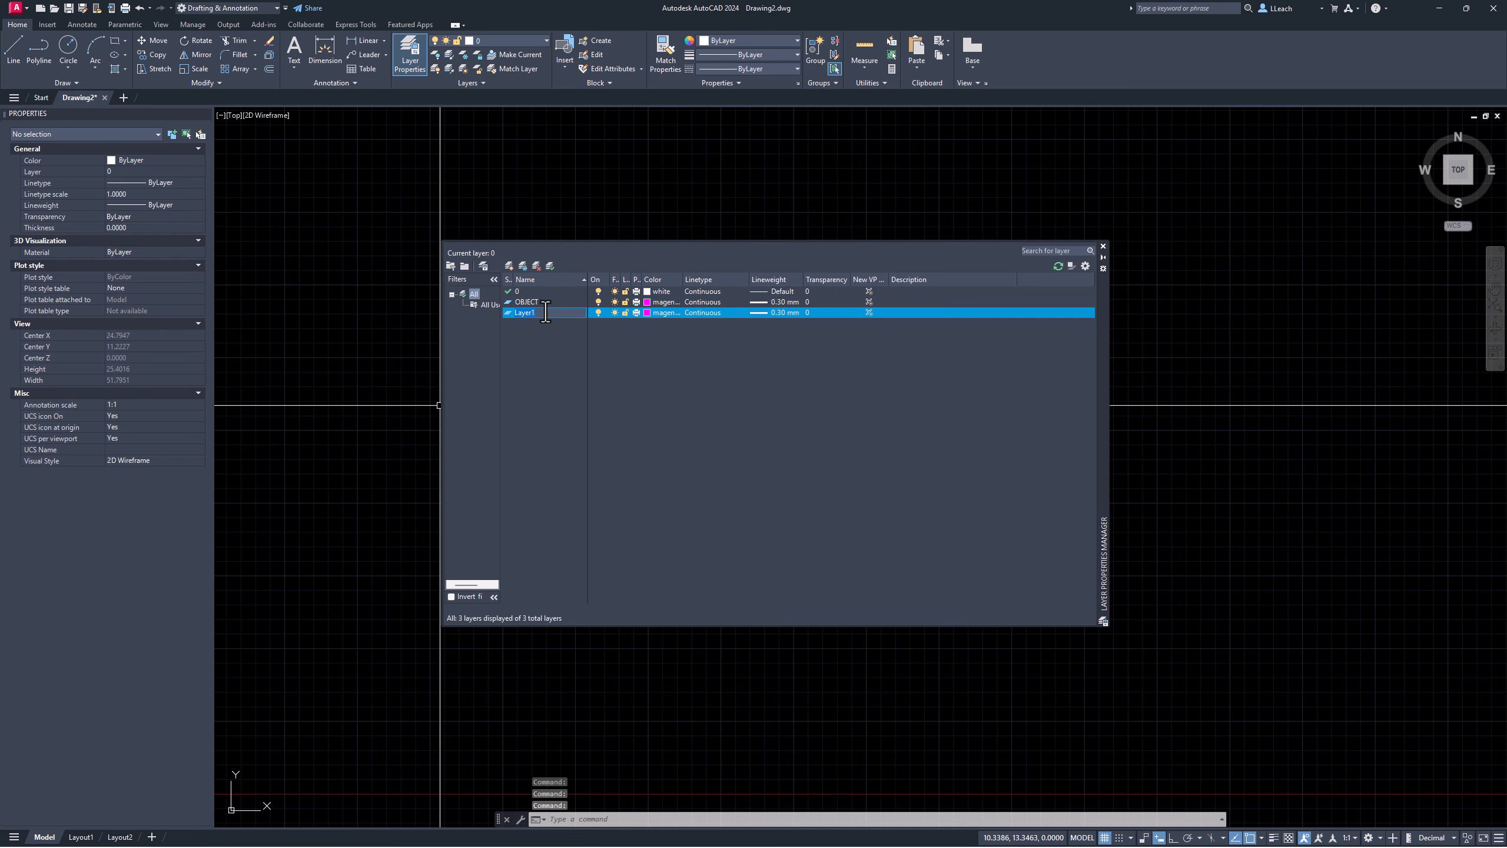
# Step: Rename Layer1 to HIDDEN and pick grey index colour 9 for it
pyautogui.write('hidd')
pyautogui.click(655, 310)
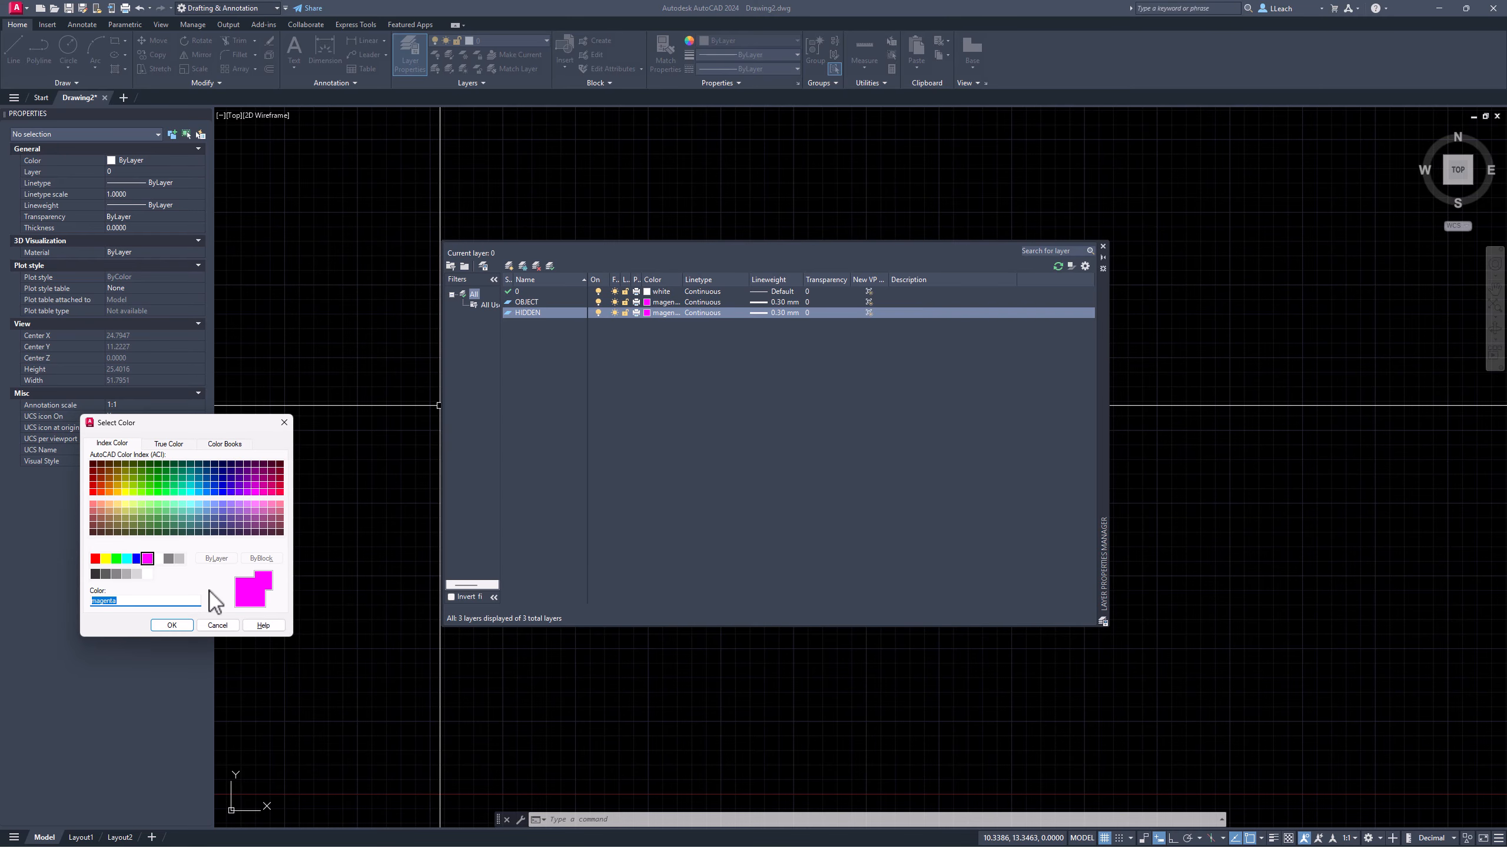
pyautogui.click(181, 560)
# Step: Confirm grey colour 9, then load the CENTER2 and HIDDEN2 linetypes from acad.lin
pyautogui.click(173, 624)
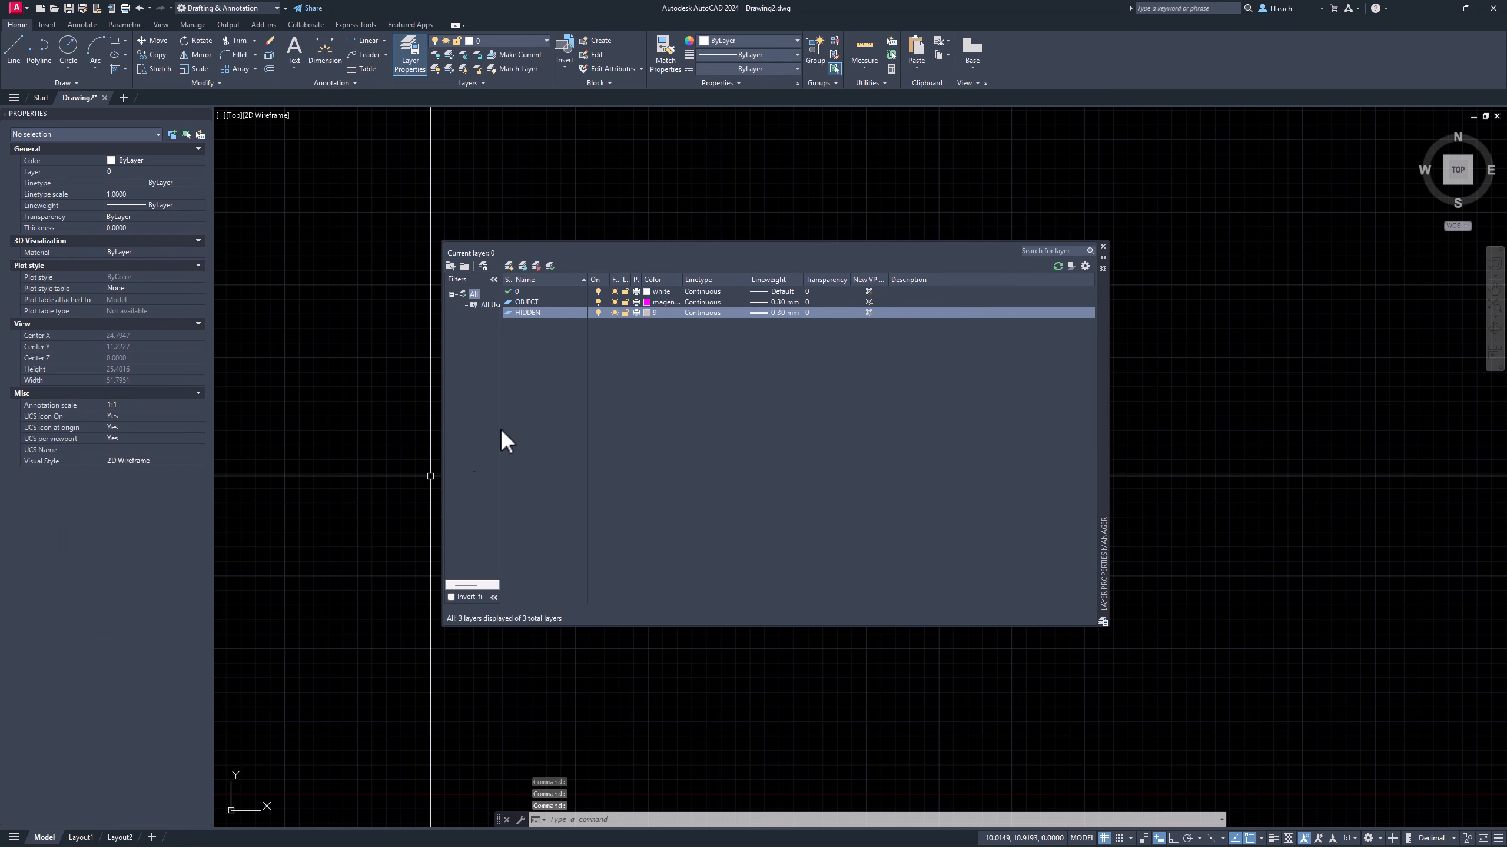
pyautogui.click(695, 310)
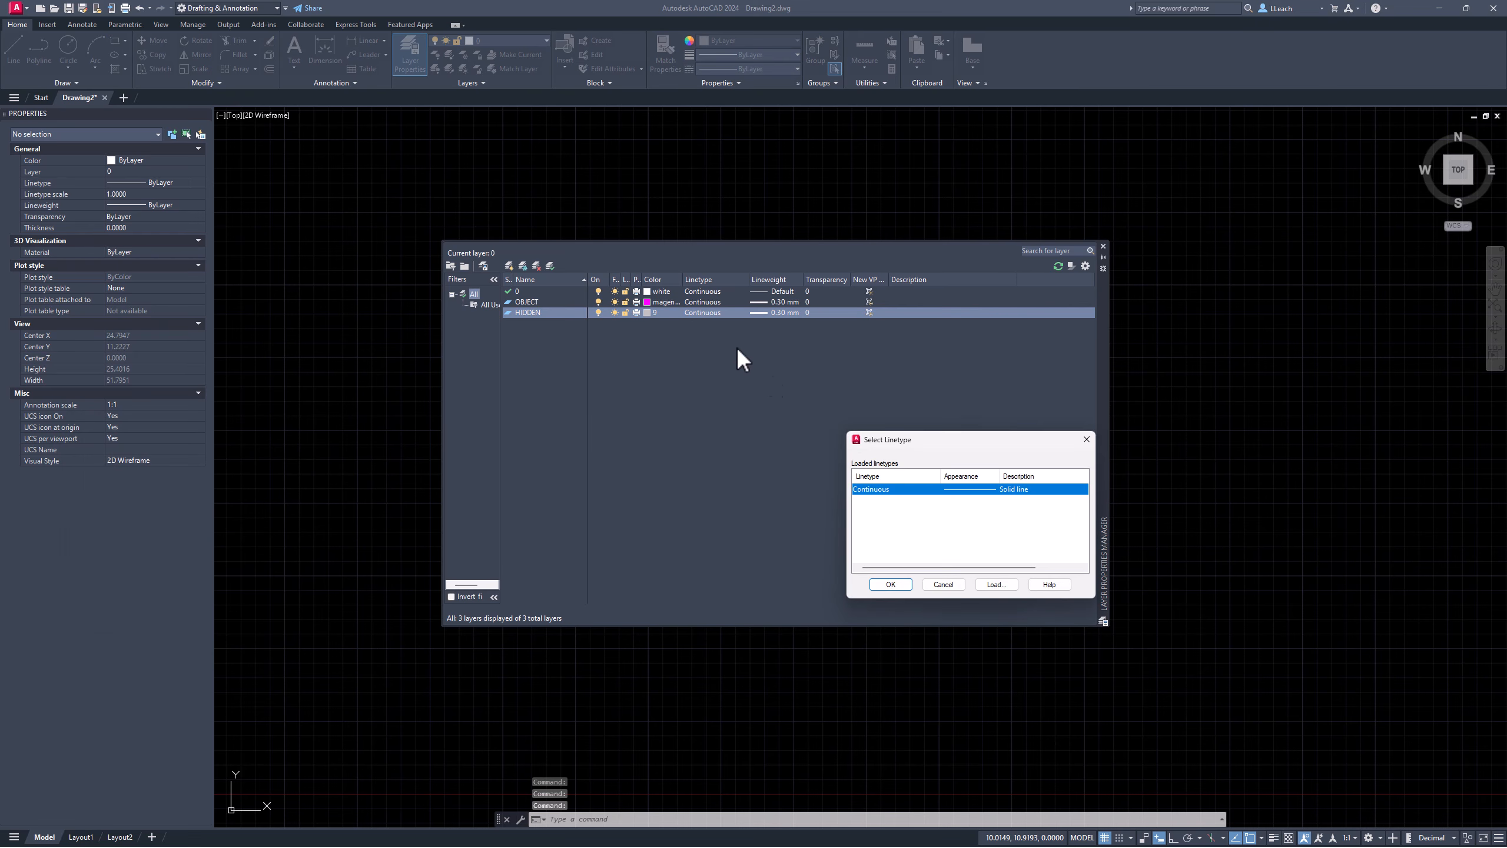
pyautogui.click(996, 584)
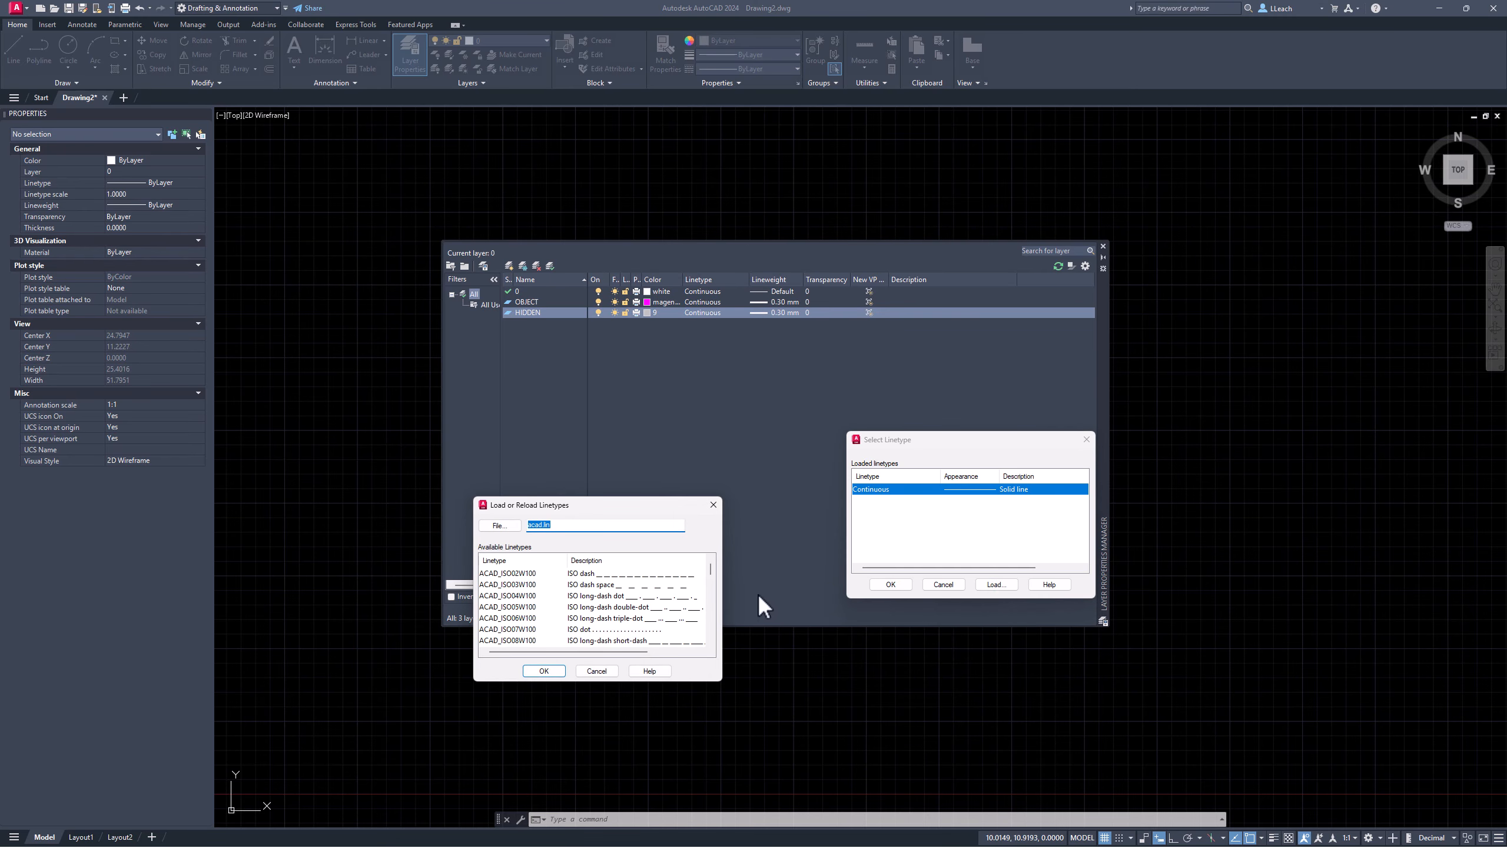
pyautogui.scroll(-3, 560, 601)
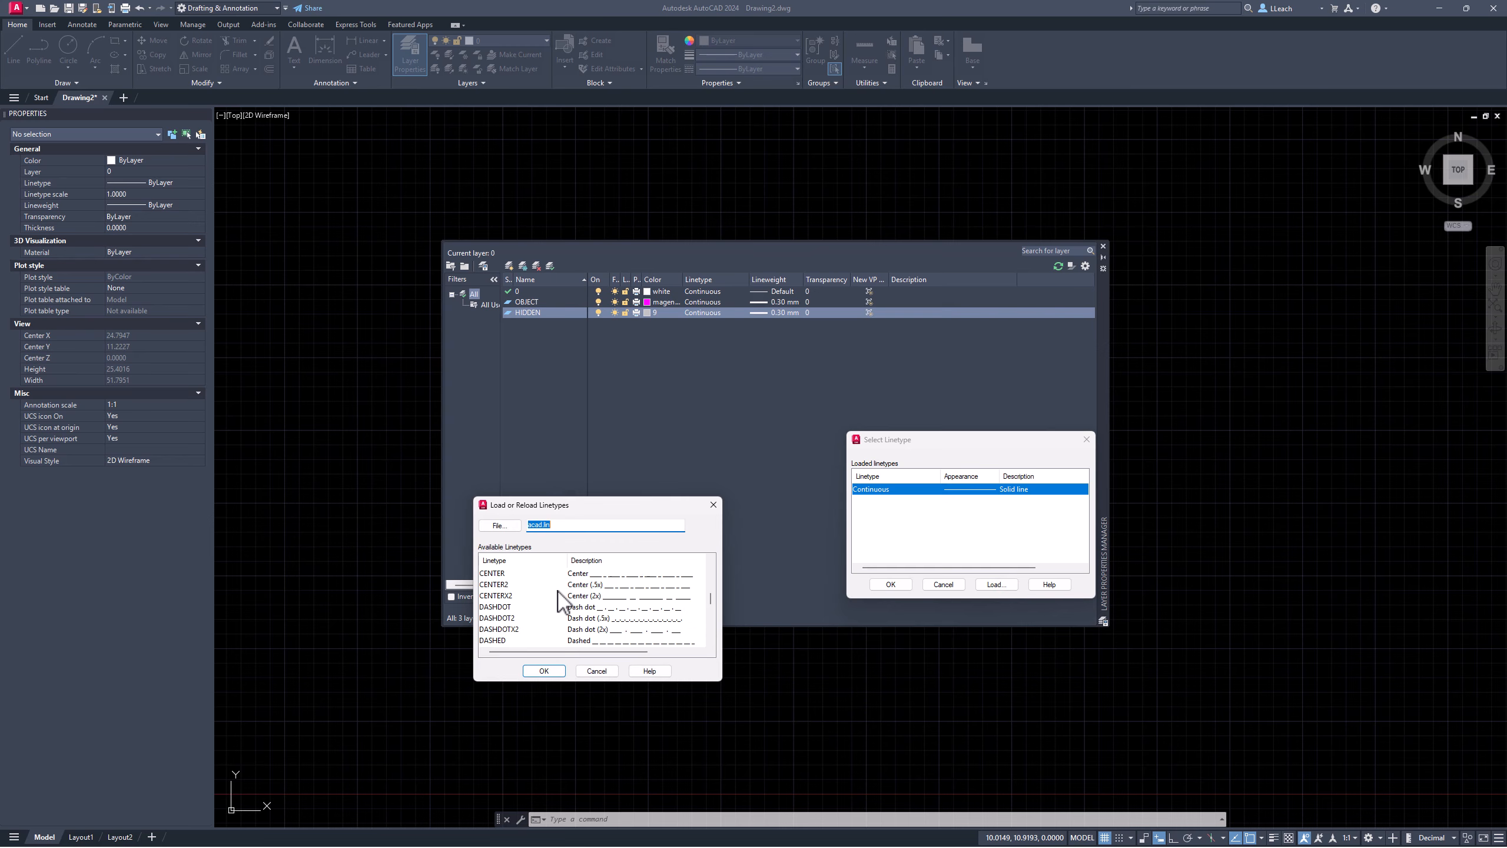
pyautogui.click(495, 584)
pyautogui.scroll(-1, 525, 596)
pyautogui.scroll(-4, 520, 585)
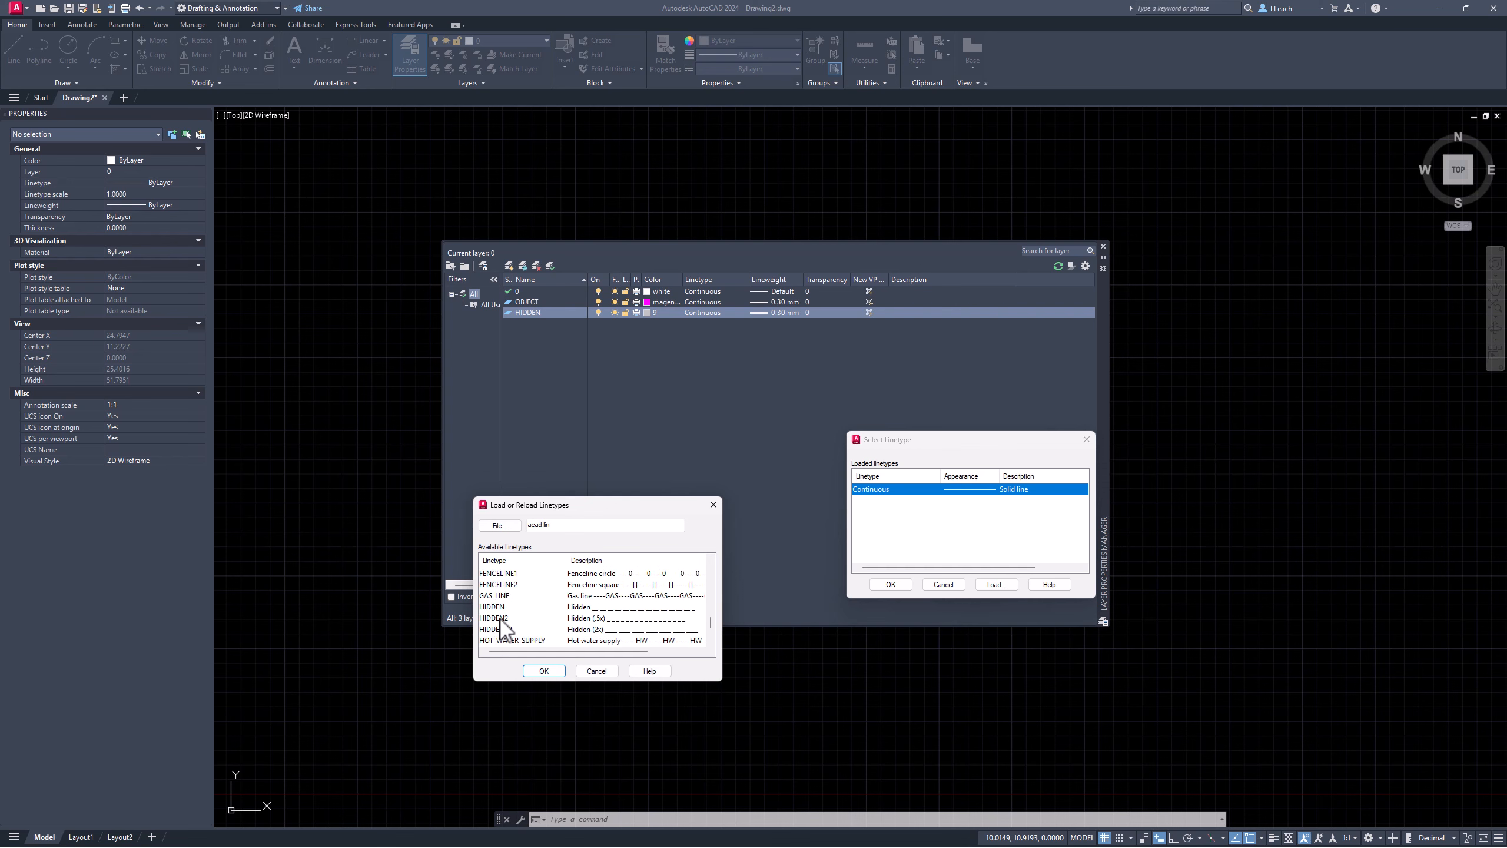
pyautogui.click(501, 618)
pyautogui.scroll(4, 564, 596)
pyautogui.scroll(-2, 567, 599)
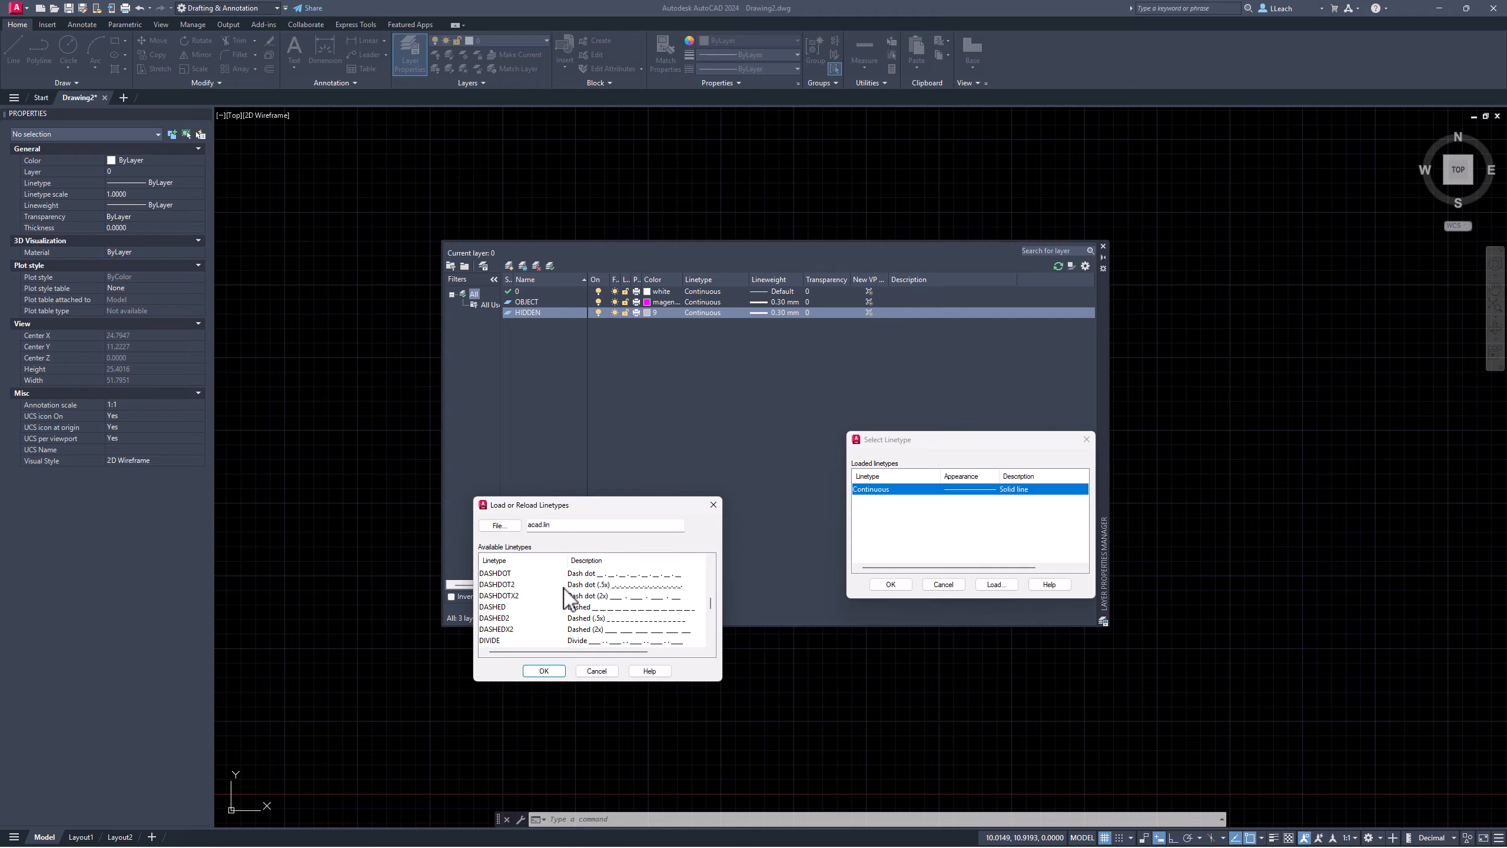
pyautogui.click(543, 670)
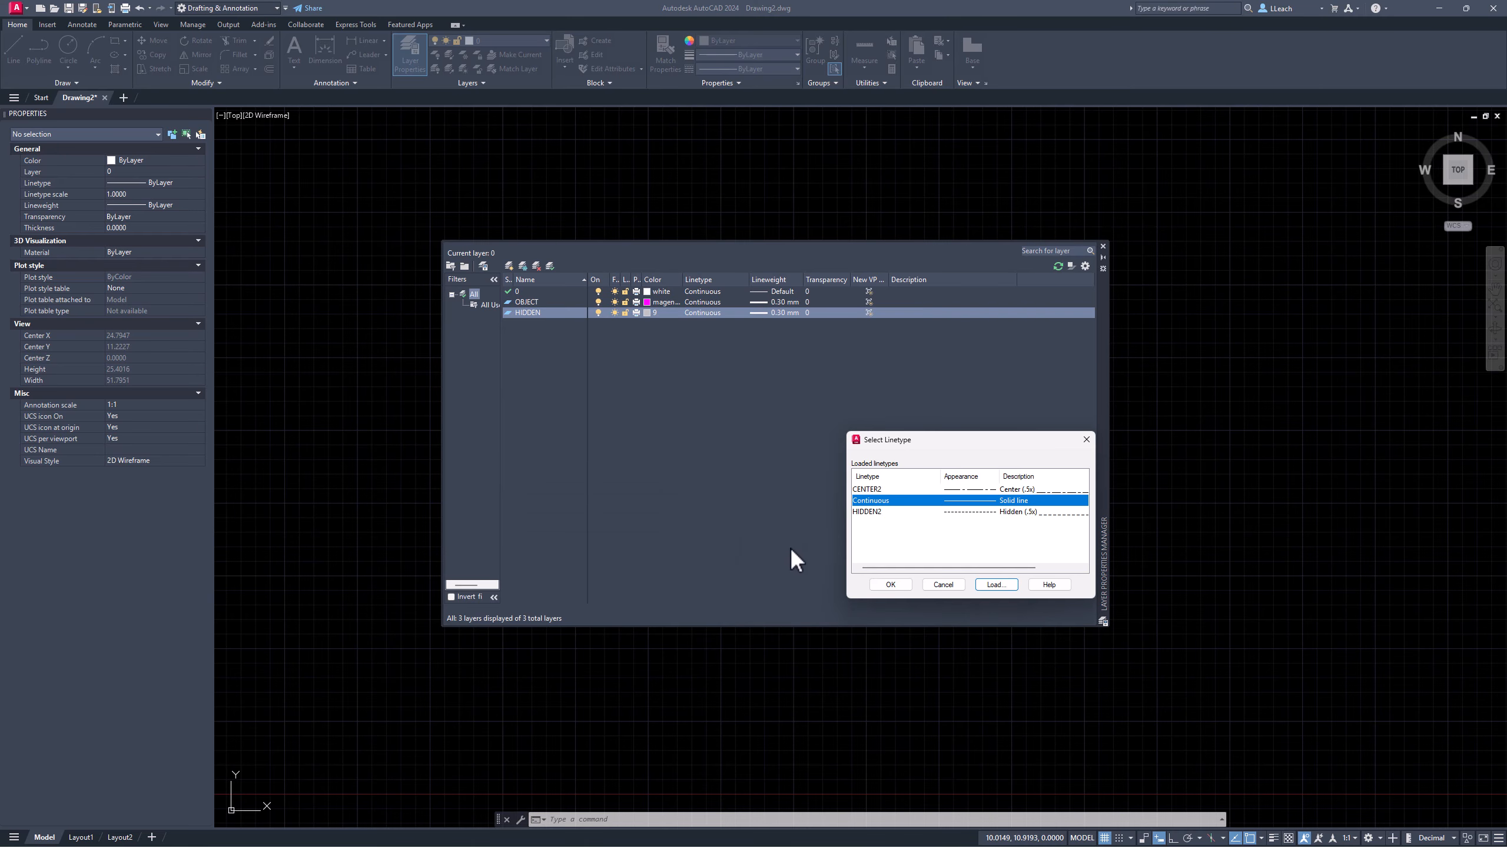
# Step: Give the HIDDEN layer the HIDDEN2 linetype and a 0.20 mm lineweight
pyautogui.click(870, 512)
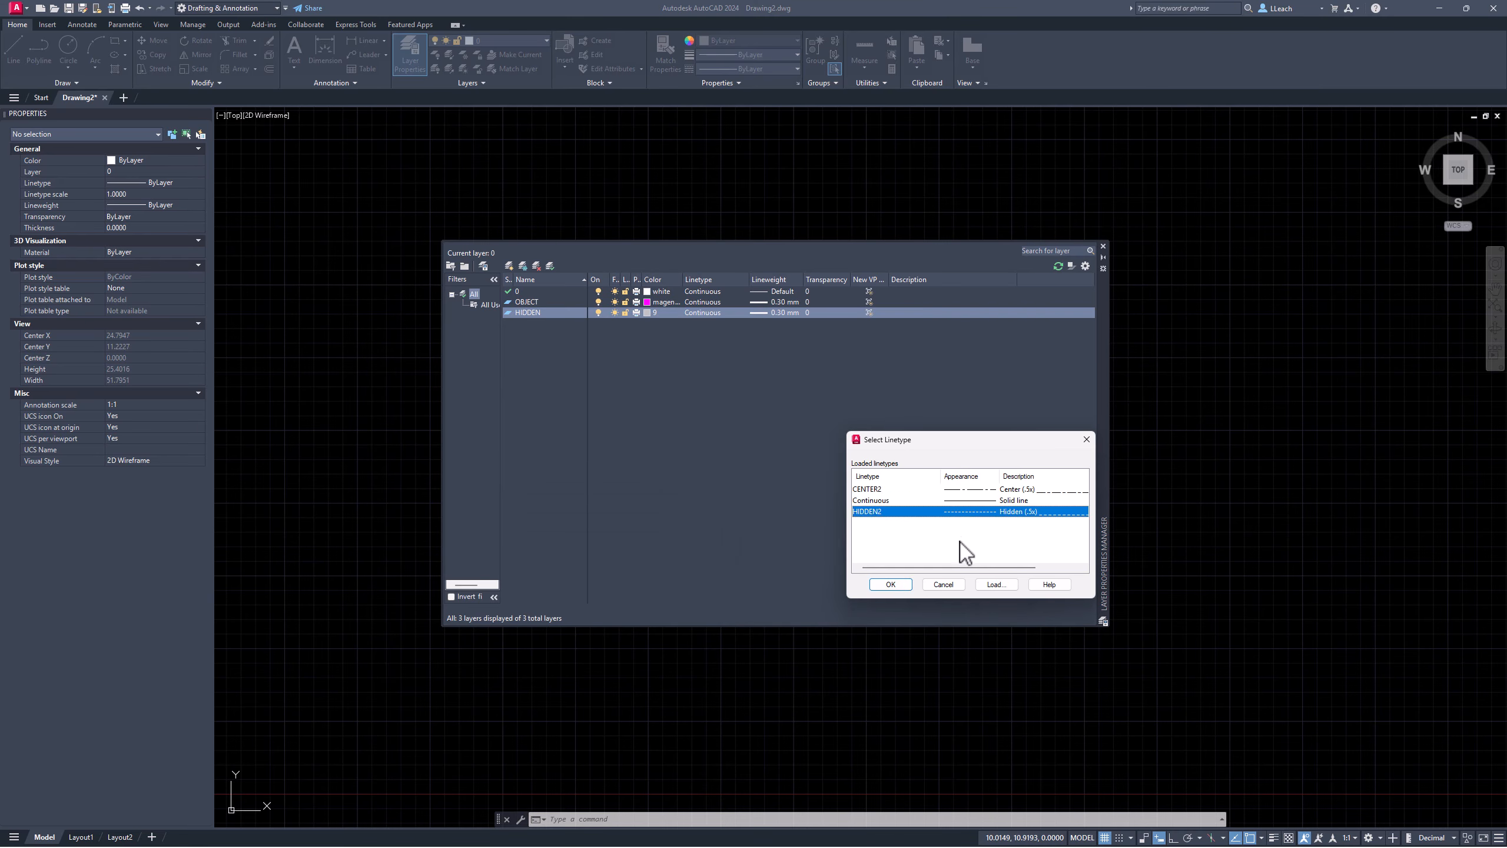
pyautogui.click(891, 584)
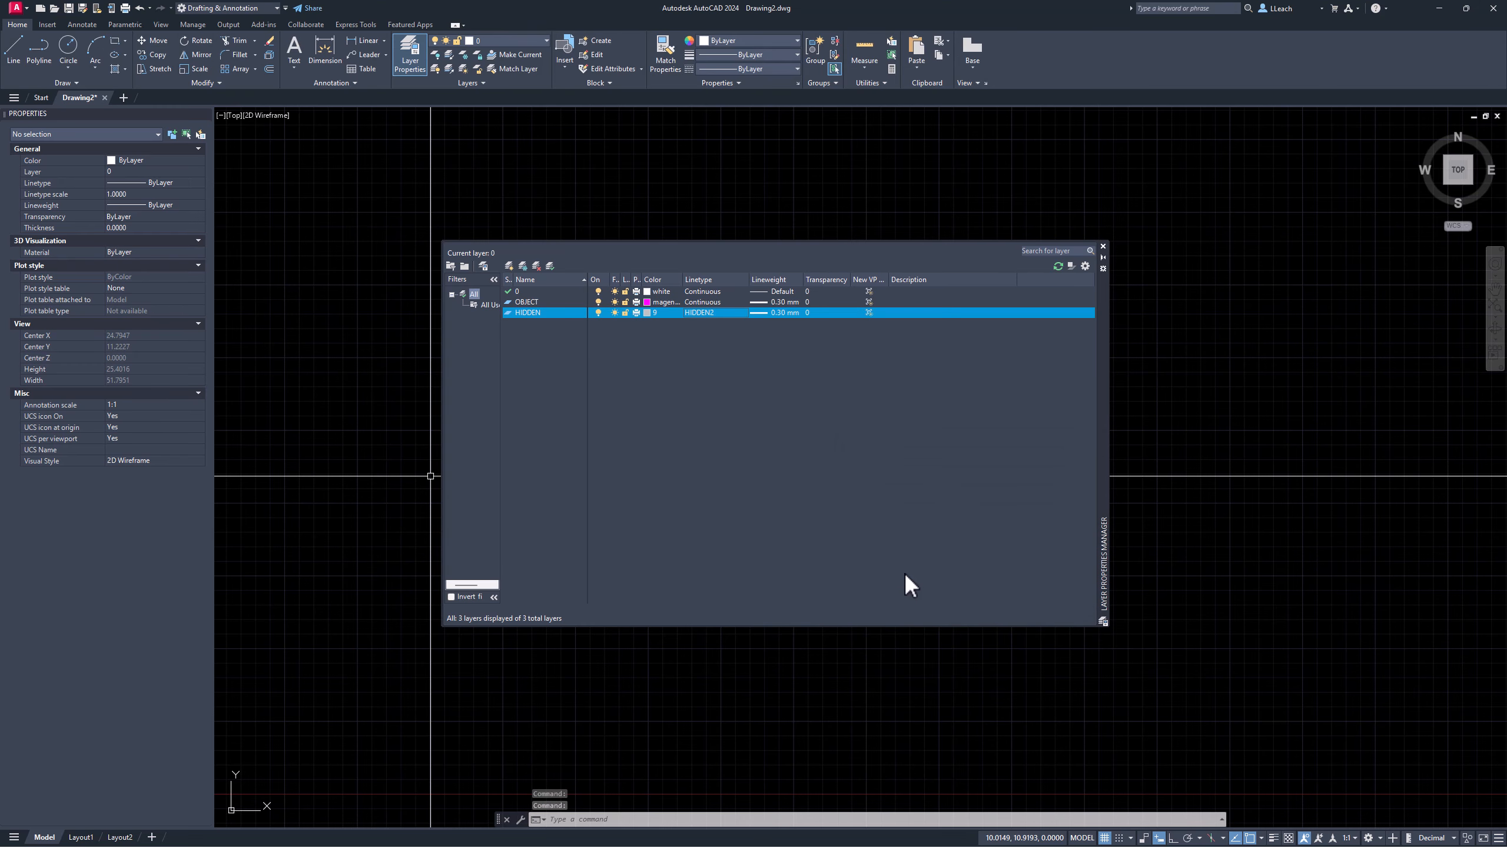
pyautogui.click(773, 312)
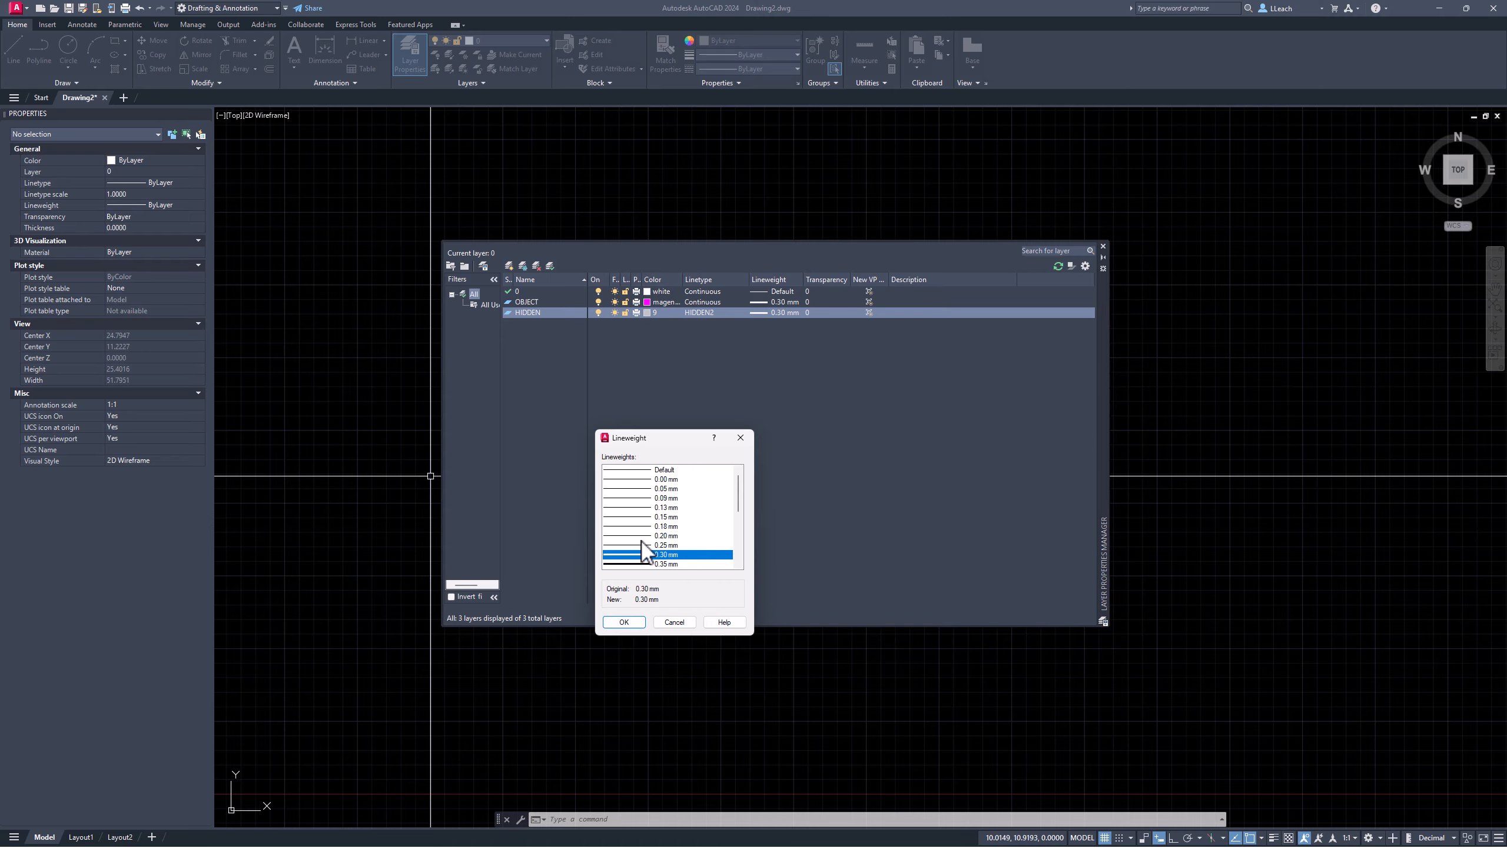
pyautogui.click(658, 536)
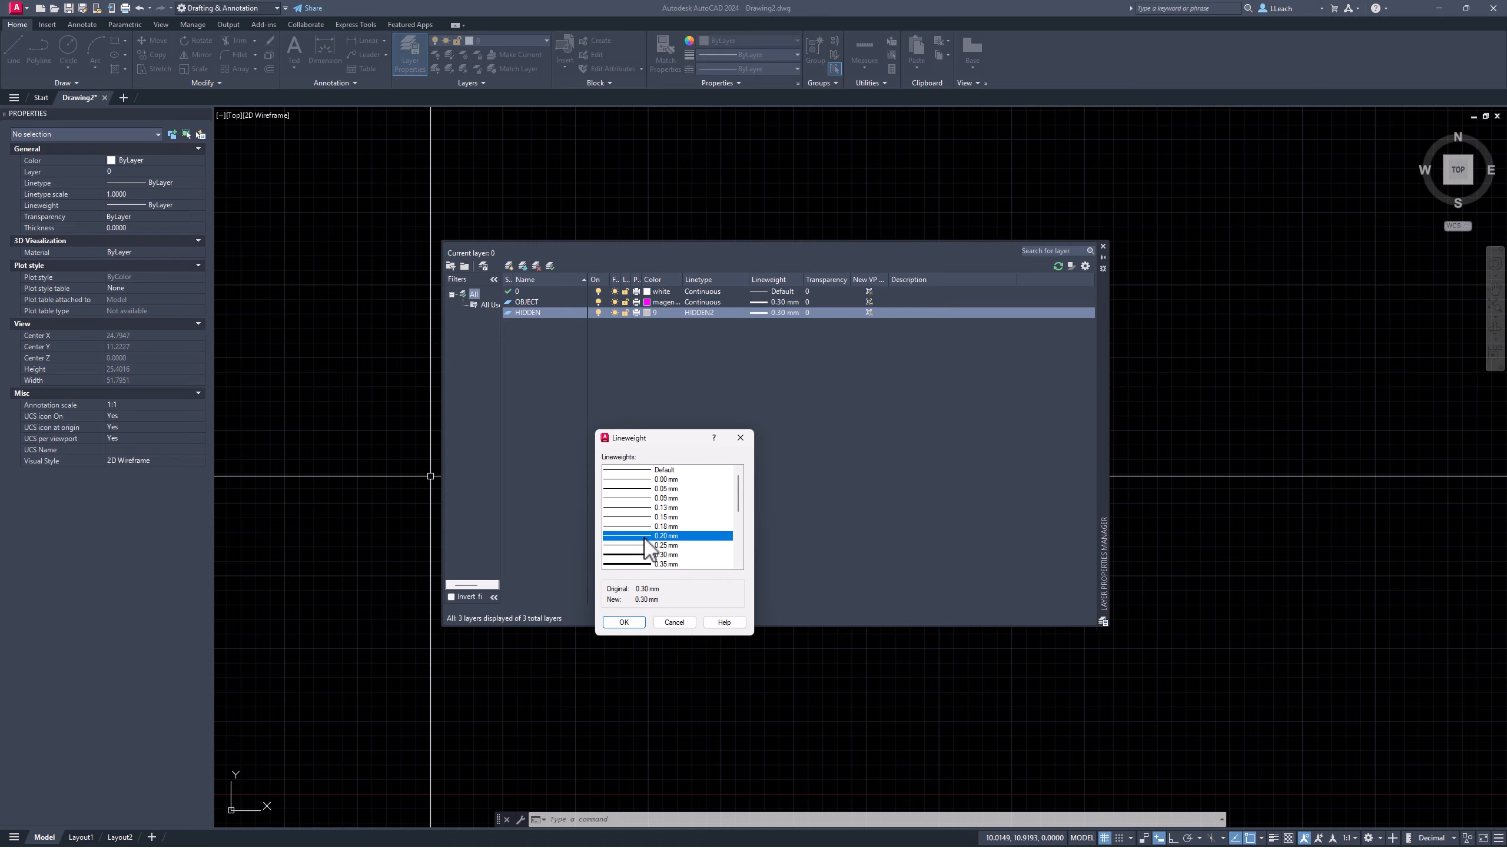
pyautogui.click(623, 622)
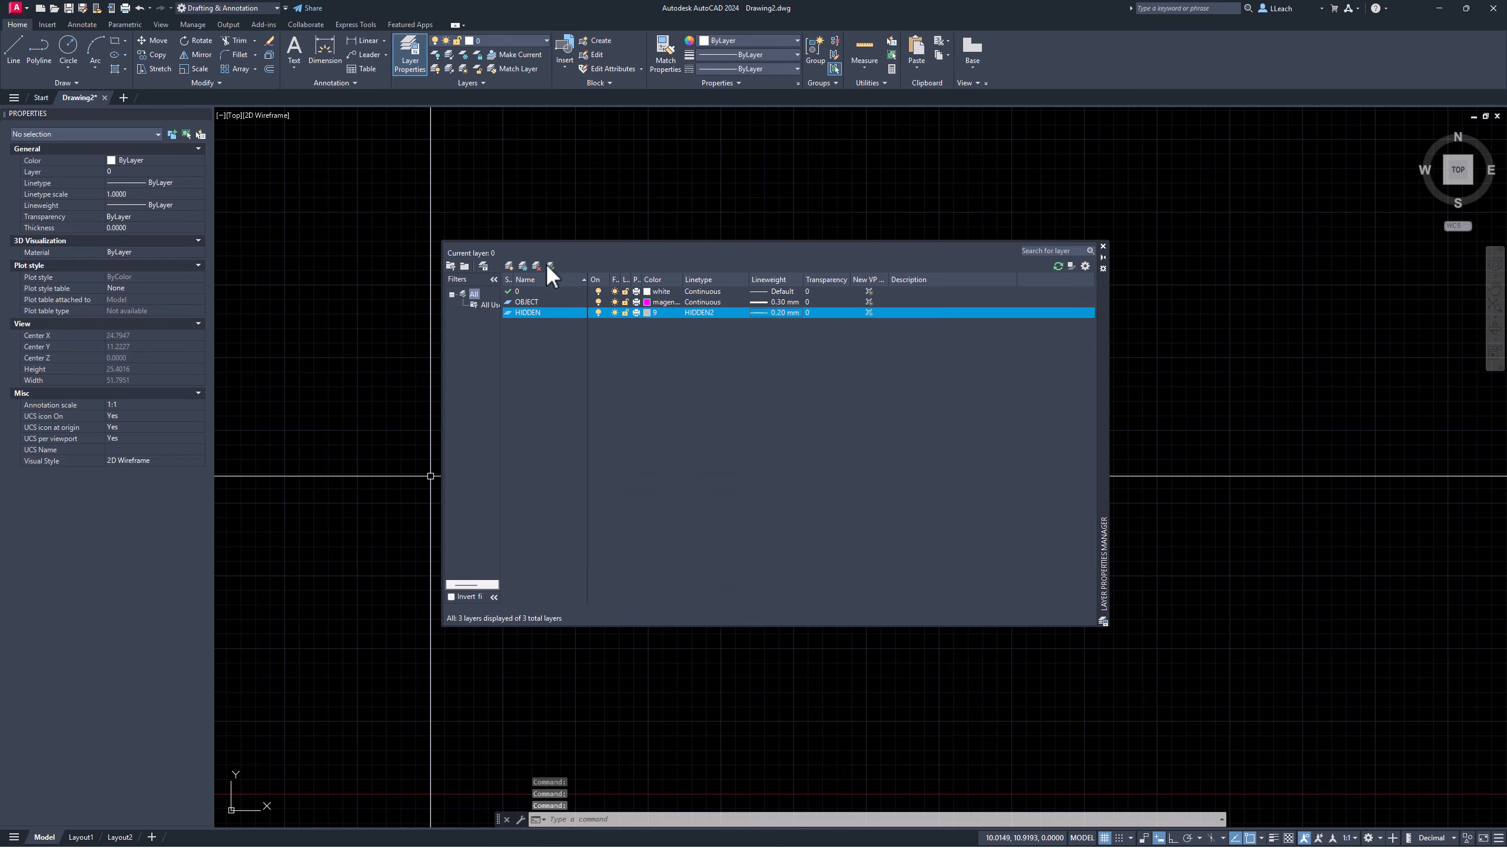
# Step: Create a new layer named CENTERLINE and colour it green
pyautogui.click(509, 265)
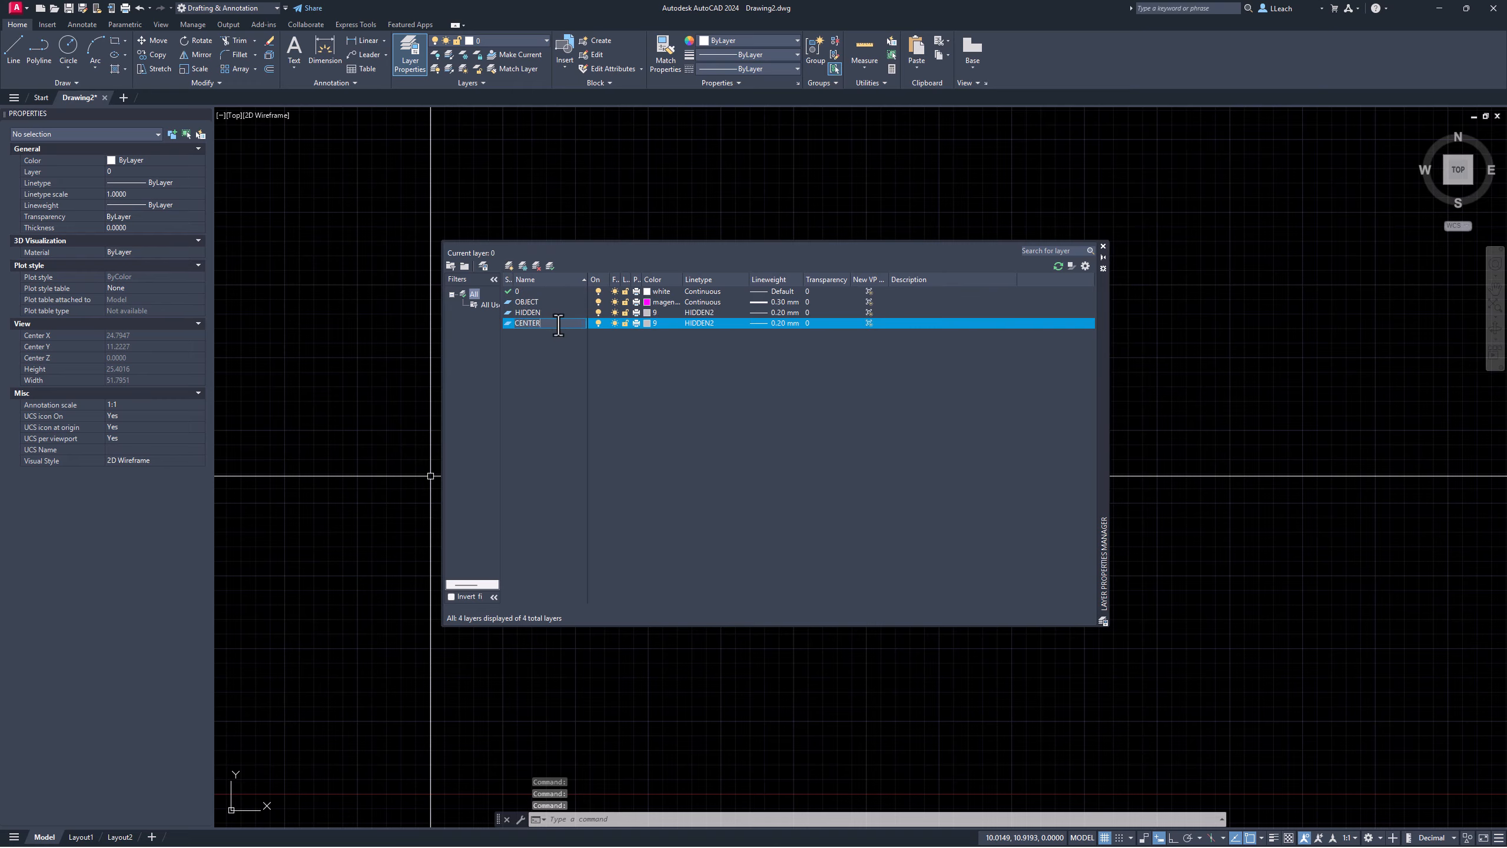
pyautogui.write('CENTERLINE')
pyautogui.press('Return')
pyautogui.click(652, 323)
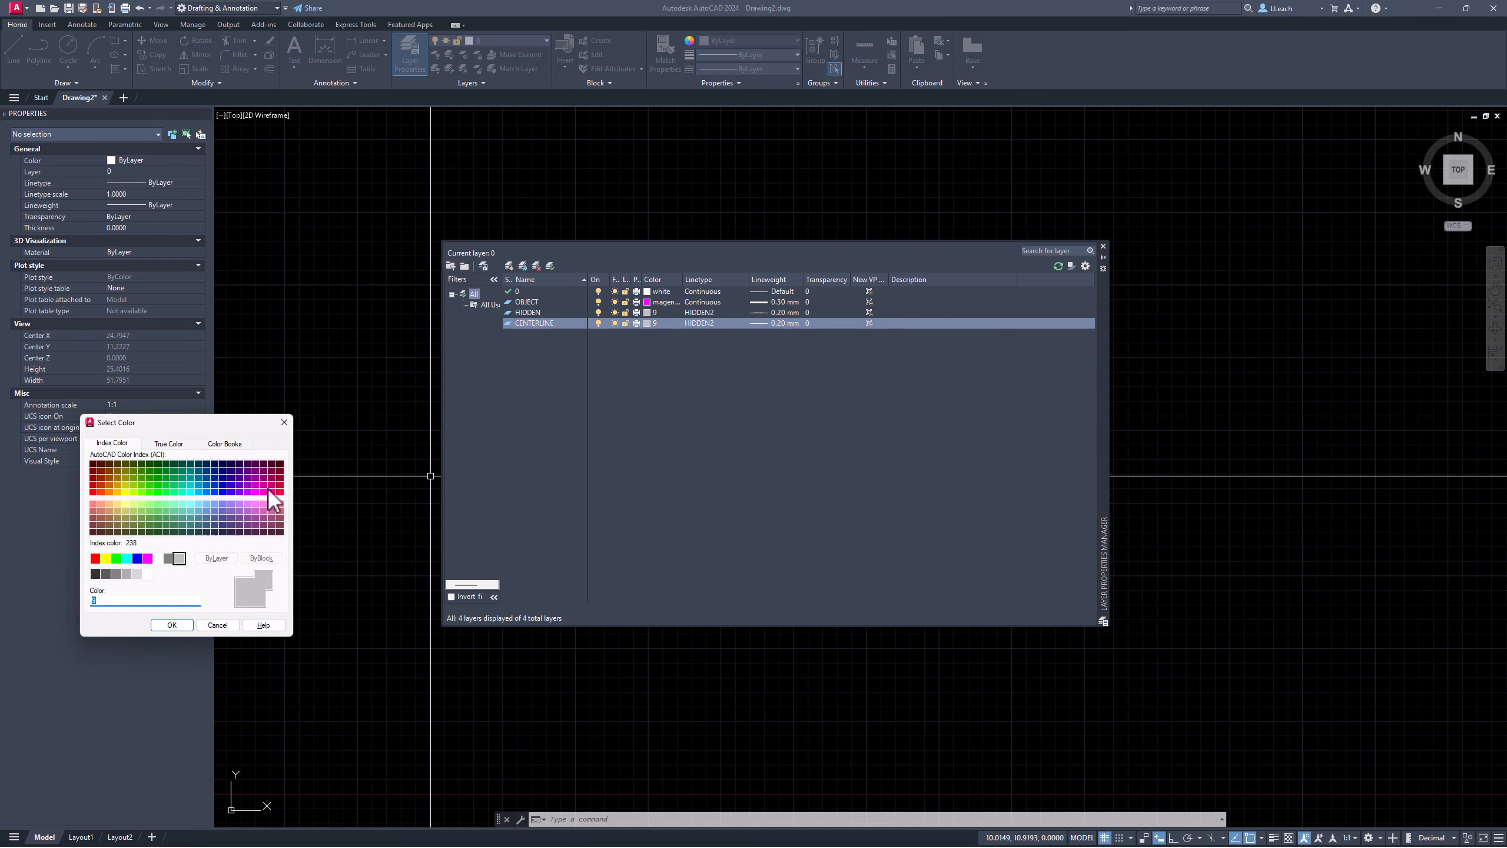
pyautogui.click(116, 558)
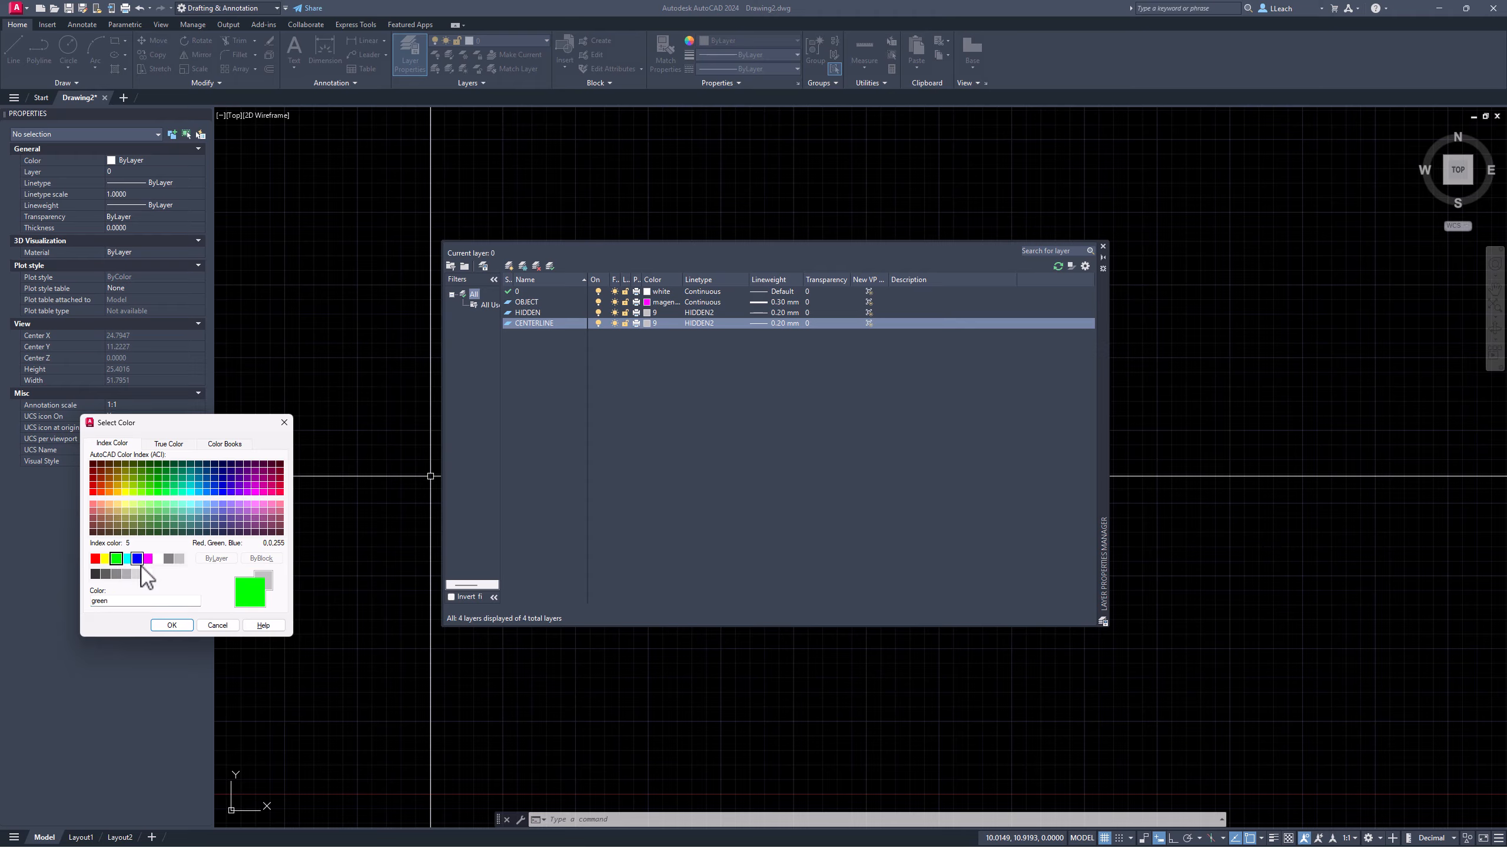
pyautogui.click(170, 625)
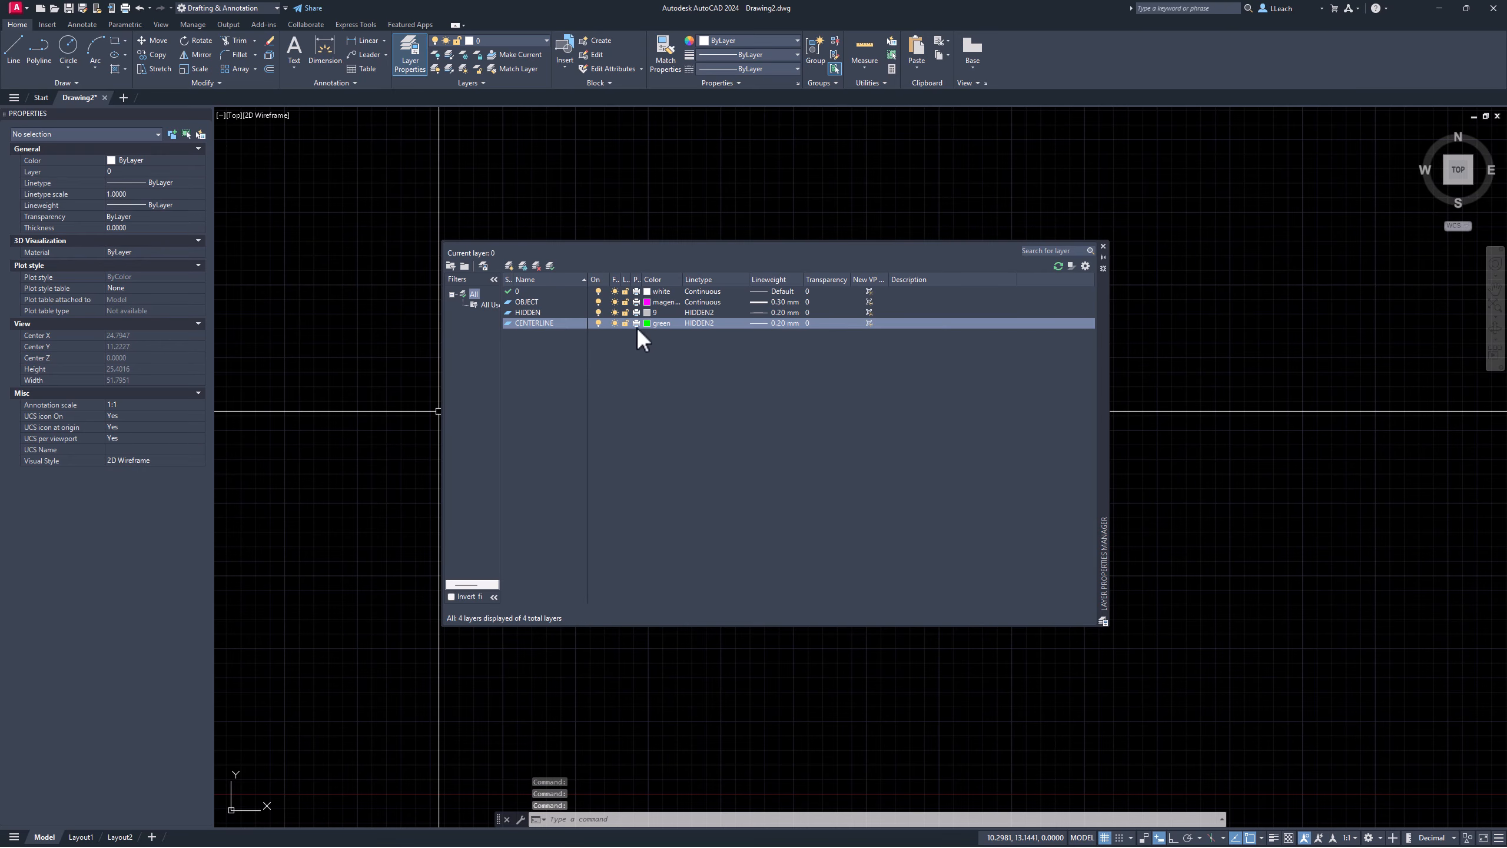
# Step: Assign CENTER2 linetype to CENTERLINE and add another new layer for DIMS
pyautogui.click(698, 323)
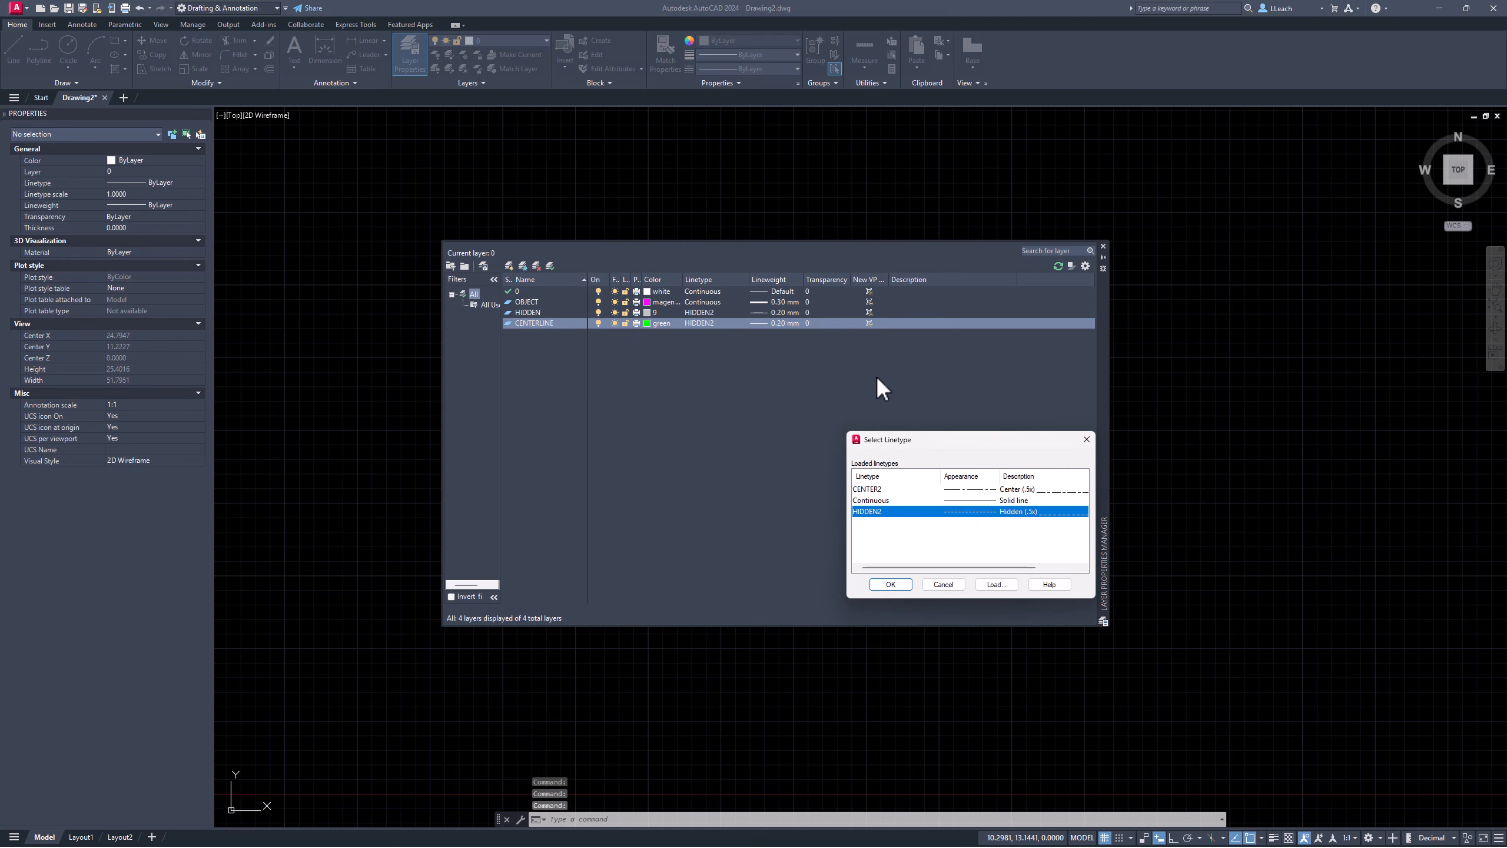
pyautogui.click(873, 490)
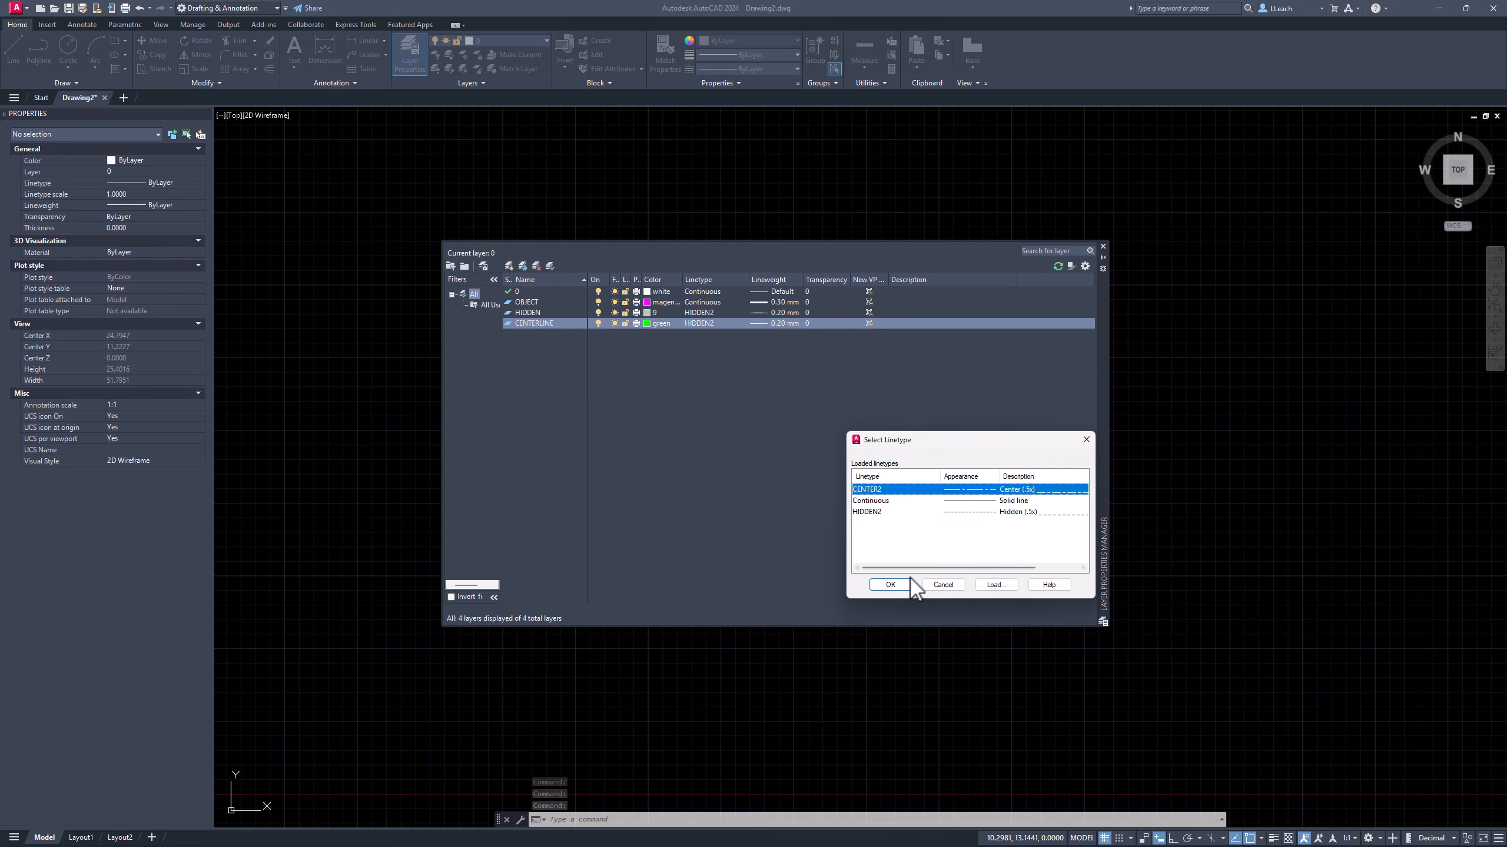
pyautogui.click(892, 584)
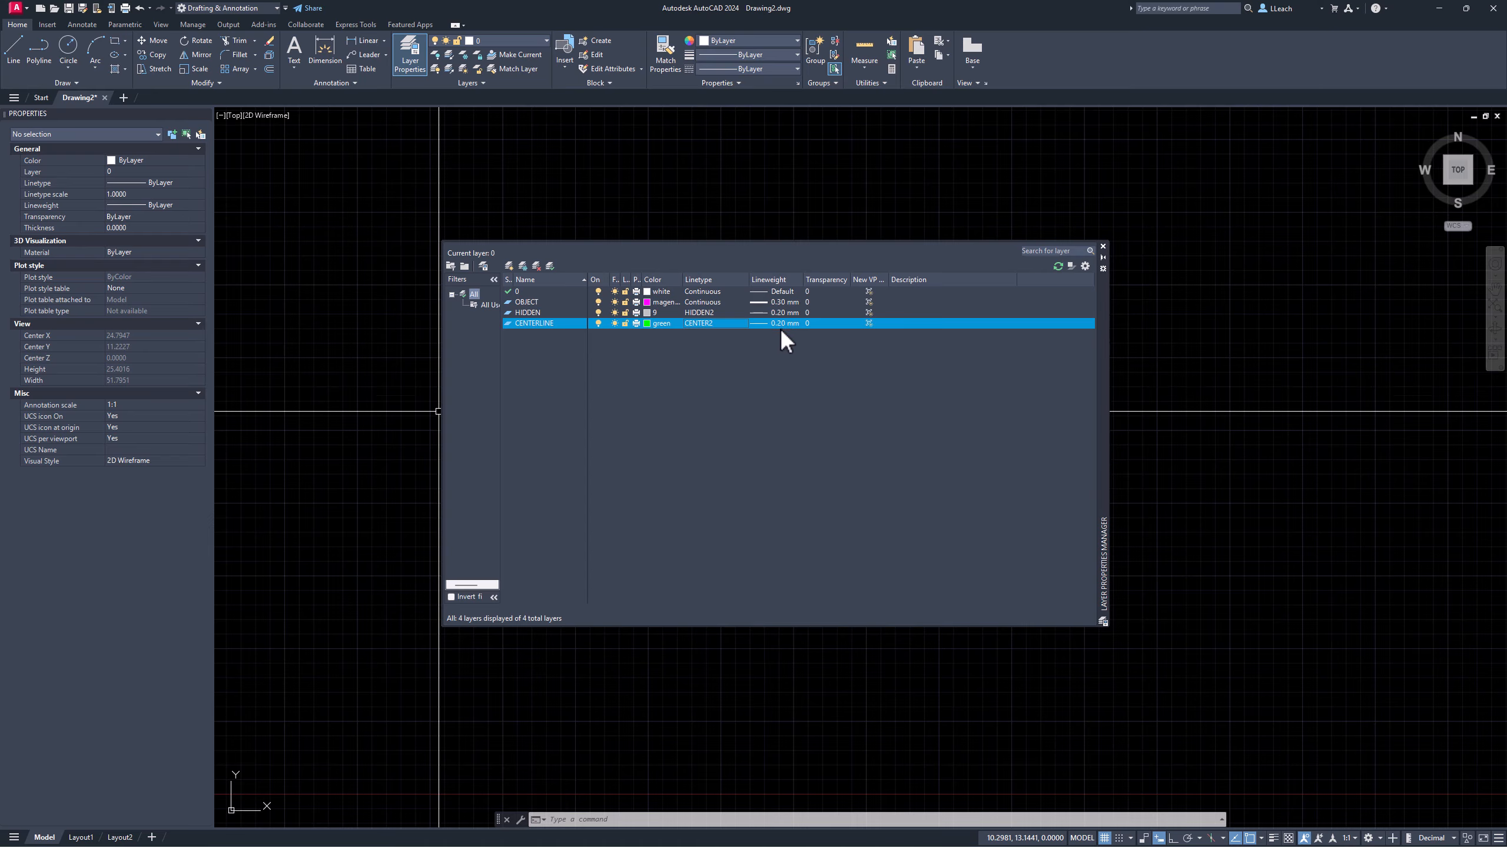
pyautogui.click(509, 266)
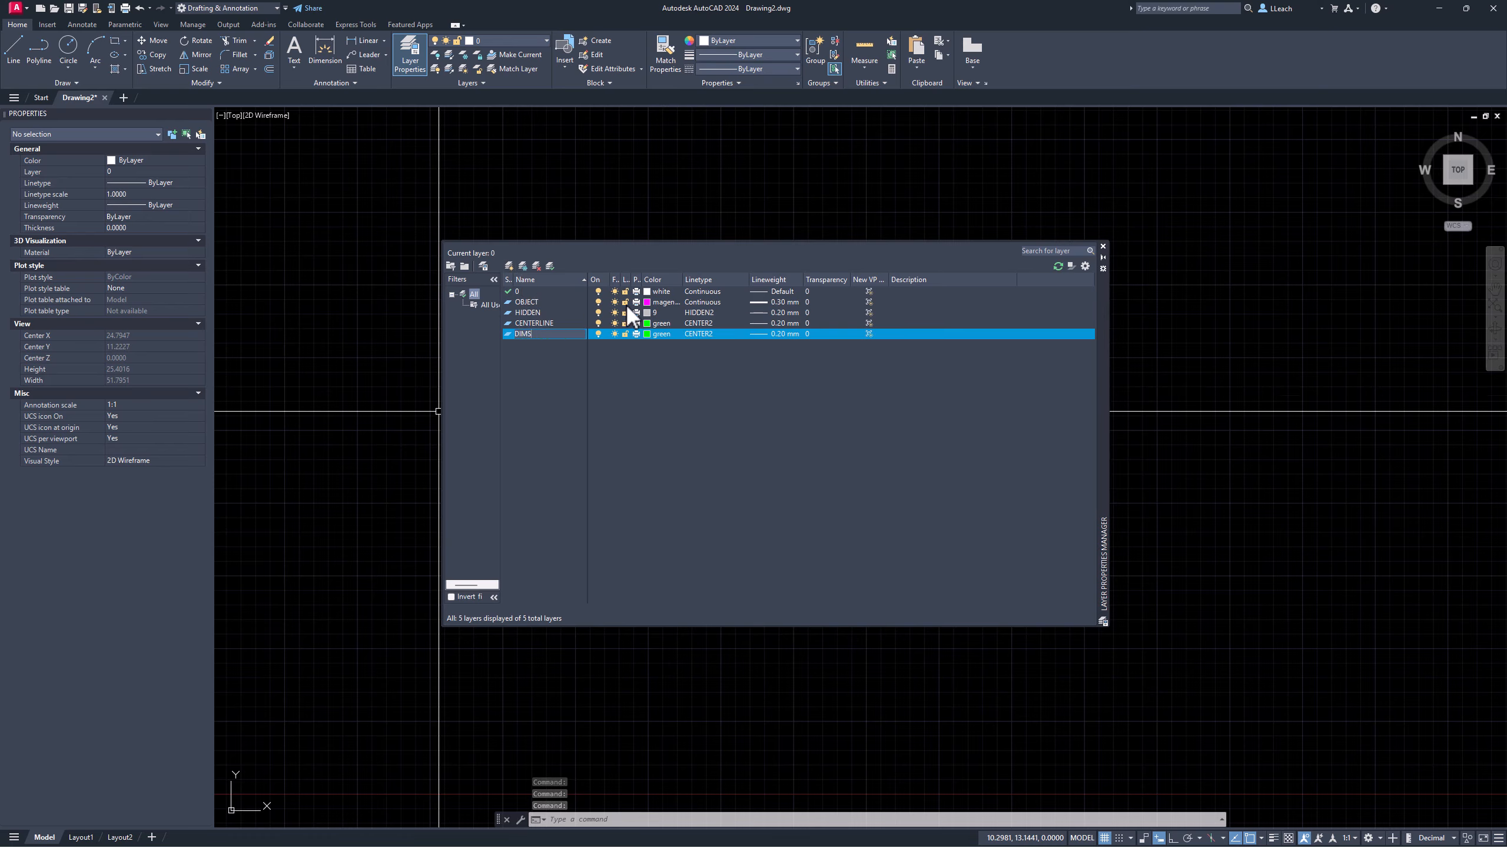
# Step: Make the DIMS layer blue with the Continuous linetype
pyautogui.click(648, 333)
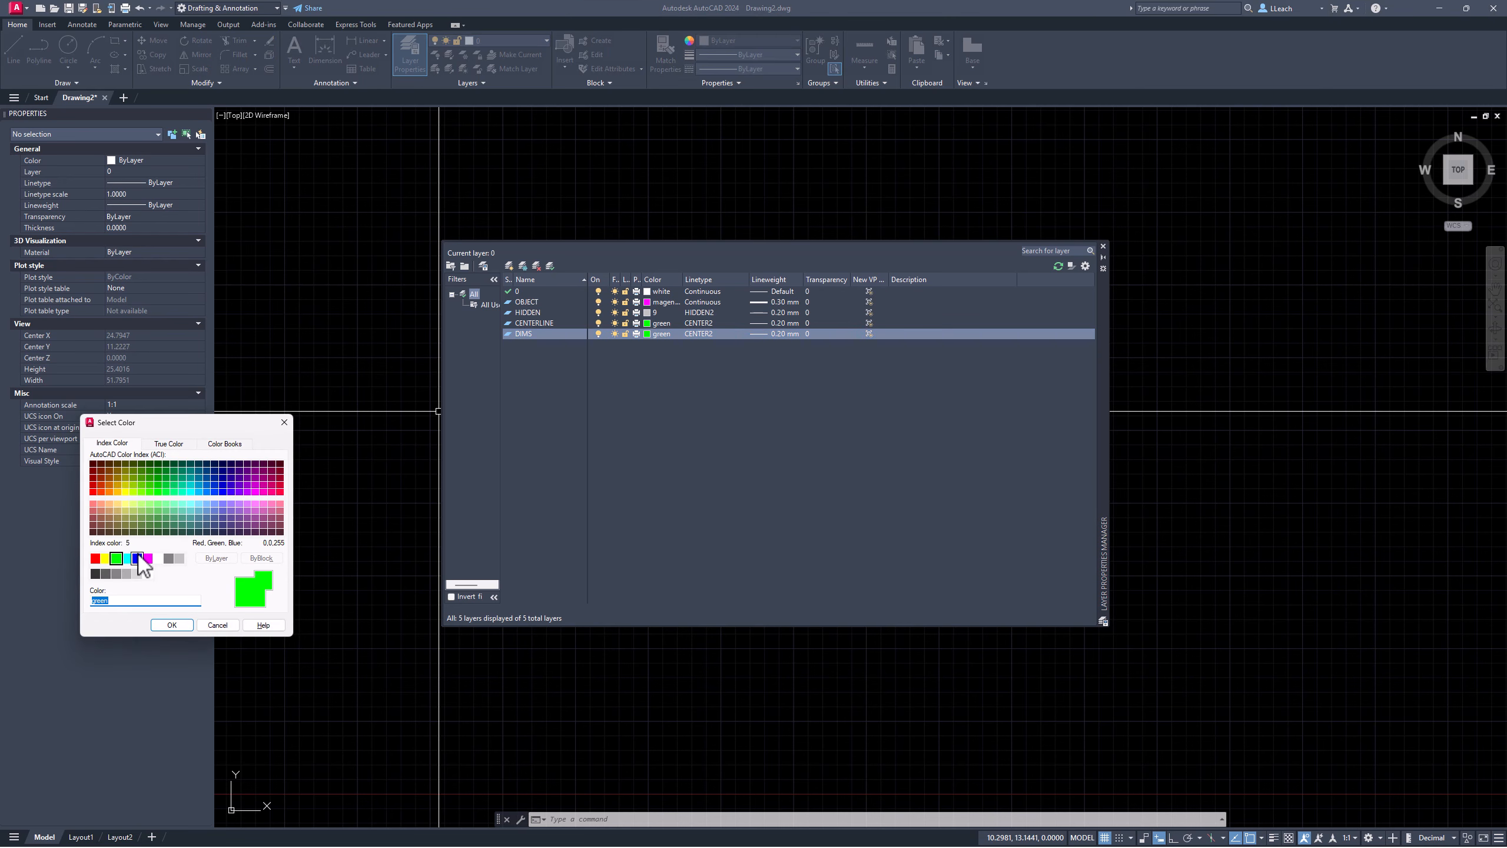
pyautogui.click(139, 561)
pyautogui.click(172, 625)
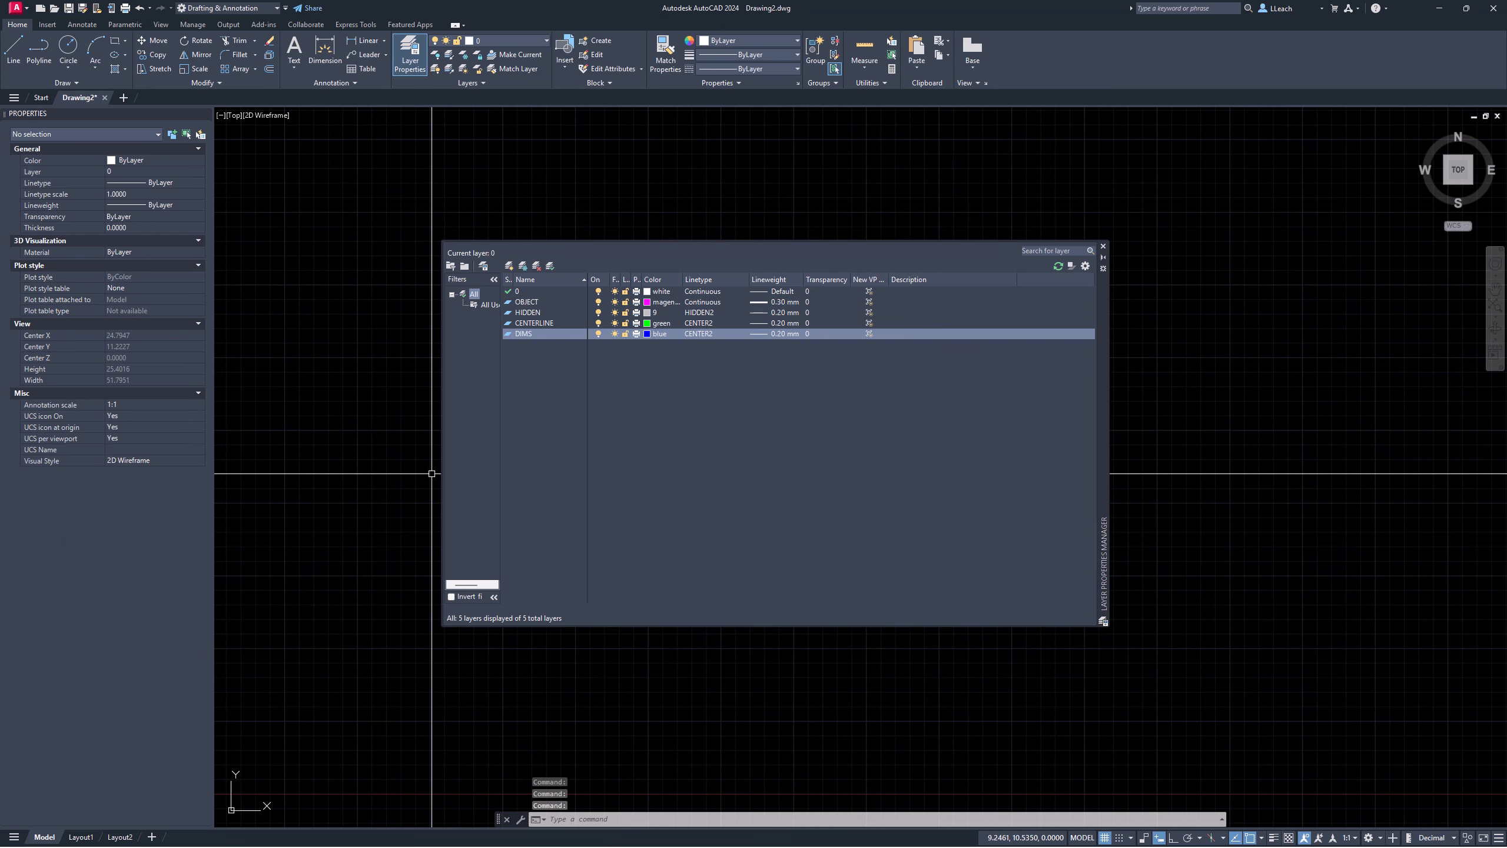
pyautogui.click(704, 332)
pyautogui.click(865, 500)
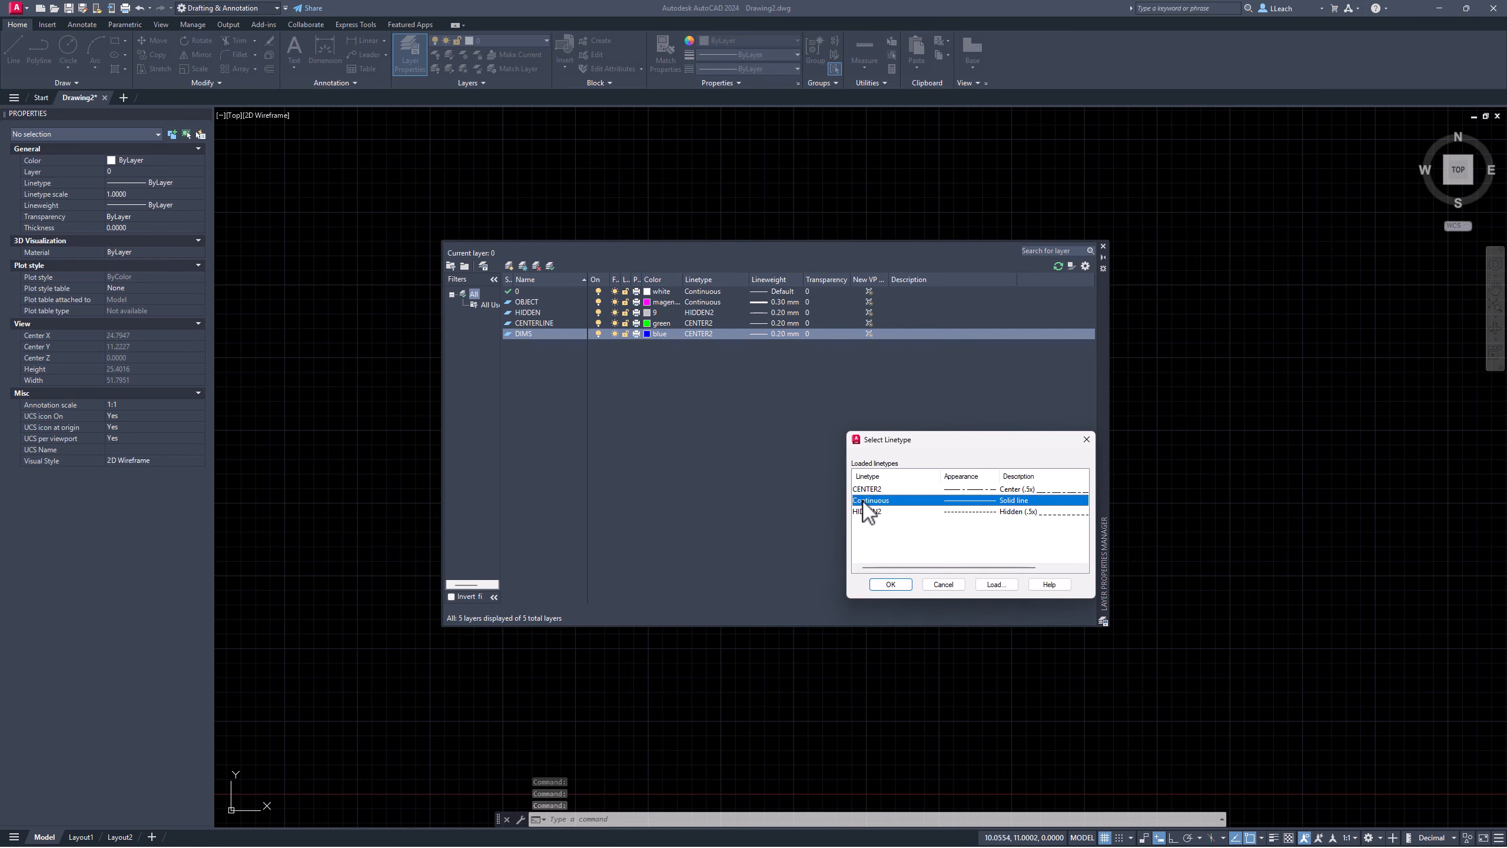
pyautogui.click(889, 583)
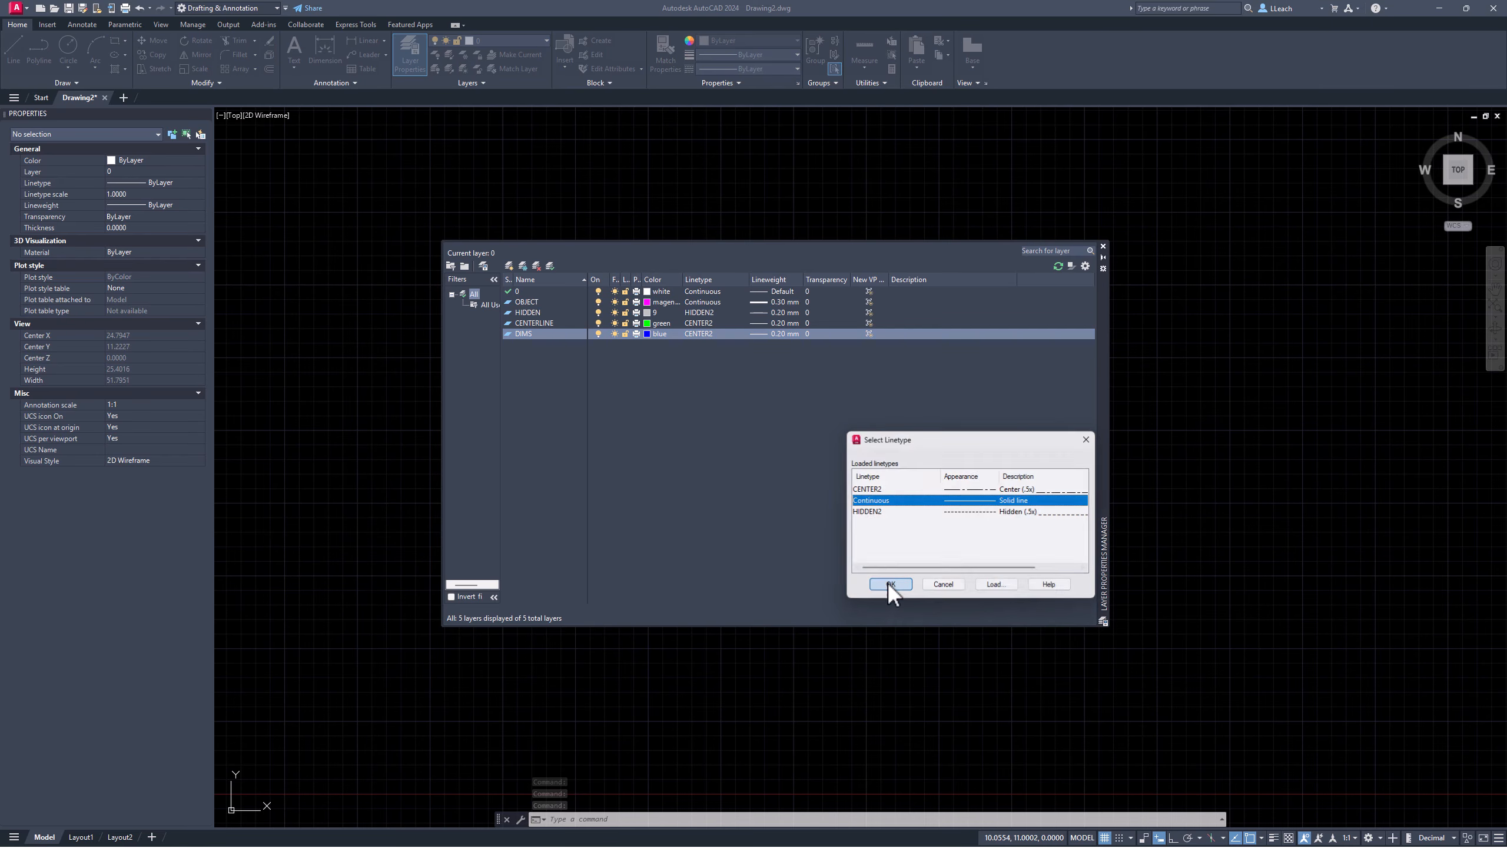
# Step: Give DIMS a 0.25 mm lineweight, make OBJECT current, and close the layer manager
pyautogui.click(781, 337)
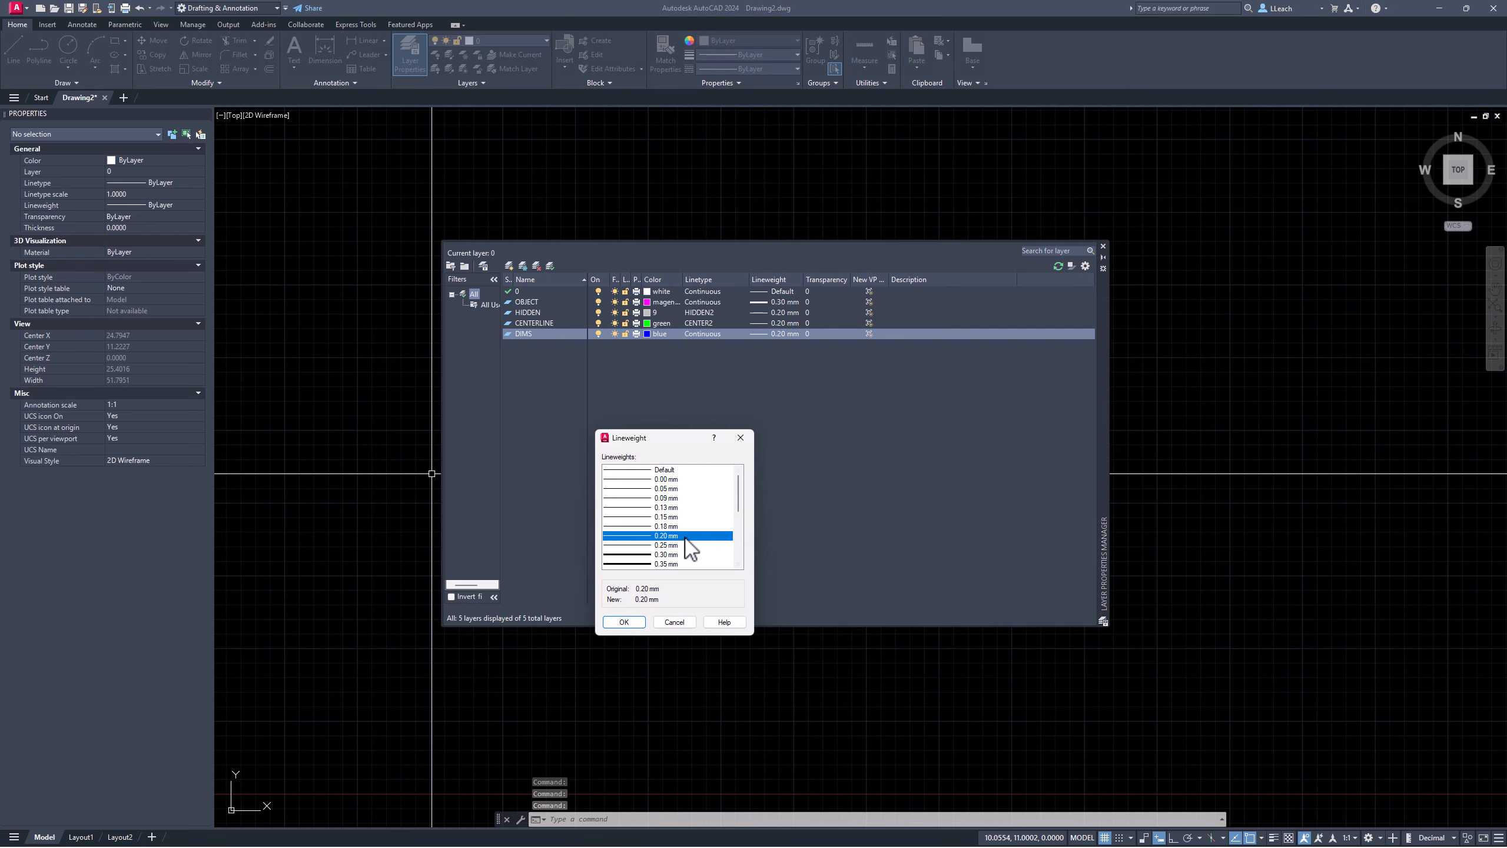
pyautogui.click(641, 545)
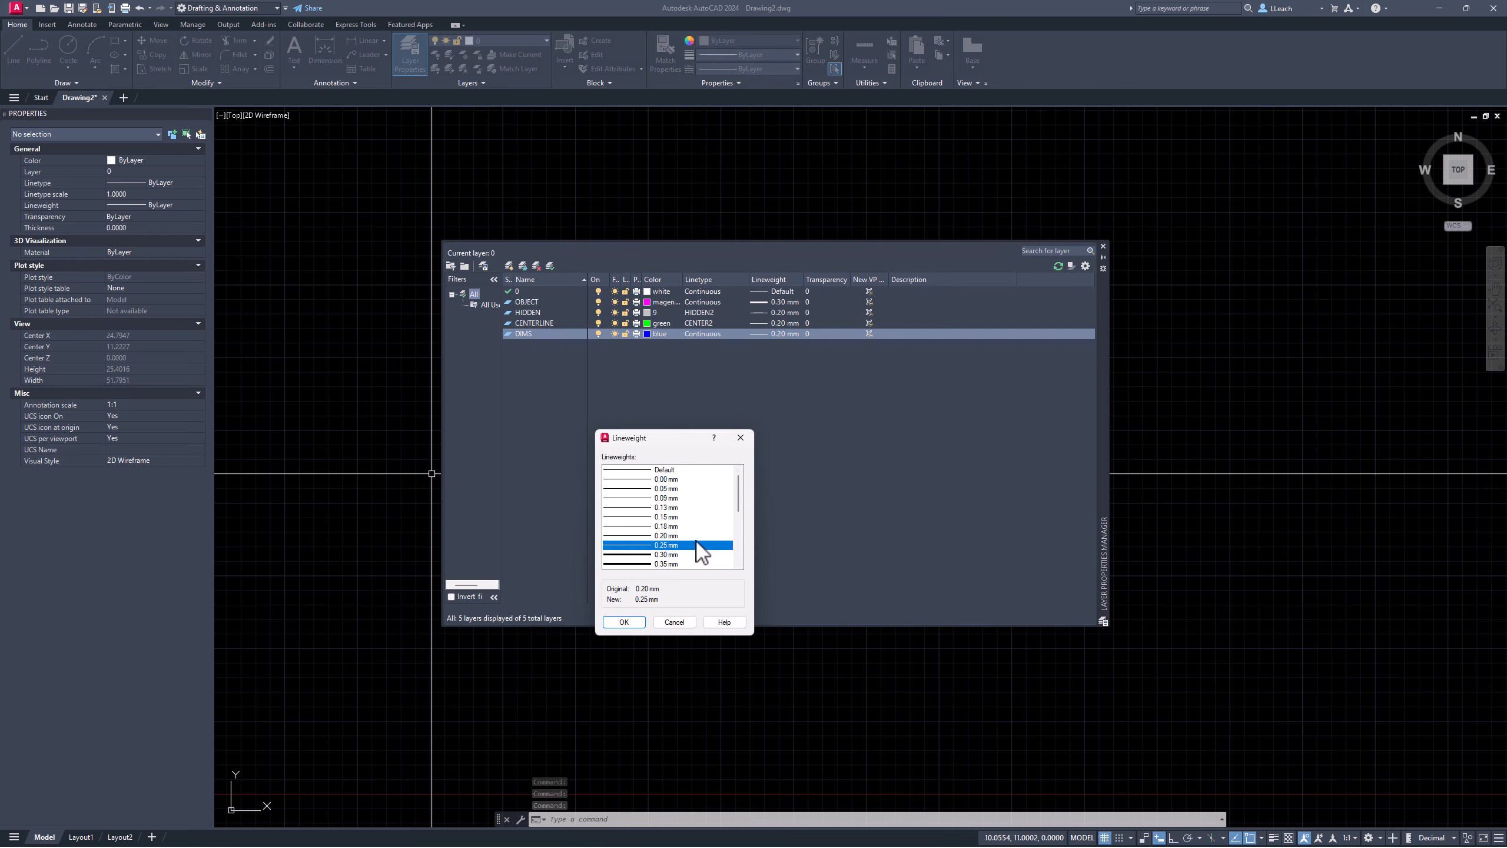
pyautogui.click(633, 625)
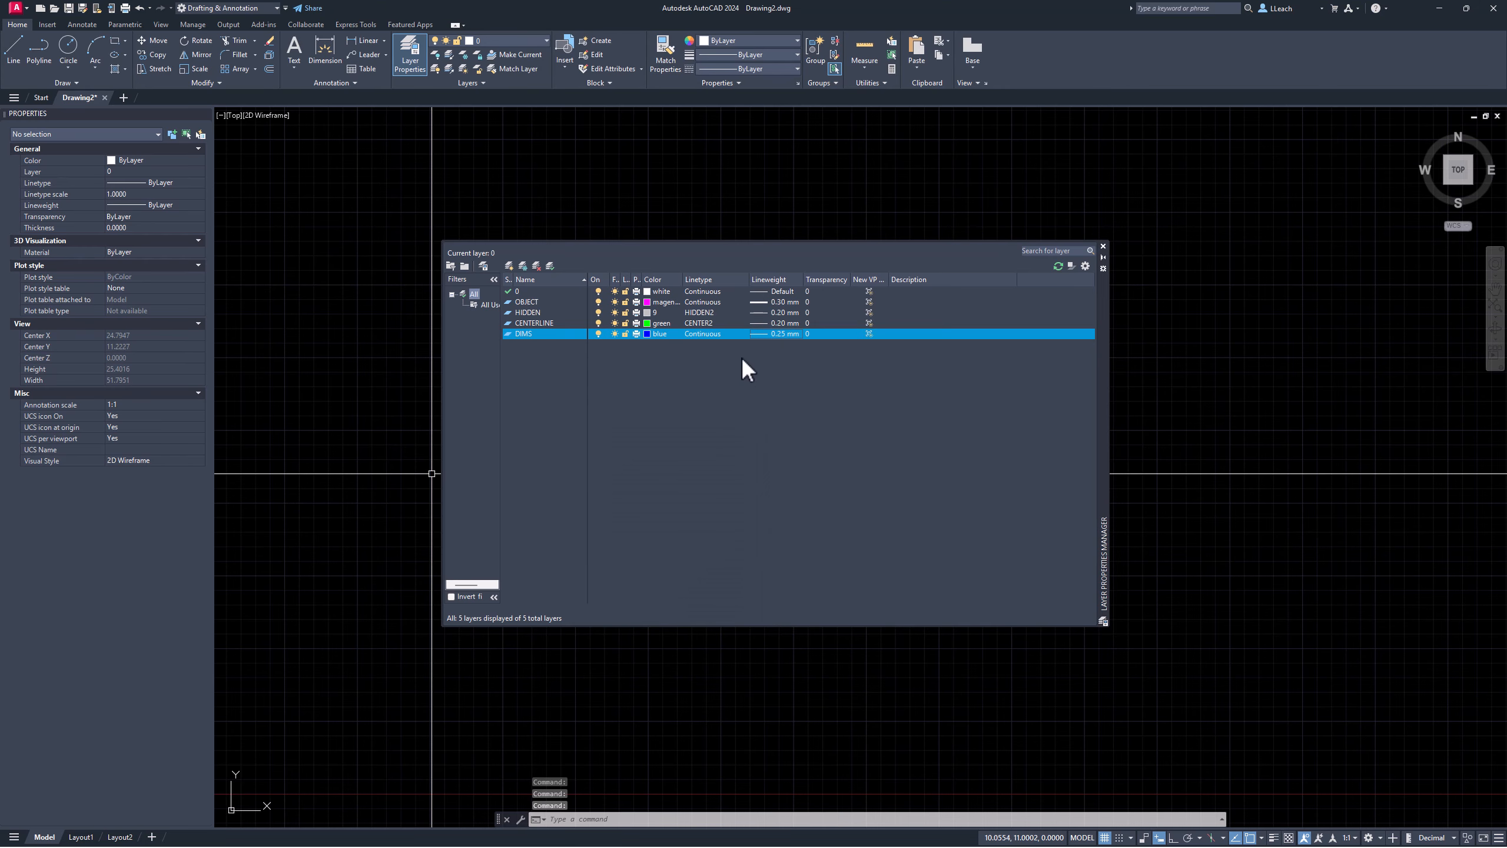
pyautogui.doubleClick(528, 301)
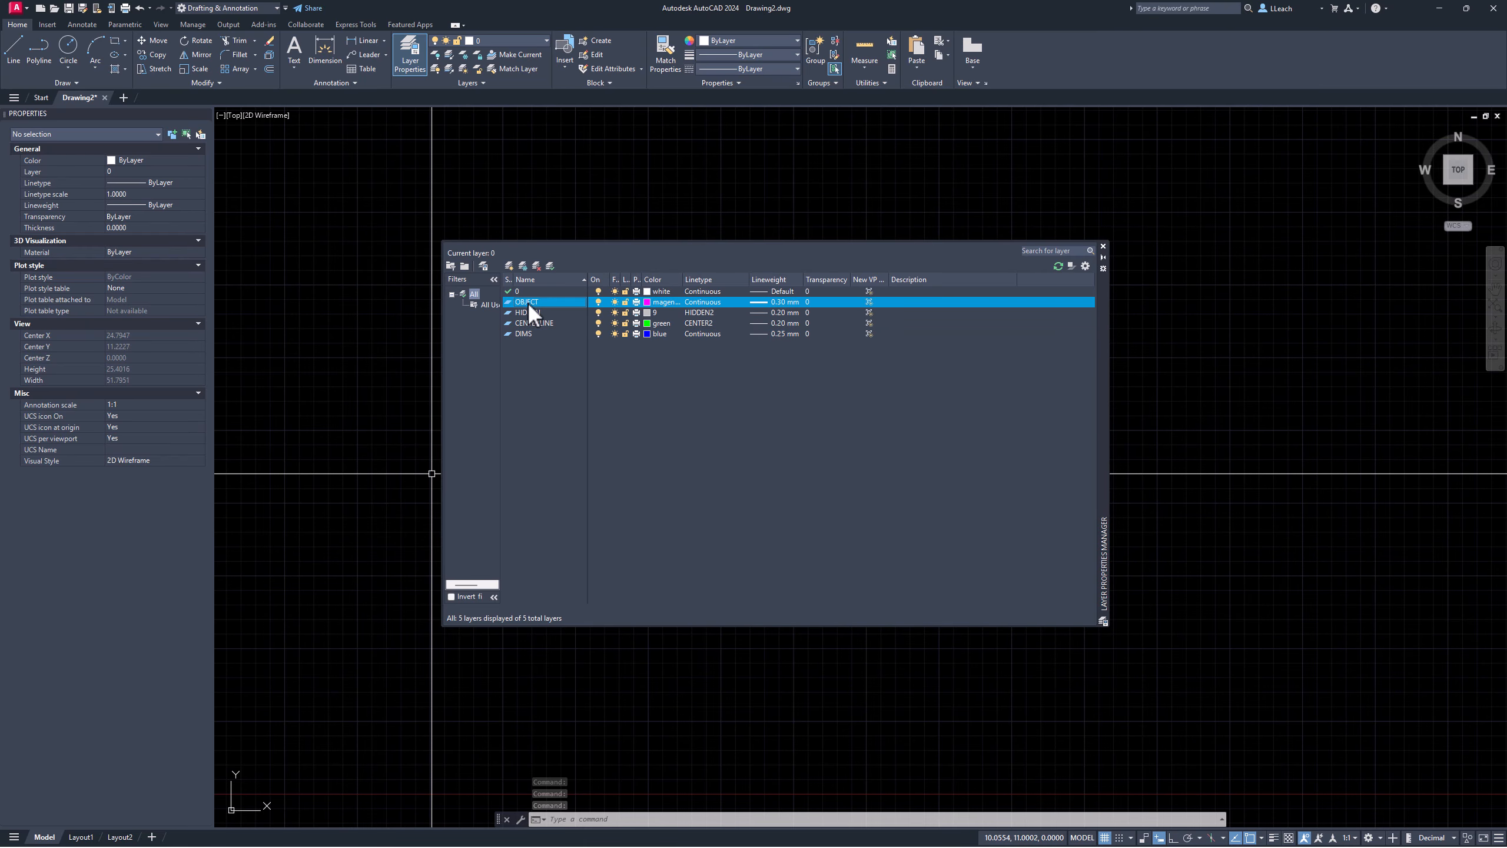
pyautogui.click(1103, 245)
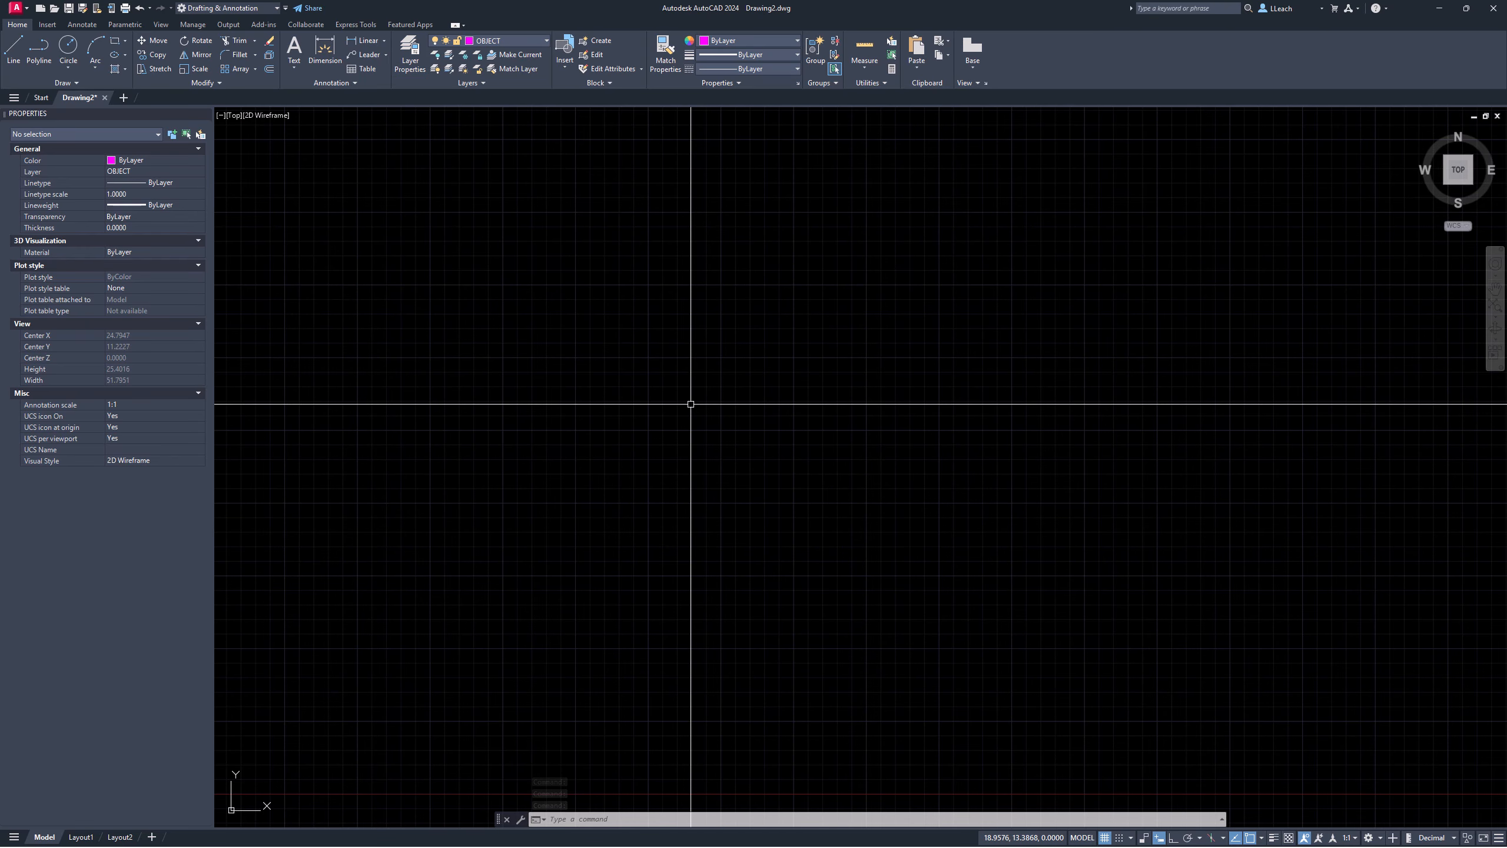
# Step: Set the uniform model space background colour to White in Options > Display > Colors
pyautogui.rightClick(547, 459)
pyautogui.click(582, 671)
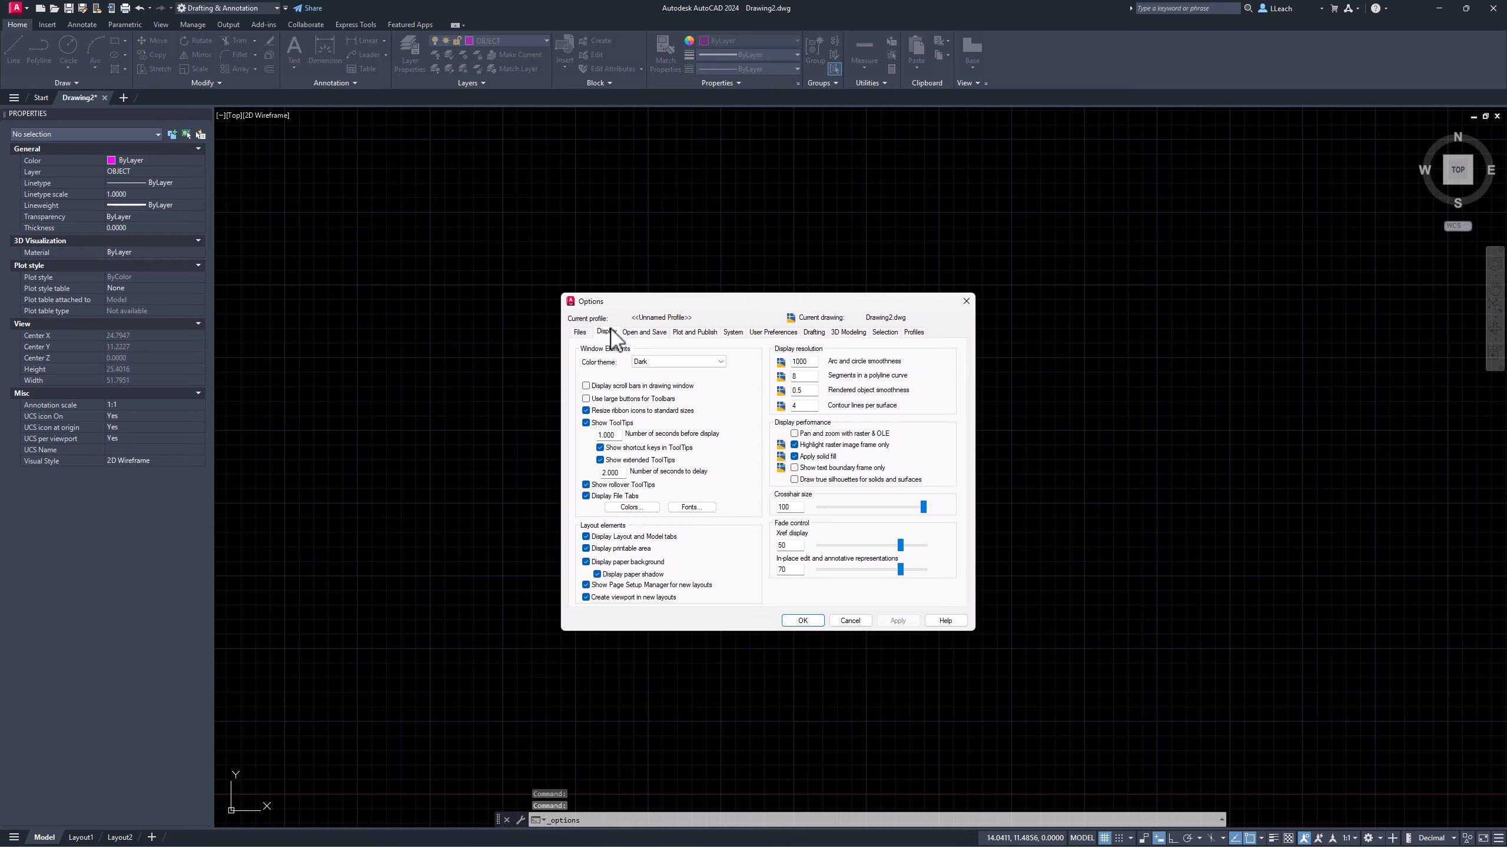
pyautogui.click(628, 507)
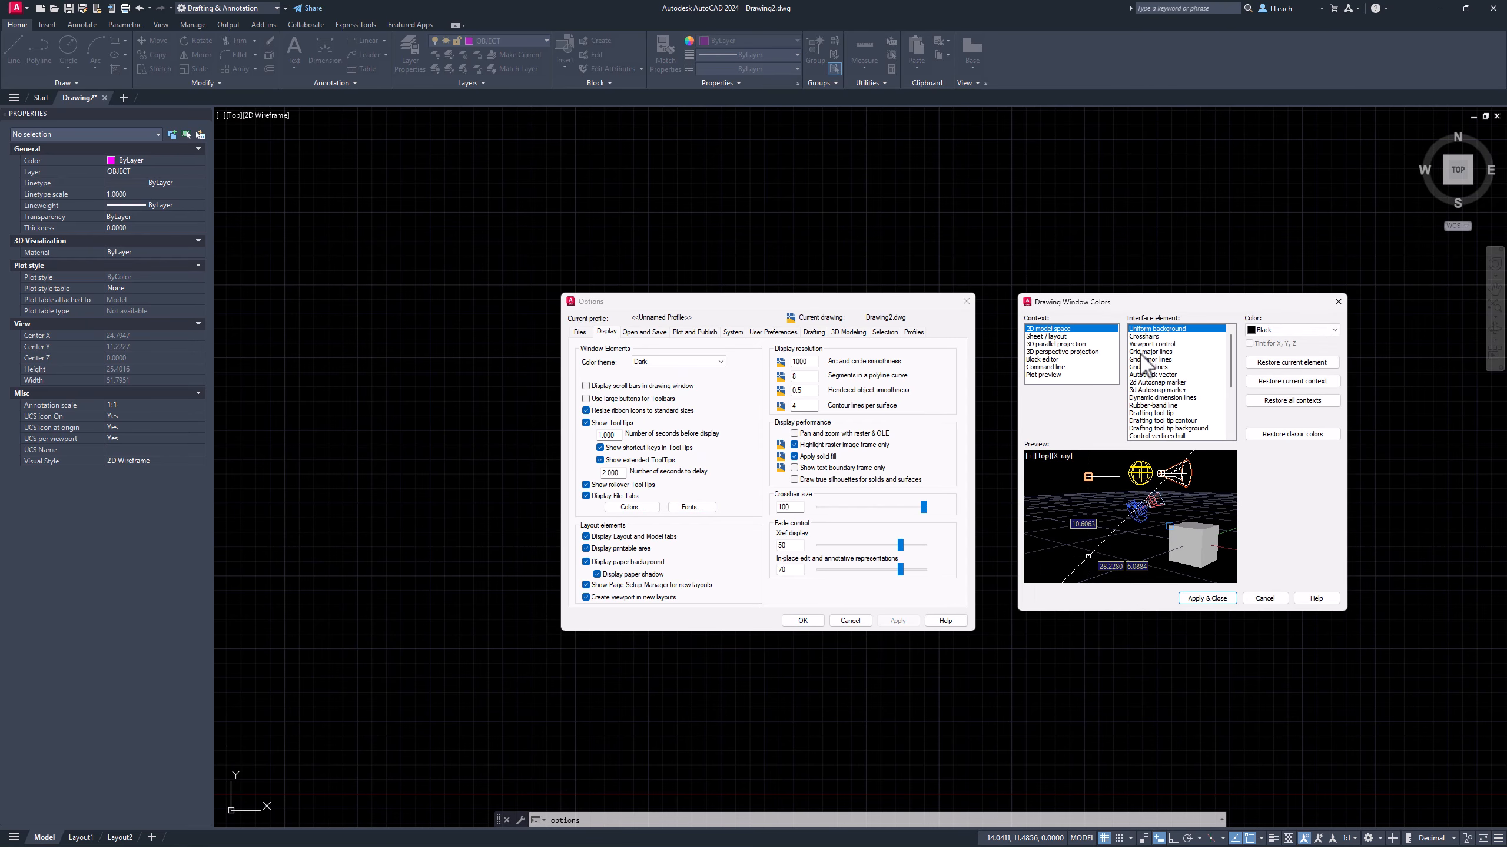
pyautogui.click(1279, 331)
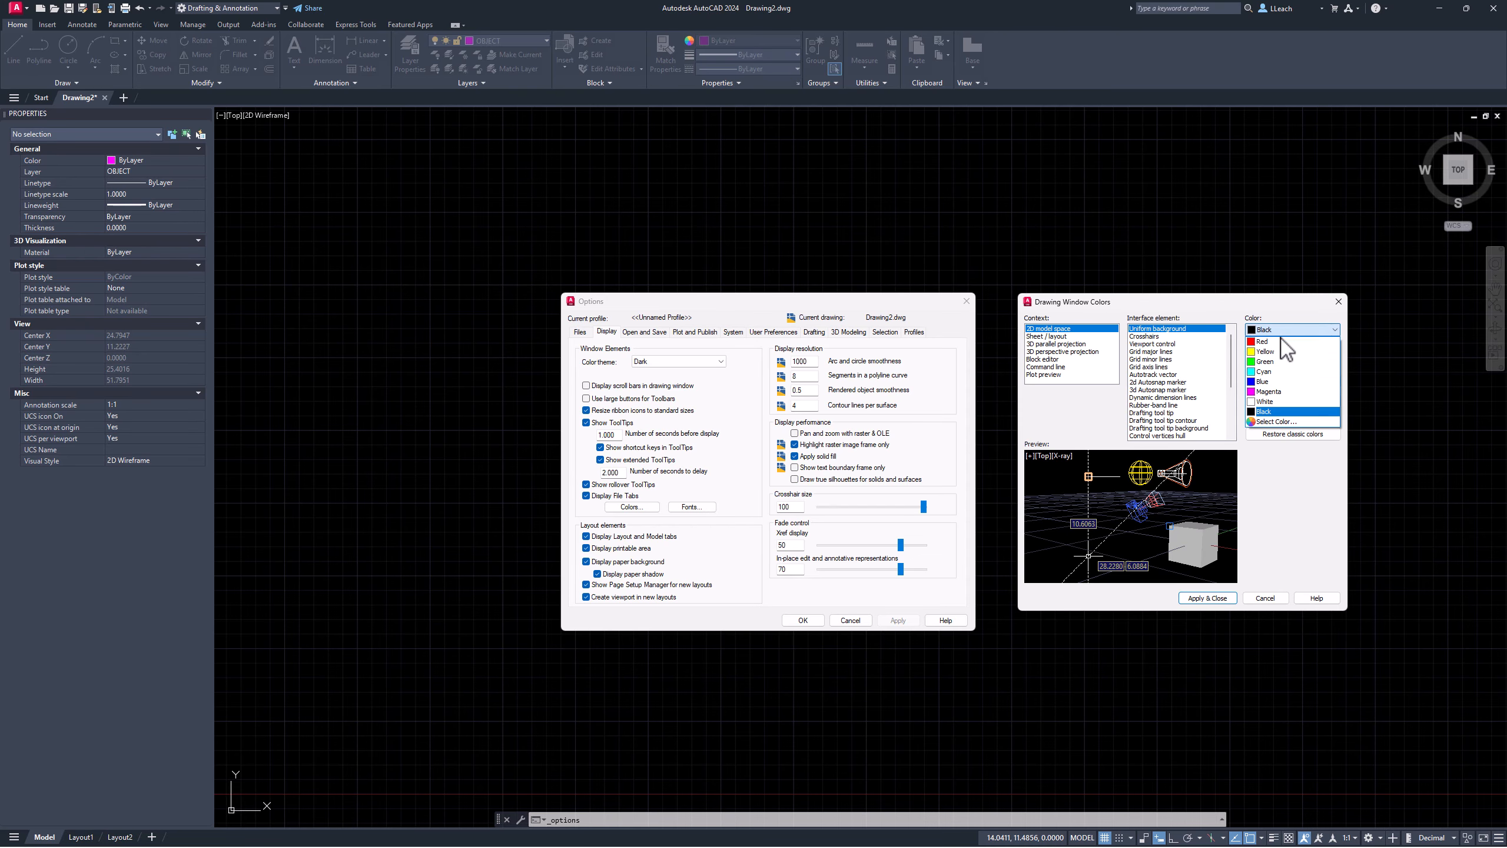
pyautogui.click(1273, 403)
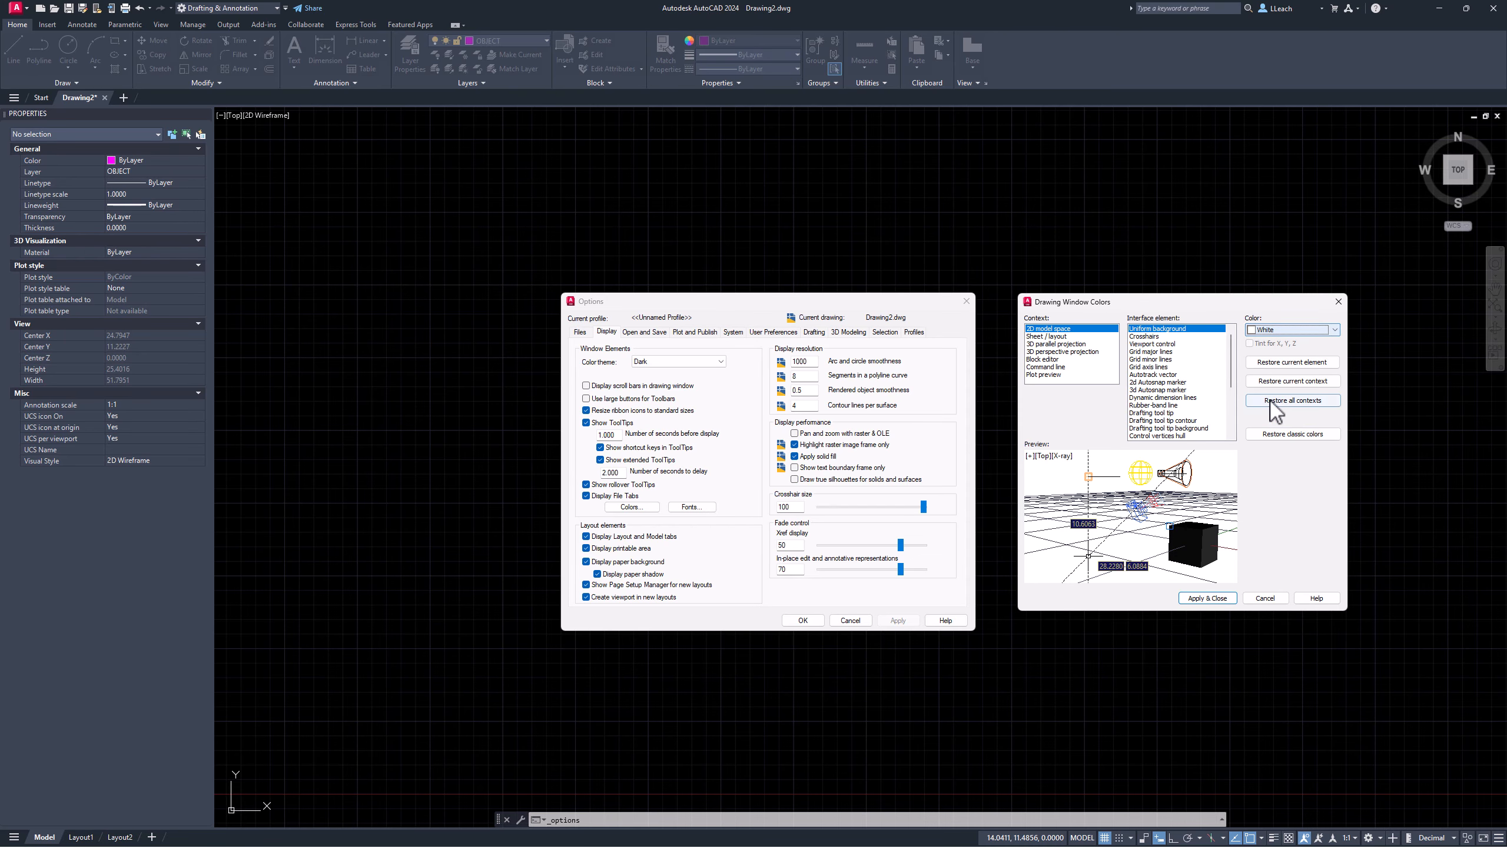
pyautogui.click(1216, 598)
pyautogui.click(898, 621)
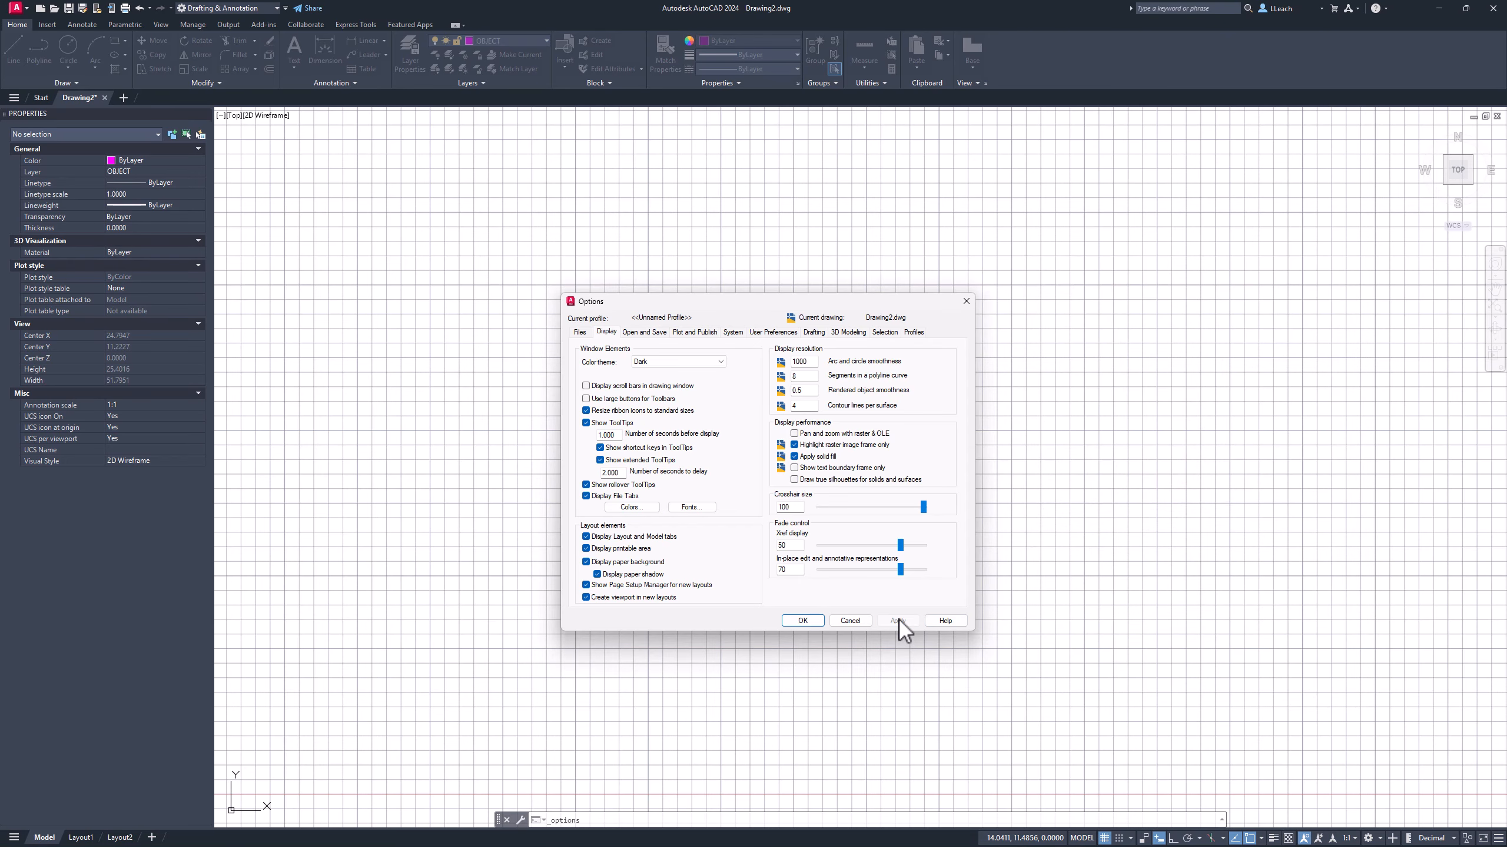
pyautogui.click(803, 621)
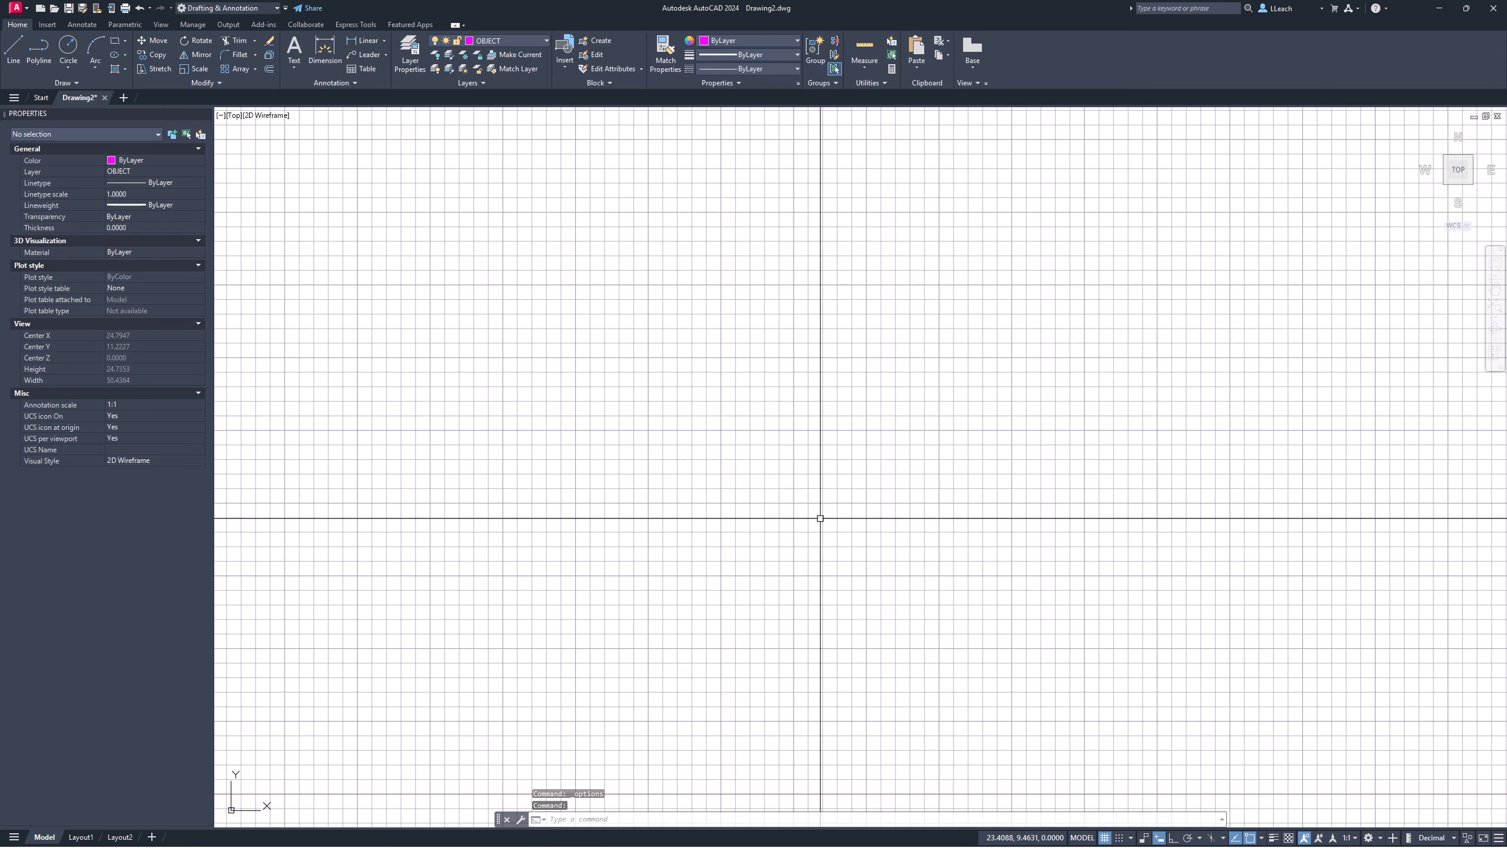
# Step: Switch the grid off and lineweight display on from the status bar
pyautogui.click(1105, 837)
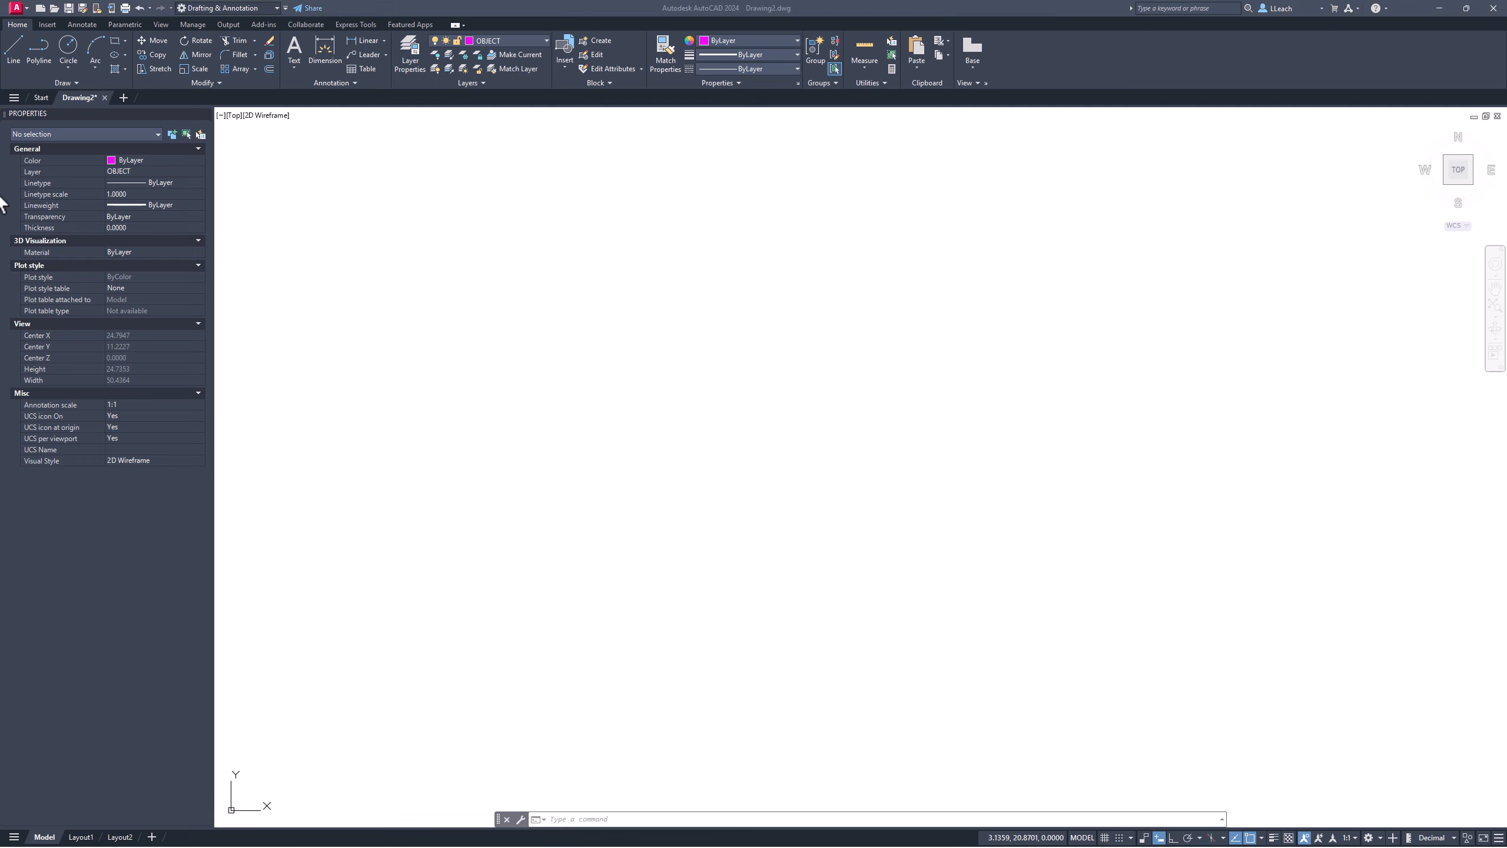
pyautogui.click(544, 397)
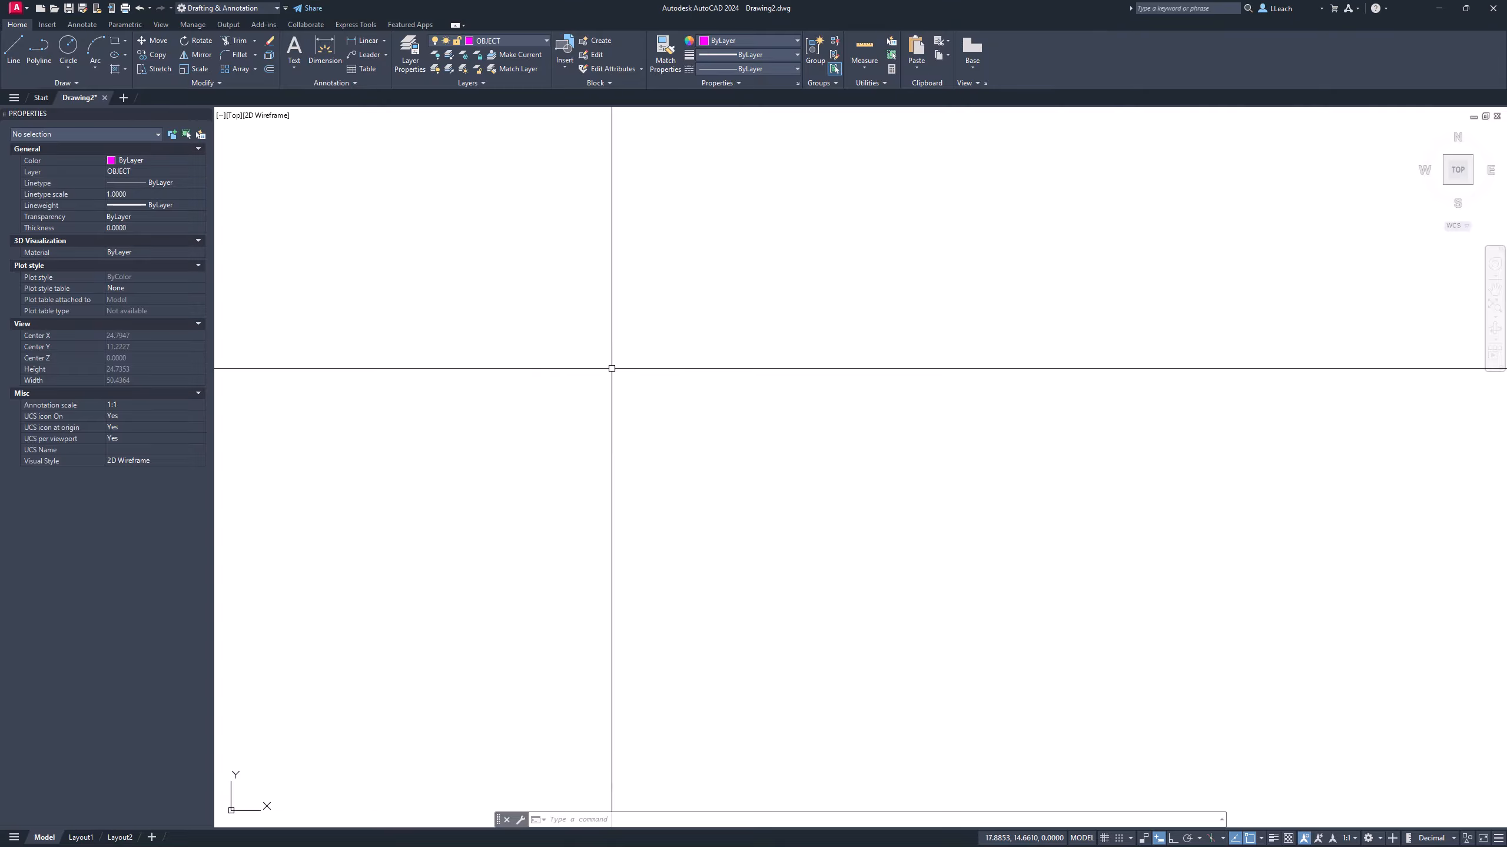
pyautogui.click(1275, 838)
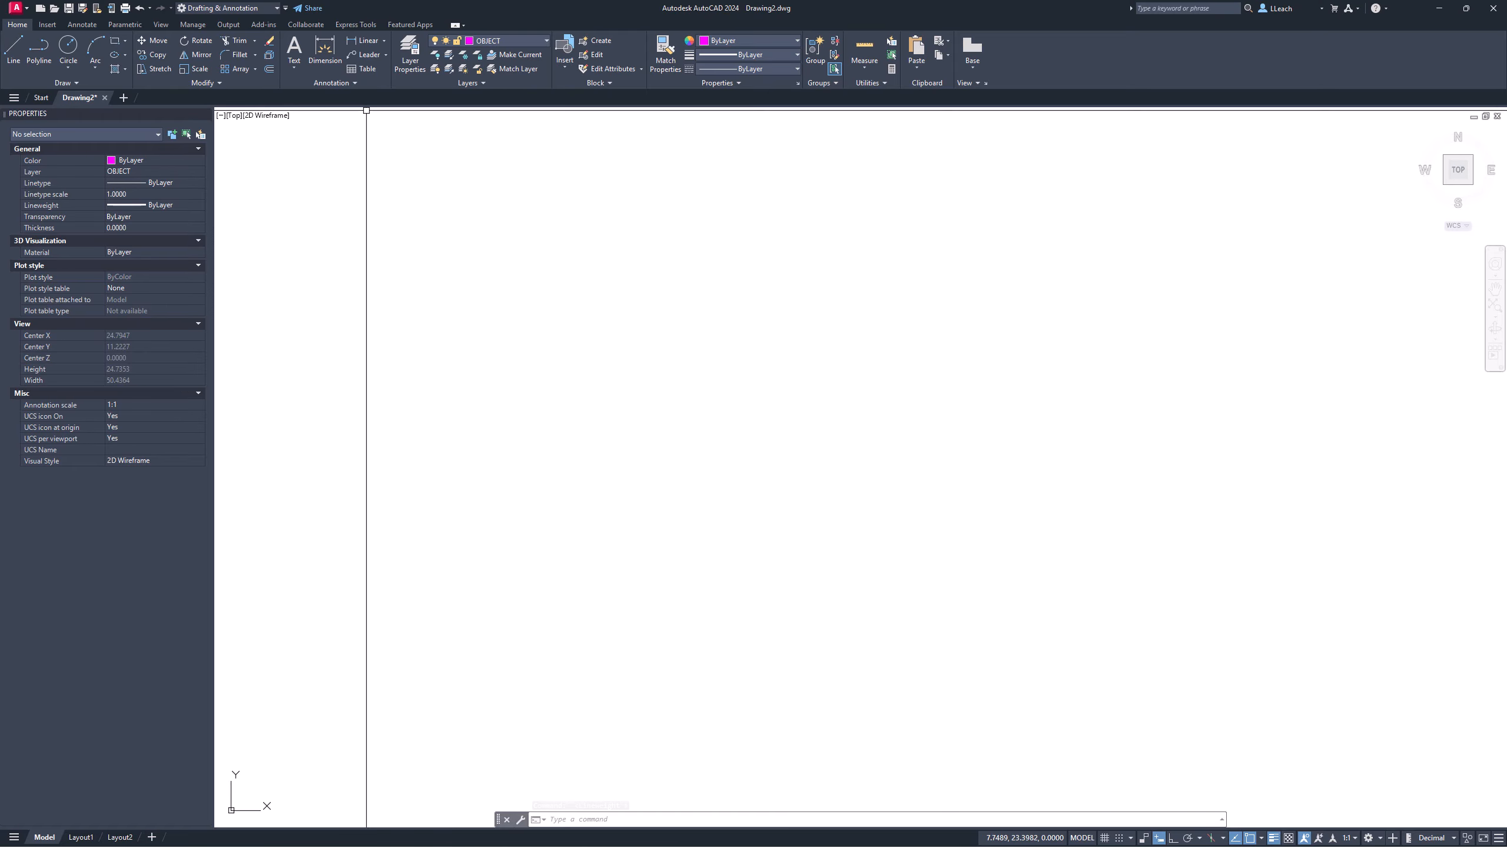
# Step: Draw a Center, Diameter circle of diameter 1.5 and zoom in on it
pyautogui.click(70, 68)
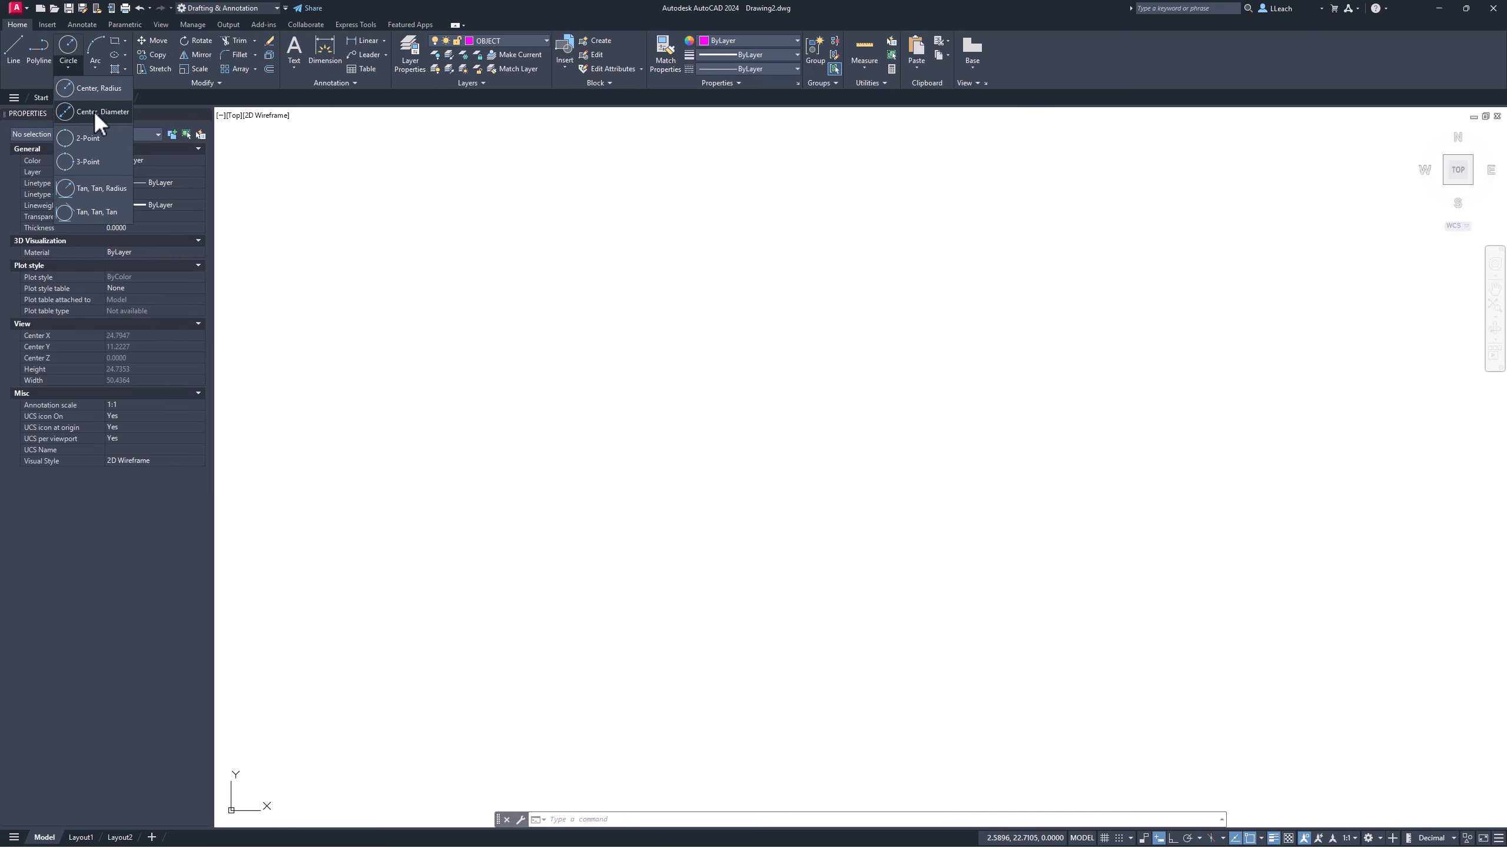
pyautogui.click(94, 111)
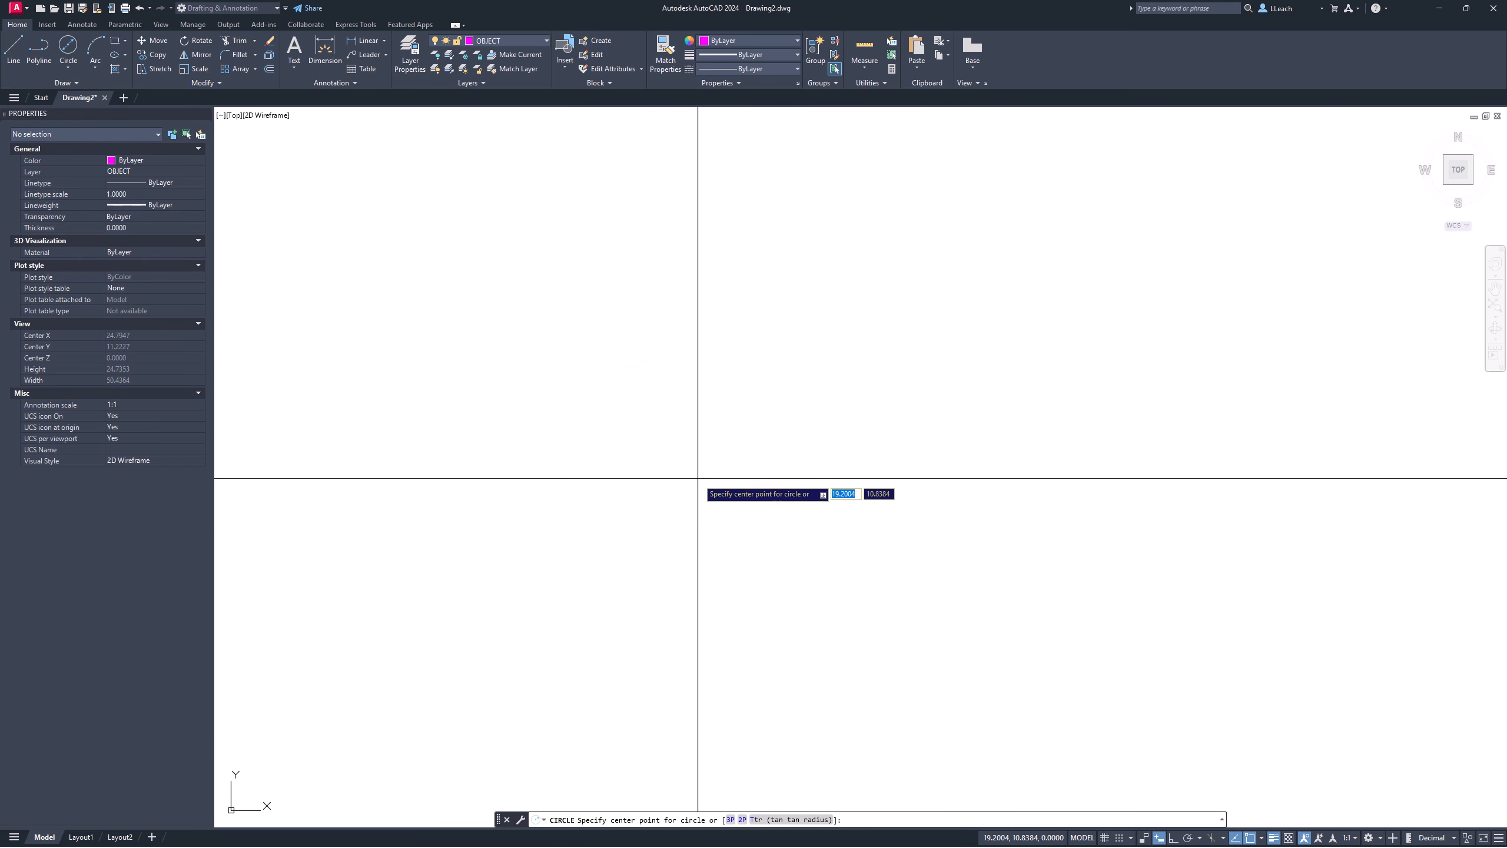
pyautogui.click(694, 438)
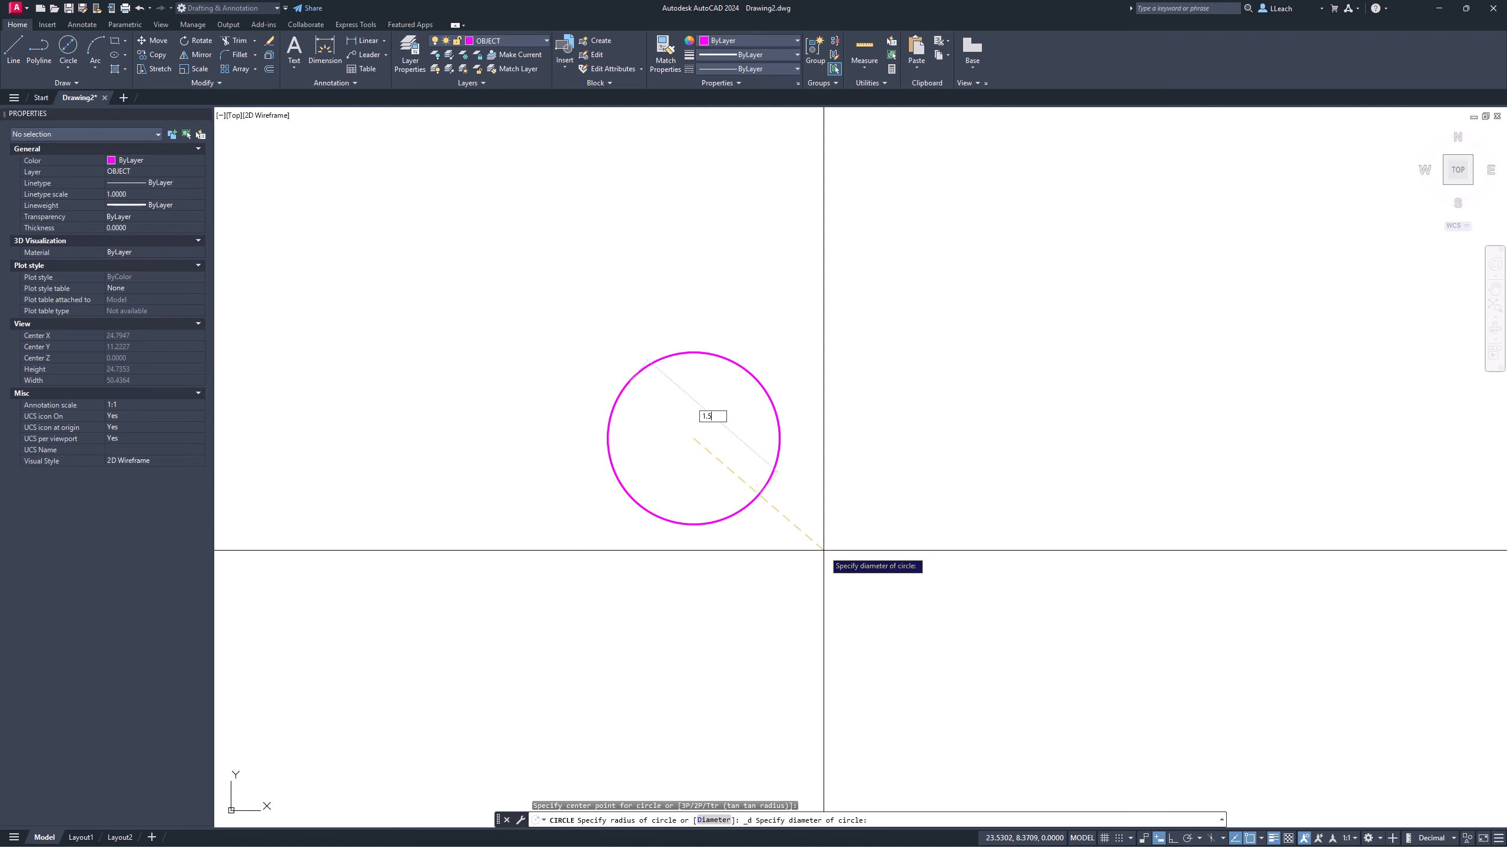
pyautogui.press('Return')
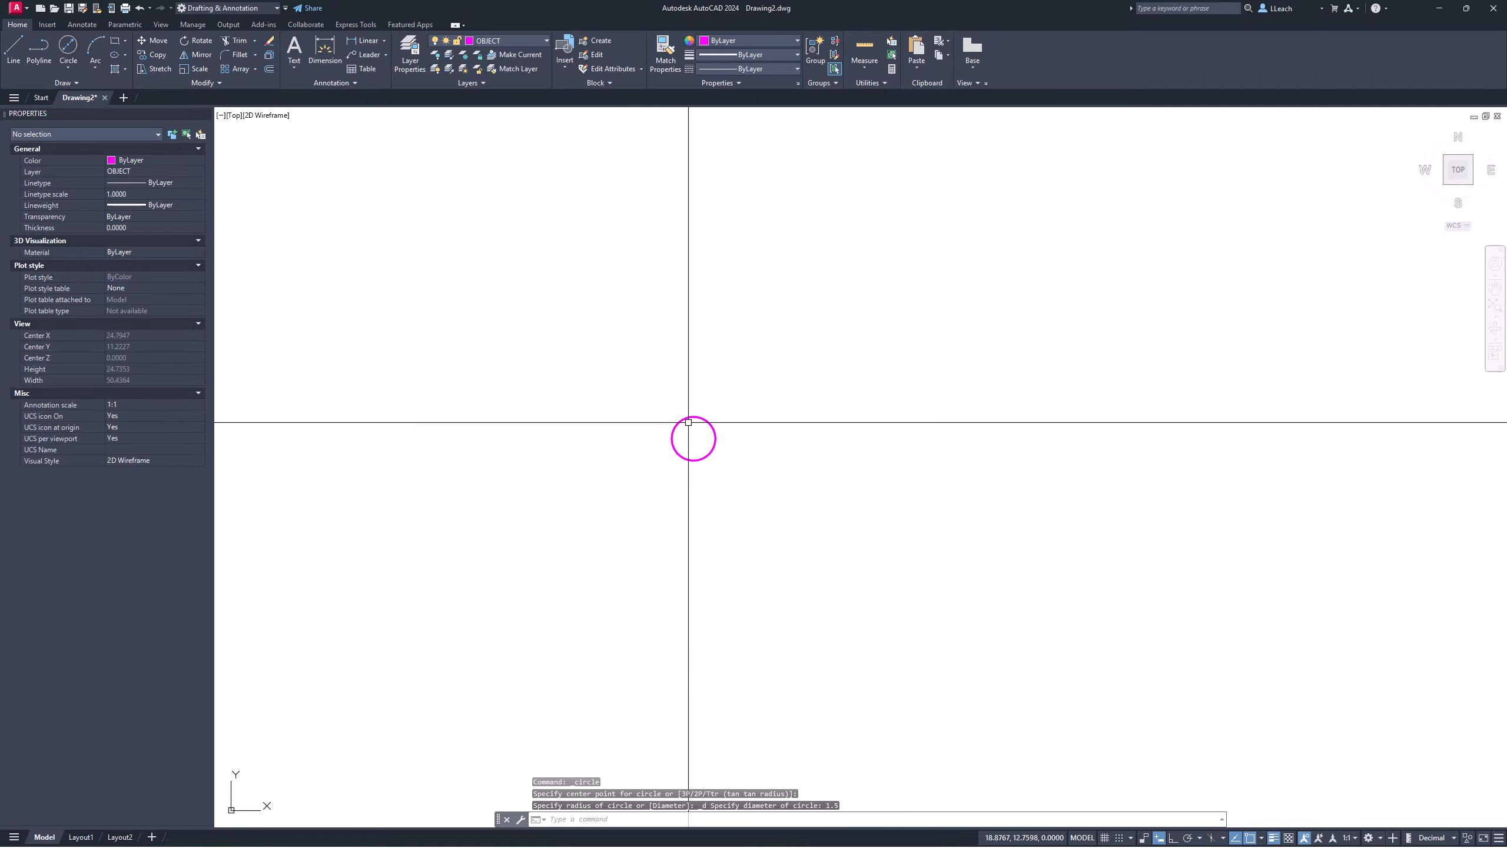
pyautogui.scroll(4, 692, 425)
pyautogui.scroll(2, 692, 425)
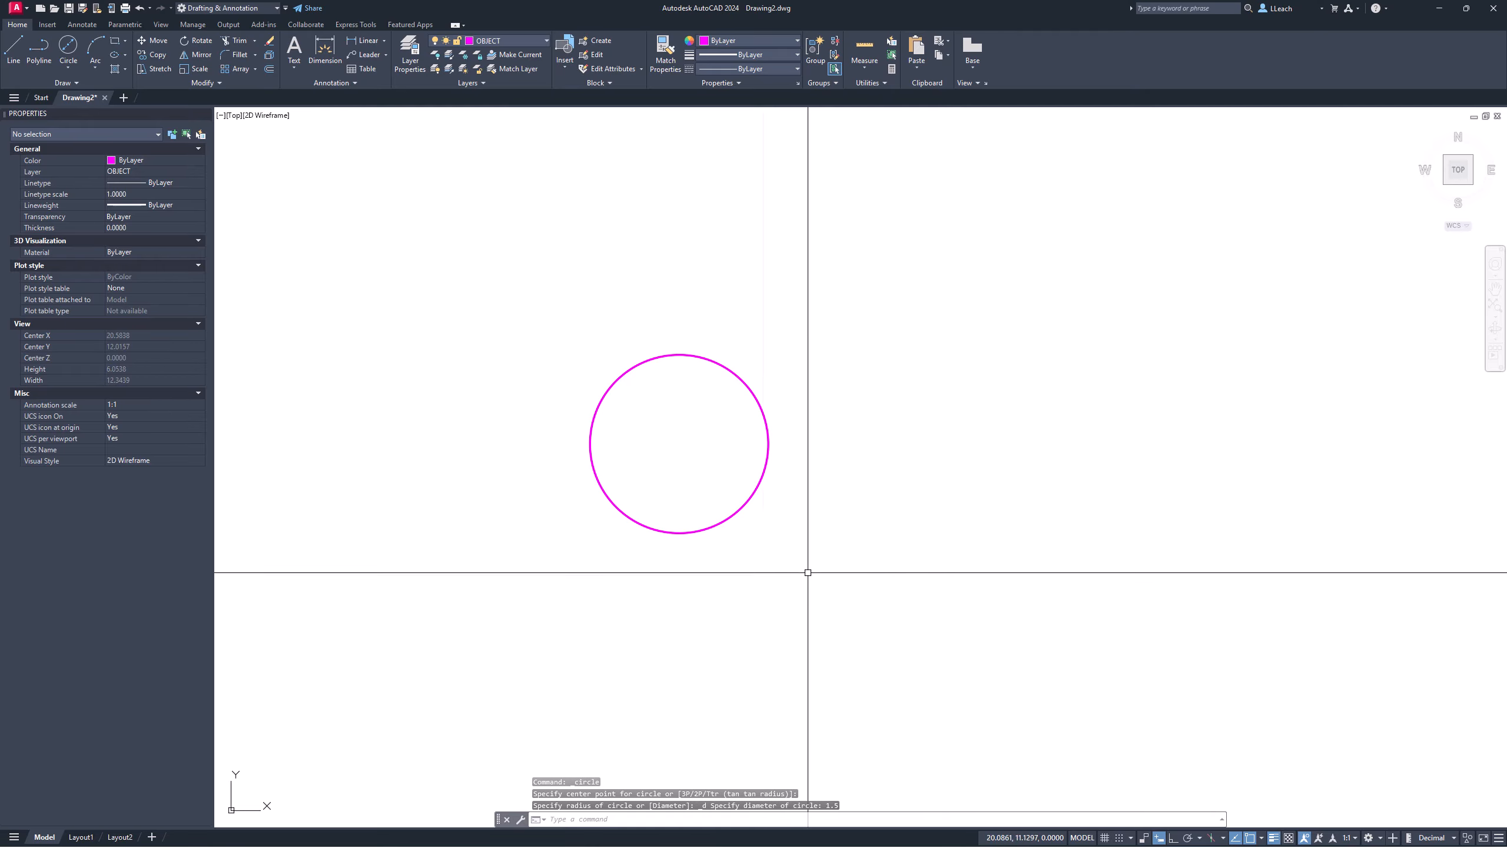
# Step: Verify the Center object snap is enabled, then bring up the Circle options
pyautogui.click(1262, 838)
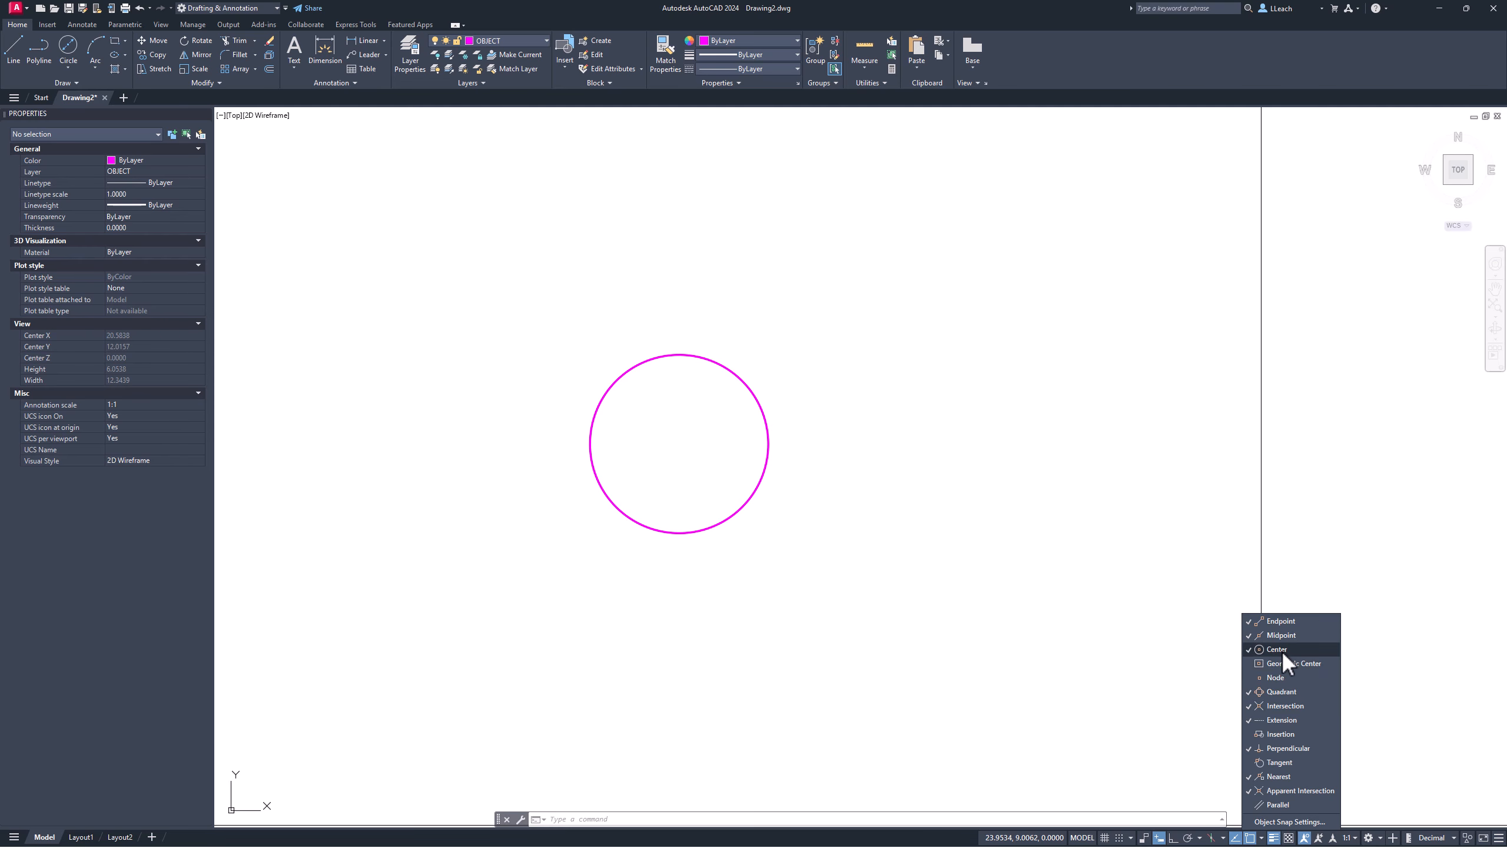
pyautogui.click(1216, 599)
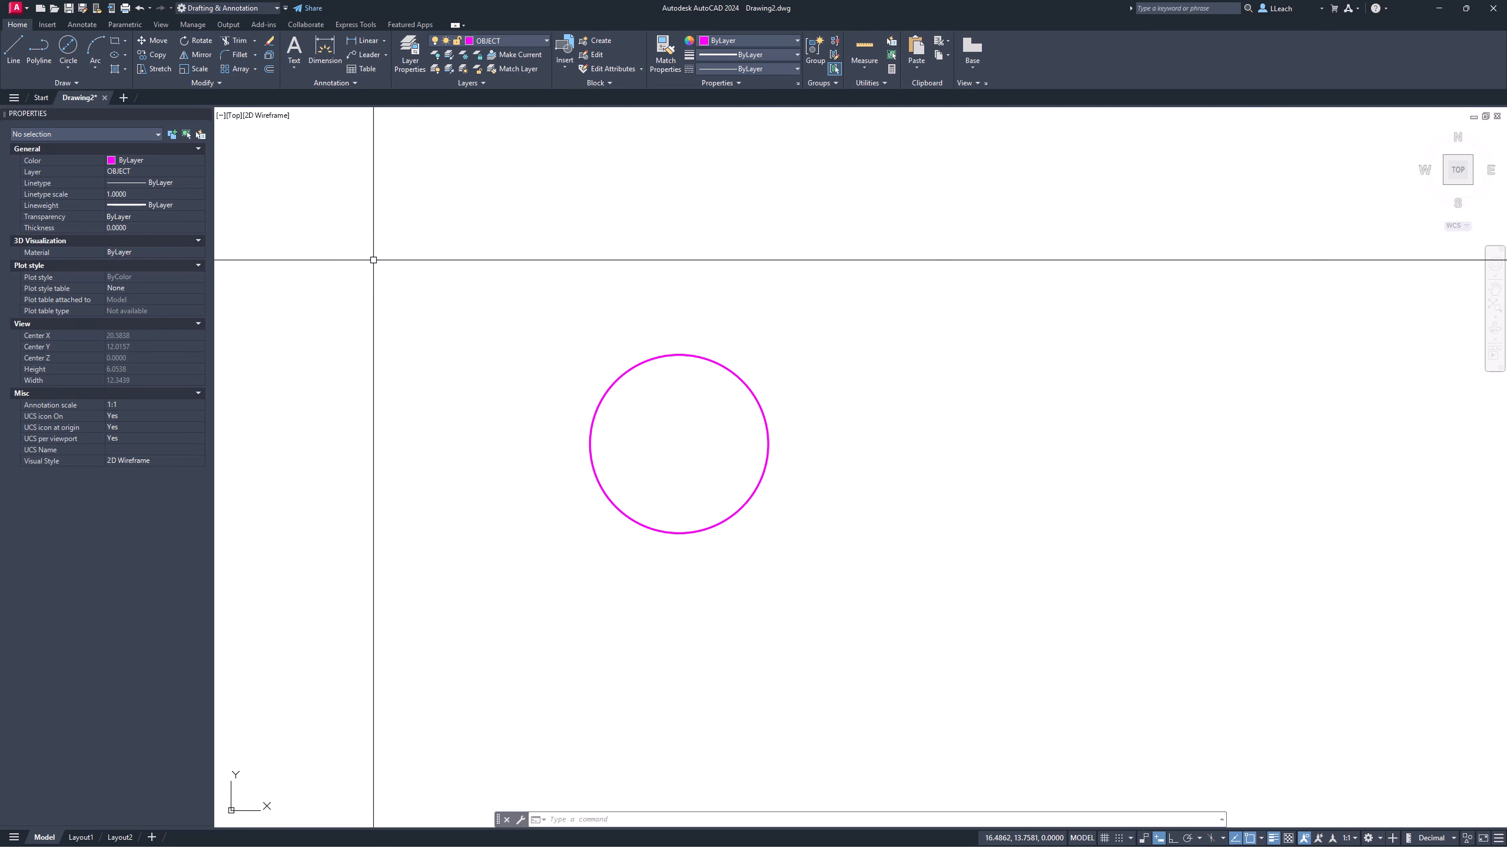
pyautogui.click(70, 67)
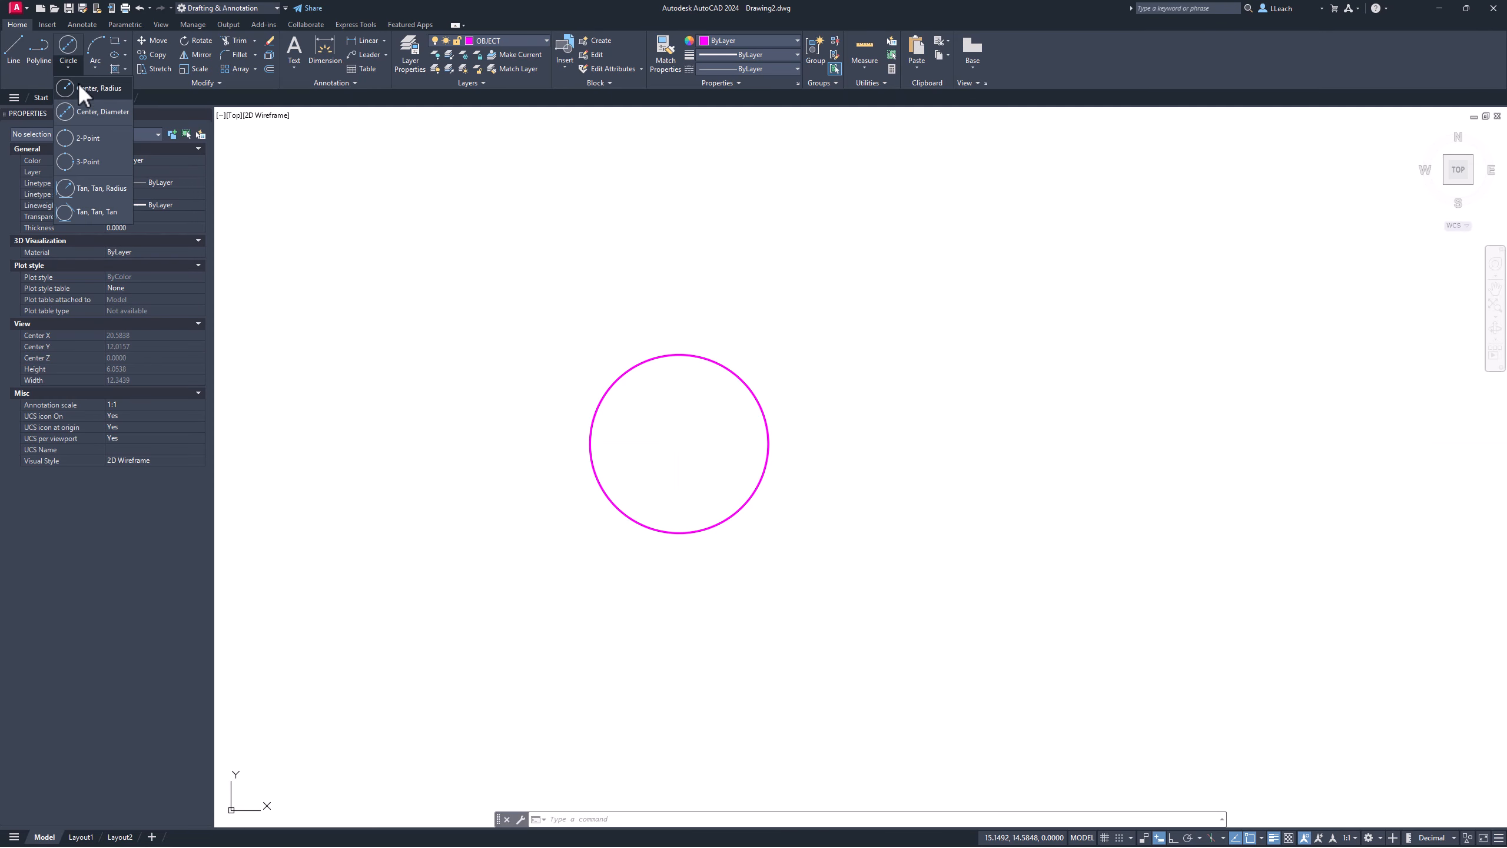
# Step: Draw 2.25 and 2.75 diameter circles snapped to the first circle's centre, then recentre the view
pyautogui.click(98, 111)
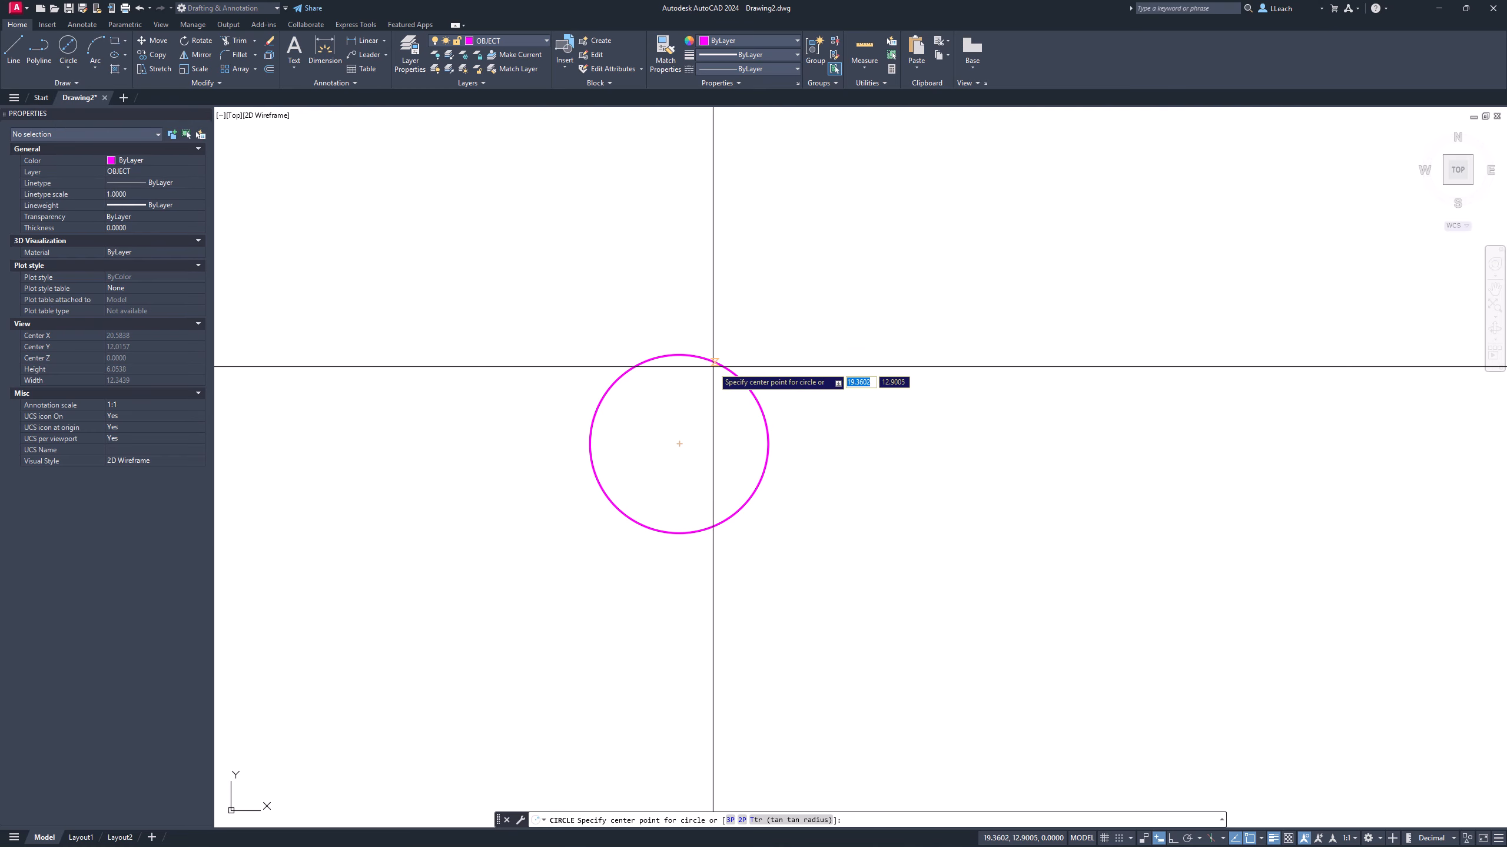
pyautogui.click(680, 442)
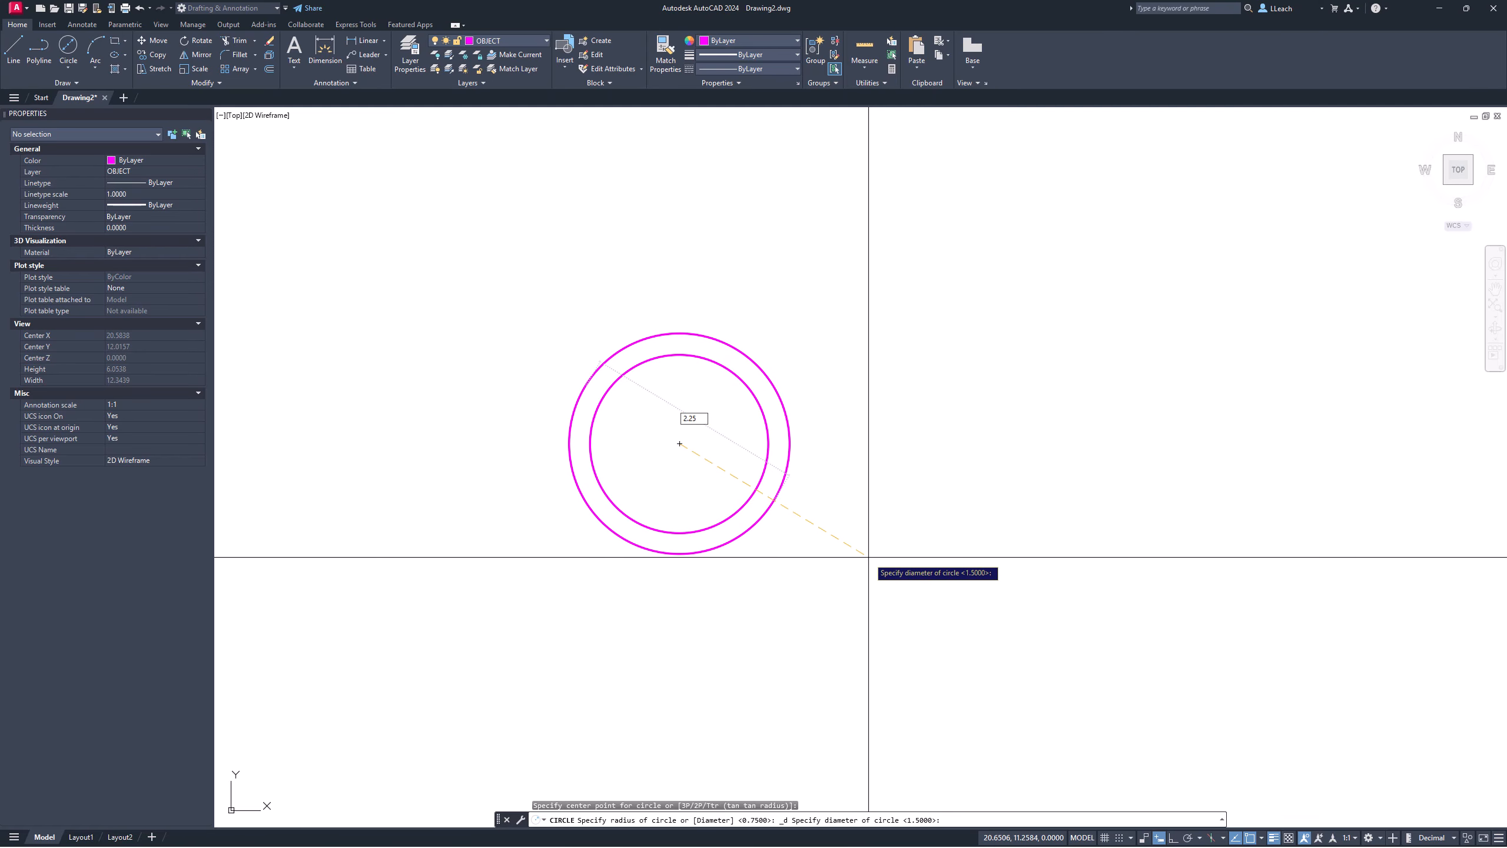
pyautogui.press('Return')
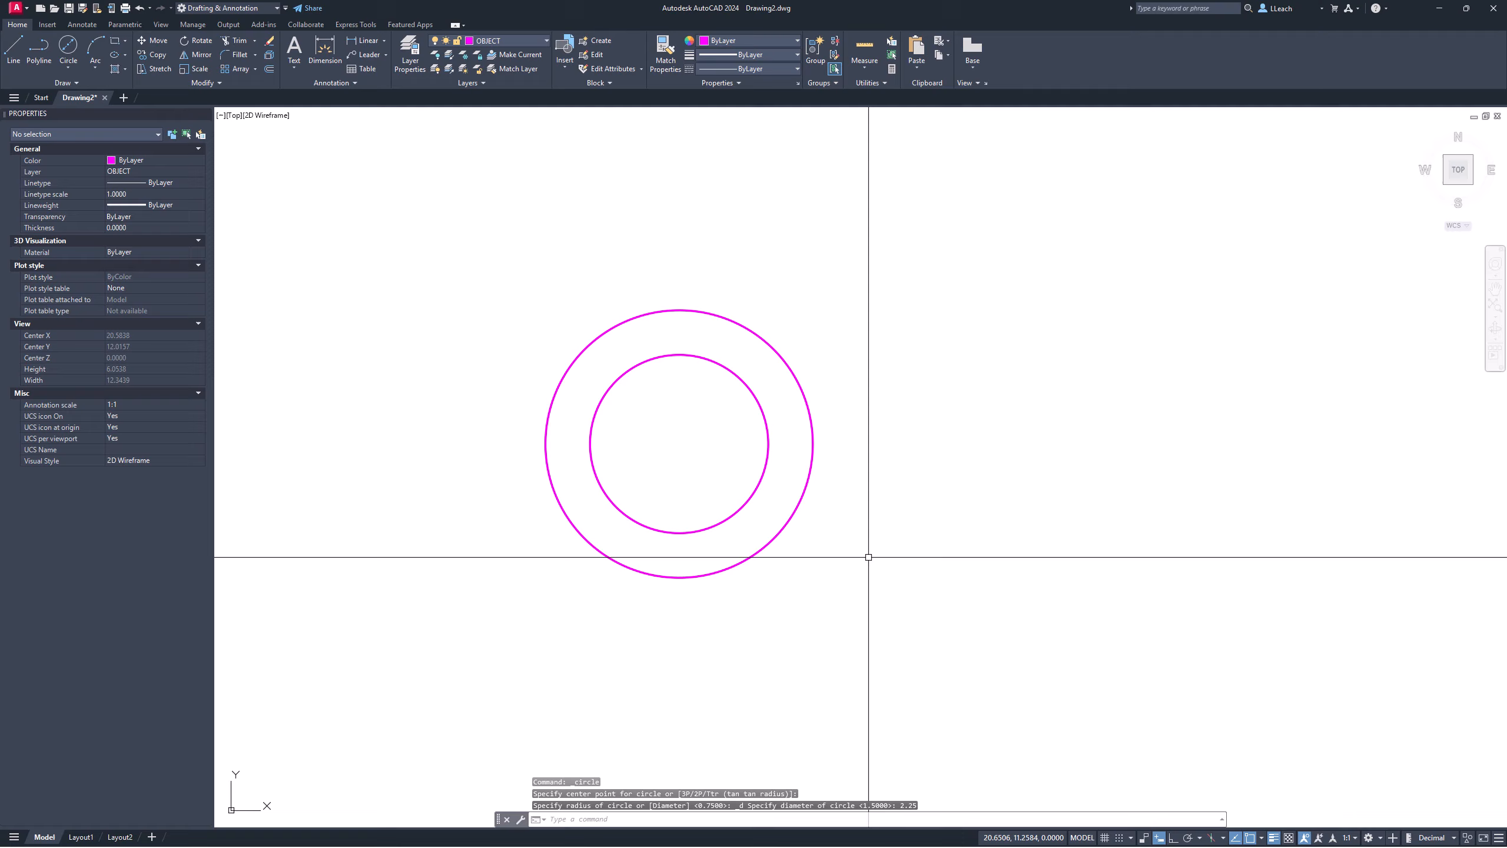
pyautogui.click(70, 68)
pyautogui.click(94, 112)
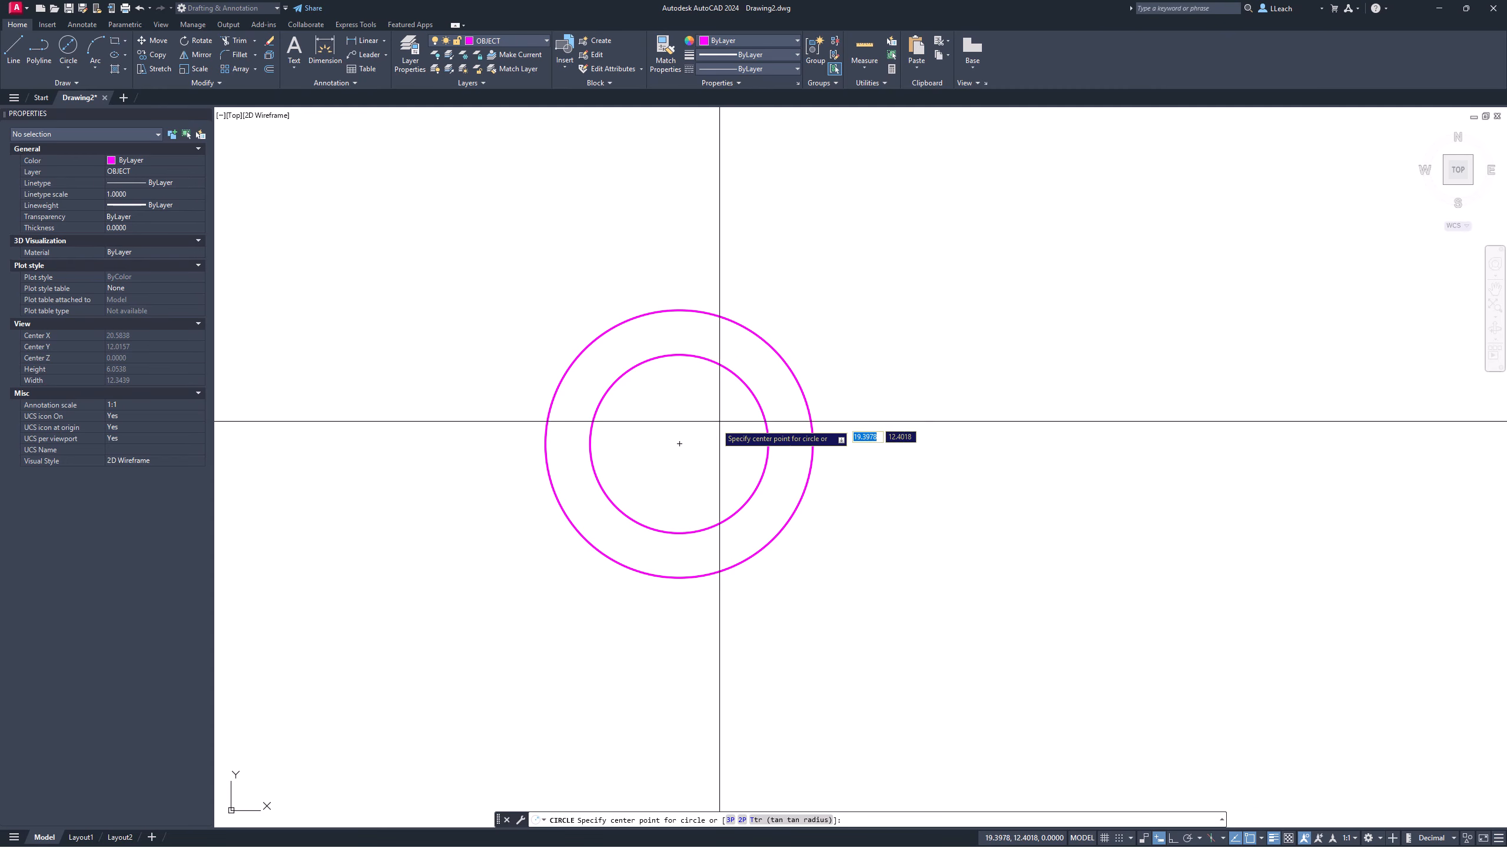
pyautogui.click(680, 444)
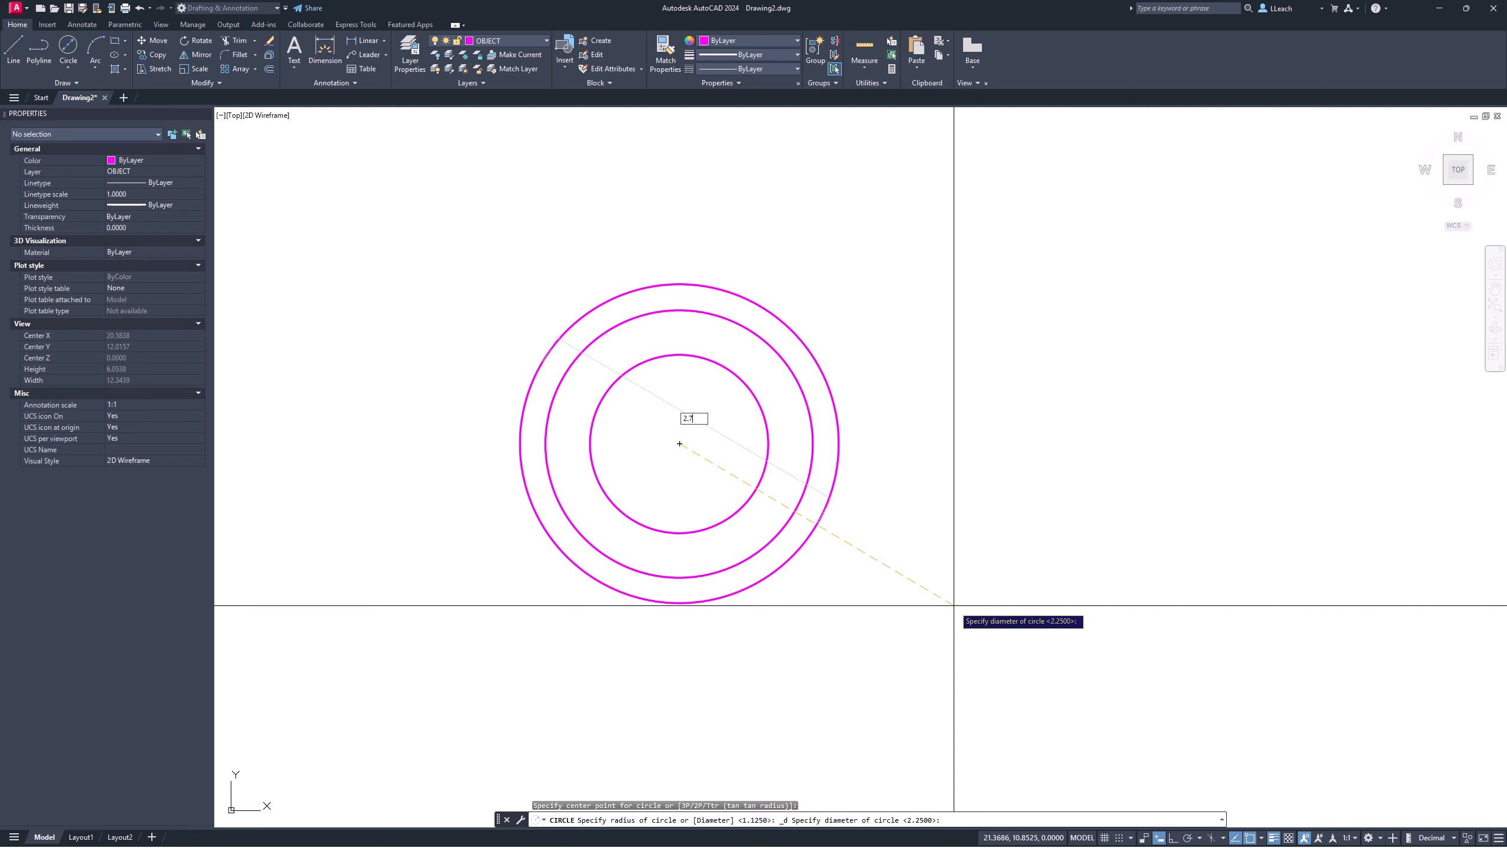
pyautogui.press('Return')
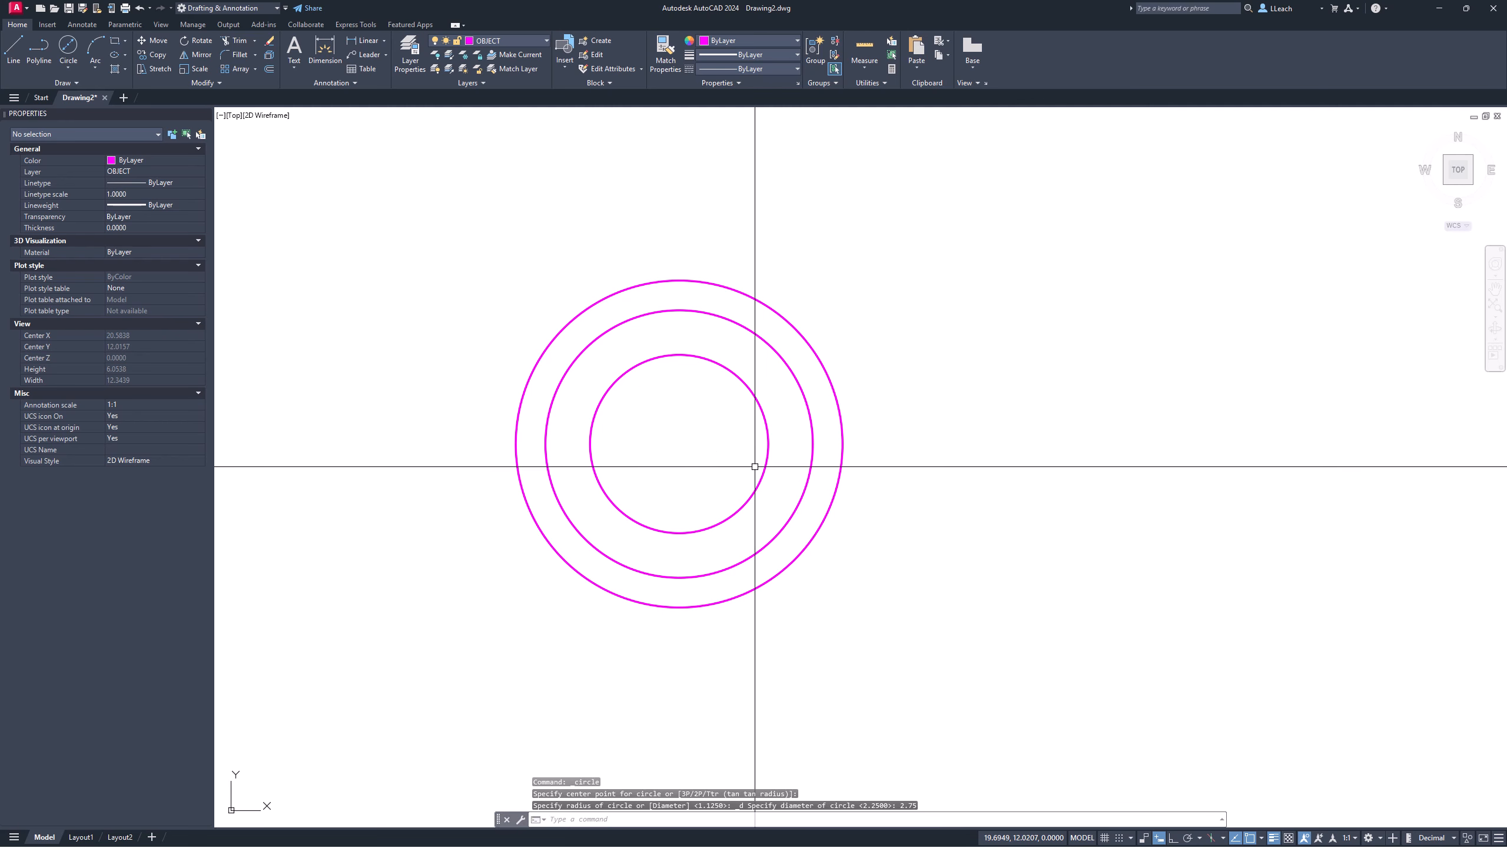
pyautogui.moveTo(725, 419); pyautogui.dragTo(761, 428, button='middle')
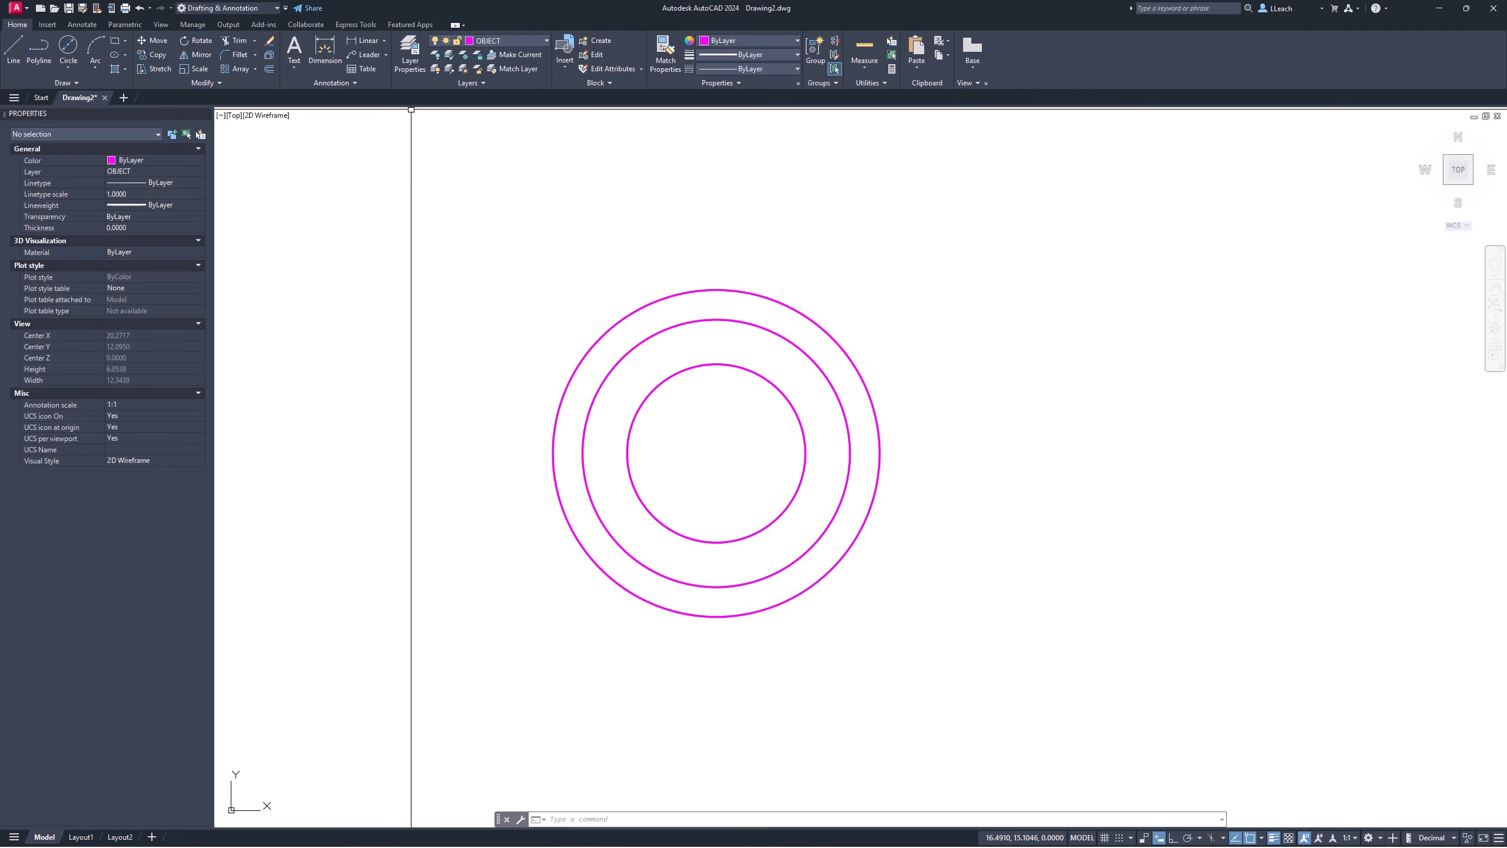
# Step: On the CENTERLINE layer, place a centre mark on the outer concentric circle
pyautogui.click(521, 40)
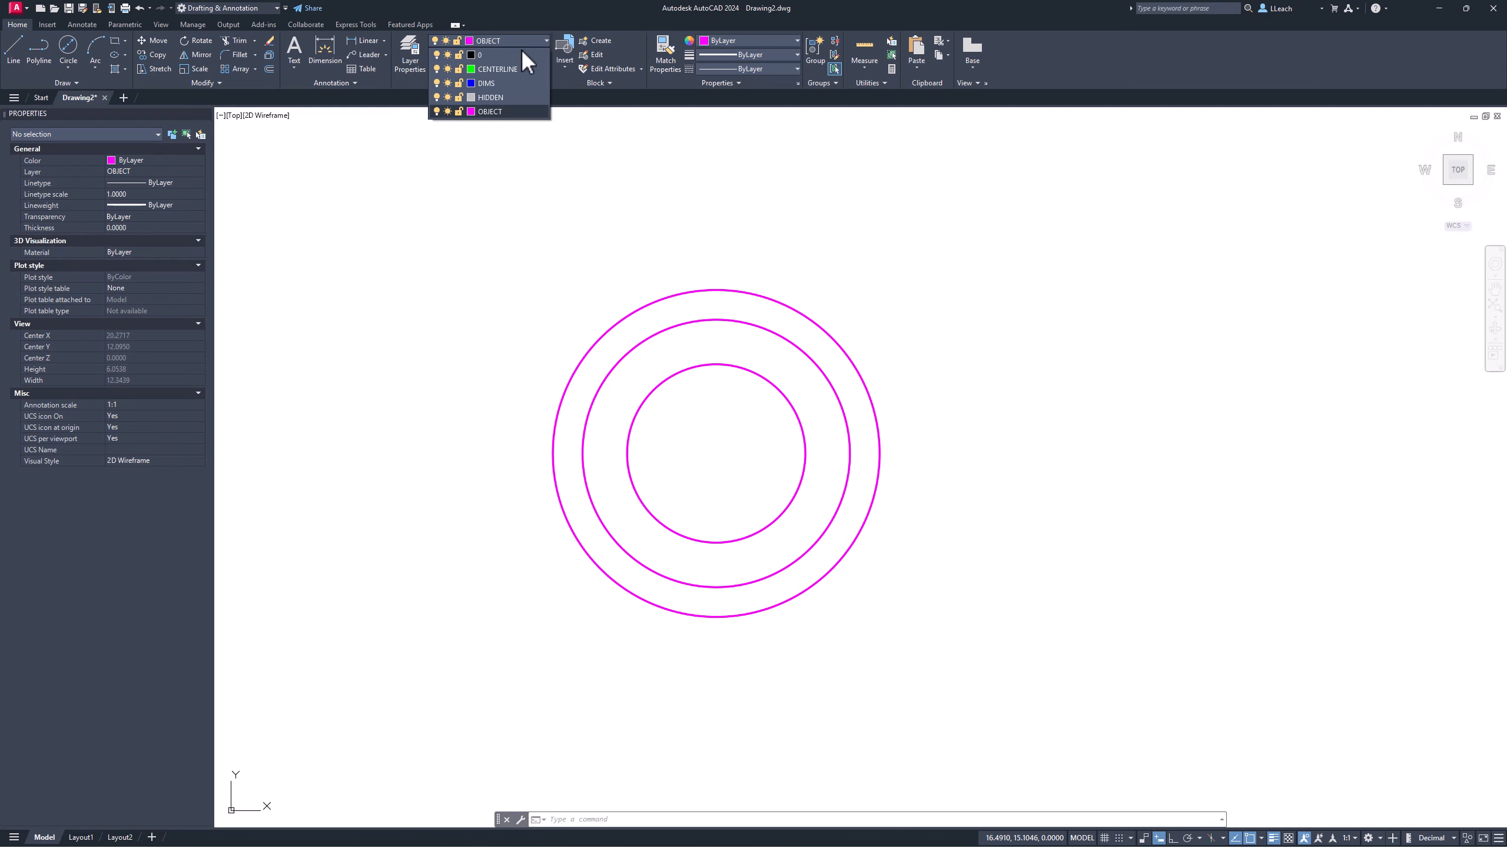
pyautogui.click(496, 68)
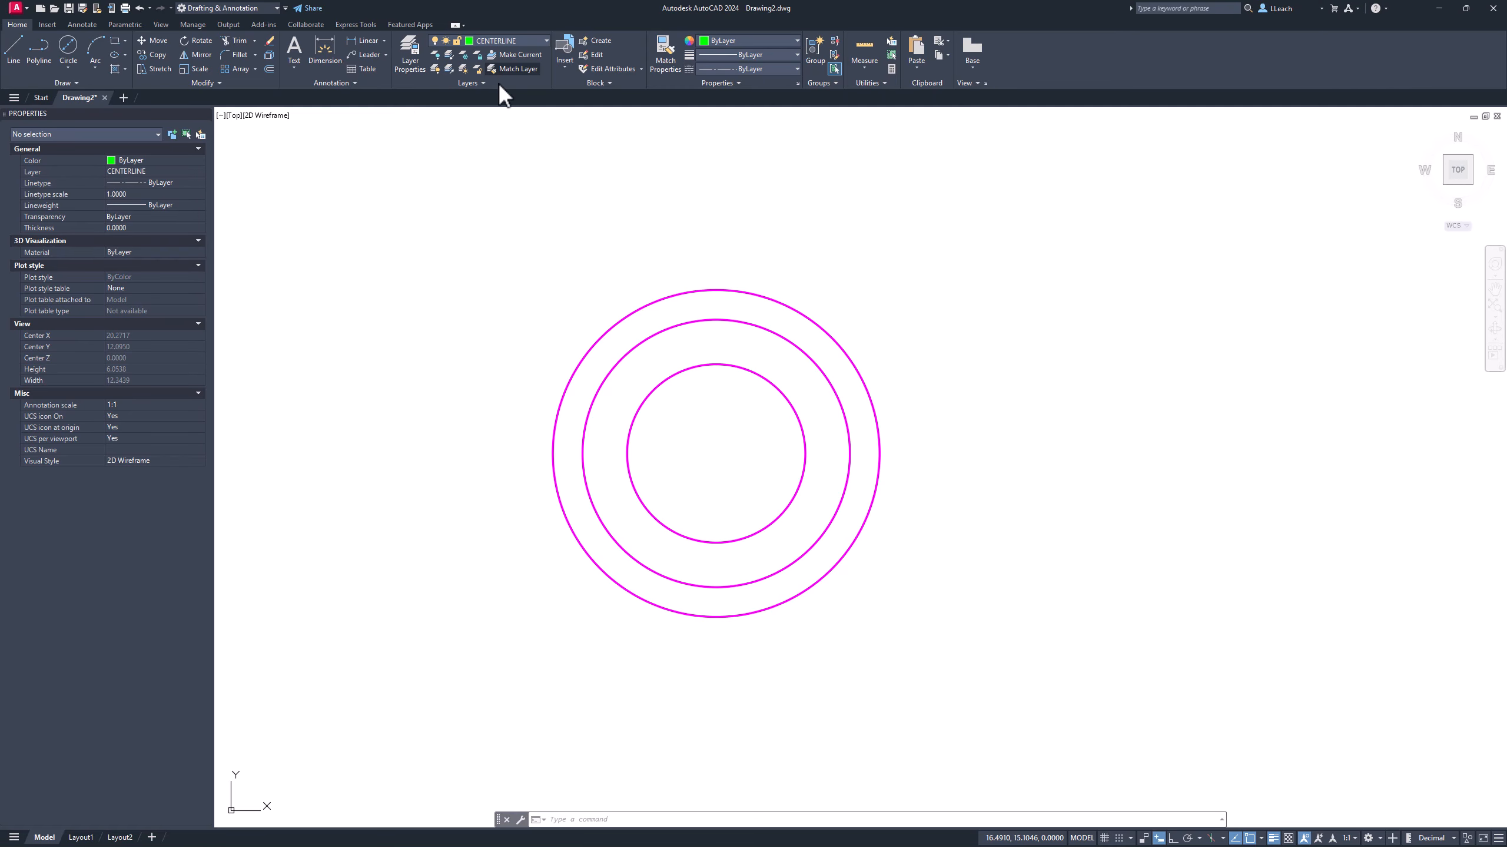
pyautogui.click(90, 23)
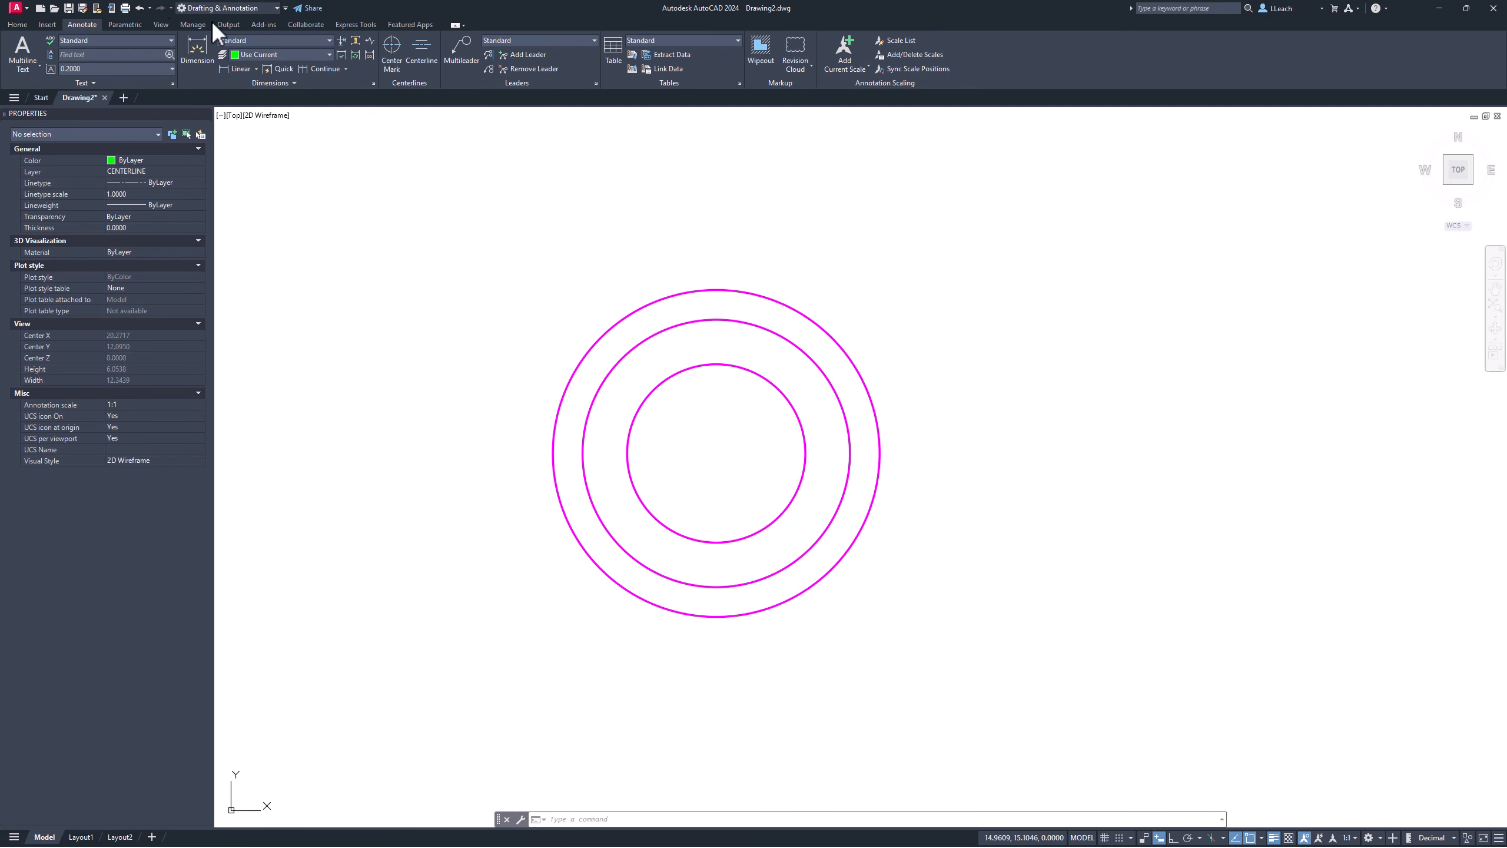
pyautogui.click(396, 63)
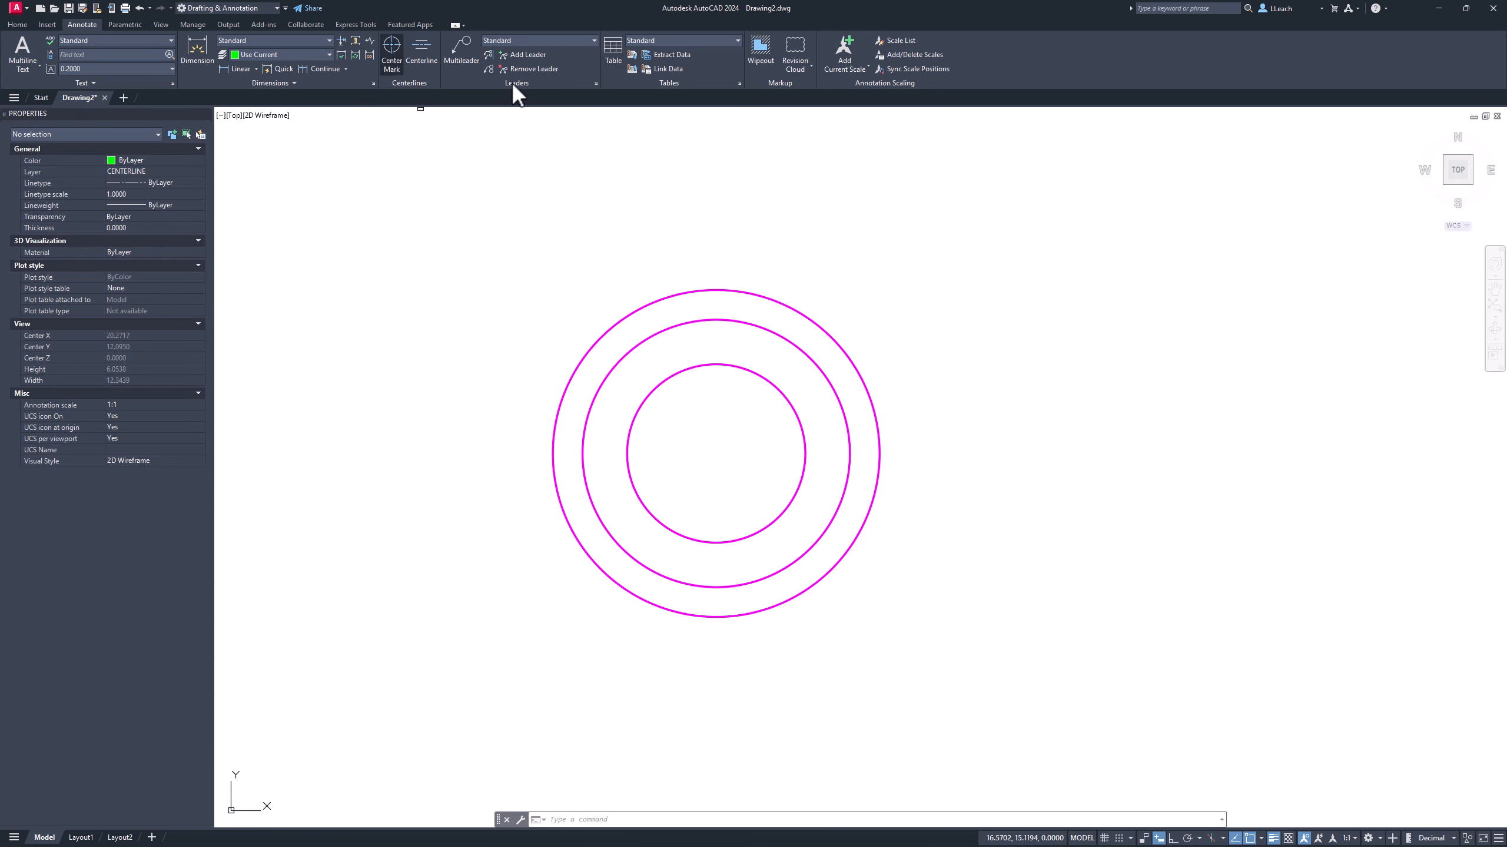
pyautogui.click(773, 306)
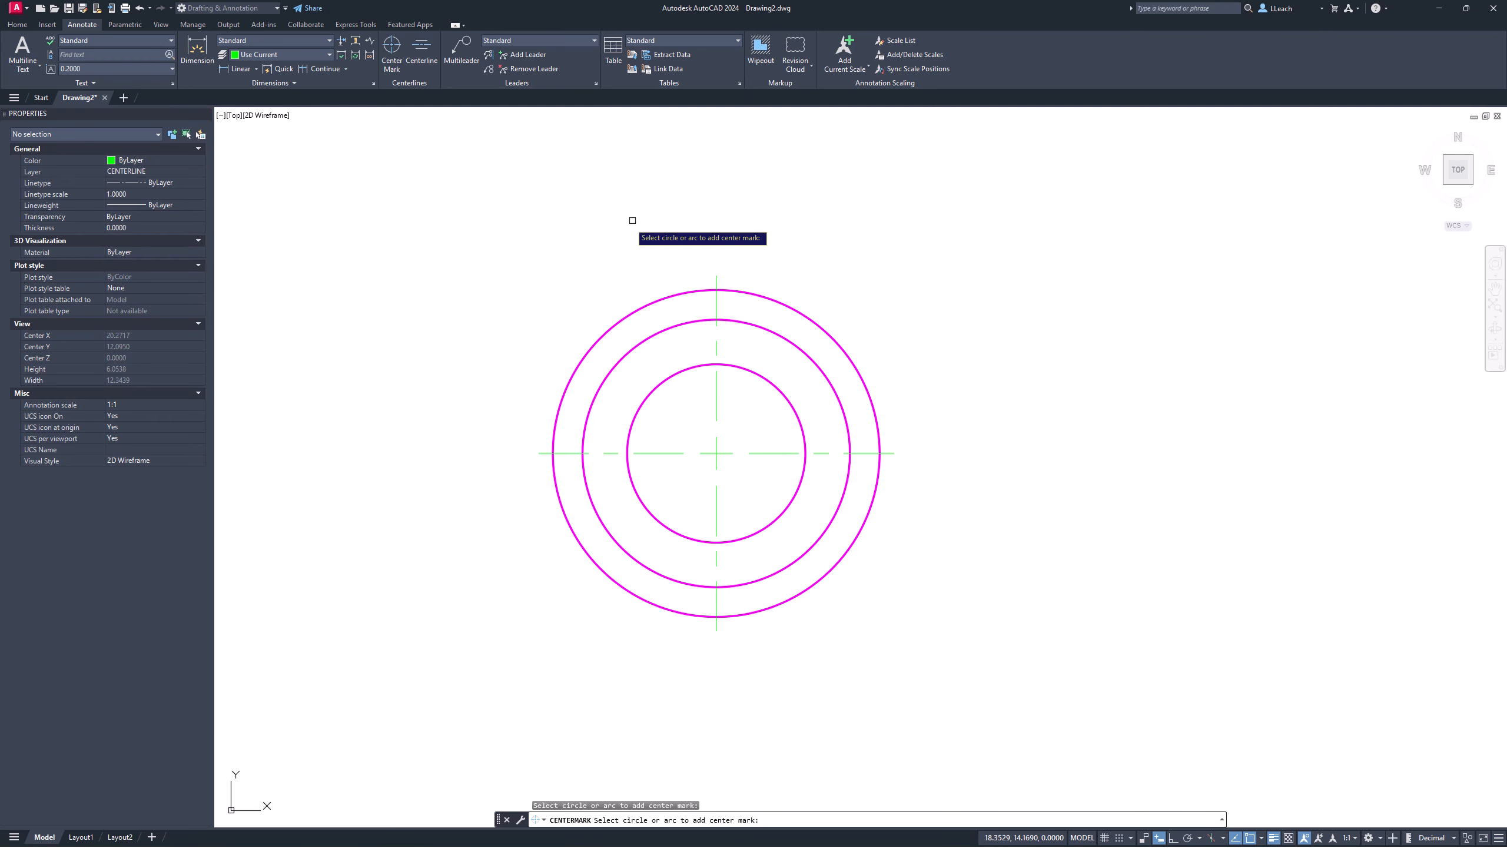
# Step: Return to the Home tools with OBJECT as the current layer and end the command
pyautogui.click(19, 24)
pyautogui.click(496, 40)
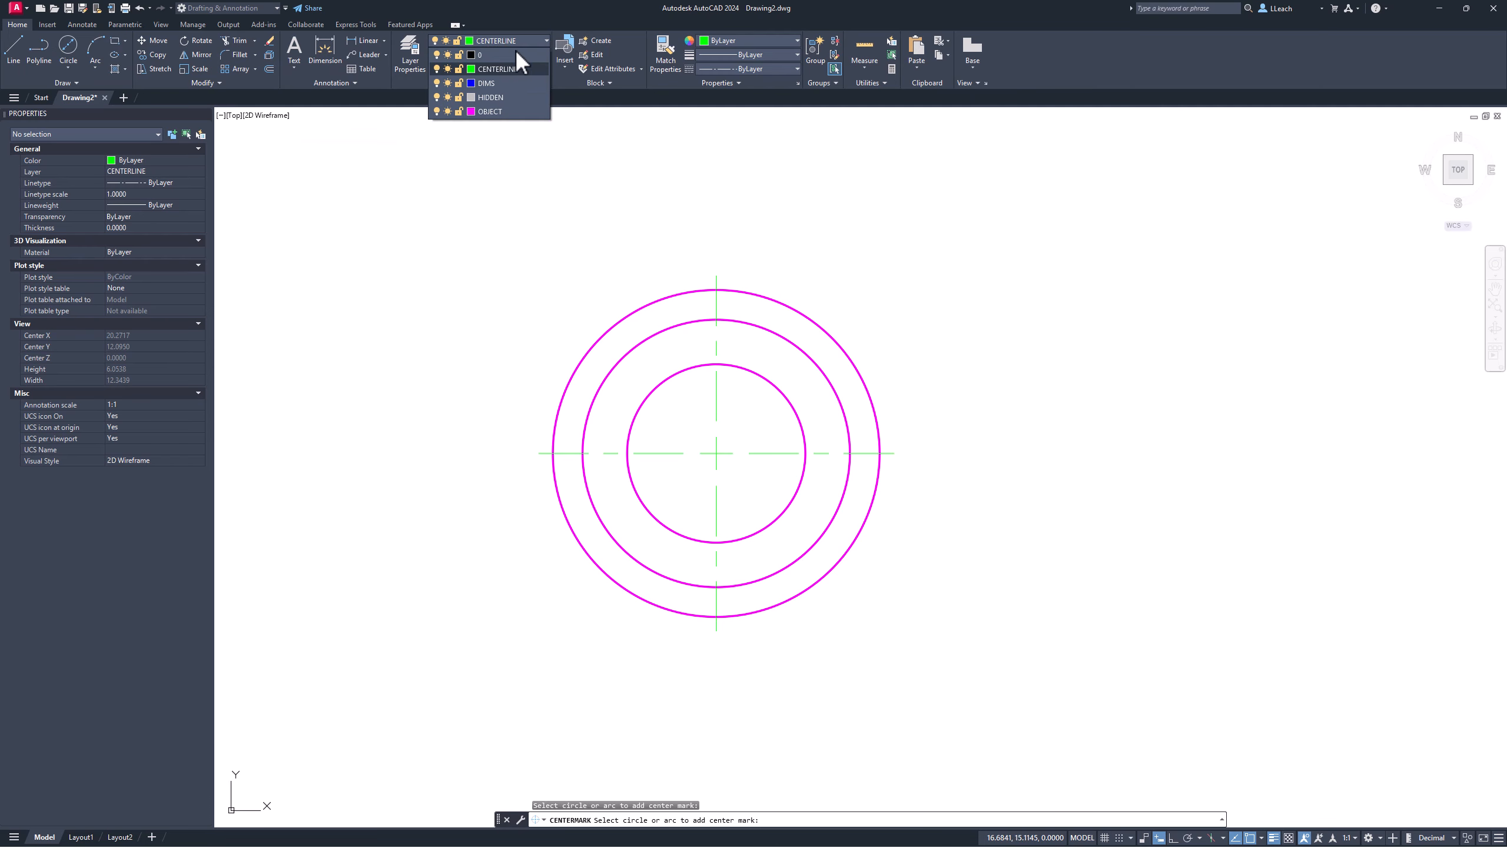
pyautogui.click(492, 112)
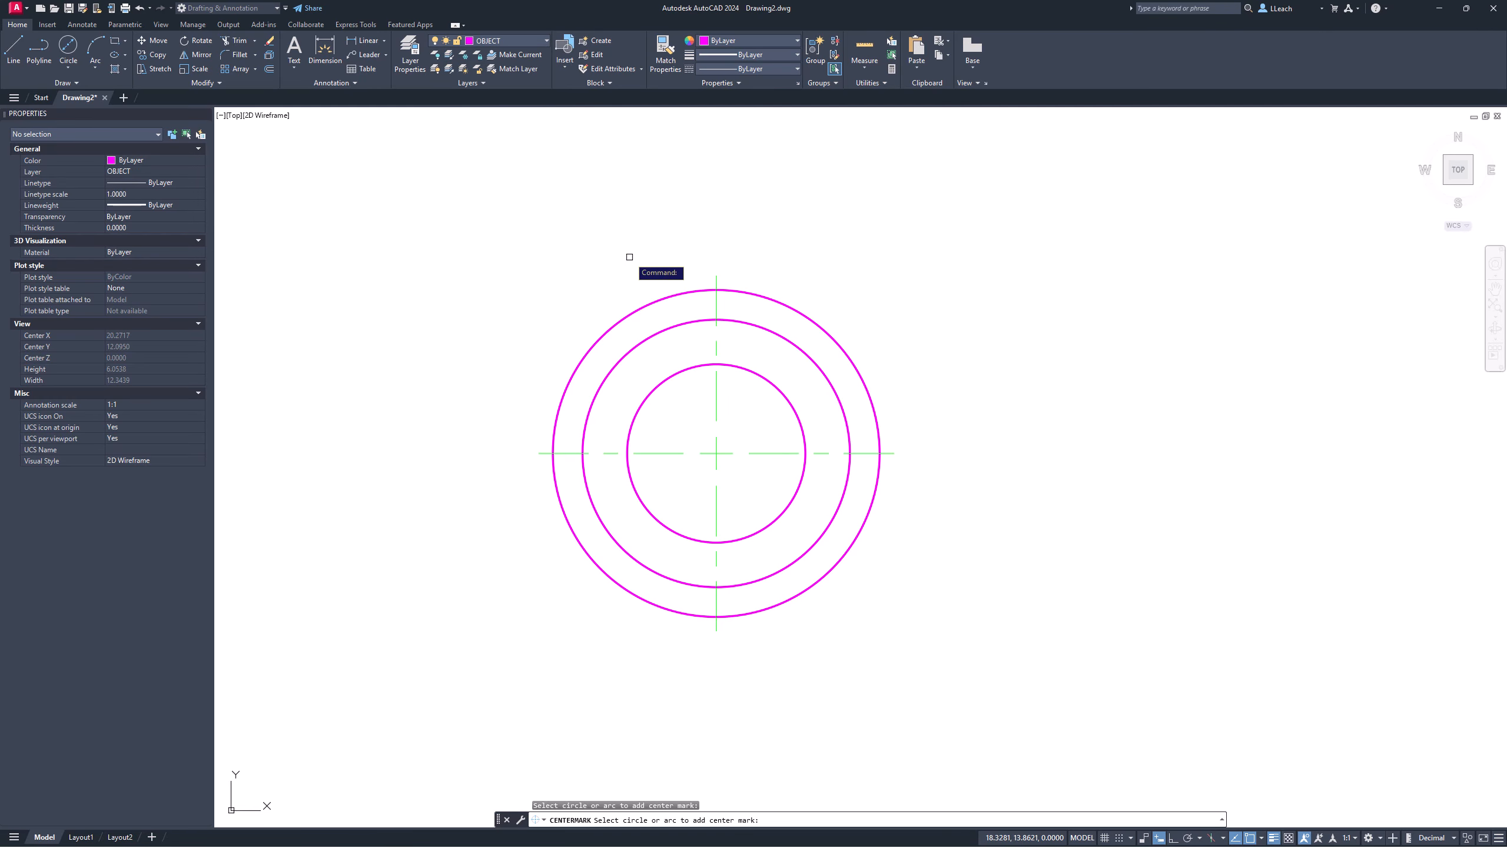
pyautogui.press('Escape')
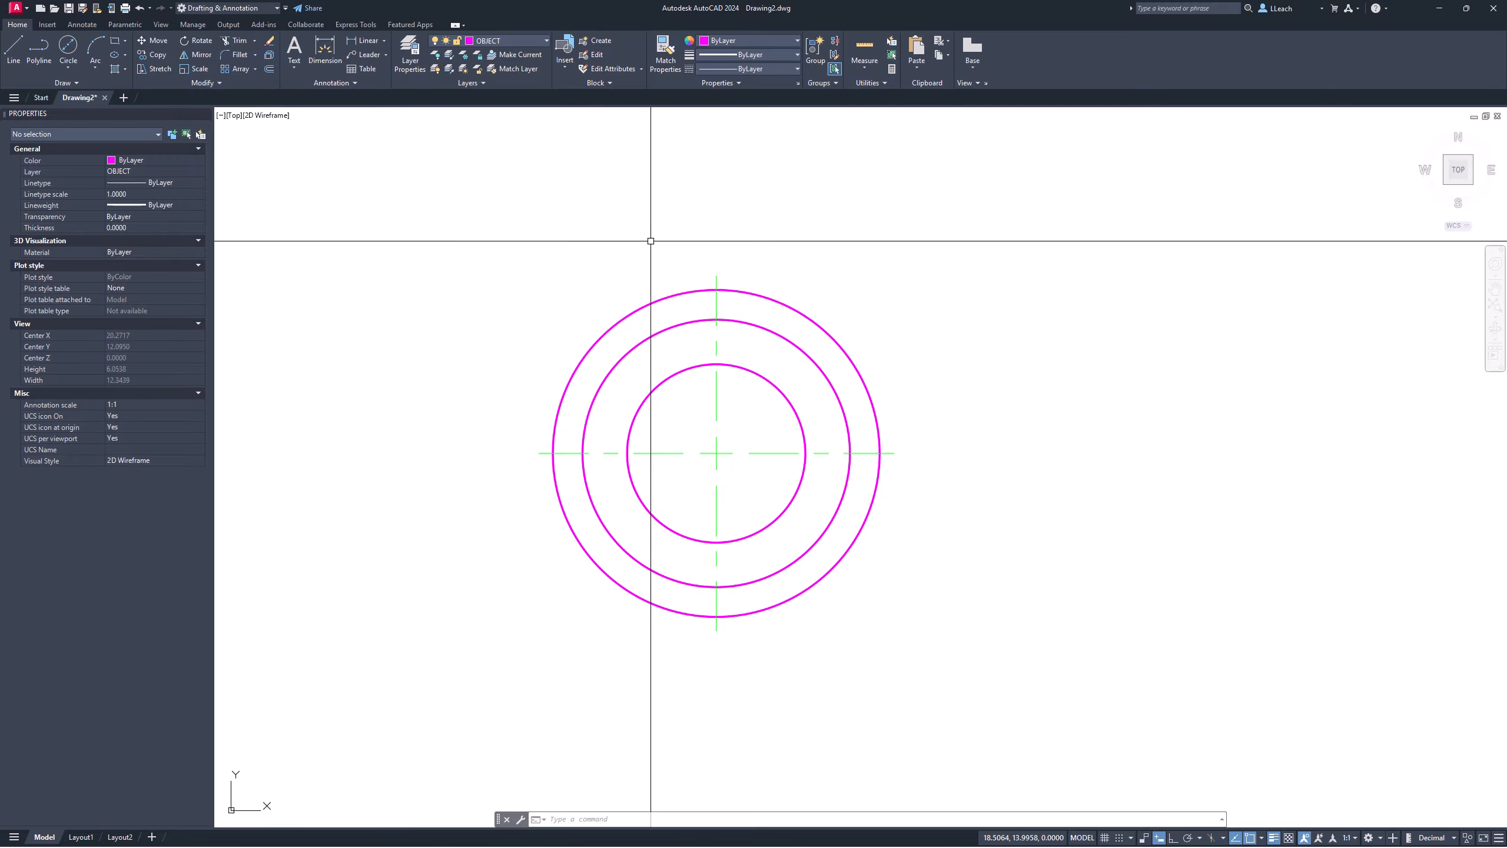
# Step: Draw a diameter 5 circle centred on the hub's centre
pyautogui.moveTo(736, 232); pyautogui.dragTo(600, 373, button='middle')
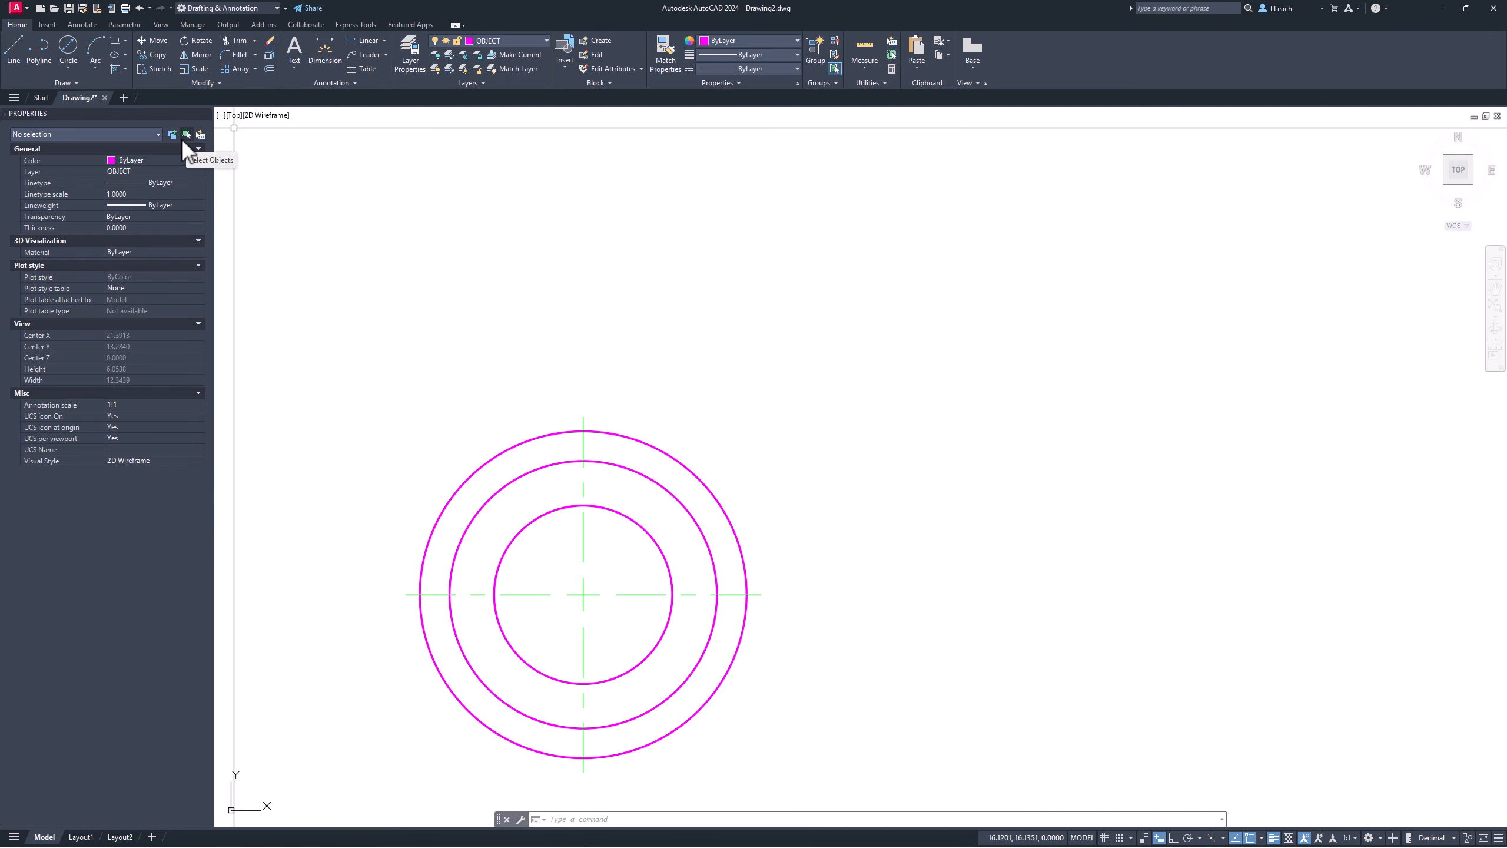
pyautogui.click(70, 66)
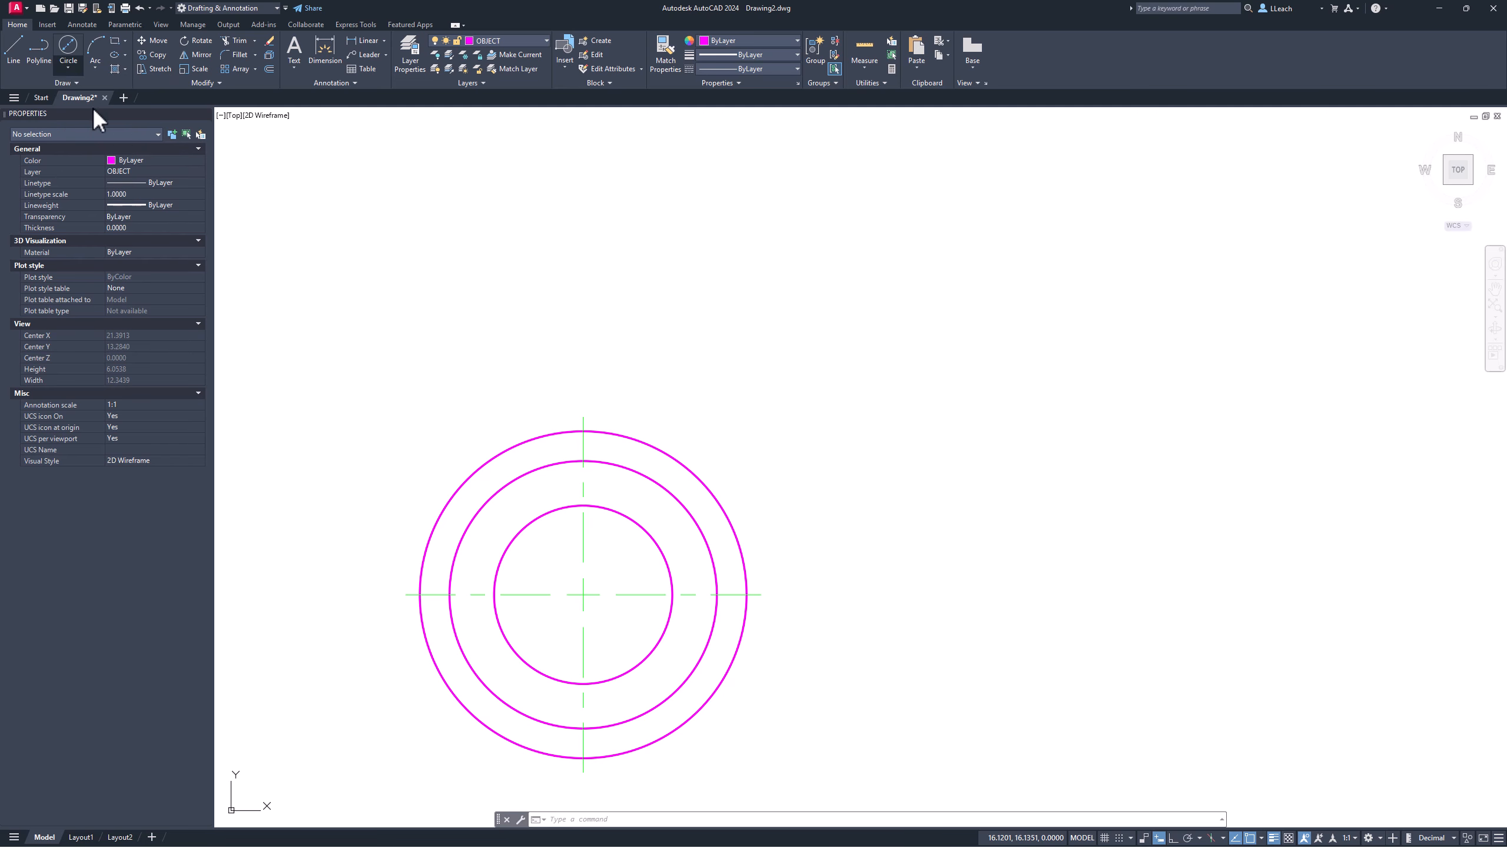
pyautogui.click(584, 593)
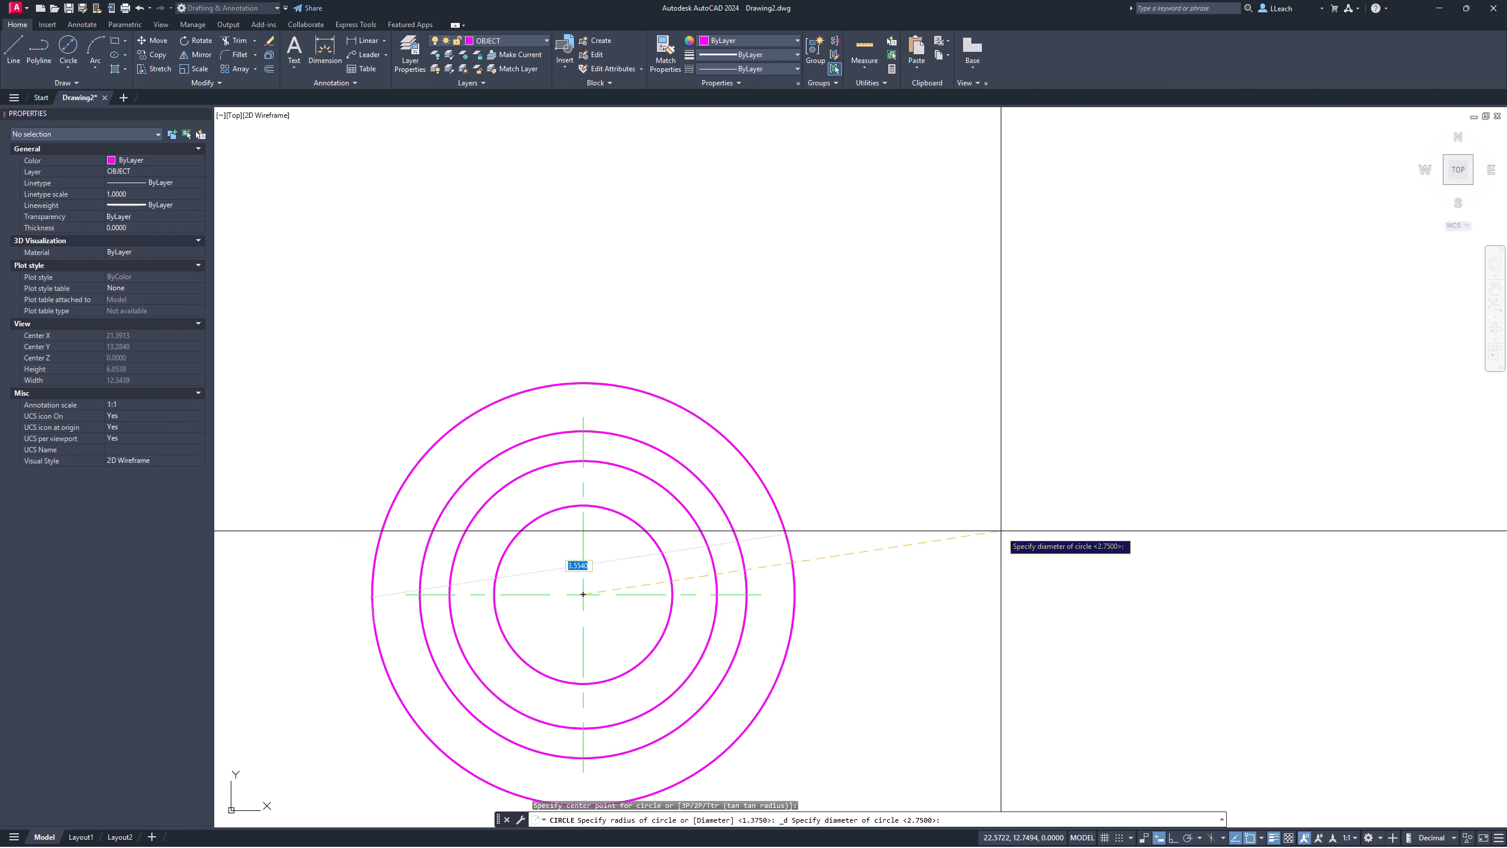
pyautogui.press('Return')
pyautogui.moveTo(826, 417); pyautogui.dragTo(904, 320, button='middle')
pyautogui.press('Escape')
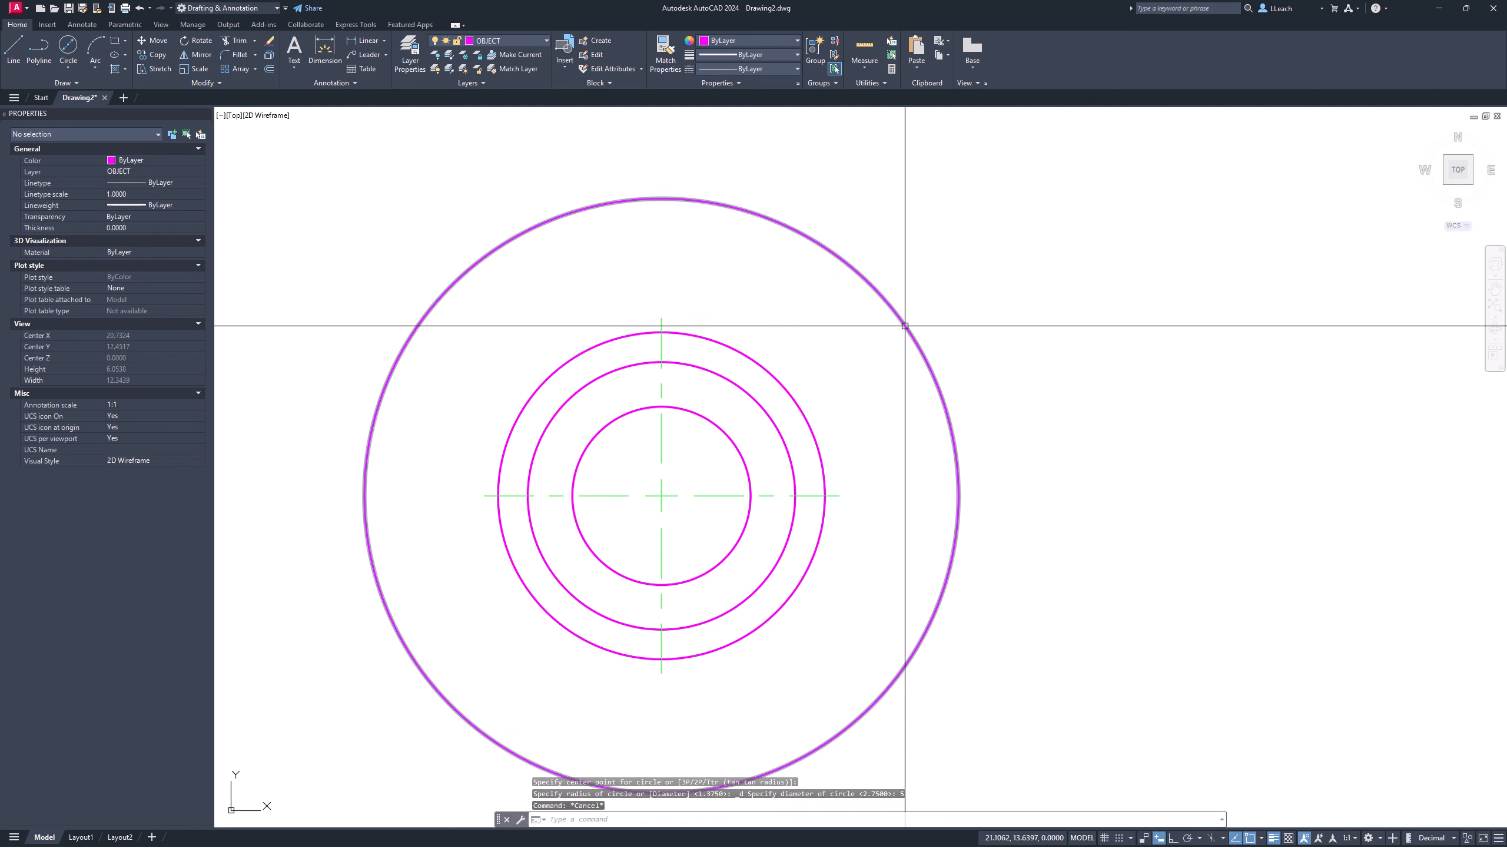
# Step: Move the 5-diameter circle onto the CENTERLINE layer so it shows green dashed
pyautogui.click(468, 263)
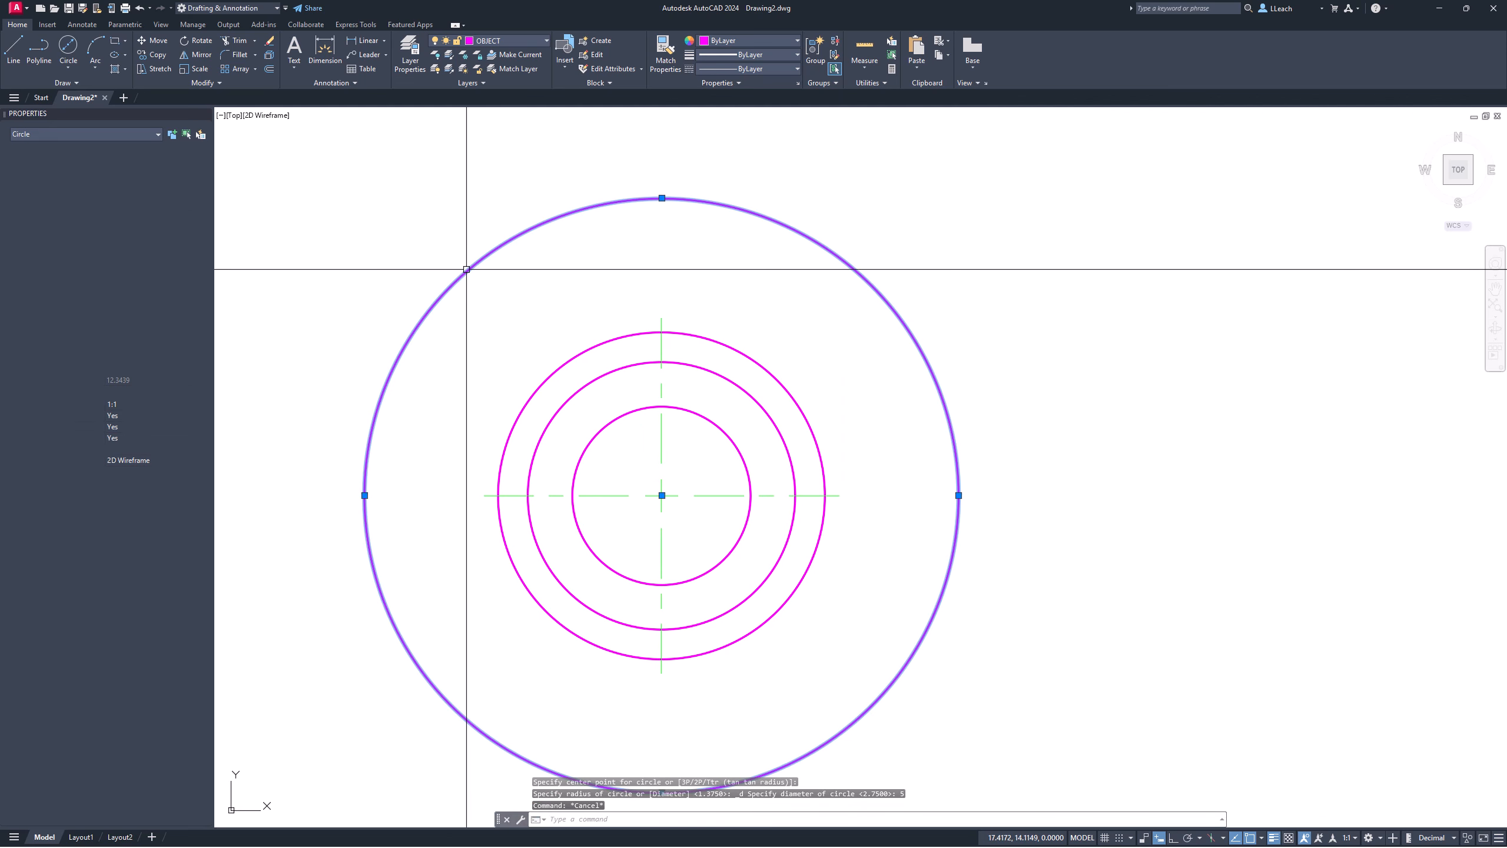
pyautogui.click(504, 40)
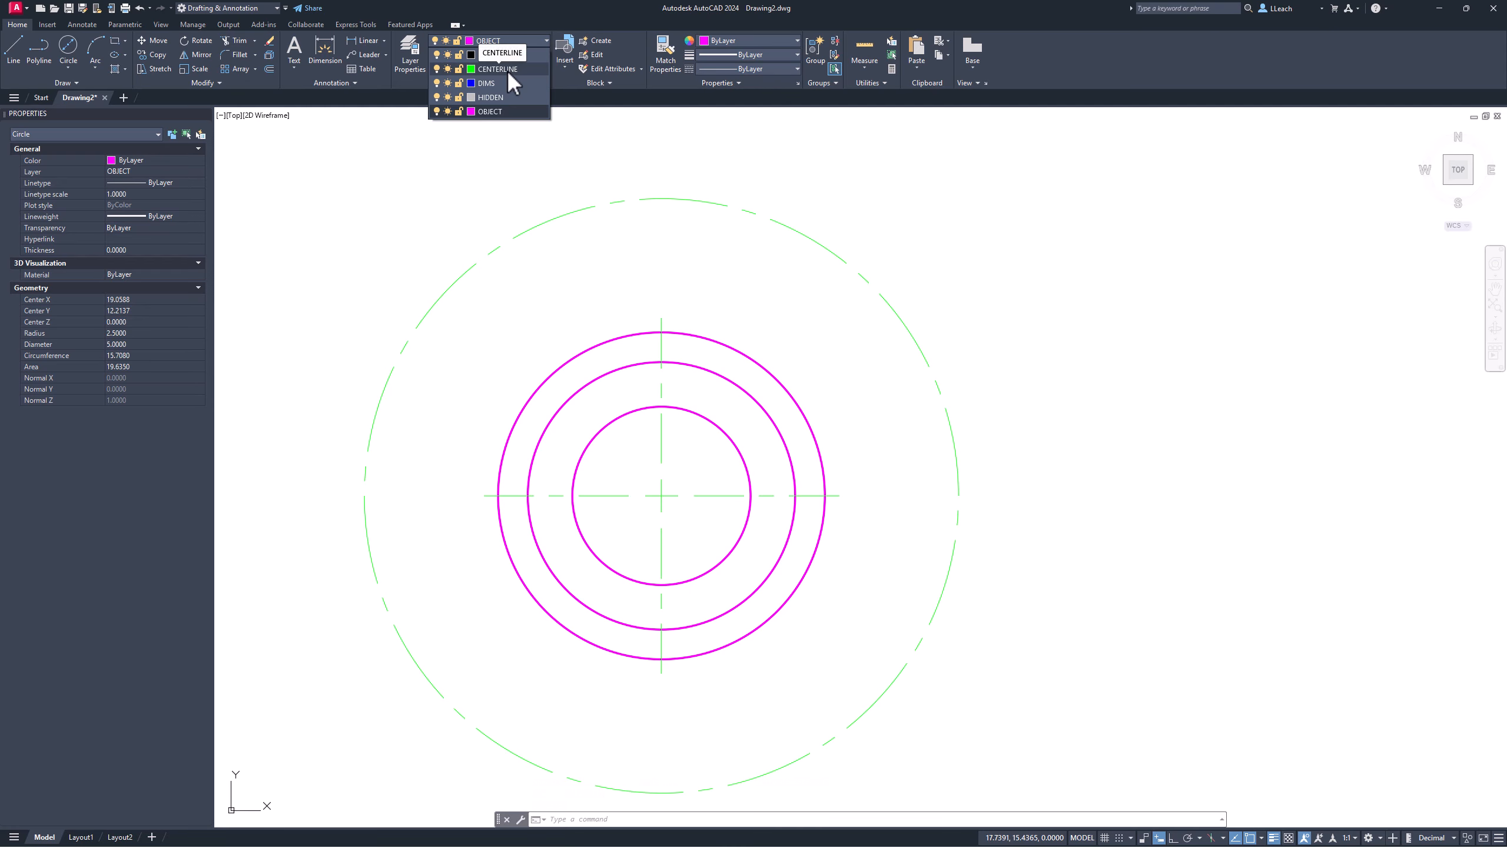
pyautogui.click(507, 69)
pyautogui.press('Escape')
pyautogui.press('Escape')
pyautogui.moveTo(637, 303); pyautogui.dragTo(623, 308, button='middle')
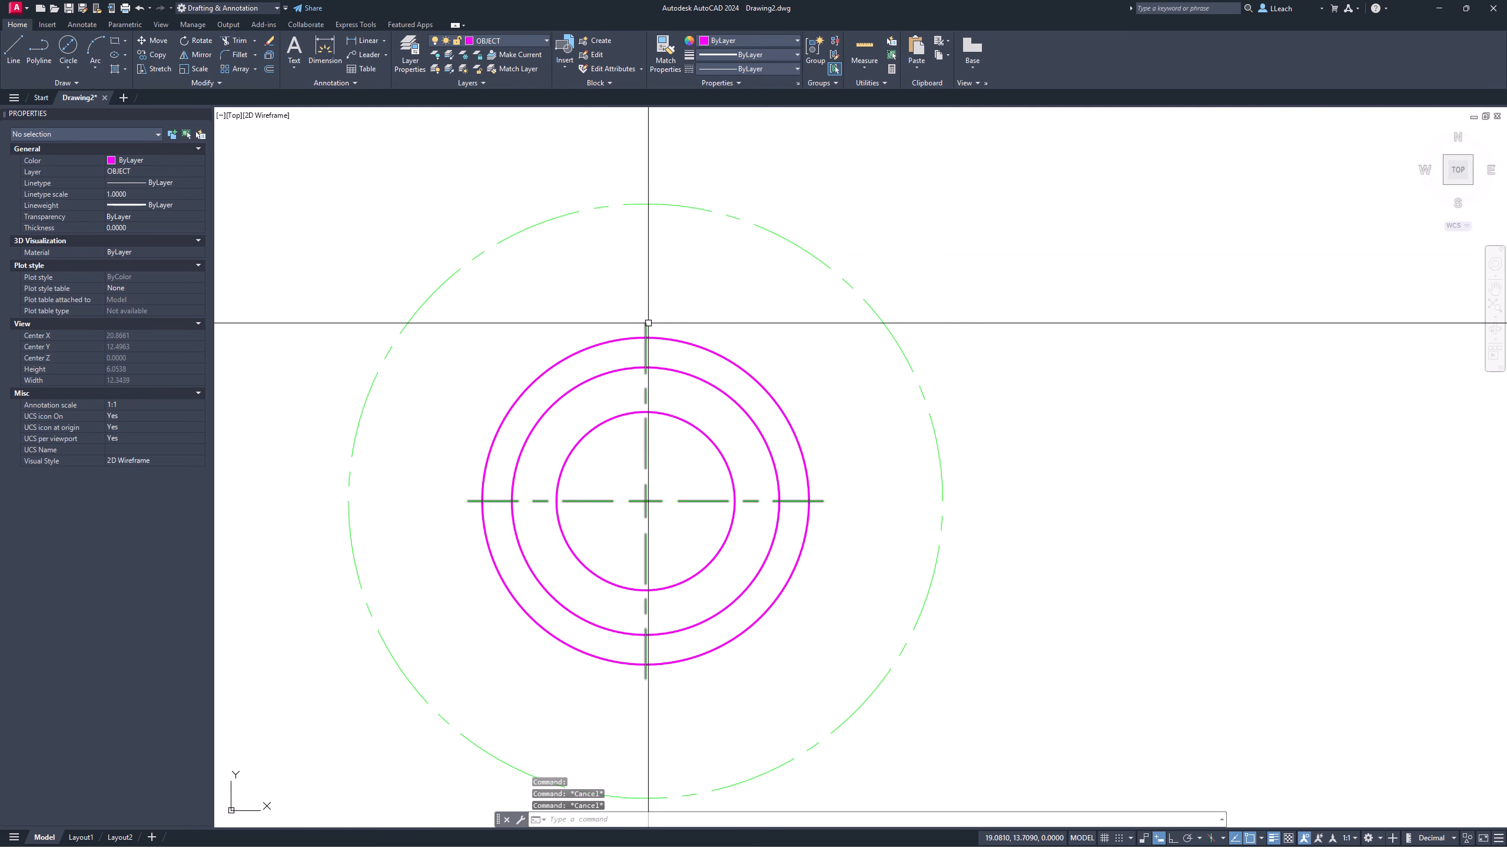
# Step: Stretch the center mark's top grip upward so its vertical arm passes the dashed circle
pyautogui.click(647, 324)
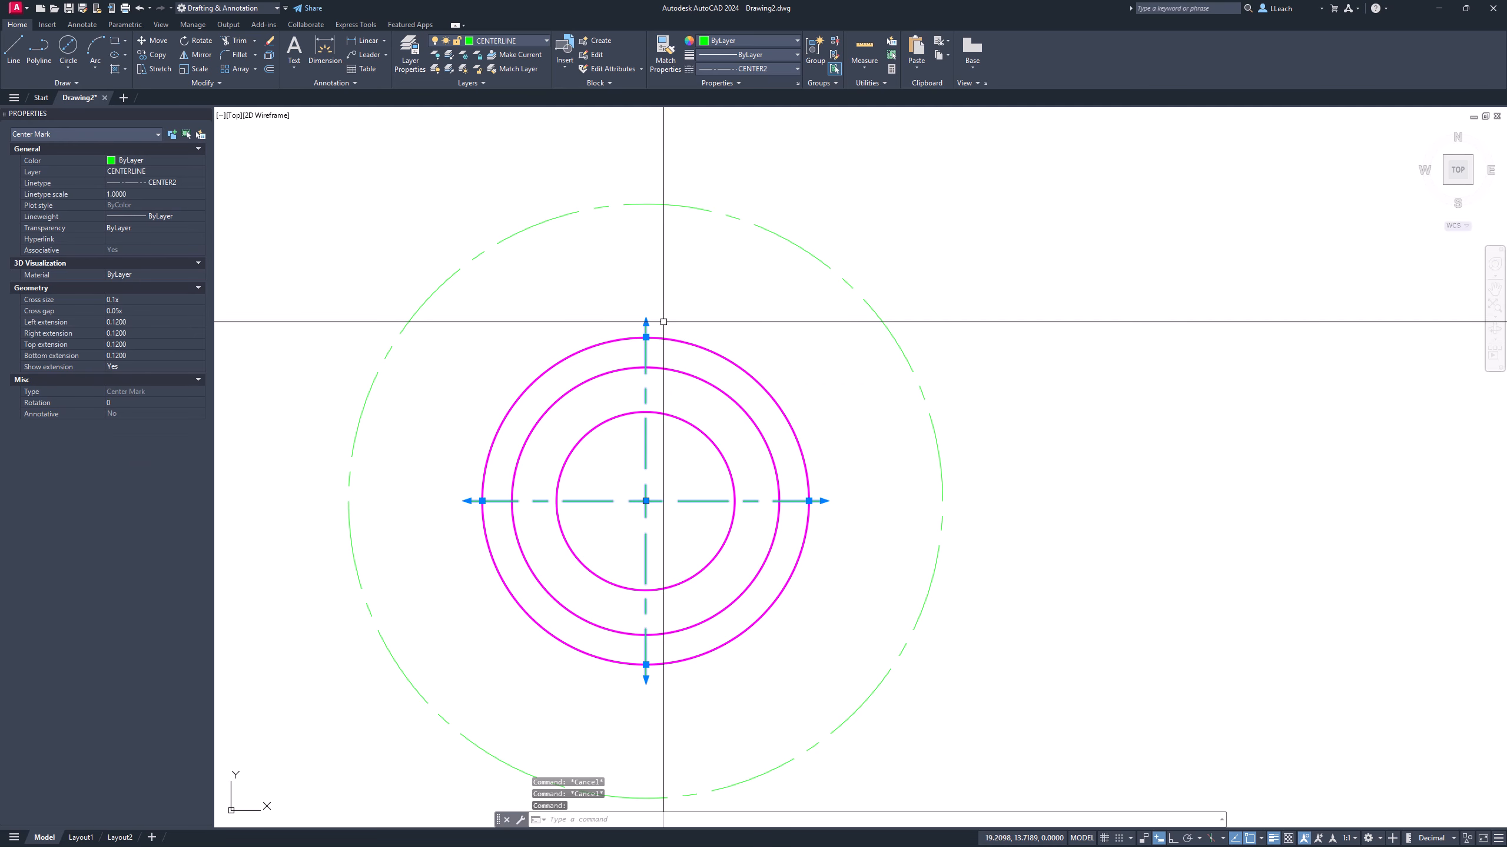
pyautogui.click(646, 319)
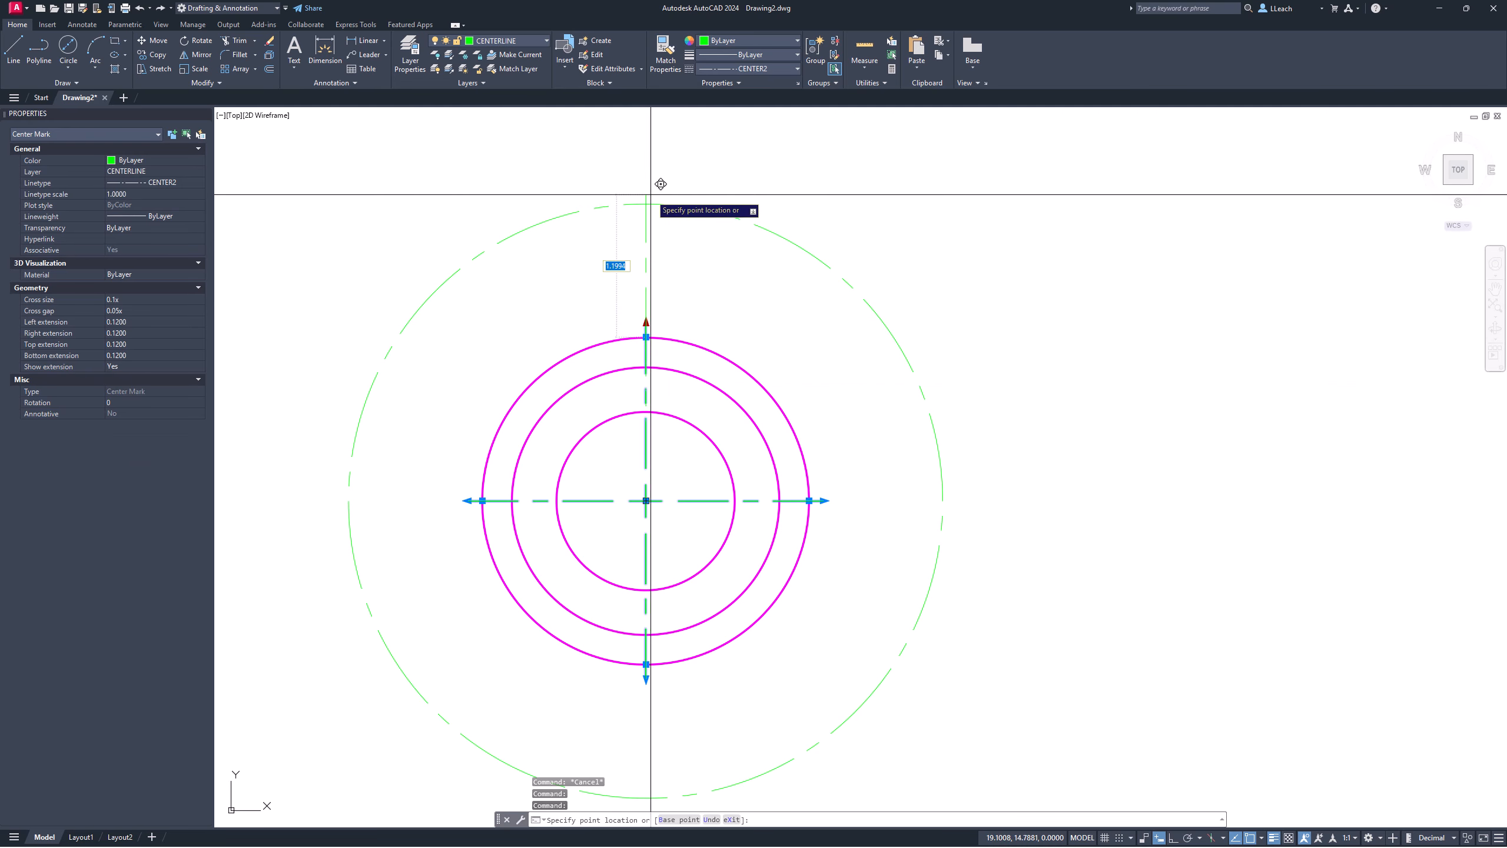
pyautogui.moveTo(659, 186); pyautogui.dragTo(646, 316, button='middle')
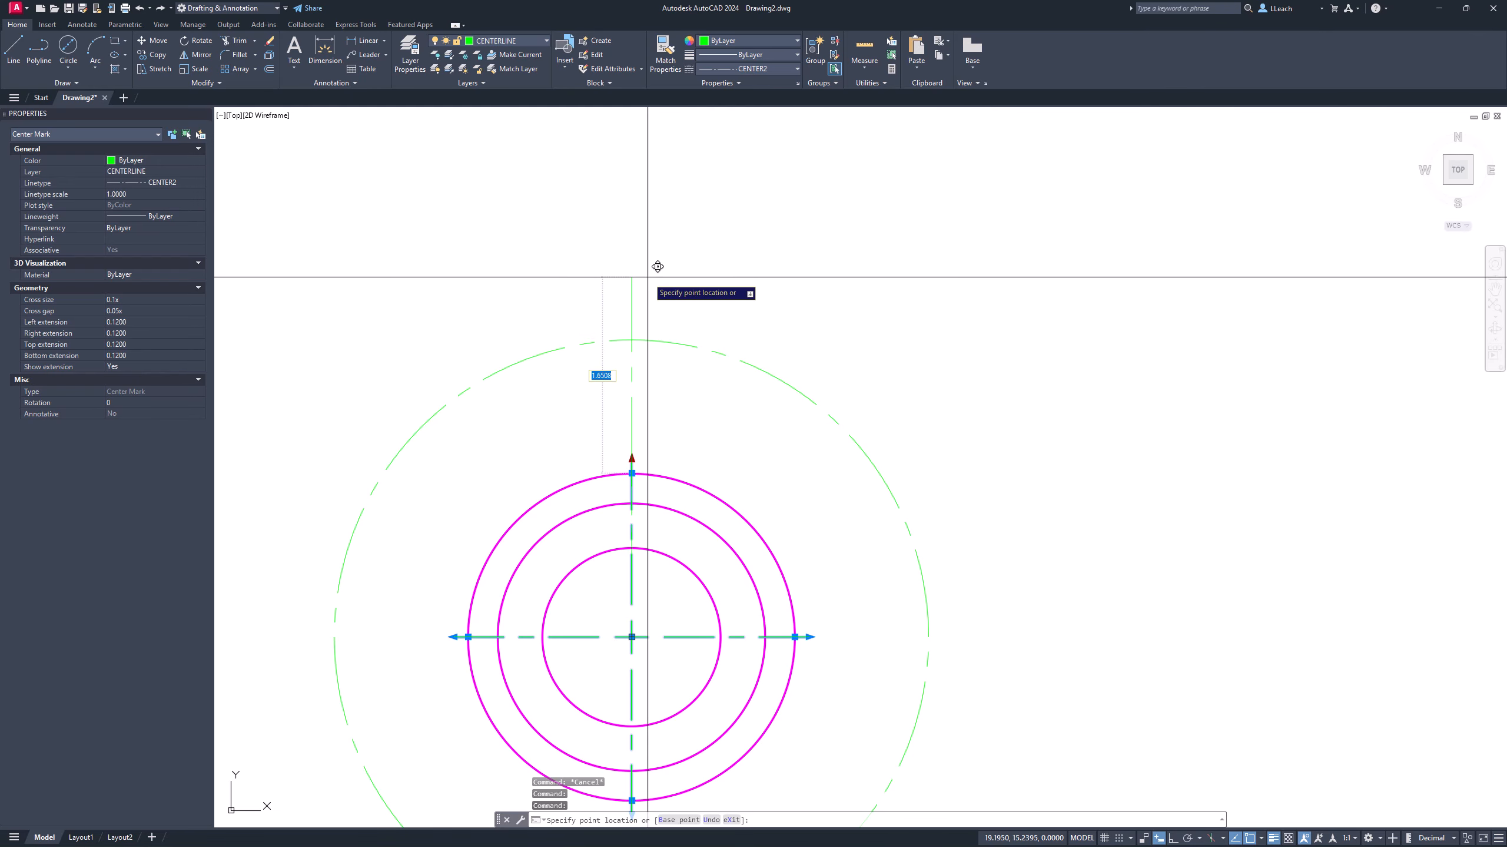
pyautogui.click(649, 237)
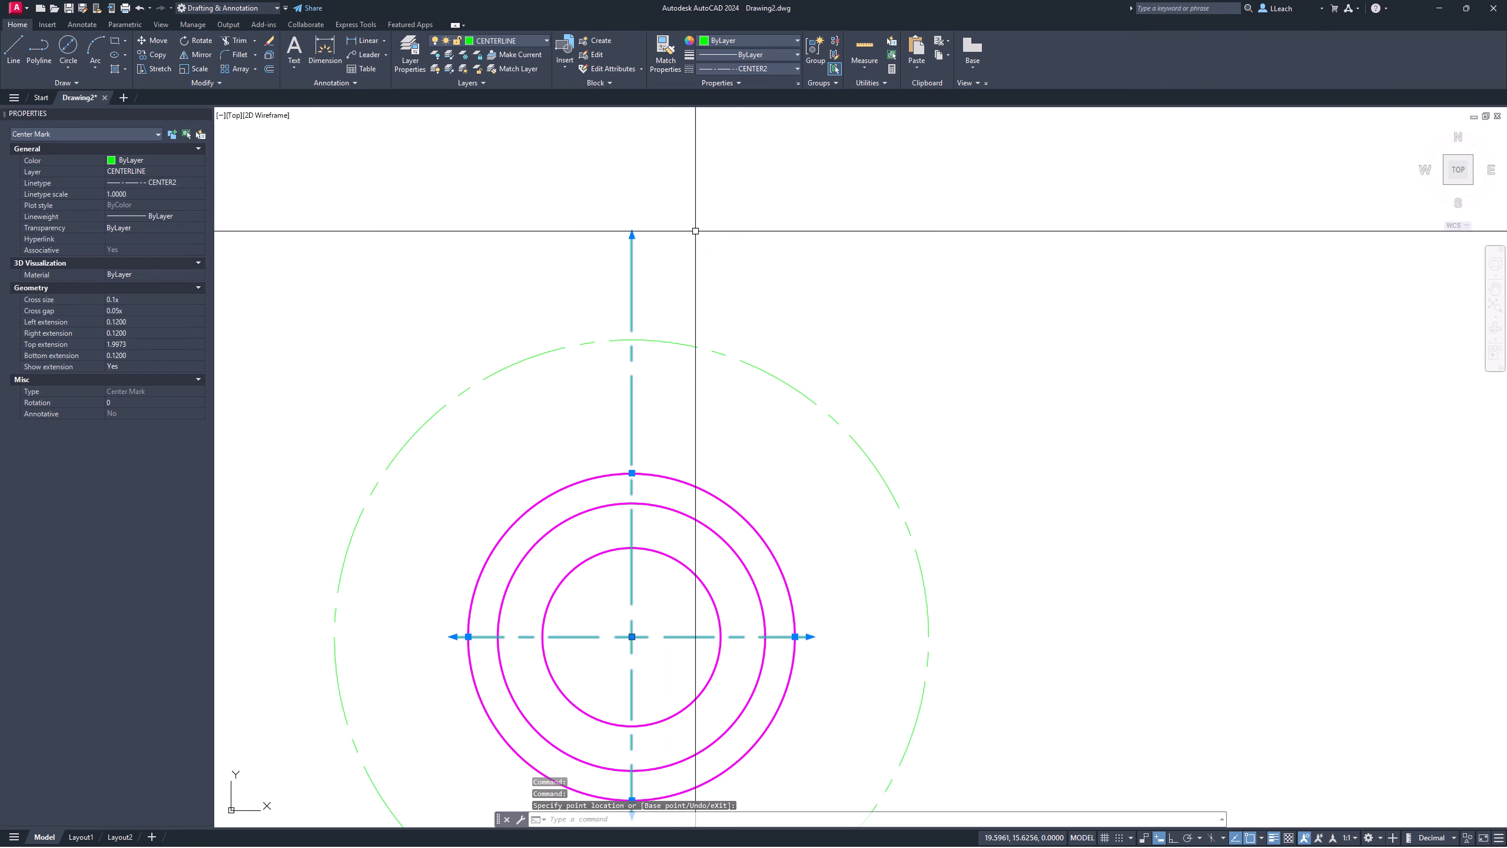
pyautogui.press('Escape')
pyautogui.moveTo(706, 269); pyautogui.dragTo(725, 221, button='middle')
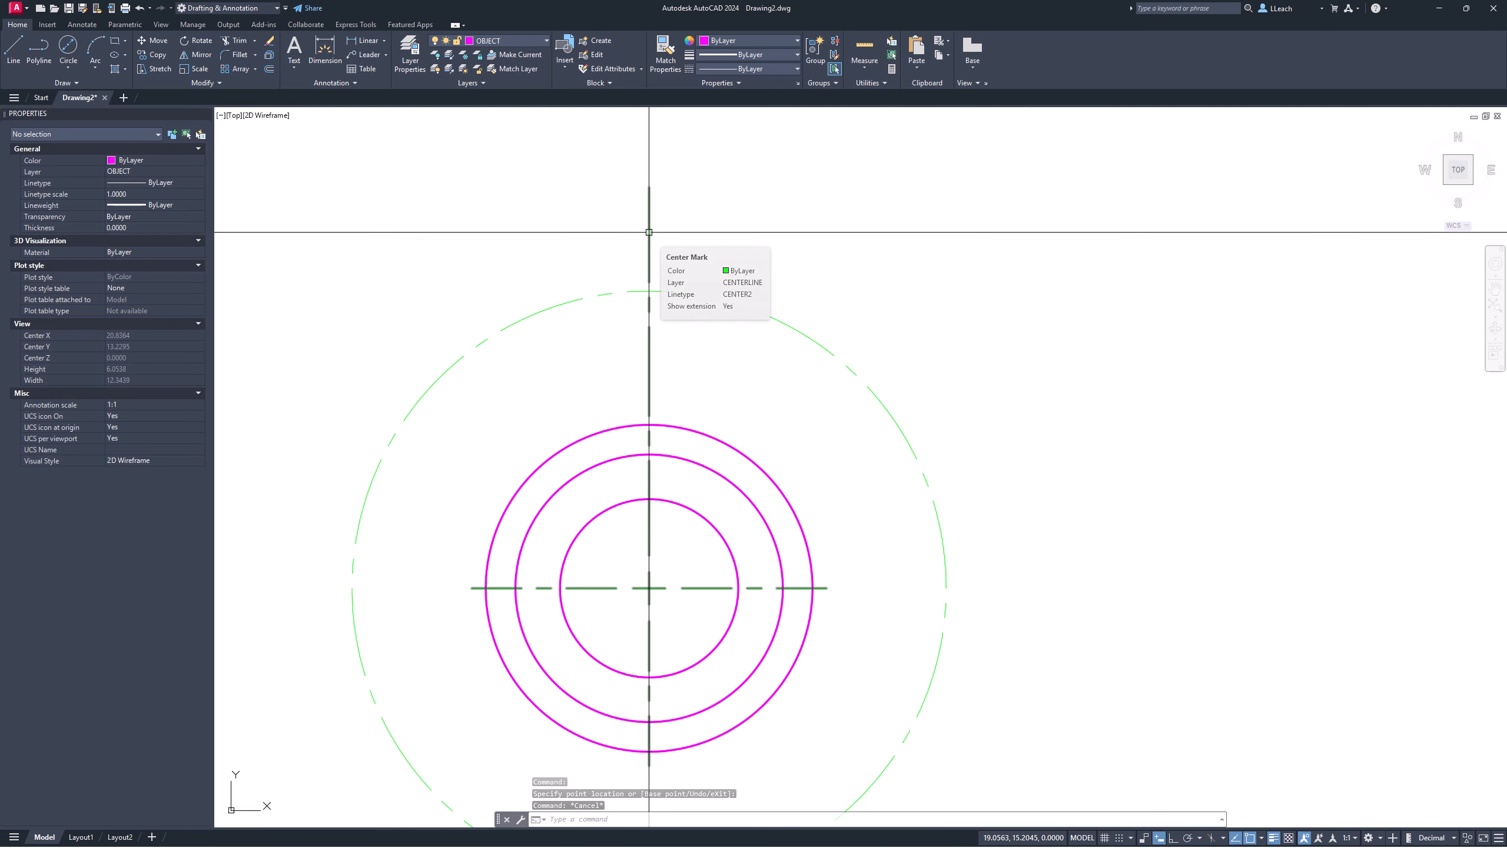
pyautogui.moveTo(656, 235); pyautogui.dragTo(623, 278, button='middle')
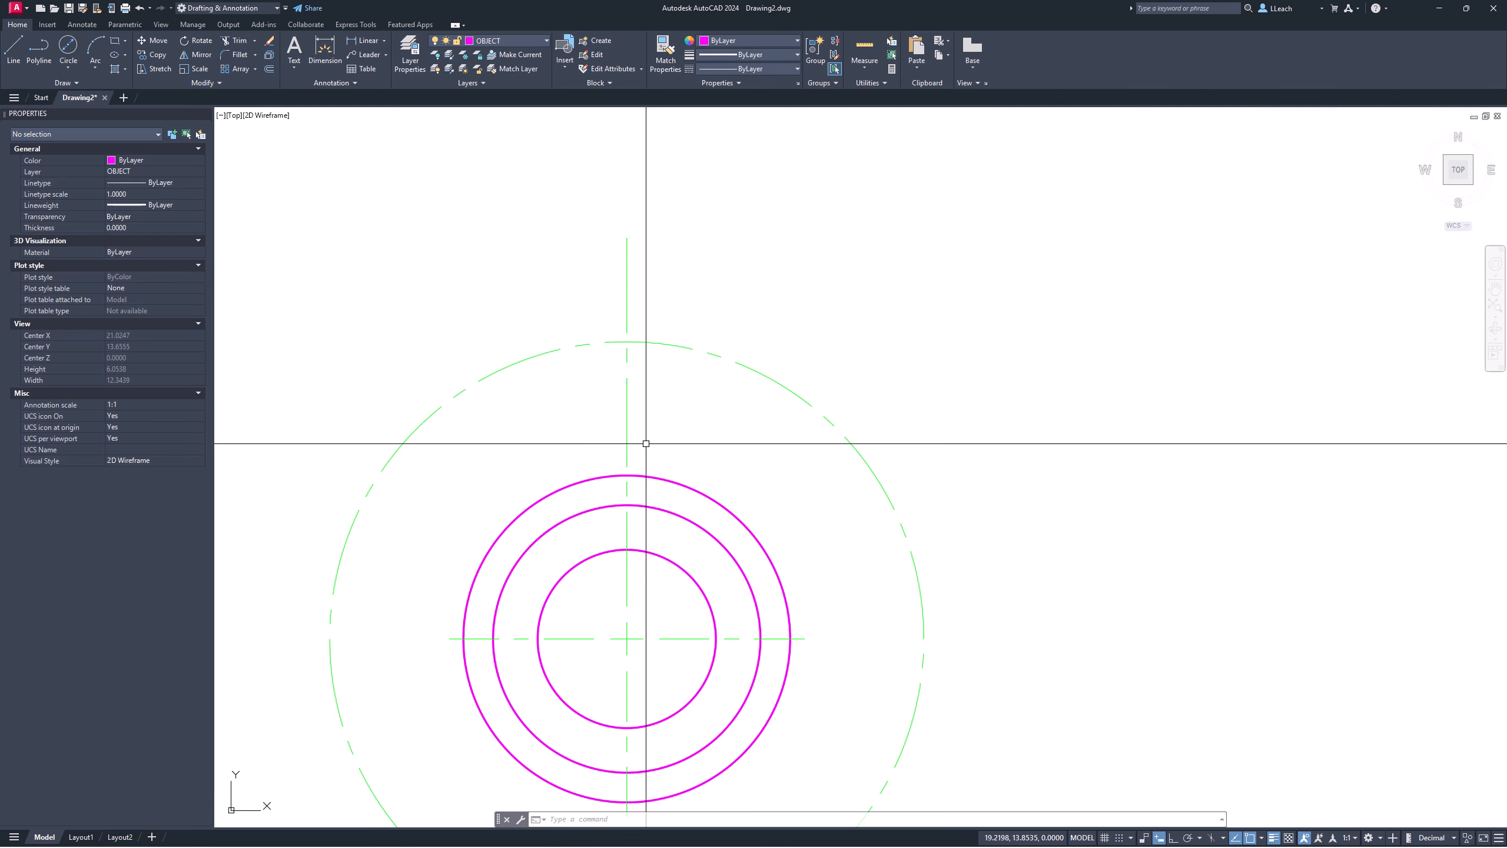
# Step: Draw a 0.5 diameter circle at the dashed circle's top quadrant
pyautogui.click(69, 67)
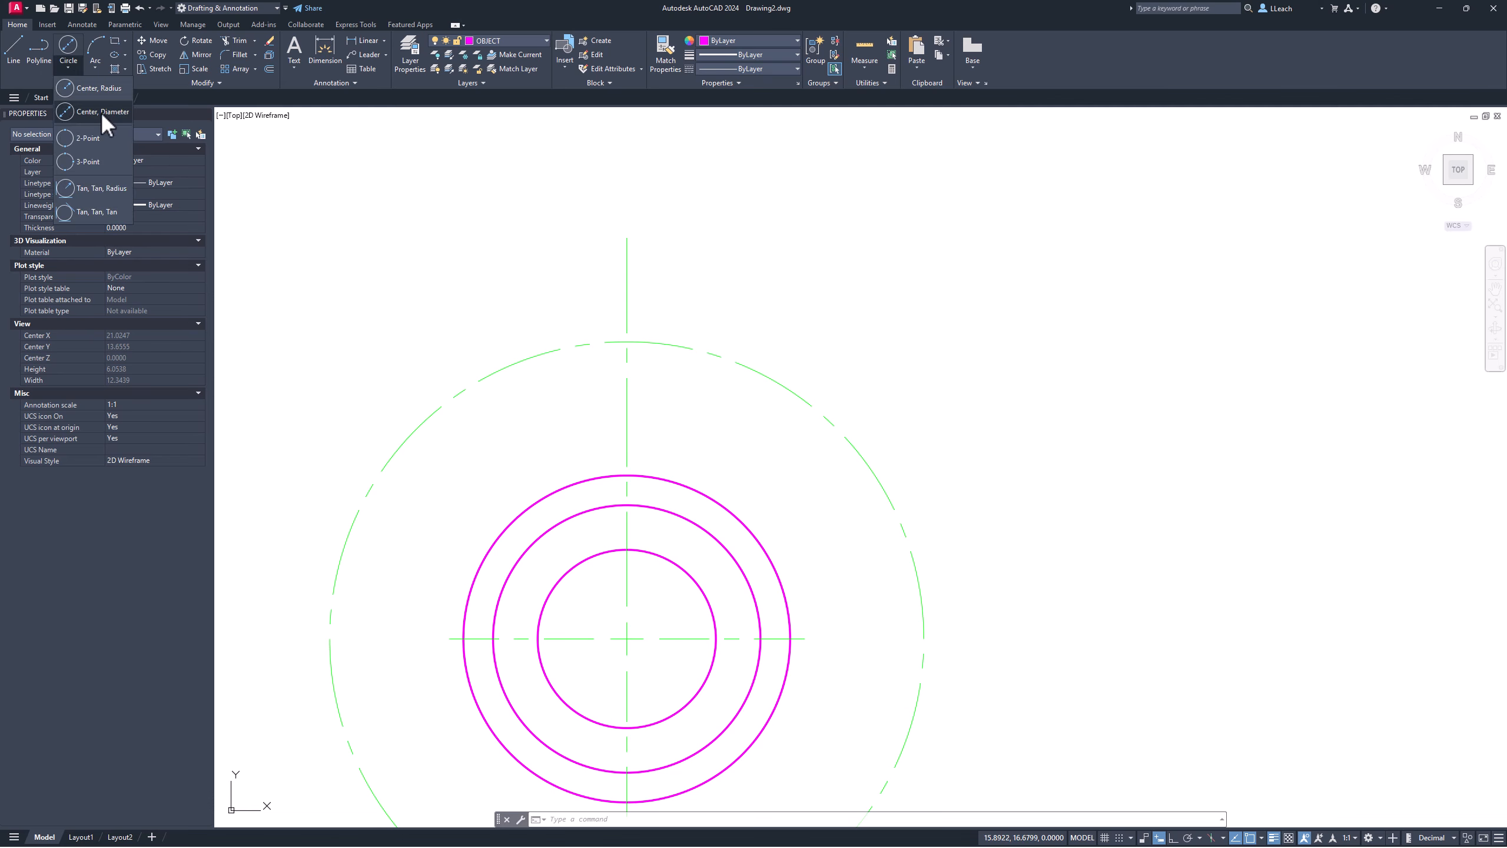
pyautogui.click(102, 111)
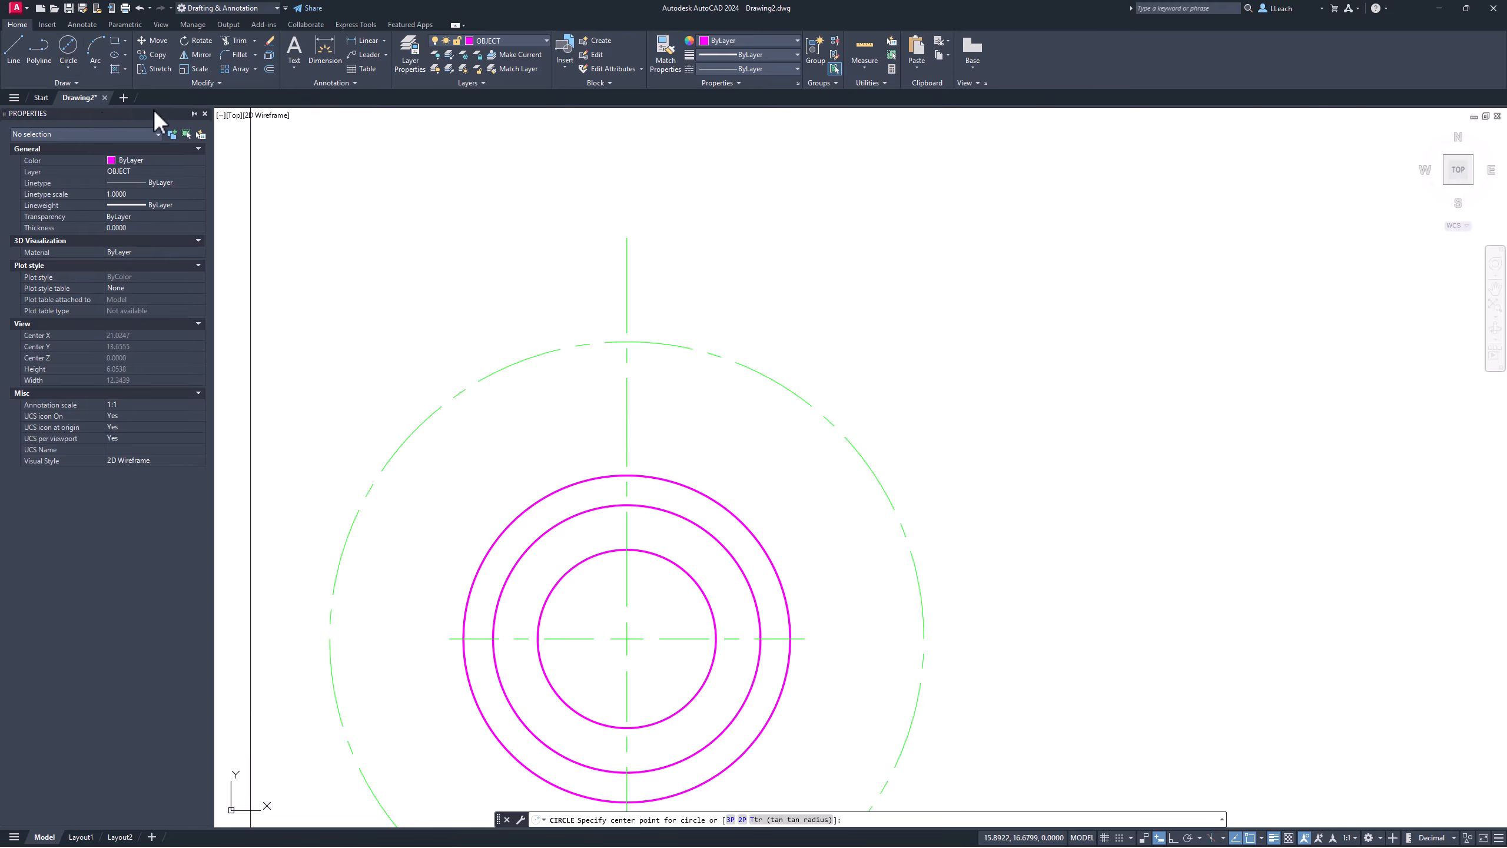
pyautogui.click(627, 341)
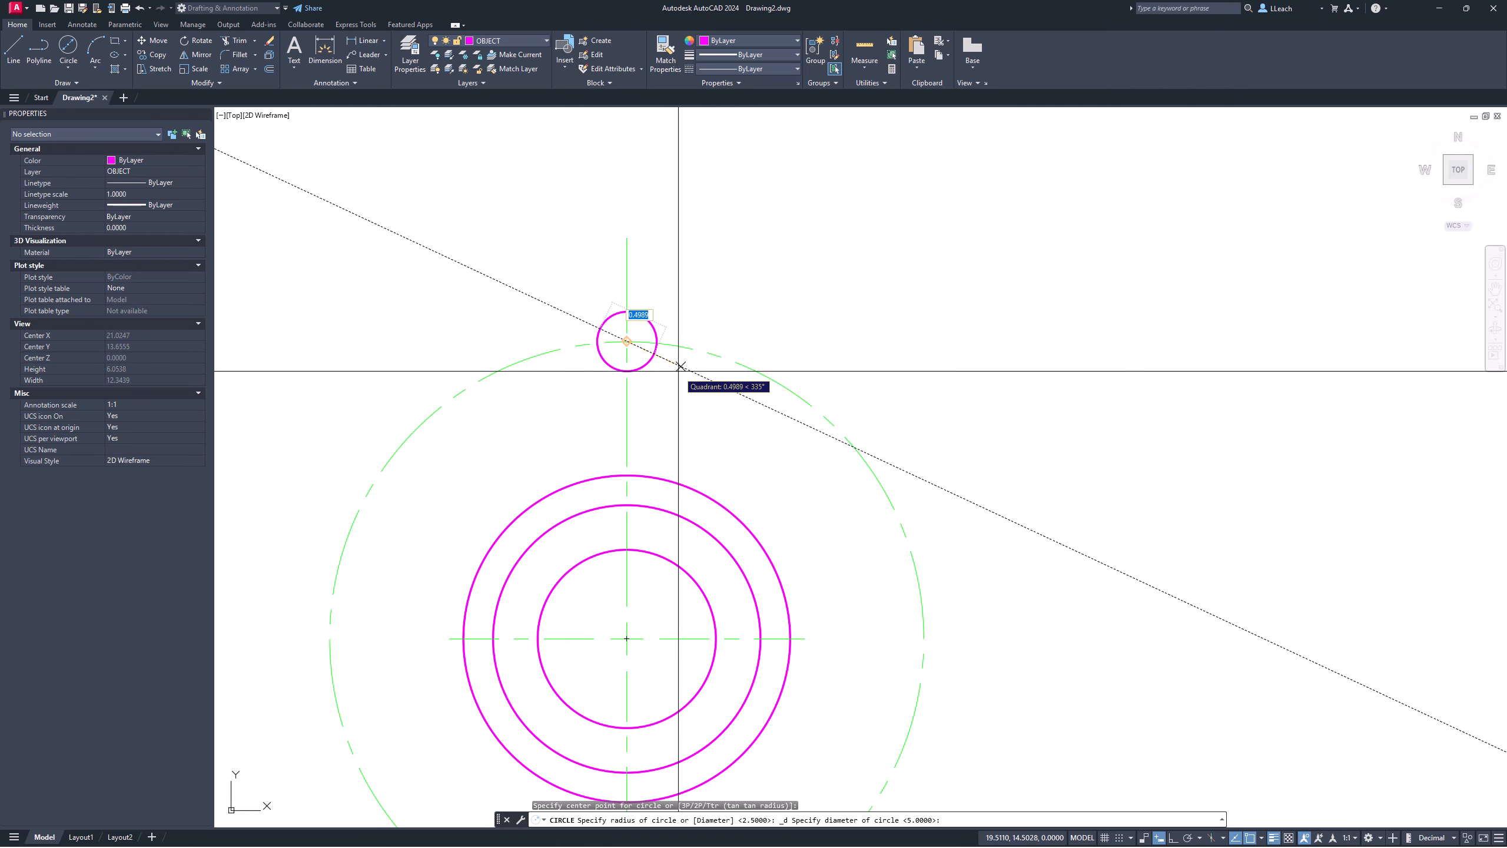
pyautogui.write('.5')
pyautogui.press('Return')
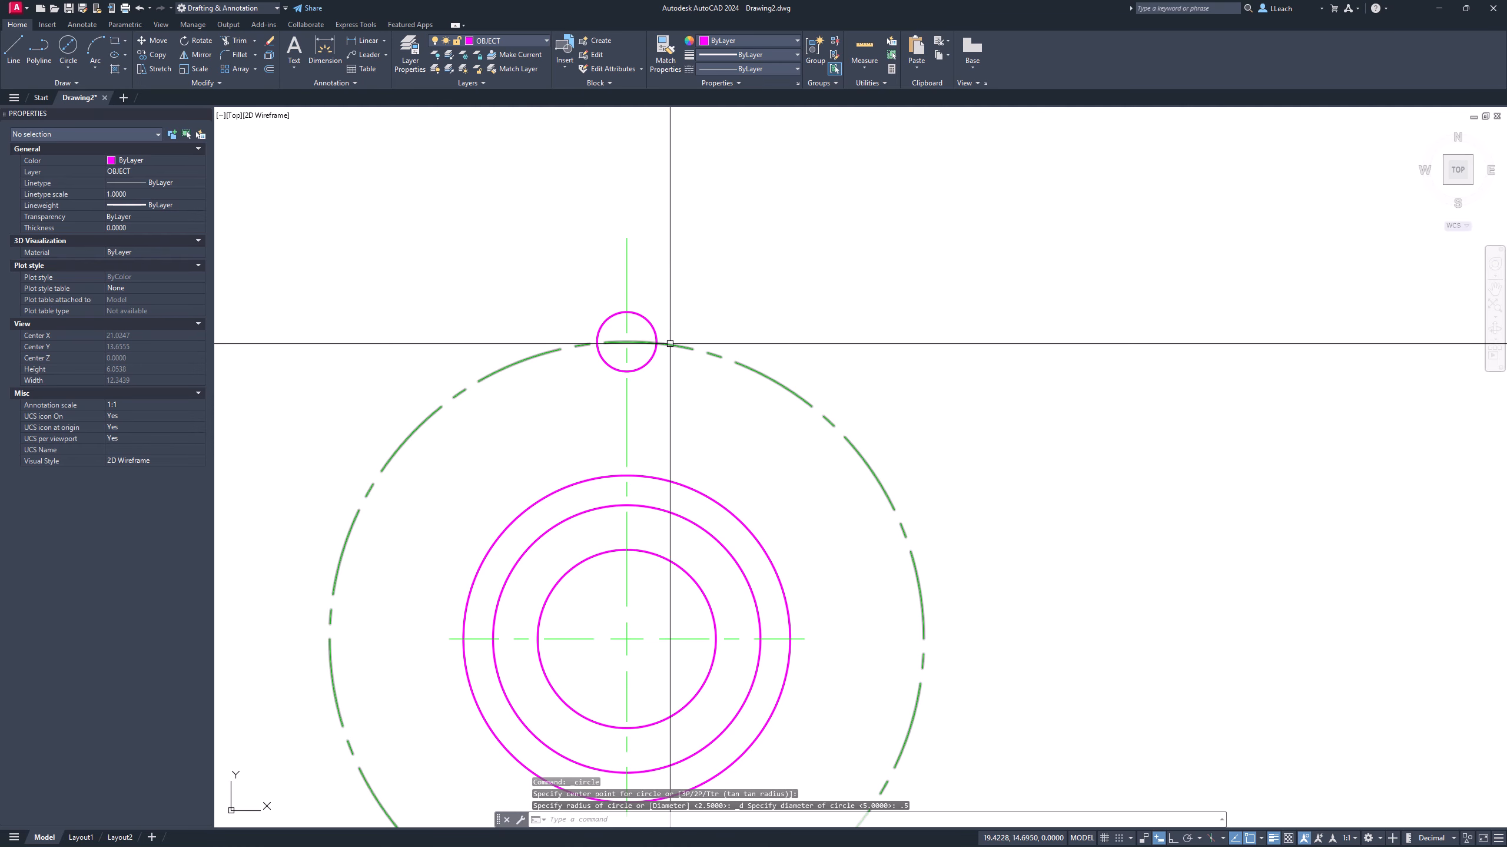
# Step: Add a concentric 1-diameter circle at the same centre for the lug's outer edge
pyautogui.click(69, 63)
pyautogui.click(93, 113)
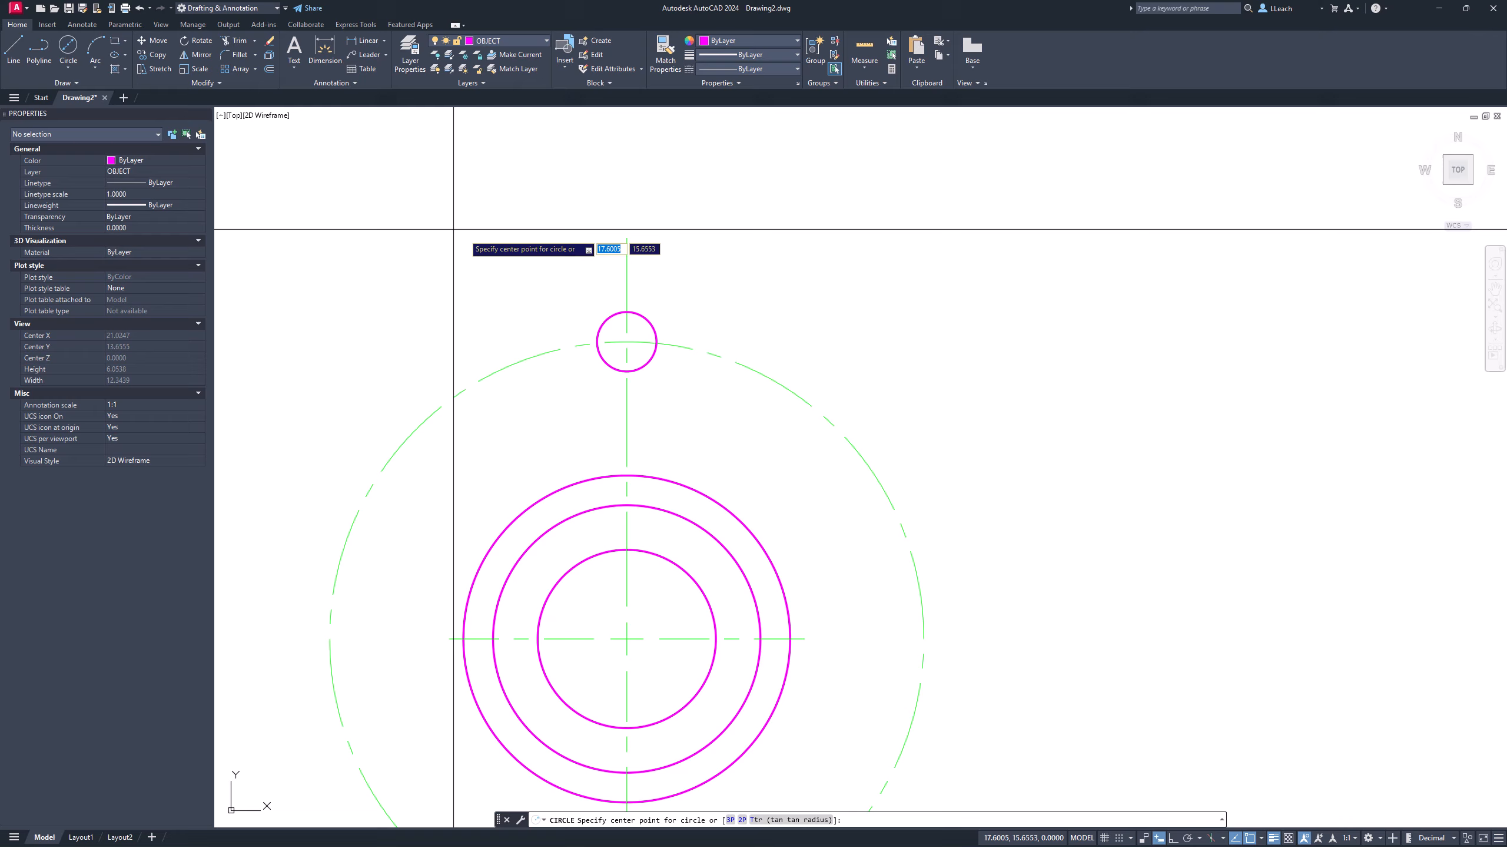
pyautogui.click(626, 341)
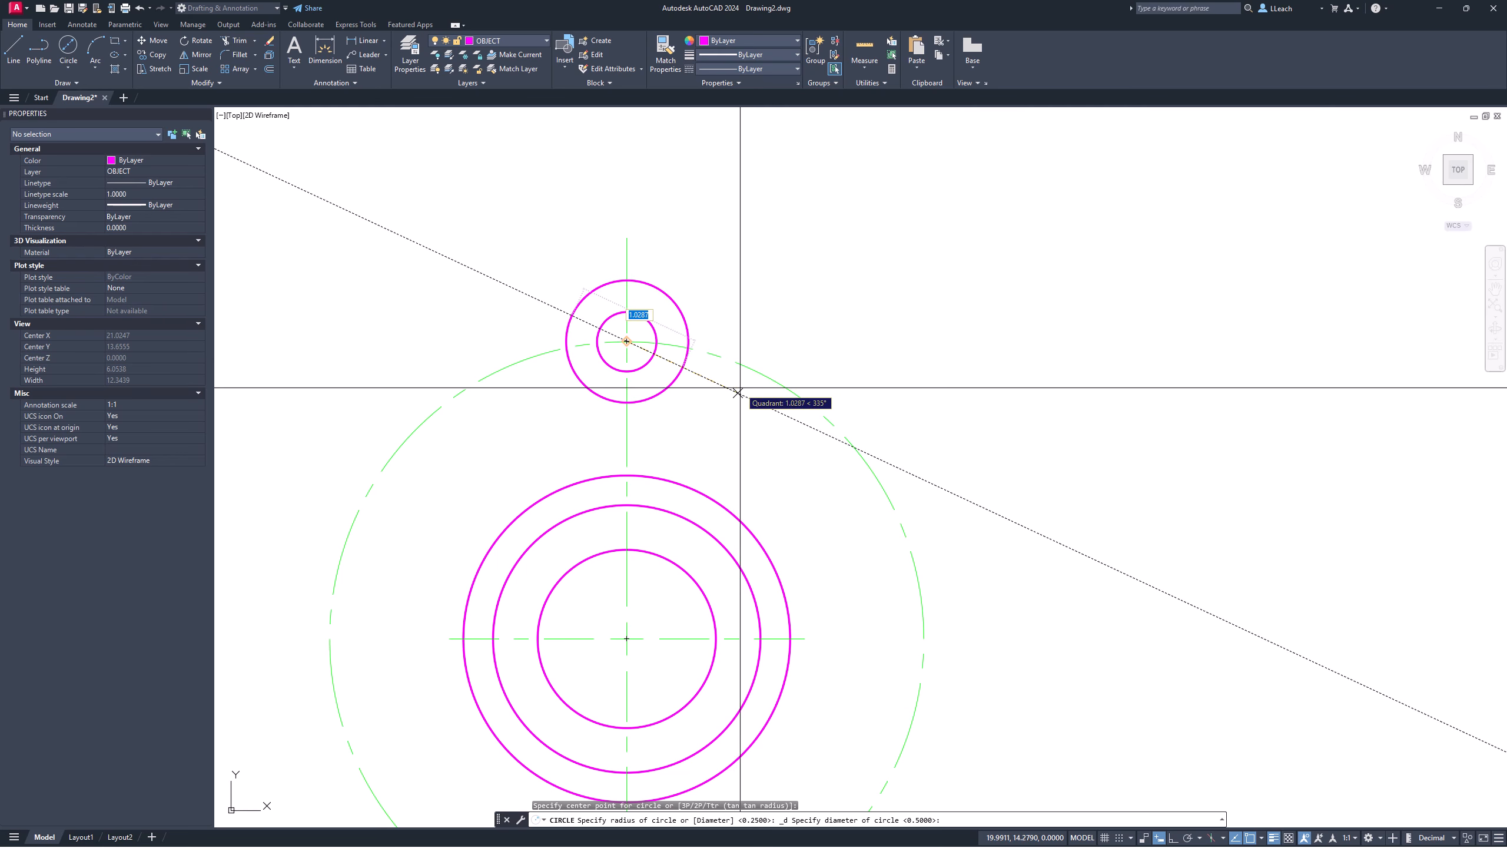
pyautogui.press('Return')
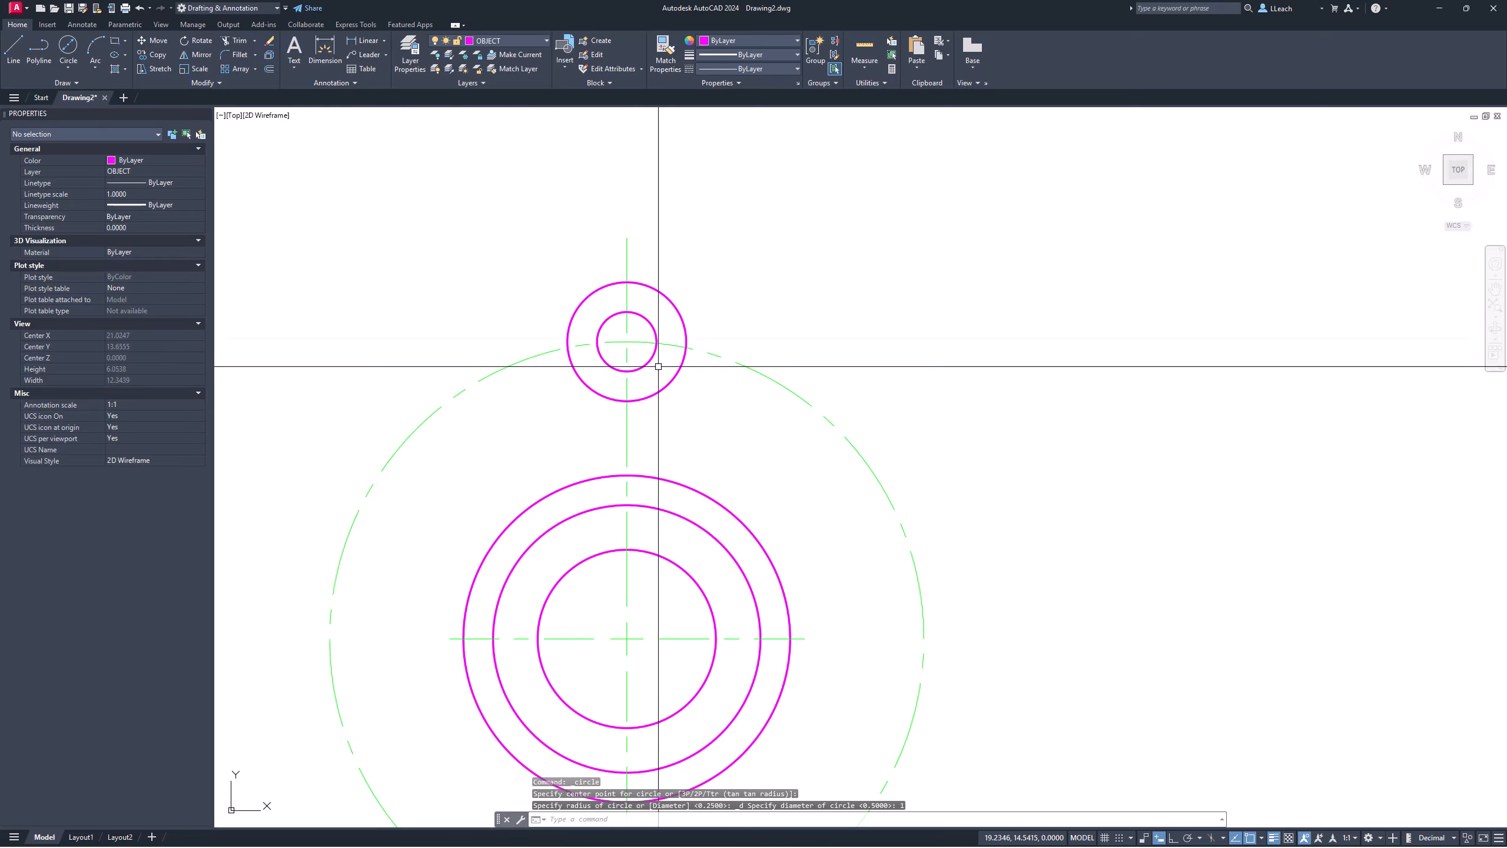
pyautogui.moveTo(512, 290); pyautogui.dragTo(537, 239, button='middle')
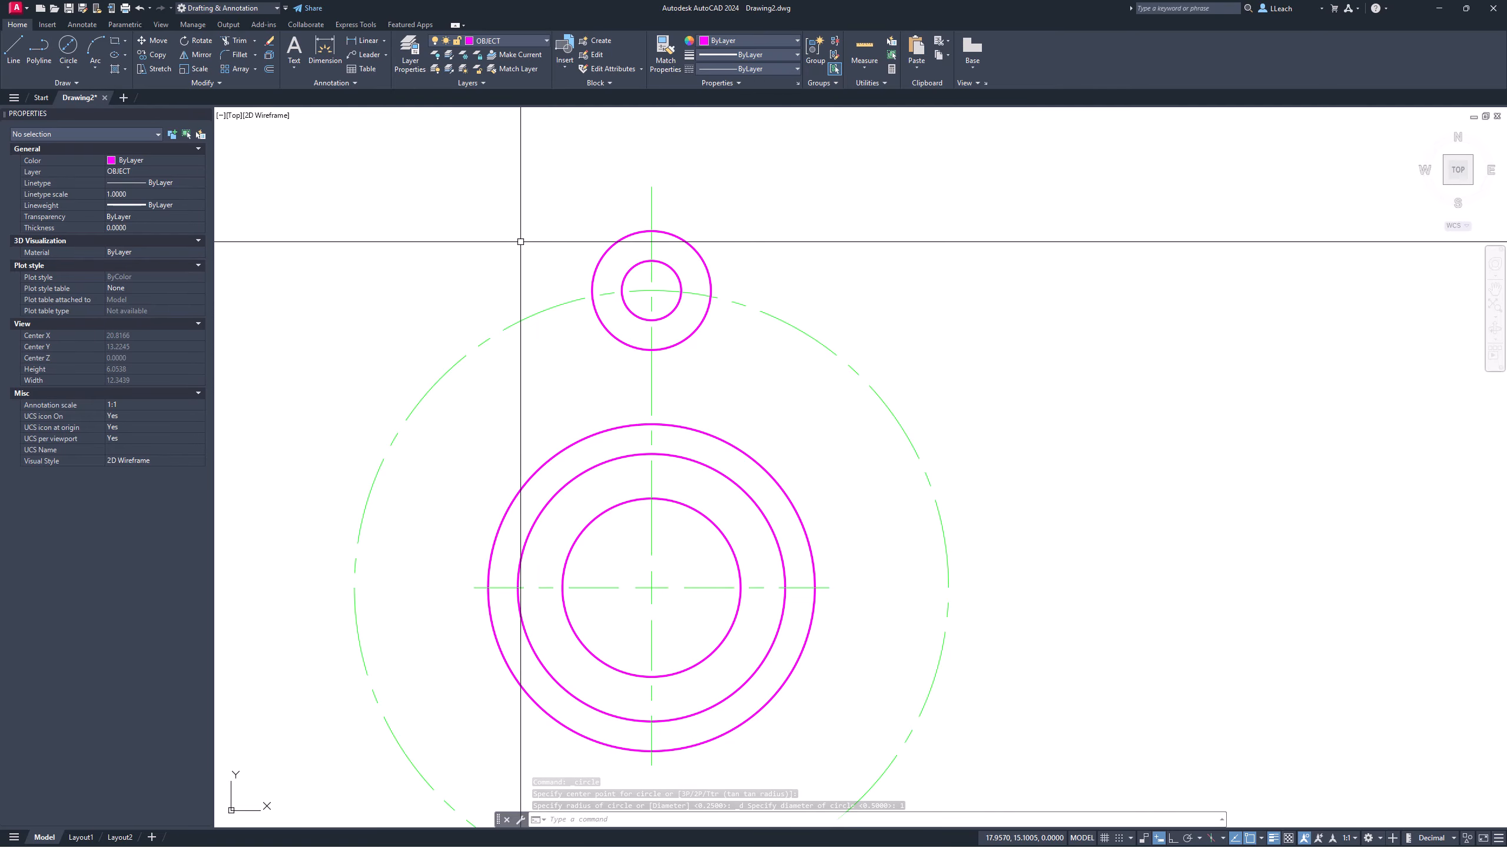
# Step: Draw vertical side lines with Ortho from the 1.0 lug circle down to the outer hub circle
pyautogui.click(21, 53)
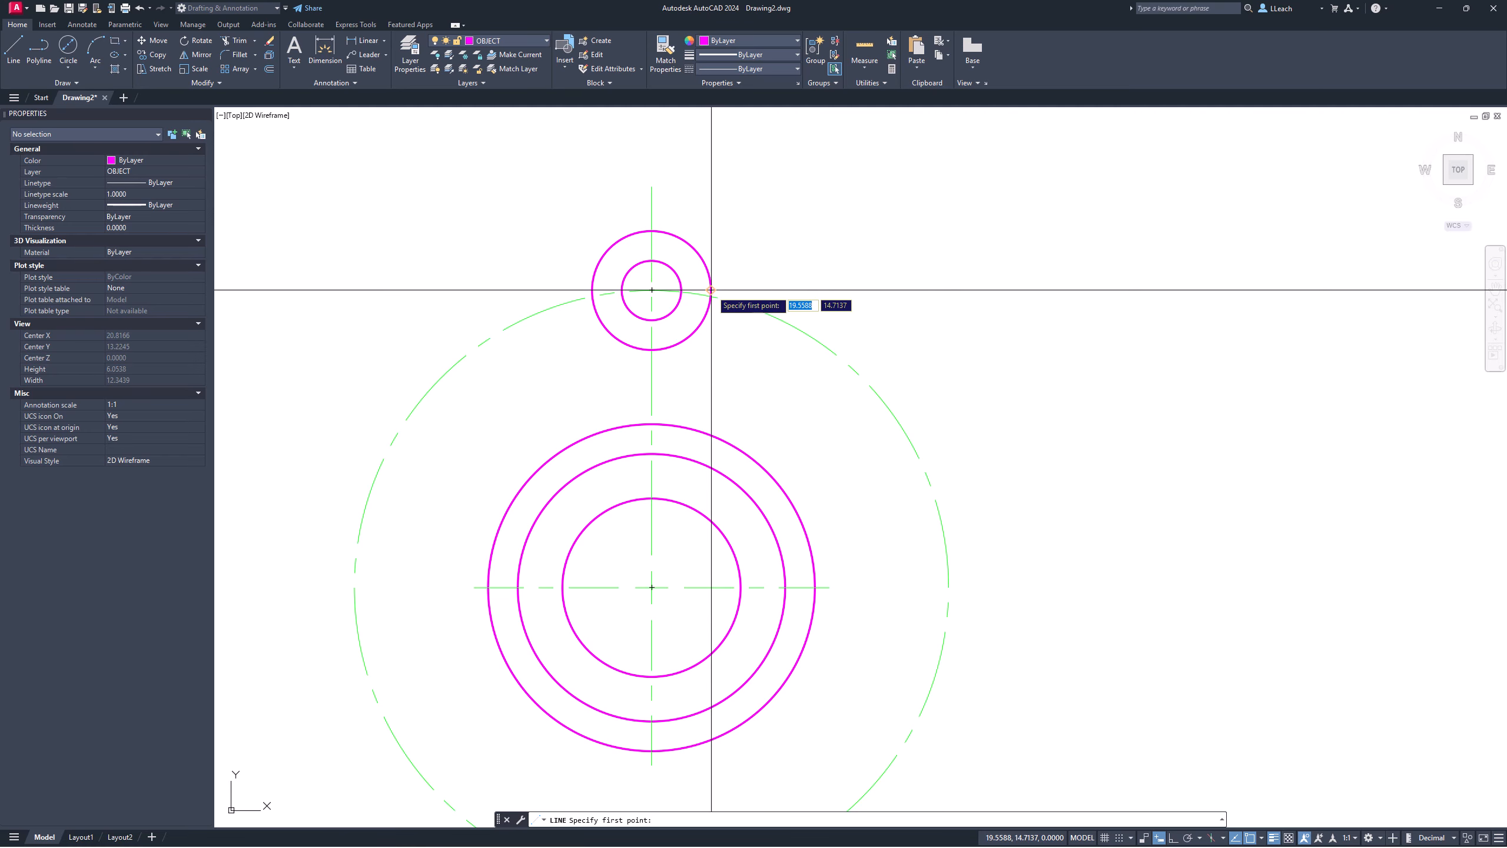
pyautogui.scroll(2, 711, 290)
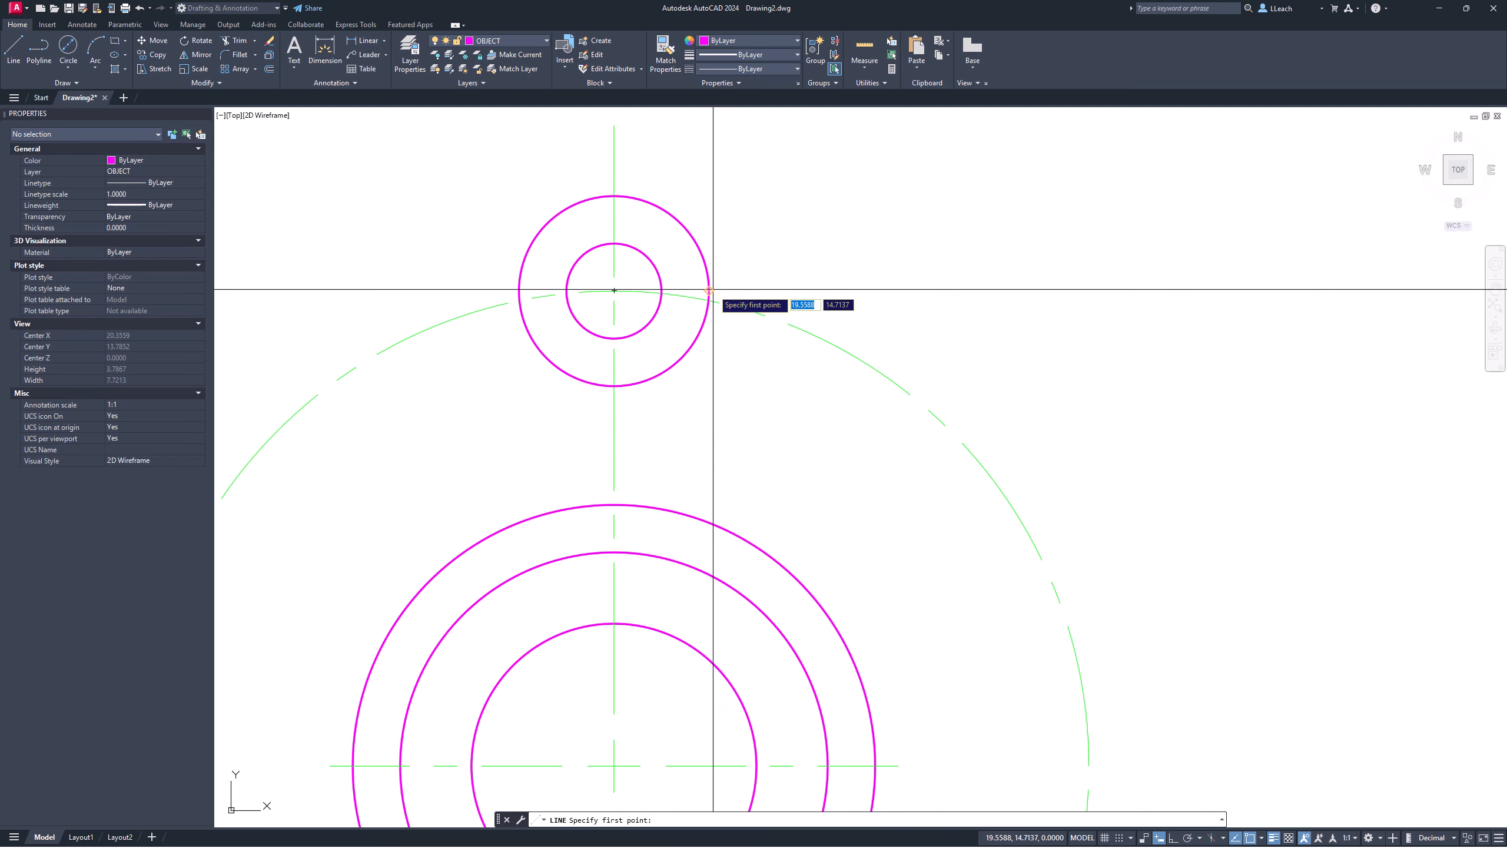
pyautogui.click(711, 290)
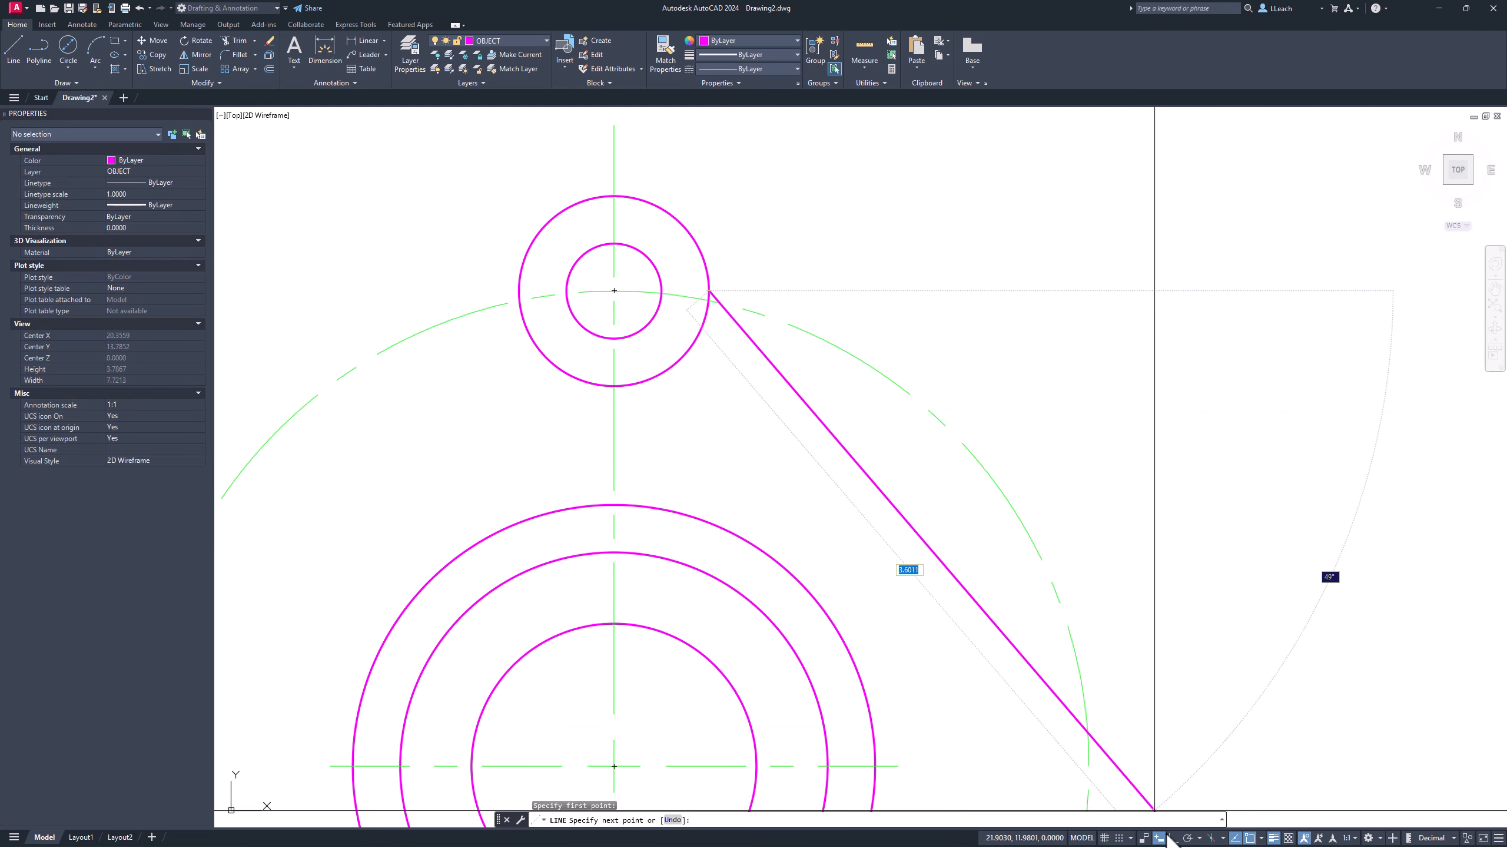
pyautogui.click(1173, 838)
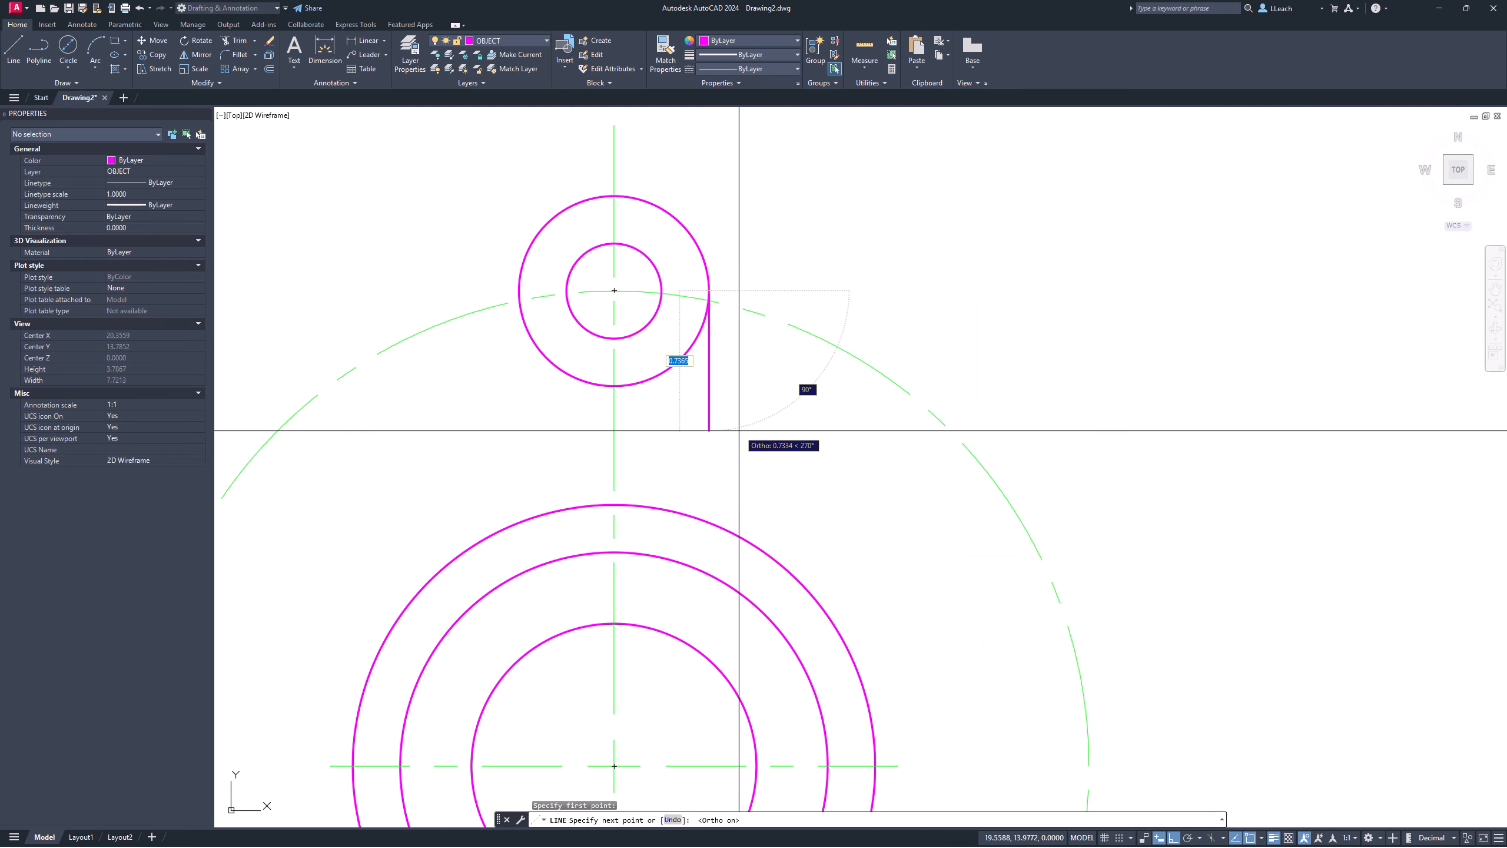
pyautogui.moveTo(734, 448); pyautogui.dragTo(721, 364, button='middle')
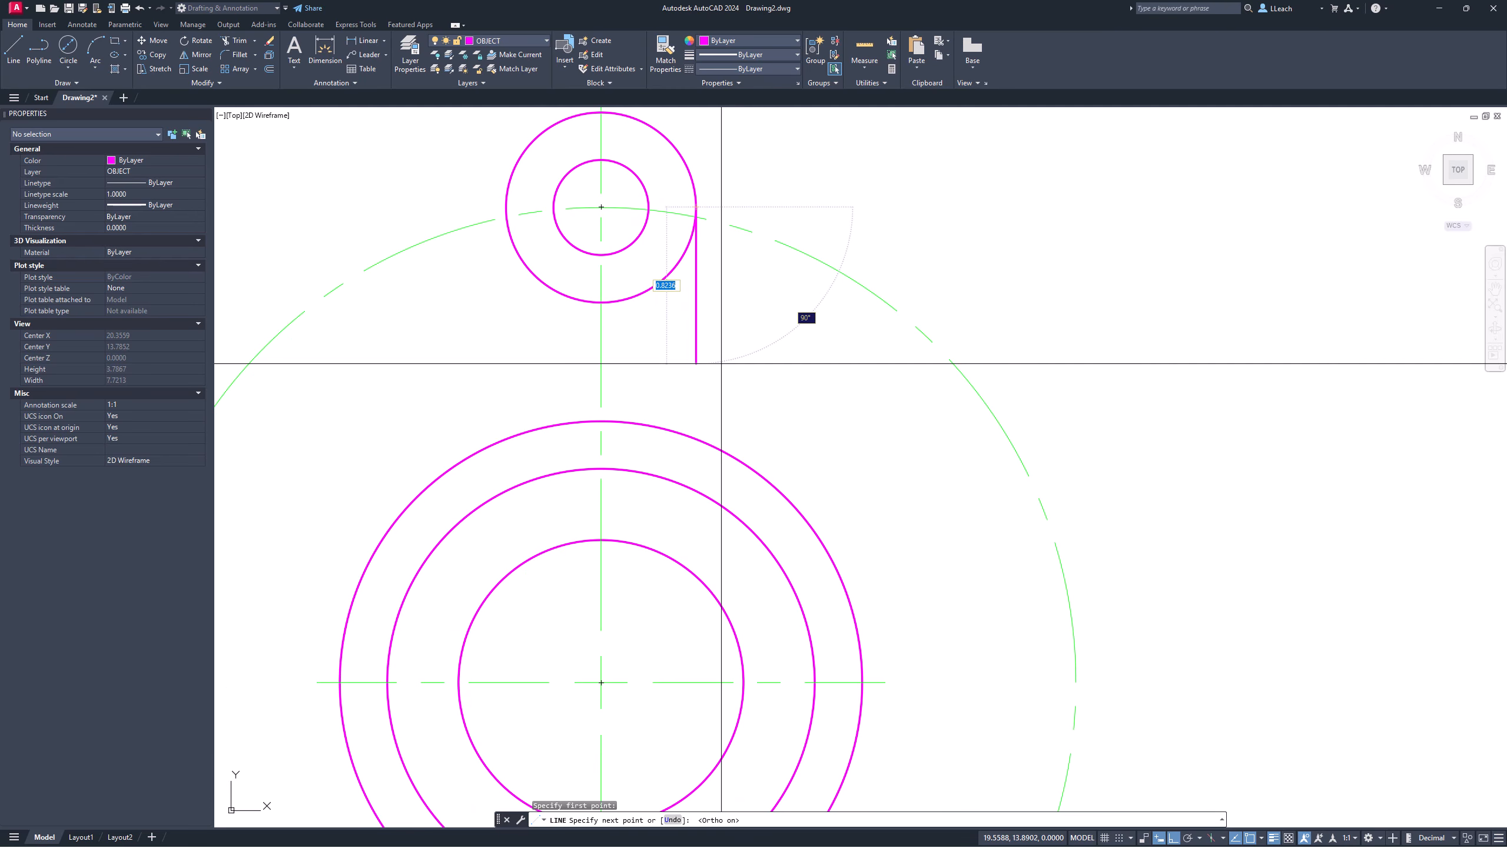
pyautogui.click(697, 461)
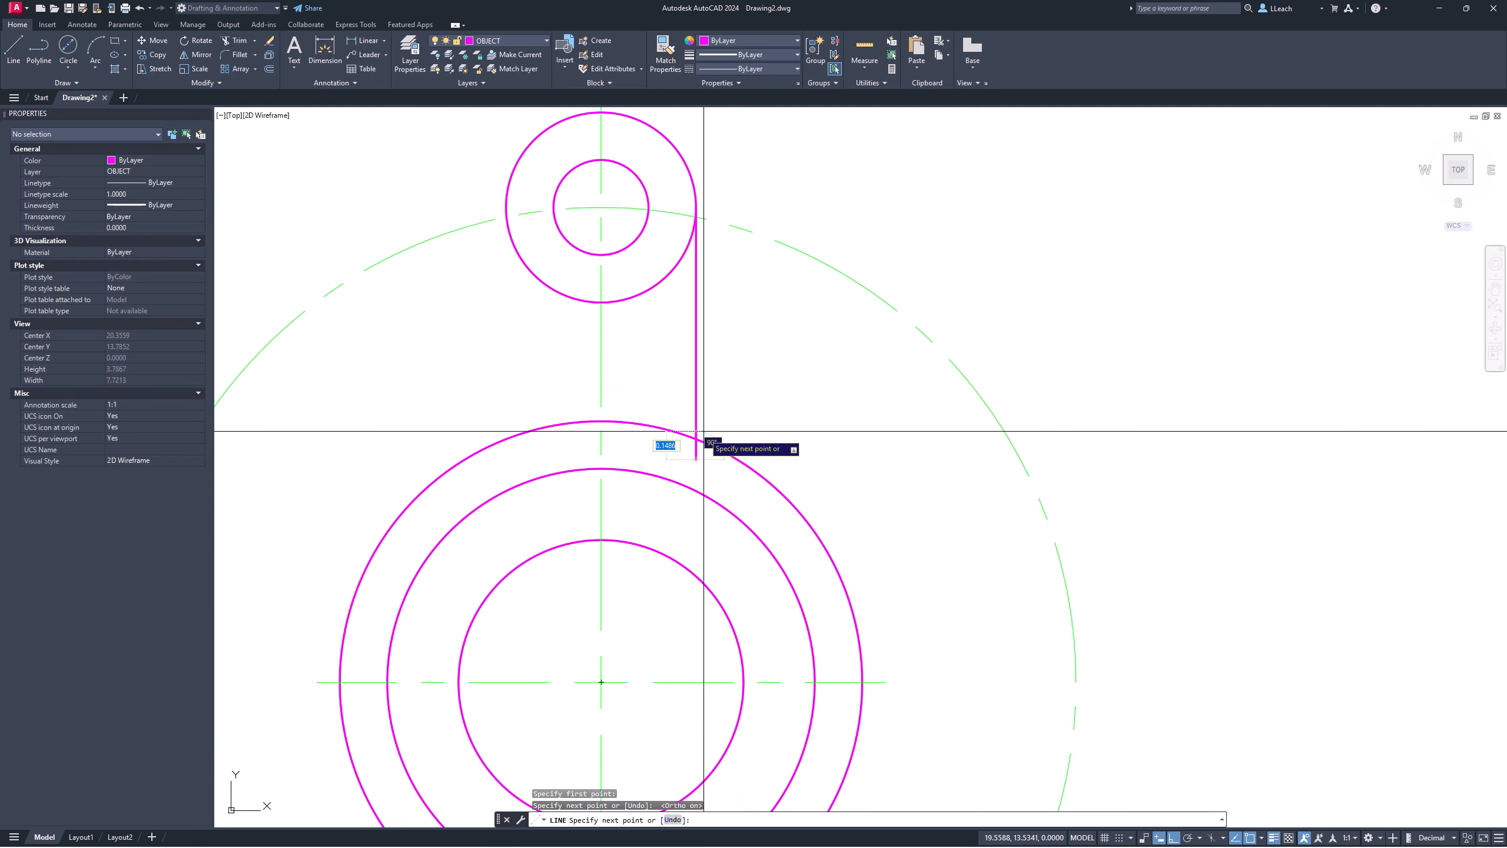
pyautogui.press('Escape')
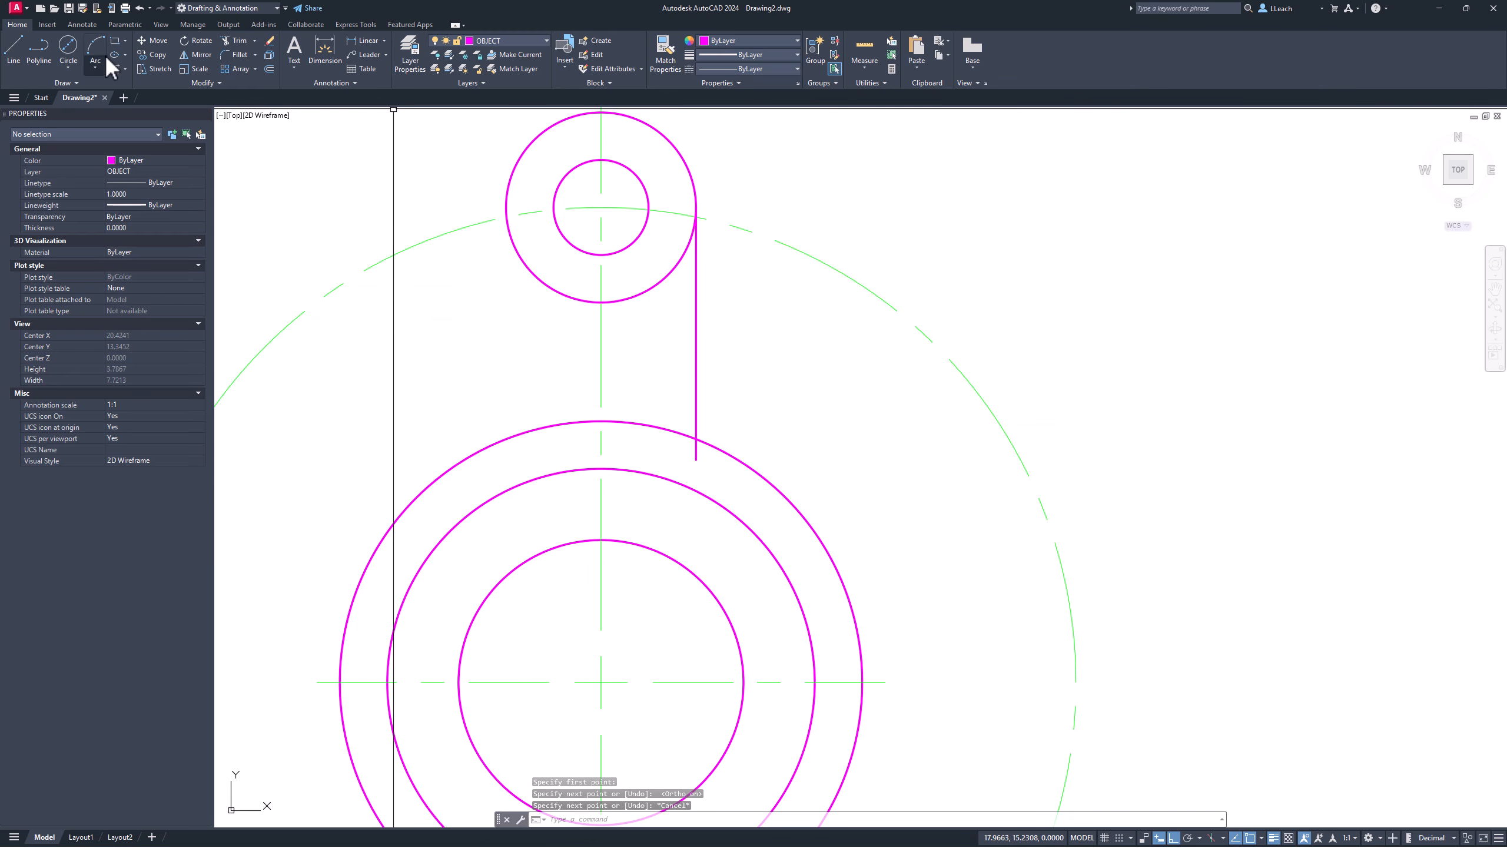
pyautogui.click(17, 63)
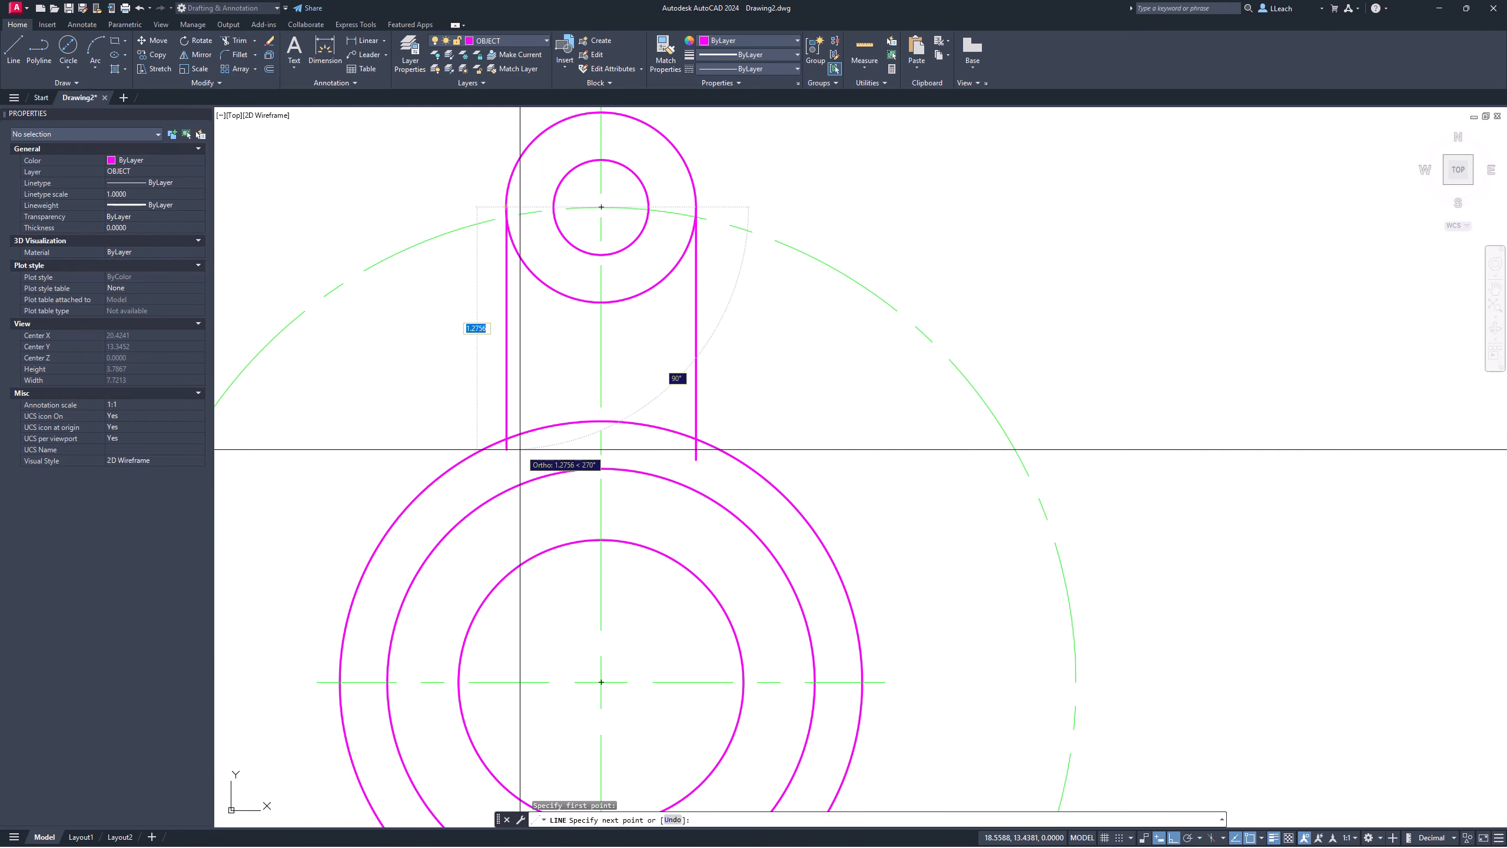
pyautogui.press('Escape')
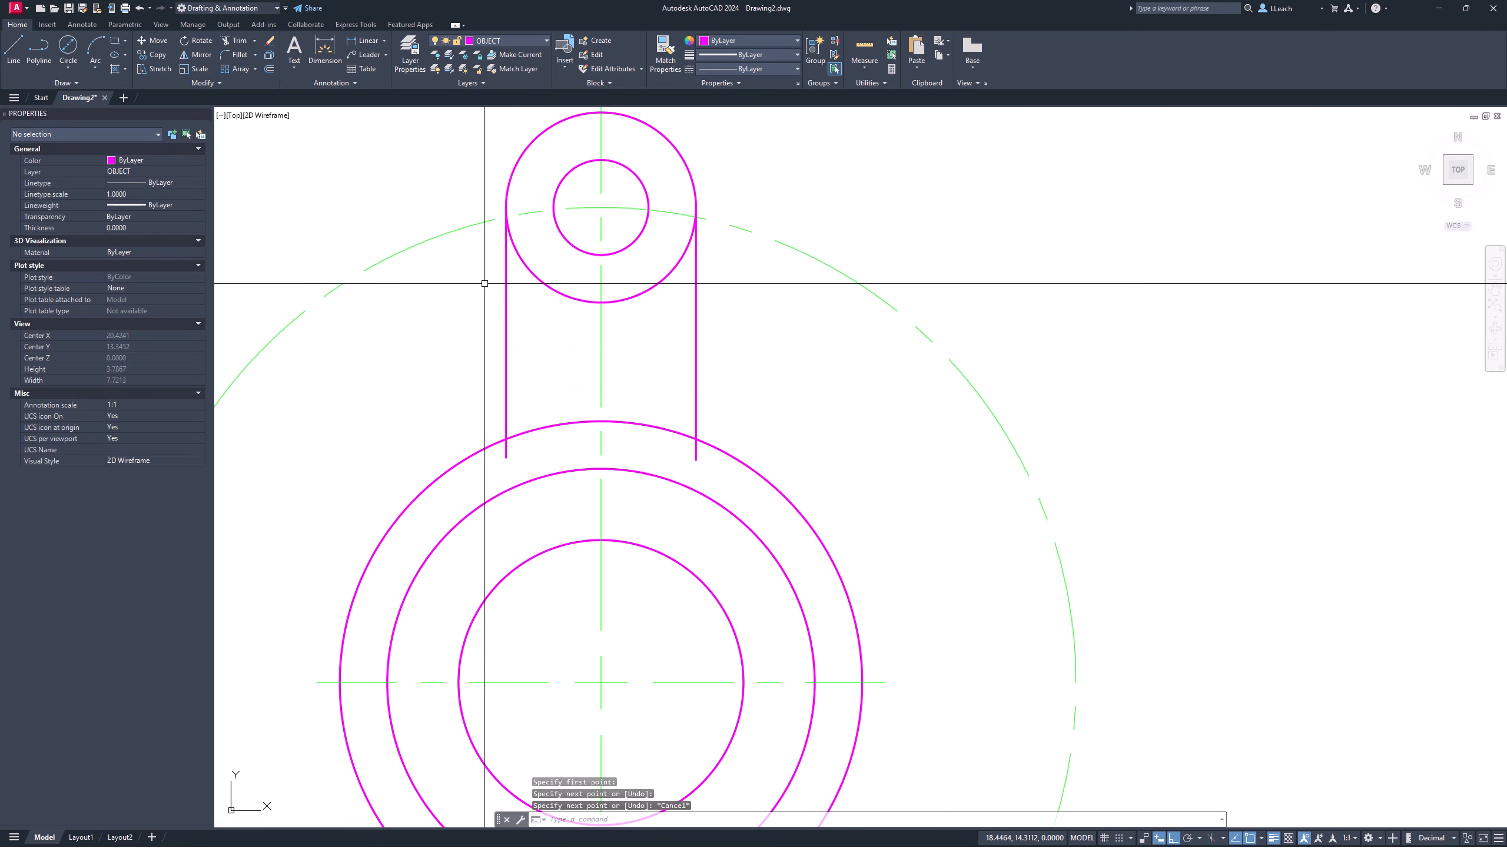
pyautogui.scroll(3, 512, 212)
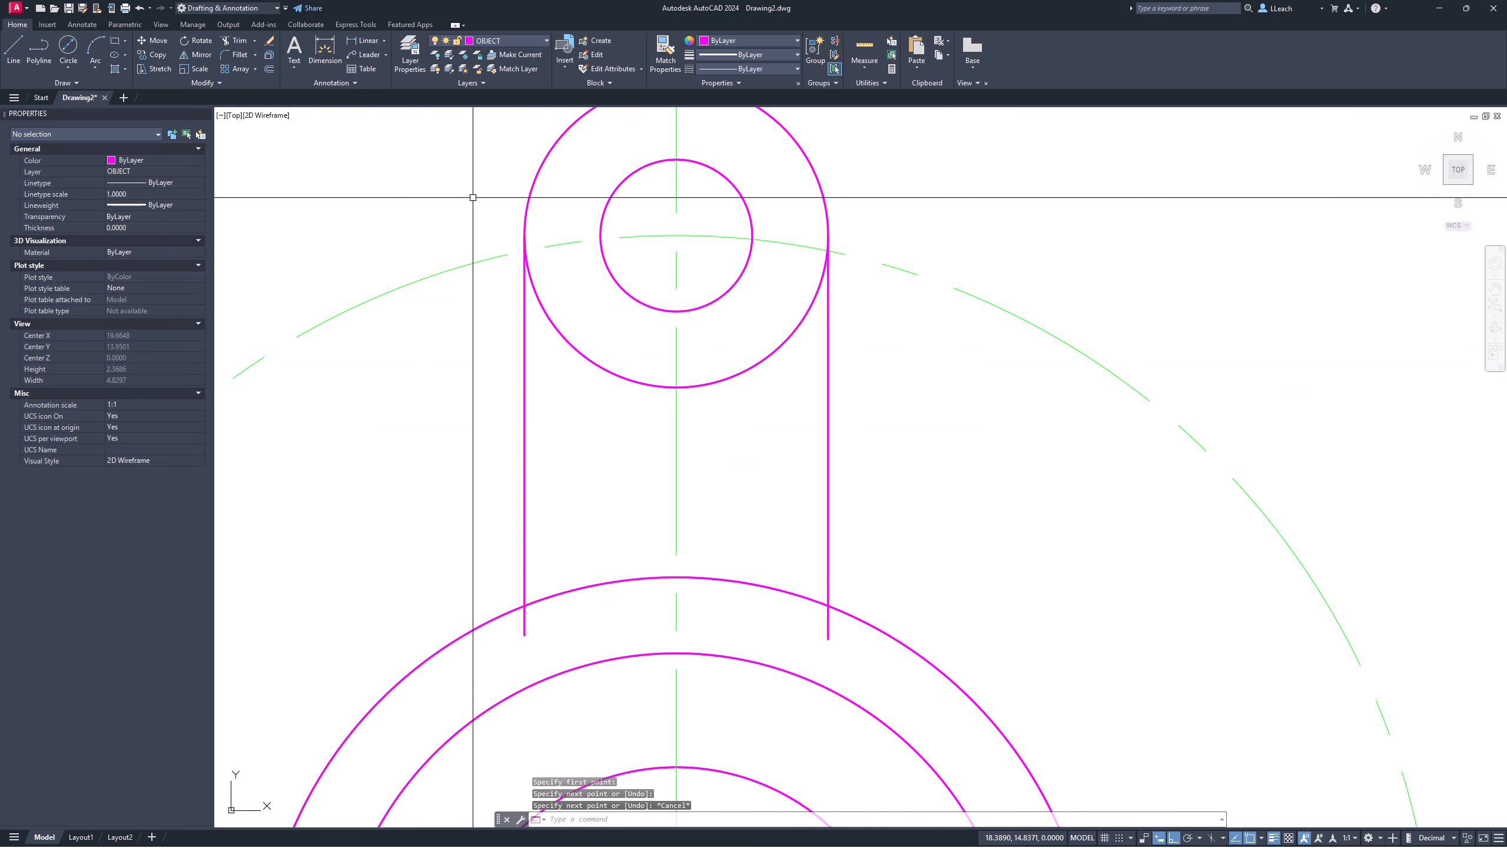
# Step: Trim away the lower arcs of the lug circle between its two side lines
pyautogui.press('Return')
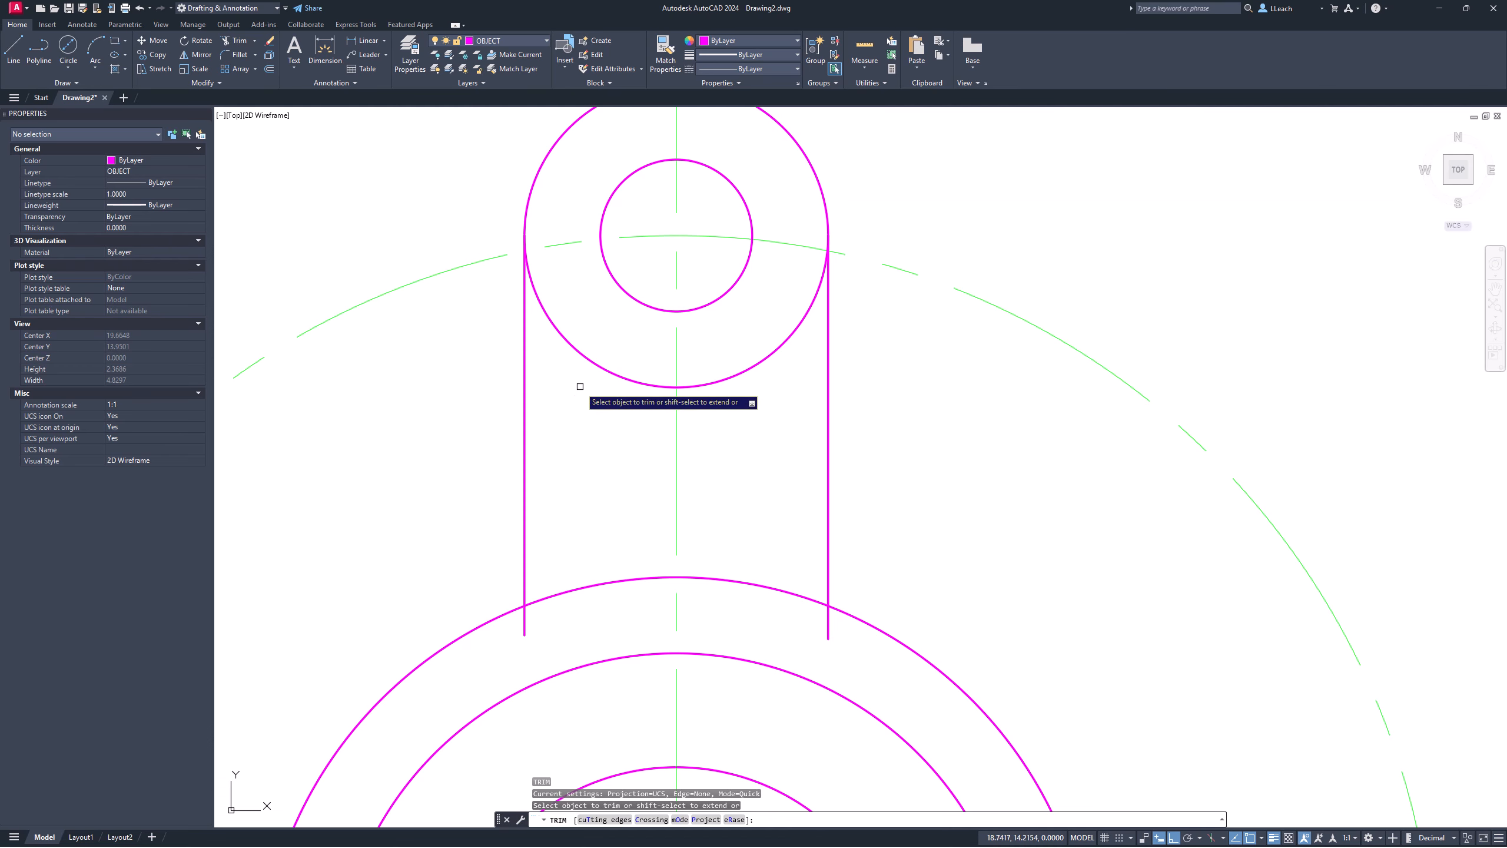
pyautogui.click(586, 357)
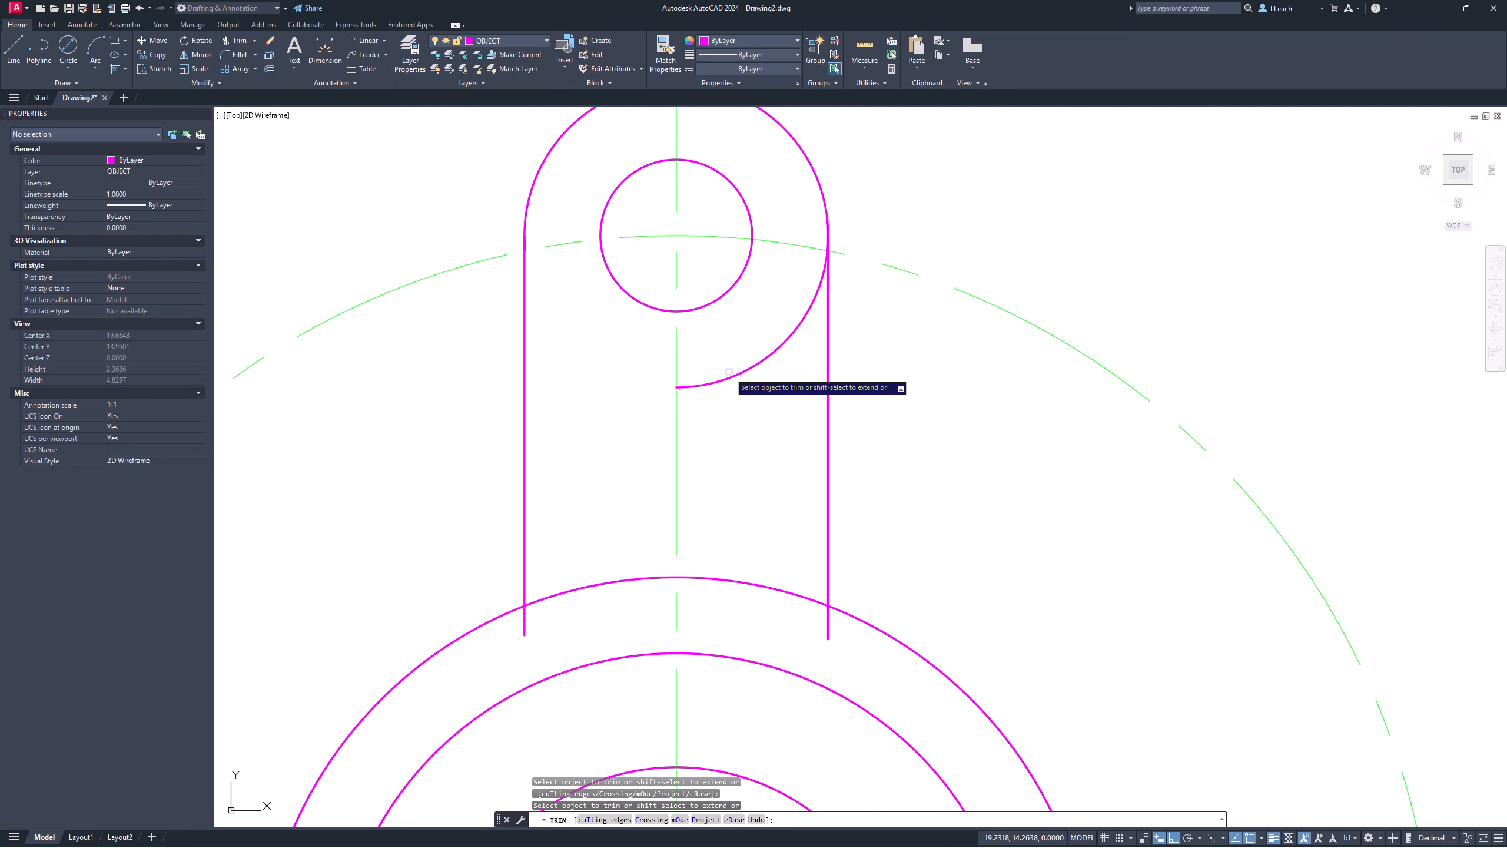
pyautogui.click(731, 368)
pyautogui.moveTo(736, 309)
pyautogui.mouseDown(button='middle')
pyautogui.moveTo(738, 281)
pyautogui.moveTo(677, 348)
pyautogui.mouseUp(button='middle')
pyautogui.scroll(-2, 739, 281)
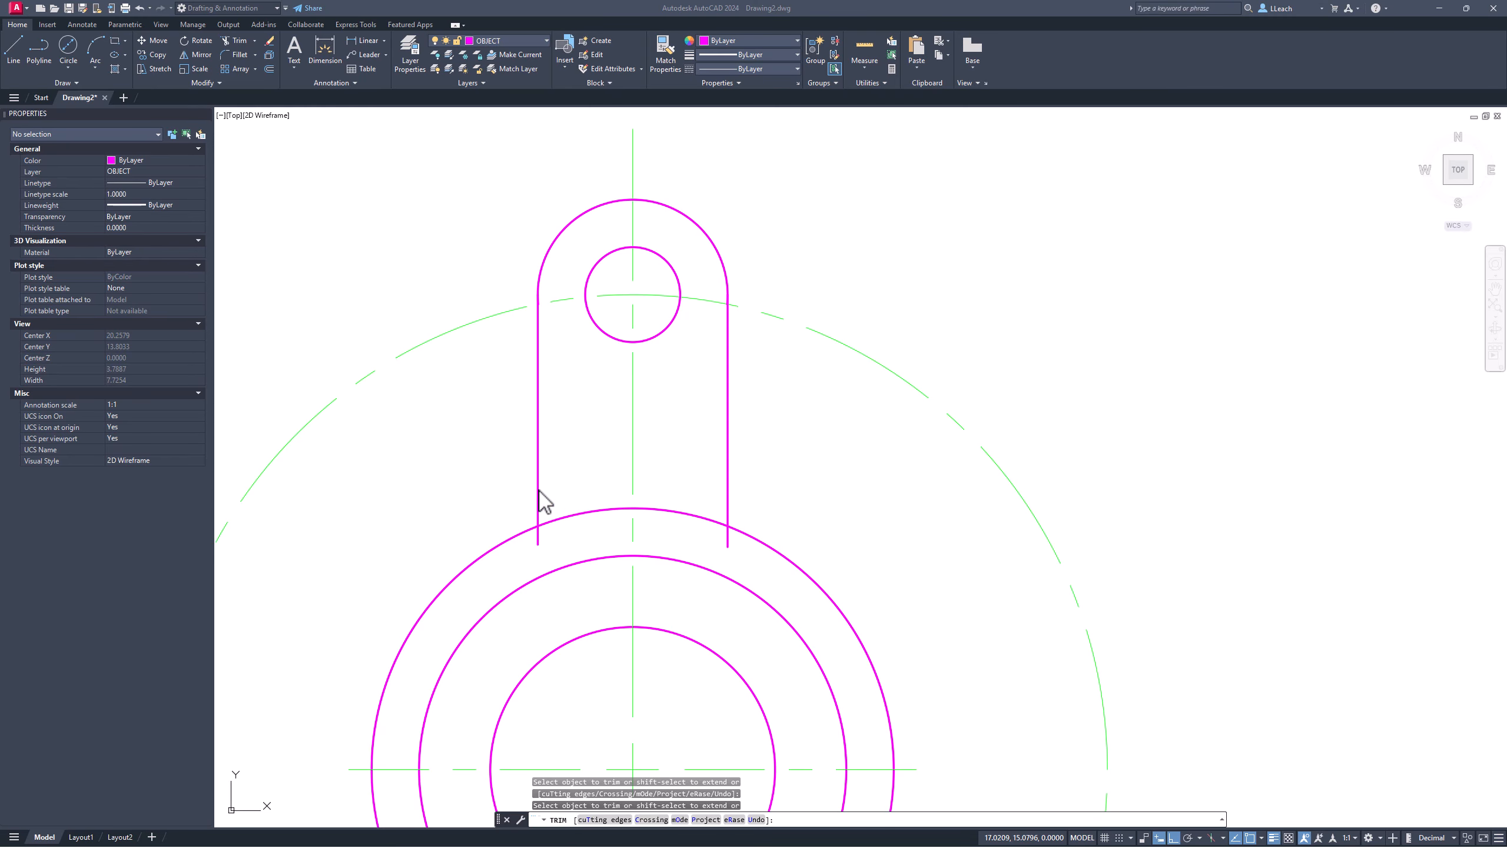
pyautogui.moveTo(522, 465); pyautogui.dragTo(537, 377, button='middle')
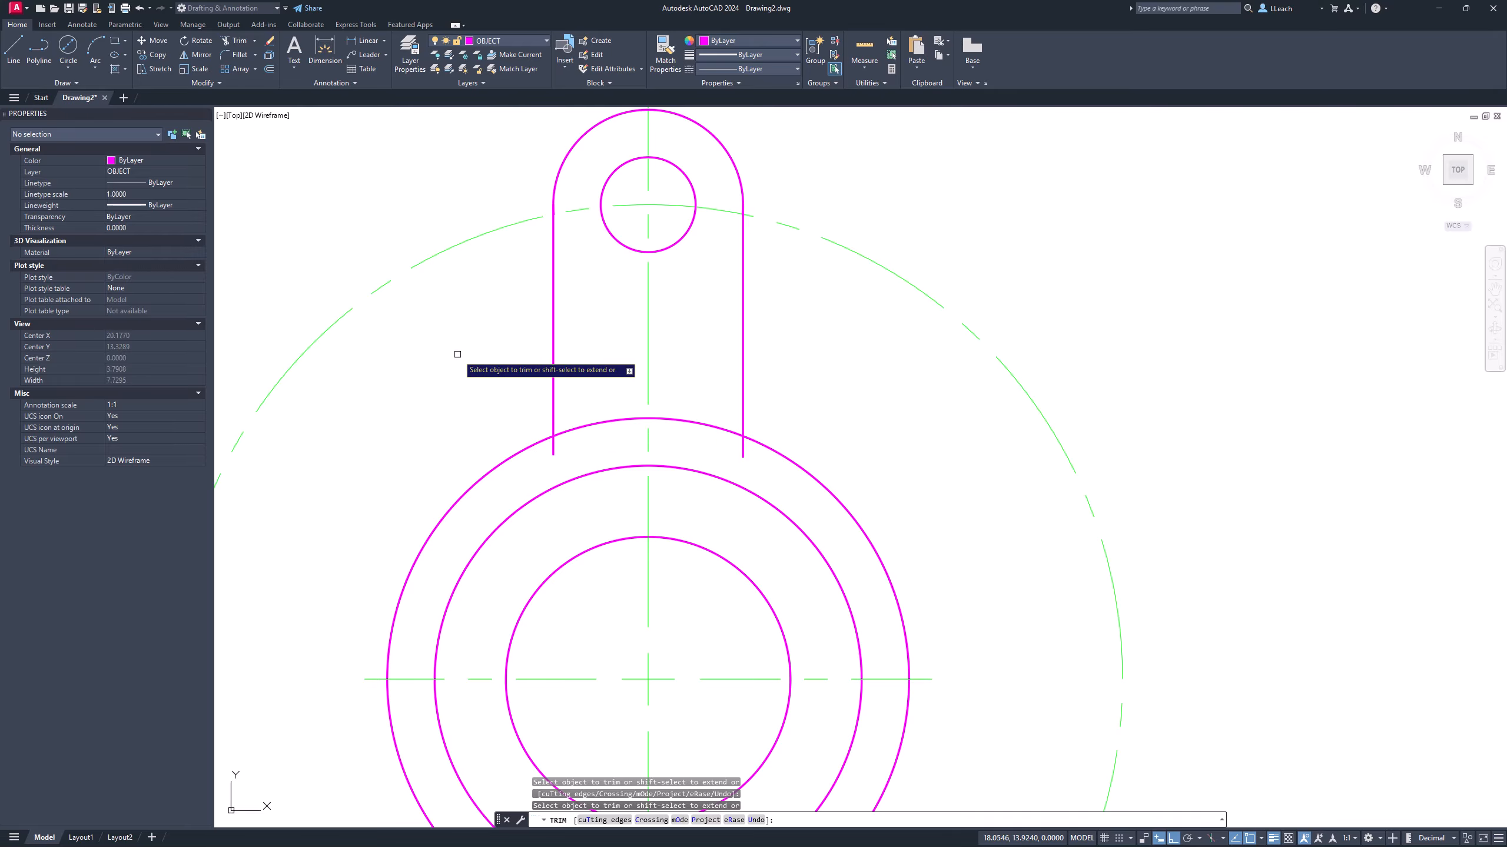
pyautogui.press('Escape')
pyautogui.press('Escape')
# Step: Break the outer hub circle beside the left and right lug lines to open gaps
pyautogui.write('B')
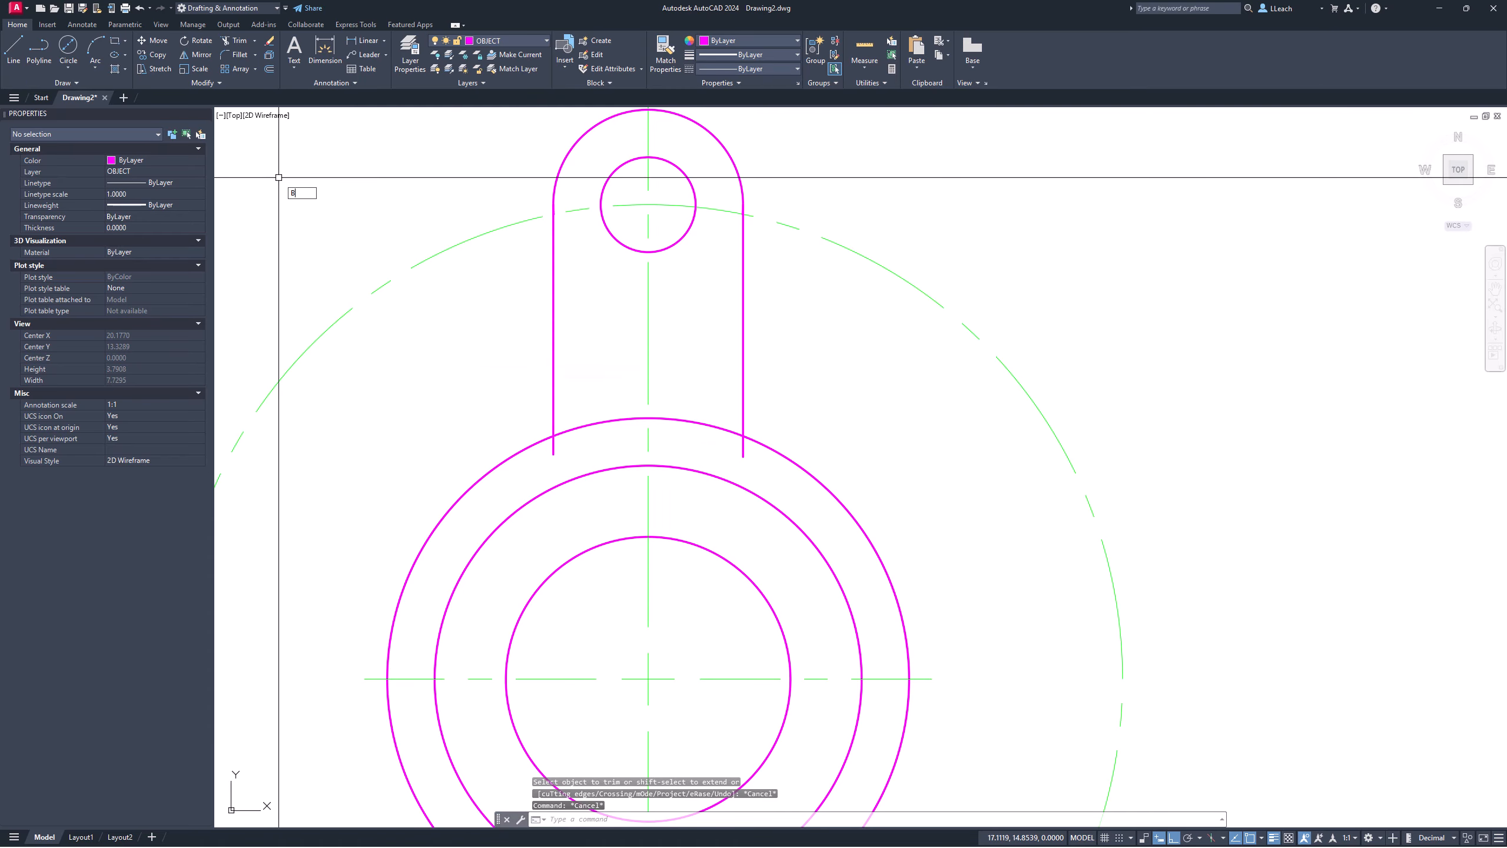
pyautogui.write('REAK')
pyautogui.press('Return')
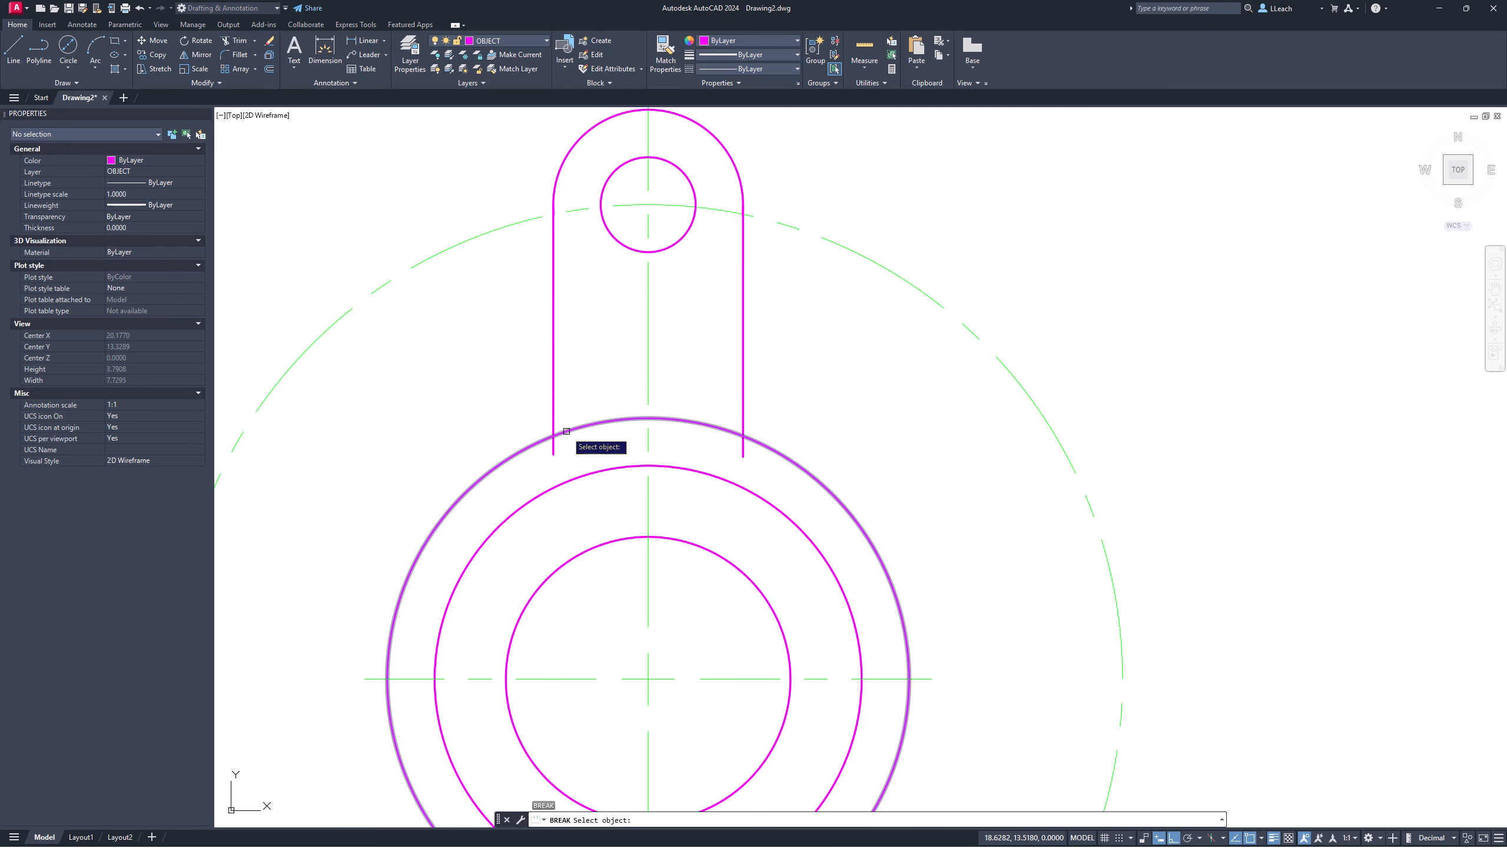
pyautogui.click(548, 433)
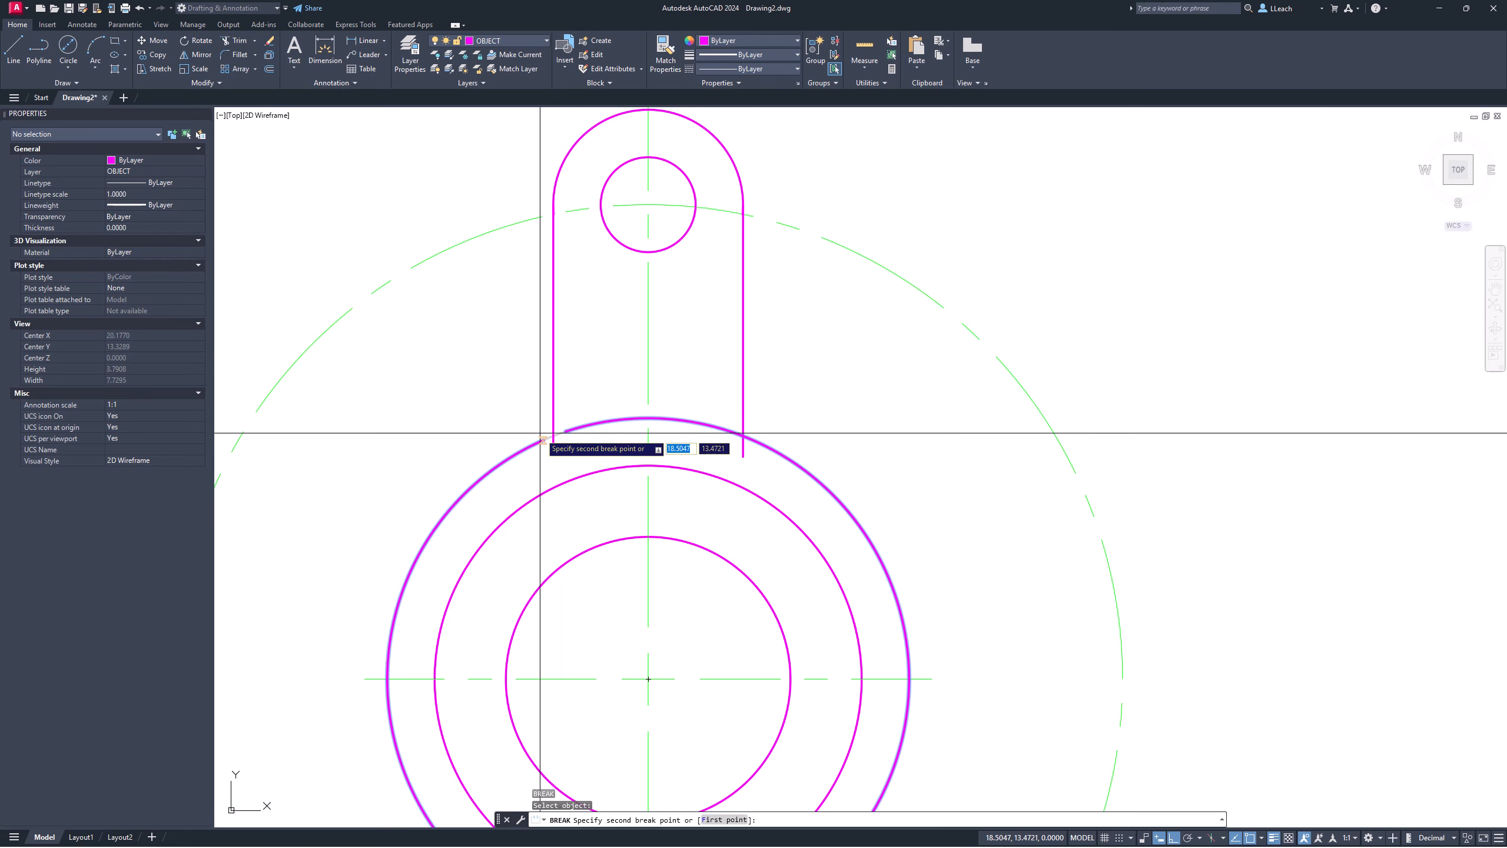
pyautogui.click(540, 433)
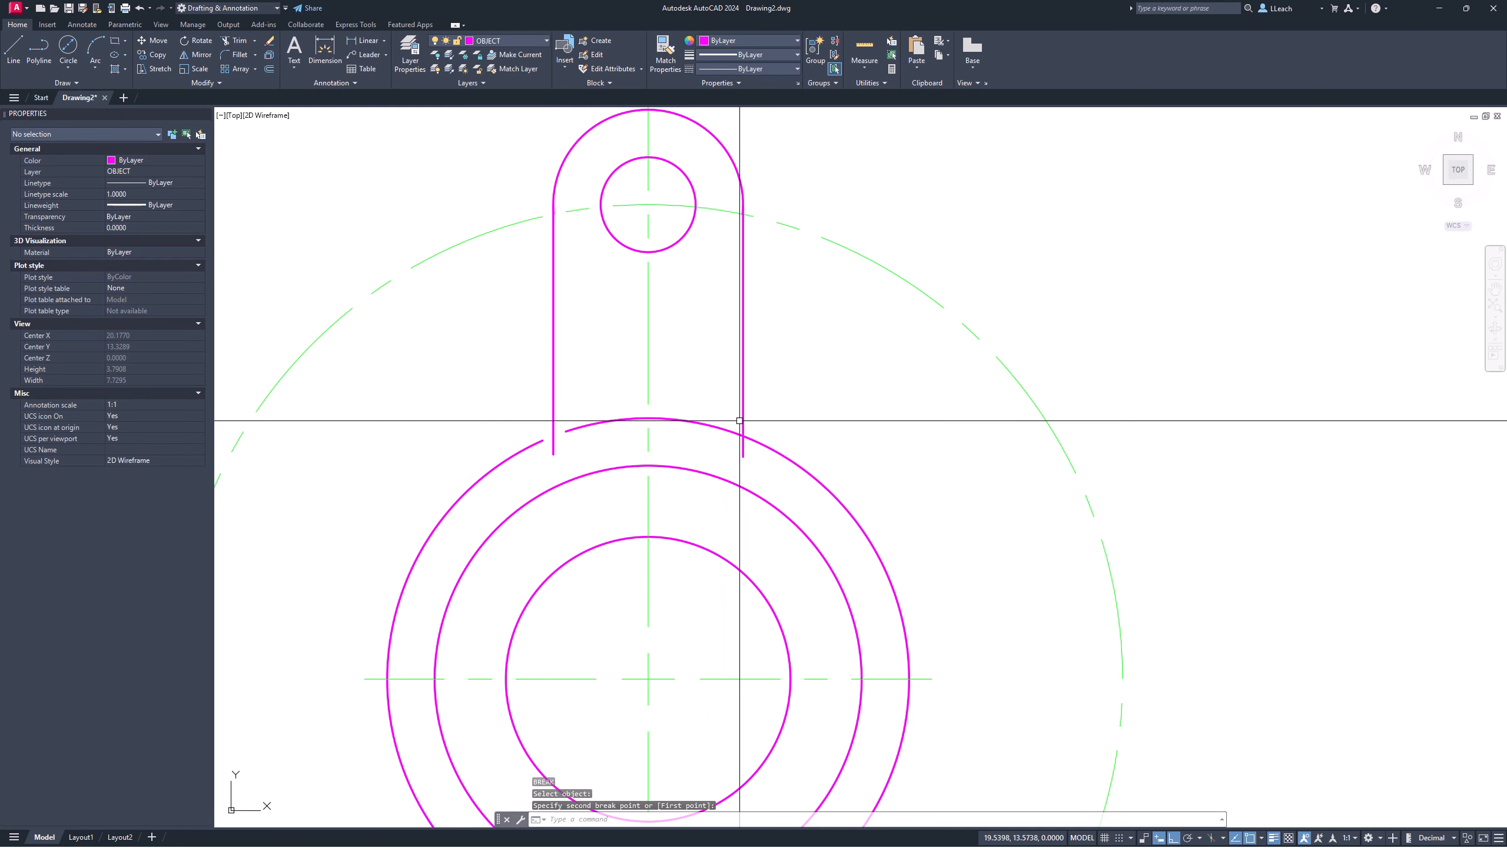
pyautogui.press('Return')
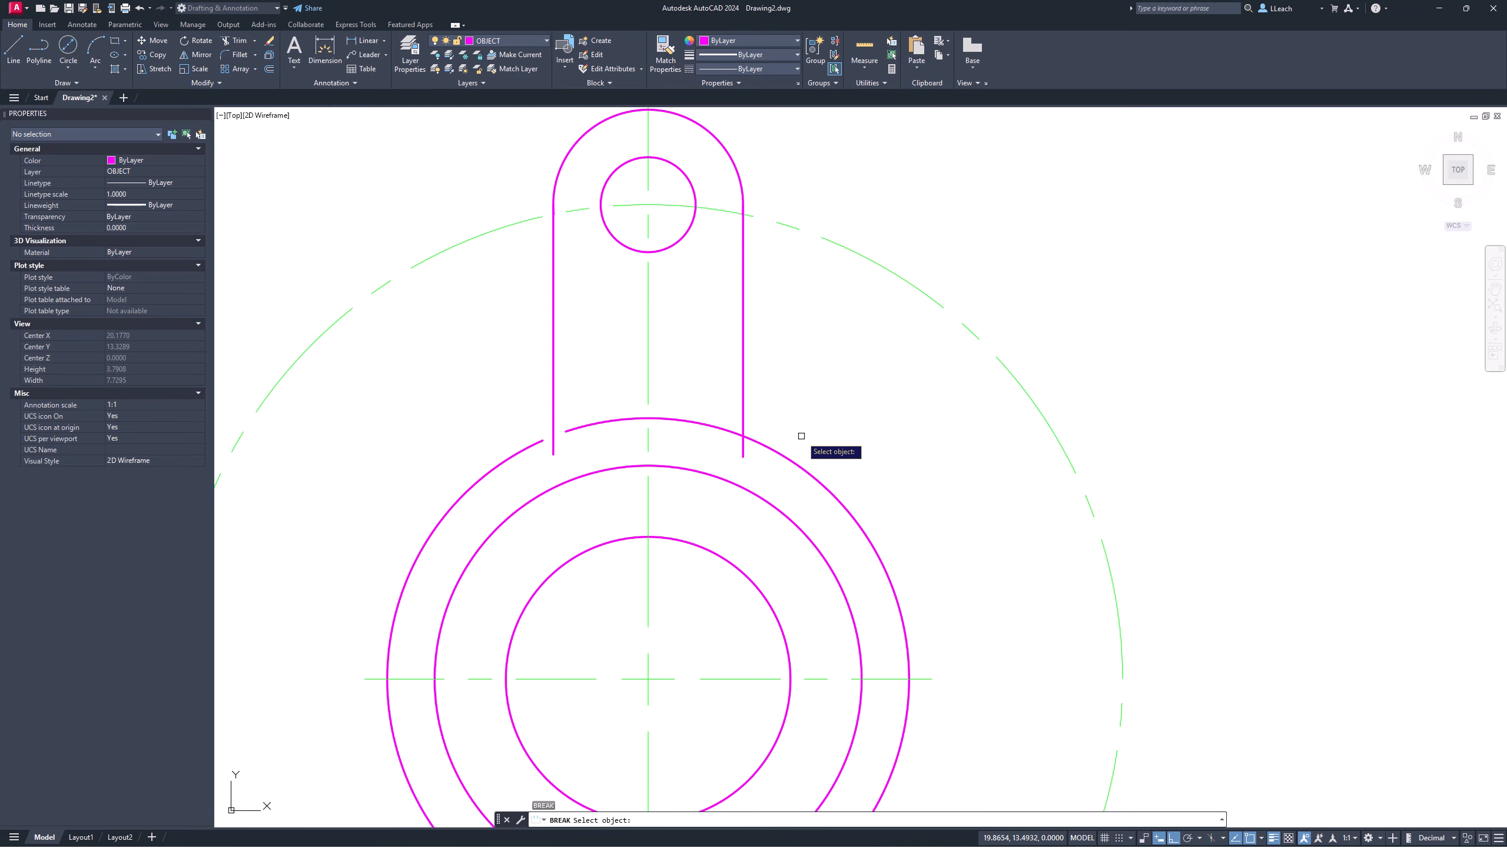
pyautogui.click(756, 441)
pyautogui.click(734, 418)
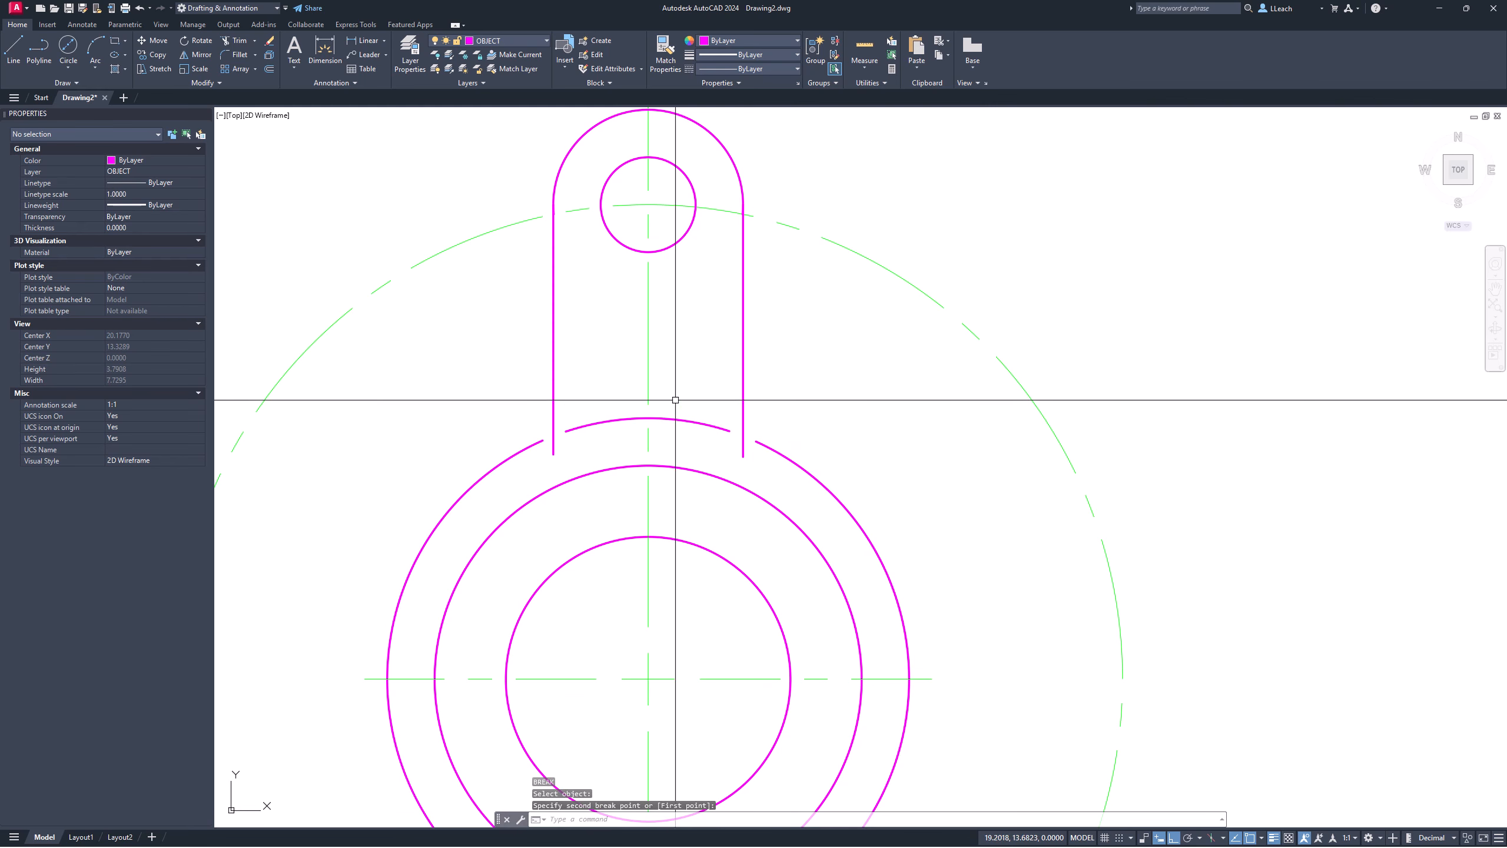
pyautogui.press('Escape')
pyautogui.press('Escape')
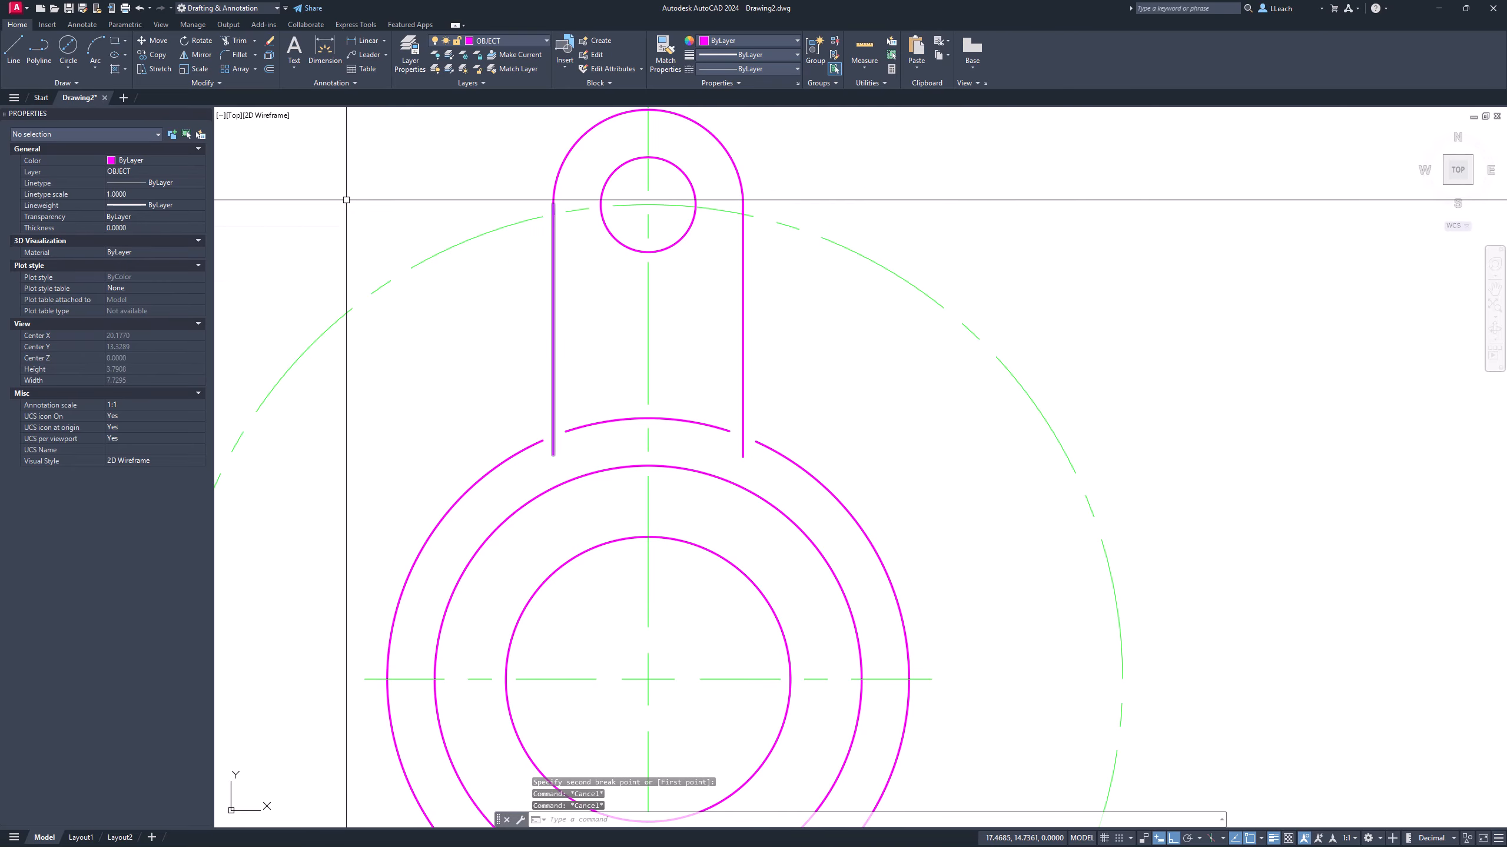
# Step: Fillet both lug-to-hub corners with a 0.15 radius
pyautogui.click(240, 54)
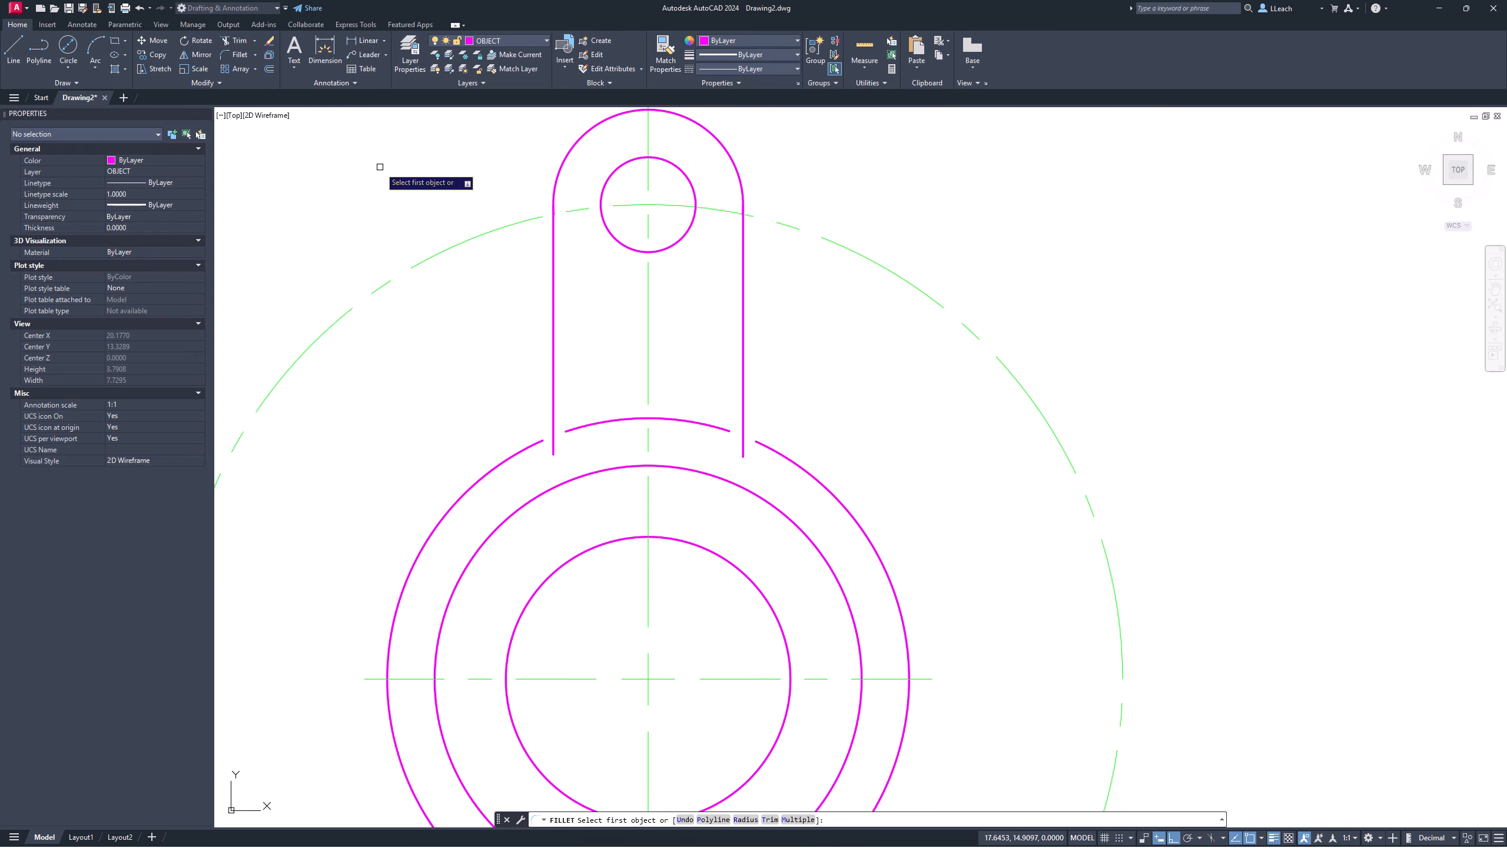
pyautogui.click(745, 820)
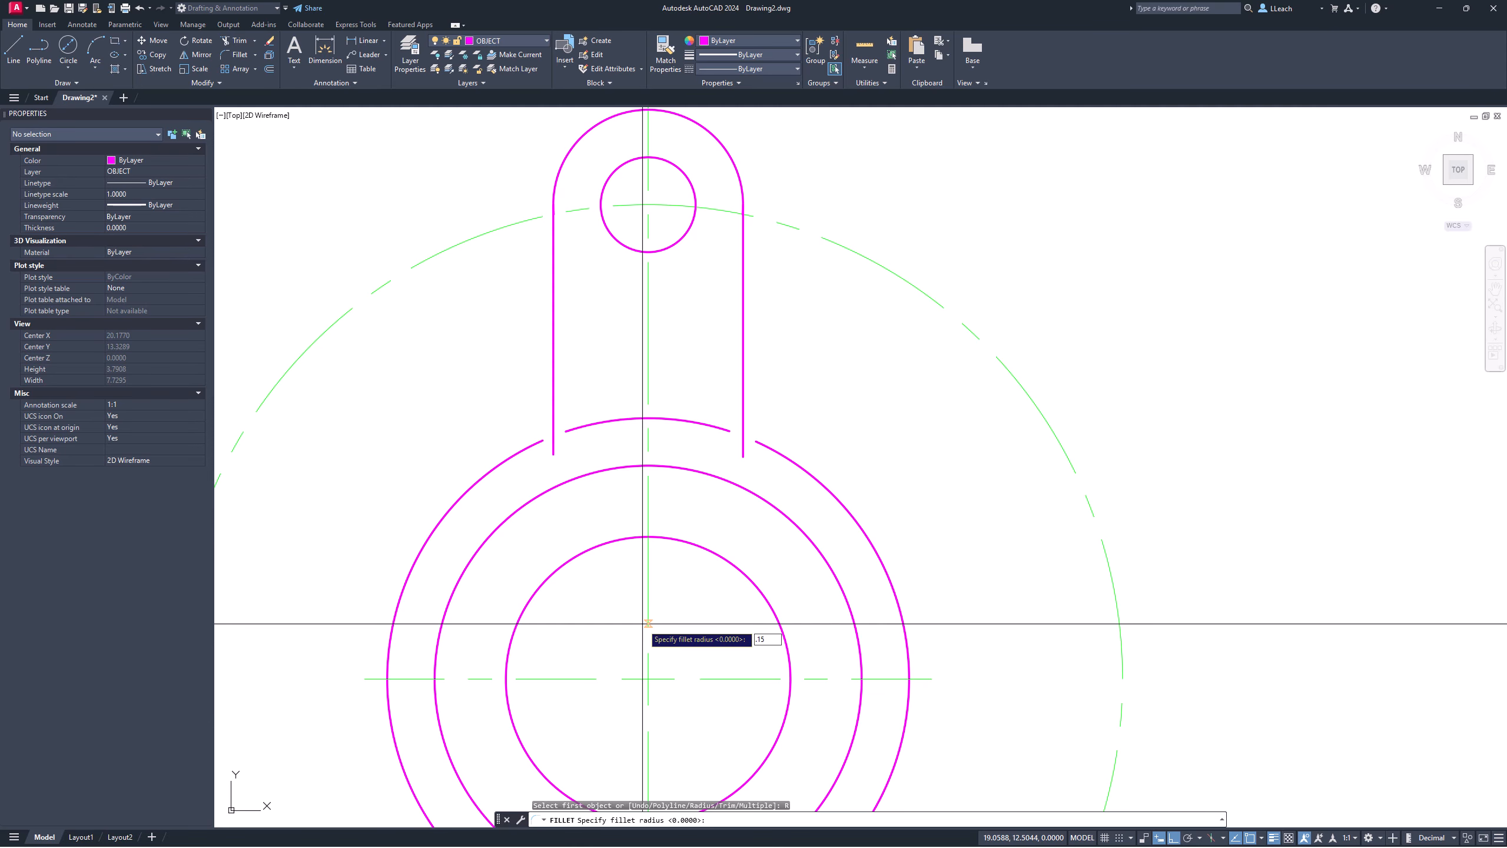
pyautogui.press('Return')
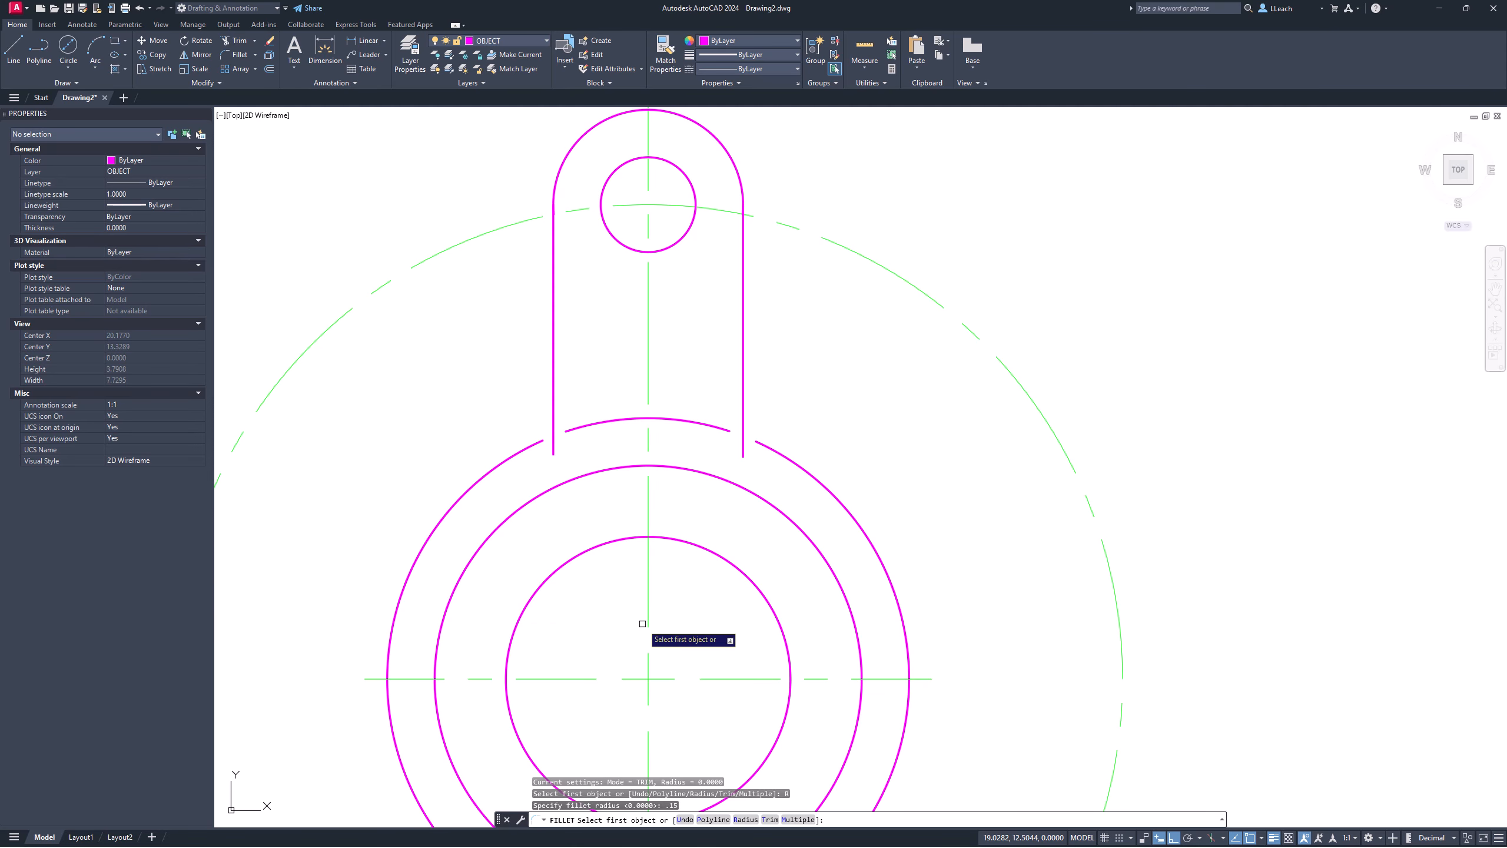
pyautogui.click(536, 444)
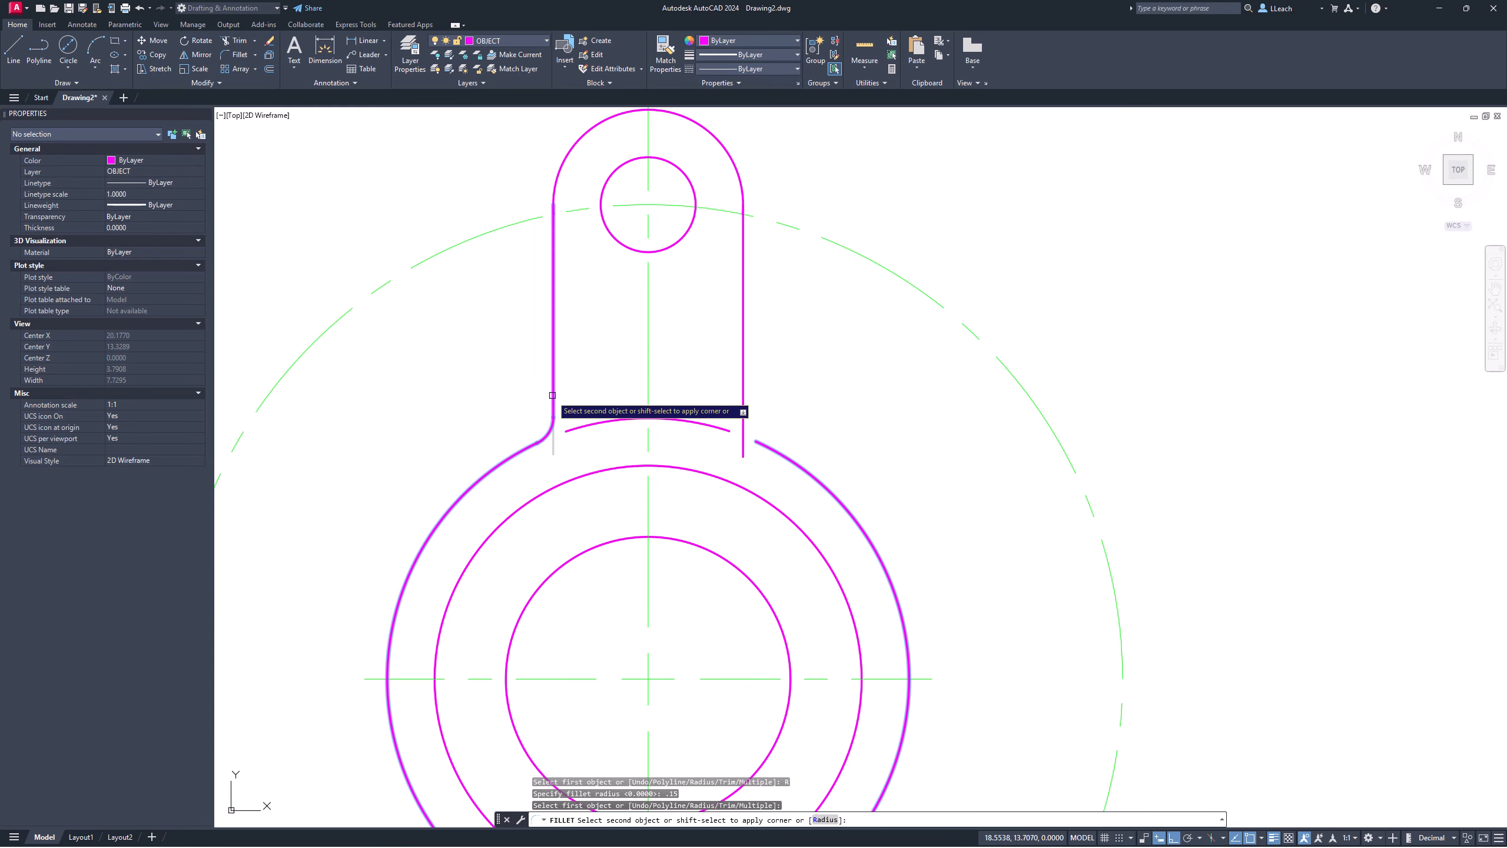
pyautogui.click(553, 401)
pyautogui.press('Return')
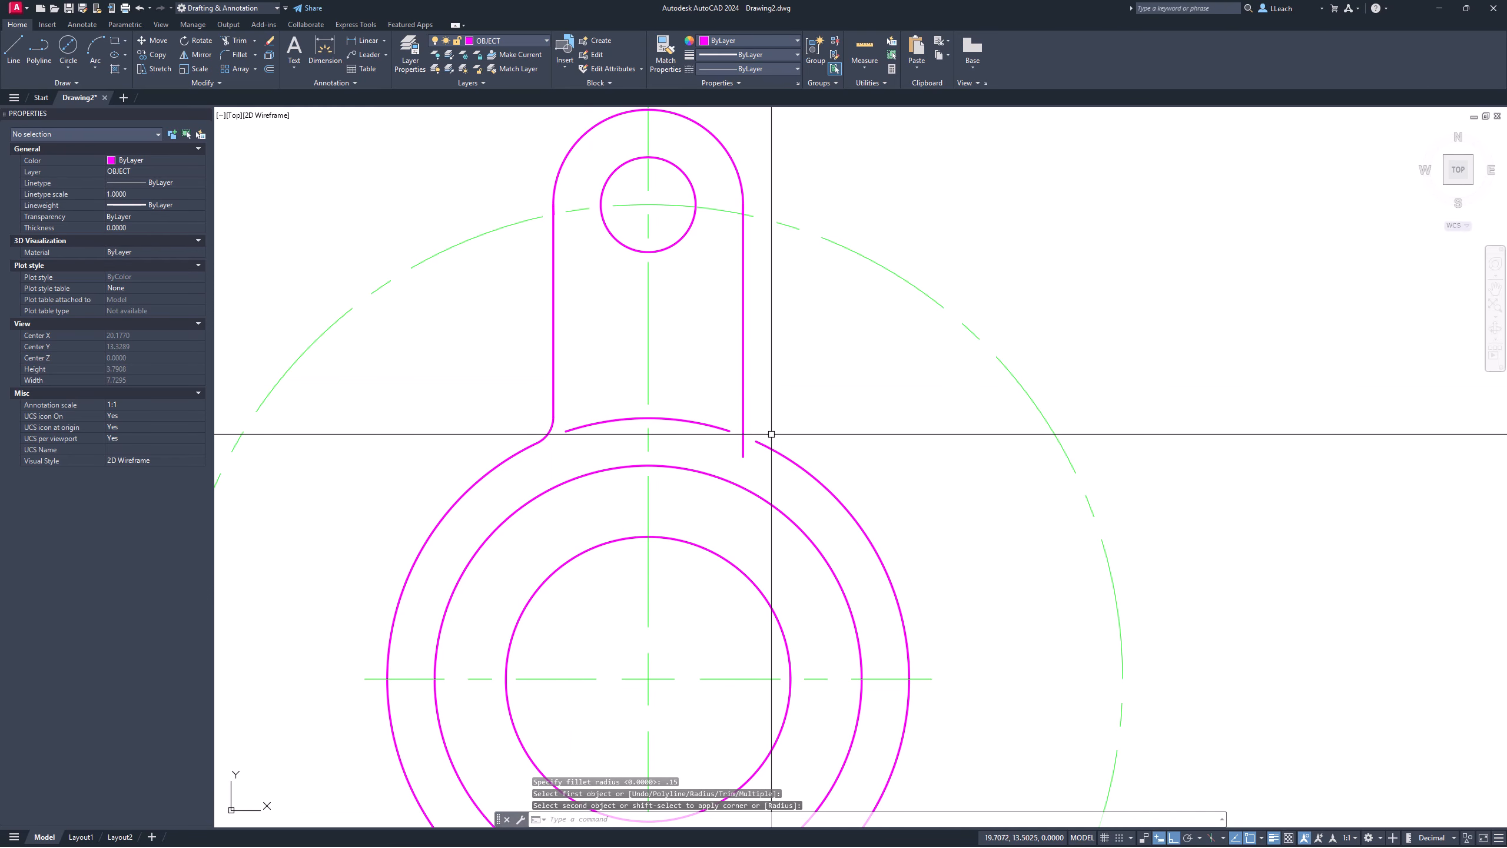
pyautogui.click(773, 447)
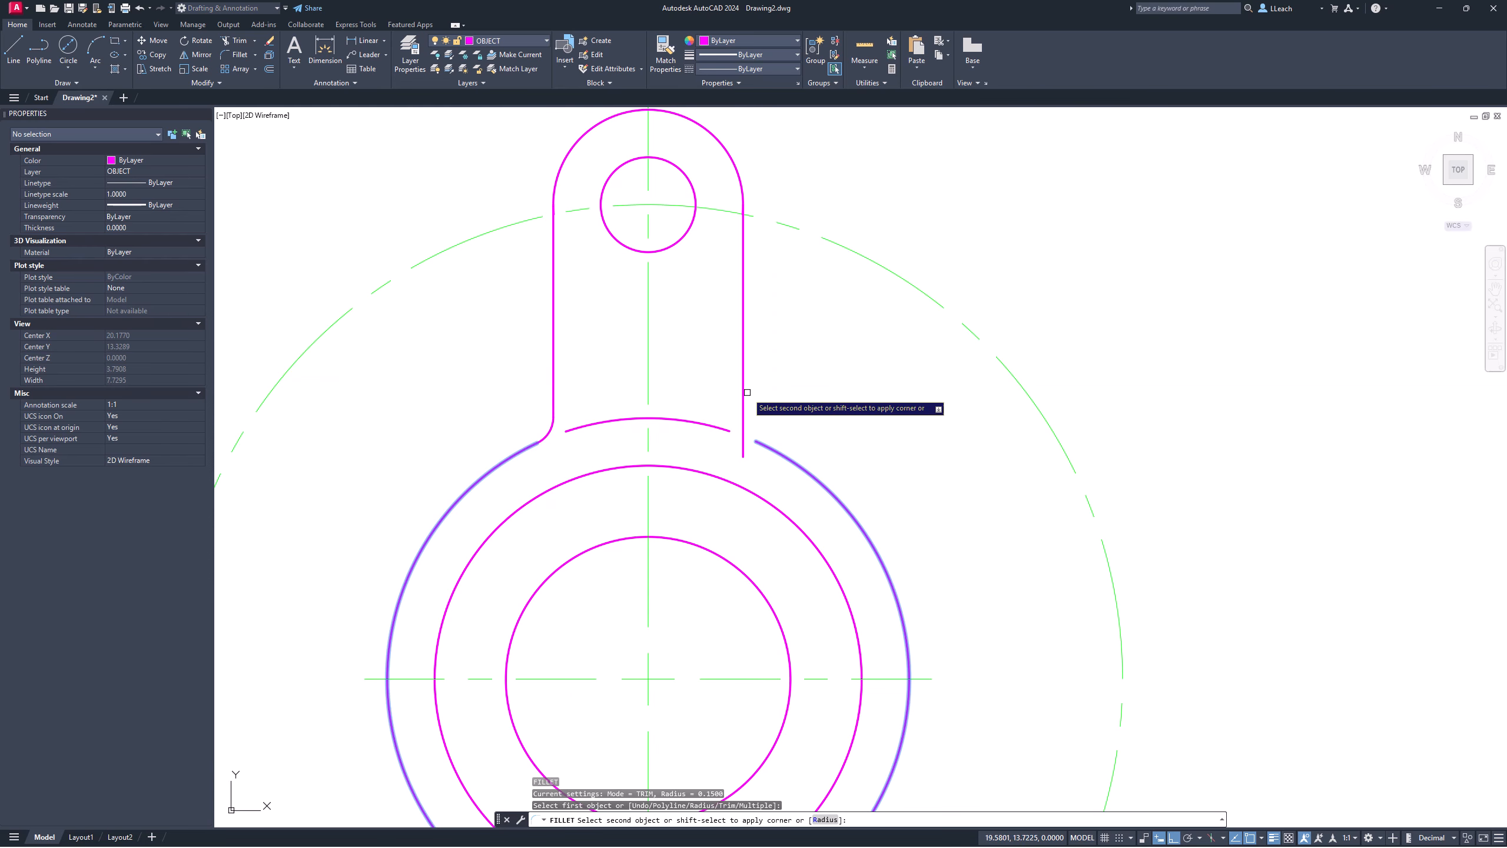
pyautogui.click(743, 395)
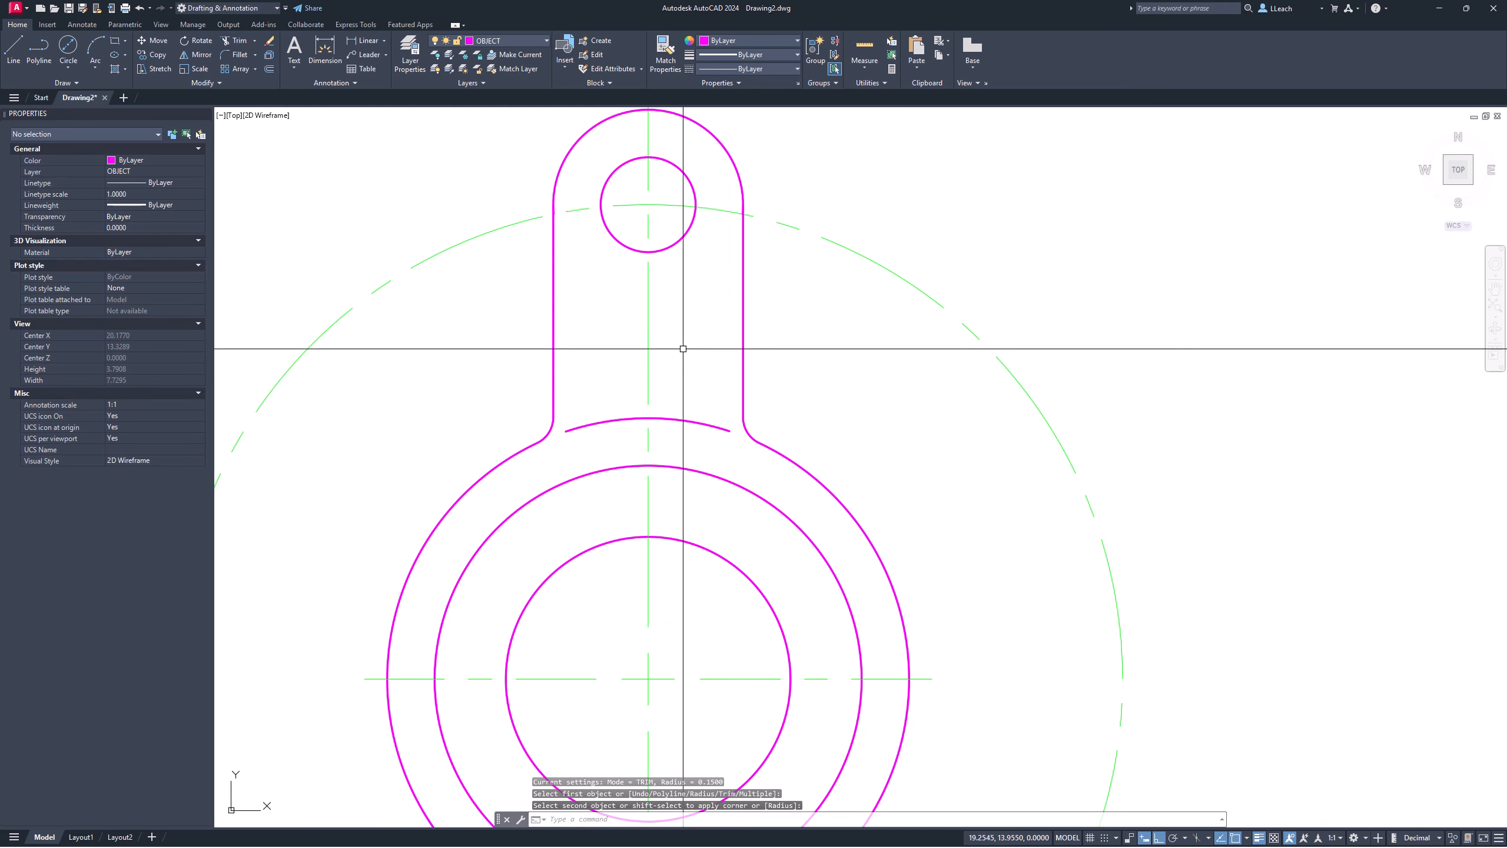
pyautogui.press('Escape')
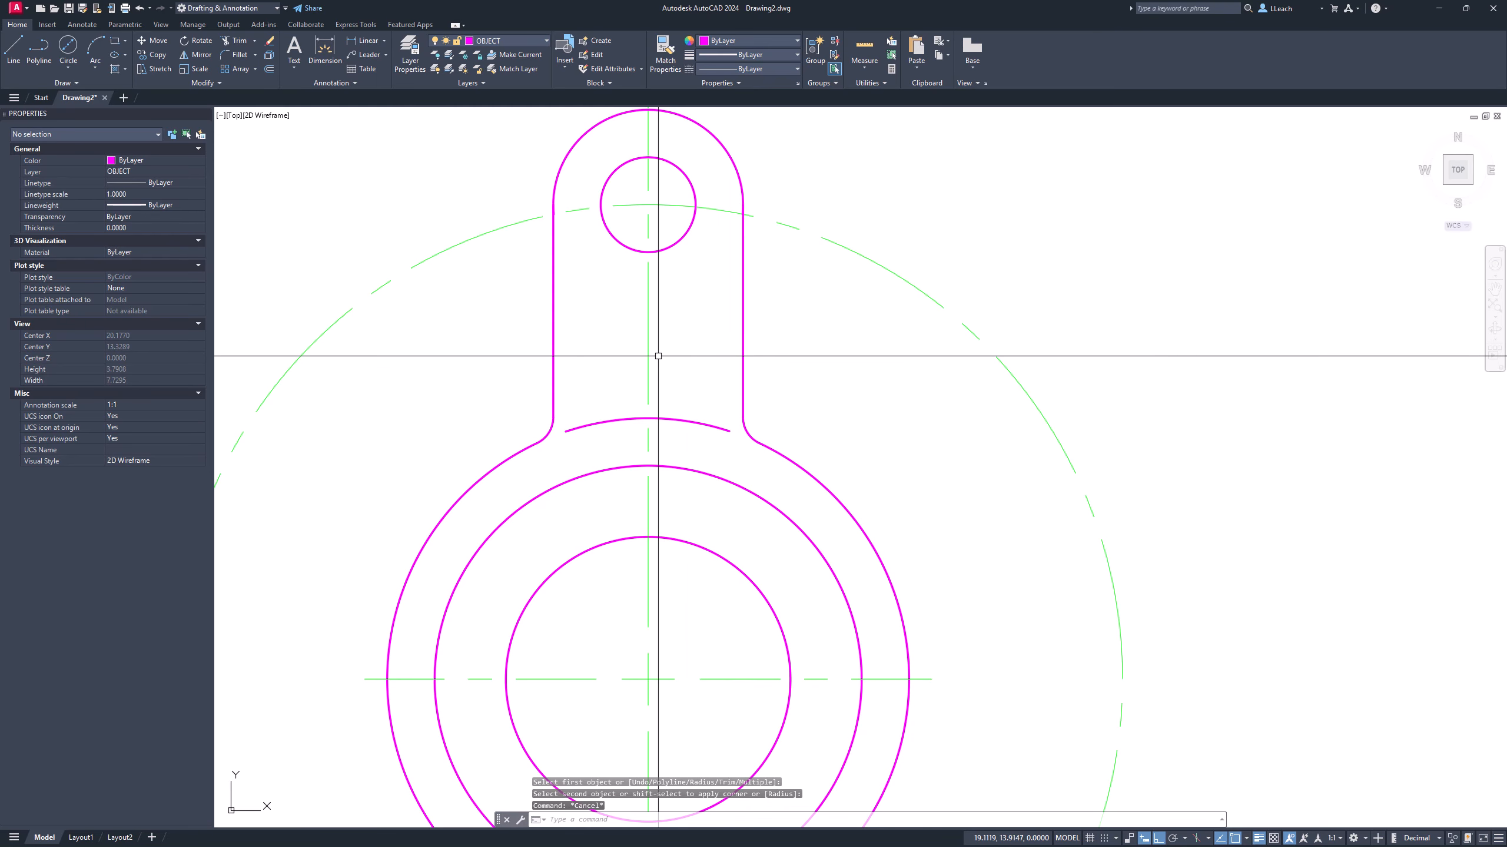
# Step: Extend the short hub arc to meet both lug side lines
pyautogui.write('EX')
pyautogui.press('Return')
pyautogui.click(580, 425)
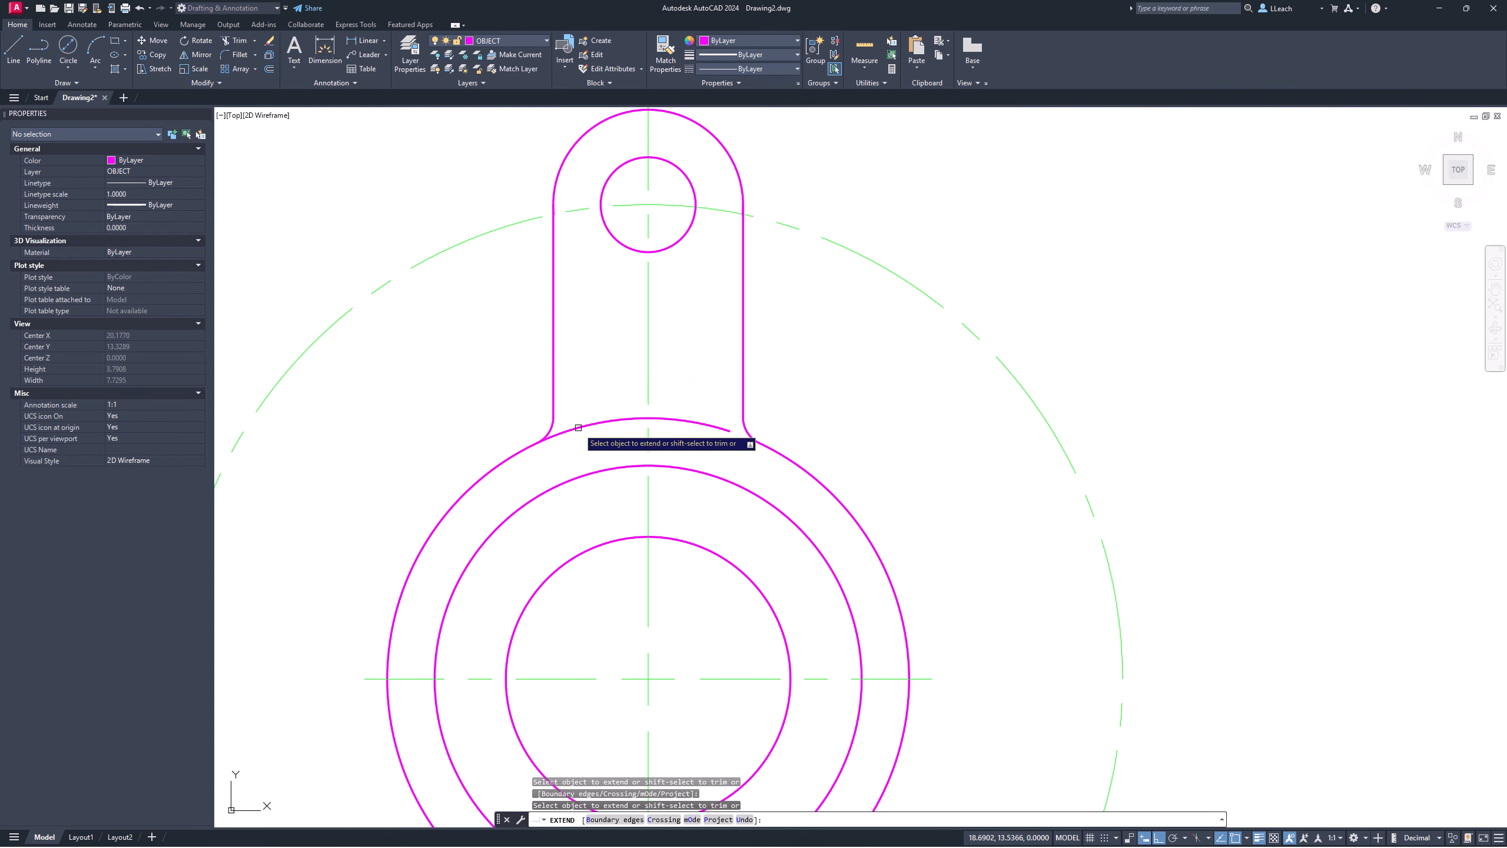
pyautogui.click(704, 426)
pyautogui.press('Escape')
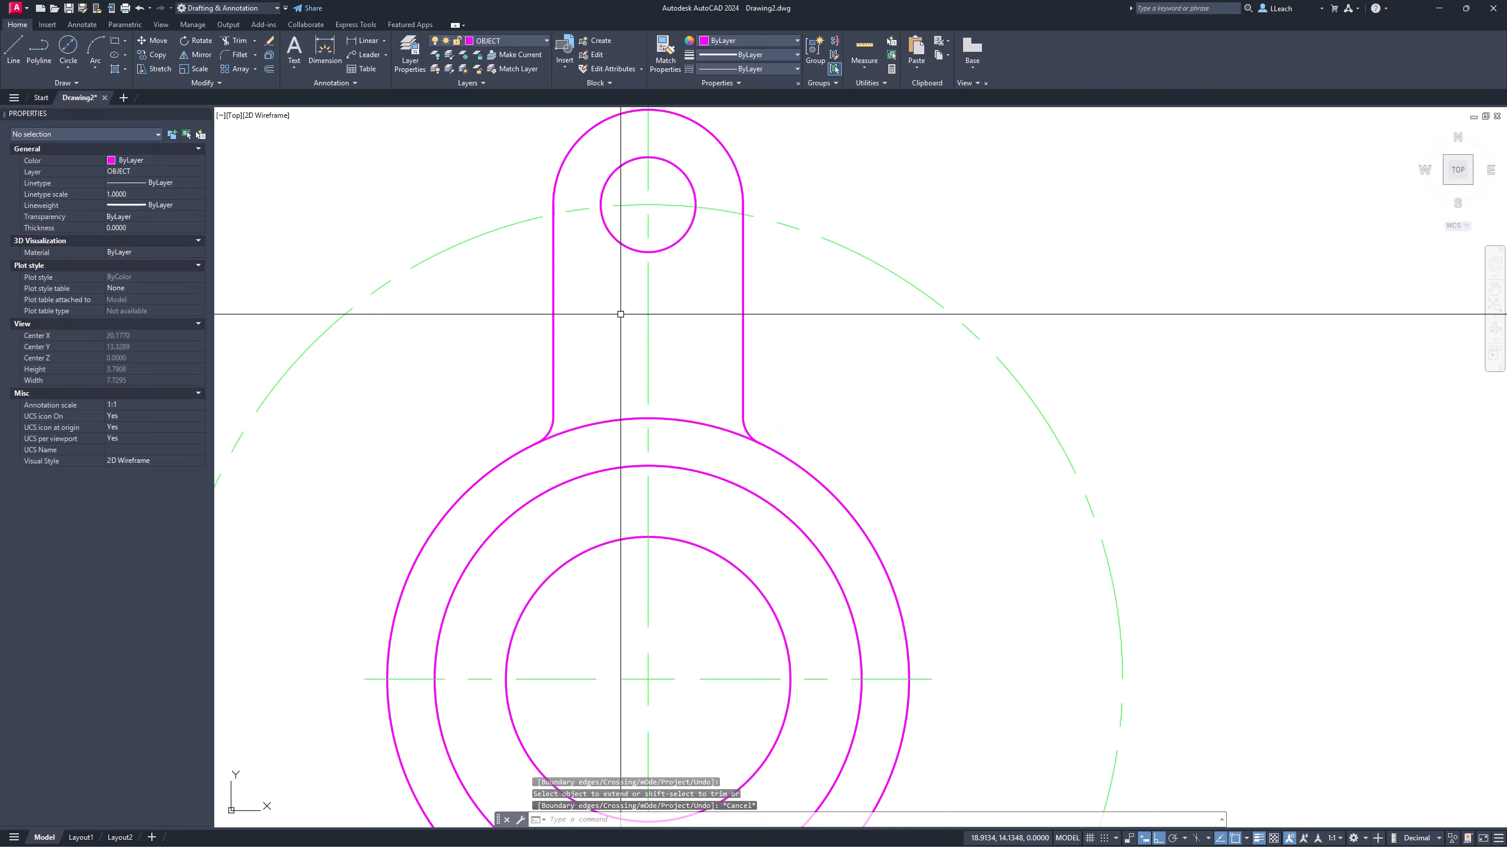
pyautogui.moveTo(623, 320)
pyautogui.mouseDown(button='middle')
pyautogui.moveTo(616, 229)
pyautogui.moveTo(606, 348)
pyautogui.mouseUp(button='middle')
pyautogui.scroll(-4, 680, 278)
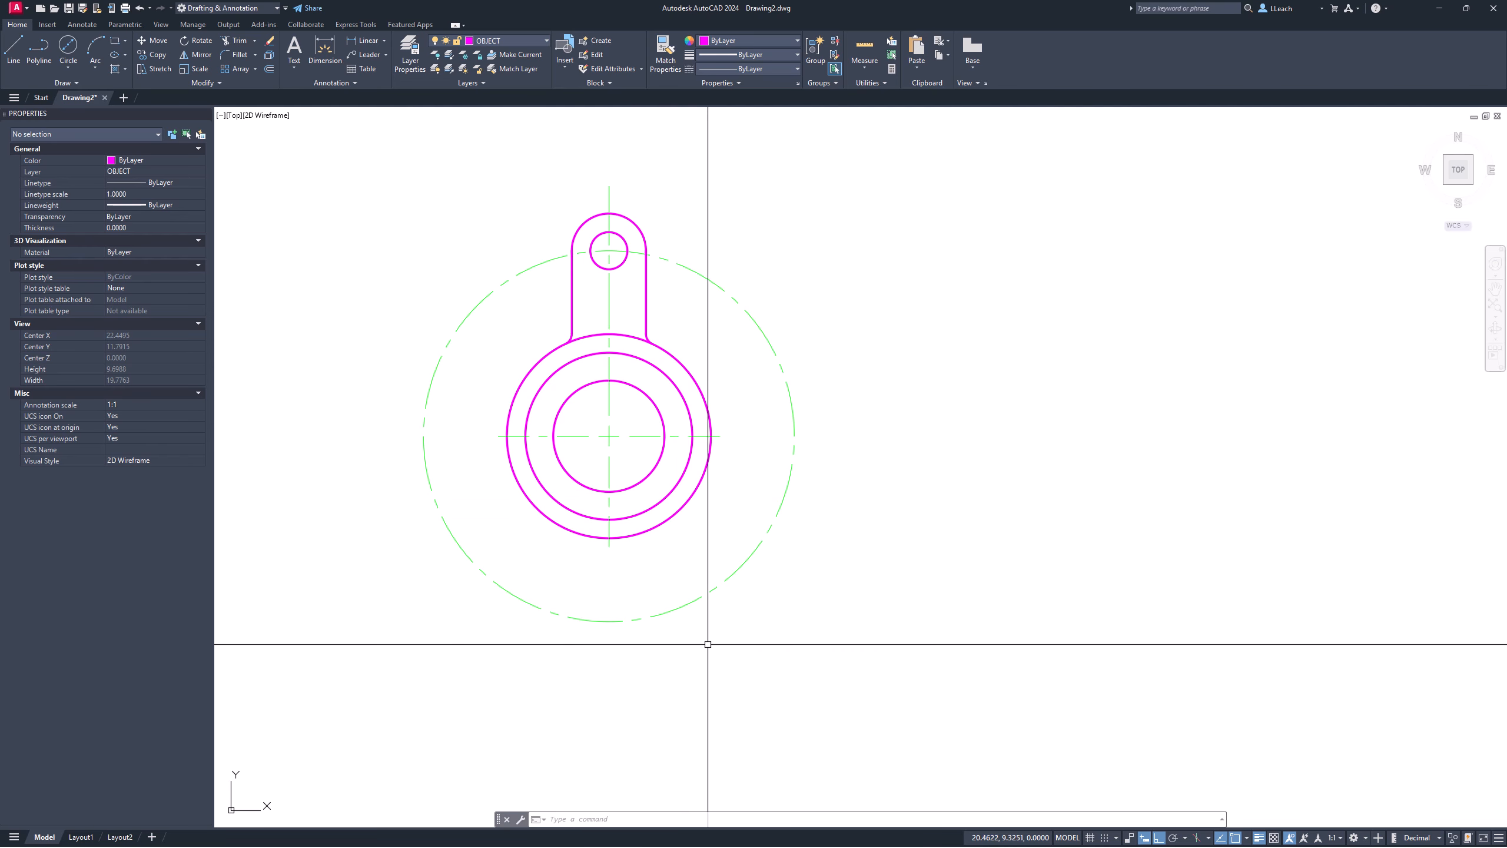
pyautogui.moveTo(634, 433)
pyautogui.mouseDown(button='middle')
pyautogui.moveTo(605, 461)
pyautogui.moveTo(575, 420)
pyautogui.mouseUp(button='middle')
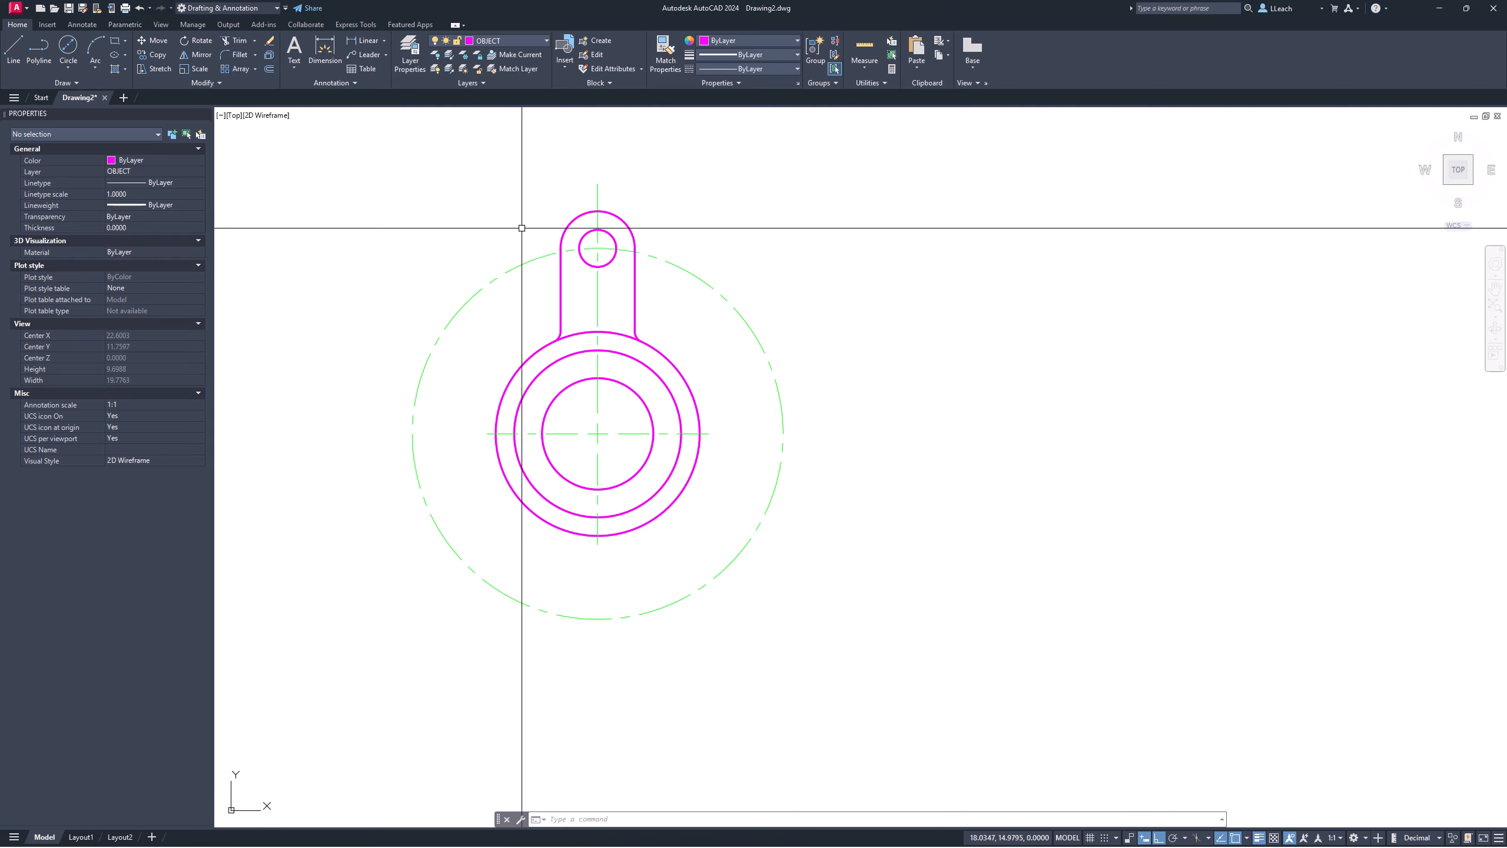
# Step: Select the lug's fillet arcs and right side line for rotation, then abandon the attempt
pyautogui.write('O')
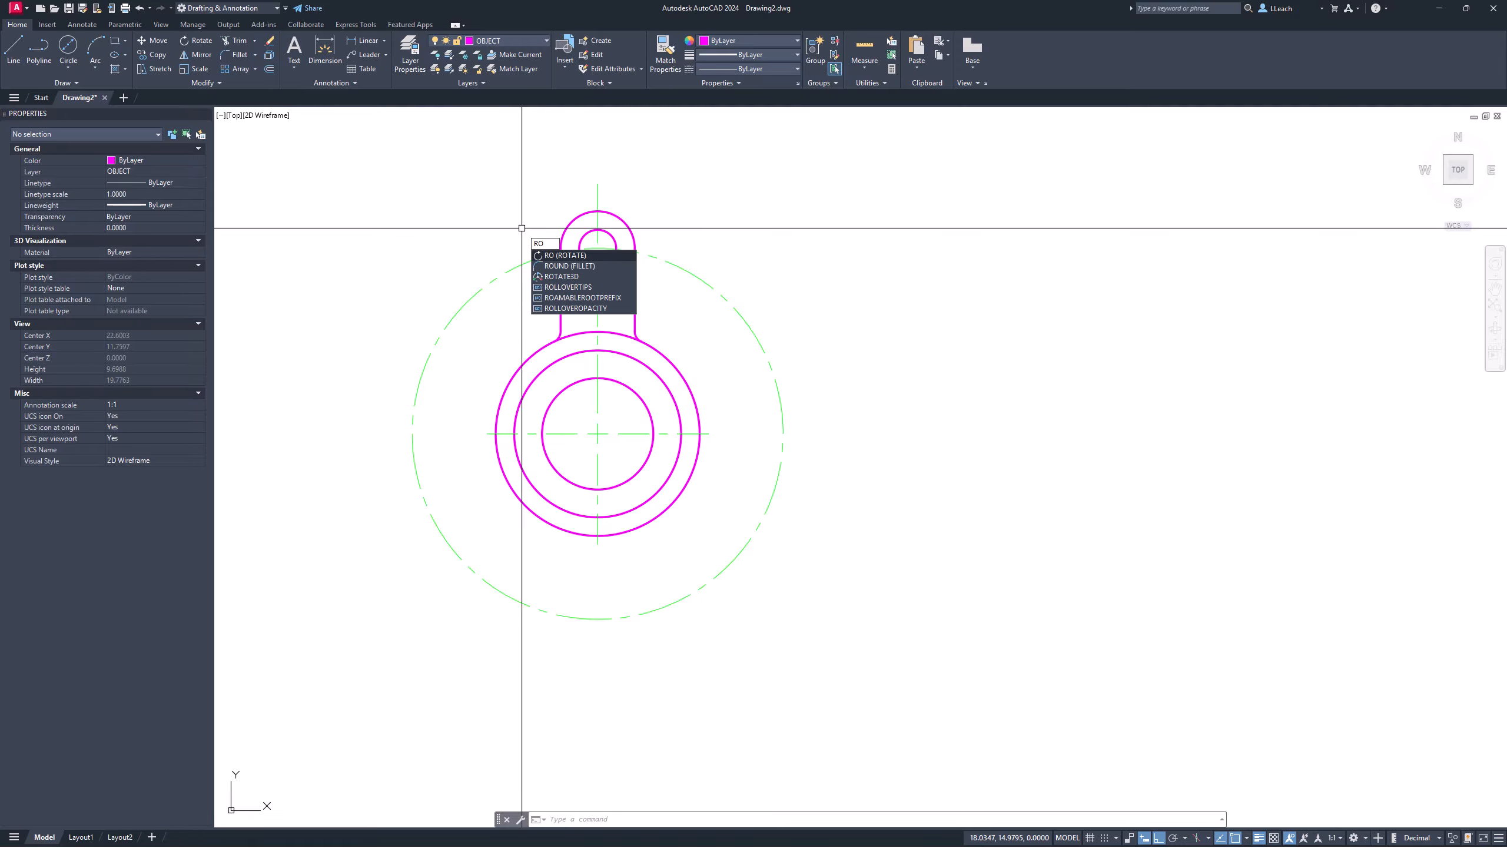
pyautogui.press('Return')
pyautogui.scroll(4, 595, 323)
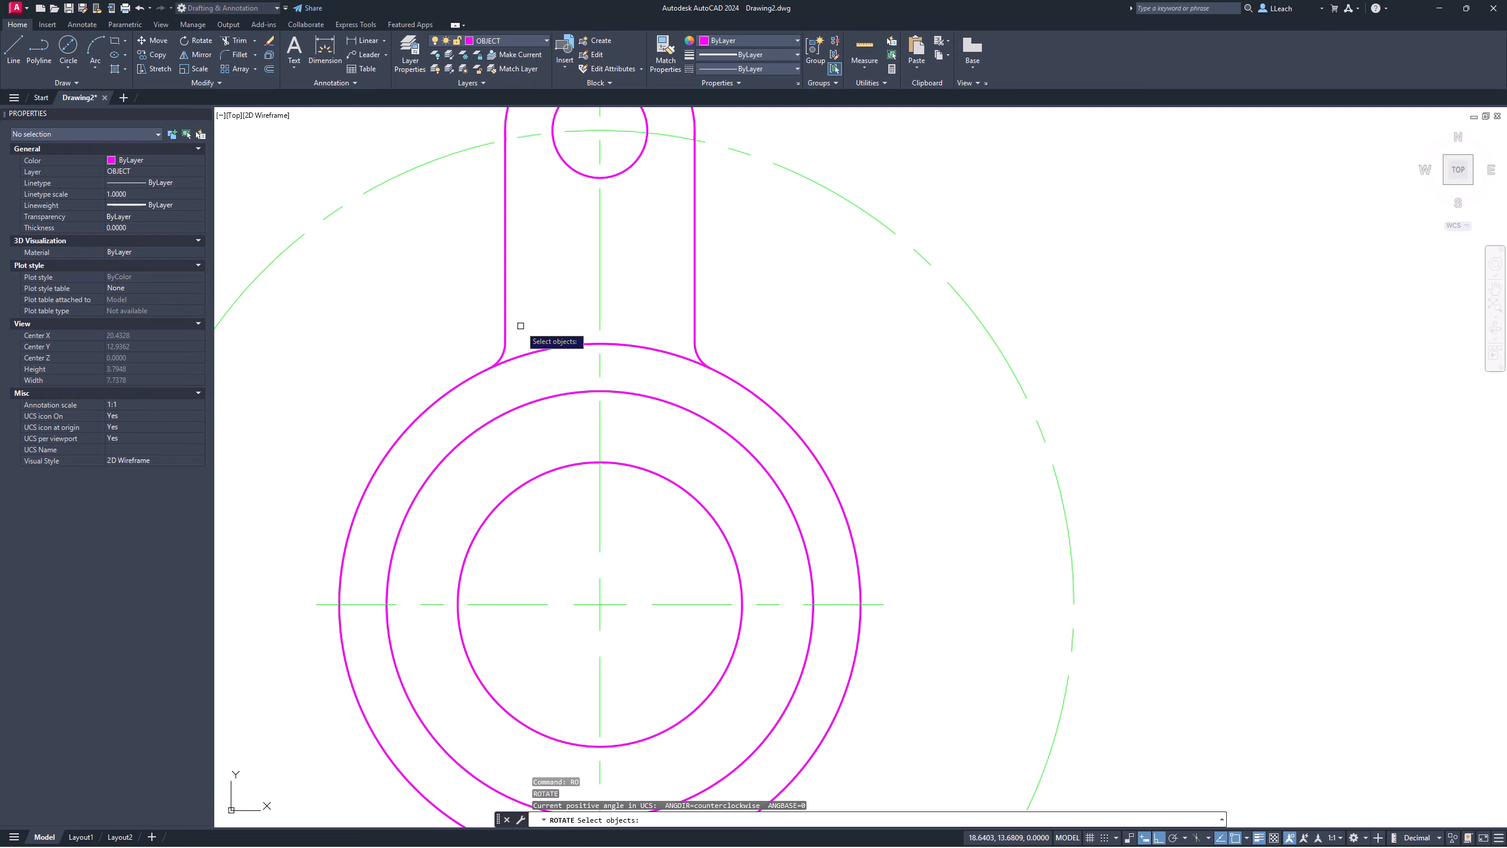
pyautogui.click(504, 350)
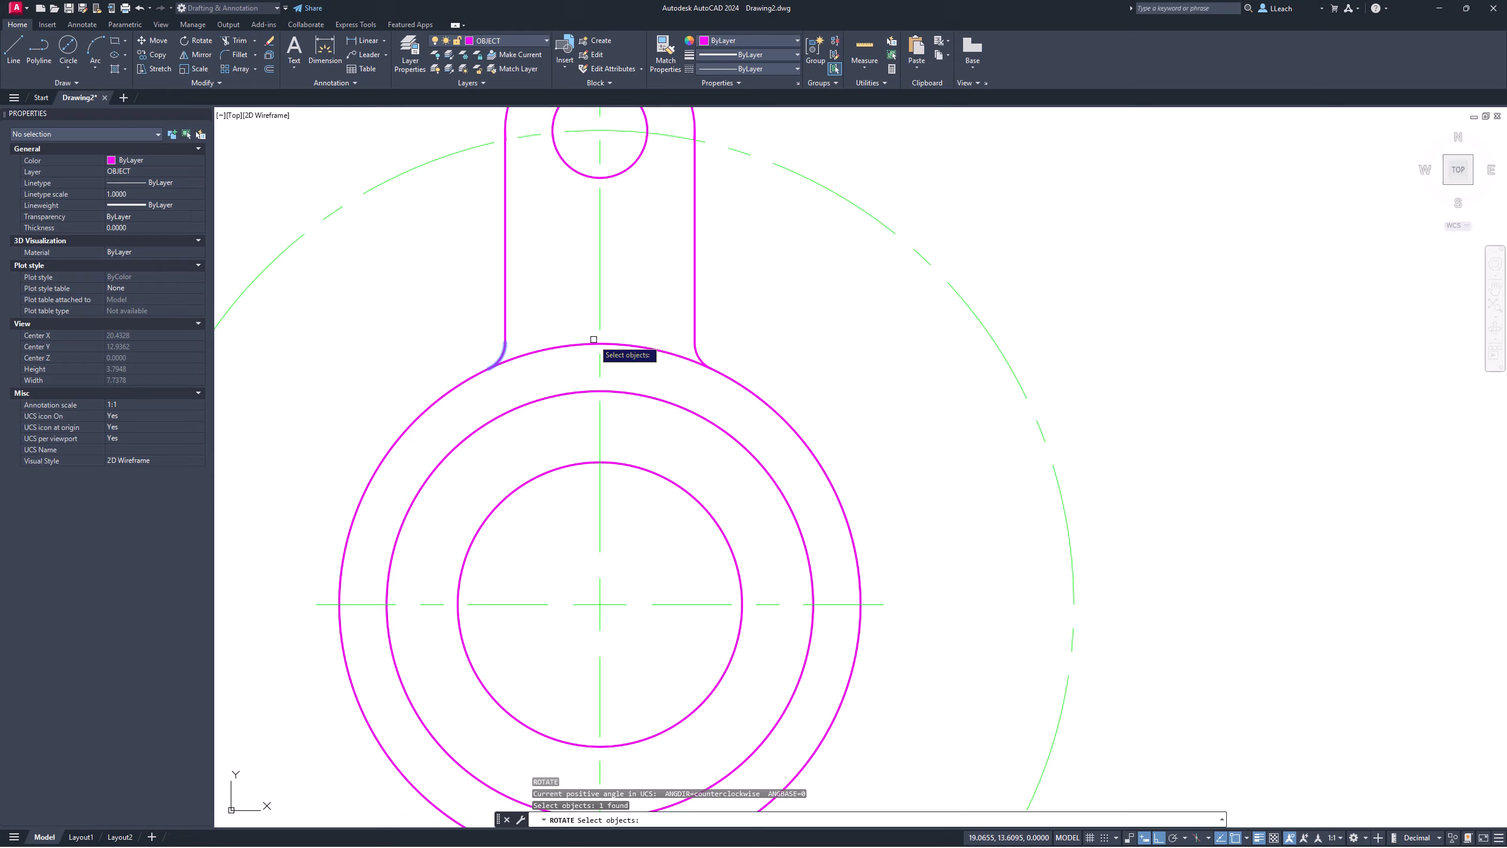
pyautogui.click(698, 350)
pyautogui.click(695, 312)
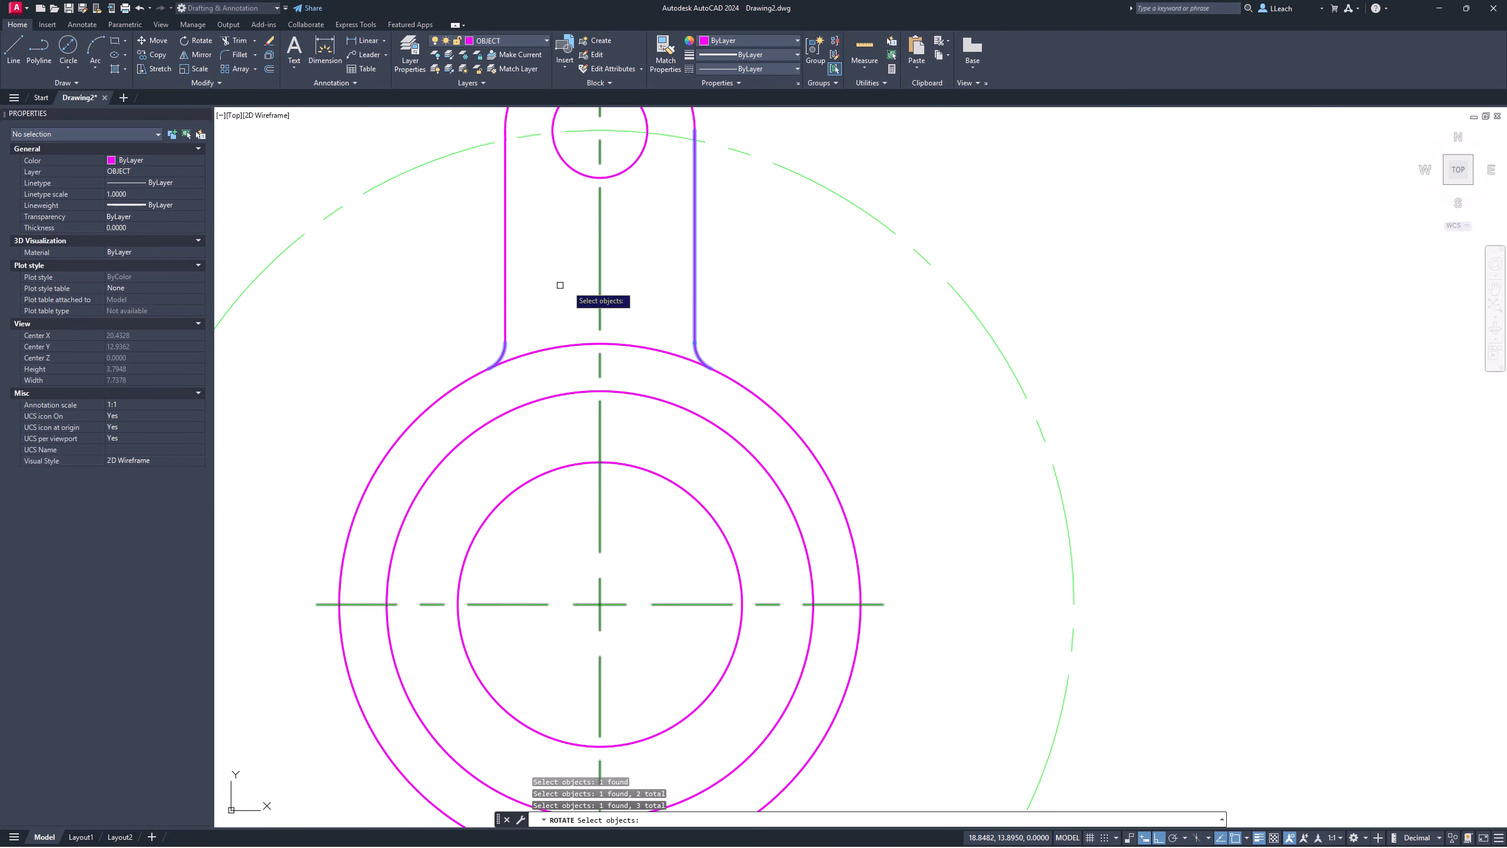
pyautogui.scroll(-2, 599, 269)
pyautogui.scroll(2, 629, 230)
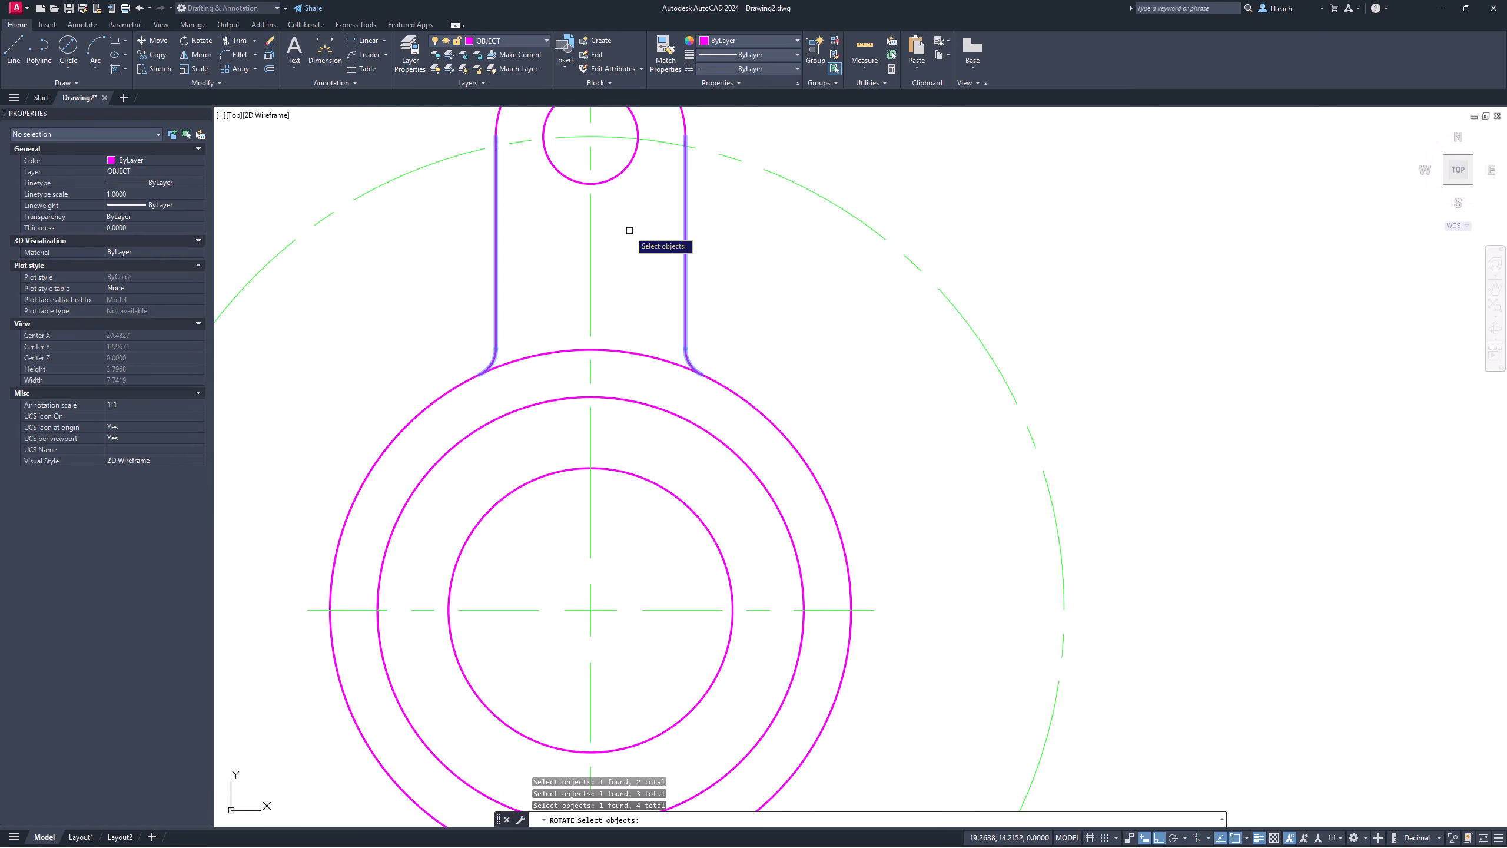
pyautogui.scroll(2, 639, 200)
pyautogui.scroll(3, 676, 181)
pyautogui.scroll(-6, 676, 181)
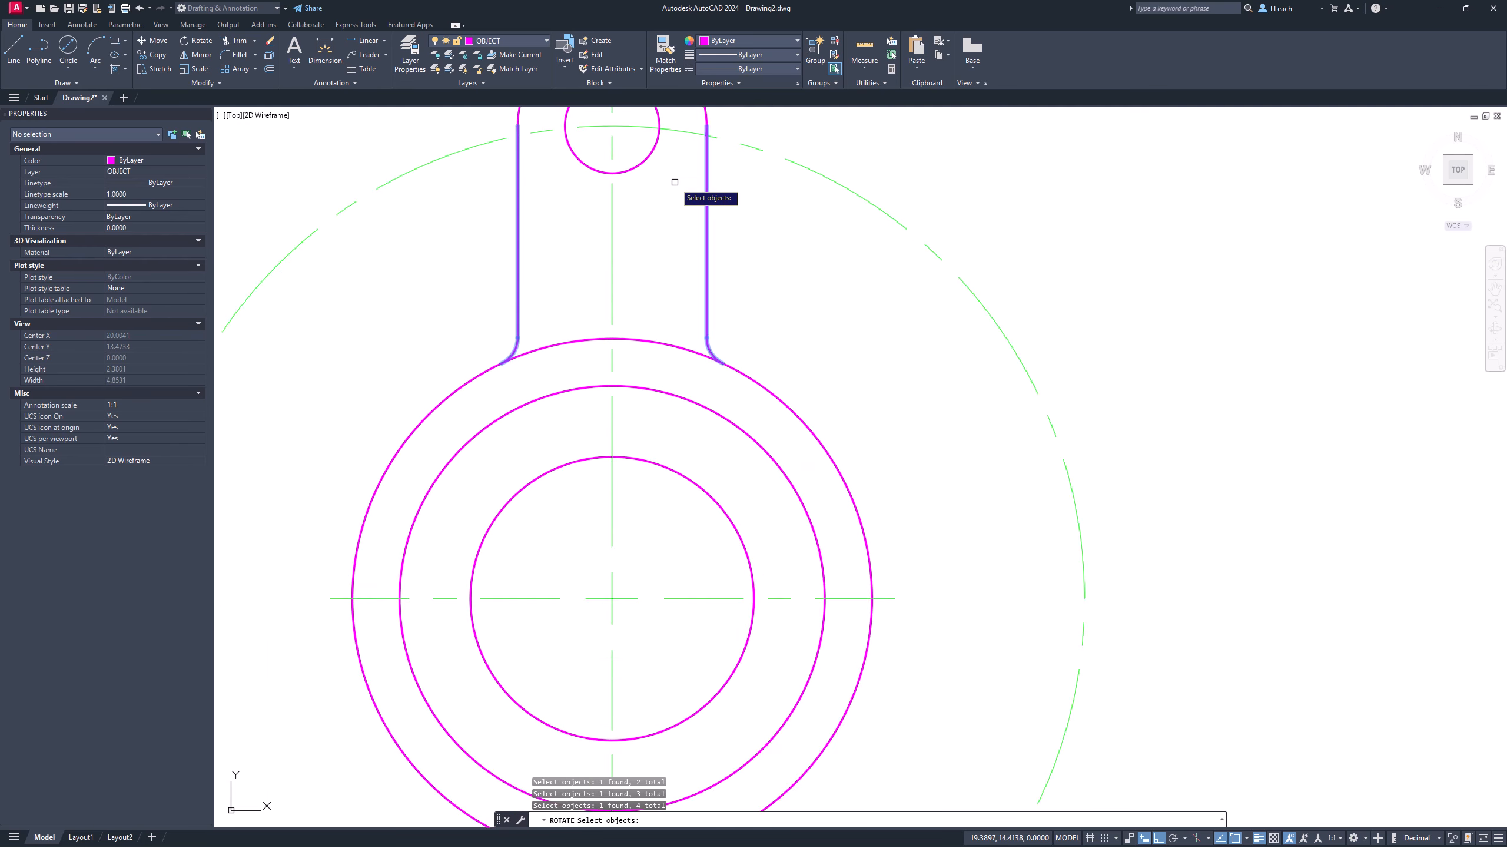
pyautogui.moveTo(676, 182)
pyautogui.mouseDown(button='middle')
pyautogui.moveTo(655, 293)
pyautogui.moveTo(629, 224)
pyautogui.mouseUp(button='middle')
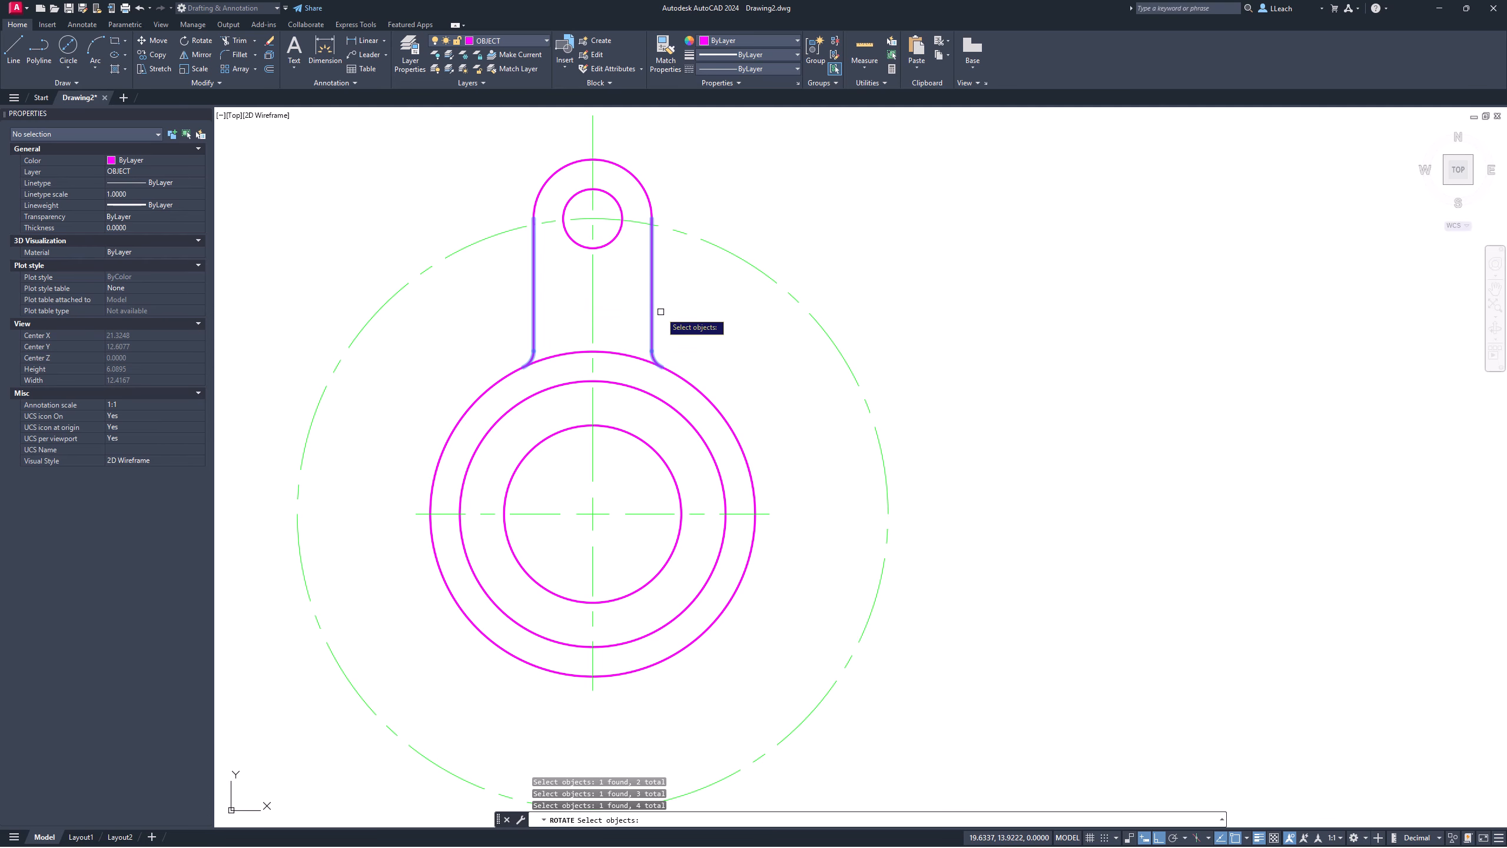
pyautogui.press('Return')
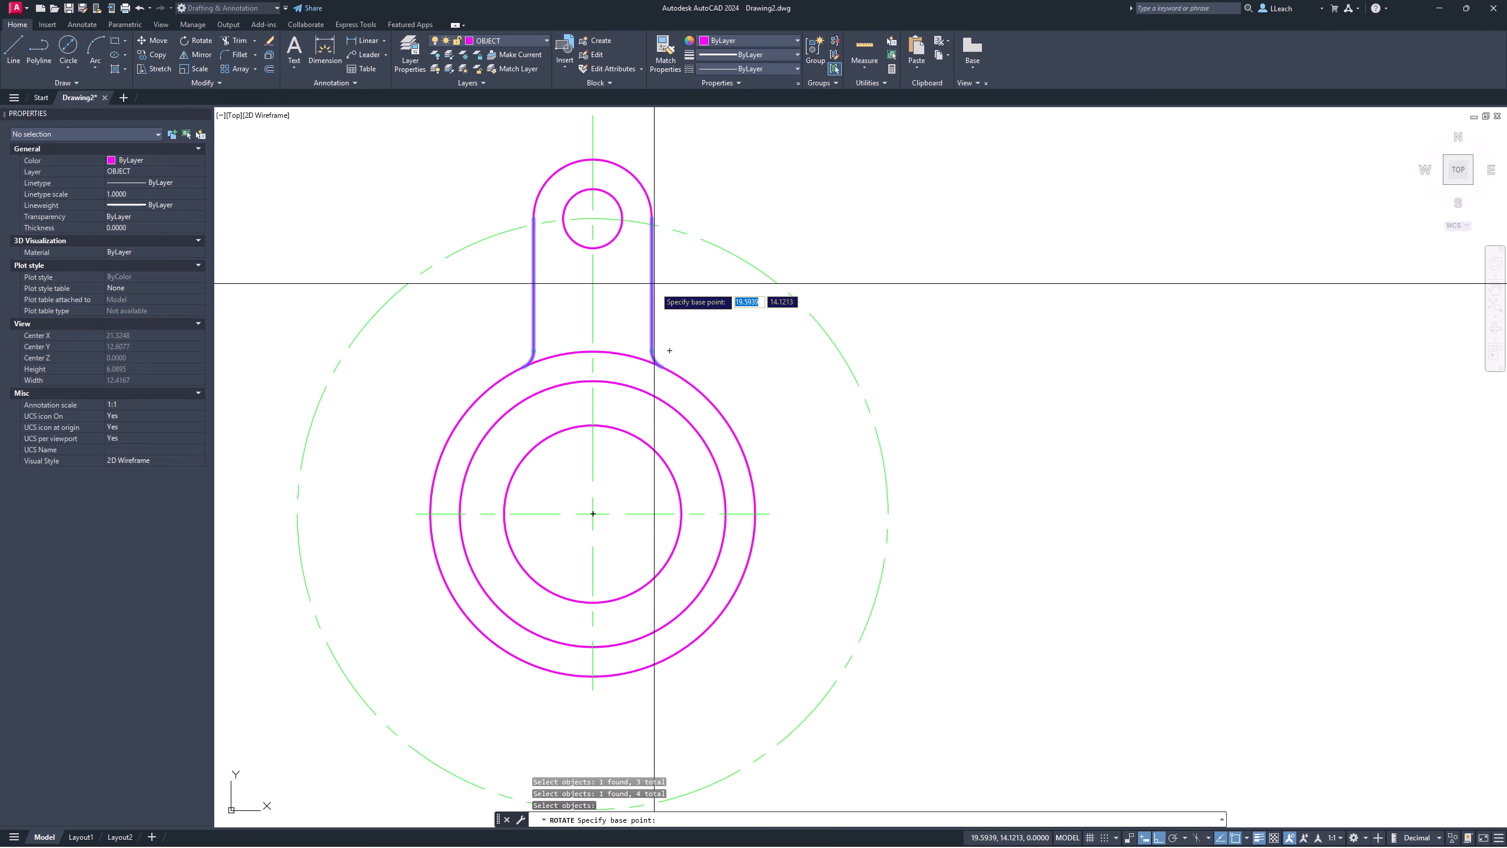
pyautogui.press('Escape')
pyautogui.press('Escape')
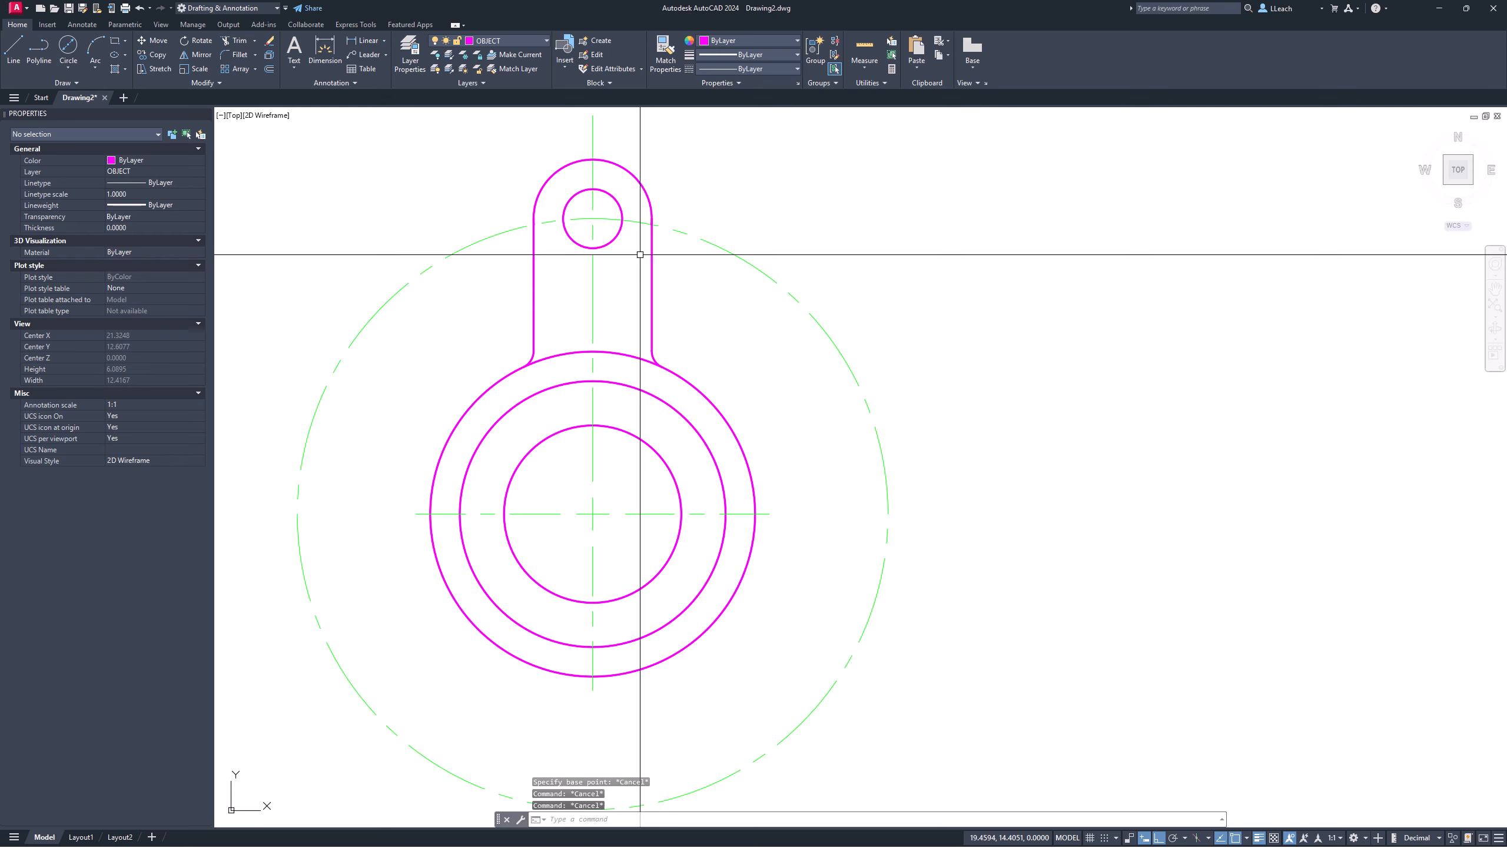
# Step: Rotate a copy of the lug's side line and fillet by −120° about the hub centre
pyautogui.write('RO')
pyautogui.press('Return')
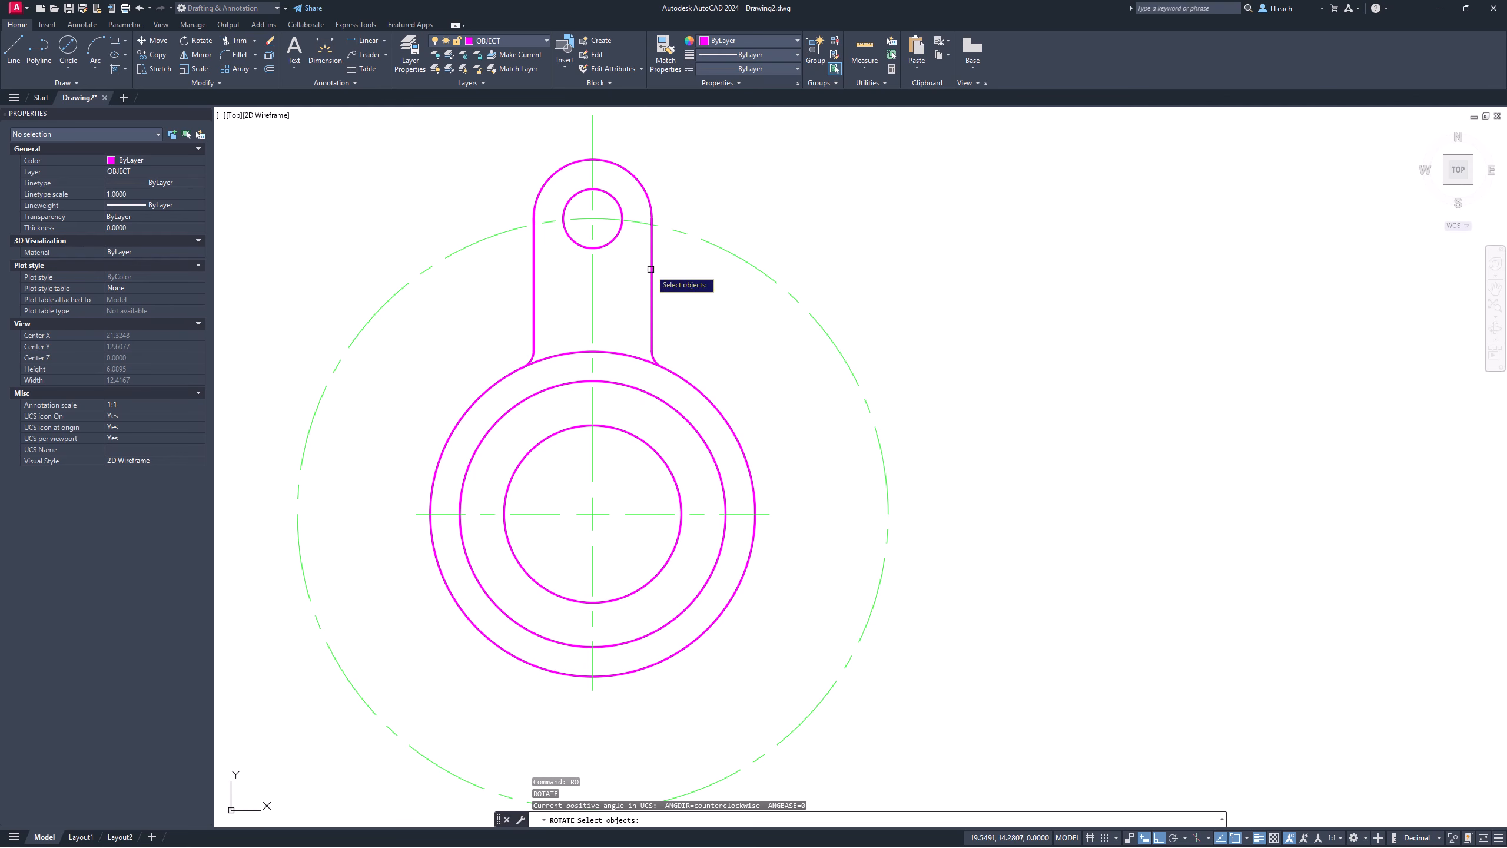
pyautogui.click(652, 351)
pyautogui.click(654, 329)
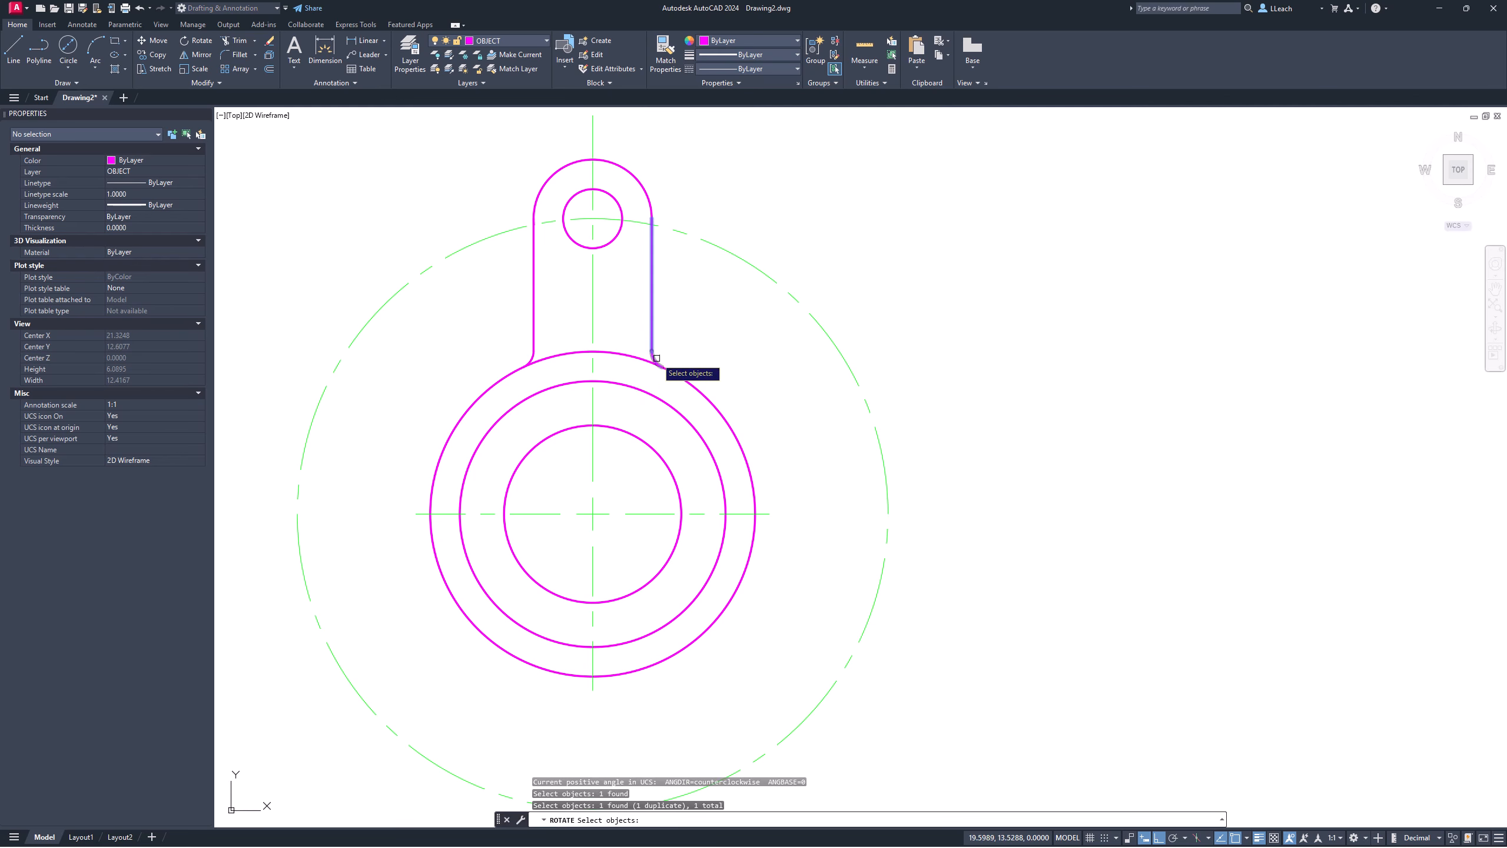
pyautogui.click(647, 354)
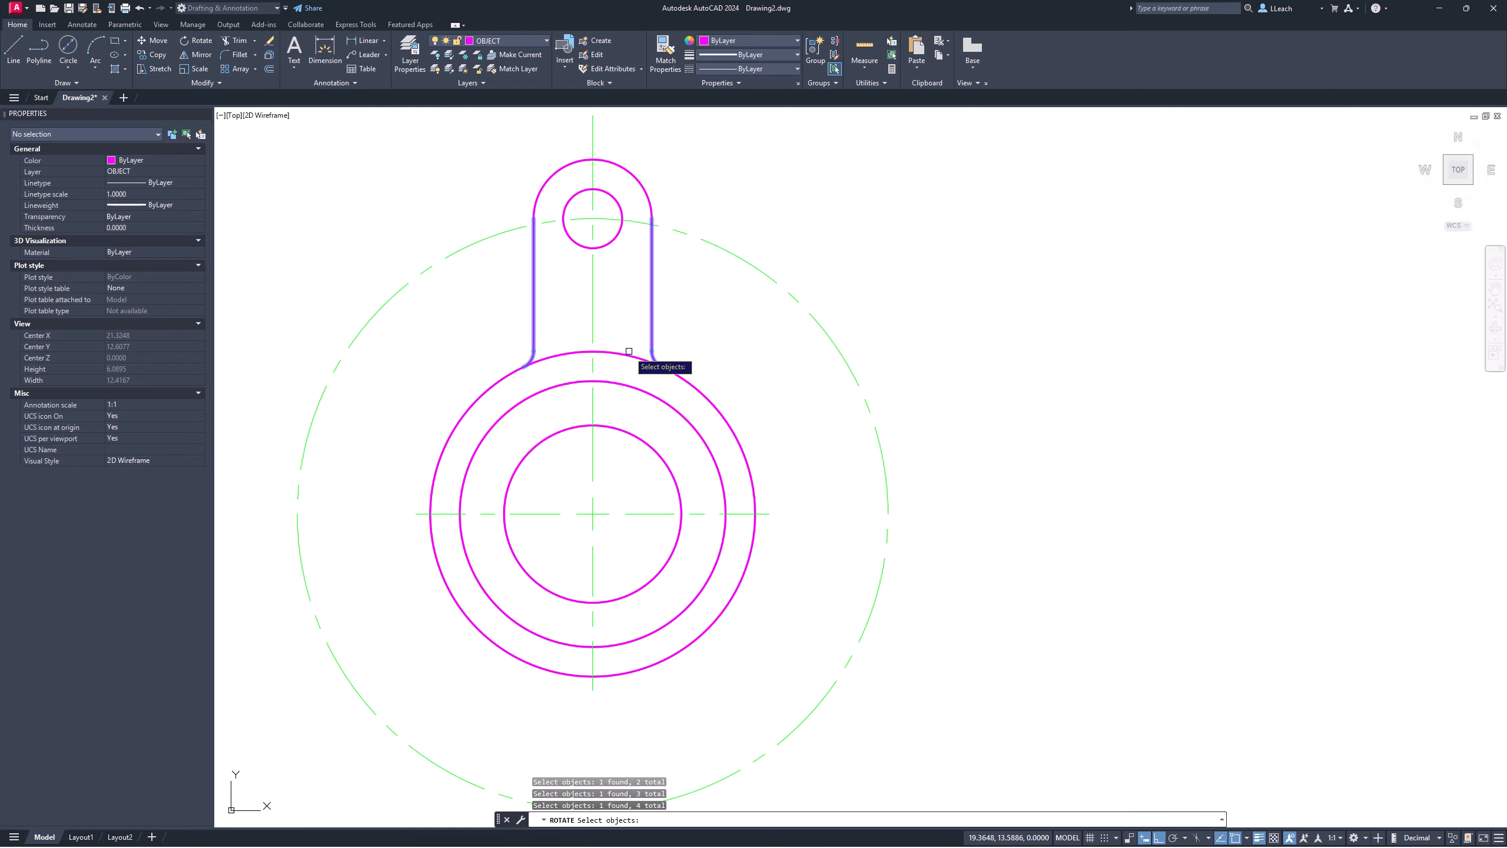
pyautogui.press('Return')
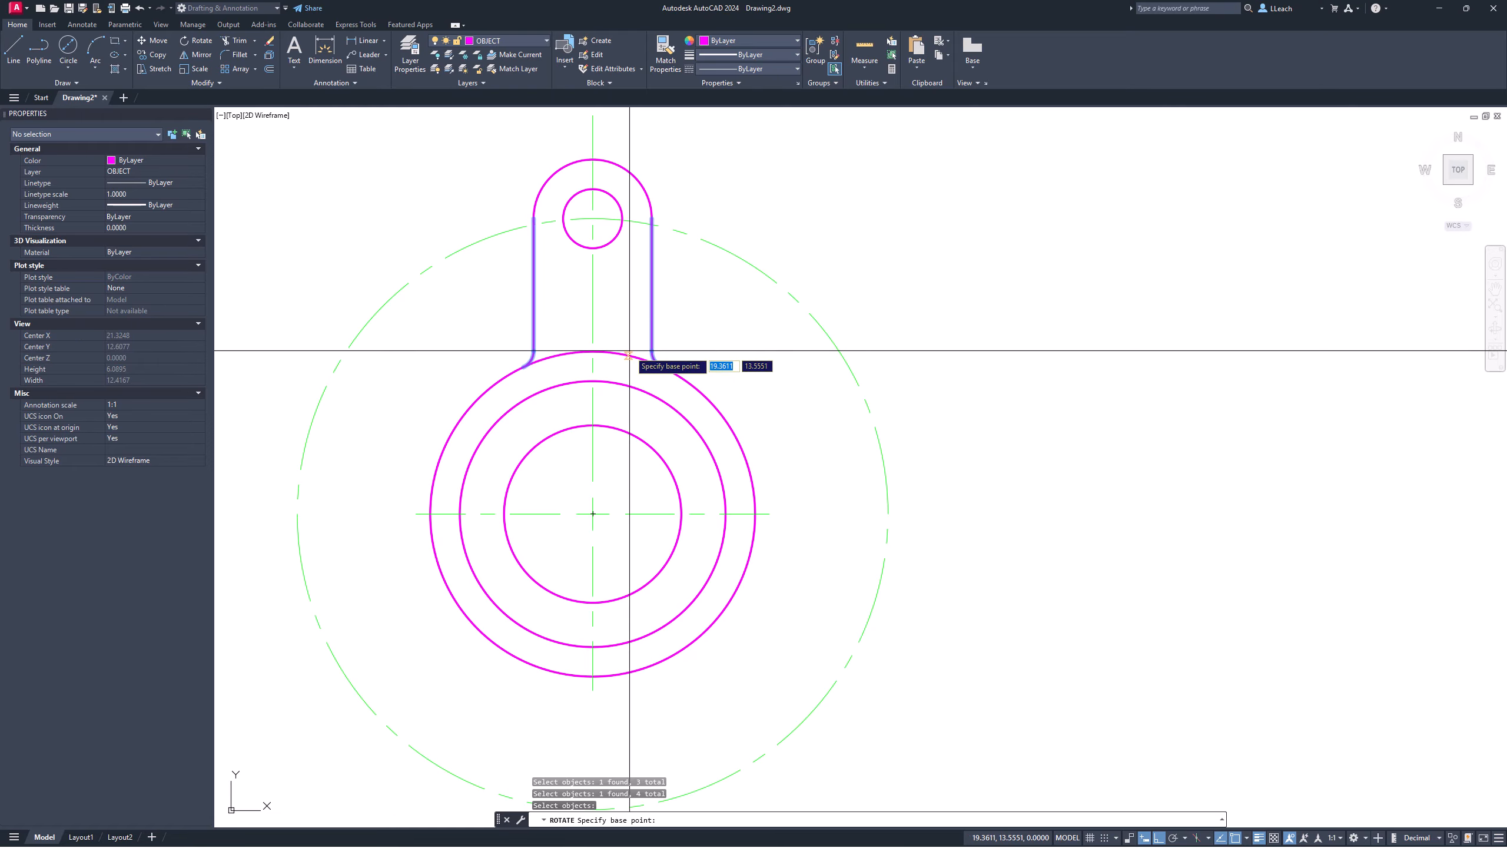
pyautogui.click(594, 511)
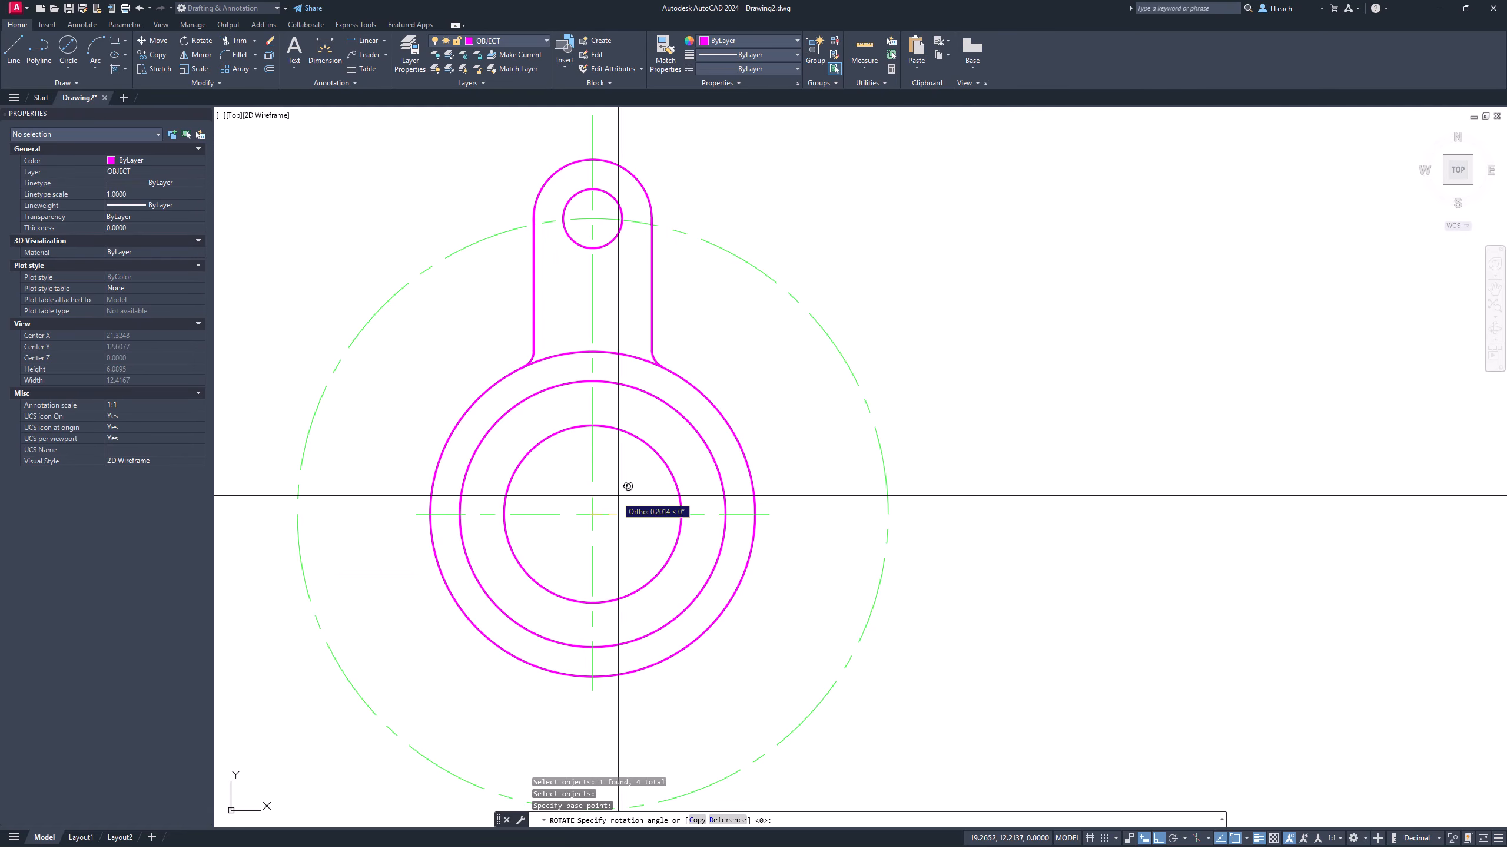
pyautogui.click(698, 820)
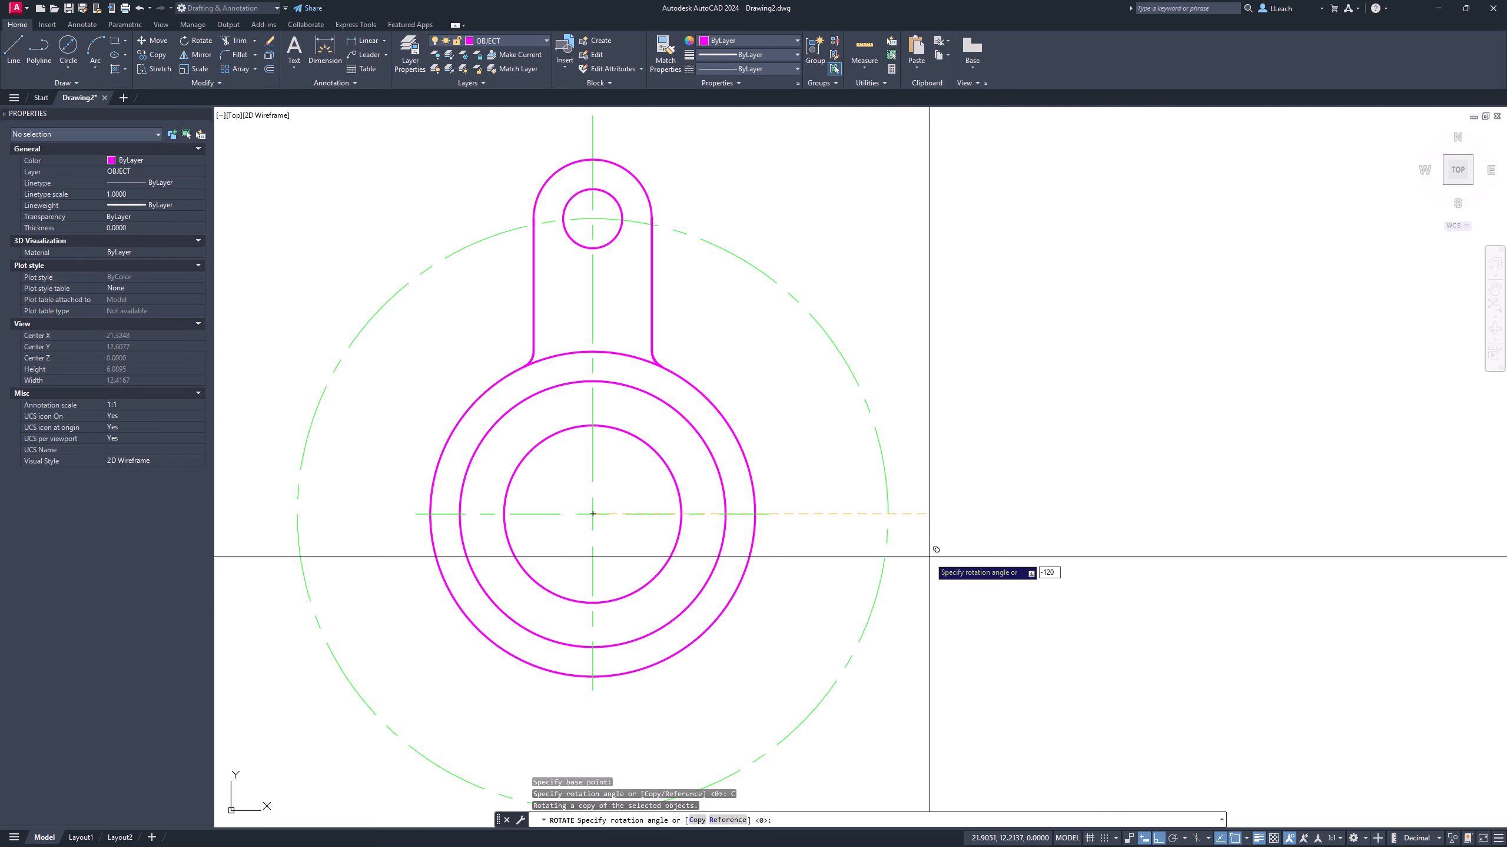
pyautogui.write('-120')
pyautogui.press('Return')
pyautogui.moveTo(698, 543); pyautogui.dragTo(673, 451, button='middle')
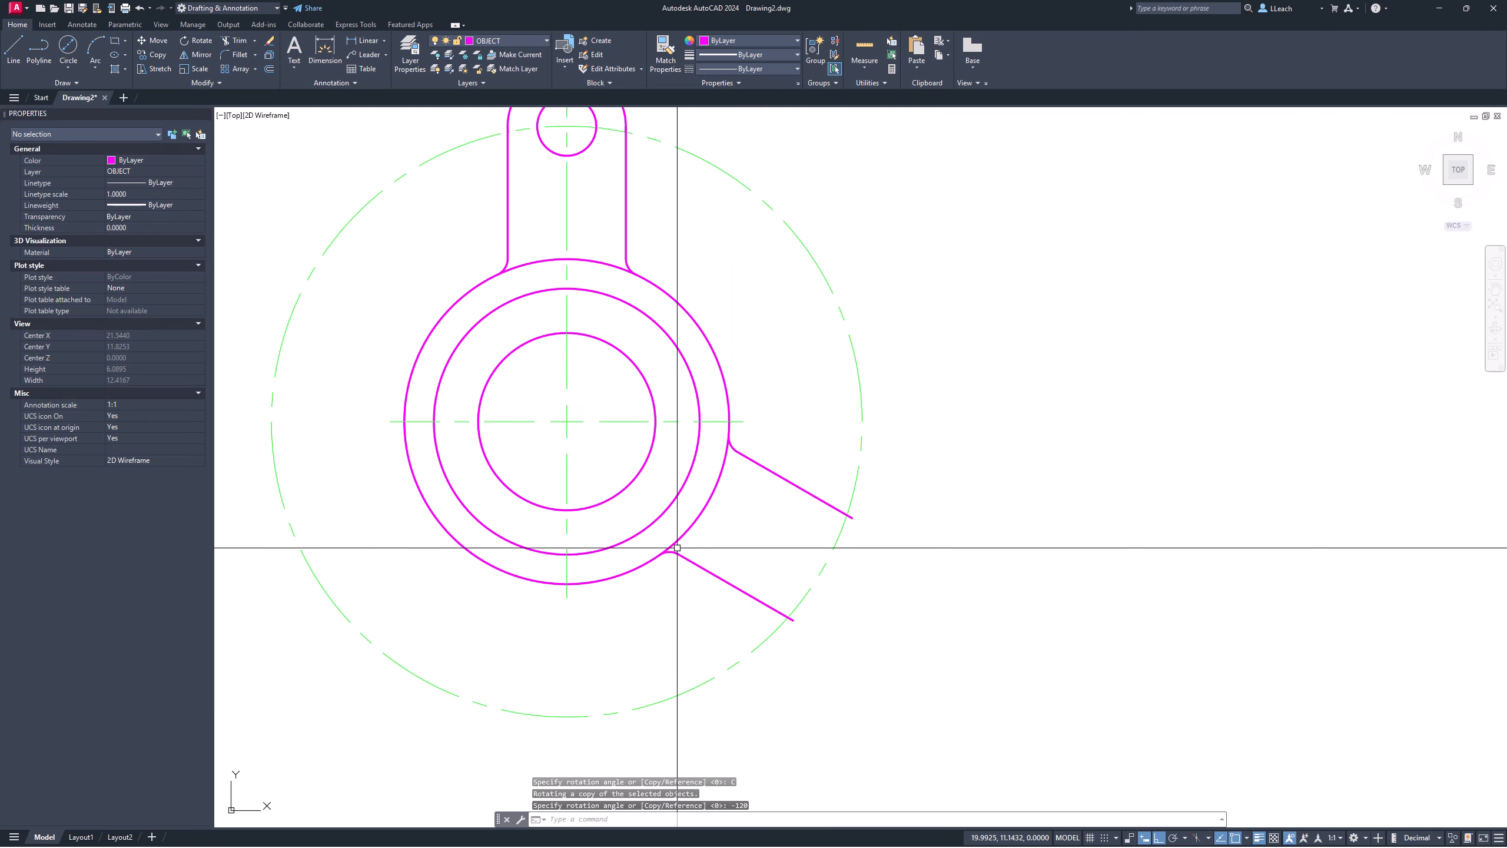
pyautogui.moveTo(759, 523)
pyautogui.mouseDown(button='middle')
pyautogui.moveTo(699, 478)
pyautogui.moveTo(706, 461)
pyautogui.moveTo(700, 475)
pyautogui.mouseUp(button='middle')
# Step: Offset the lower-right arm's upper edge 0.5 inward and select the new middle line
pyautogui.press('Escape')
pyautogui.scroll(2, 771, 480)
pyautogui.scroll(-2, 774, 482)
pyautogui.scroll(-2, 700, 461)
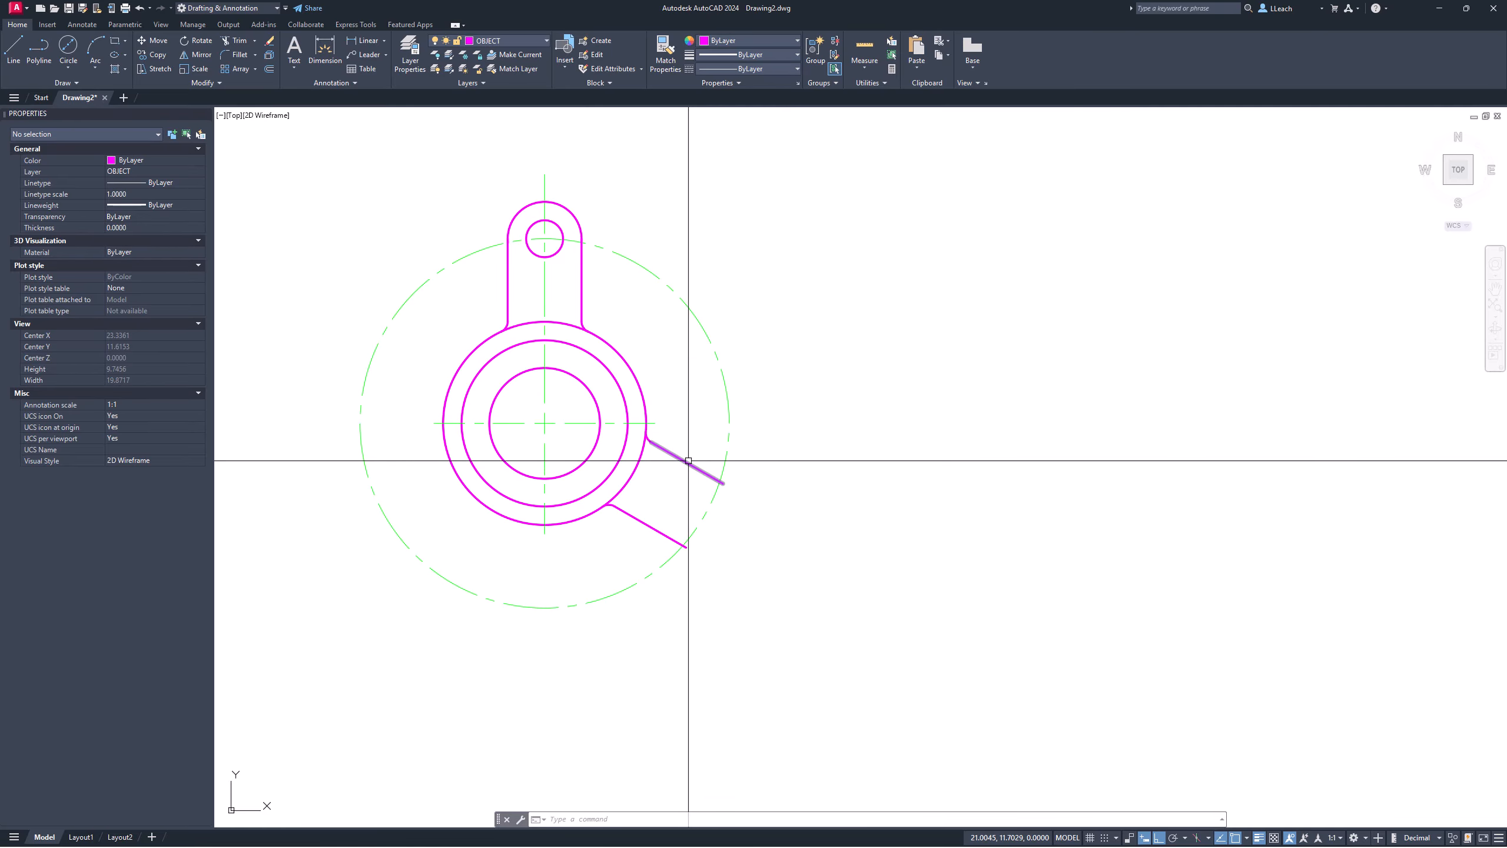
pyautogui.moveTo(688, 460); pyautogui.dragTo(684, 467, button='middle')
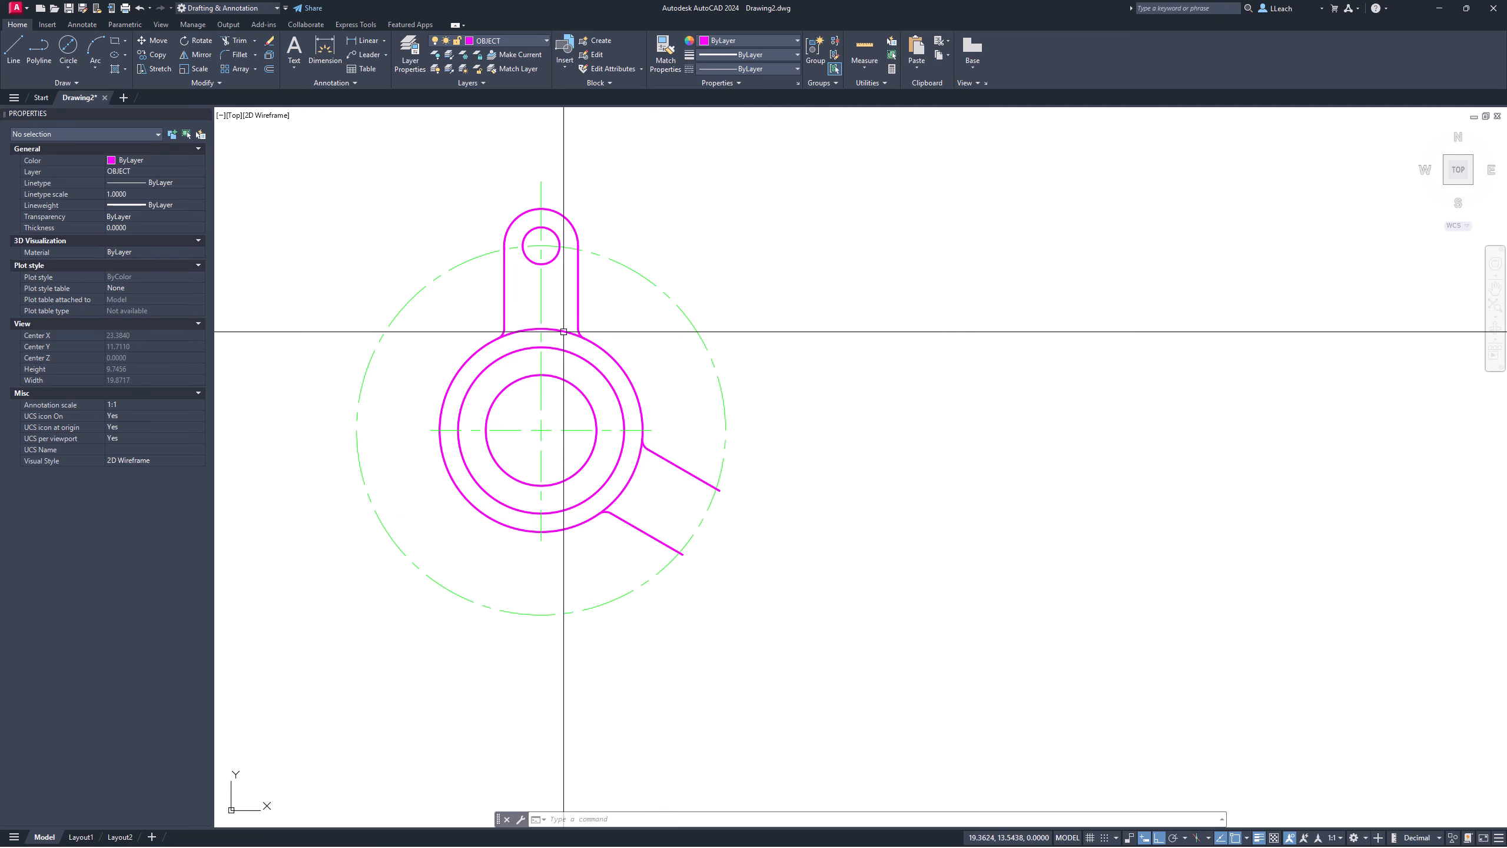
pyautogui.moveTo(594, 331); pyautogui.dragTo(594, 333, button='middle')
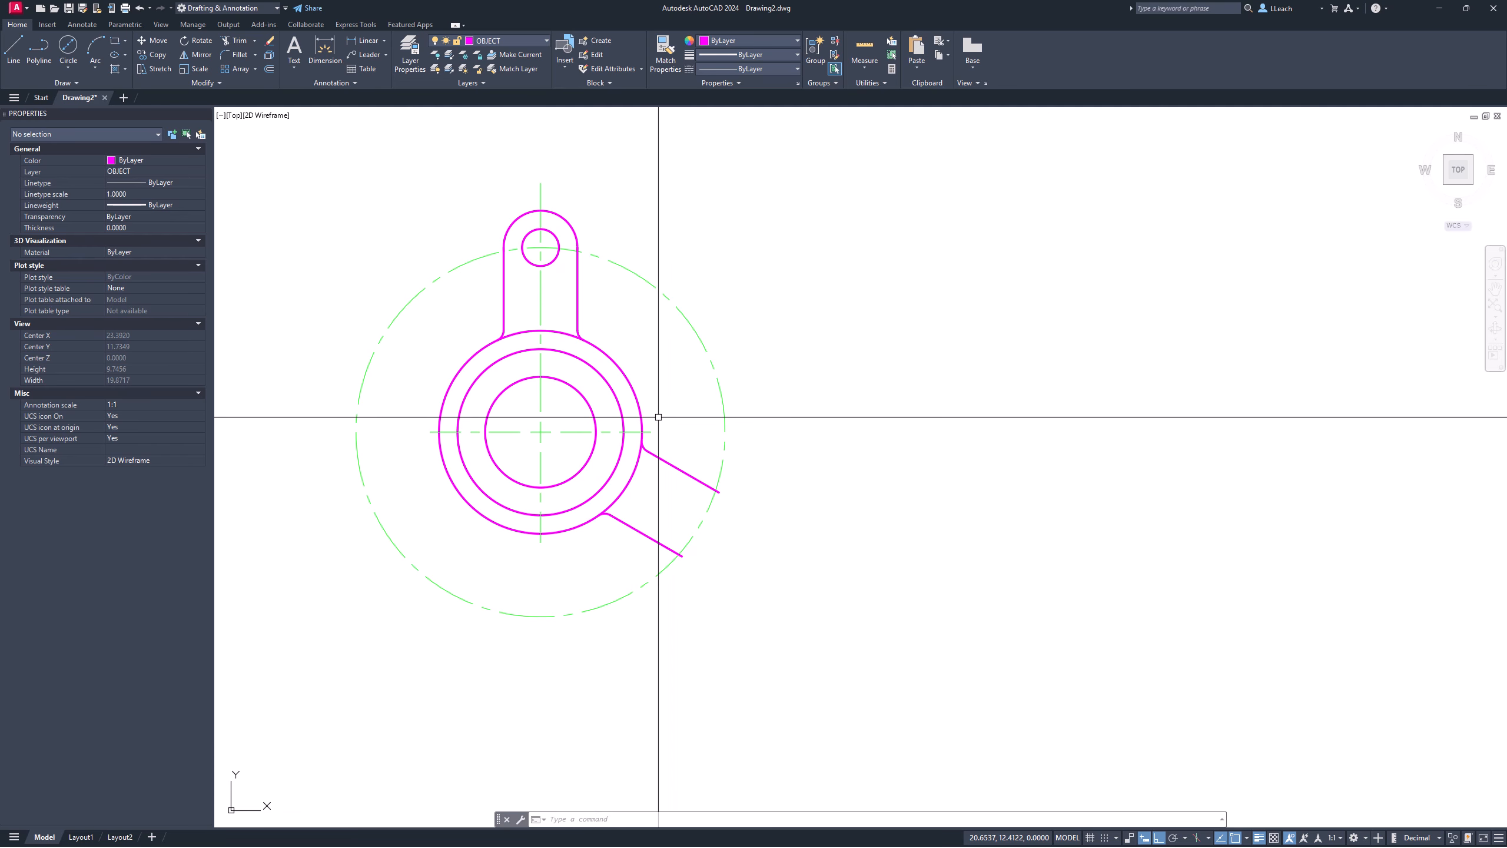
pyautogui.press('Return')
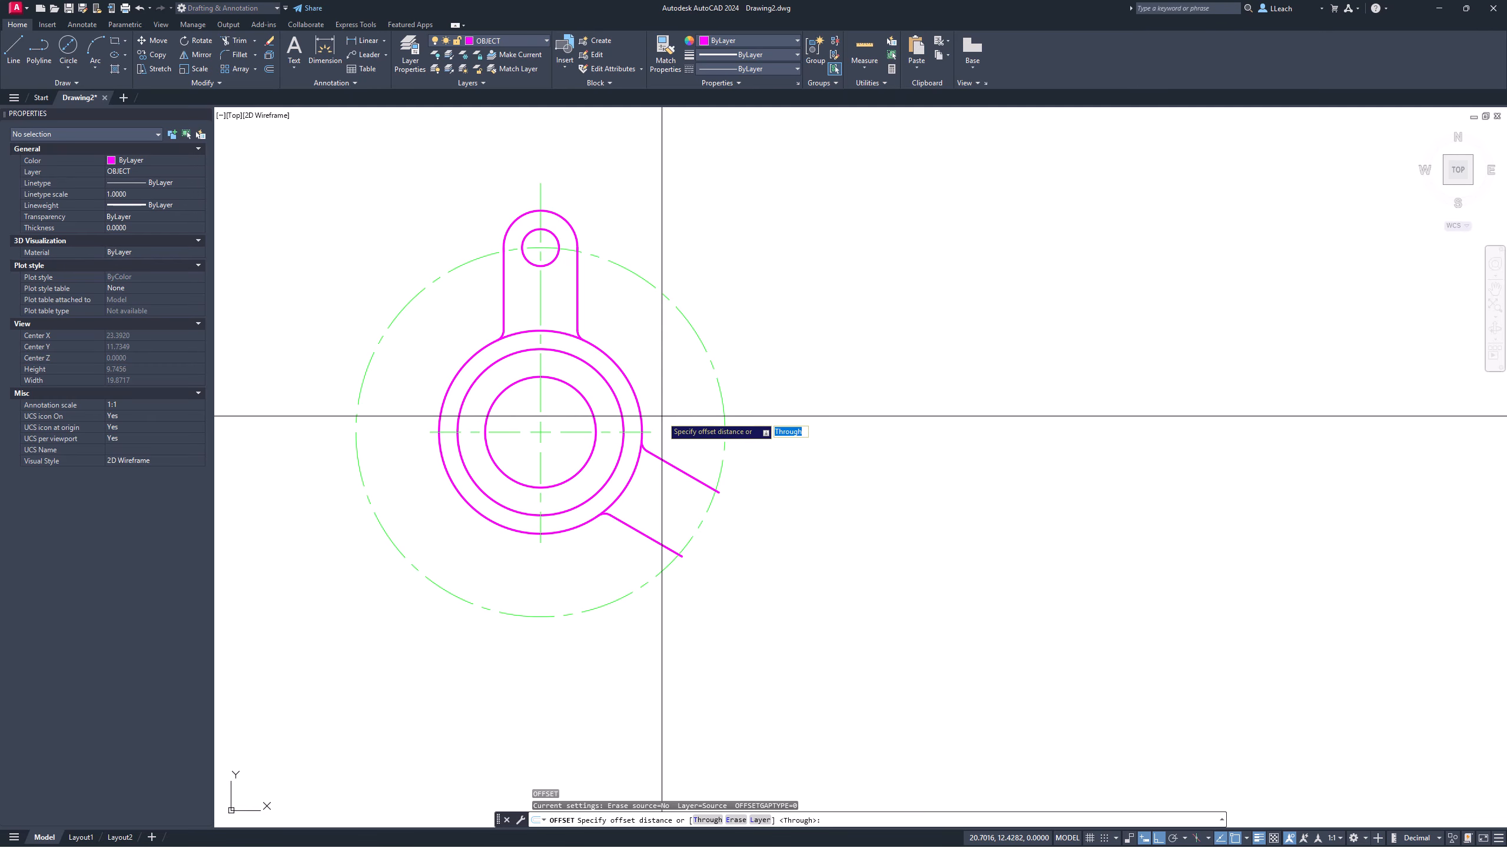
pyautogui.write('.5')
pyautogui.press('Return')
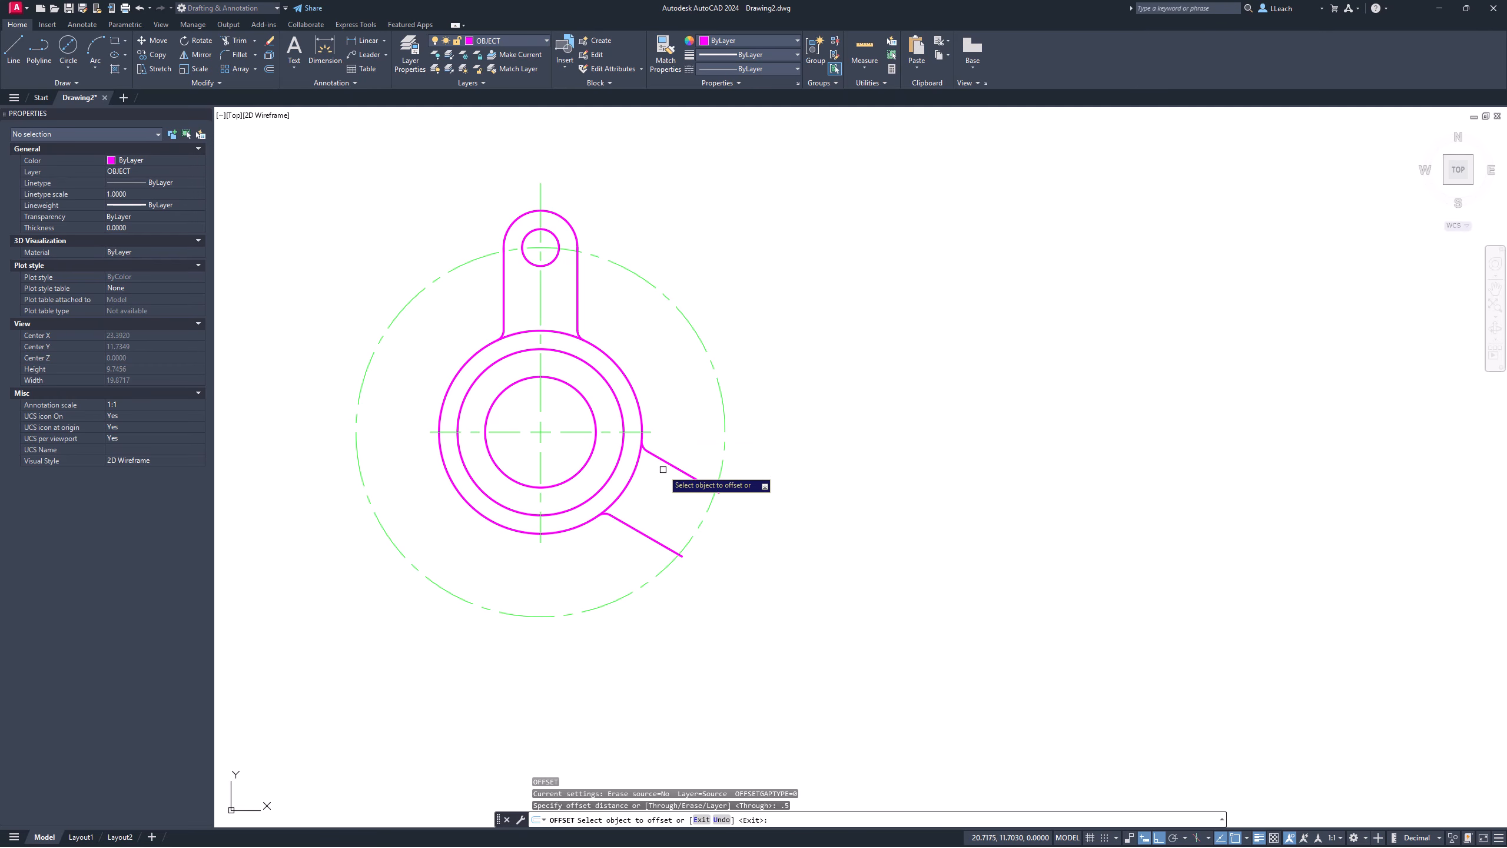
pyautogui.click(679, 470)
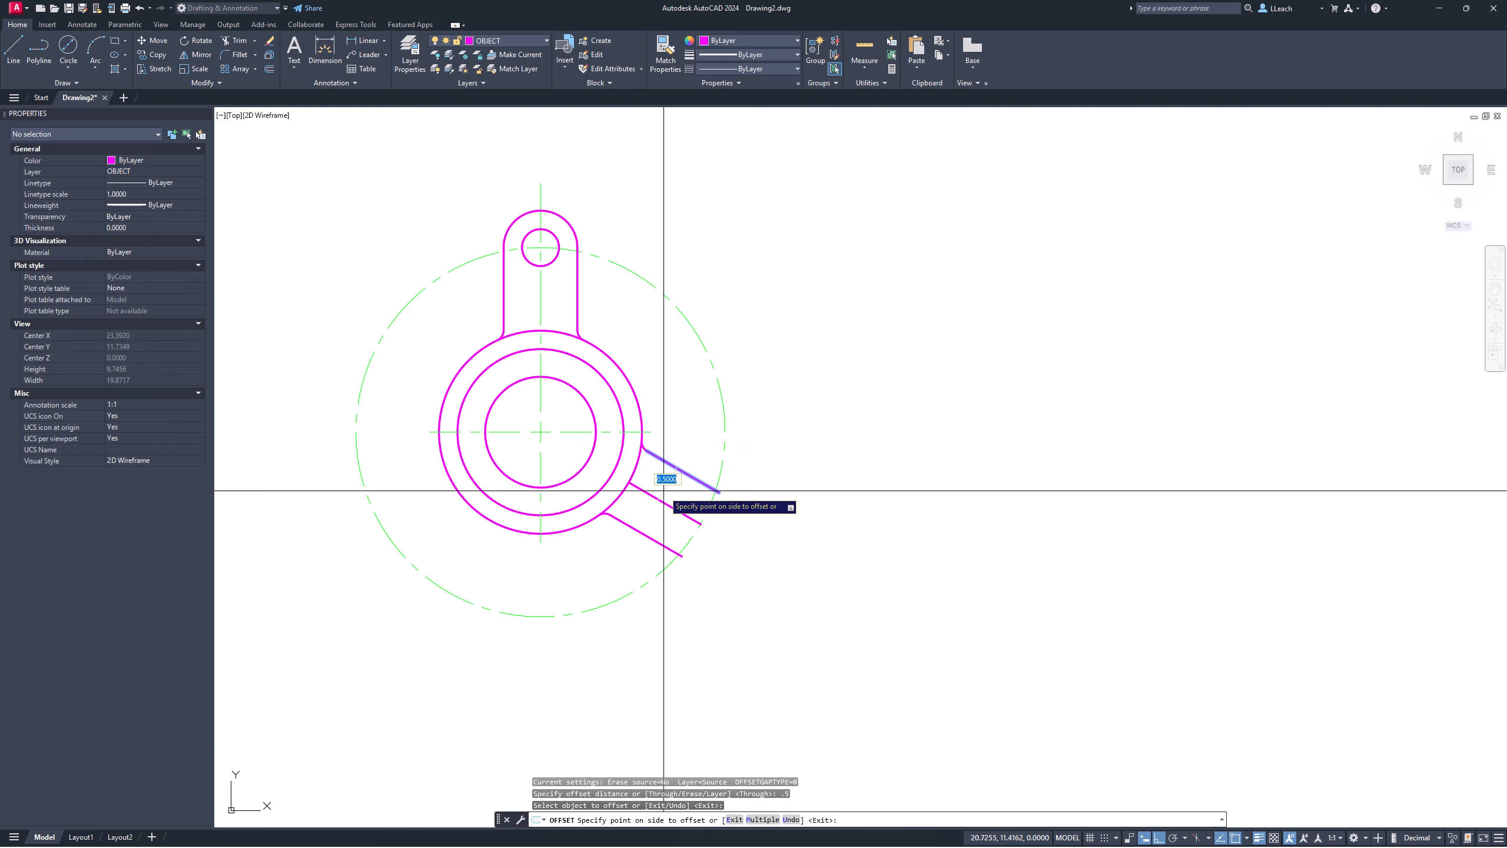
pyautogui.click(662, 502)
pyautogui.press('Escape')
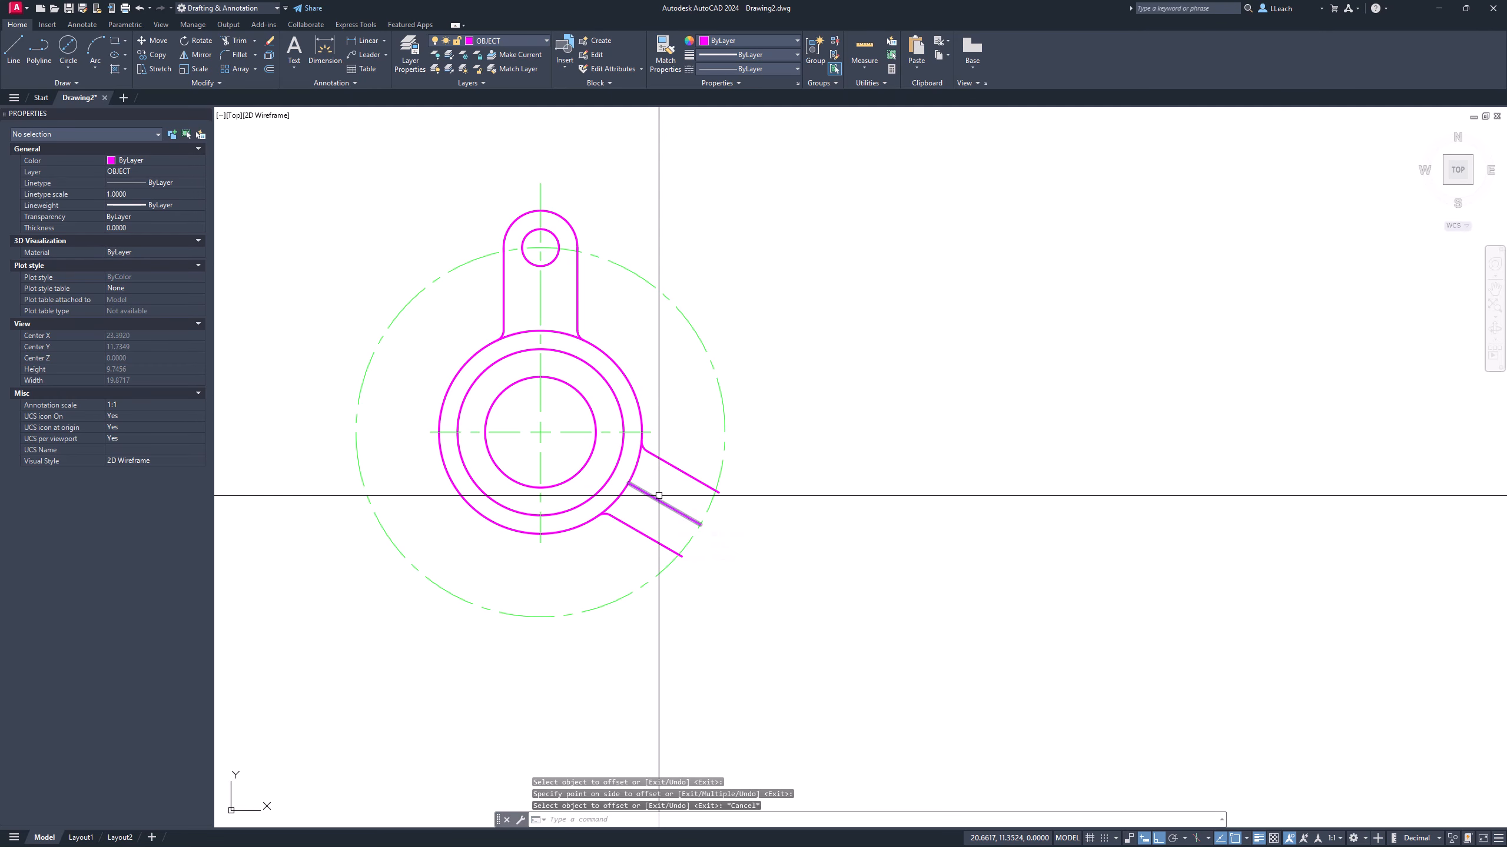
pyautogui.click(656, 498)
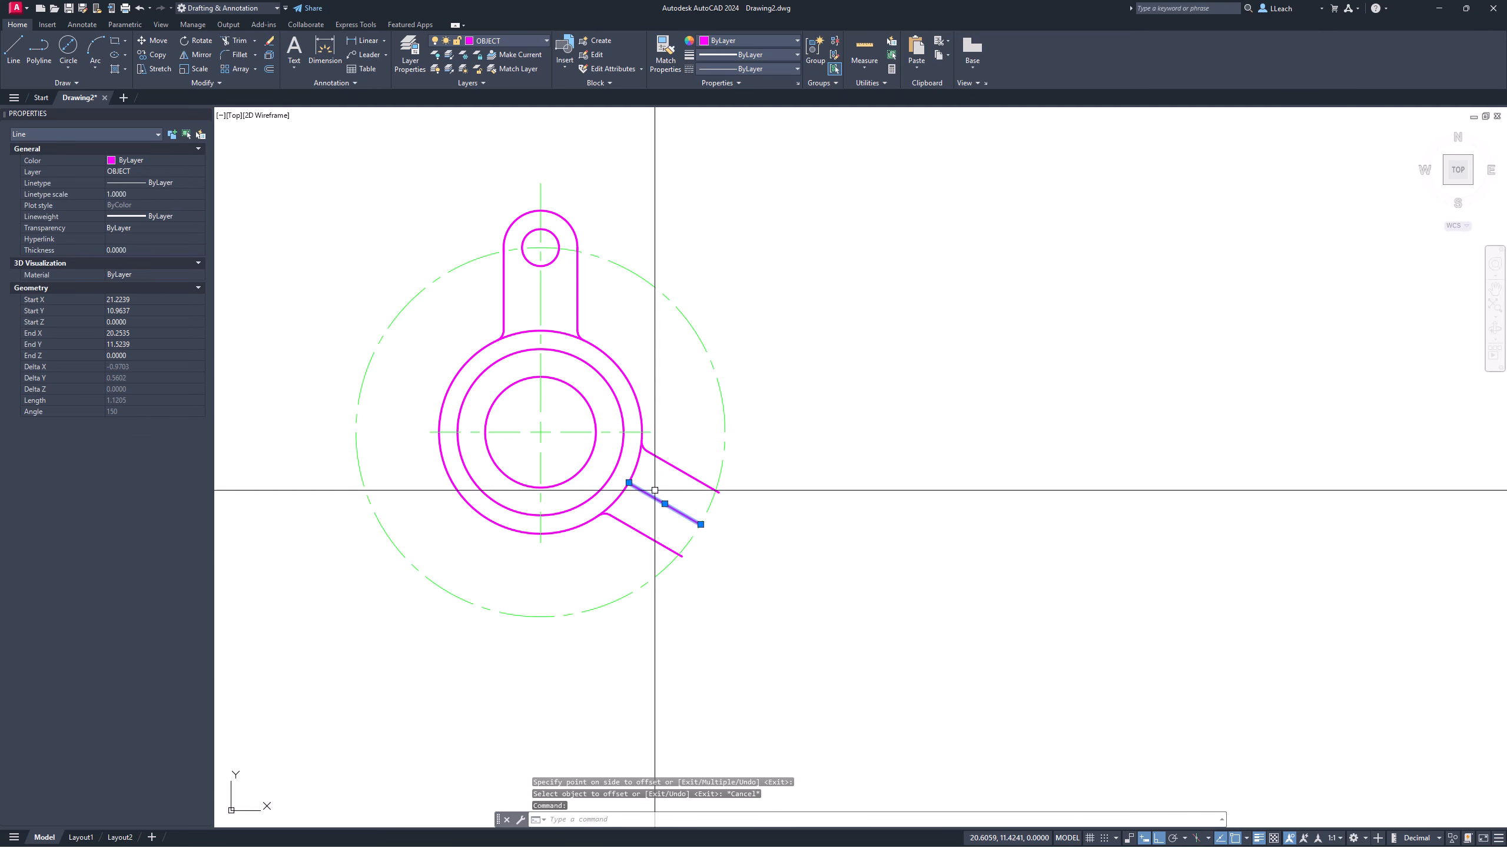
pyautogui.click(504, 41)
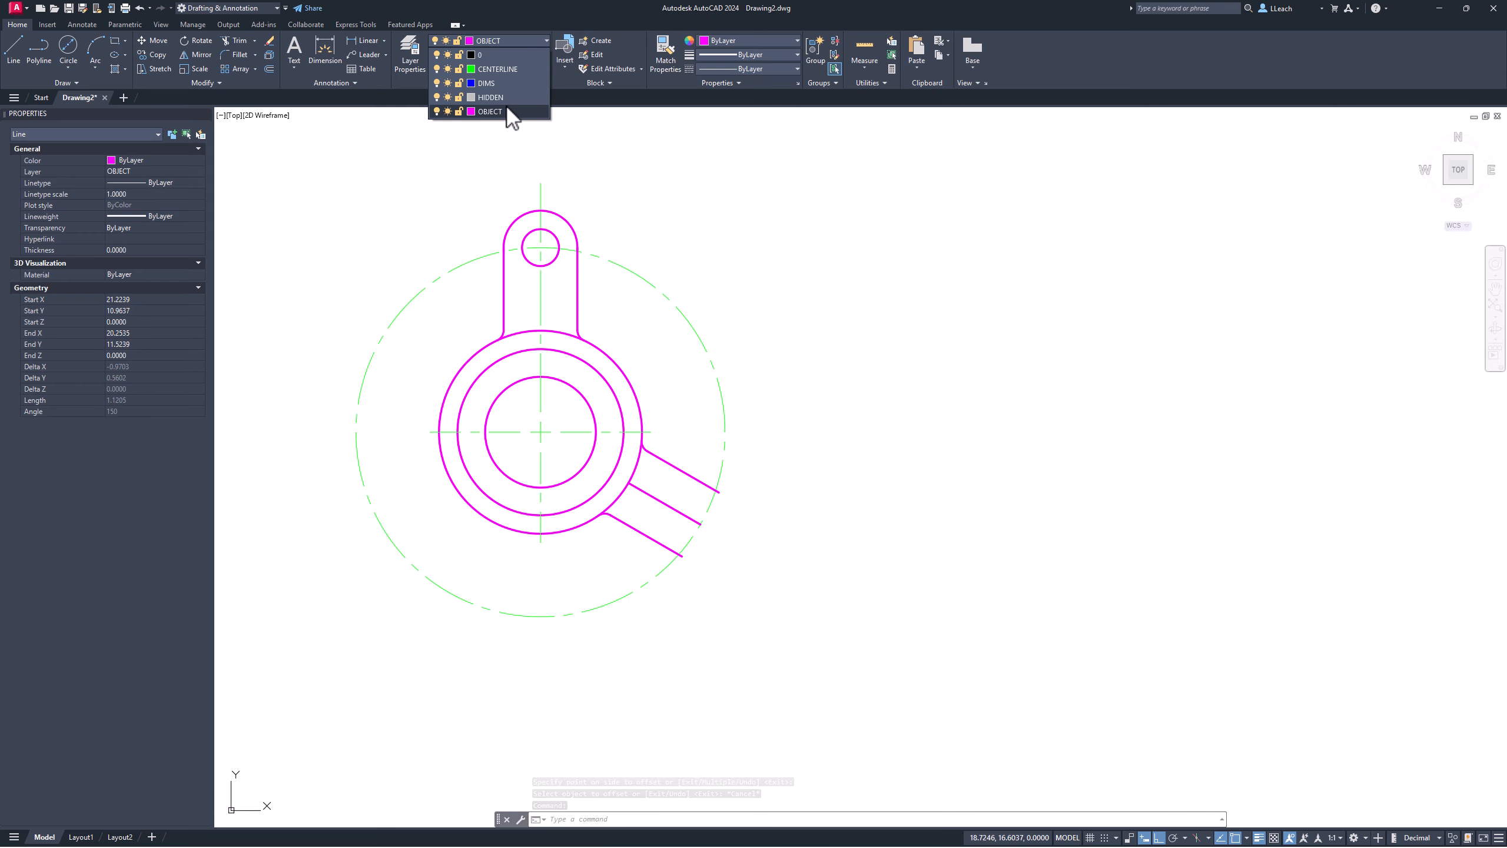
# Step: Put the arm's middle line on the CENTERLINE layer
pyautogui.click(497, 70)
pyautogui.press('Escape')
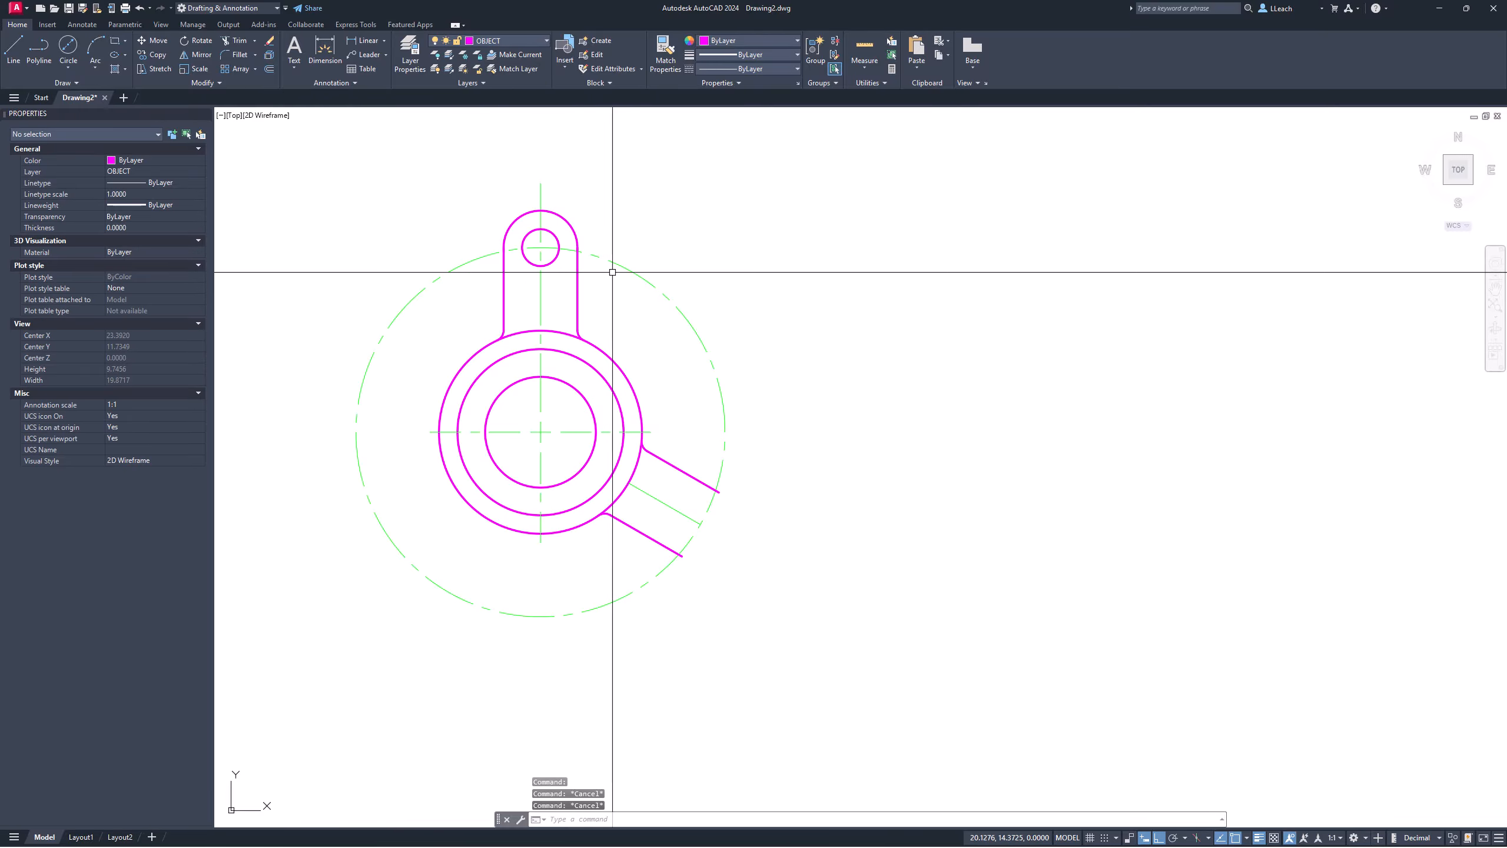
pyautogui.click(645, 488)
pyautogui.press('Escape')
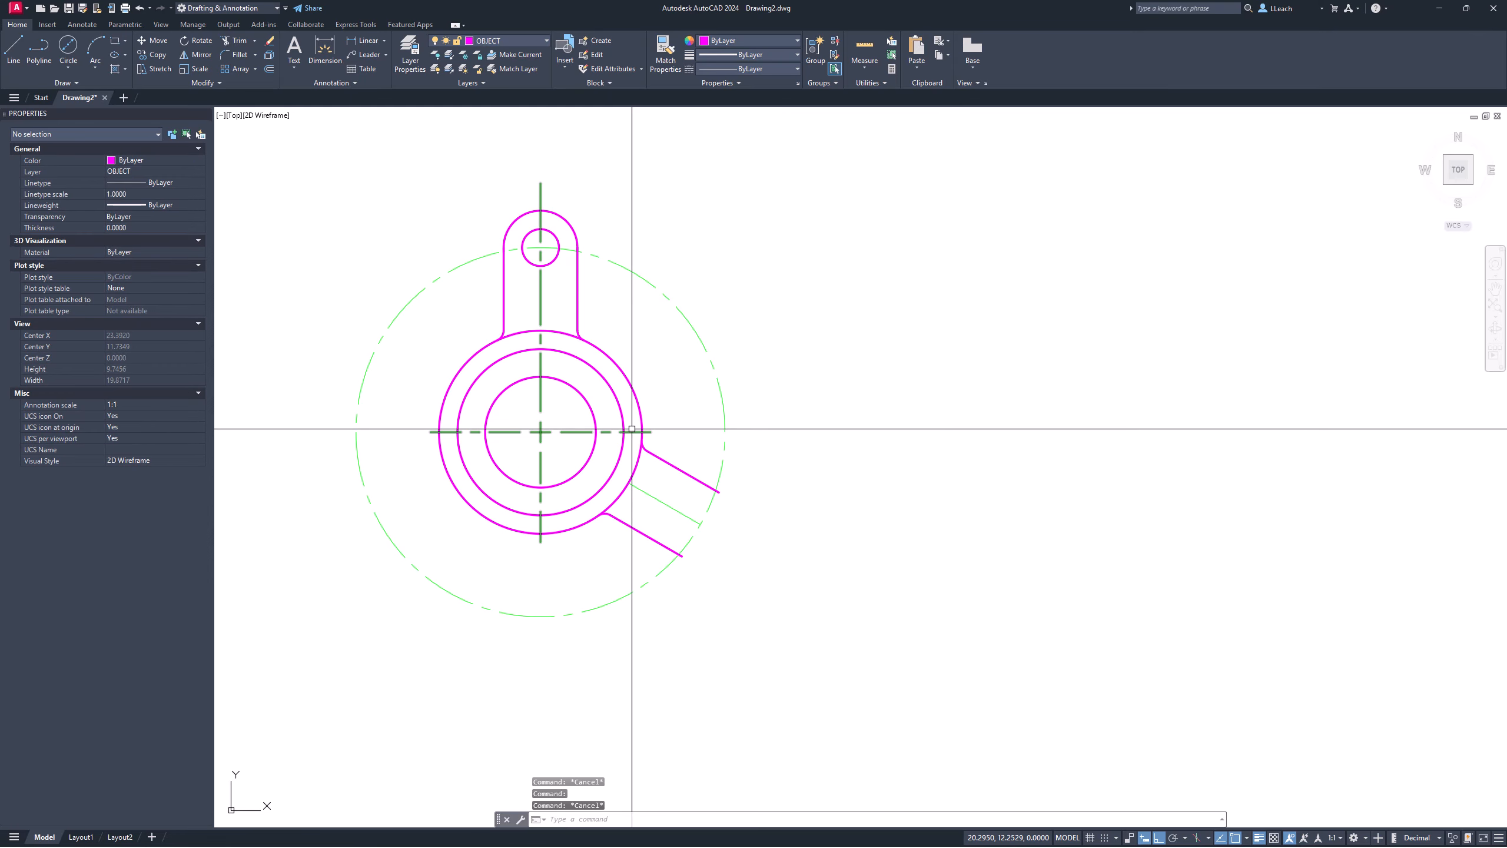
# Step: Extend the centerline through the hub circles to the hub centre
pyautogui.write('Ex')
pyautogui.press('Return')
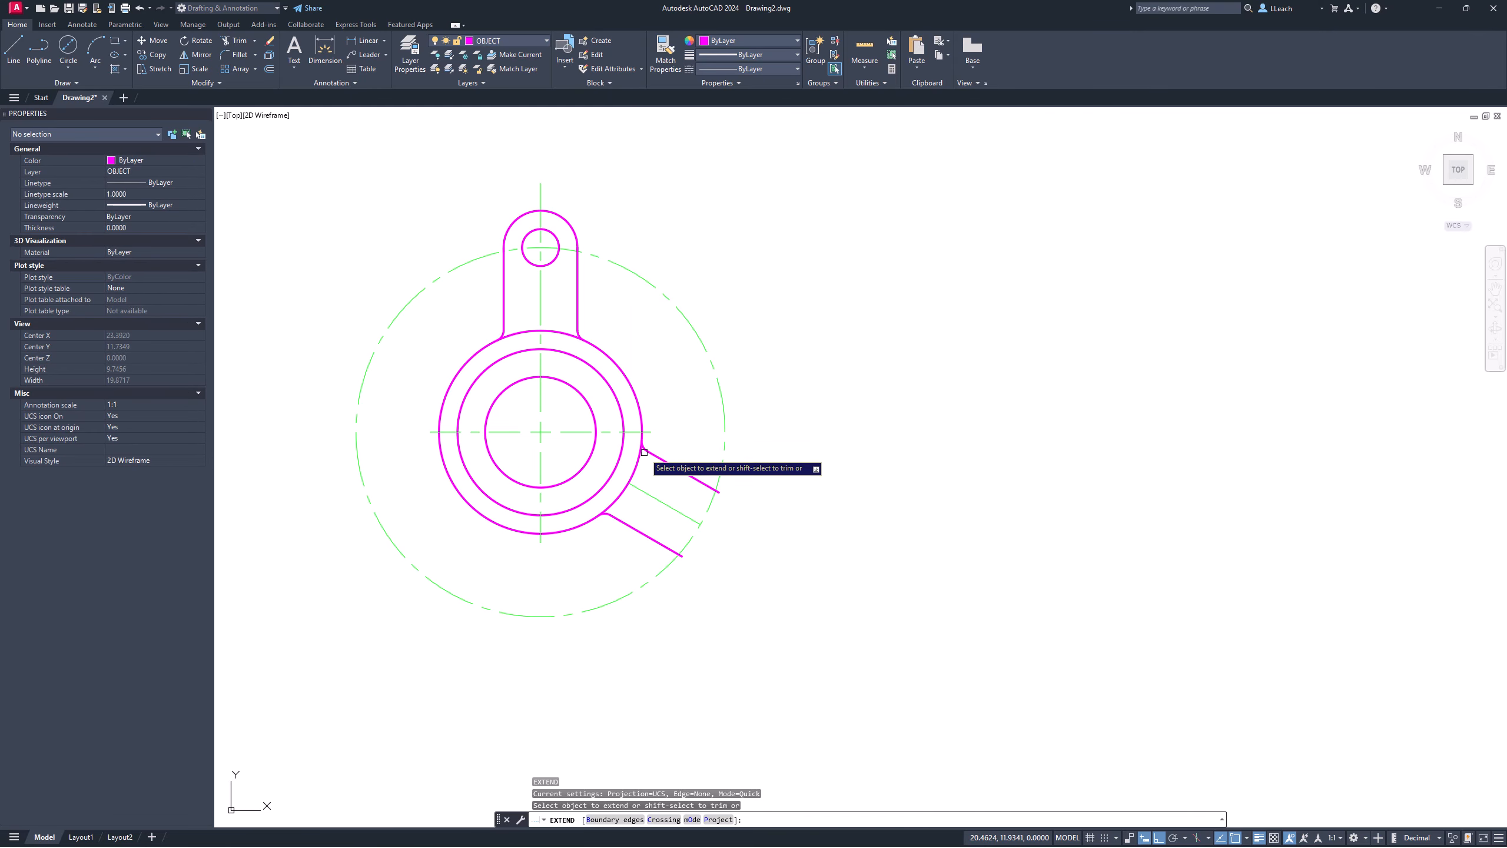
pyautogui.click(637, 487)
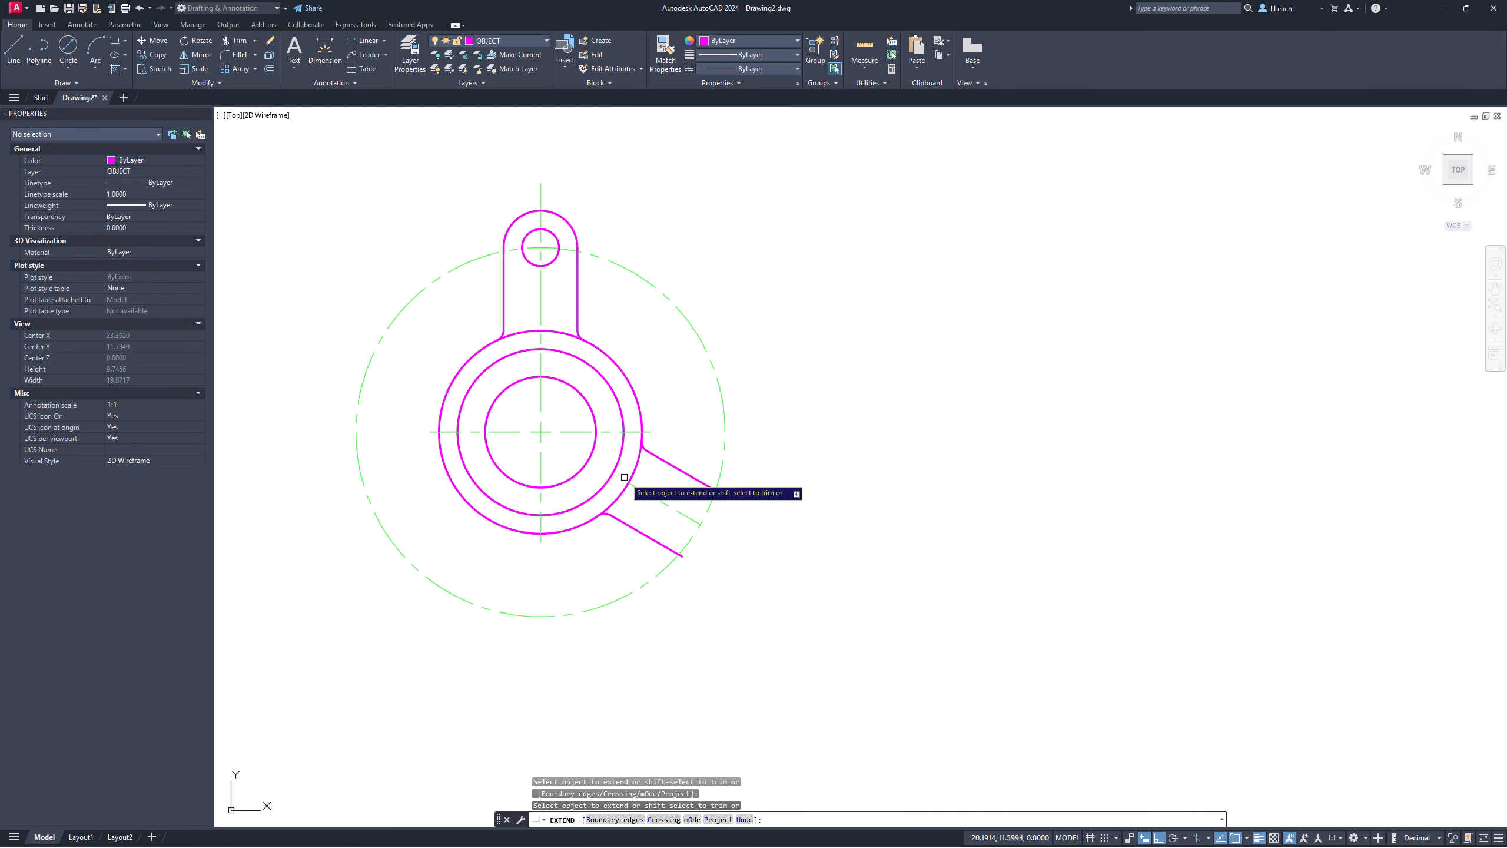
pyautogui.click(628, 482)
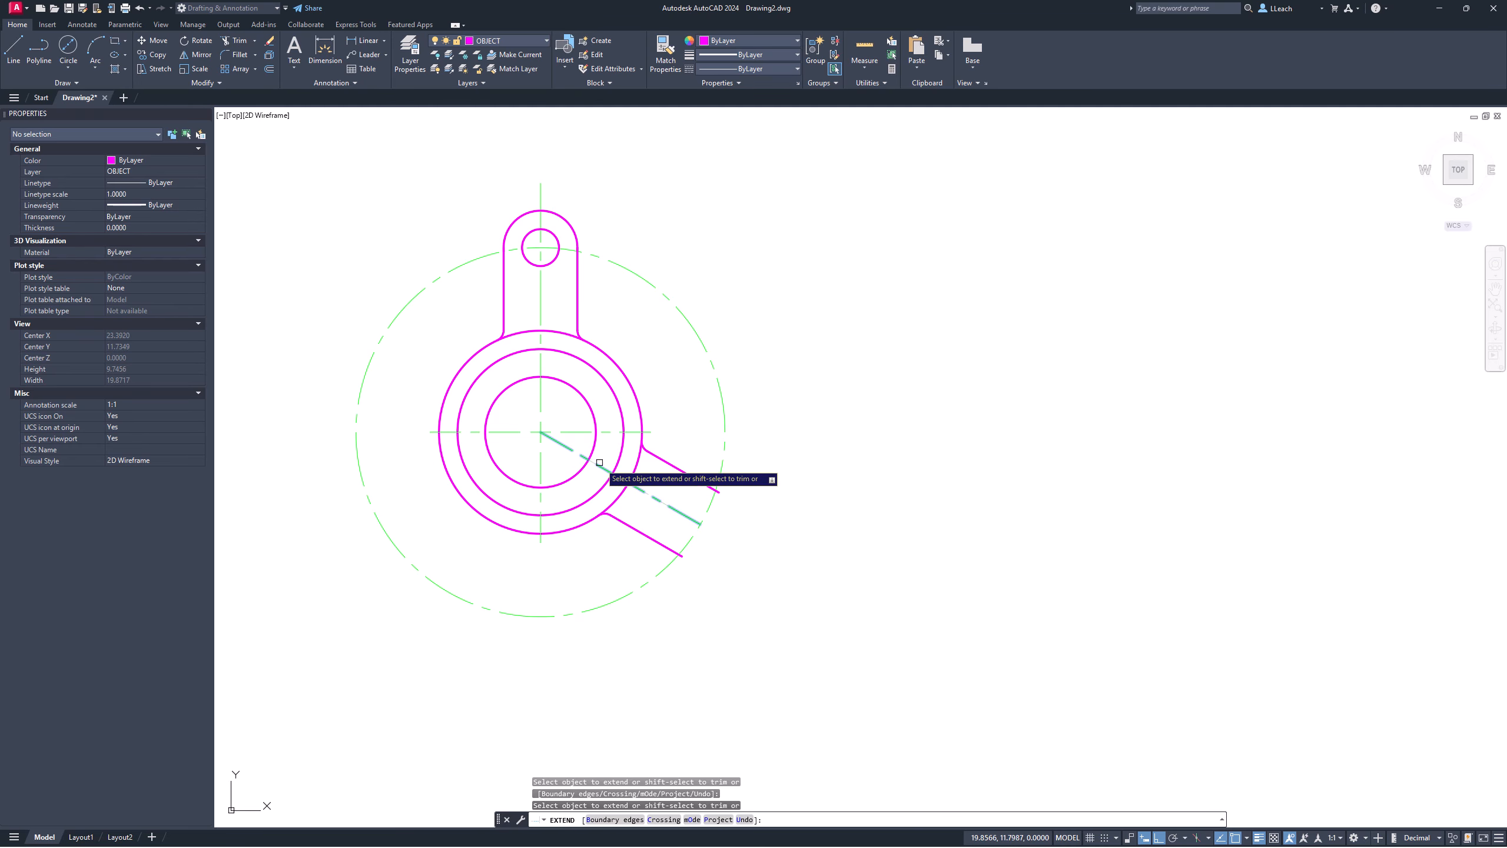
pyautogui.click(598, 469)
pyautogui.press('Escape')
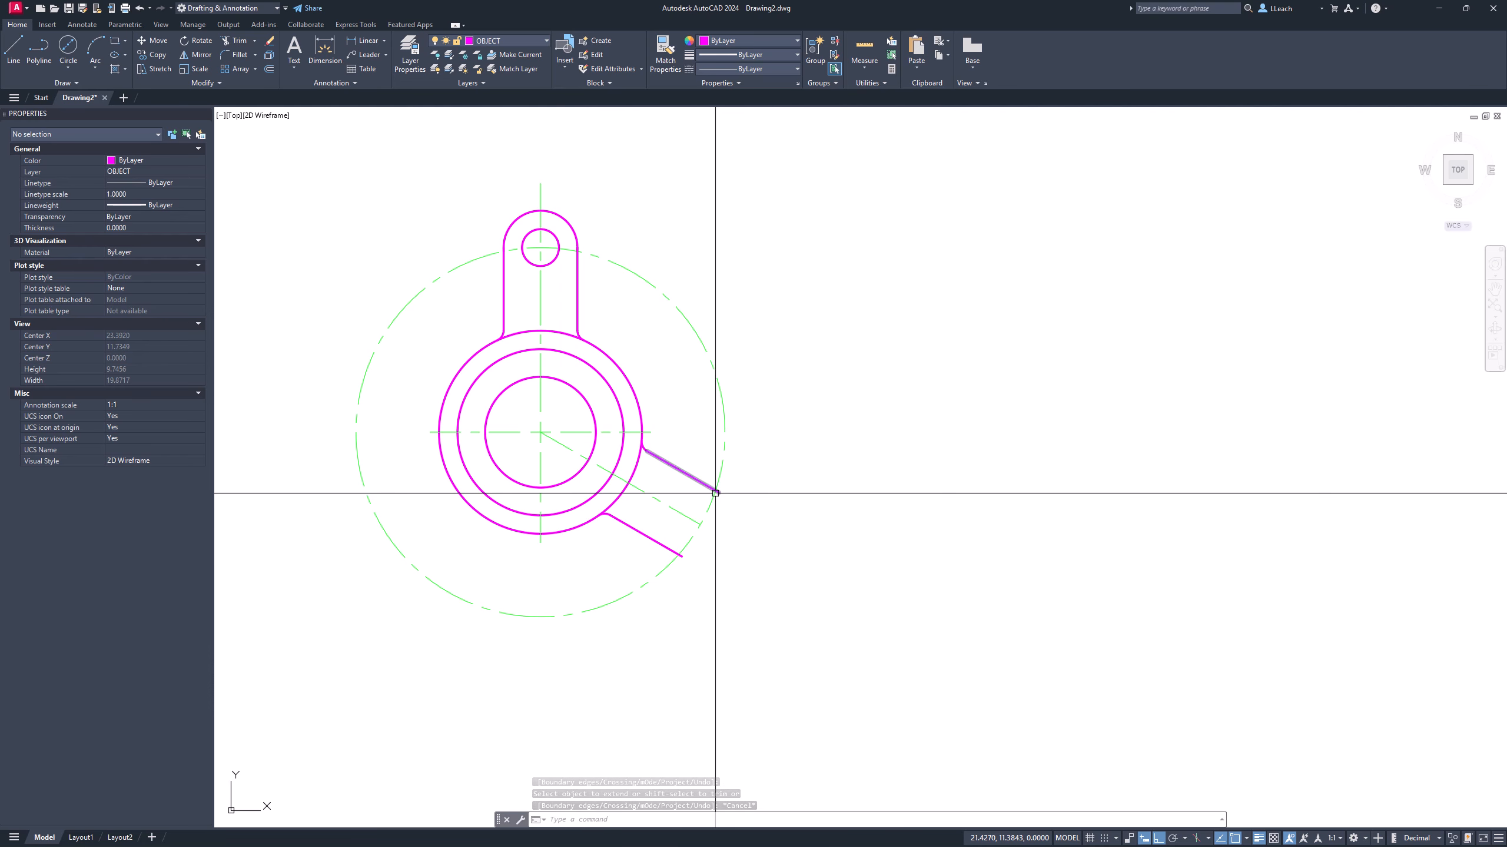
# Step: Lengthen the centerline's outer end by a delta of 1
pyautogui.write('LEN')
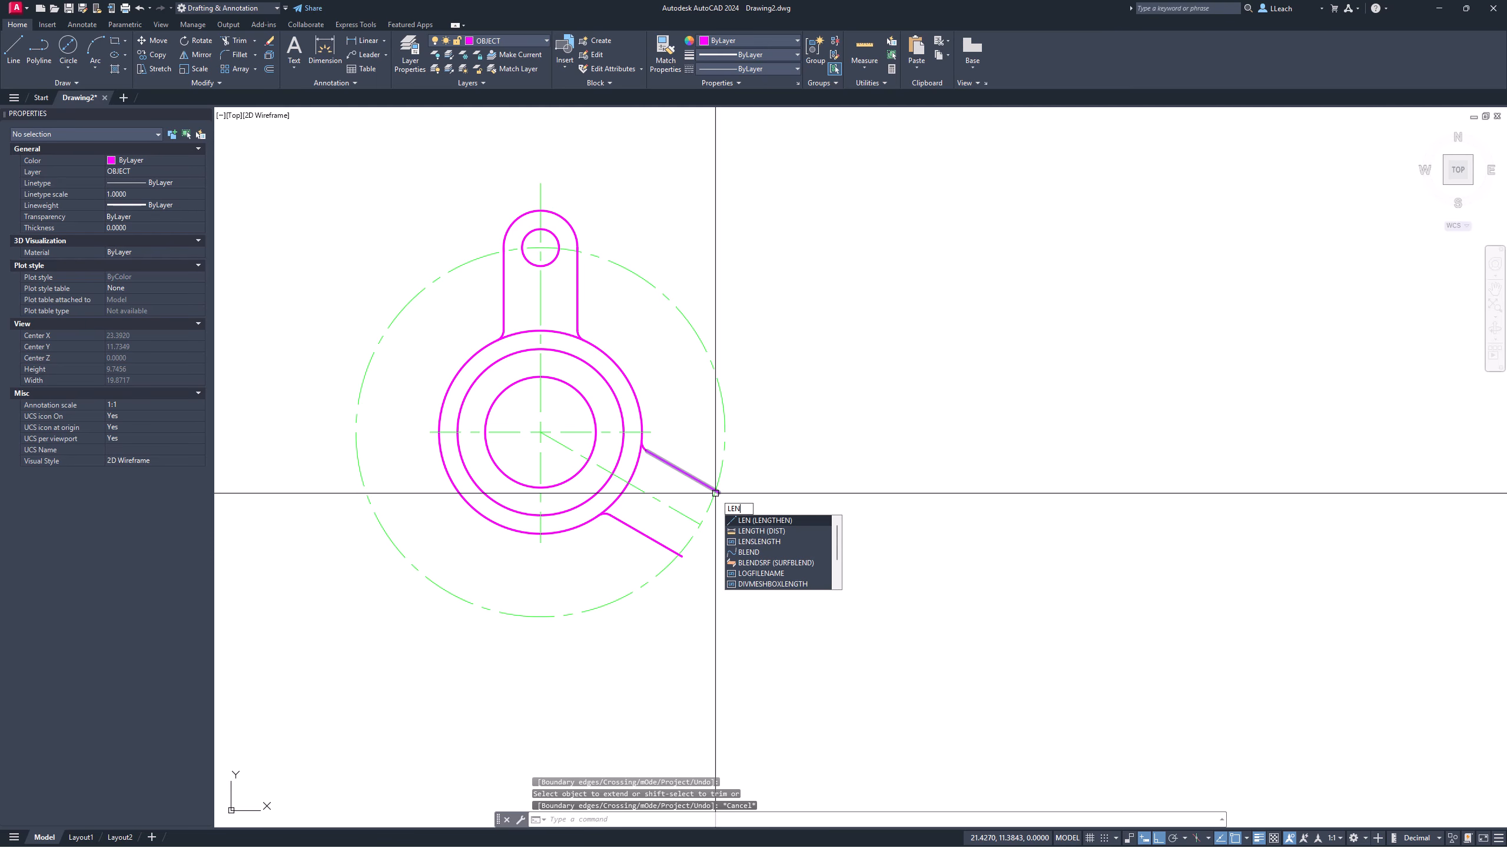
pyautogui.press('Return')
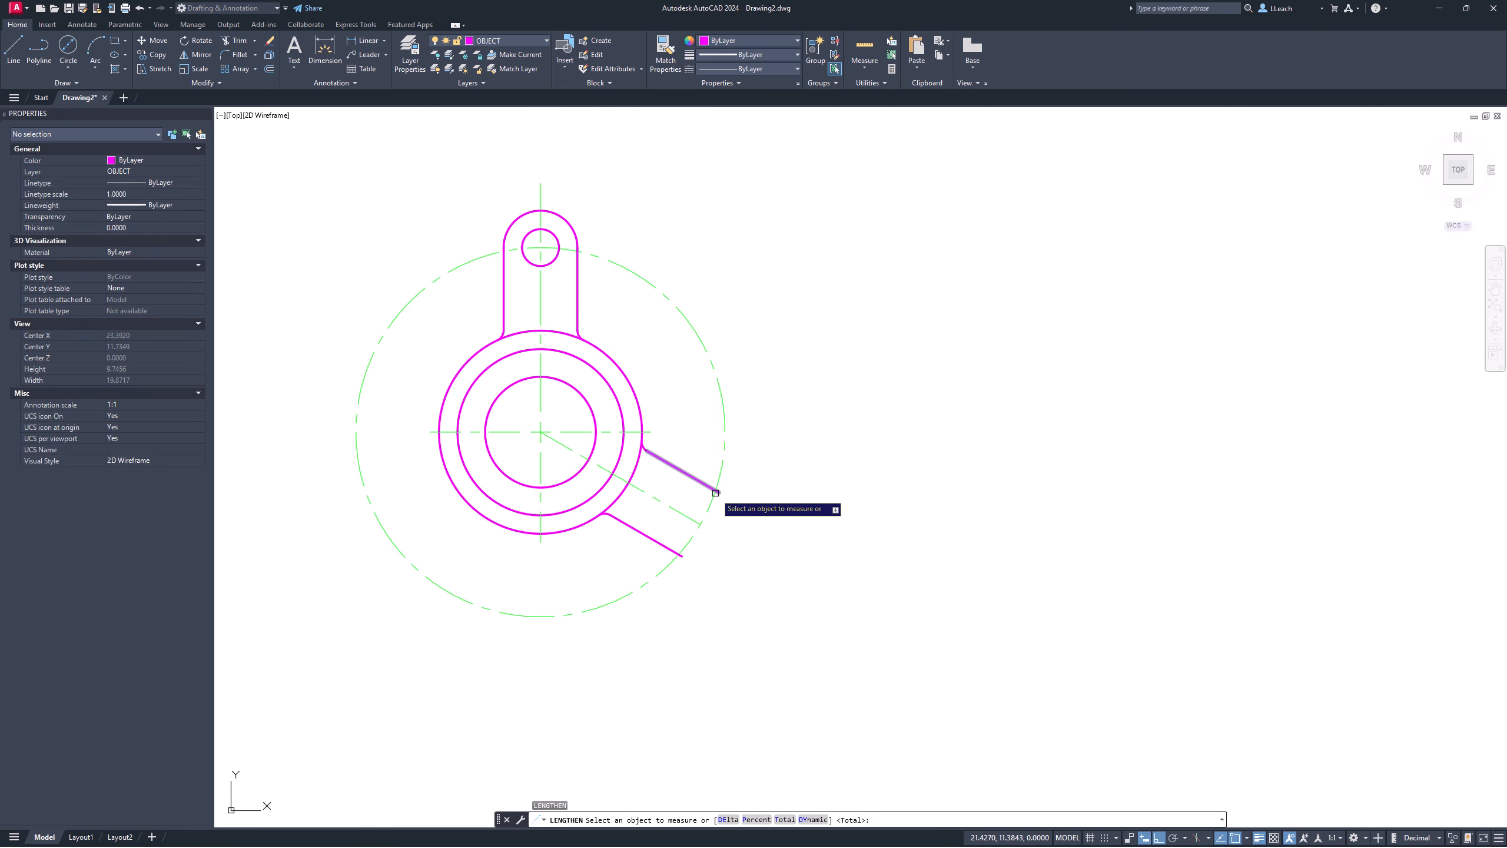
pyautogui.click(729, 820)
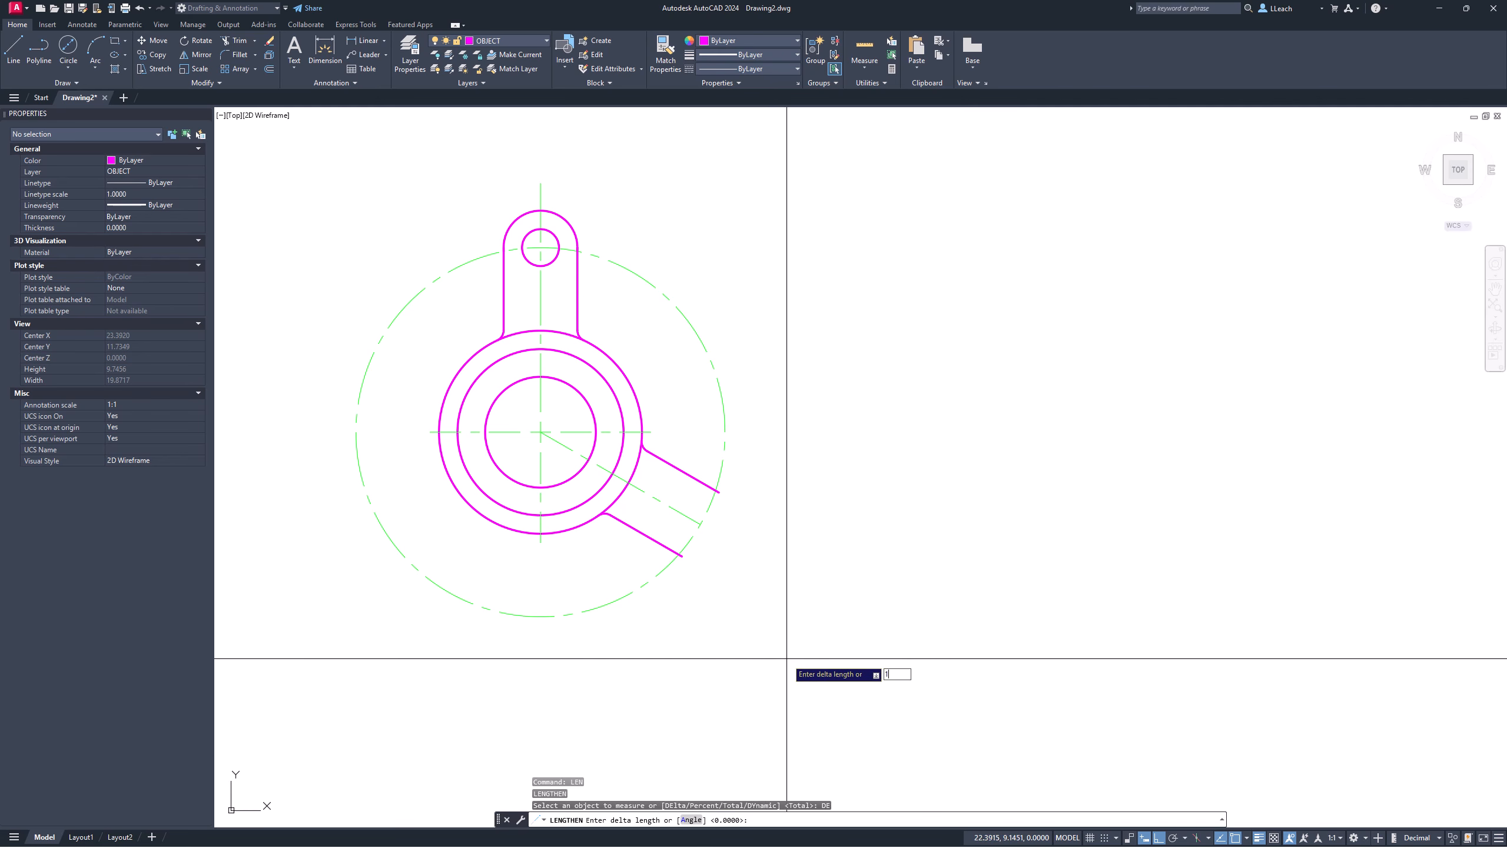
pyautogui.press('Return')
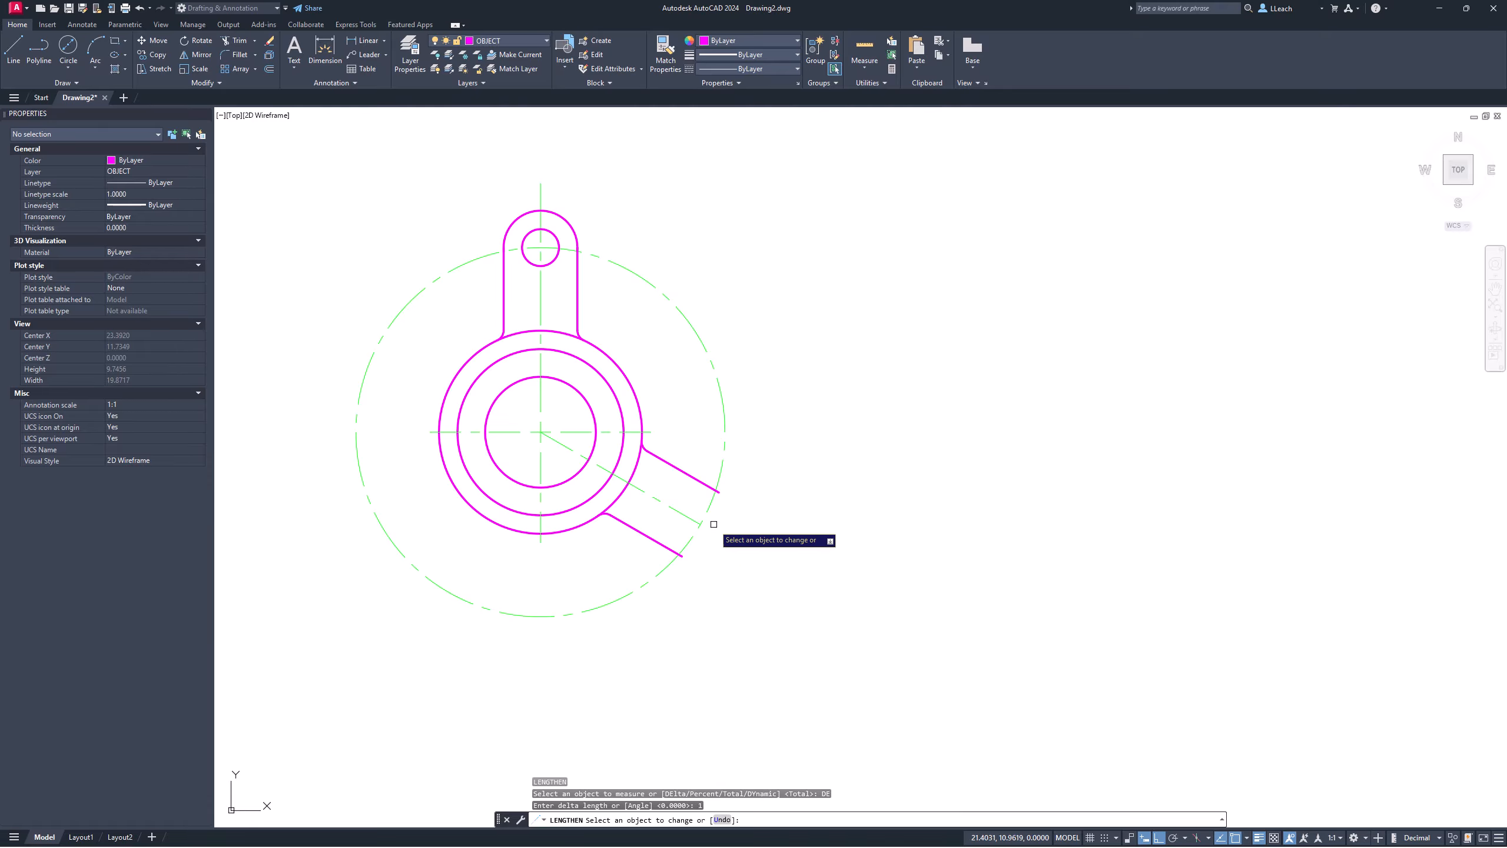
pyautogui.click(693, 519)
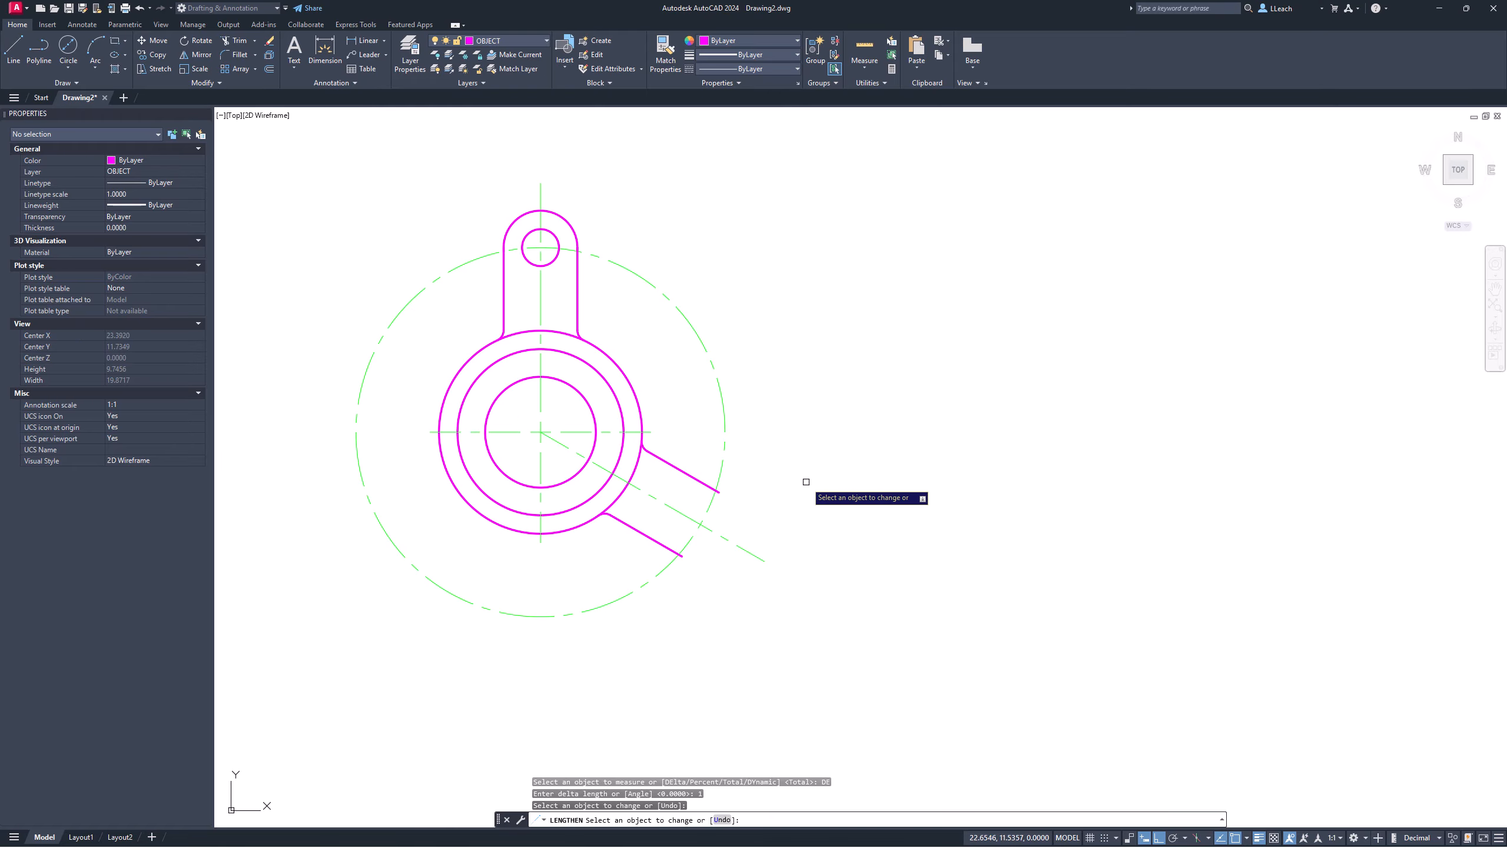
pyautogui.press('Escape')
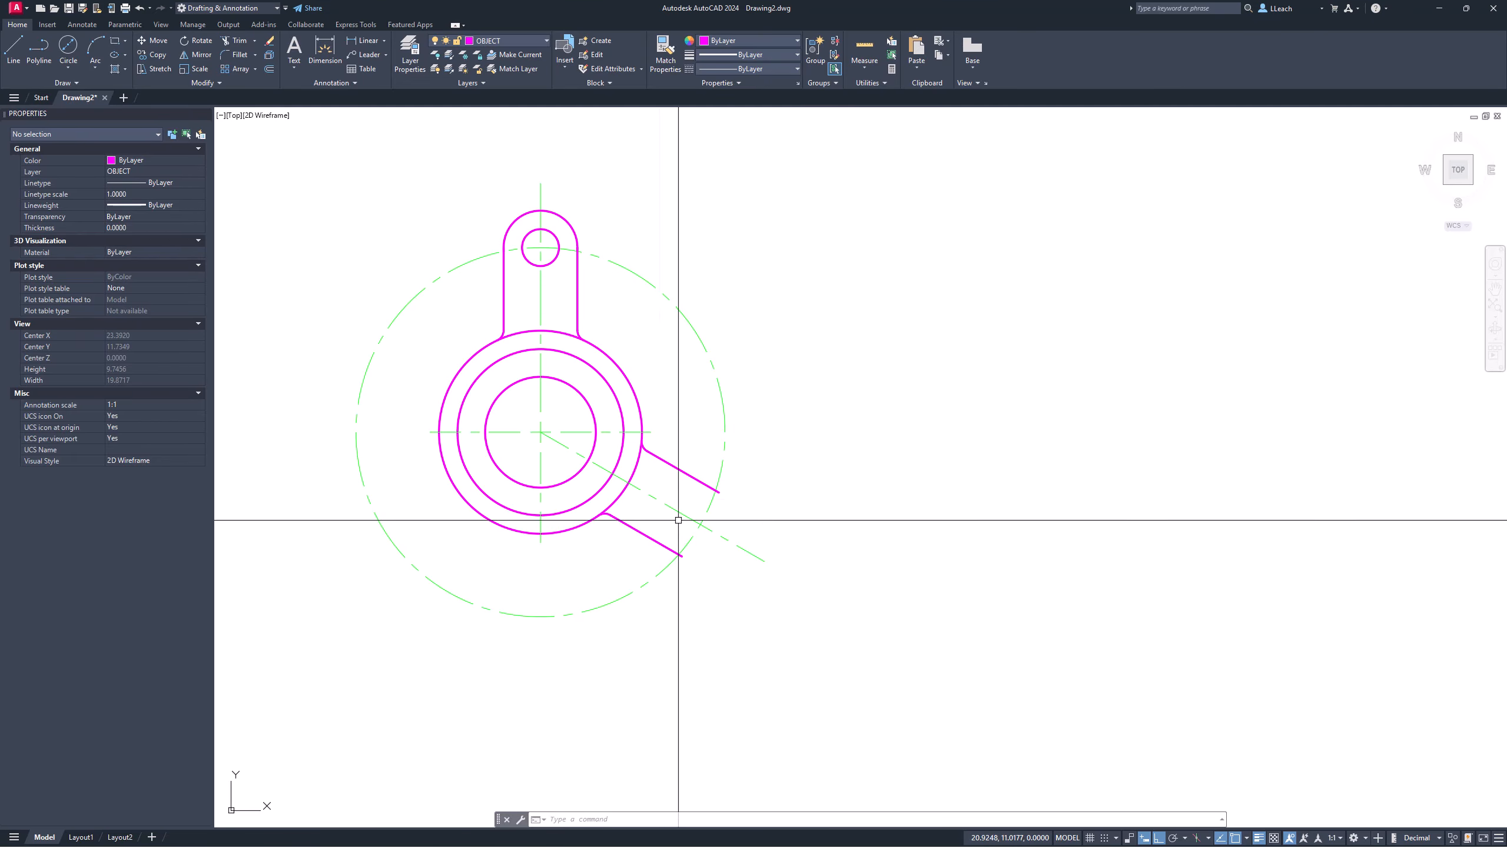
# Step: Uncheck the Extension, Quadrant, Center, Midpoint, Endpoint and Apparent Intersection running object snaps
pyautogui.scroll(4, 703, 521)
pyautogui.scroll(4, 703, 521)
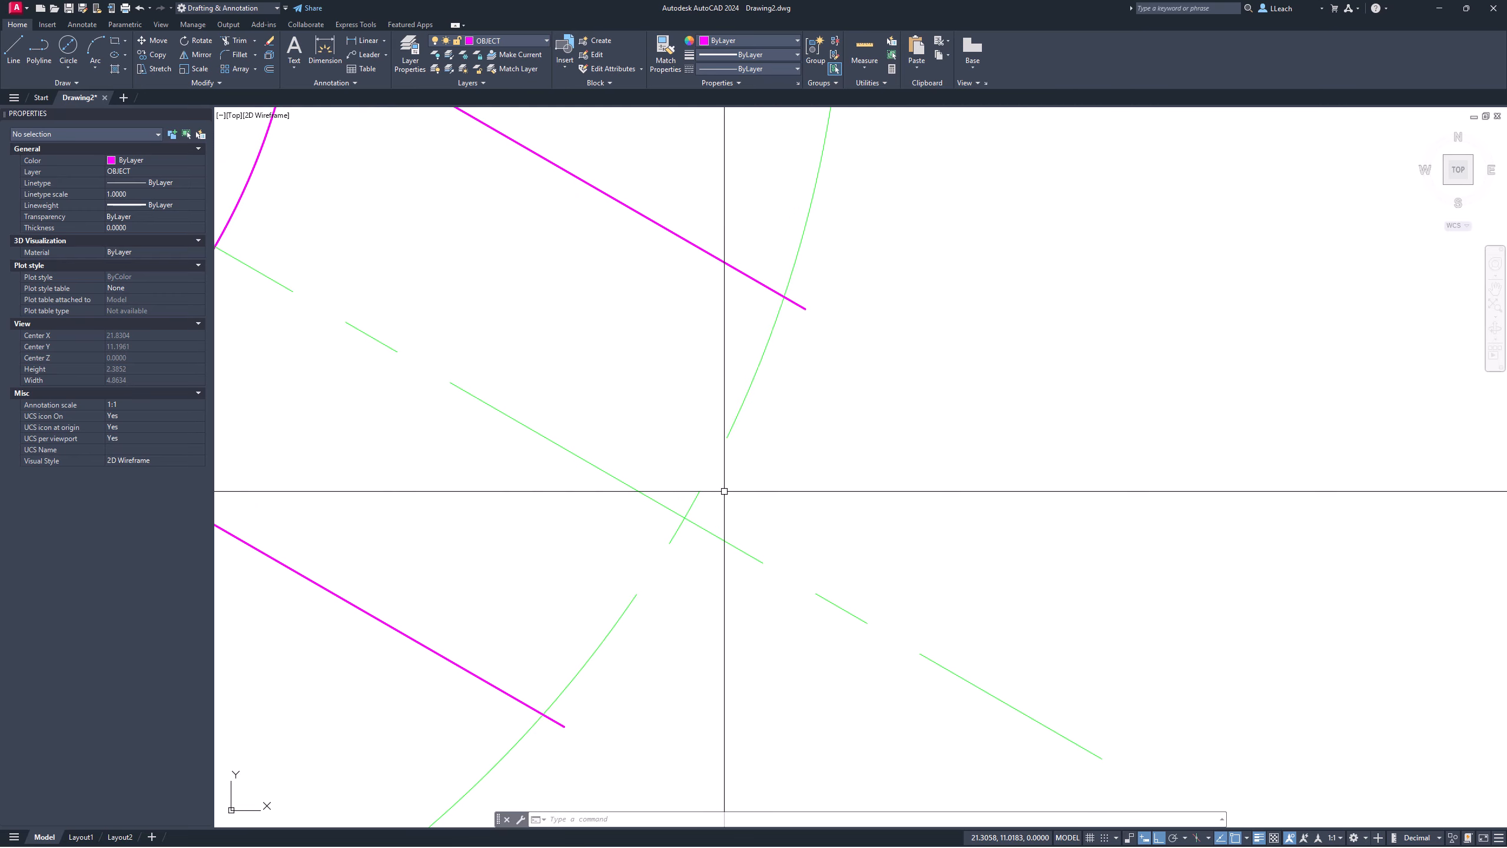
pyautogui.scroll(-4, 723, 494)
pyautogui.scroll(2, 723, 495)
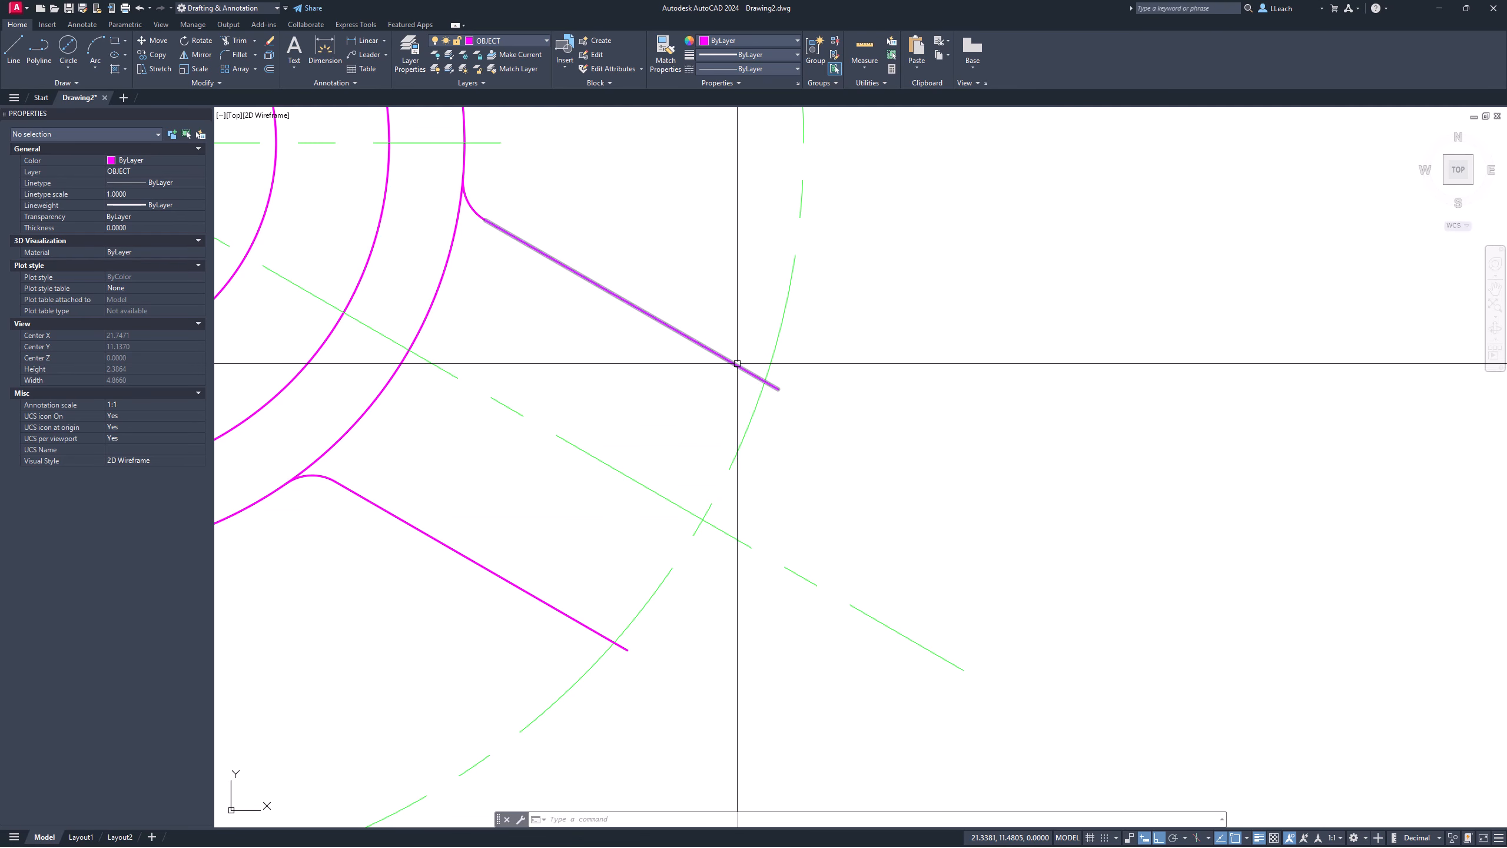
pyautogui.moveTo(748, 428); pyautogui.dragTo(806, 404, button='middle')
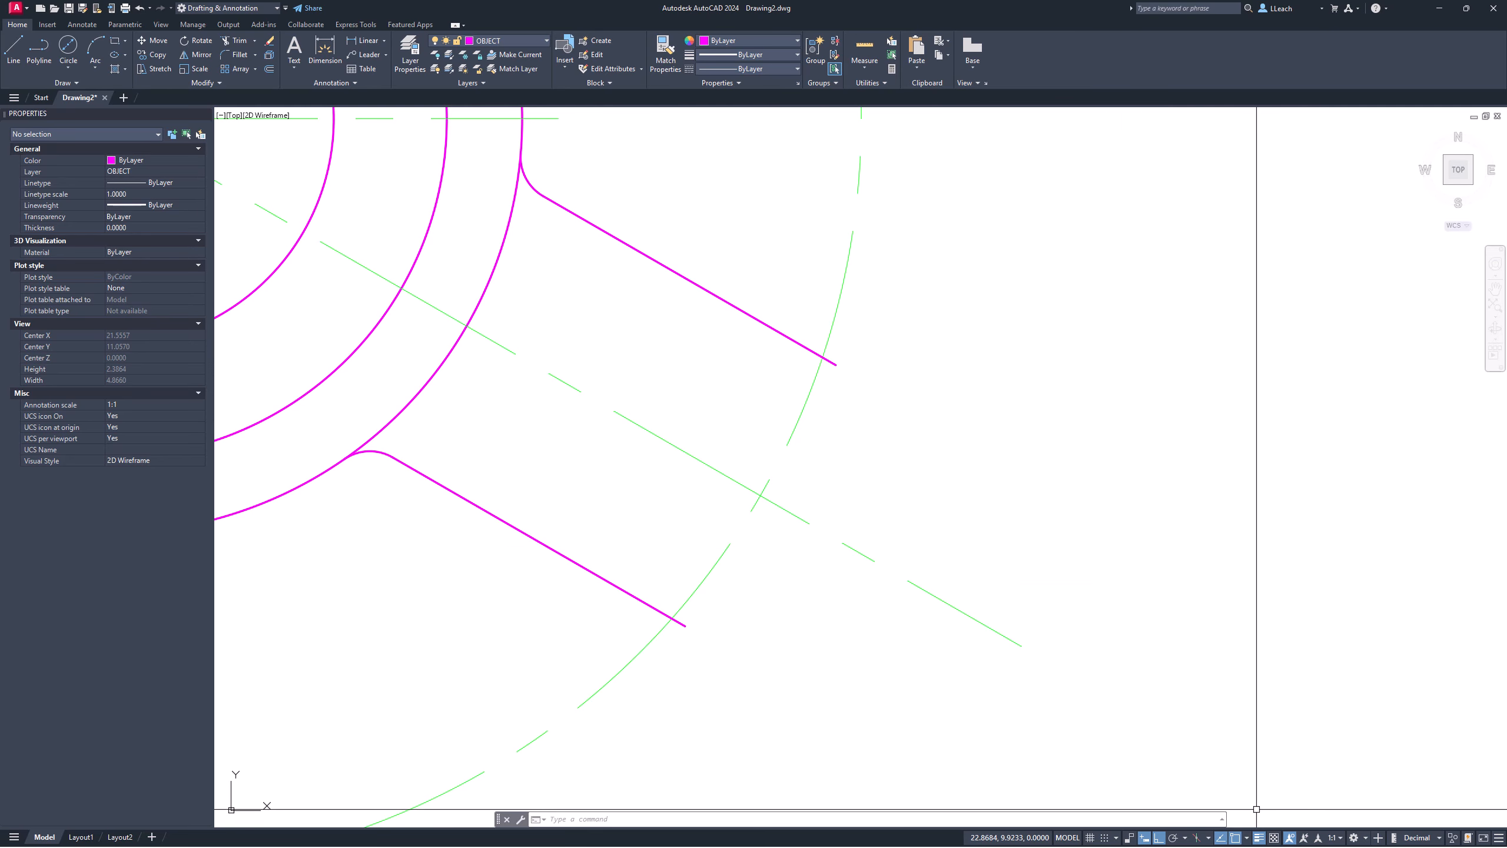
pyautogui.click(1247, 838)
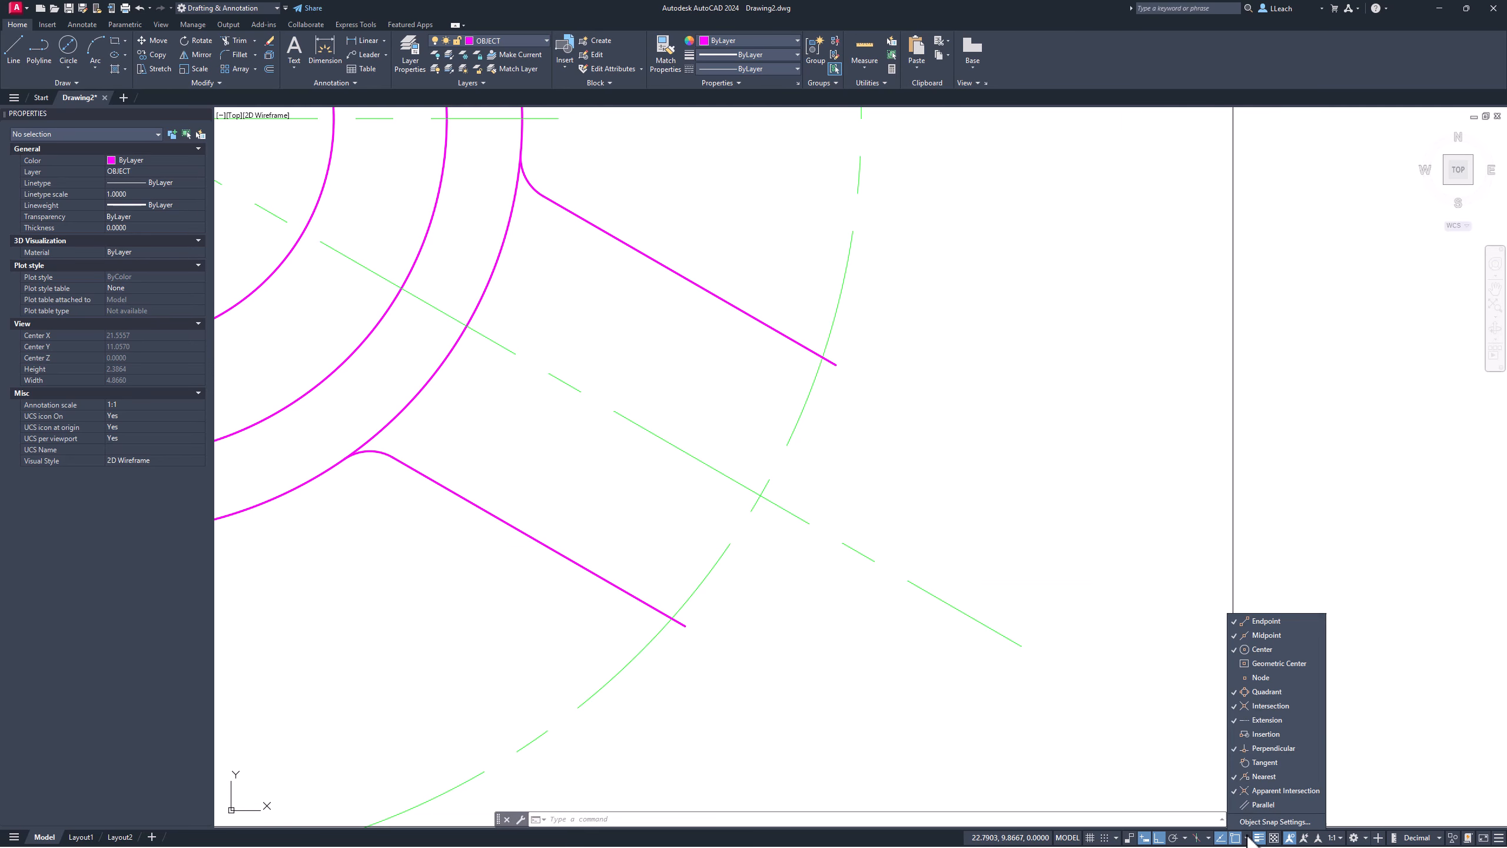
pyautogui.click(1272, 718)
pyautogui.click(1269, 688)
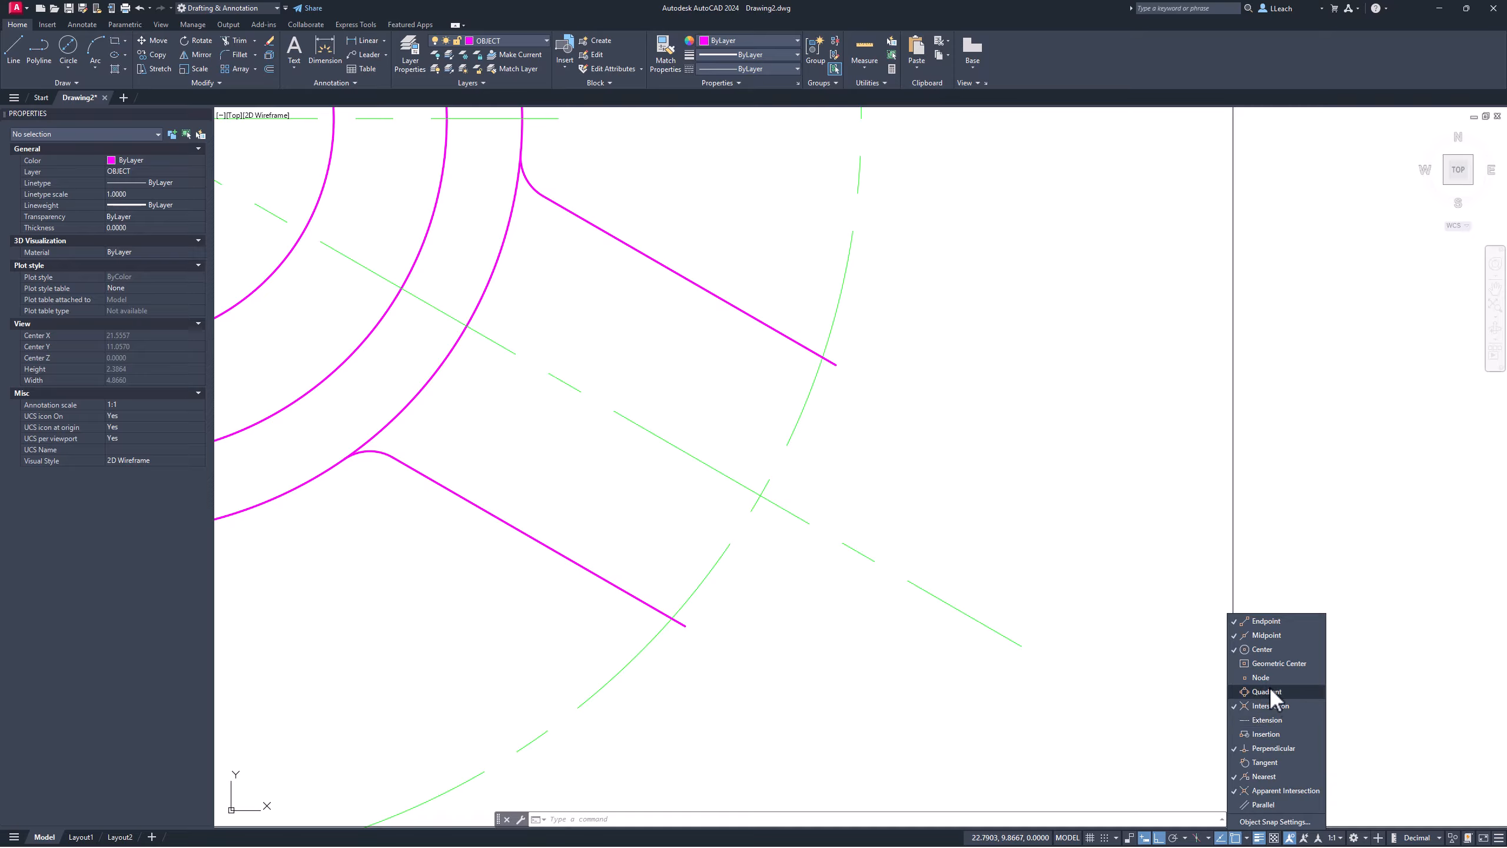
pyautogui.click(1263, 650)
pyautogui.click(1267, 635)
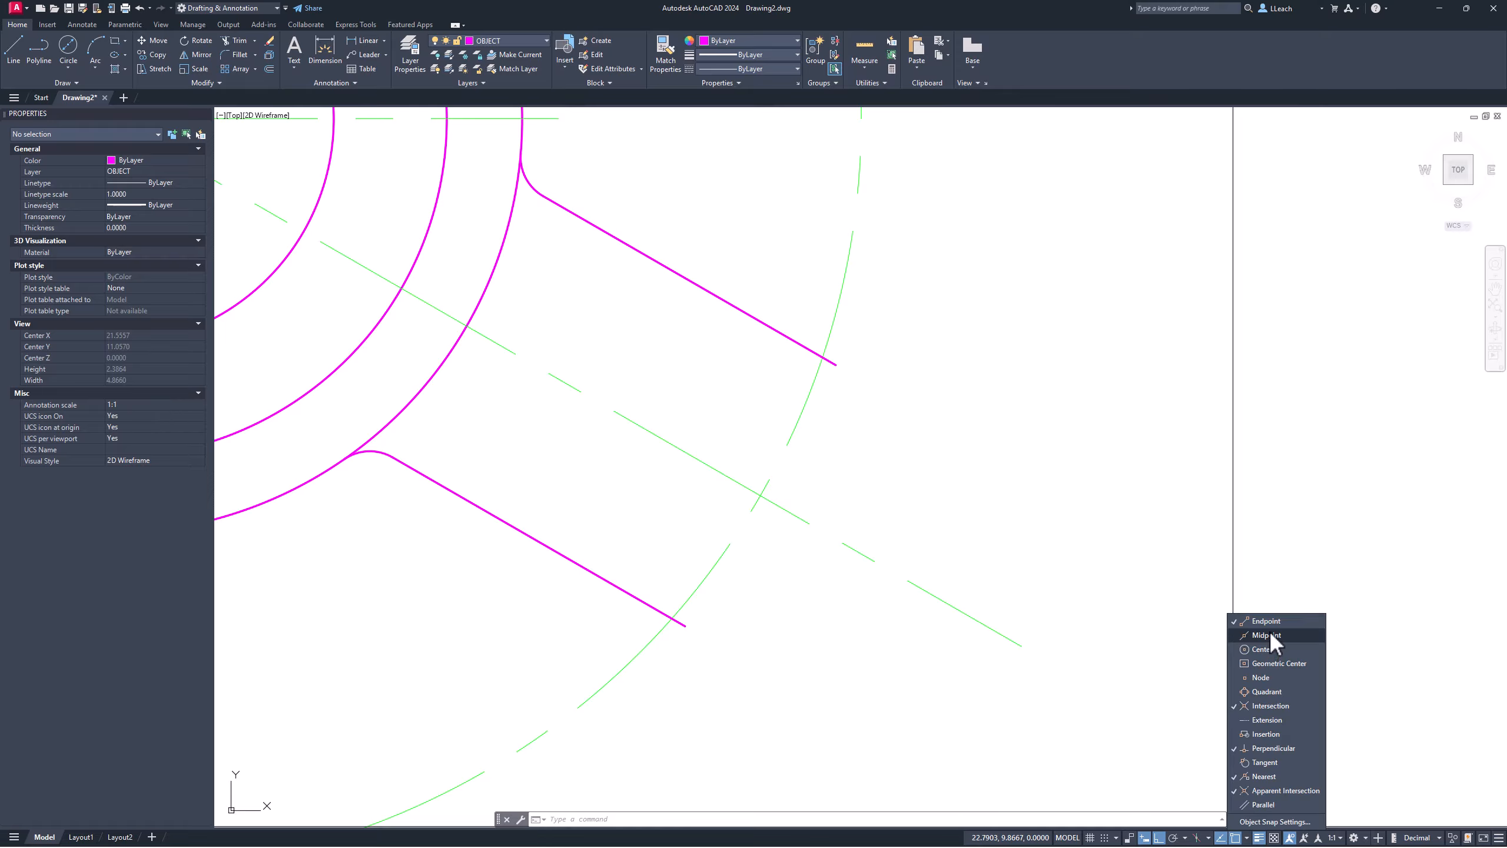
pyautogui.click(1269, 621)
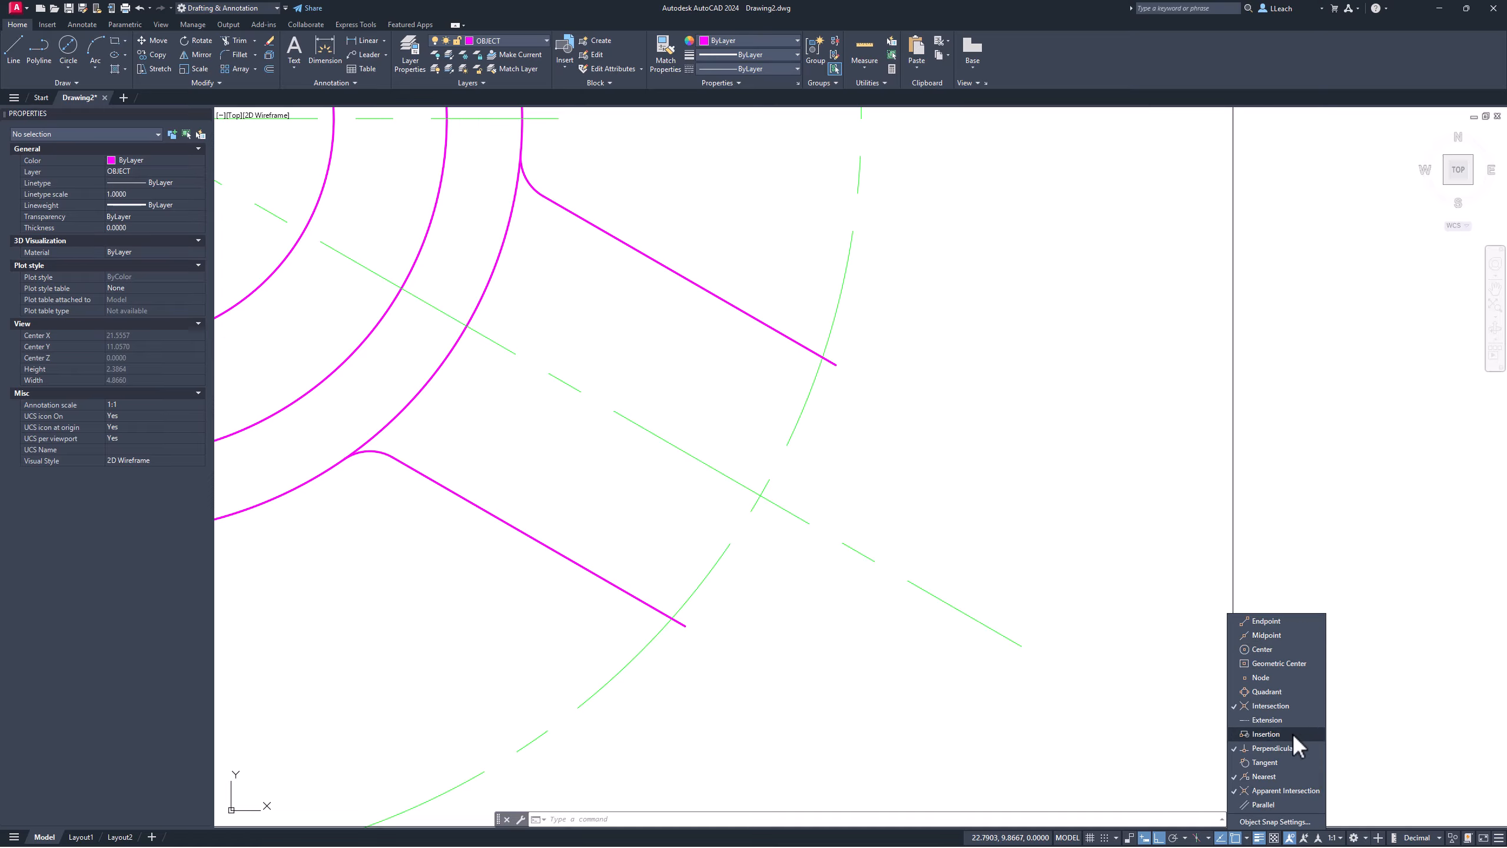
pyautogui.click(1273, 789)
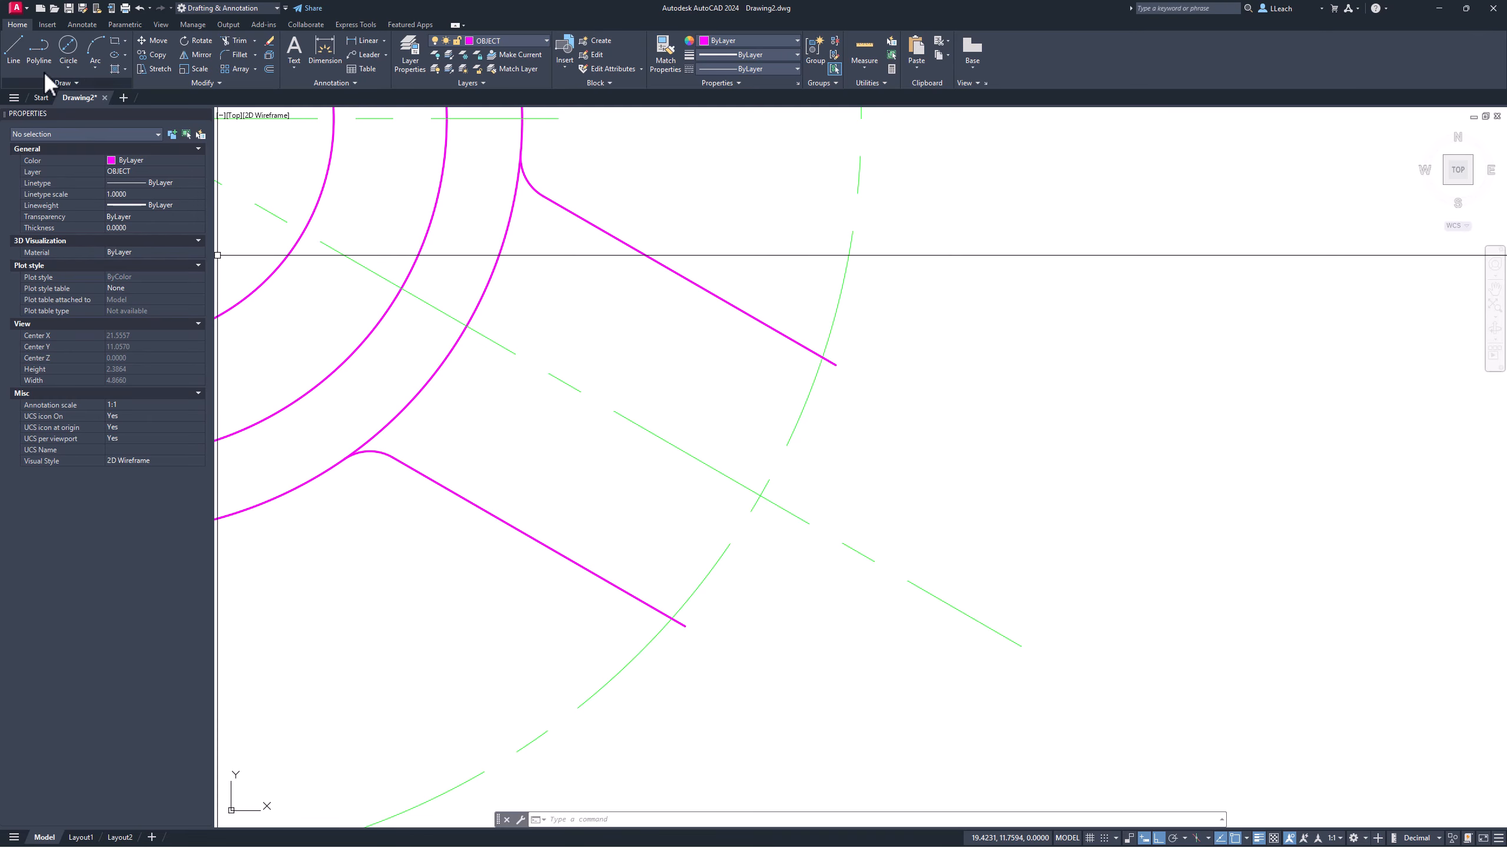
# Step: Draw an end line from the centerline/arc intersection, square to the lower-right arm's edge
pyautogui.click(14, 51)
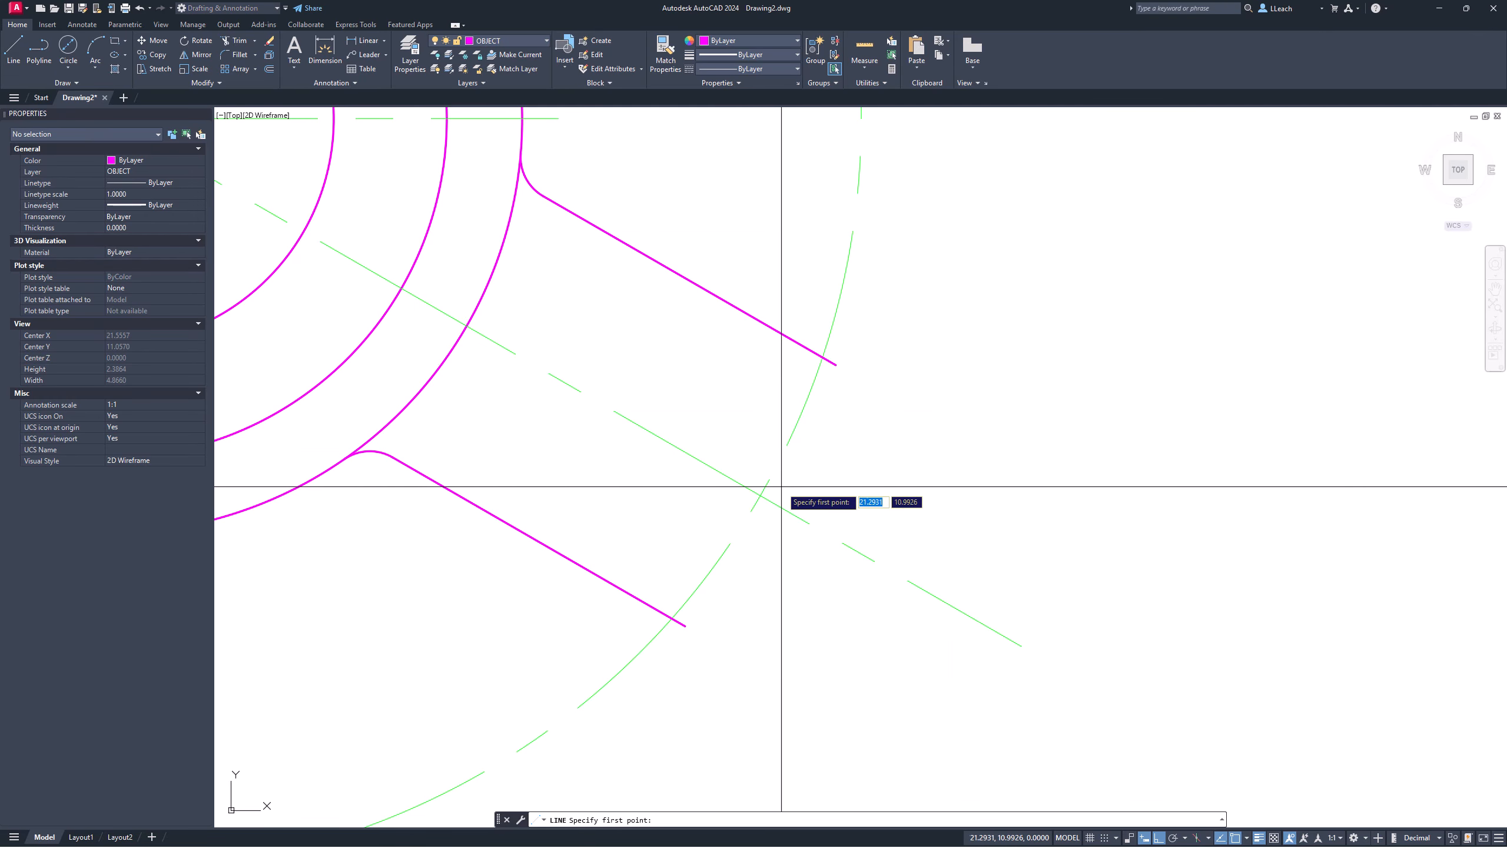
pyautogui.click(761, 495)
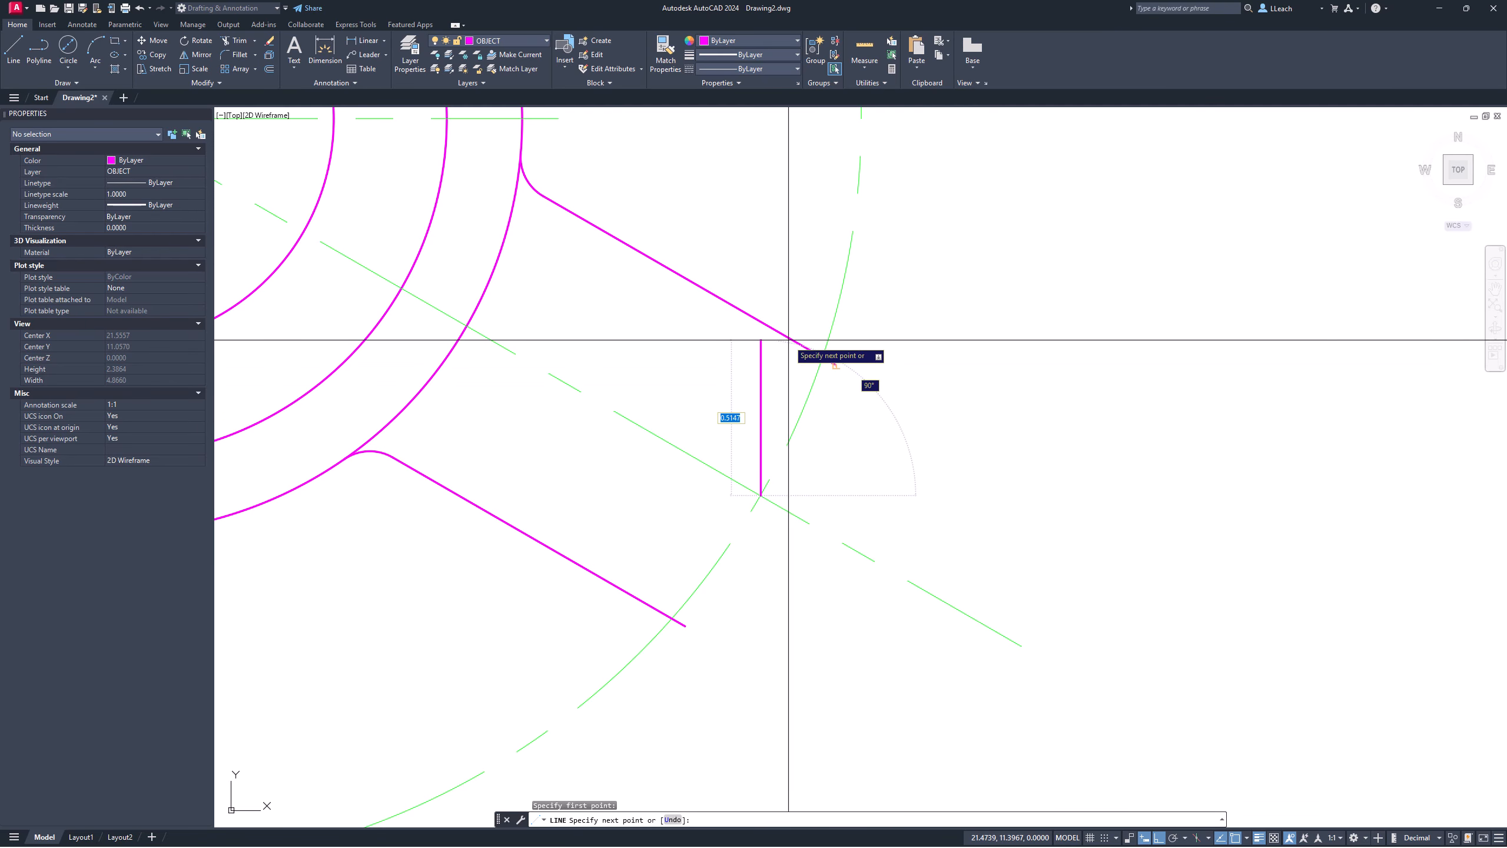
pyautogui.click(835, 365)
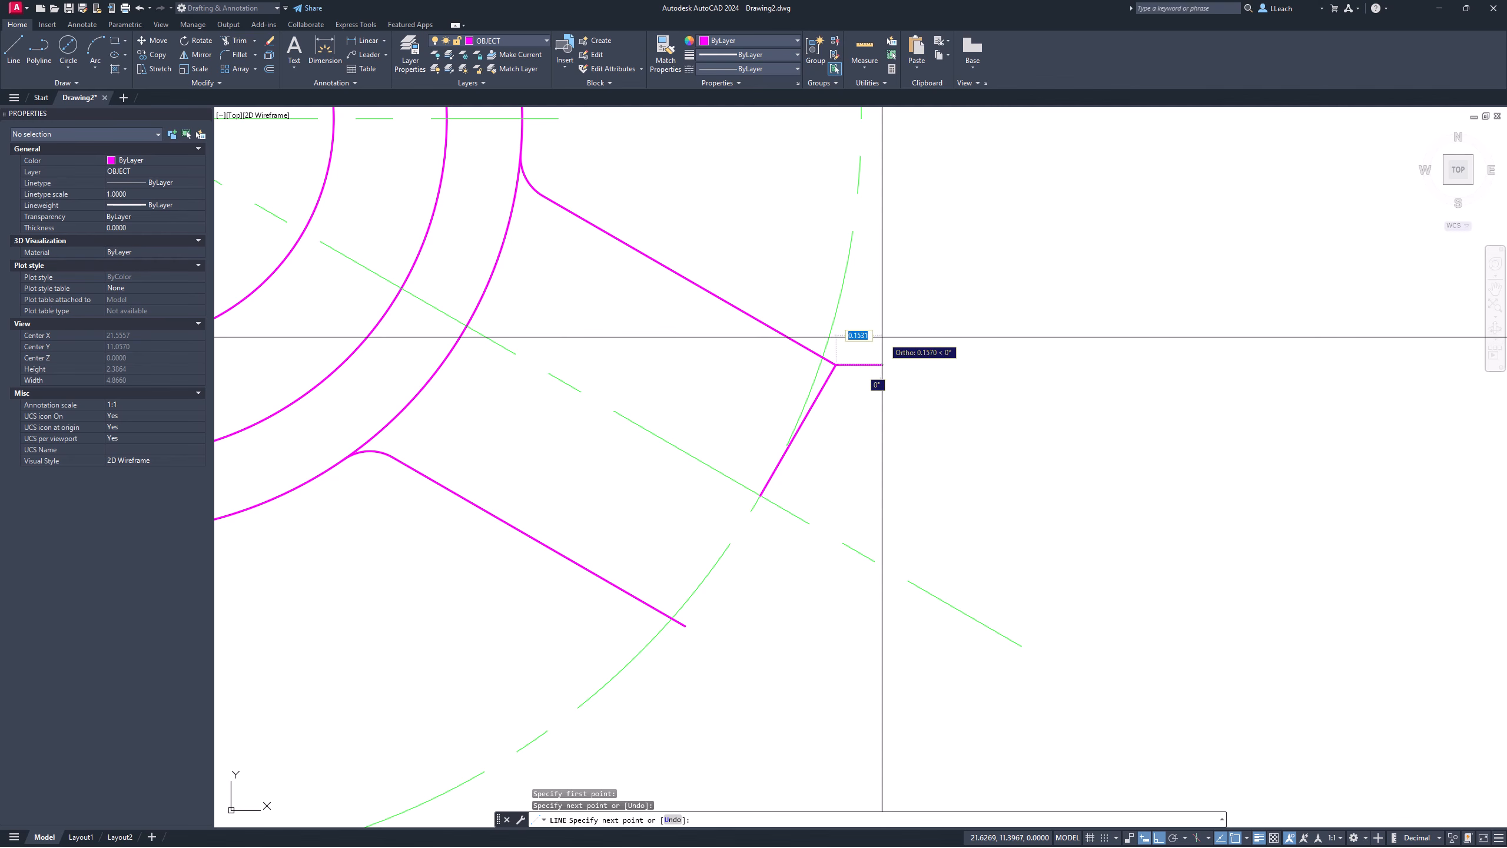
pyautogui.press('Escape')
pyautogui.press('Escape')
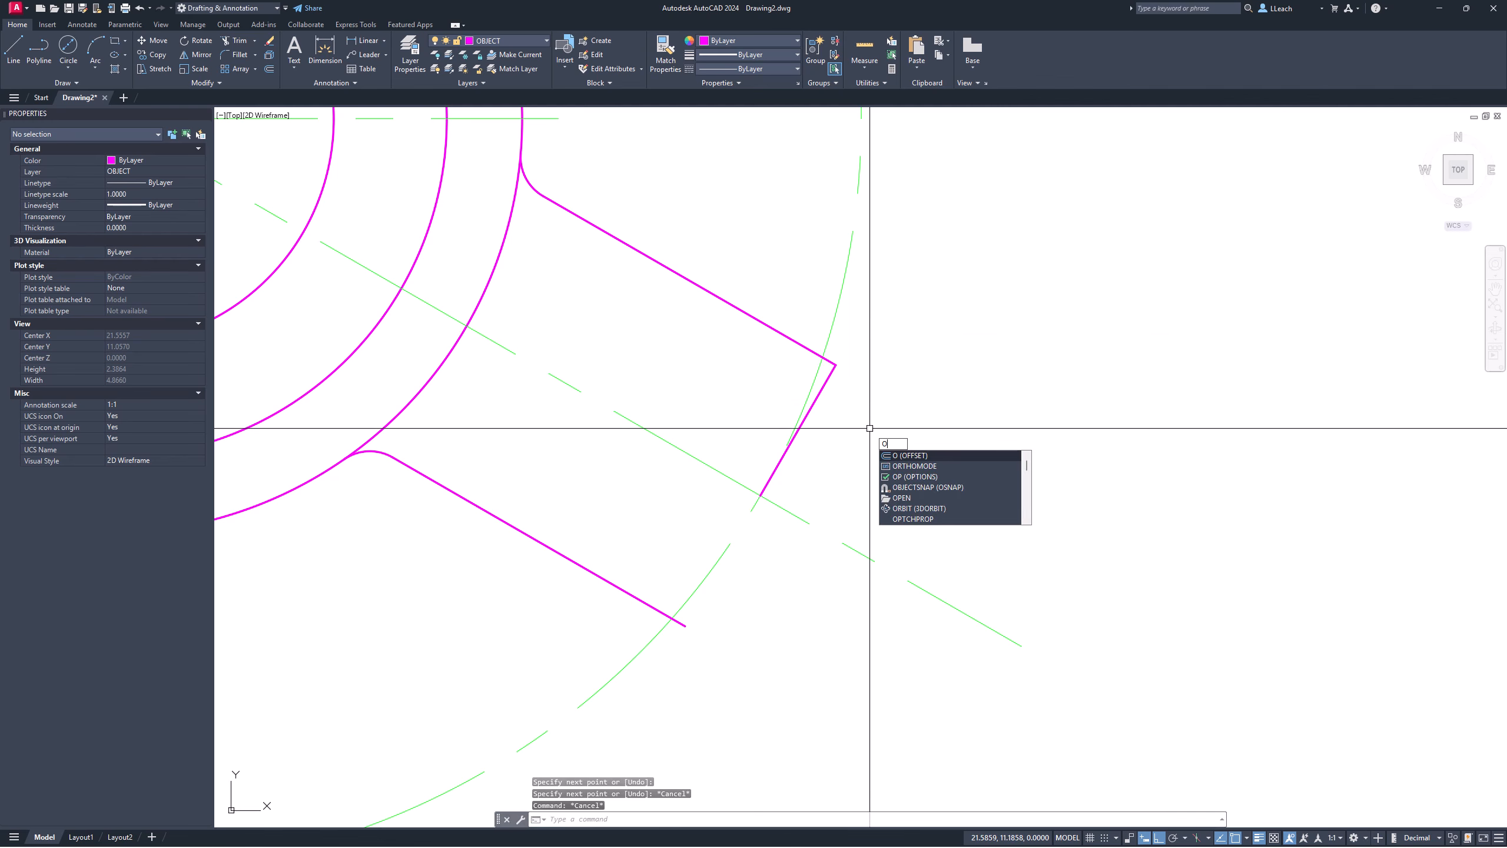
# Step: Offset the new end line 0.40 toward the arm's outer side
pyautogui.press('Return')
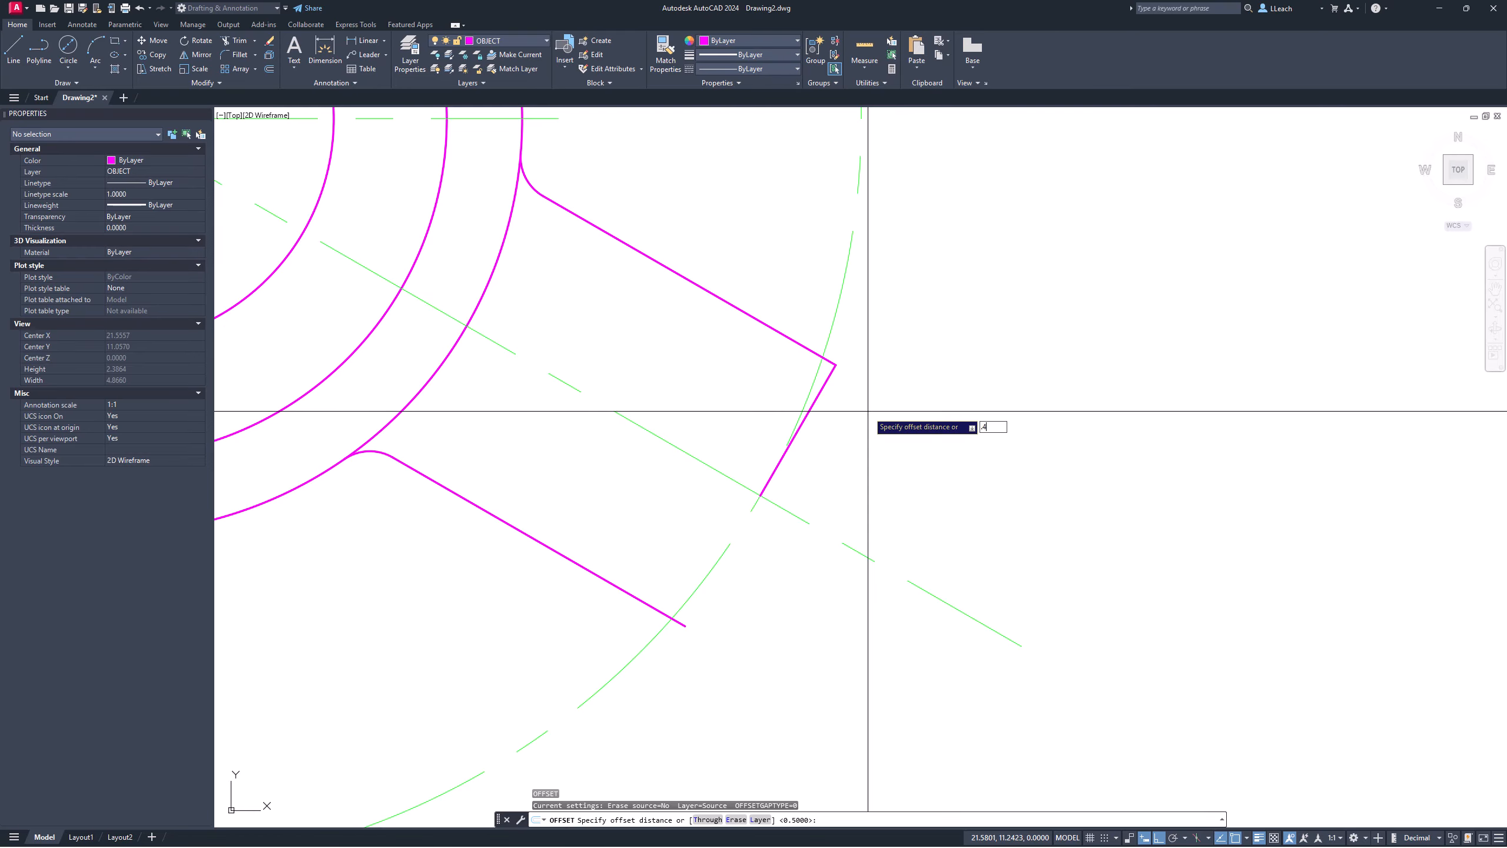
pyautogui.press('Return')
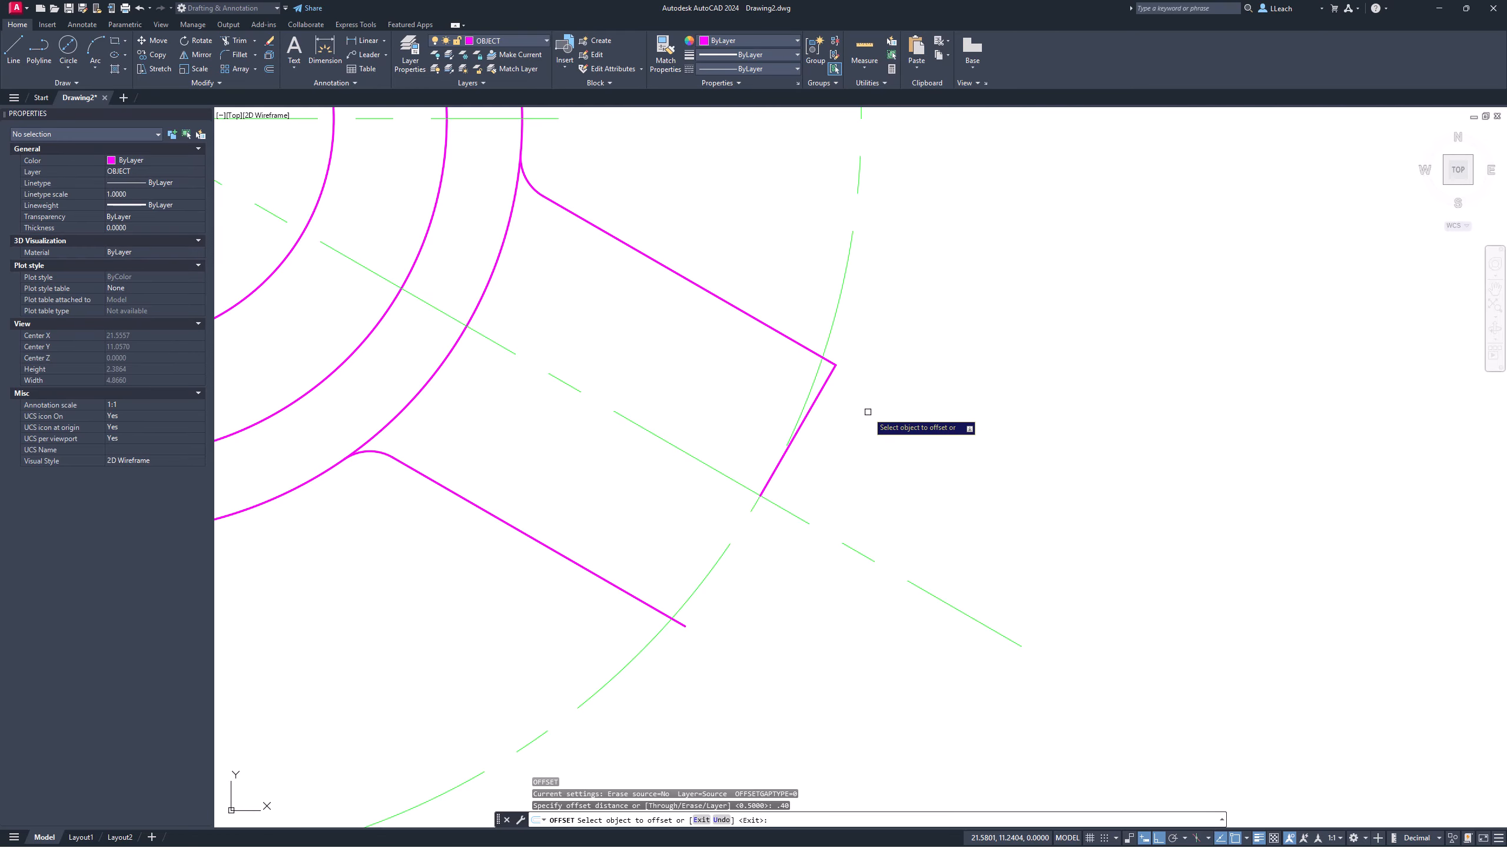
pyautogui.click(824, 390)
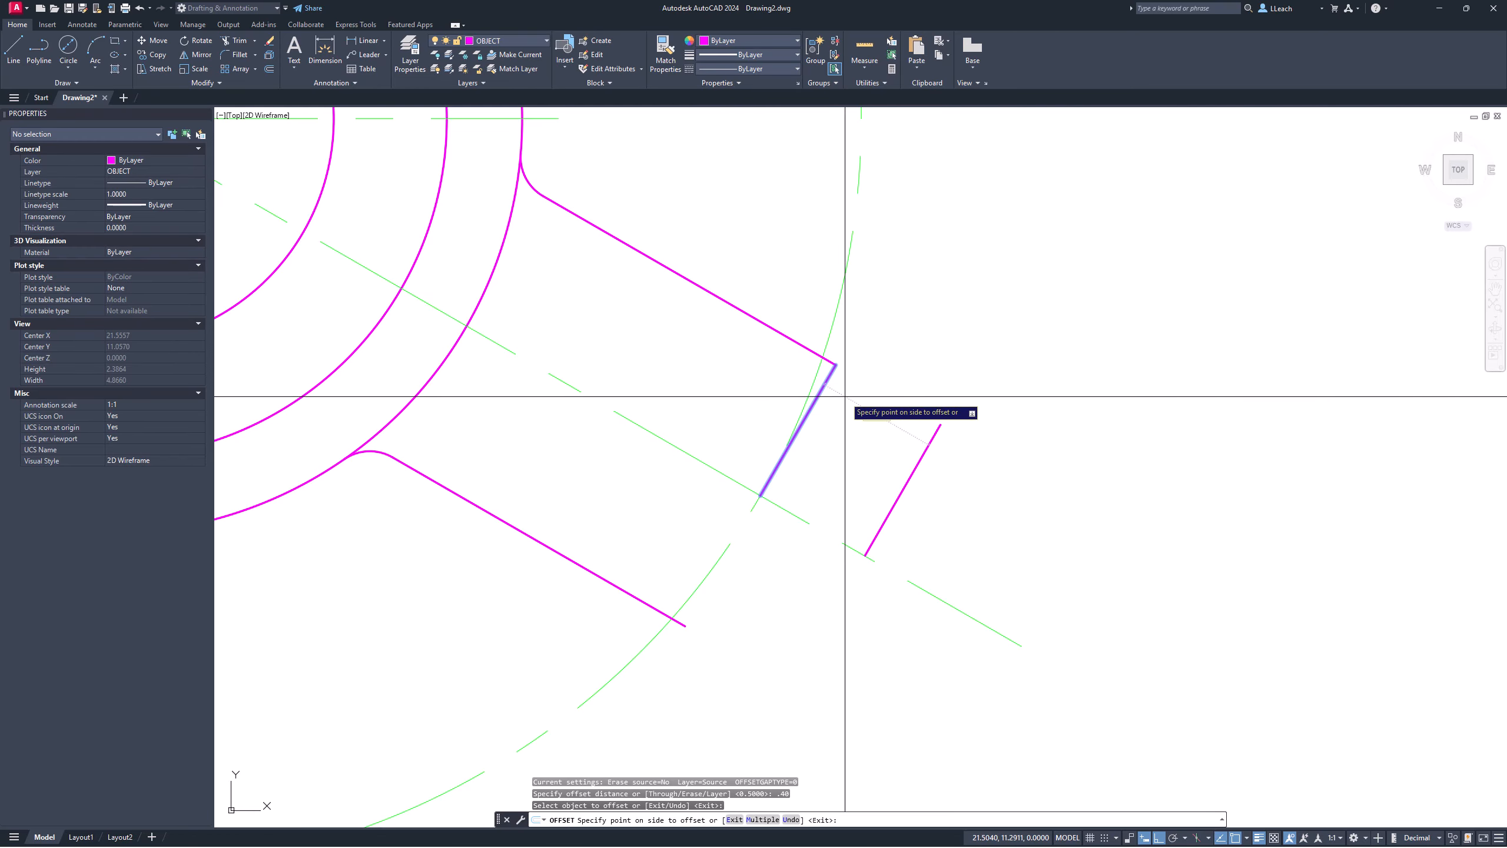
pyautogui.click(988, 469)
pyautogui.press('Escape')
pyautogui.moveTo(960, 448); pyautogui.dragTo(965, 441, button='middle')
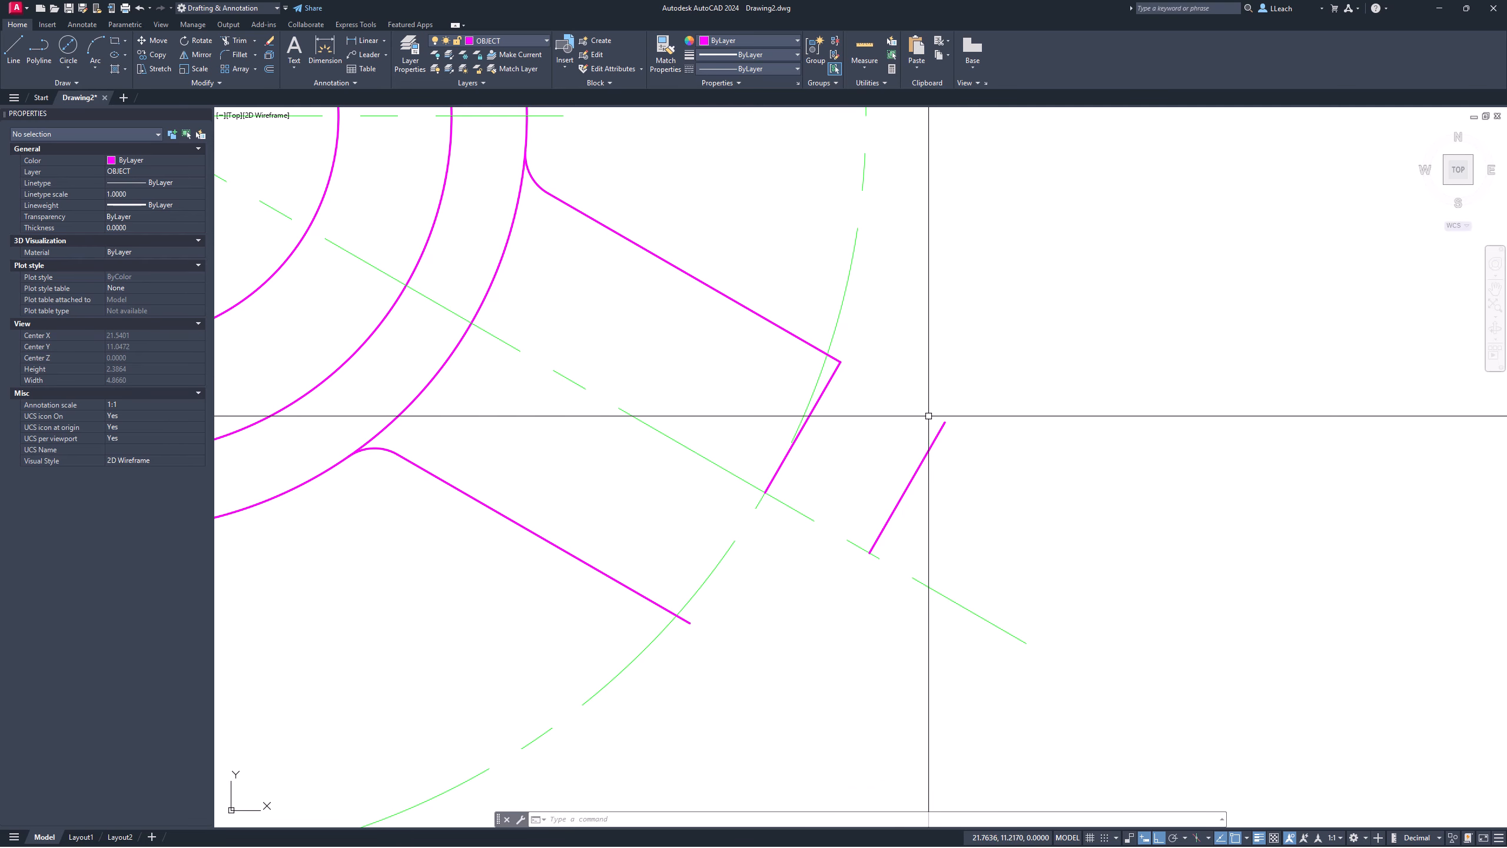
# Step: Erase the inner end line of the lower-right arm
pyautogui.press('Escape')
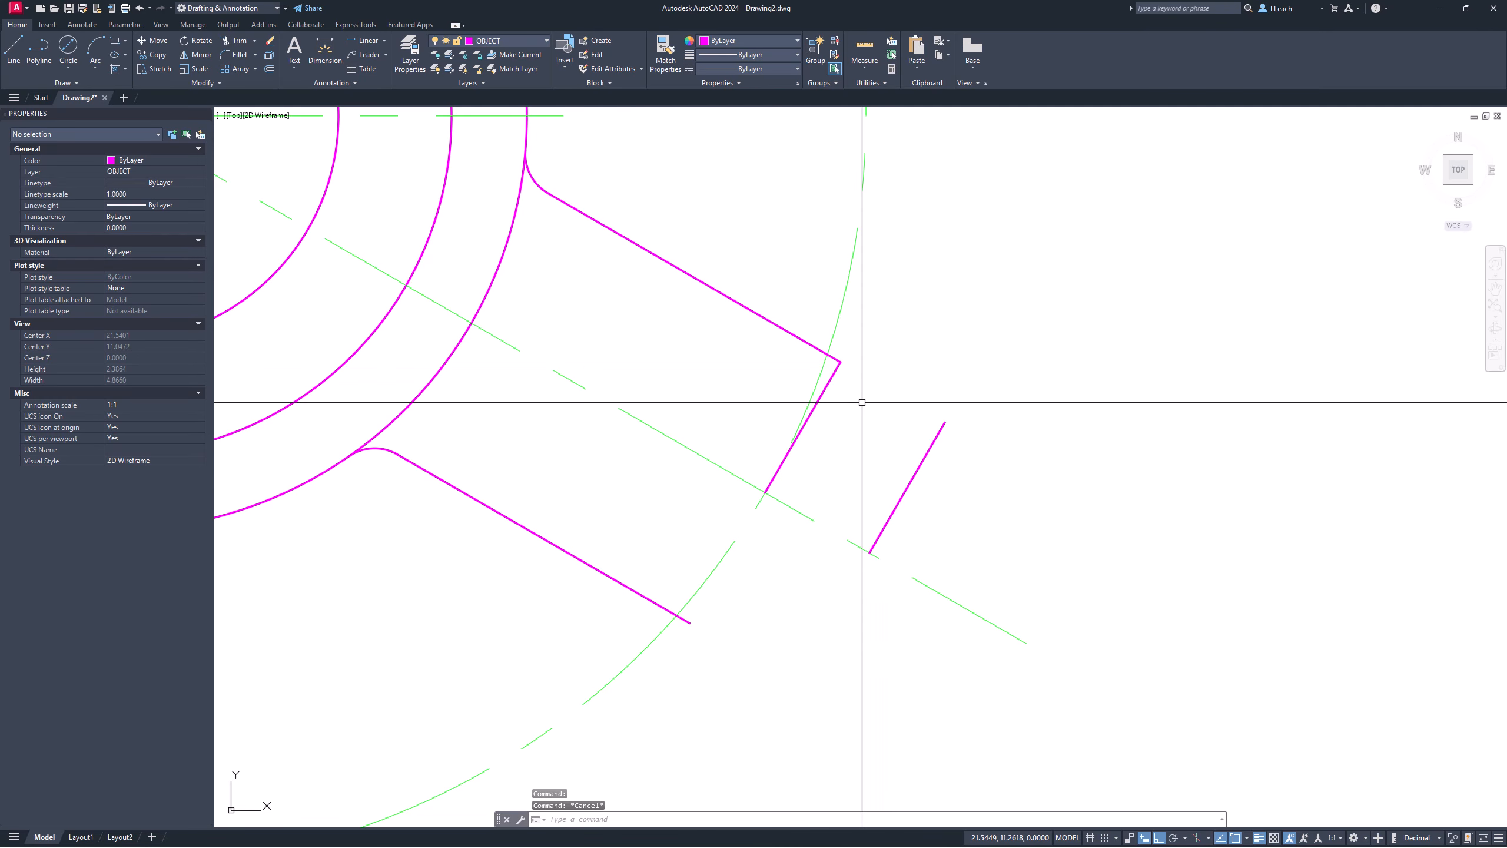
pyautogui.write('e')
pyautogui.press('Return')
pyautogui.click(831, 378)
pyautogui.press('Return')
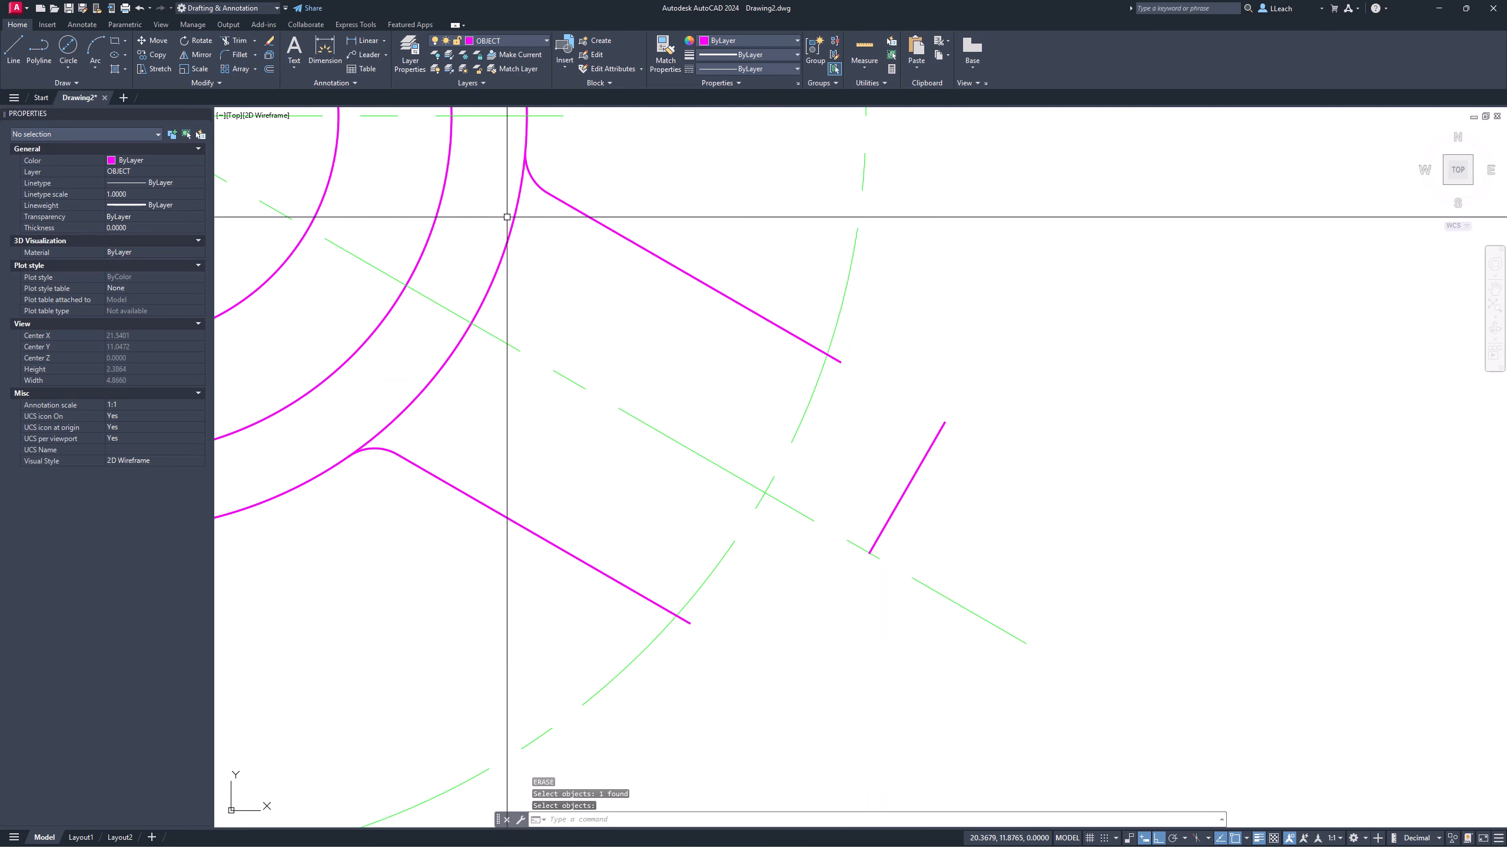
# Step: Fillet the outer end line to the arm's upper and lower edges at 0.15 radius
pyautogui.click(237, 52)
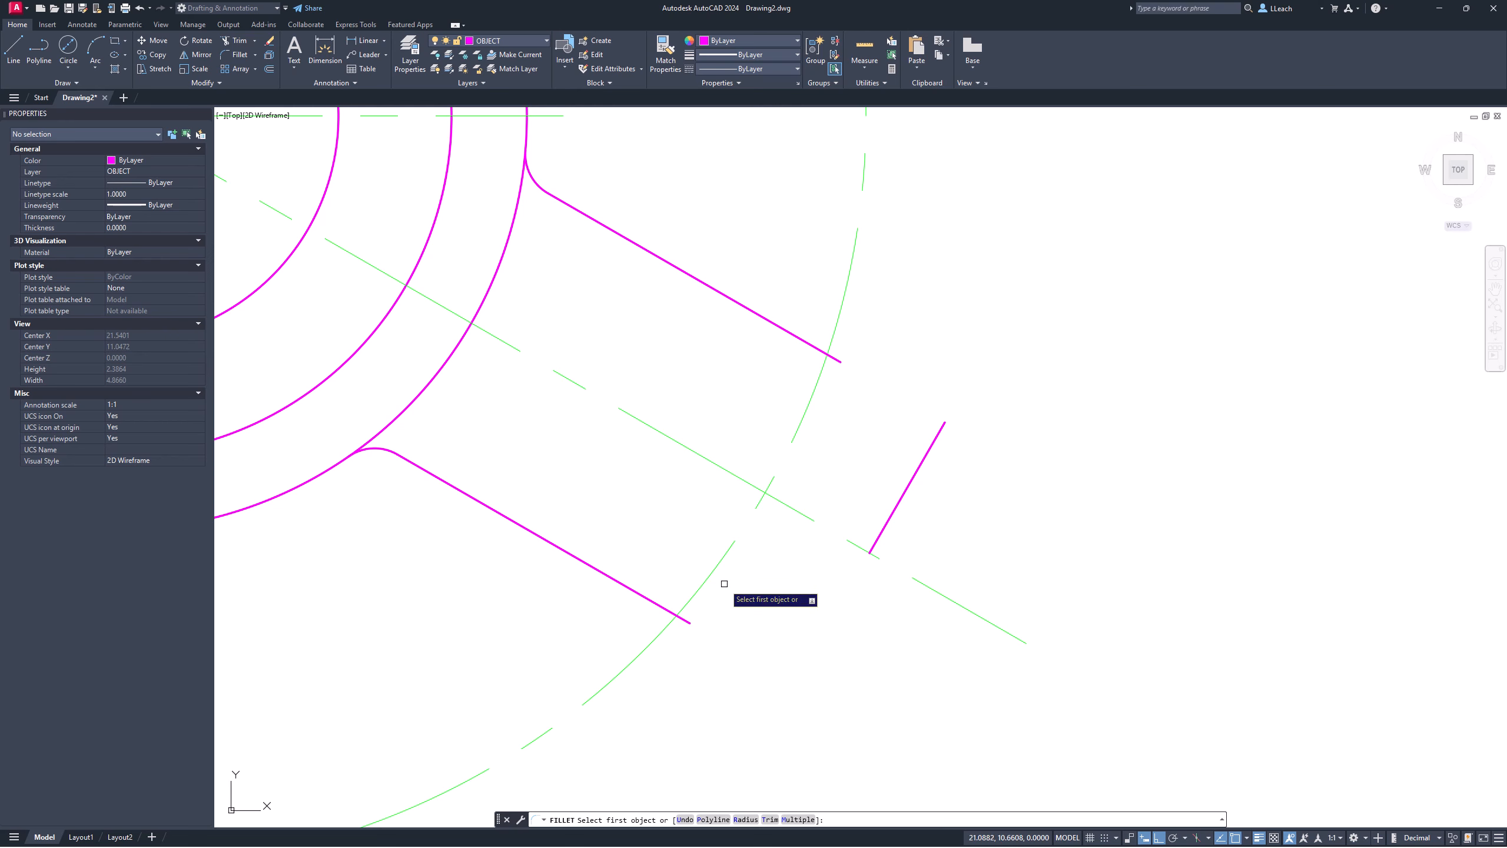
pyautogui.click(746, 820)
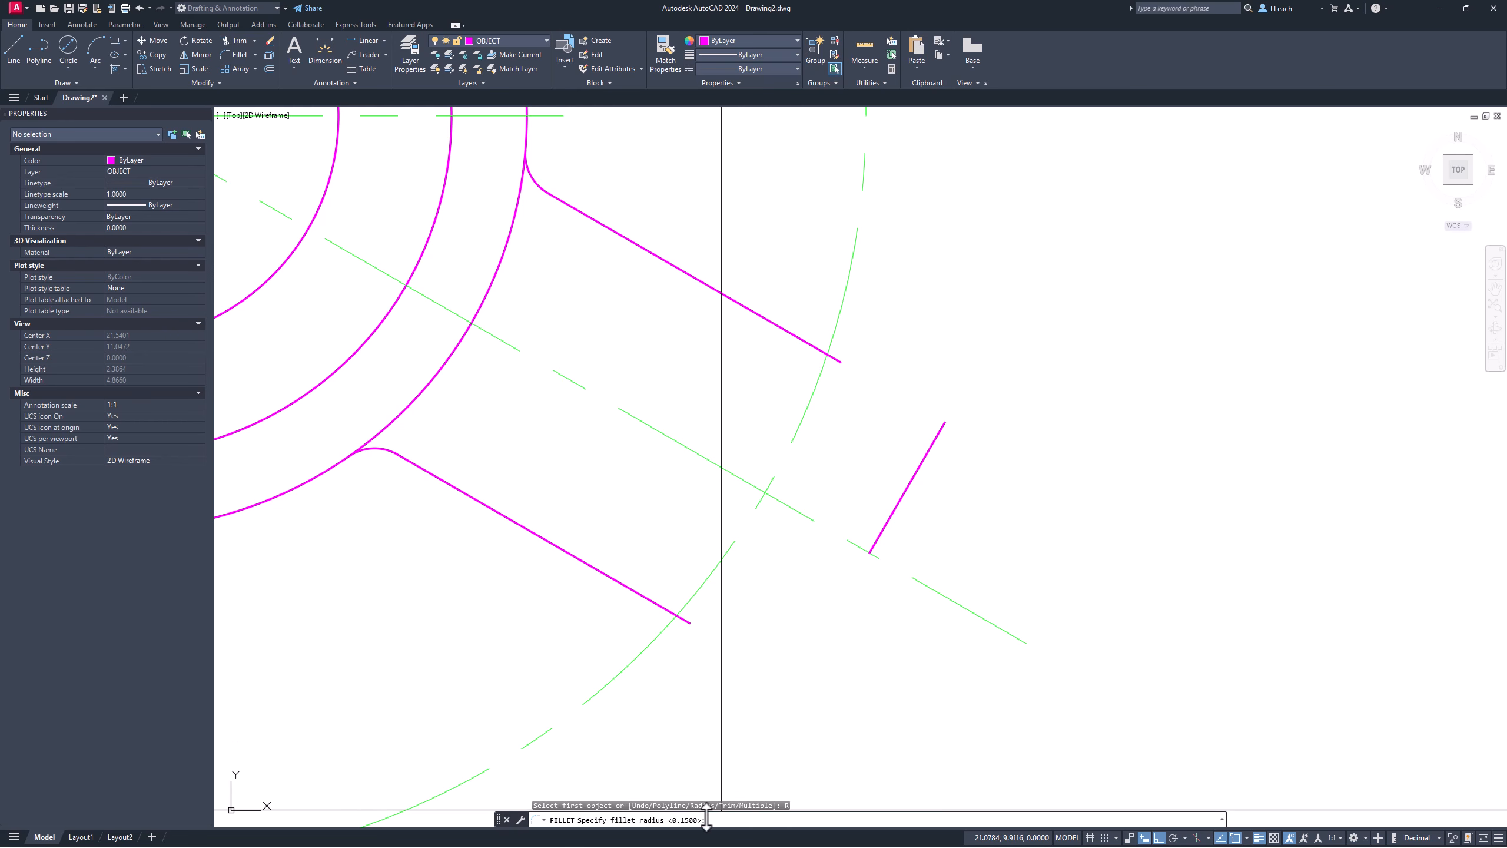
pyautogui.press('Return')
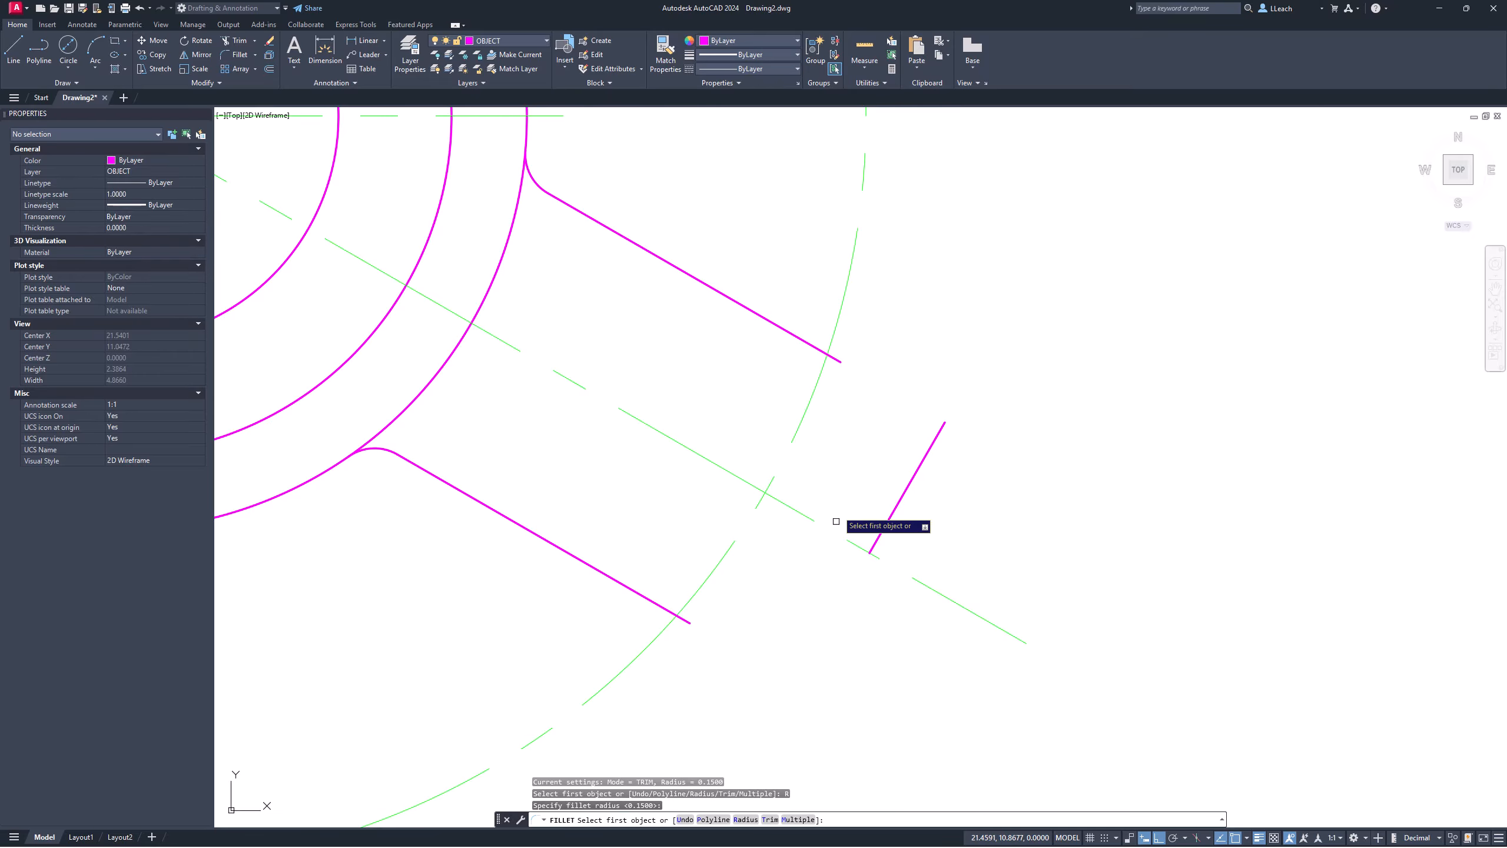
pyautogui.click(813, 346)
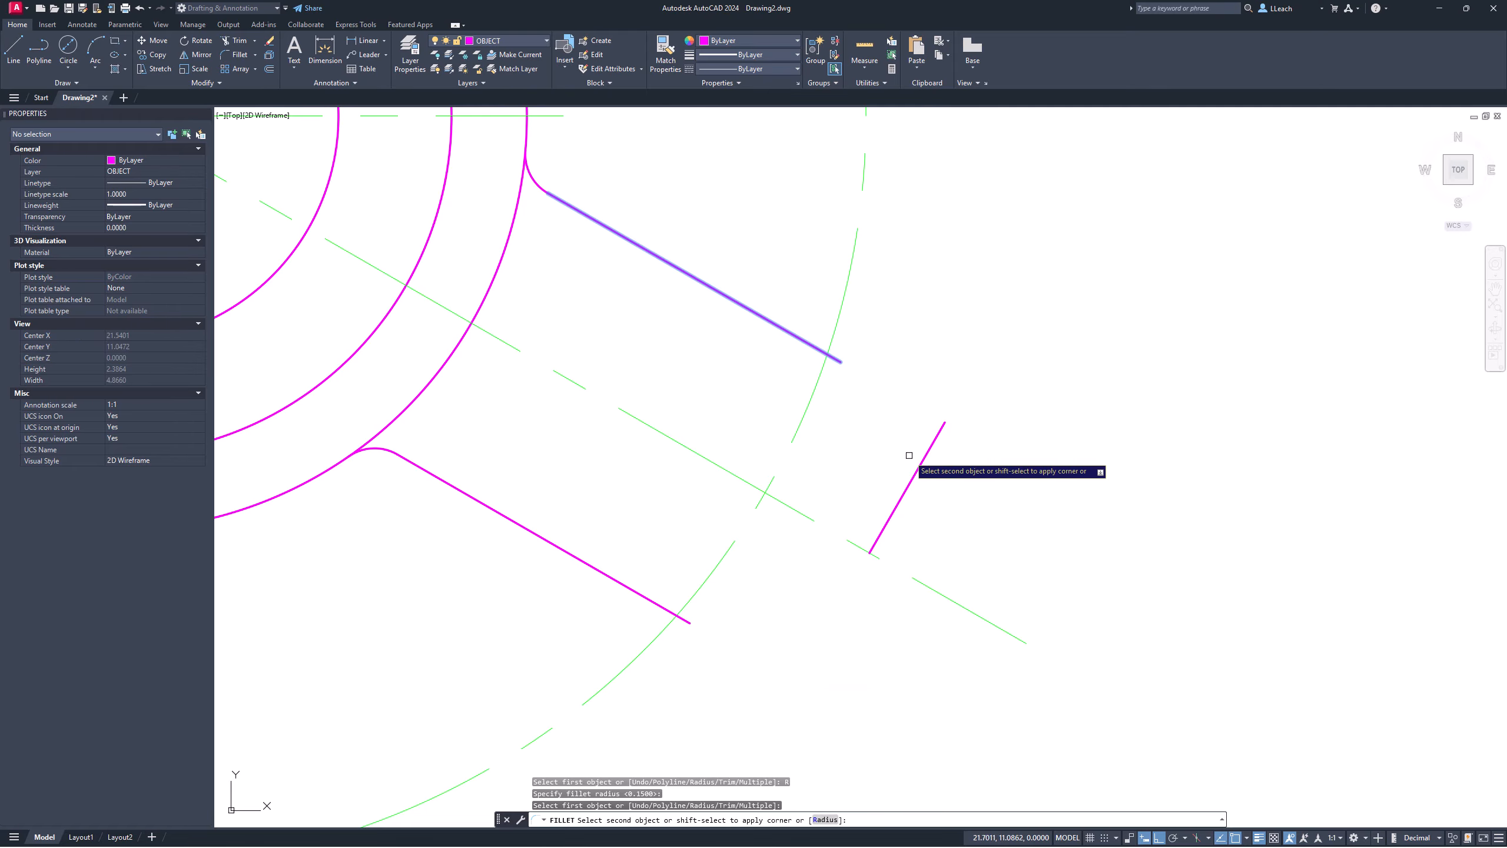
pyautogui.click(915, 473)
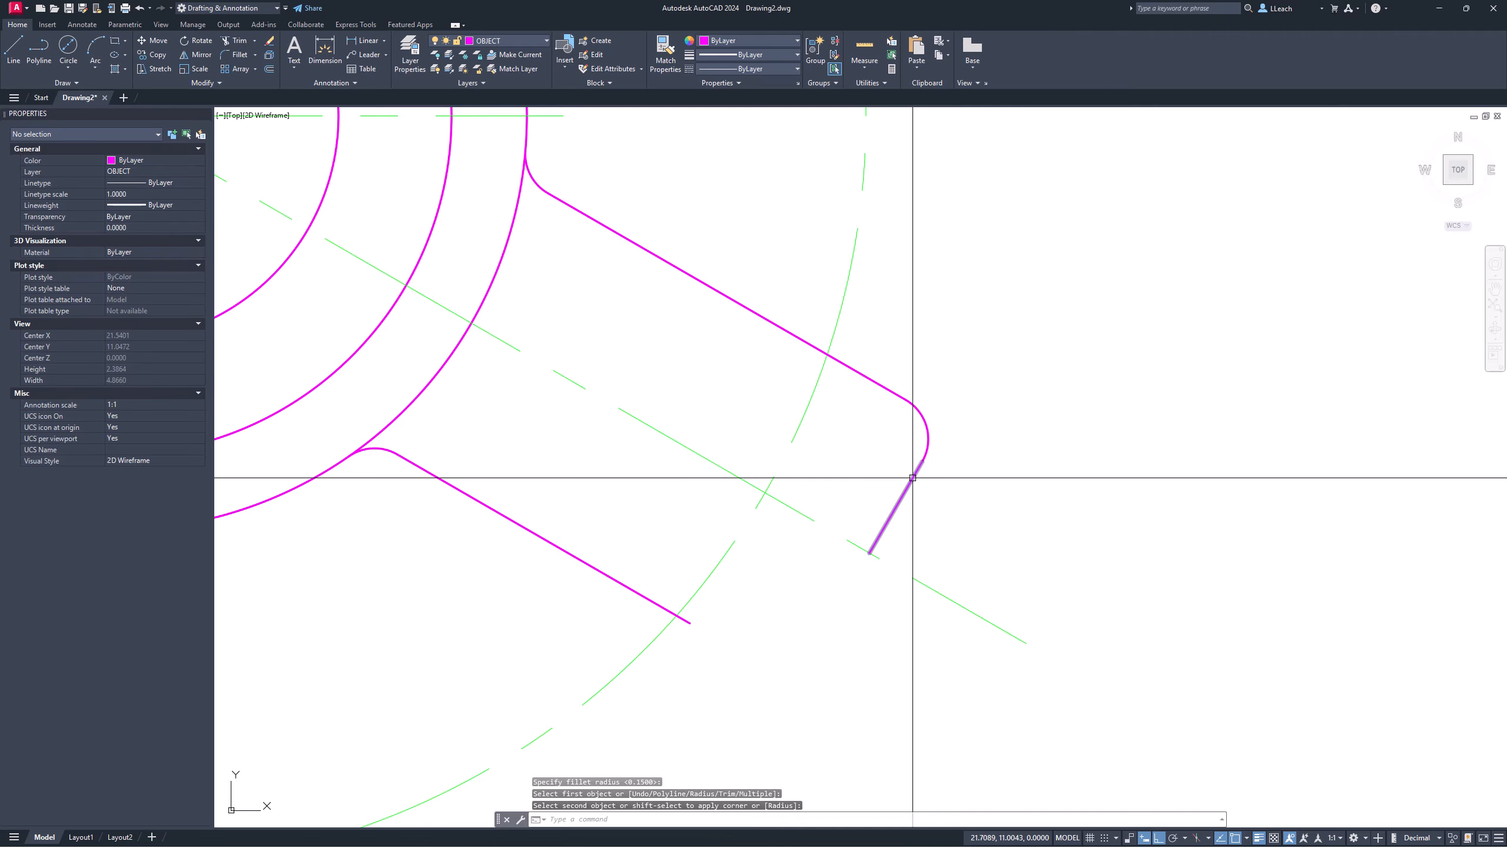
pyautogui.press('Return')
pyautogui.click(888, 523)
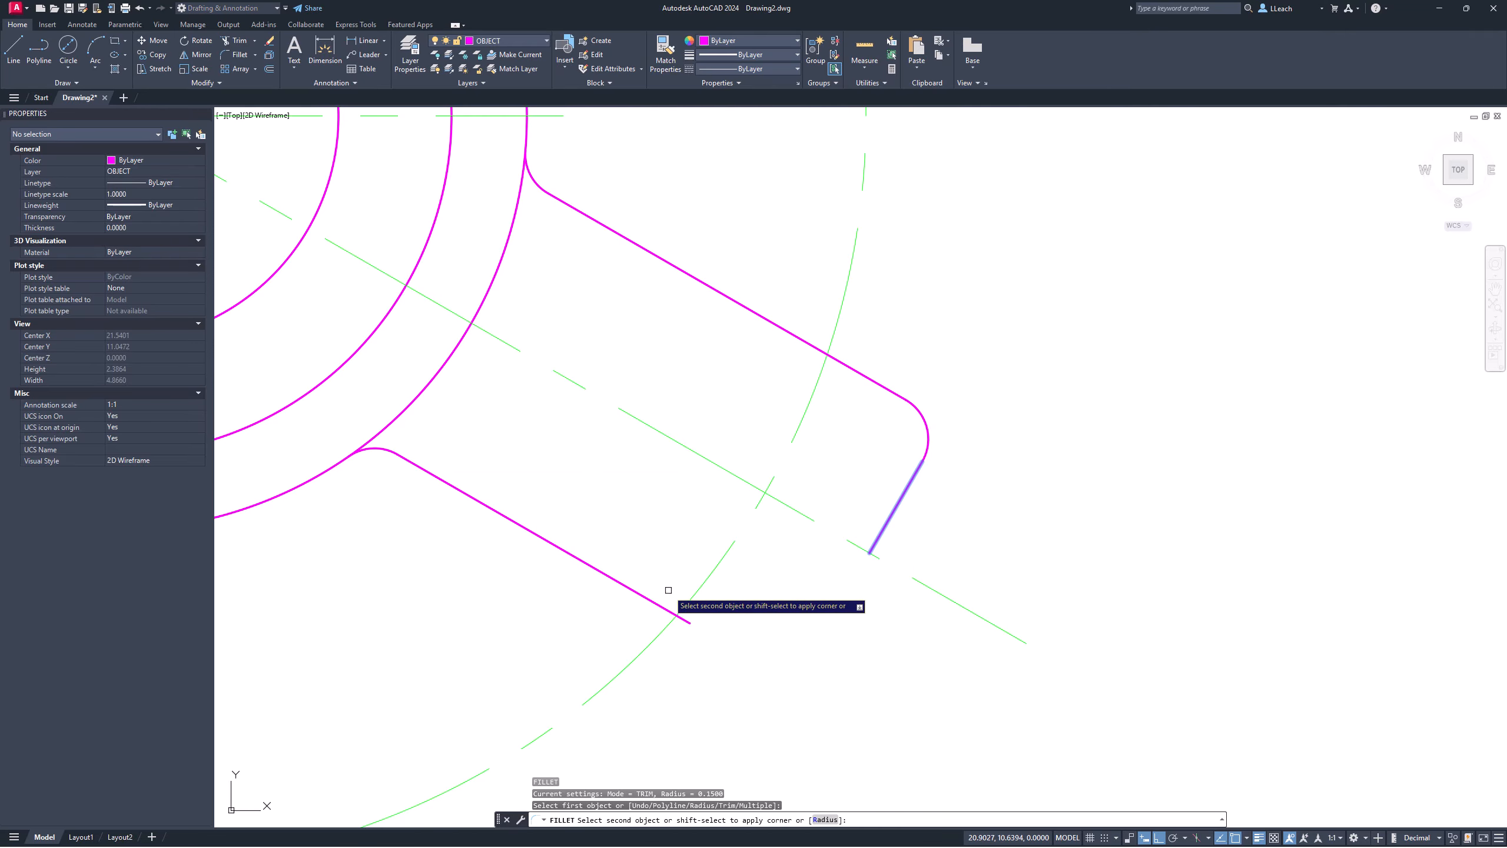
pyautogui.click(657, 607)
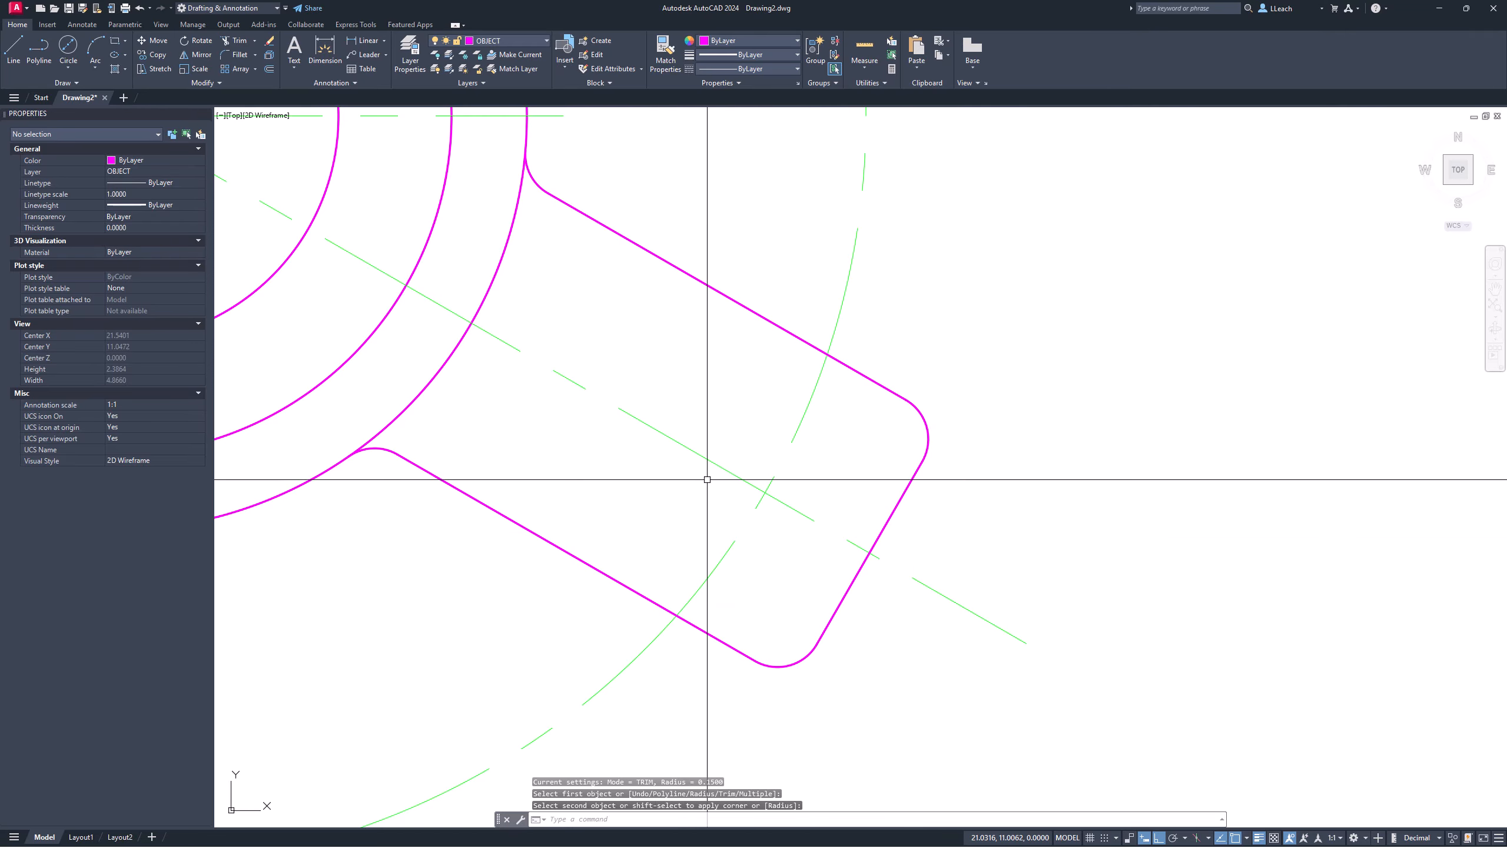
pyautogui.press('Escape')
pyautogui.scroll(-2, 754, 457)
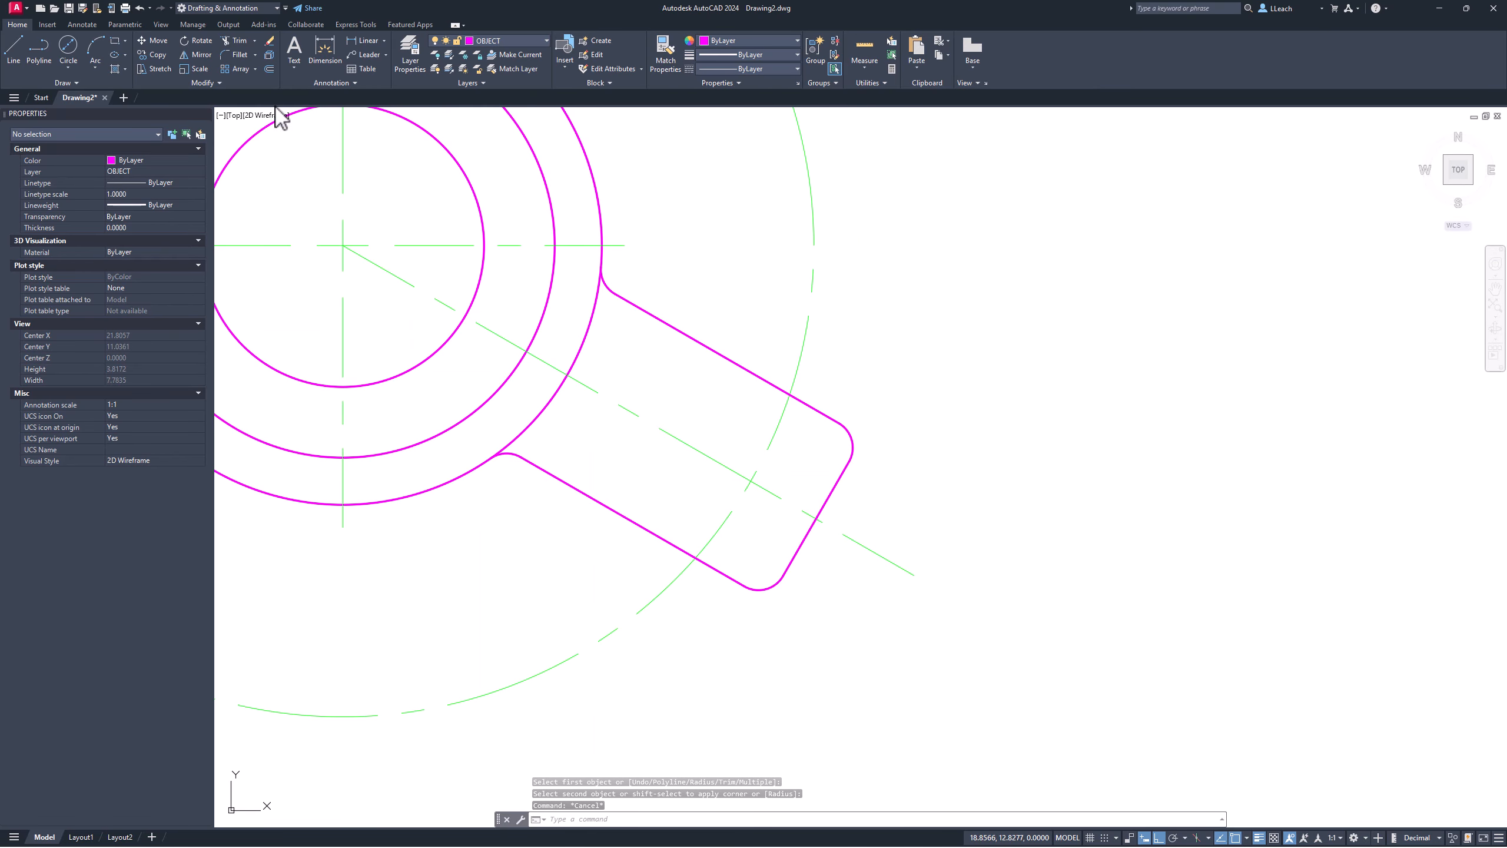
# Step: Draw a 0.375-diameter circle centred where the arm centreline meets the arc
pyautogui.click(70, 67)
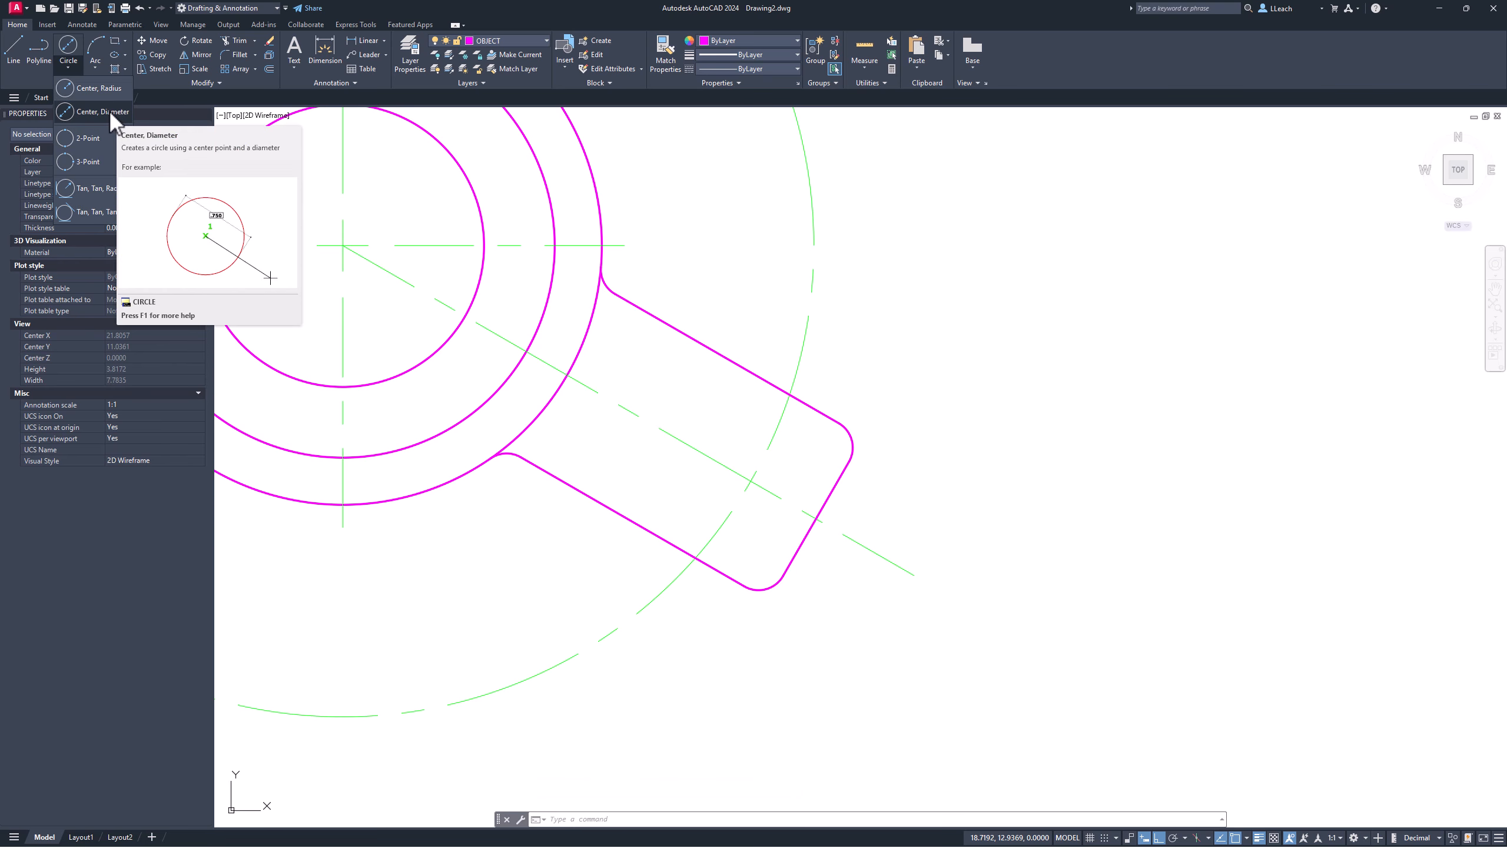
pyautogui.click(111, 113)
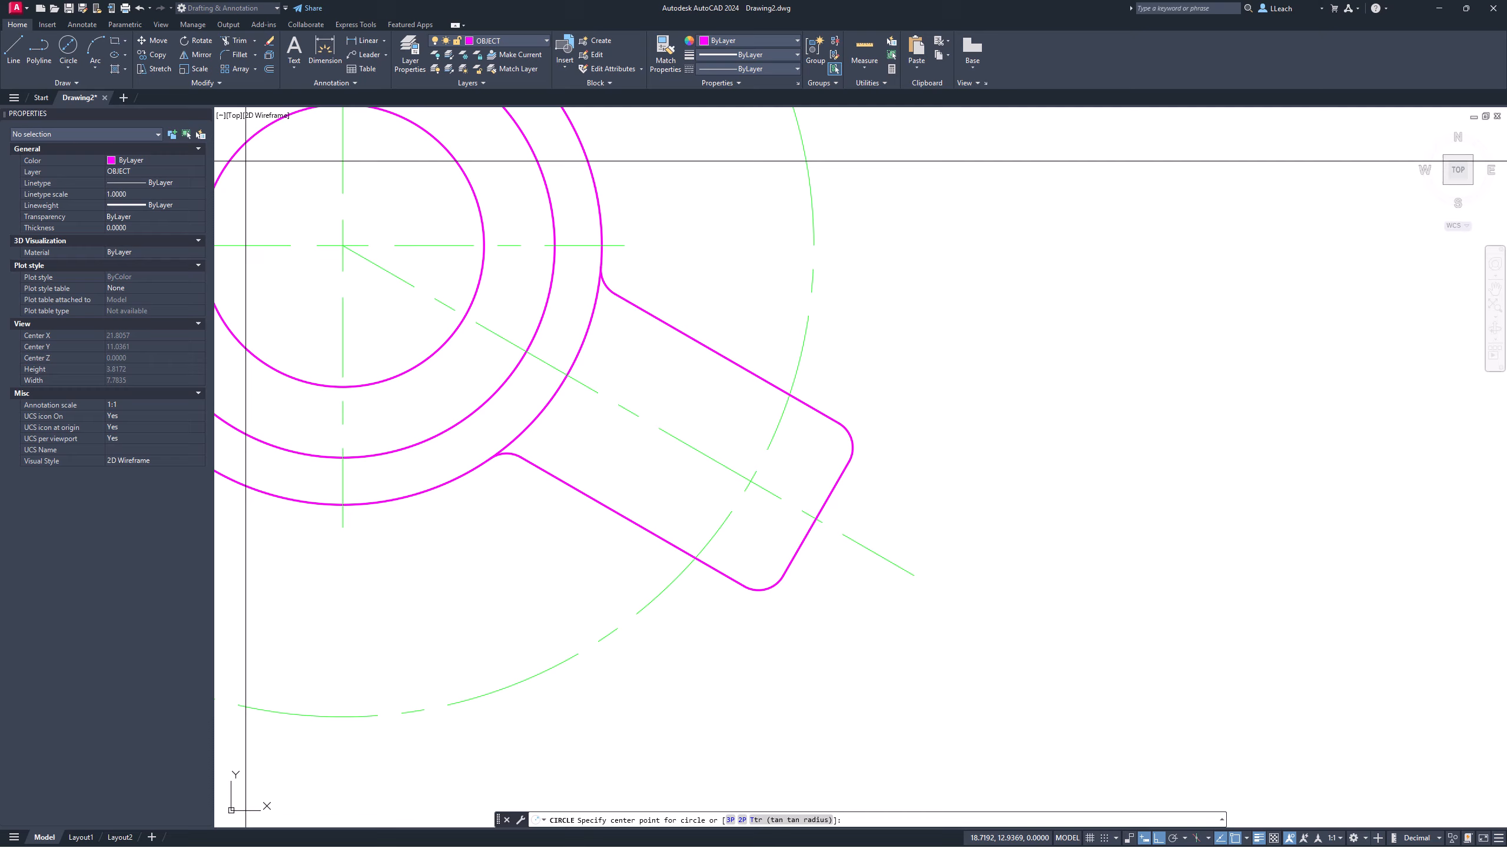
pyautogui.click(750, 480)
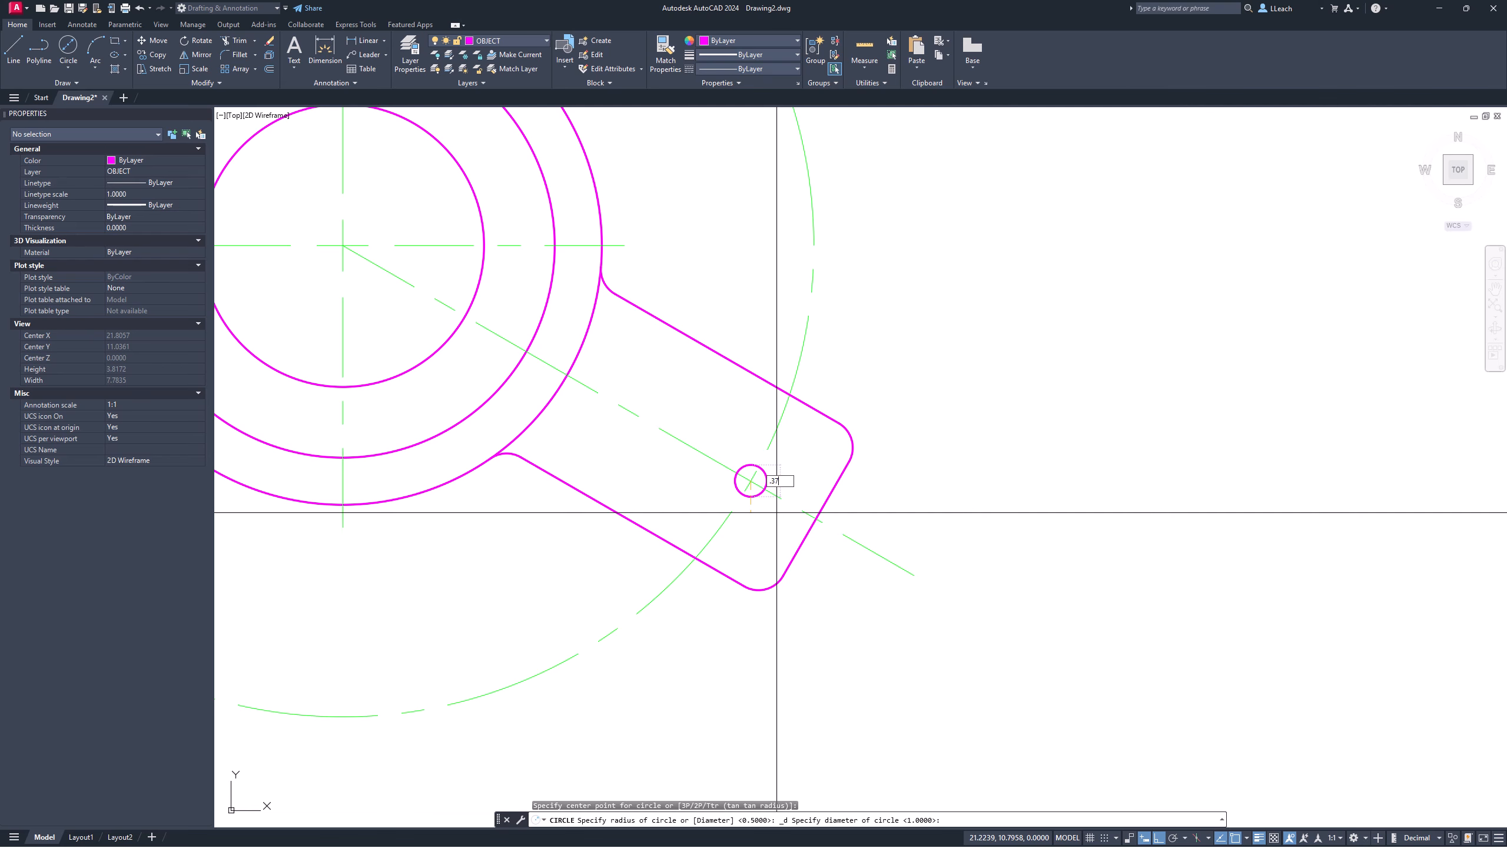
pyautogui.press('Return')
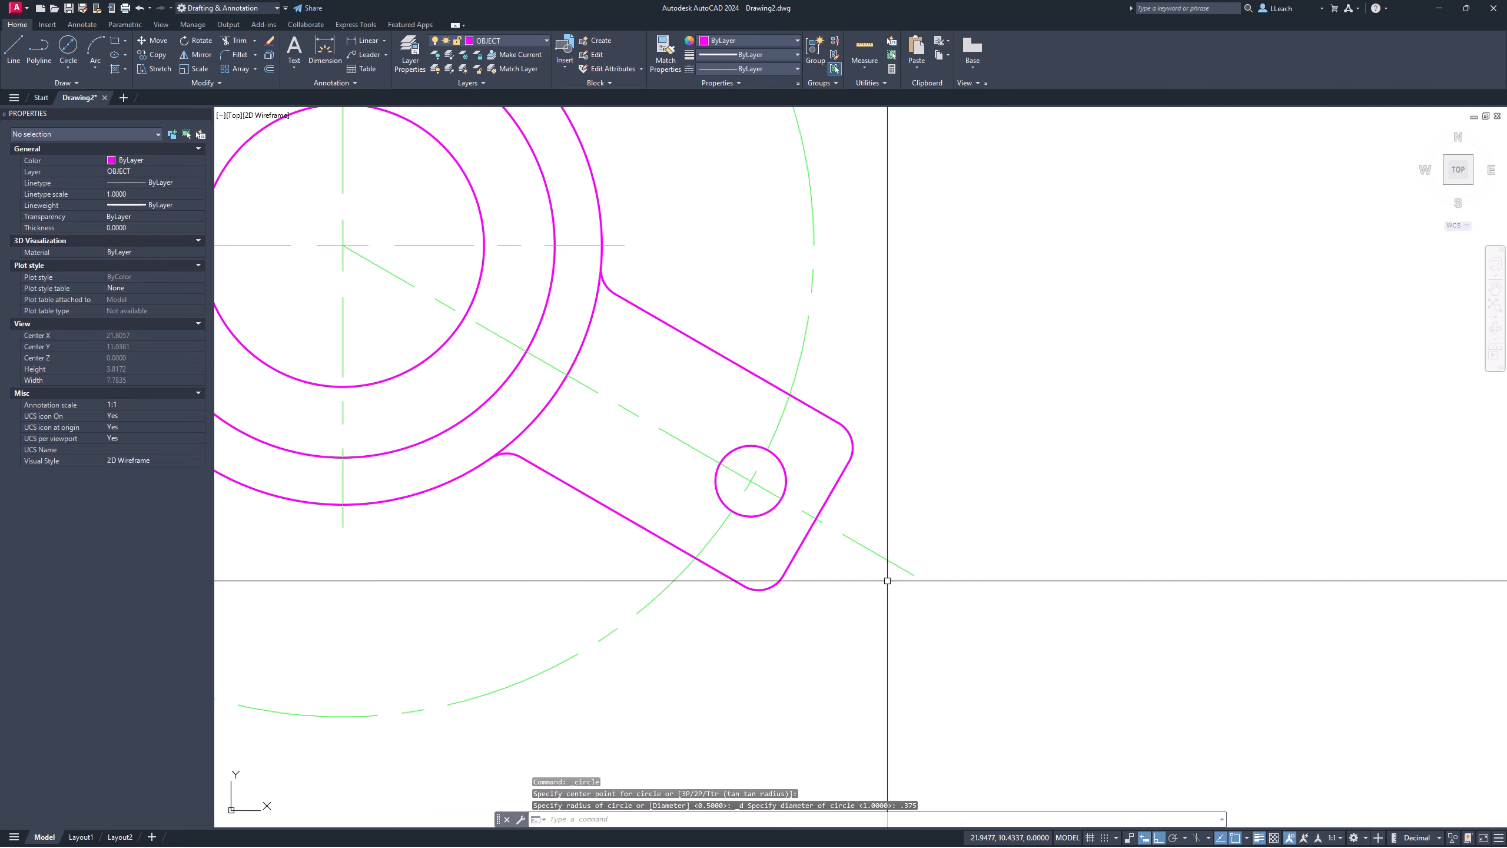
pyautogui.press('Escape')
pyautogui.scroll(3, 814, 489)
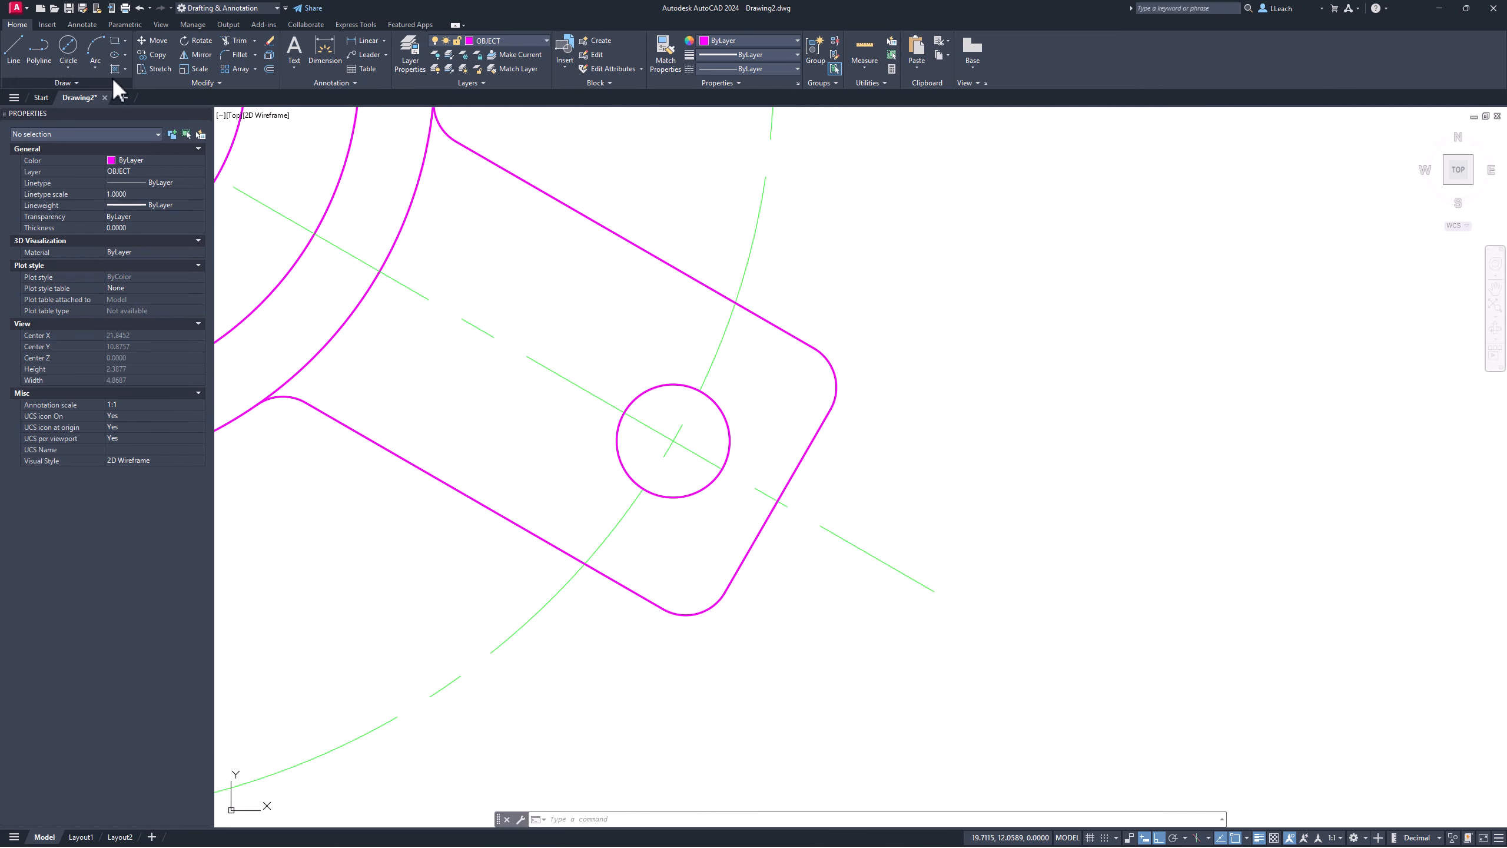
# Step: Draw the lower slot line from the circle's bottom to the arm's end
pyautogui.click(14, 53)
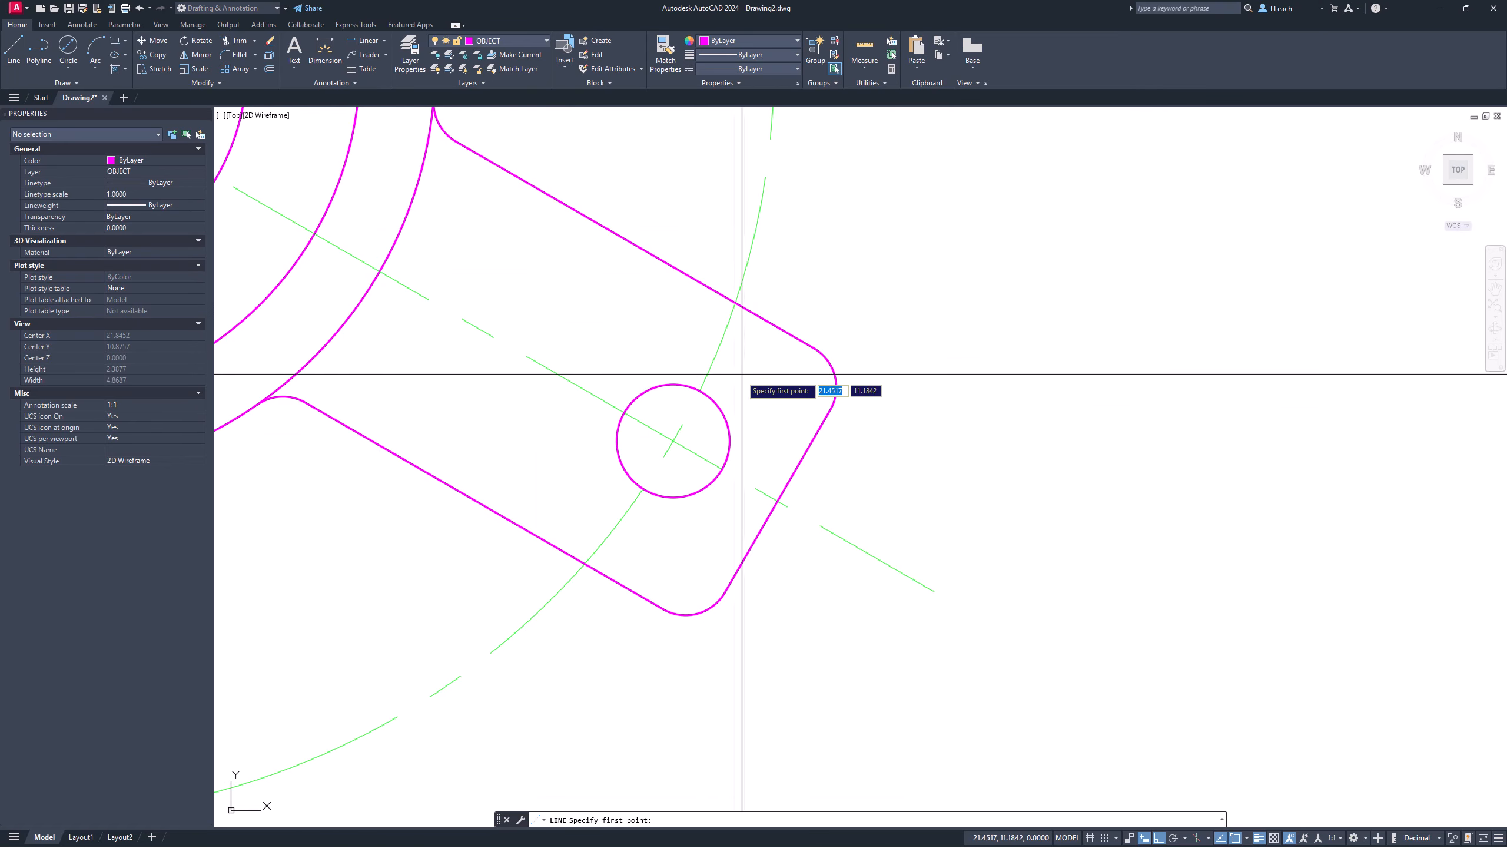
pyautogui.click(806, 451)
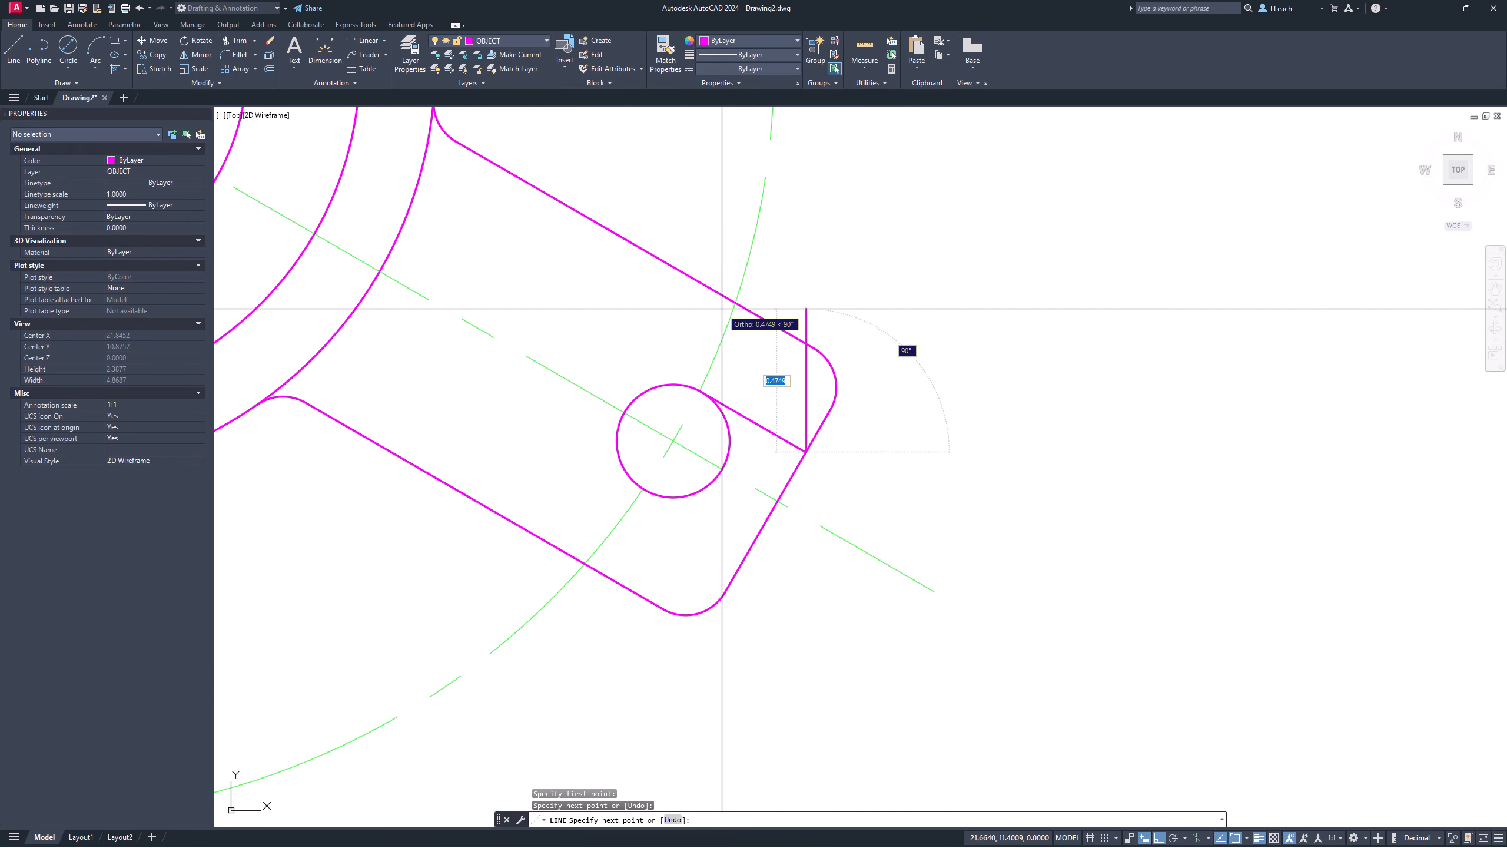
pyautogui.press('Return')
pyautogui.press('Return')
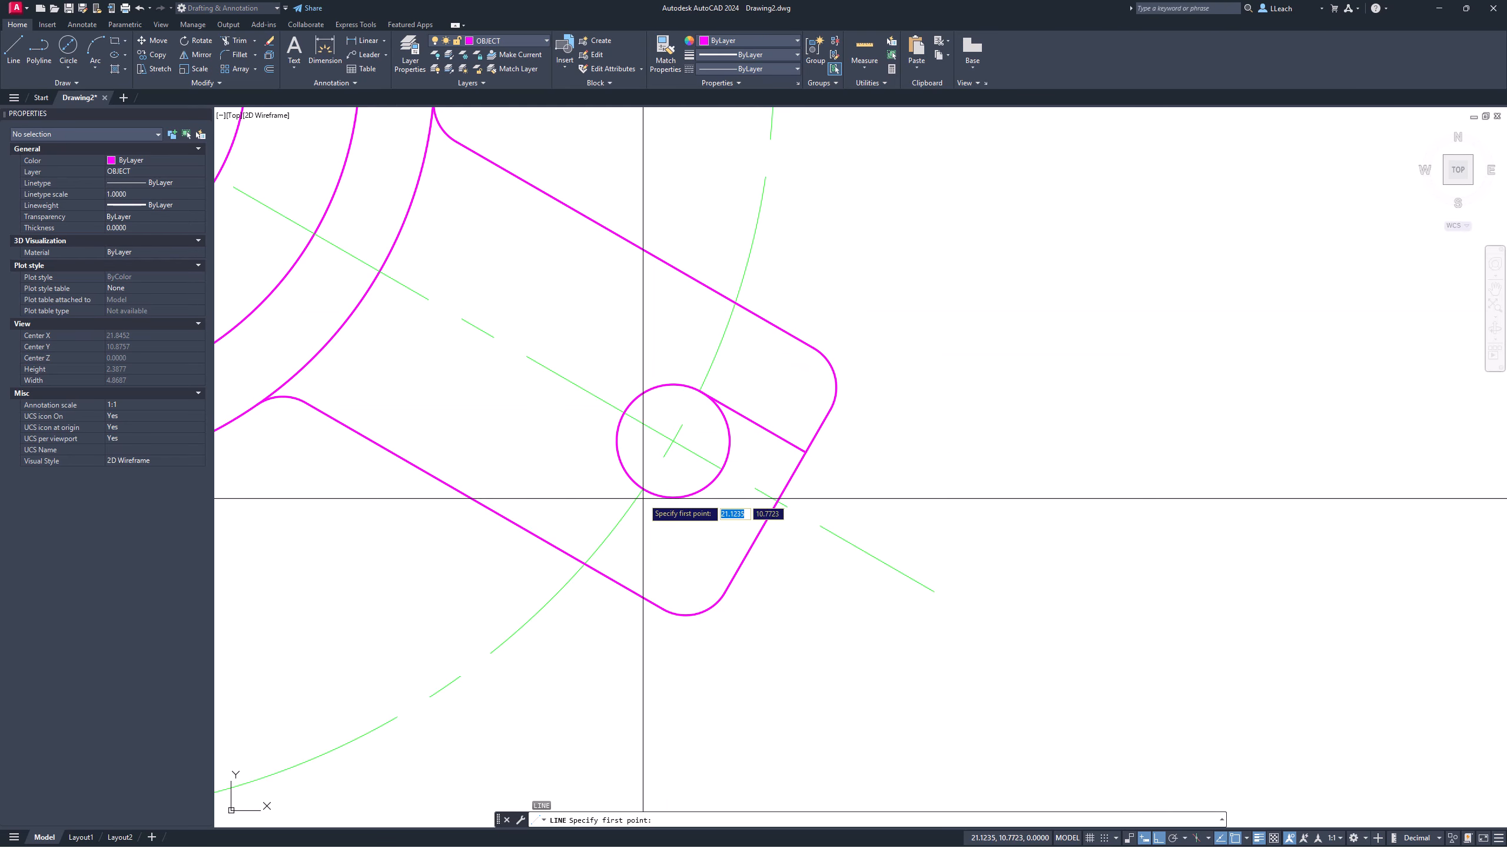
pyautogui.click(644, 501)
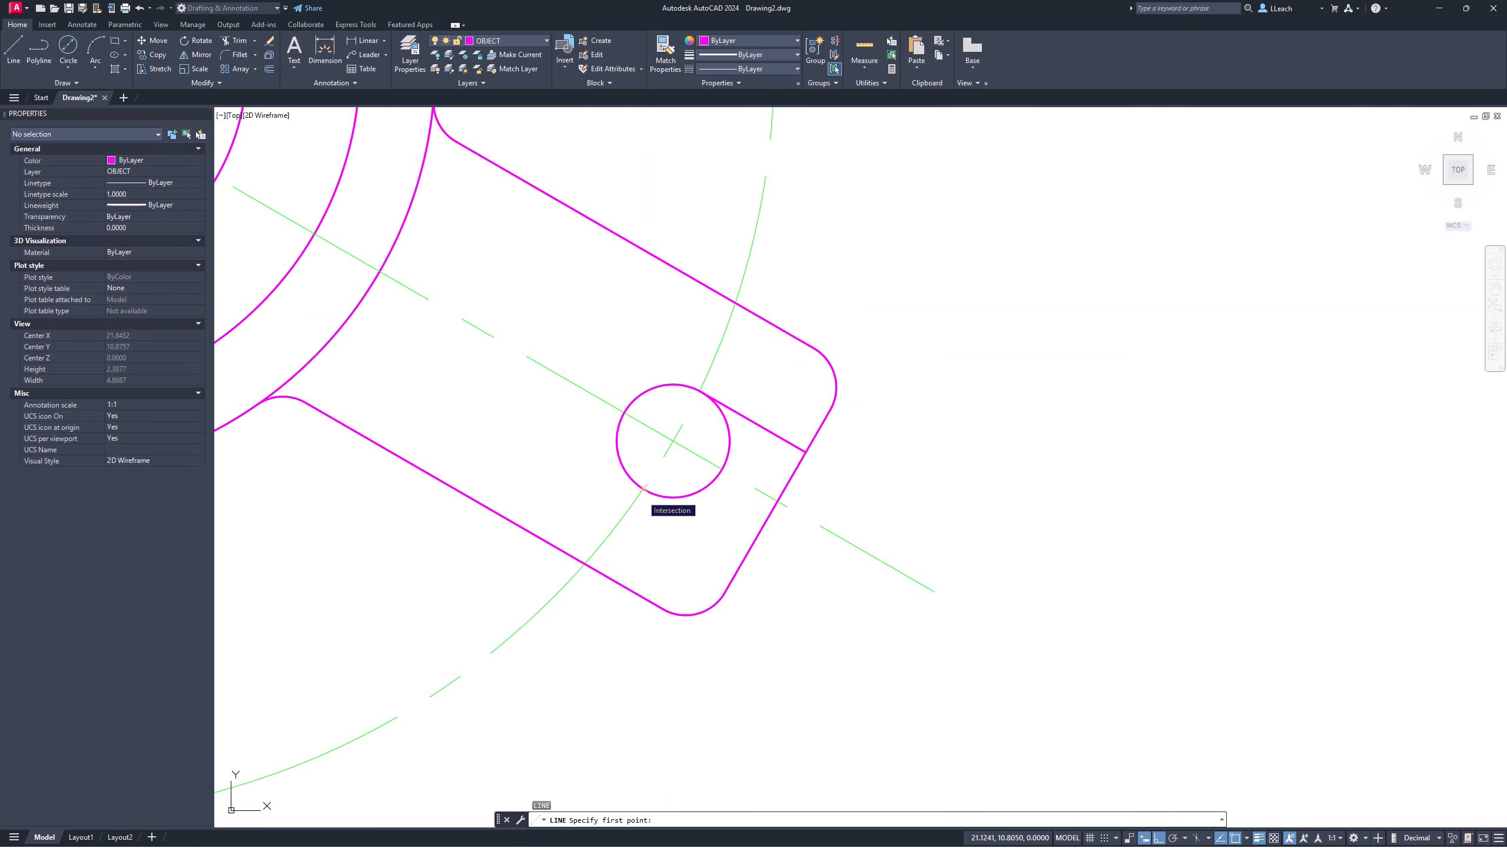
pyautogui.click(752, 550)
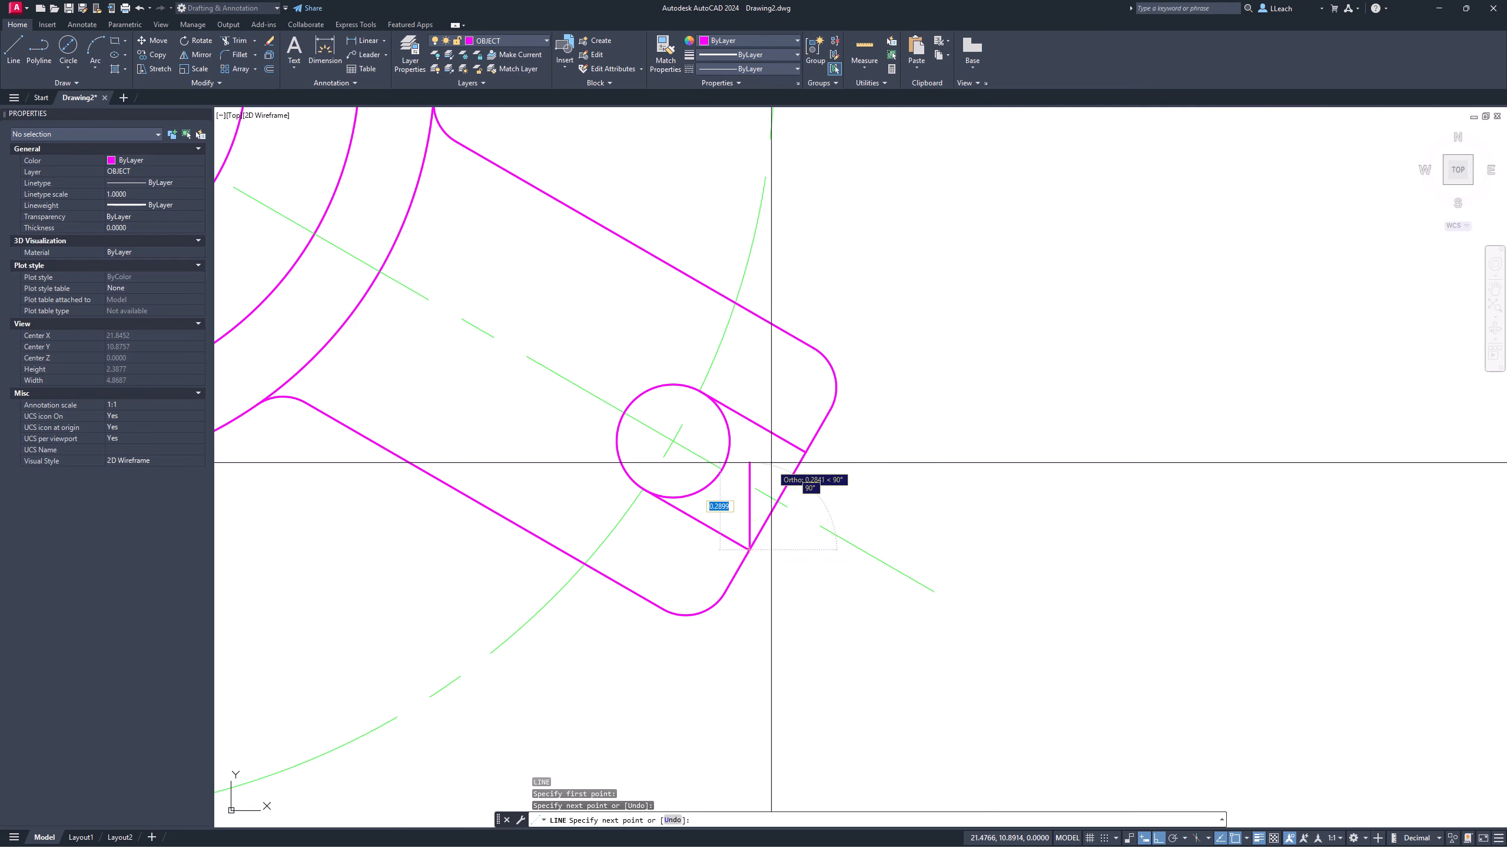
pyautogui.press('Escape')
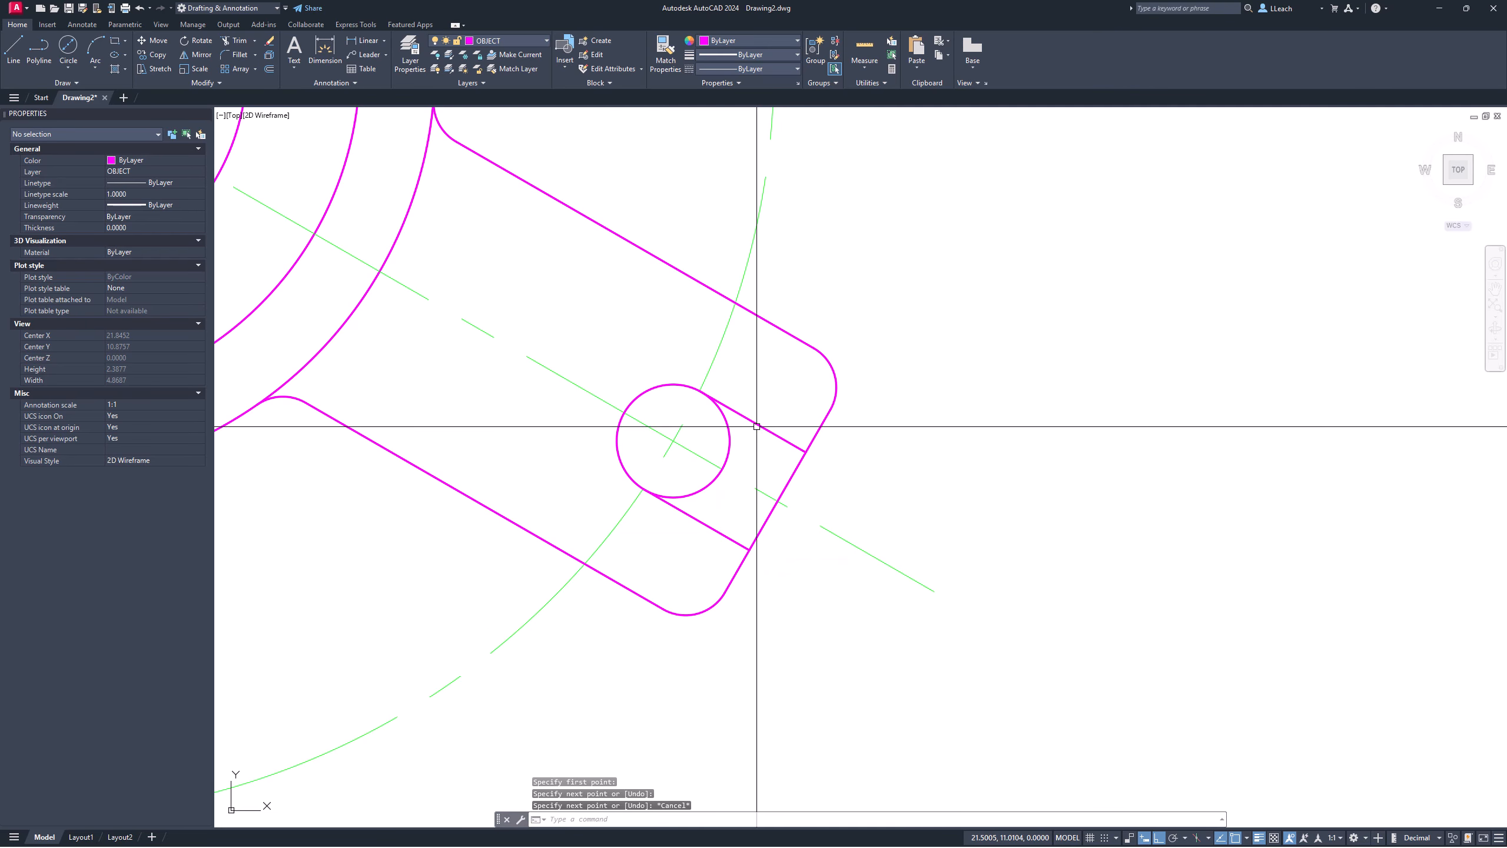
# Step: Trim the circle's outer arc and the end edge between the slot lines
pyautogui.write('r')
pyautogui.press('Return')
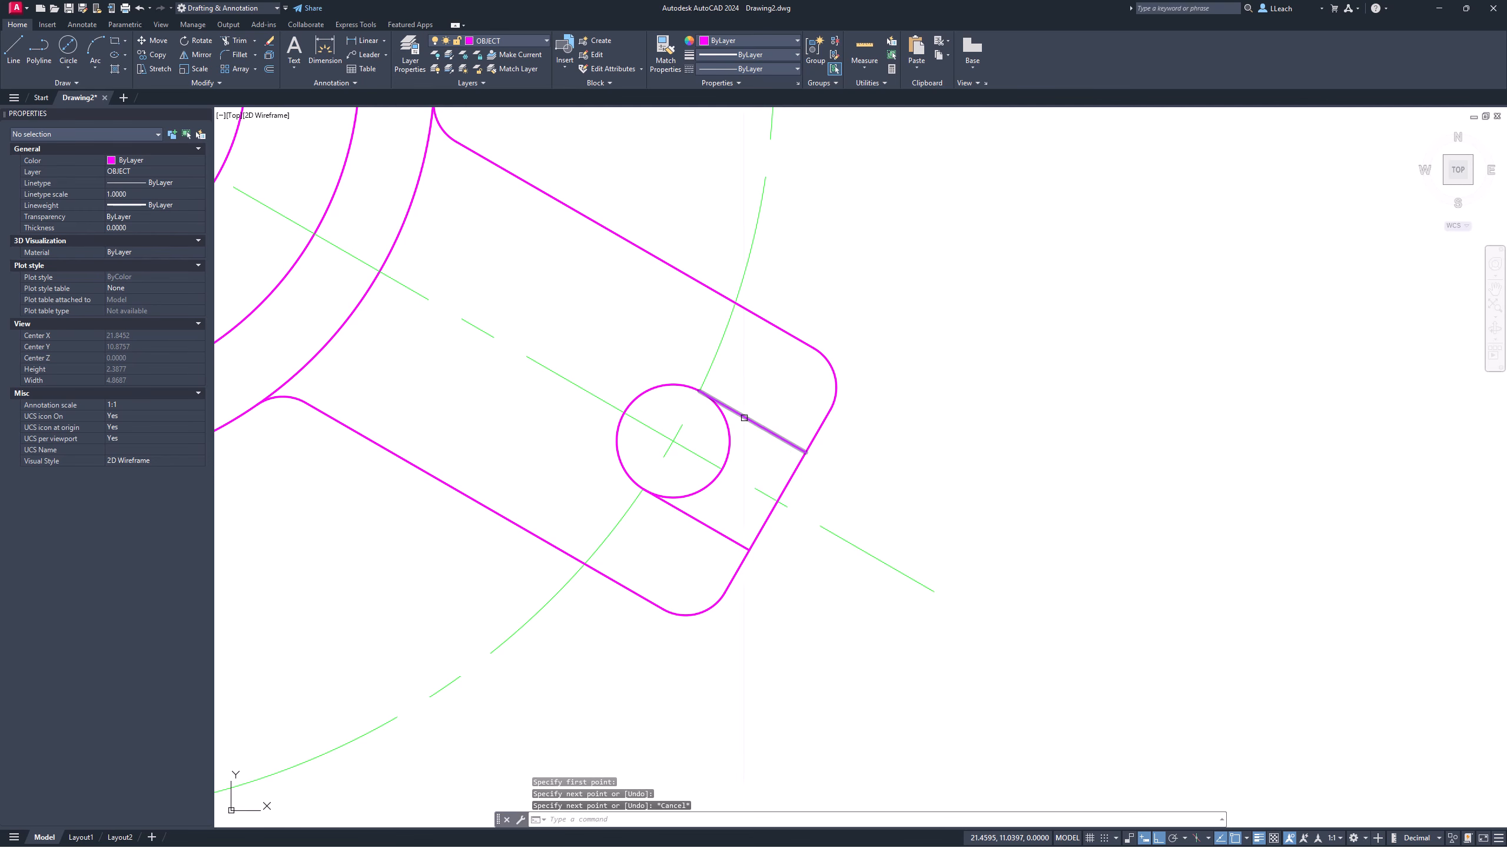
pyautogui.click(730, 439)
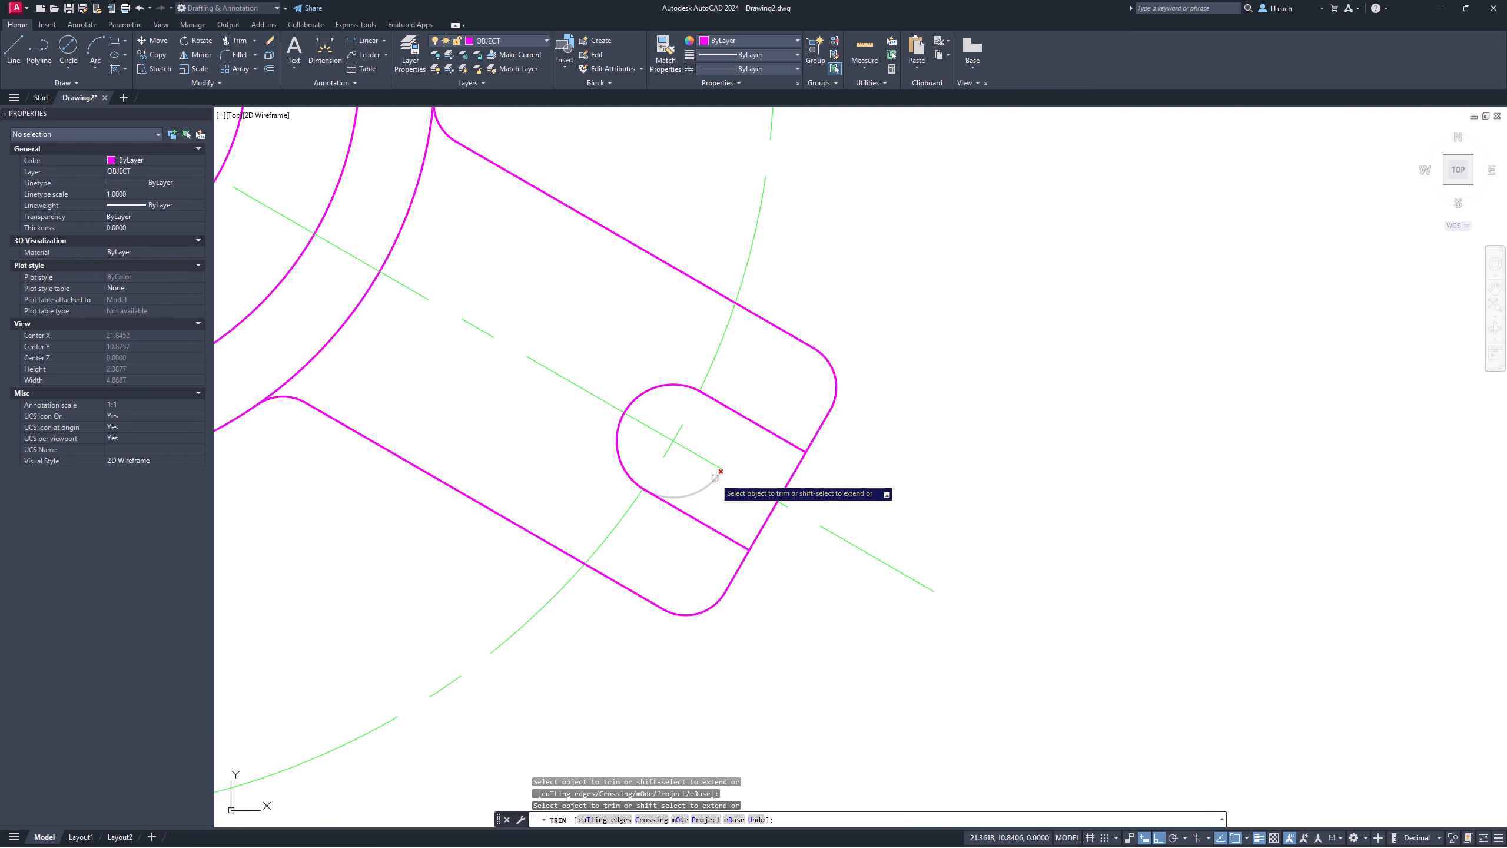
pyautogui.click(757, 528)
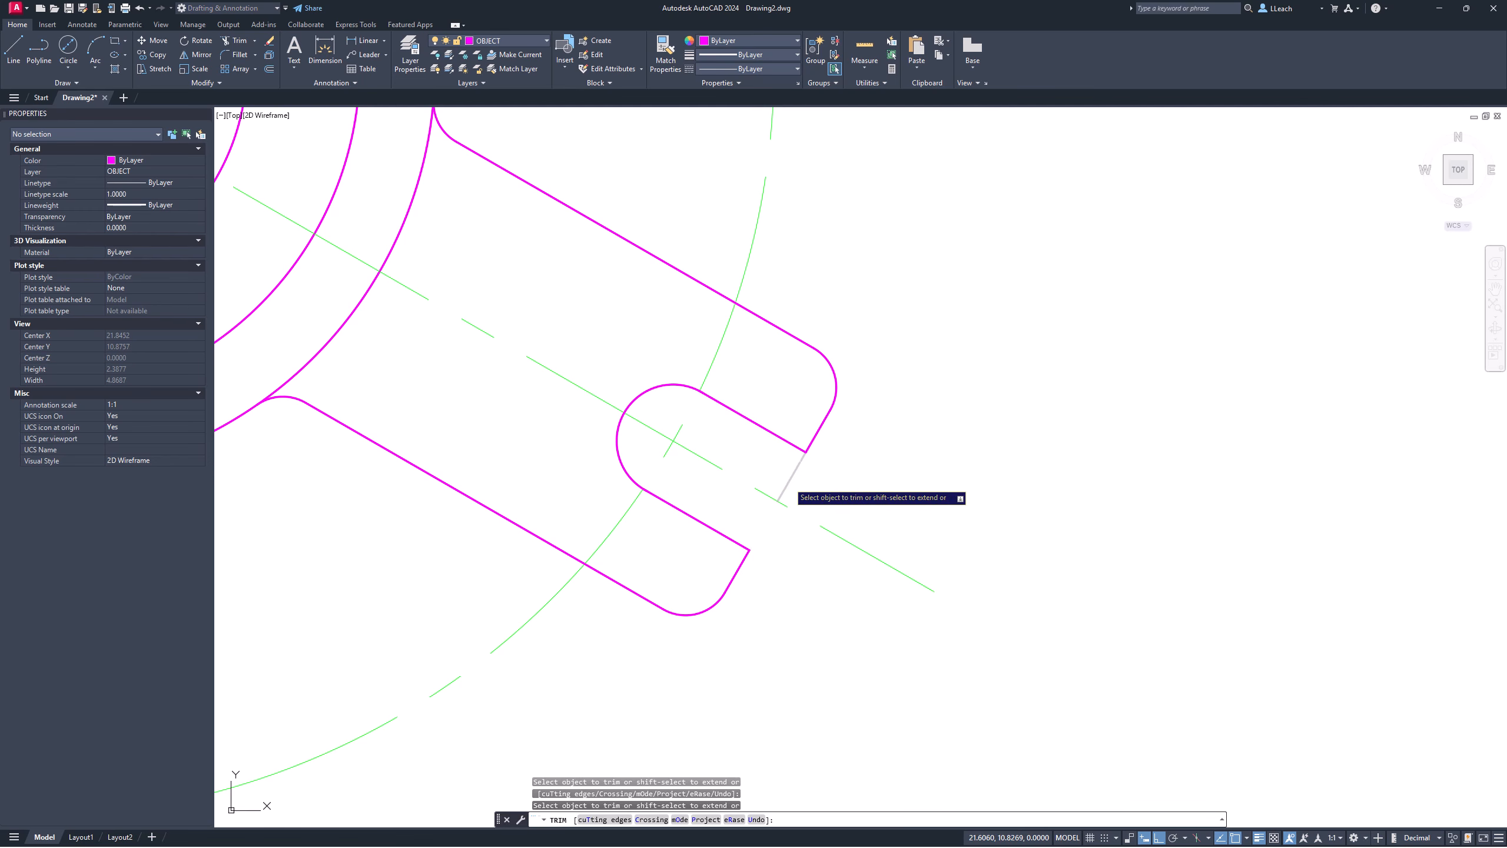
pyautogui.press('Return')
pyautogui.scroll(-4, 722, 347)
pyautogui.moveTo(722, 347)
pyautogui.mouseDown(button='middle')
pyautogui.moveTo(825, 418)
pyautogui.moveTo(885, 407)
pyautogui.mouseUp(button='middle')
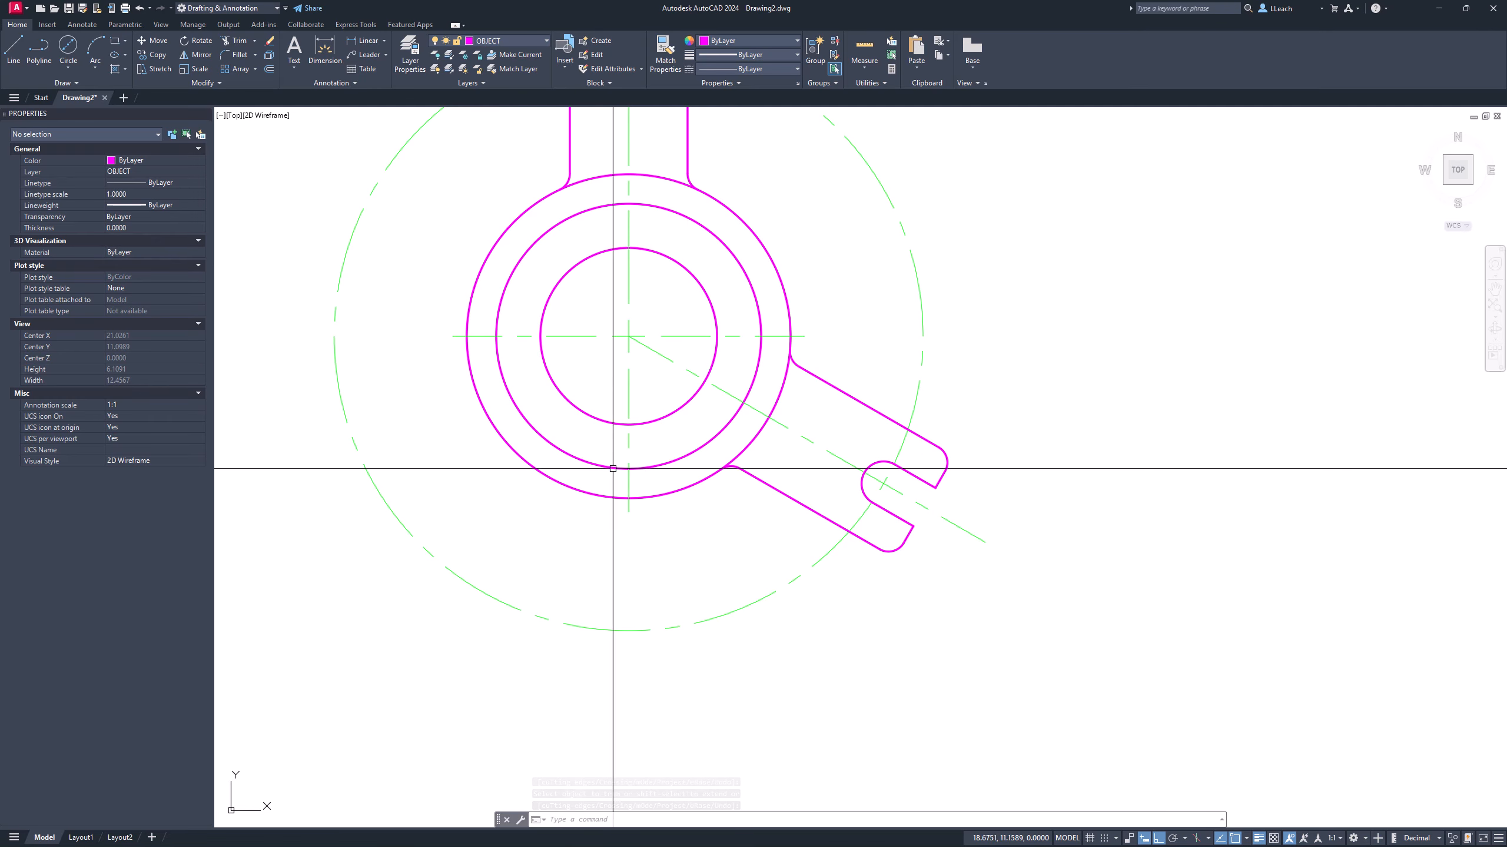
pyautogui.scroll(3, 840, 445)
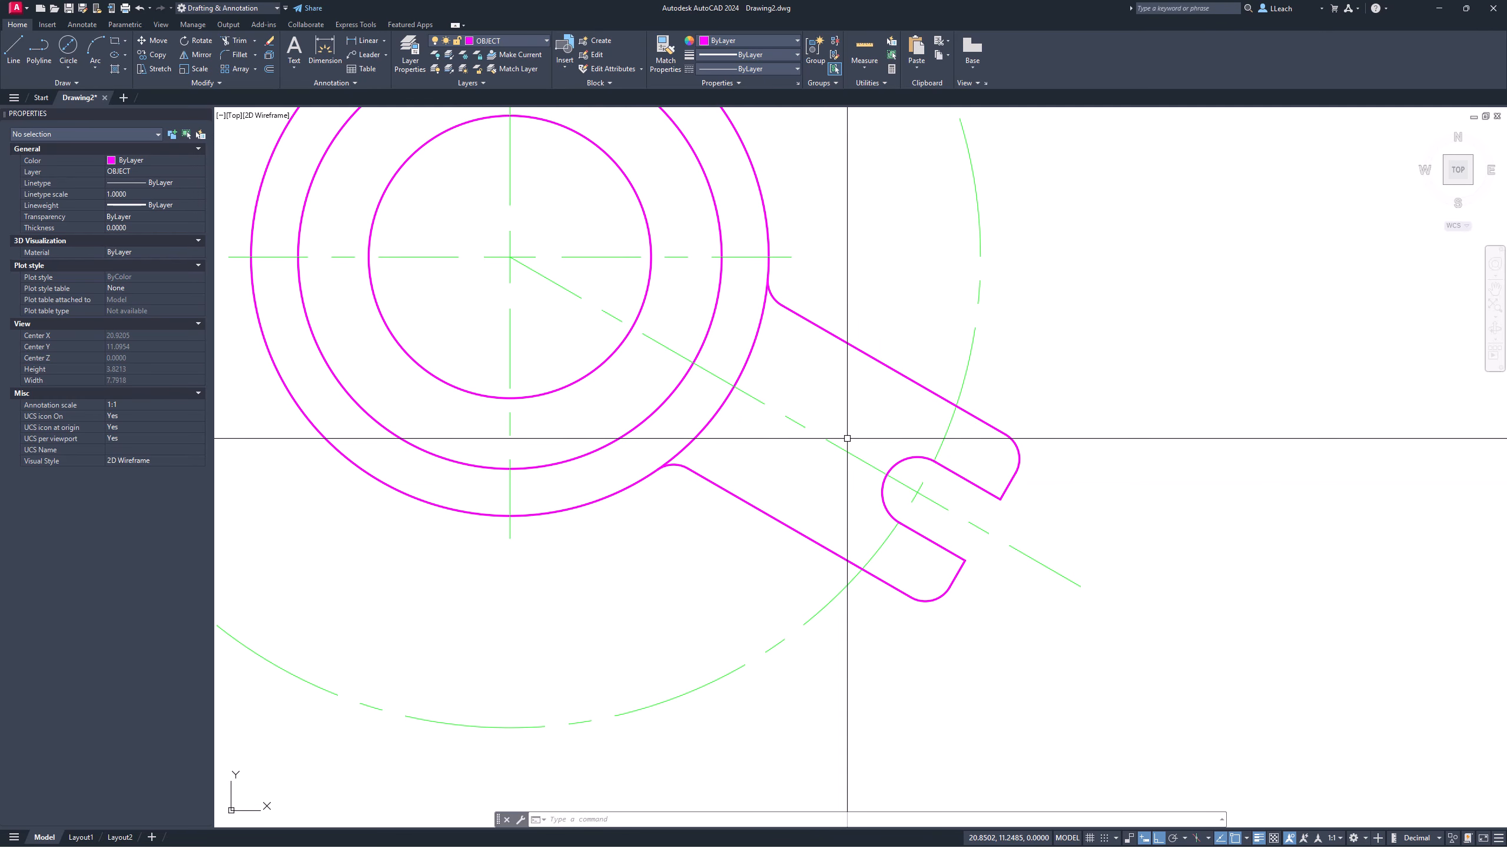
pyautogui.scroll(-2, 847, 438)
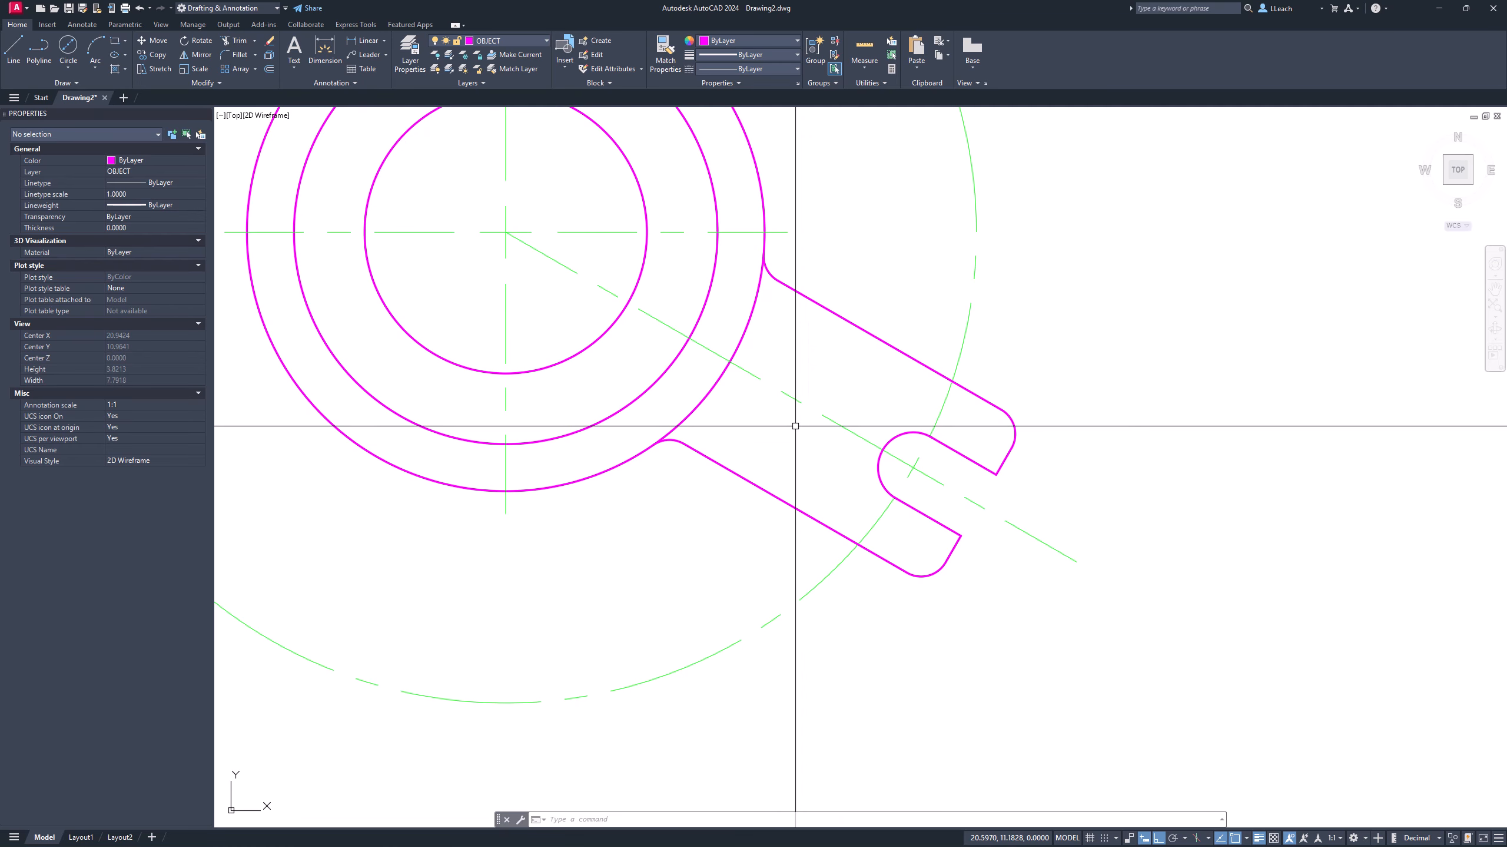
pyautogui.moveTo(797, 419); pyautogui.dragTo(809, 457, button='middle')
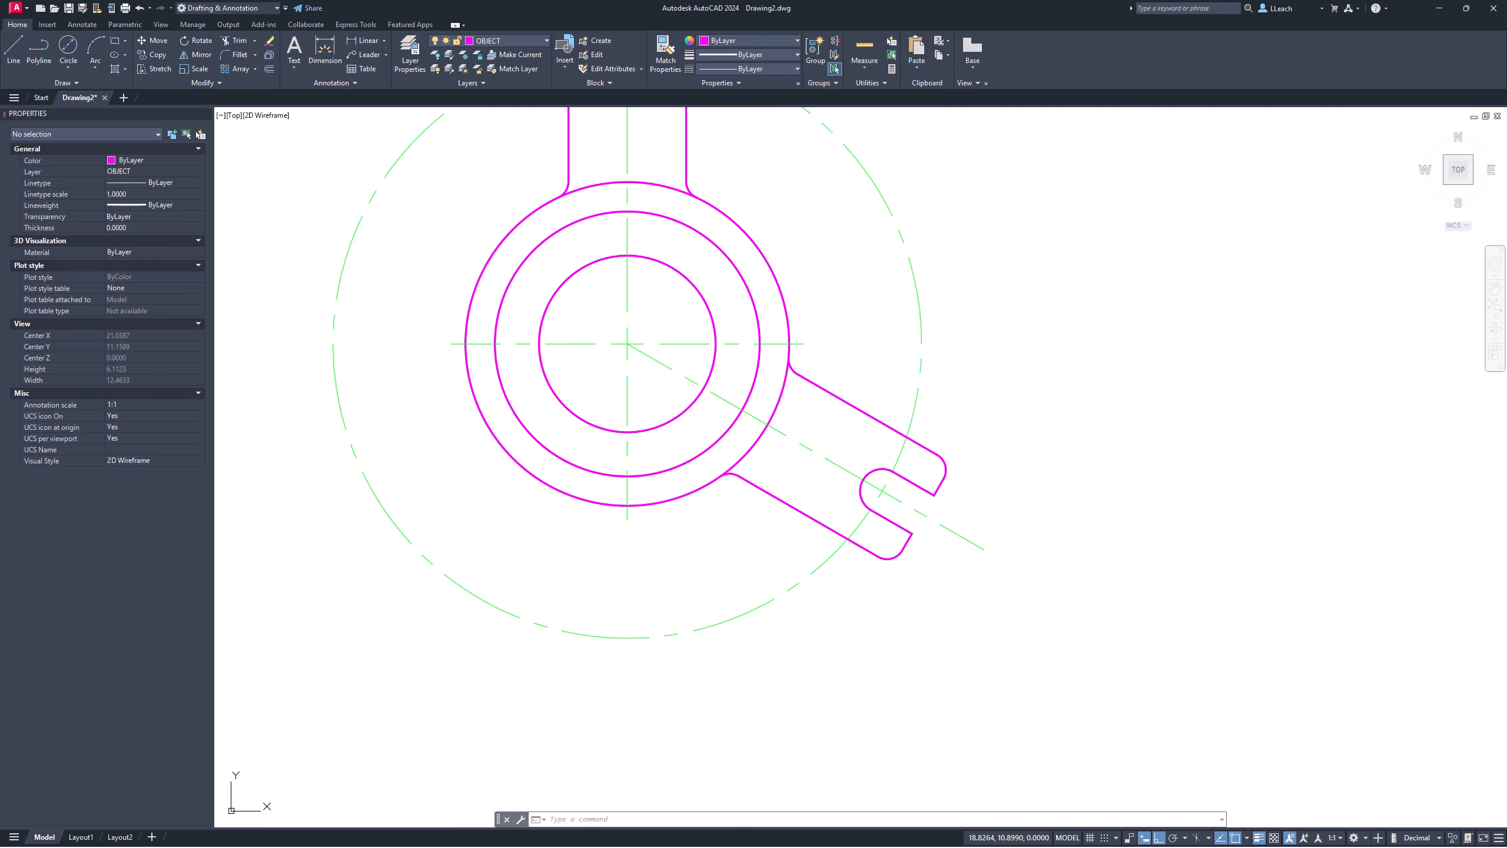
pyautogui.moveTo(601, 498); pyautogui.dragTo(615, 512, button='middle')
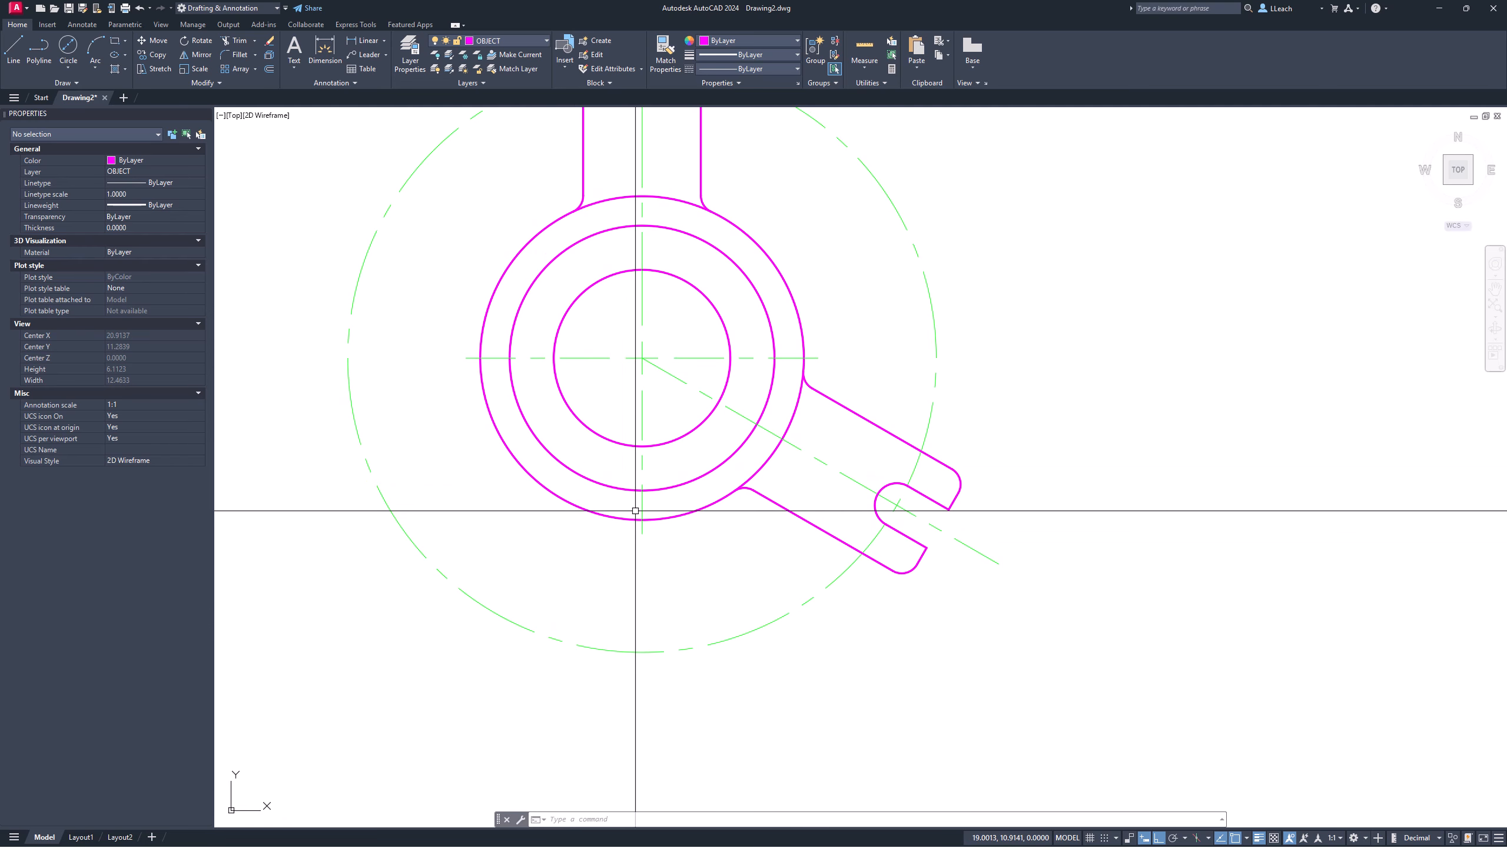
pyautogui.write('RO')
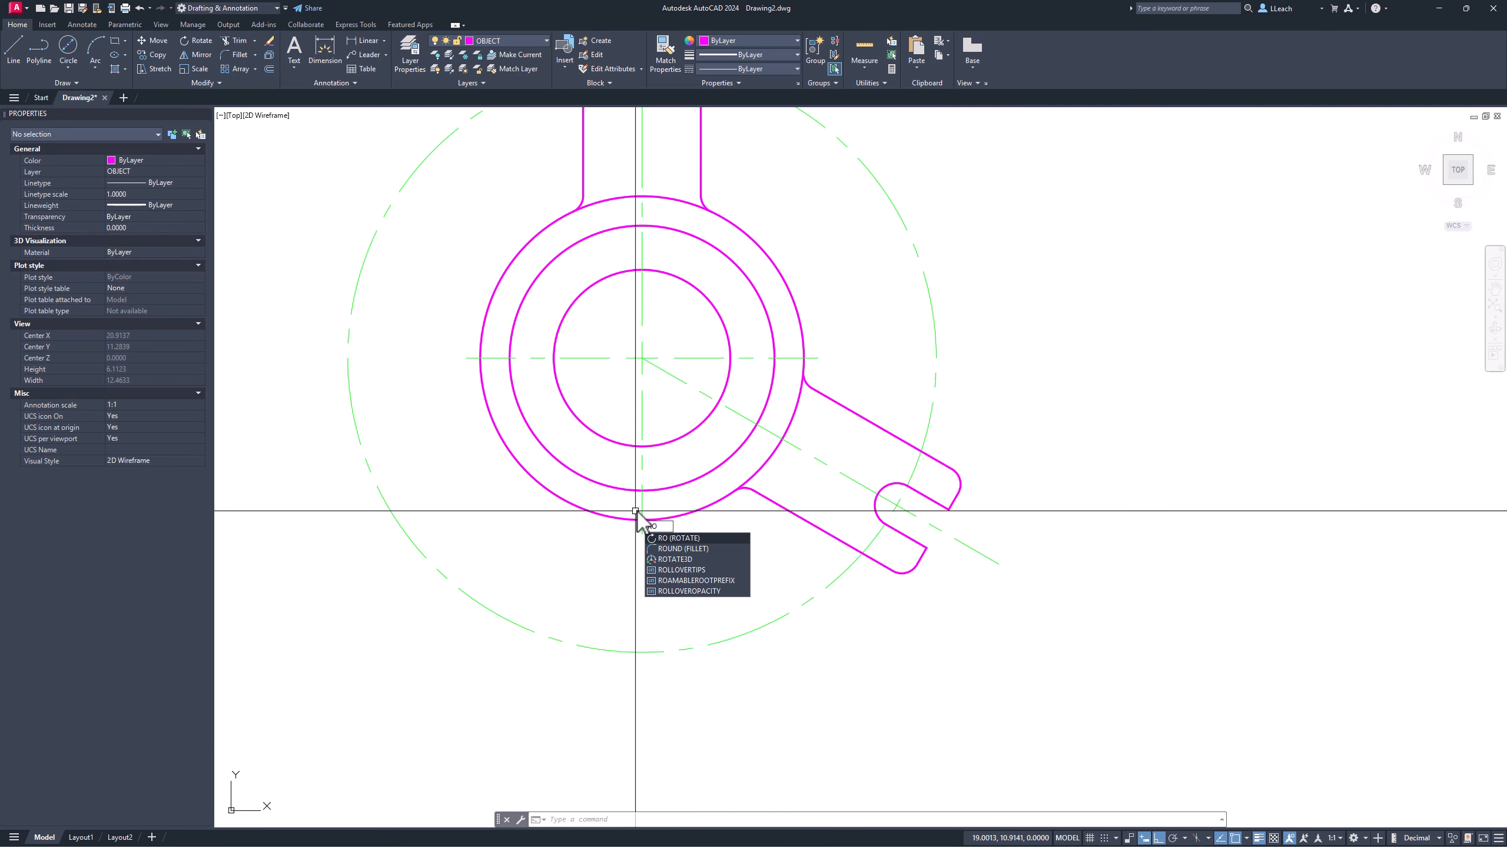
pyautogui.press('Return')
pyautogui.scroll(4, 775, 492)
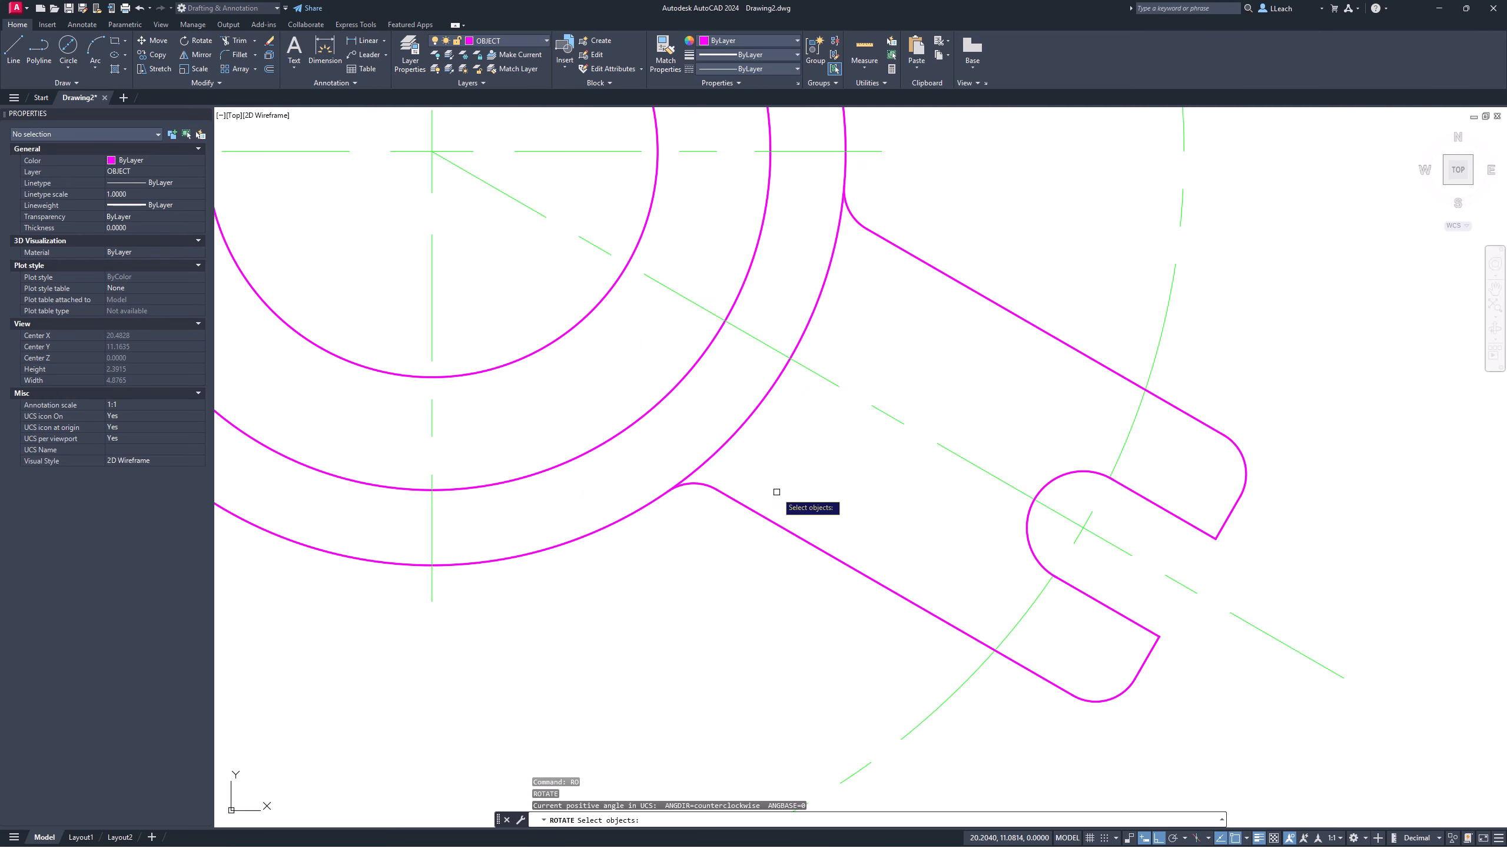
pyautogui.click(697, 486)
pyautogui.click(770, 514)
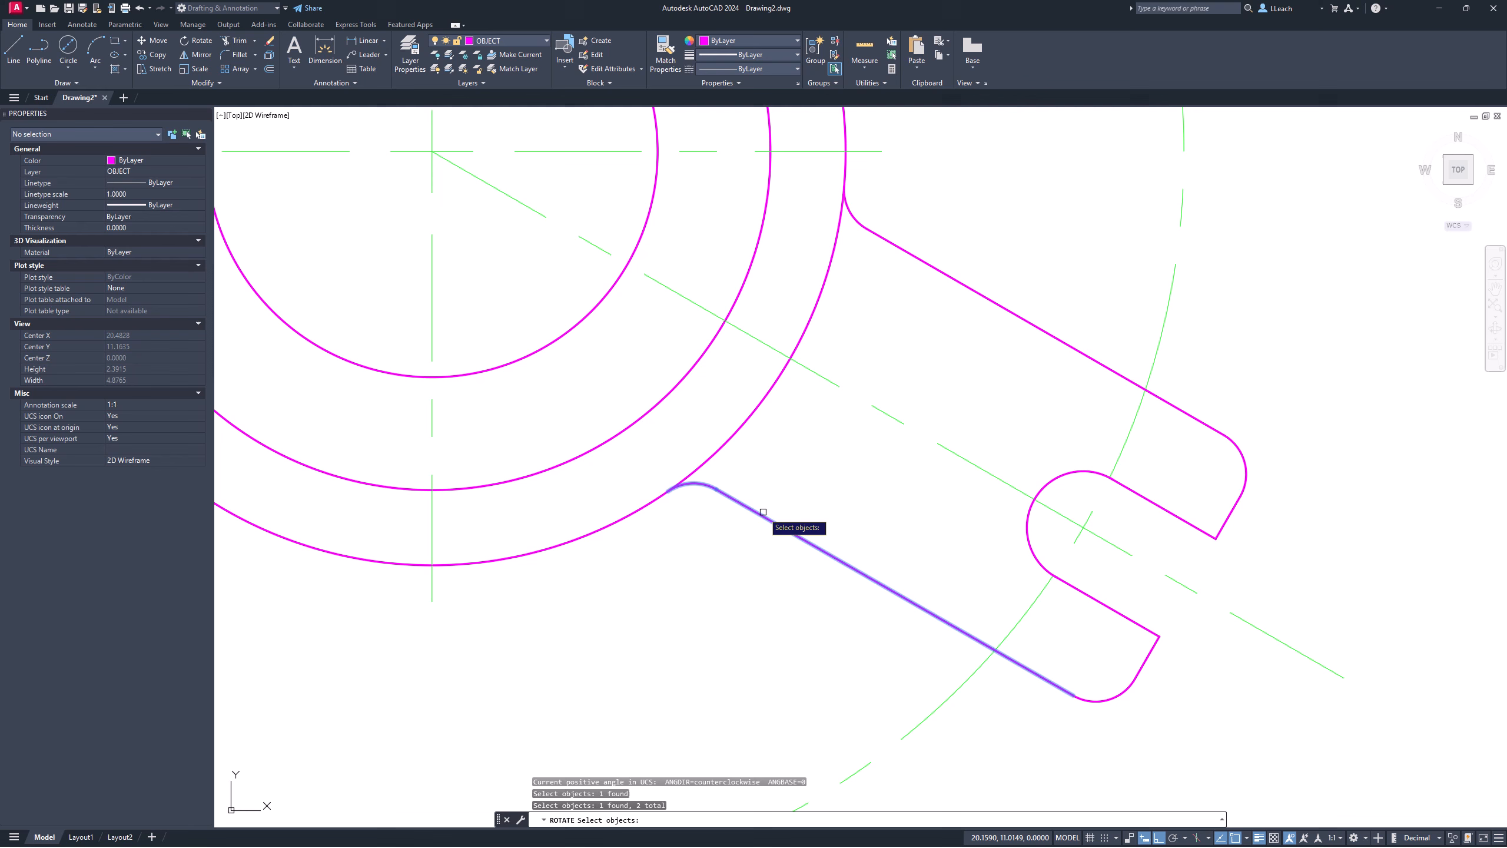
pyautogui.click(863, 220)
pyautogui.click(884, 238)
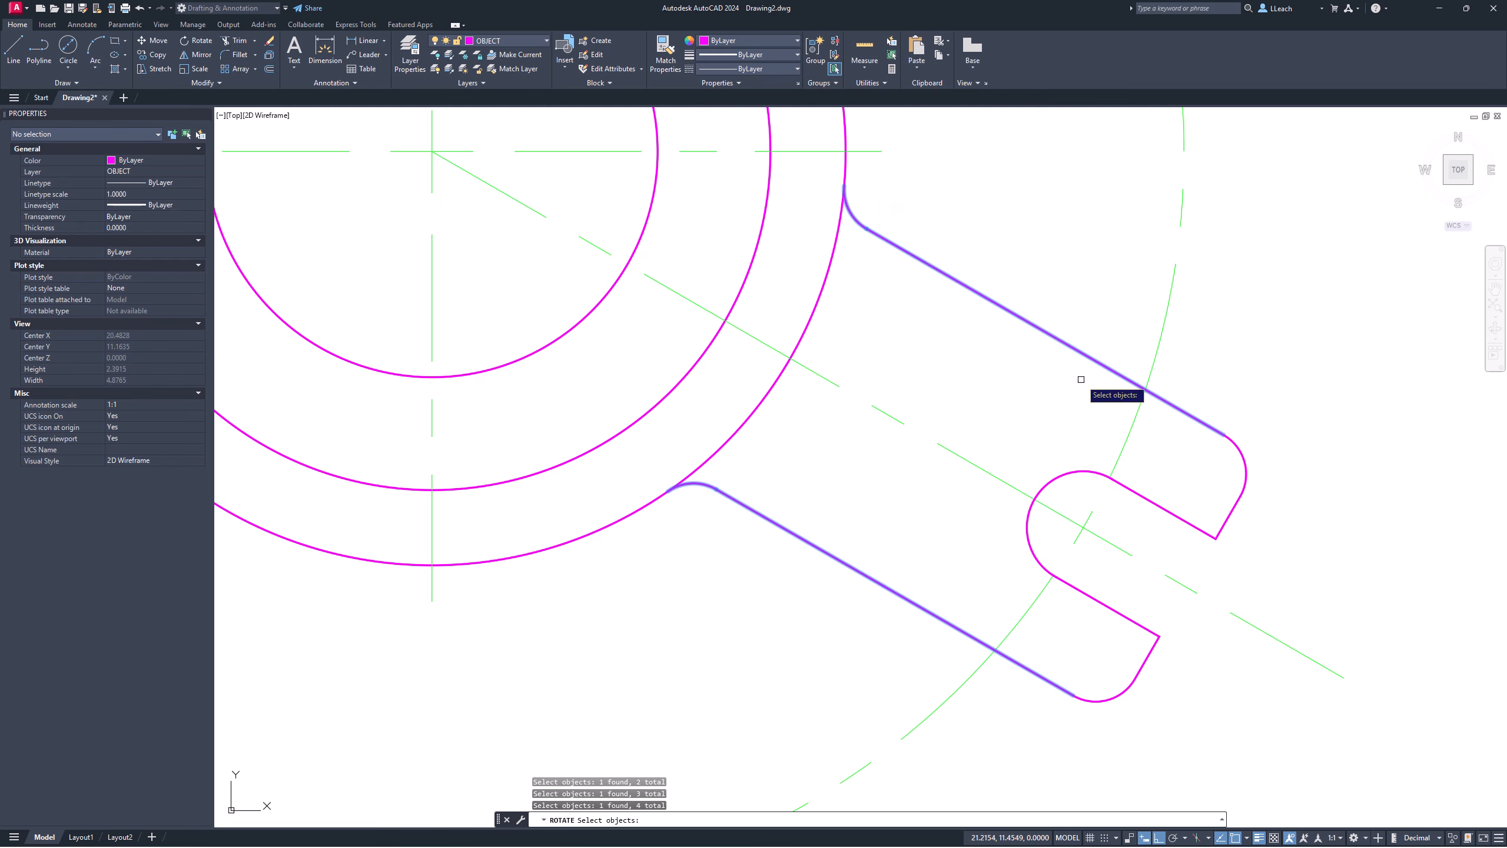
pyautogui.moveTo(1081, 379); pyautogui.dragTo(1003, 325, button='middle')
pyautogui.click(813, 184)
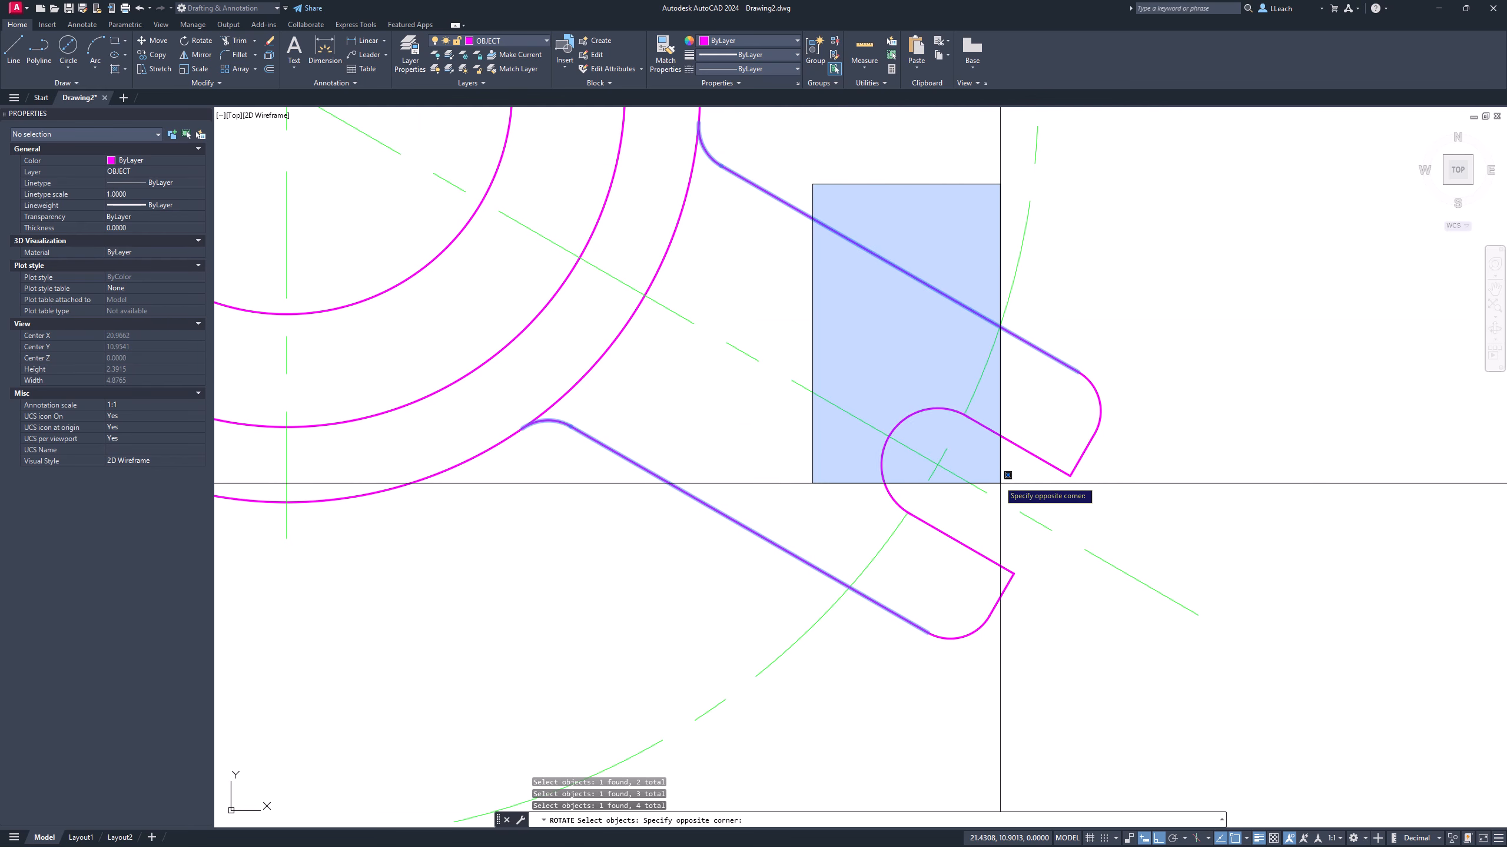
pyautogui.click(1156, 673)
pyautogui.scroll(2, 785, 442)
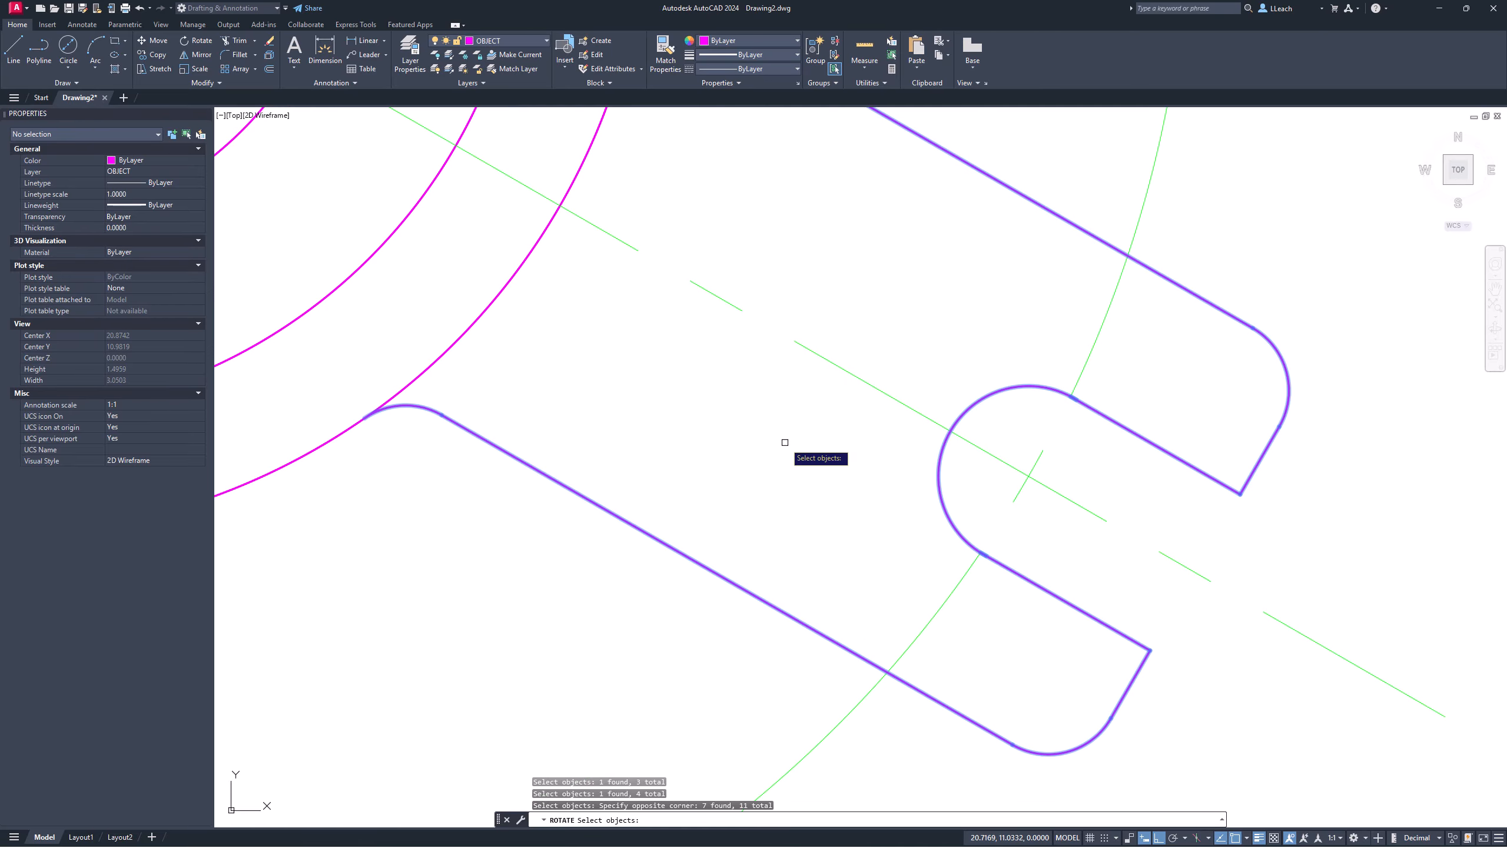
pyautogui.scroll(-4, 785, 442)
pyautogui.moveTo(777, 411); pyautogui.dragTo(810, 458, button='middle')
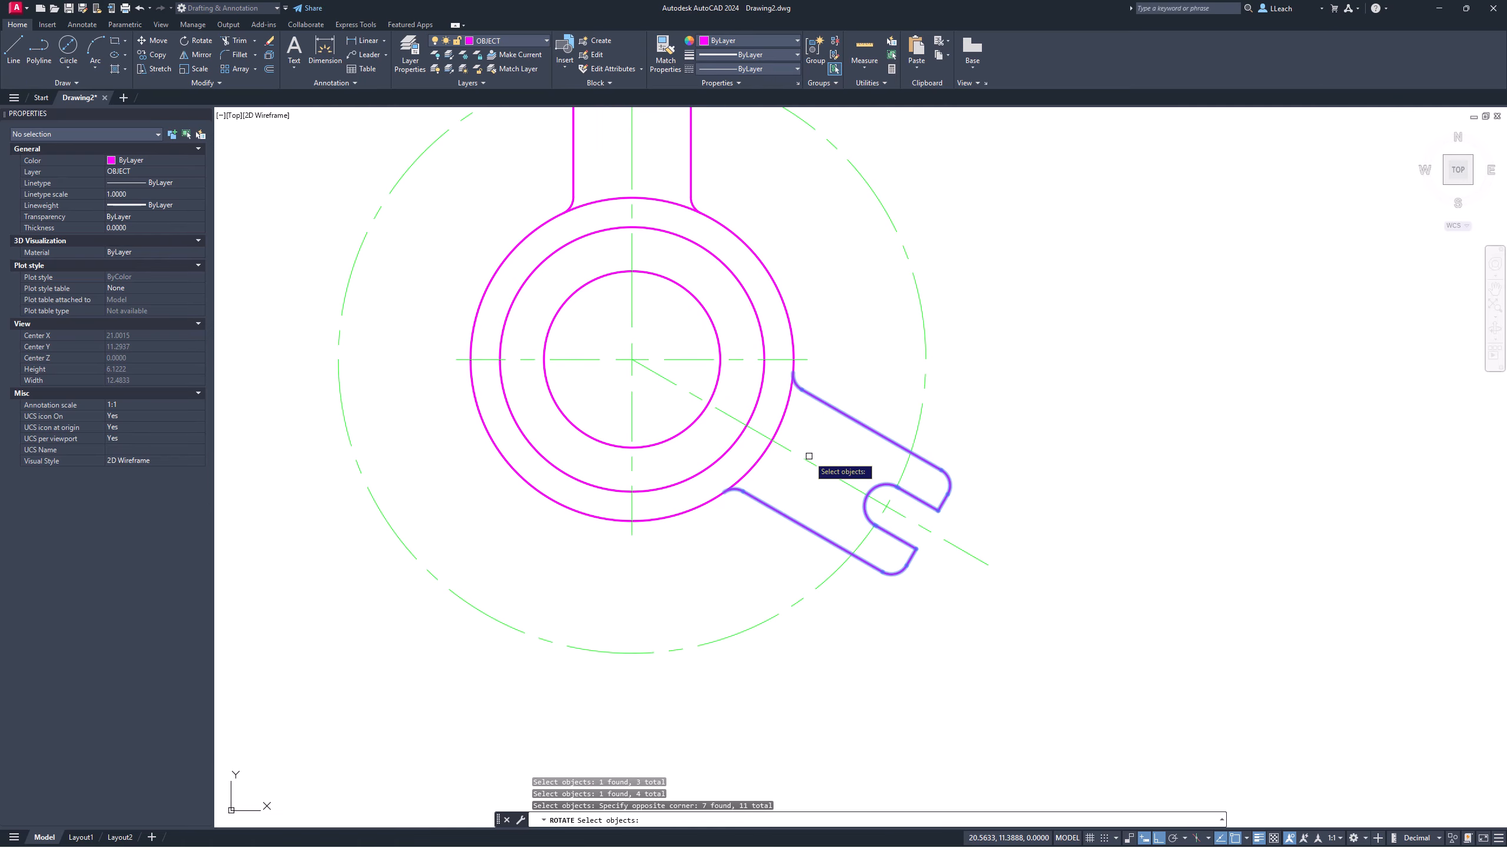
pyautogui.press('Return')
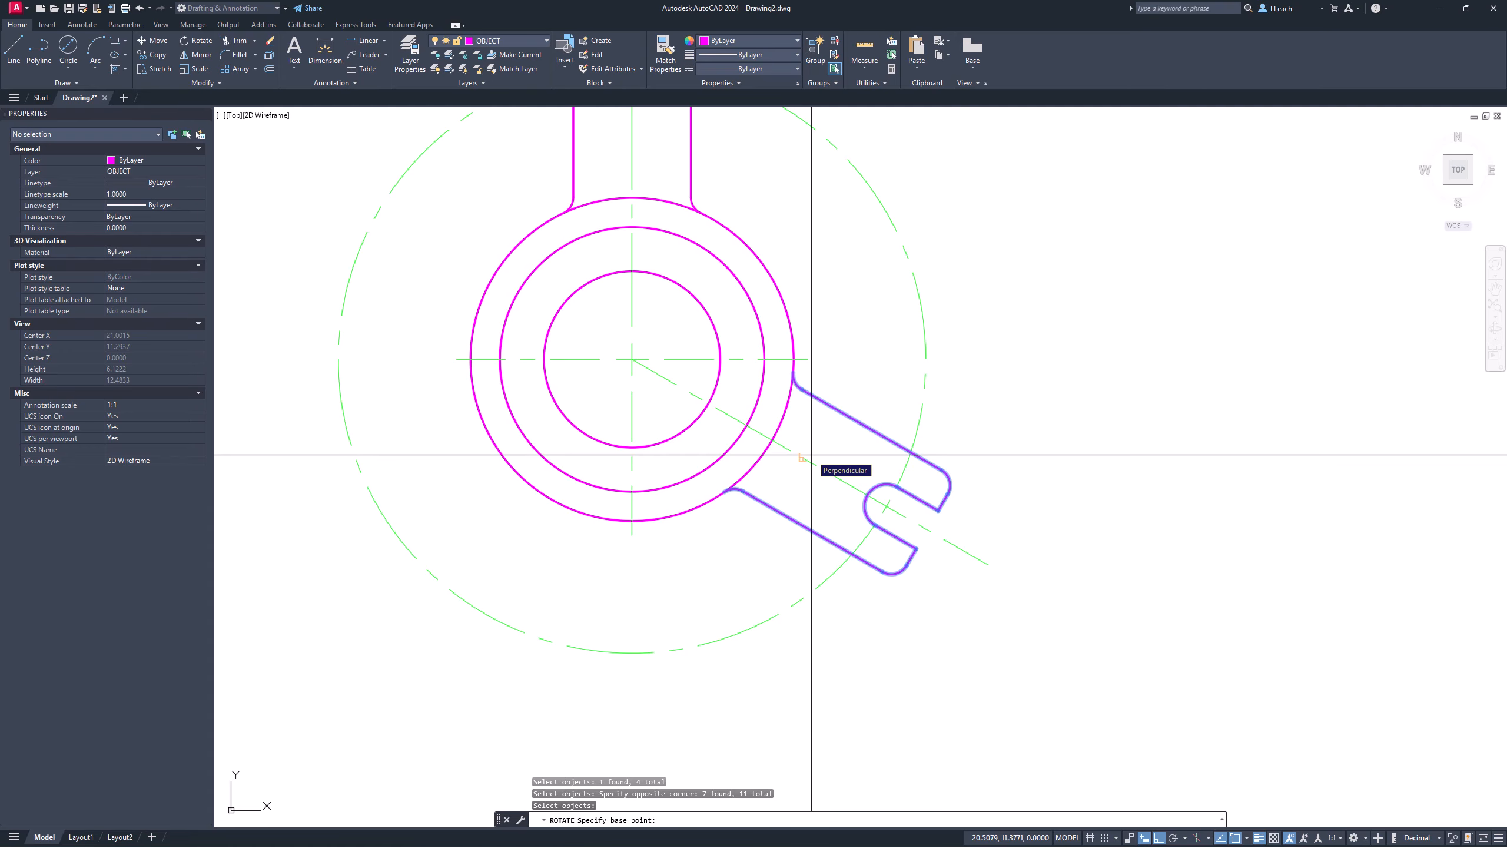
pyautogui.click(632, 358)
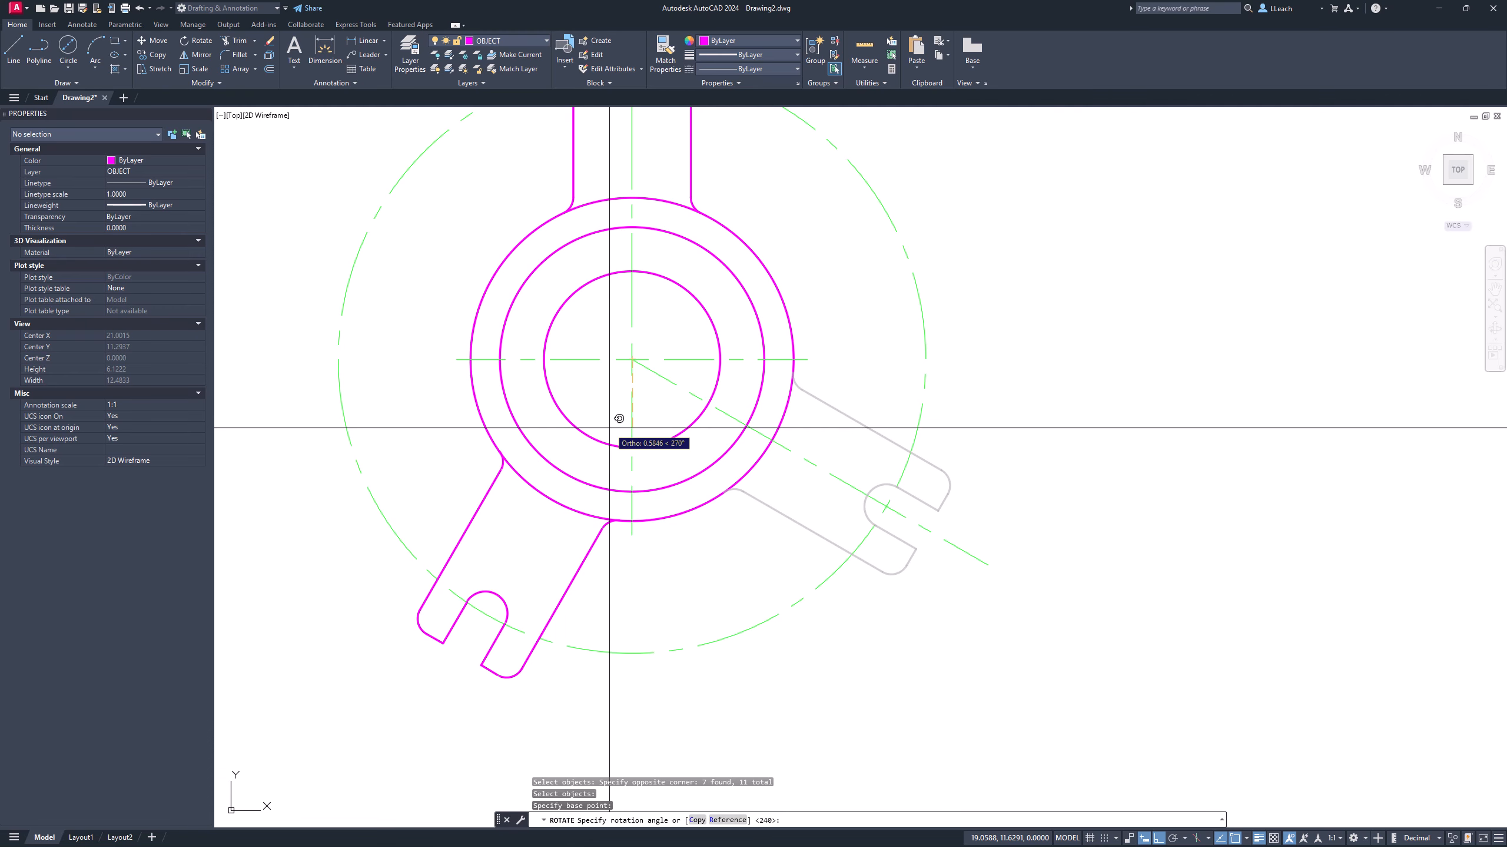
pyautogui.write('-10')
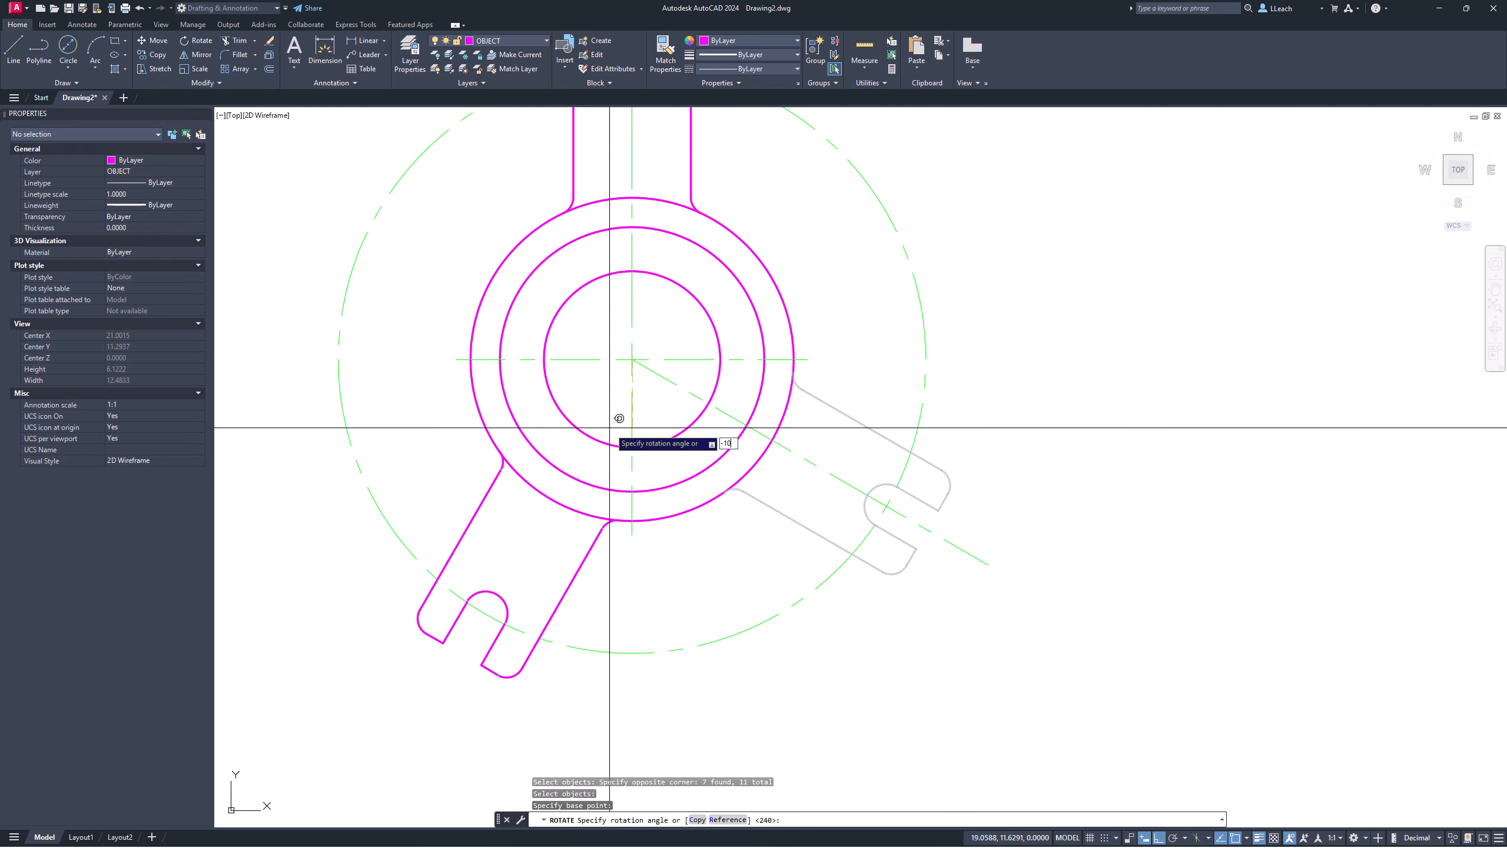
pyautogui.write('5')
pyautogui.press('Return')
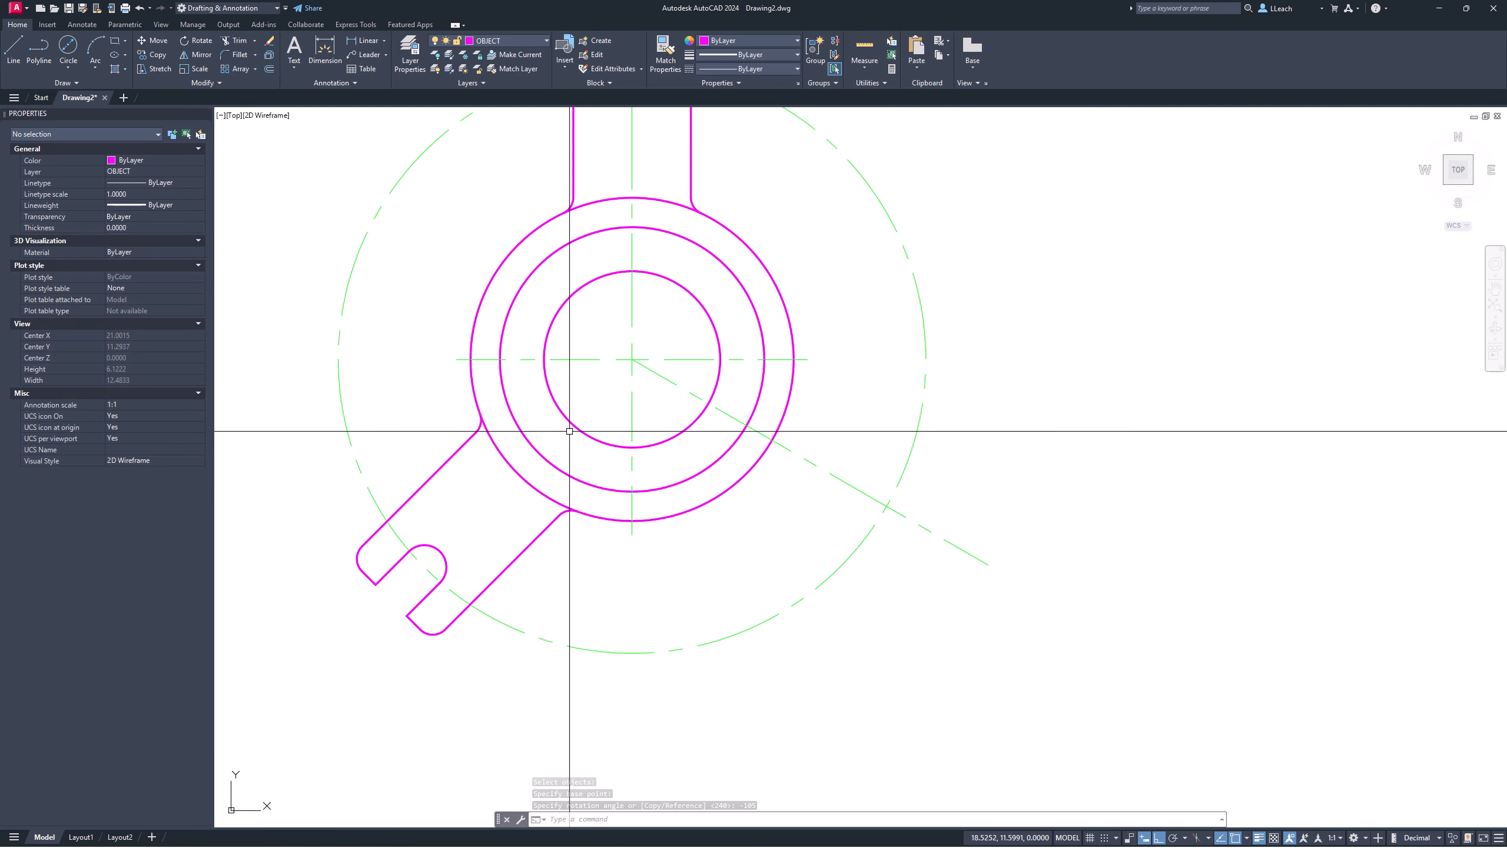
pyautogui.write('u')
pyautogui.press('Return')
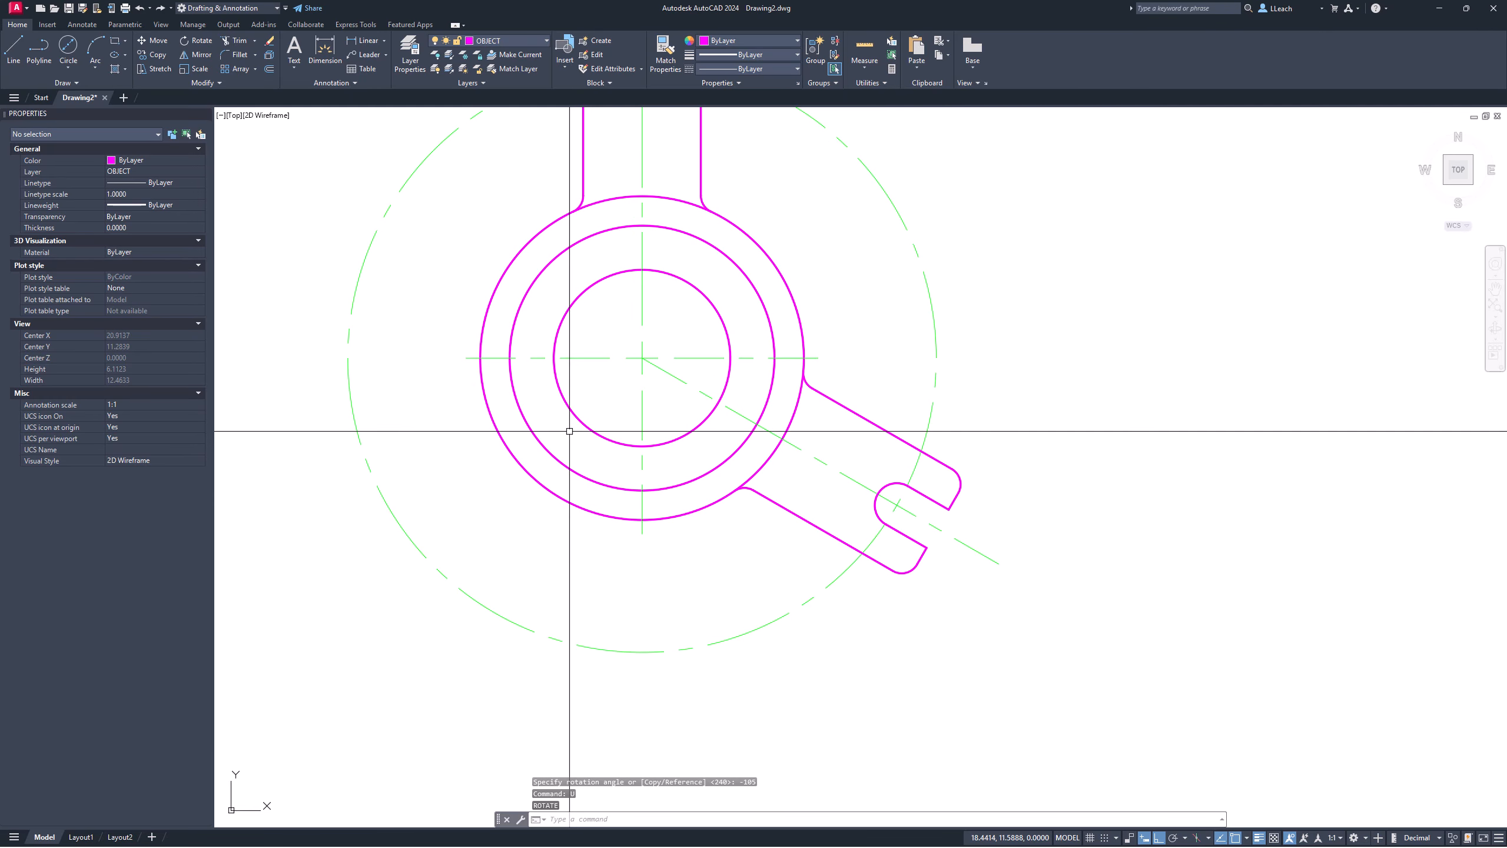
pyautogui.moveTo(655, 453); pyautogui.dragTo(623, 496, button='middle')
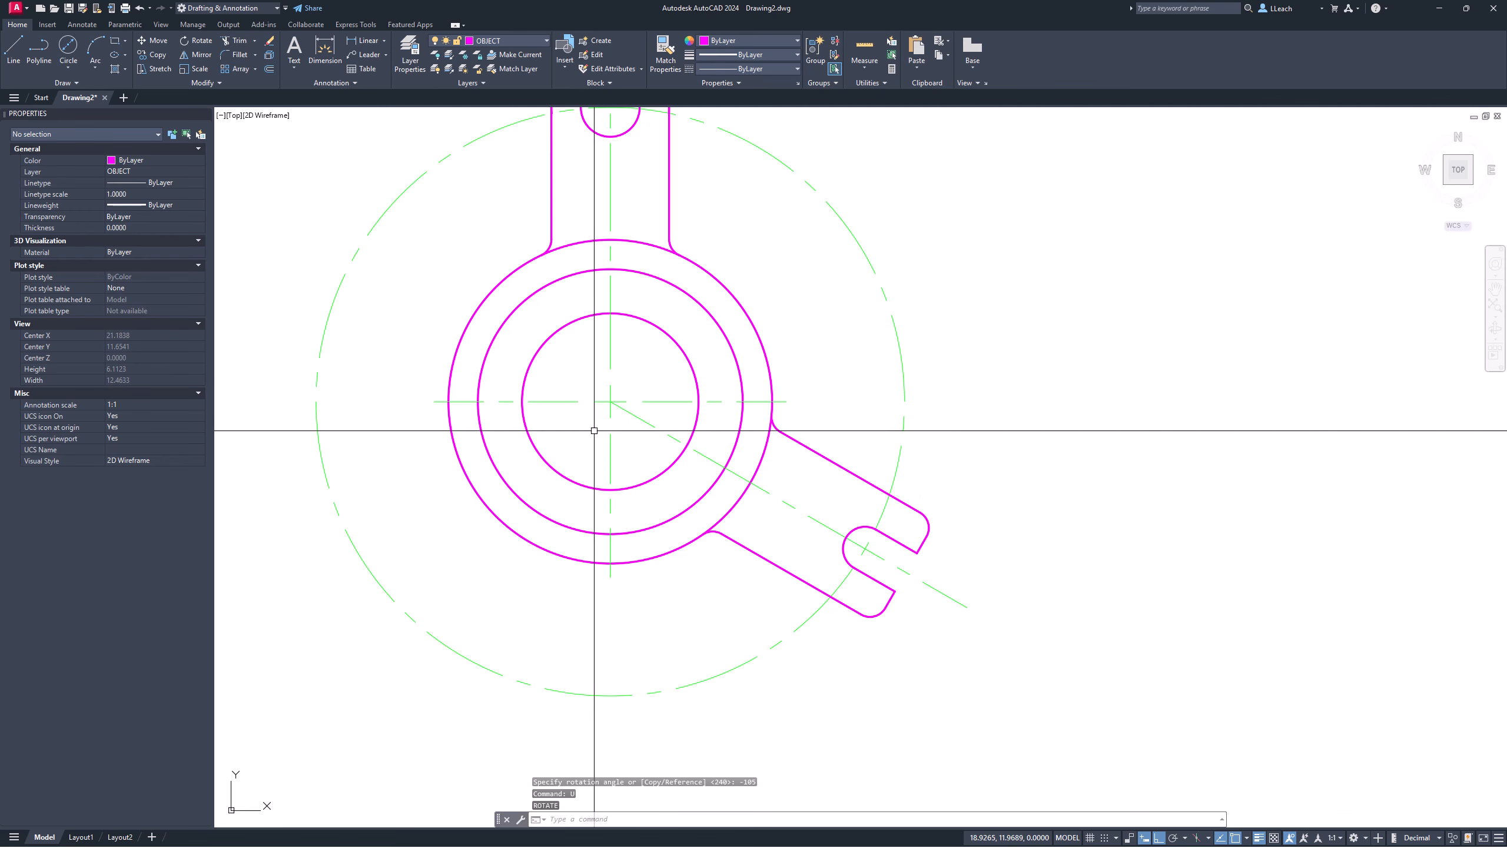
pyautogui.scroll(2, 795, 424)
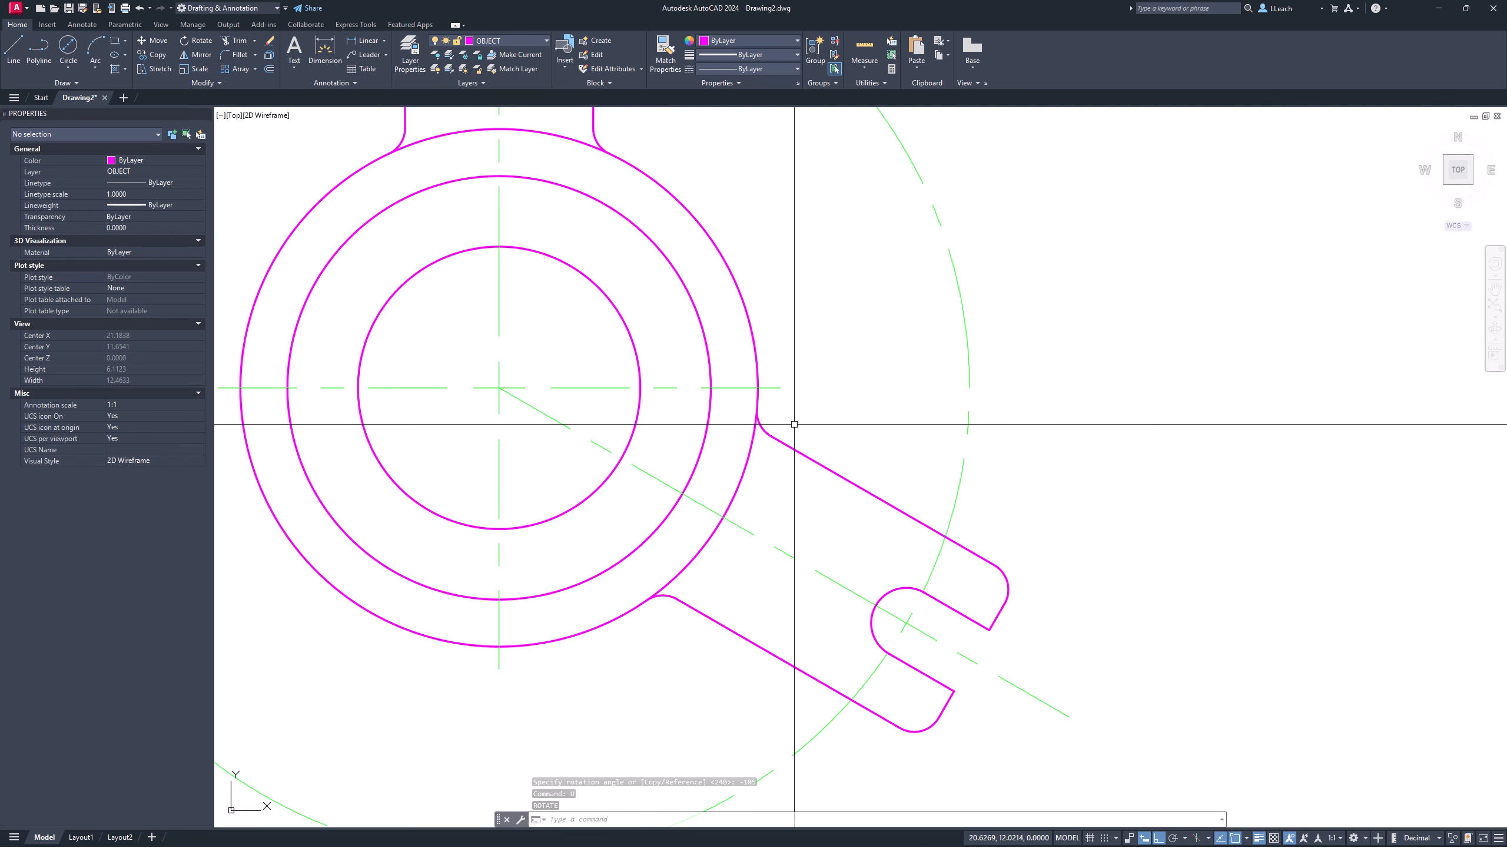
pyautogui.moveTo(795, 424); pyautogui.dragTo(795, 394, button='middle')
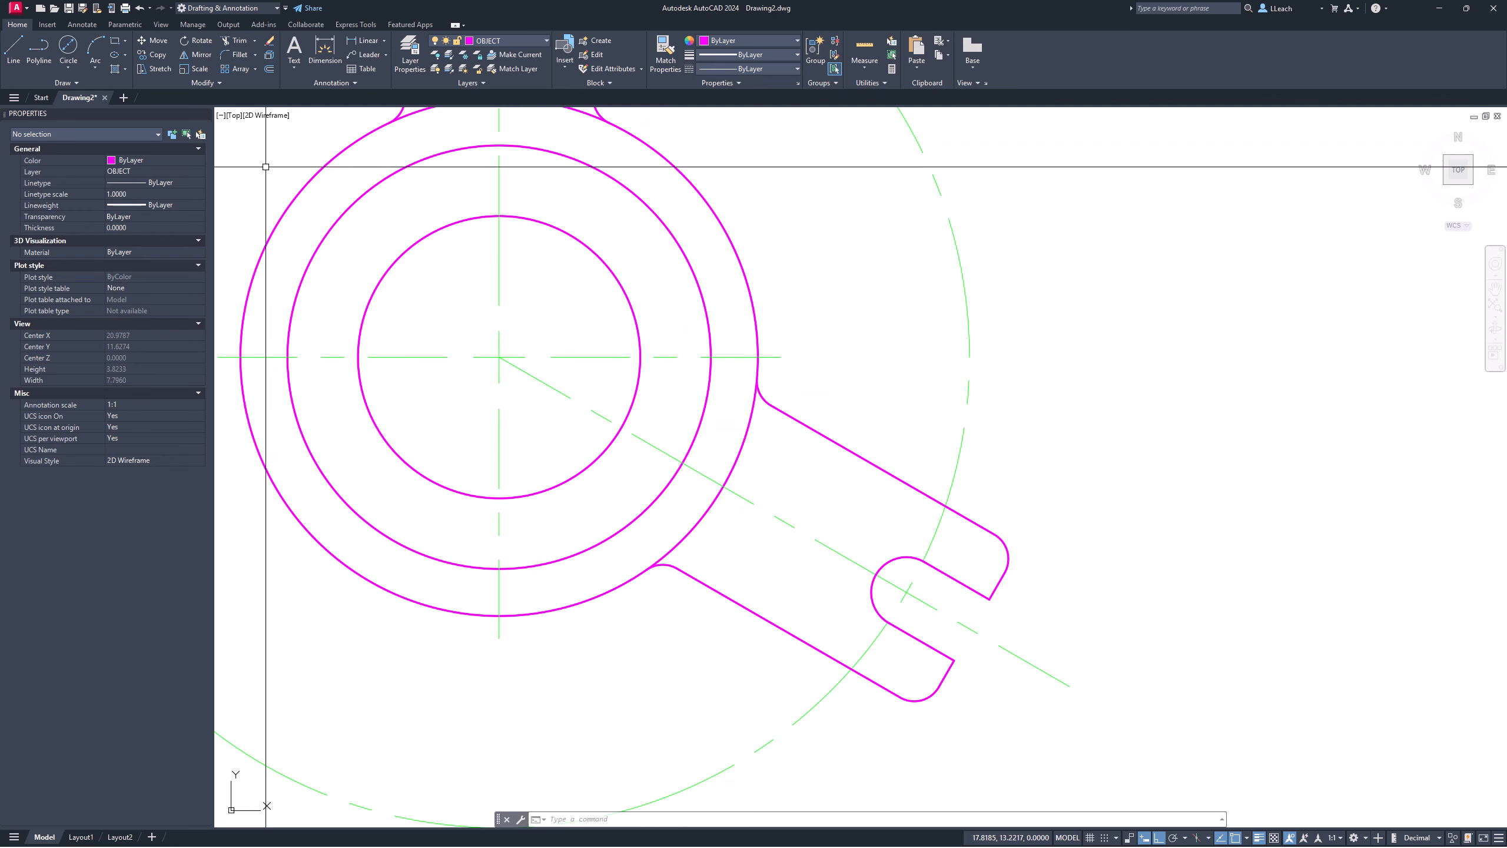
# Step: Select the right slotted arm's edges, fillets and slot for rotation
pyautogui.write('O')
pyautogui.press('Return')
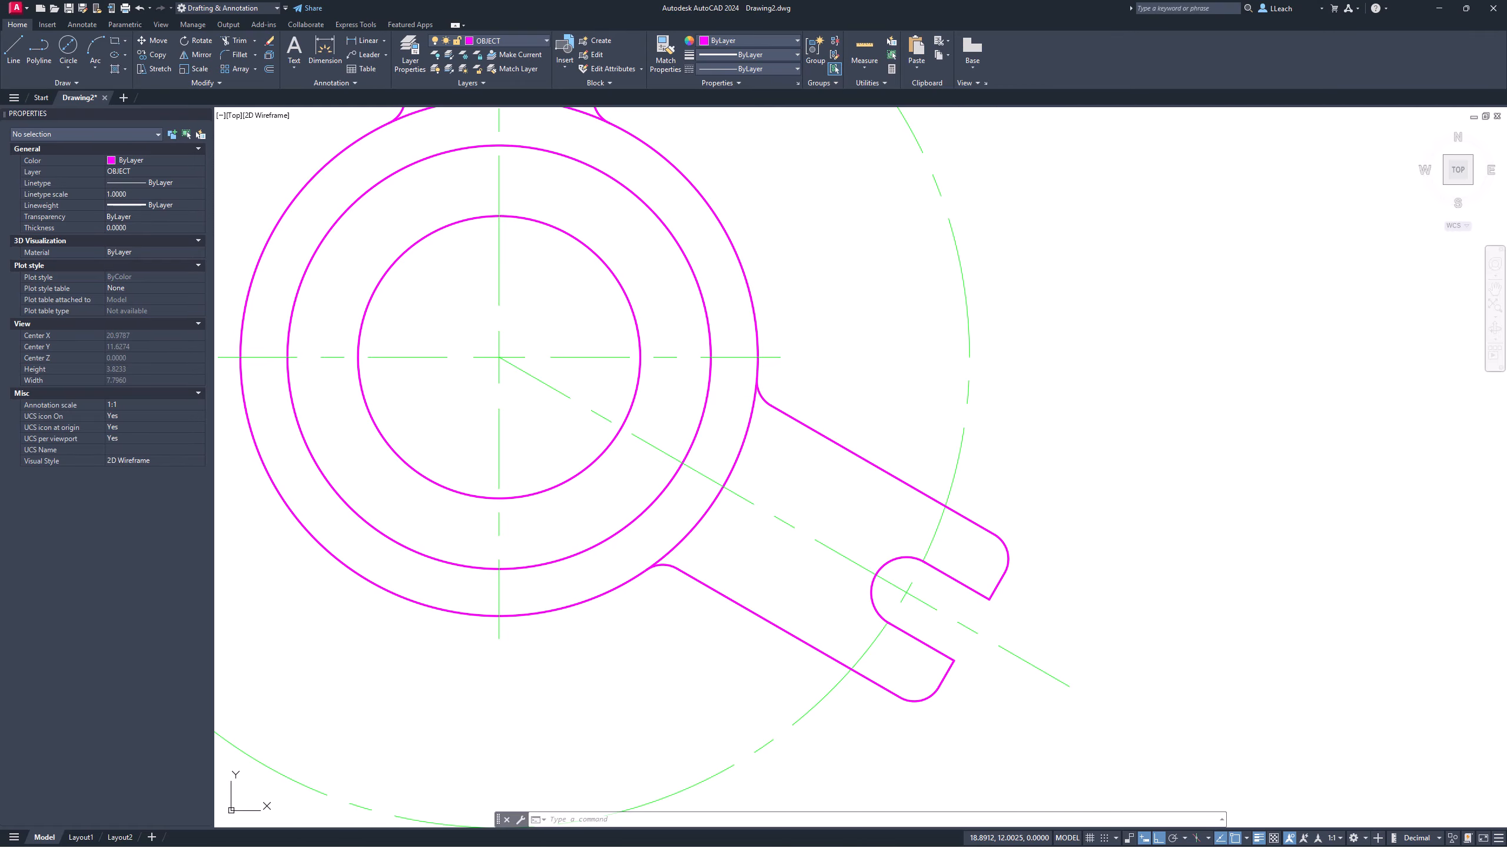
pyautogui.click(763, 401)
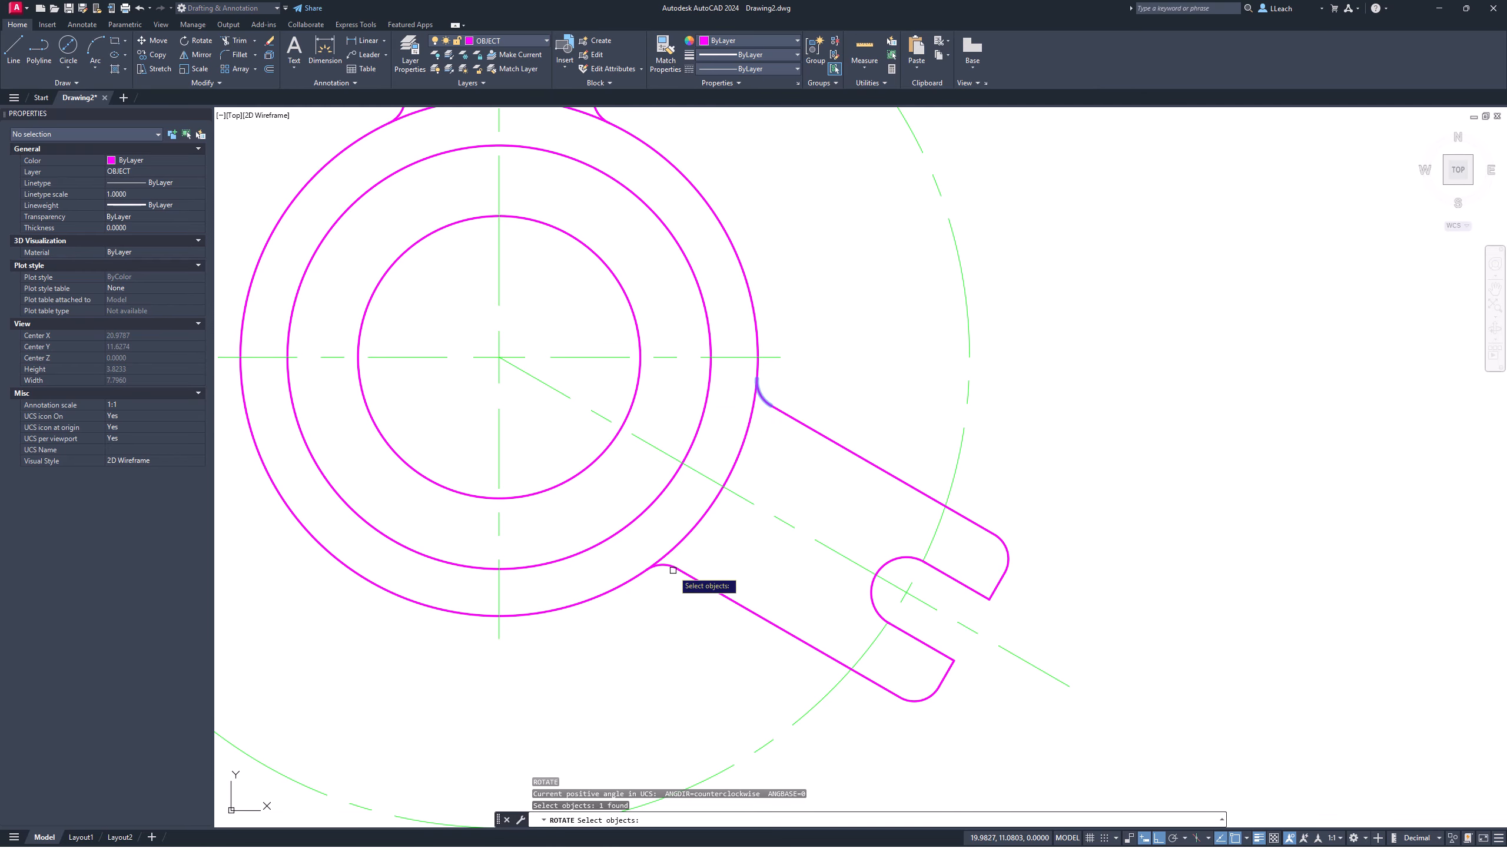
pyautogui.click(692, 580)
pyautogui.click(688, 577)
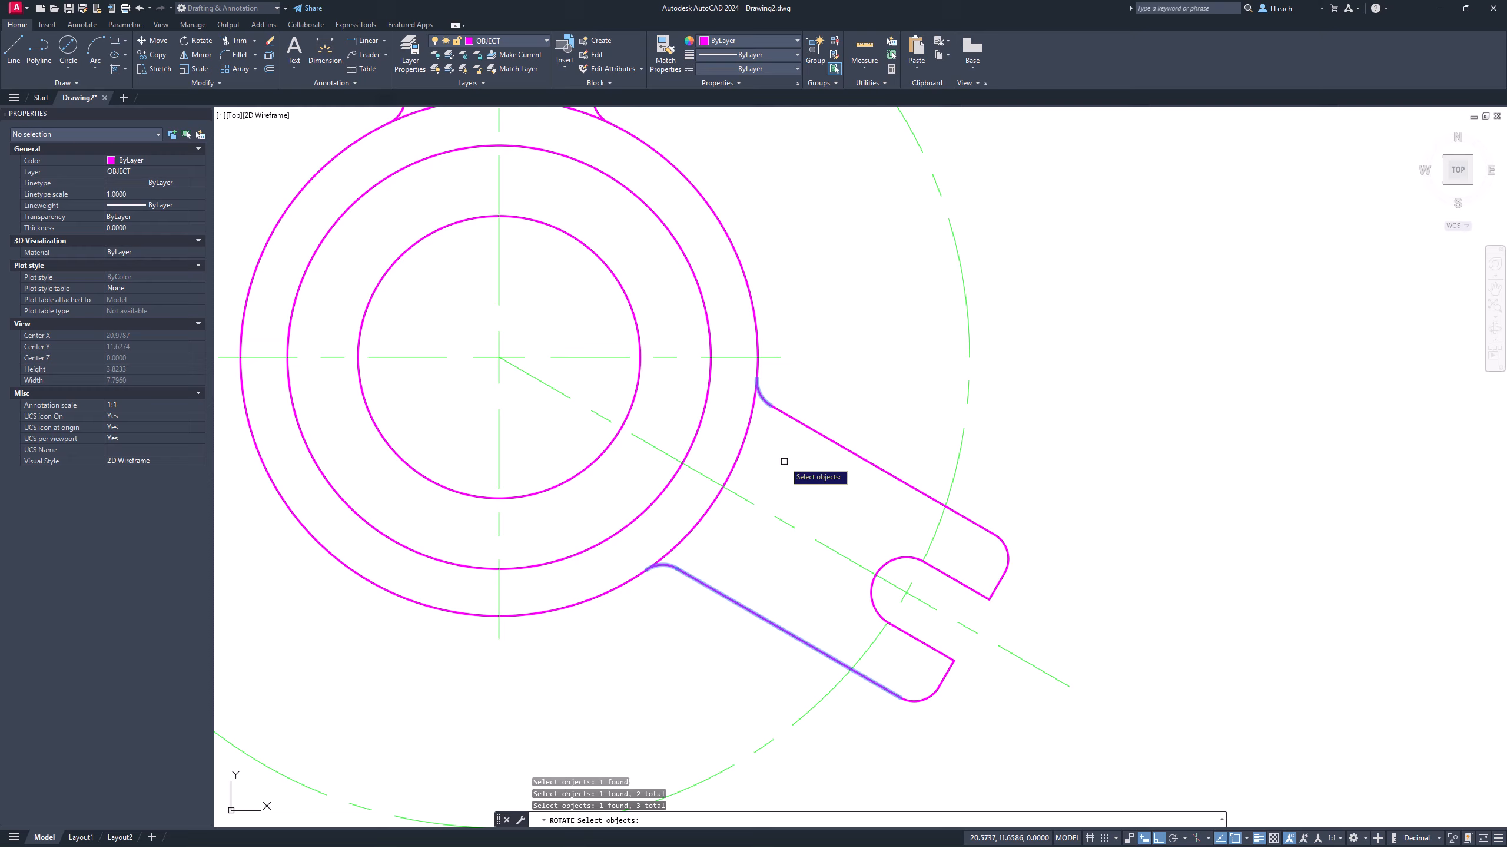
pyautogui.click(805, 427)
pyautogui.click(812, 394)
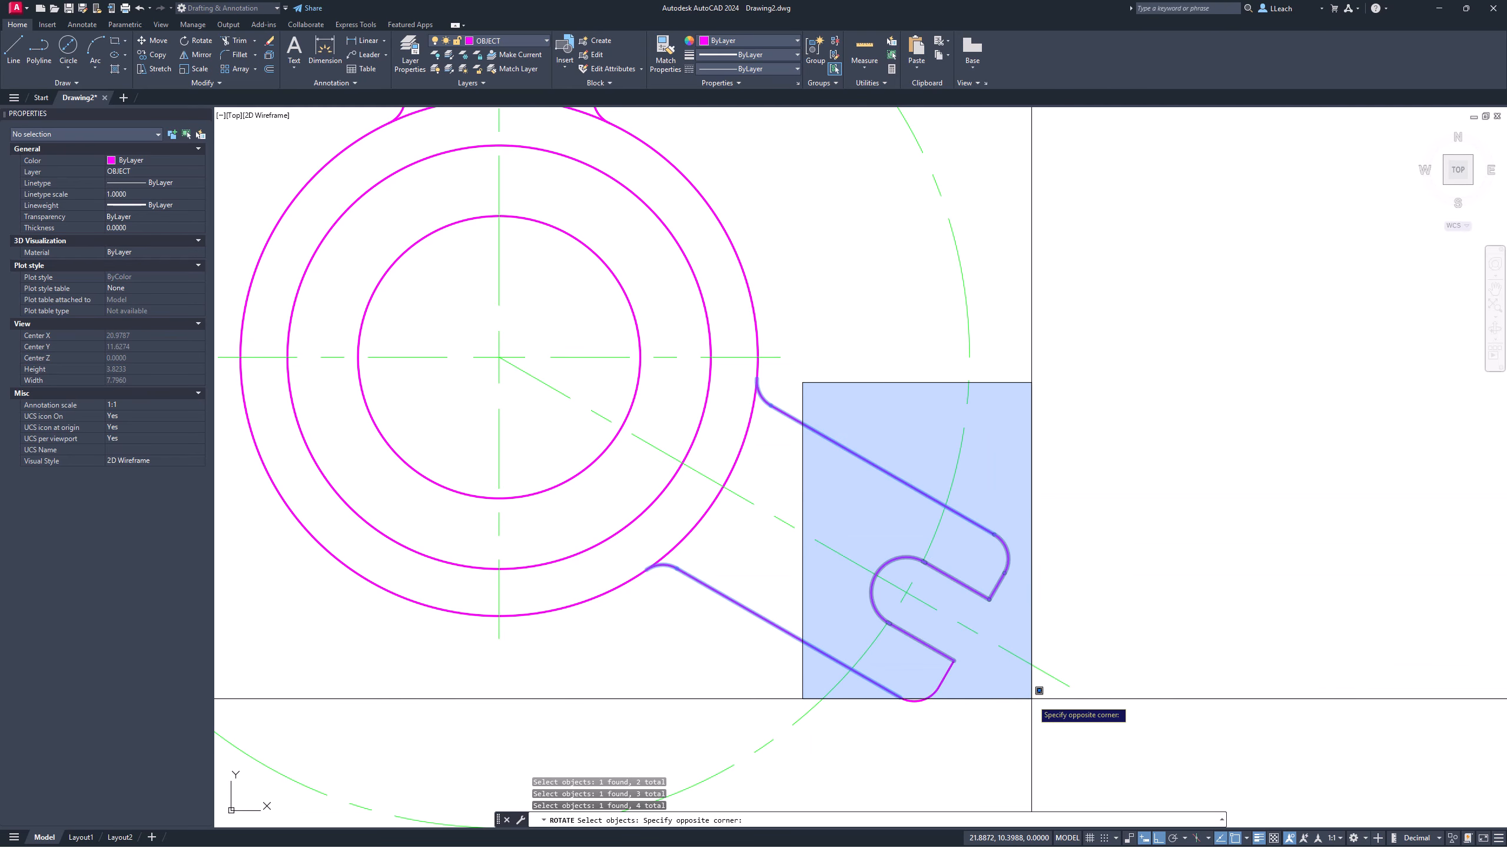
pyautogui.click(1042, 724)
pyautogui.press('Return')
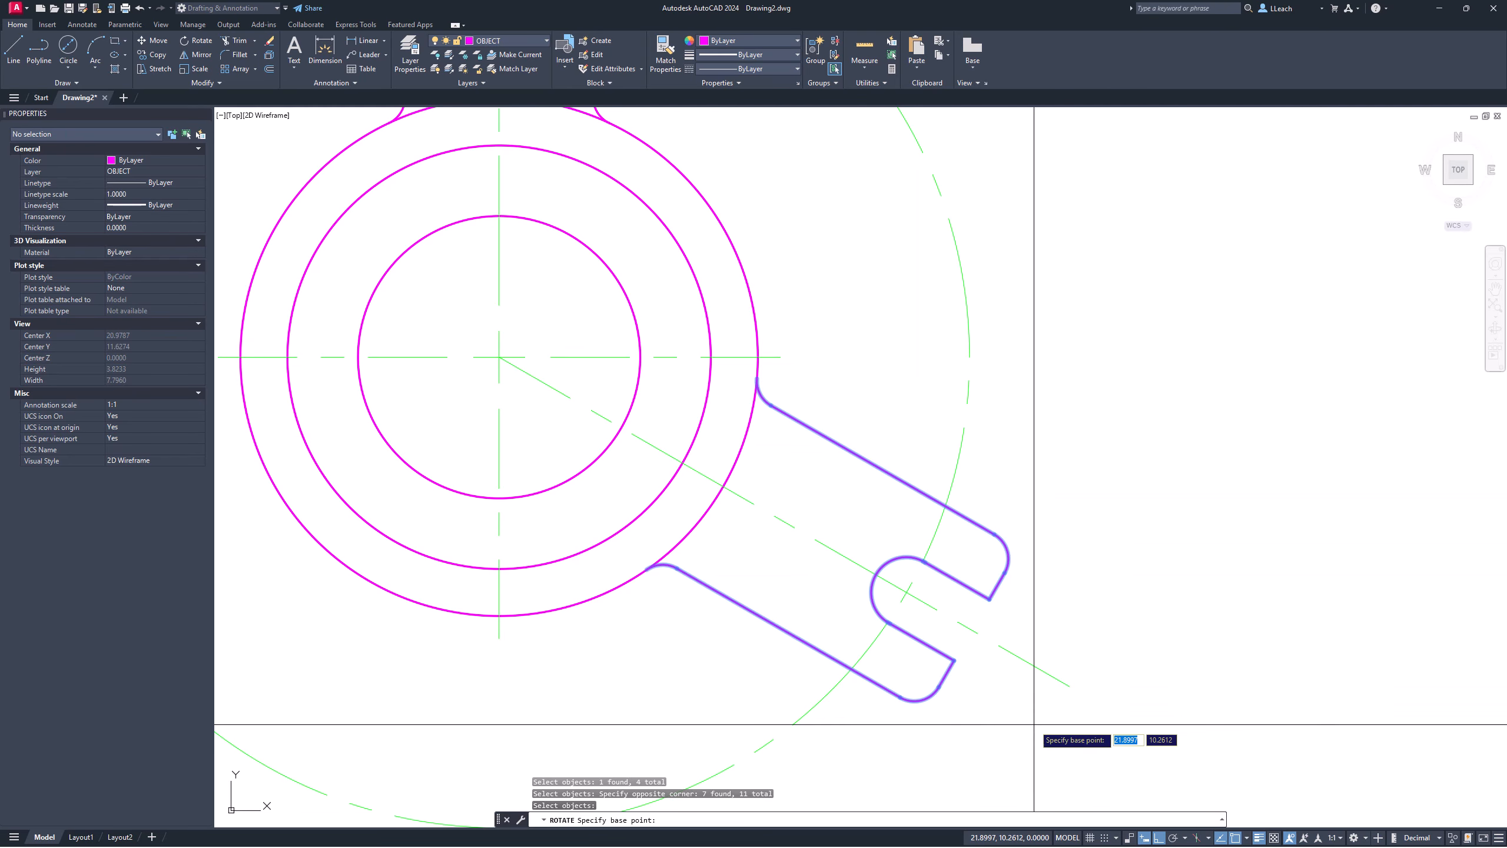
# Step: Rotate a copy of the arm -105° about the hub centre, keeping the original
pyautogui.click(501, 357)
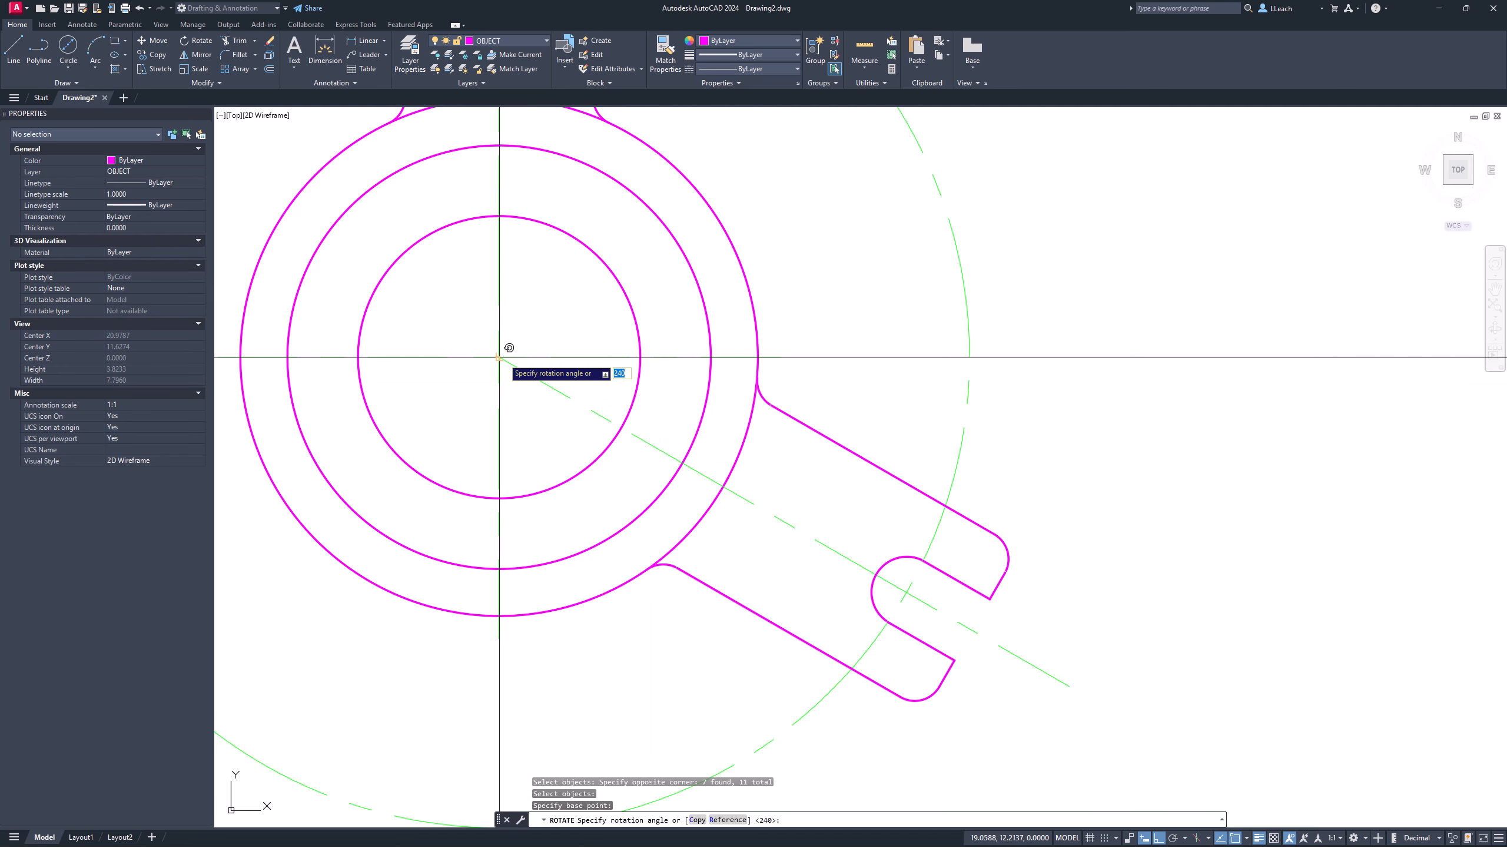
pyautogui.click(697, 821)
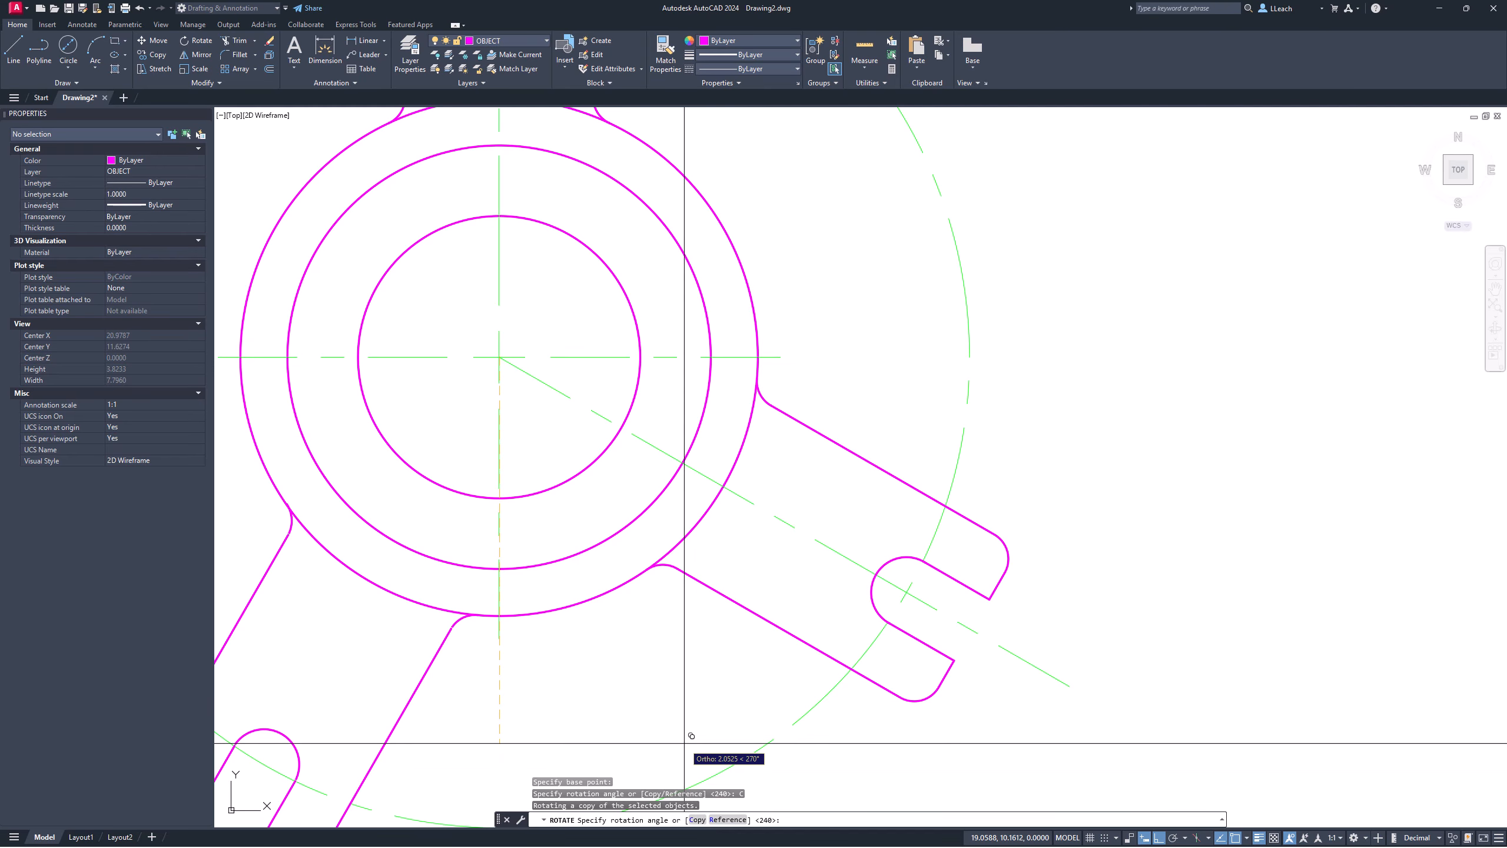
pyautogui.write('-105')
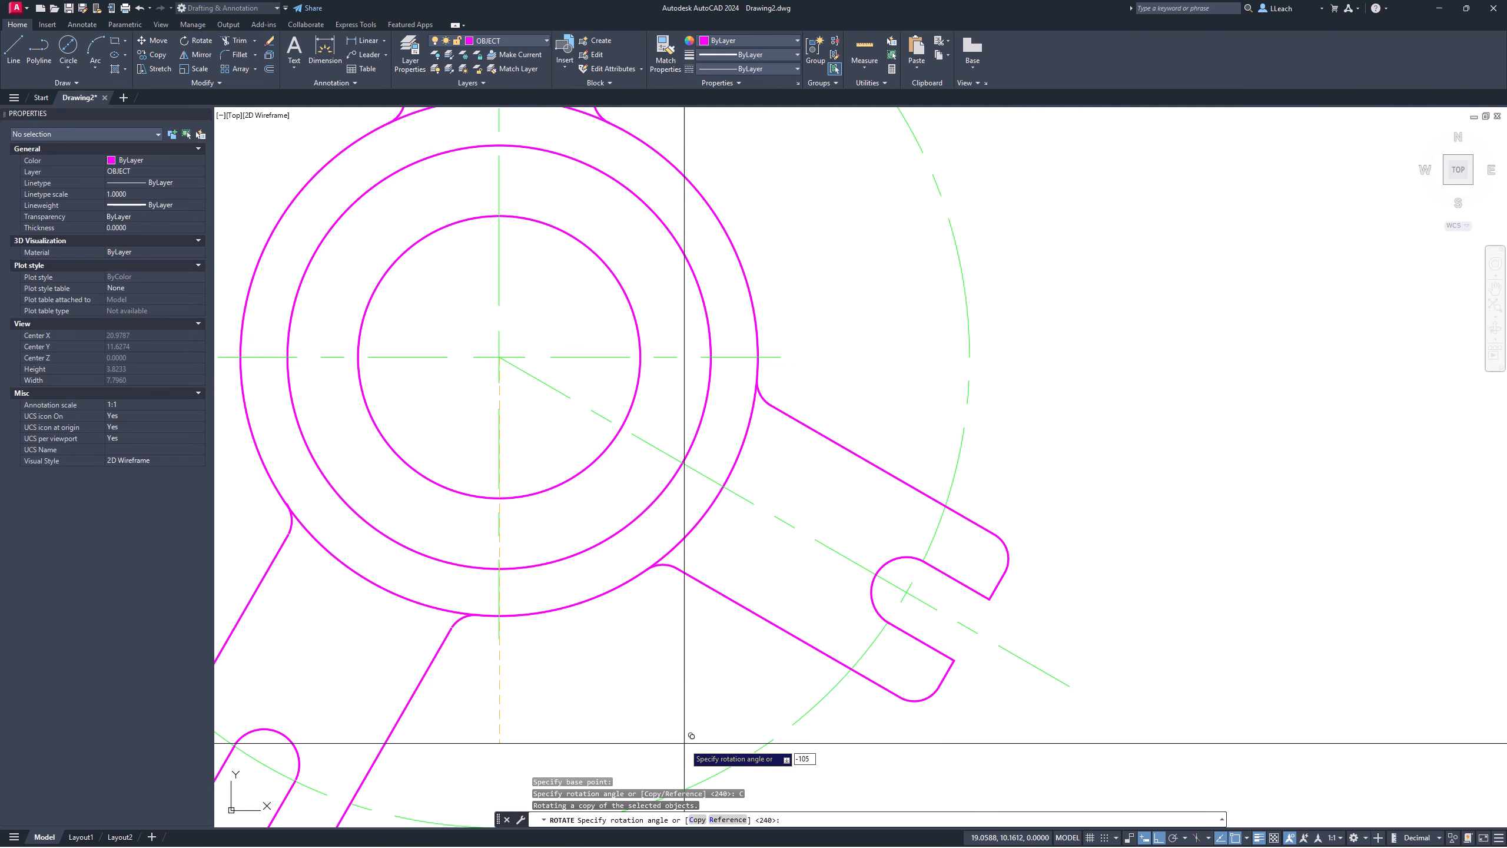
pyautogui.press('Return')
pyautogui.scroll(-4, 735, 497)
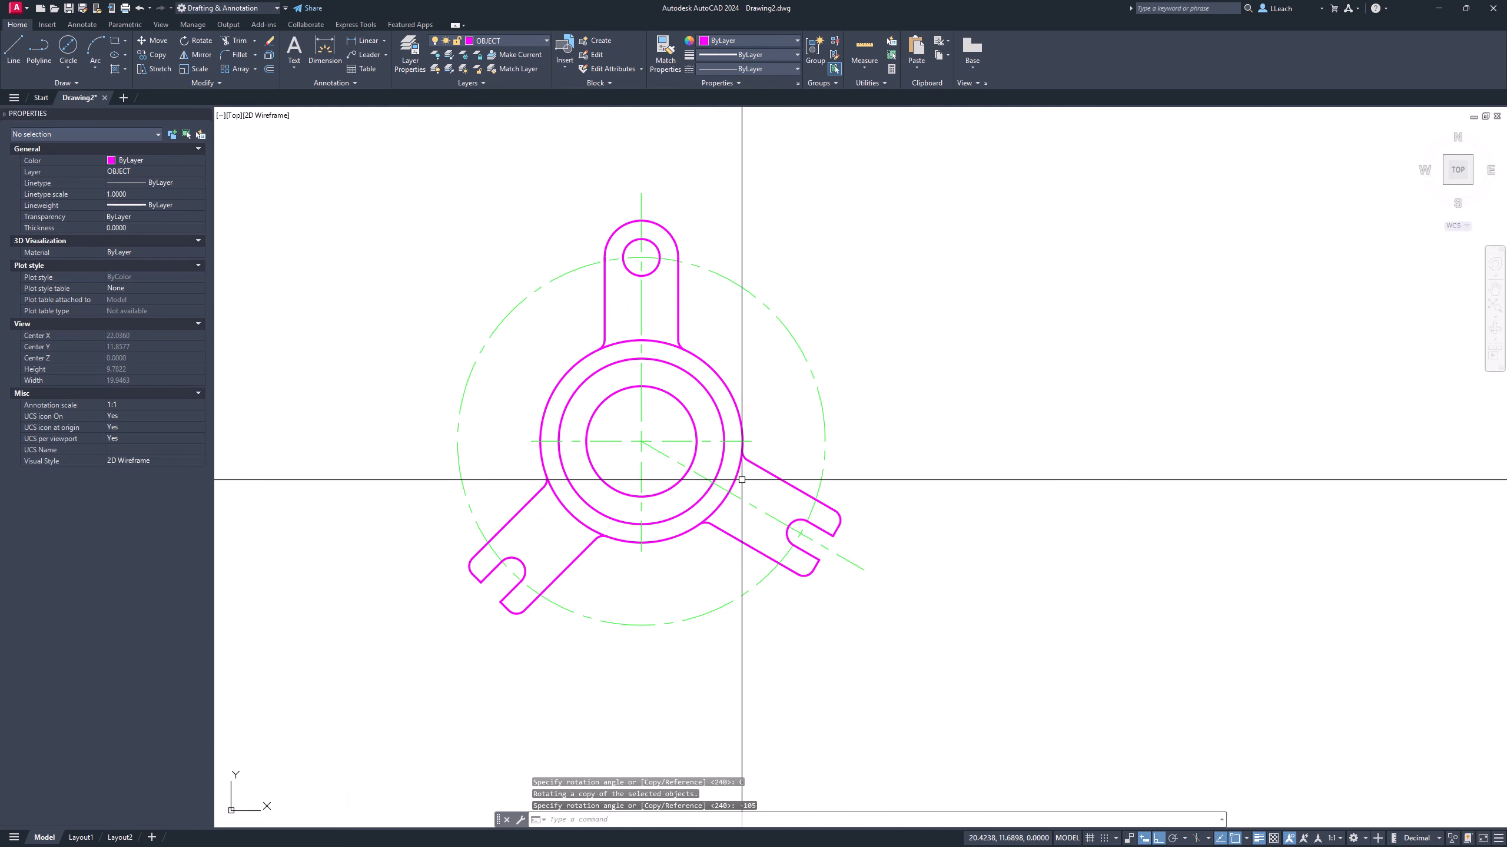
pyautogui.moveTo(742, 480); pyautogui.dragTo(706, 526, button='middle')
pyautogui.press('Escape')
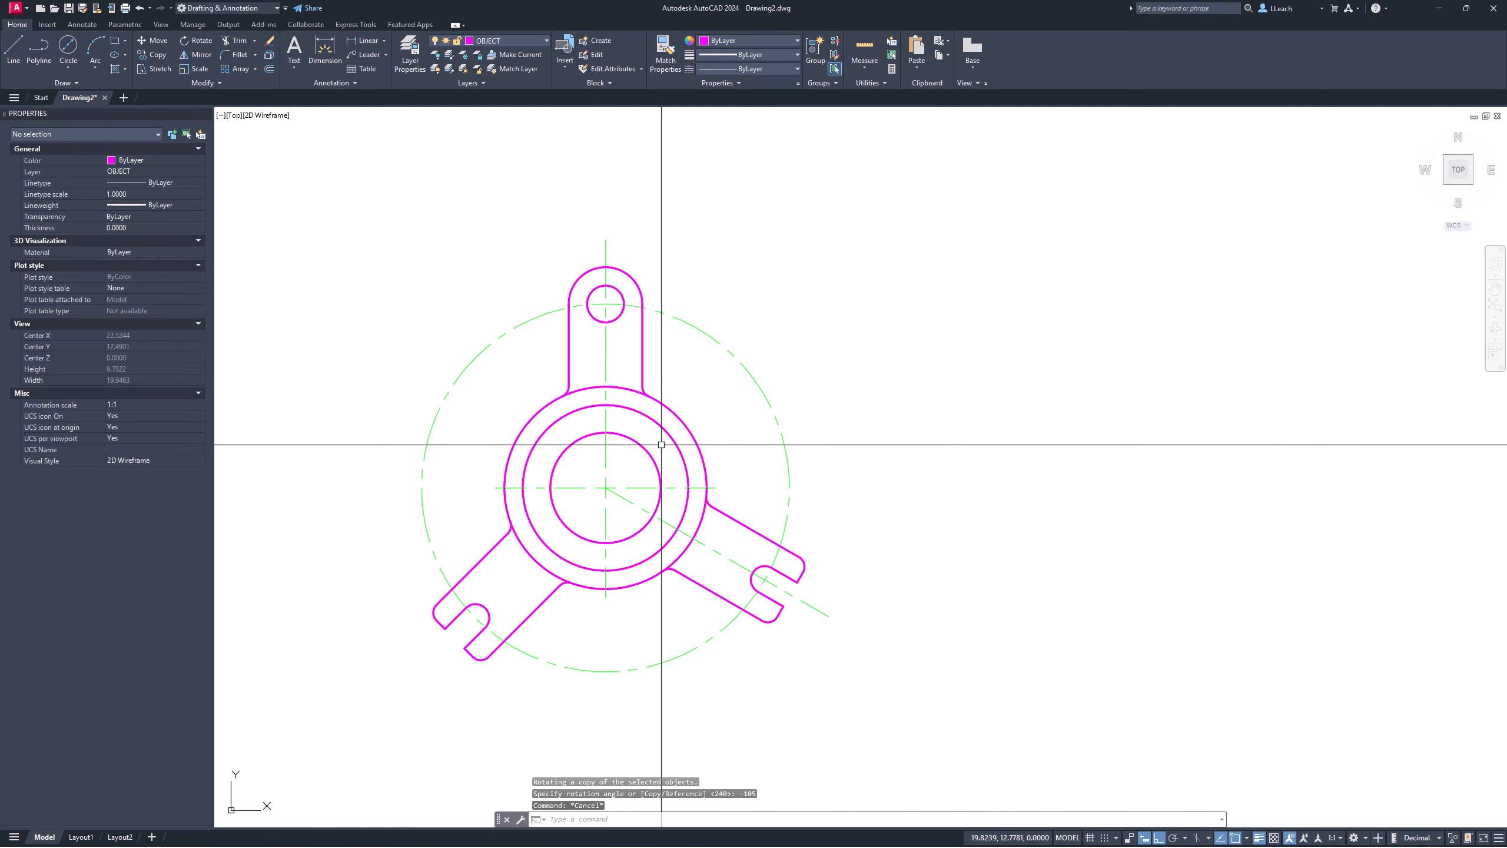
pyautogui.moveTo(698, 526); pyautogui.dragTo(702, 506, button='middle')
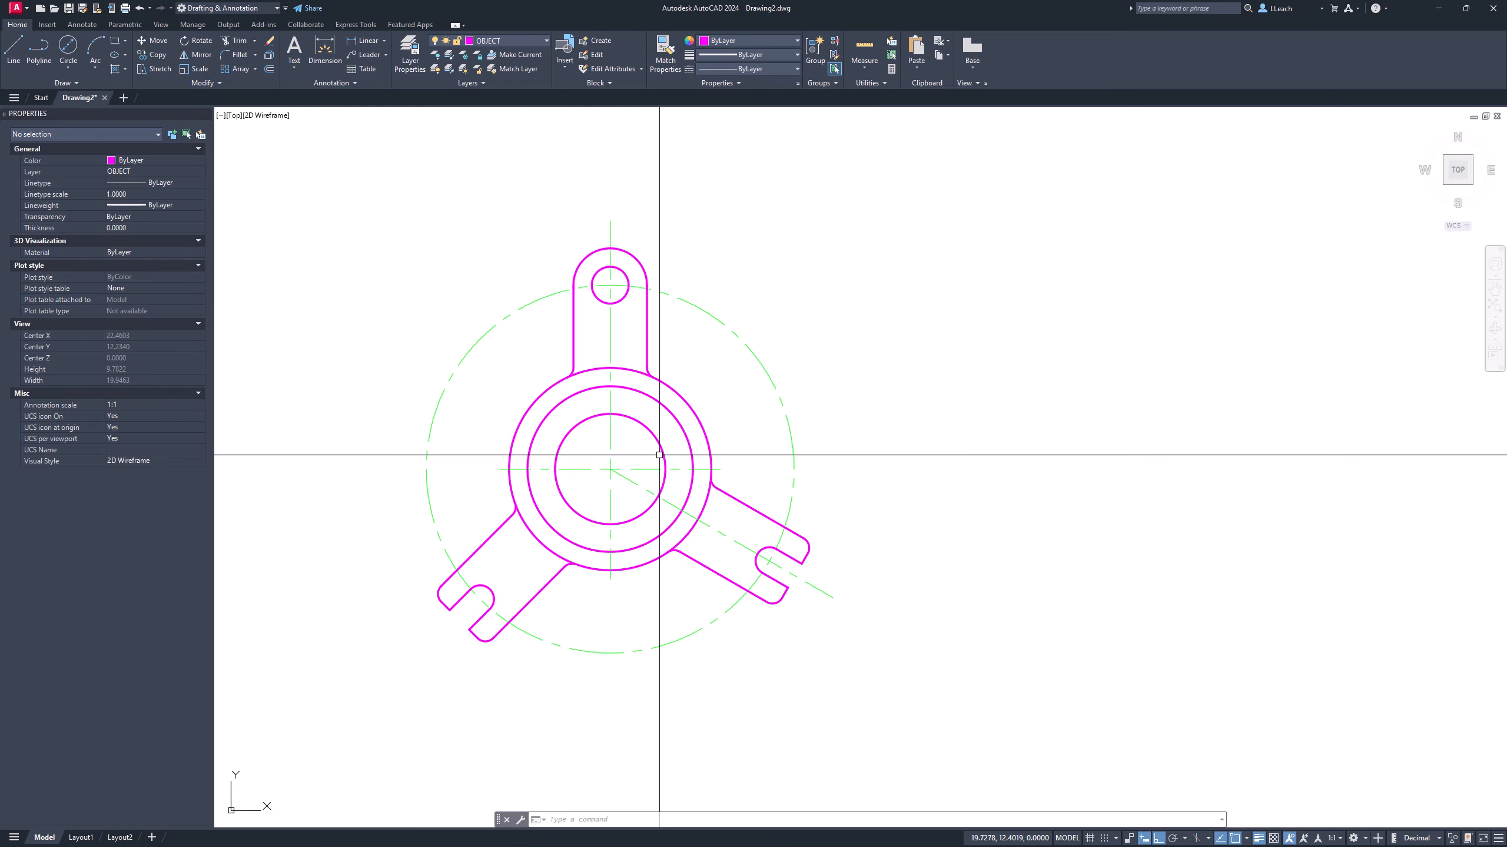
# Step: Copy the diagonal centreline rotated -105° about the hub centre using RO
pyautogui.write('ro')
pyautogui.press('Return')
pyautogui.click(648, 488)
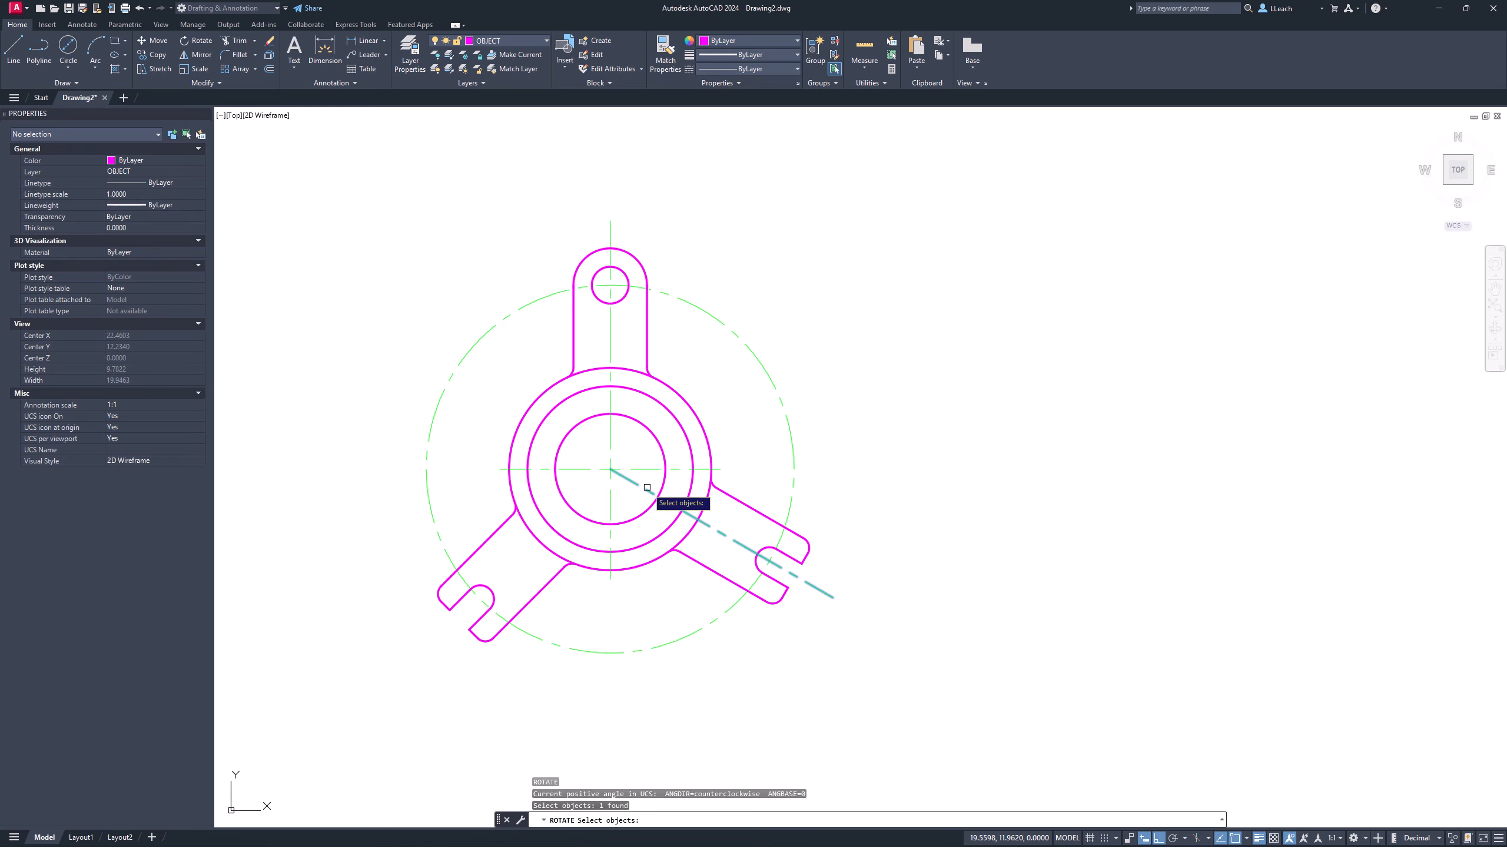
pyautogui.press('Return')
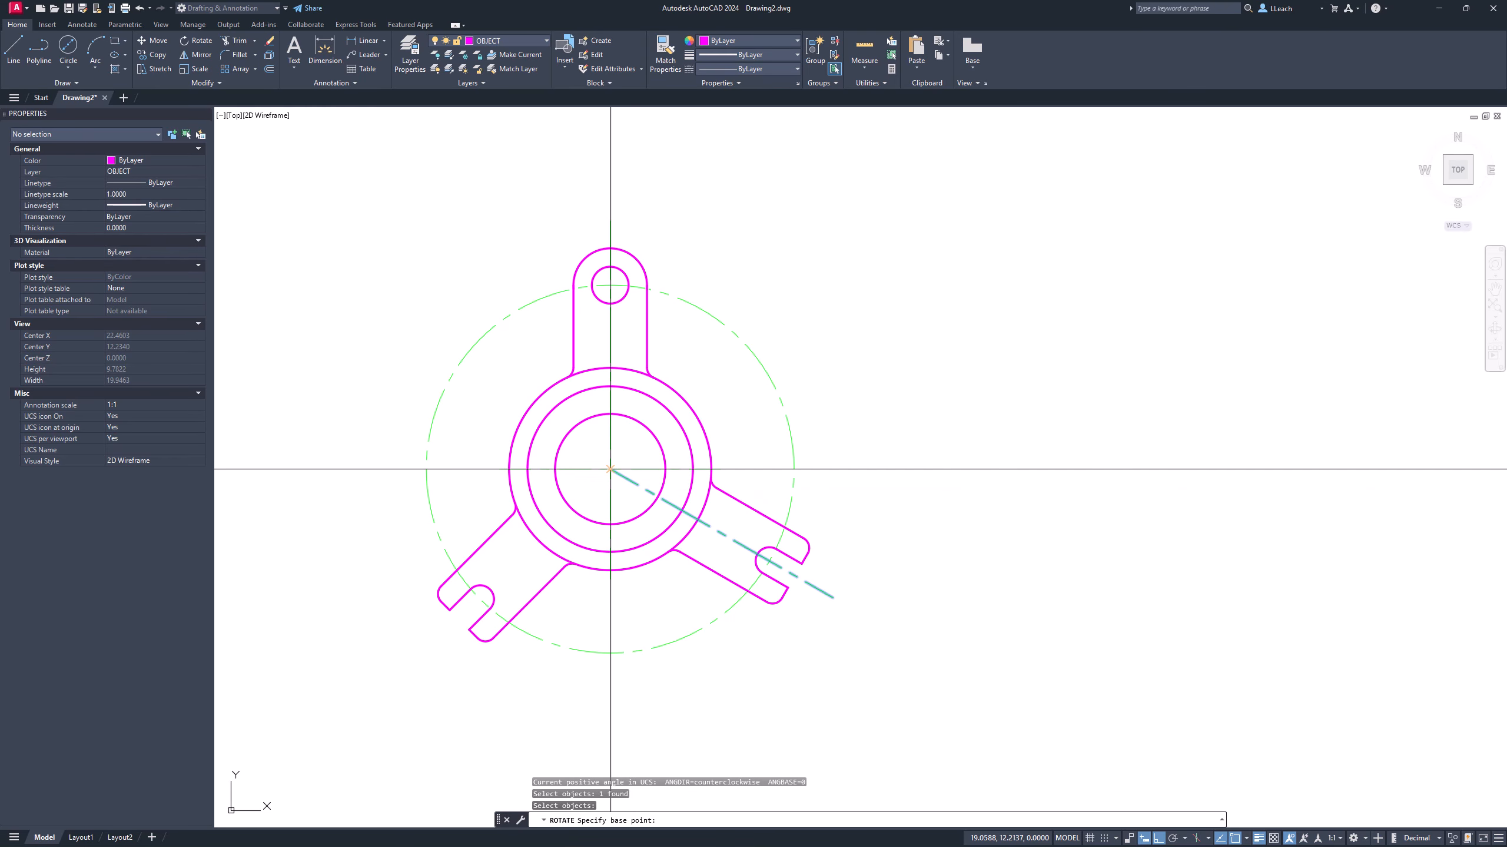
pyautogui.click(610, 469)
pyautogui.click(698, 820)
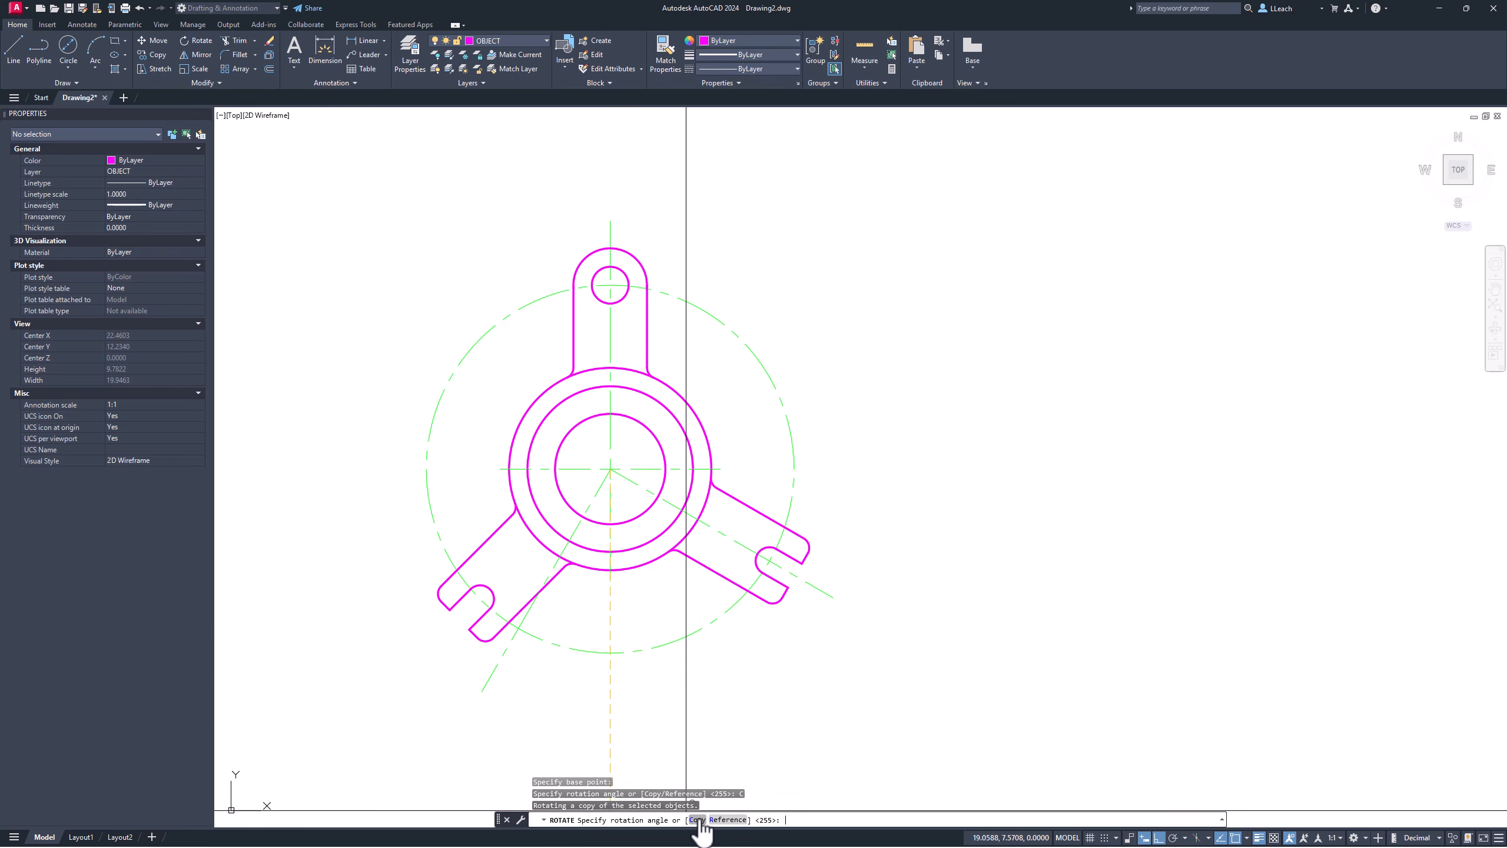
pyautogui.write('-')
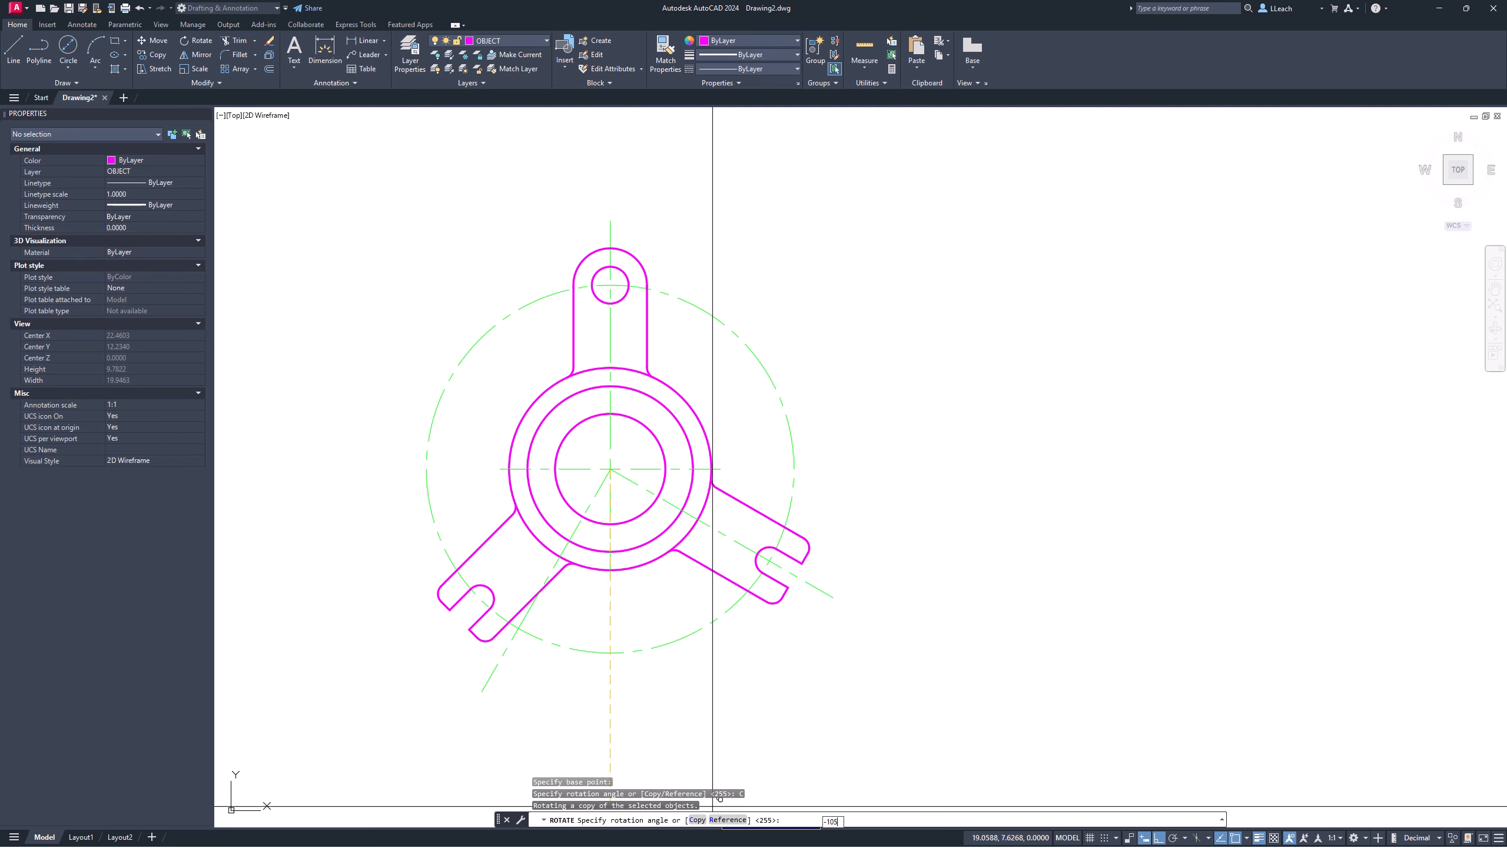
pyautogui.write('105')
pyautogui.press('Return')
pyautogui.press('Escape')
pyautogui.moveTo(522, 576); pyautogui.dragTo(581, 578, button='middle')
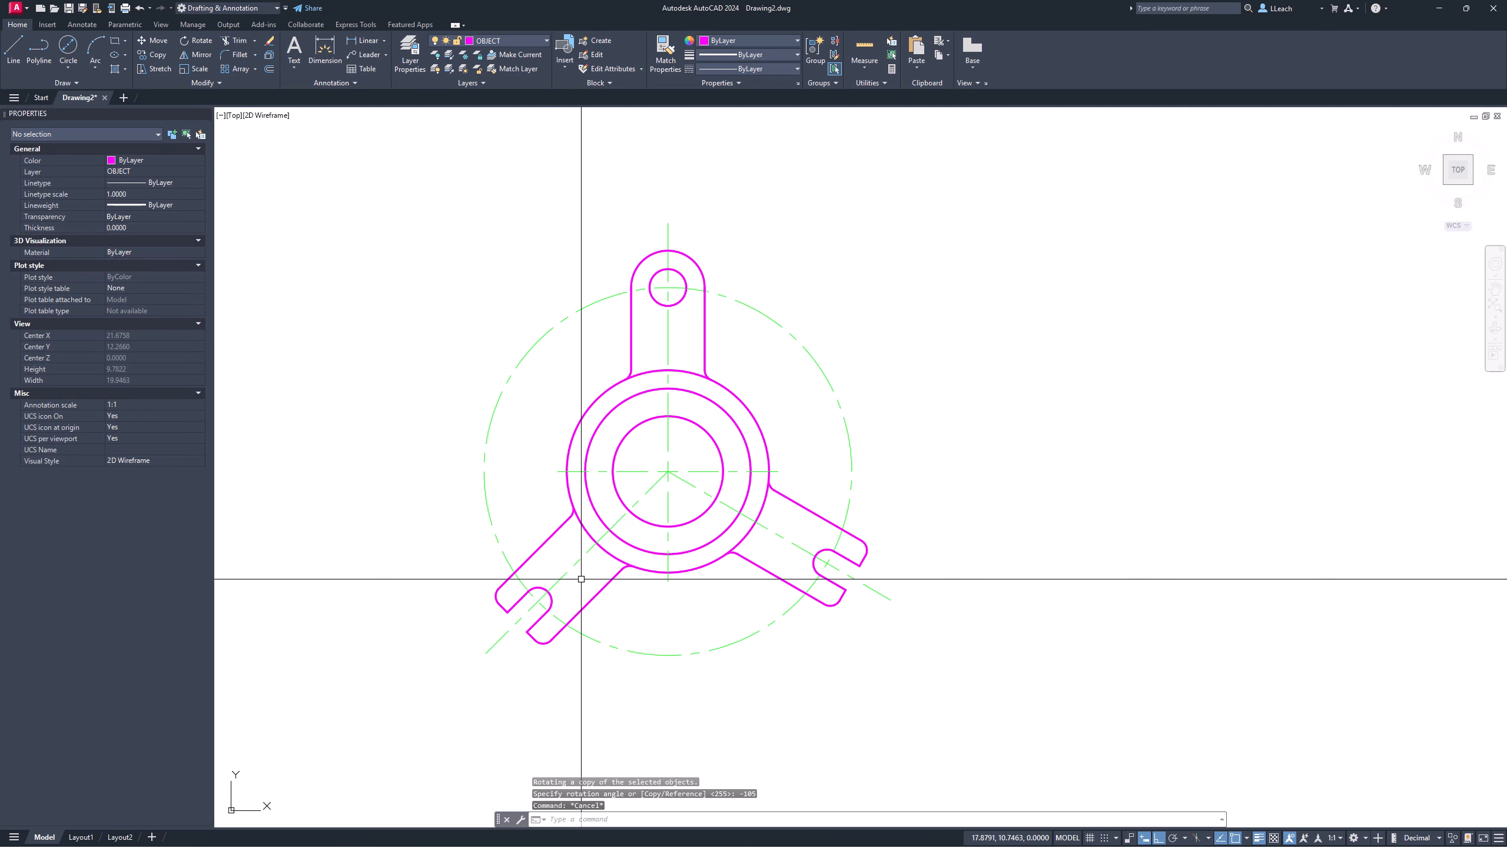
pyautogui.moveTo(573, 451); pyautogui.dragTo(572, 423, button='middle')
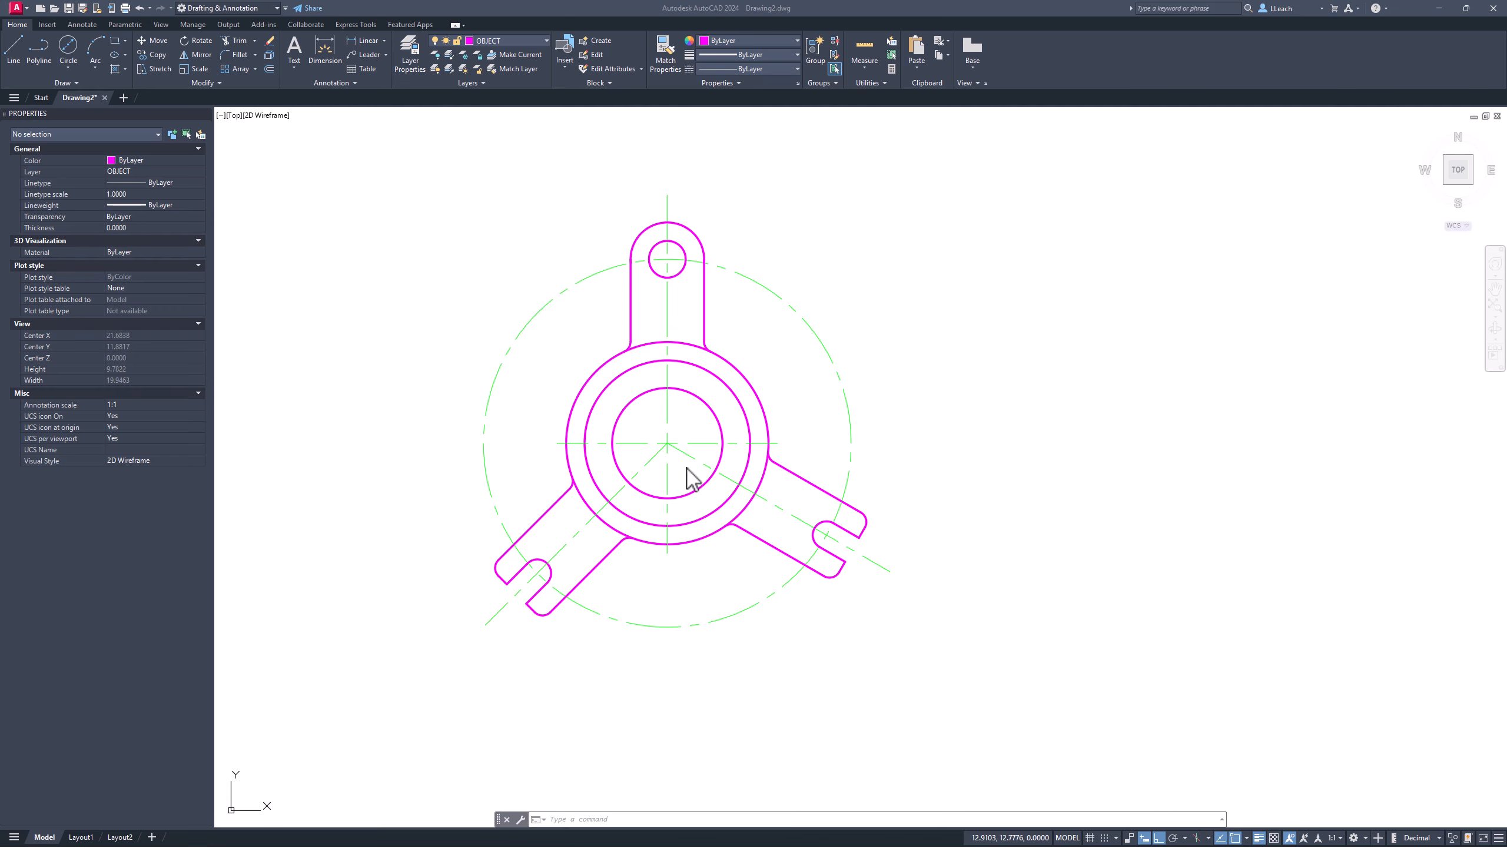
# Step: Make DIMS the current layer and bring up the Dimension Style Manager
pyautogui.moveTo(706, 658); pyautogui.dragTo(704, 630, button='middle')
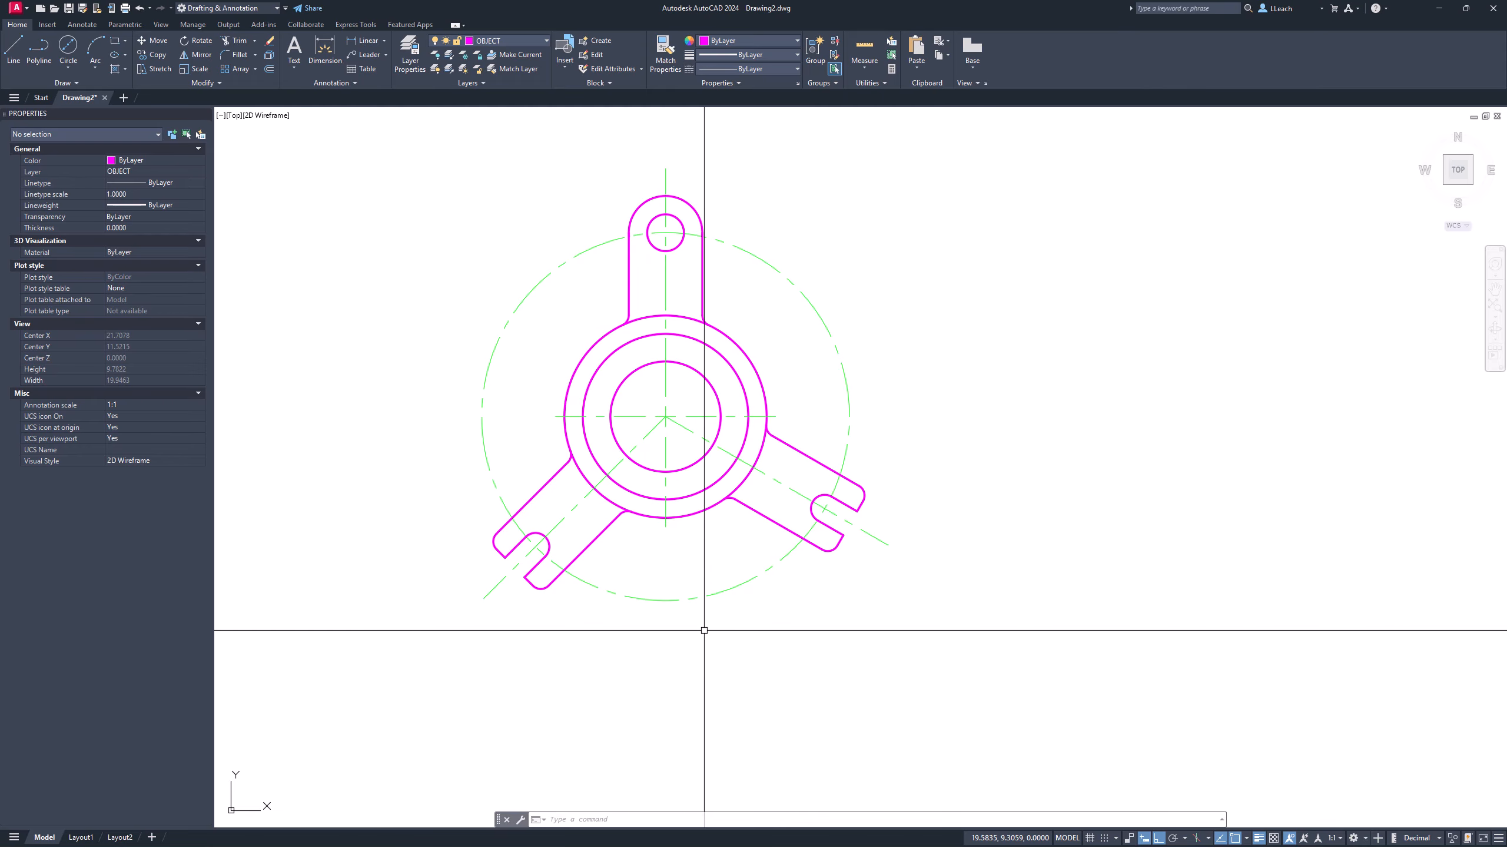
pyautogui.moveTo(622, 428); pyautogui.dragTo(583, 462, button='middle')
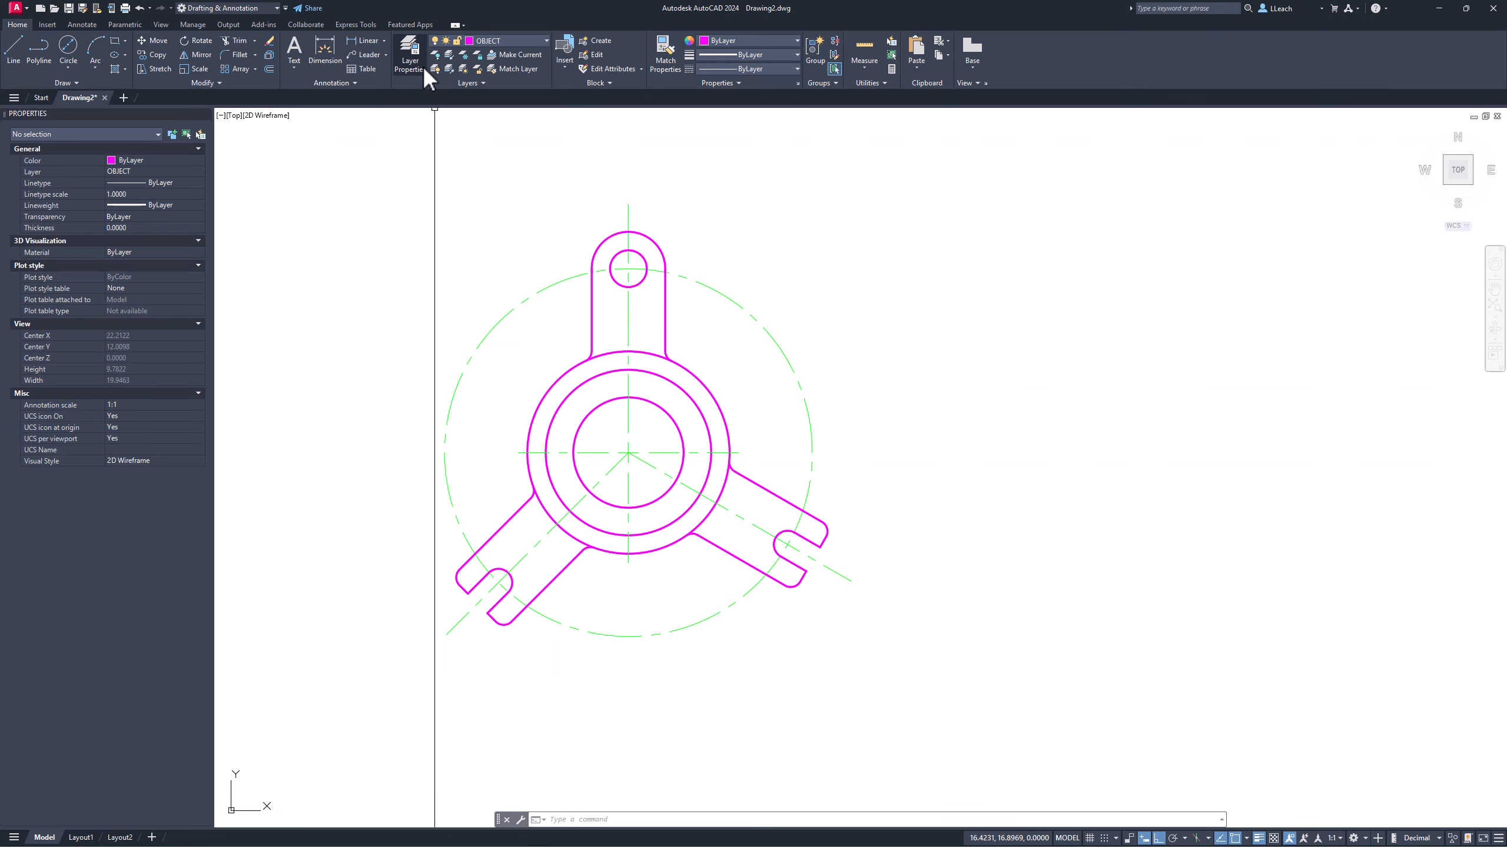
pyautogui.click(499, 41)
pyautogui.click(488, 82)
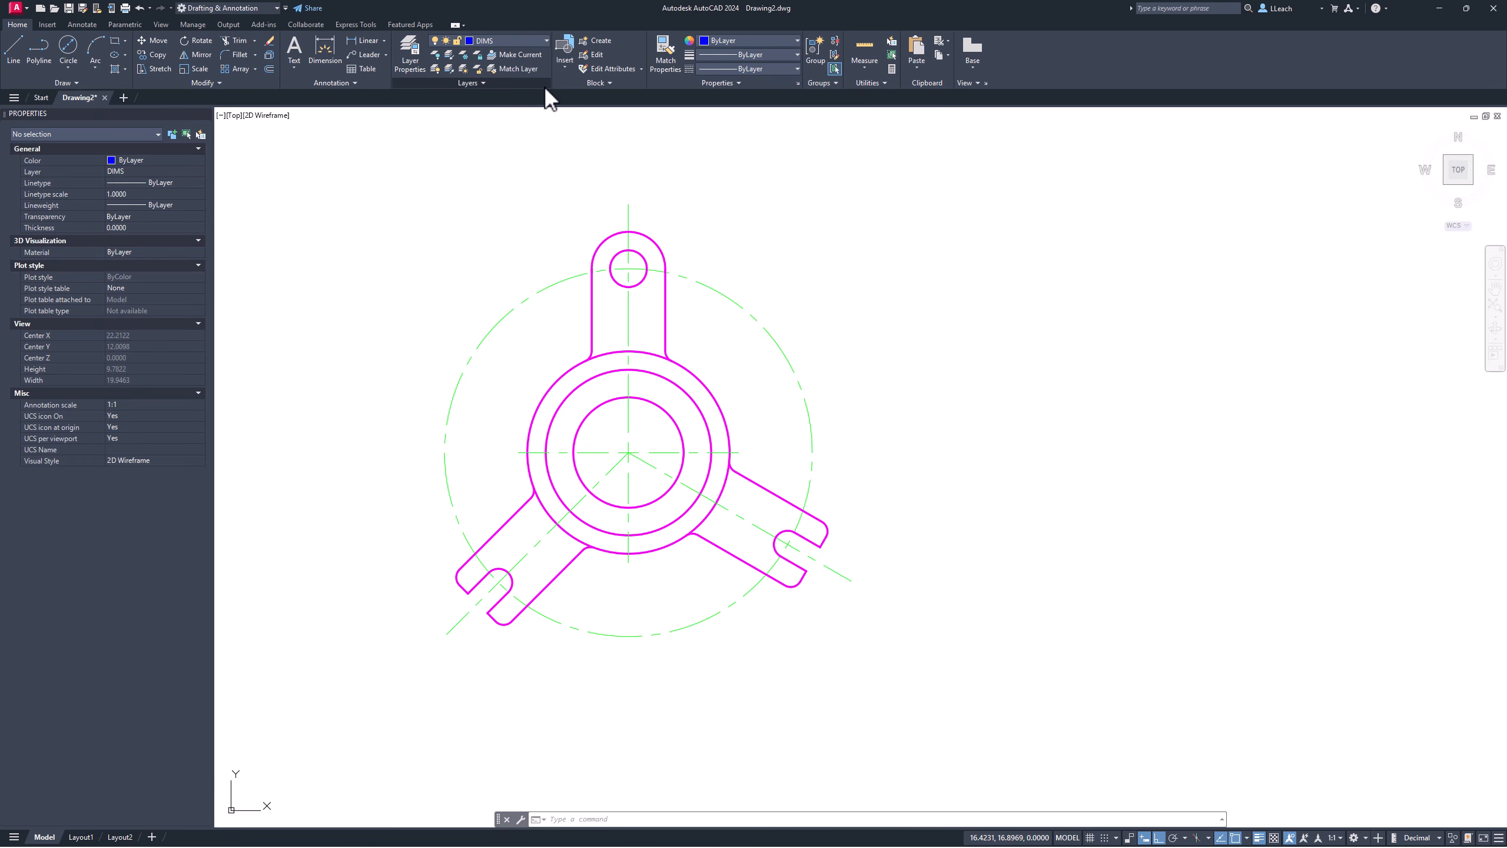
pyautogui.click(355, 82)
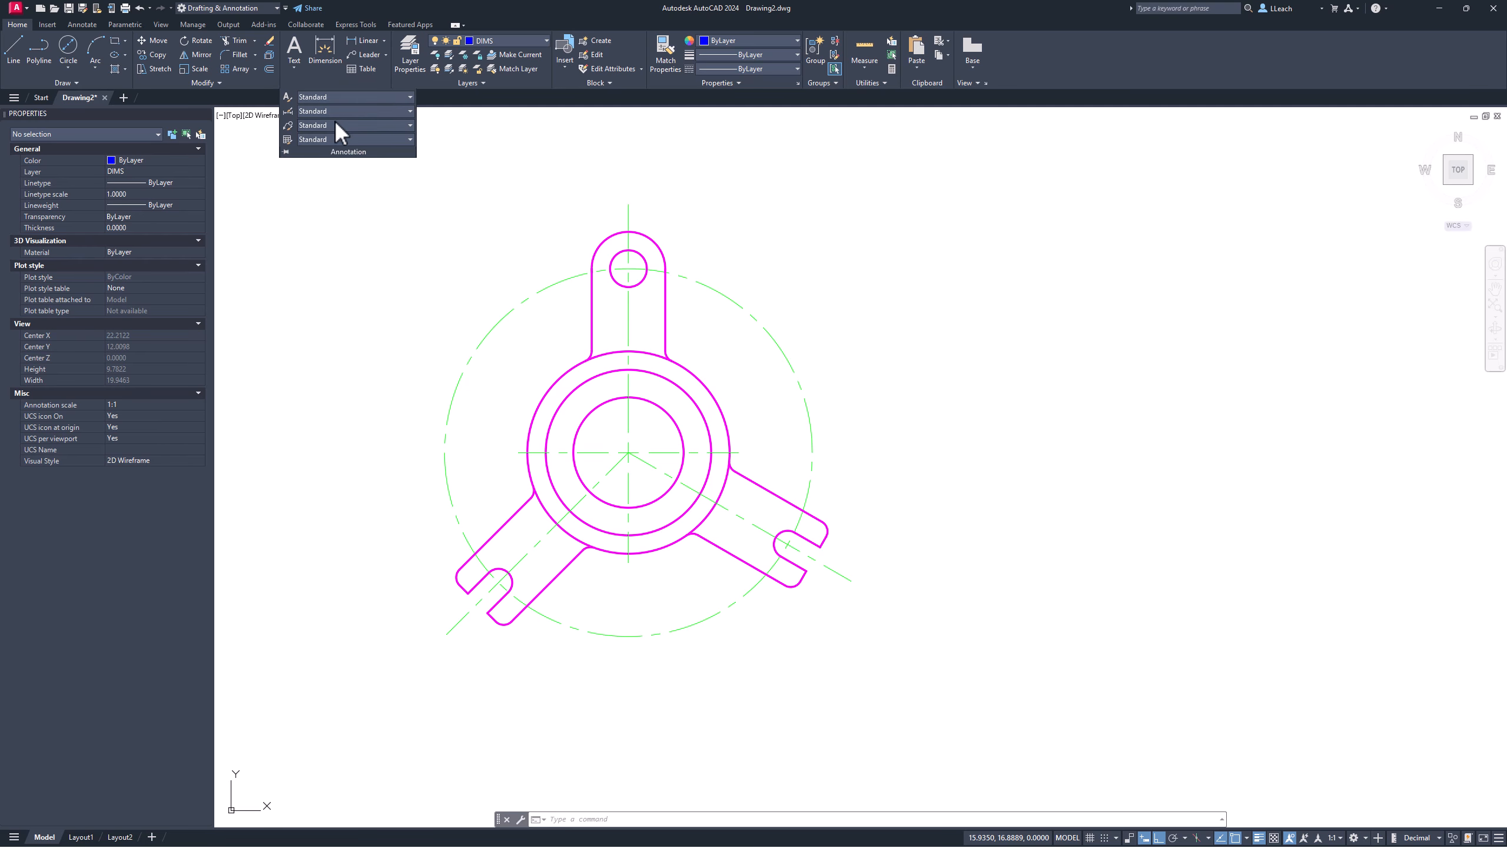
pyautogui.click(288, 111)
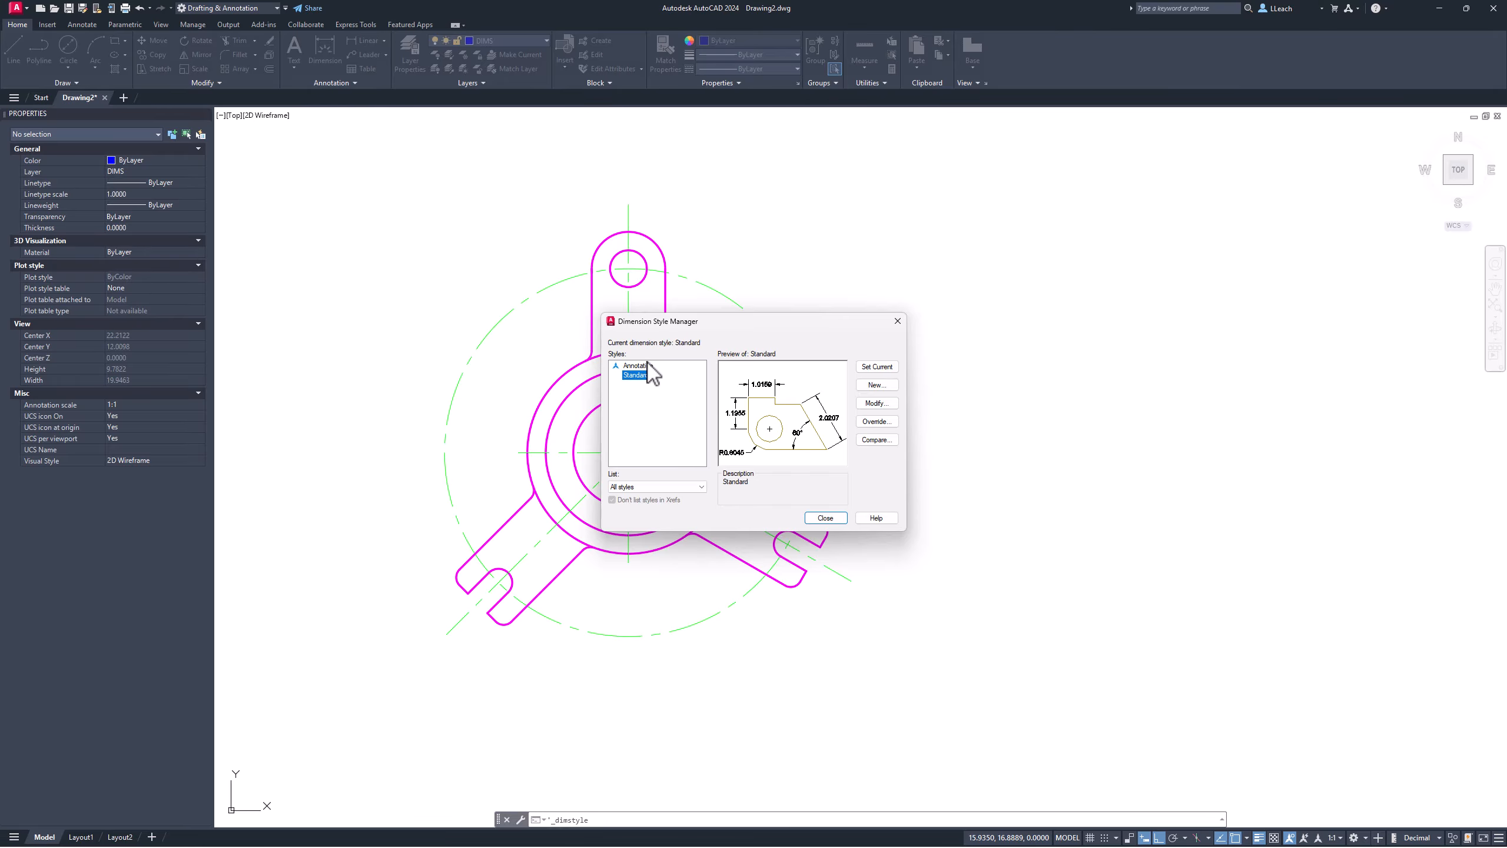
# Step: Modify the Standard dimension style to use an overall scale of 0.5
pyautogui.click(877, 403)
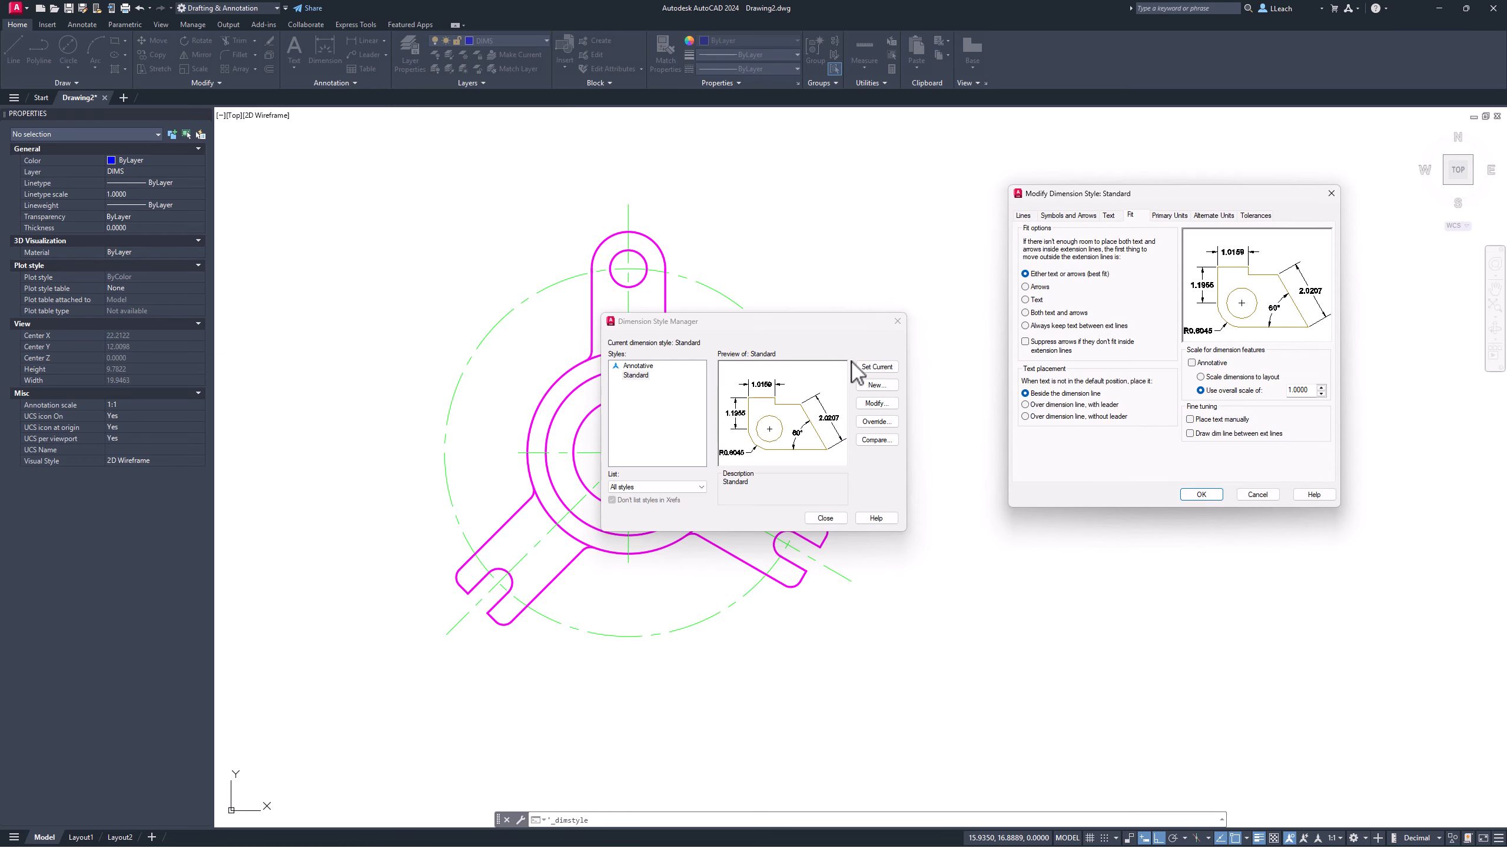
pyautogui.moveTo(1145, 203); pyautogui.dragTo(1100, 263)
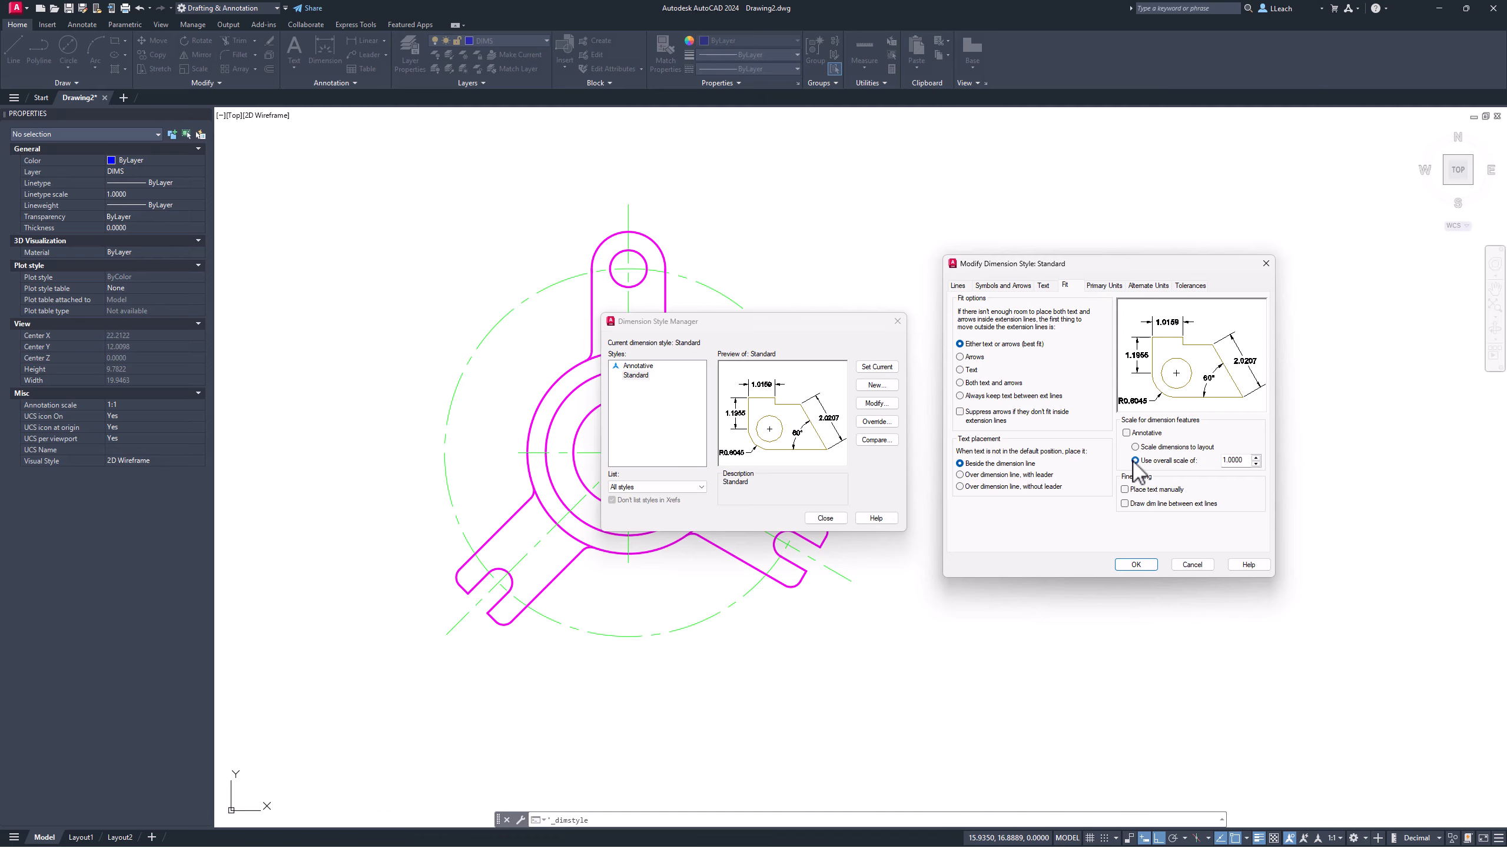
pyautogui.moveTo(1244, 461); pyautogui.dragTo(1212, 461)
pyautogui.press('Tab')
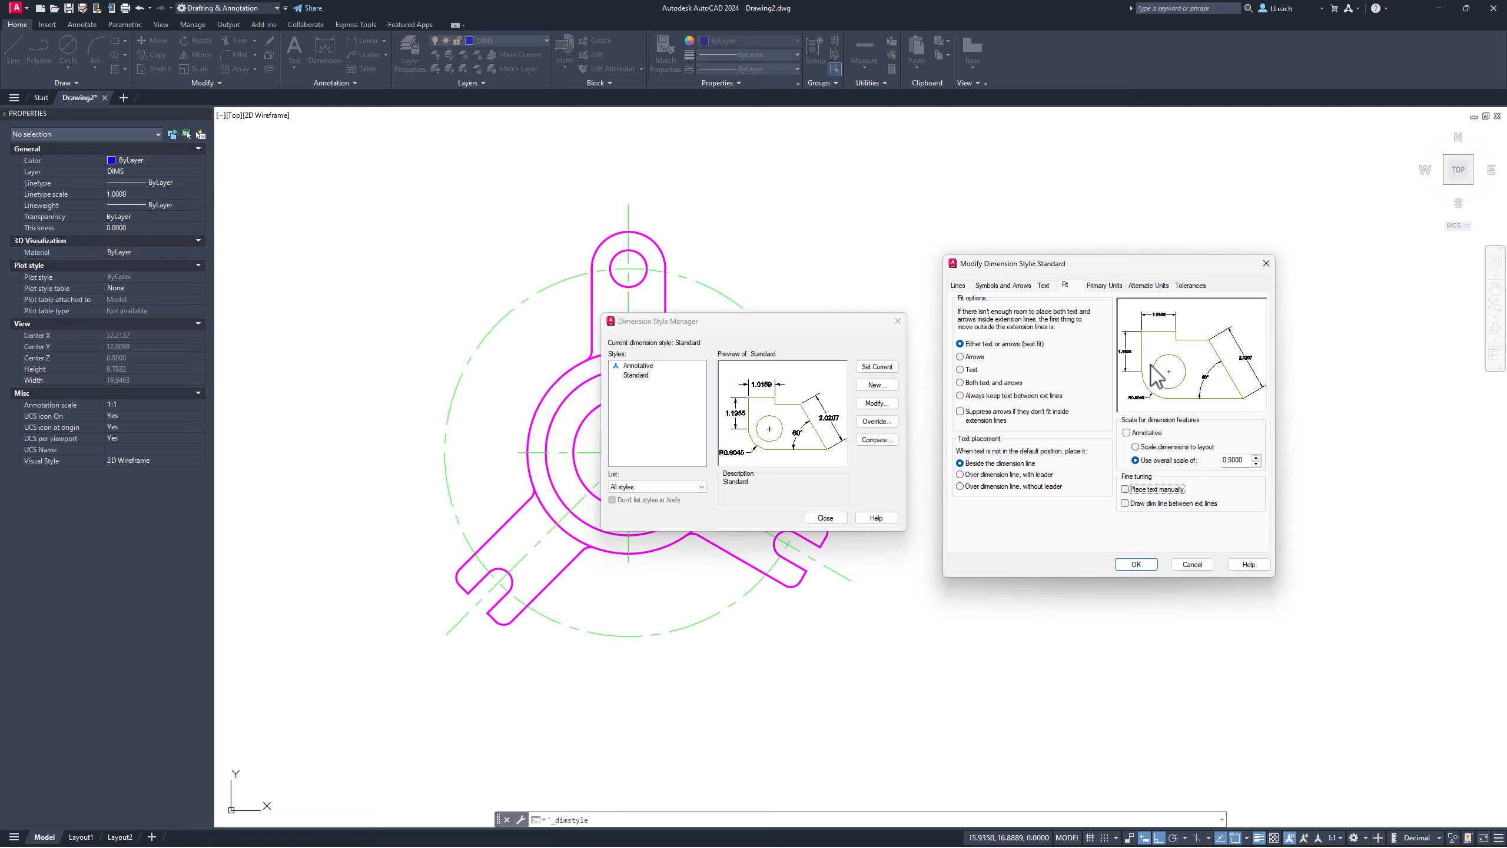
pyautogui.click(1105, 286)
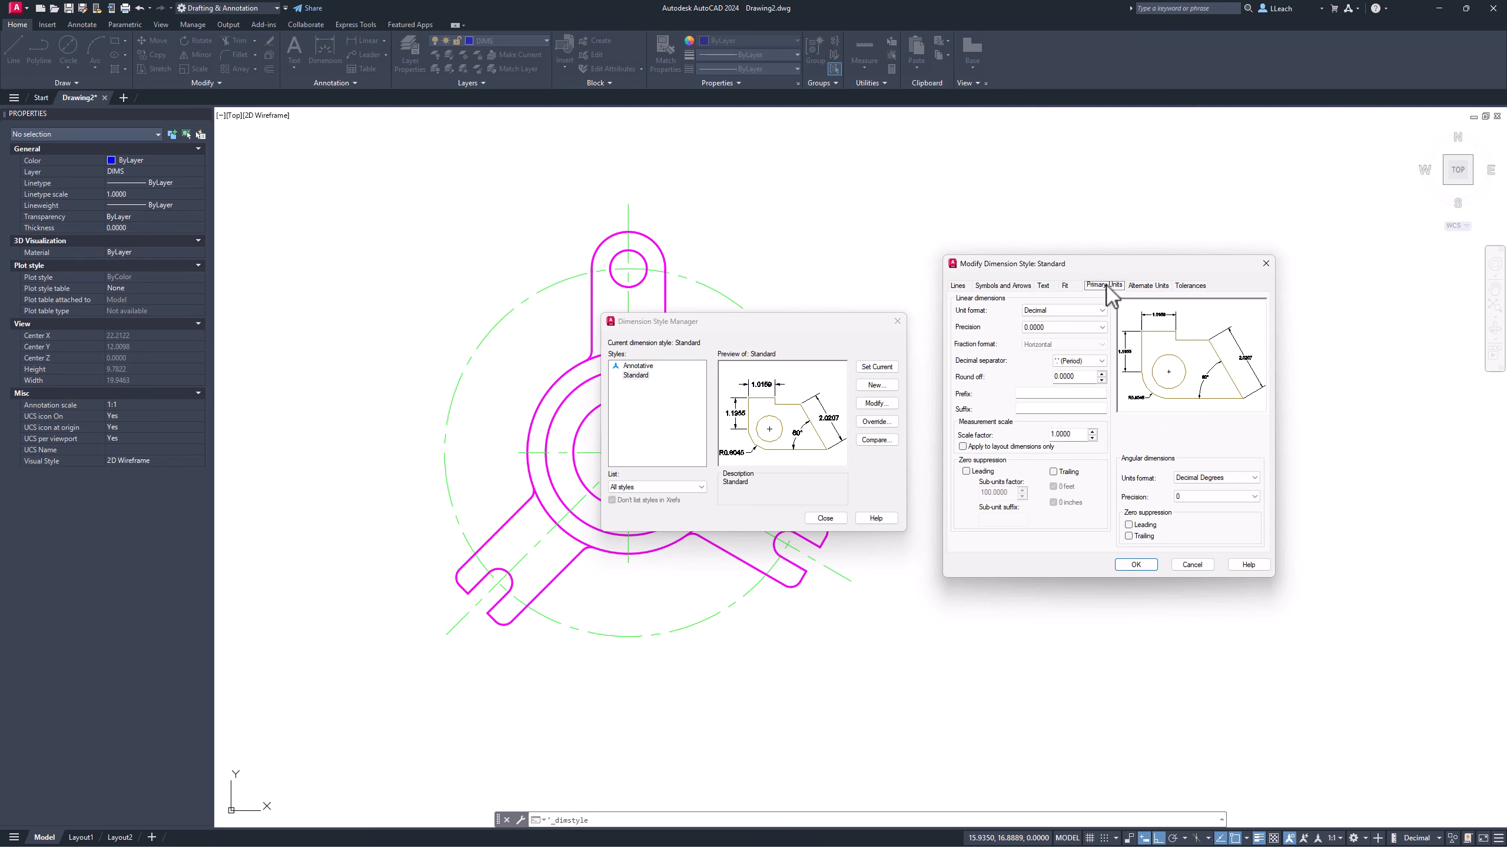
# Step: Set Standard's linear precision to 0.00 with leading zeros suppressed, and accept
pyautogui.click(1056, 327)
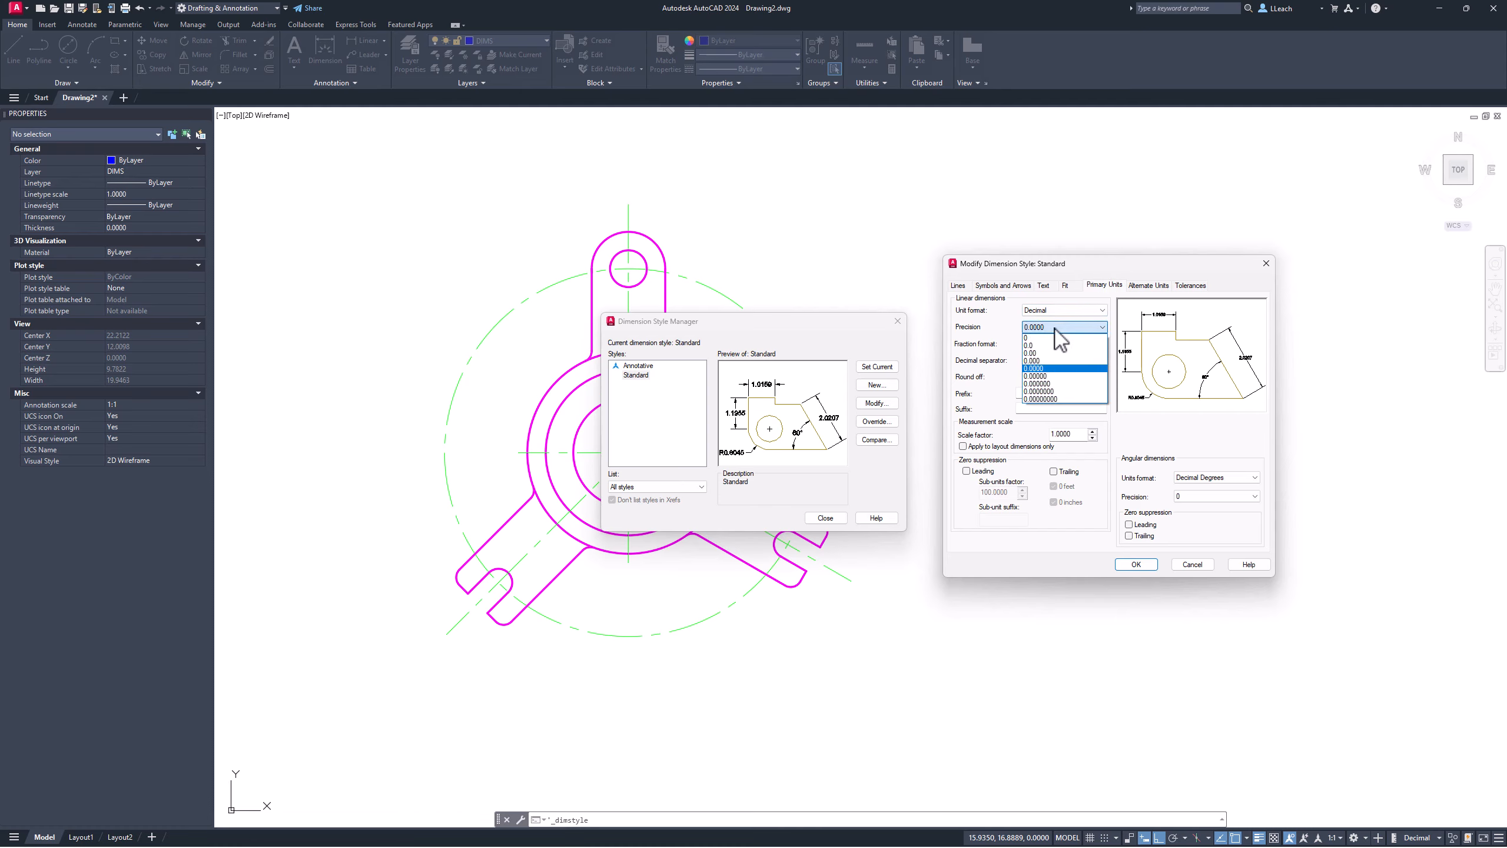
pyautogui.click(1038, 354)
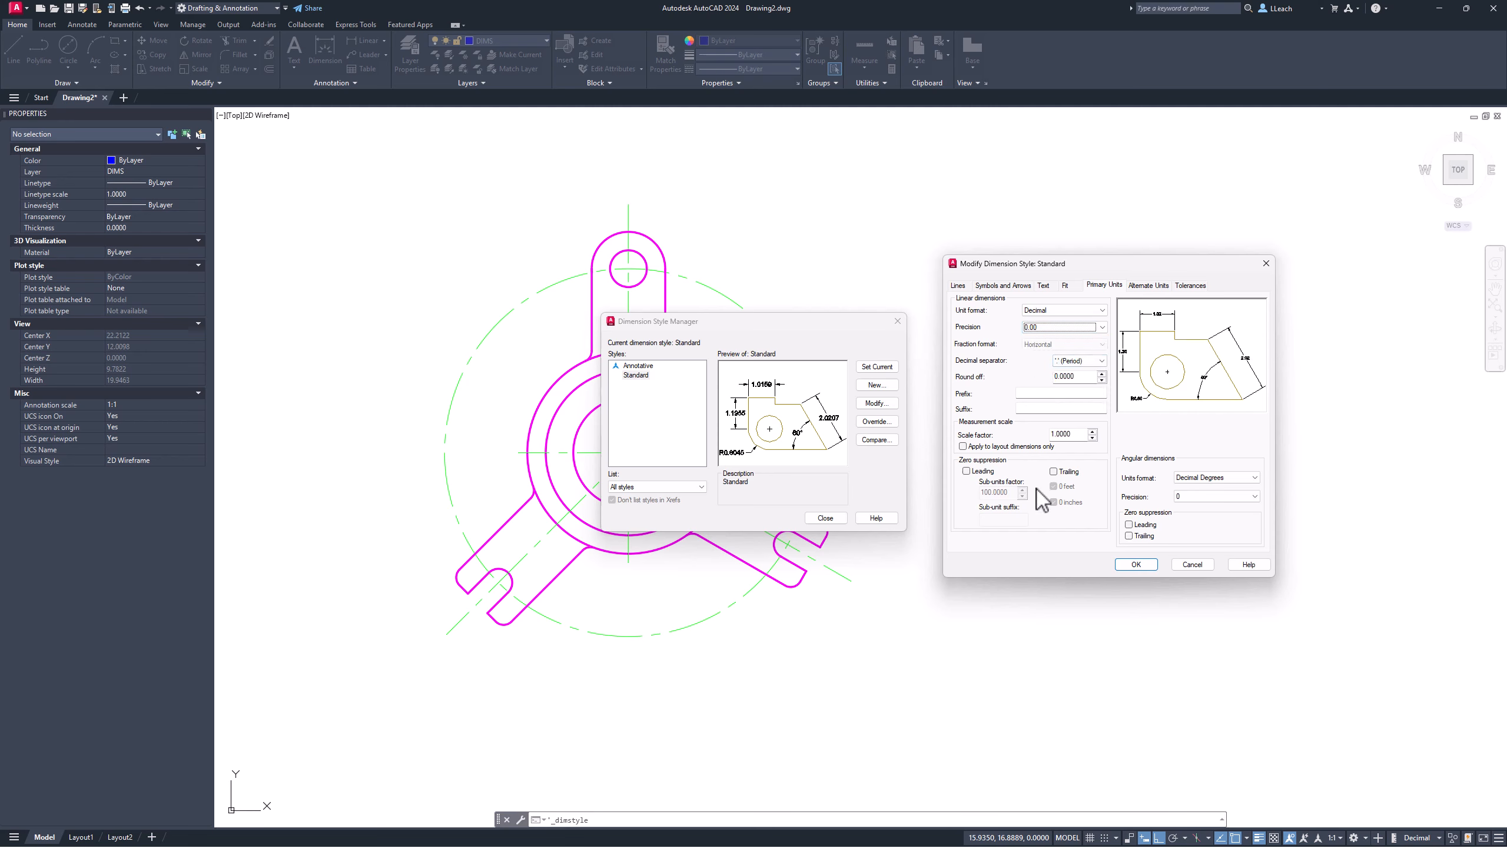
pyautogui.click(967, 472)
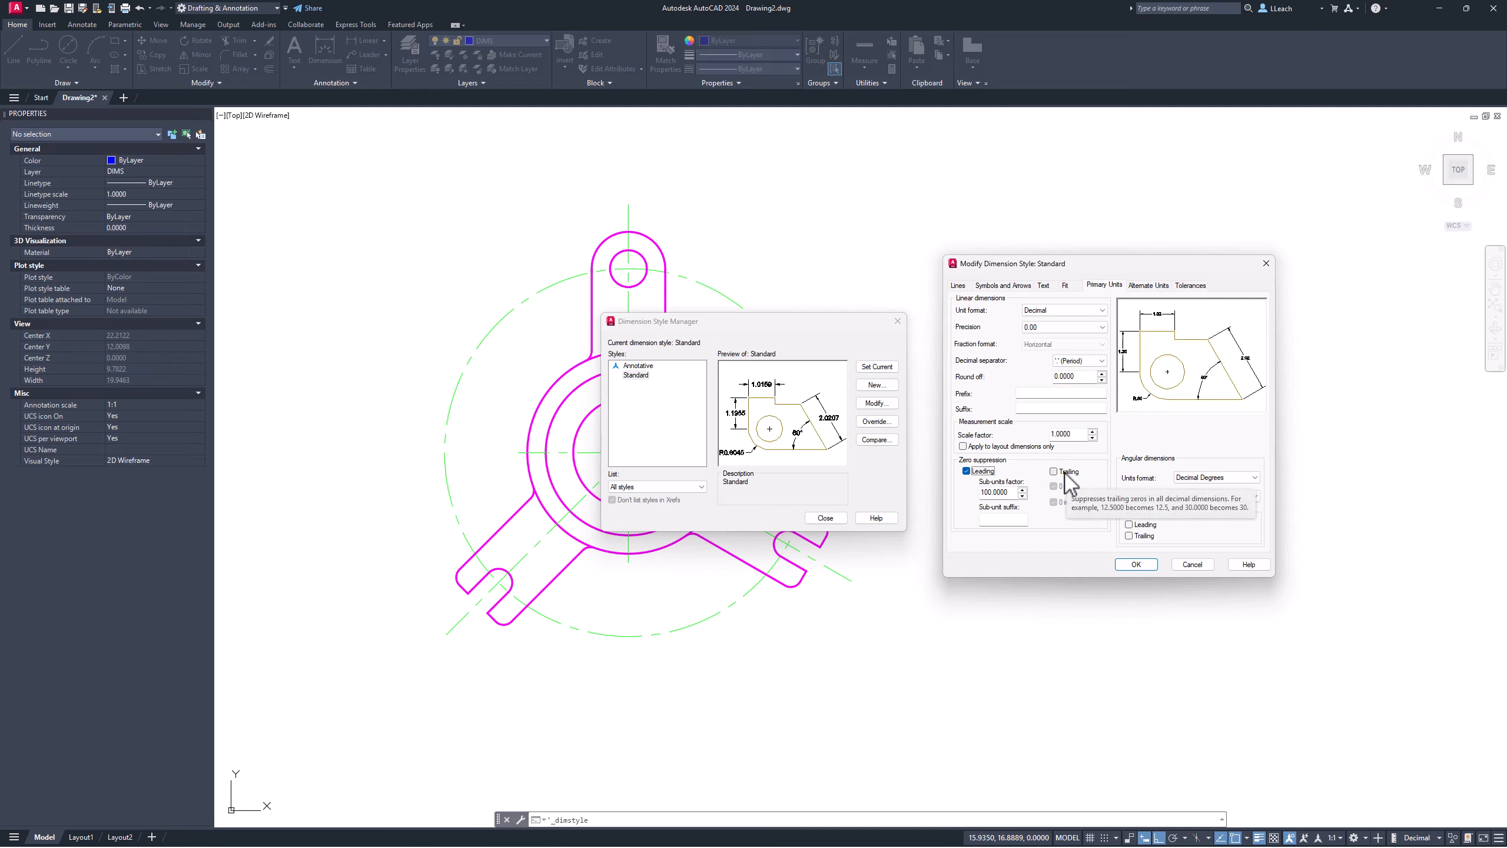
pyautogui.click(1135, 564)
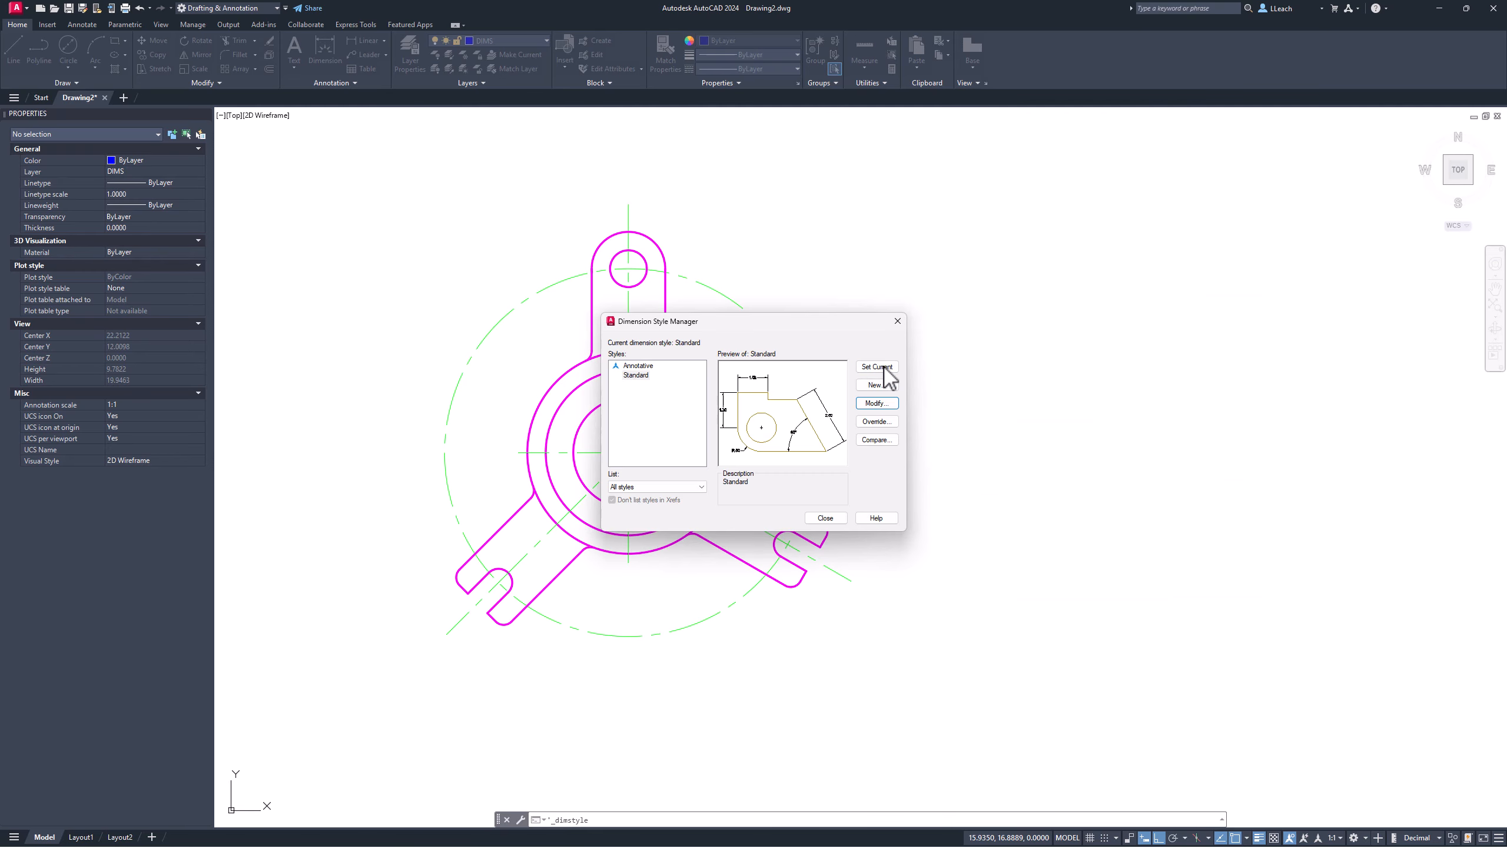
# Step: Place the 45° angular dimension at the lower-left arm's centreline
pyautogui.click(826, 518)
pyautogui.moveTo(670, 400); pyautogui.dragTo(675, 387, button='middle')
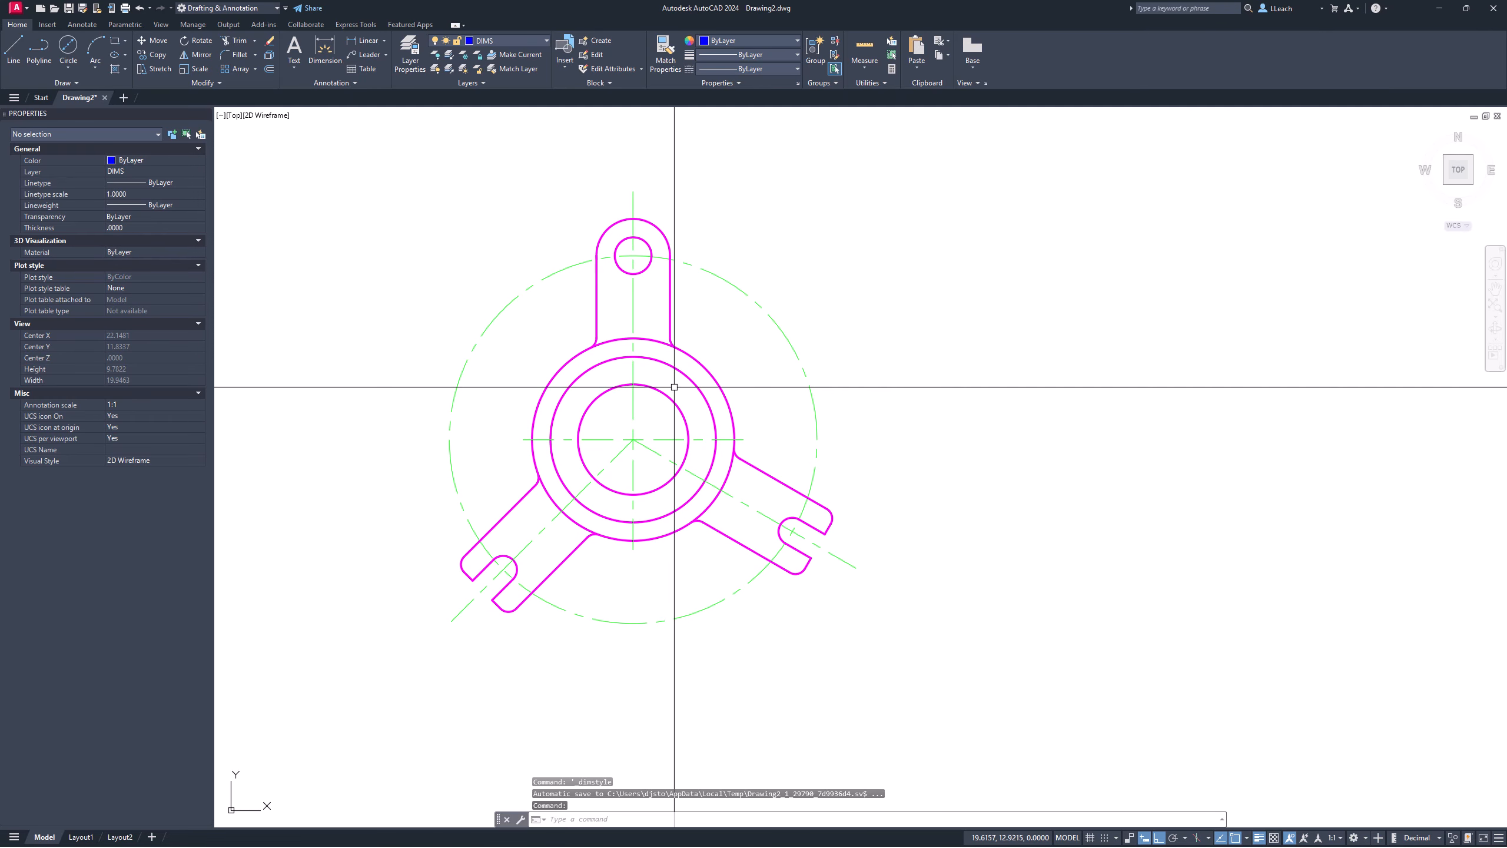
pyautogui.click(384, 40)
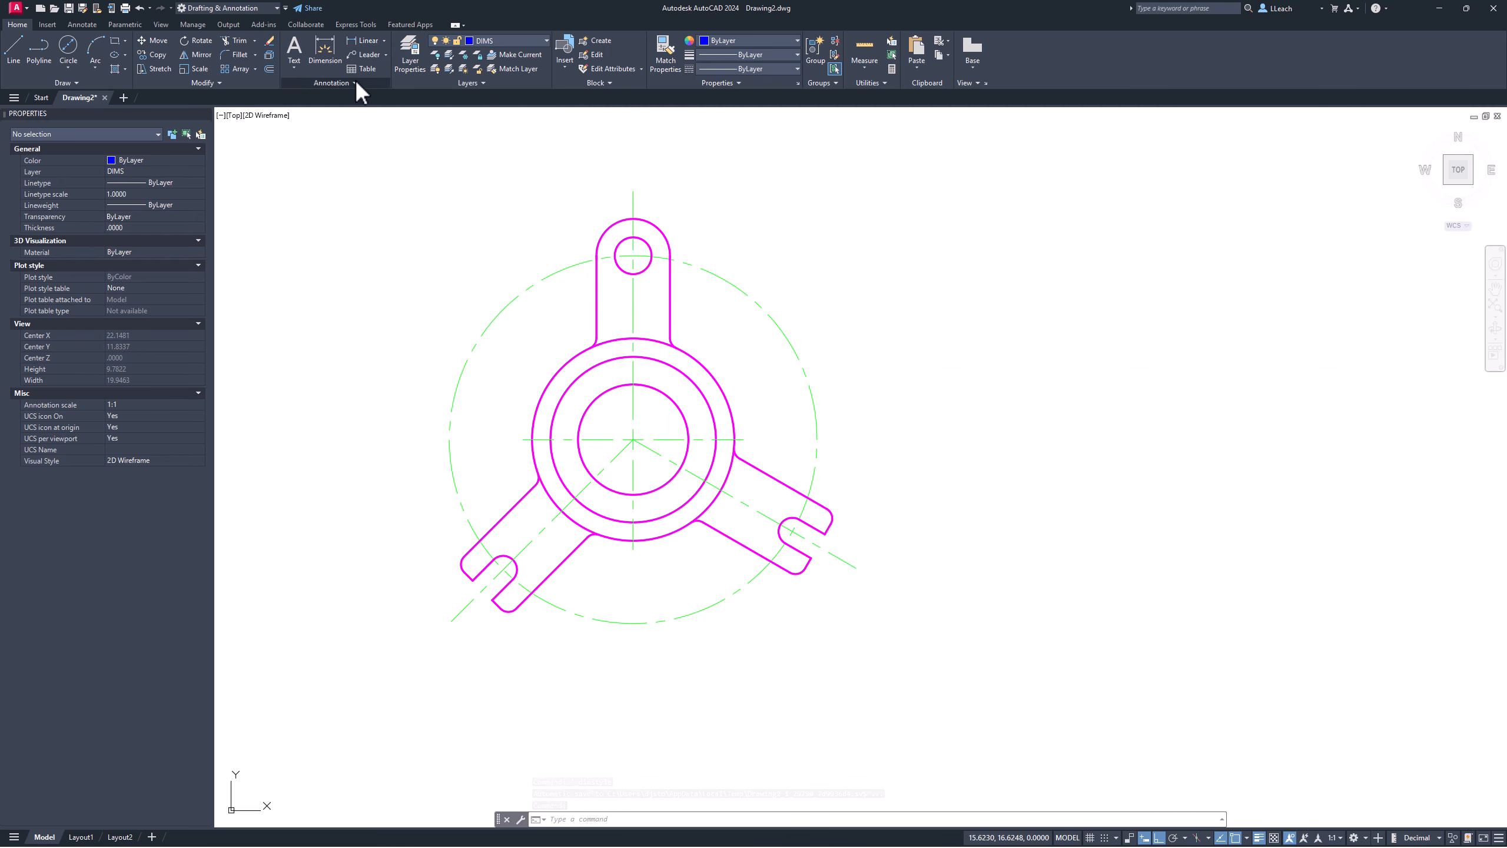
pyautogui.click(383, 40)
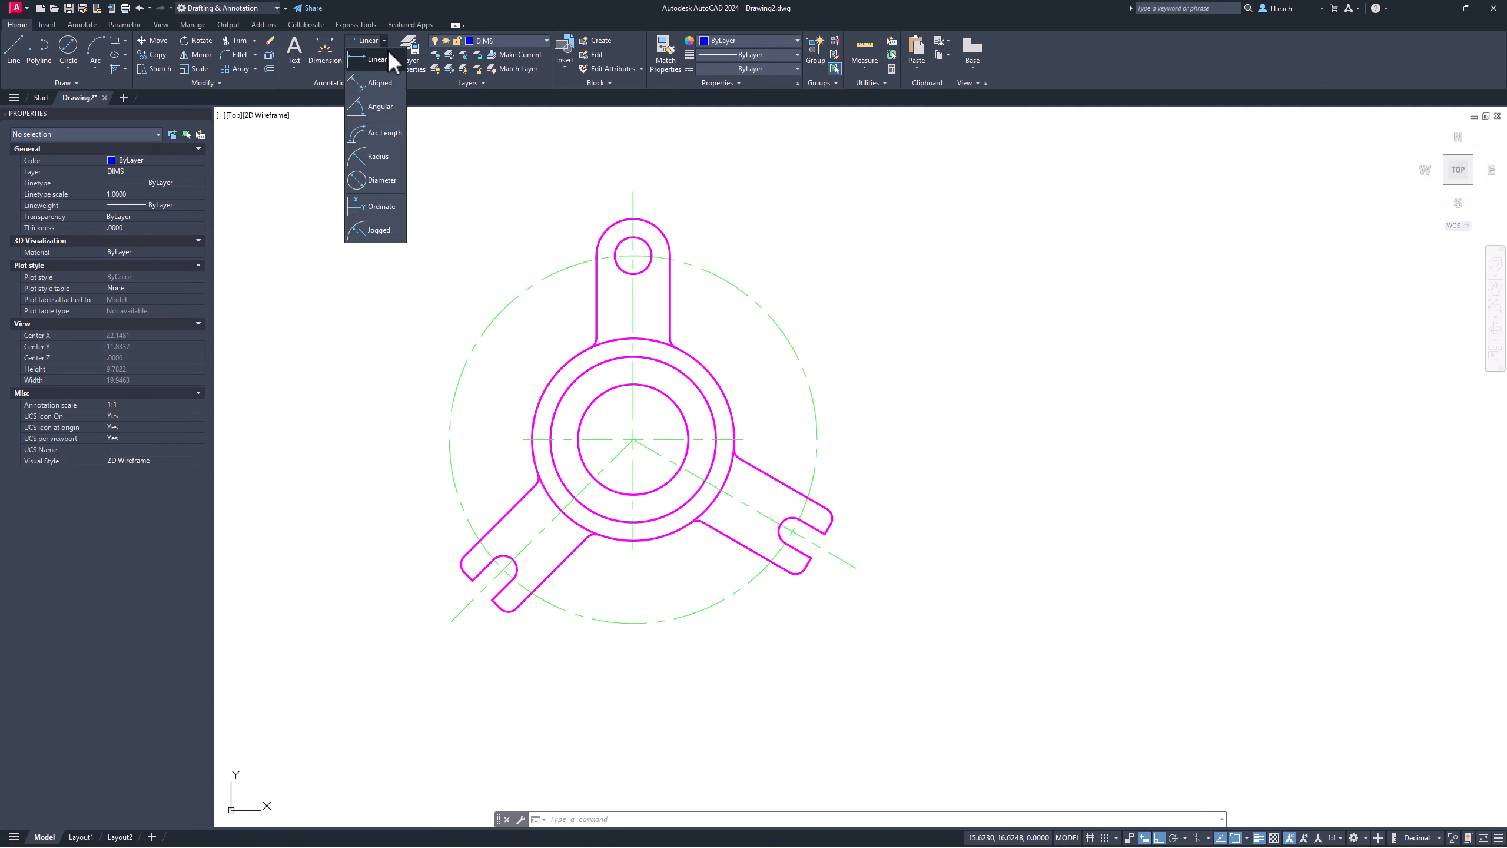
pyautogui.click(381, 109)
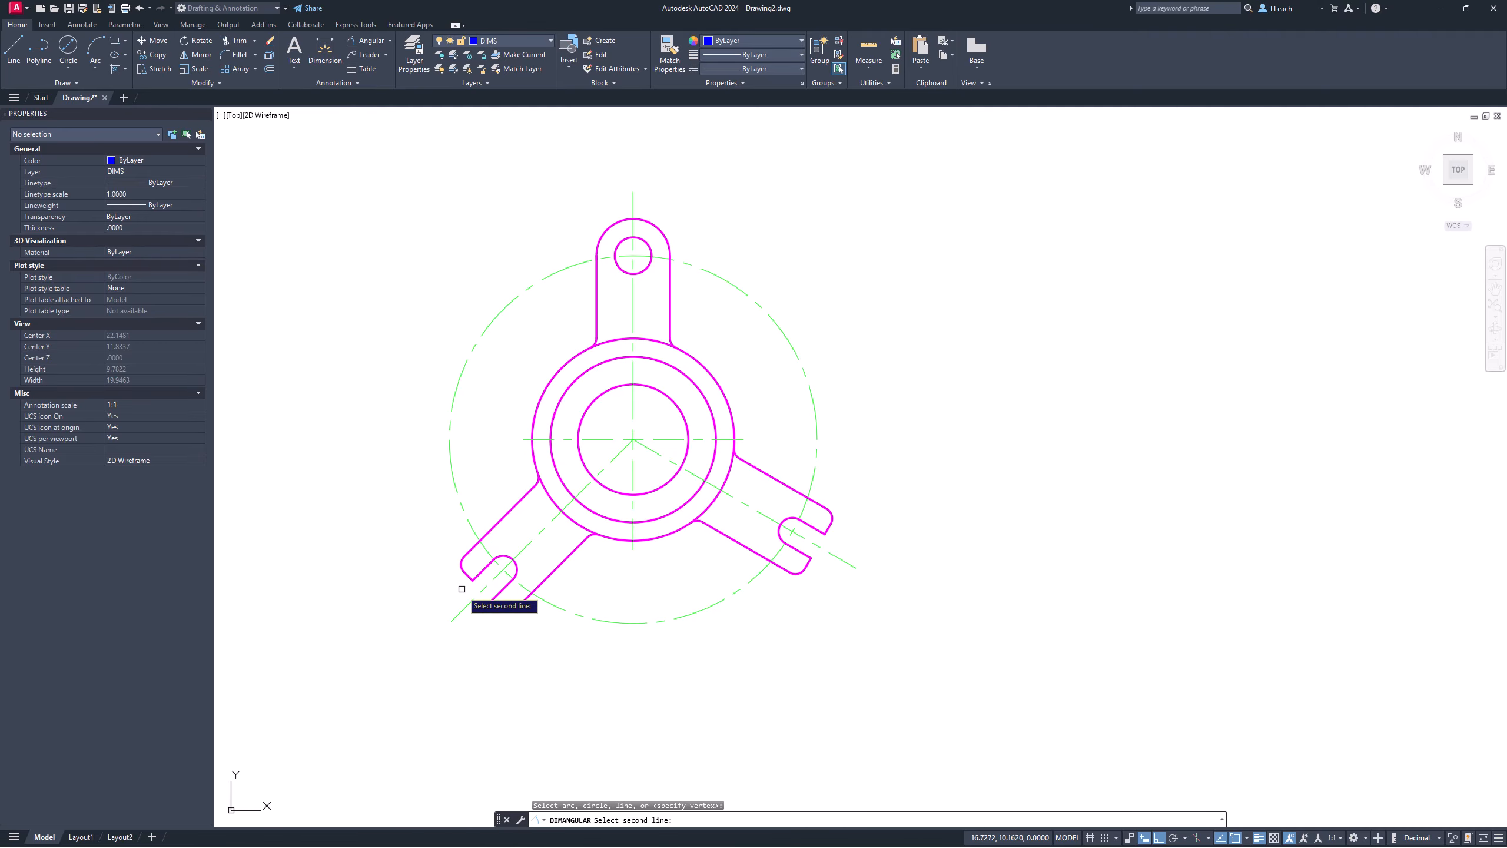
pyautogui.click(460, 607)
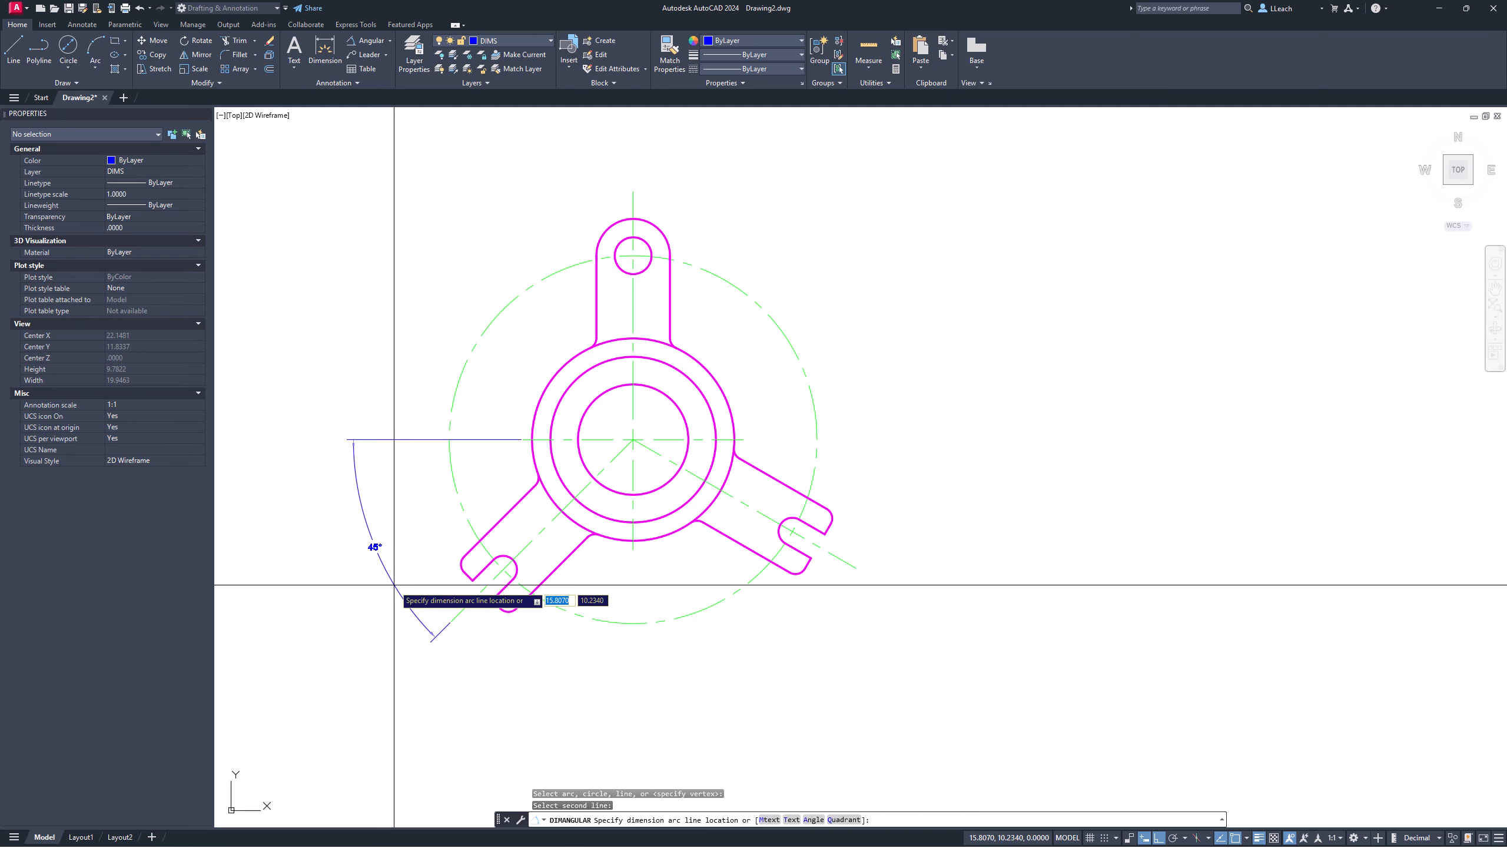
pyautogui.click(398, 583)
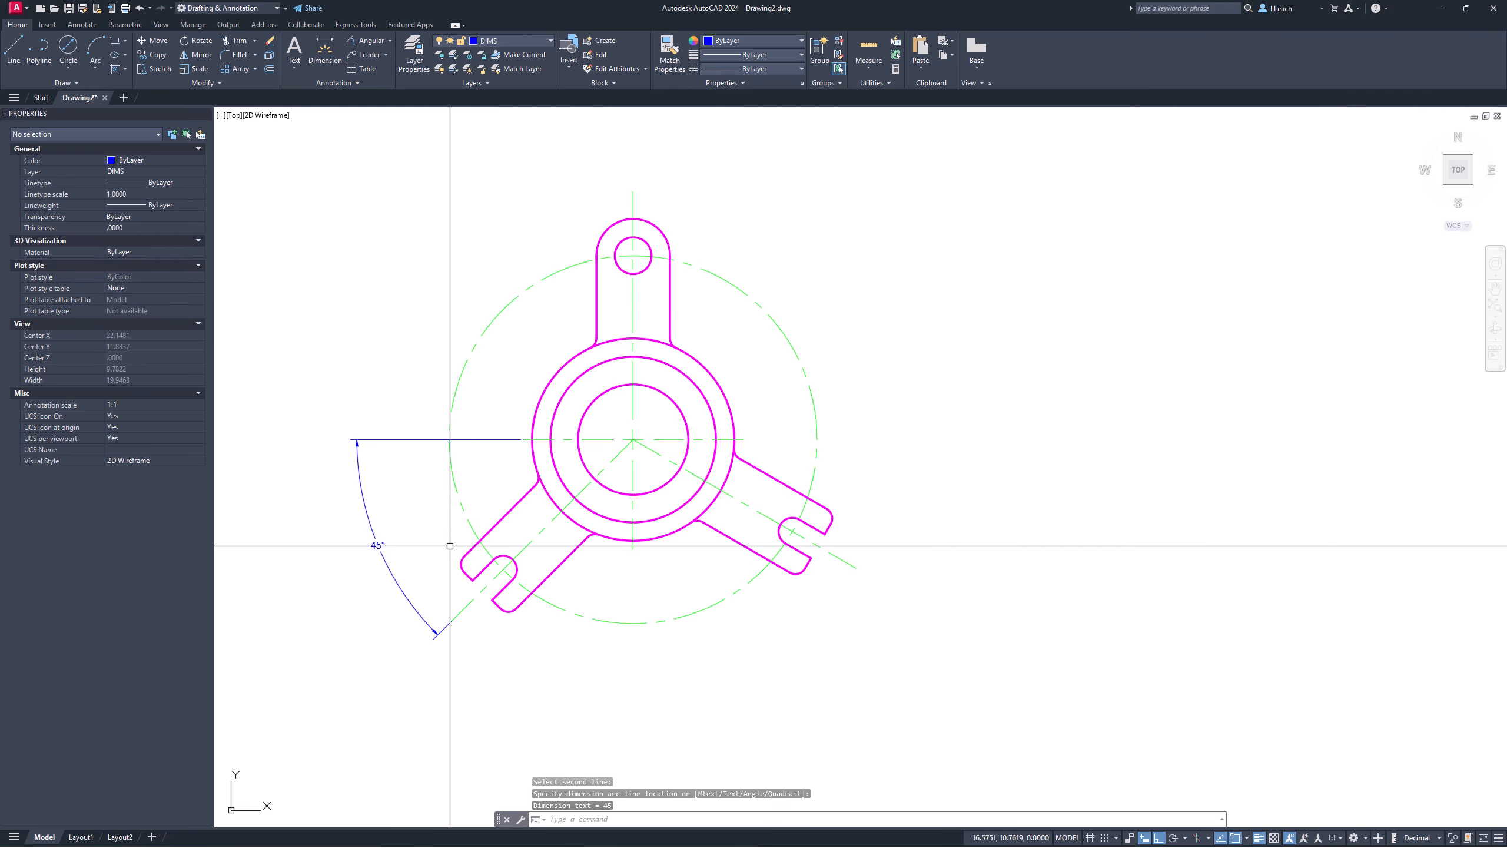
# Step: Dimension the 105° angle between the two lower diagonal centre lines
pyautogui.click(362, 40)
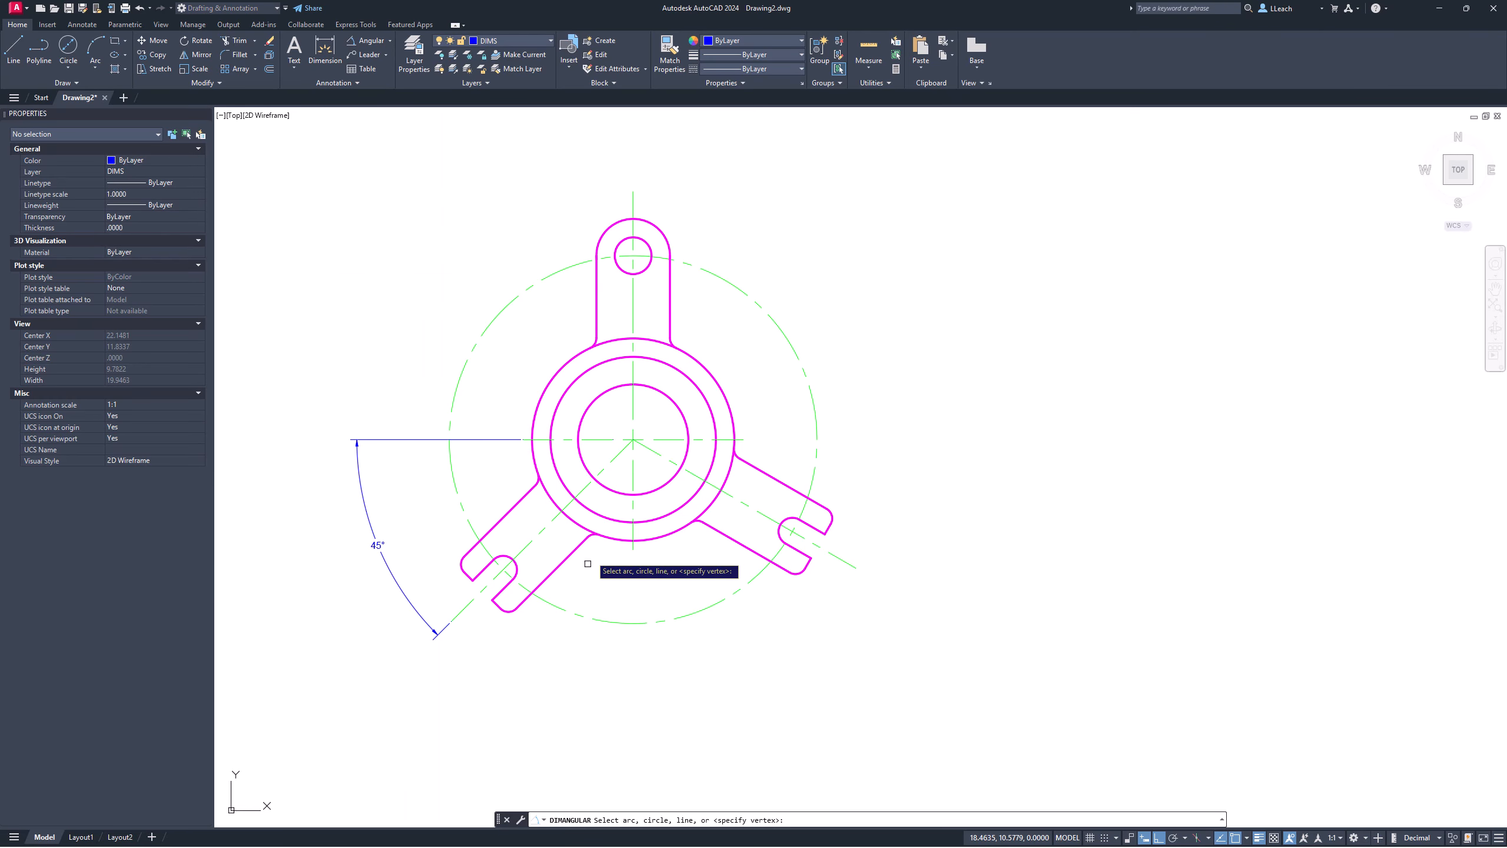
pyautogui.click(465, 609)
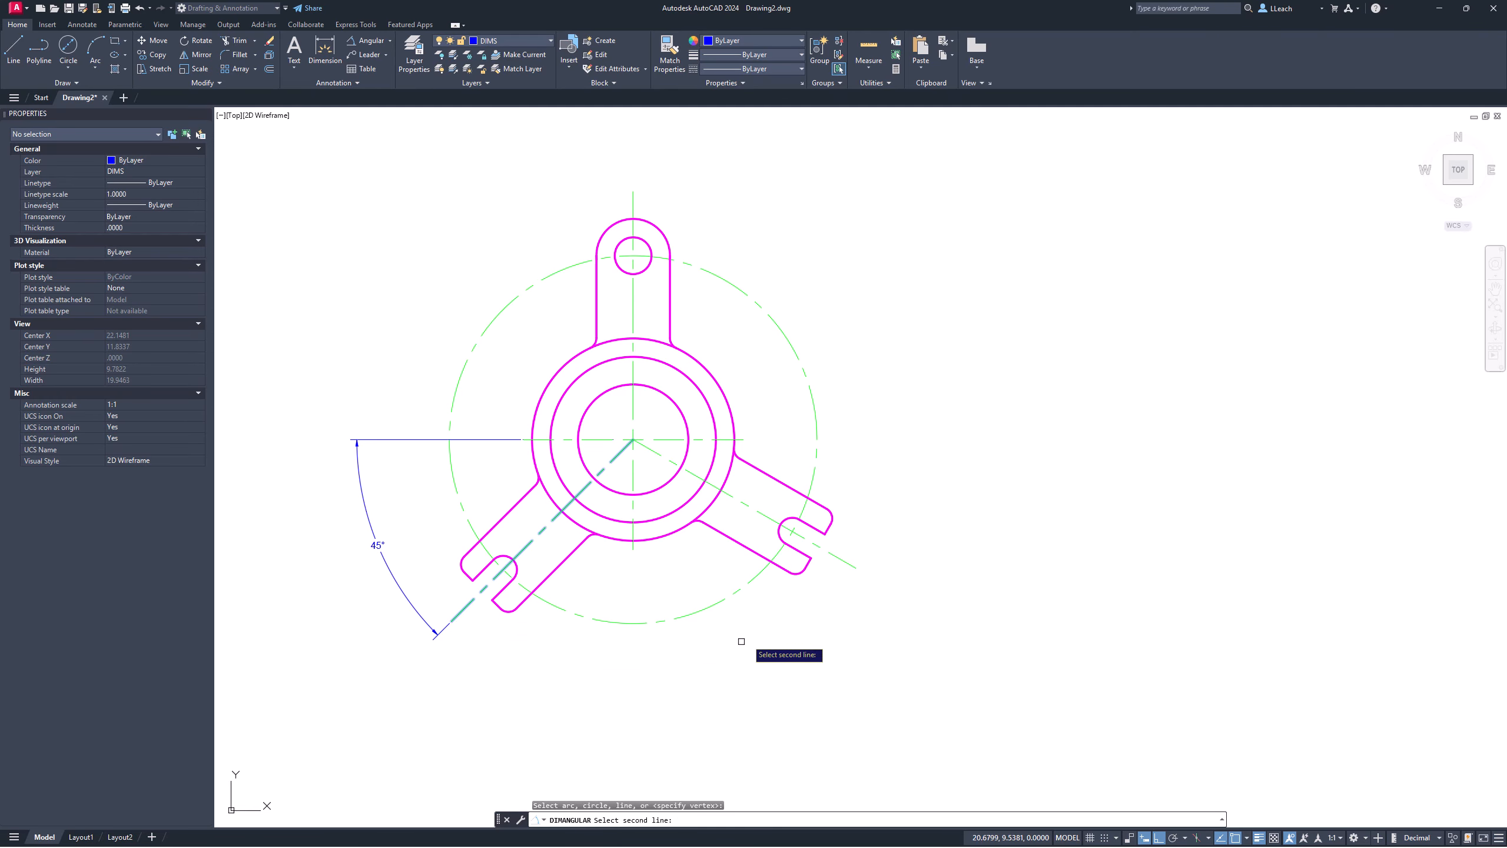
pyautogui.click(850, 565)
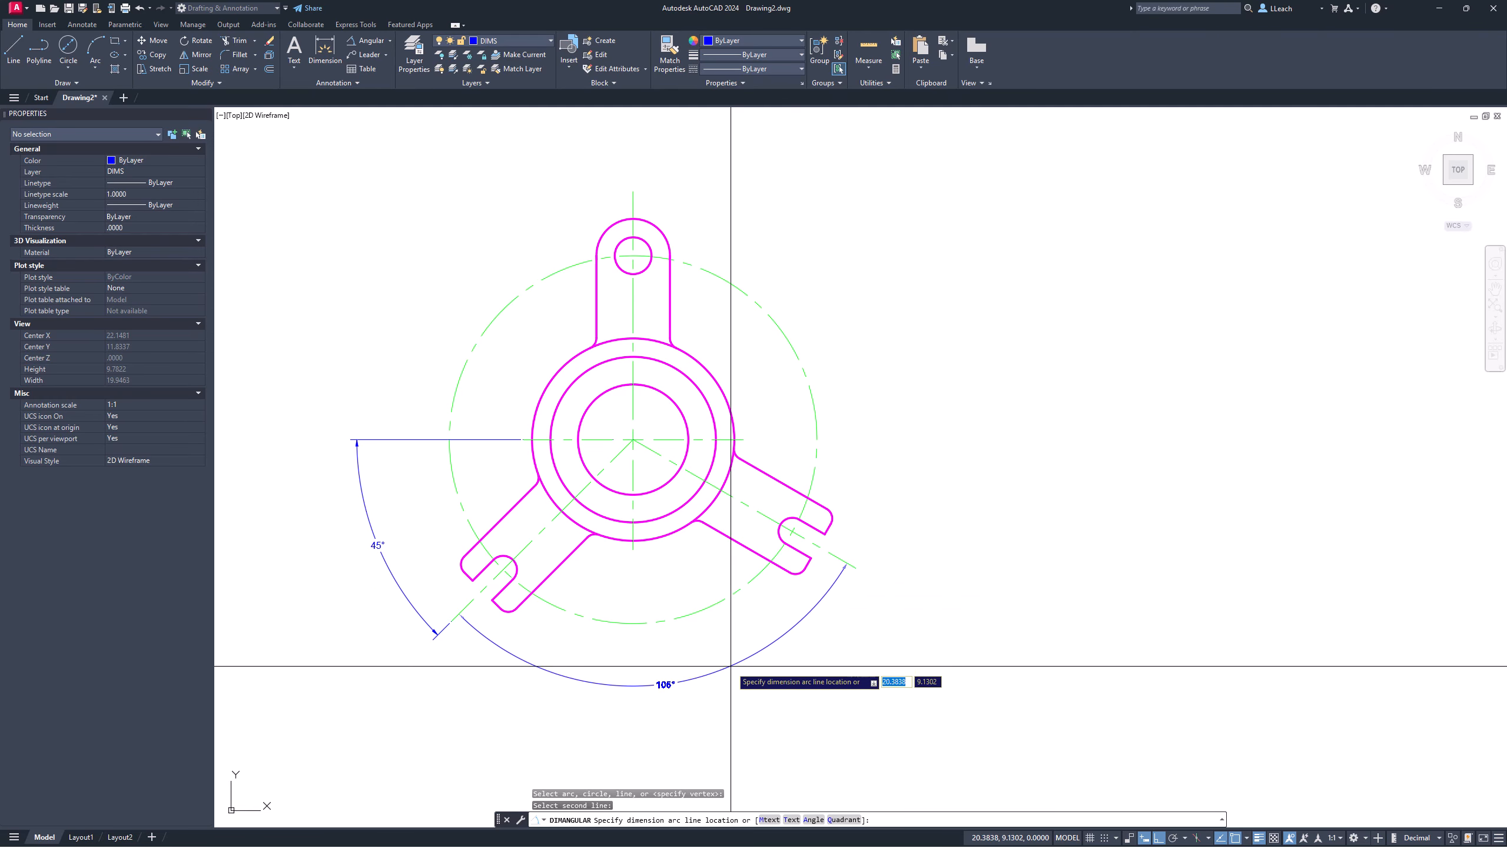
pyautogui.scroll(4, 485, 667)
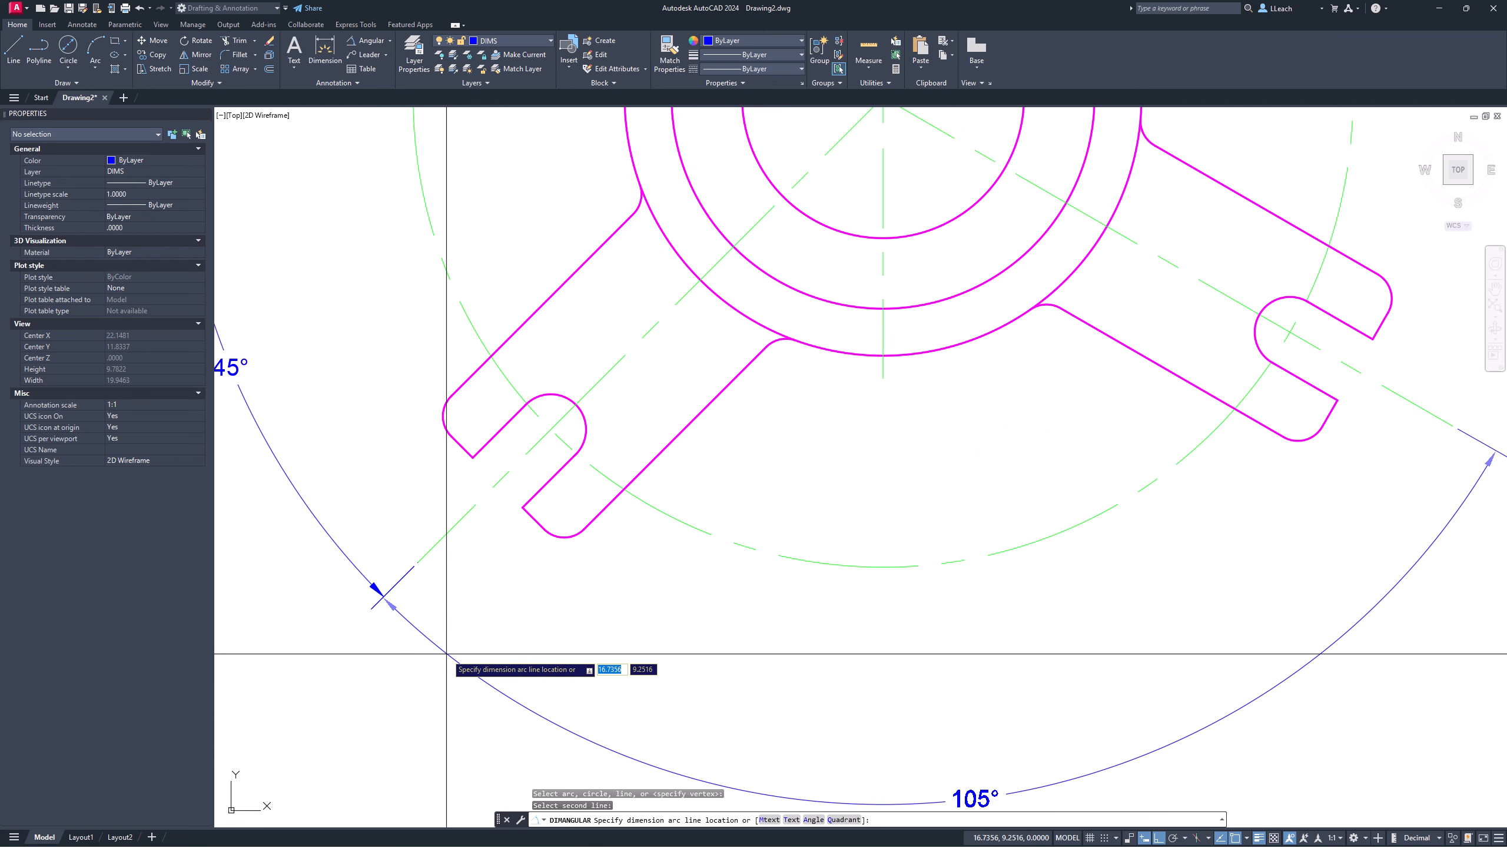
pyautogui.click(446, 653)
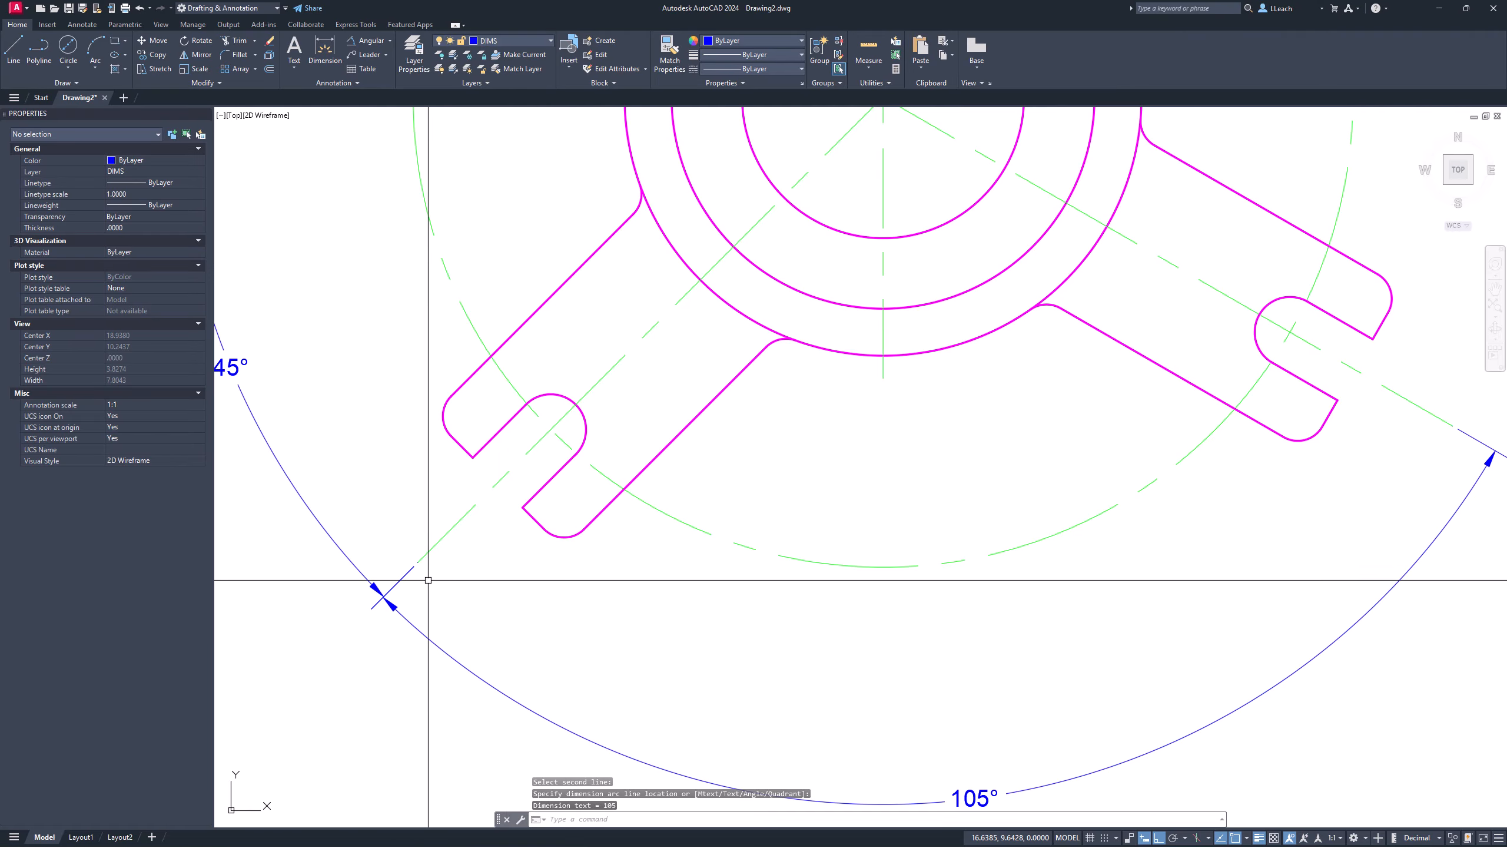
pyautogui.scroll(3, 428, 580)
pyautogui.scroll(-7, 424, 573)
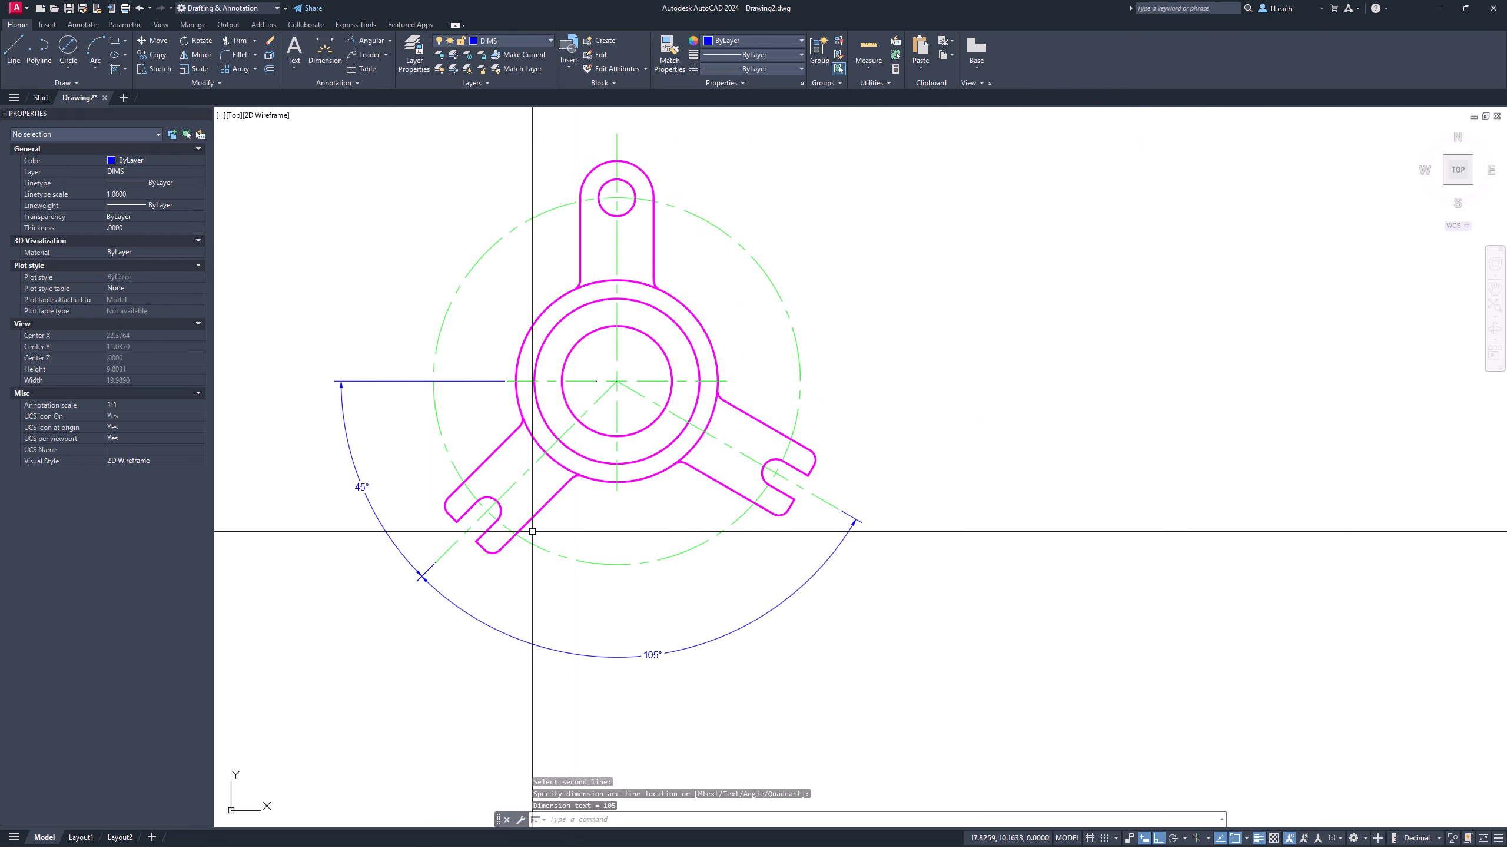
pyautogui.moveTo(577, 528)
pyautogui.mouseDown(button='middle')
pyautogui.moveTo(560, 539)
pyautogui.moveTo(713, 551)
pyautogui.moveTo(701, 525)
pyautogui.mouseUp(button='middle')
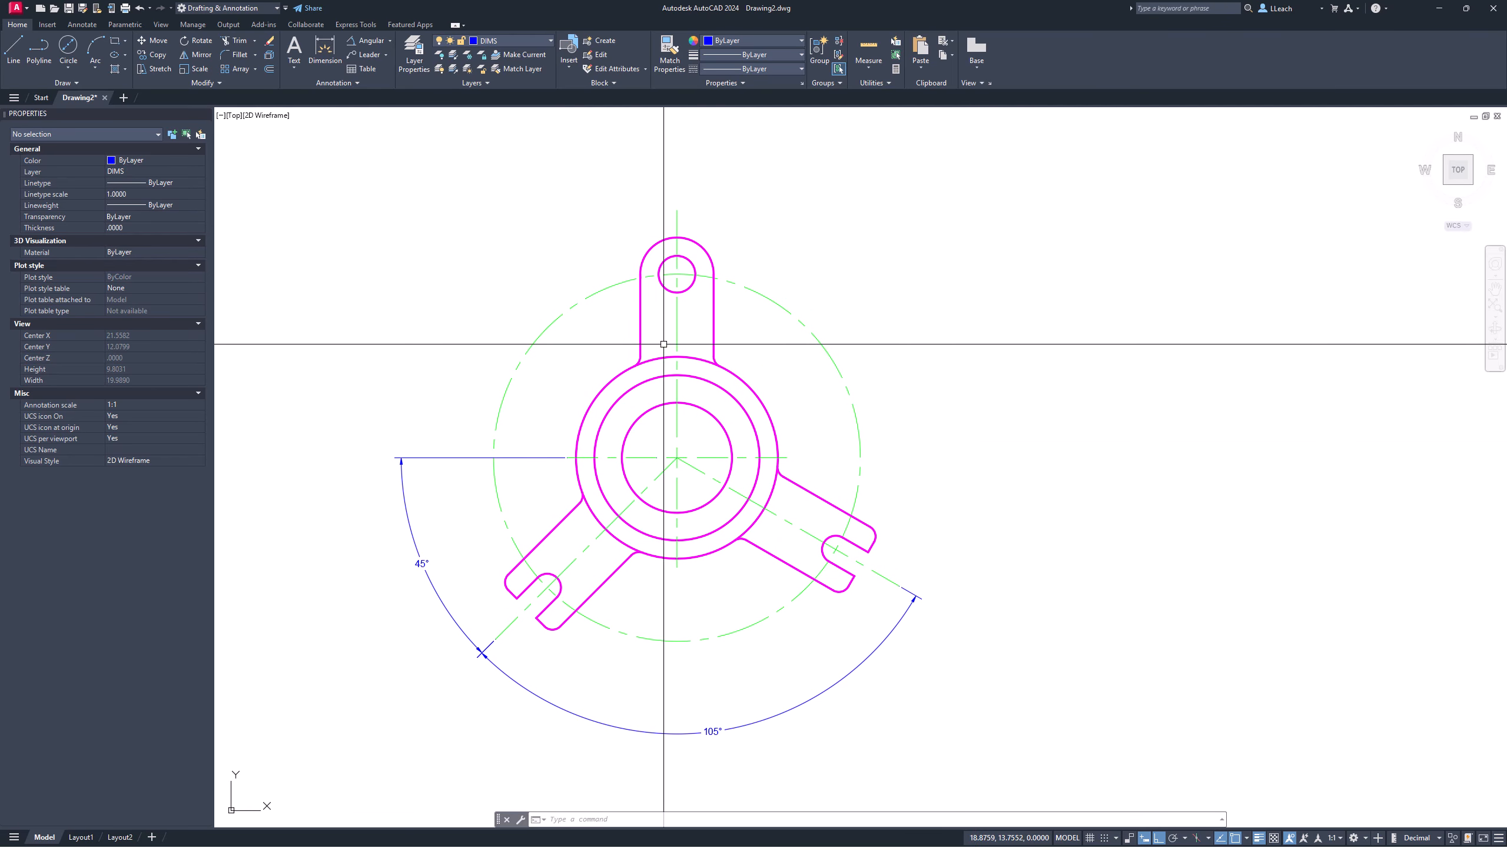
pyautogui.click(386, 38)
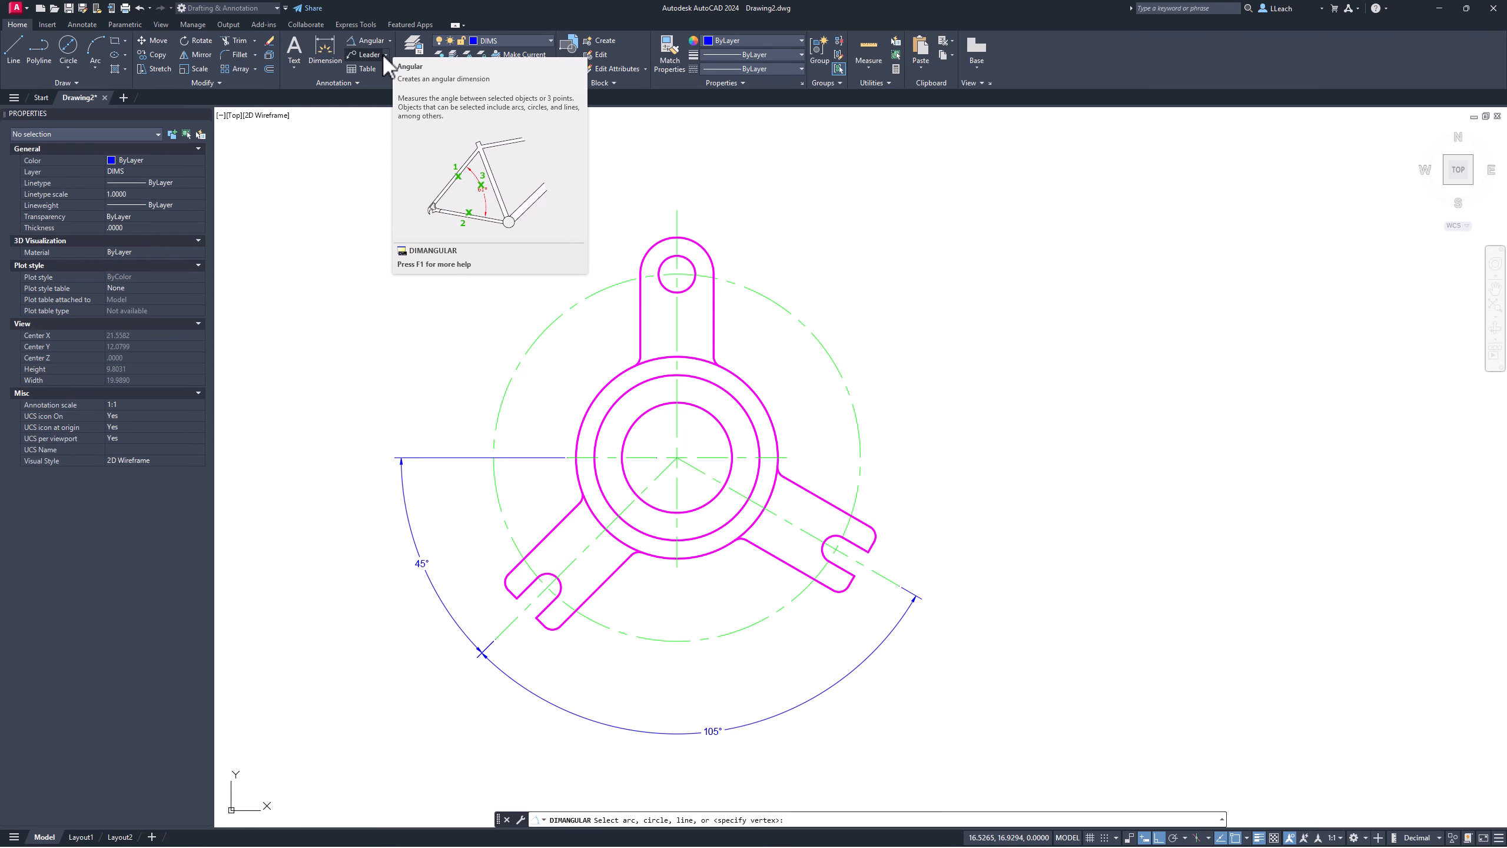
# Step: Add an R.50 radius dimension to the top lug's rounded end, placed above right
pyautogui.click(390, 41)
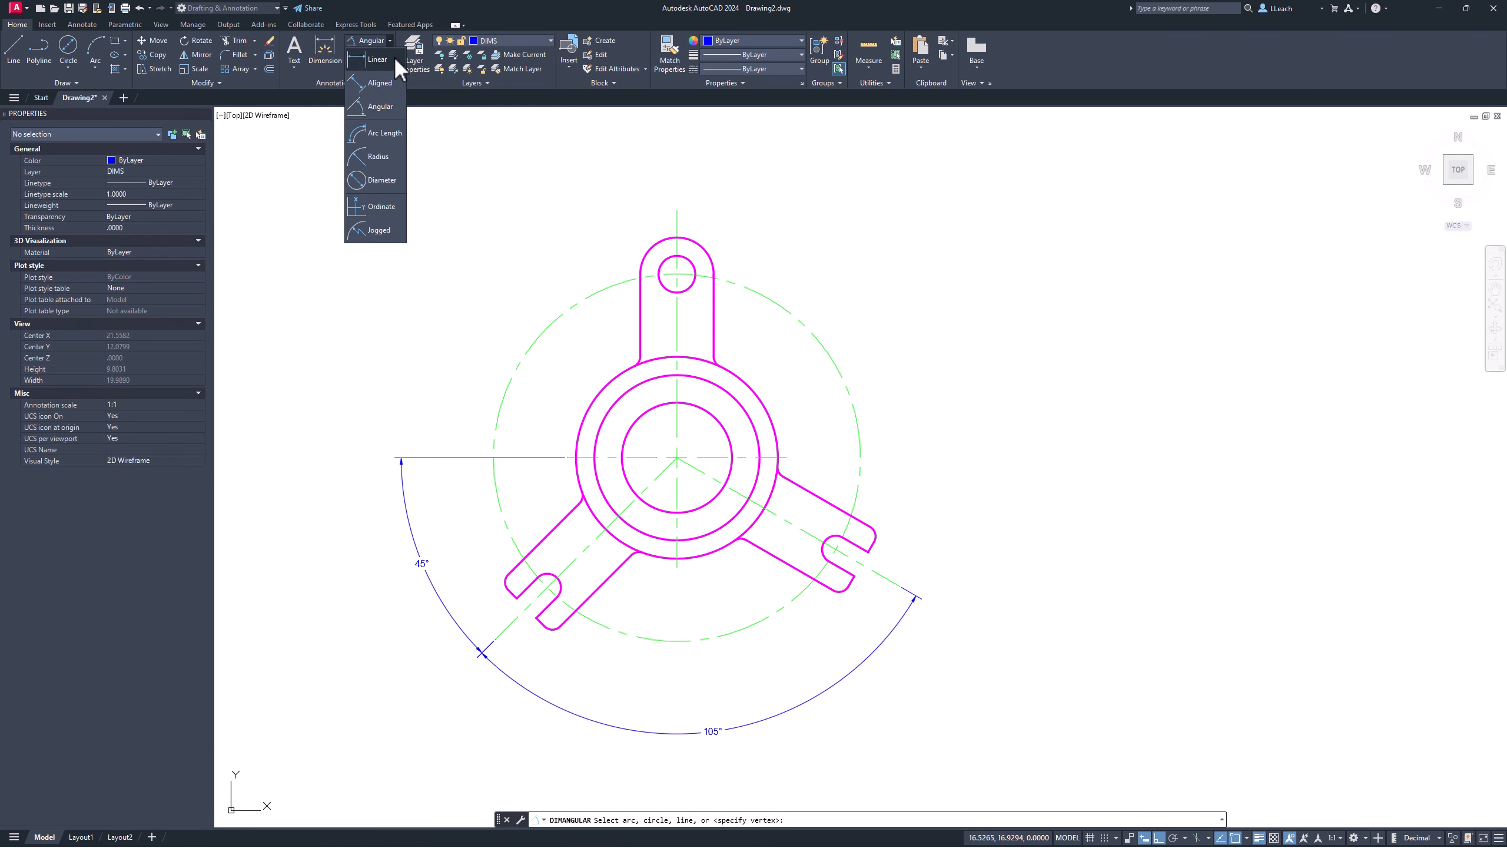
pyautogui.click(379, 156)
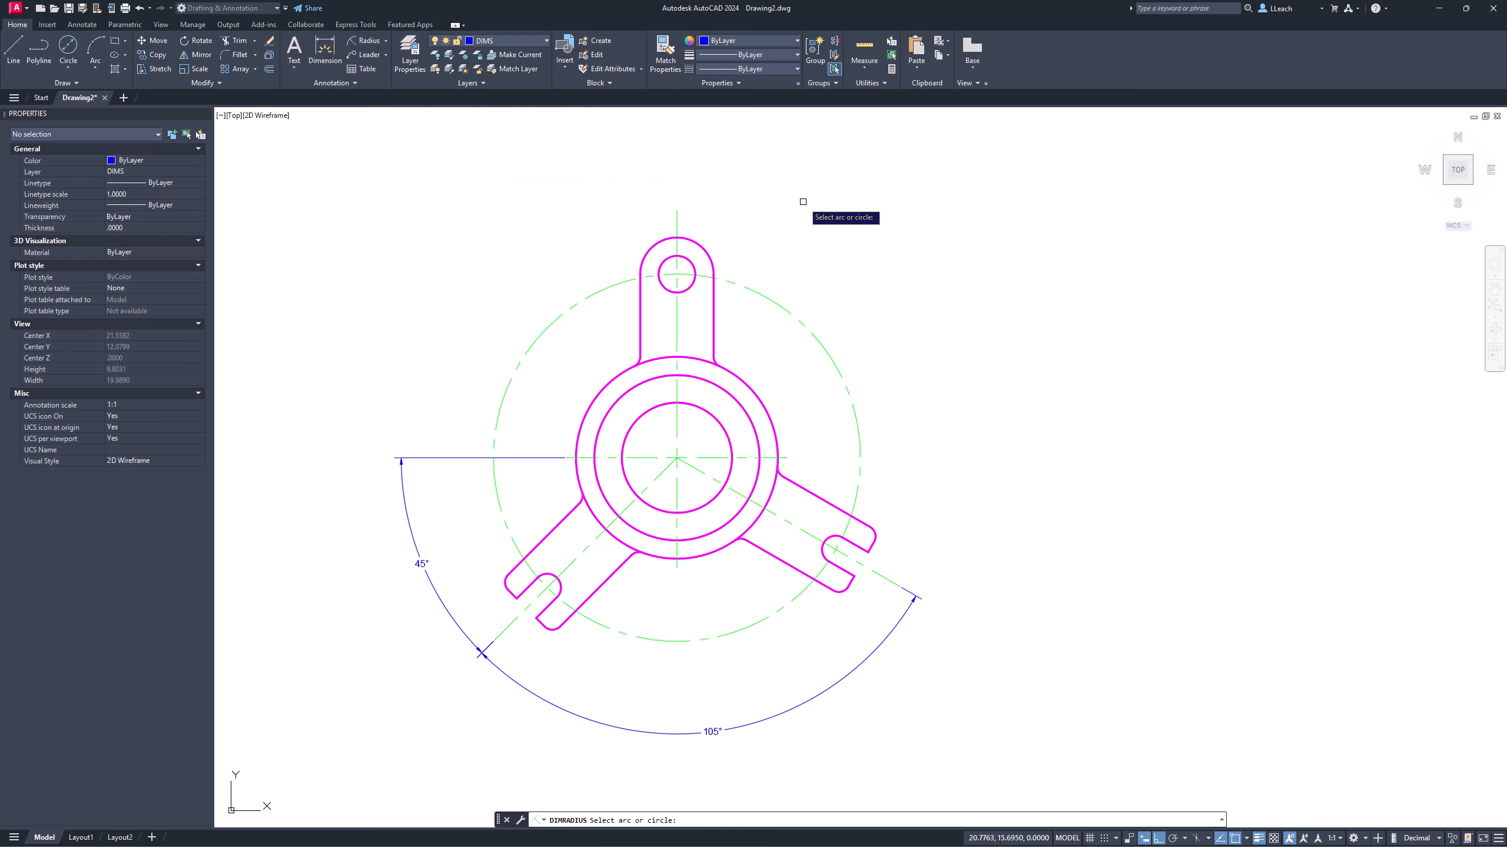
pyautogui.click(701, 243)
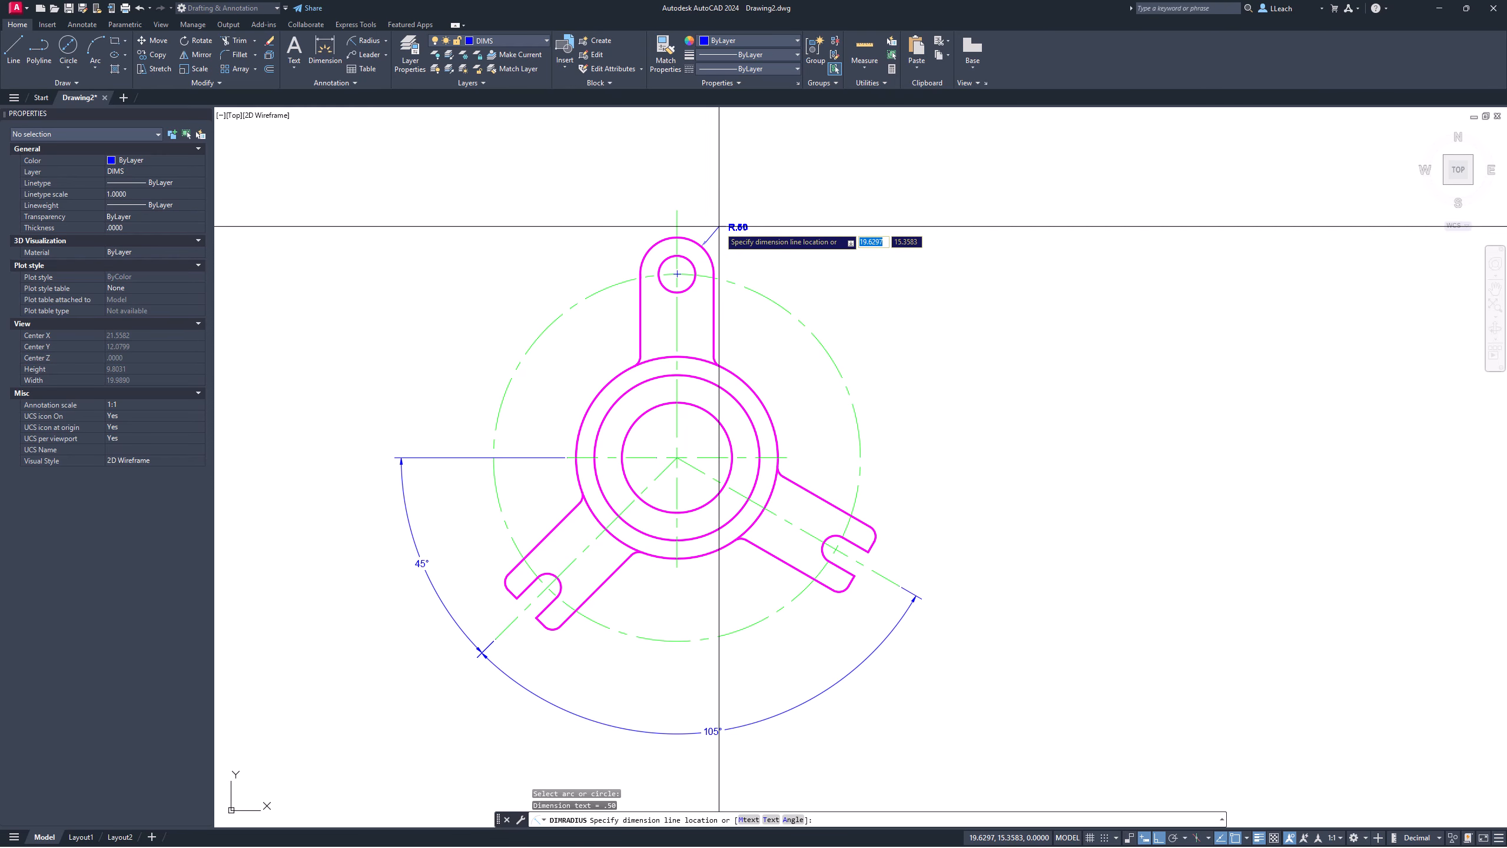
pyautogui.click(721, 220)
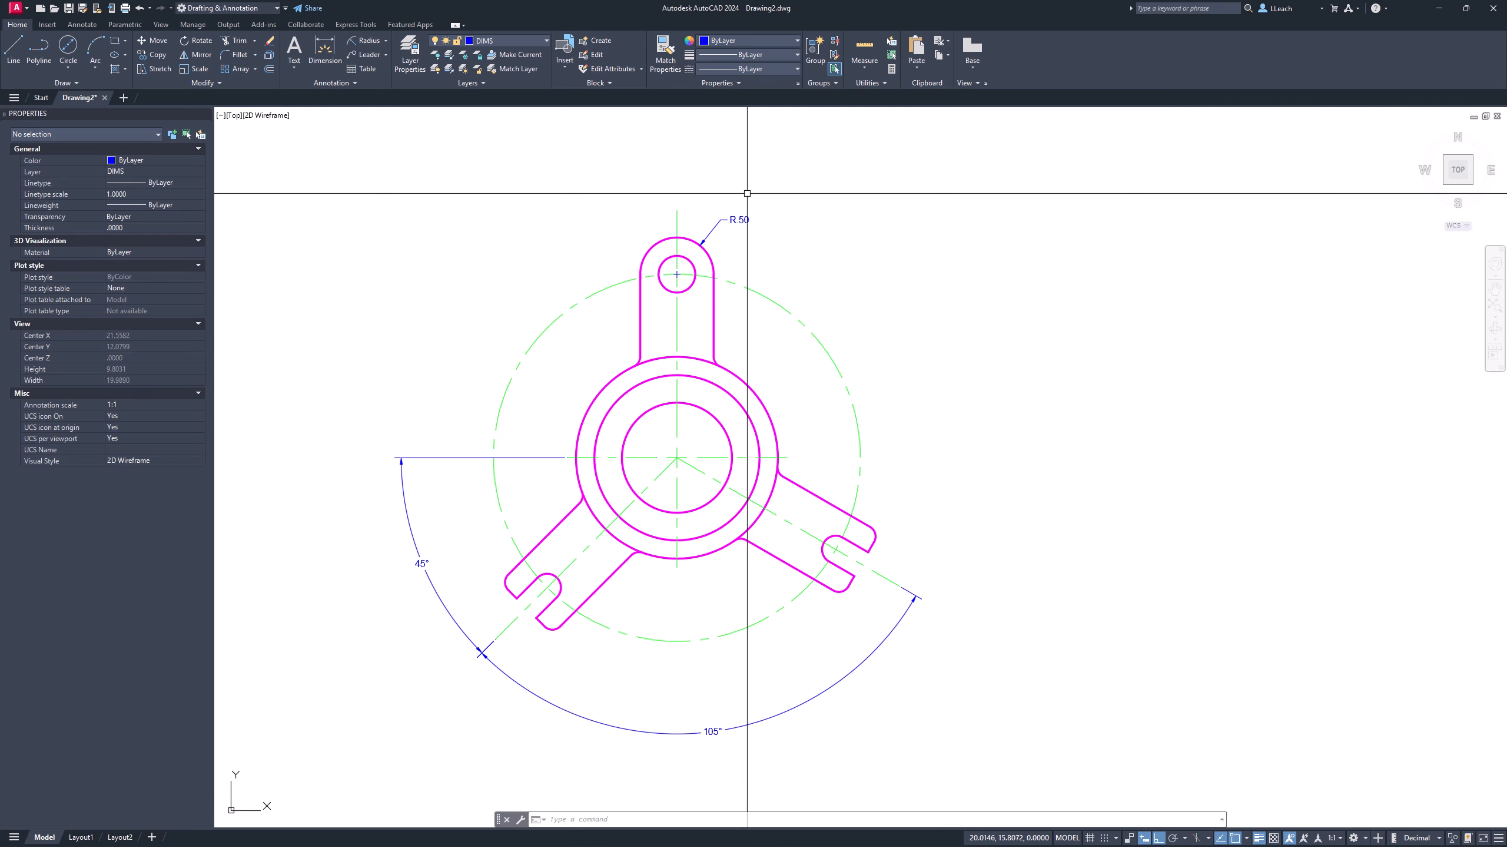
pyautogui.click(386, 40)
# Step: Dimension the lug hole as Ø.50 and the outer hub circle as Ø2.75
pyautogui.click(381, 180)
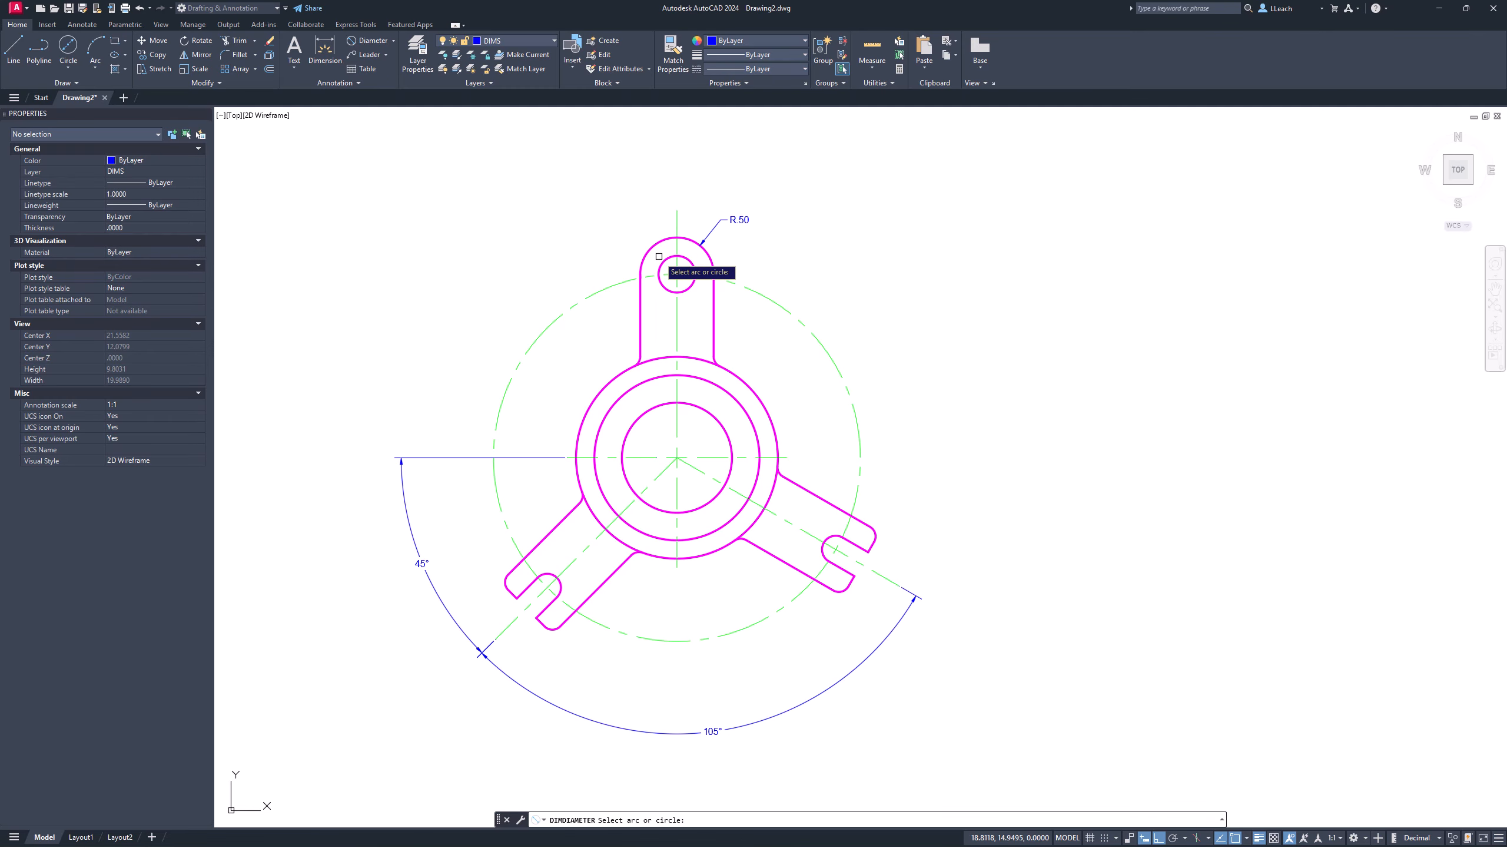
pyautogui.click(665, 260)
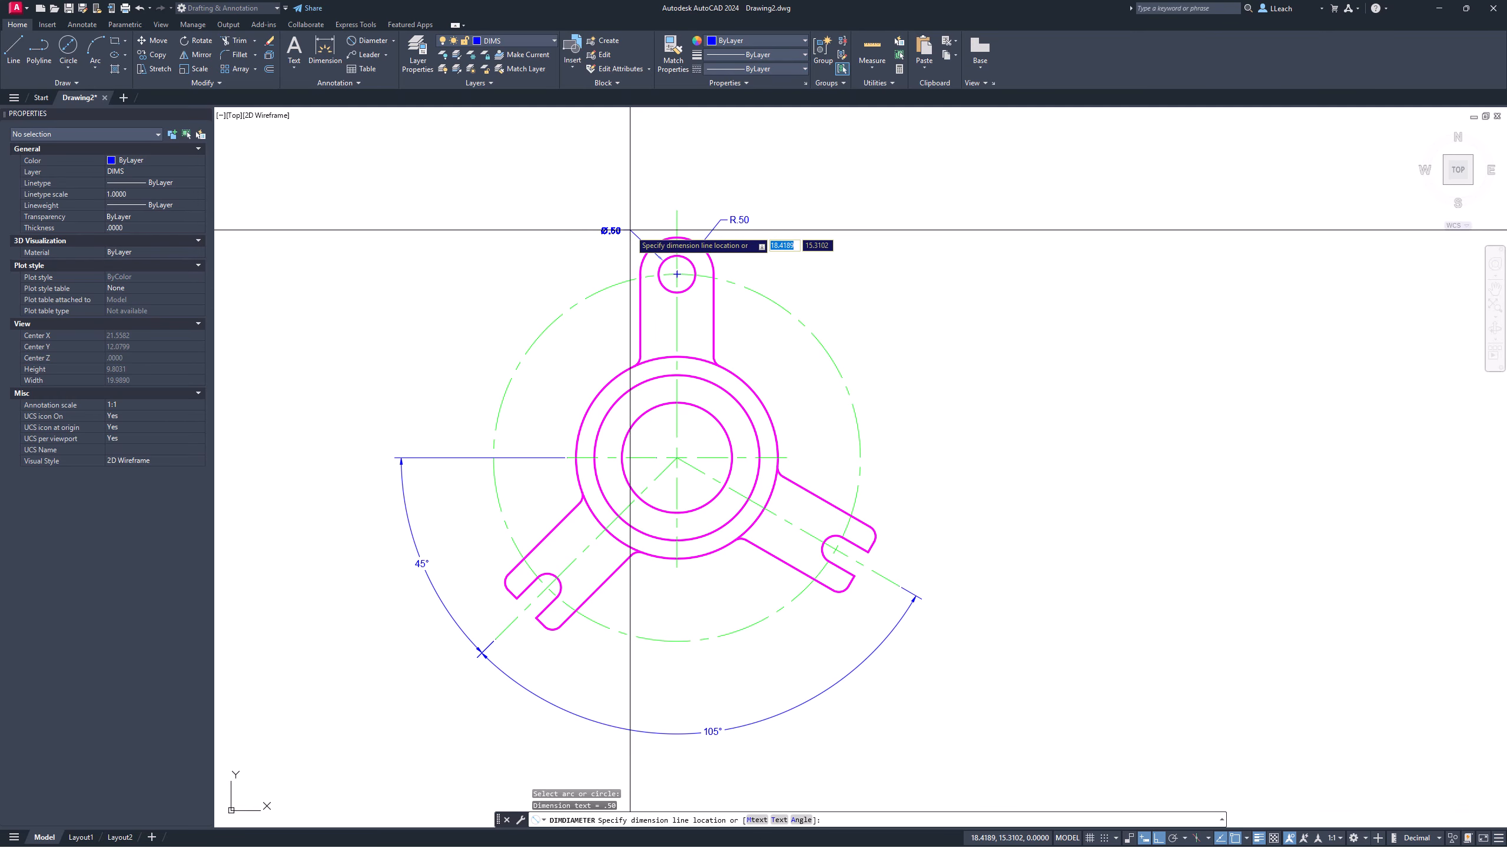
pyautogui.click(628, 230)
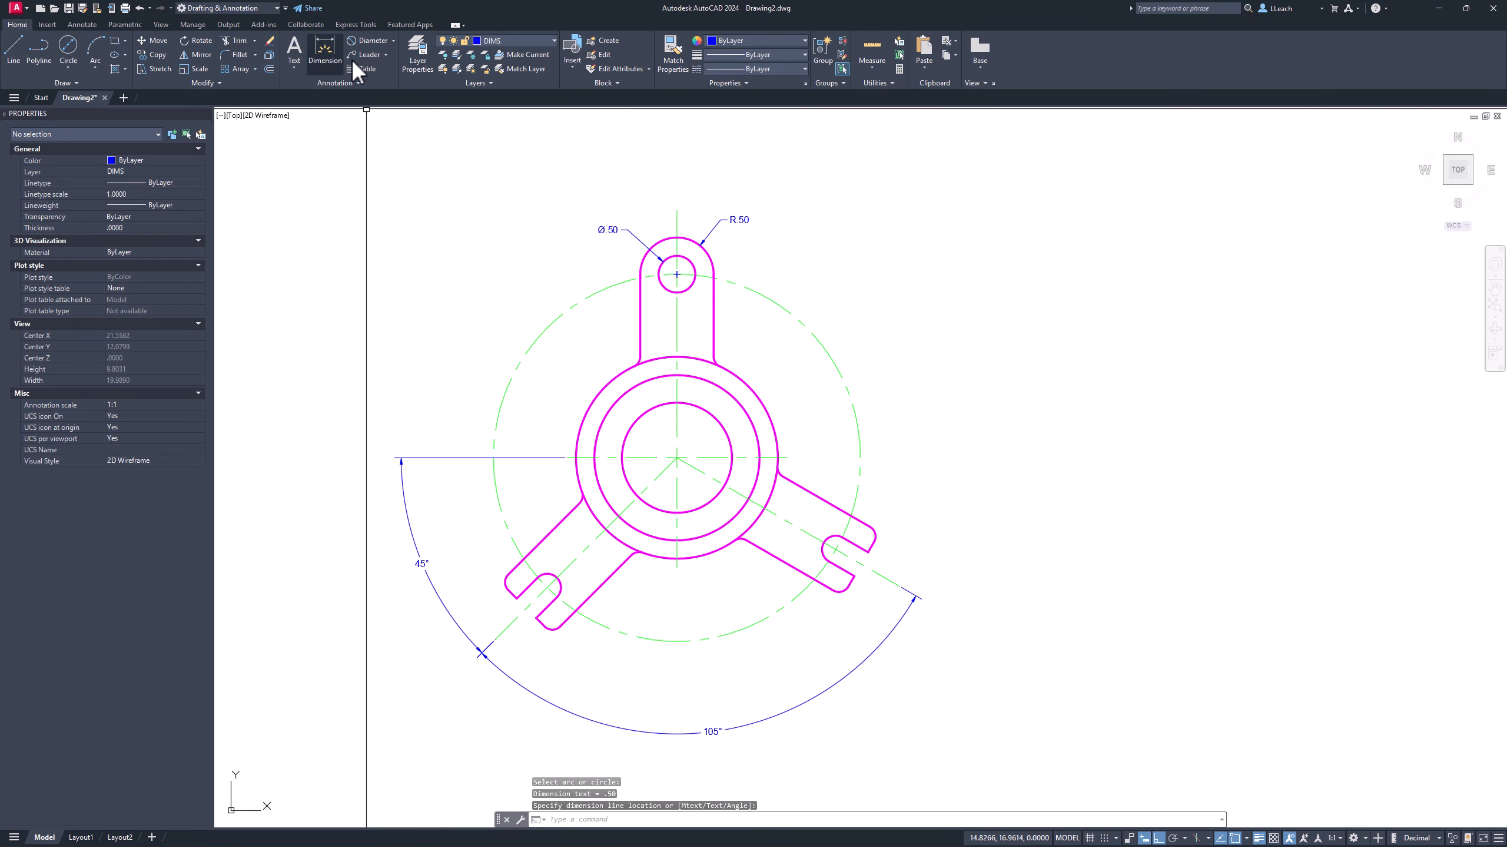
pyautogui.click(373, 40)
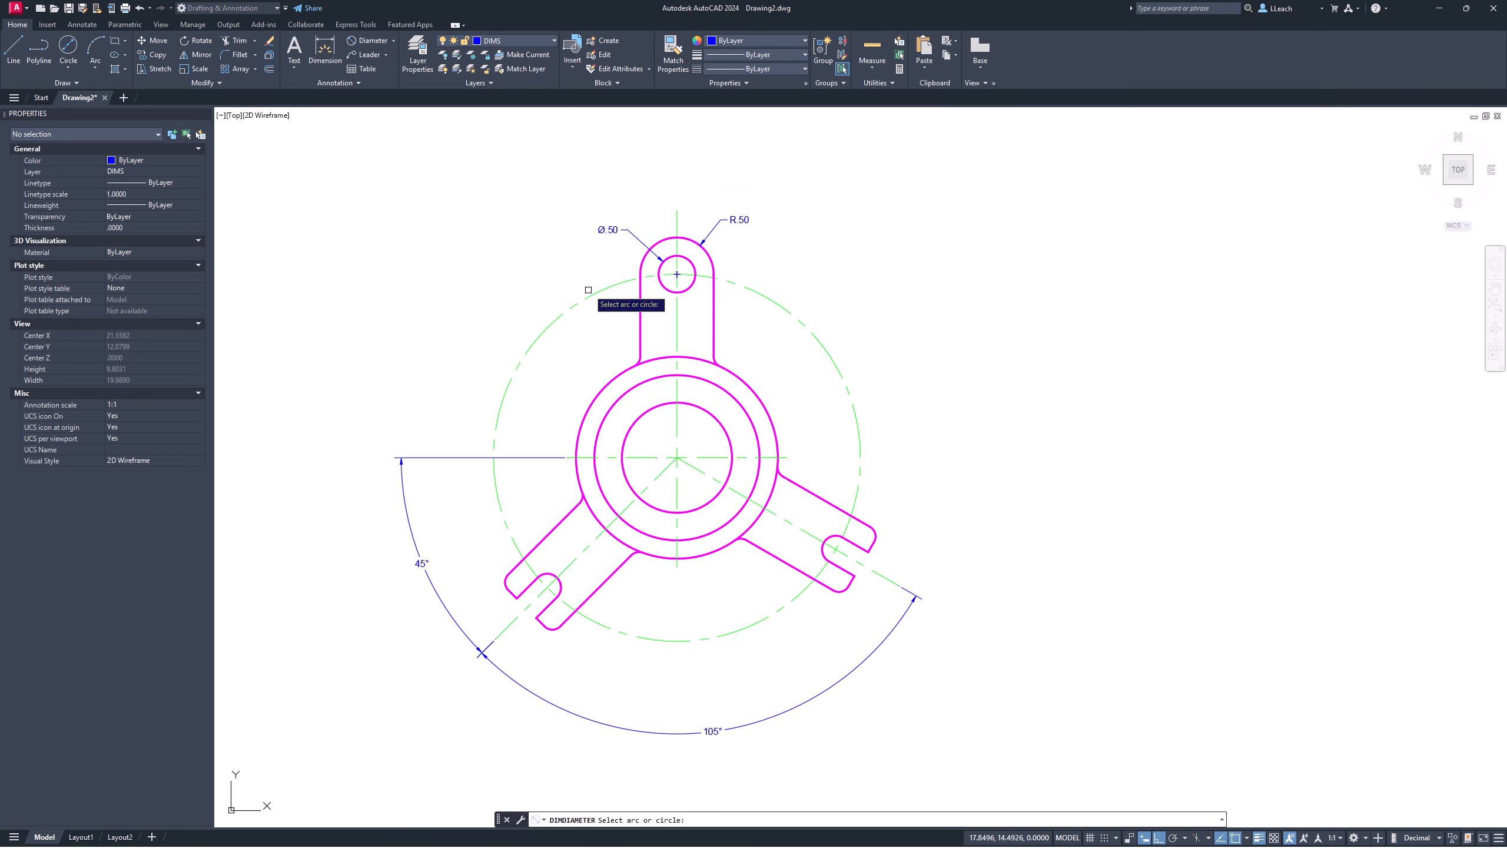
pyautogui.click(601, 391)
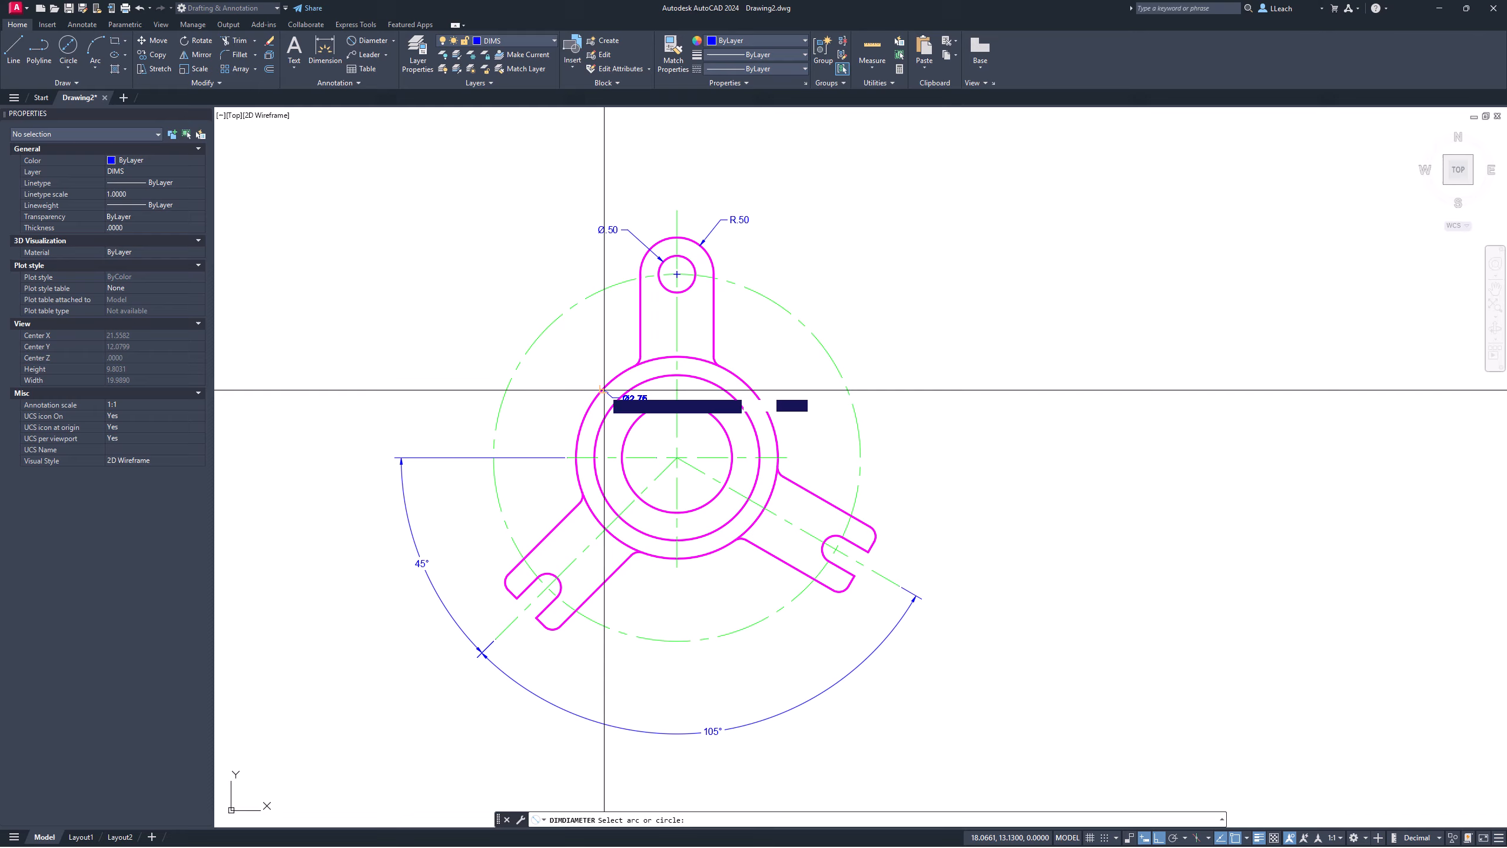
pyautogui.click(586, 361)
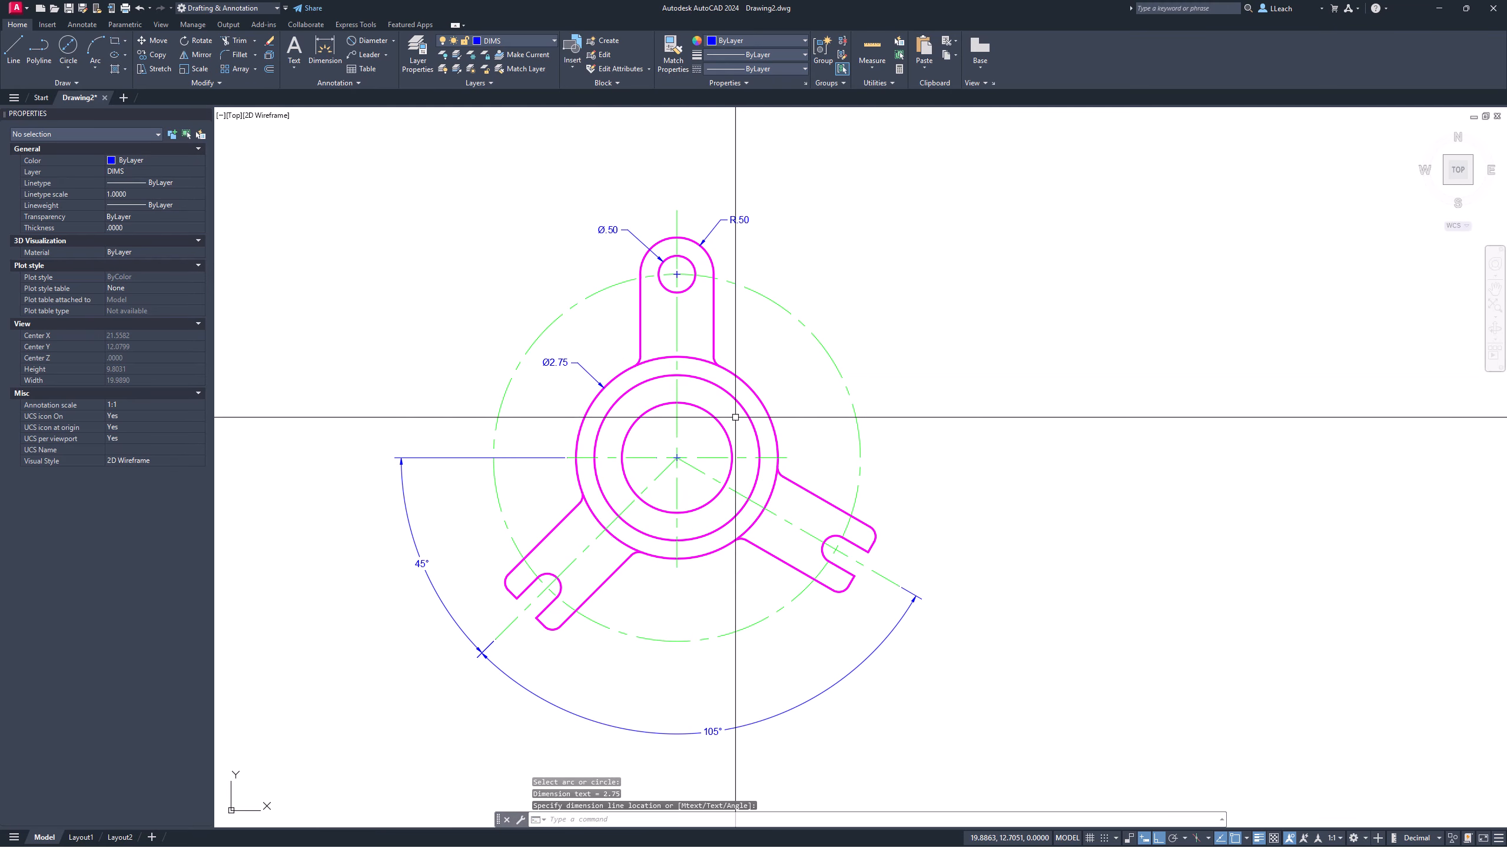
# Step: Add Ø1.50 to the inner hub circle and Ø2.25 below right of the hub
pyautogui.click(374, 41)
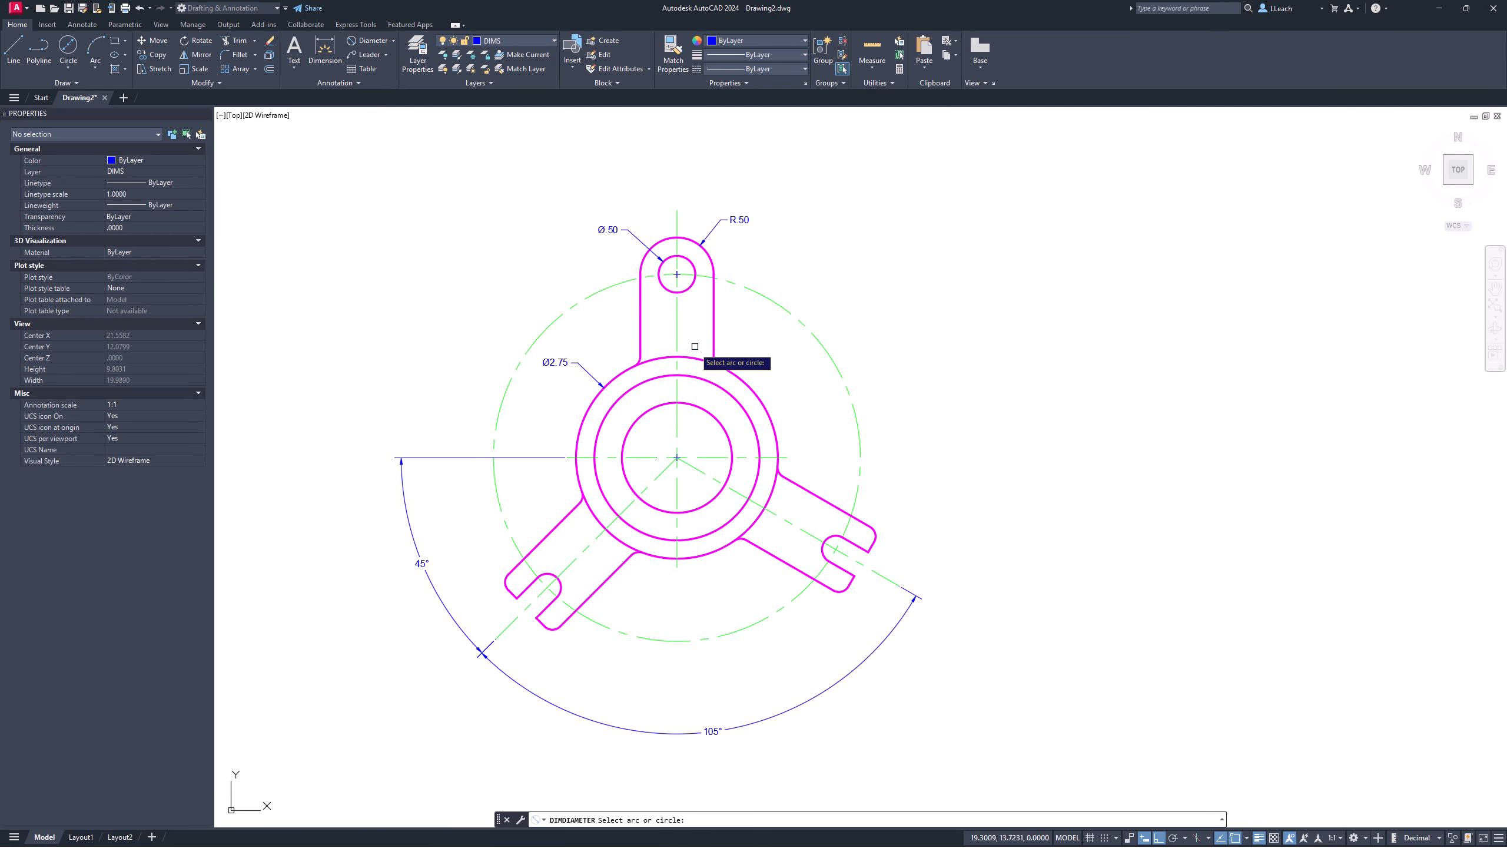
pyautogui.click(730, 428)
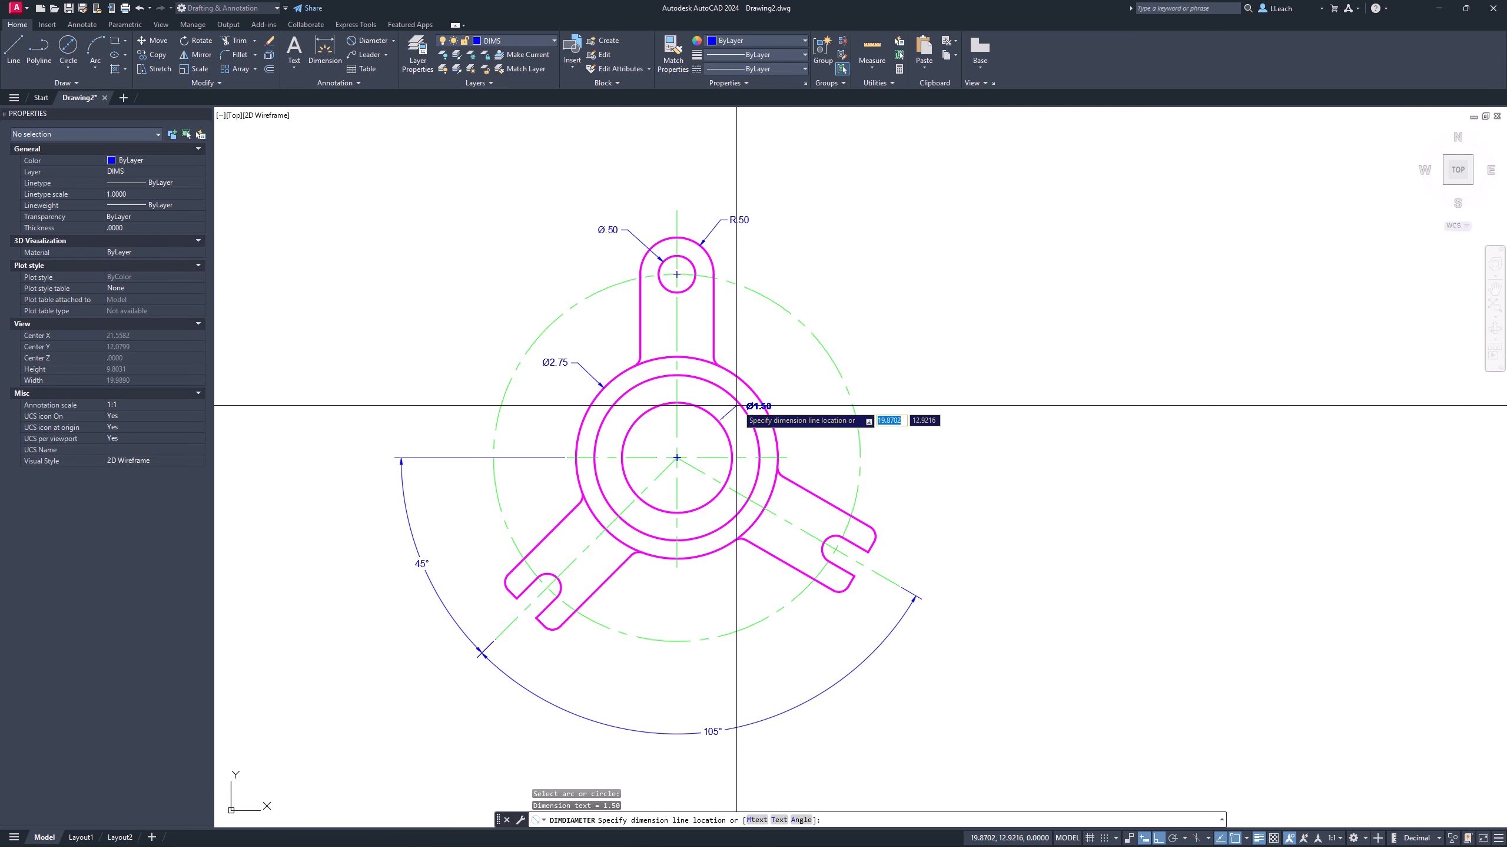
pyautogui.click(767, 359)
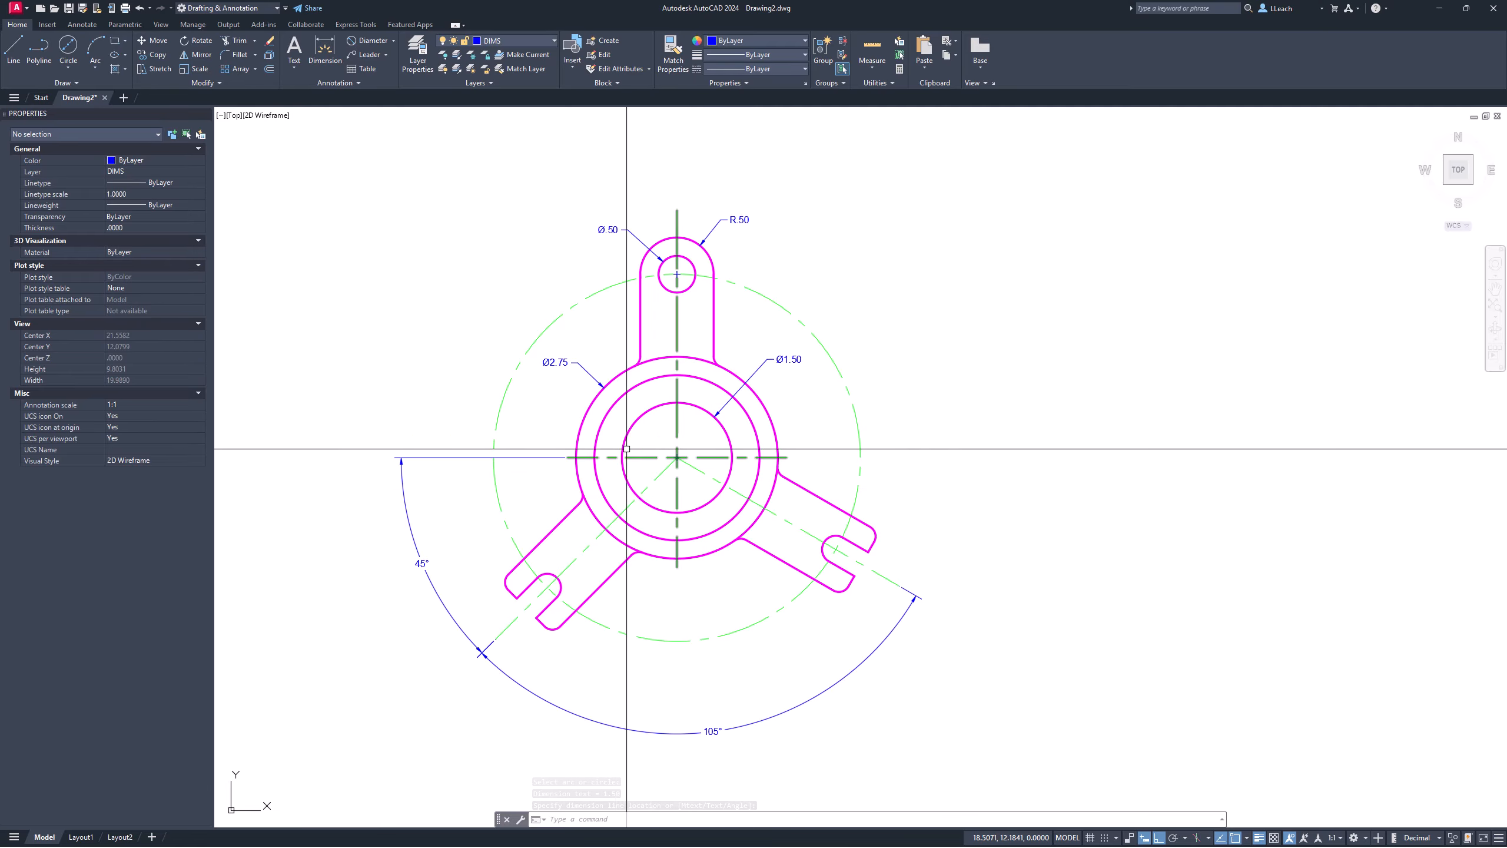
pyautogui.click(374, 40)
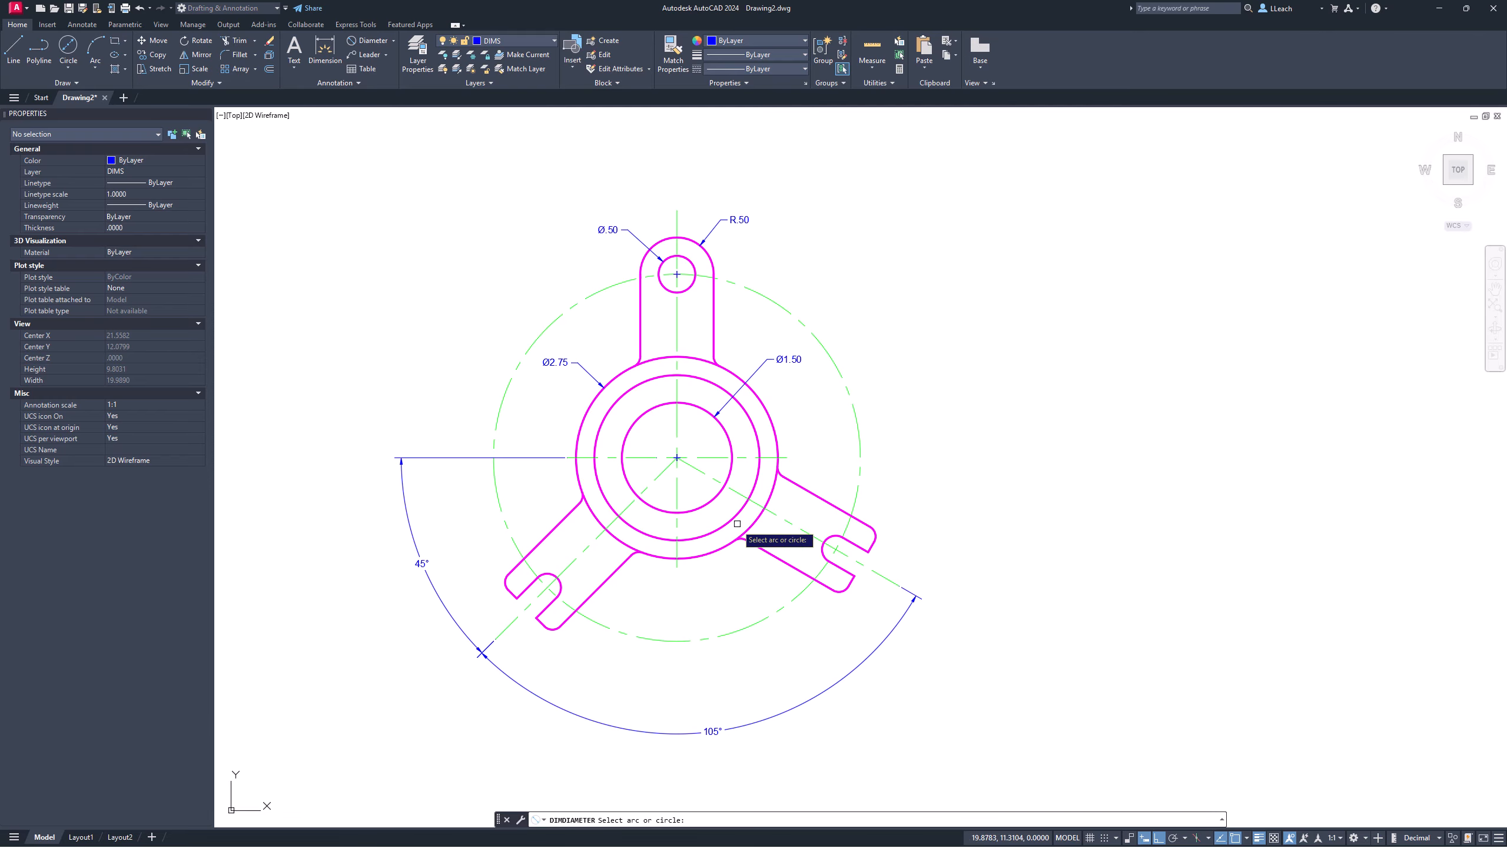
pyautogui.click(705, 536)
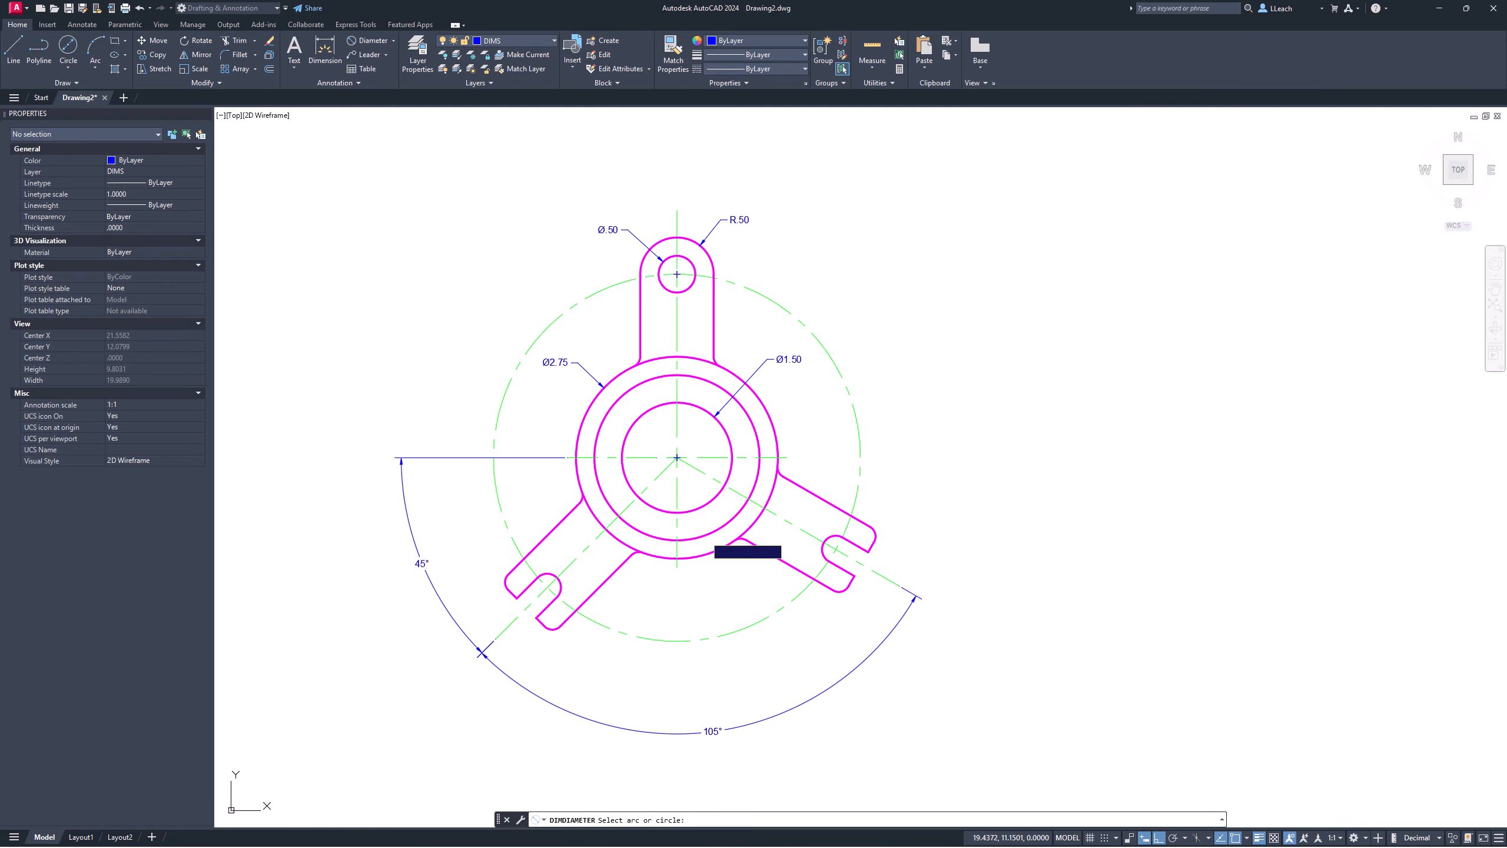
pyautogui.click(723, 587)
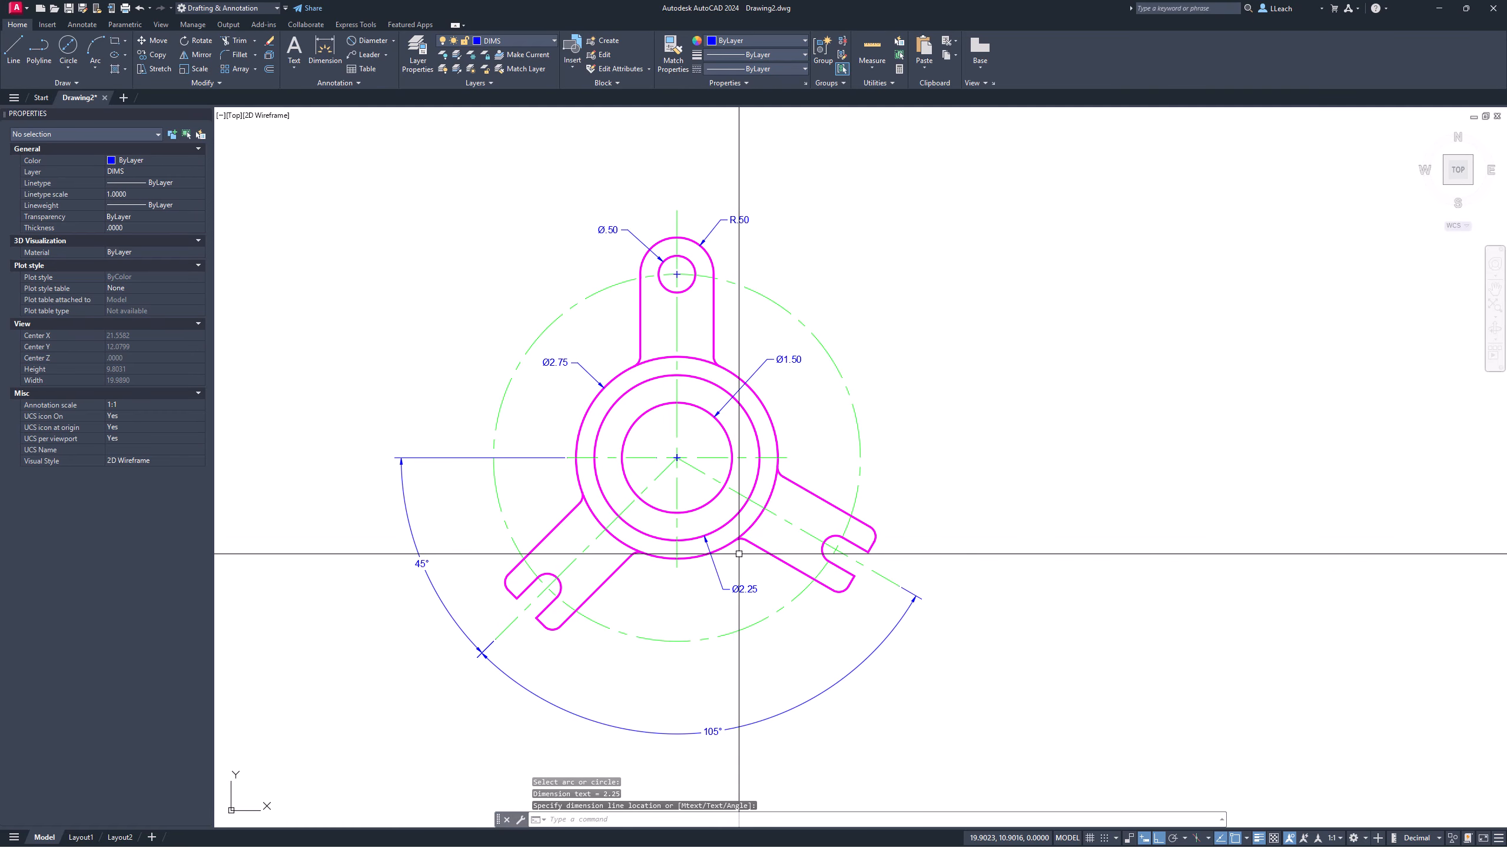
pyautogui.scroll(4, 758, 590)
pyautogui.scroll(2, 758, 590)
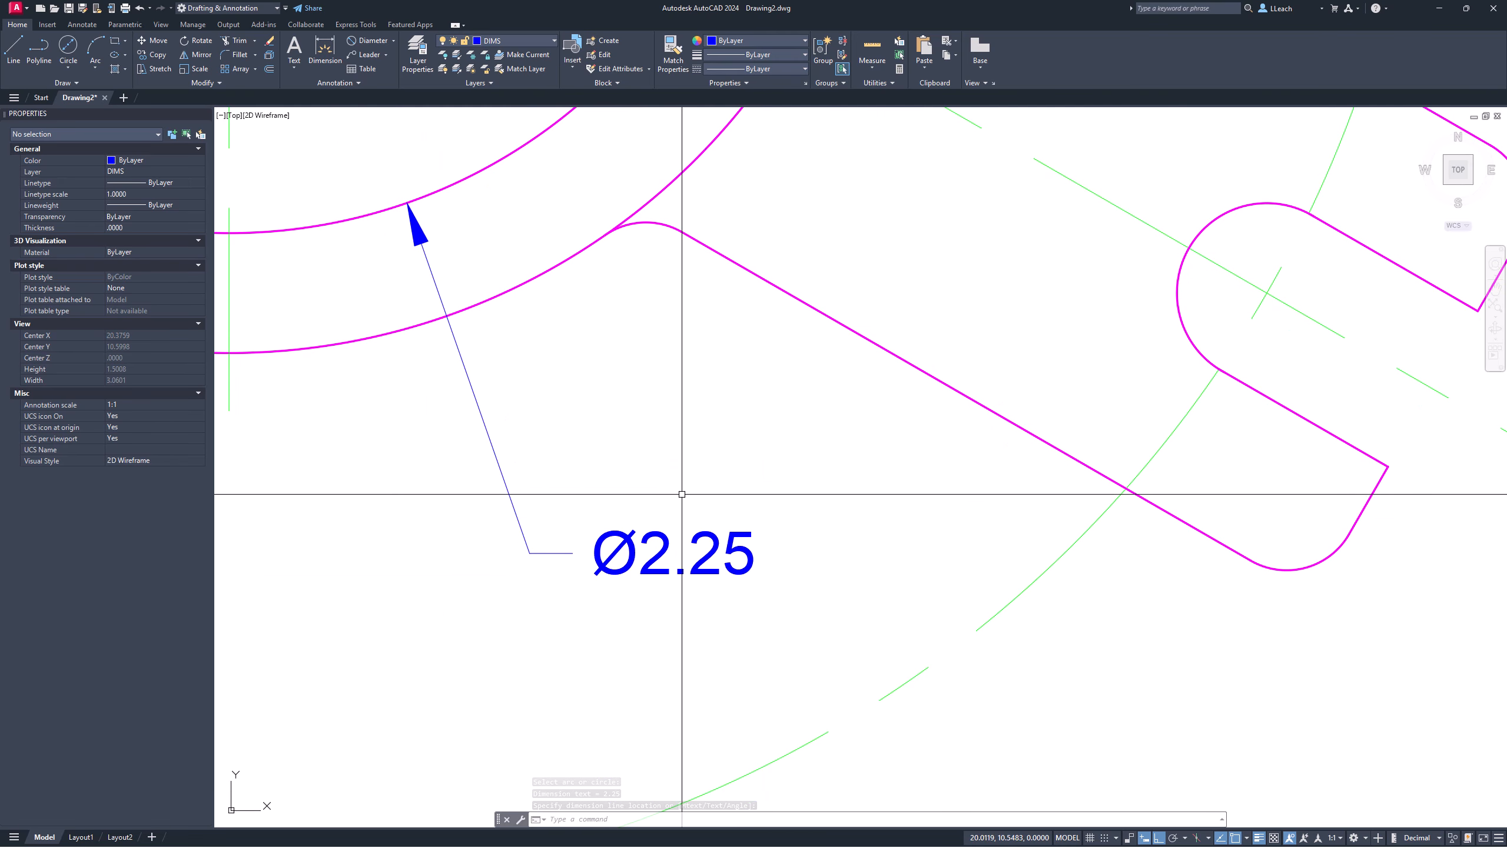
# Step: Open the Ø2.25 dimension text in the in-place text editor
pyautogui.press('Escape')
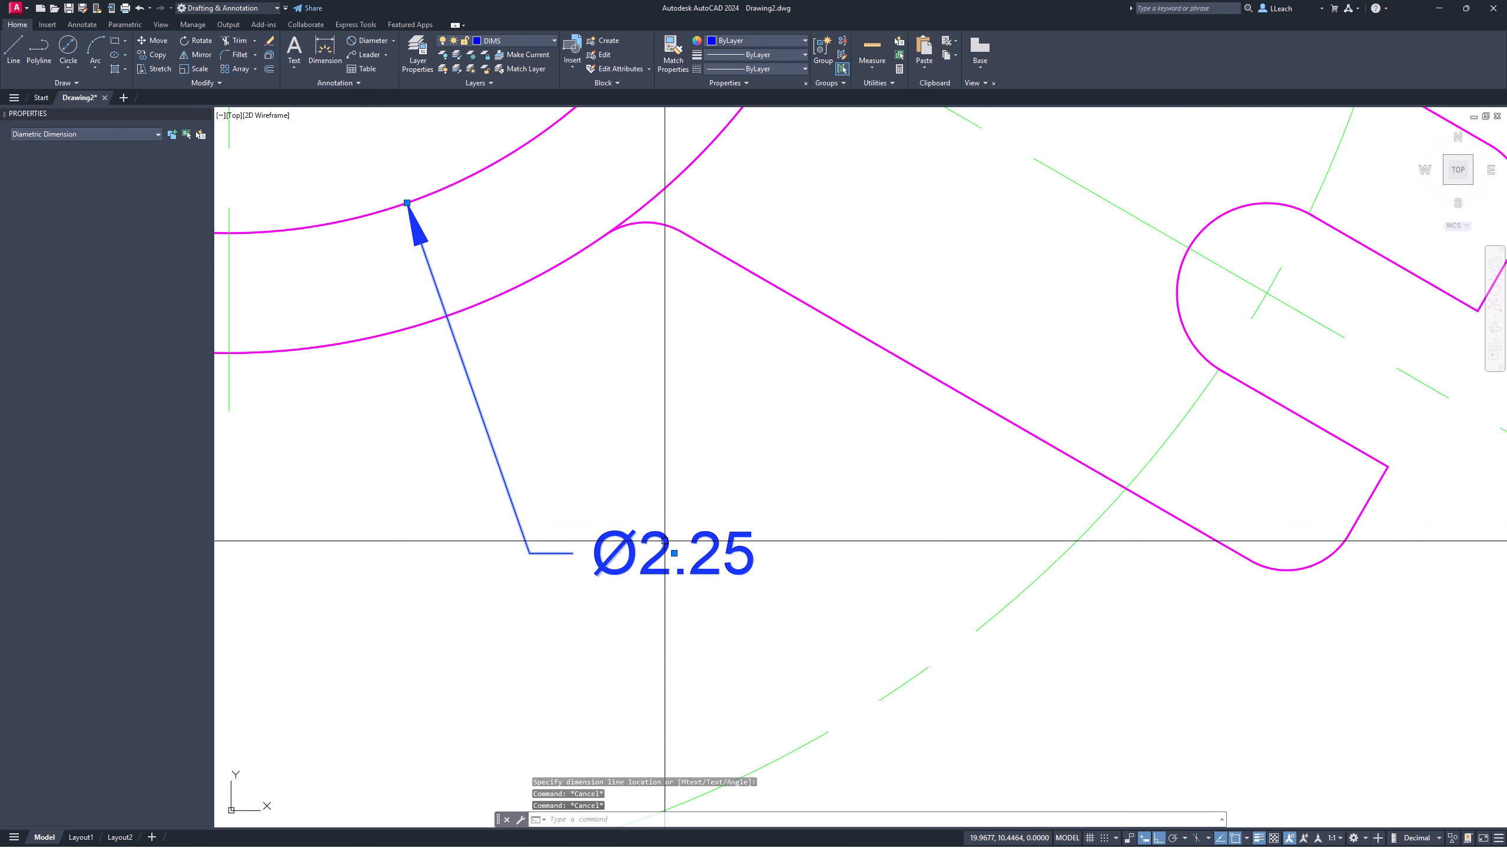
pyautogui.doubleClick(668, 544)
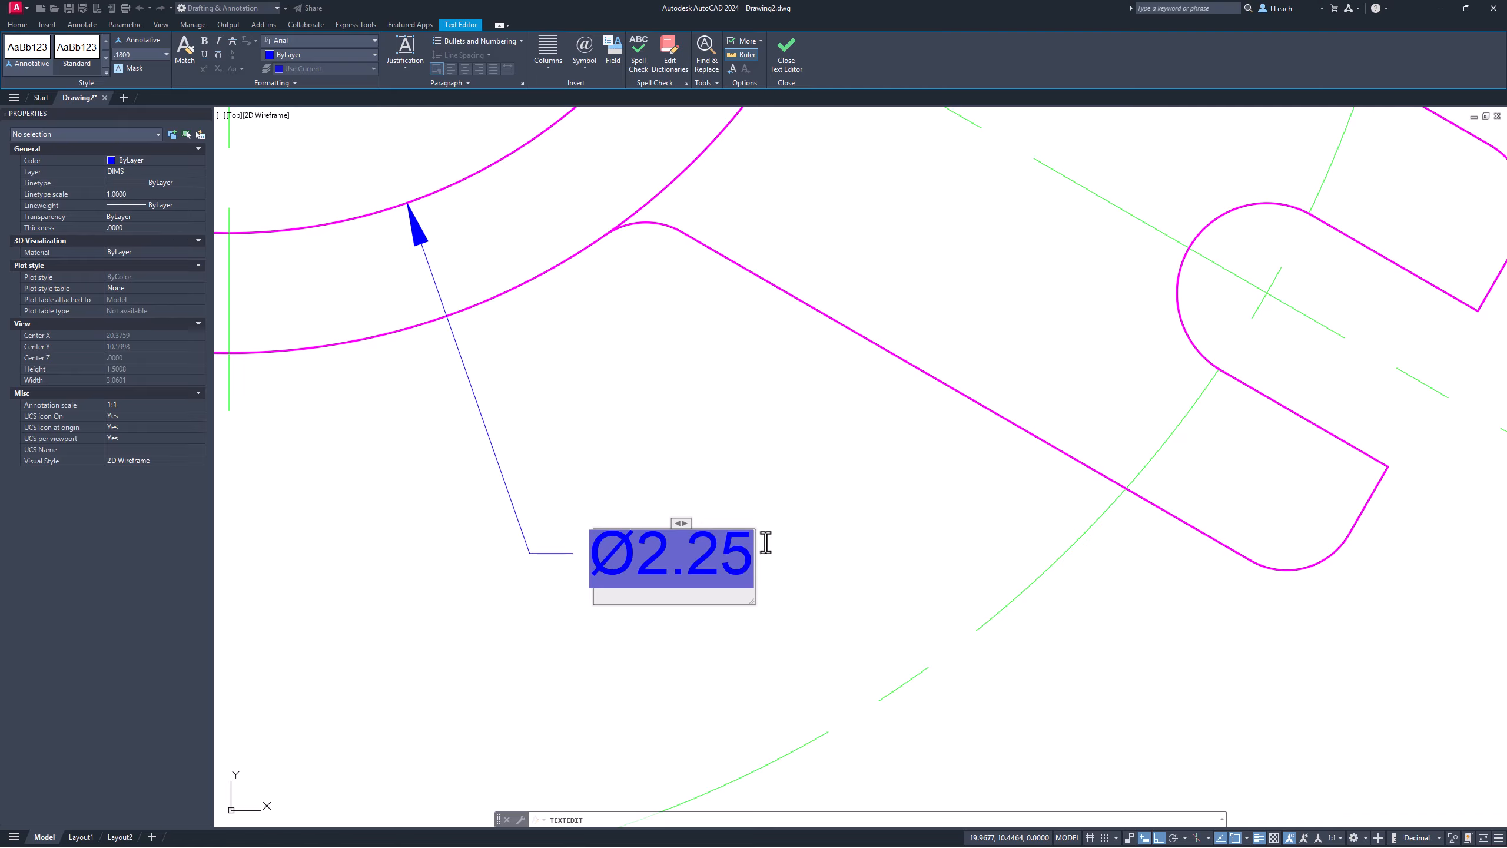
# Step: Append ' @.25 DEEP' to the Ø2.25 callout so it reads Ø2.25 @.25 DEEP
pyautogui.write('@')
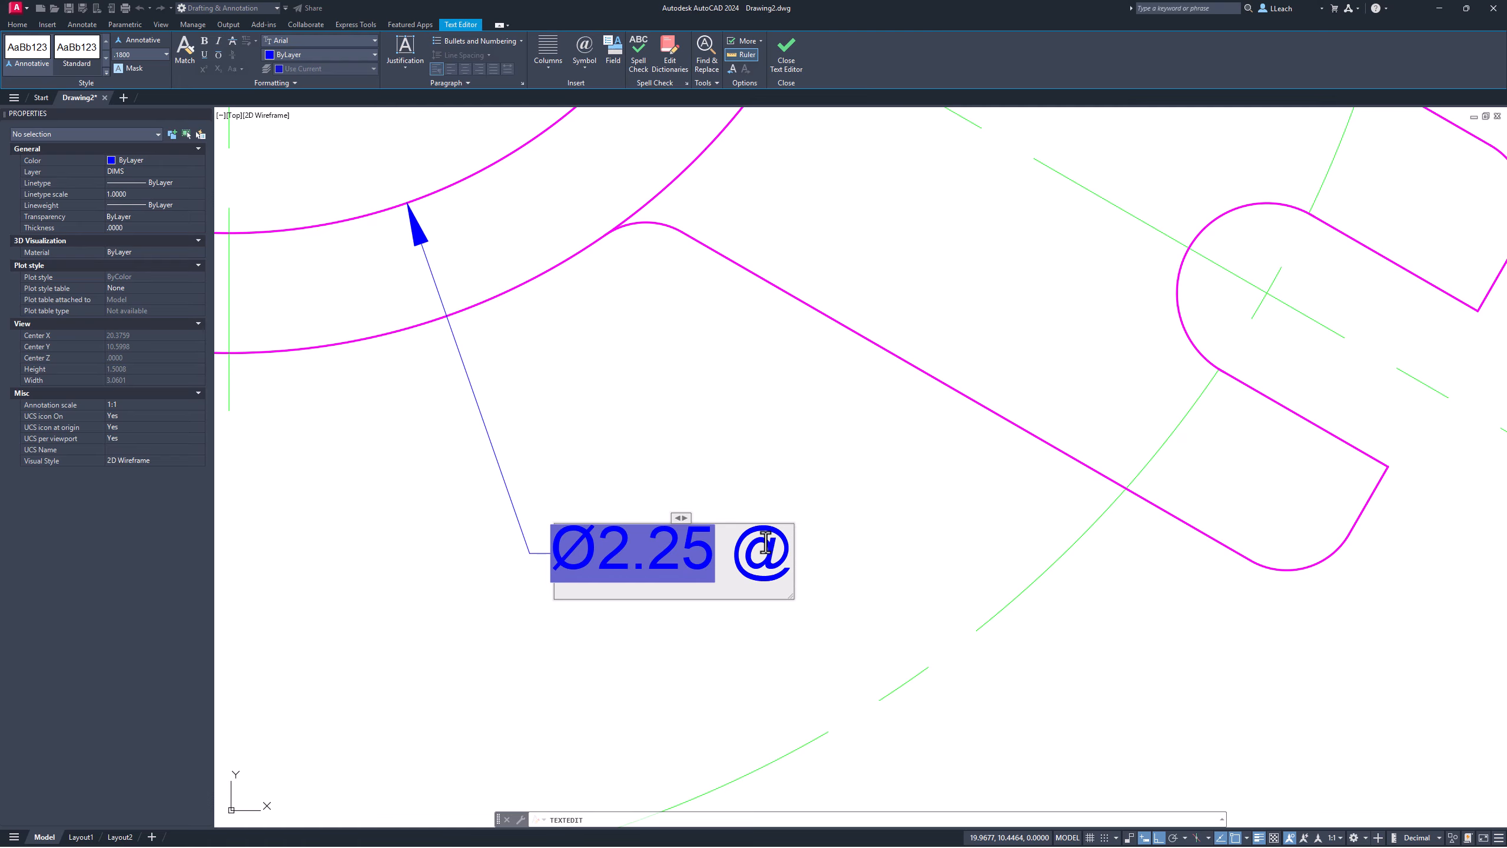
pyautogui.write('.')
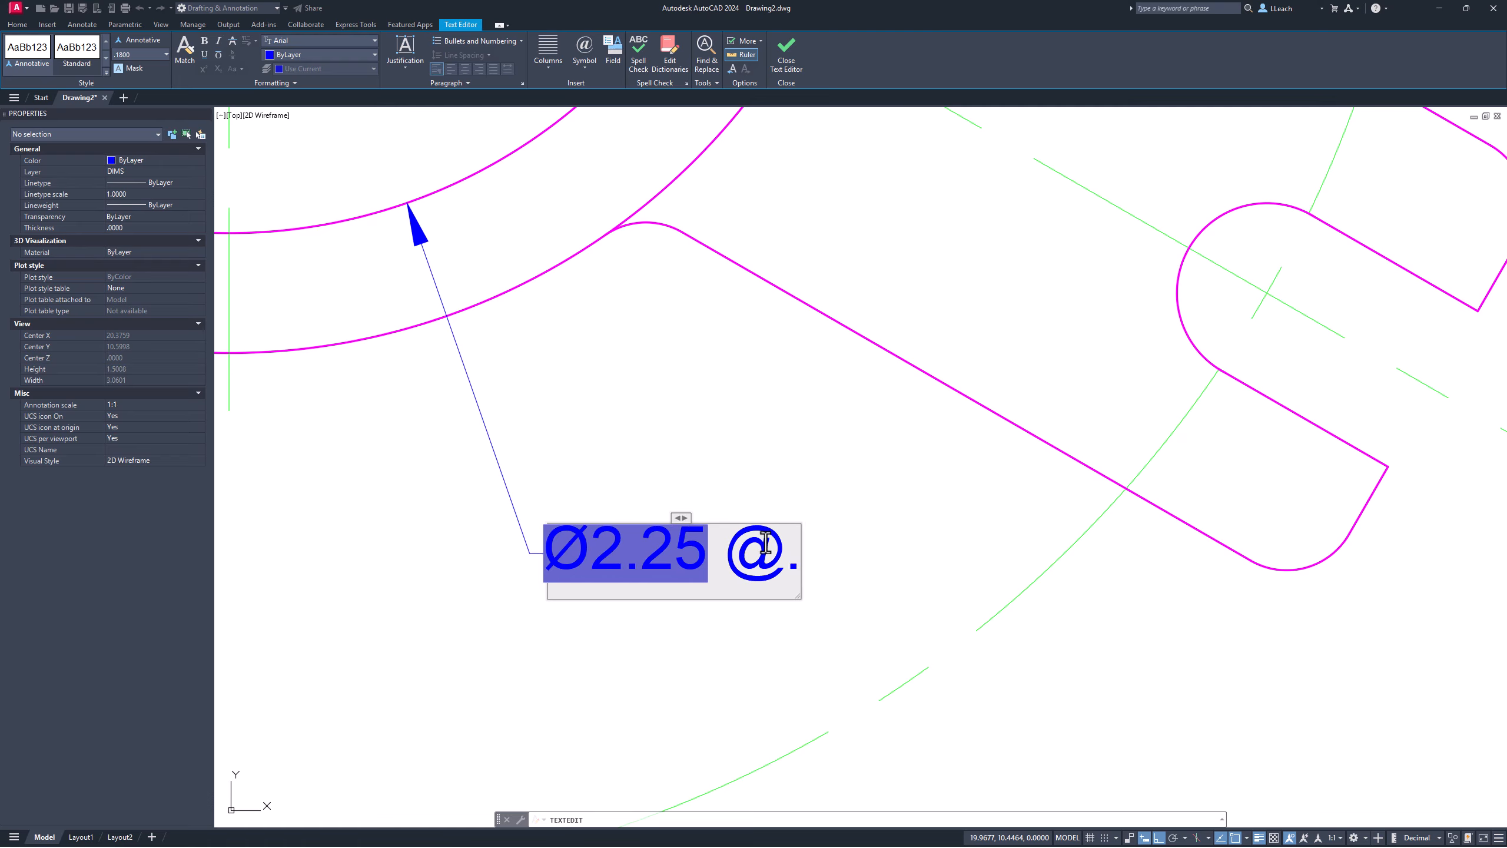
pyautogui.write('25')
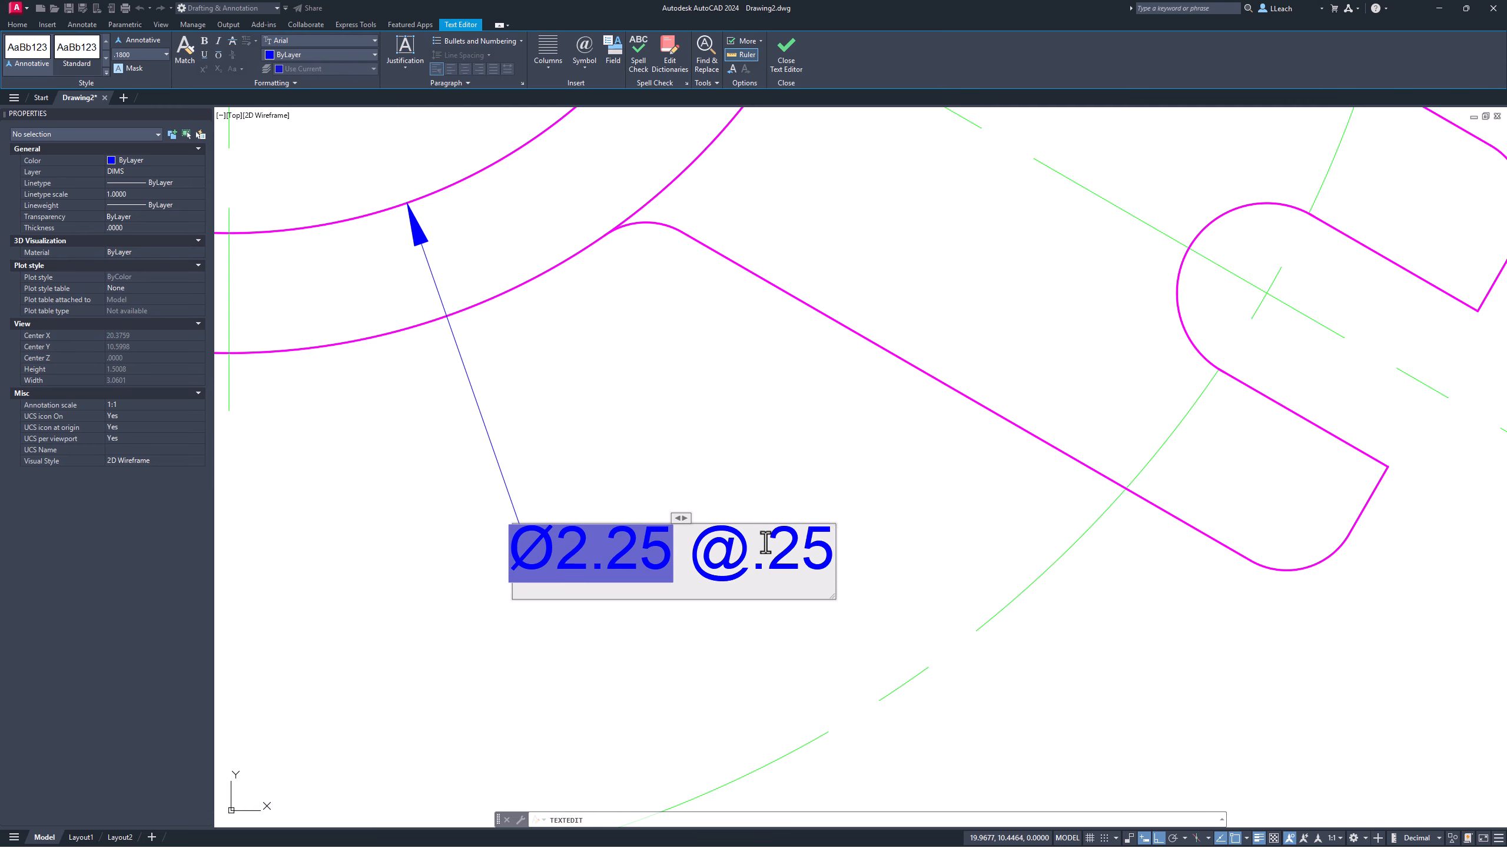
pyautogui.write(' DEEP')
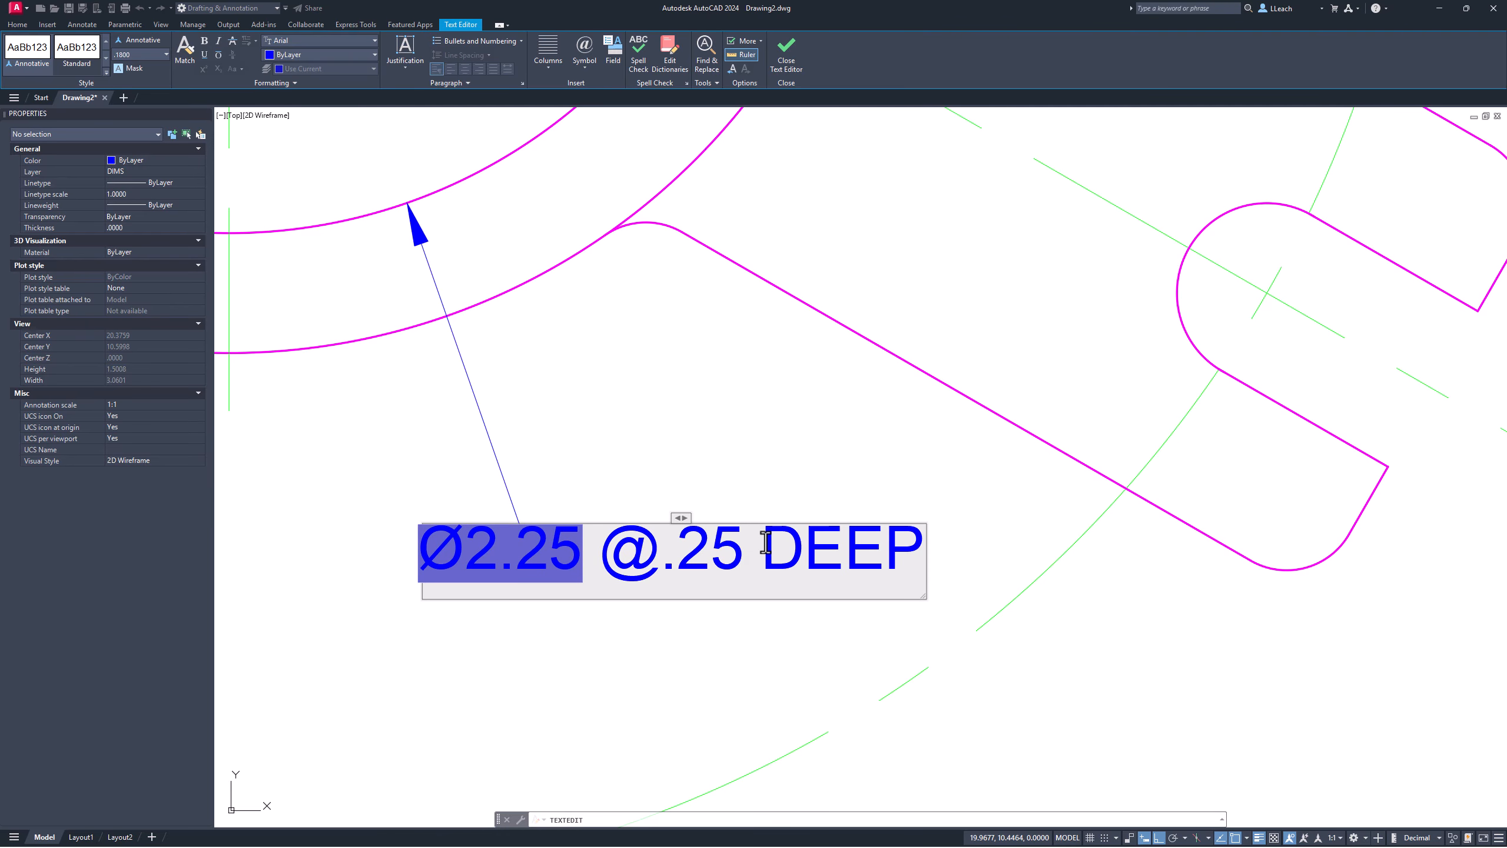
pyautogui.click(435, 491)
pyautogui.scroll(-3, 568, 484)
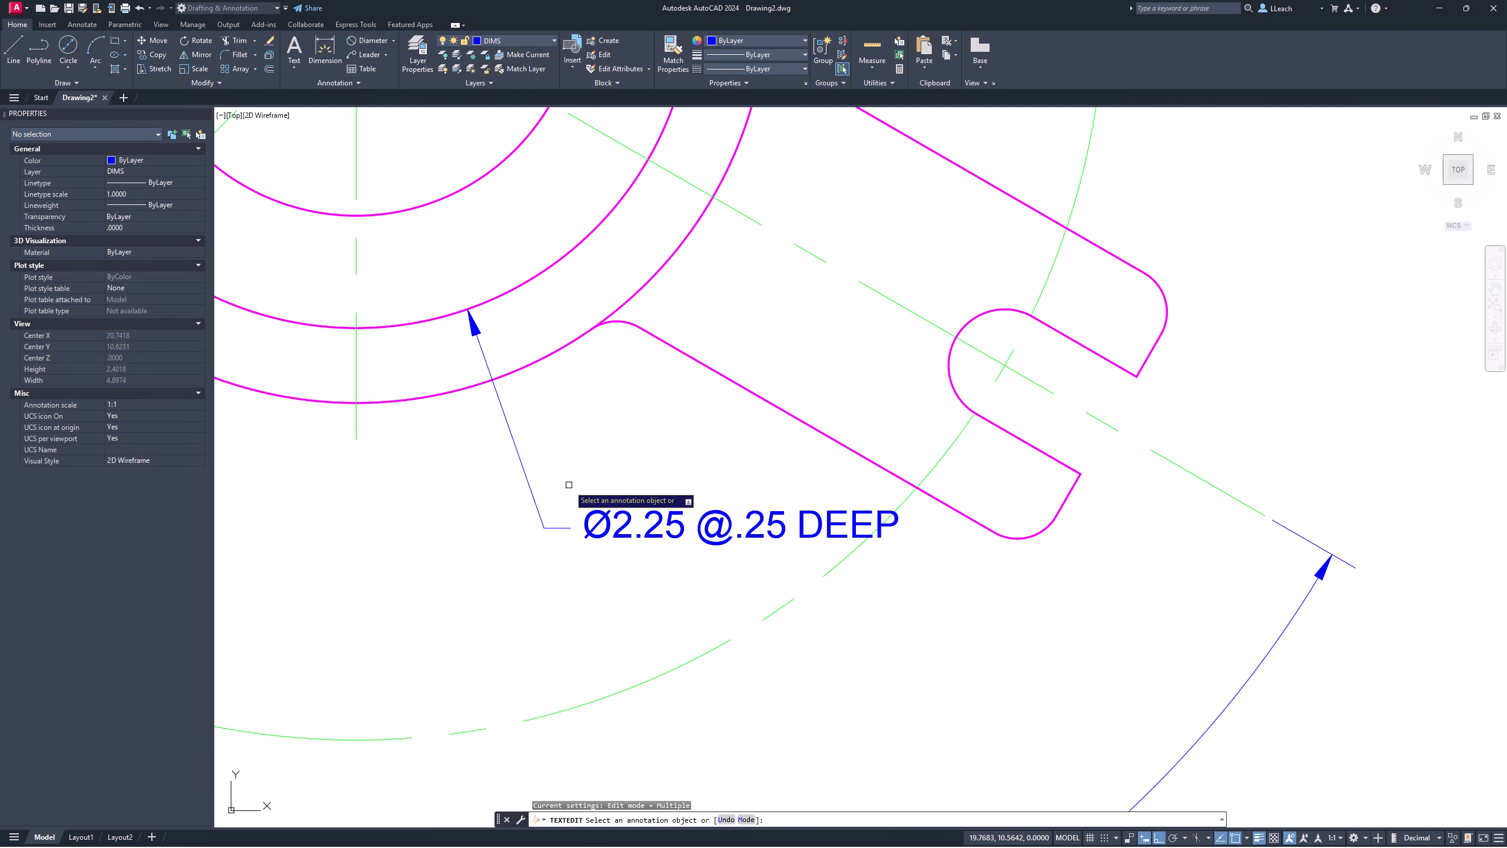
pyautogui.scroll(-3, 578, 478)
pyautogui.press('Escape')
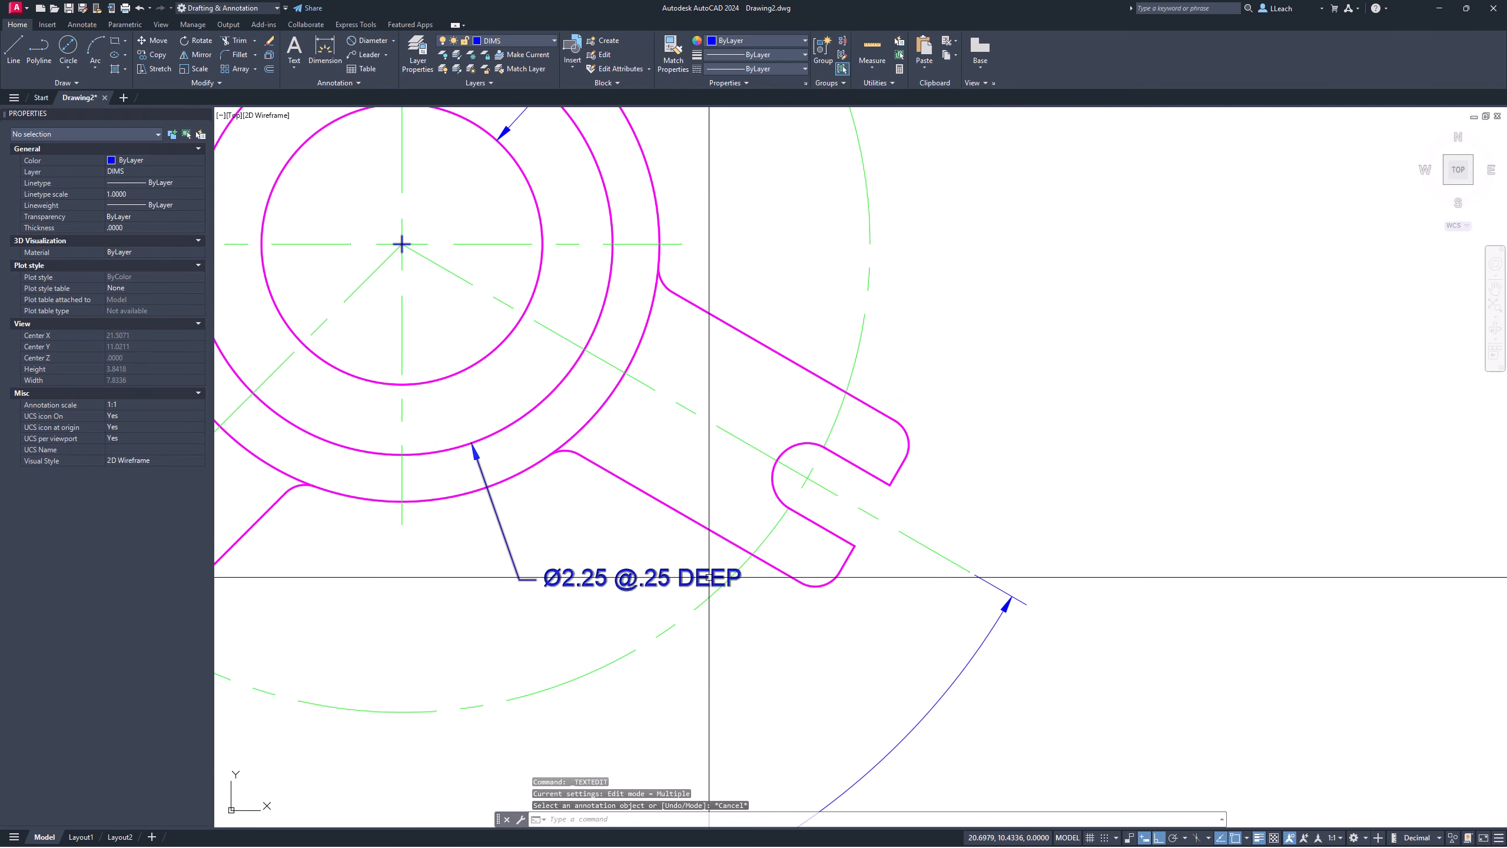
pyautogui.scroll(3, 694, 578)
pyautogui.press('Escape')
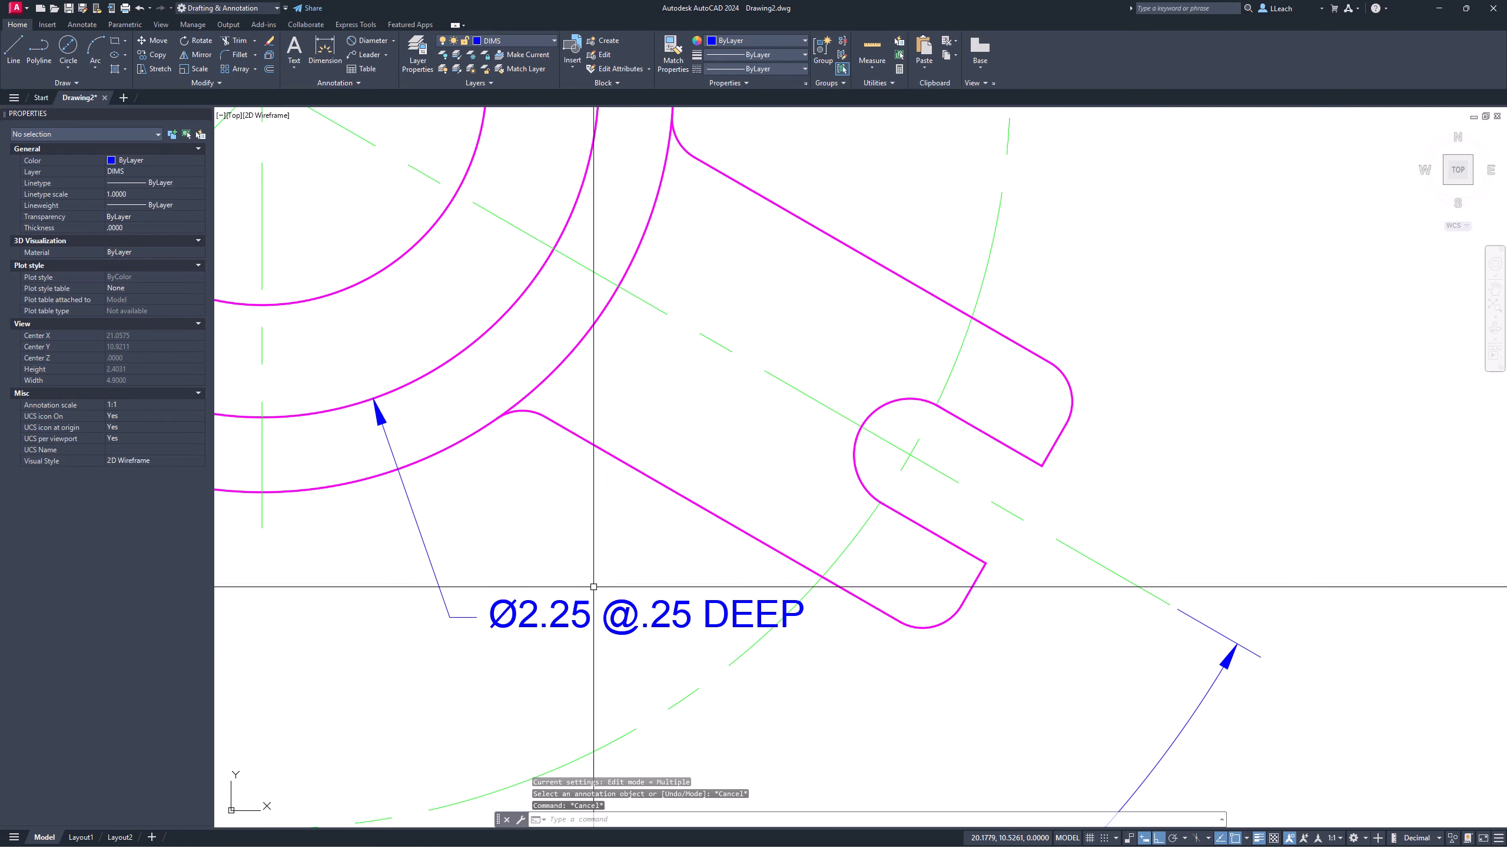
# Step: Drag the Ø2.25 @.25 DEEP callout text further left using its text grip
pyautogui.click(570, 604)
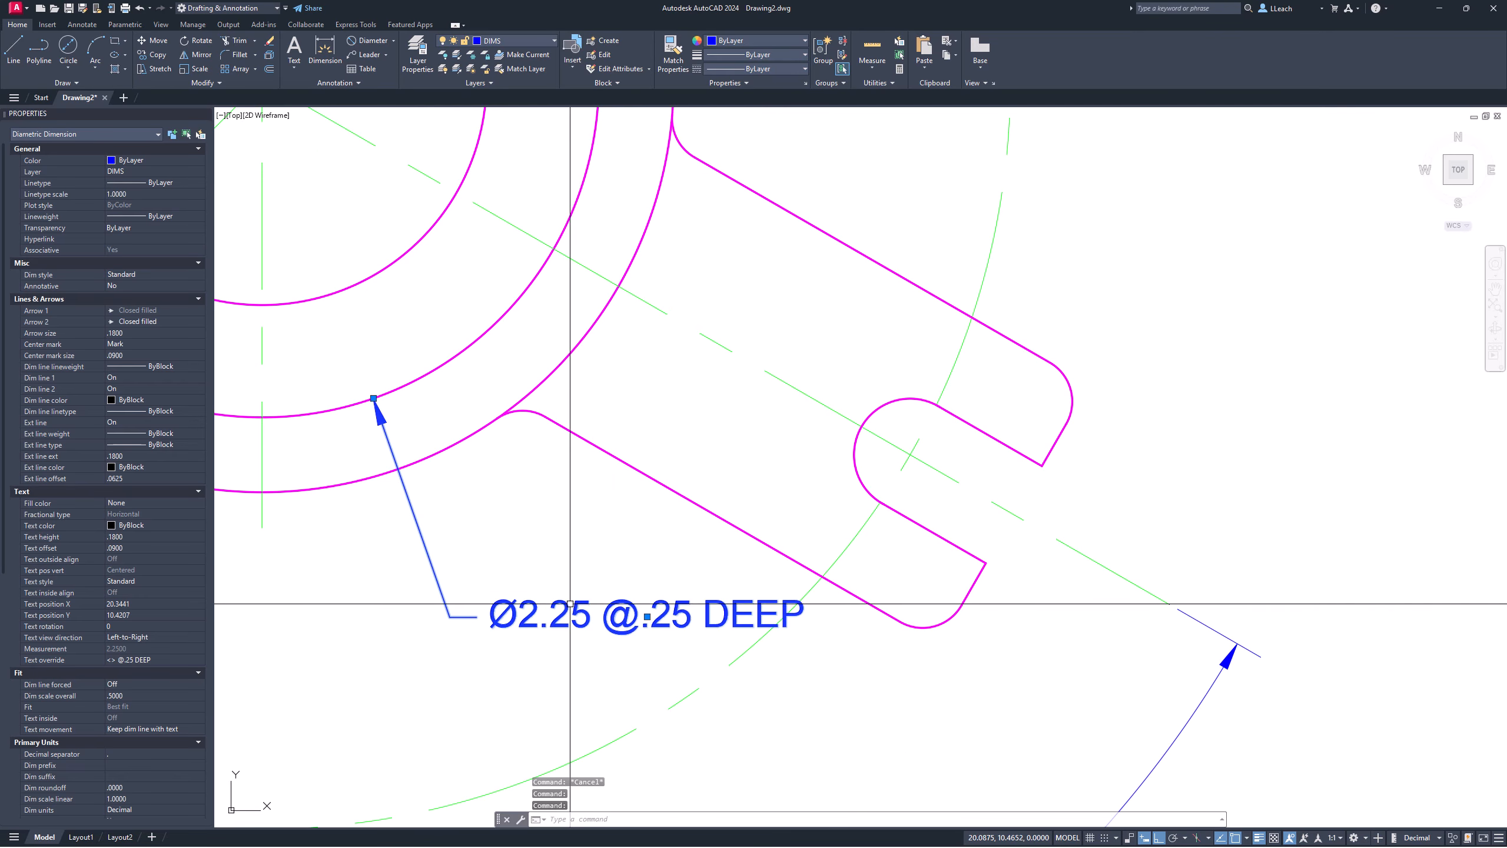
pyautogui.press('Escape')
pyautogui.click(570, 604)
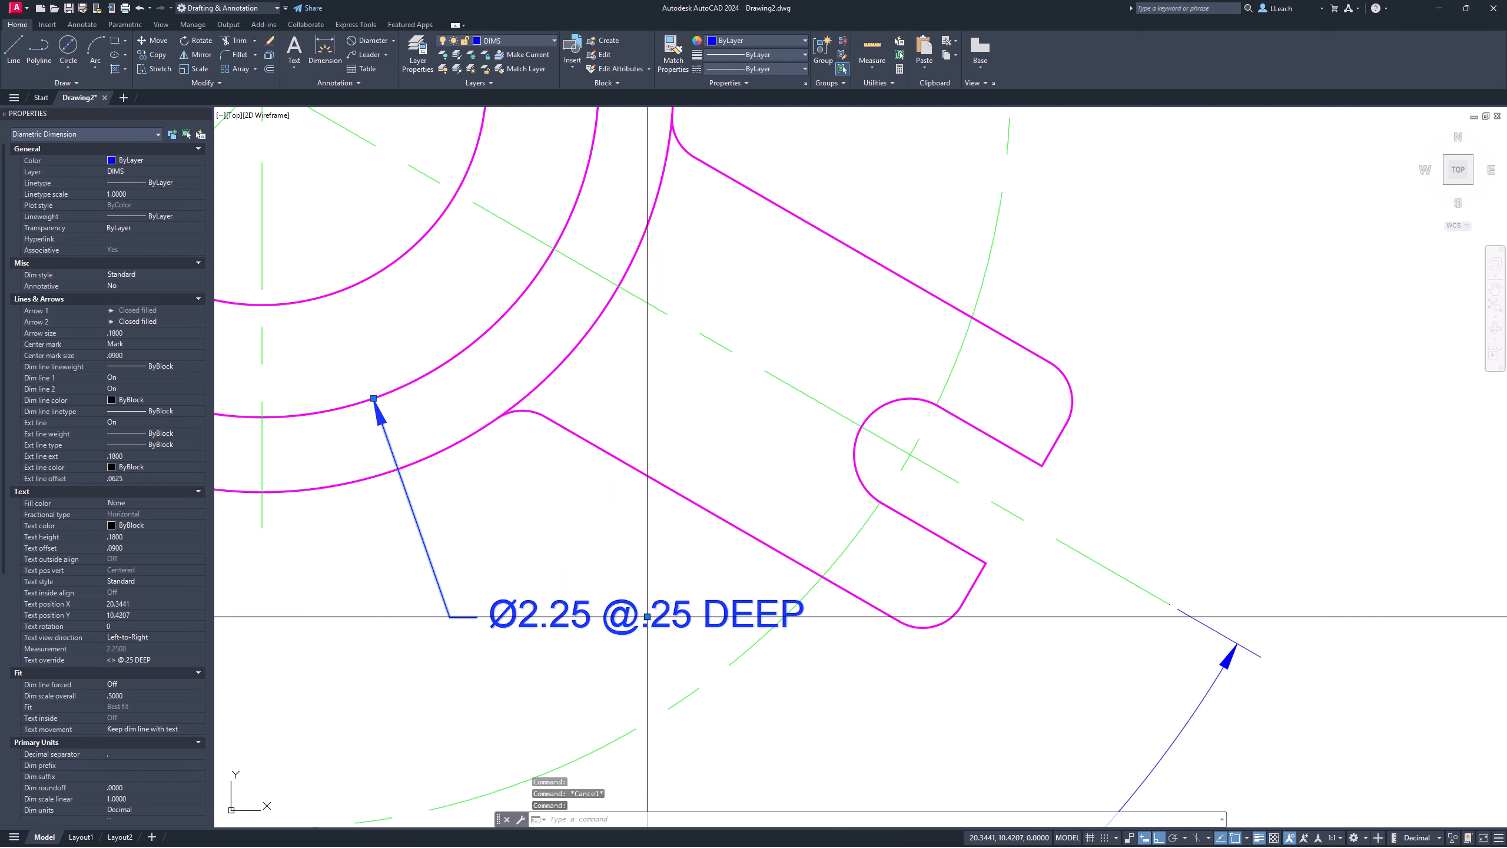
pyautogui.click(647, 616)
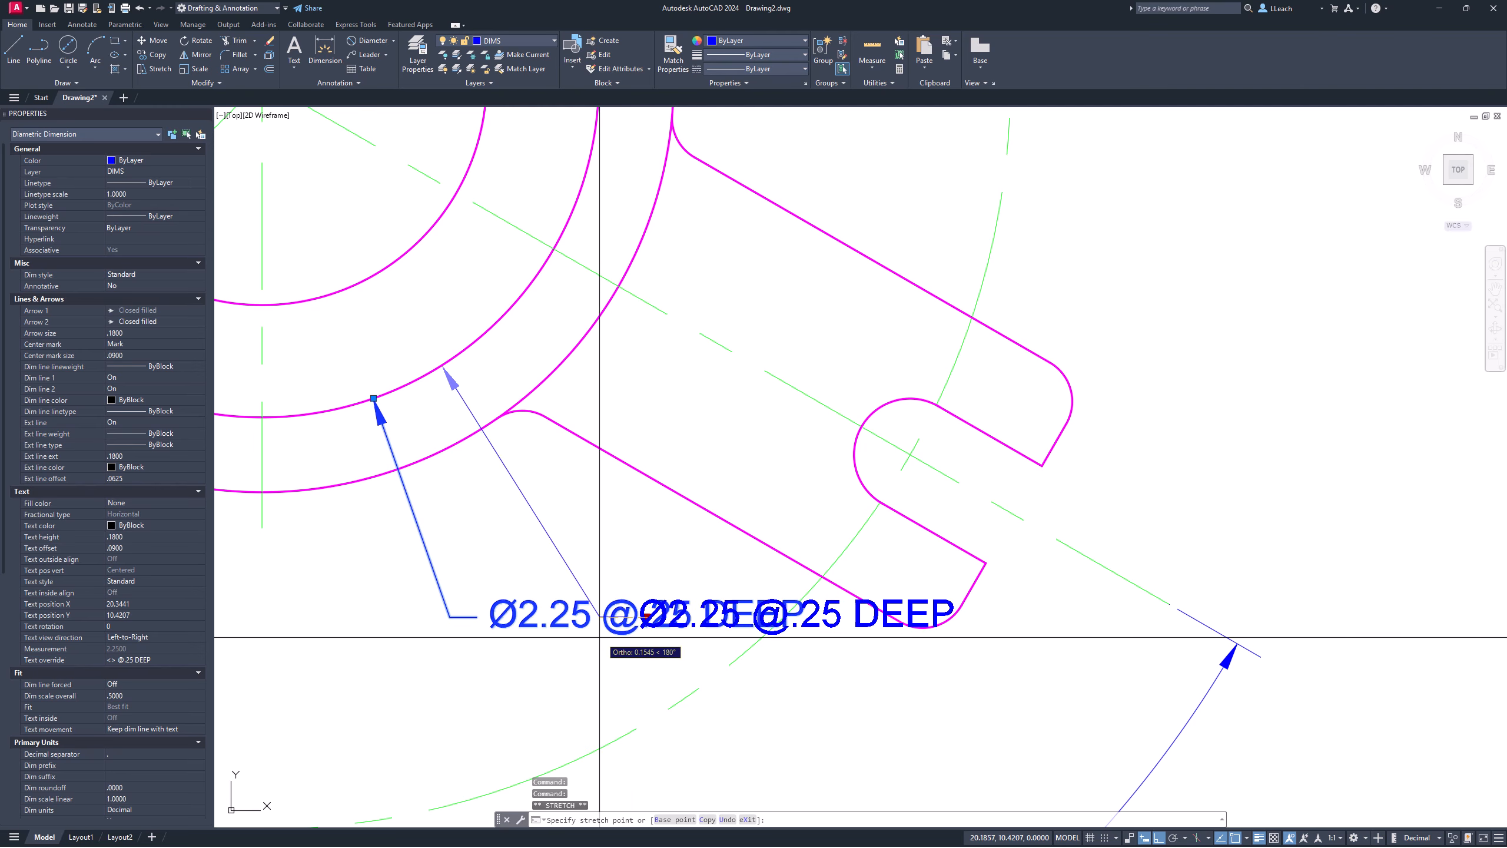
pyautogui.click(393, 663)
pyautogui.press('Escape')
# Step: Pan and zoom to review the dimensioned top view, including the 105° angle
pyautogui.scroll(-2, 477, 560)
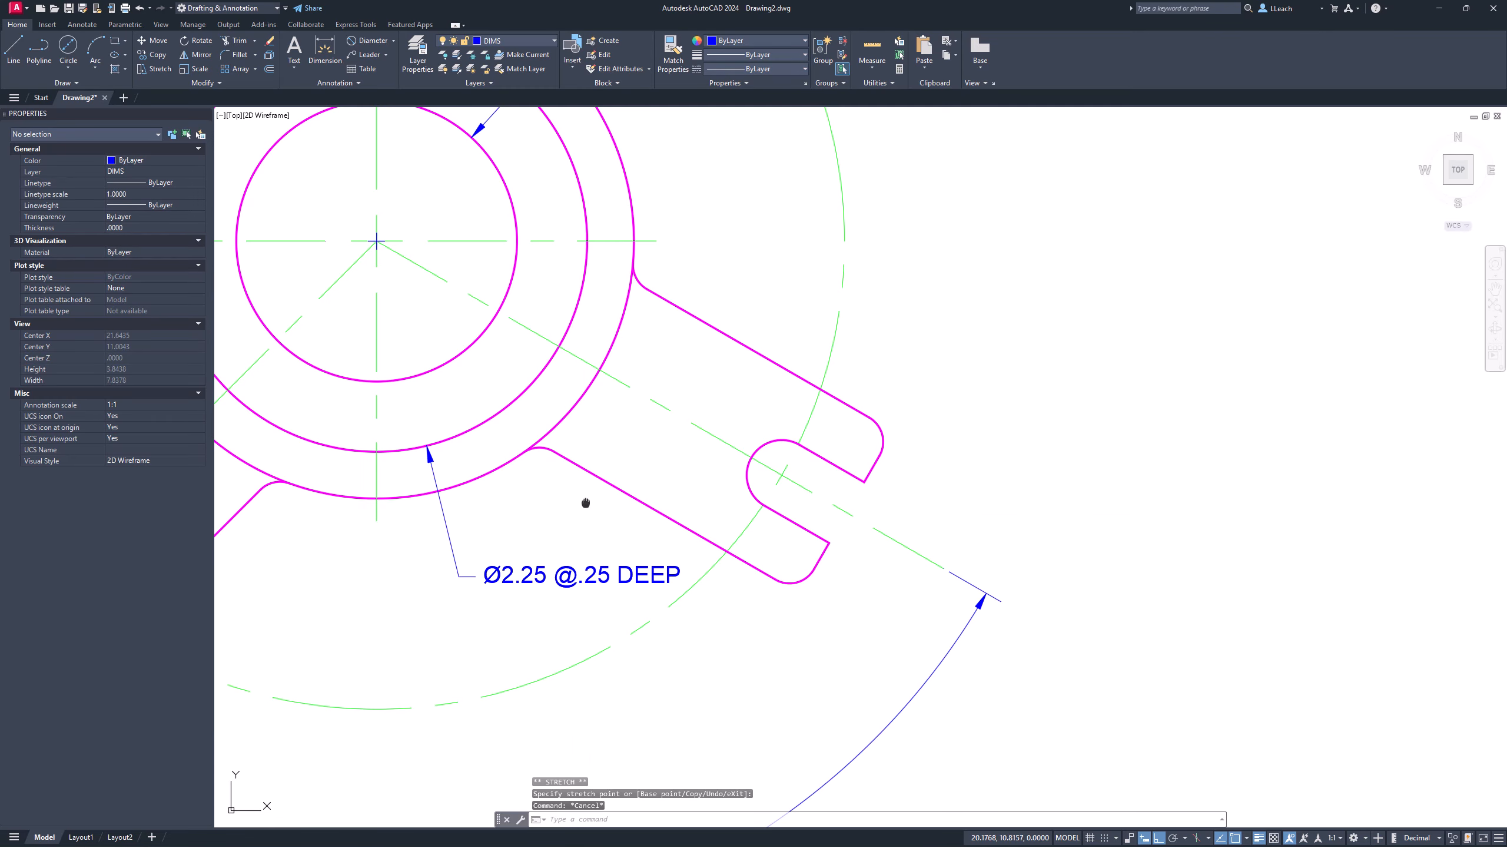
pyautogui.scroll(-1, 606, 466)
pyautogui.scroll(-1, 607, 466)
pyautogui.scroll(1, 682, 469)
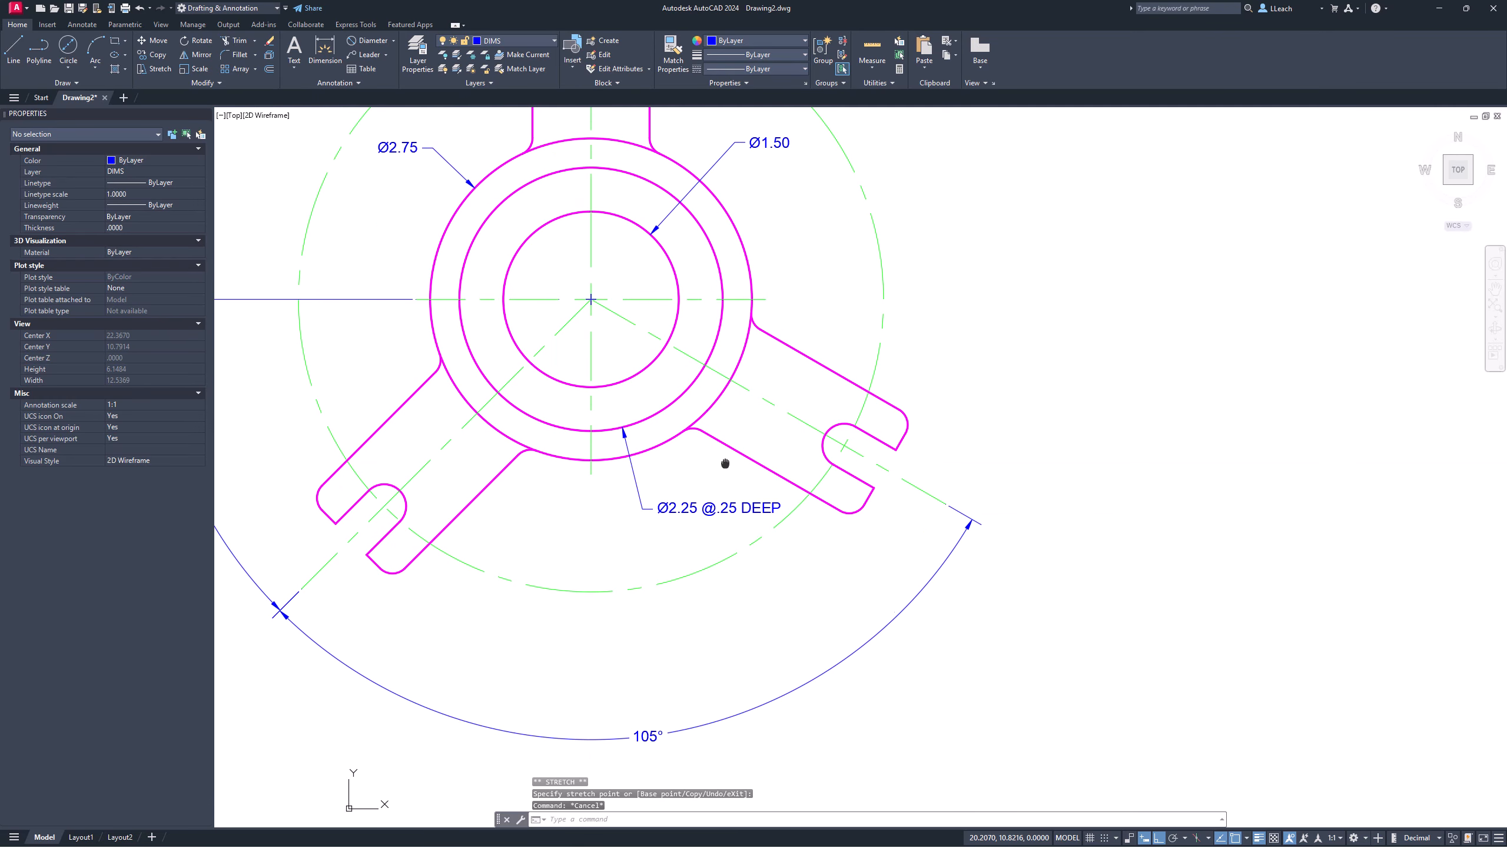
pyautogui.moveTo(683, 472); pyautogui.dragTo(808, 507, button='middle')
pyautogui.moveTo(669, 512); pyautogui.dragTo(688, 511, button='middle')
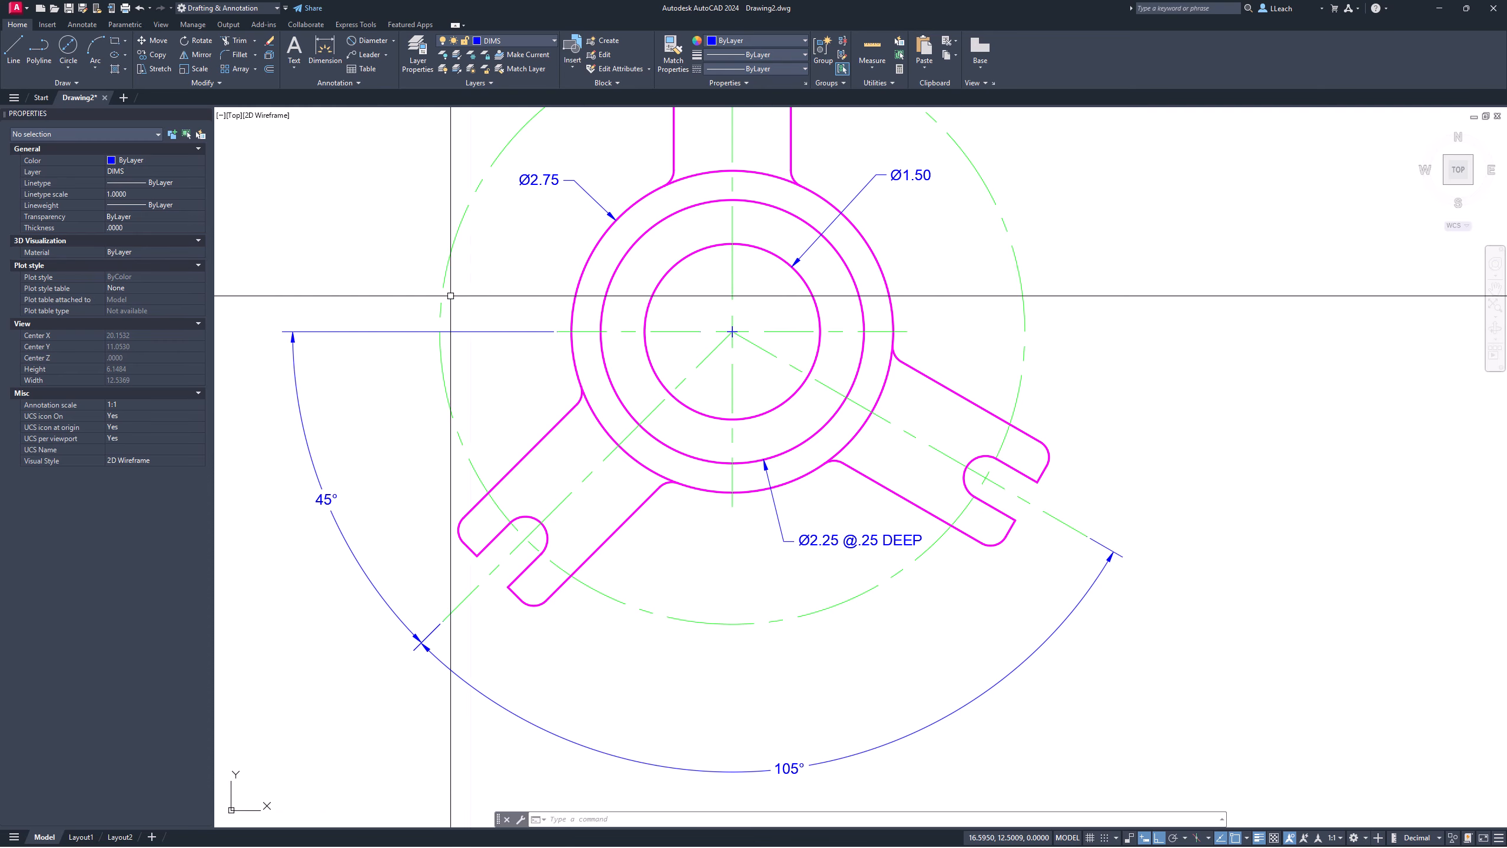
pyautogui.moveTo(713, 238)
pyautogui.mouseDown(button='middle')
pyautogui.moveTo(659, 445)
pyautogui.moveTo(588, 450)
pyautogui.moveTo(641, 276)
pyautogui.mouseUp(button='middle')
pyautogui.moveTo(584, 494); pyautogui.dragTo(567, 433, button='middle')
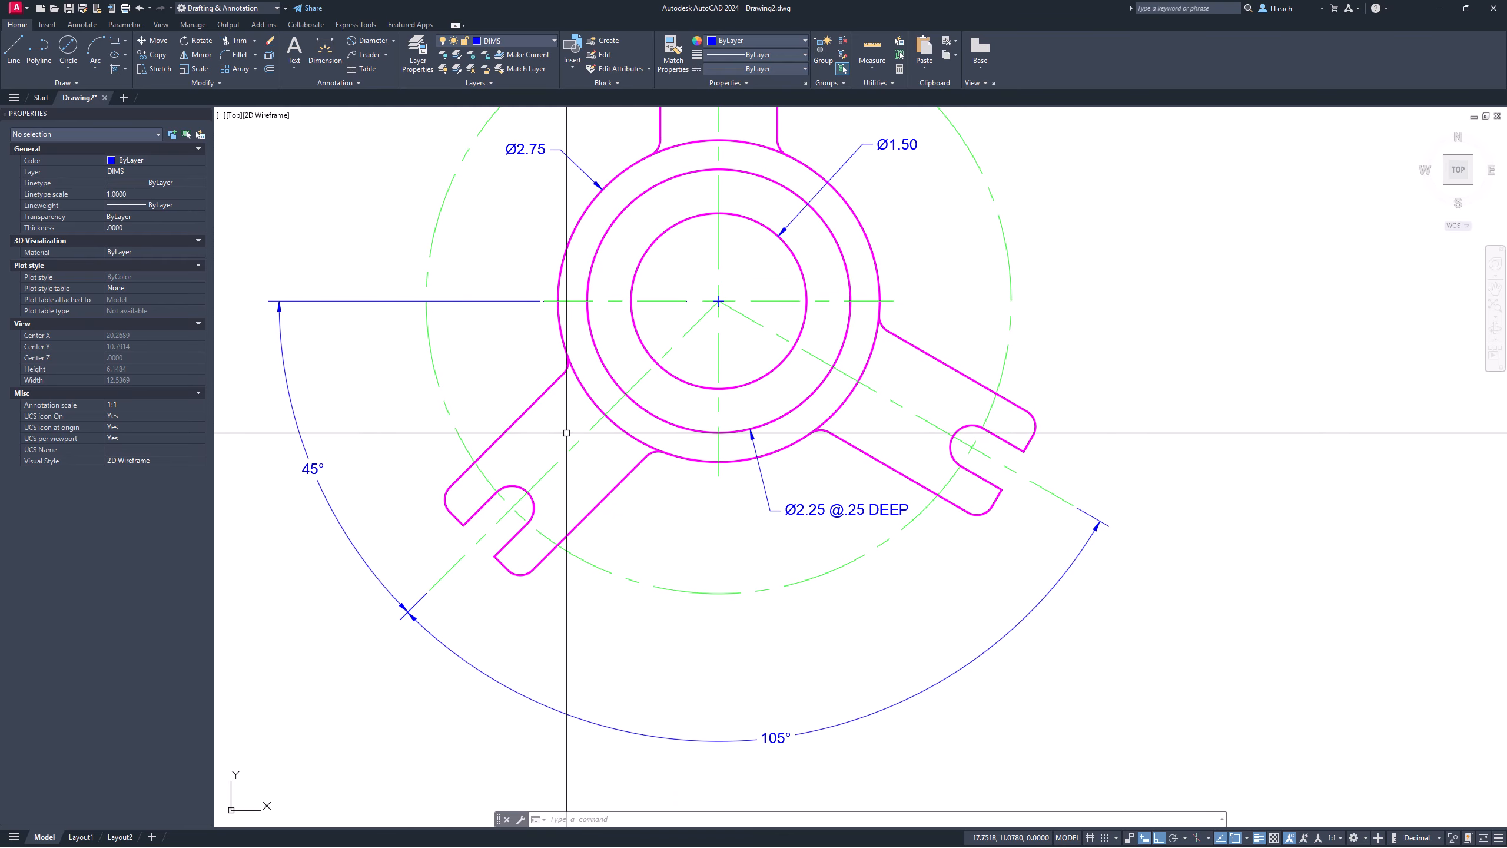
pyautogui.scroll(2, 567, 433)
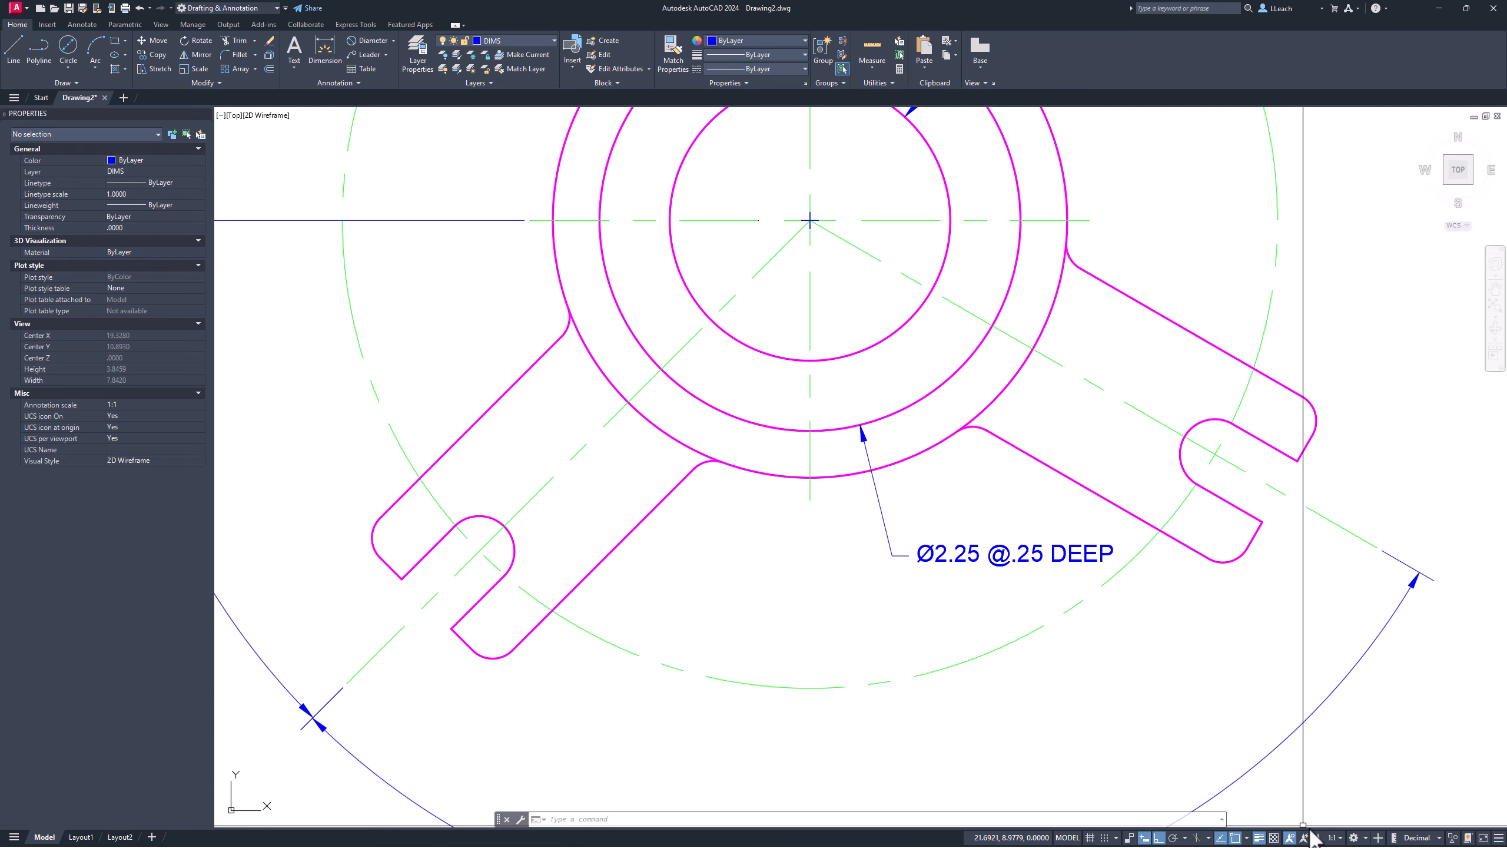
# Step: Turn on Nearest snap and add an aligned 1.00 width dimension across the lower-left arm
pyautogui.click(1248, 837)
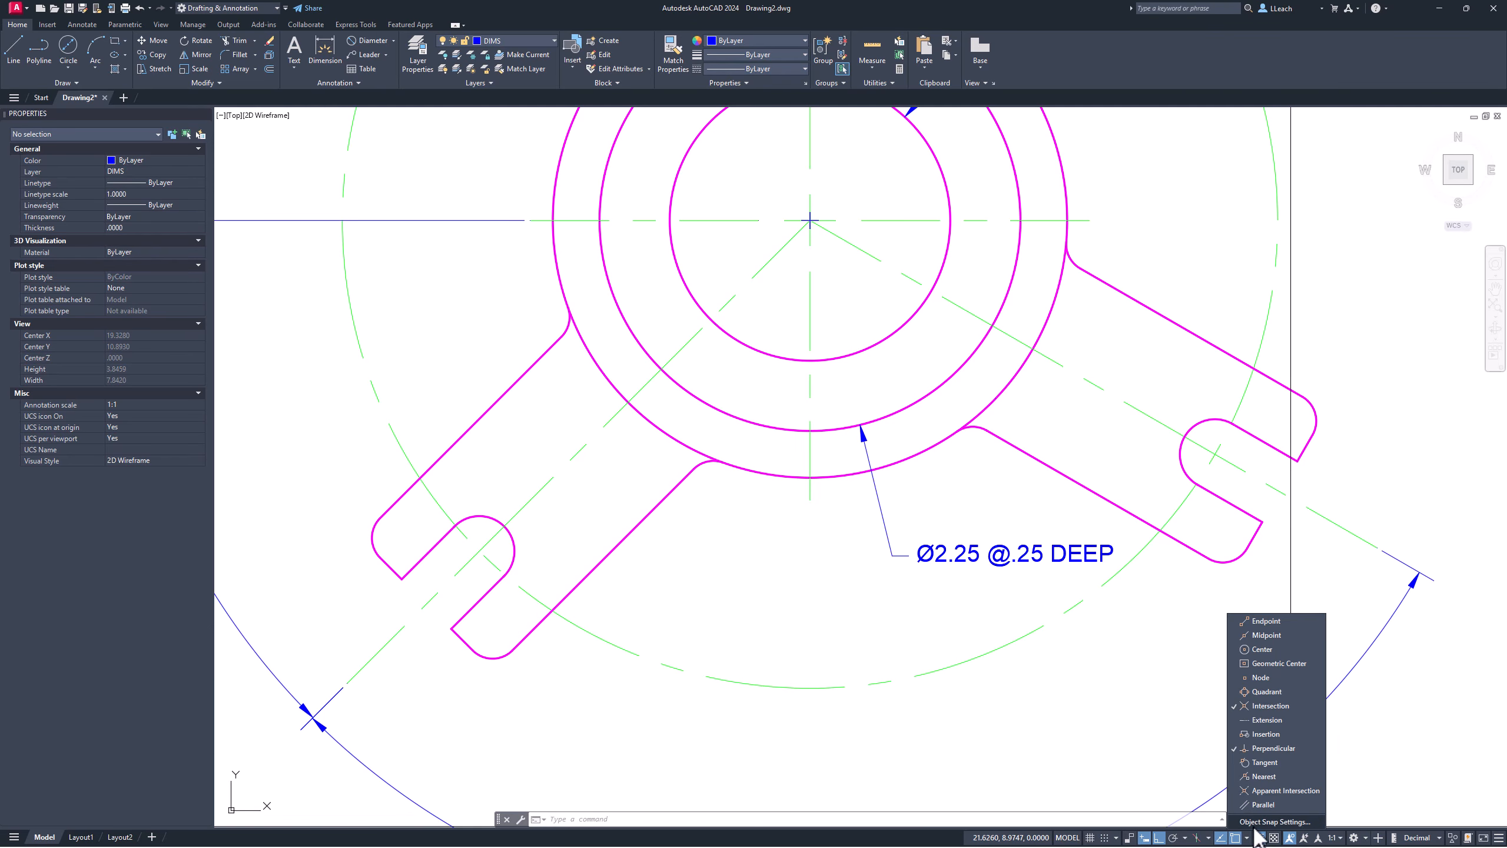
pyautogui.click(1268, 776)
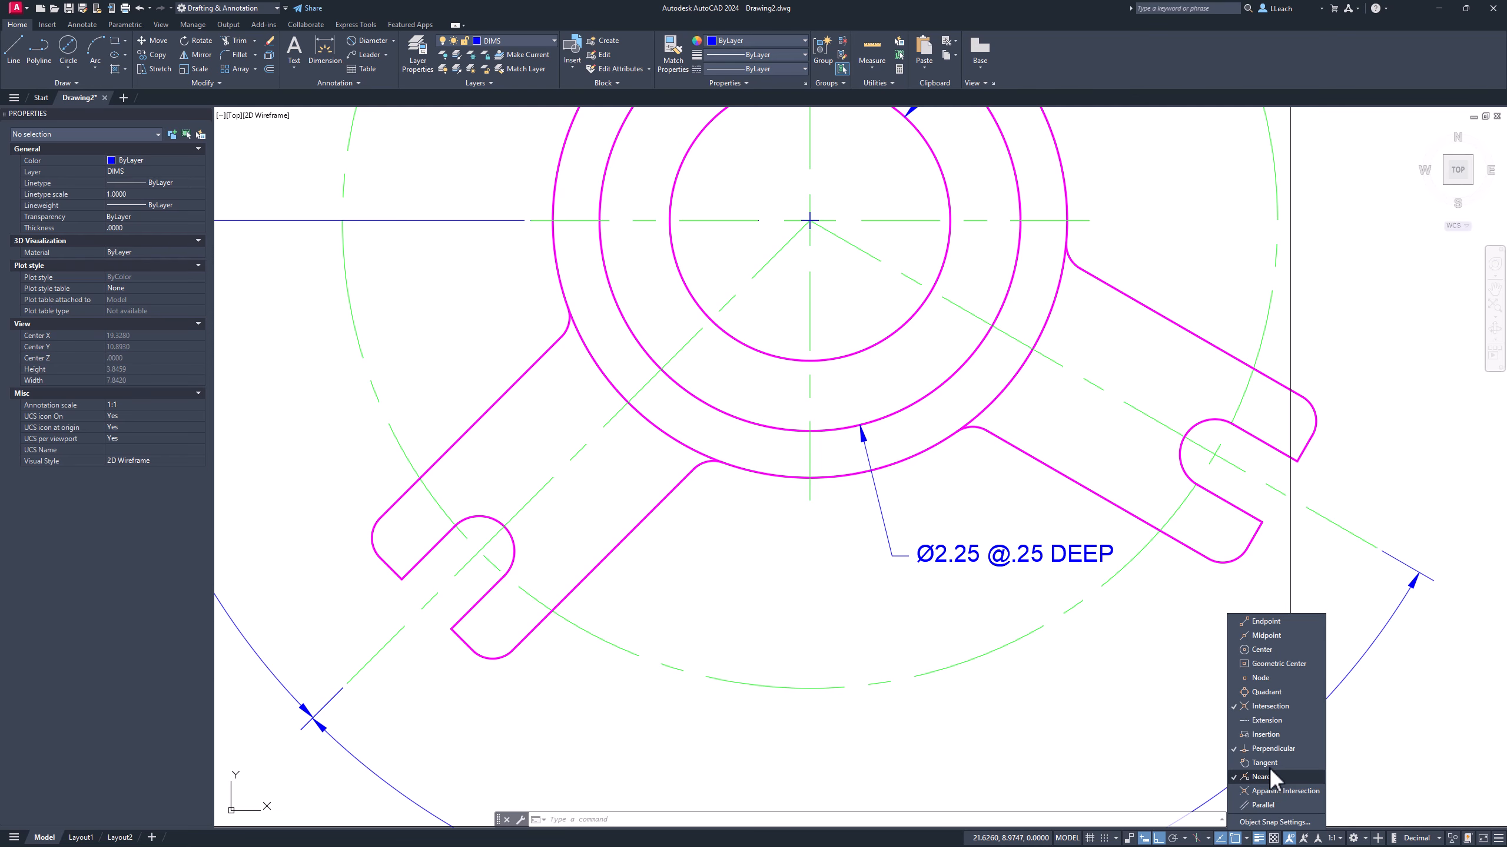
pyautogui.click(770, 618)
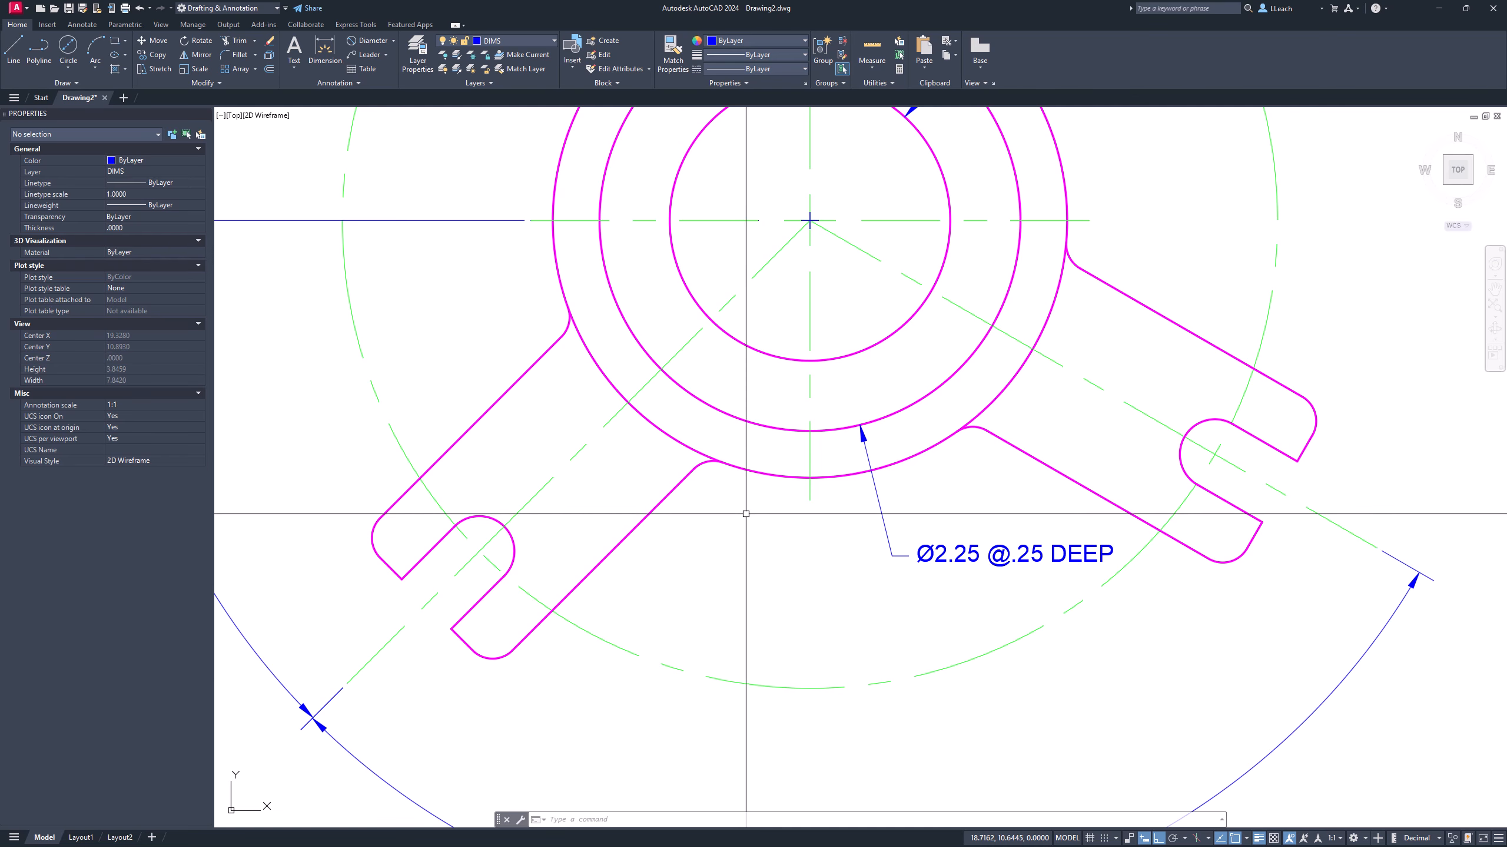
pyautogui.click(392, 40)
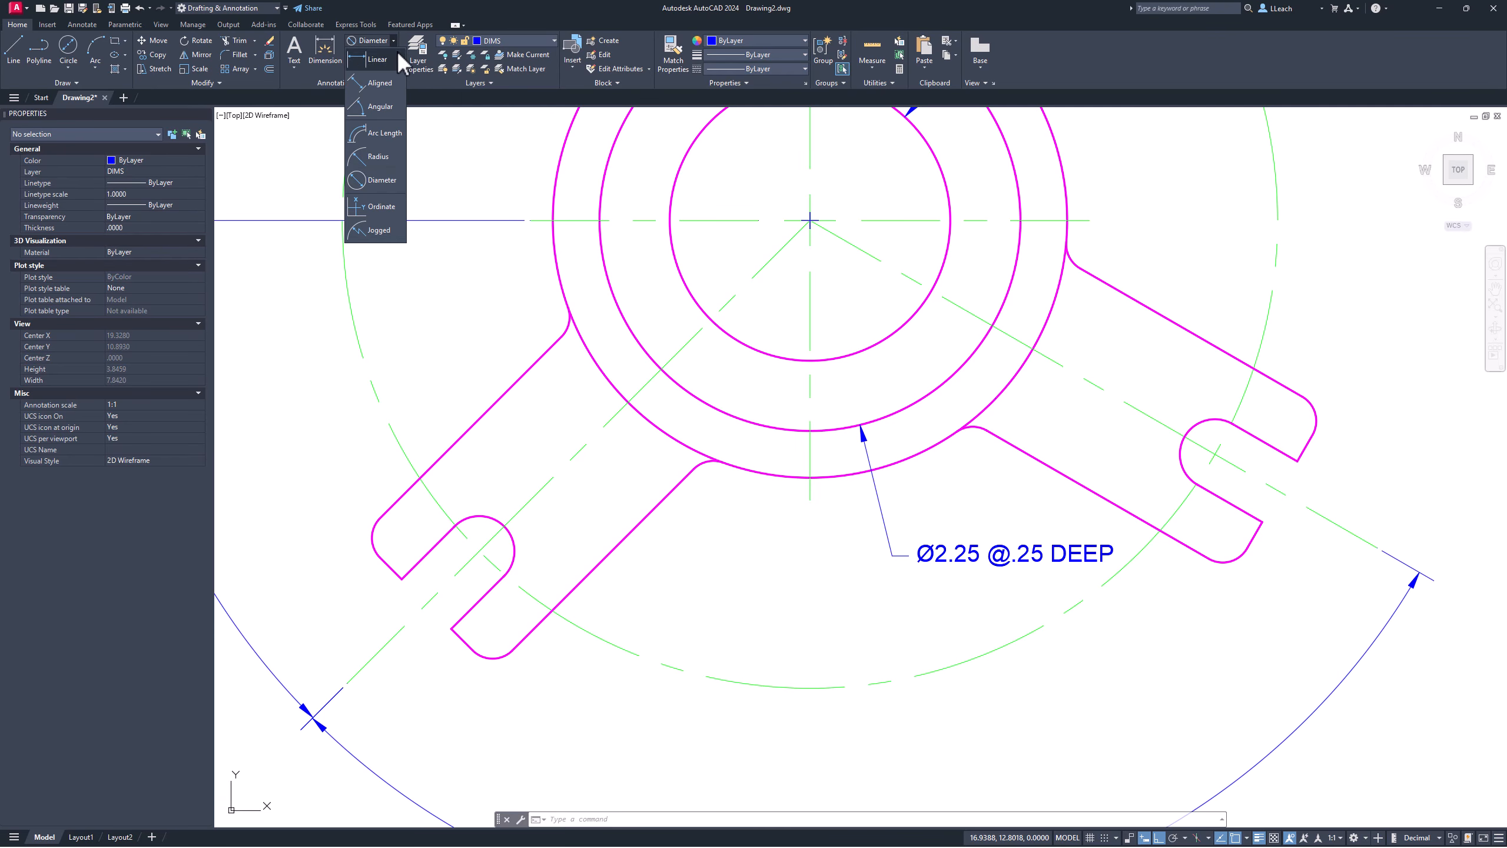
pyautogui.click(380, 83)
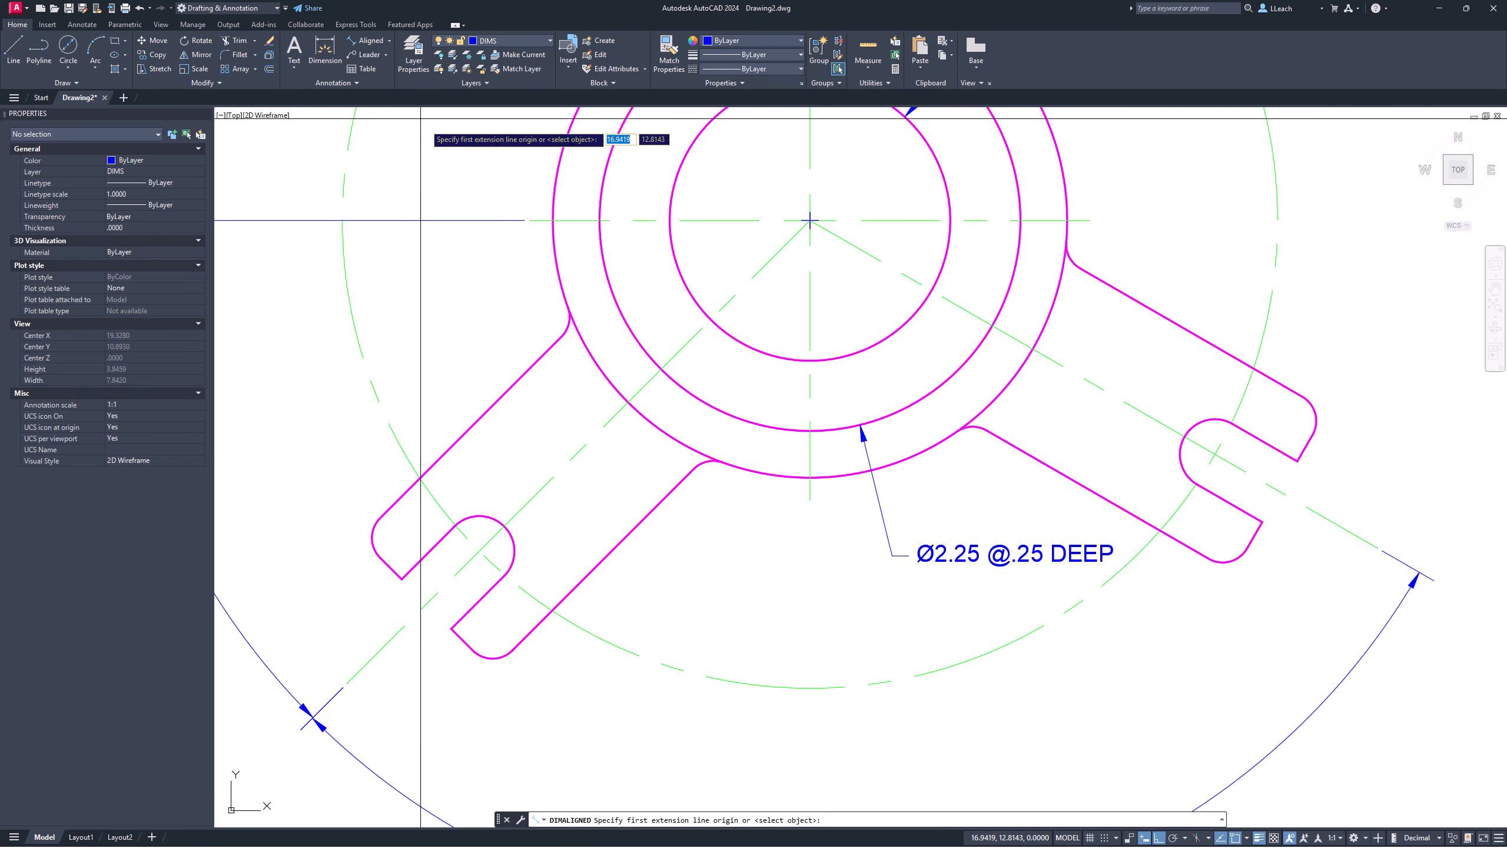
pyautogui.click(504, 395)
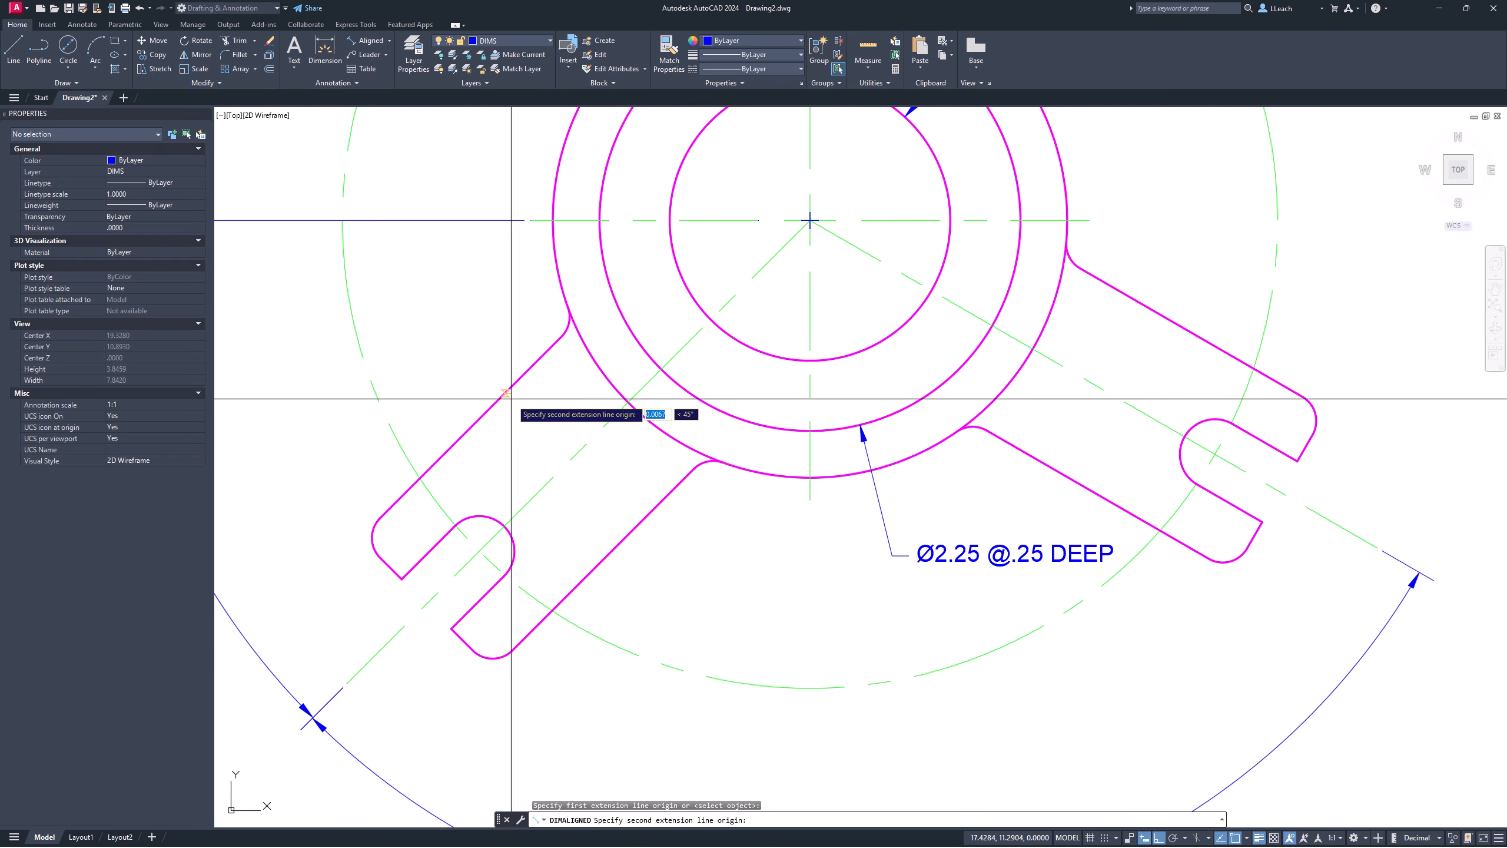
pyautogui.click(634, 527)
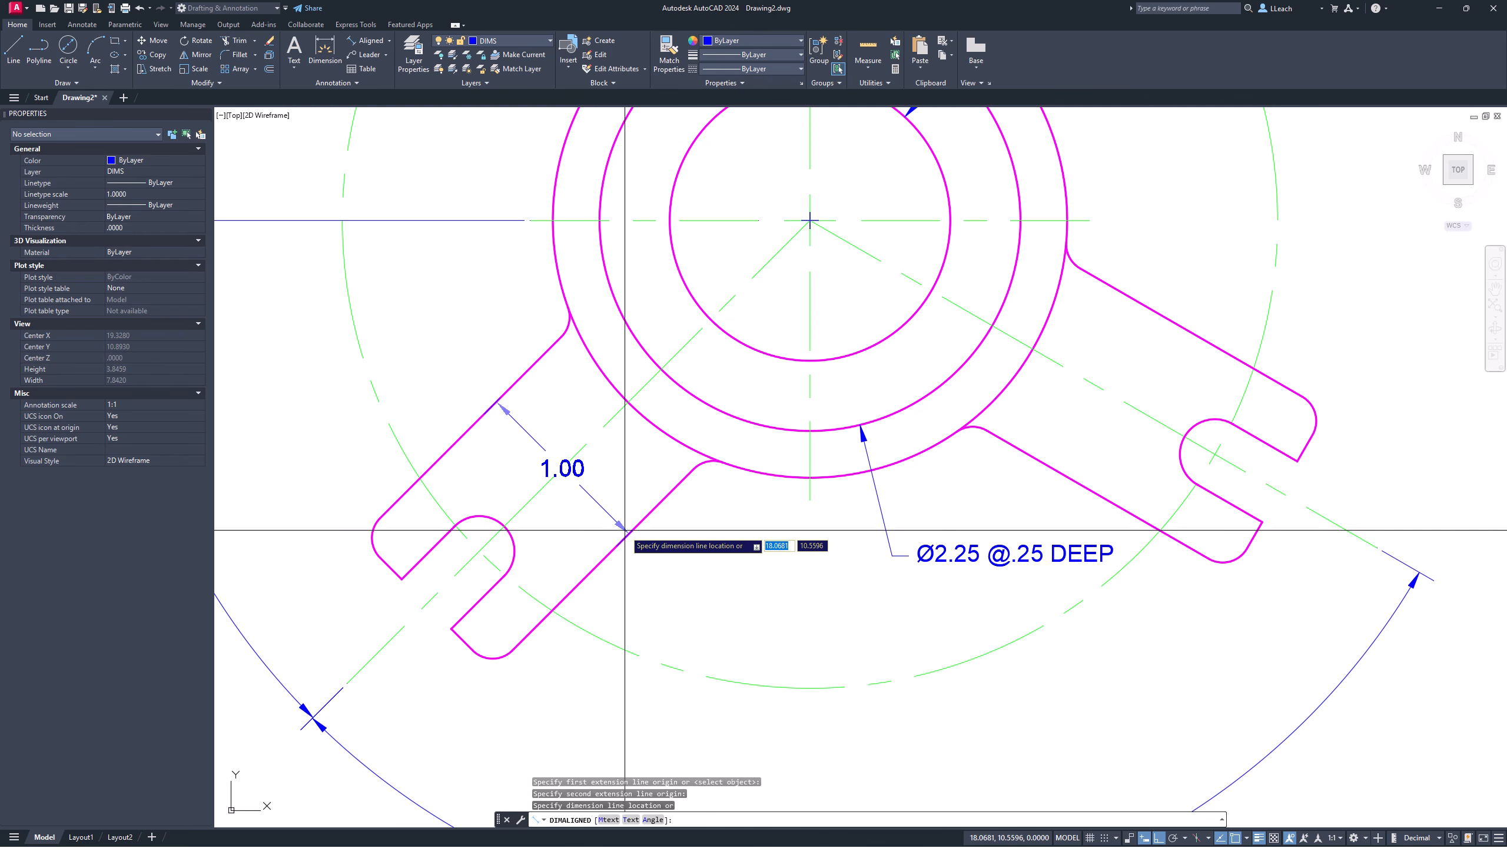
pyautogui.click(632, 563)
pyautogui.press('Escape')
pyautogui.press('Escape')
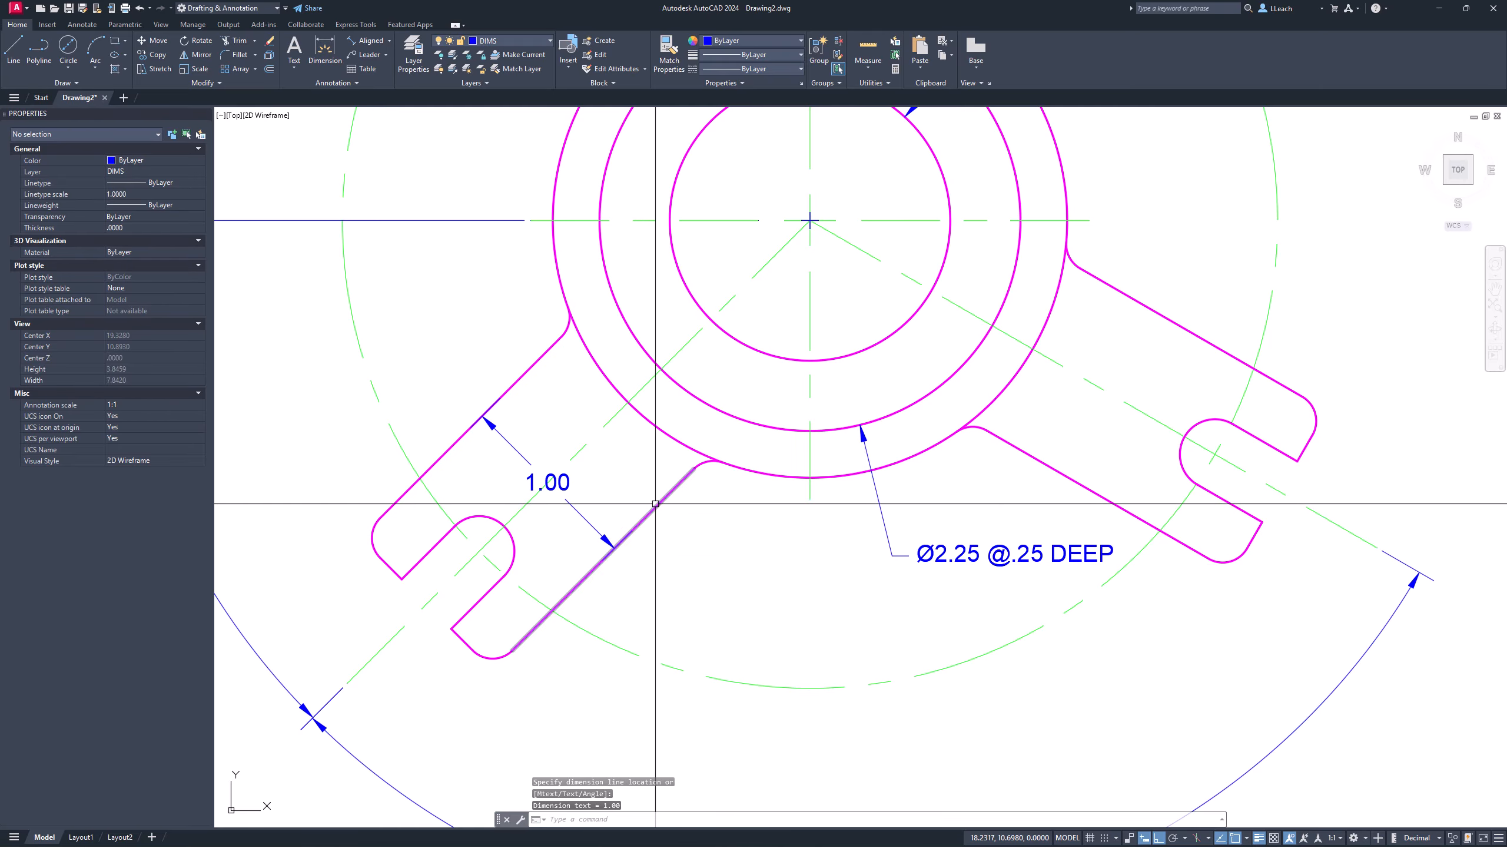
pyautogui.scroll(4, 587, 474)
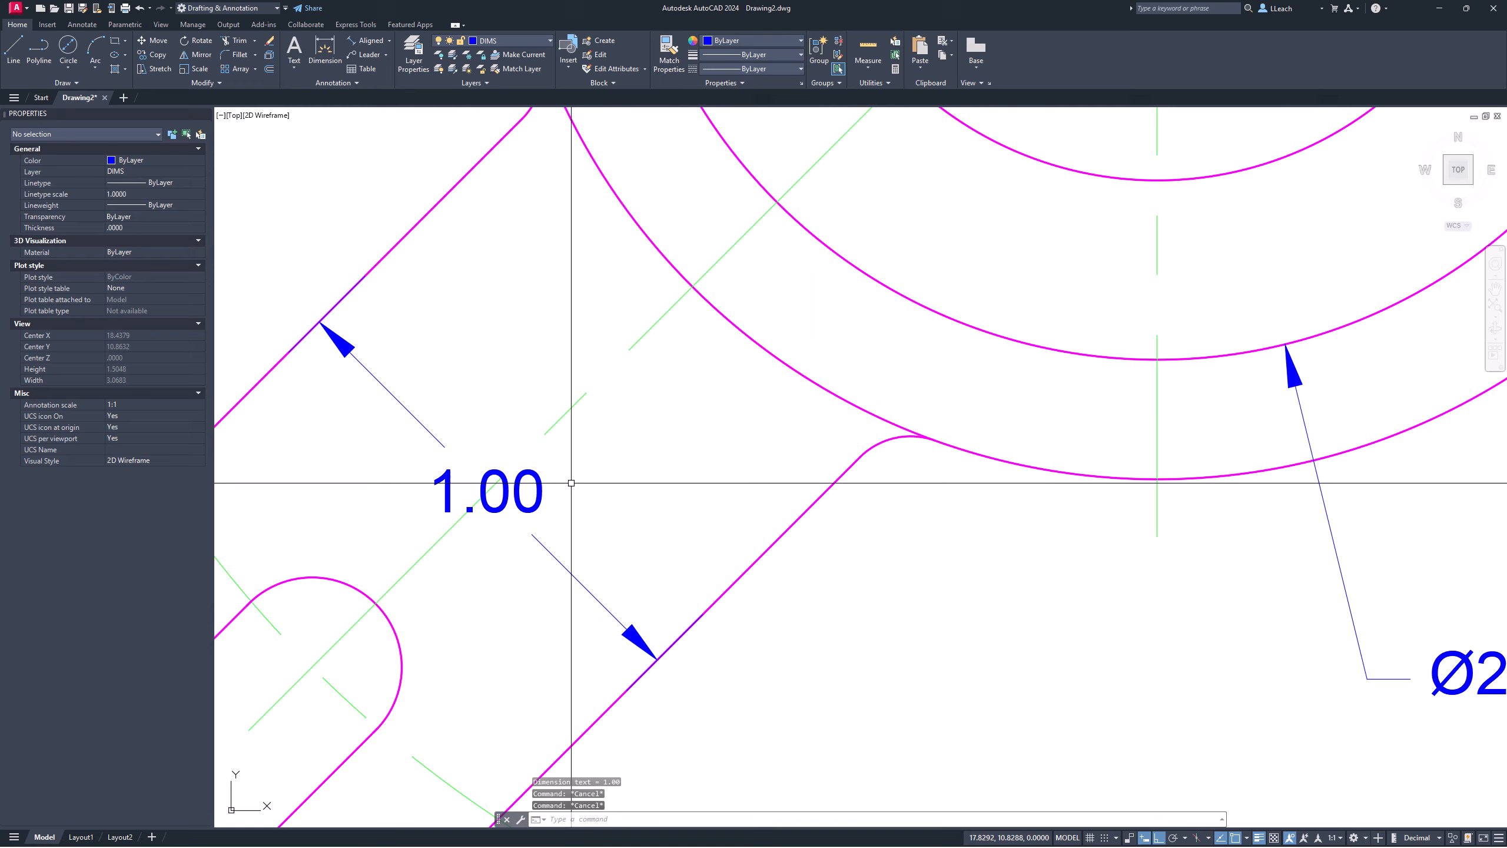
# Step: Edit the arm-width dimension to read 1.00 TYP
pyautogui.doubleClick(537, 502)
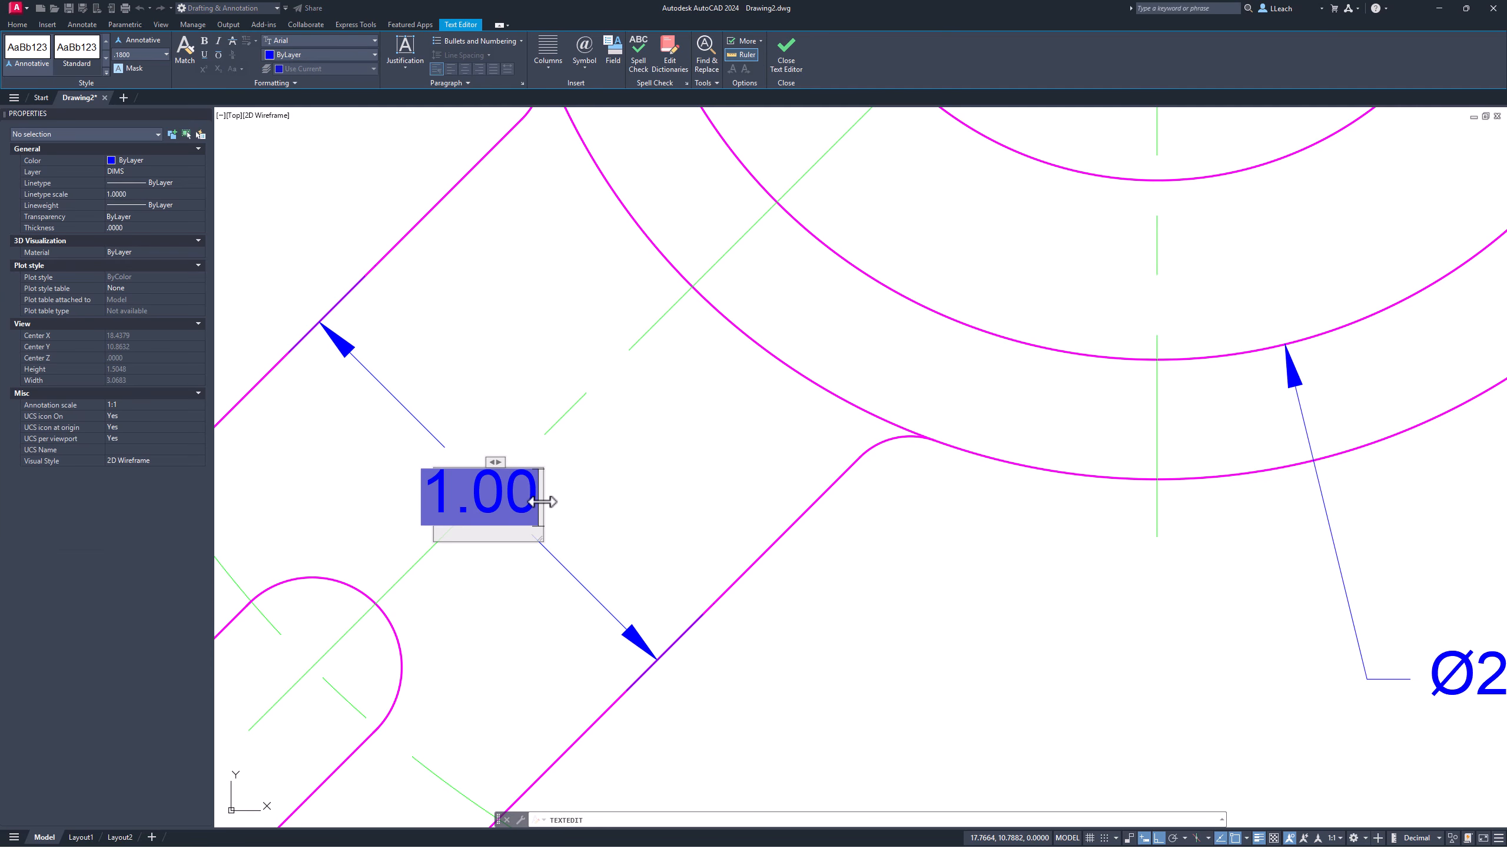
pyautogui.write('TYP')
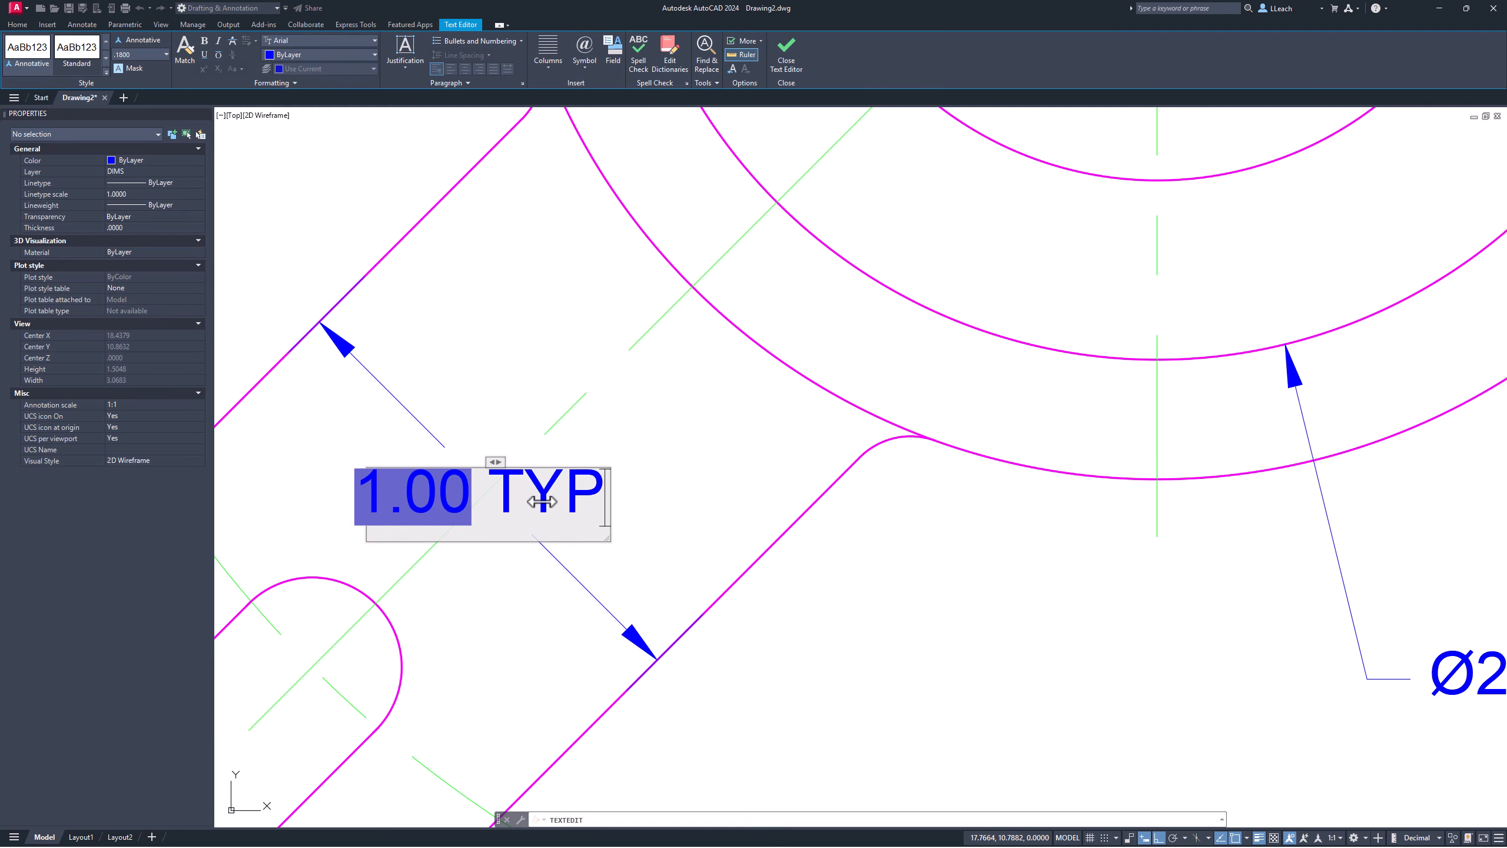
pyautogui.write('.')
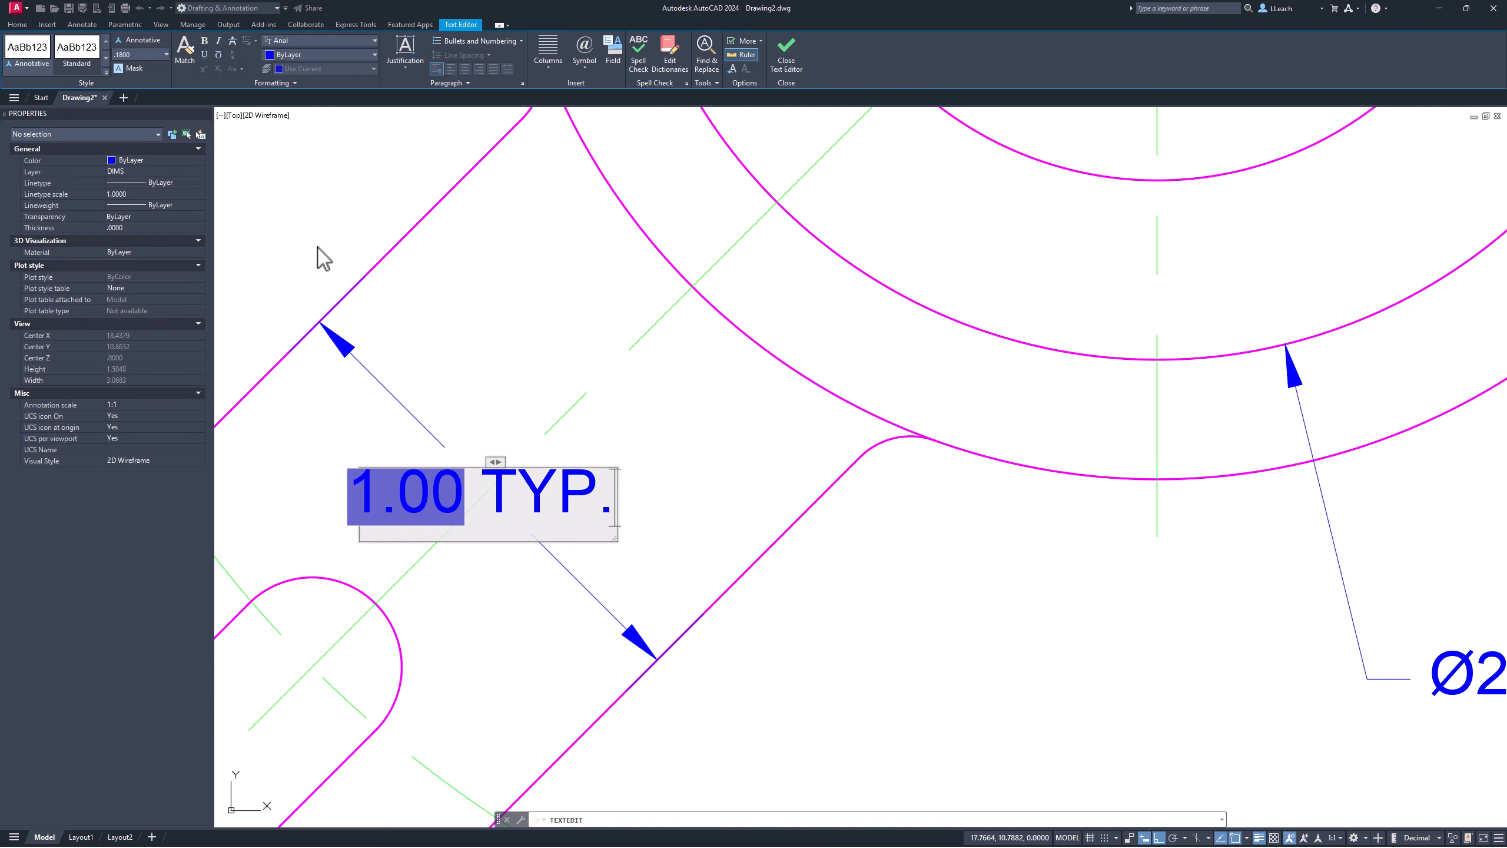
pyautogui.click(314, 223)
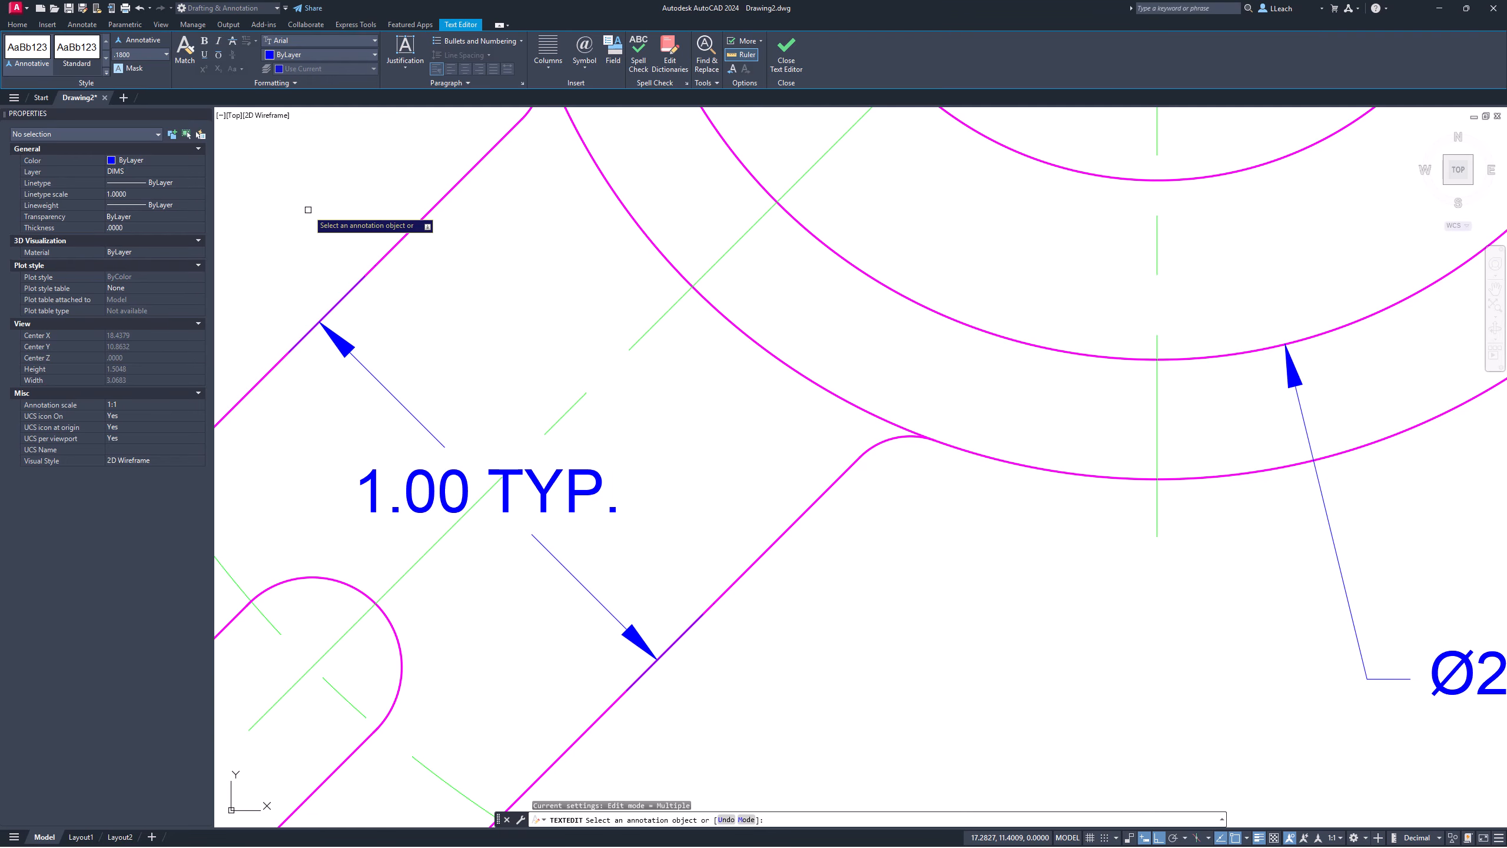
# Step: Zoom and pan until the whole top view, slots and dimensions fit on screen
pyautogui.scroll(-5, 371, 338)
pyautogui.moveTo(426, 329); pyautogui.dragTo(426, 360, button='middle')
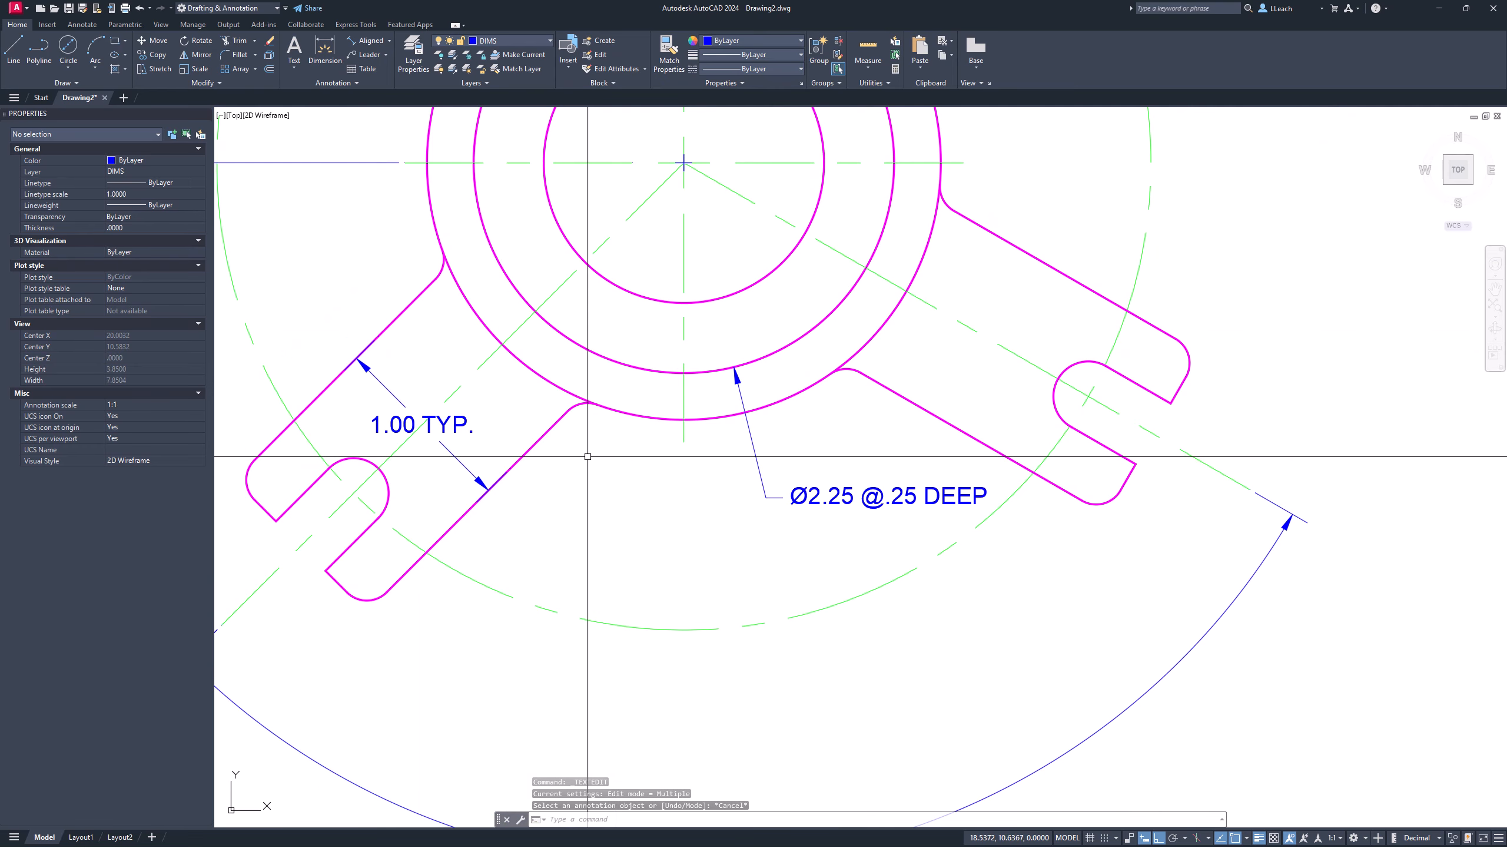
pyautogui.moveTo(613, 446); pyautogui.dragTo(518, 471, button='middle')
pyautogui.moveTo(756, 459)
pyautogui.mouseDown(button='middle')
pyautogui.moveTo(623, 459)
pyautogui.moveTo(516, 501)
pyautogui.mouseUp(button='middle')
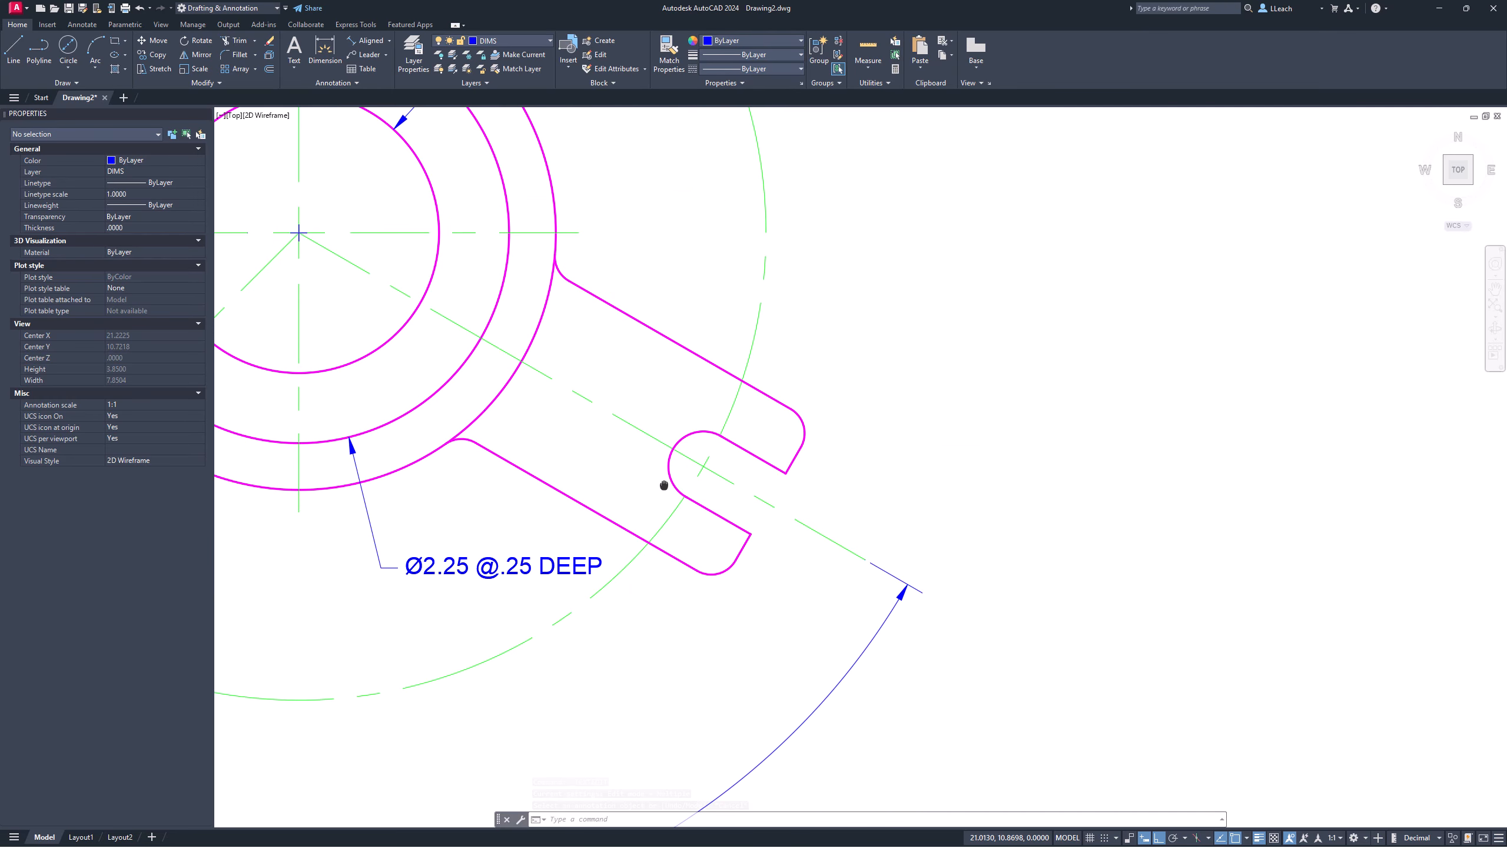
pyautogui.moveTo(690, 464); pyautogui.dragTo(628, 492, button='middle')
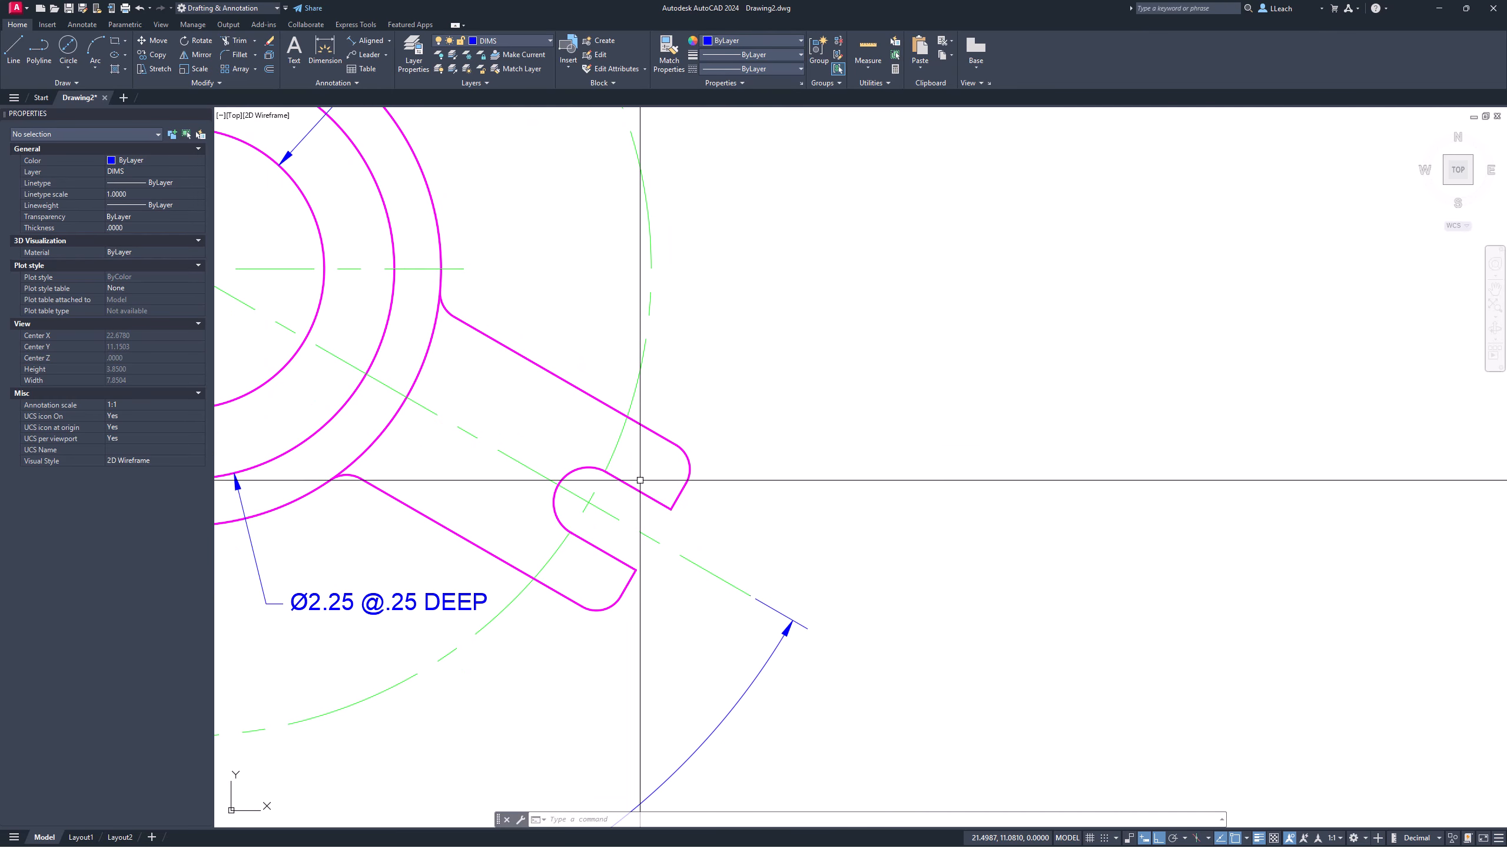
pyautogui.scroll(1, 642, 475)
pyautogui.scroll(-2, 642, 476)
pyautogui.scroll(-2, 643, 476)
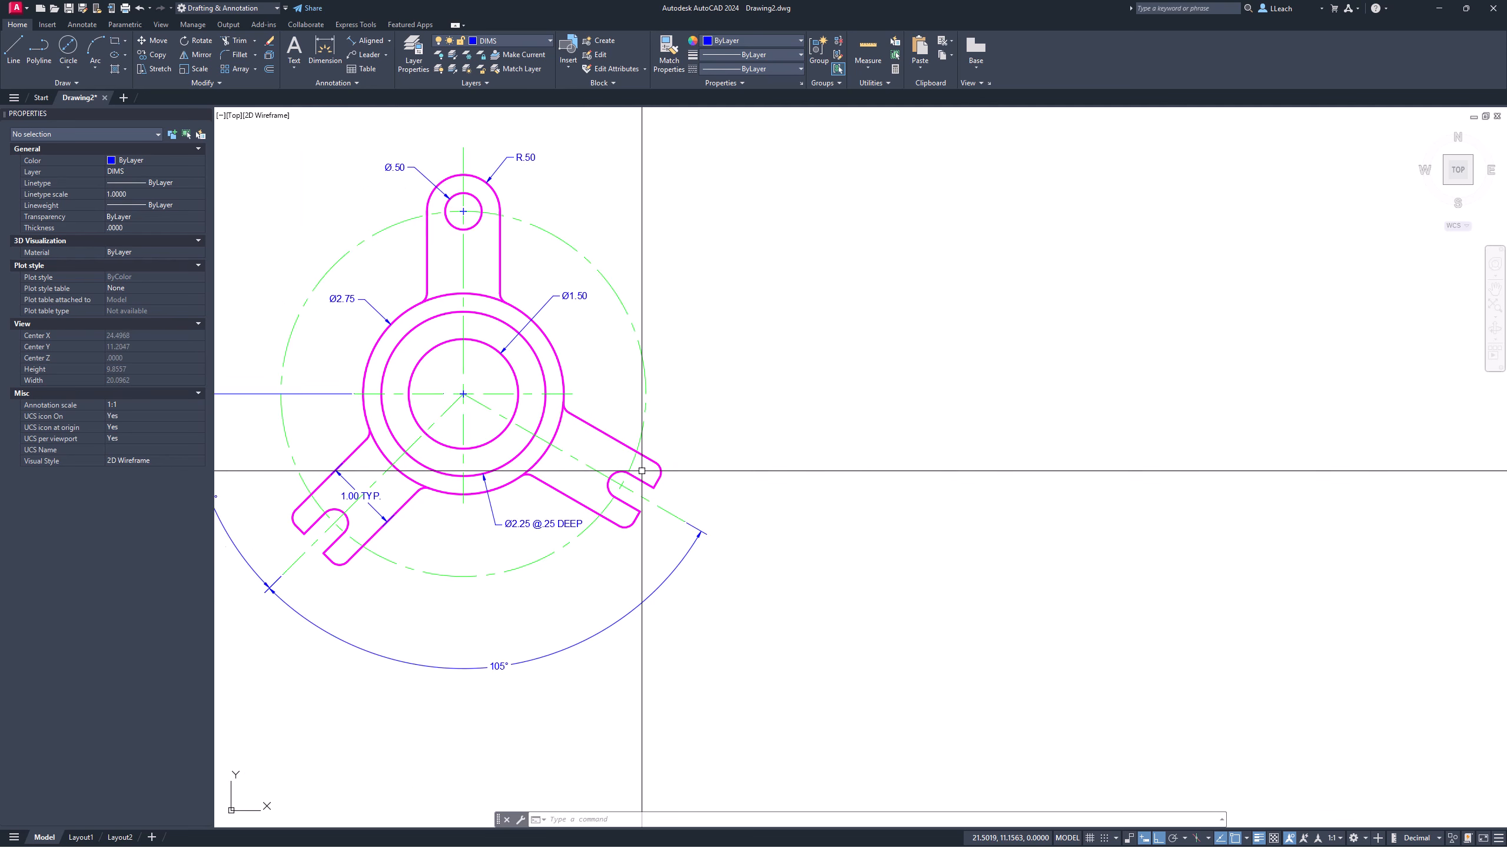
pyautogui.scroll(2, 641, 469)
pyautogui.moveTo(641, 457); pyautogui.dragTo(642, 487, button='middle')
pyautogui.scroll(-1, 642, 487)
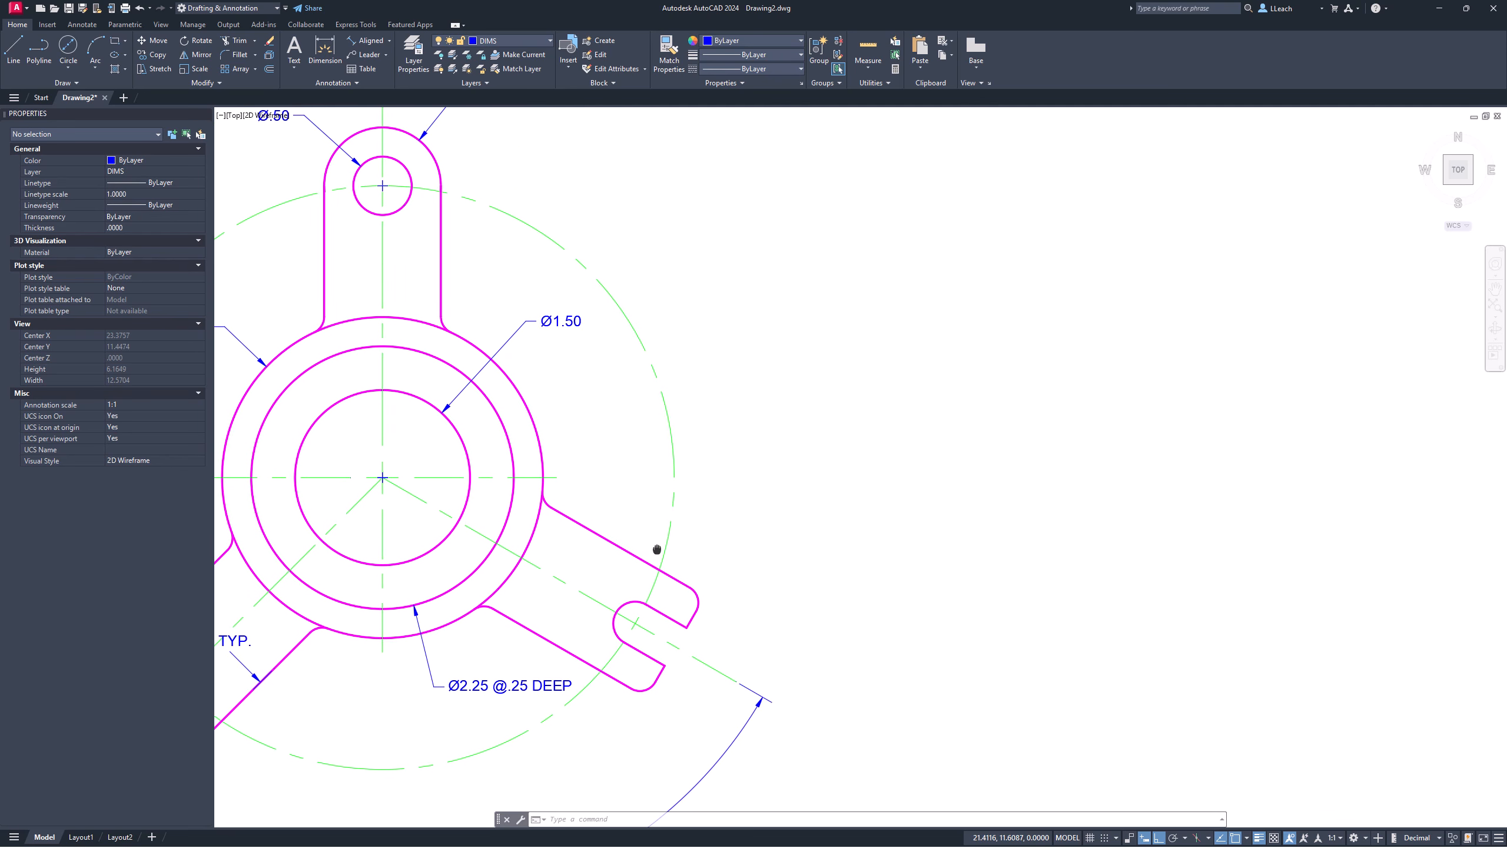
pyautogui.scroll(-1, 647, 490)
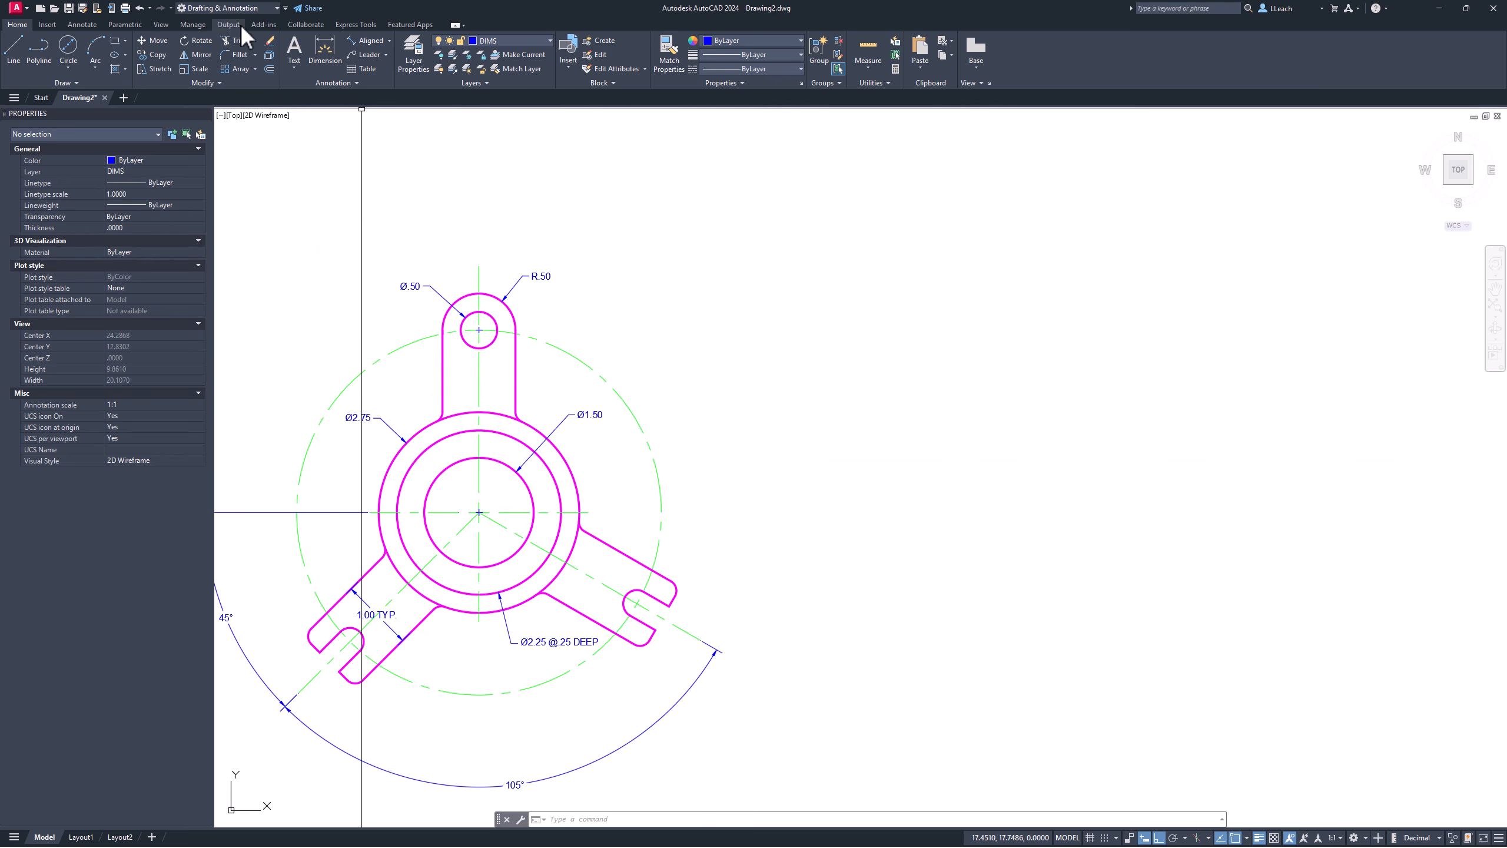
# Step: Place a Ø5.00 diameter dimension on the dashed green bolt circle at its upper right
pyautogui.click(388, 41)
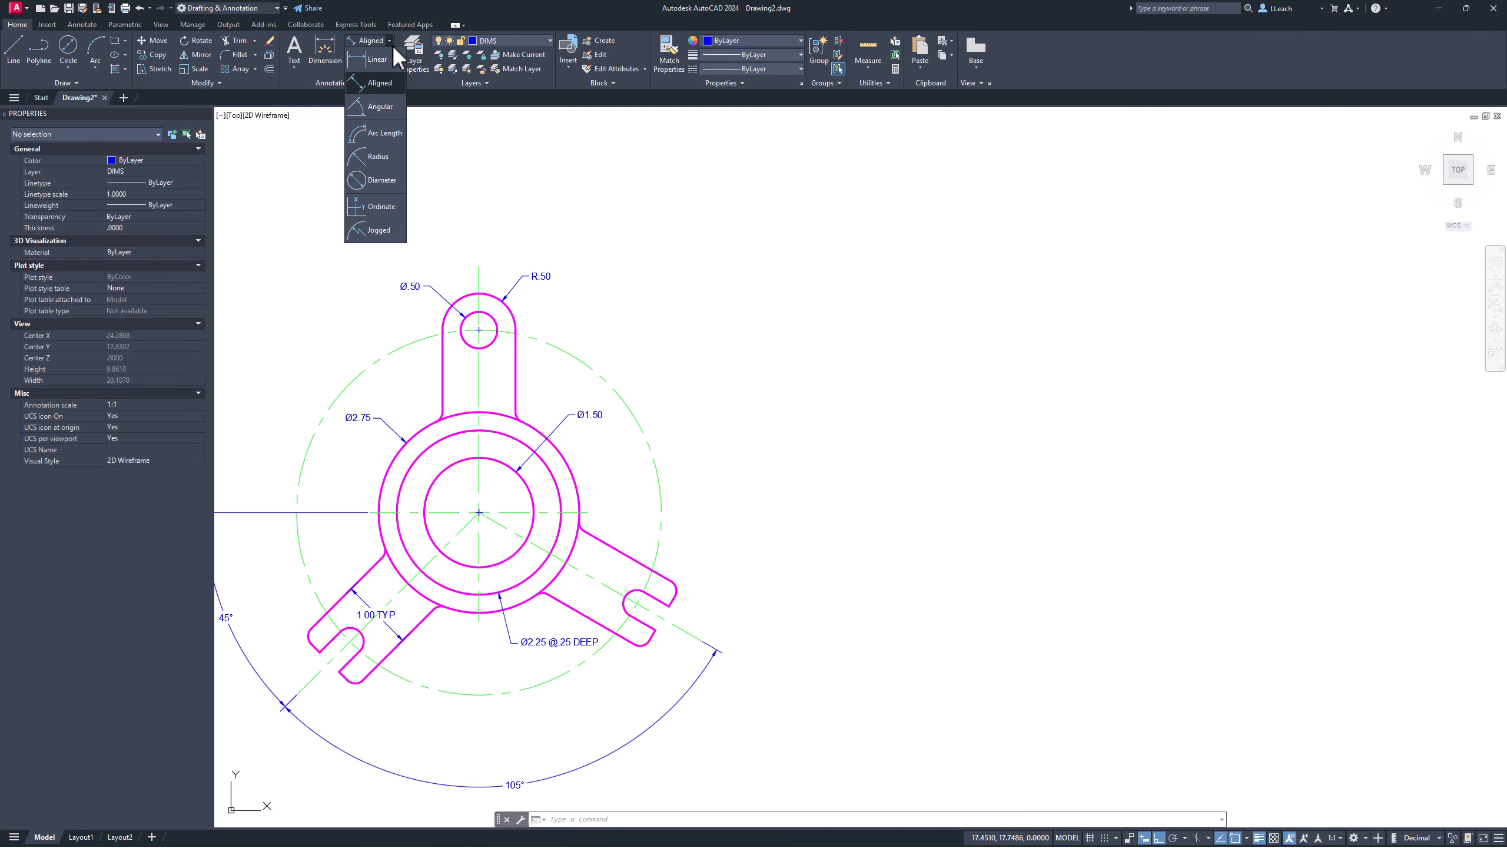
pyautogui.click(385, 179)
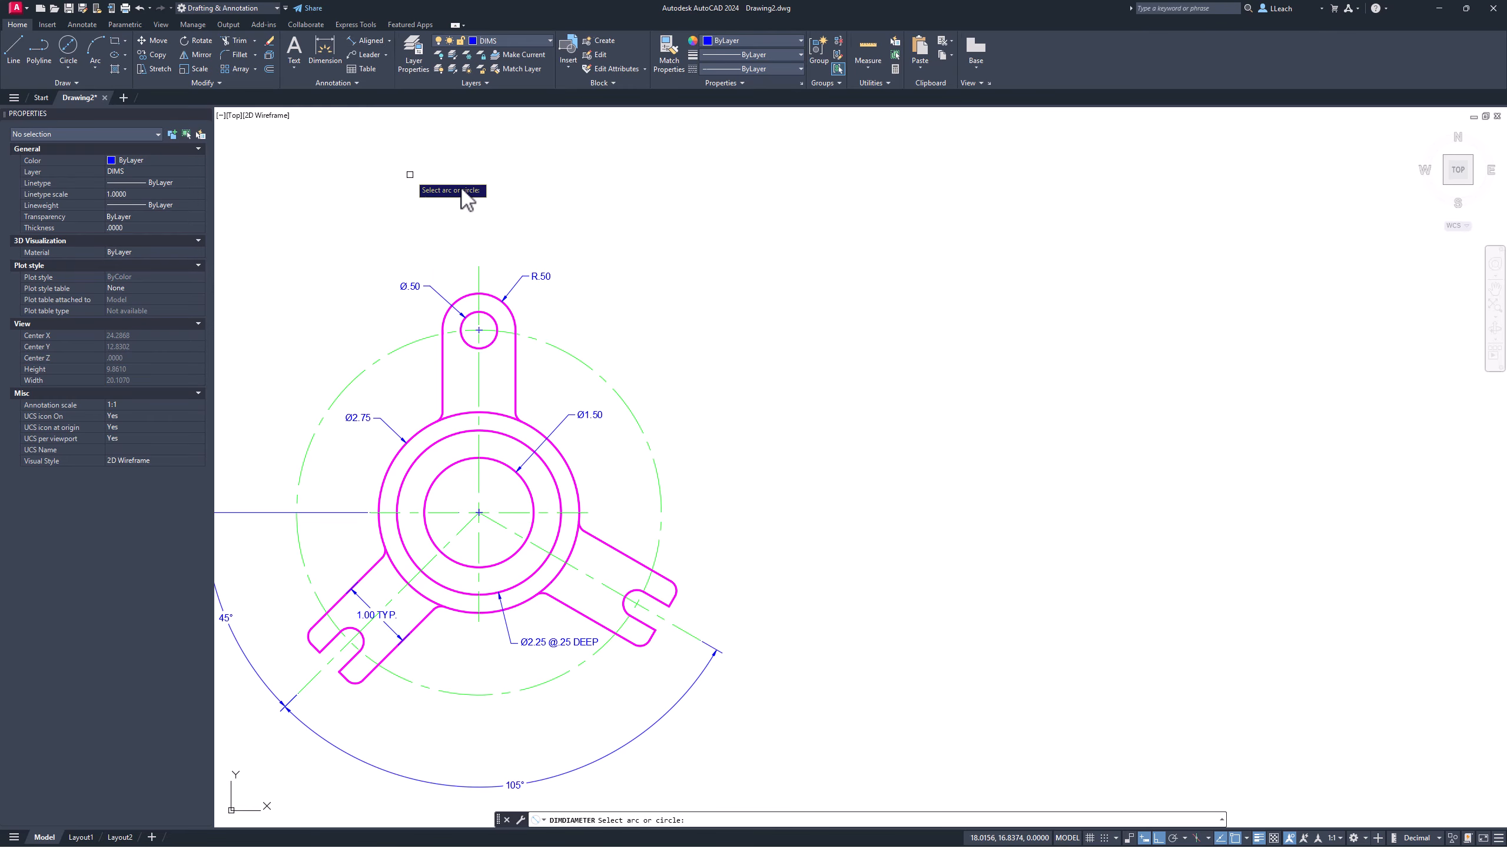
pyautogui.click(623, 397)
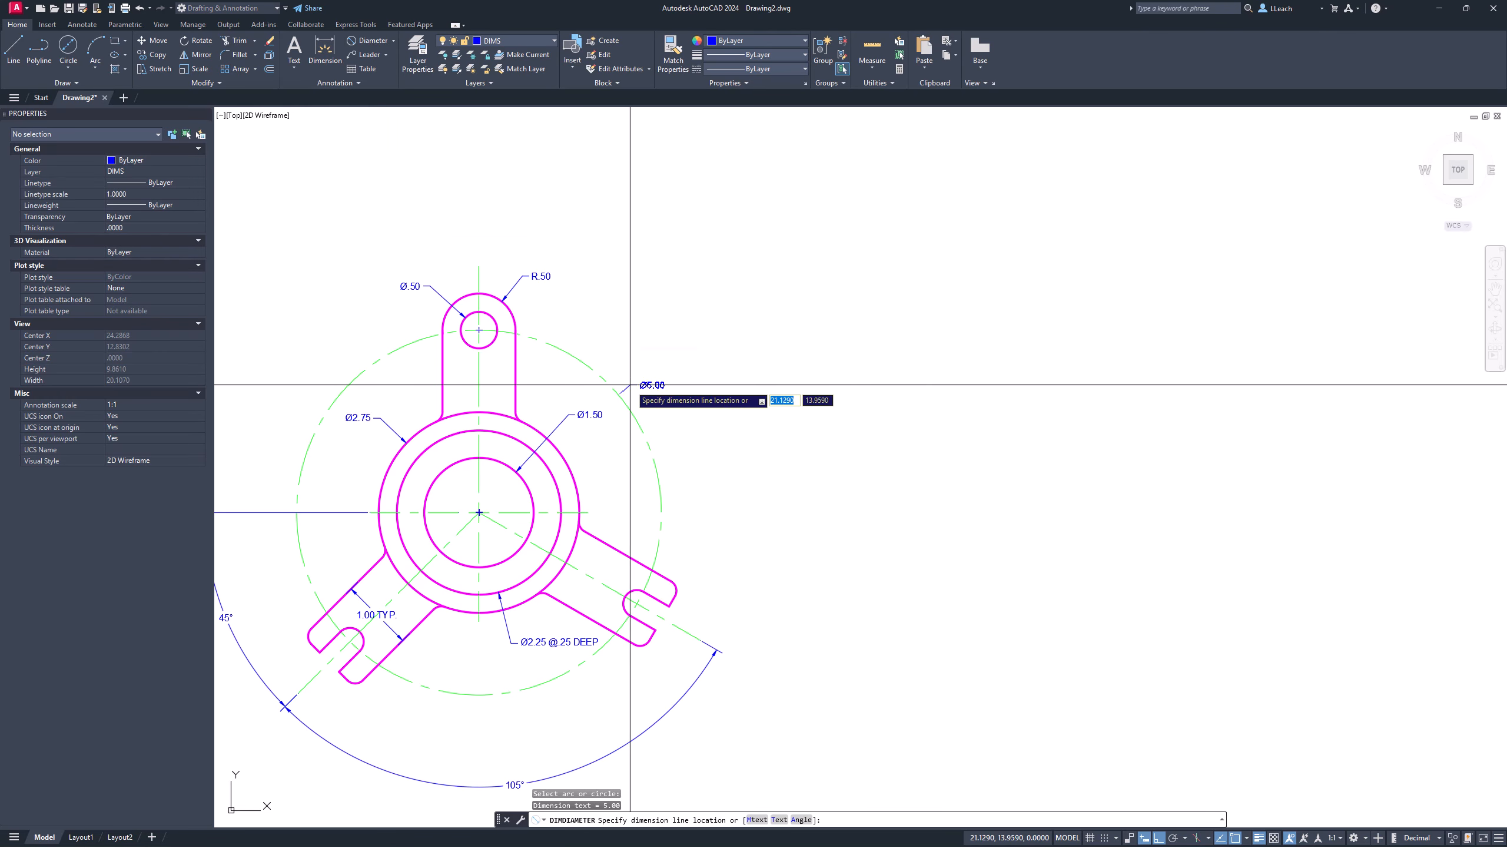
pyautogui.click(645, 359)
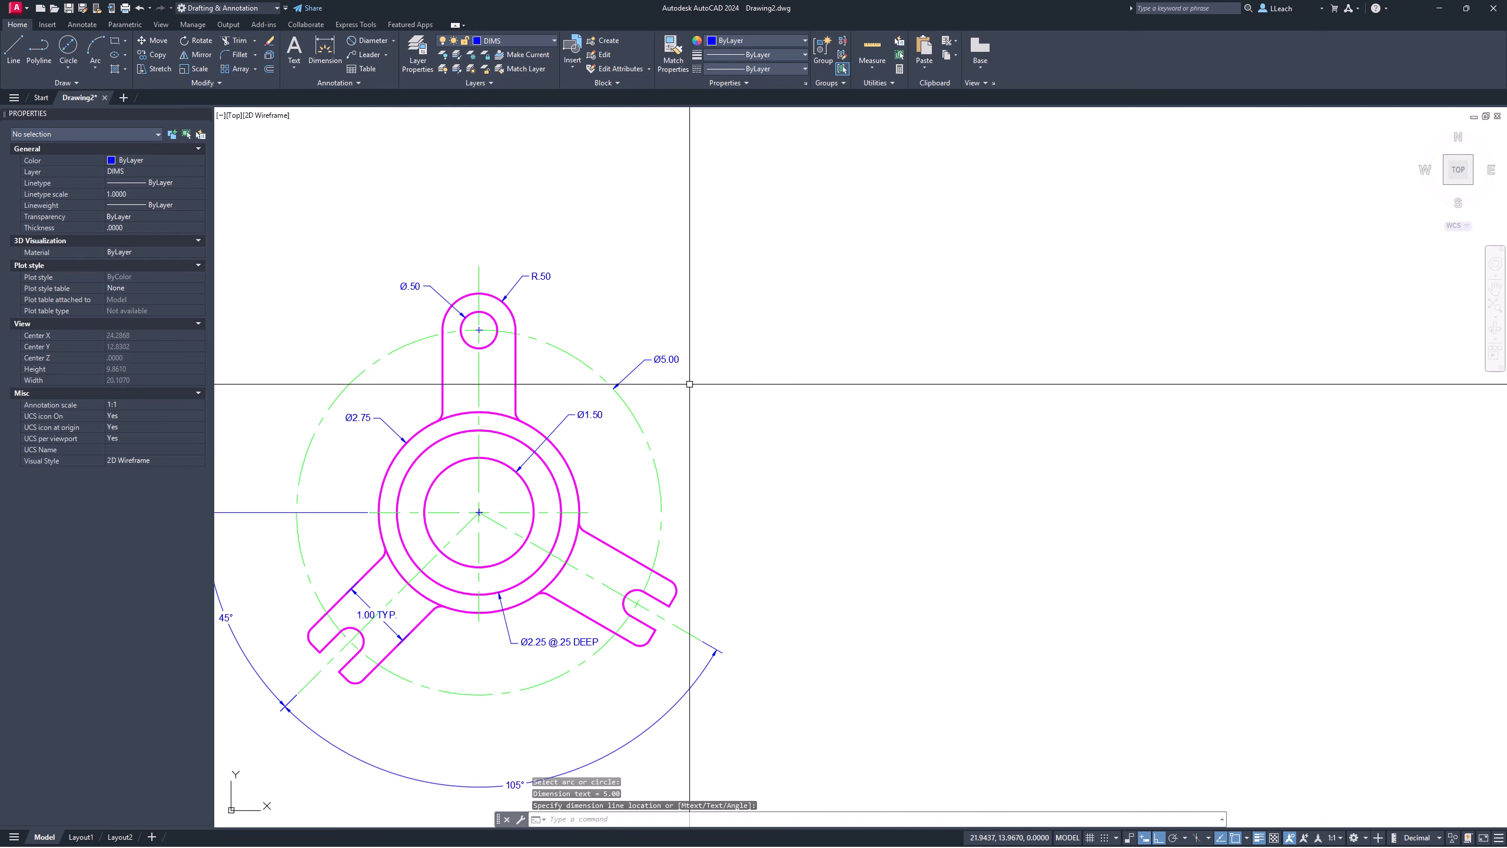
pyautogui.moveTo(690, 473); pyautogui.dragTo(644, 366, button='middle')
pyautogui.scroll(5, 644, 366)
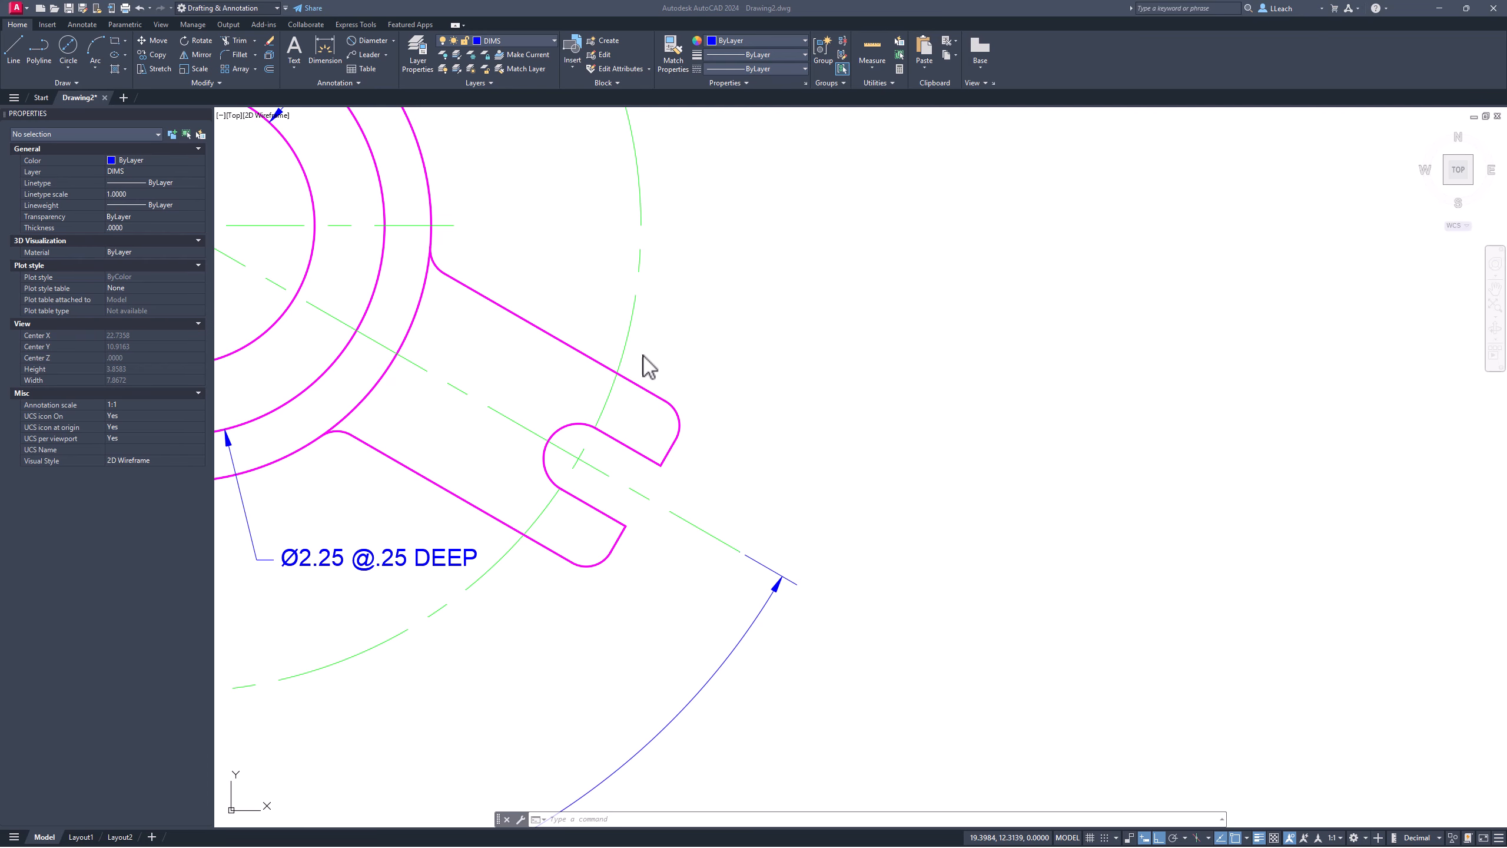
# Step: Align the UCS to the upper edge of the lower-right arm with the Object option
pyautogui.click(678, 354)
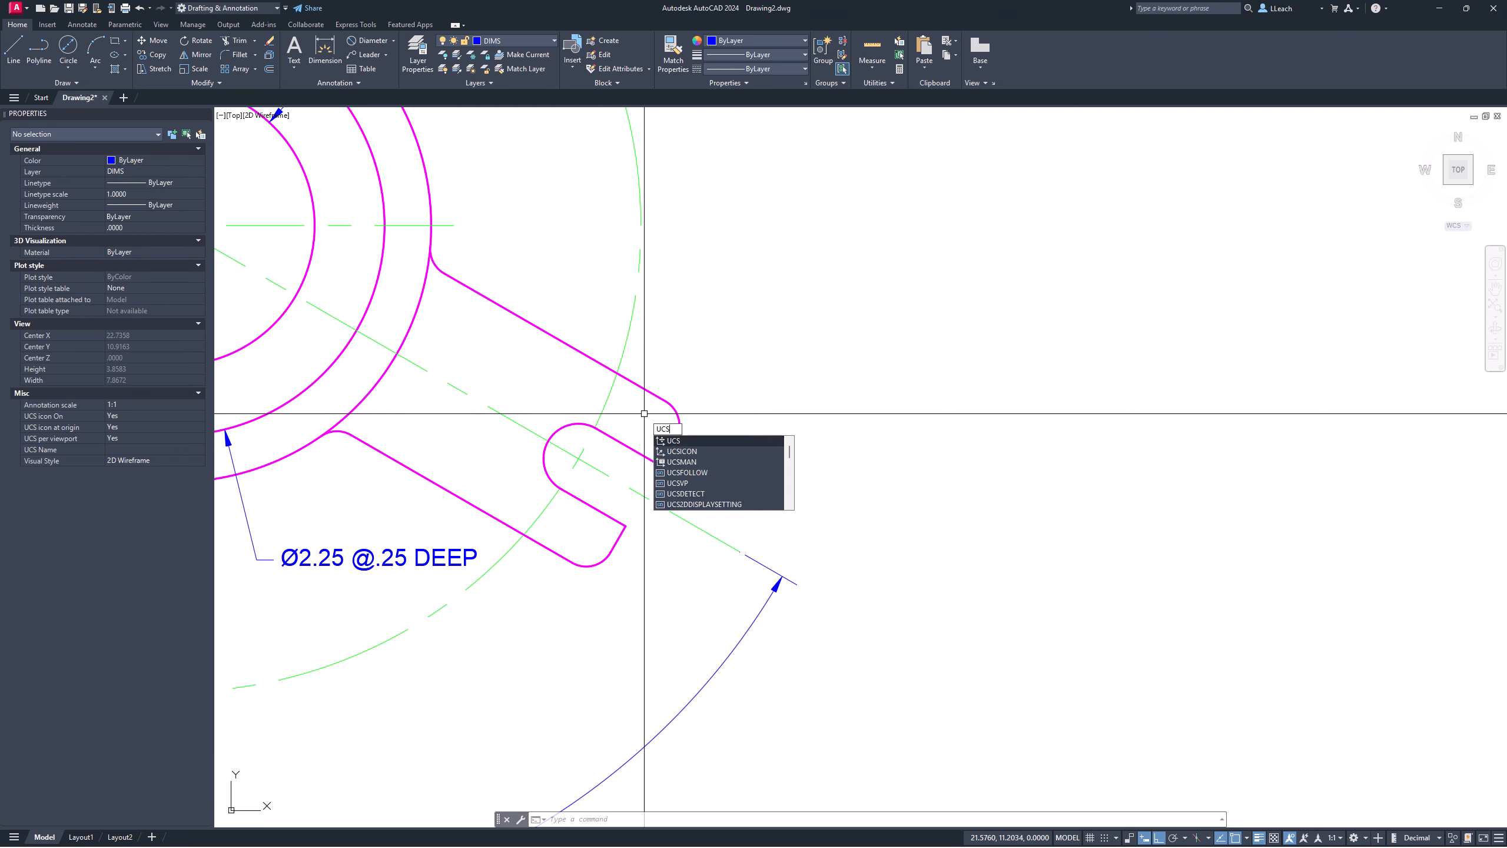
pyautogui.press('Return')
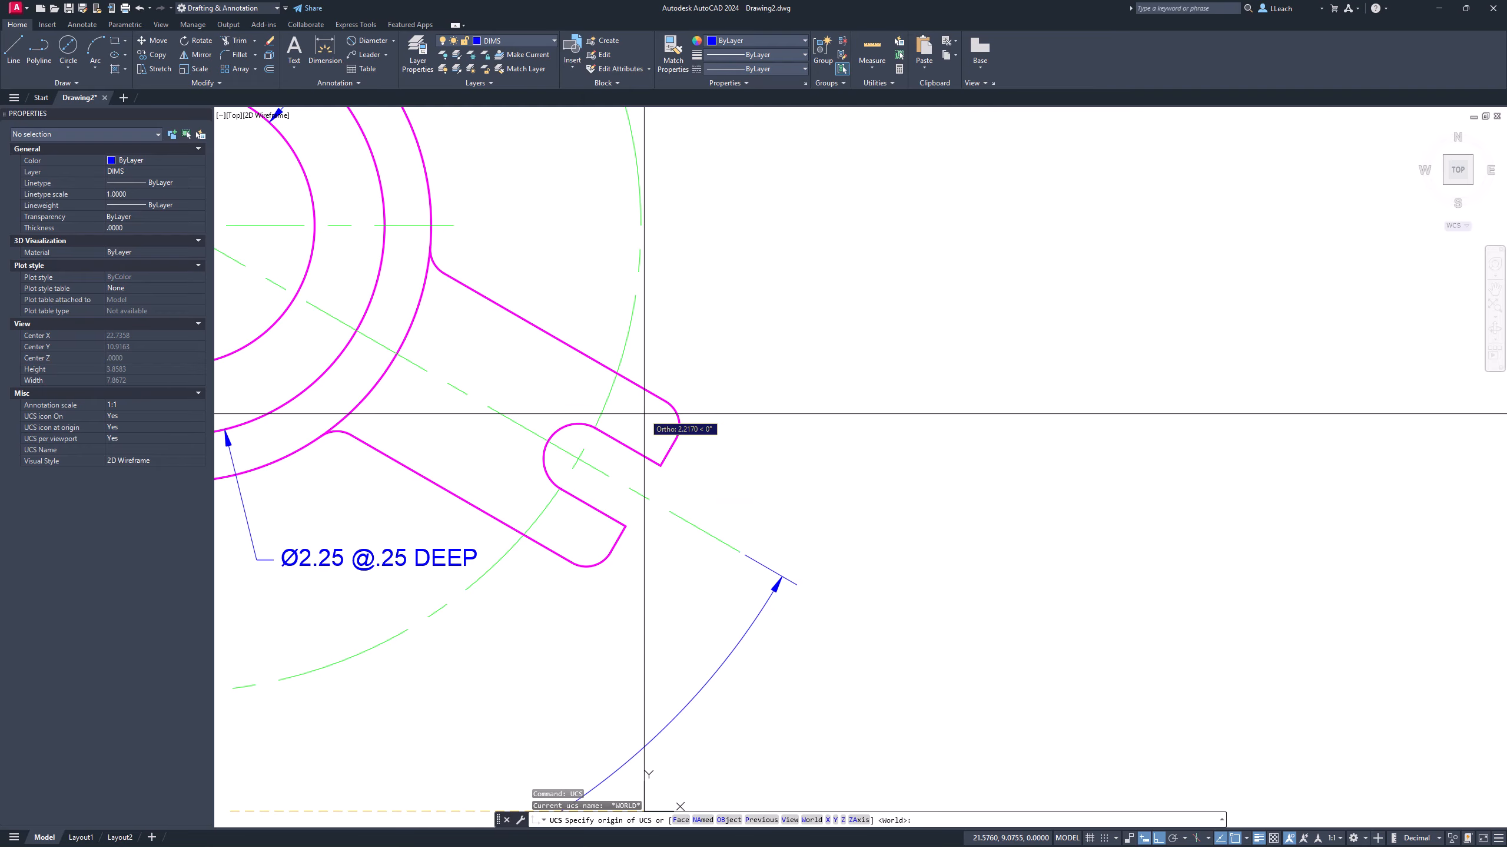
pyautogui.press('Return')
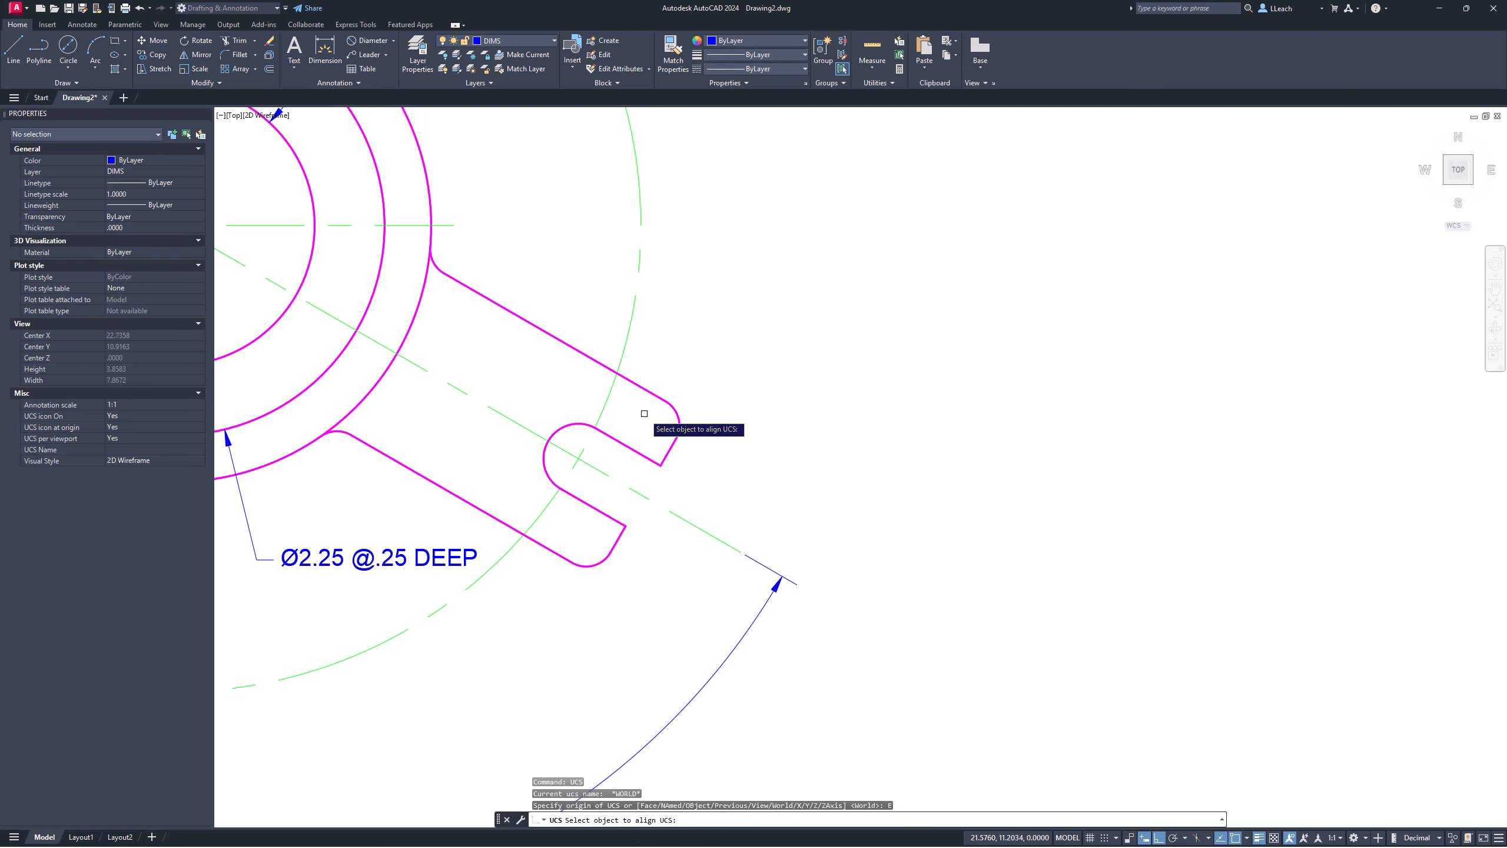
pyautogui.click(633, 381)
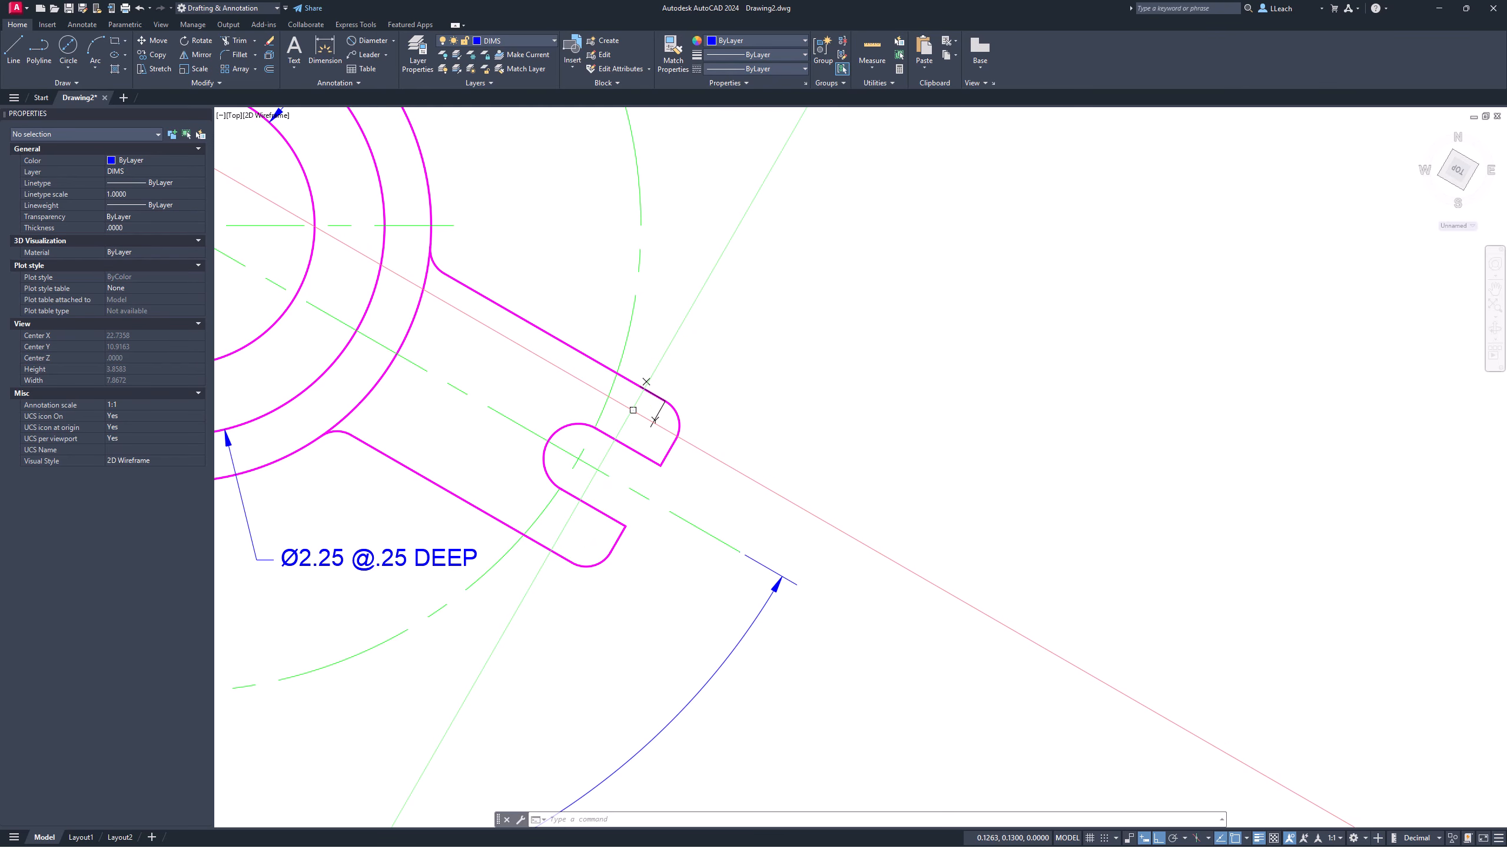
# Step: Rotate the UCS about Z so its axes follow the lower-right arm
pyautogui.write('CS')
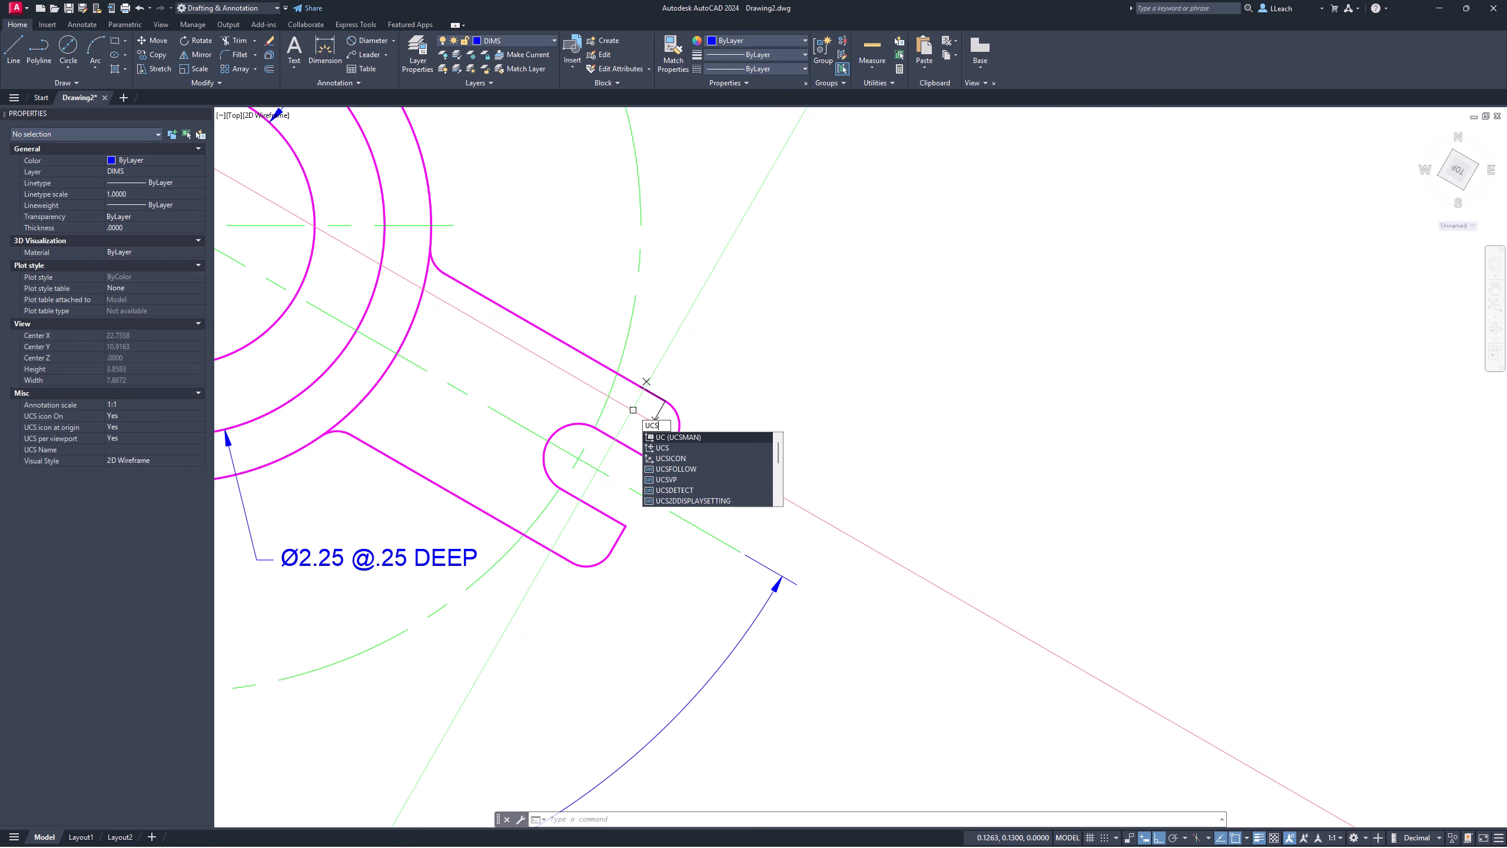
pyautogui.press('Return')
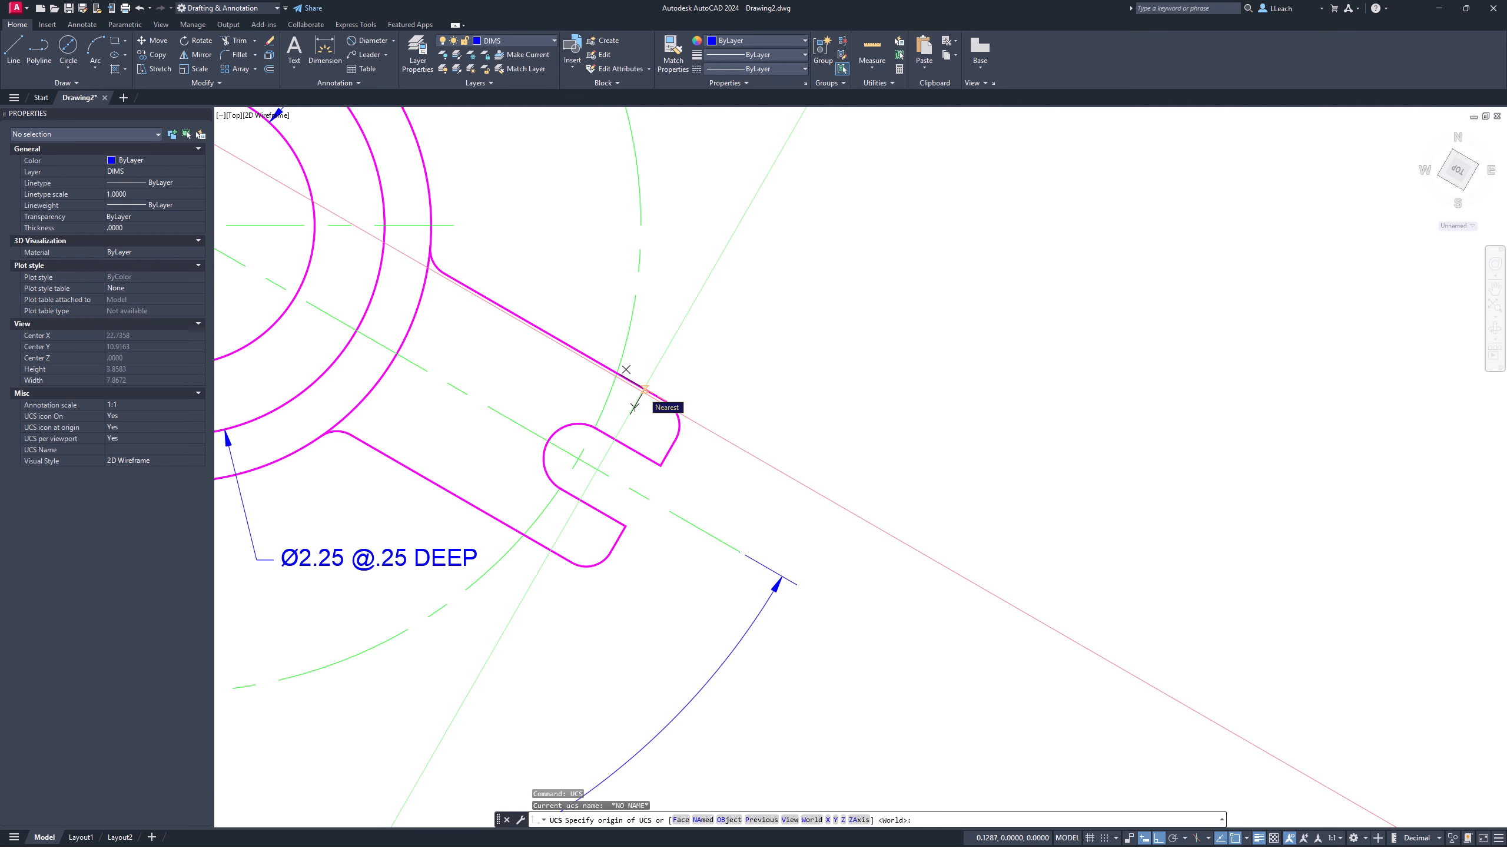
pyautogui.press('Return')
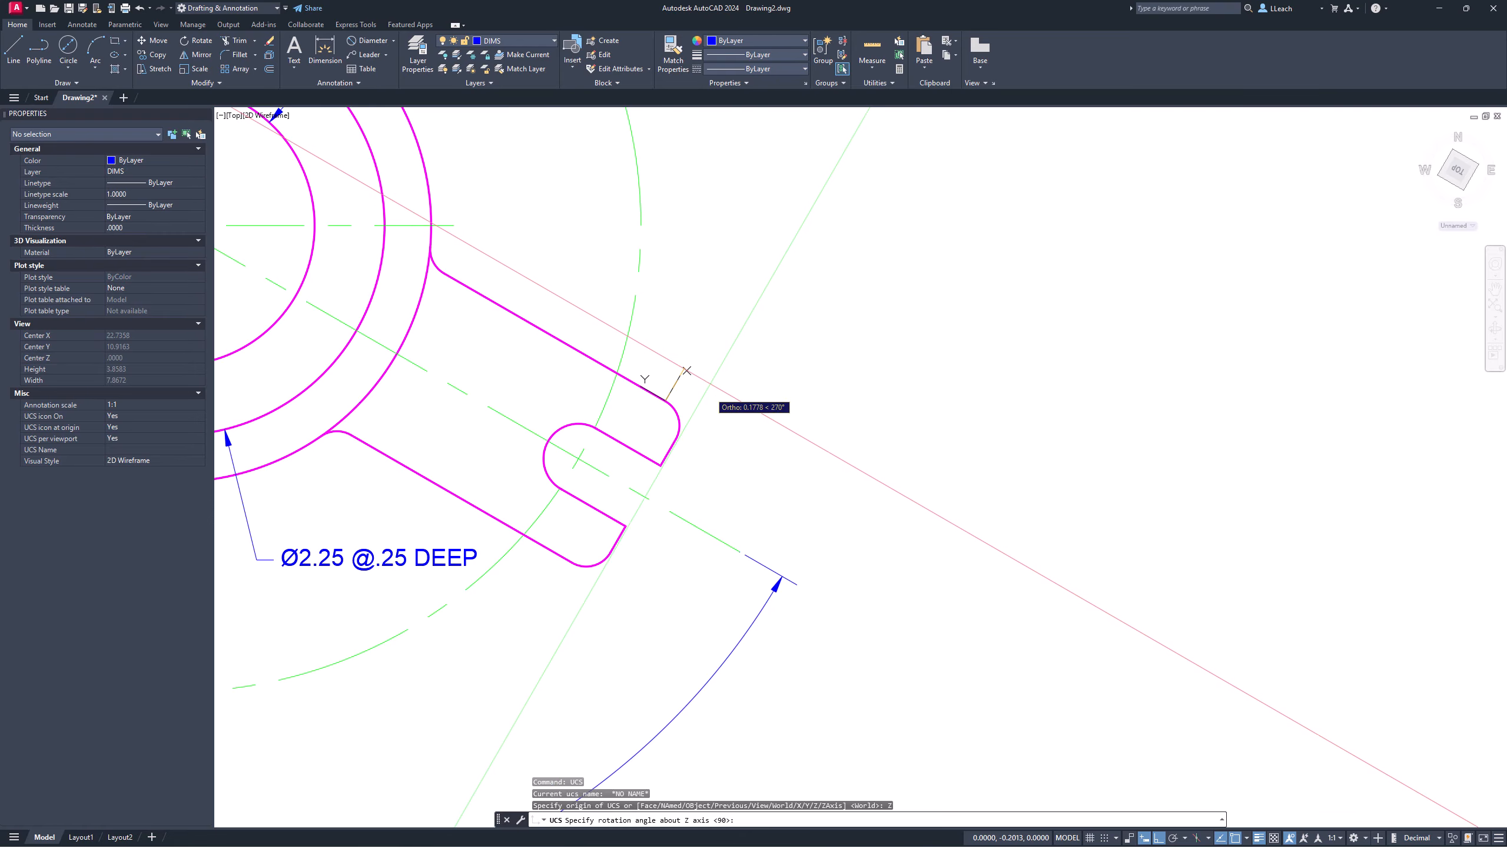
pyautogui.click(694, 415)
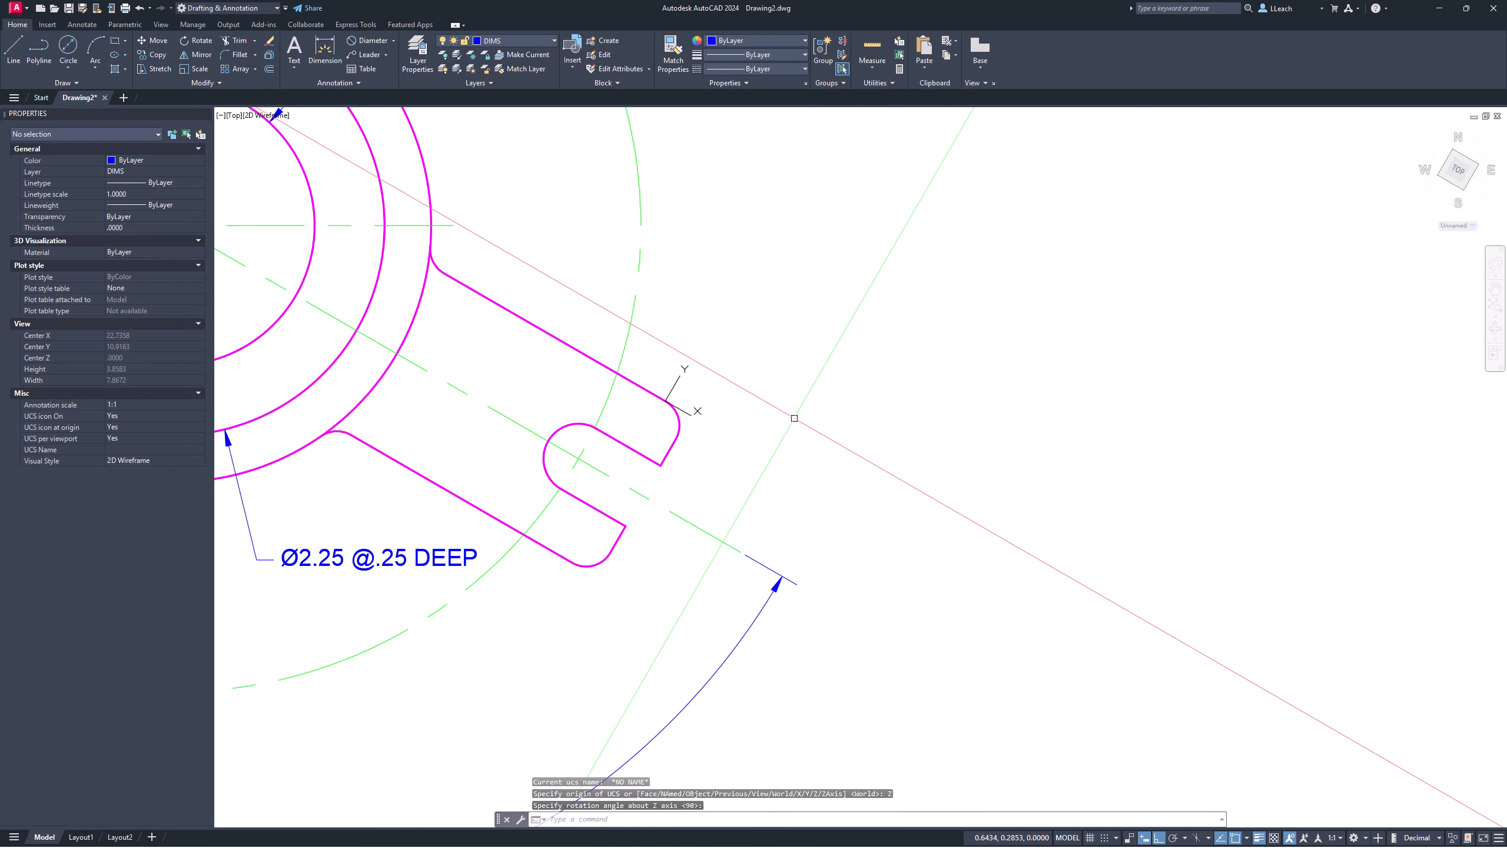
pyautogui.moveTo(711, 372); pyautogui.dragTo(702, 390, button='middle')
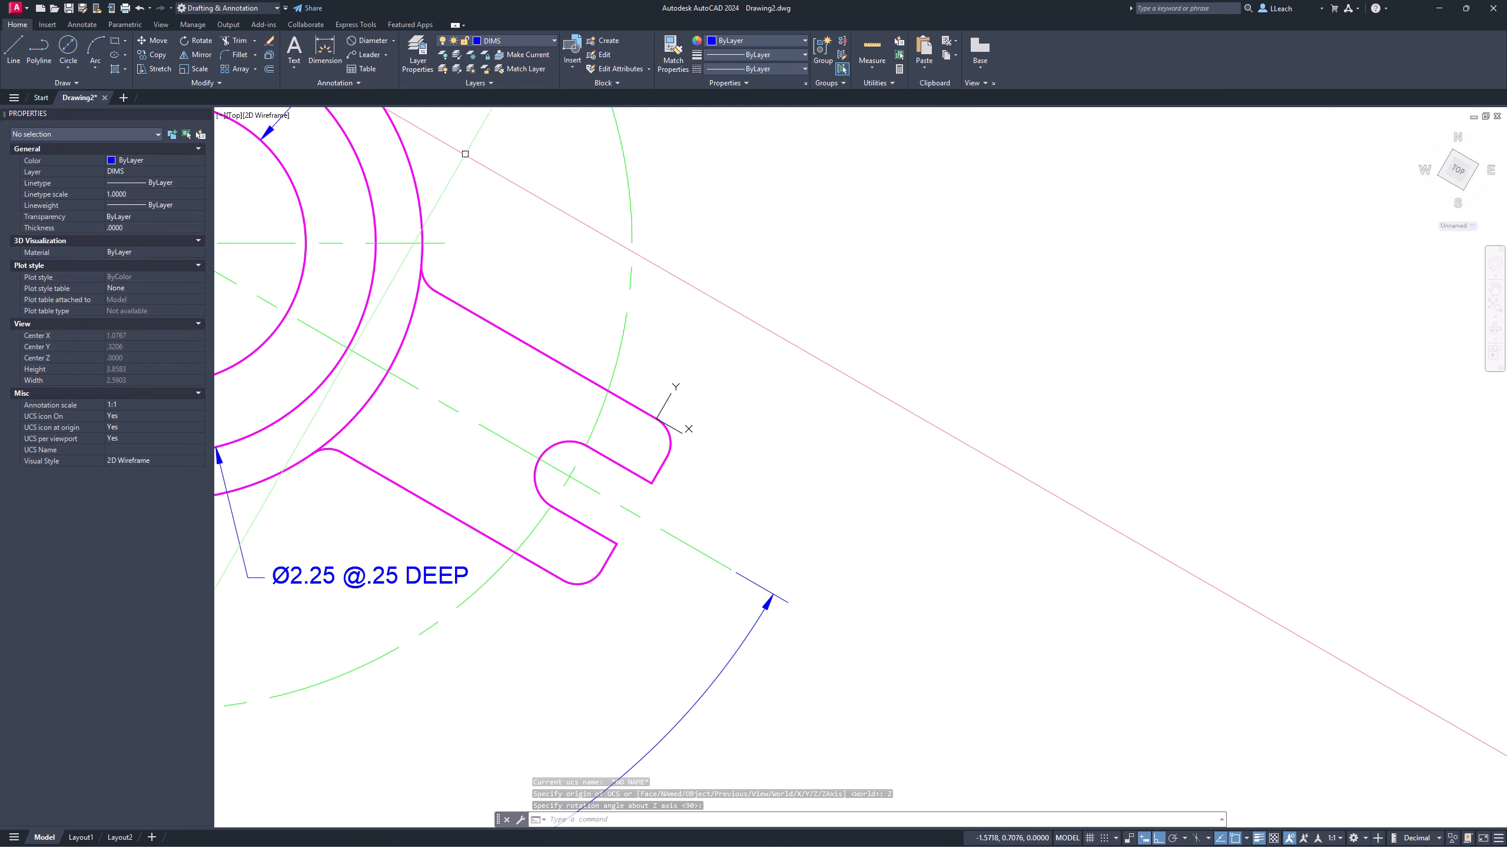
# Step: Add a .40 linear dimension from the slot's inner end to the arm's tip corner
pyautogui.click(392, 40)
pyautogui.click(386, 66)
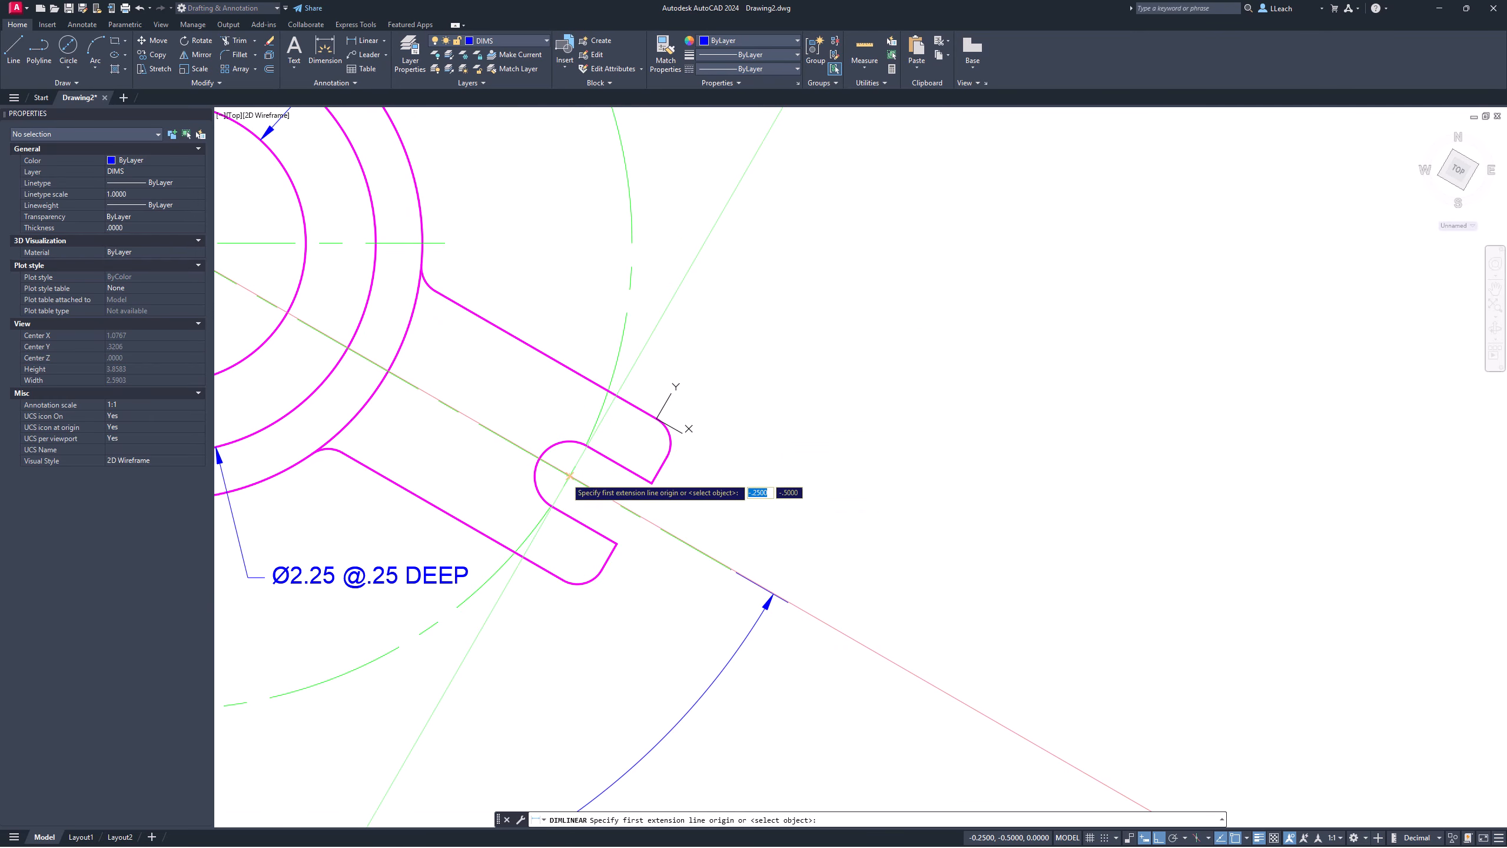
pyautogui.click(569, 476)
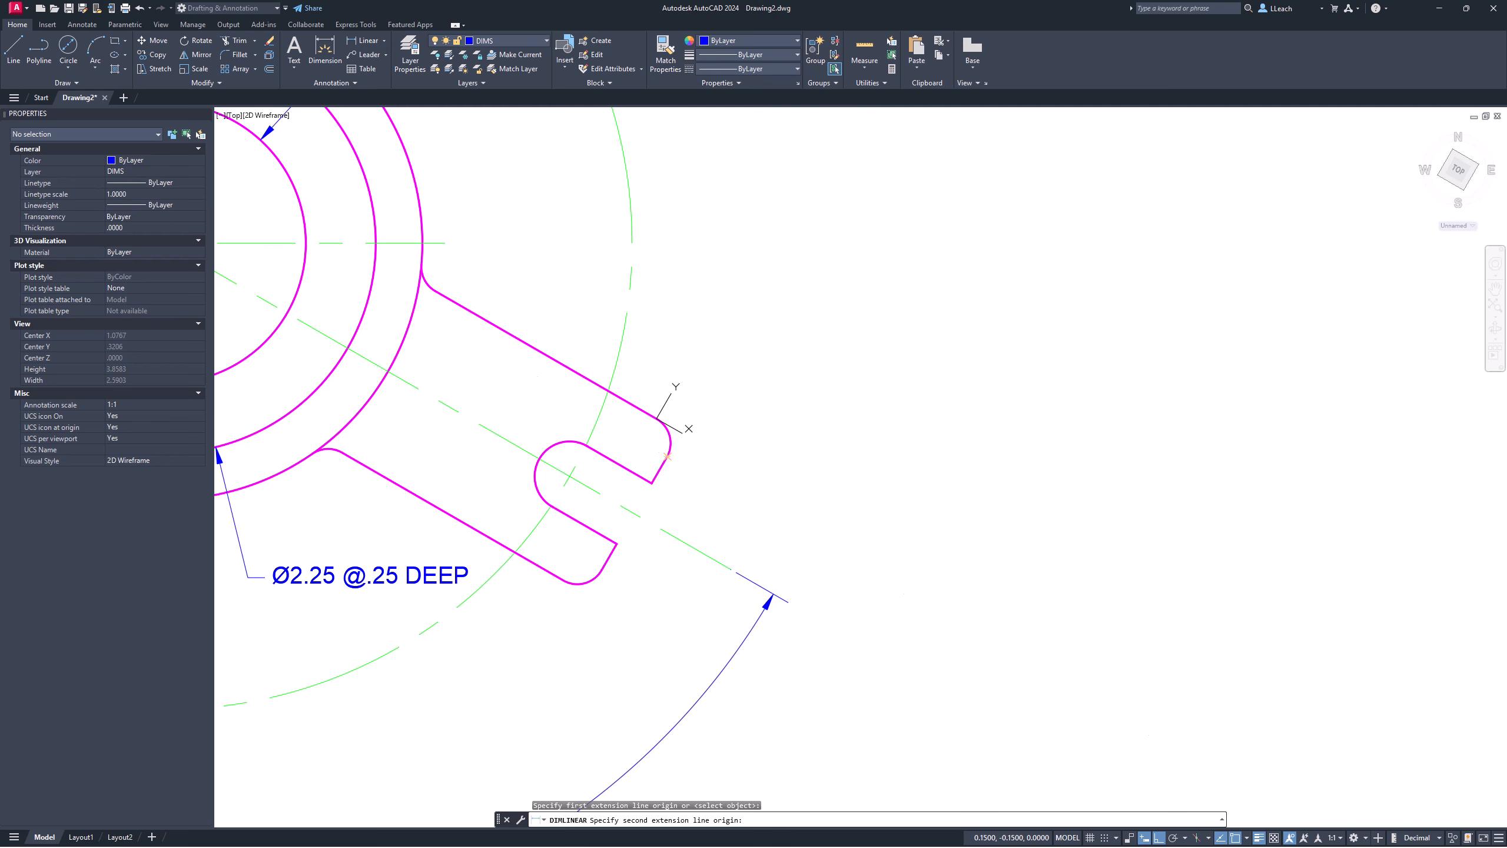
pyautogui.click(667, 456)
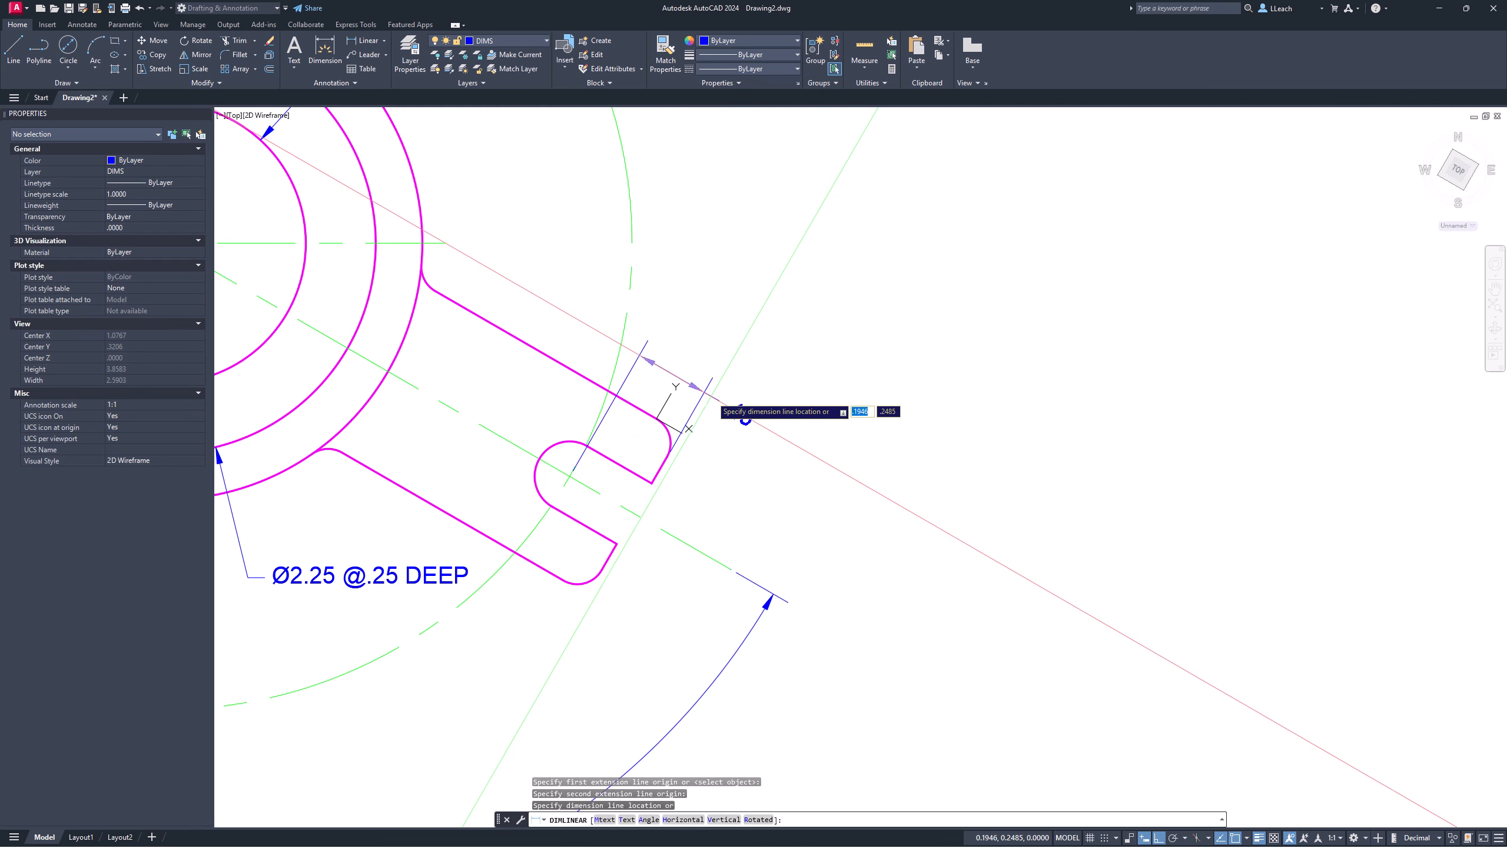
pyautogui.click(750, 368)
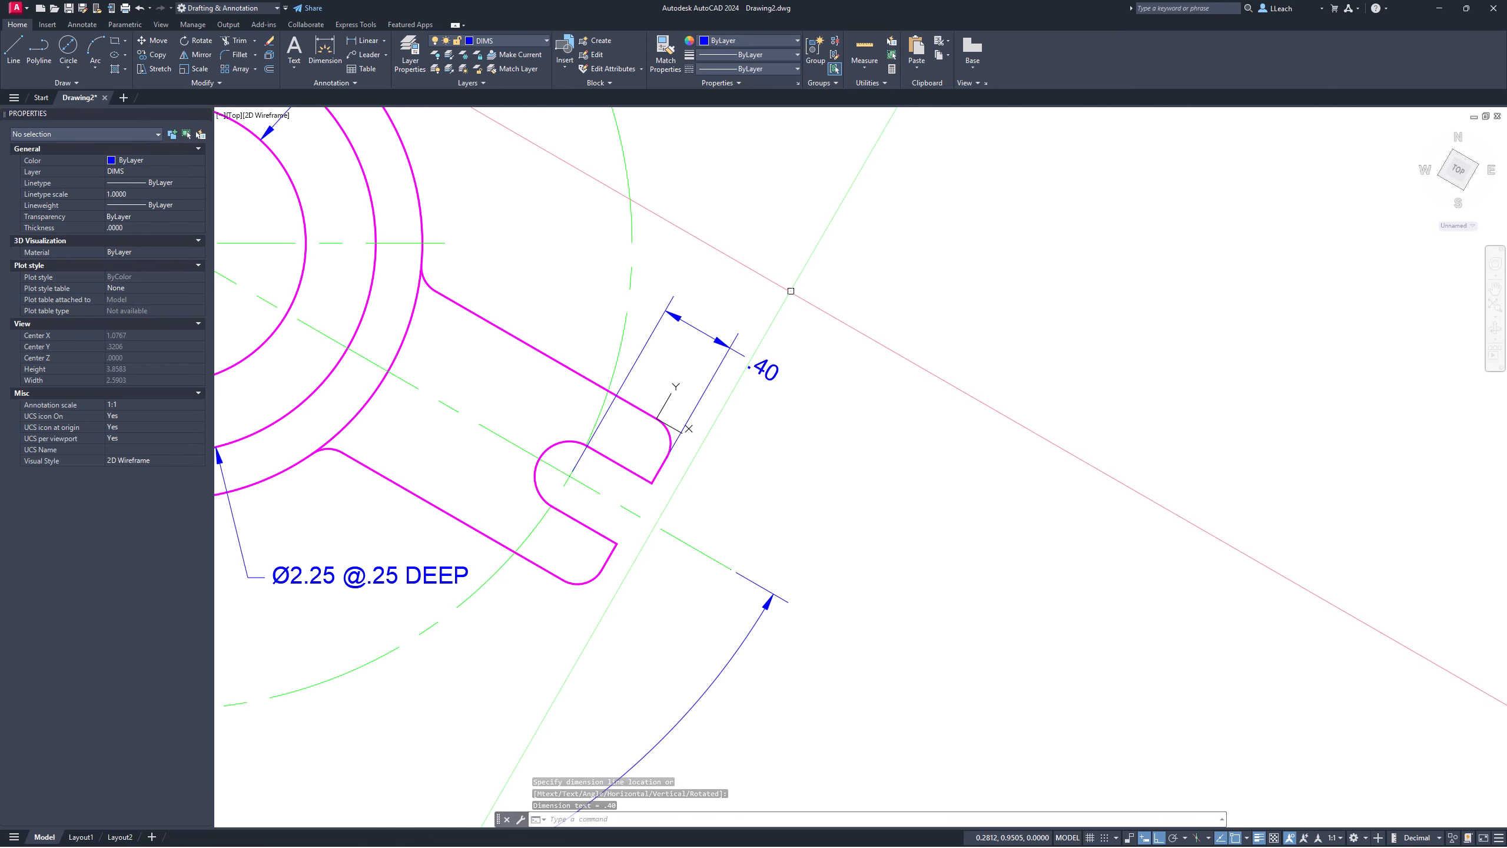
pyautogui.press('Escape')
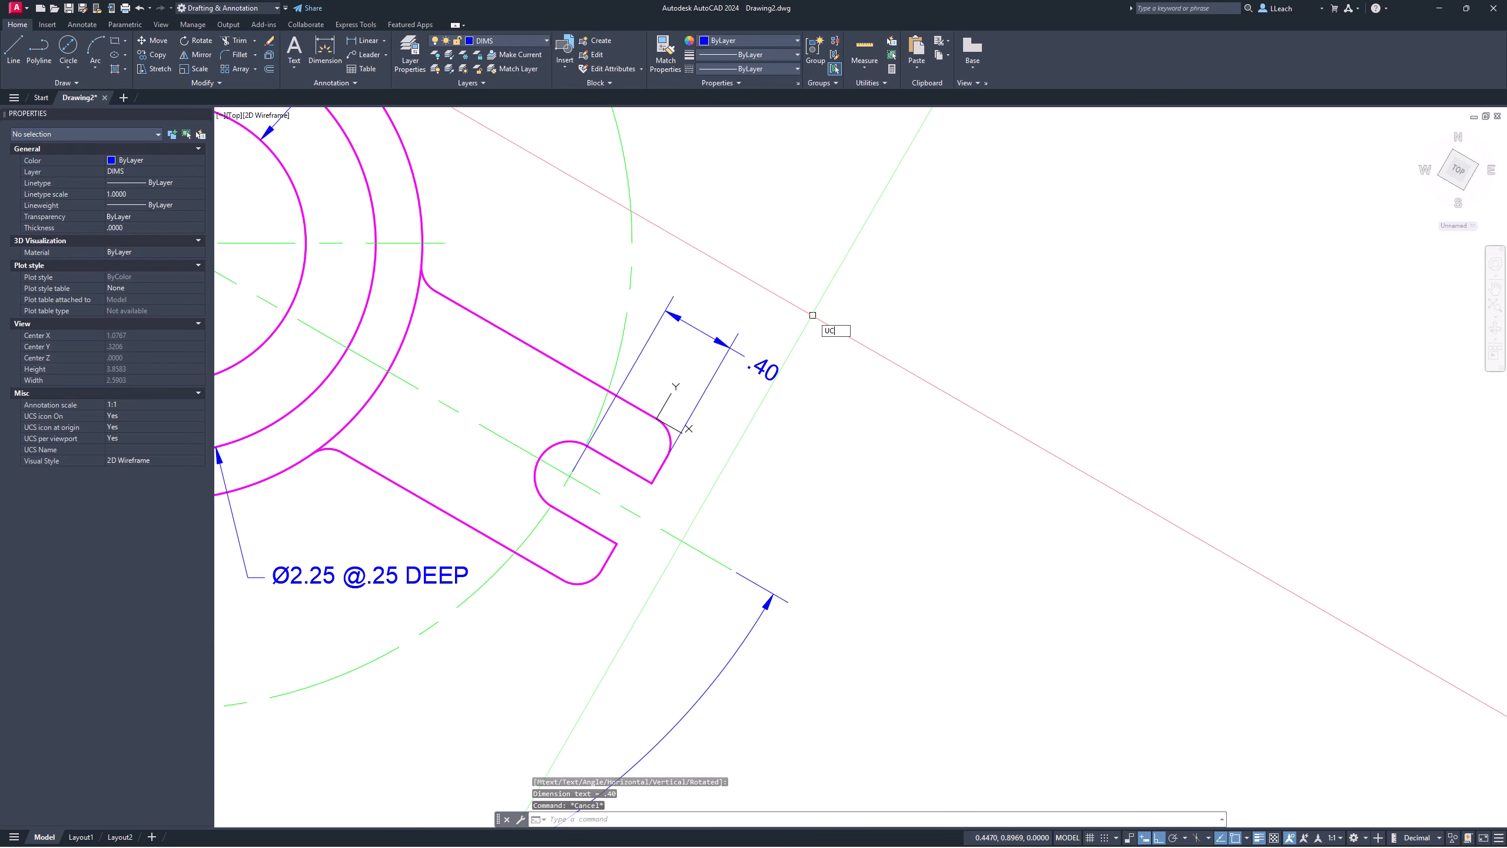
# Step: Restore the World UCS and re-frame the view around the .40 slot dimension
pyautogui.press('Return')
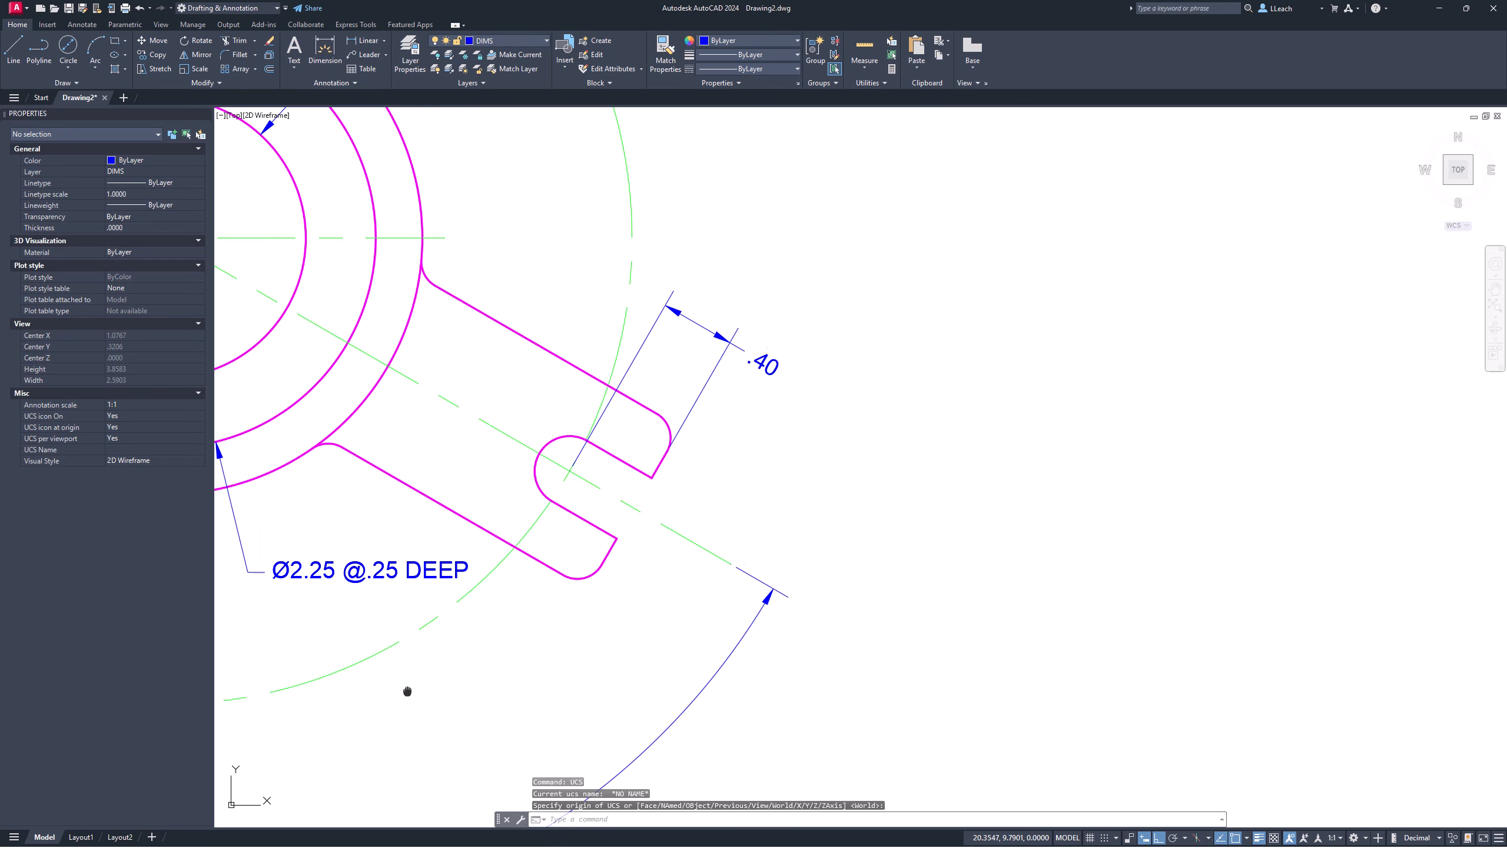
pyautogui.moveTo(405, 692)
pyautogui.mouseDown(button='middle')
pyautogui.moveTo(433, 600)
pyautogui.moveTo(440, 618)
pyautogui.mouseUp(button='middle')
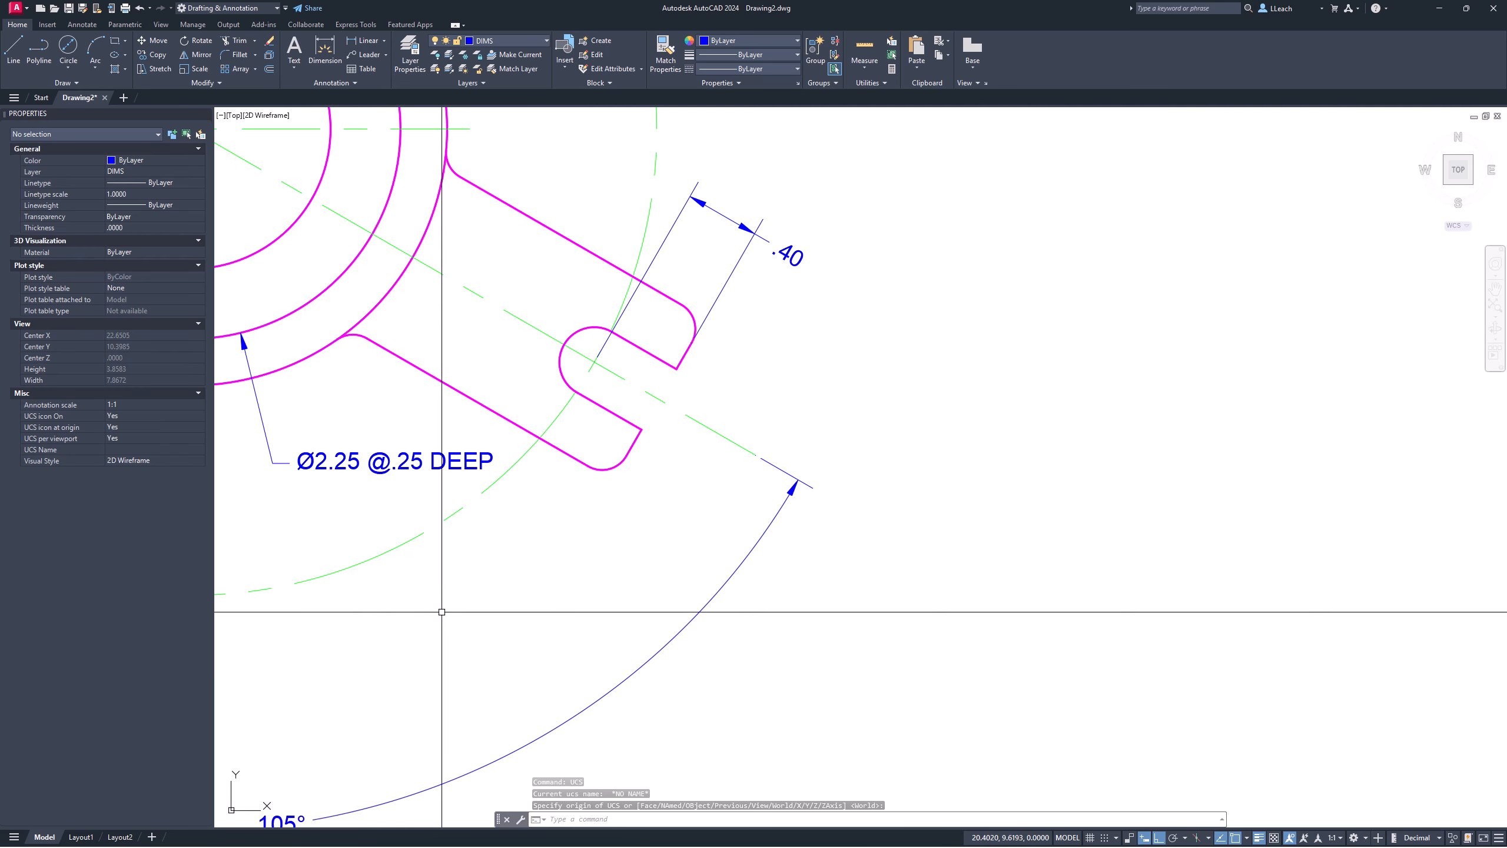
pyautogui.scroll(3, 639, 326)
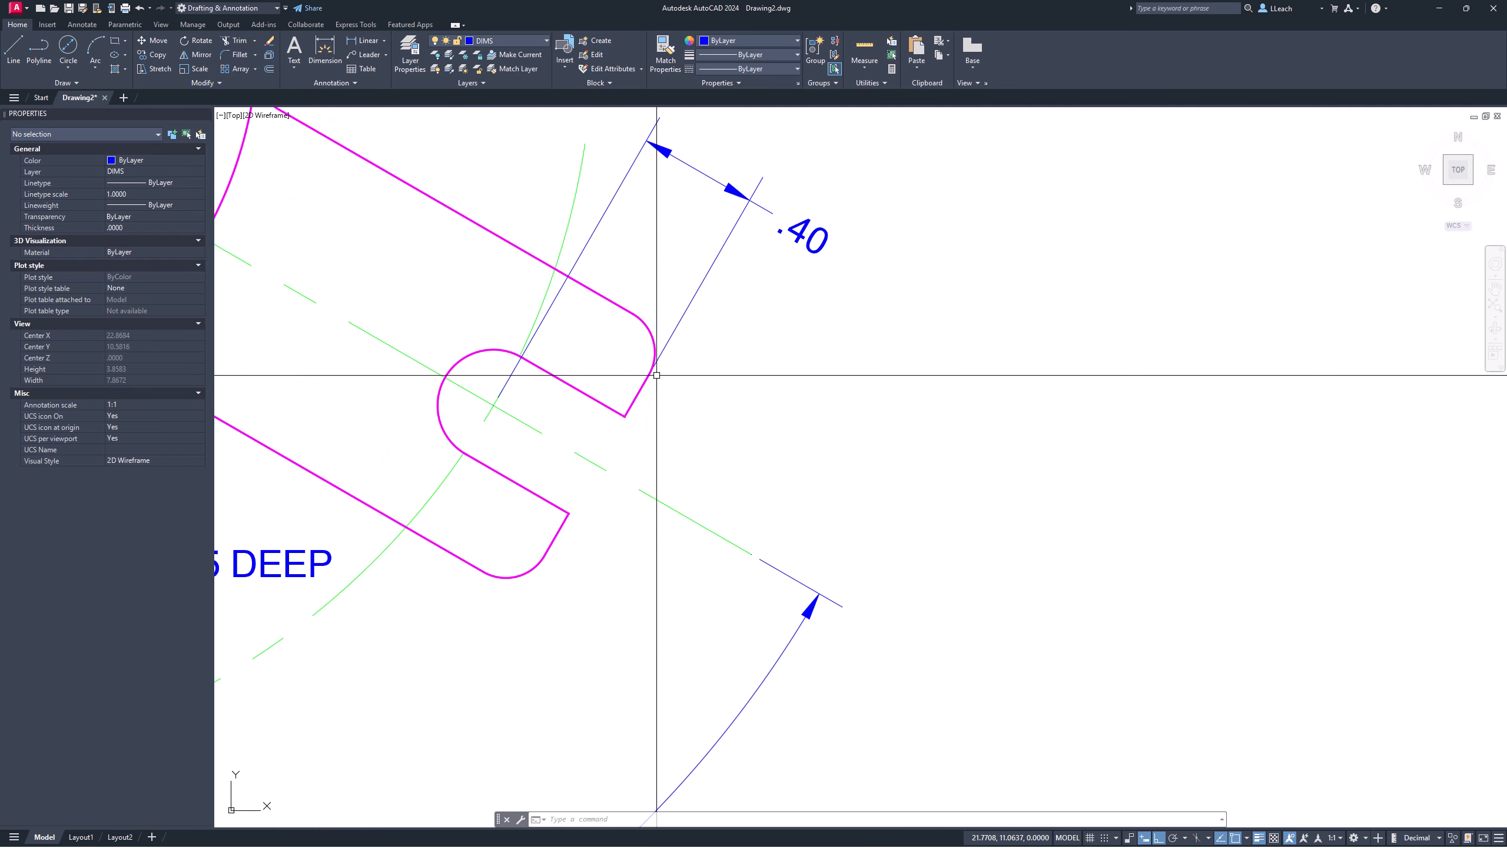
pyautogui.scroll(-3, 582, 447)
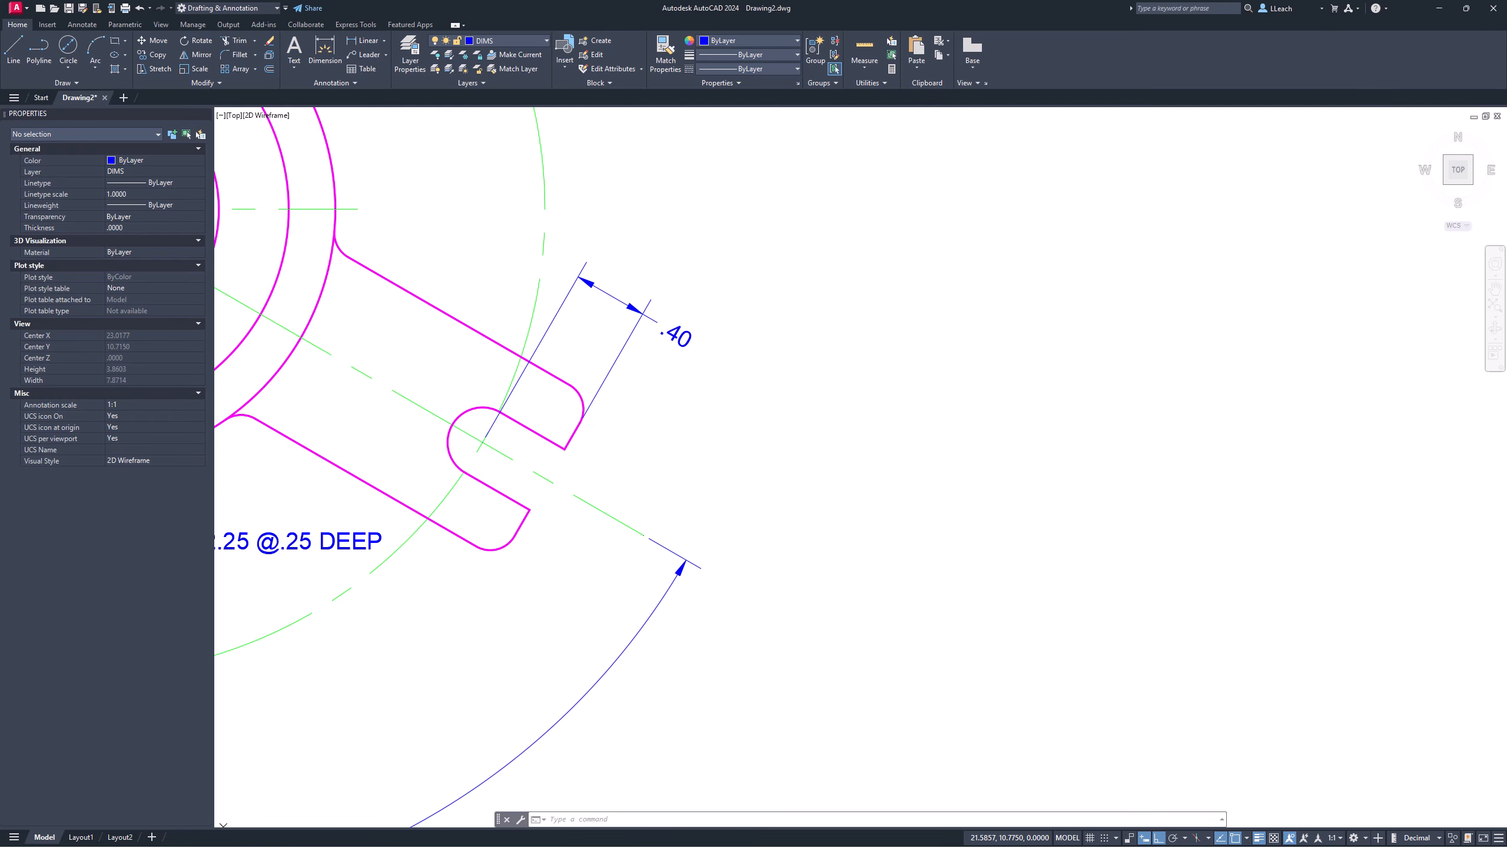
pyautogui.moveTo(579, 498); pyautogui.dragTo(544, 511, button='middle')
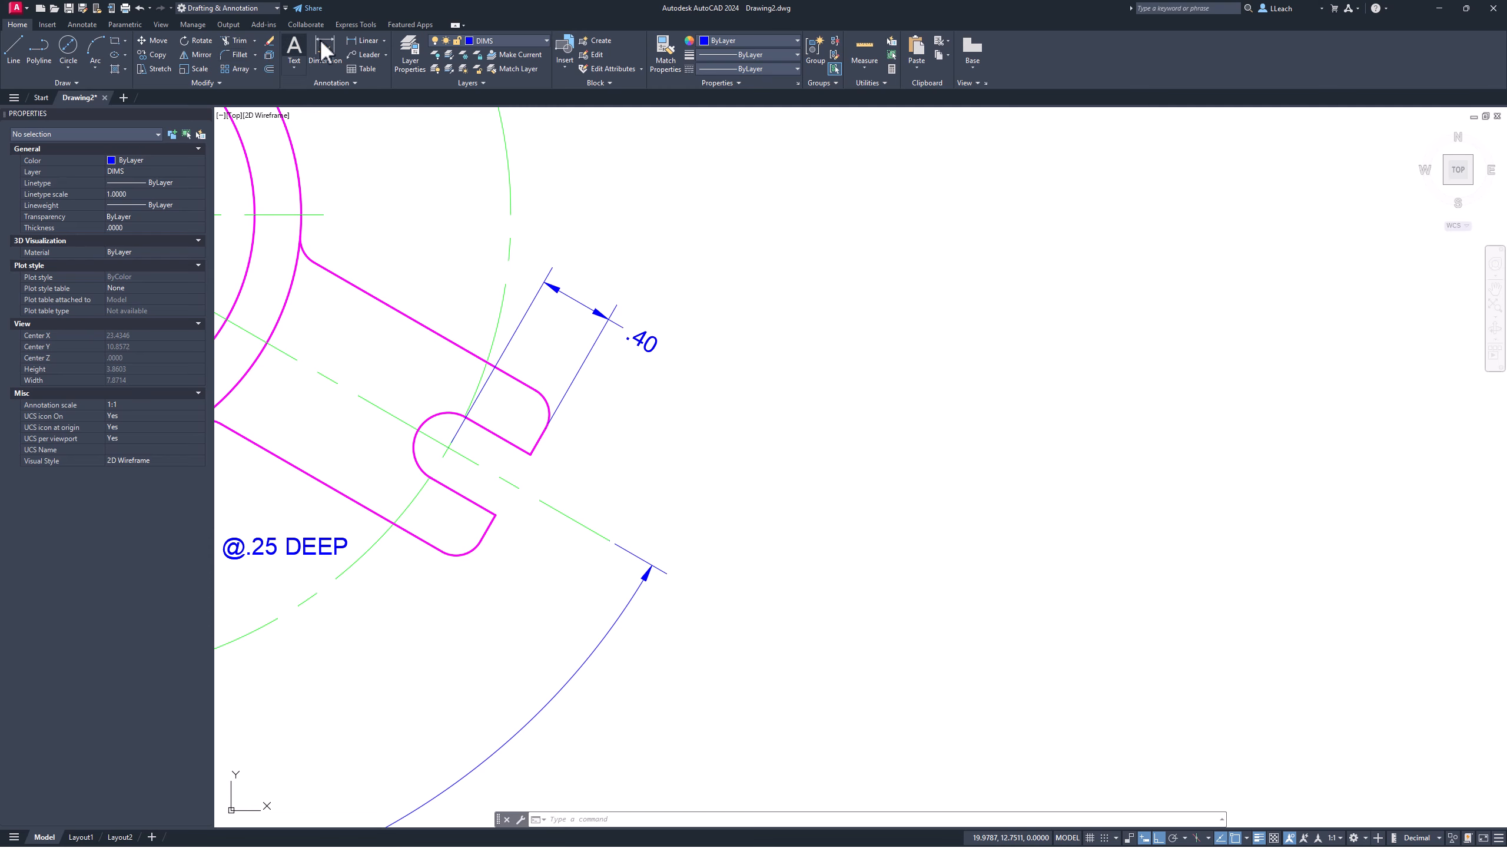
# Step: Add an aligned .37 dimension across the slot between its opposite corners
pyautogui.click(371, 39)
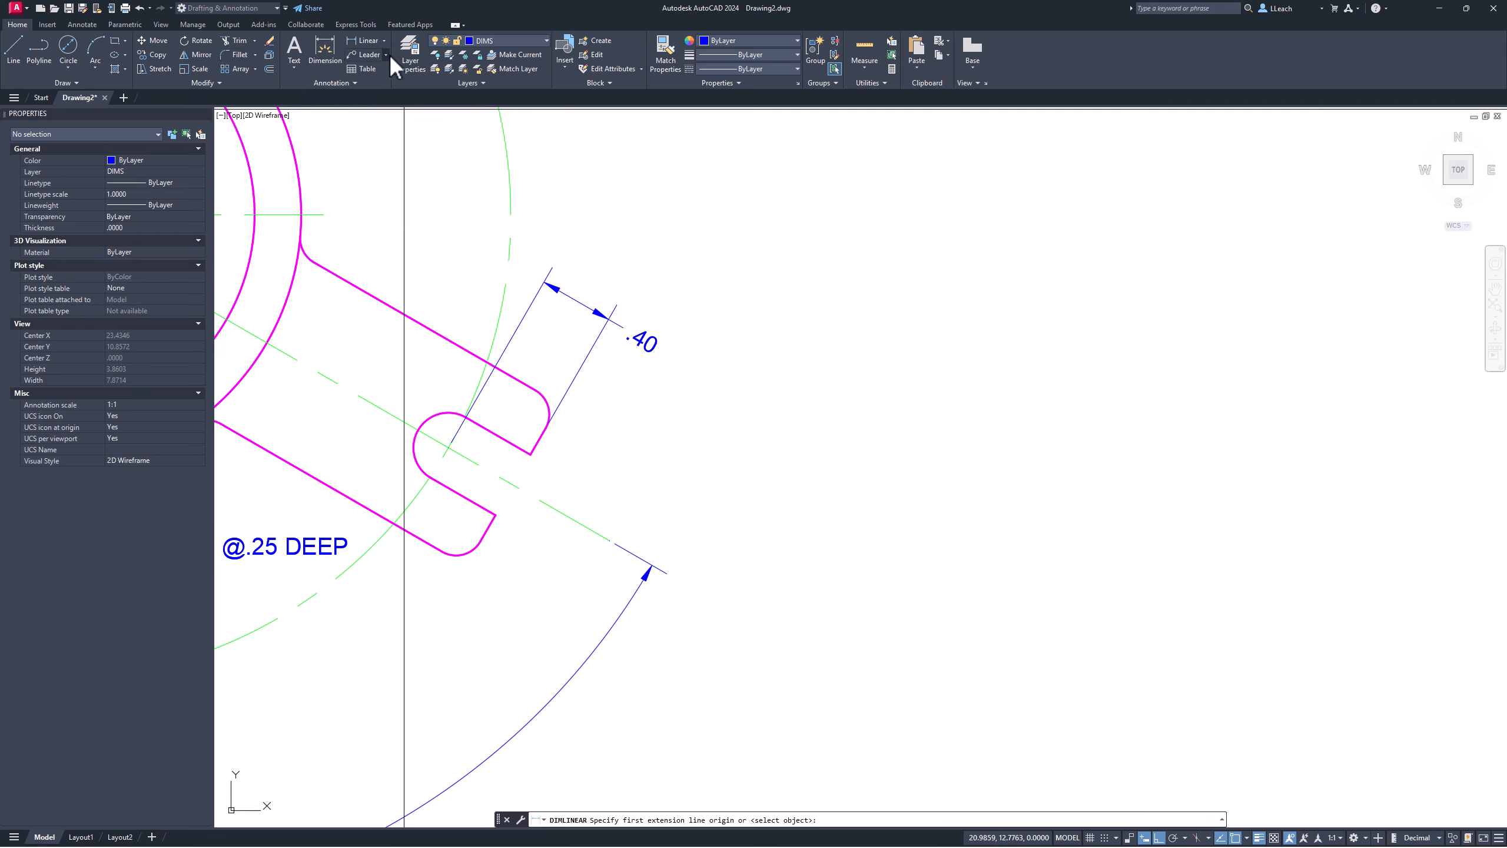
pyautogui.click(386, 41)
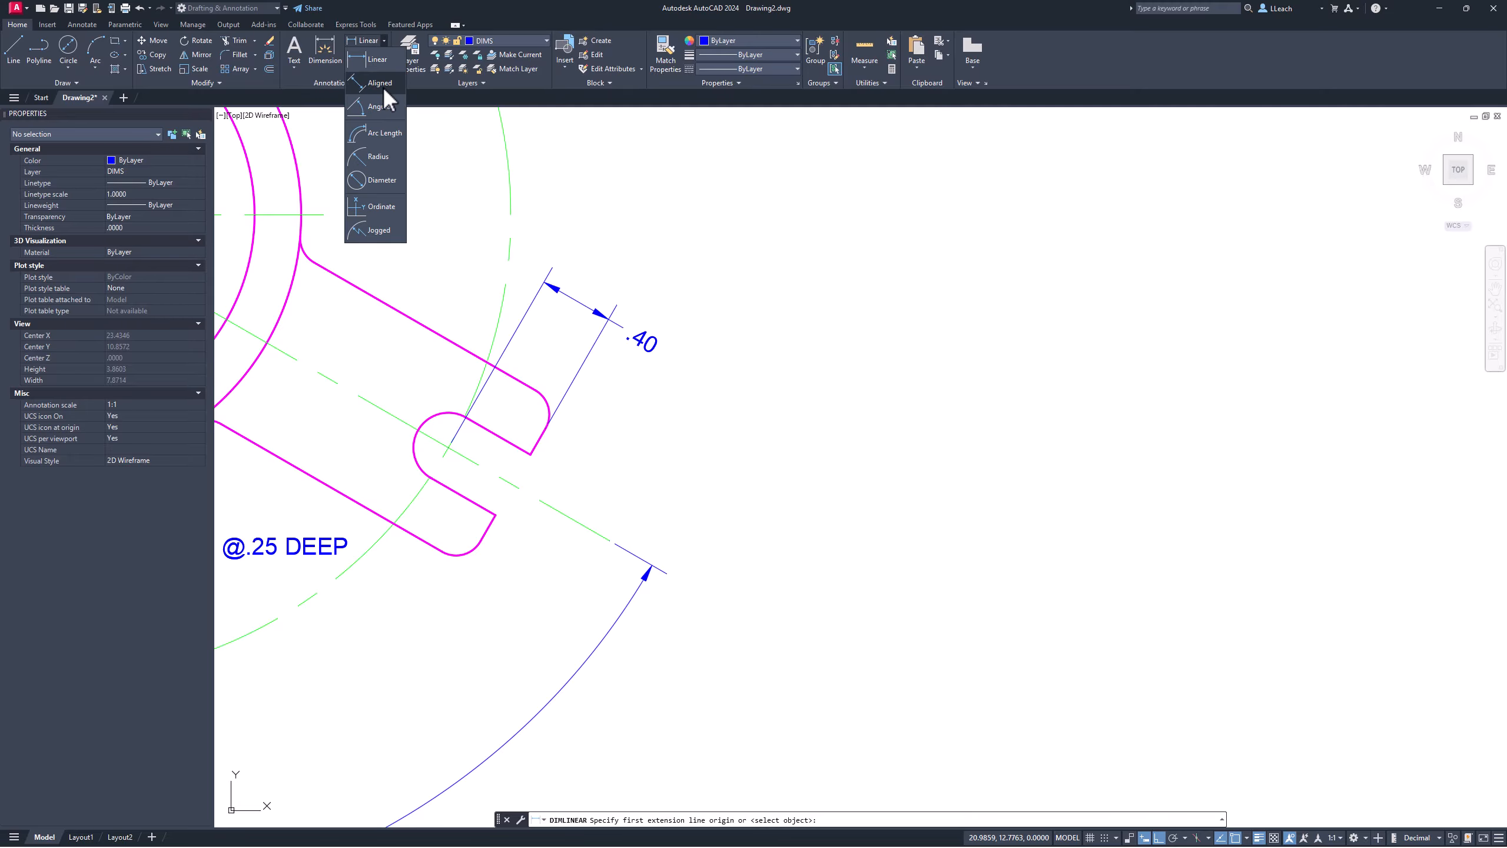
pyautogui.click(383, 86)
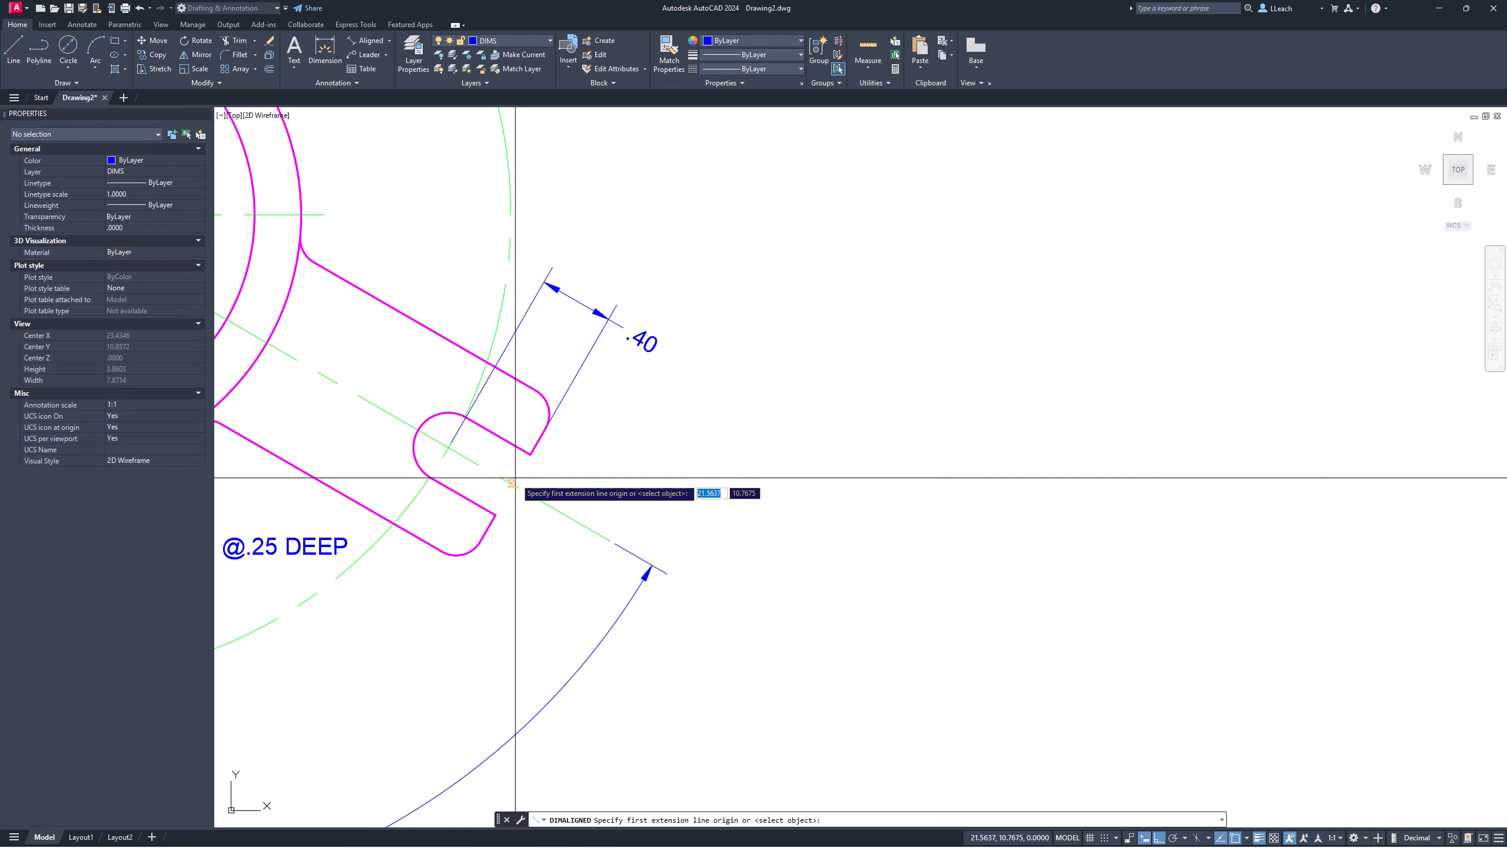
pyautogui.click(496, 514)
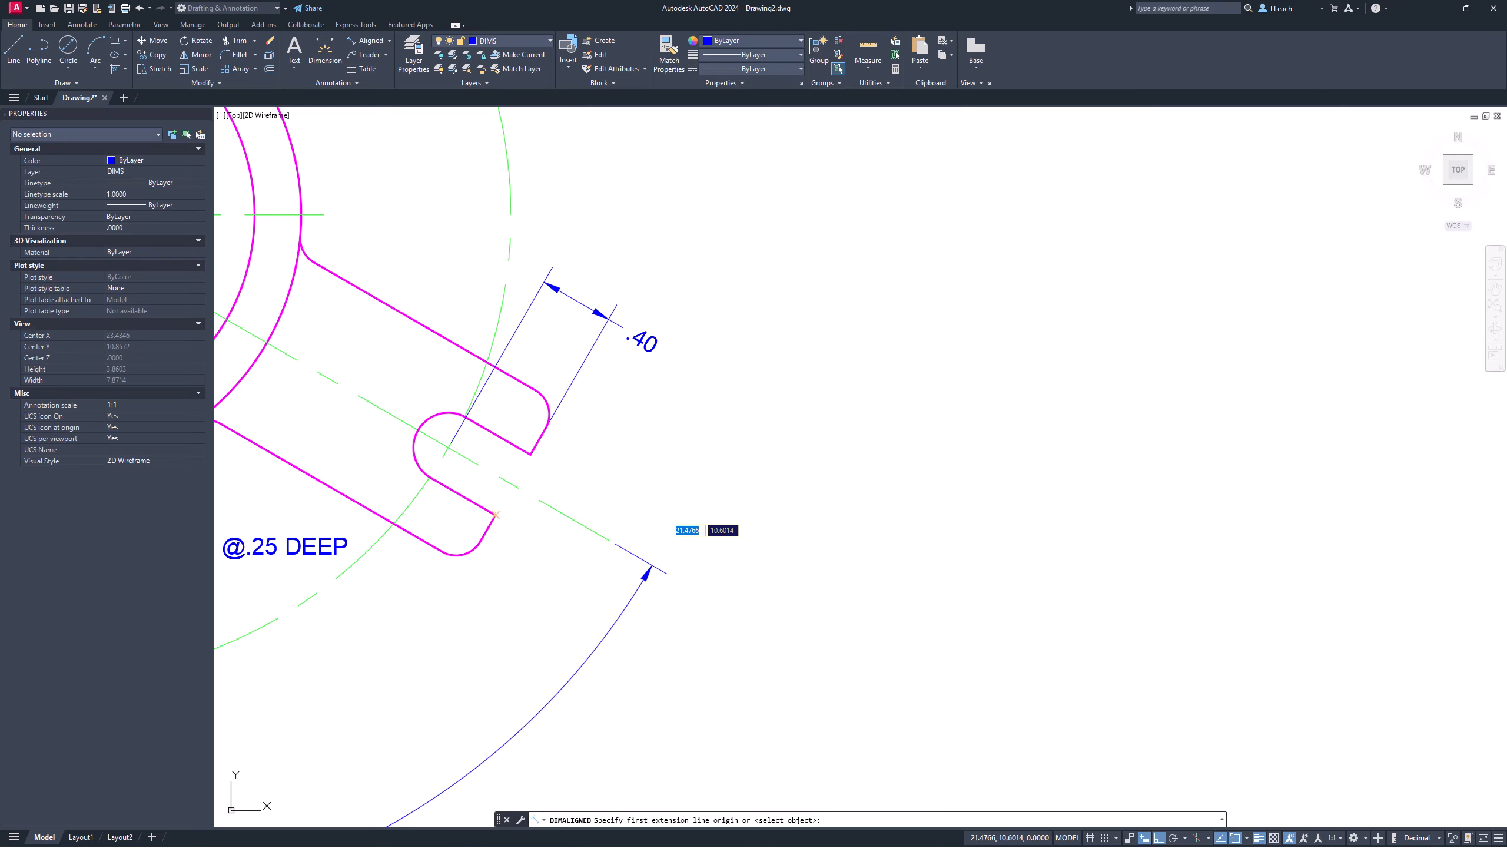
pyautogui.click(531, 454)
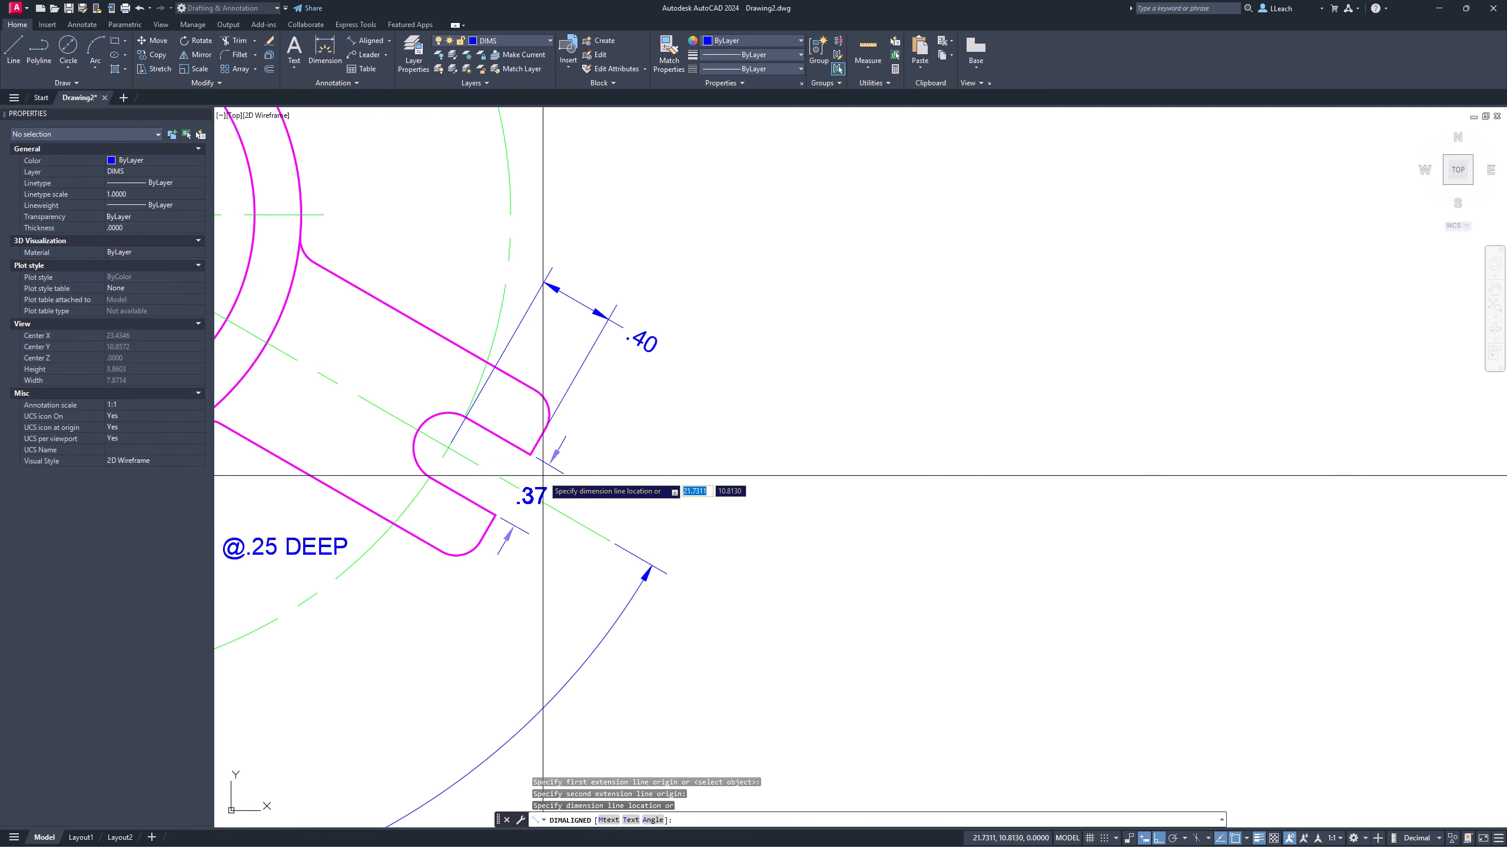
pyautogui.click(597, 501)
pyautogui.rightClick(649, 428)
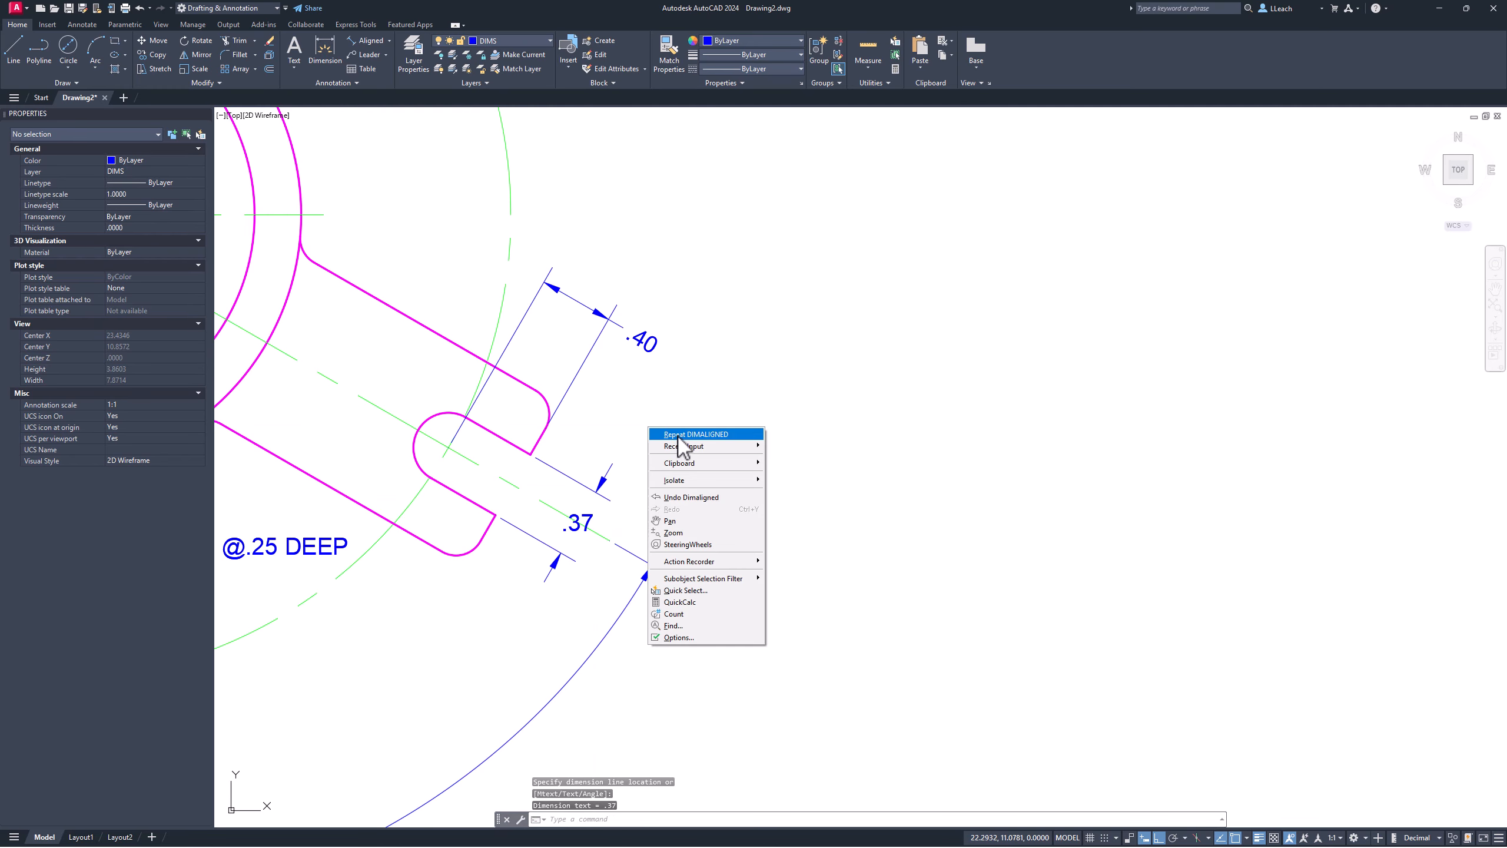
pyautogui.press('Escape')
pyautogui.press('Escape')
pyautogui.press('Escape')
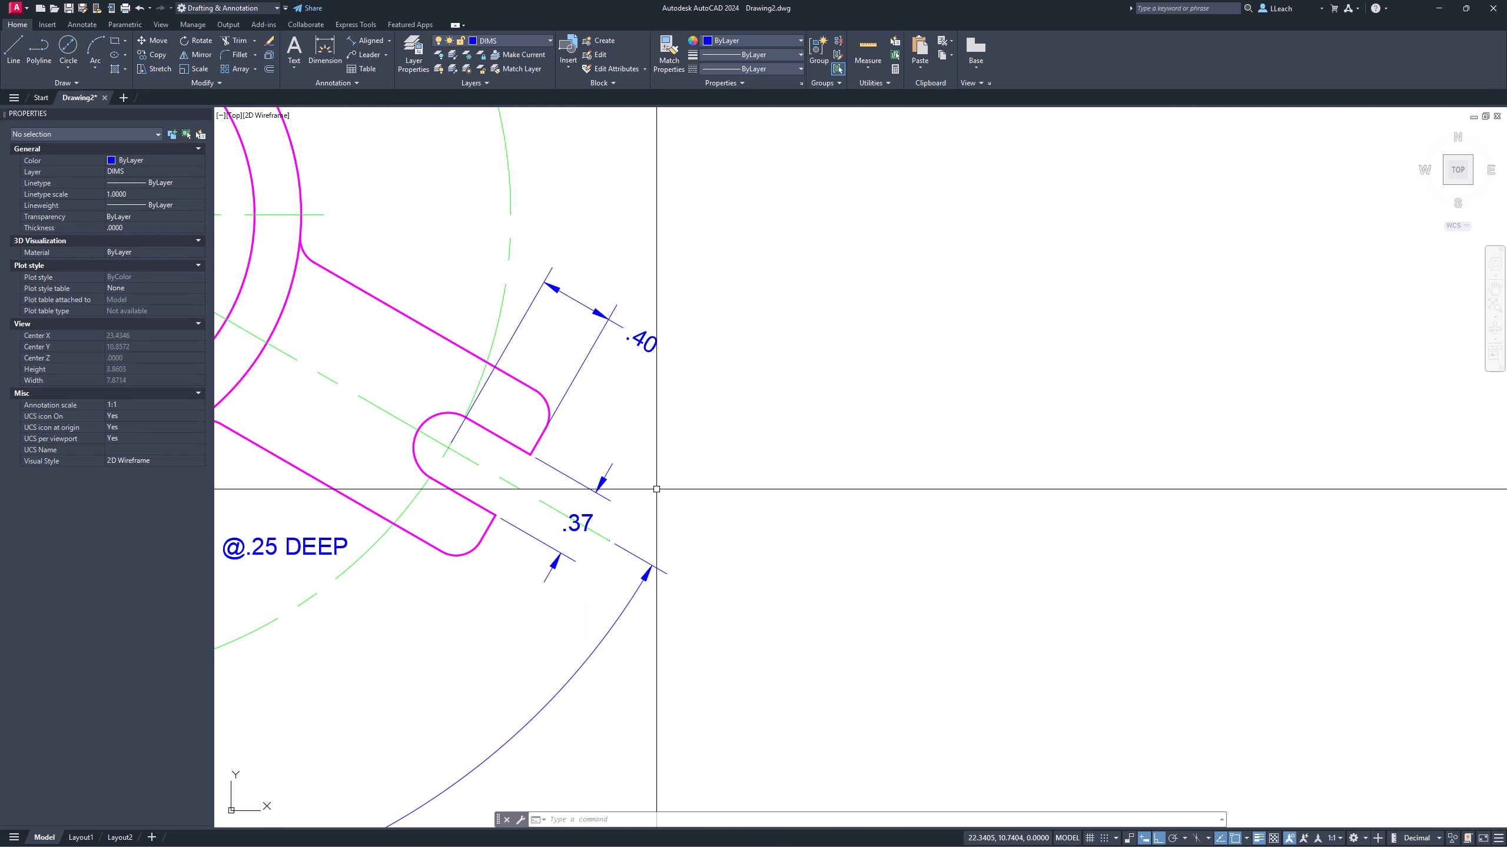
# Step: Set the slot-width dimension's primary precision to 0.000 so it reads .375
pyautogui.click(590, 518)
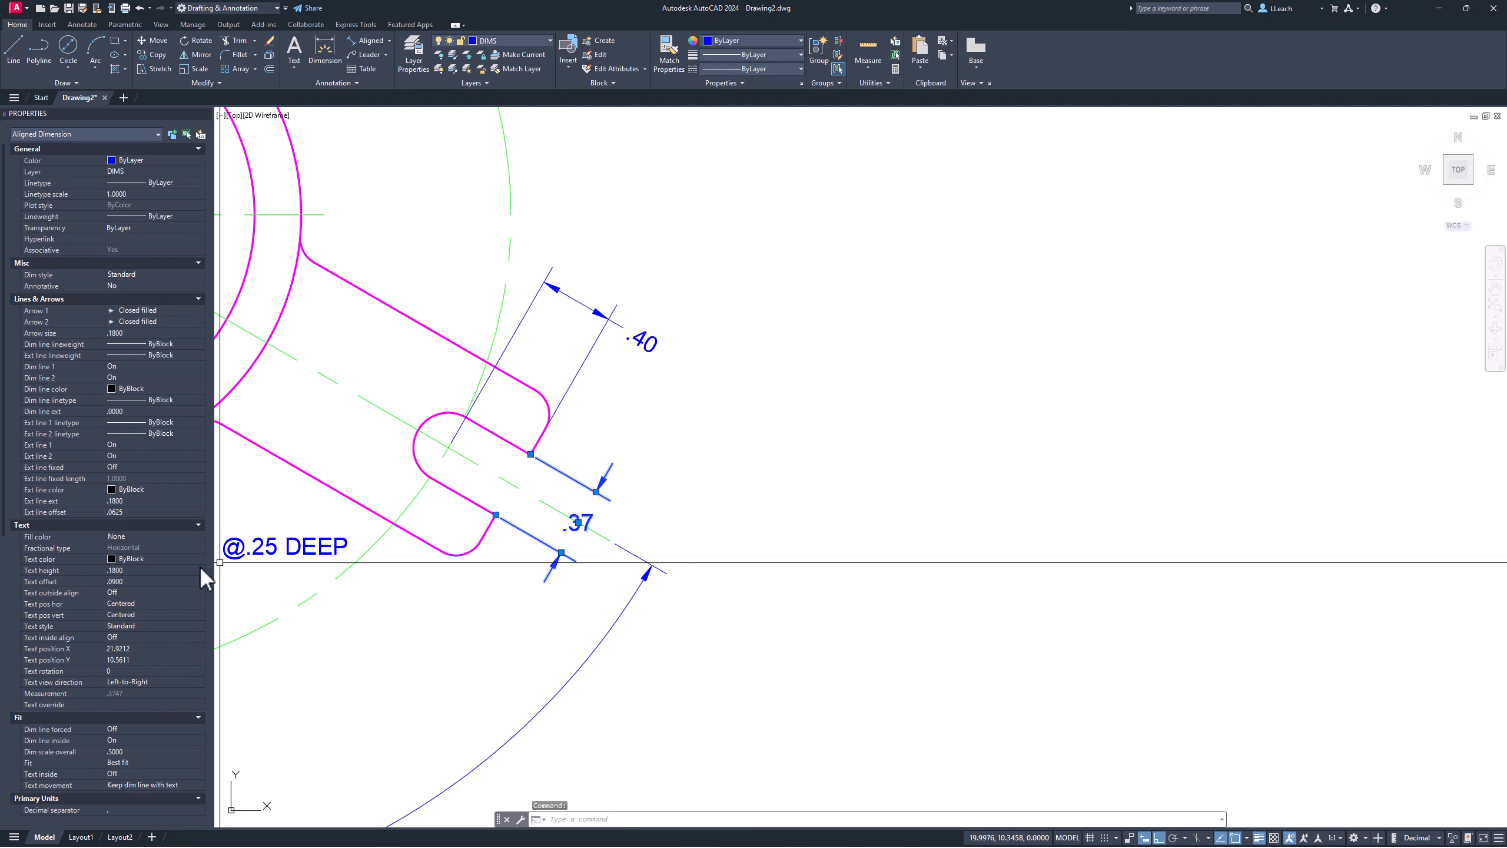
pyautogui.scroll(-6, 103, 596)
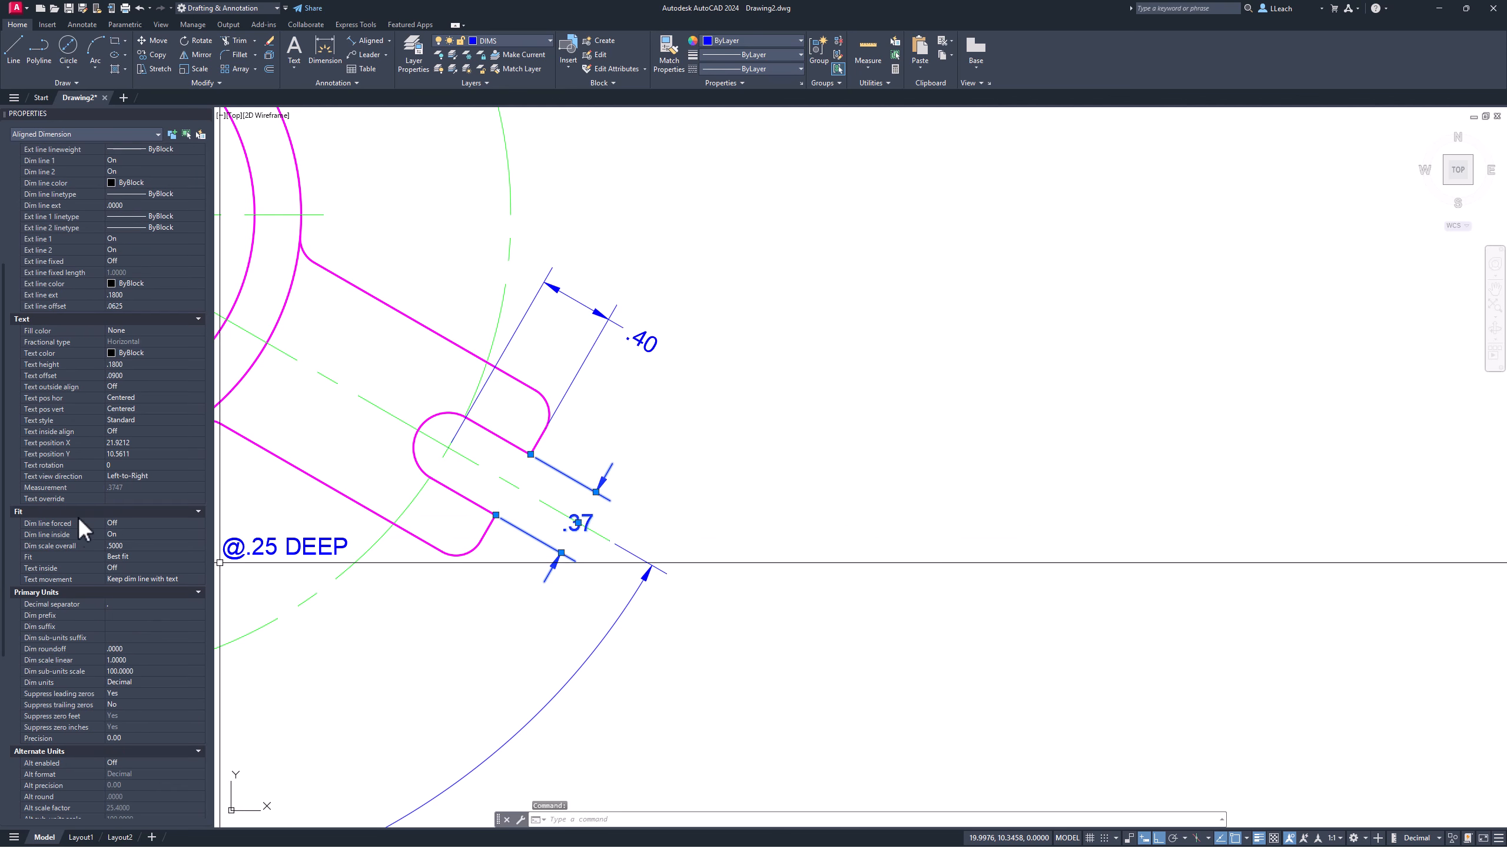
pyautogui.scroll(-2, 91, 538)
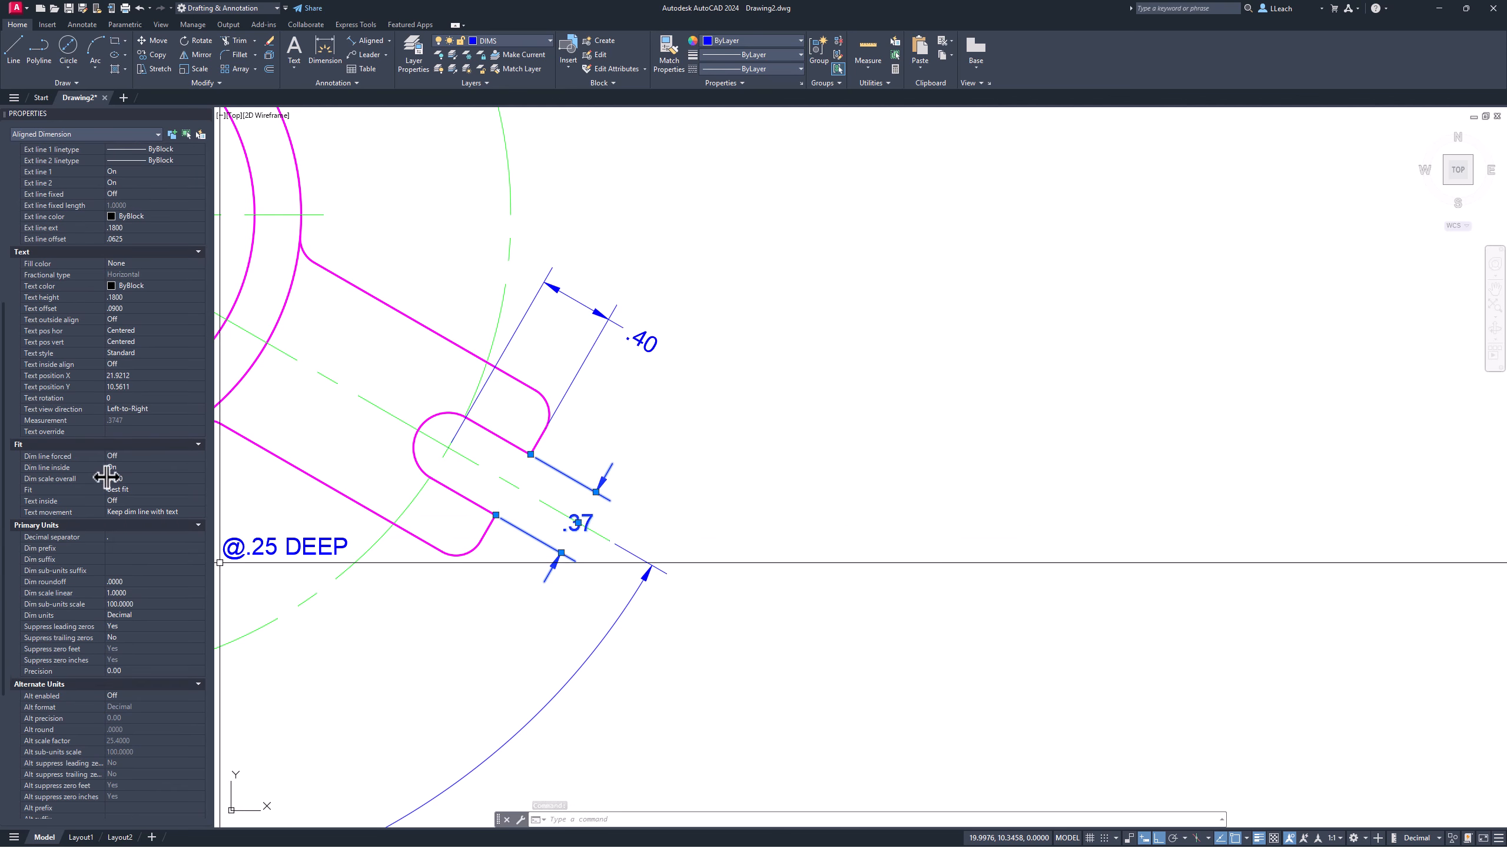
pyautogui.click(116, 669)
pyautogui.click(198, 668)
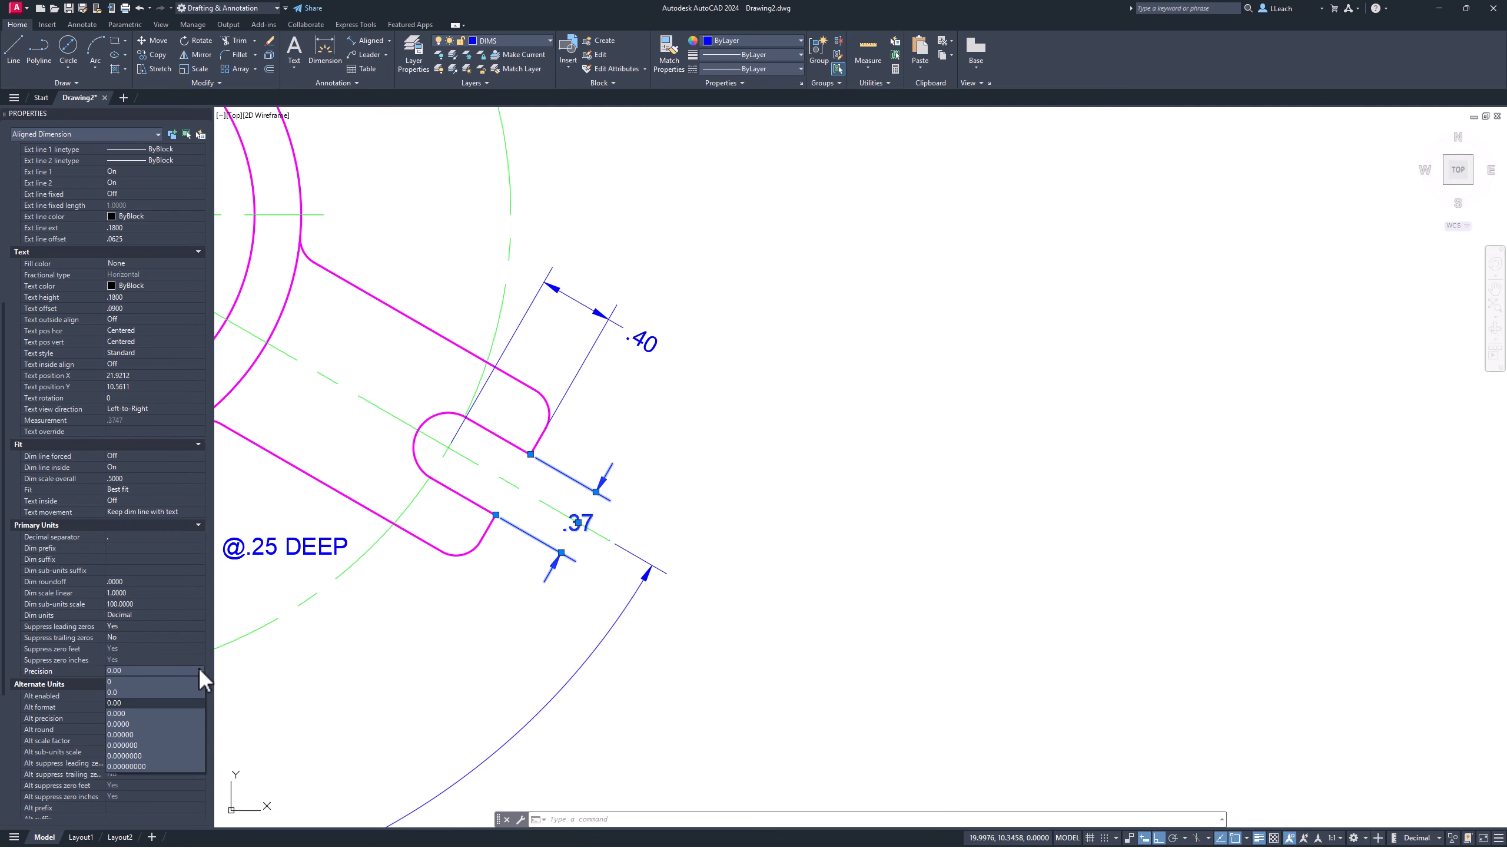
pyautogui.click(125, 713)
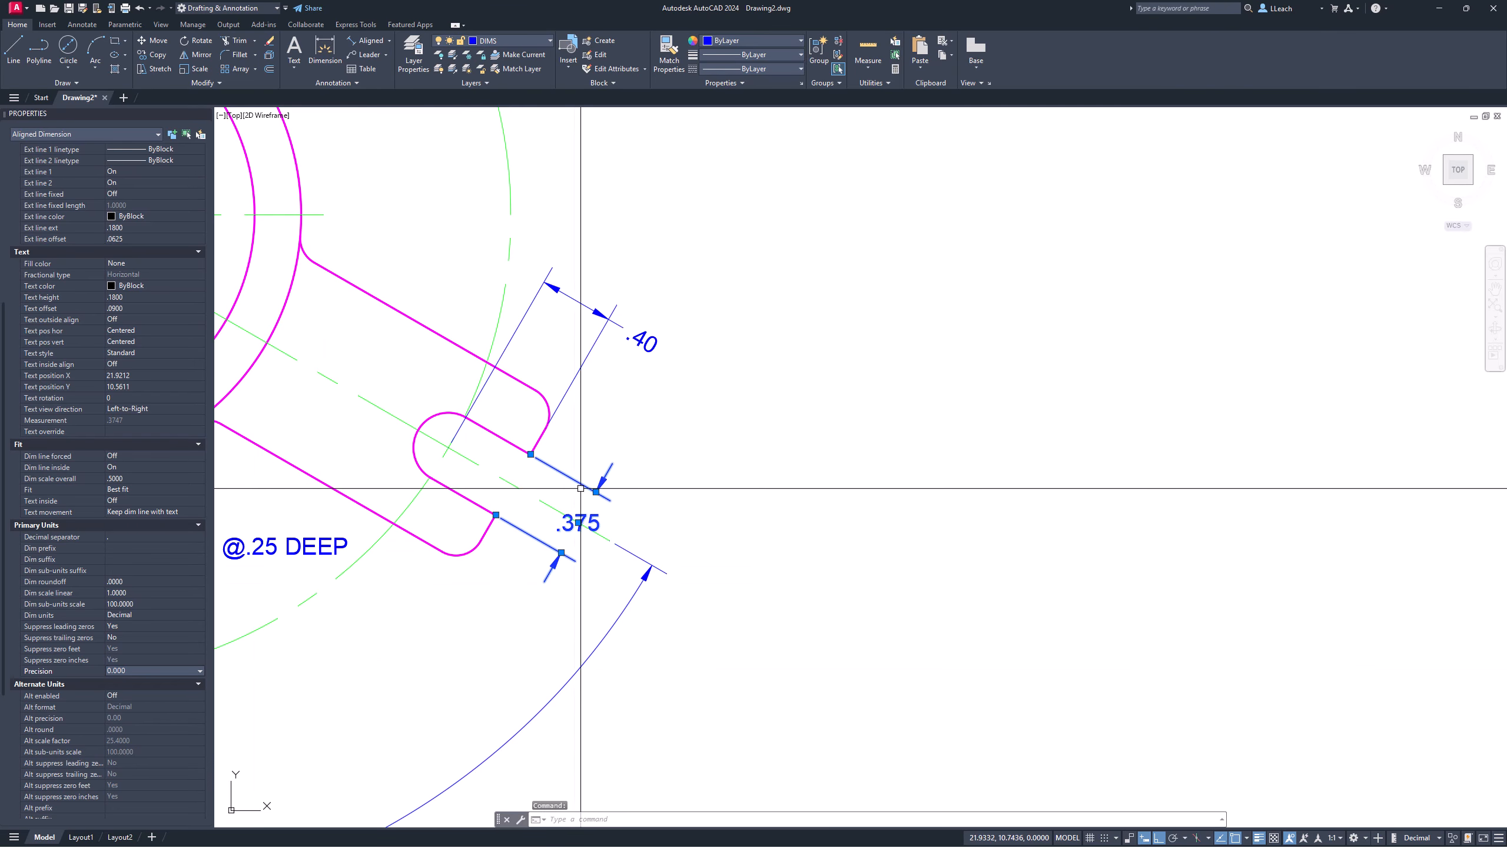
pyautogui.press('Escape')
pyautogui.press('Escape')
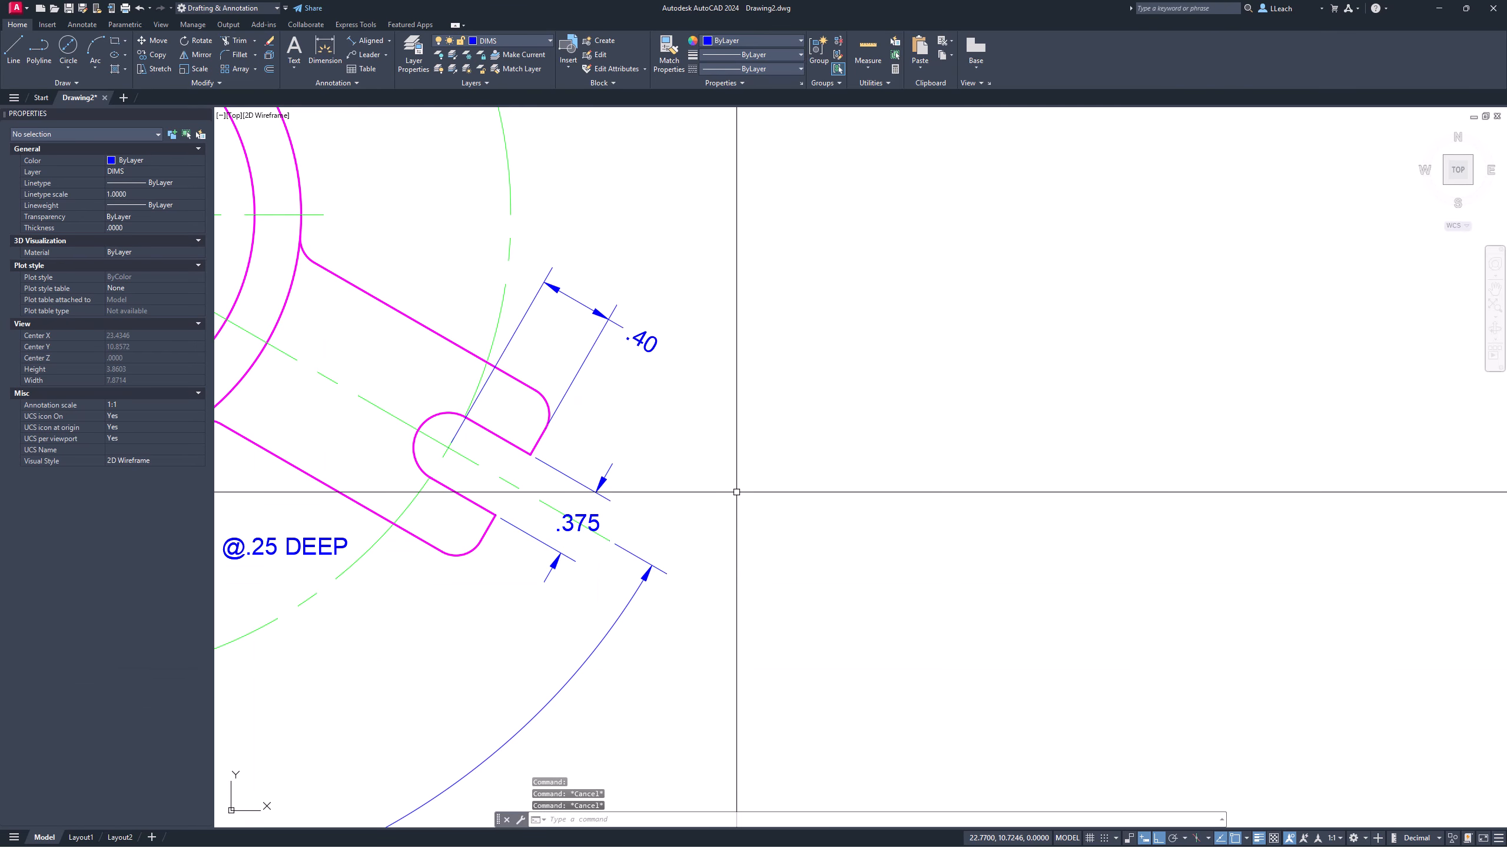
# Step: Edit the .375 slot dimension text to read '2 X Ø.375', using %%c for the diameter symbol
pyautogui.doubleClick(592, 519)
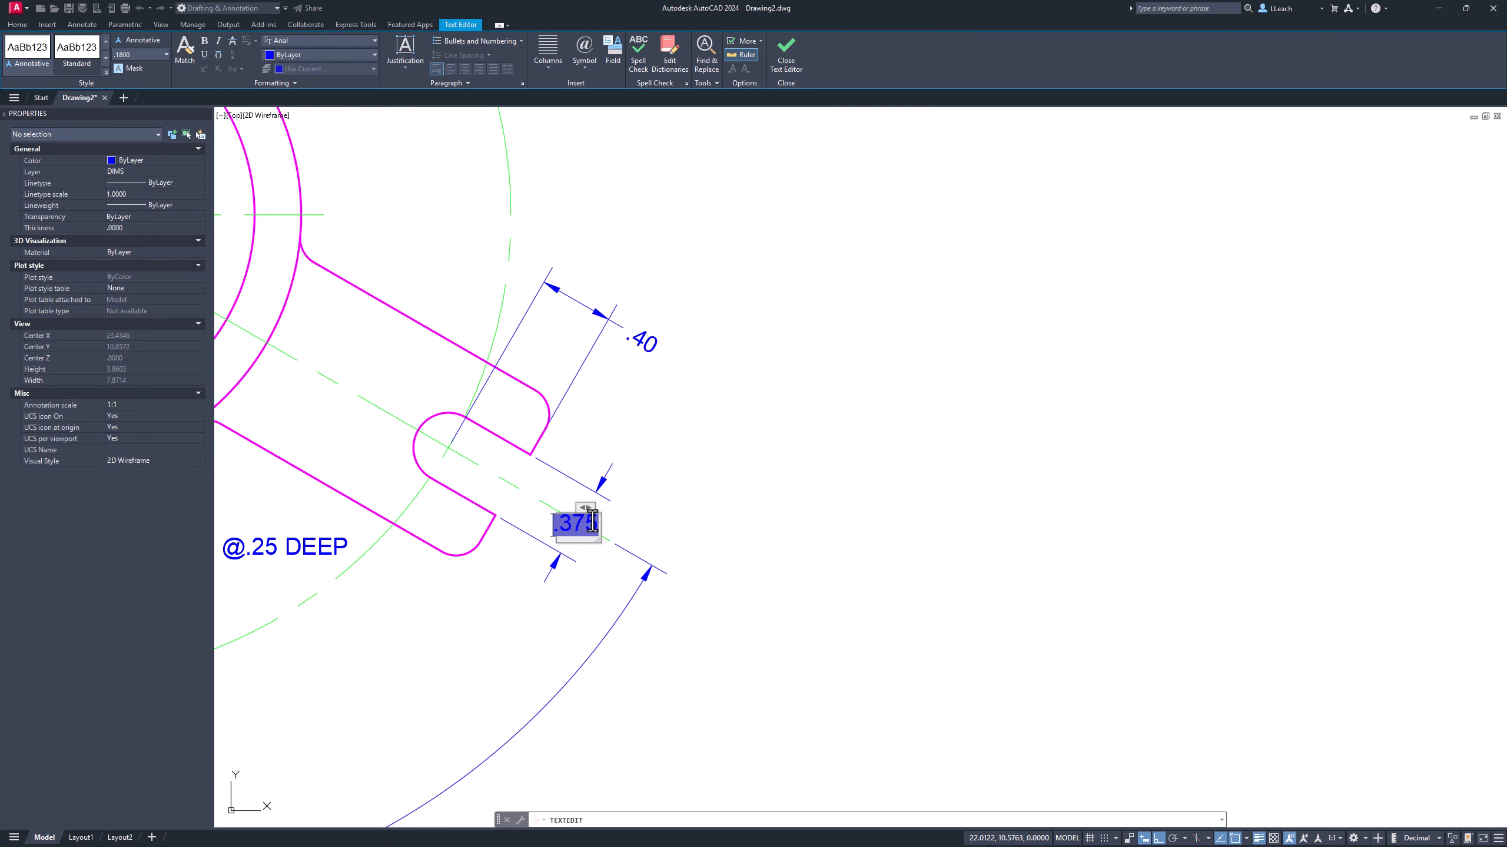
pyautogui.write('2')
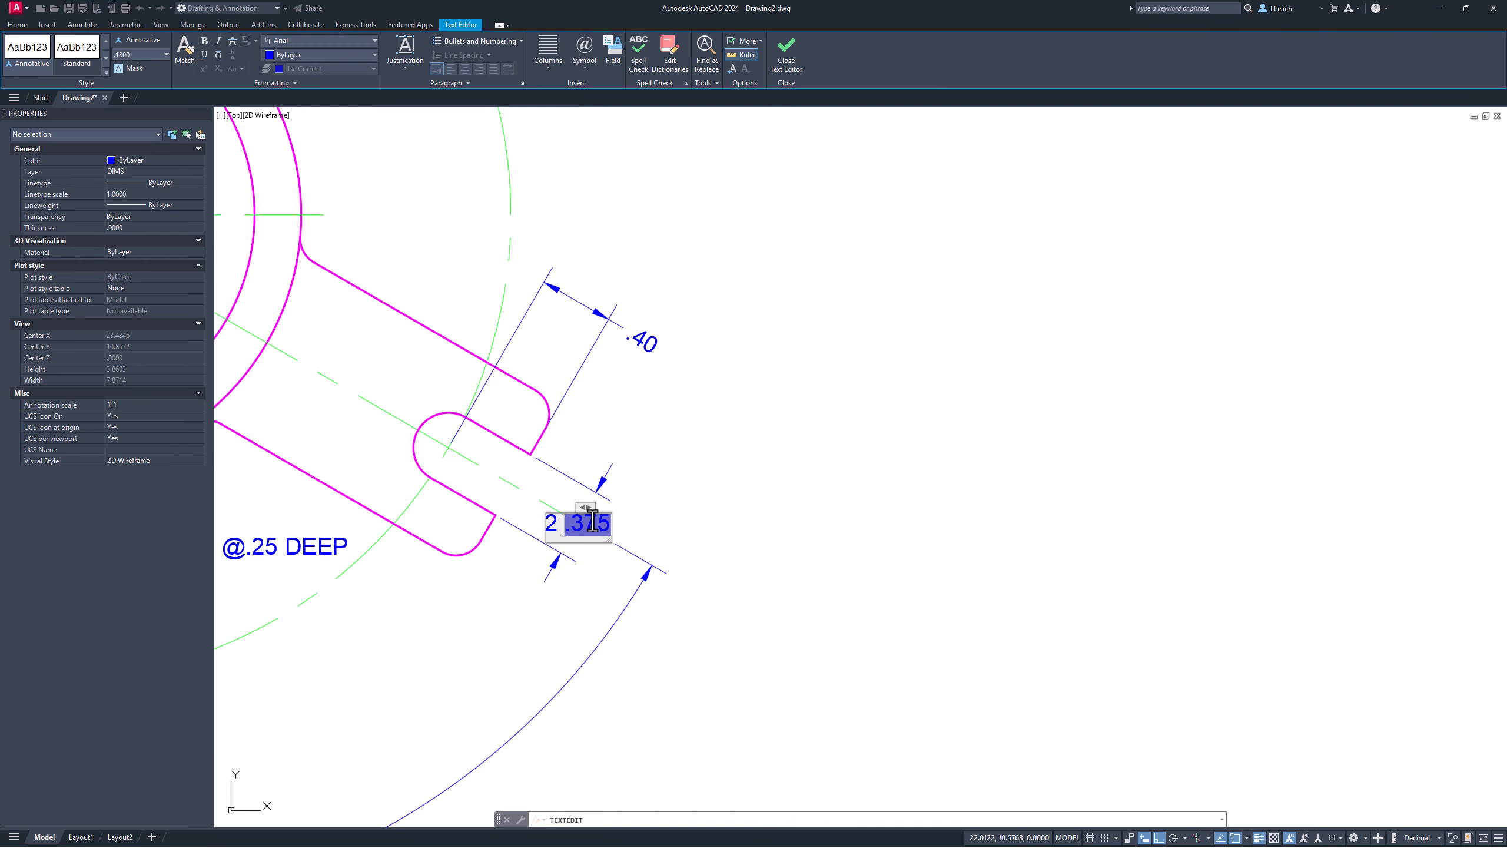
pyautogui.write(' X')
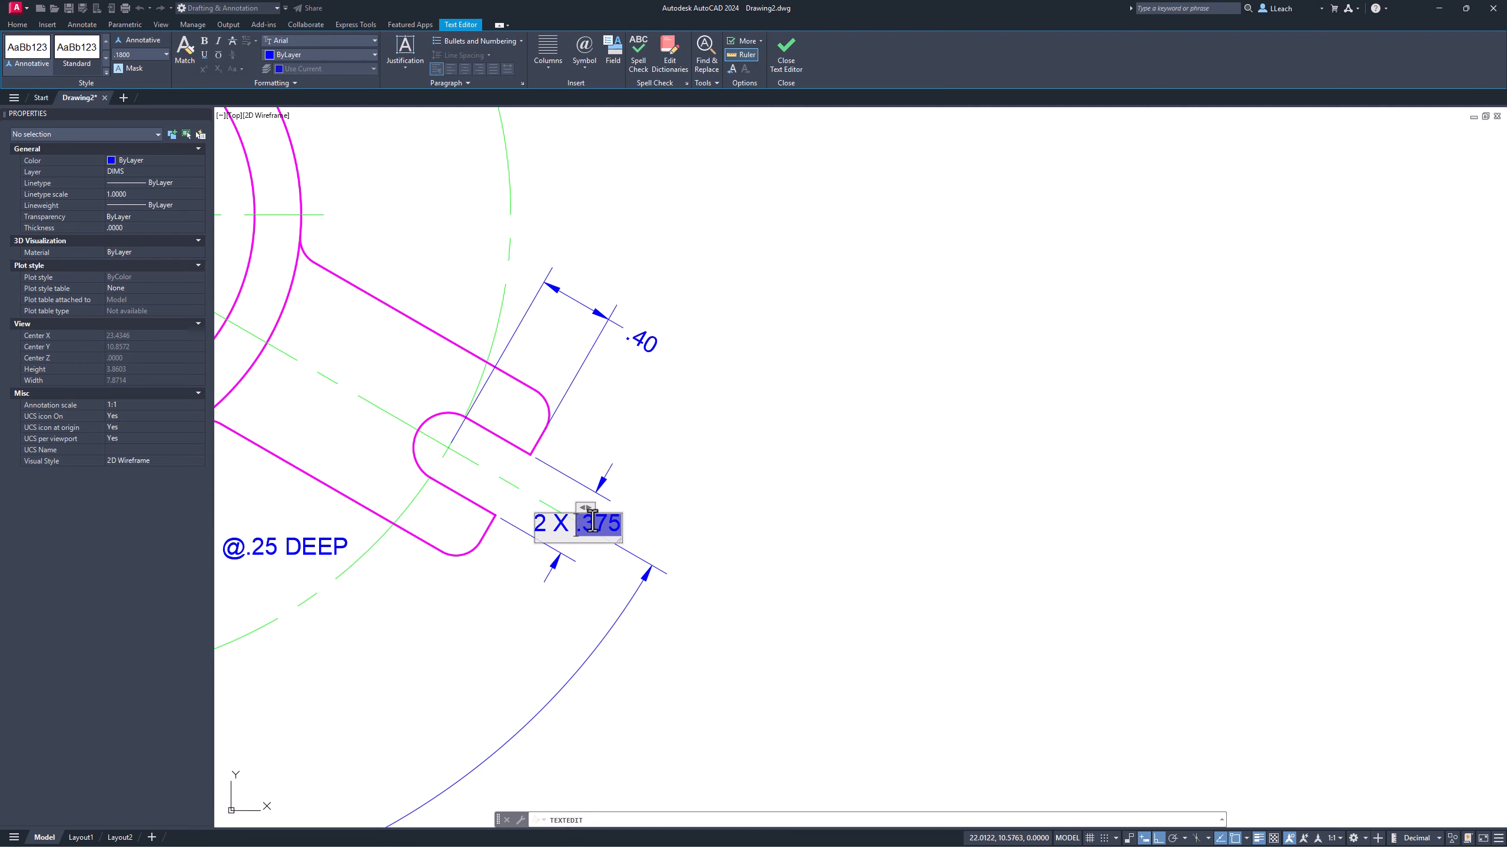
pyautogui.write('%%')
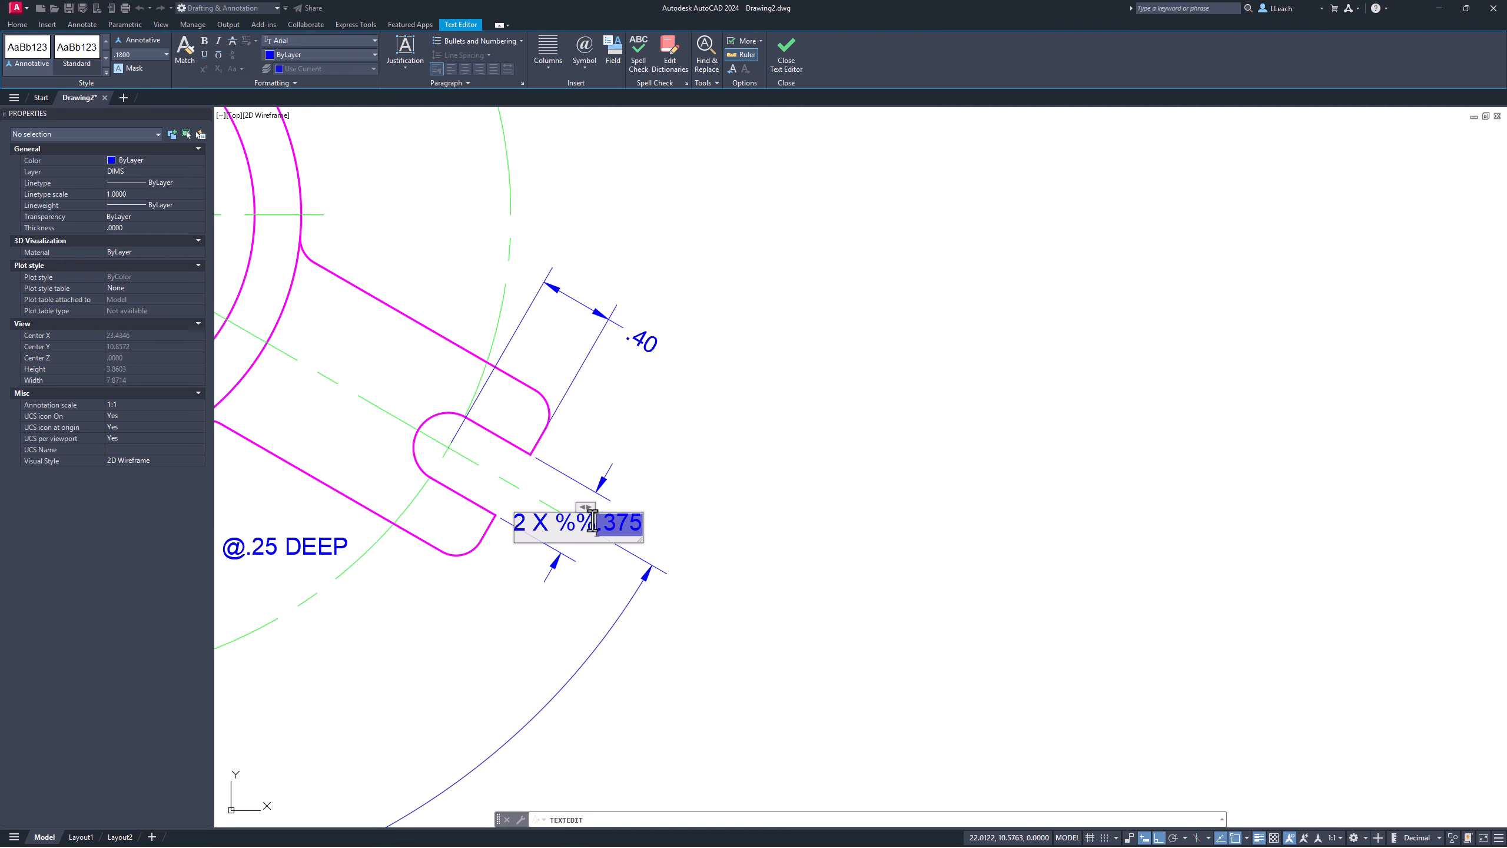
pyautogui.write('c')
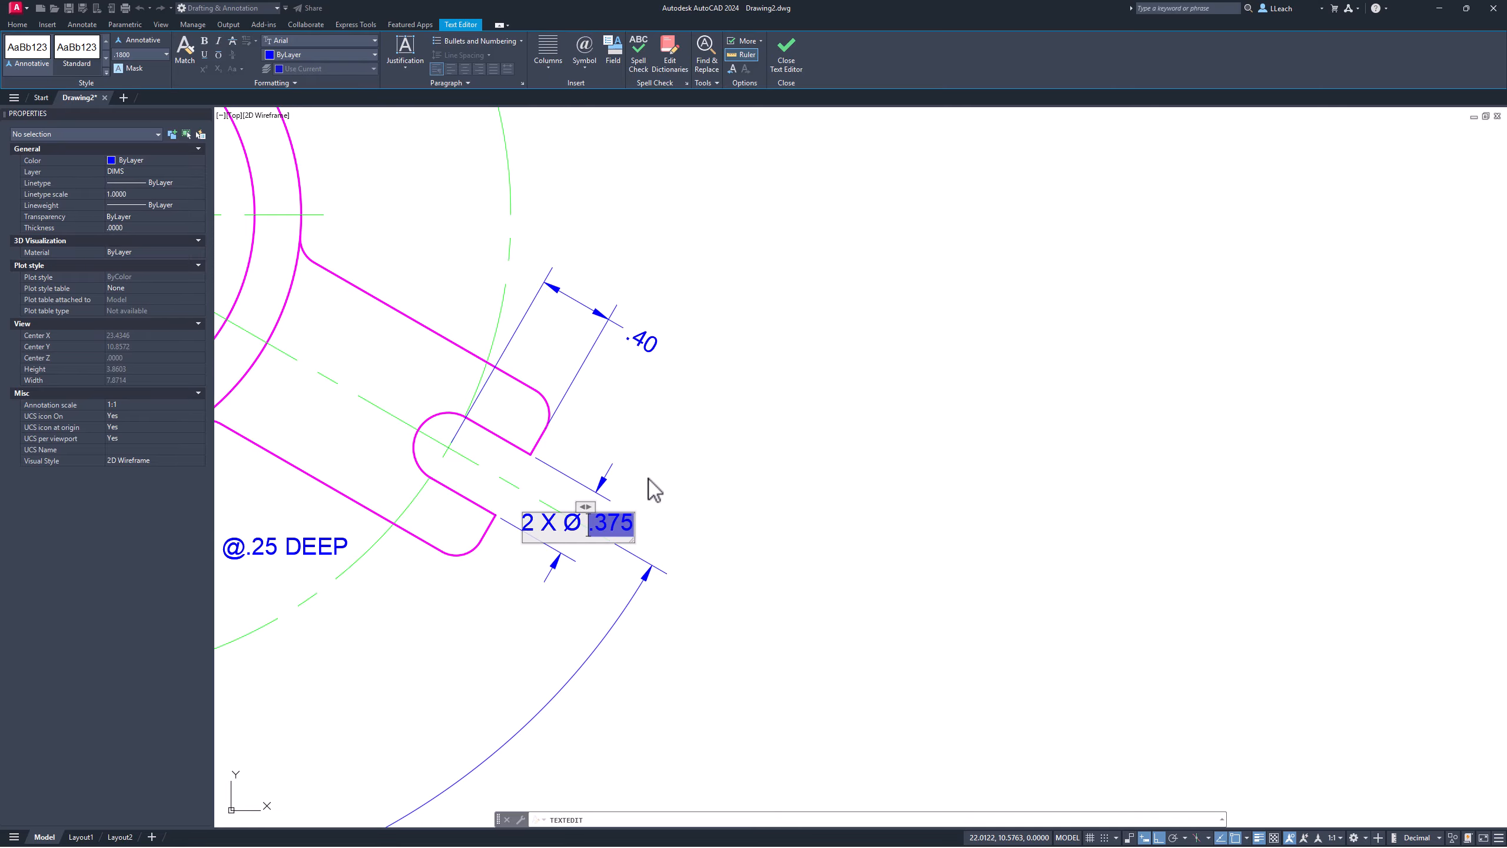
pyautogui.press('BackSpace')
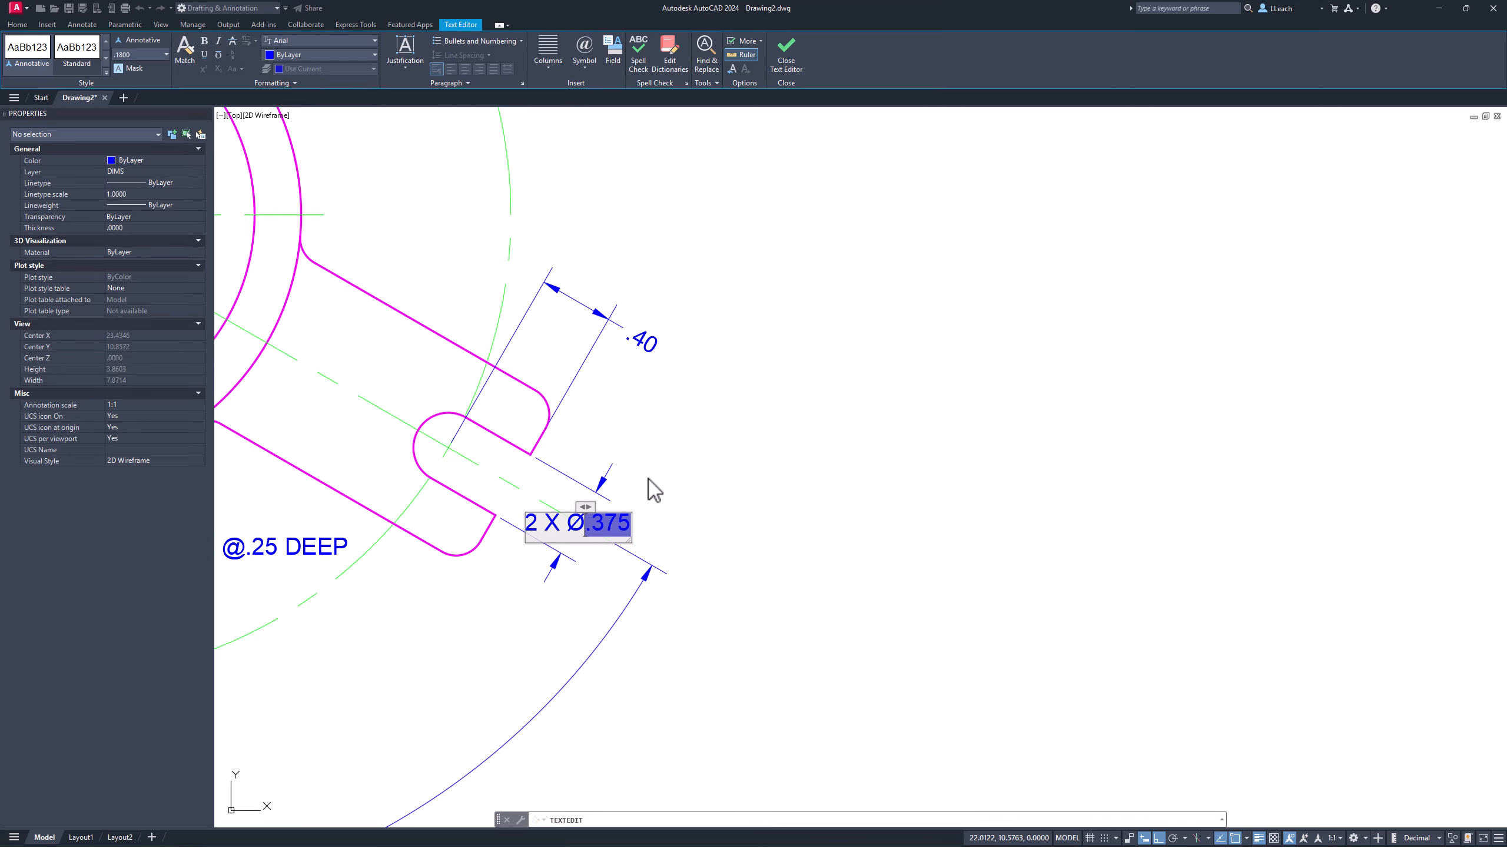
pyautogui.click(651, 487)
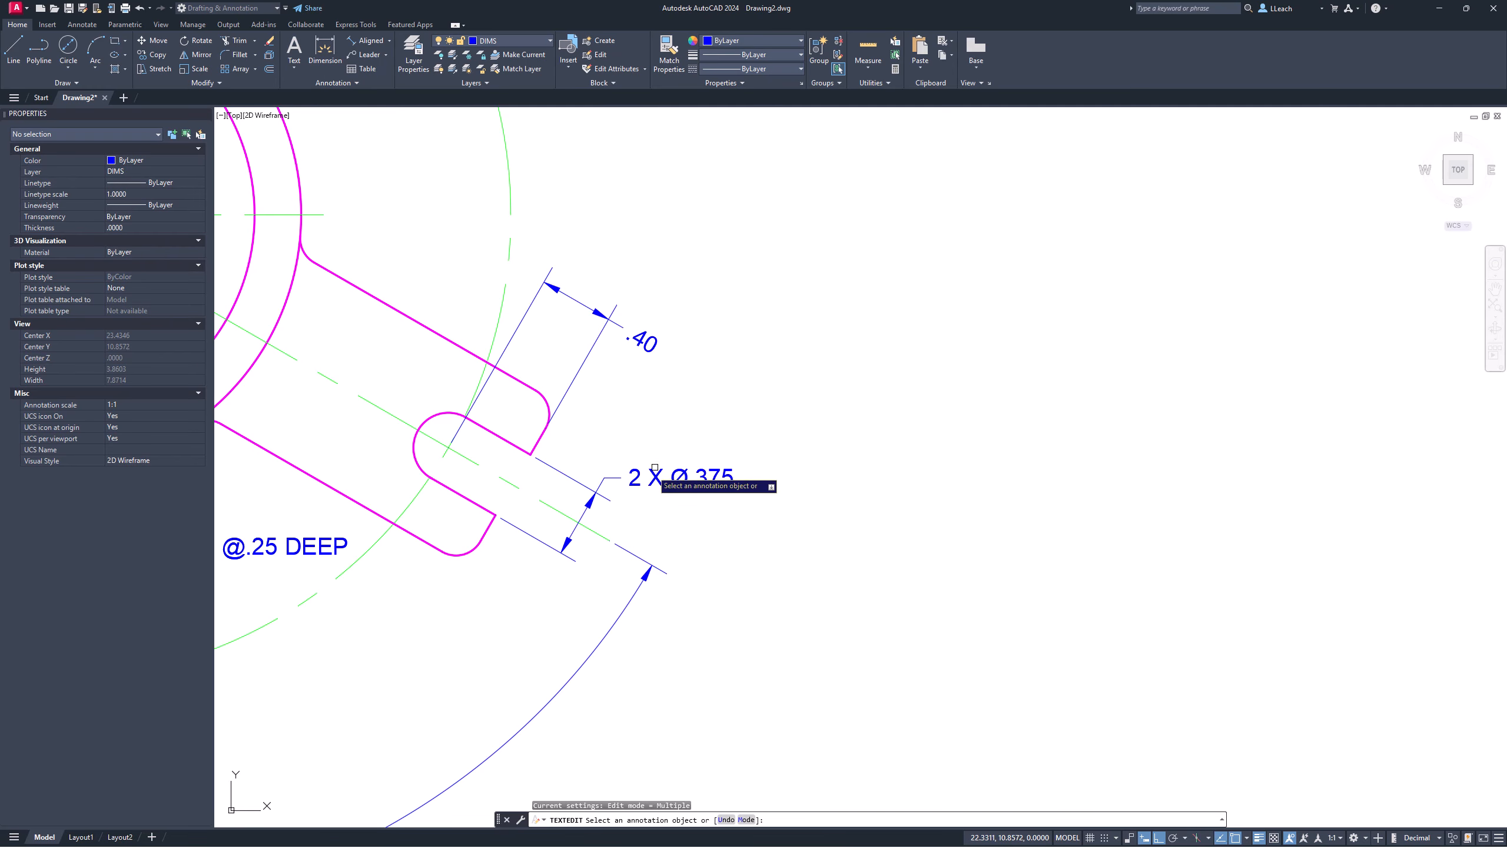
pyautogui.press('Escape')
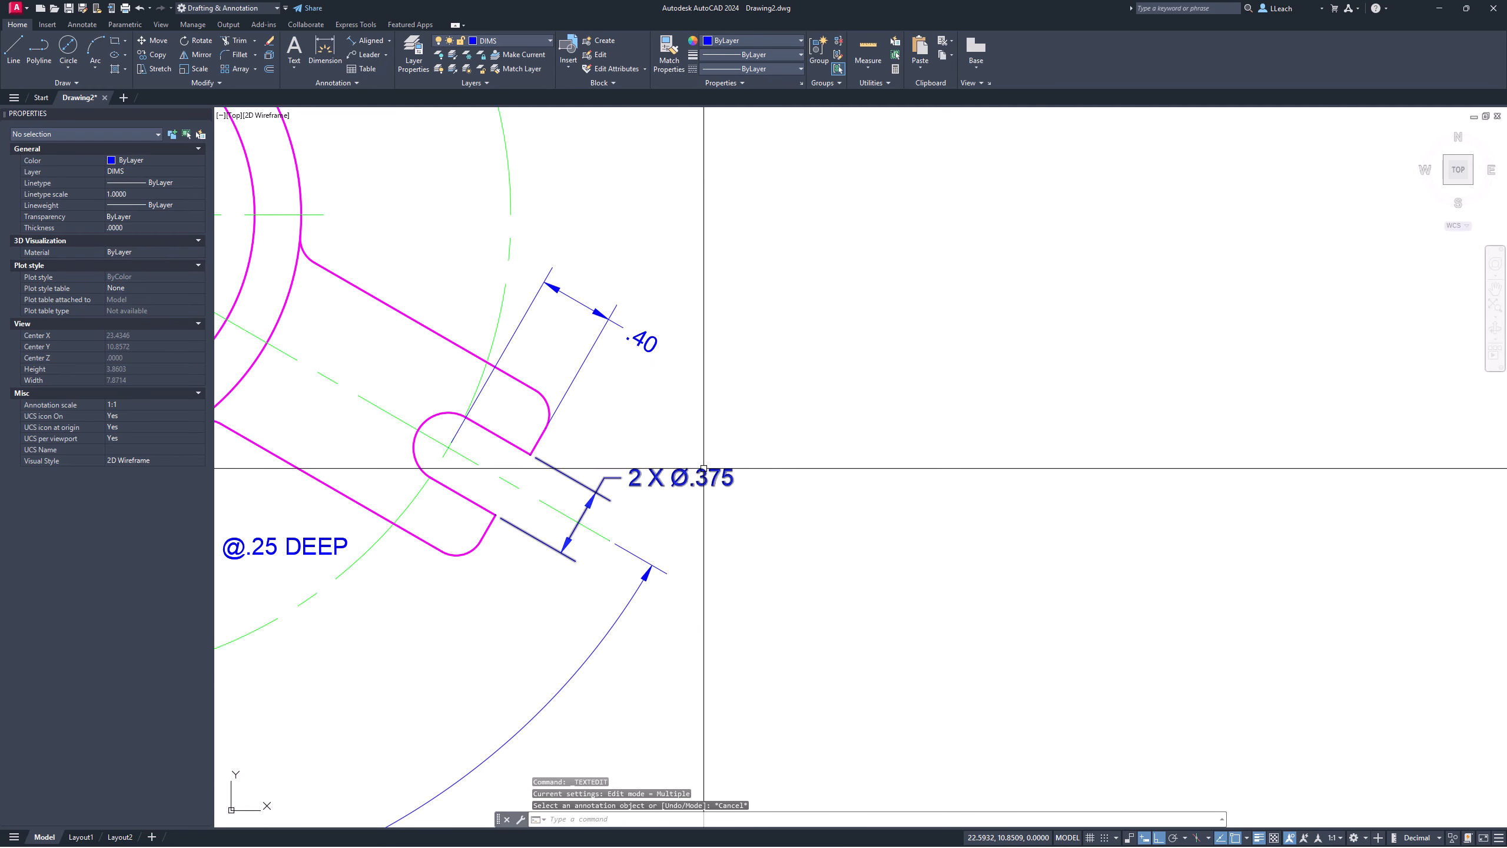
# Step: Zoom out and pan until the whole dimensioned hub top view sits centred on screen
pyautogui.moveTo(697, 441)
pyautogui.mouseDown(button='middle')
pyautogui.moveTo(709, 442)
pyautogui.moveTo(683, 429)
pyautogui.moveTo(760, 483)
pyautogui.mouseUp(button='middle')
pyautogui.scroll(-4, 683, 411)
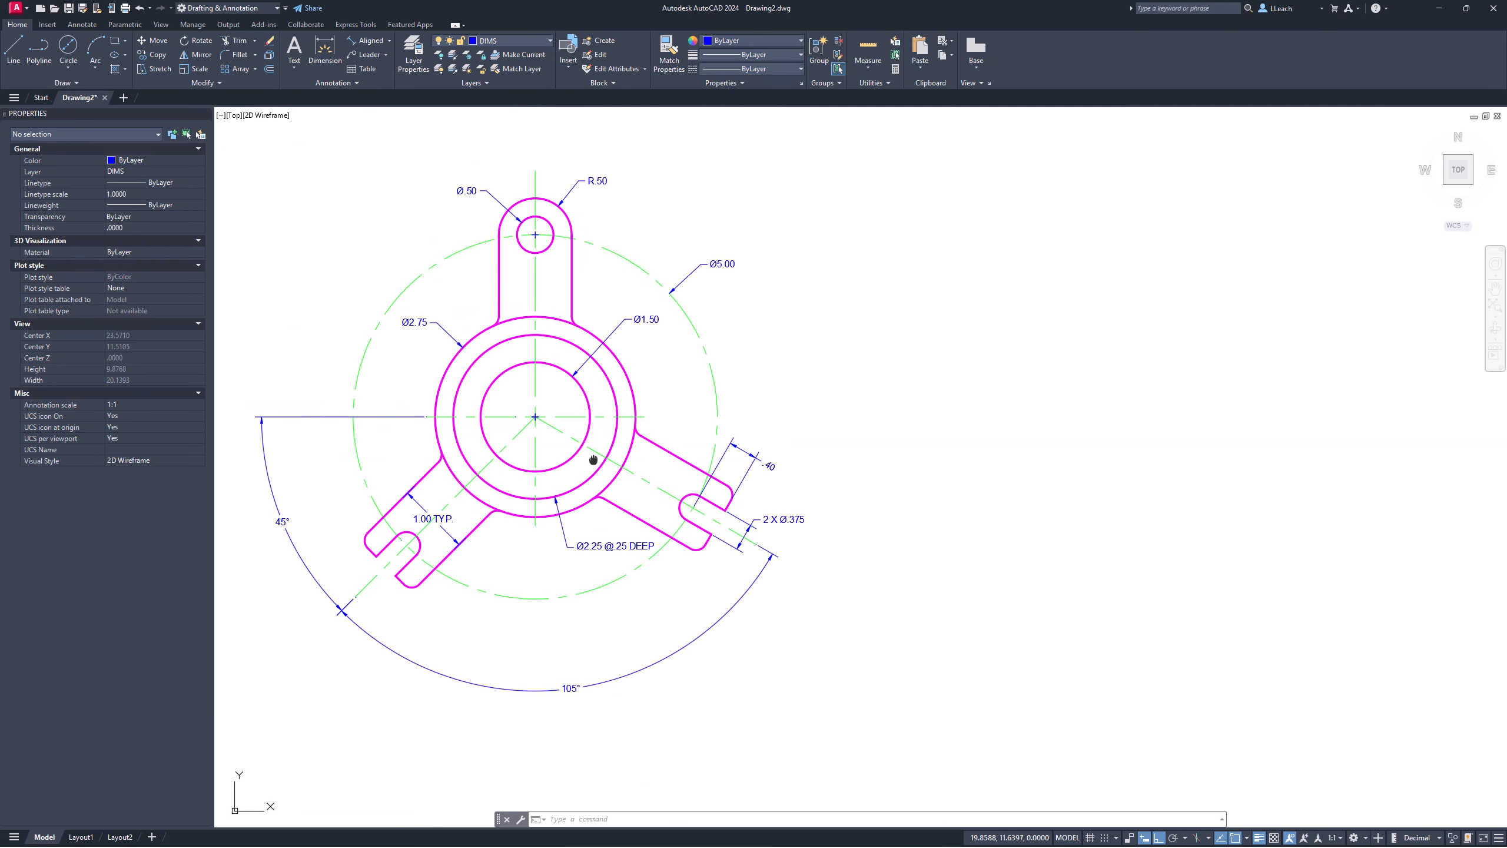
pyautogui.moveTo(591, 455); pyautogui.dragTo(608, 455, button='middle')
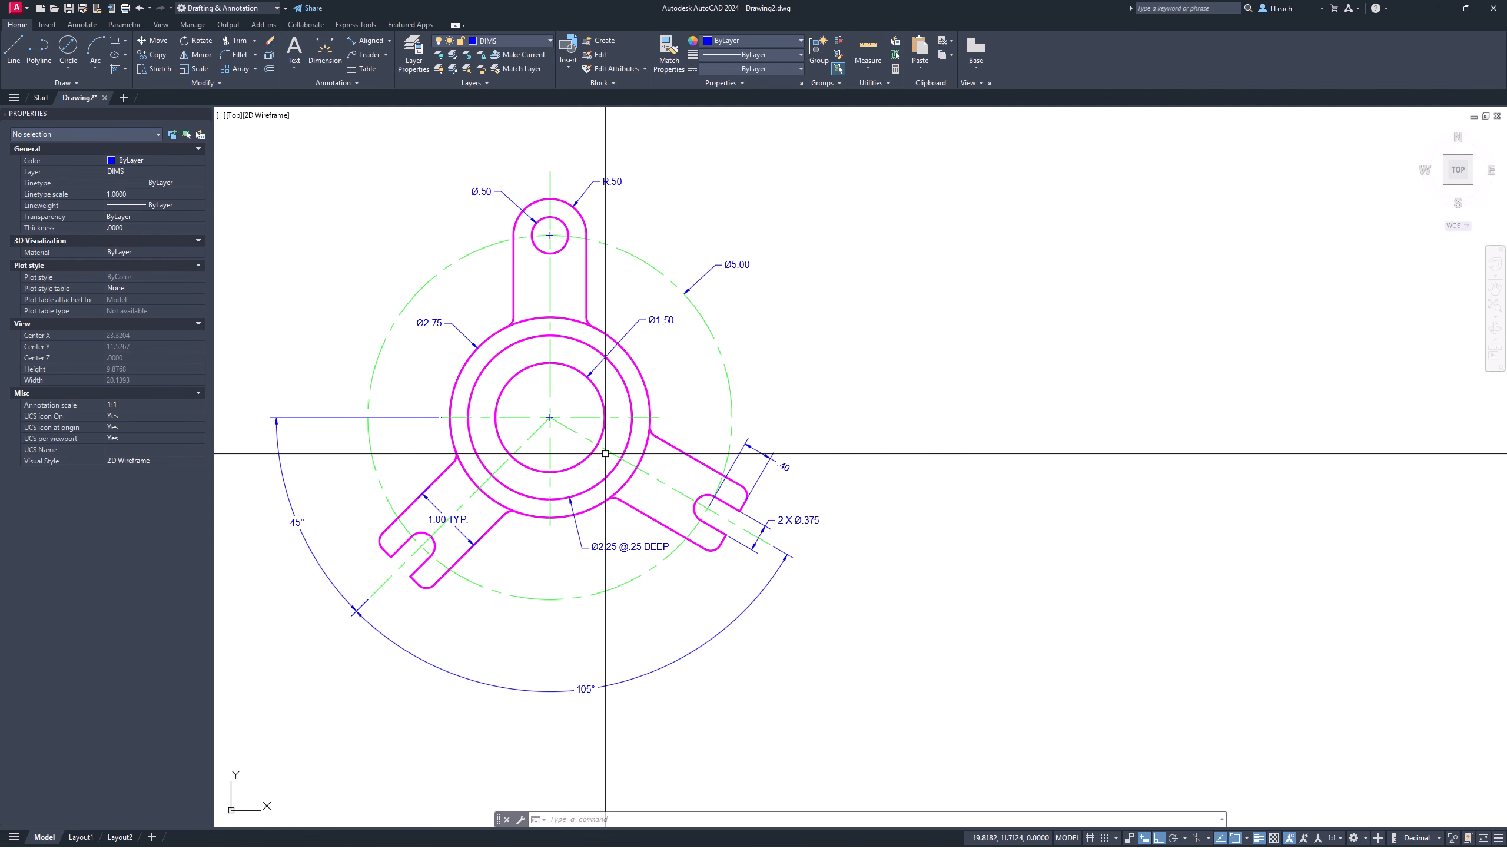
pyautogui.moveTo(599, 440); pyautogui.dragTo(613, 441, button='middle')
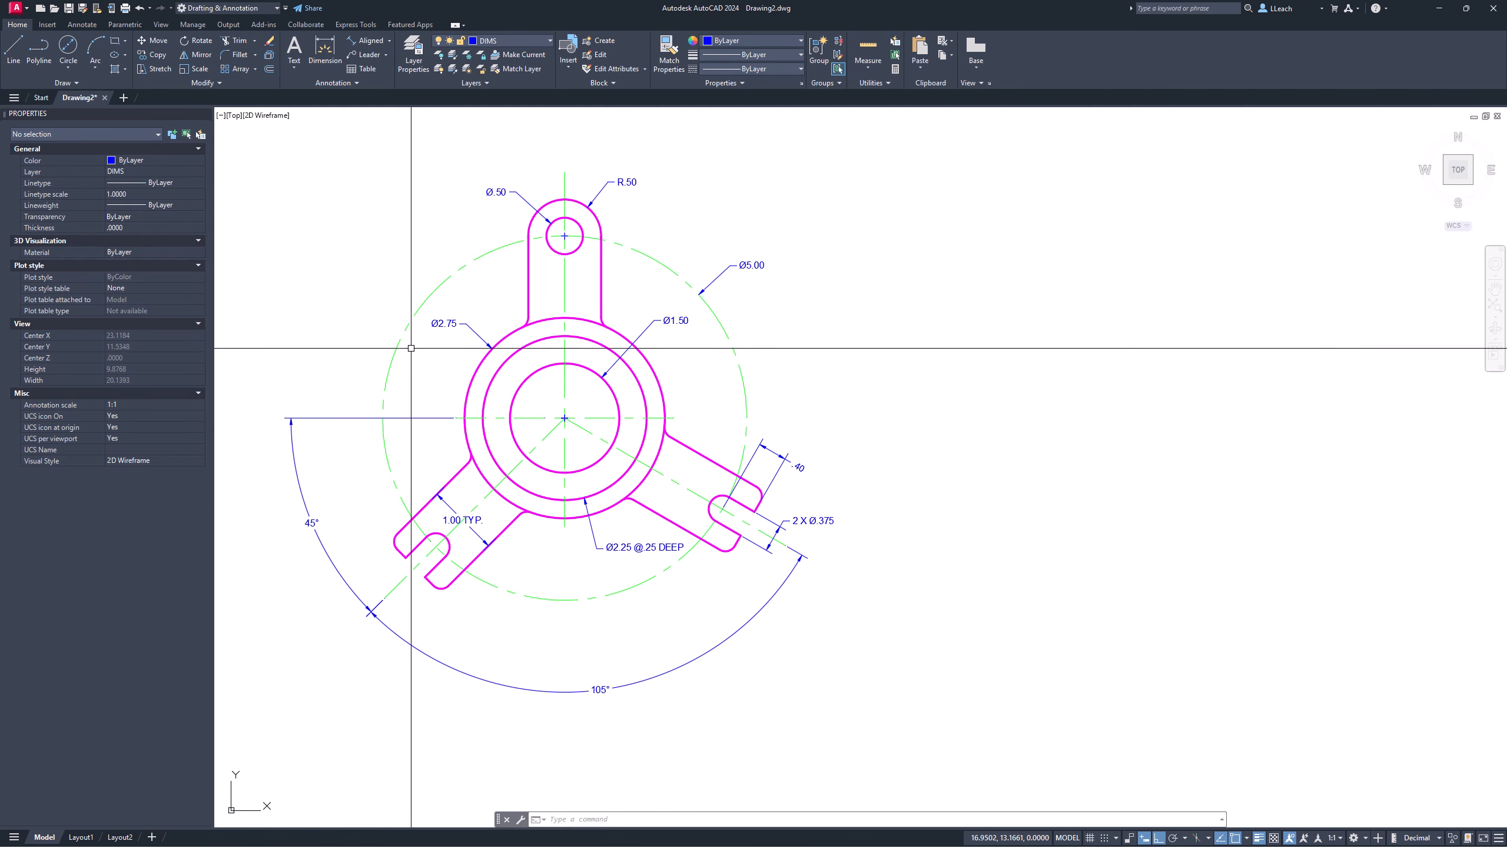
pyautogui.moveTo(372, 276); pyautogui.dragTo(403, 282, button='middle')
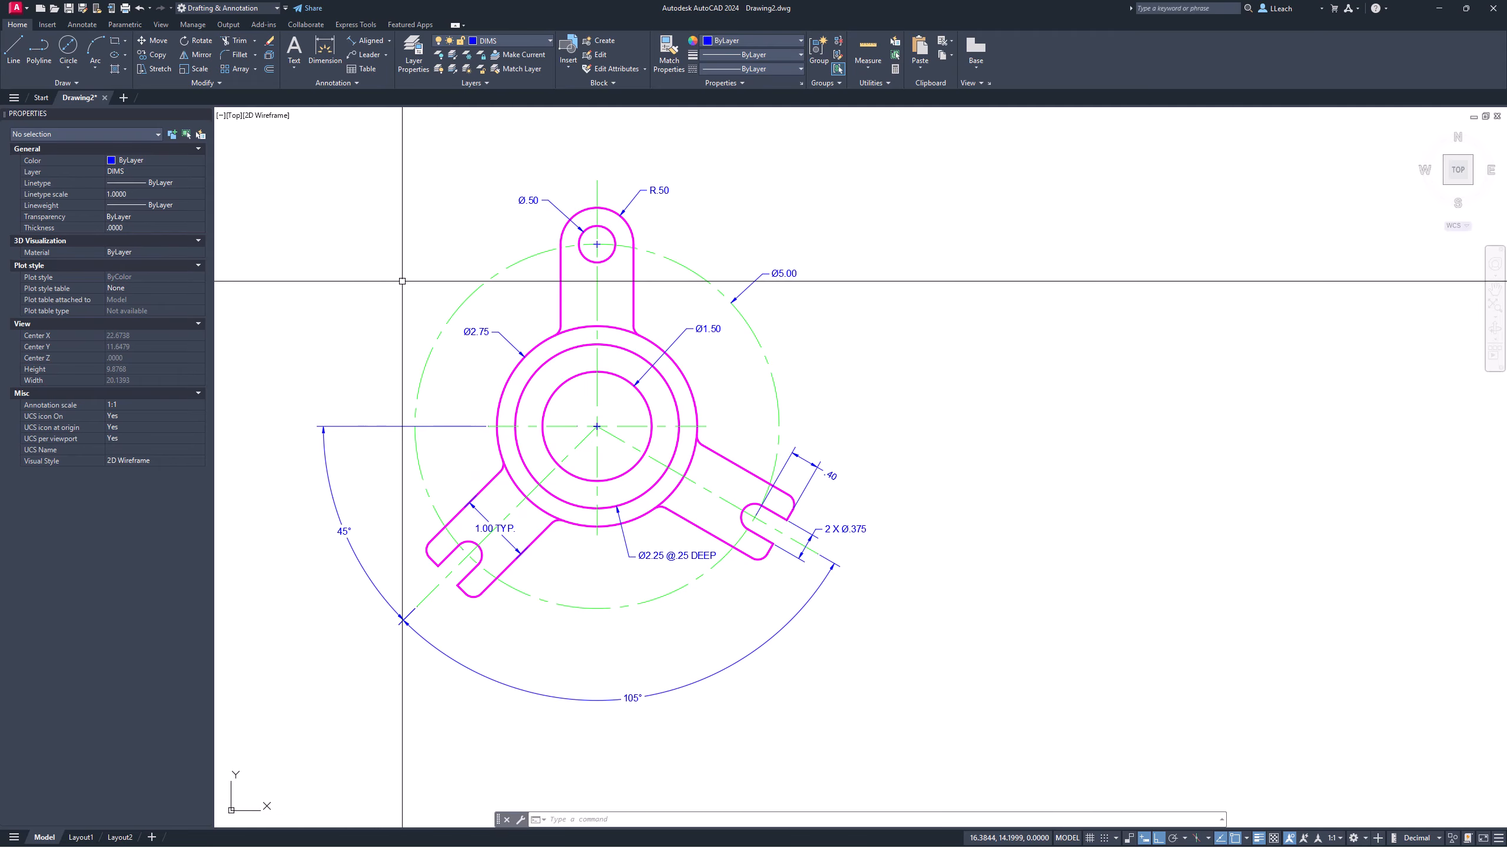
pyautogui.moveTo(402, 279); pyautogui.dragTo(410, 277, button='middle')
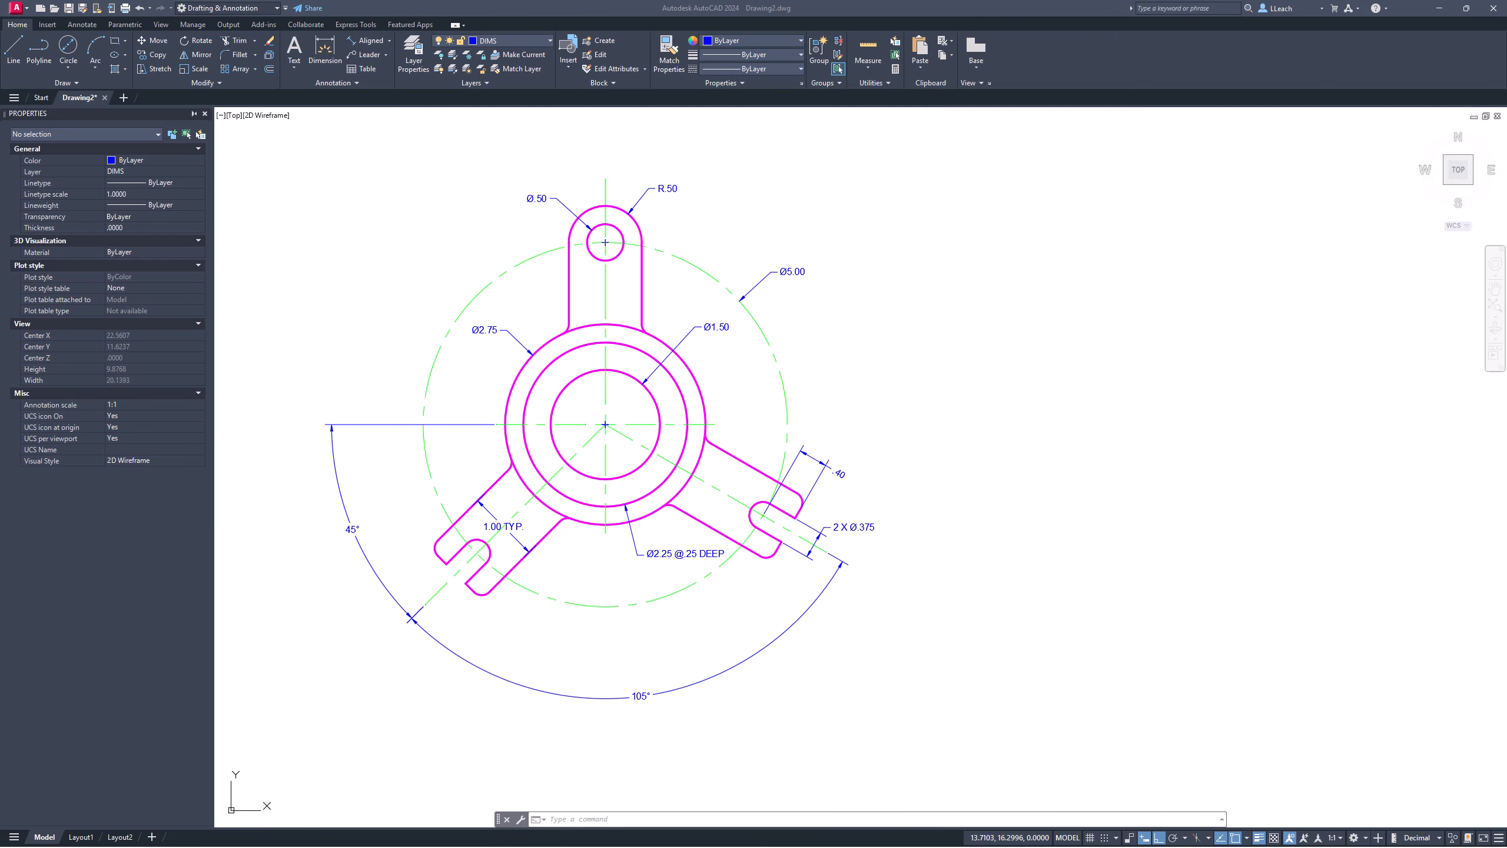
pyautogui.click(459, 311)
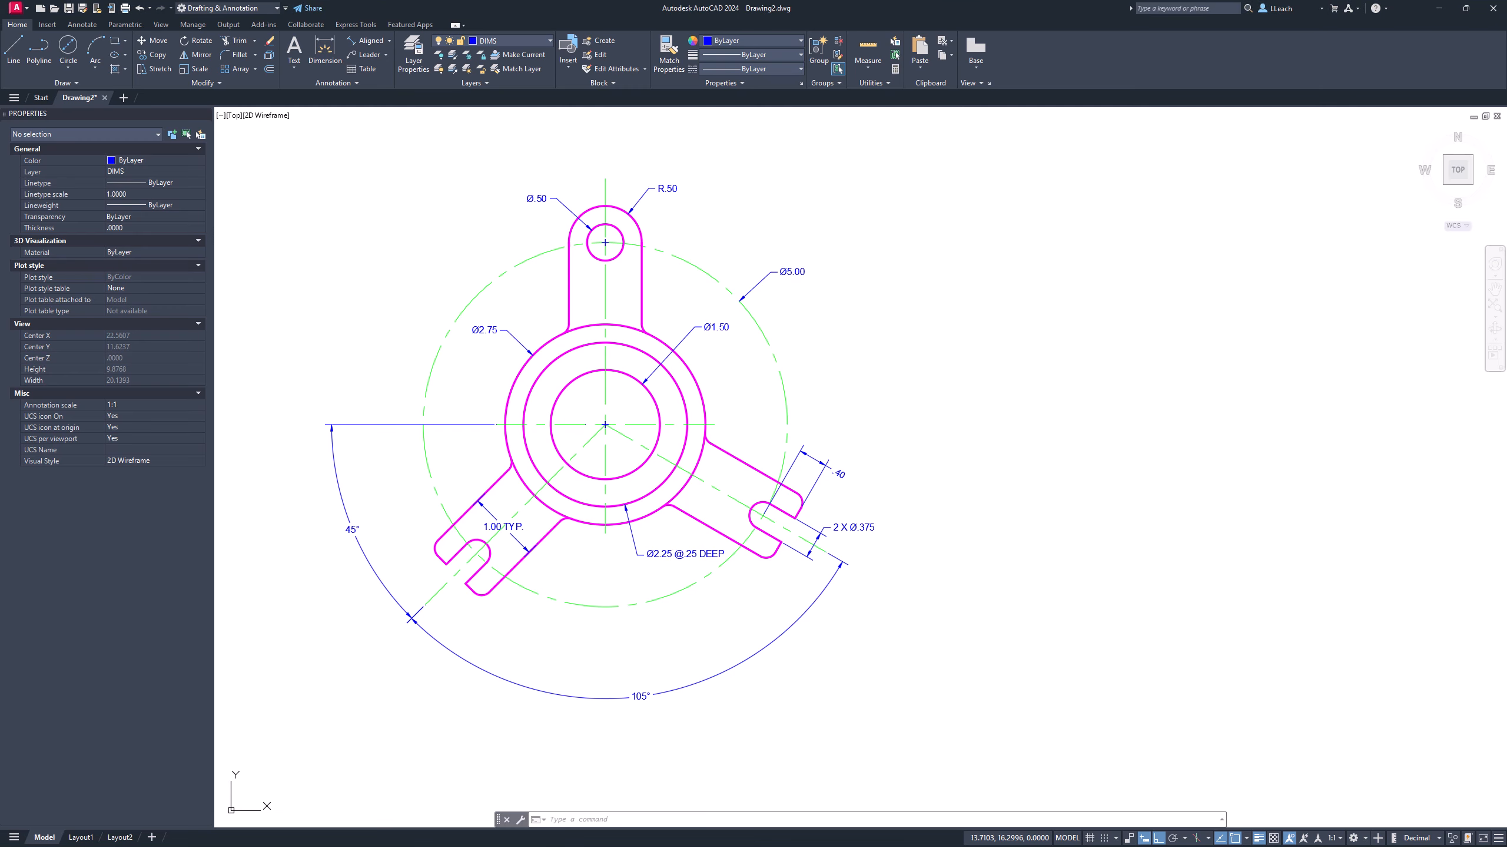
# Step: Make OBJECT the current layer and draw a horizontal baseline below the top view
pyautogui.click(513, 41)
pyautogui.click(496, 126)
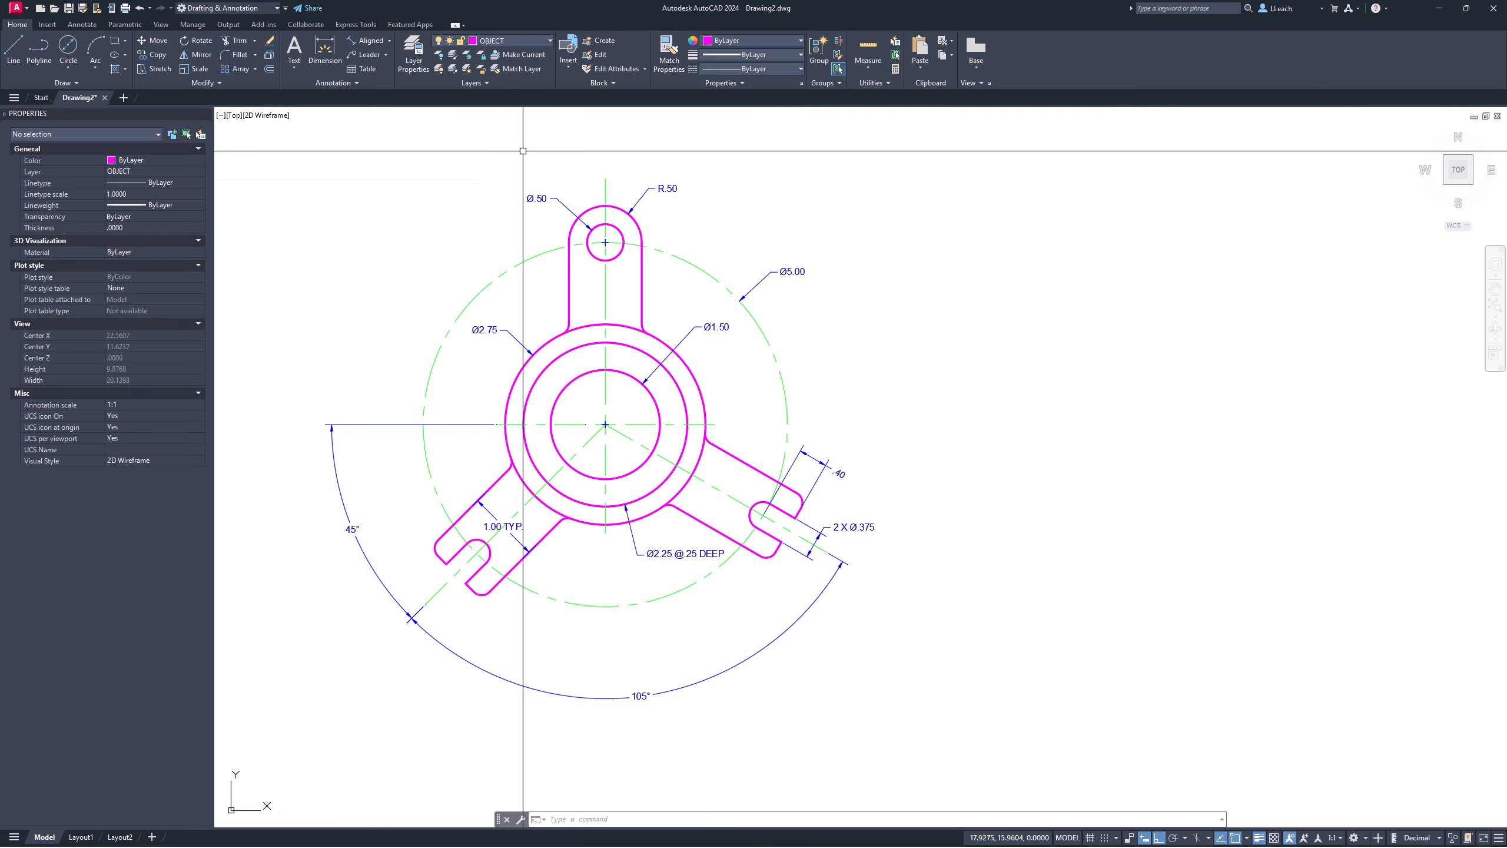
pyautogui.moveTo(563, 356); pyautogui.dragTo(556, 269, button='middle')
pyautogui.moveTo(556, 391)
pyautogui.mouseDown(button='middle')
pyautogui.moveTo(545, 326)
pyautogui.moveTo(561, 407)
pyautogui.moveTo(522, 410)
pyautogui.moveTo(548, 407)
pyautogui.moveTo(548, 369)
pyautogui.moveTo(528, 360)
pyautogui.moveTo(565, 427)
pyautogui.moveTo(573, 263)
pyautogui.mouseUp(button='middle')
pyautogui.moveTo(583, 423); pyautogui.dragTo(579, 383, button='middle')
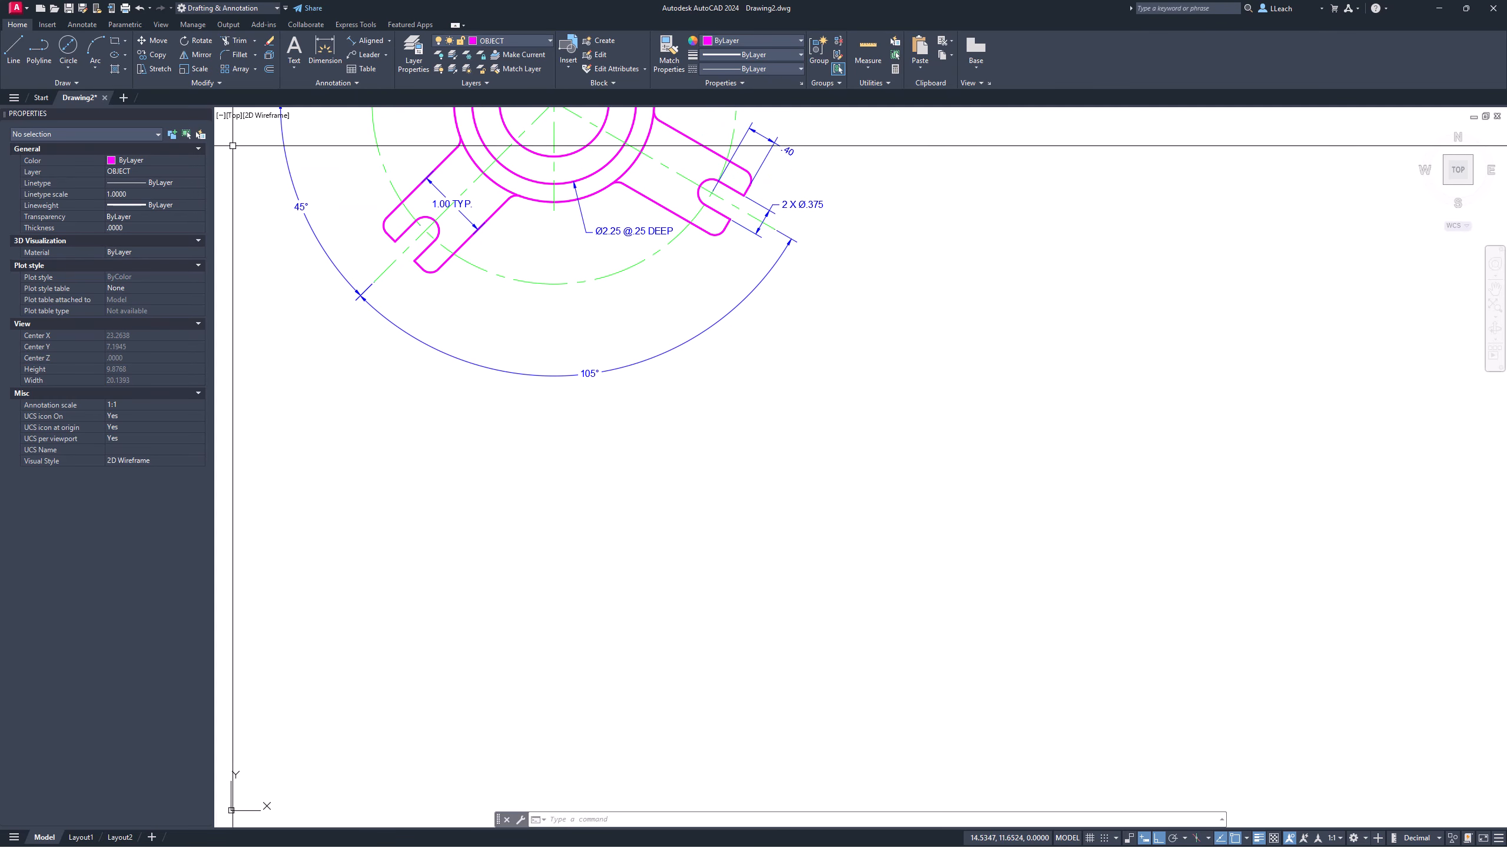
pyautogui.click(14, 52)
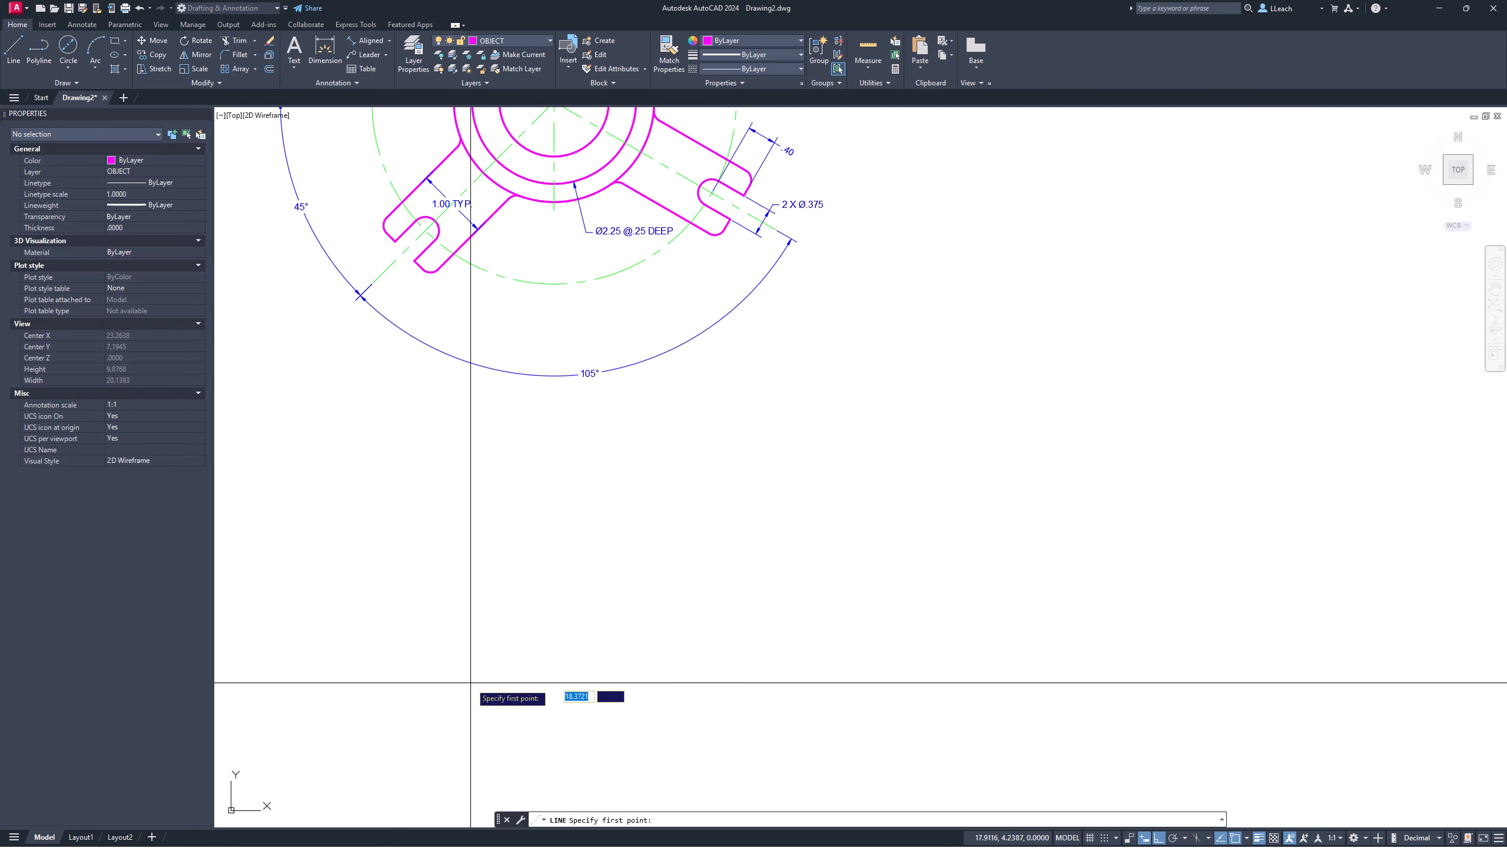
pyautogui.click(318, 708)
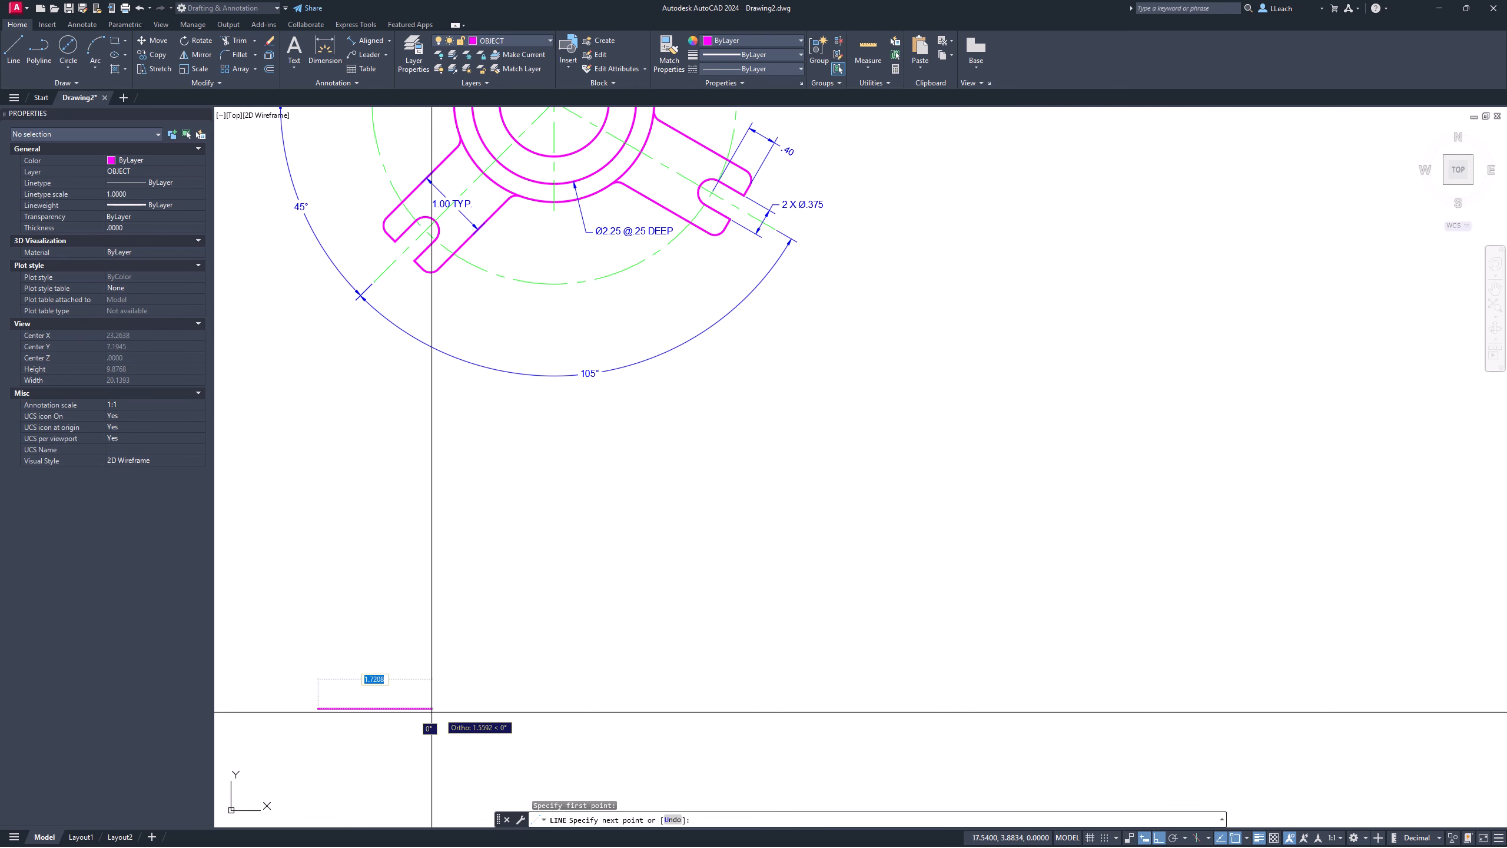
pyautogui.click(804, 708)
pyautogui.press('Escape')
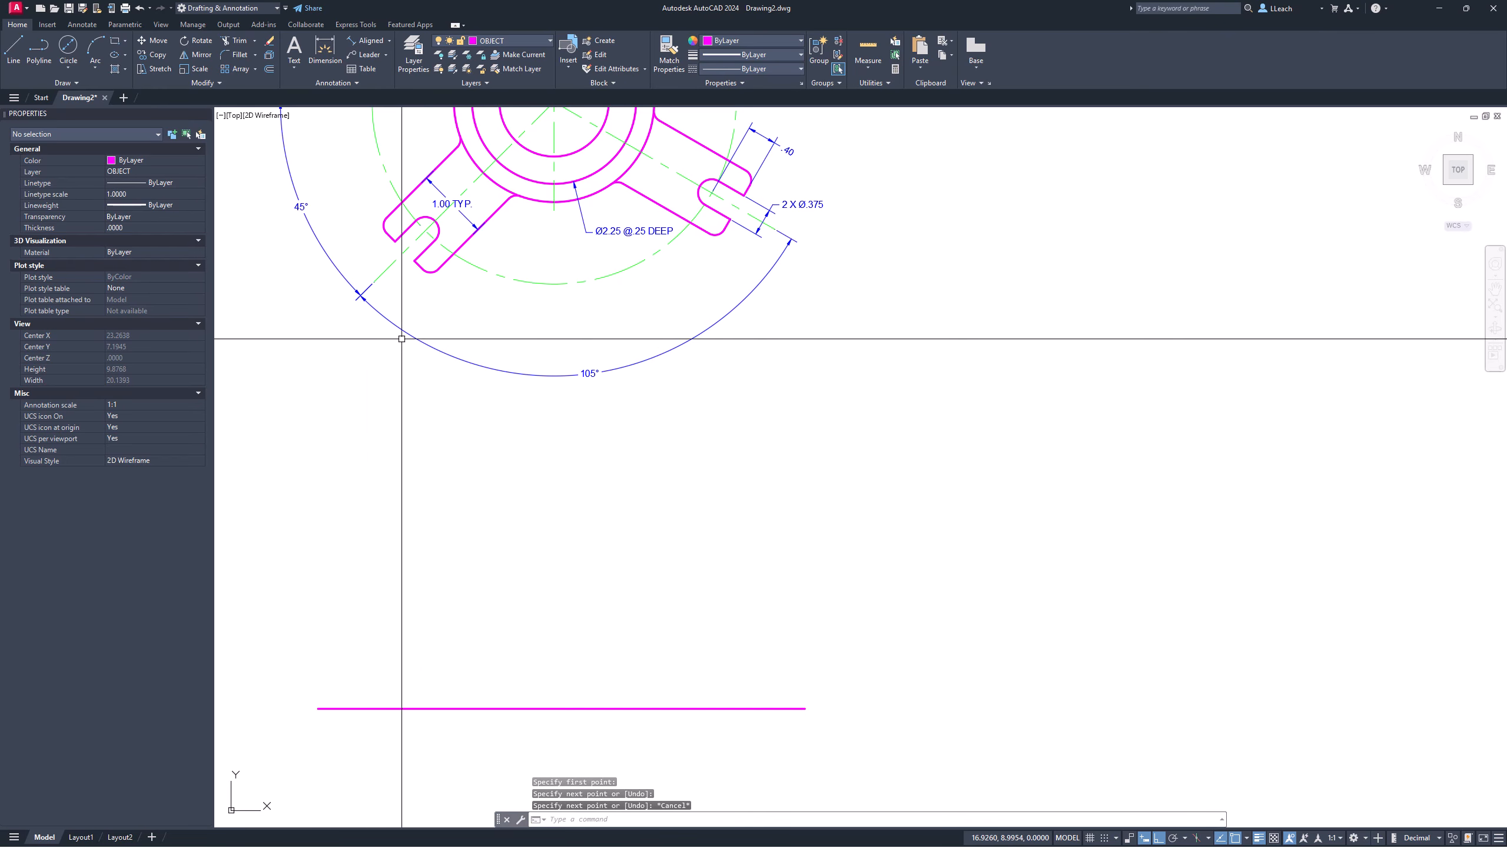
pyautogui.moveTo(579, 265); pyautogui.dragTo(585, 363, button='middle')
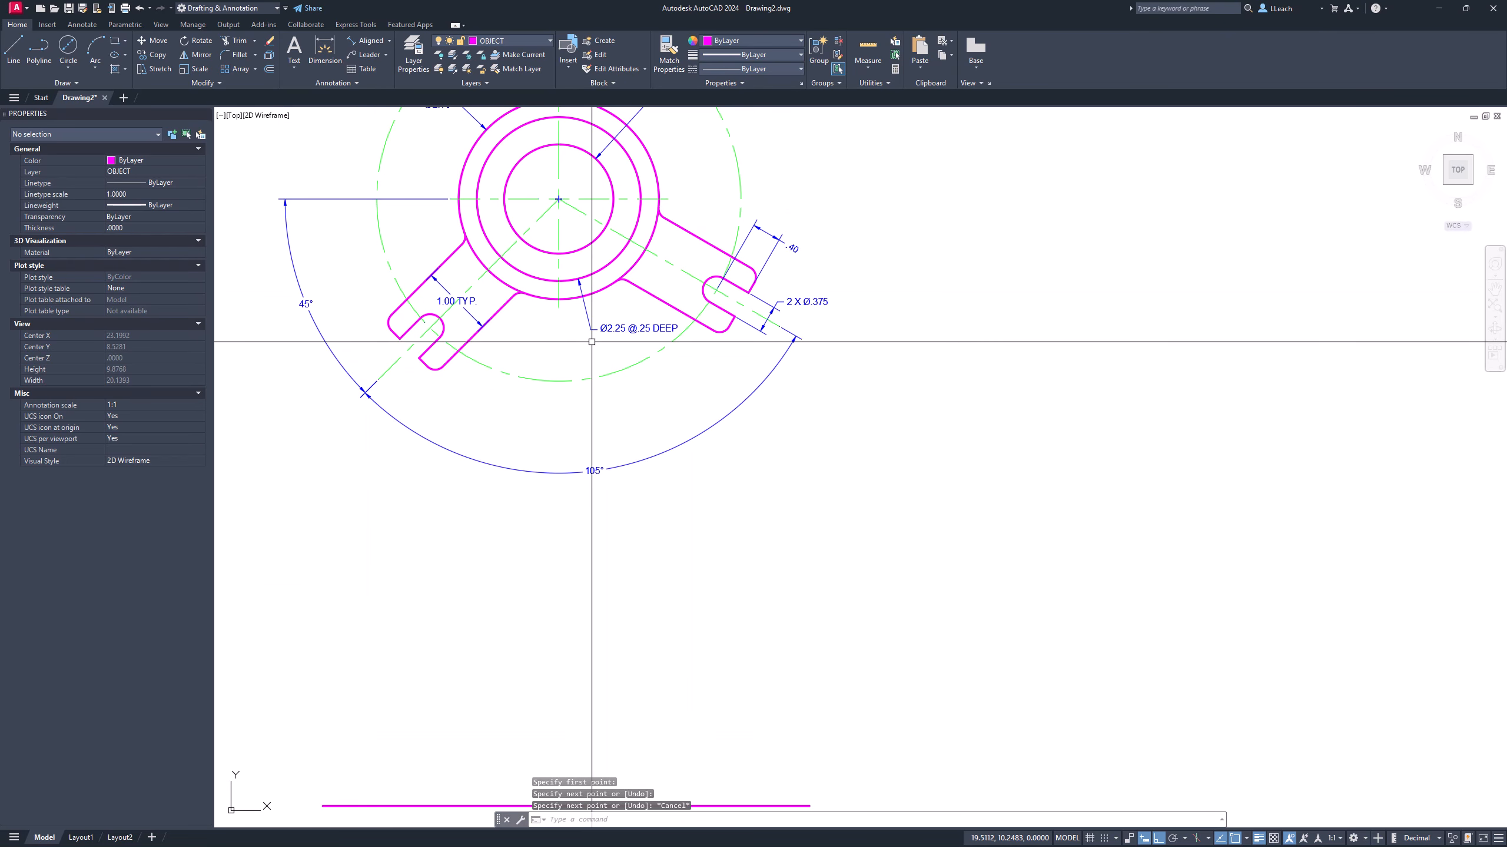
pyautogui.scroll(-3, 544, 282)
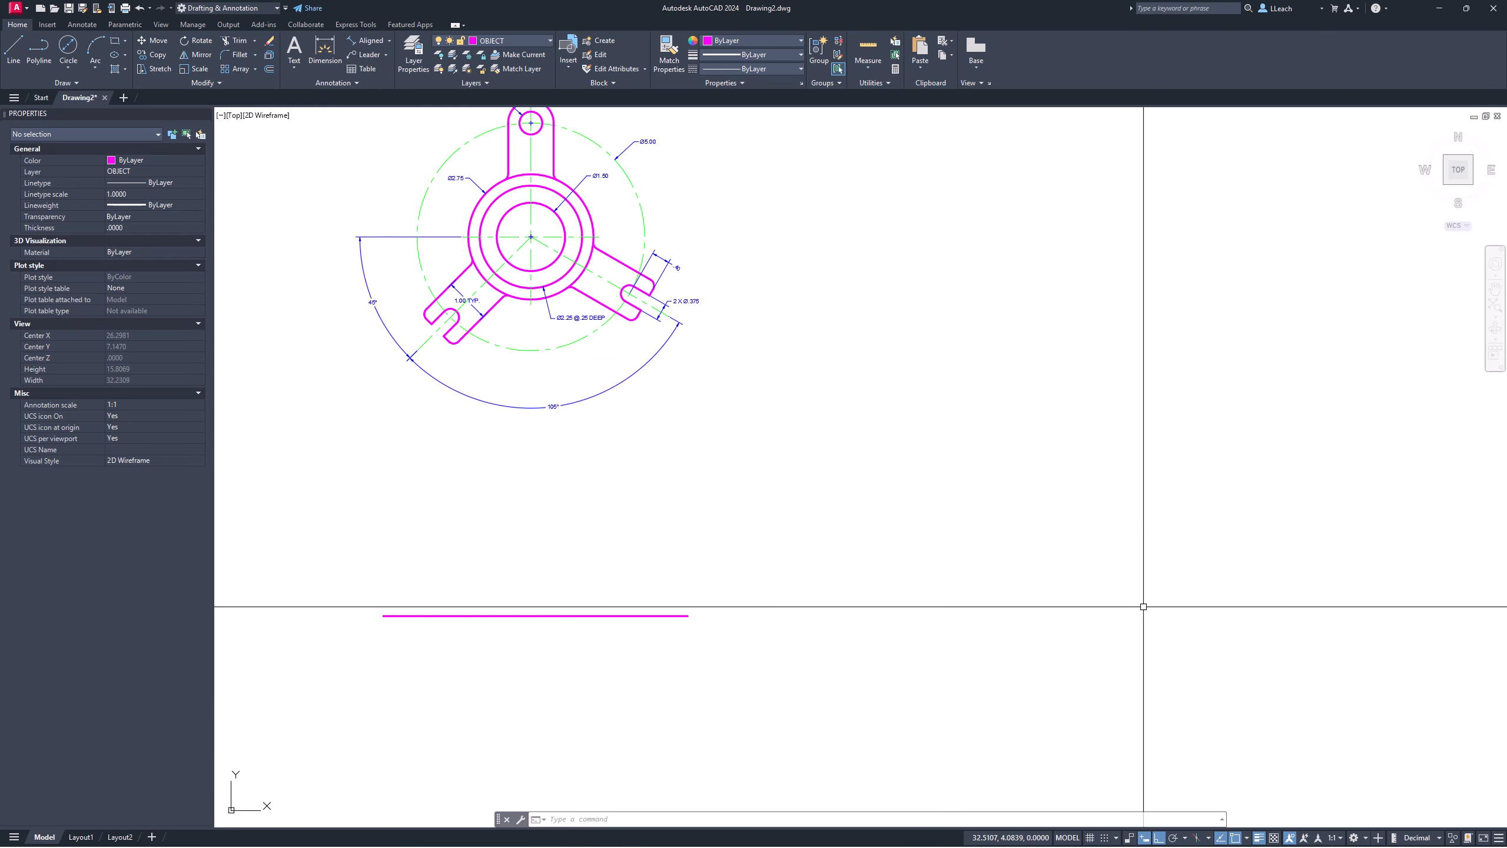
# Step: Enable the Quadrant and Endpoint running object snaps from the status-bar snap list
pyautogui.click(1247, 839)
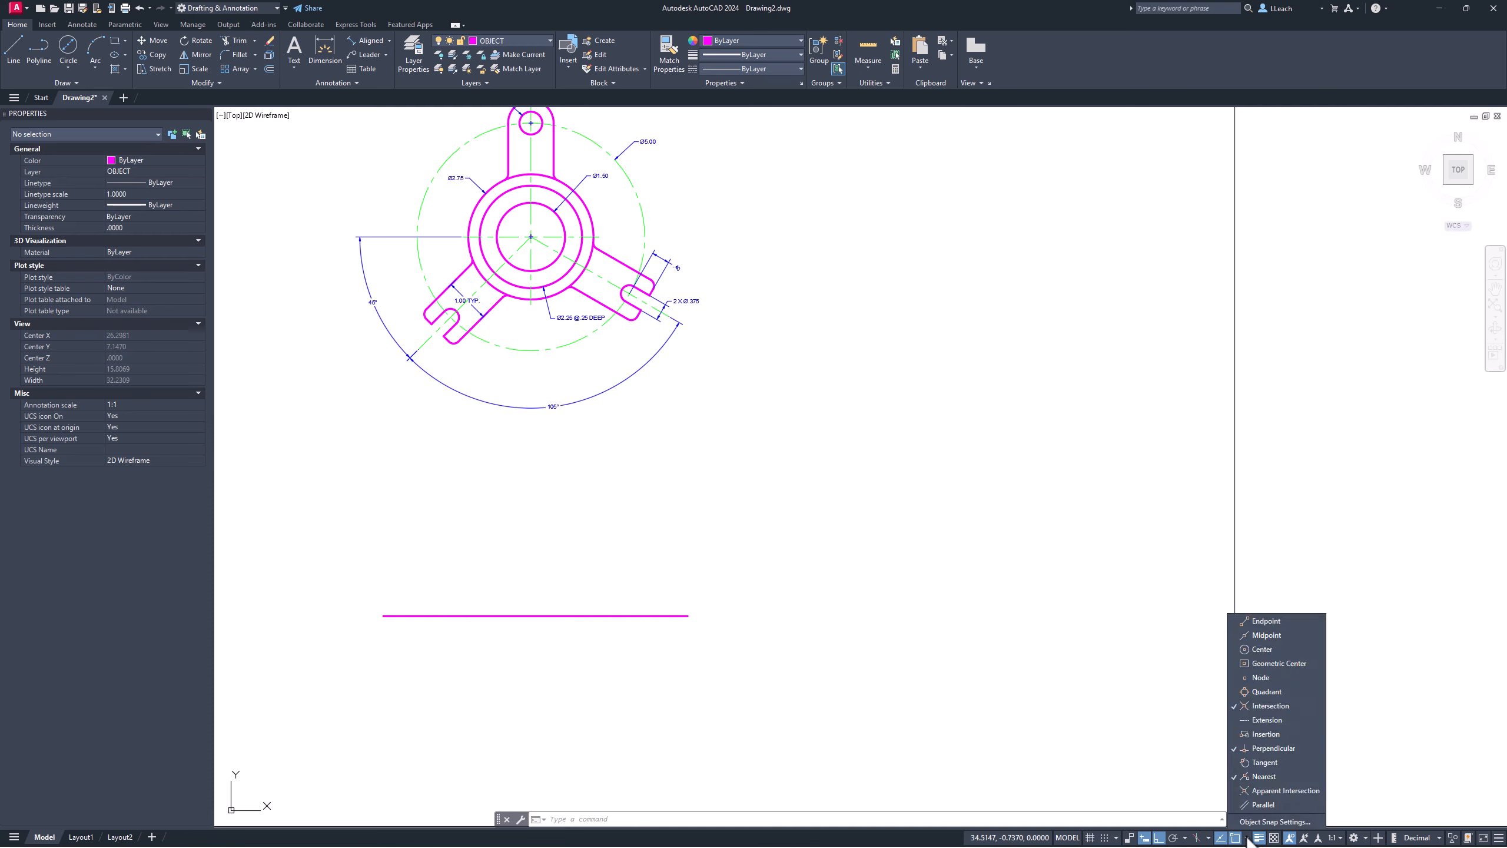
pyautogui.click(1270, 690)
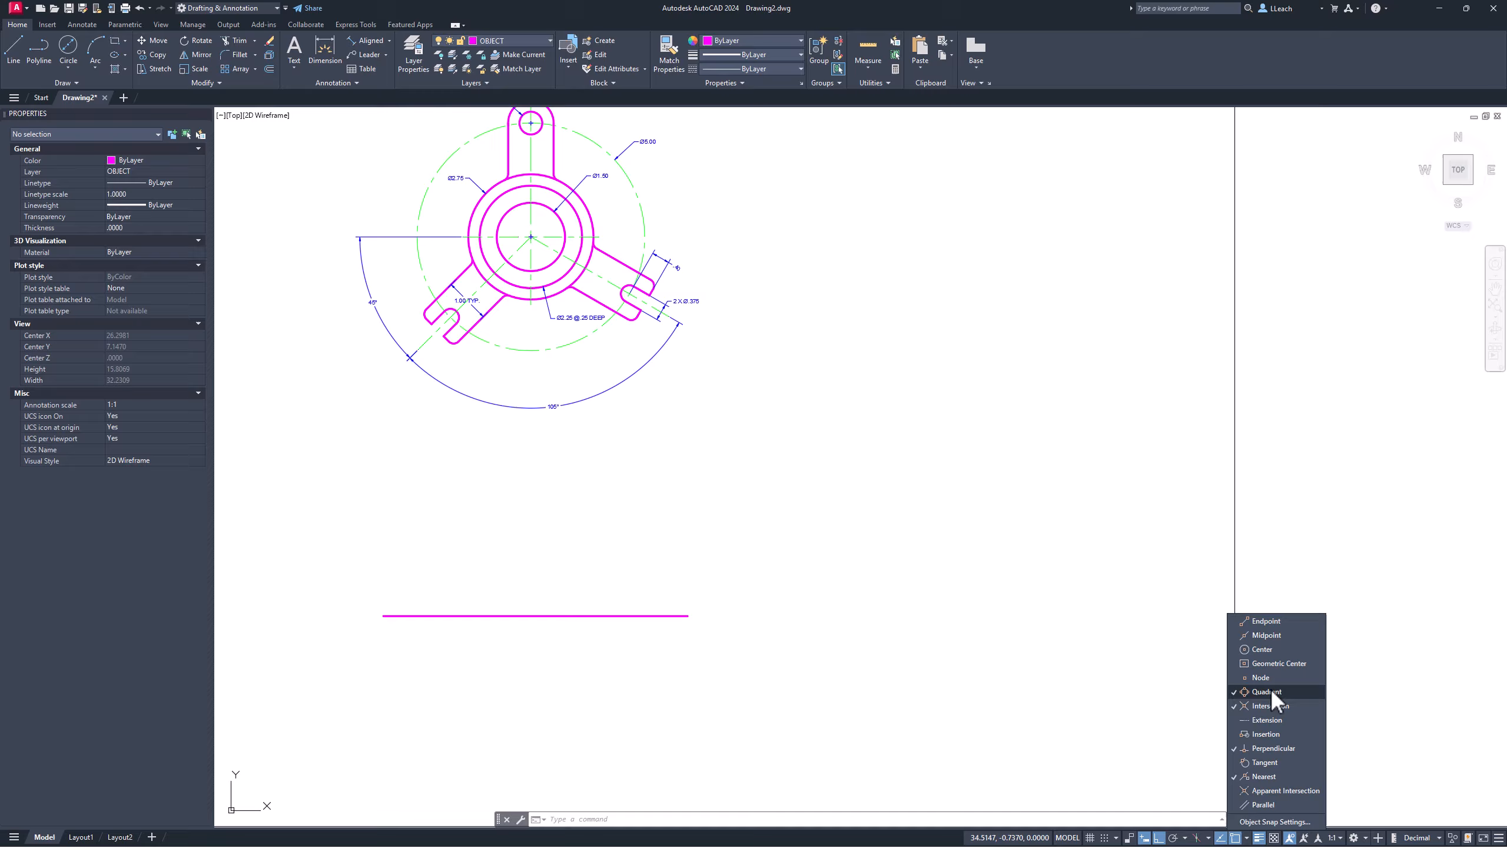
pyautogui.click(1278, 623)
pyautogui.click(1202, 771)
# Step: Draw the first two vertical projection lines from the hub's left edge and hub down past the baseline
pyautogui.scroll(-2, 635, 451)
pyautogui.scroll(4, 527, 326)
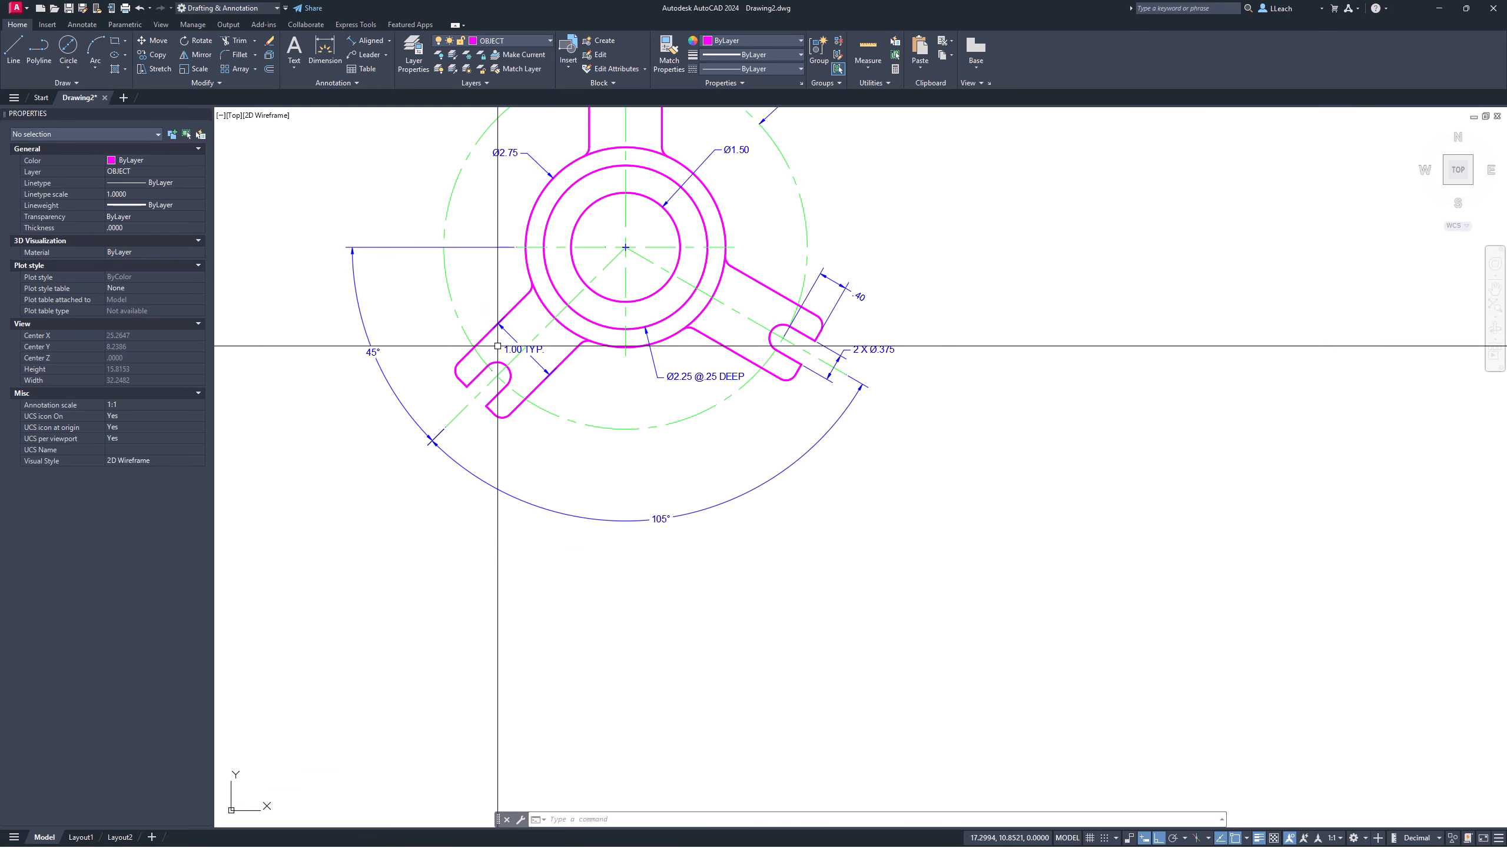
pyautogui.scroll(2, 528, 326)
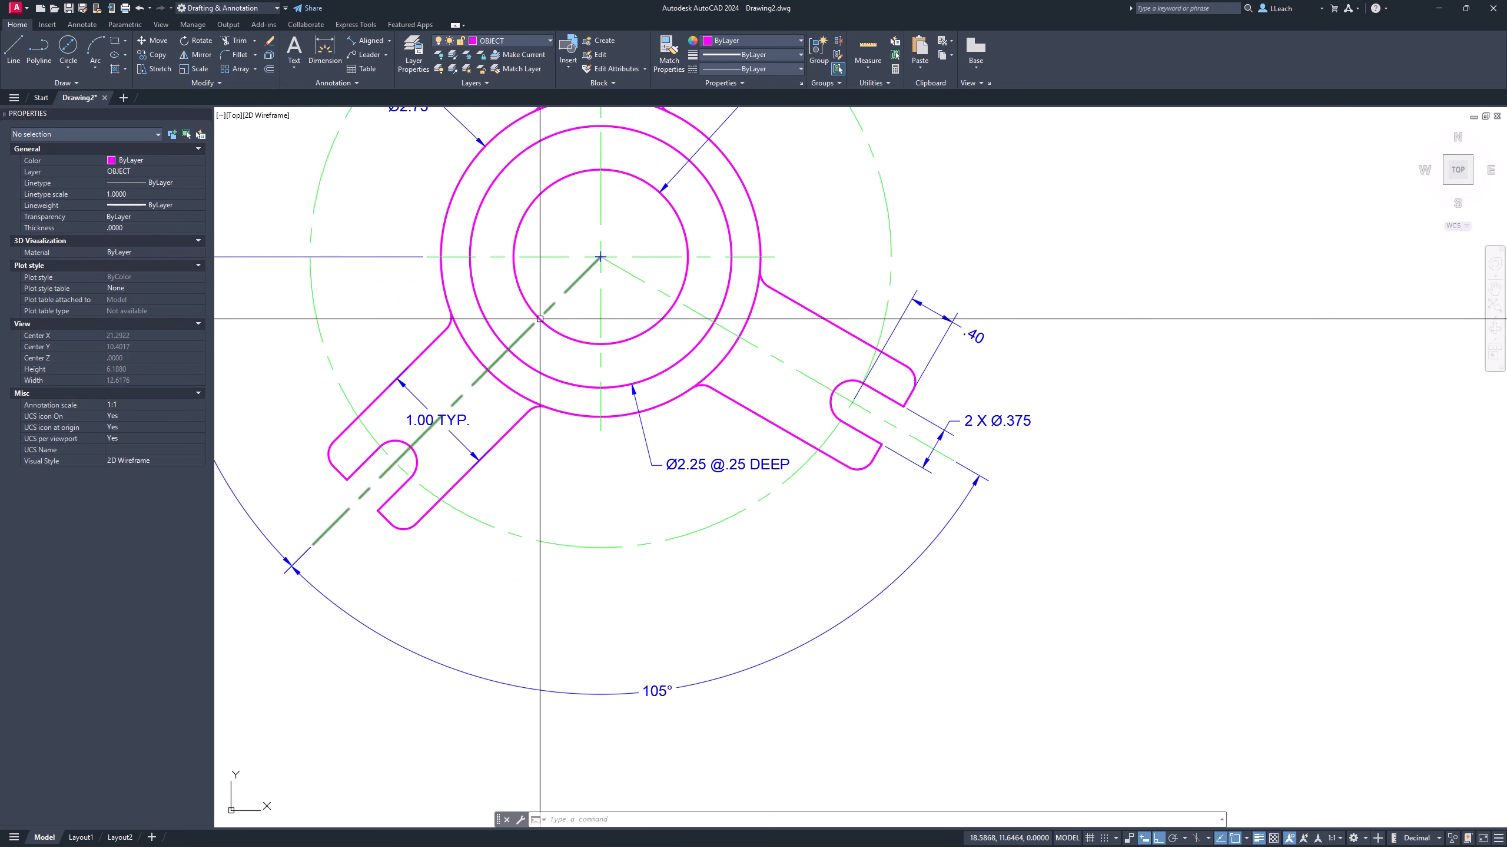
pyautogui.click(18, 53)
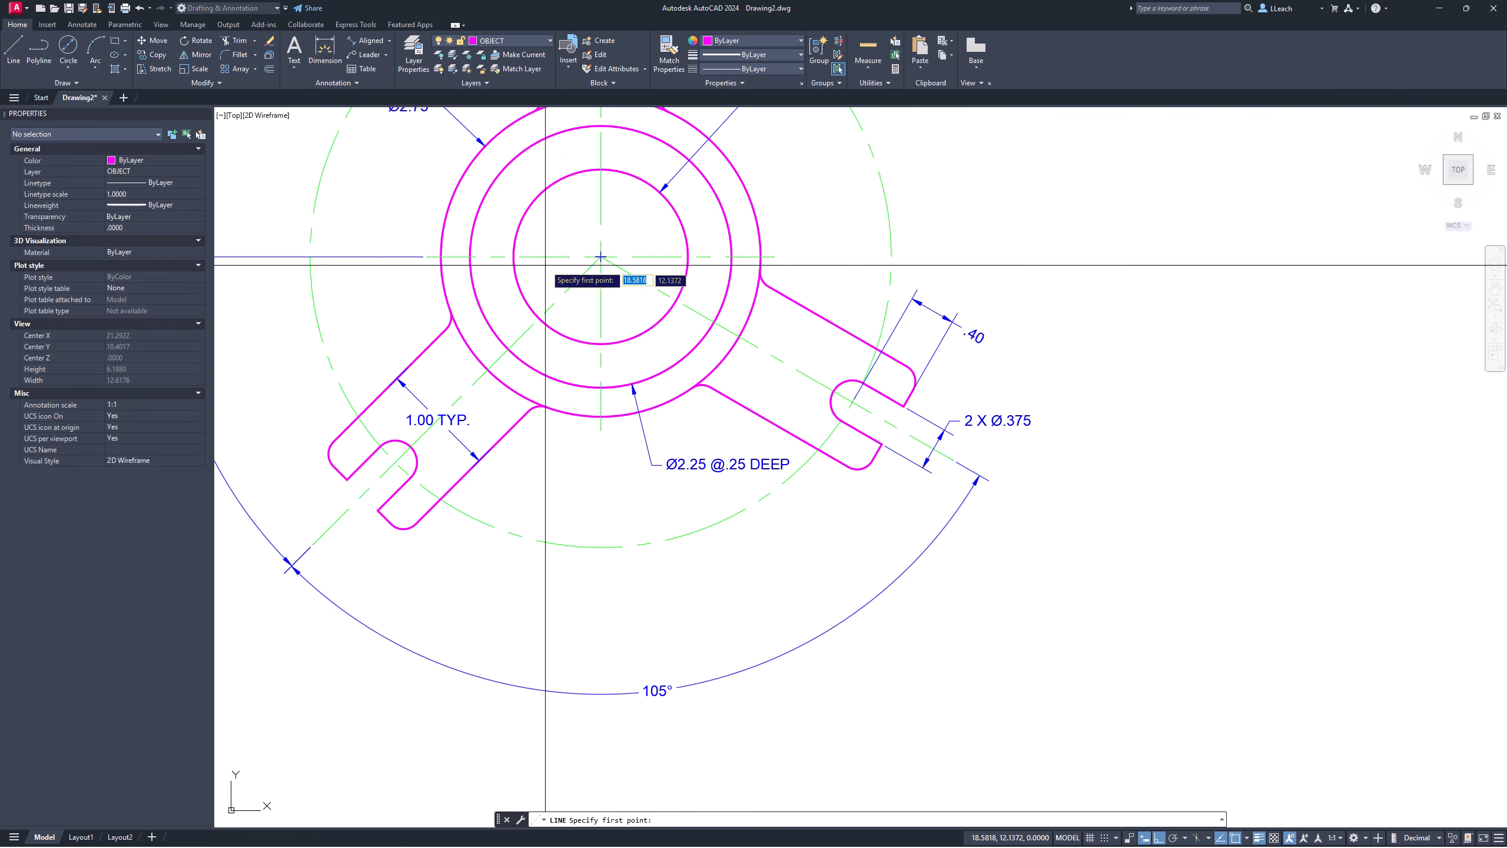
pyautogui.click(513, 256)
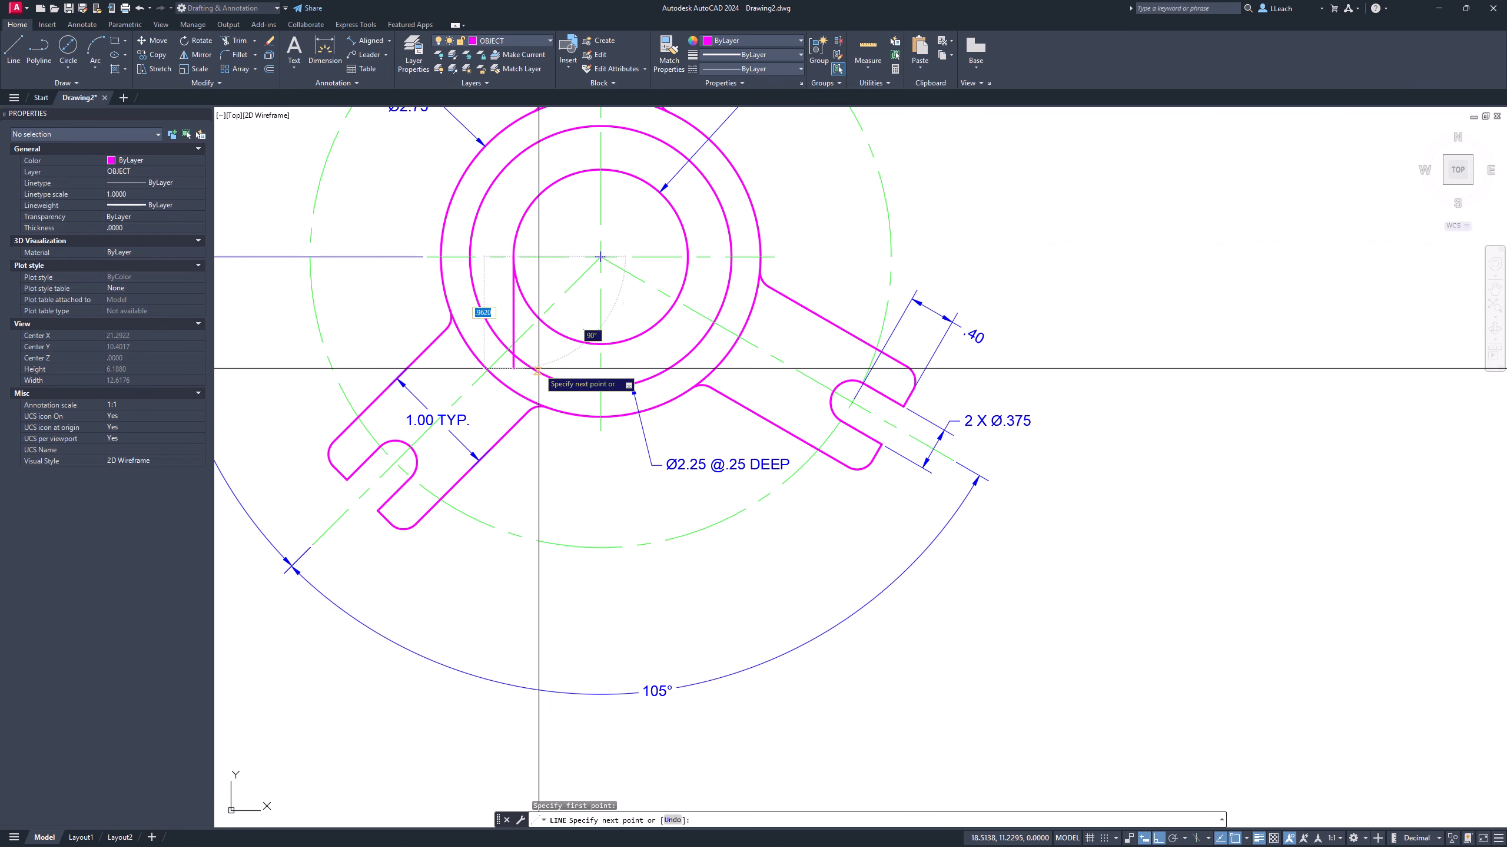
pyautogui.moveTo(569, 499); pyautogui.dragTo(554, 292, button='middle')
pyautogui.scroll(-4, 553, 291)
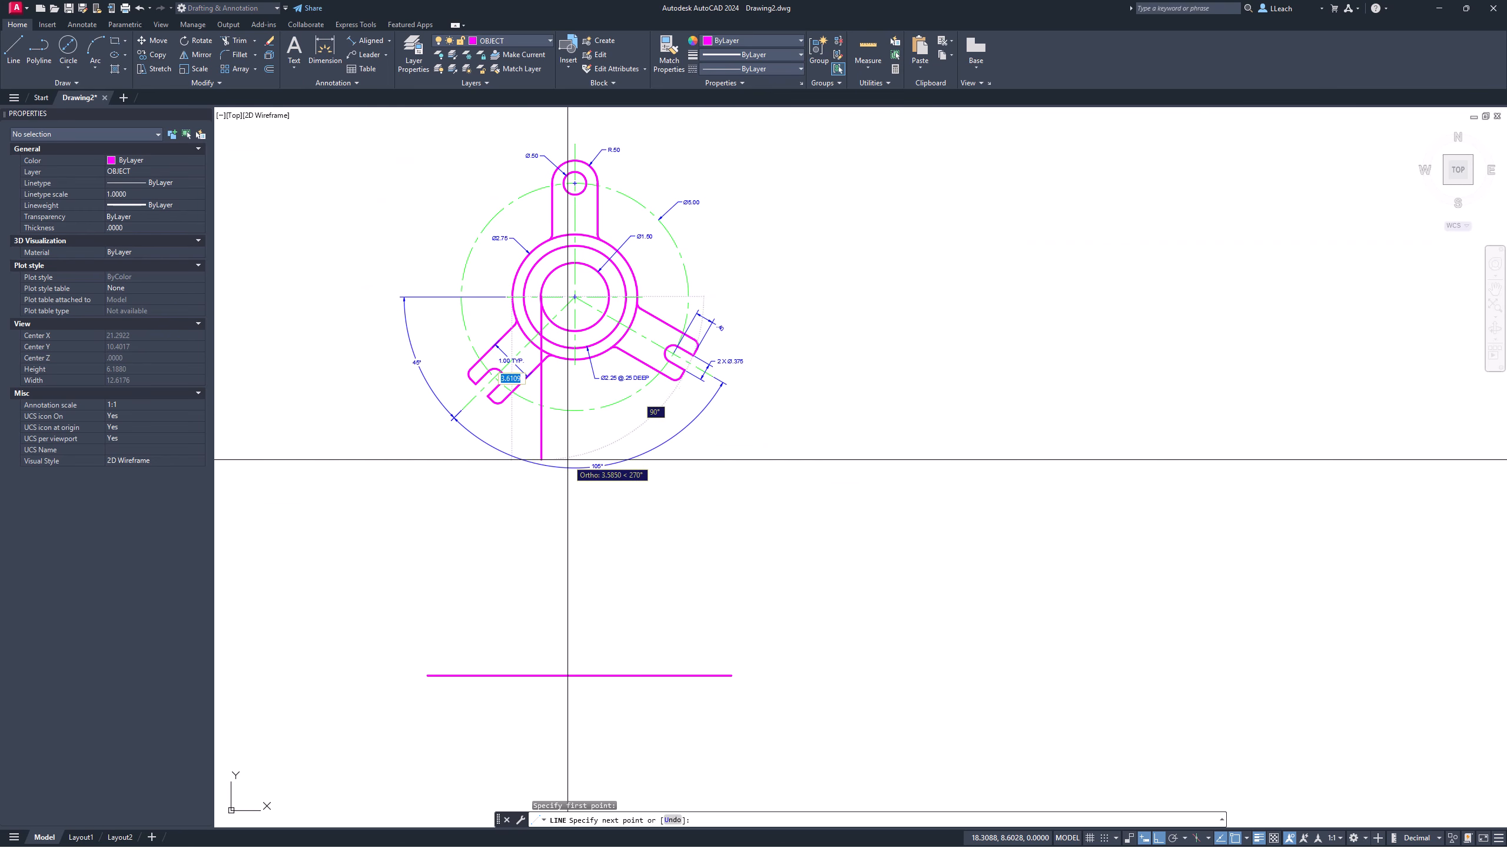
pyautogui.click(560, 693)
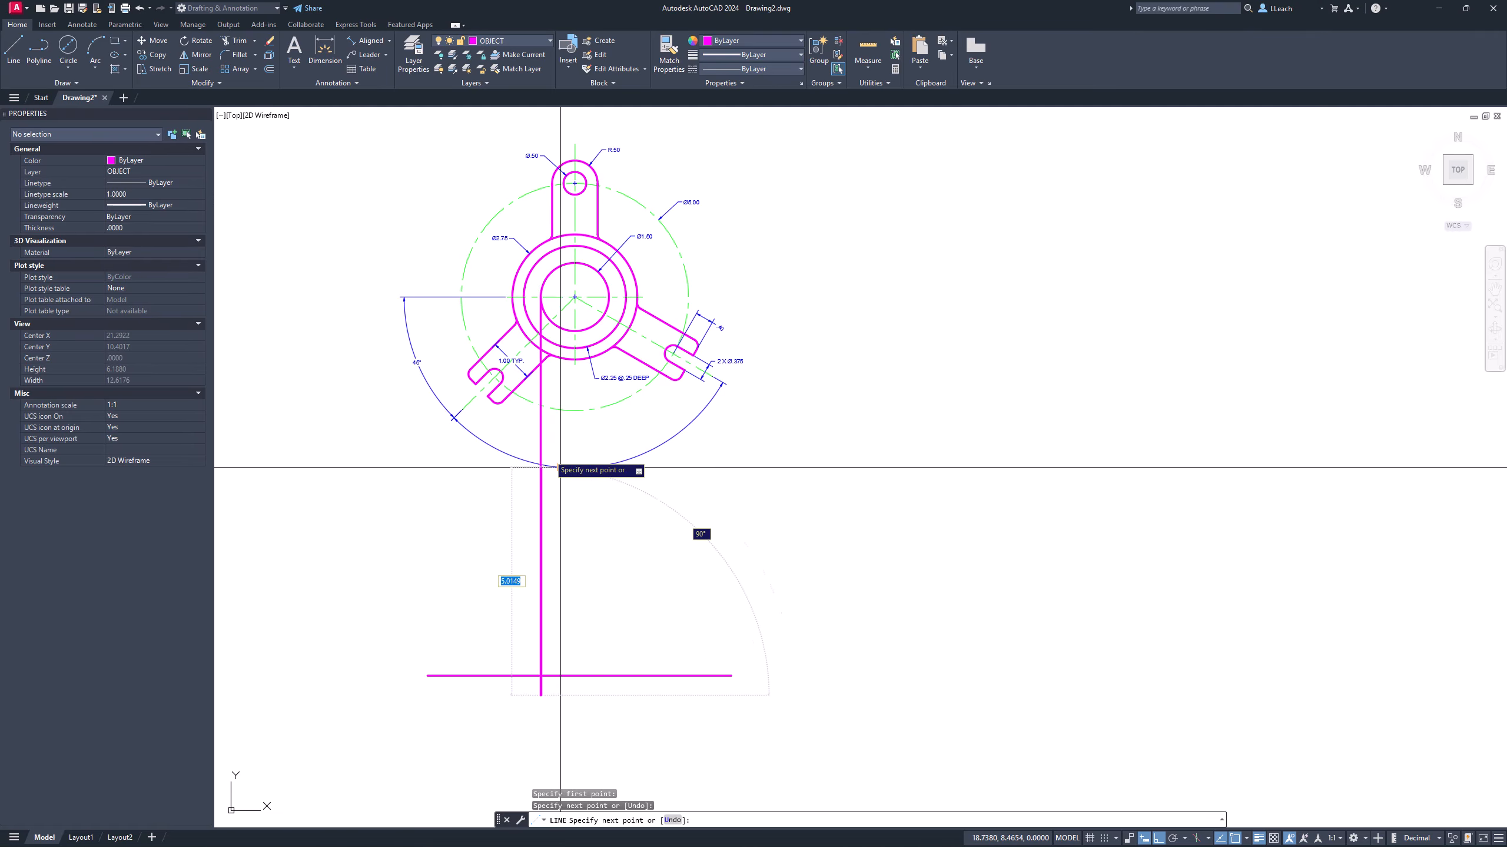
pyautogui.press('Return')
pyautogui.press('Return')
pyautogui.scroll(2, 557, 297)
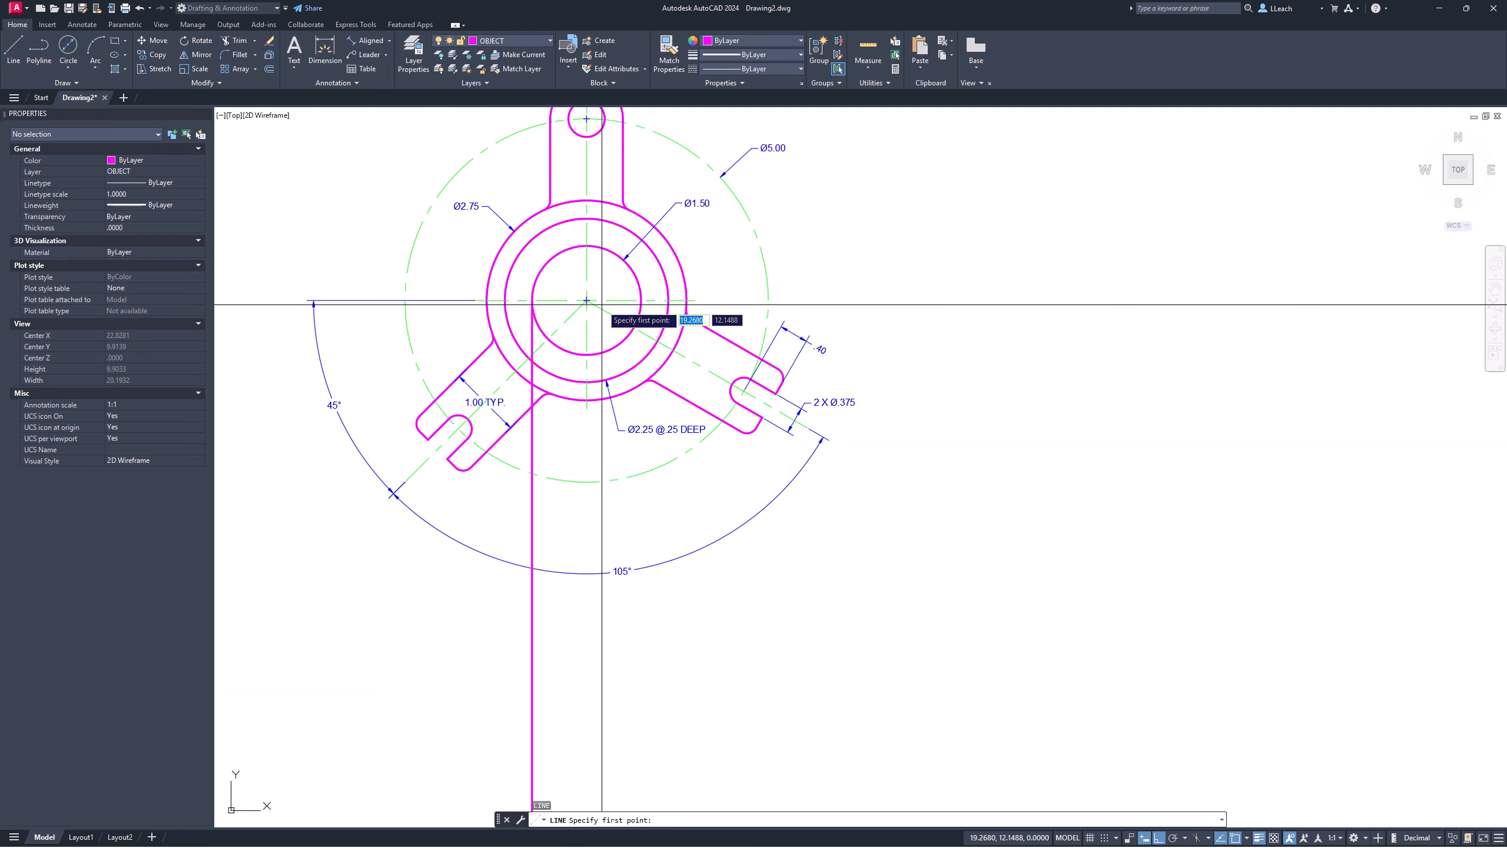
pyautogui.click(641, 299)
pyautogui.scroll(-4, 652, 462)
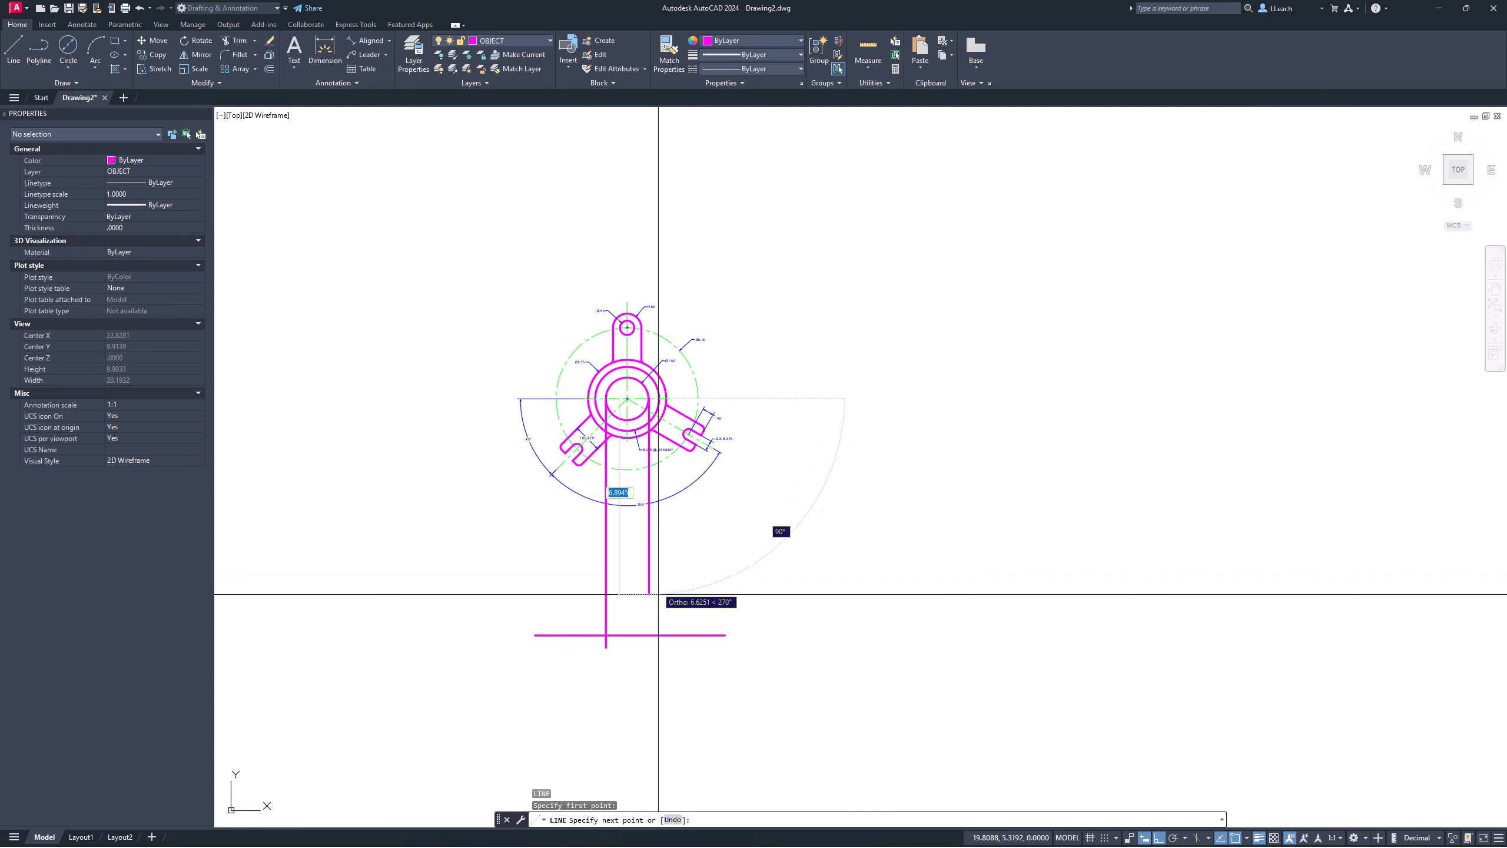
pyautogui.click(662, 657)
pyautogui.scroll(2, 682, 404)
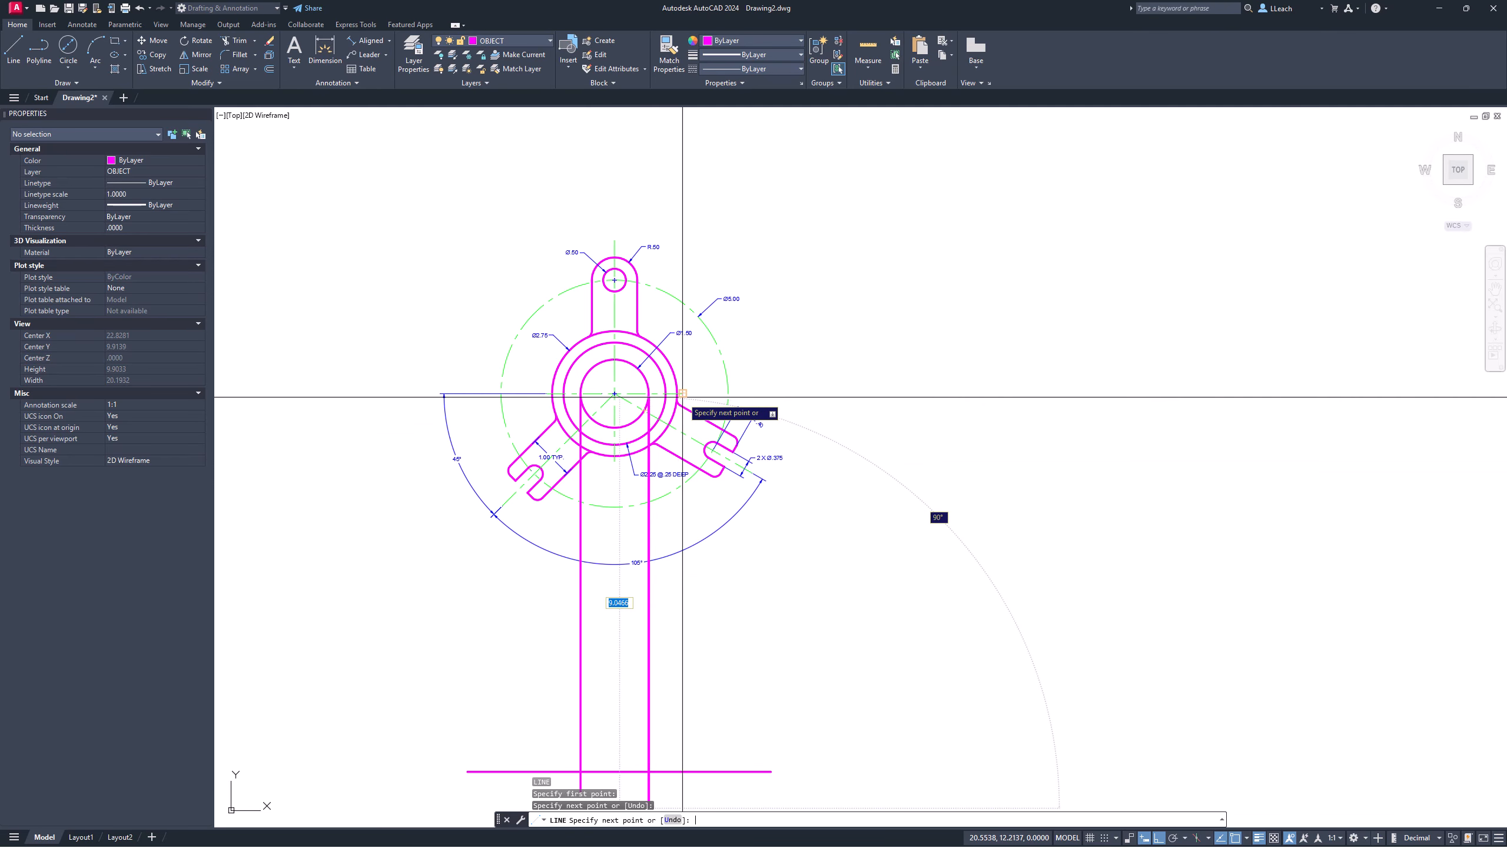
pyautogui.press('Return')
pyautogui.press('Return')
# Step: Drop a vertical projection line from the inner circle's right edge below the baseline
pyautogui.scroll(4, 678, 402)
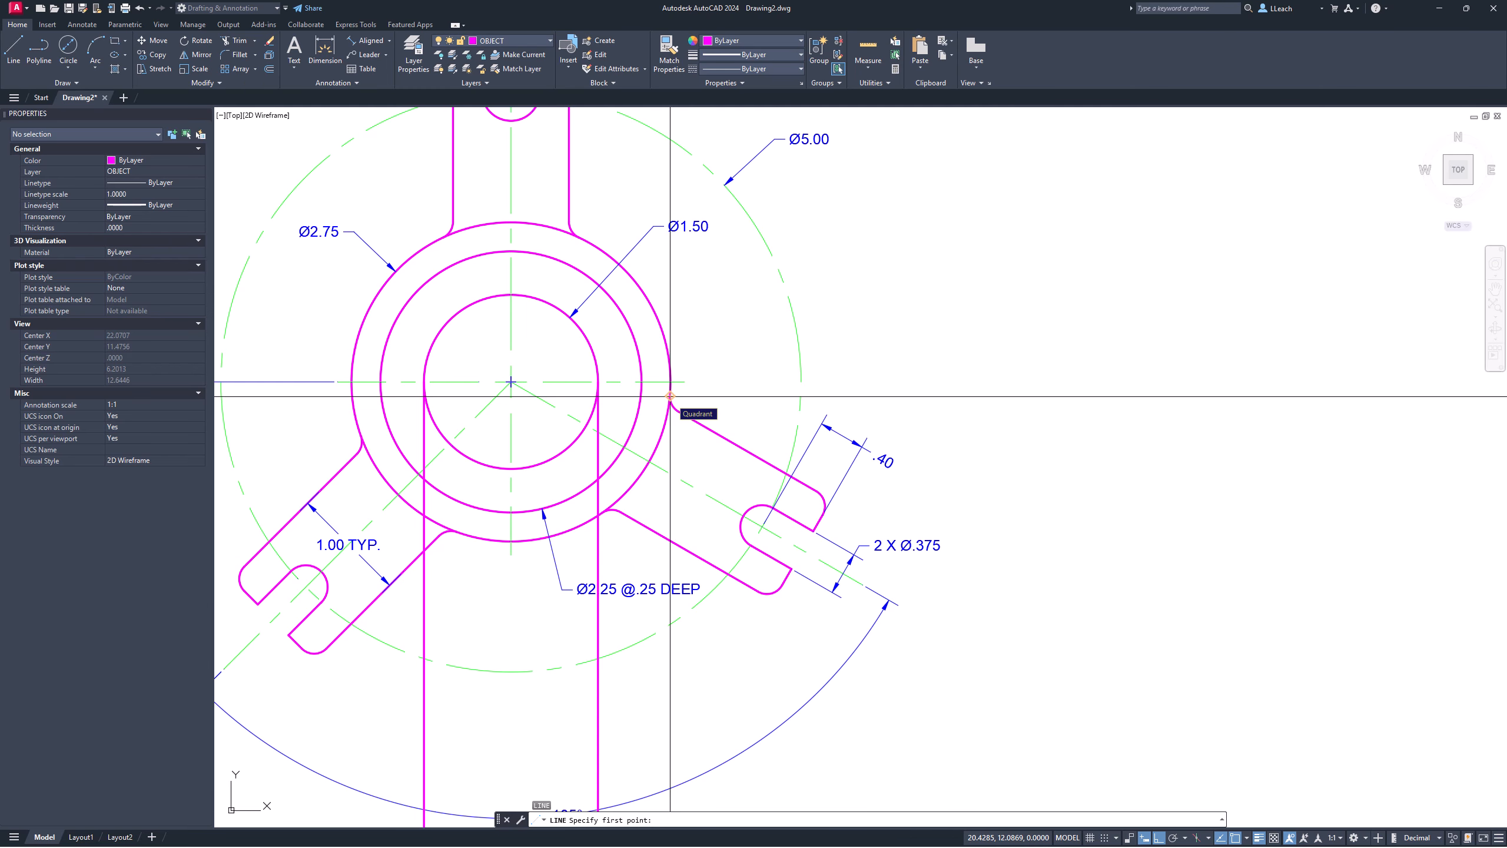
pyautogui.click(641, 382)
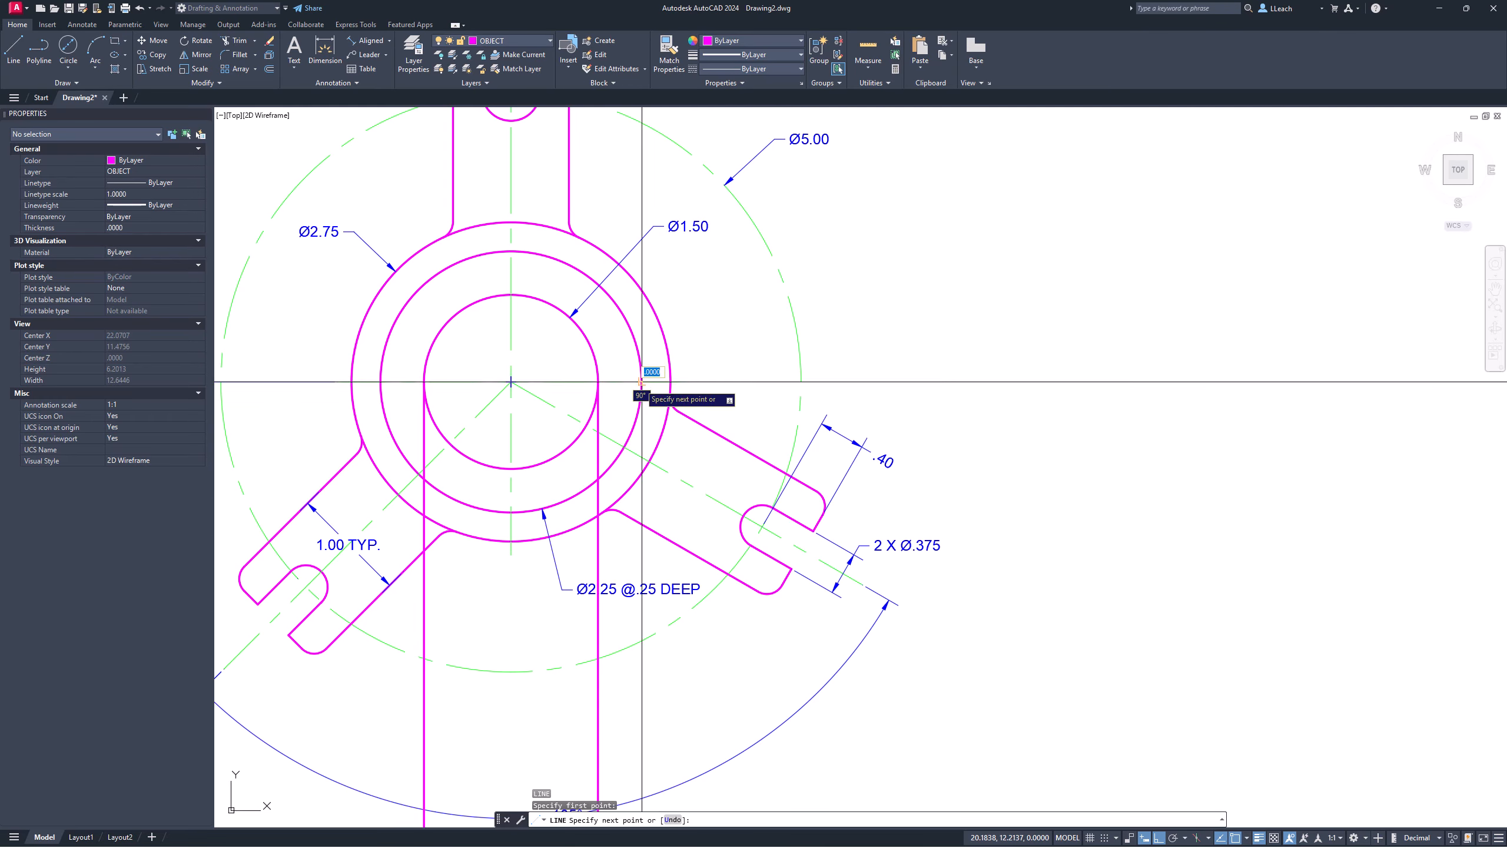
pyautogui.scroll(-2, 658, 505)
pyautogui.moveTo(662, 525); pyautogui.dragTo(657, 400, button='middle')
pyautogui.moveTo(654, 571); pyautogui.dragTo(651, 392, button='middle')
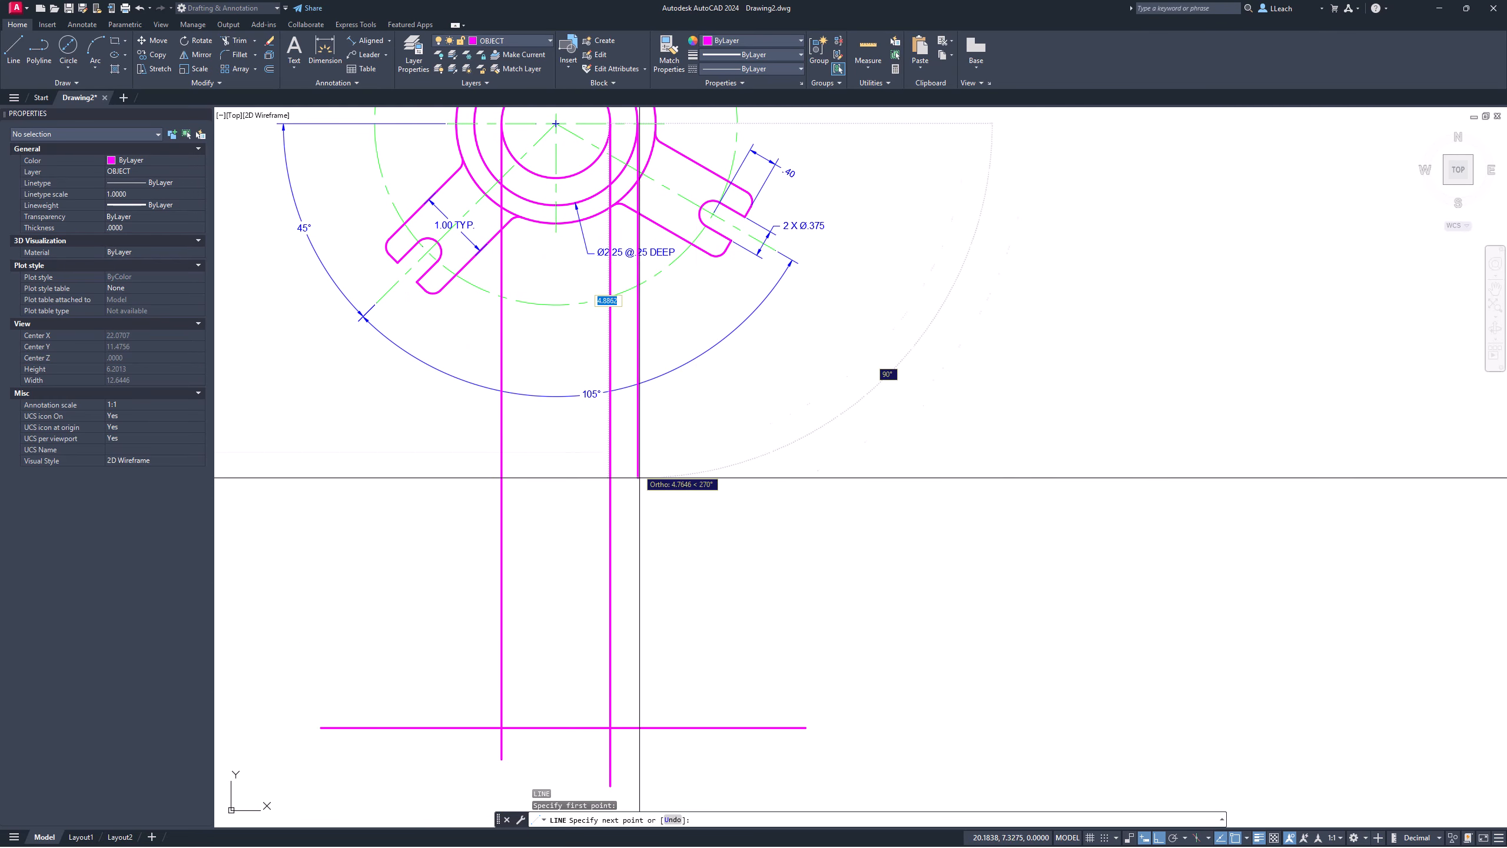
pyautogui.click(671, 750)
pyautogui.press('Return')
pyautogui.press('Return')
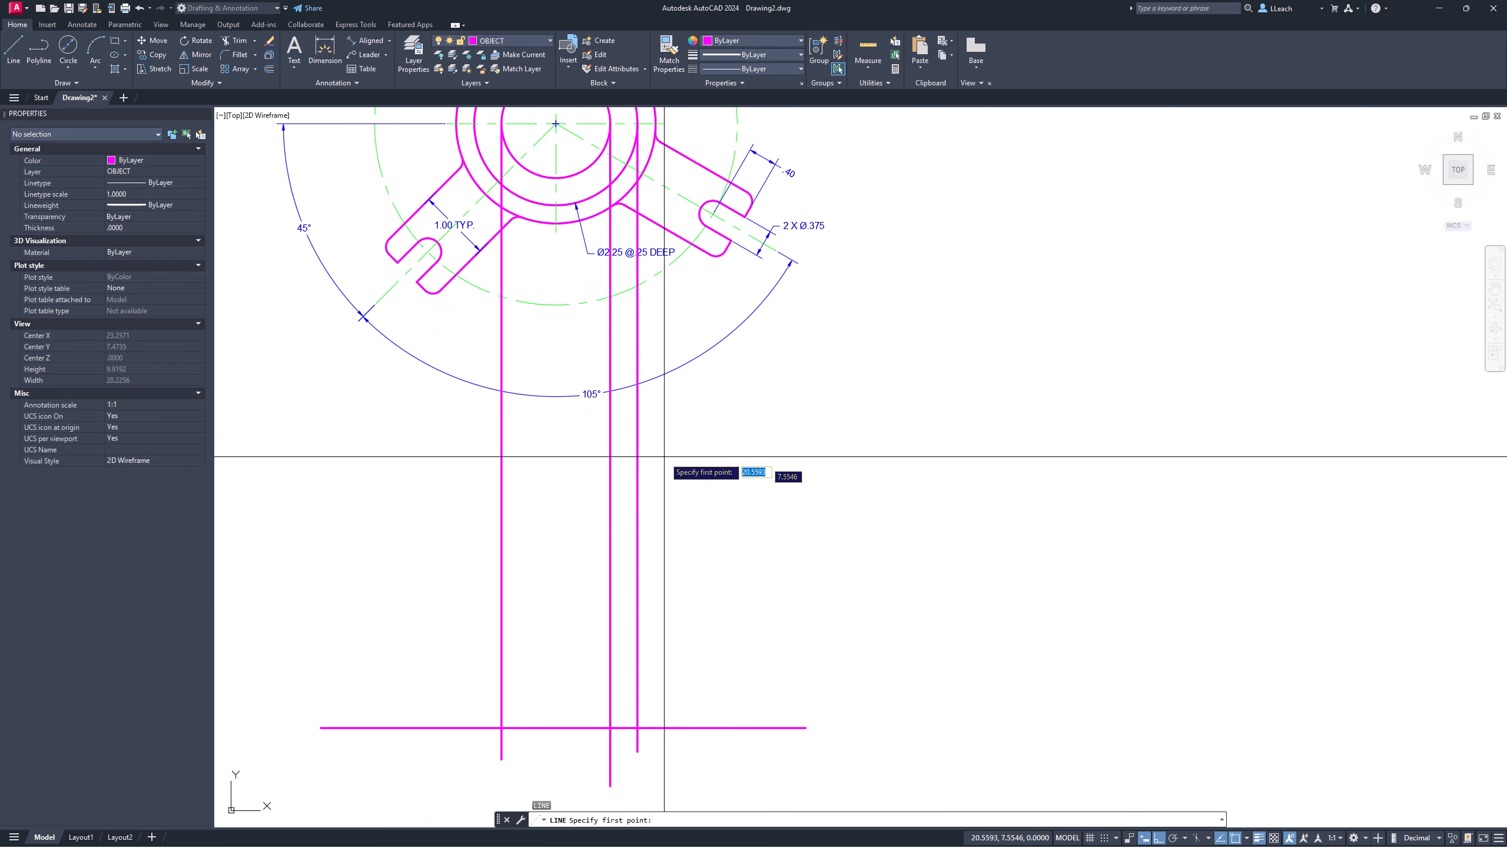
# Step: After two abandoned starts, project a line from the outer circle's left edge past the baseline
pyautogui.moveTo(646, 280); pyautogui.dragTo(611, 627, button='middle')
pyautogui.scroll(3, 647, 528)
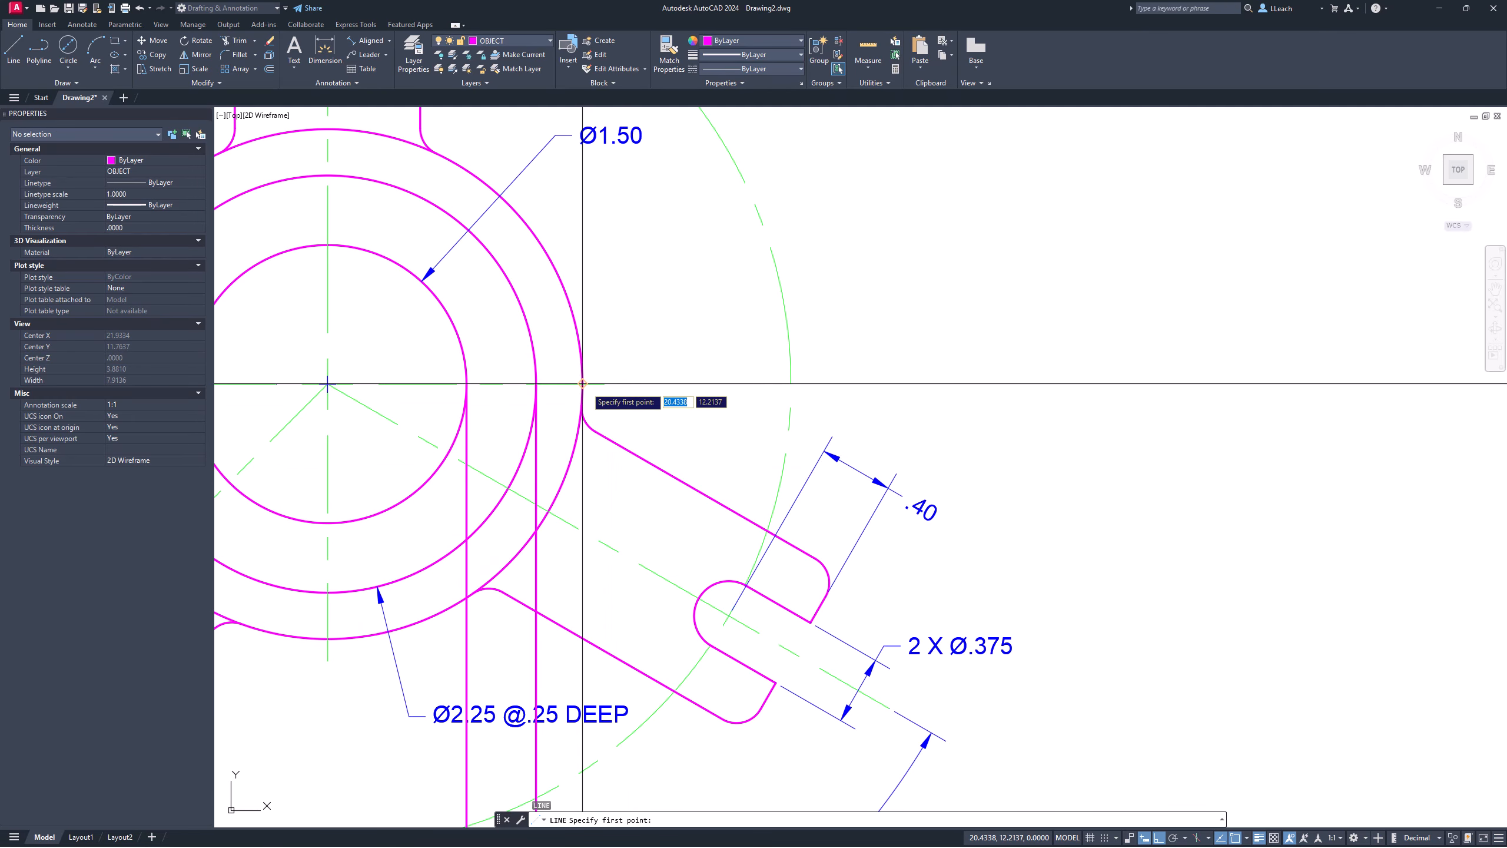
pyautogui.click(623, 474)
pyautogui.scroll(-8, 585, 387)
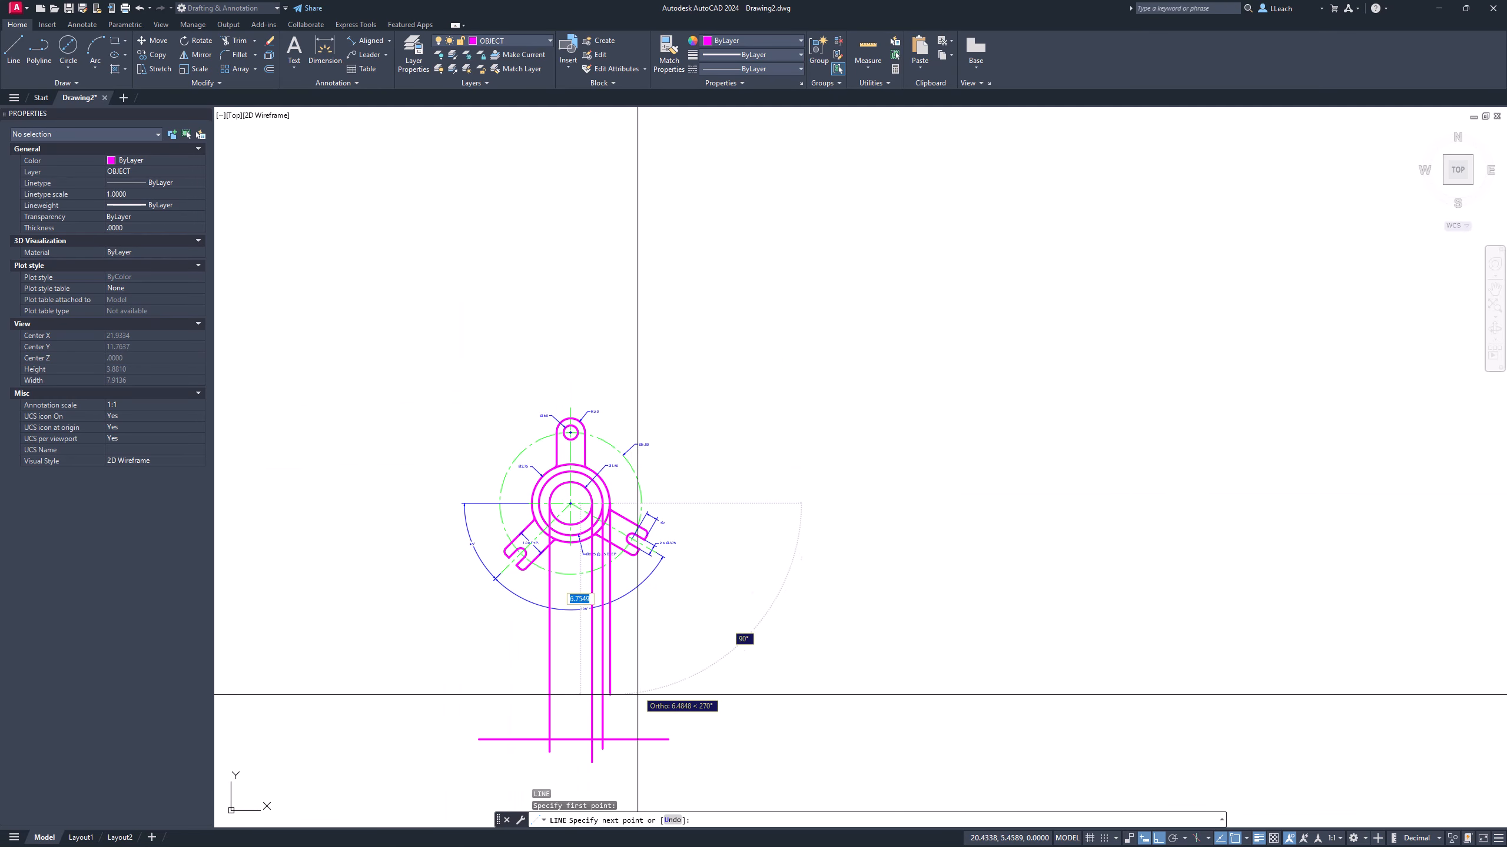
pyautogui.press('Return')
pyautogui.press('Return')
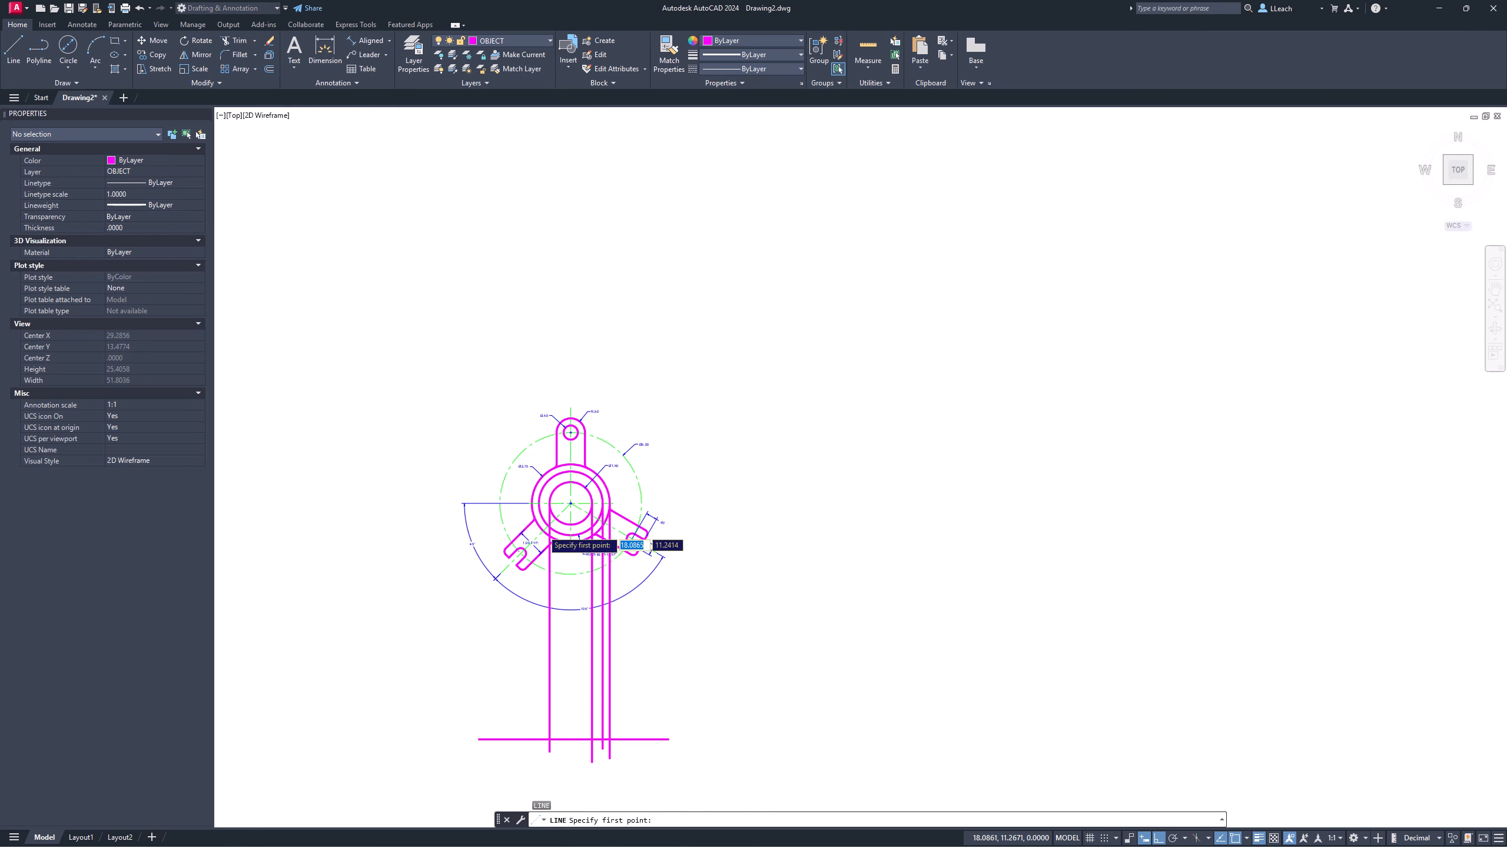
pyautogui.scroll(8, 543, 522)
pyautogui.click(725, 374)
pyautogui.scroll(-8, 528, 509)
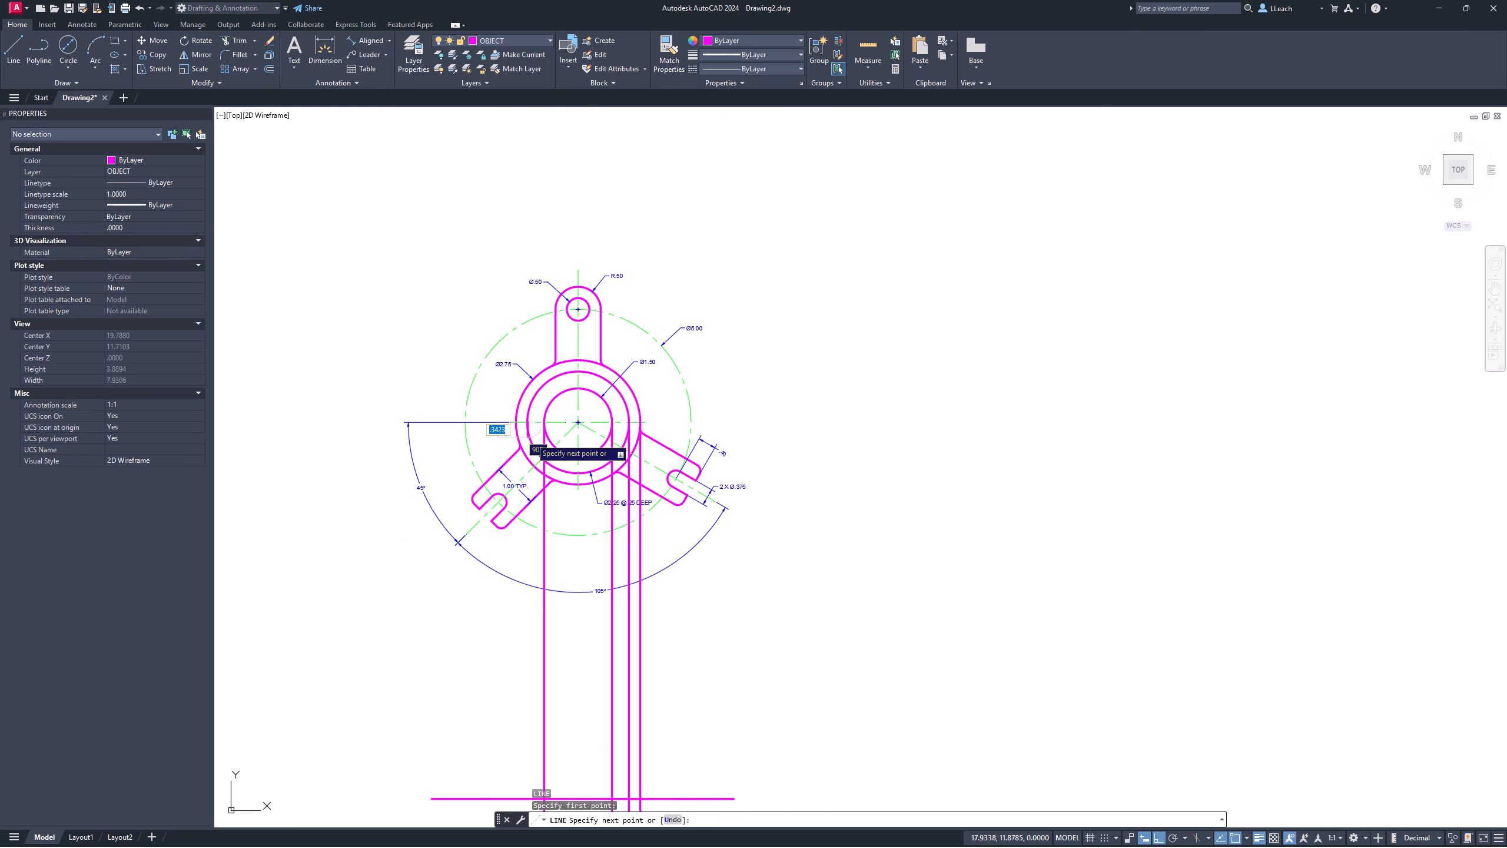
pyautogui.press('Return')
pyautogui.press('Return')
pyautogui.scroll(8, 528, 501)
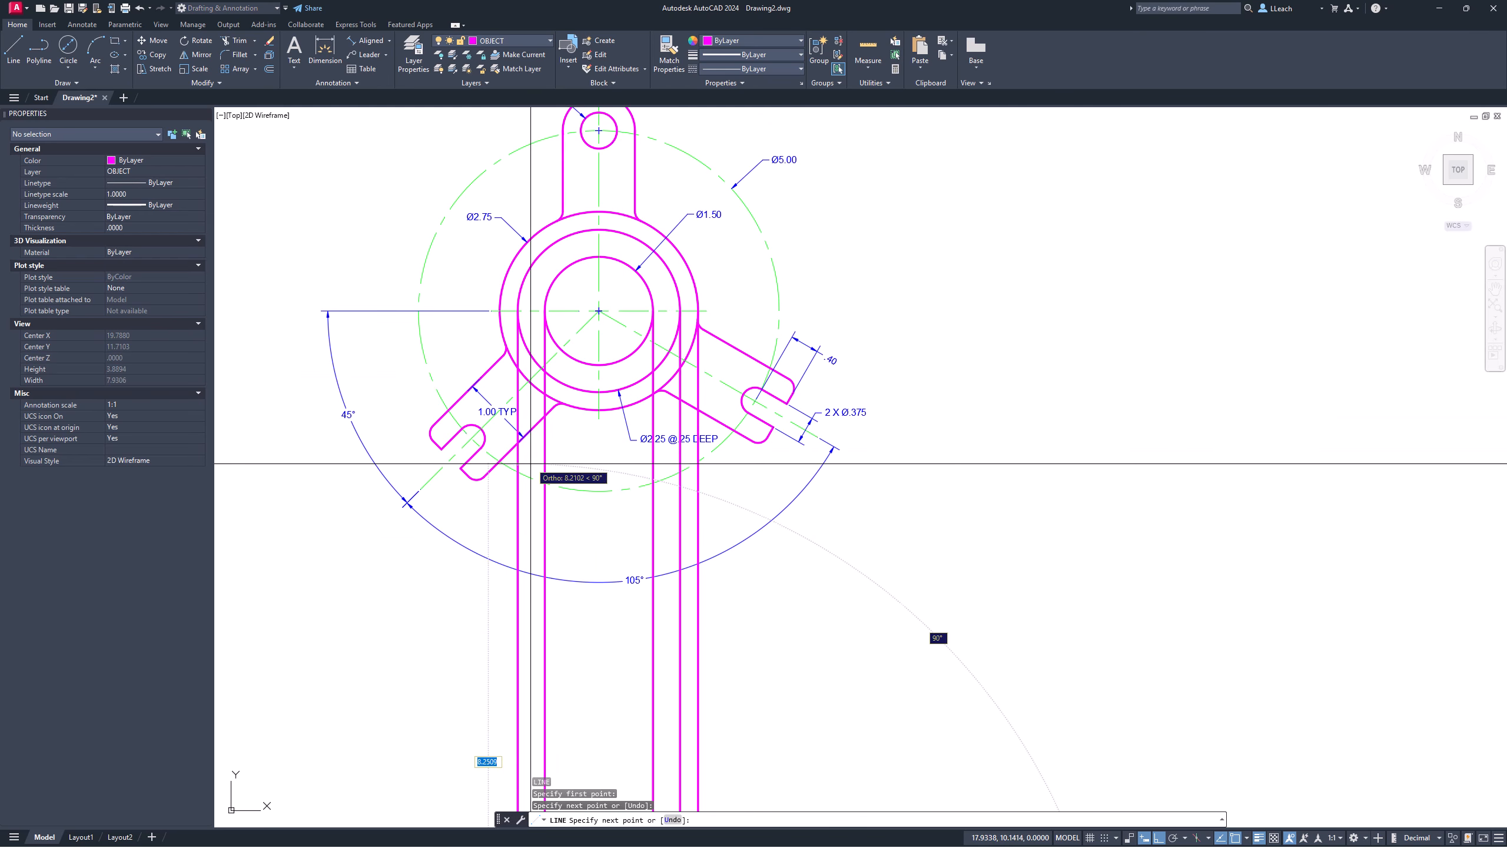
pyautogui.click(500, 312)
pyautogui.scroll(-5, 496, 407)
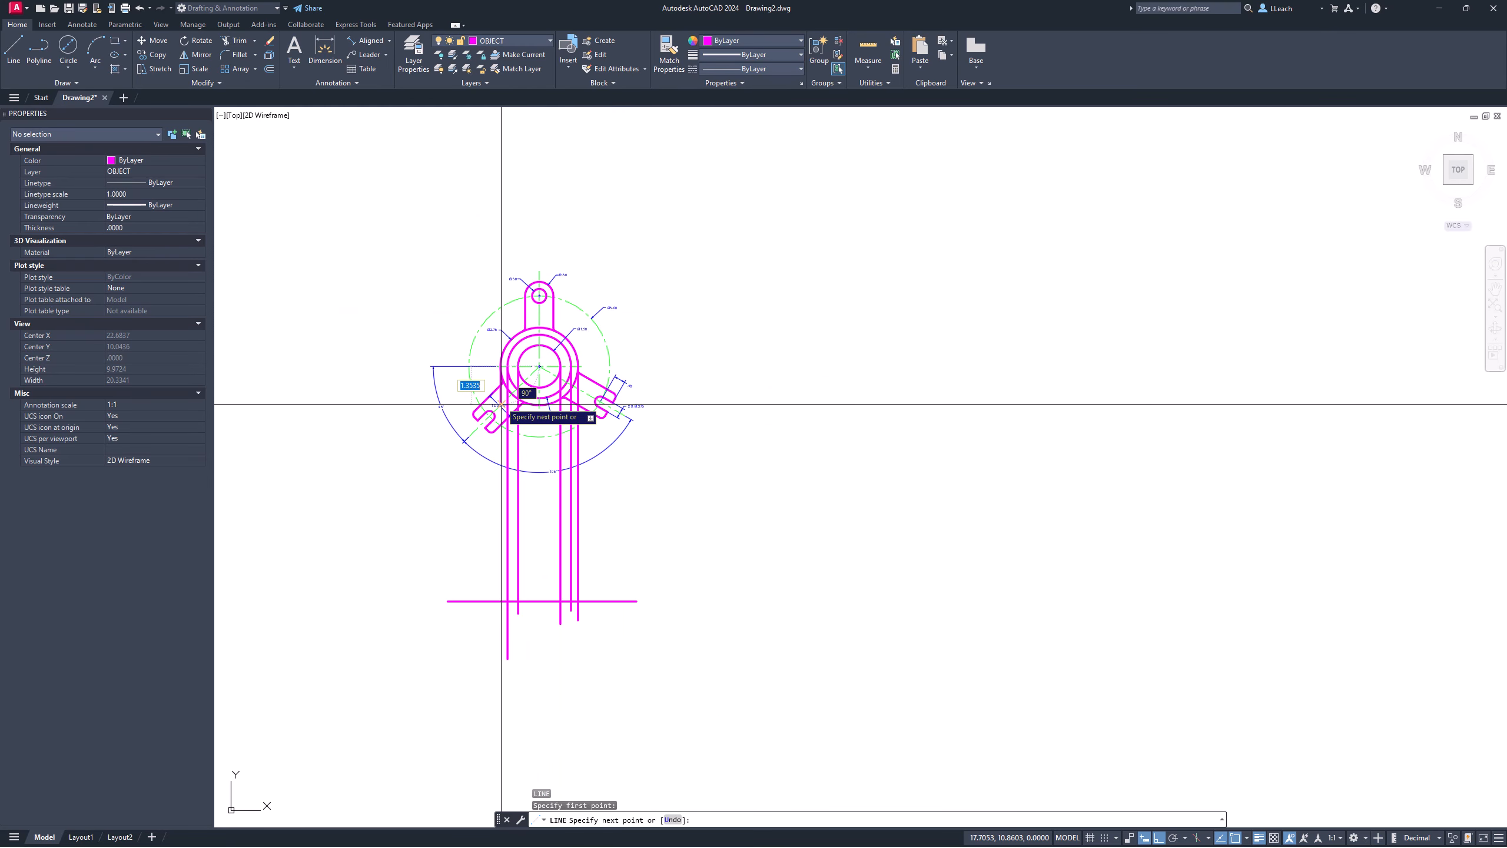
pyautogui.click(498, 603)
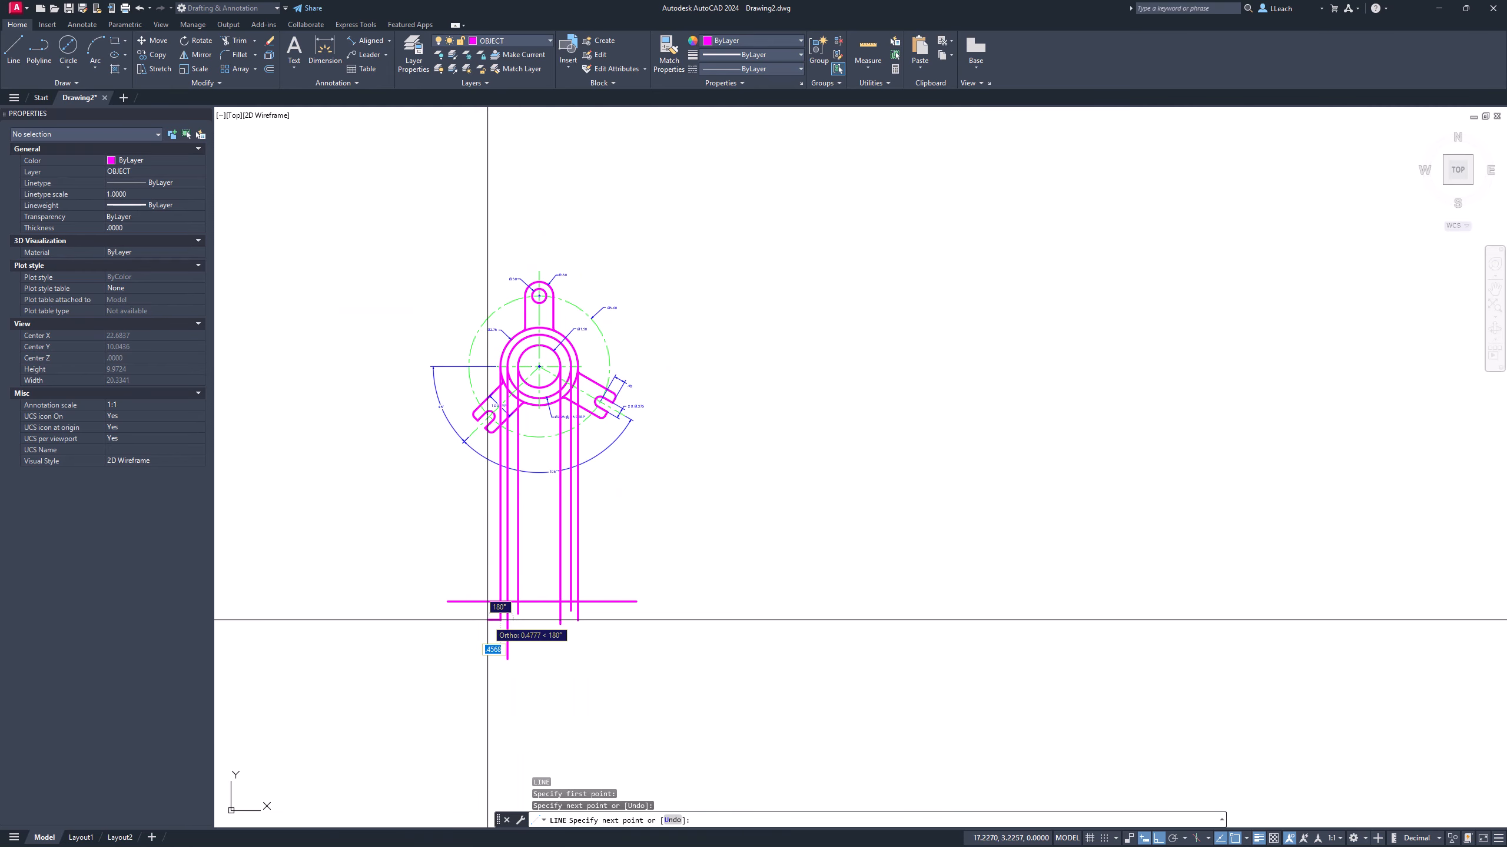
pyautogui.press('Escape')
pyautogui.scroll(4, 532, 593)
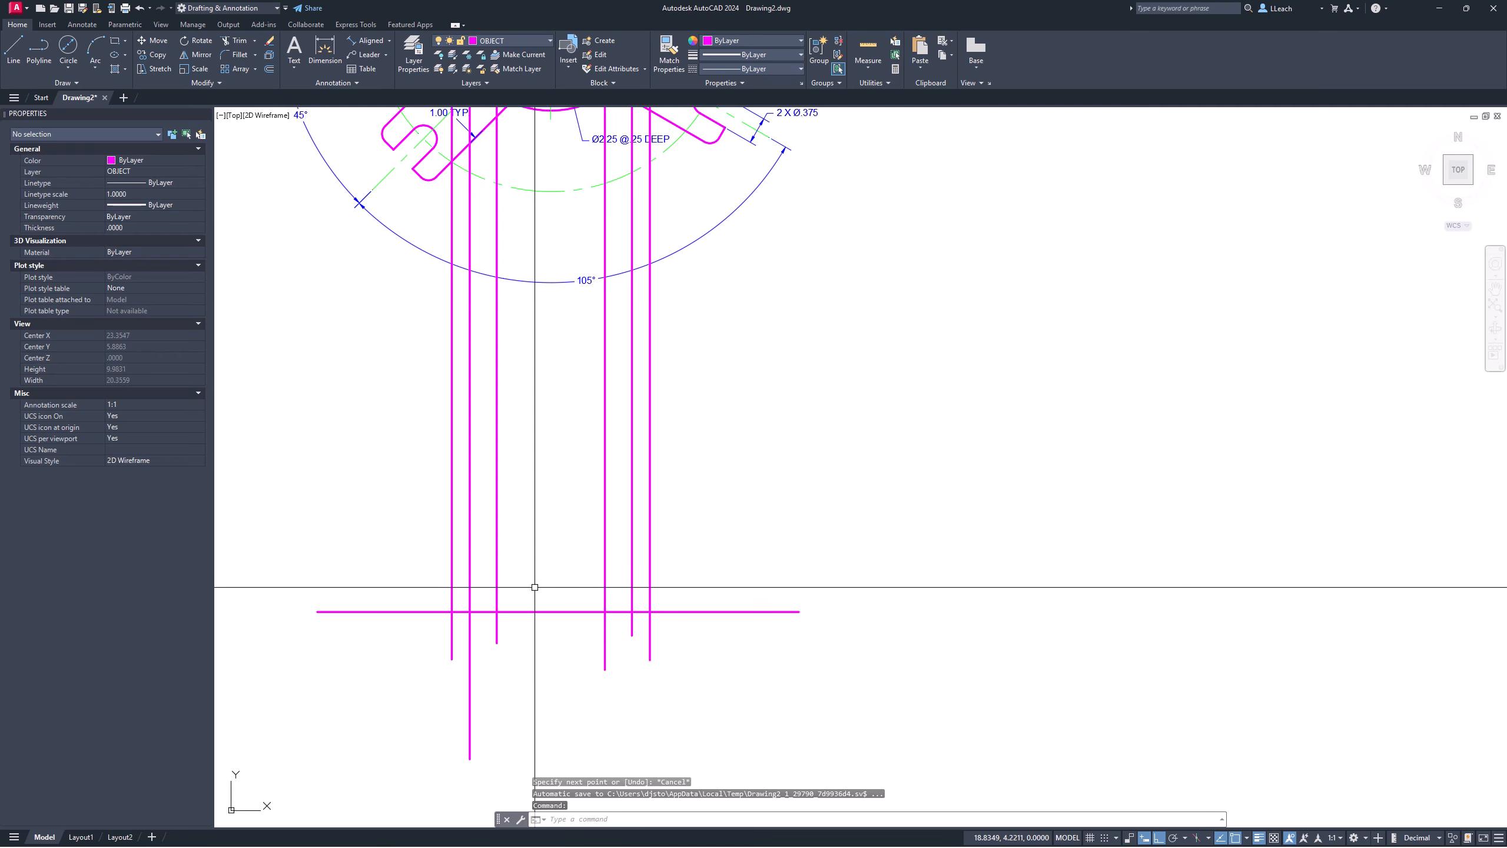
# Step: Fence-trim the projection line ends hanging below the front-view baseline
pyautogui.press('Return')
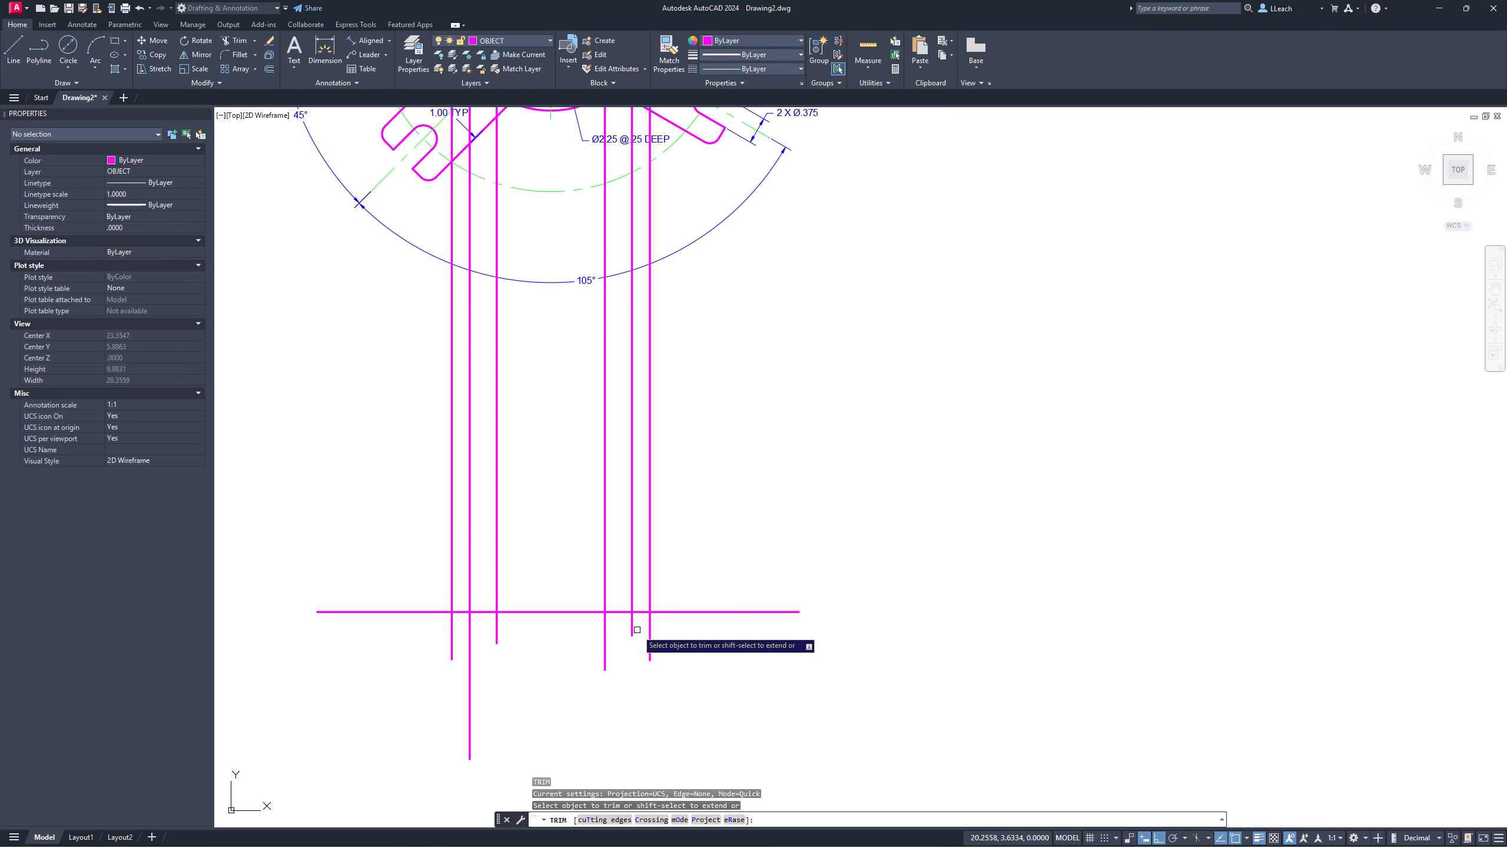
pyautogui.moveTo(674, 627); pyautogui.dragTo(441, 622)
pyautogui.scroll(2, 552, 595)
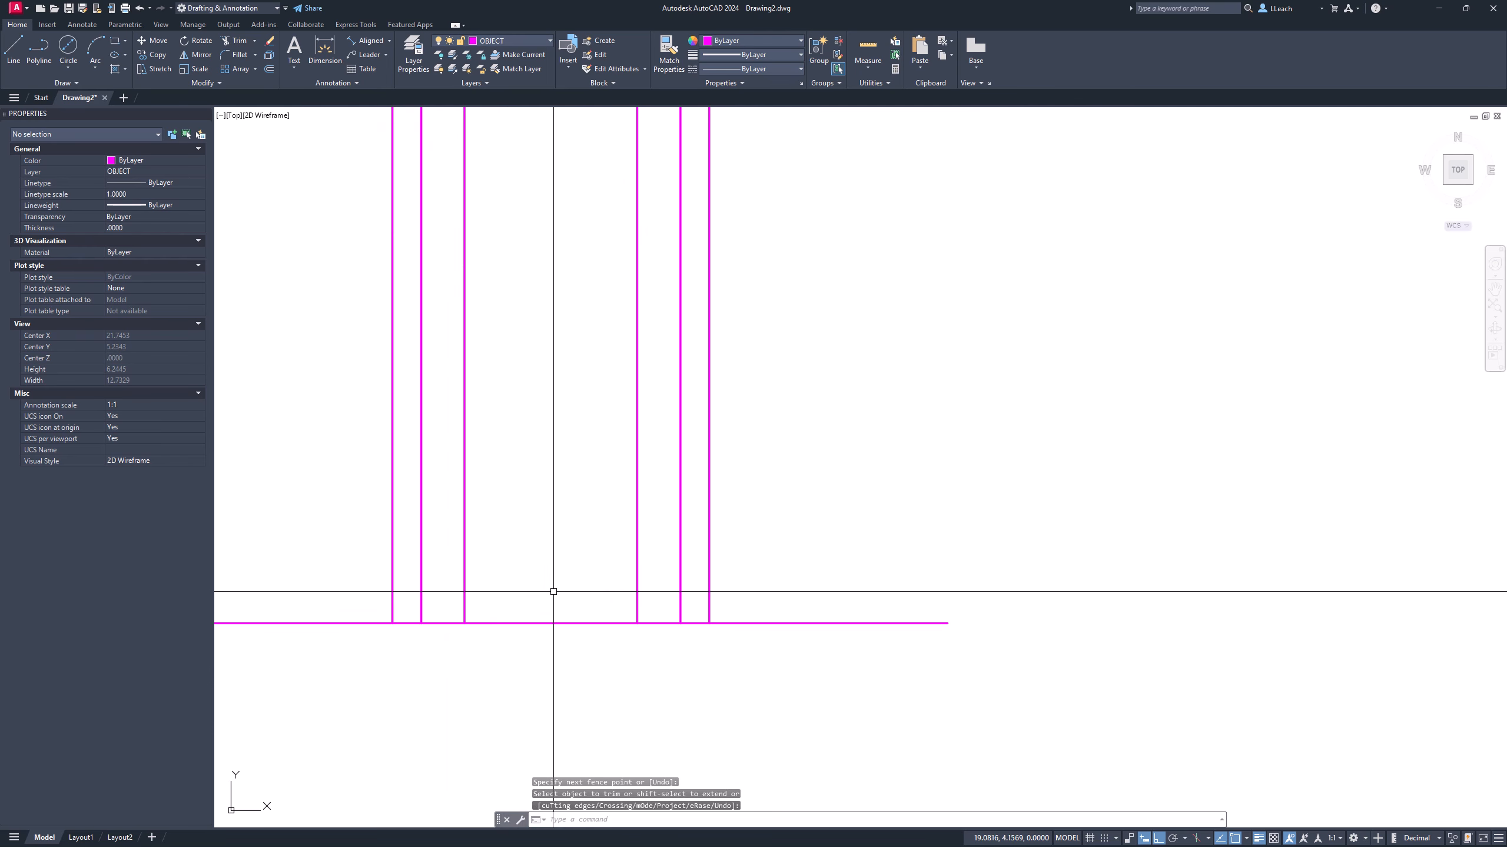
pyautogui.moveTo(562, 585); pyautogui.dragTo(601, 609, button='middle')
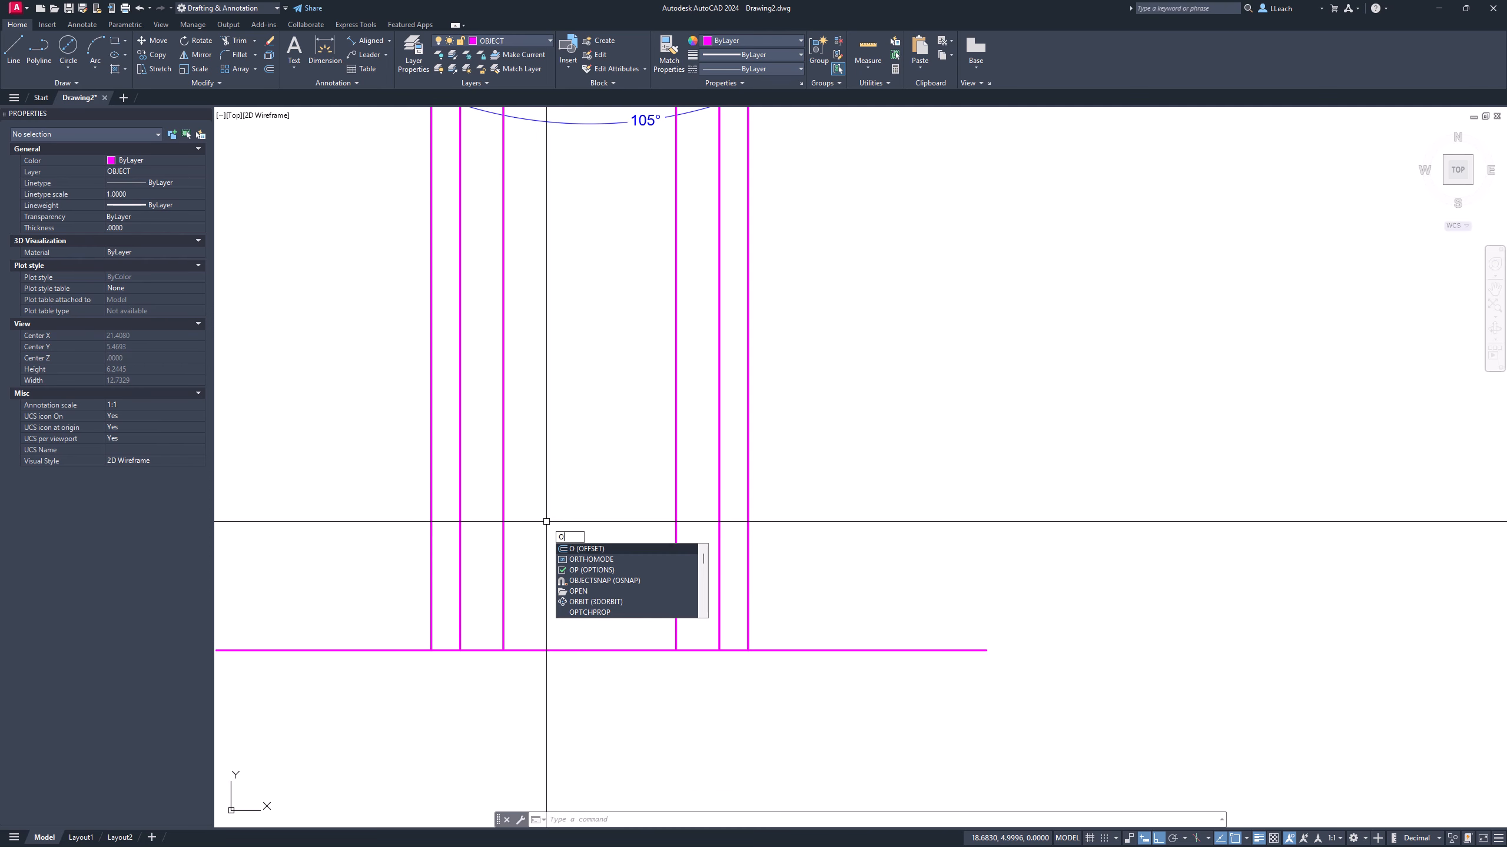
# Step: Offset the baseline 1.5 upward to form the front view's top edge
pyautogui.press('Return')
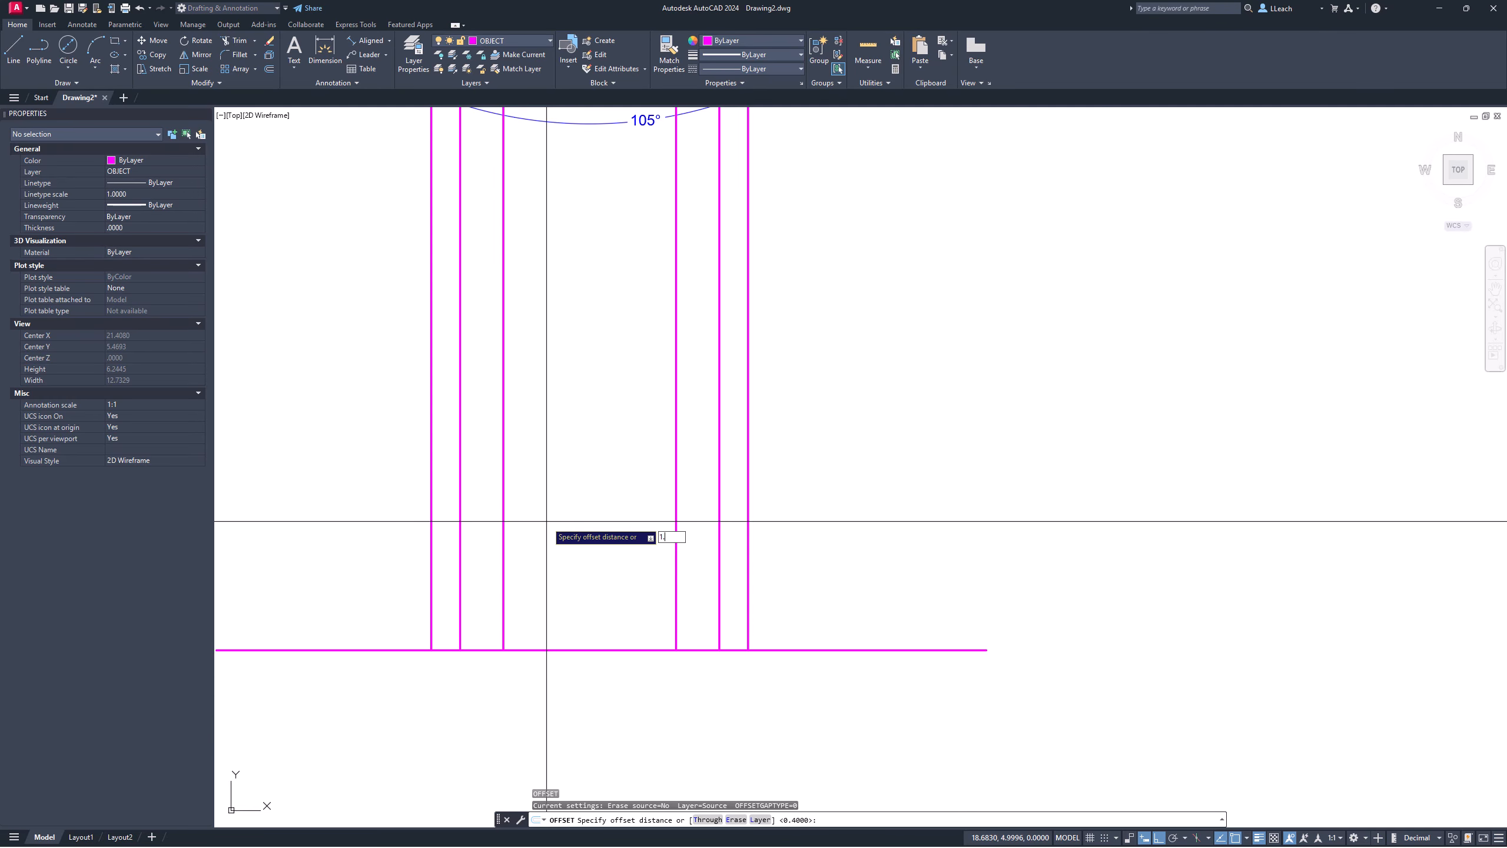
pyautogui.press('Return')
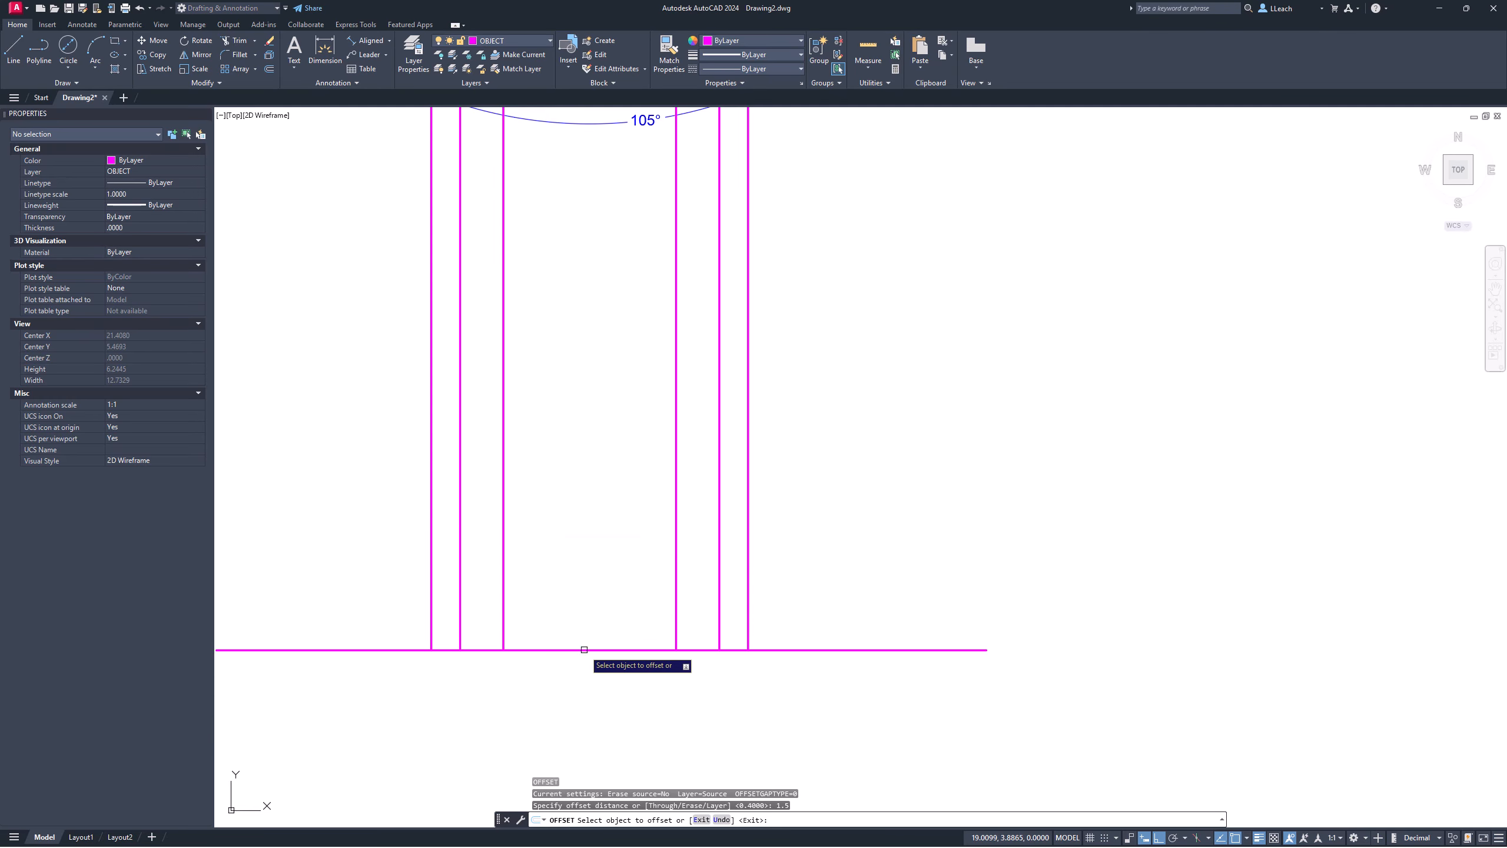
pyautogui.click(579, 650)
pyautogui.click(581, 444)
pyautogui.press('Escape')
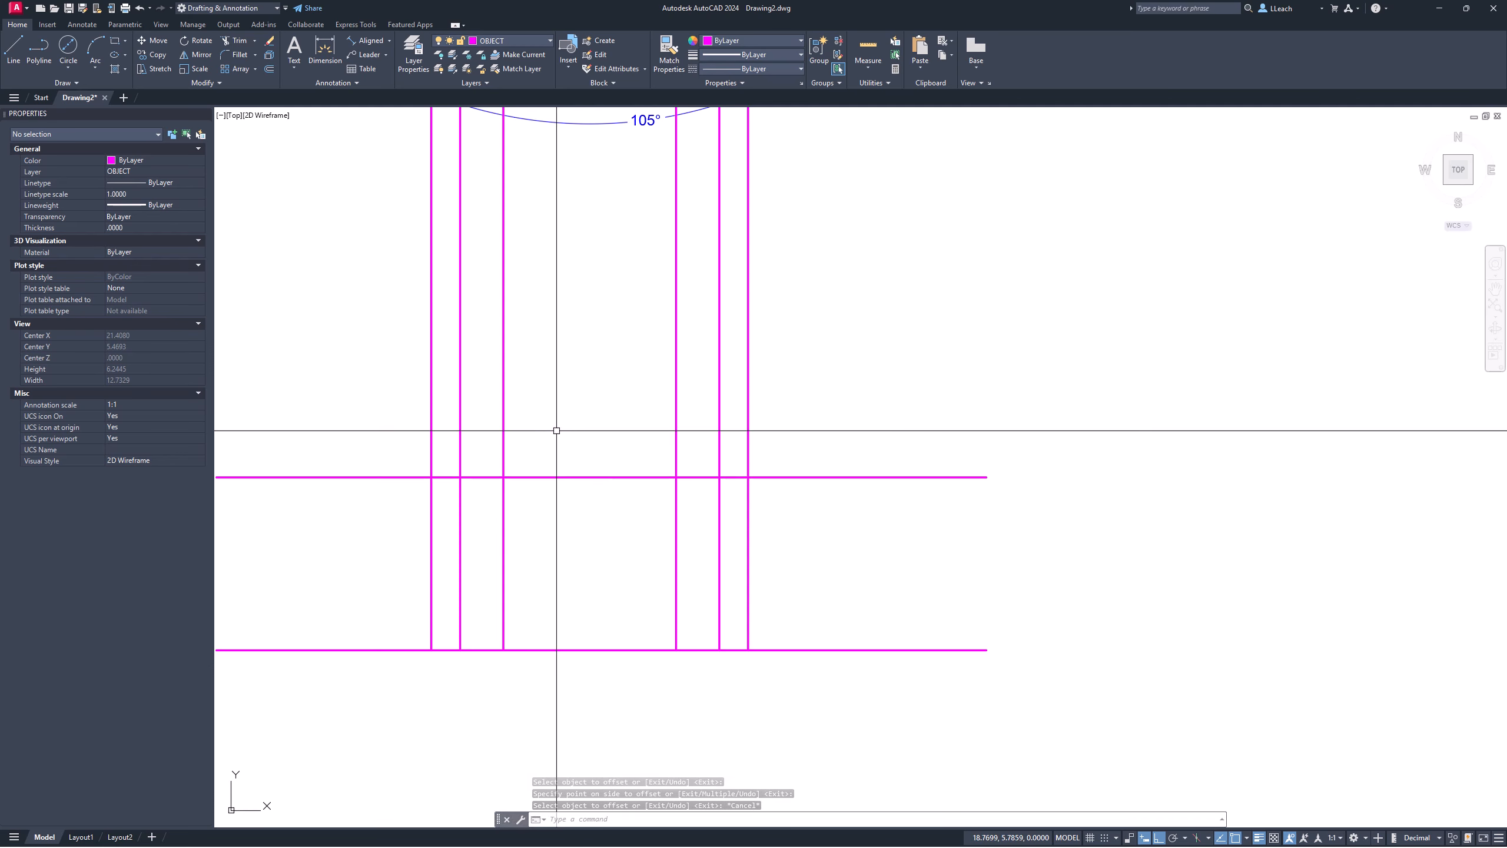
# Step: Fillet with radius 0 to make sharp top-left and top-right corners on the front view
pyautogui.write('F')
pyautogui.press('Return')
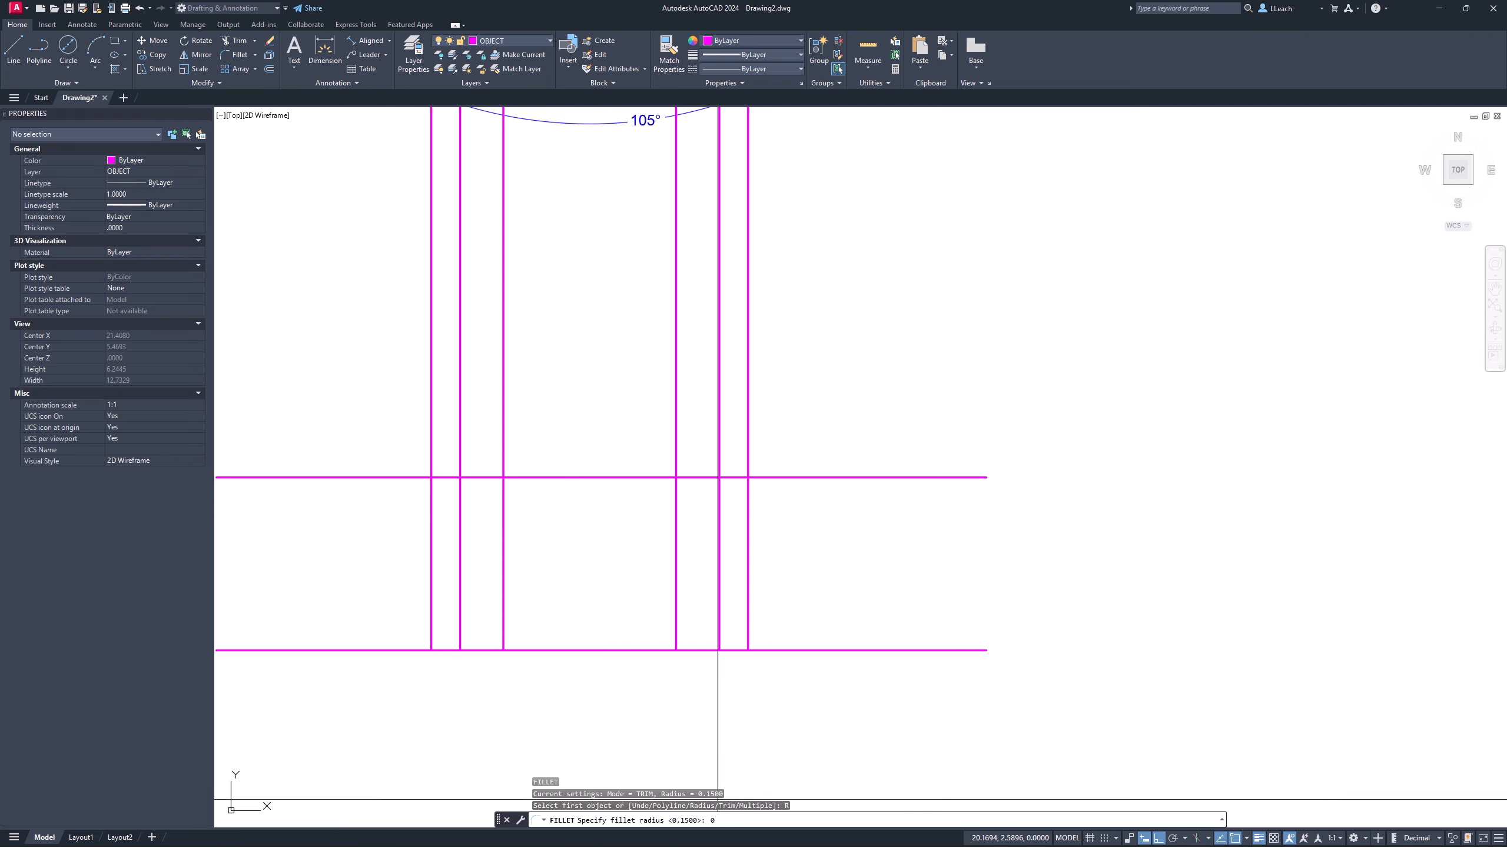
pyautogui.press('Return')
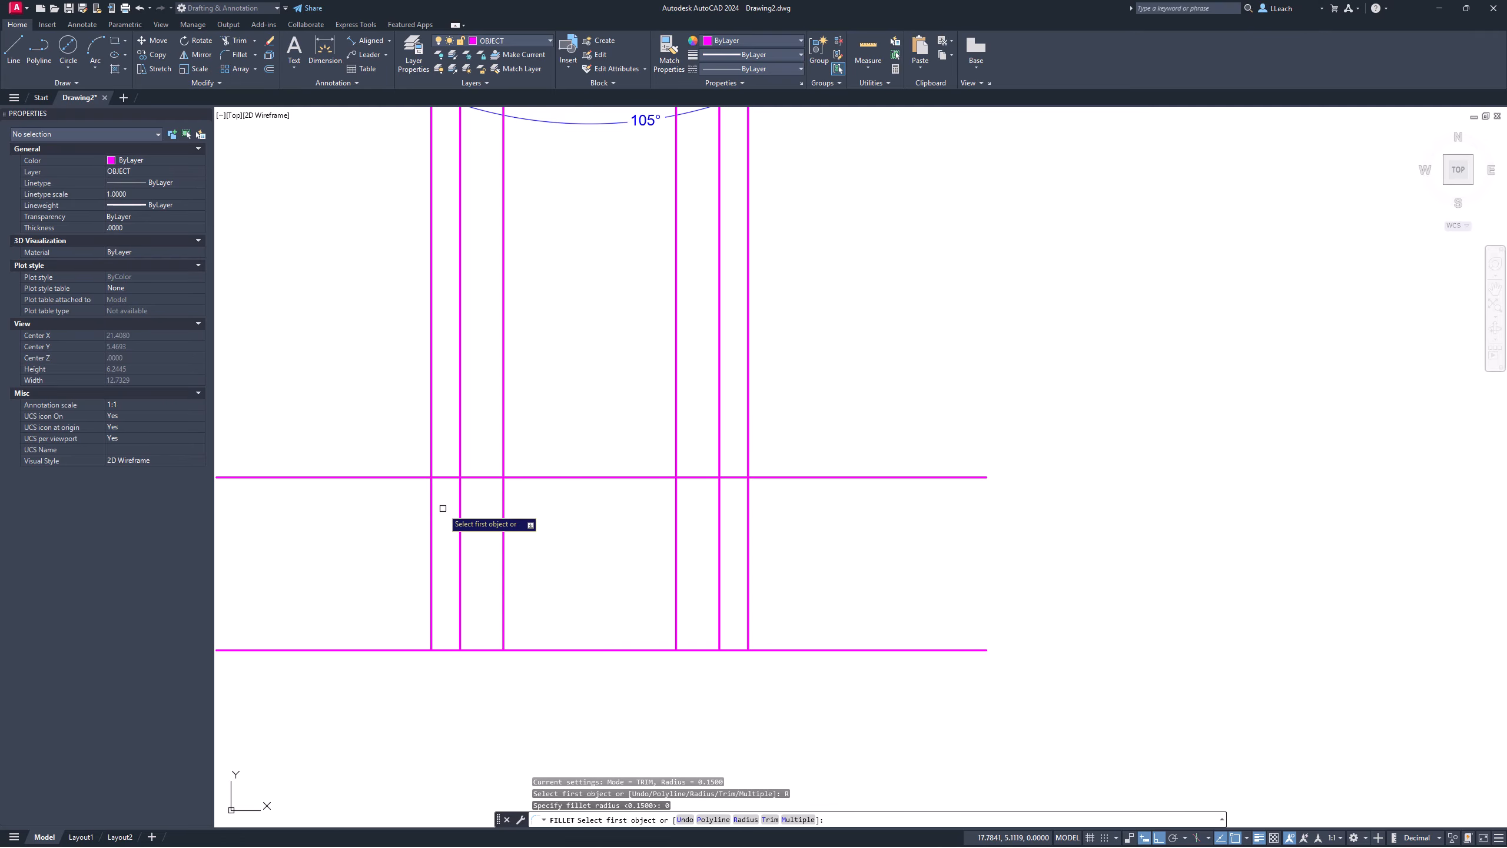
pyautogui.click(433, 509)
pyautogui.click(540, 476)
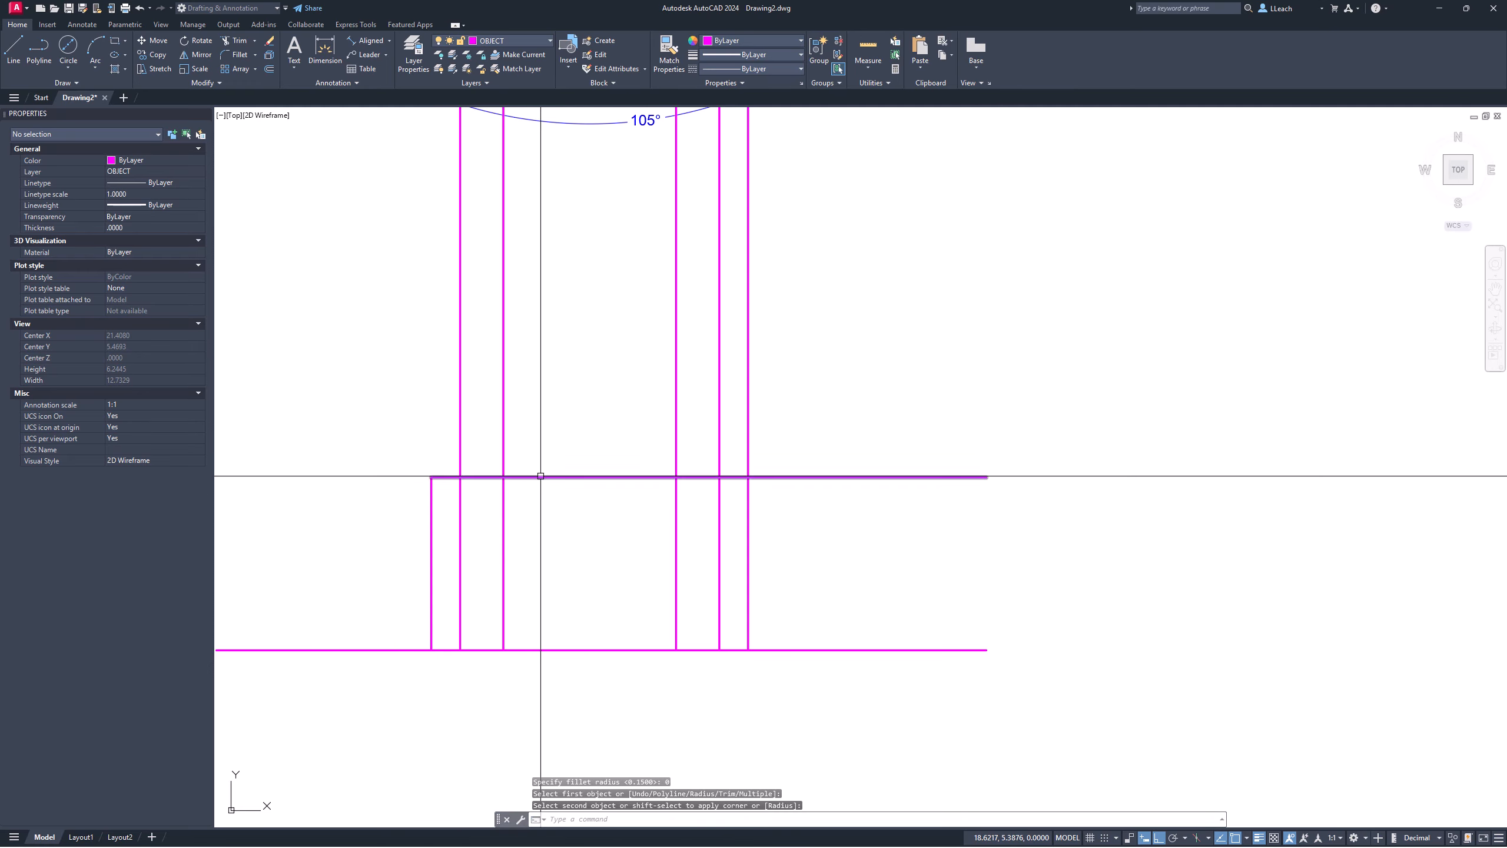
pyautogui.press('Return')
pyautogui.click(629, 477)
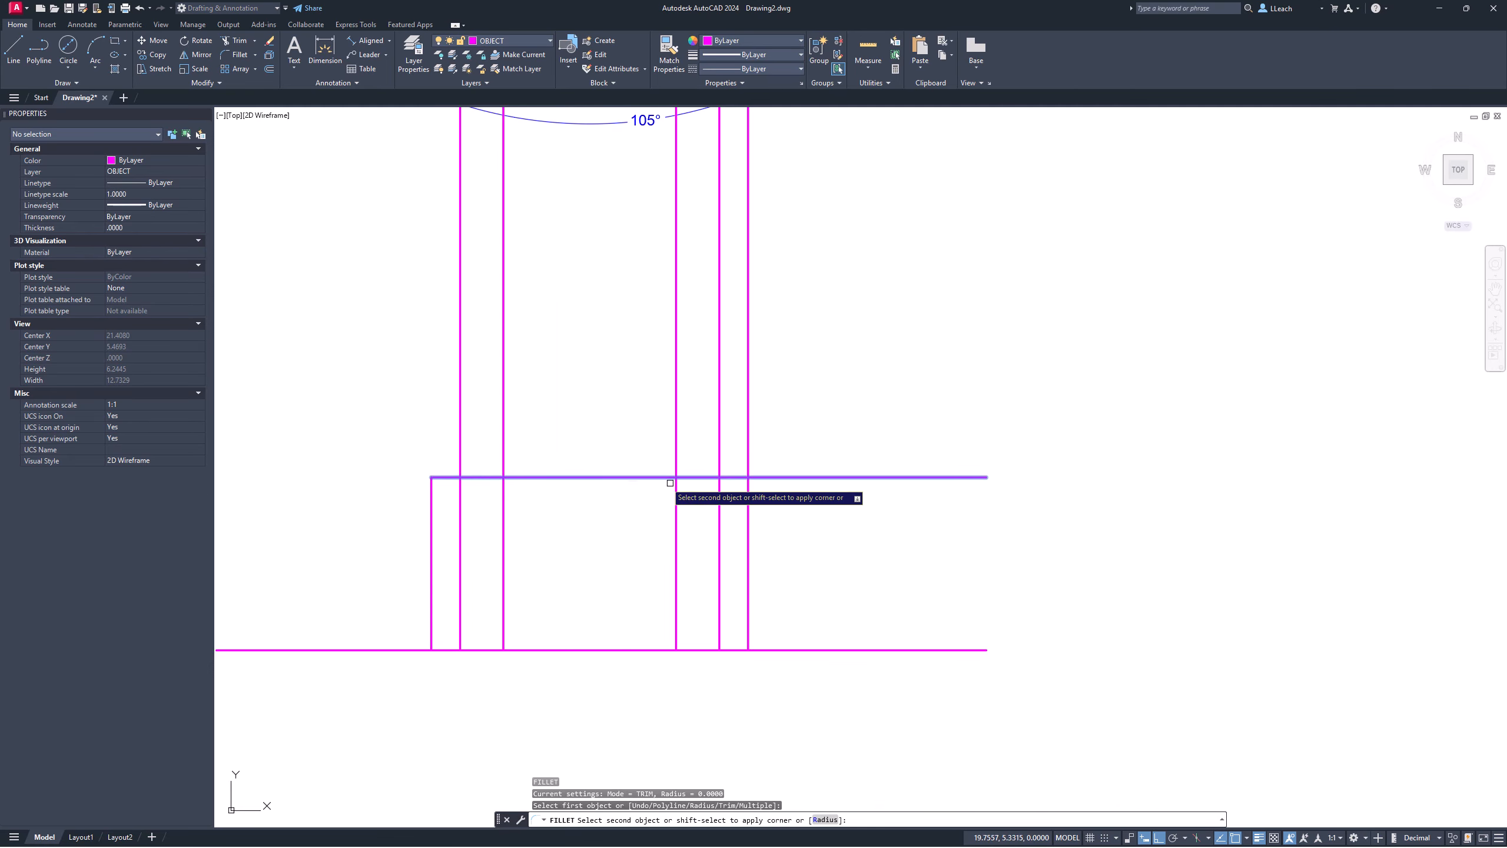
pyautogui.click(745, 506)
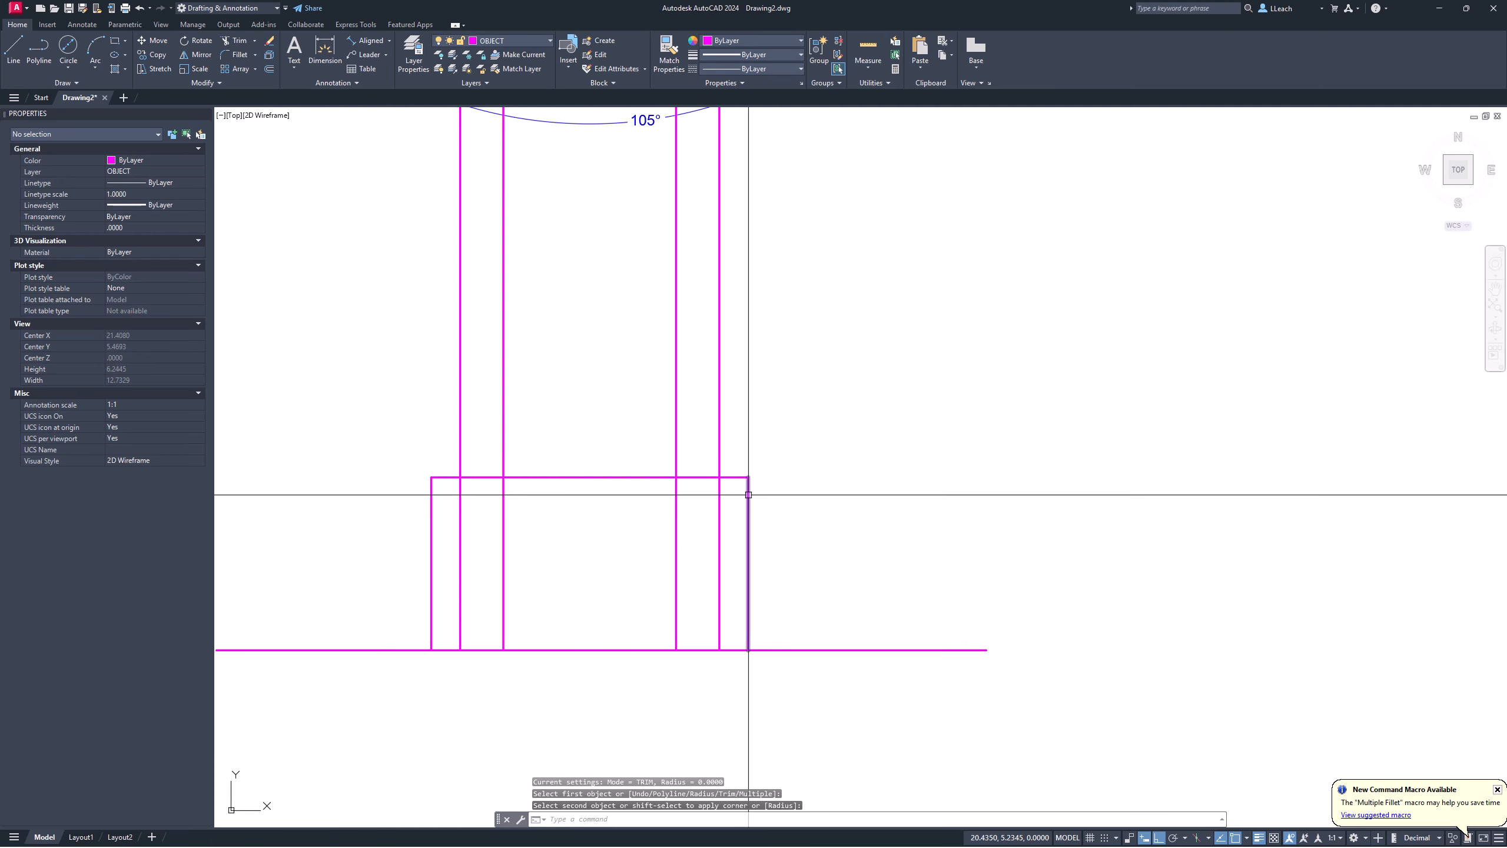
pyautogui.press('Return')
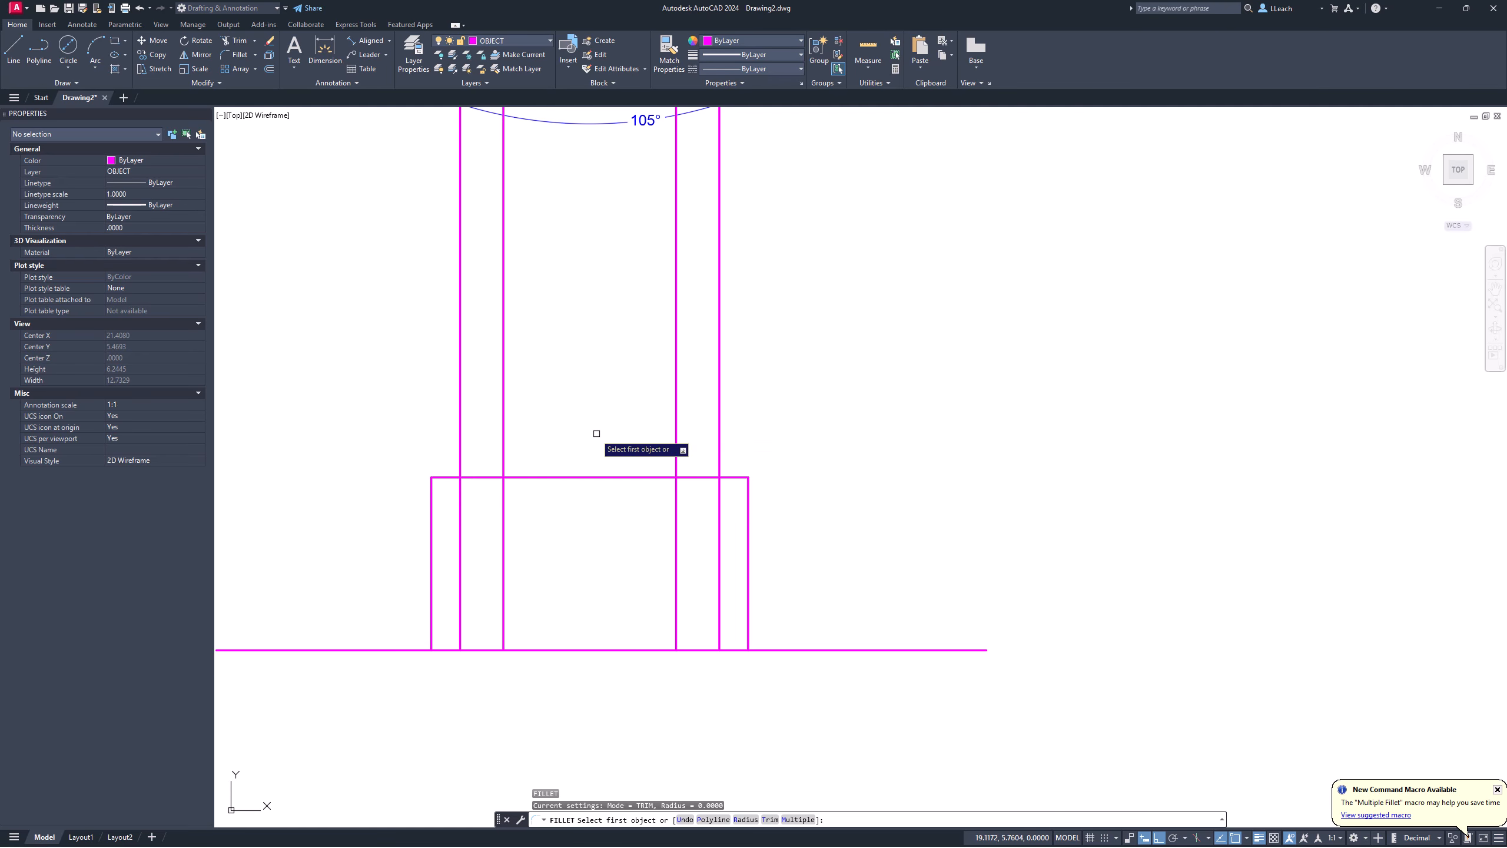
pyautogui.press('Escape')
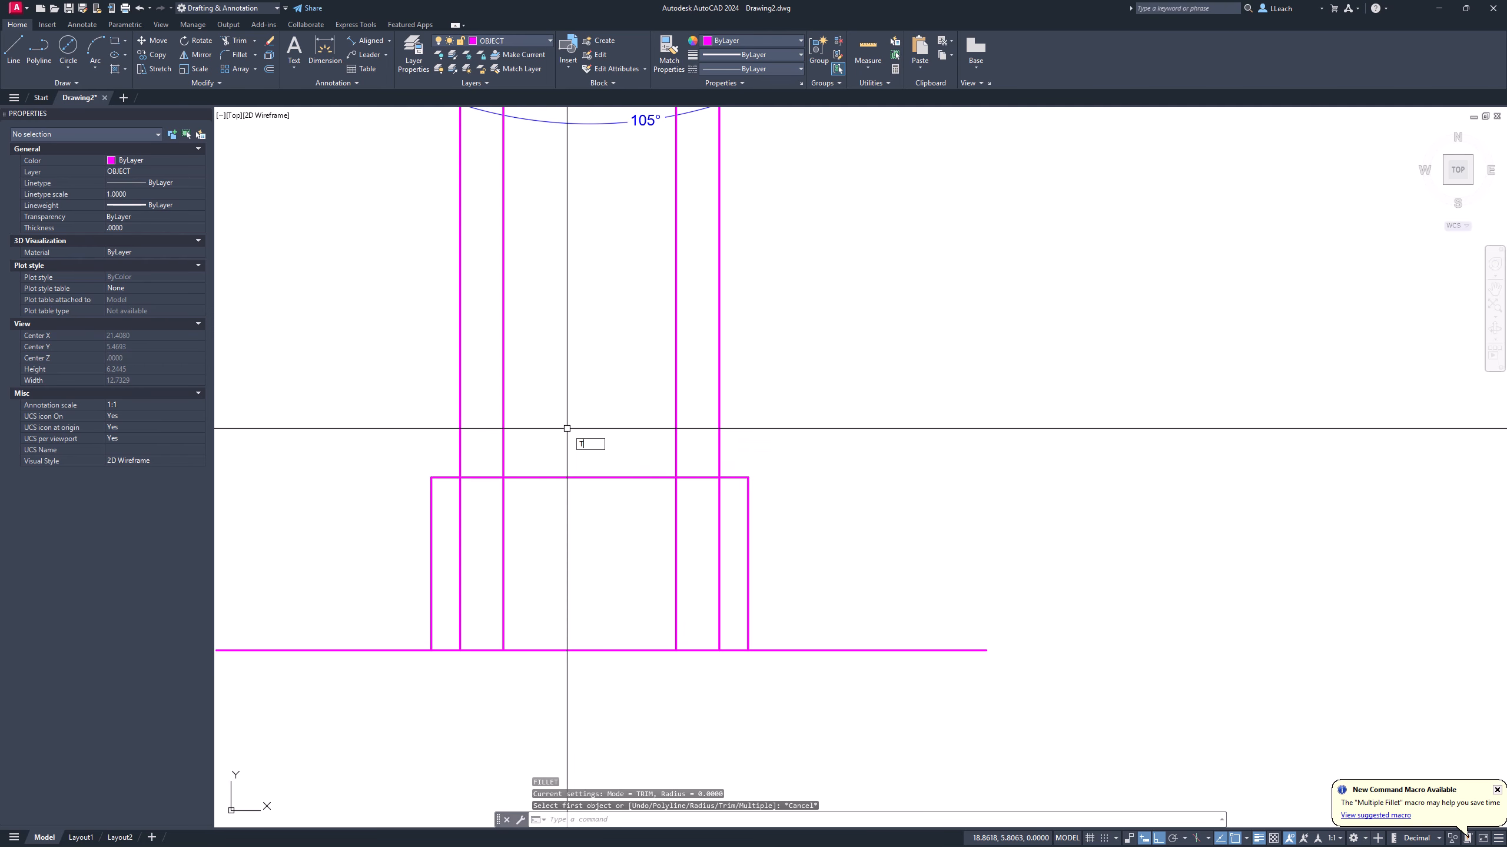
pyautogui.press('Return')
# Step: Trim the four vertical lines protruding above the front view's top edge, then recentre the front view
pyautogui.moveTo(759, 416); pyautogui.dragTo(428, 386)
pyautogui.press('Escape')
pyautogui.scroll(-3, 518, 337)
pyautogui.moveTo(517, 337); pyautogui.dragTo(491, 652, button='middle')
pyautogui.moveTo(564, 403); pyautogui.dragTo(592, 250, button='middle')
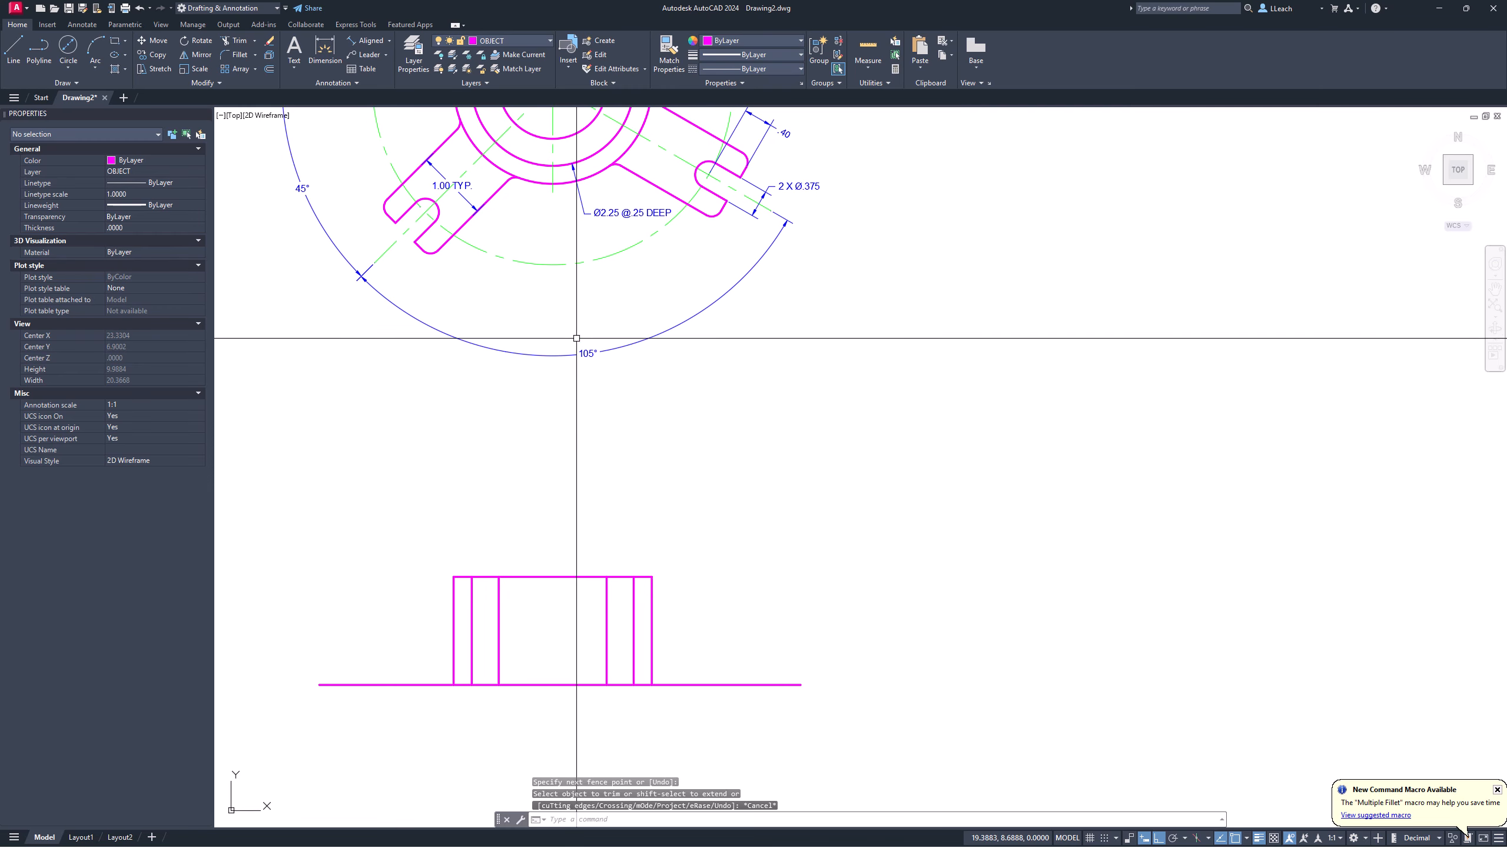
pyautogui.moveTo(569, 449)
pyautogui.mouseDown(button='middle')
pyautogui.moveTo(524, 534)
pyautogui.moveTo(519, 502)
pyautogui.mouseUp(button='middle')
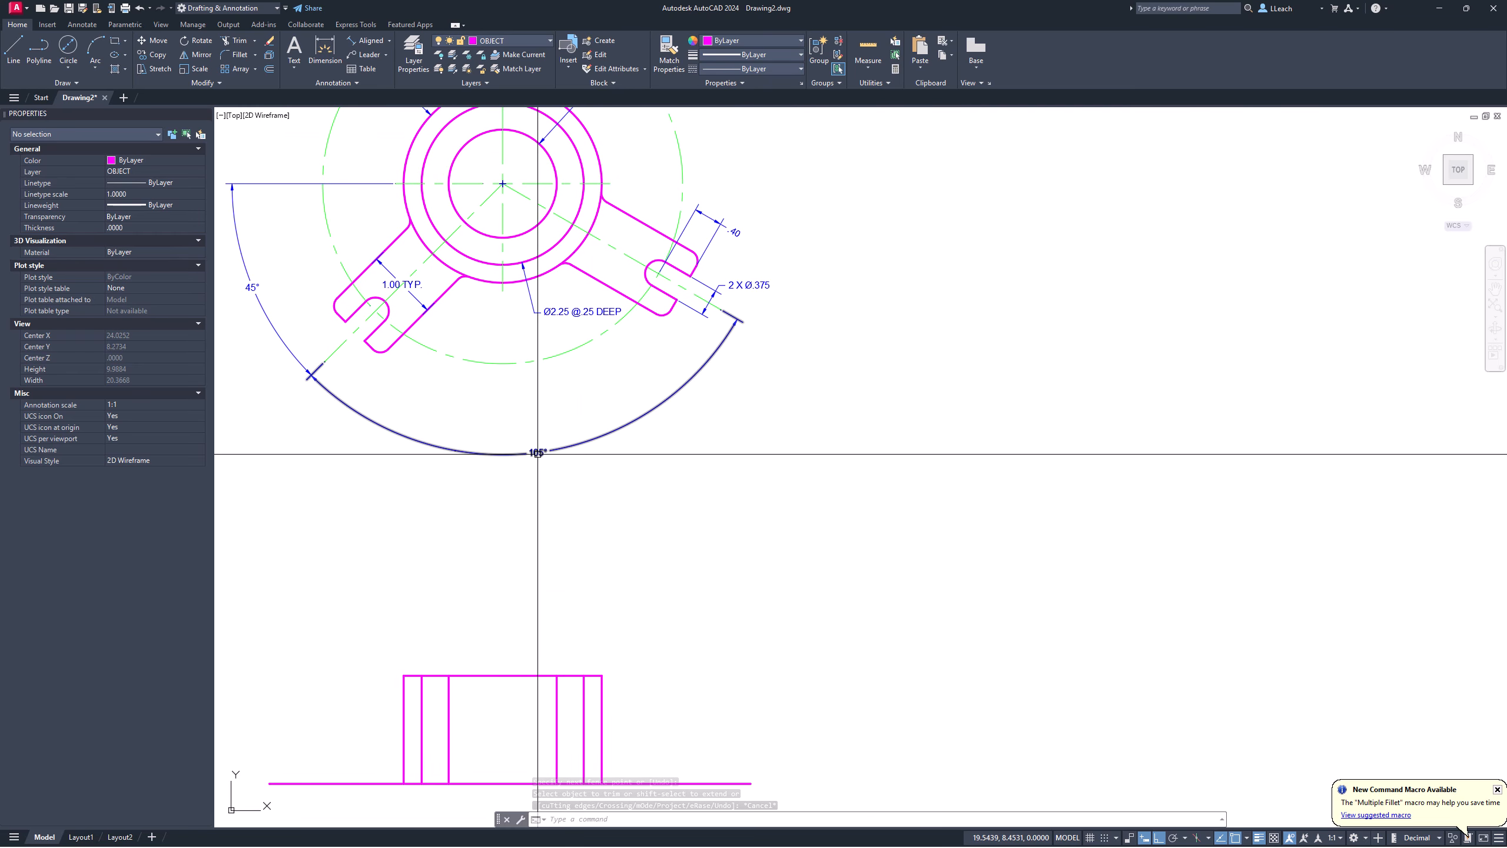
pyautogui.moveTo(533, 390); pyautogui.dragTo(535, 361, button='middle')
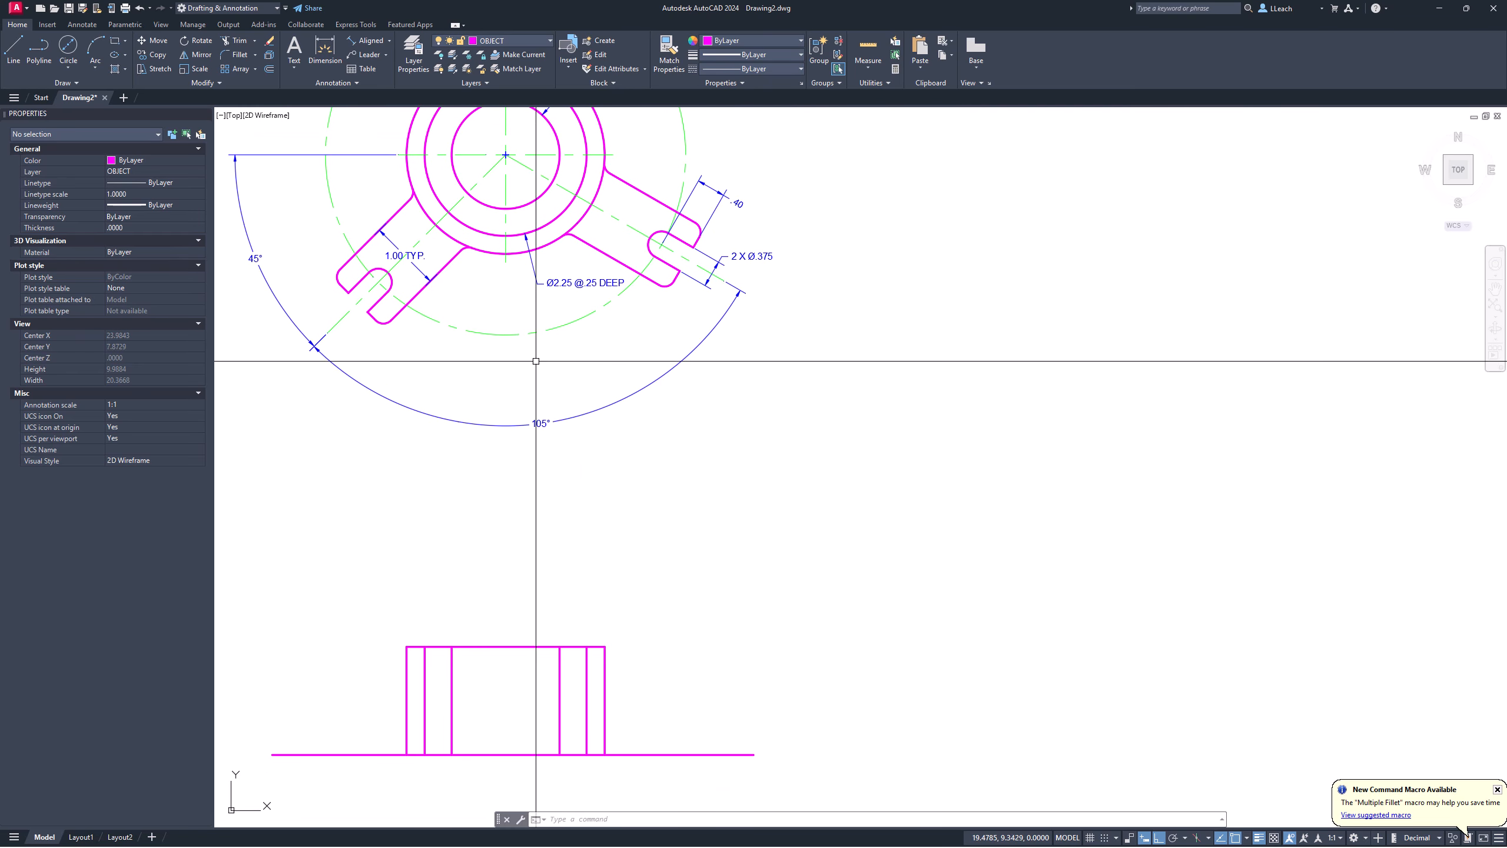
pyautogui.scroll(2, 558, 284)
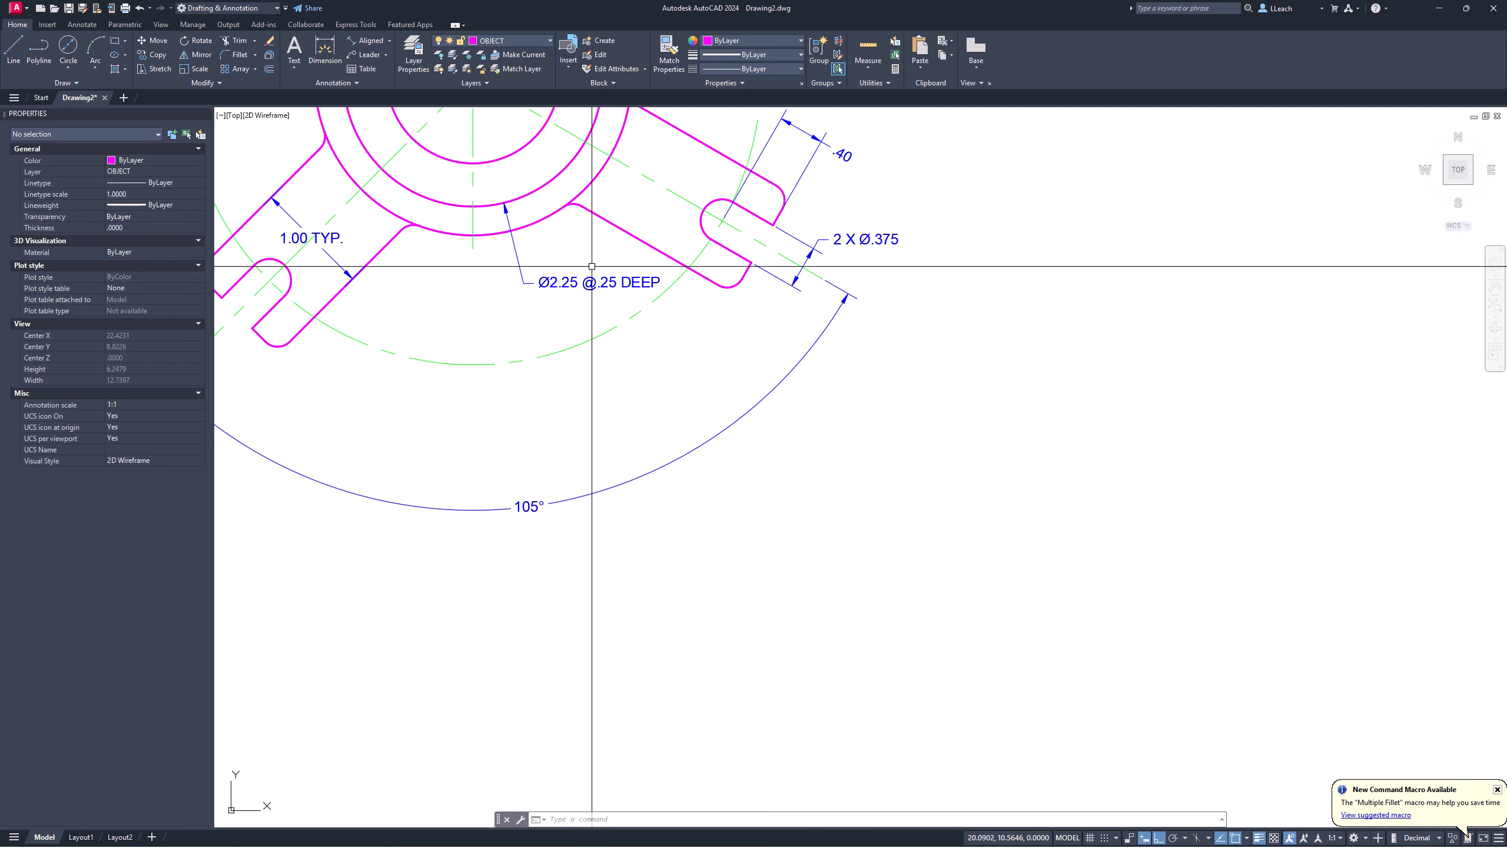
pyautogui.scroll(2, 553, 415)
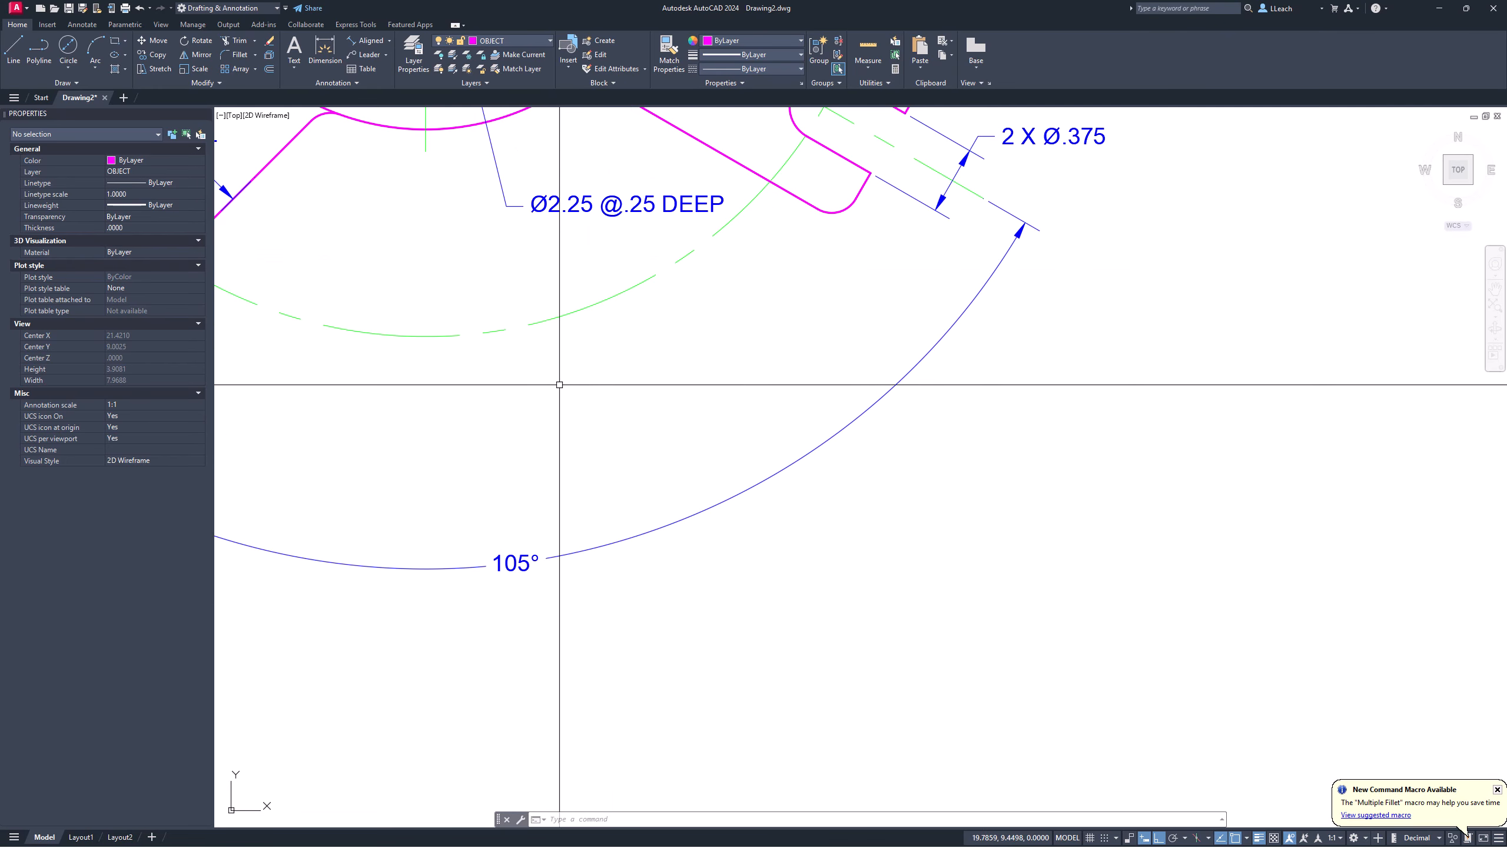
pyautogui.scroll(-2, 609, 421)
pyautogui.moveTo(610, 515); pyautogui.dragTo(644, 250, button='middle')
pyautogui.scroll(2, 643, 250)
pyautogui.moveTo(604, 542)
pyautogui.mouseDown(button='middle')
pyautogui.moveTo(672, 309)
pyautogui.moveTo(689, 382)
pyautogui.mouseUp(button='middle')
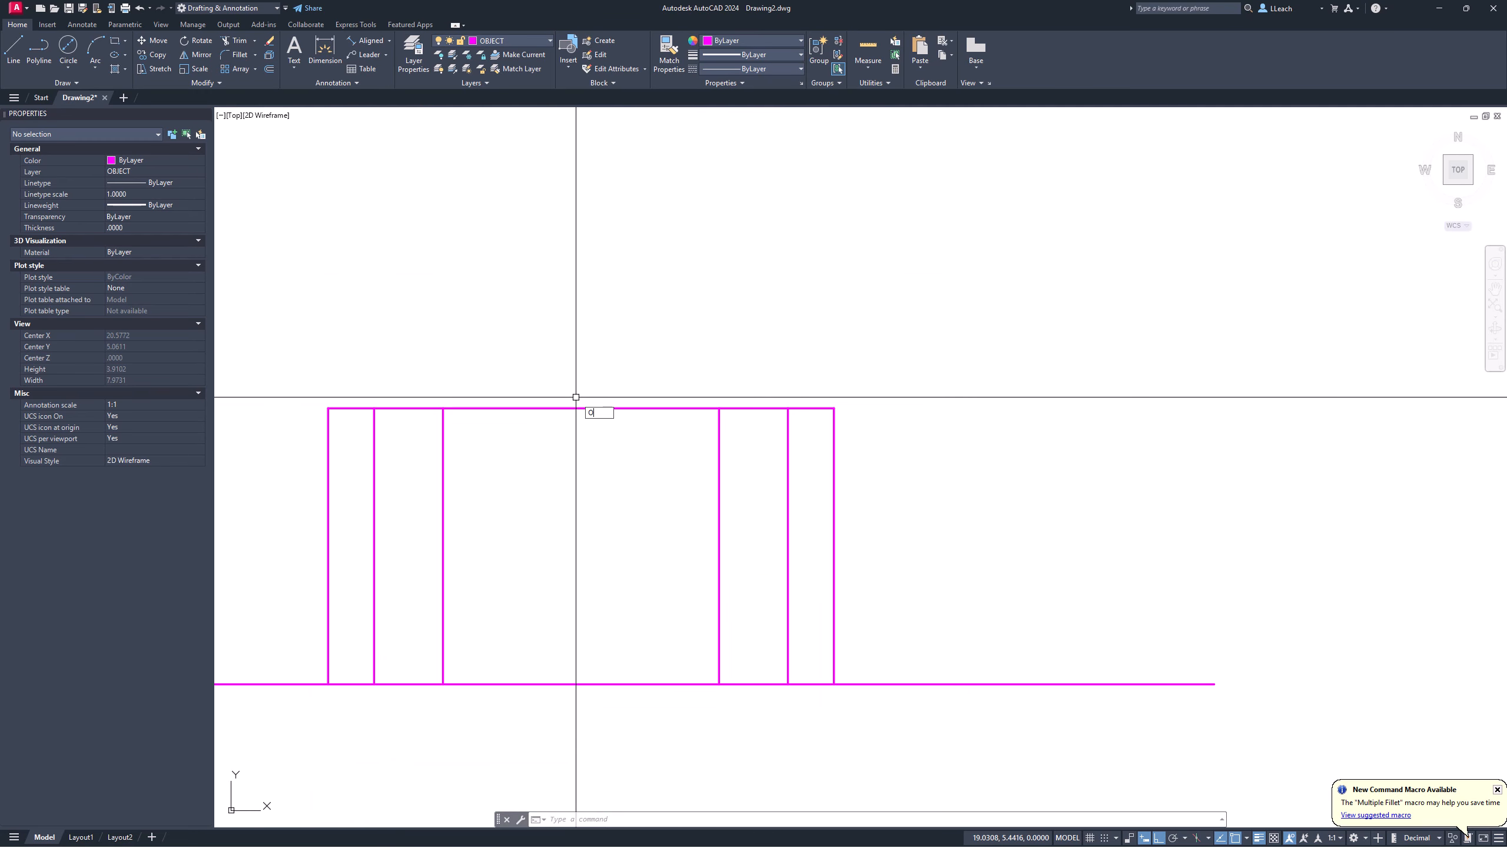
# Step: Offset the top edge 0.5 downward, then erase that misplaced copy
pyautogui.press('Return')
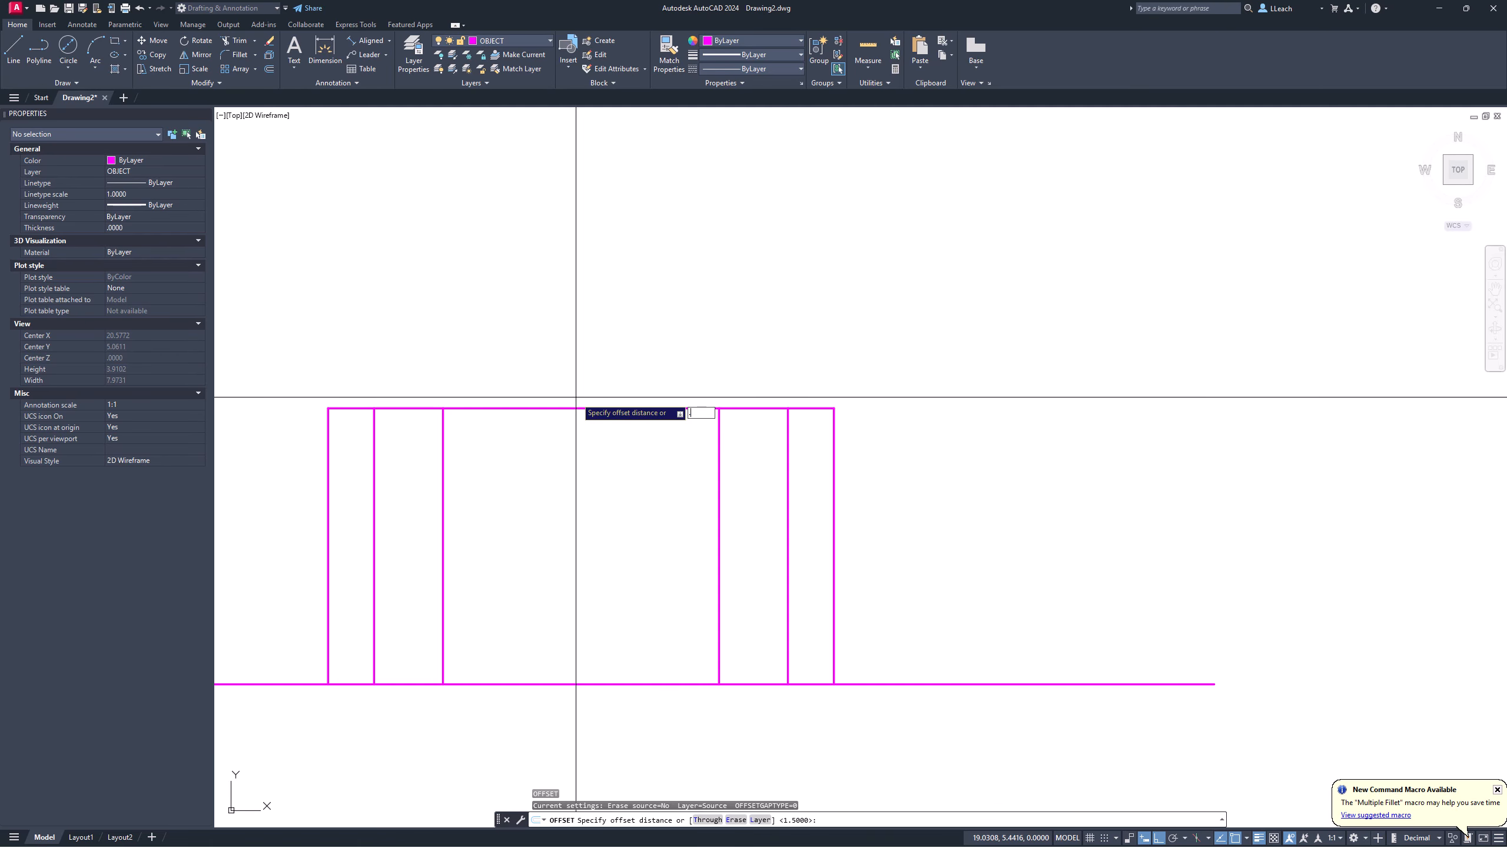
pyautogui.write('.5')
pyautogui.press('Return')
pyautogui.click(565, 408)
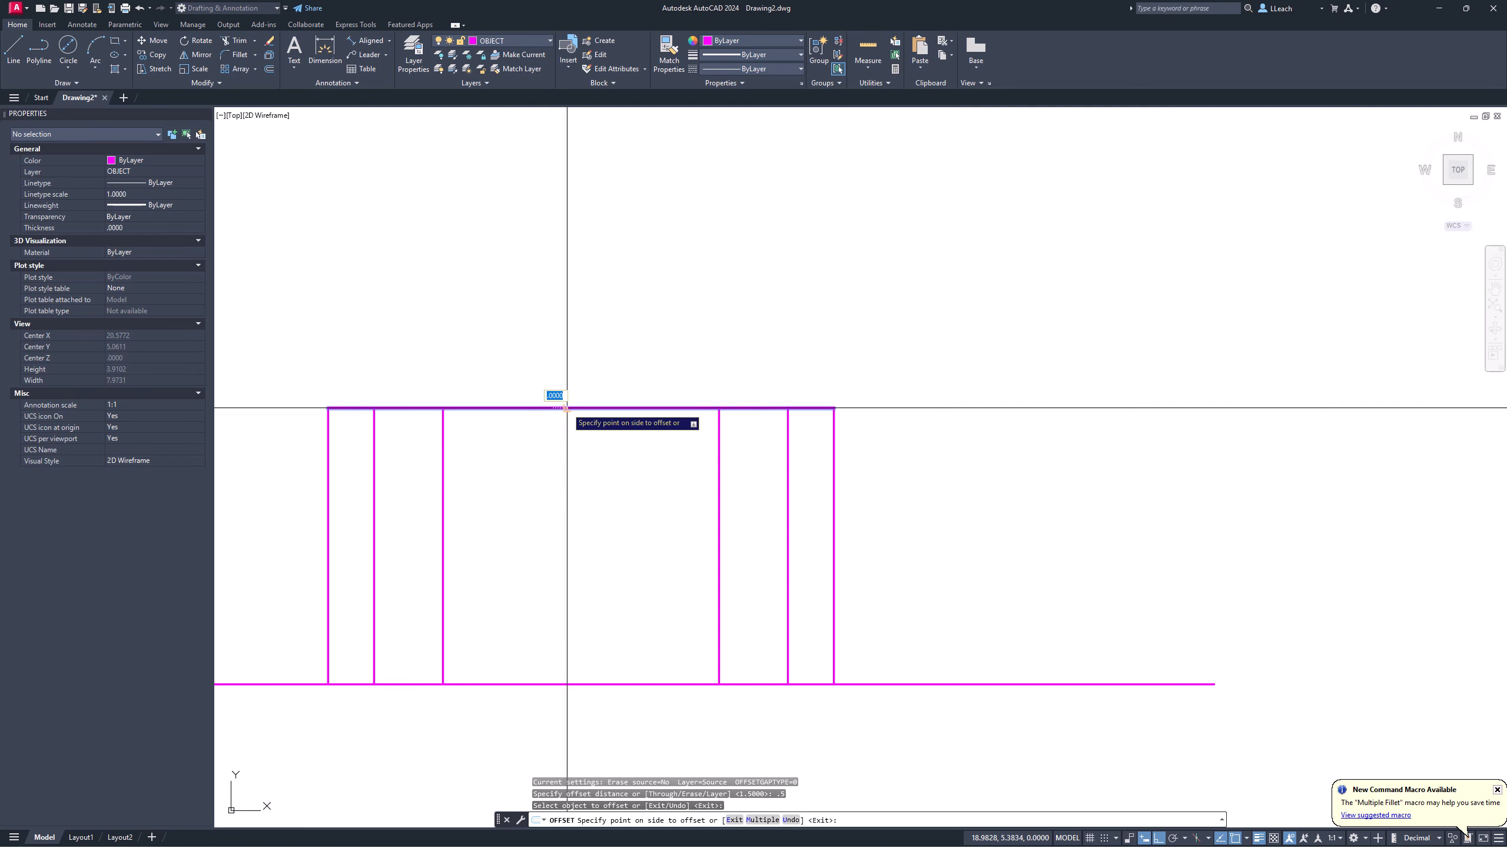
pyautogui.click(559, 468)
pyautogui.press('Return')
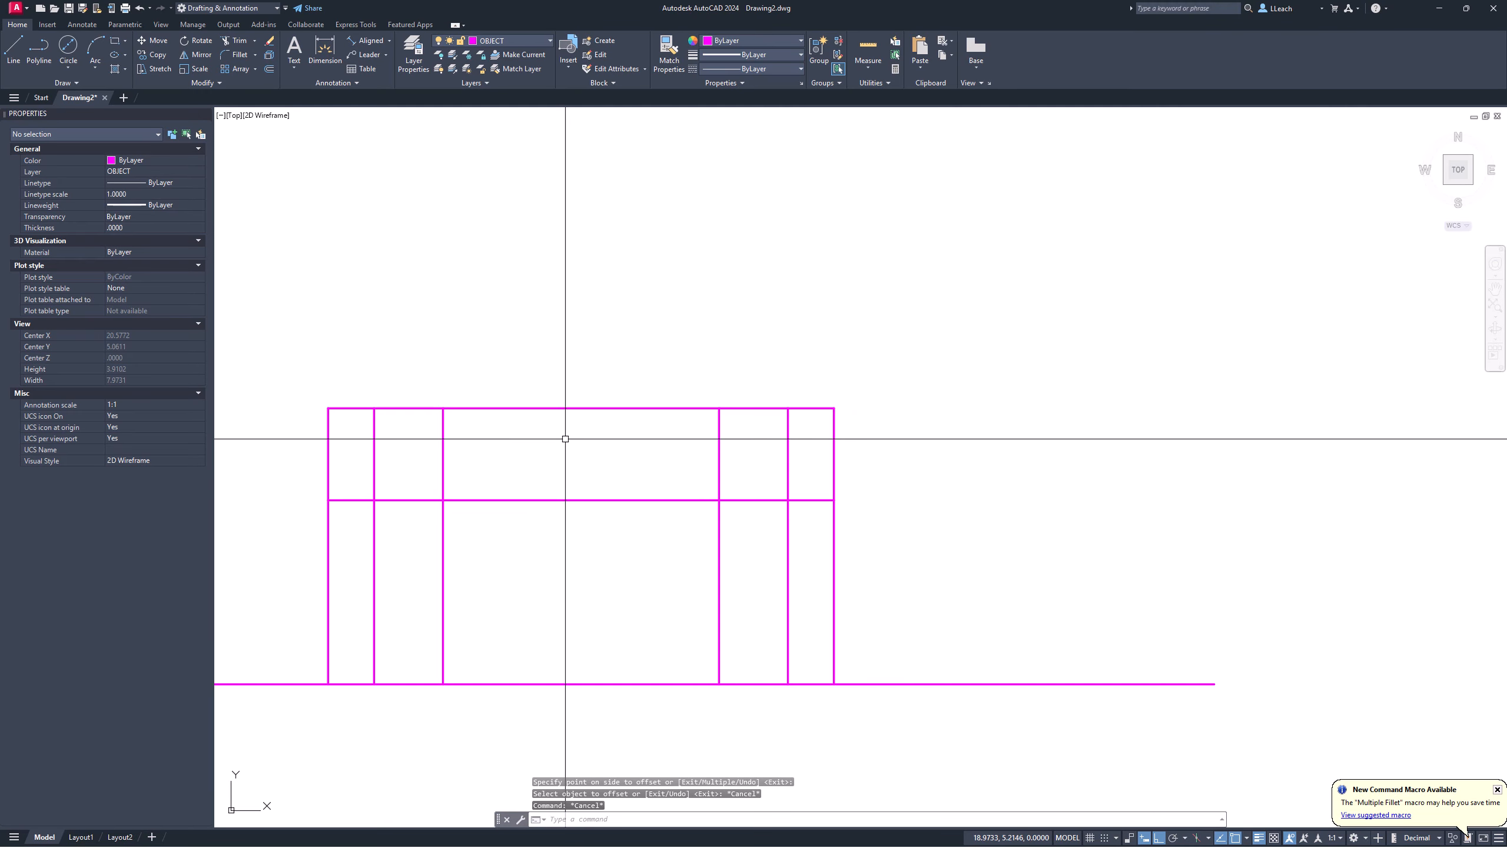
pyautogui.press('Return')
pyautogui.write('.25')
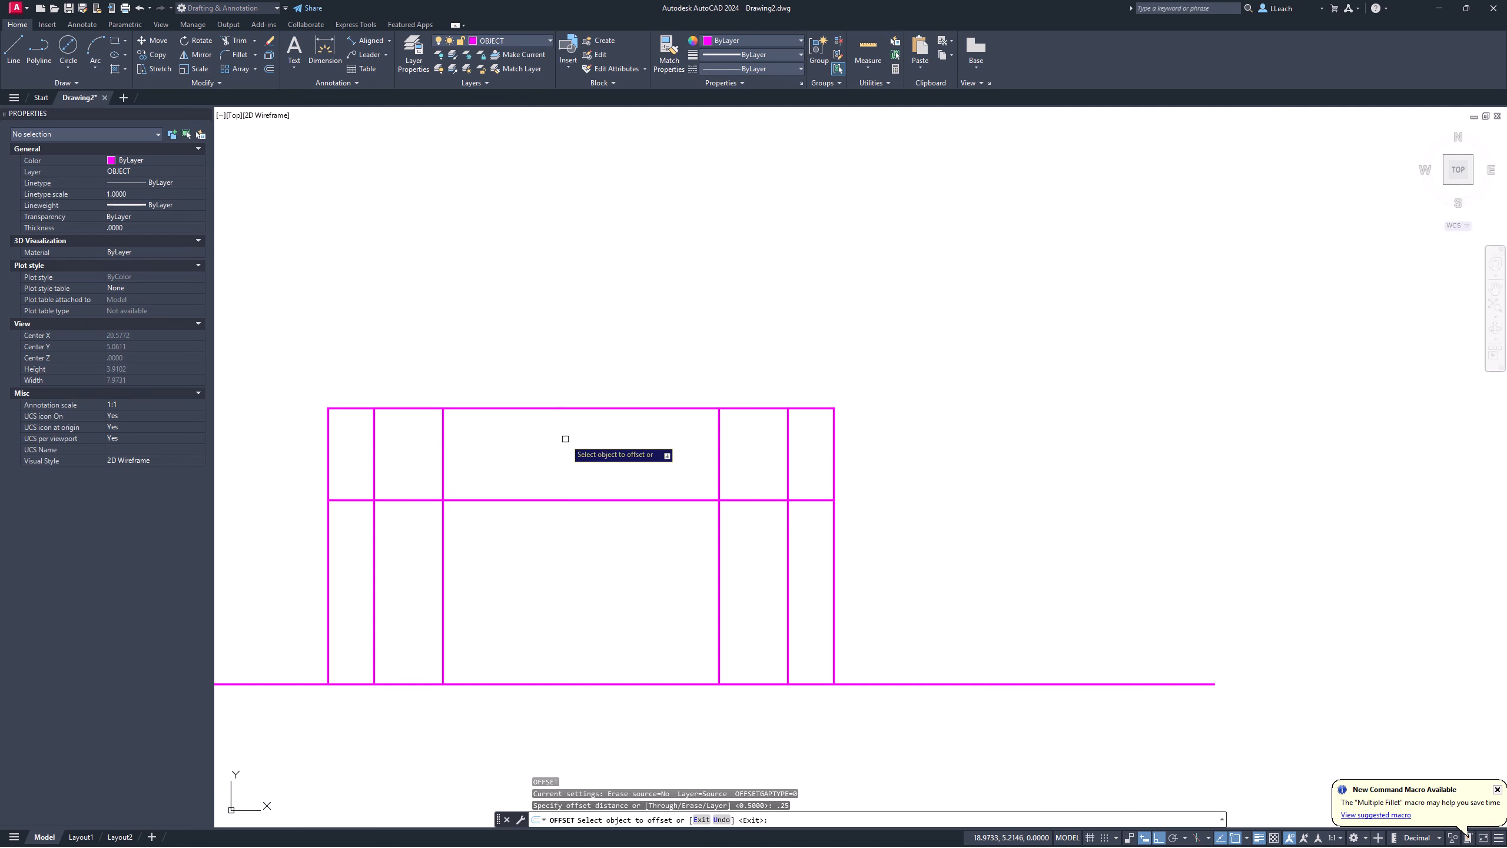
pyautogui.press('Escape')
pyautogui.write('e')
pyautogui.press('Return')
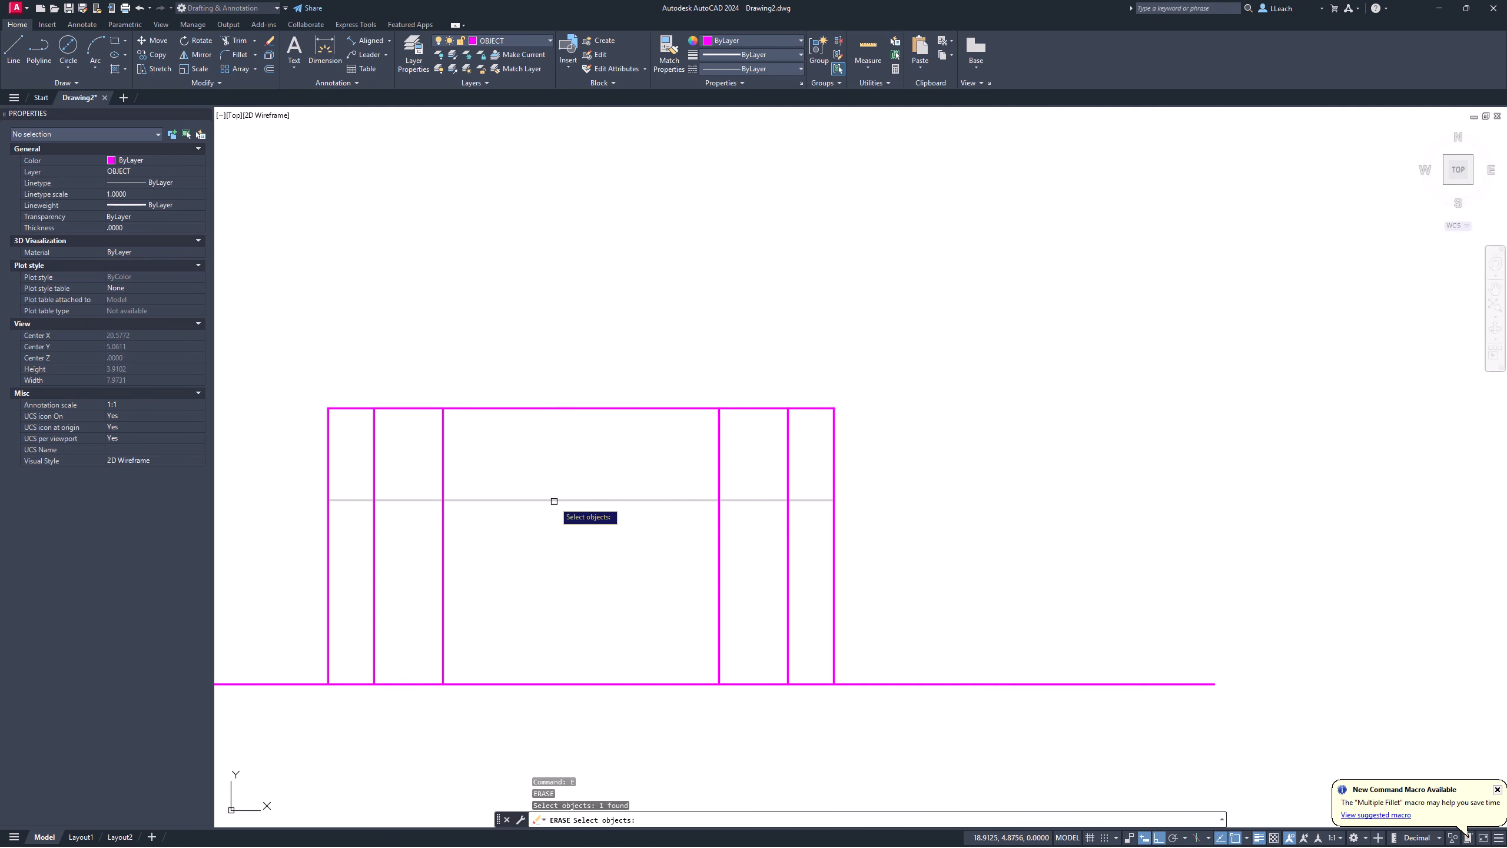
pyautogui.press('Return')
pyautogui.press('Return')
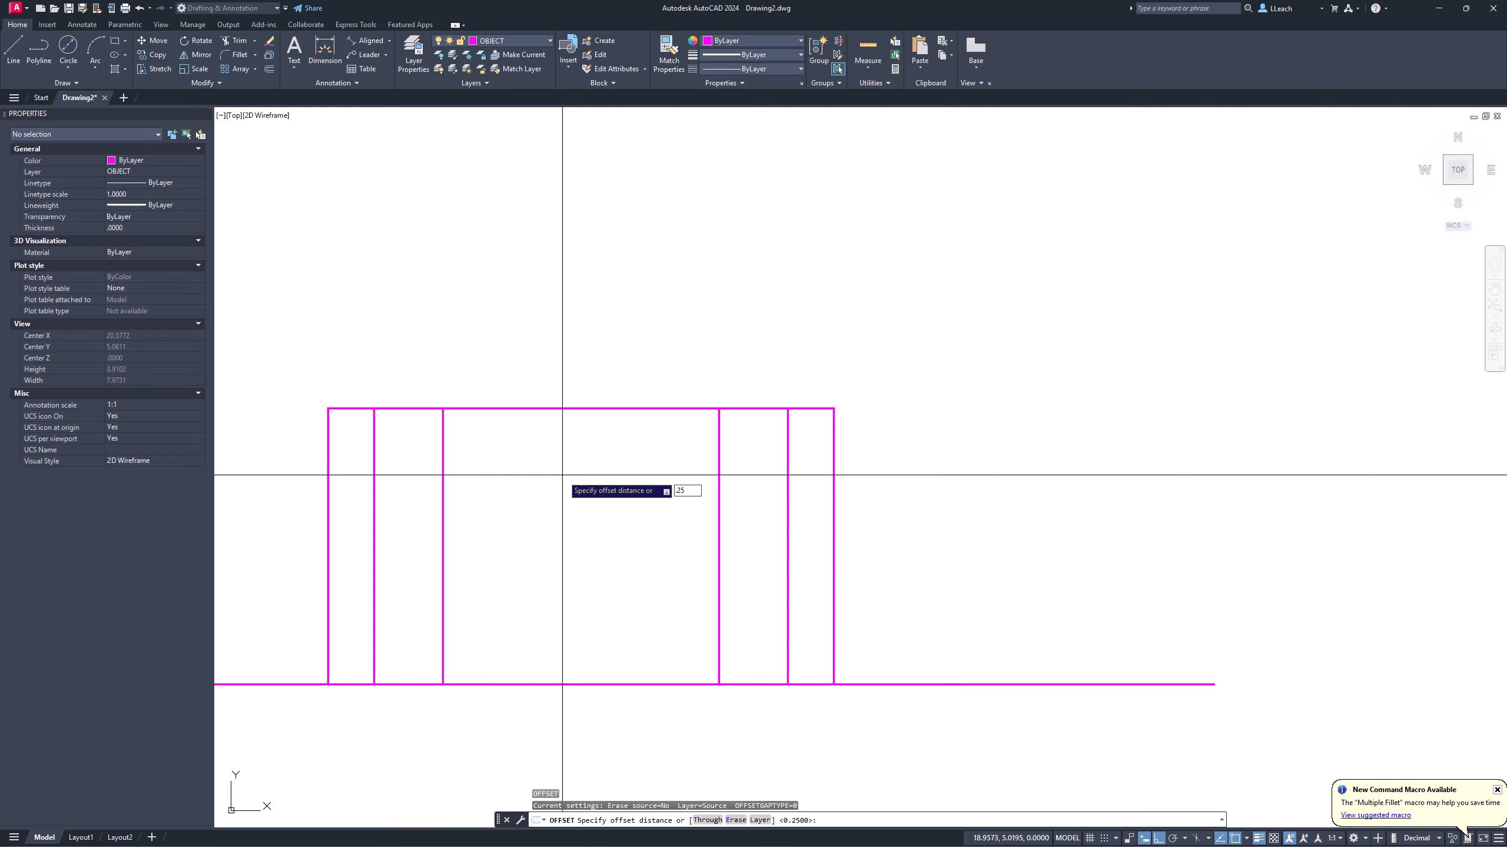
# Step: Offset the front view's top edge 0.25 downward to mark the counterbore depth
pyautogui.press('Return')
pyautogui.click(567, 409)
pyautogui.click(551, 431)
pyautogui.press('Escape')
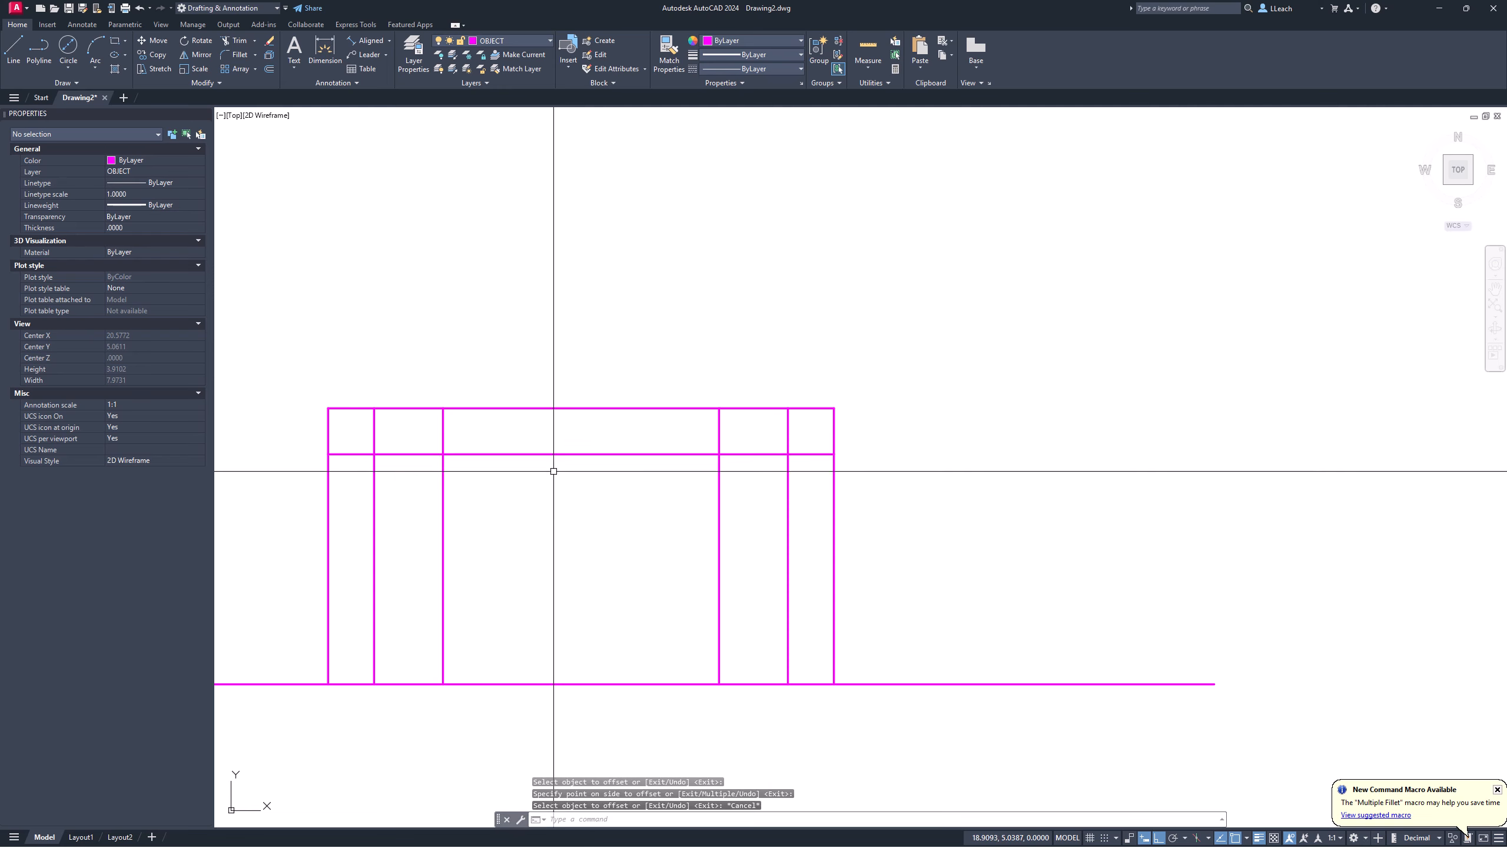
pyautogui.moveTo(579, 478)
pyautogui.mouseDown(button='middle')
pyautogui.moveTo(607, 391)
pyautogui.moveTo(589, 438)
pyautogui.mouseUp(button='middle')
pyautogui.scroll(-2, 579, 397)
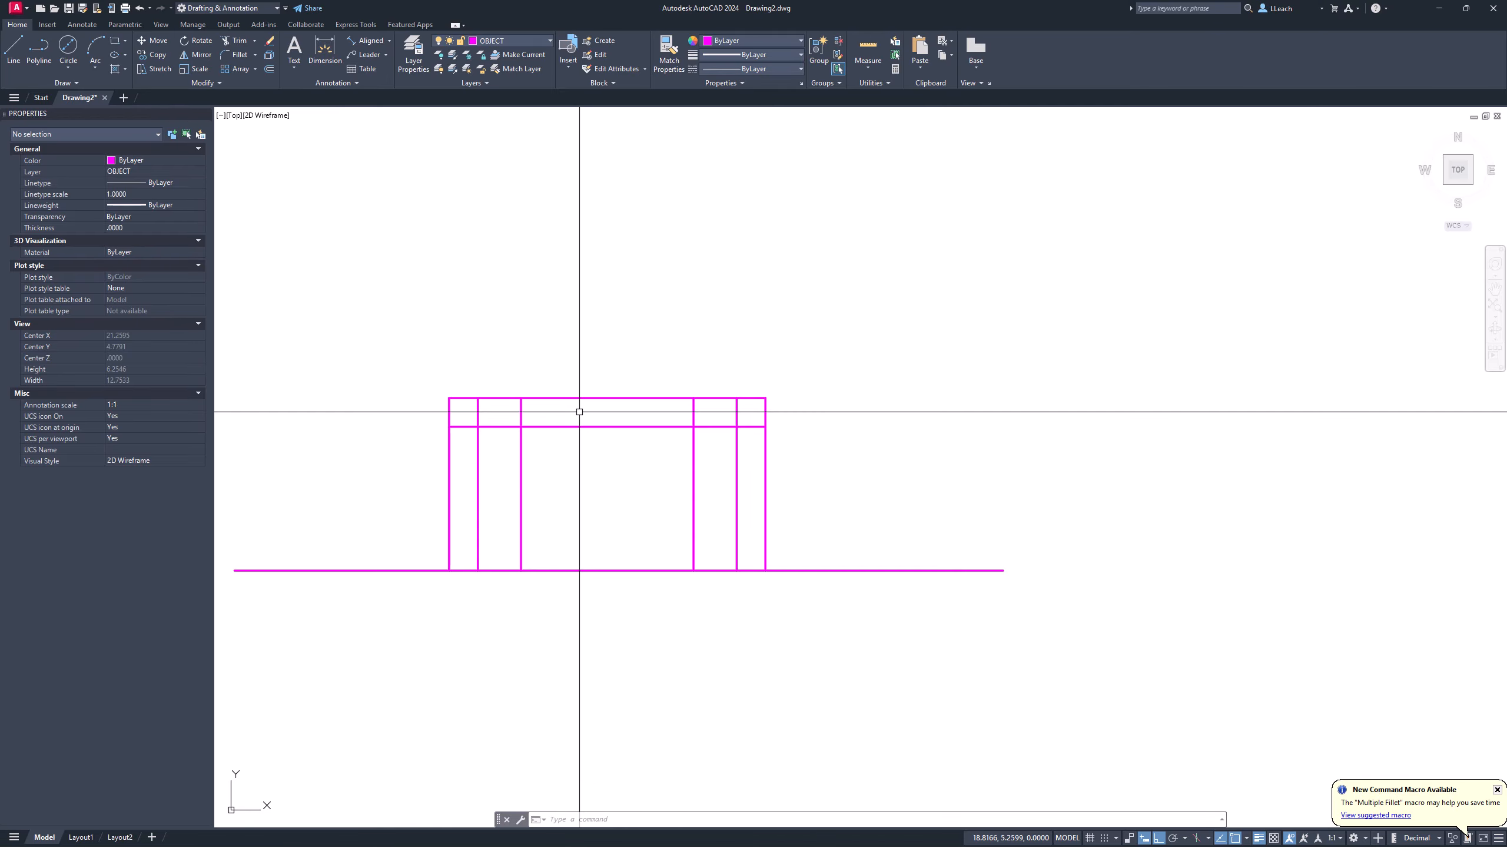
pyautogui.scroll(2, 565, 391)
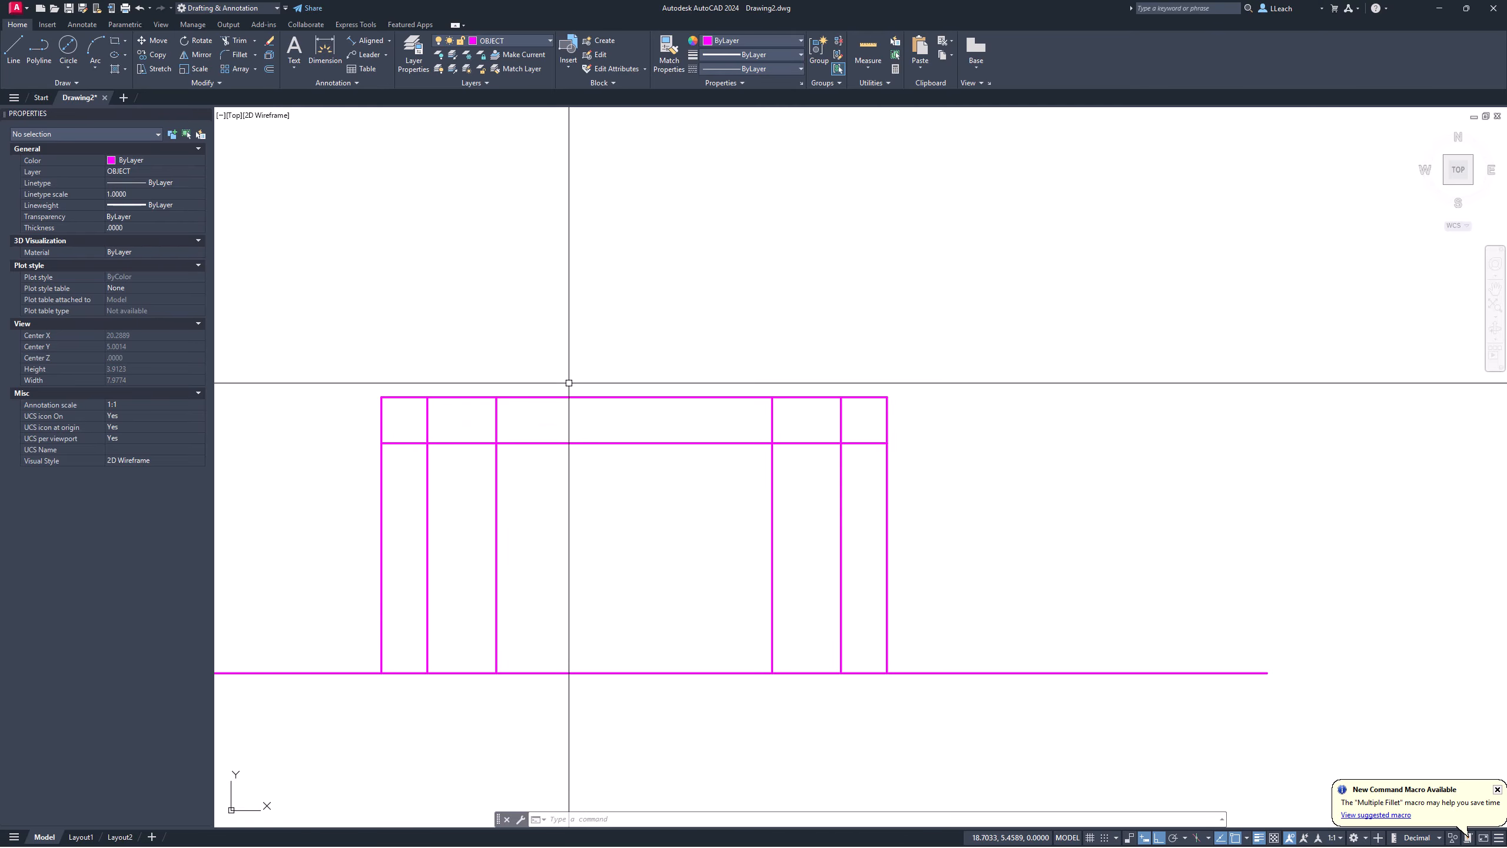
pyautogui.scroll(-2, 567, 382)
pyautogui.moveTo(568, 383); pyautogui.dragTo(540, 401, button='middle')
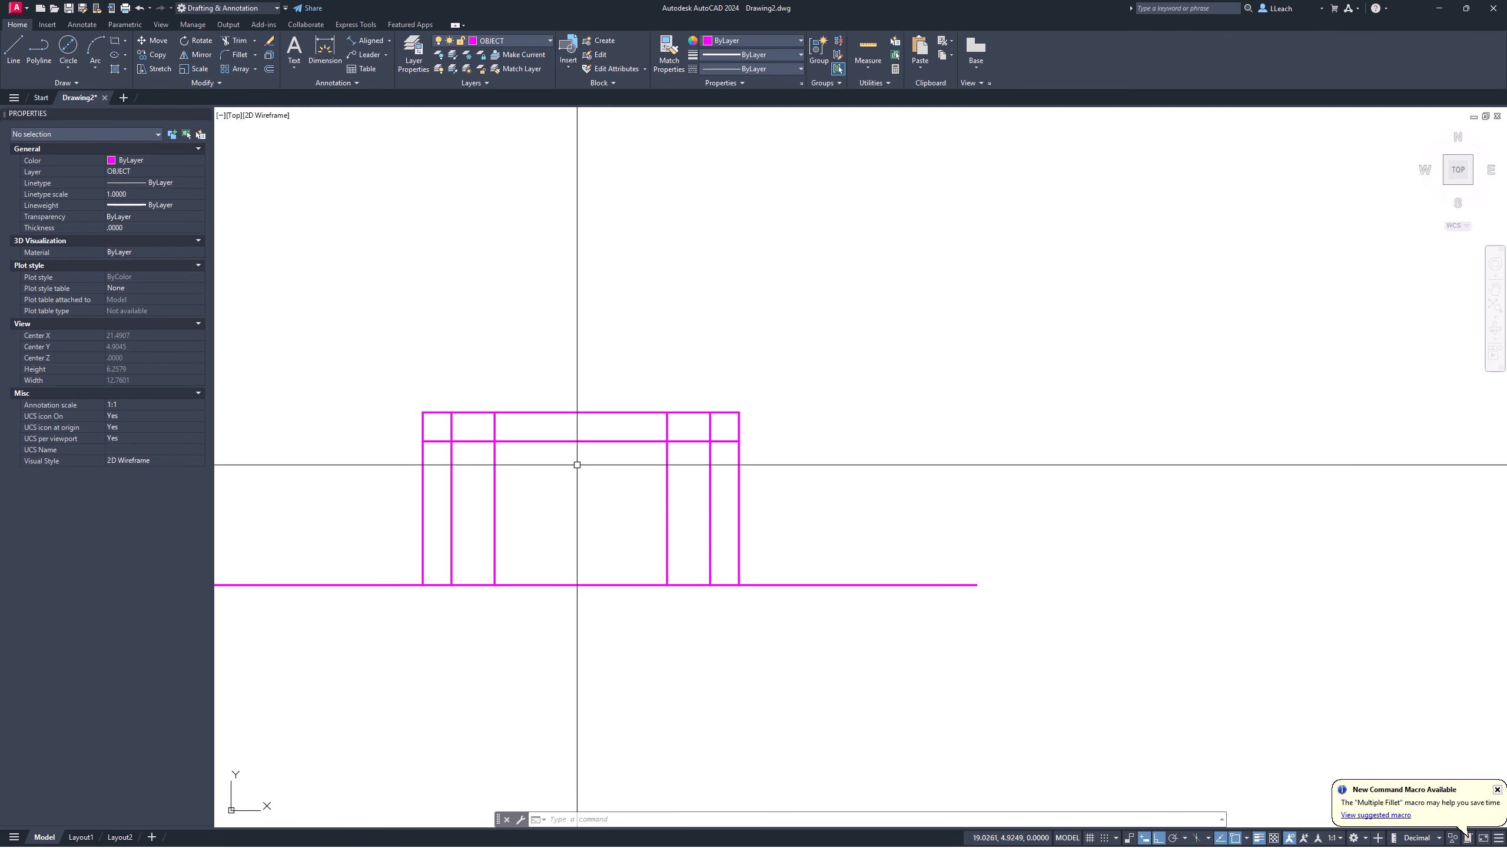
pyautogui.moveTo(593, 386); pyautogui.dragTo(588, 664, button='middle')
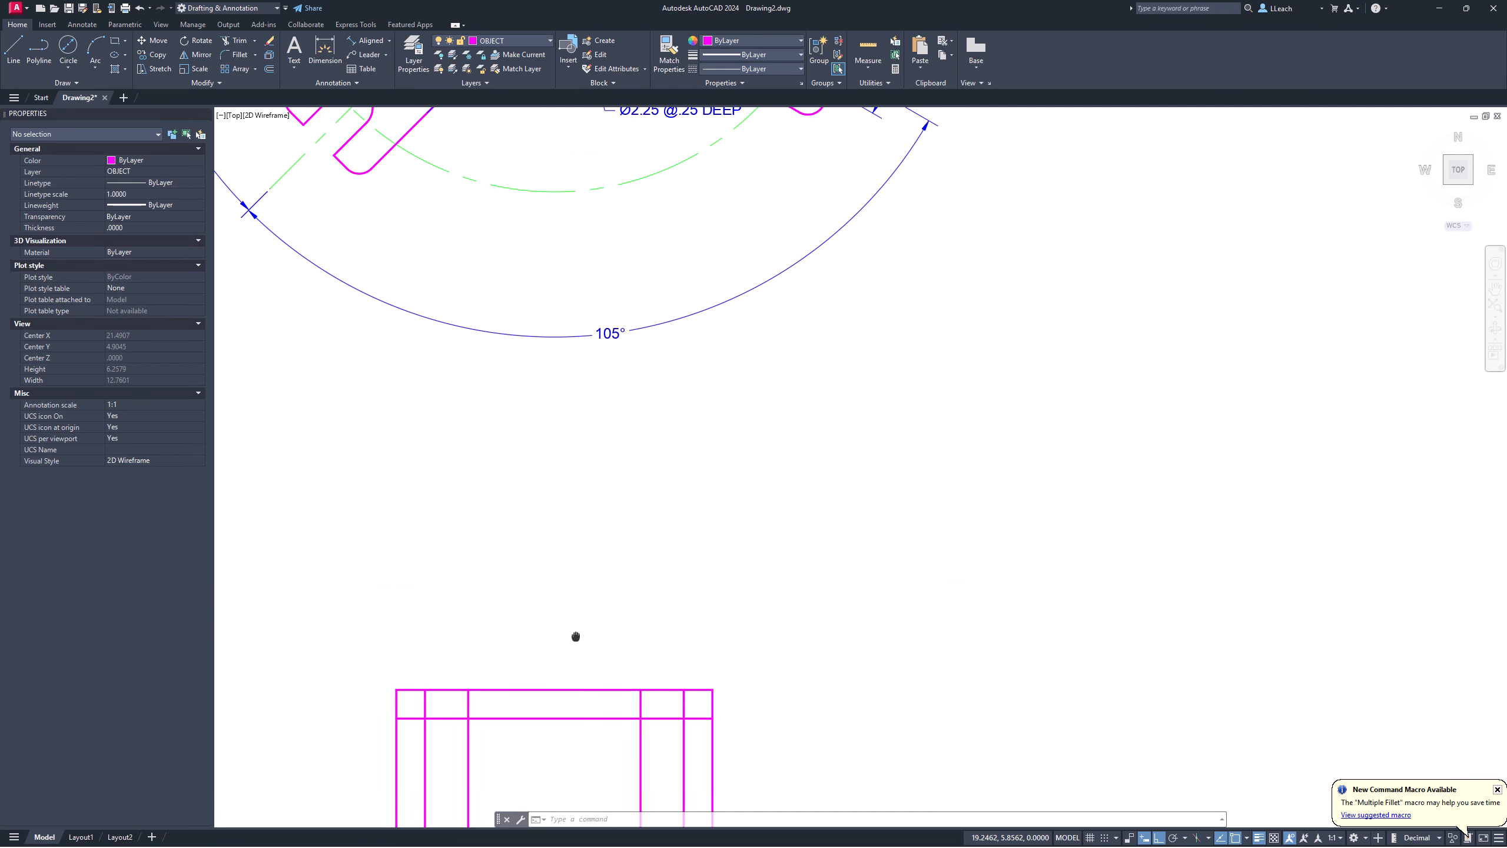
pyautogui.scroll(2, 601, 441)
pyautogui.scroll(-4, 602, 416)
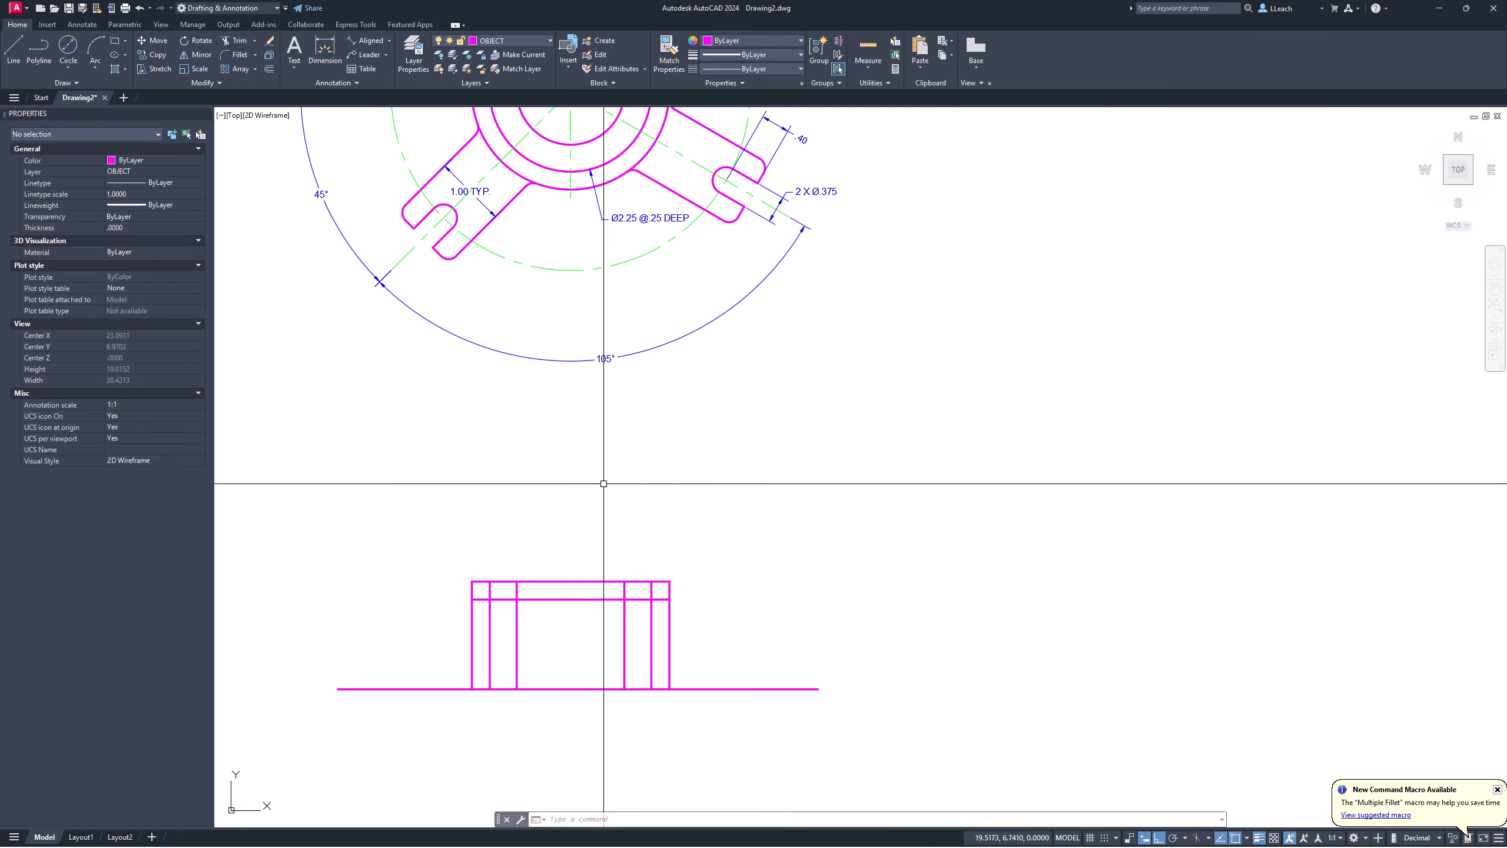
pyautogui.moveTo(601, 527); pyautogui.dragTo(602, 473, button='middle')
pyautogui.scroll(2, 602, 472)
pyautogui.moveTo(543, 555)
pyautogui.mouseDown(button='middle')
pyautogui.moveTo(535, 522)
pyautogui.moveTo(492, 531)
pyautogui.mouseUp(button='middle')
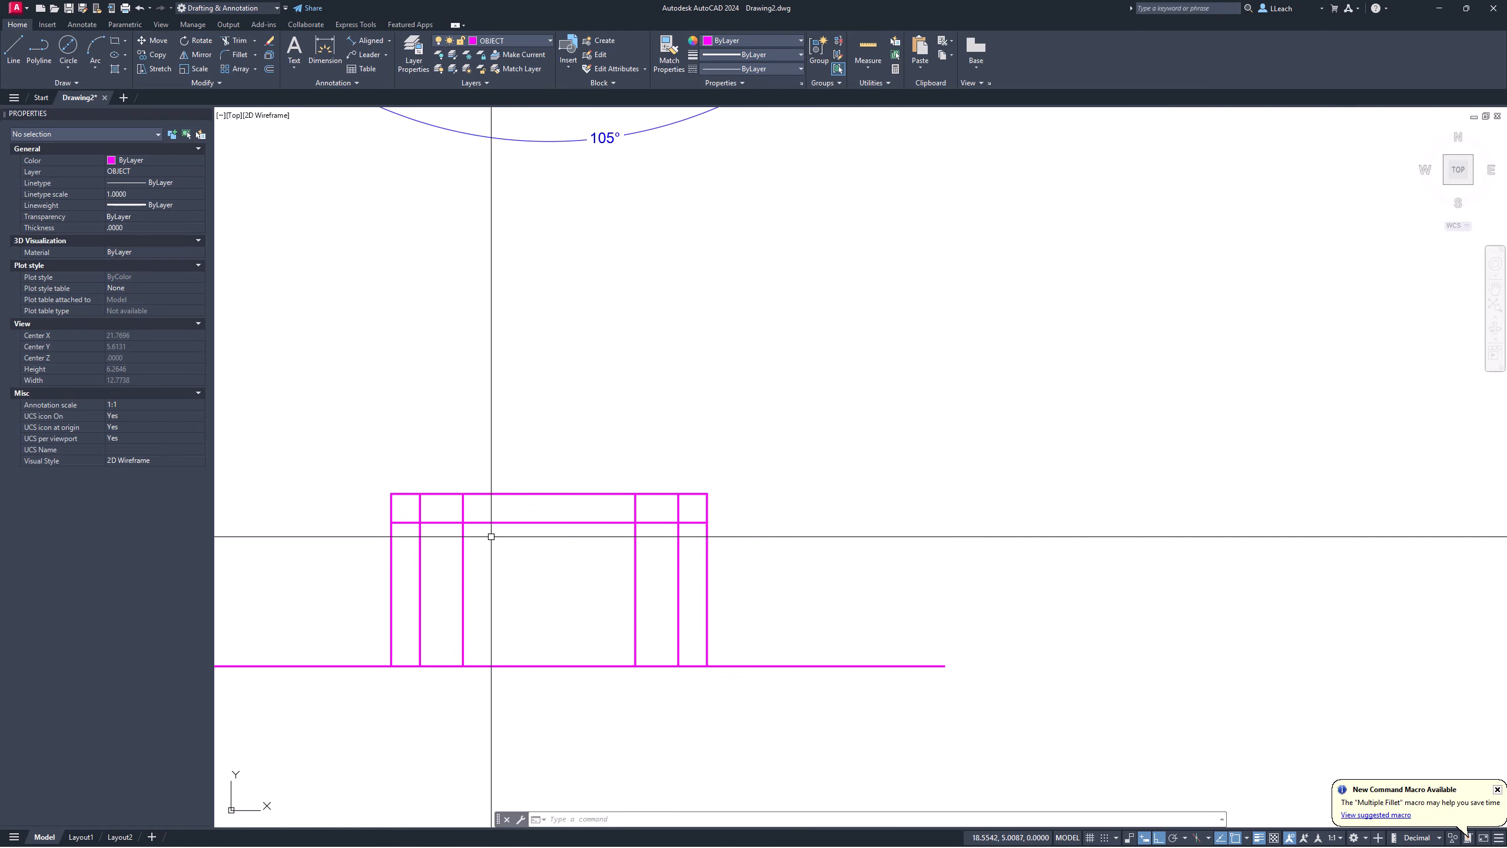
# Step: Move the counterbore-depth line onto the HIDDEN layer
pyautogui.click(546, 523)
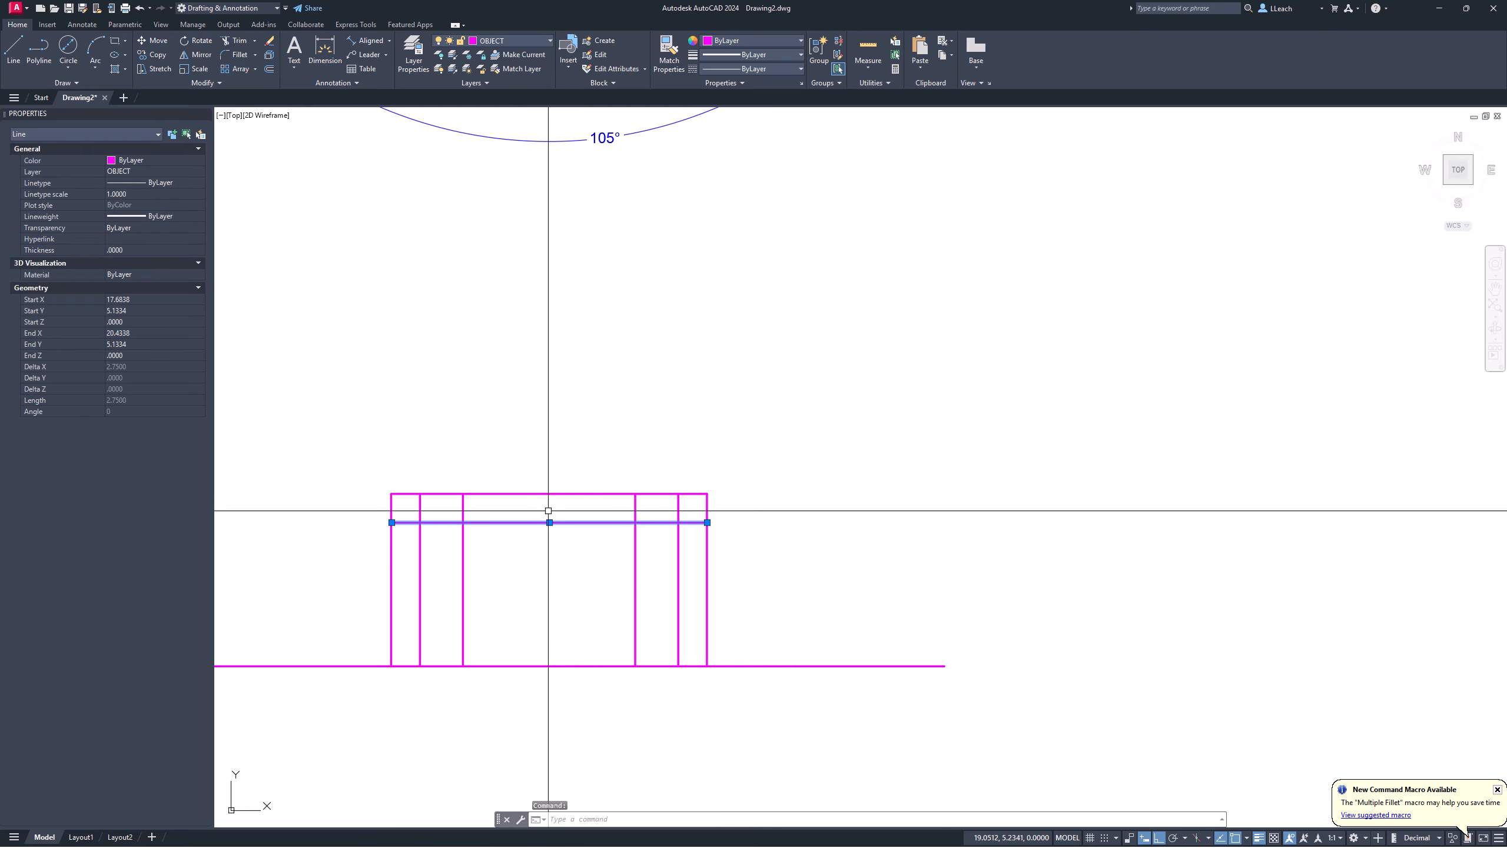
pyautogui.click(506, 40)
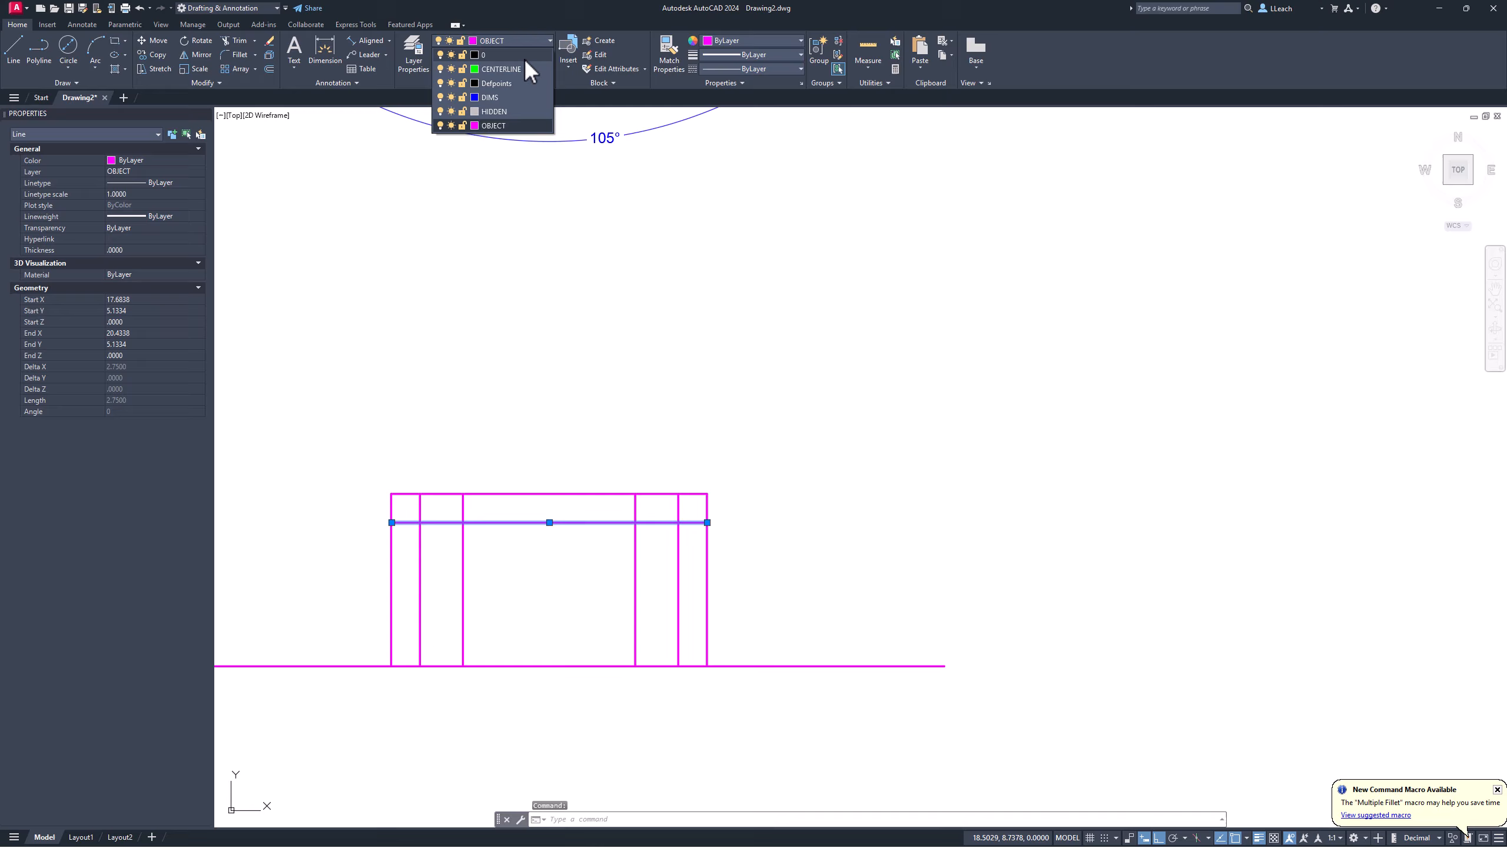
pyautogui.click(484, 111)
pyautogui.press('Escape')
pyautogui.scroll(2, 469, 502)
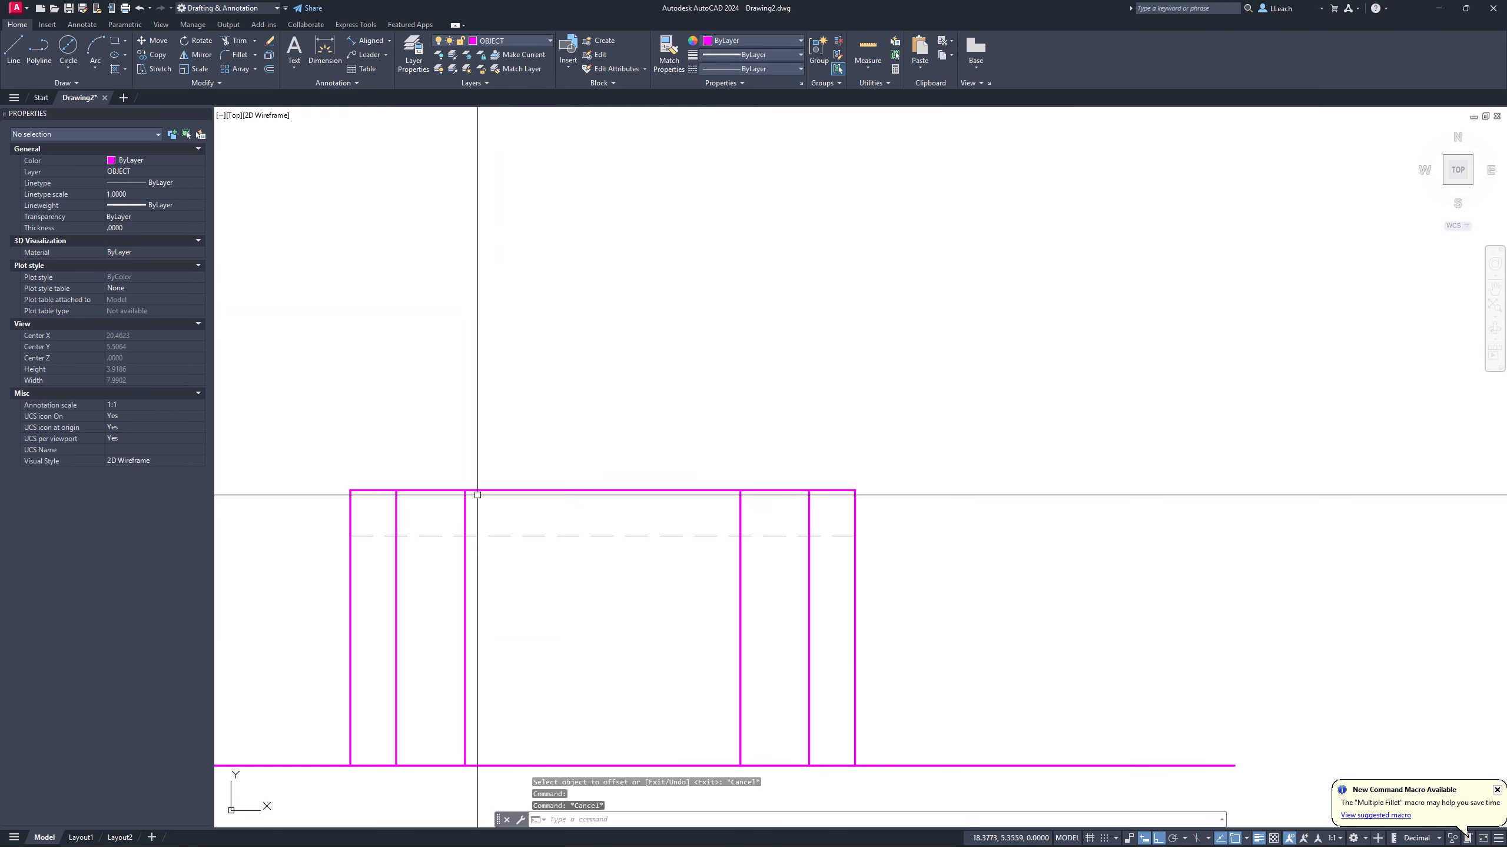
pyautogui.moveTo(481, 498); pyautogui.dragTo(495, 404, button='middle')
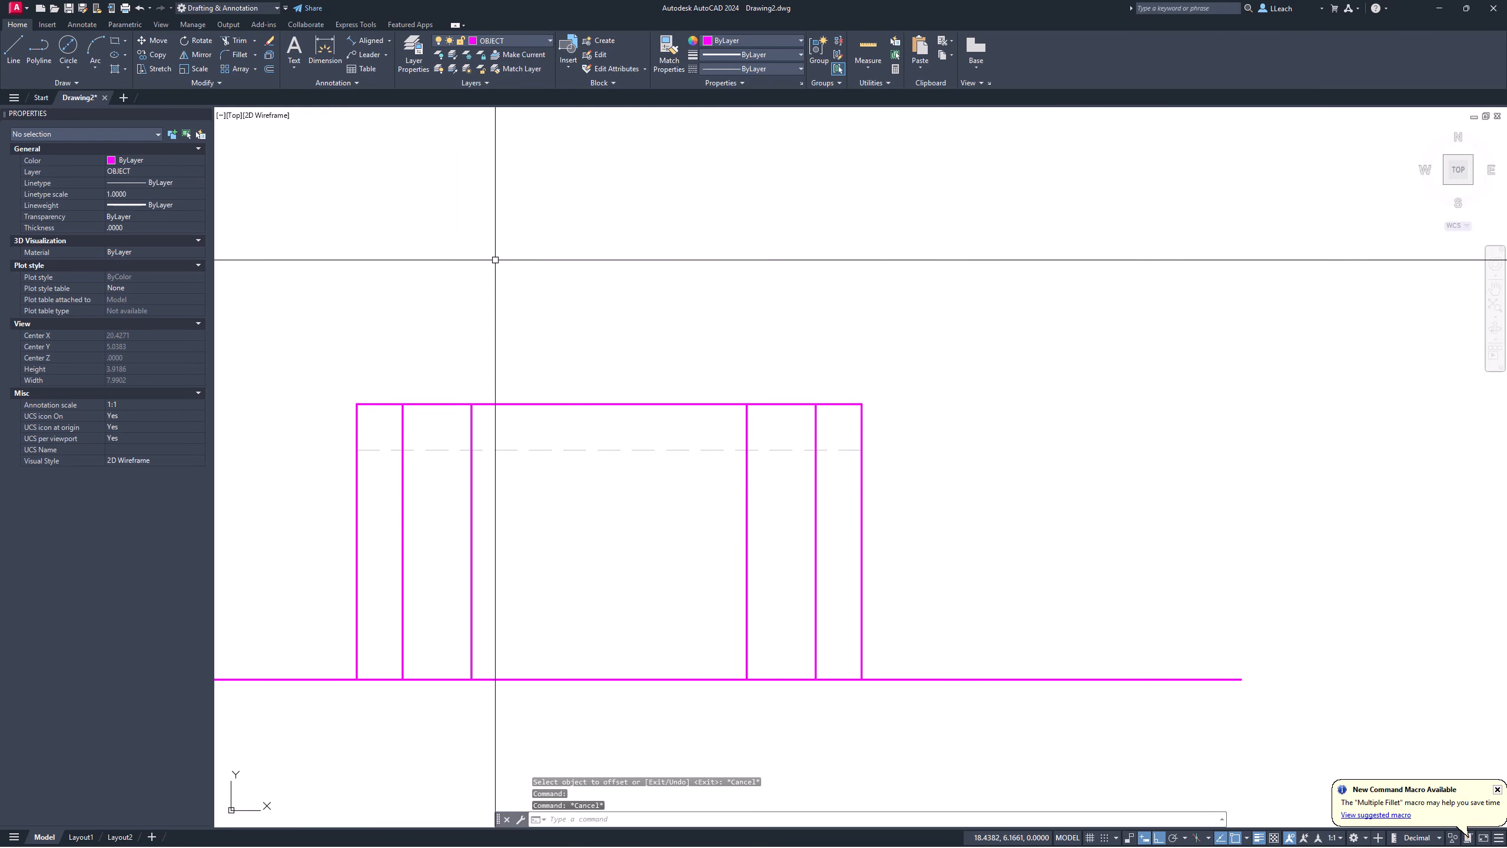
# Step: Set the HIDDEN layer's colour to white (index 7) in the Layer Properties Manager
pyautogui.click(414, 63)
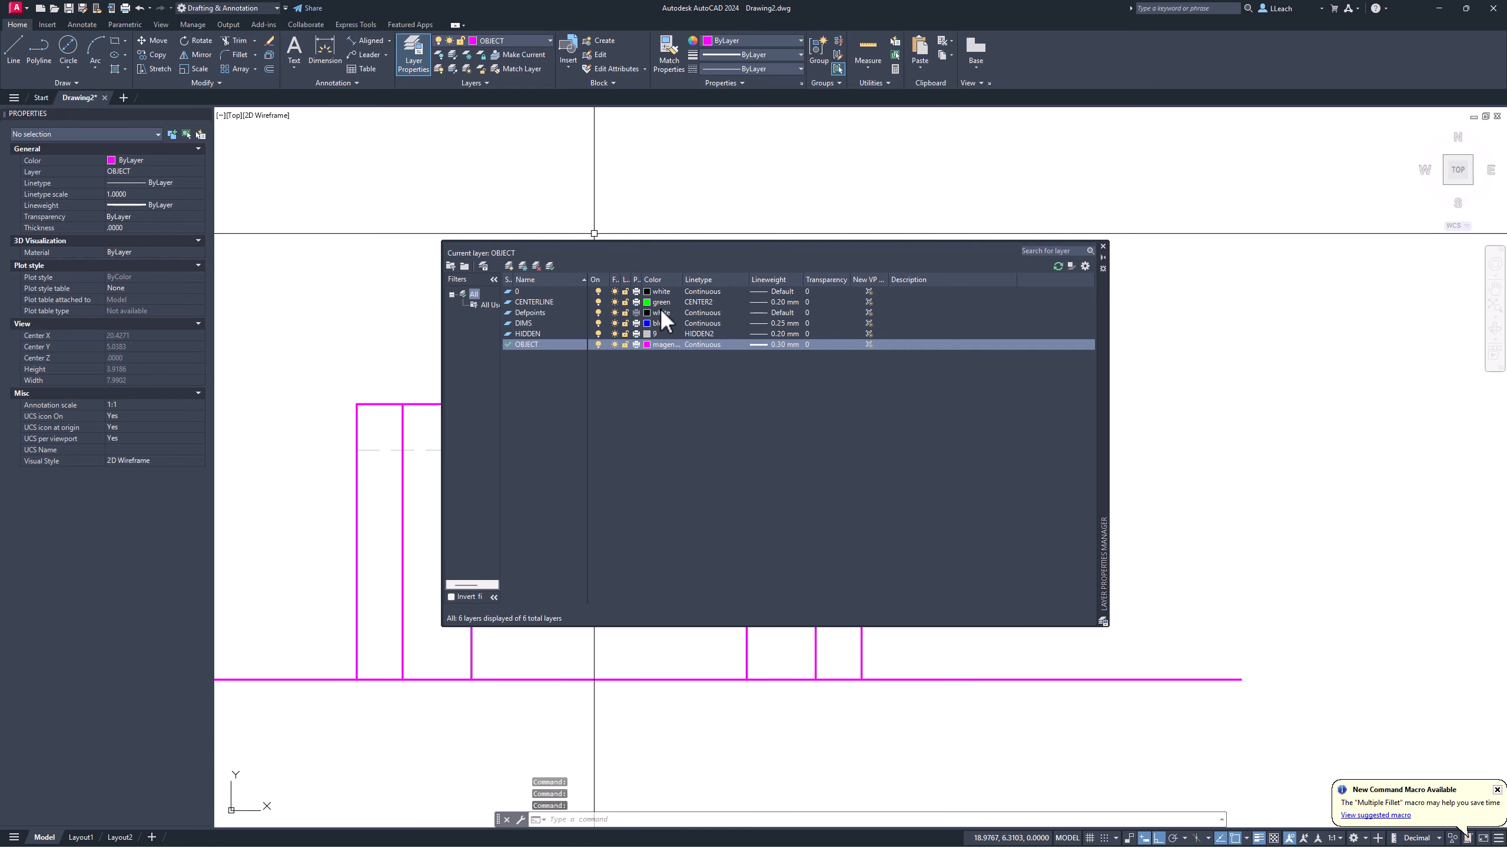
pyautogui.click(537, 334)
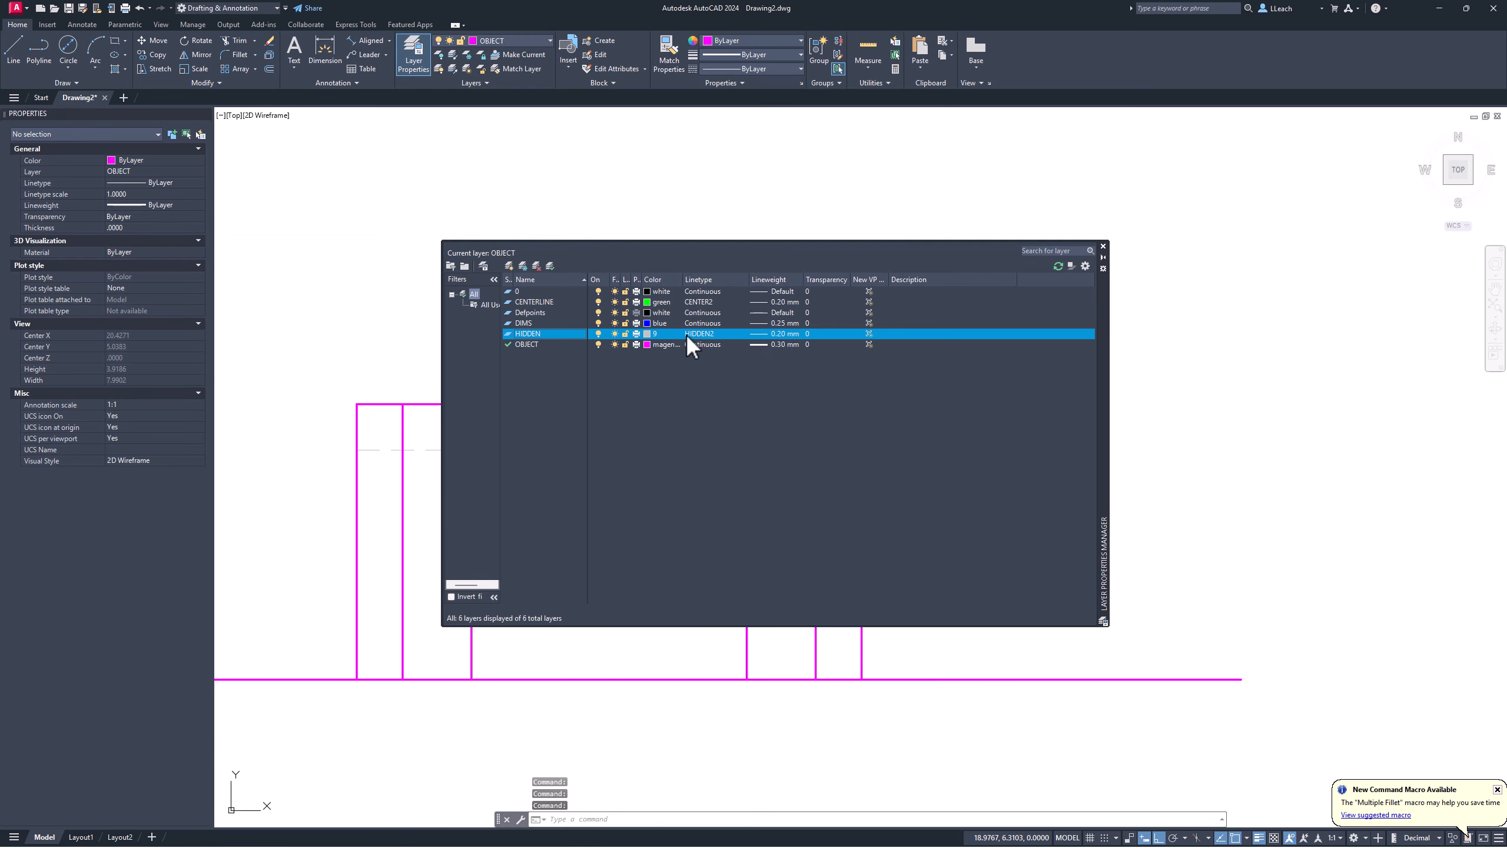
pyautogui.click(648, 334)
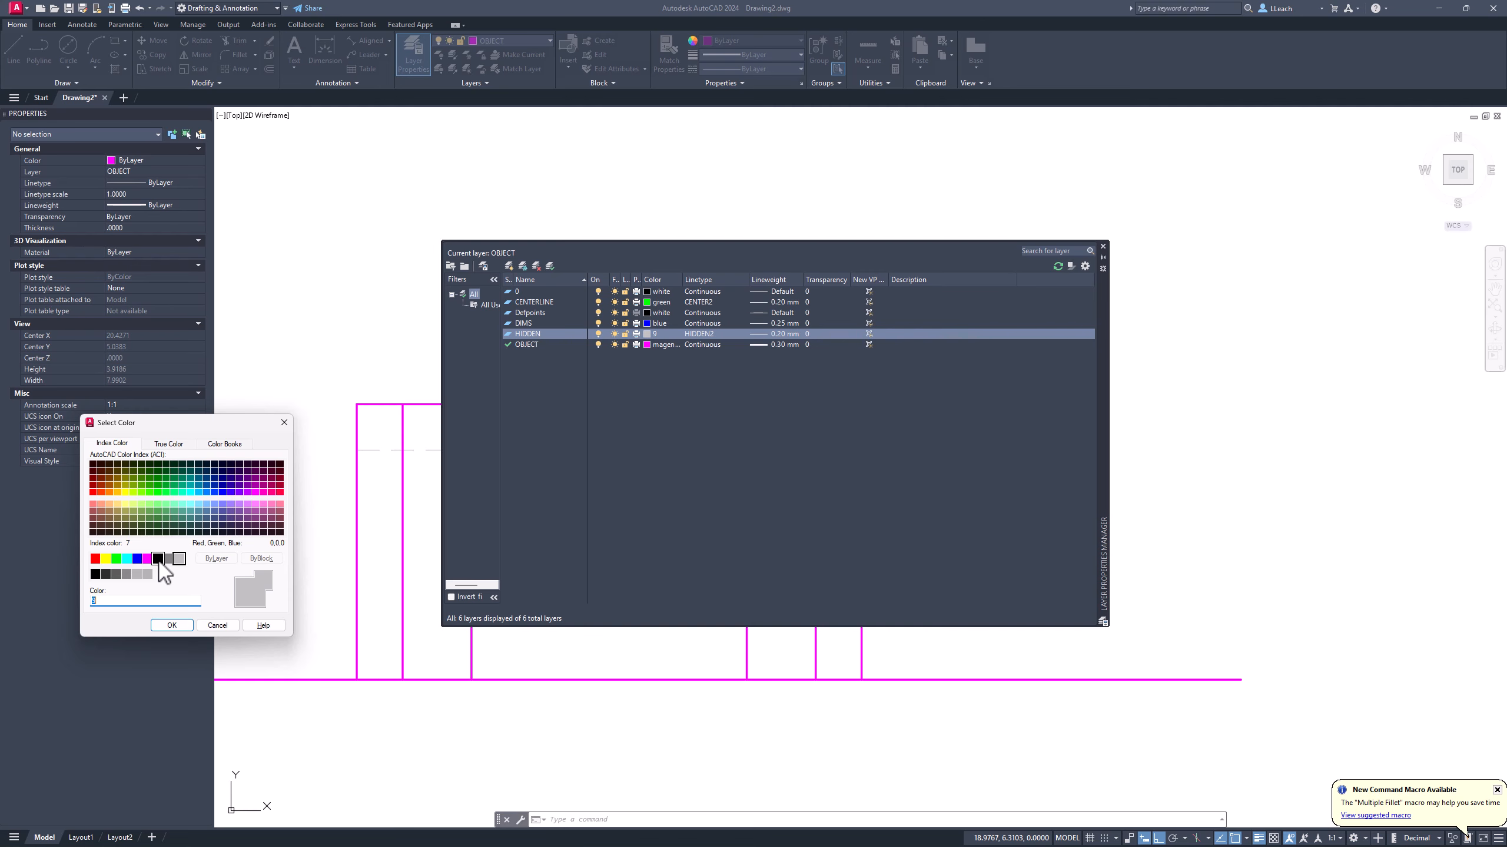
pyautogui.click(169, 625)
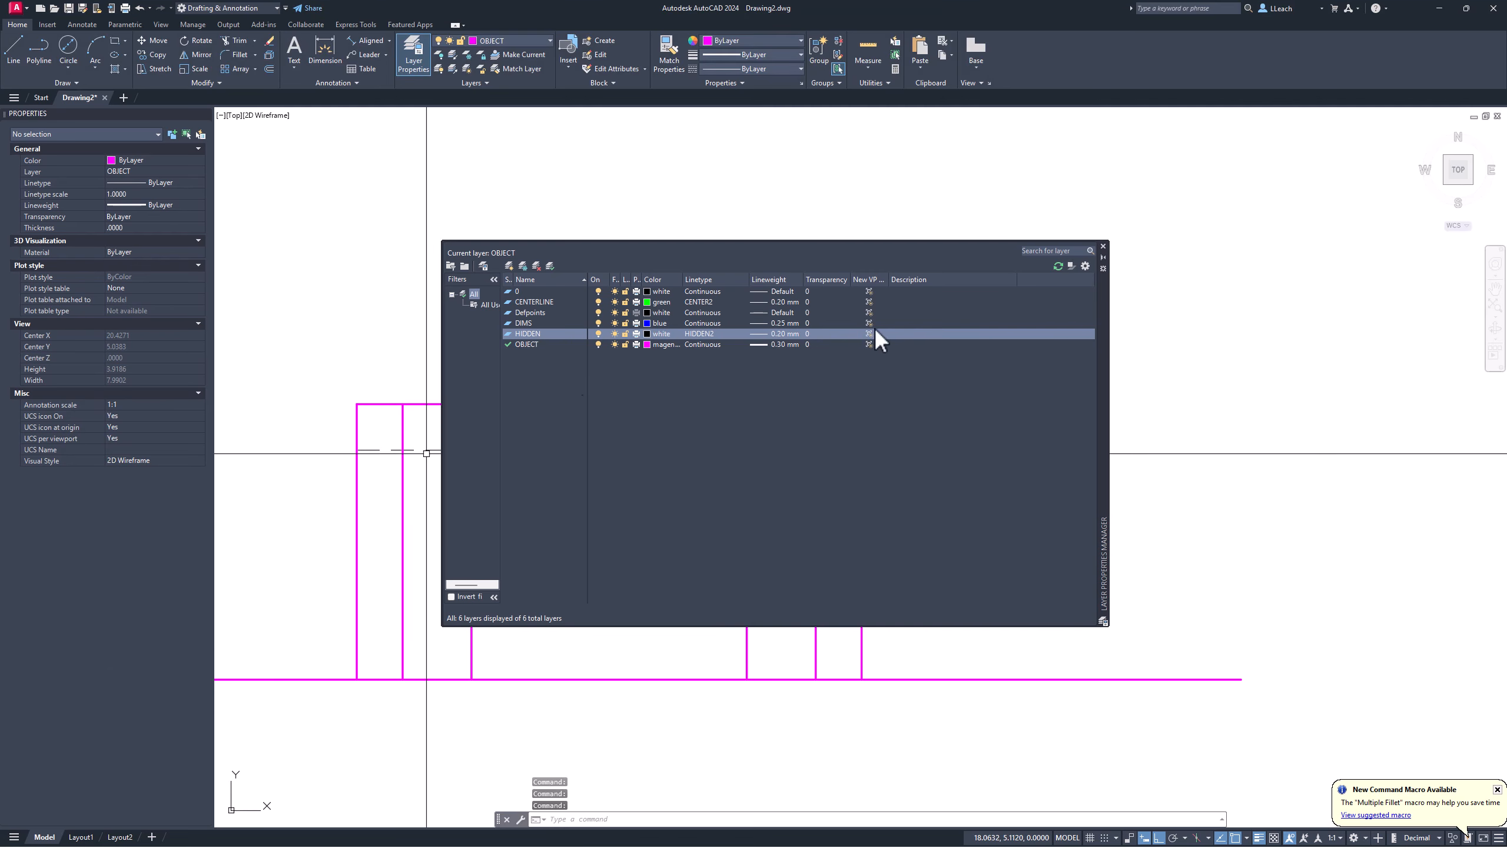
# Step: Close the layer manager and move the front view's four inner vertical lines onto the HIDDEN layer
pyautogui.click(1104, 247)
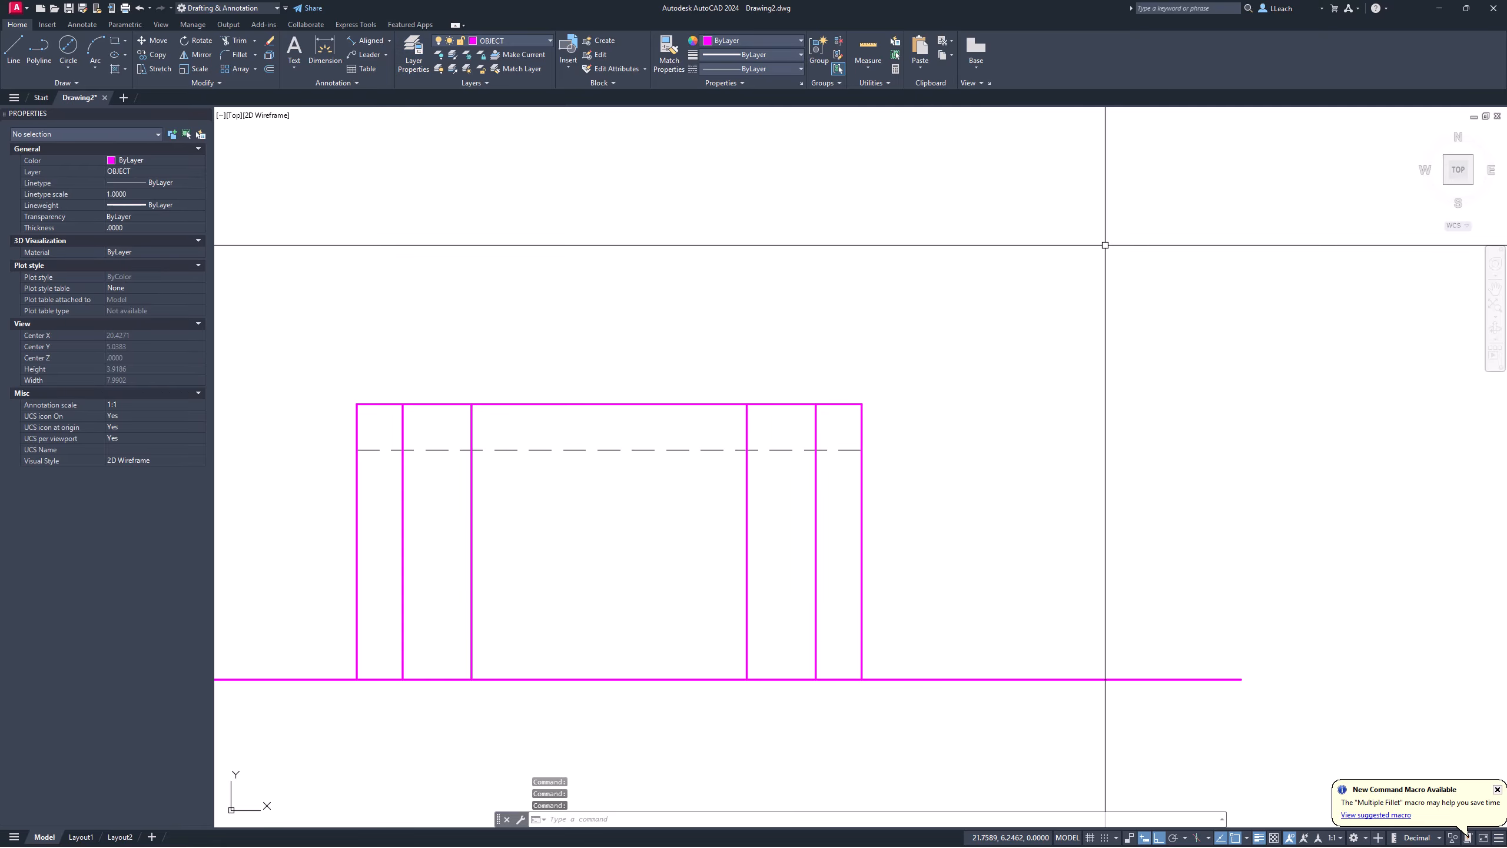
pyautogui.press('Escape')
pyautogui.moveTo(457, 425); pyautogui.dragTo(511, 411, button='middle')
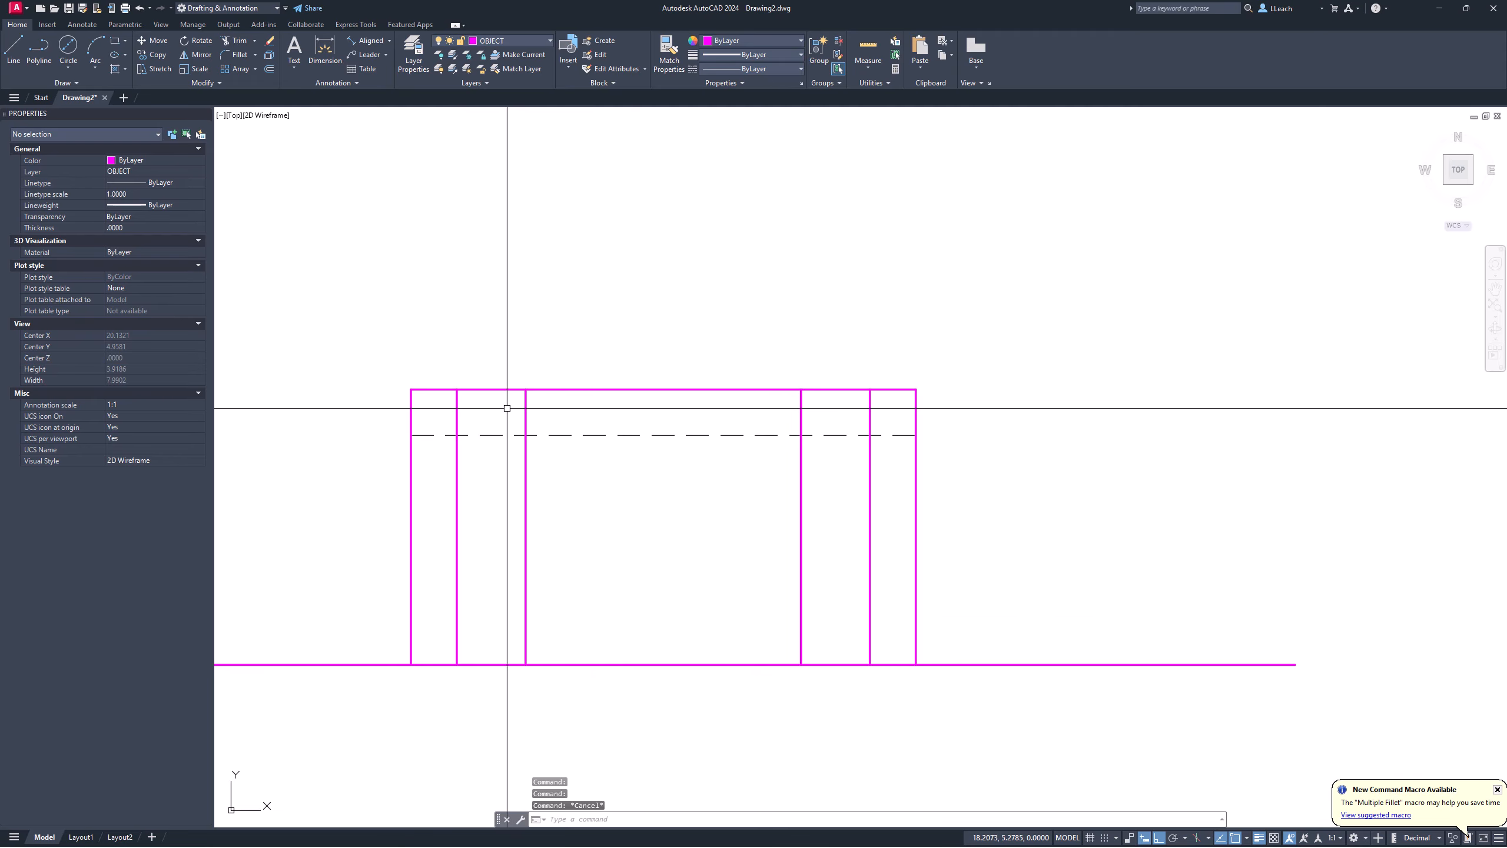
pyautogui.scroll(2, 514, 448)
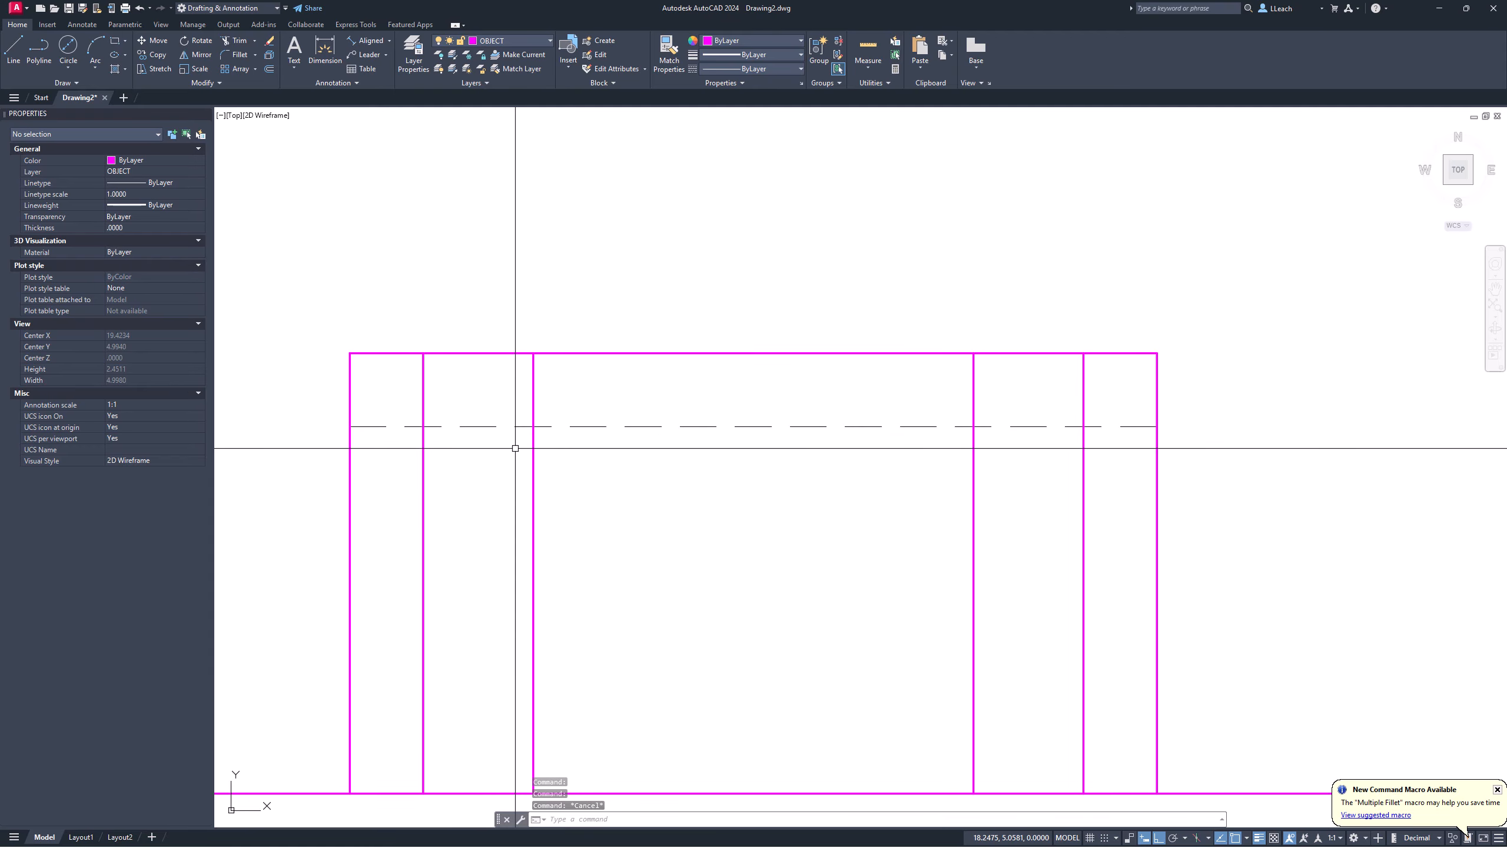
pyautogui.scroll(-2, 535, 418)
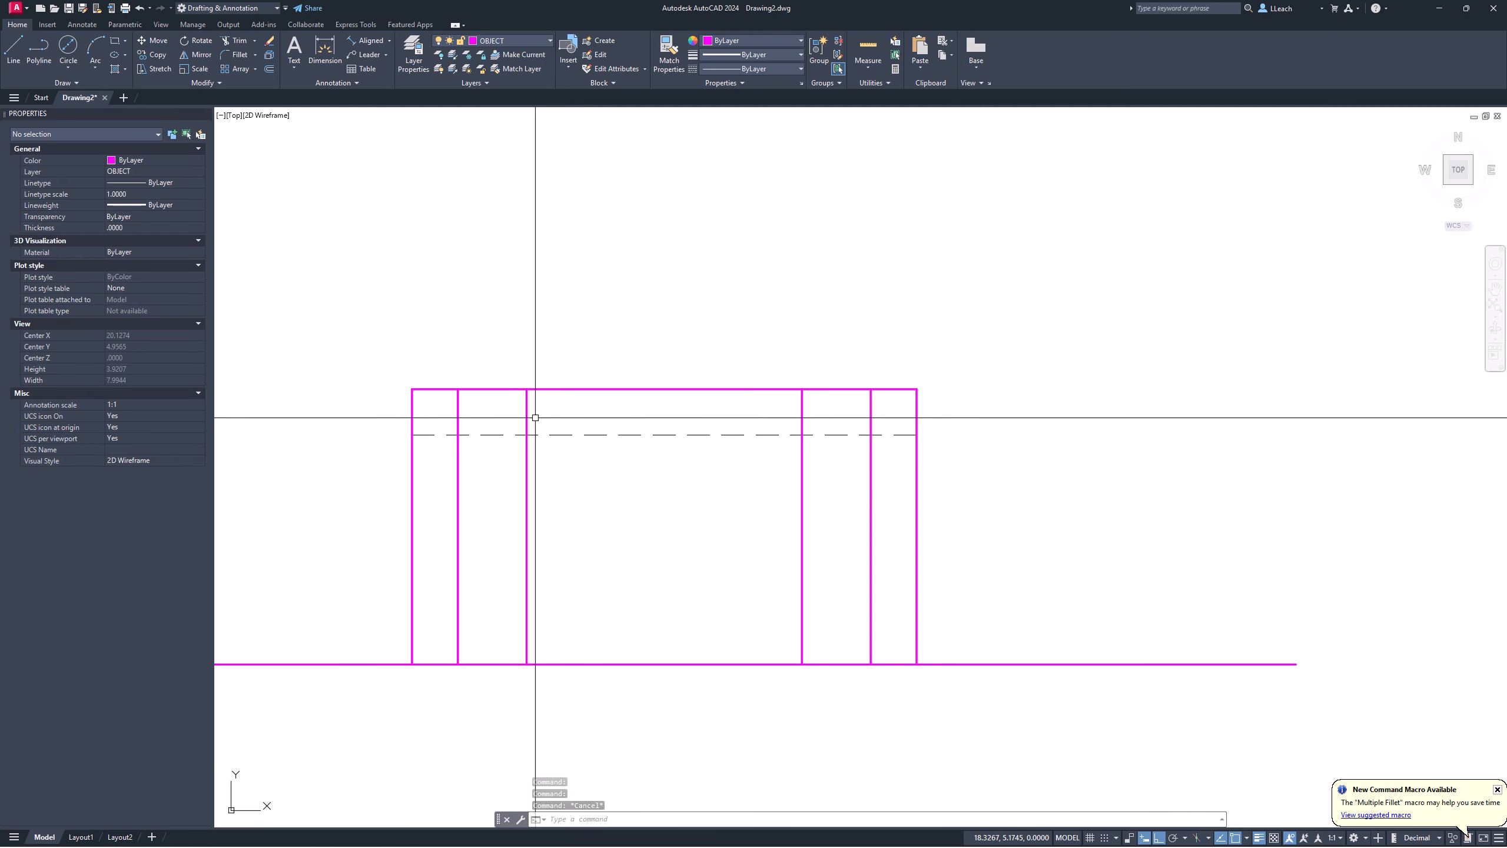
pyautogui.click(457, 454)
pyautogui.click(527, 454)
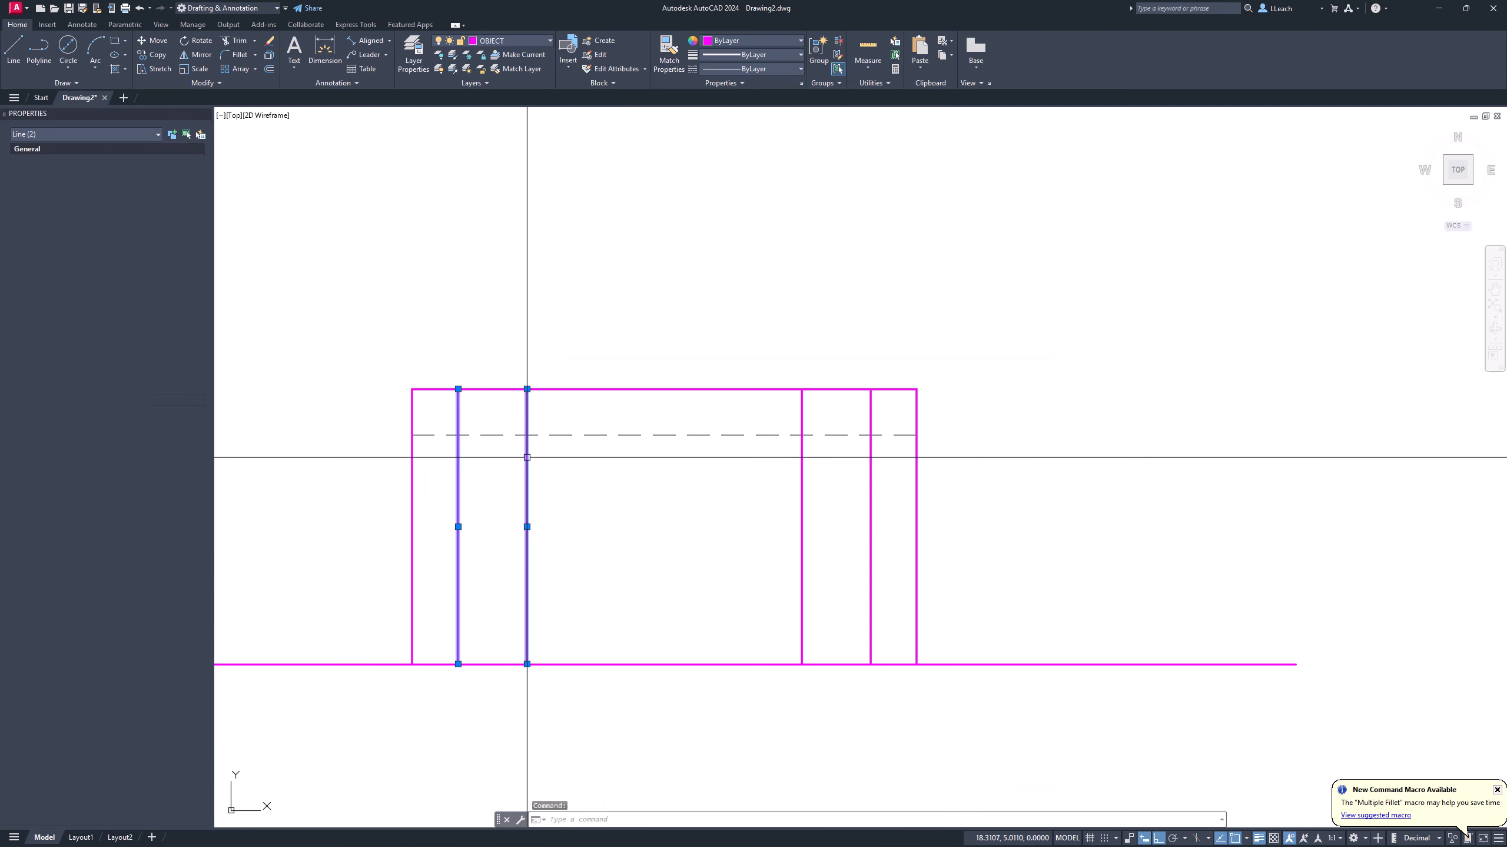
pyautogui.click(802, 458)
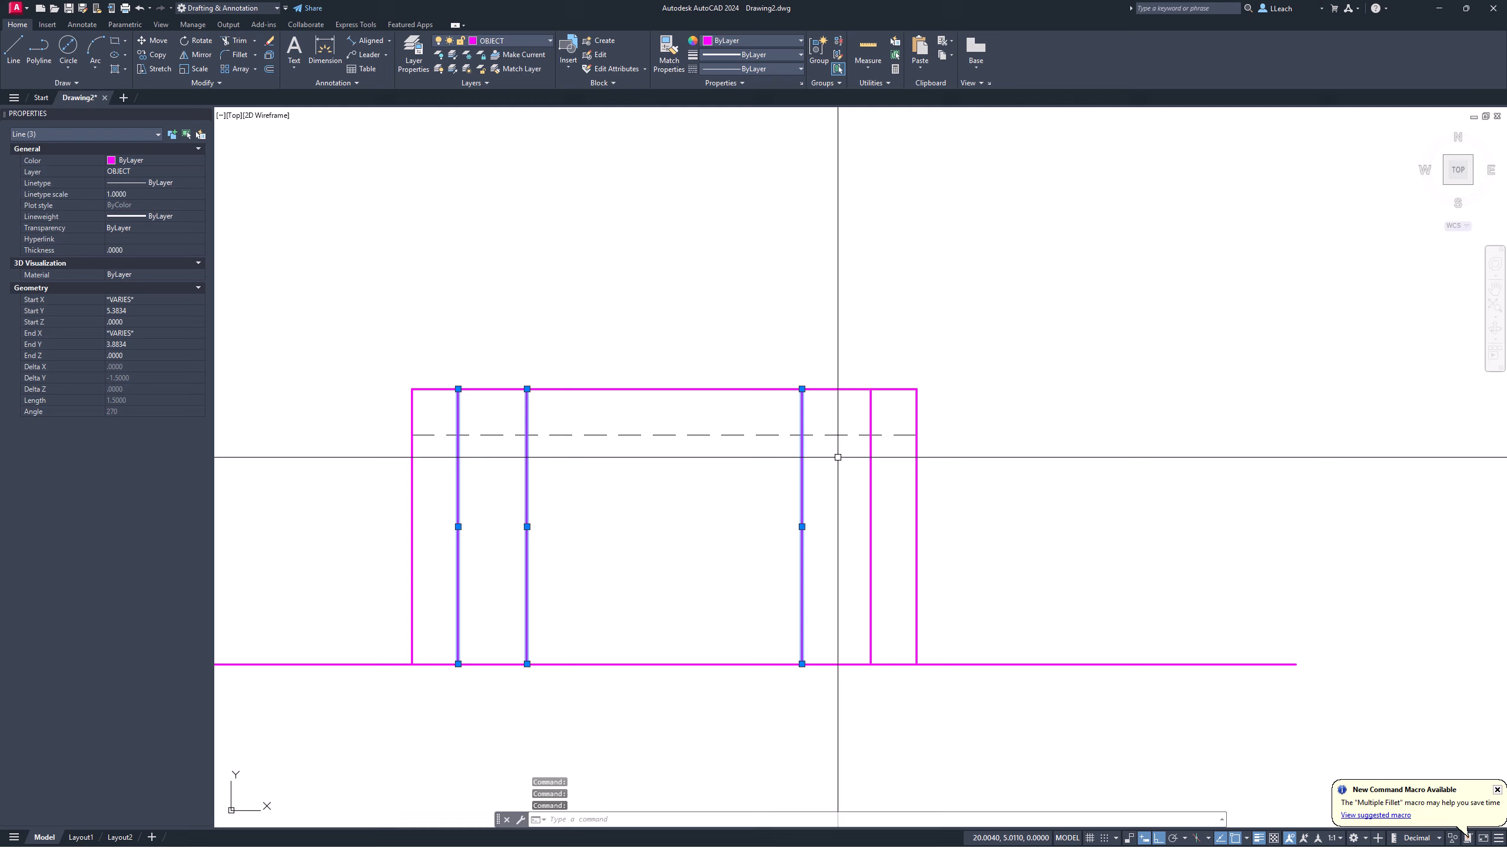
pyautogui.click(871, 453)
pyautogui.click(513, 40)
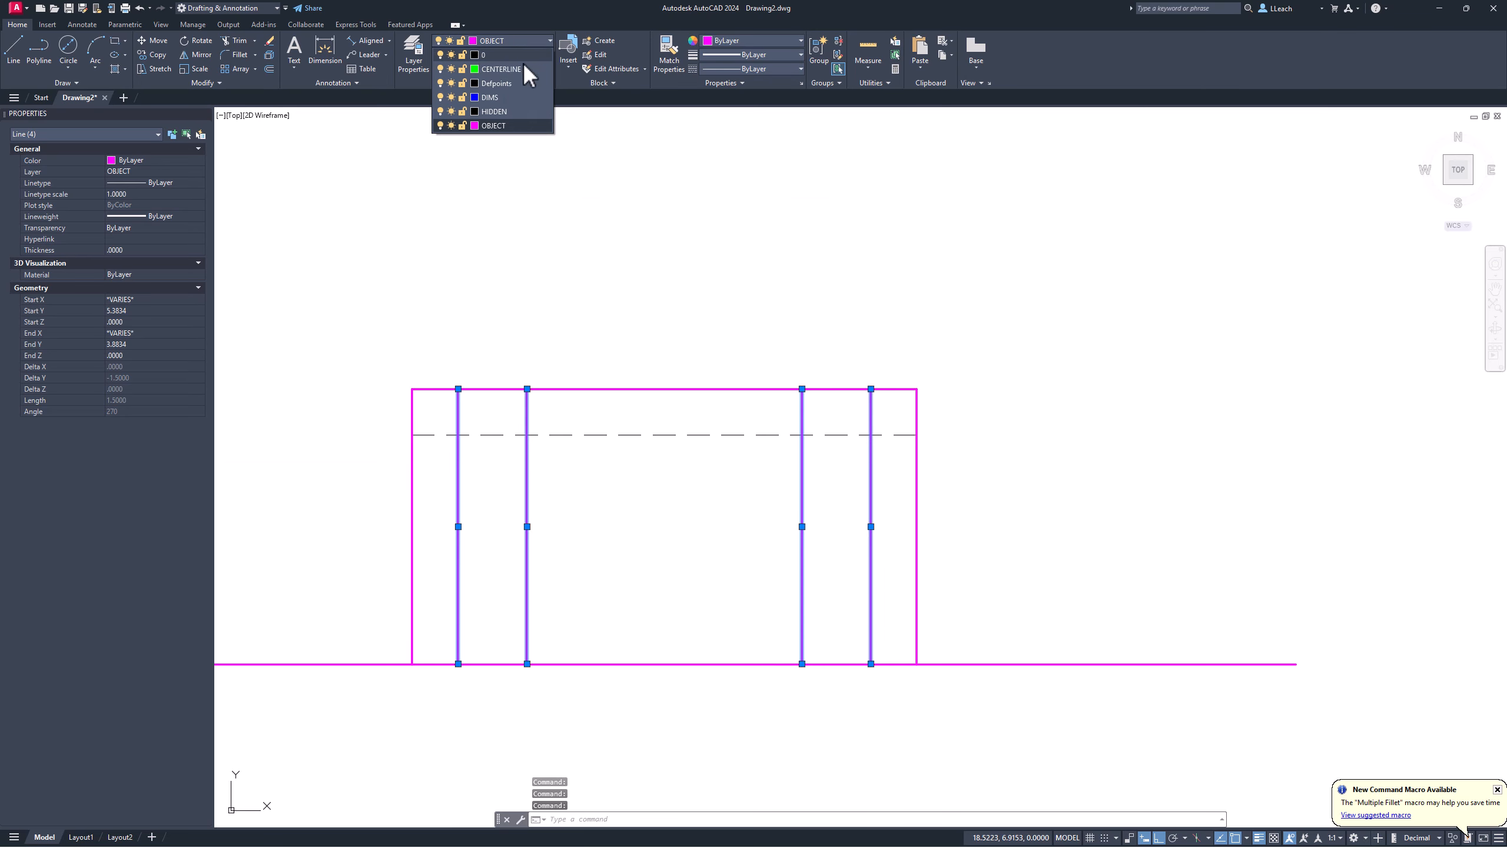
pyautogui.click(493, 112)
pyautogui.press('Escape')
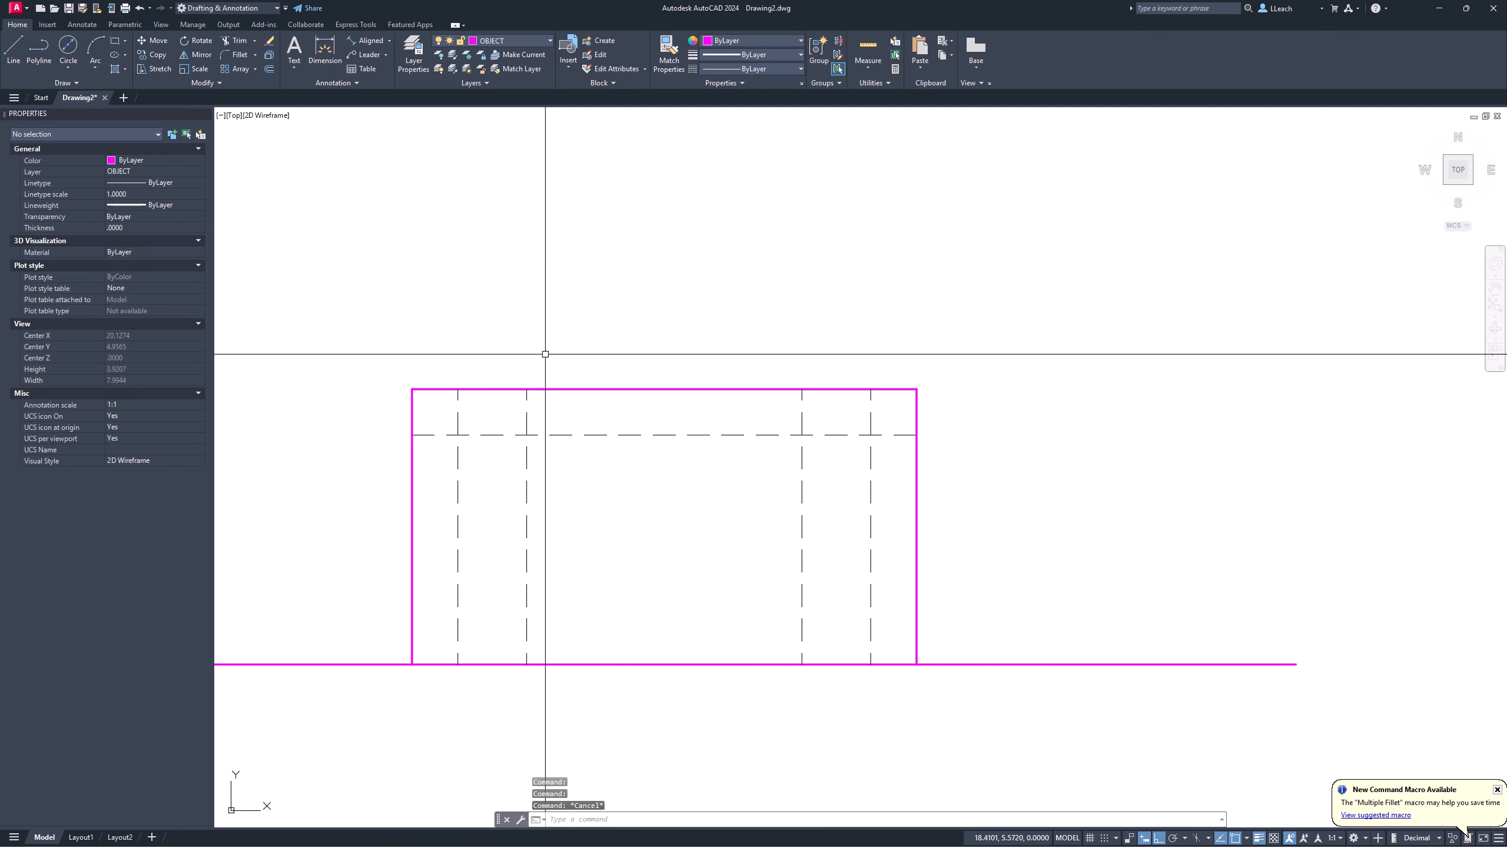
# Step: Close the dashed counterbore corners with zero-radius fillets on the left and right sides
pyautogui.press('Return')
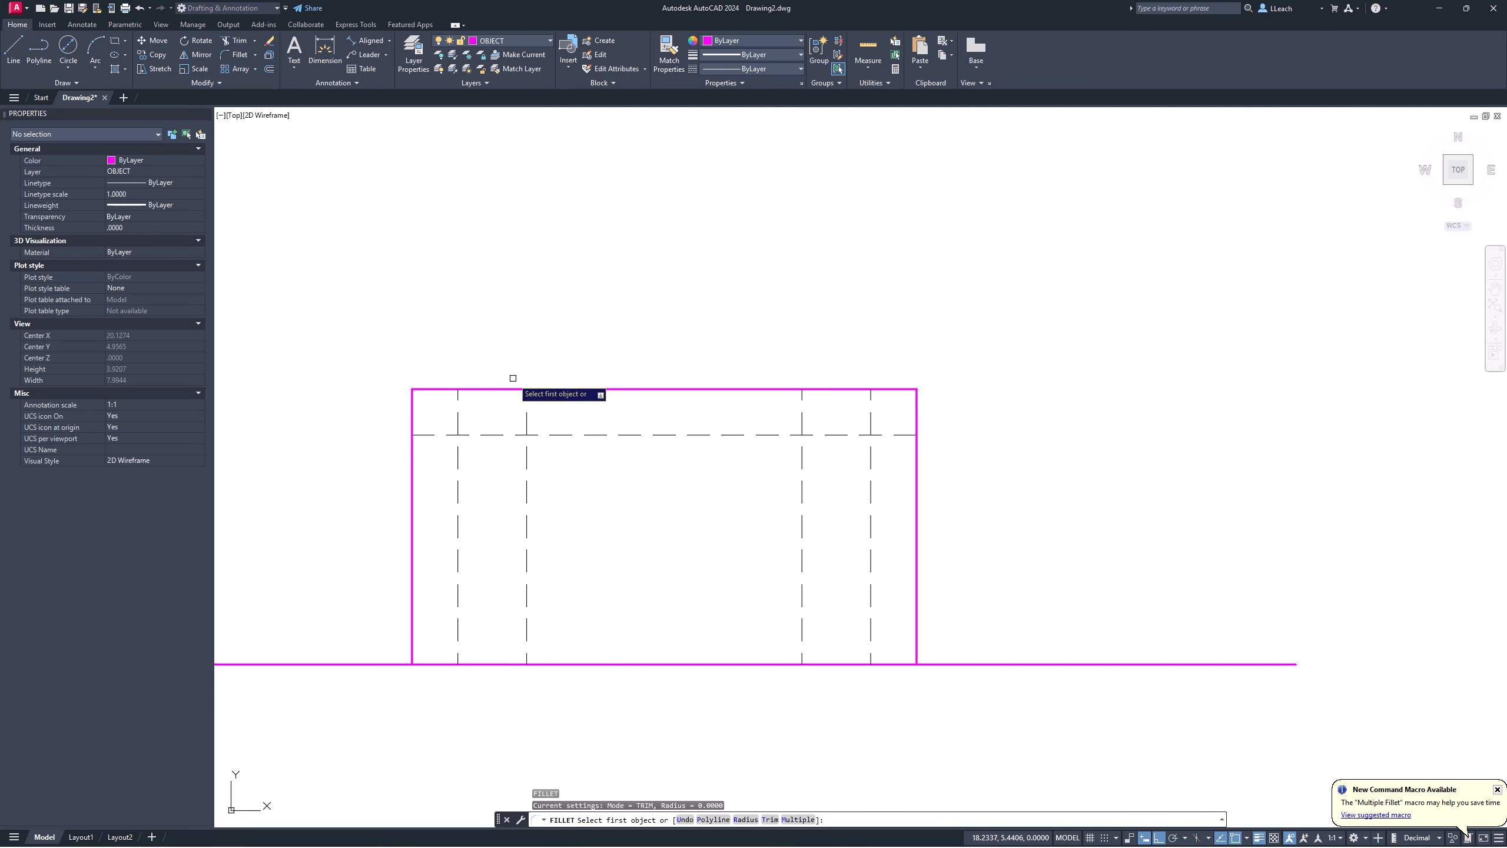
pyautogui.click(459, 413)
pyautogui.click(482, 433)
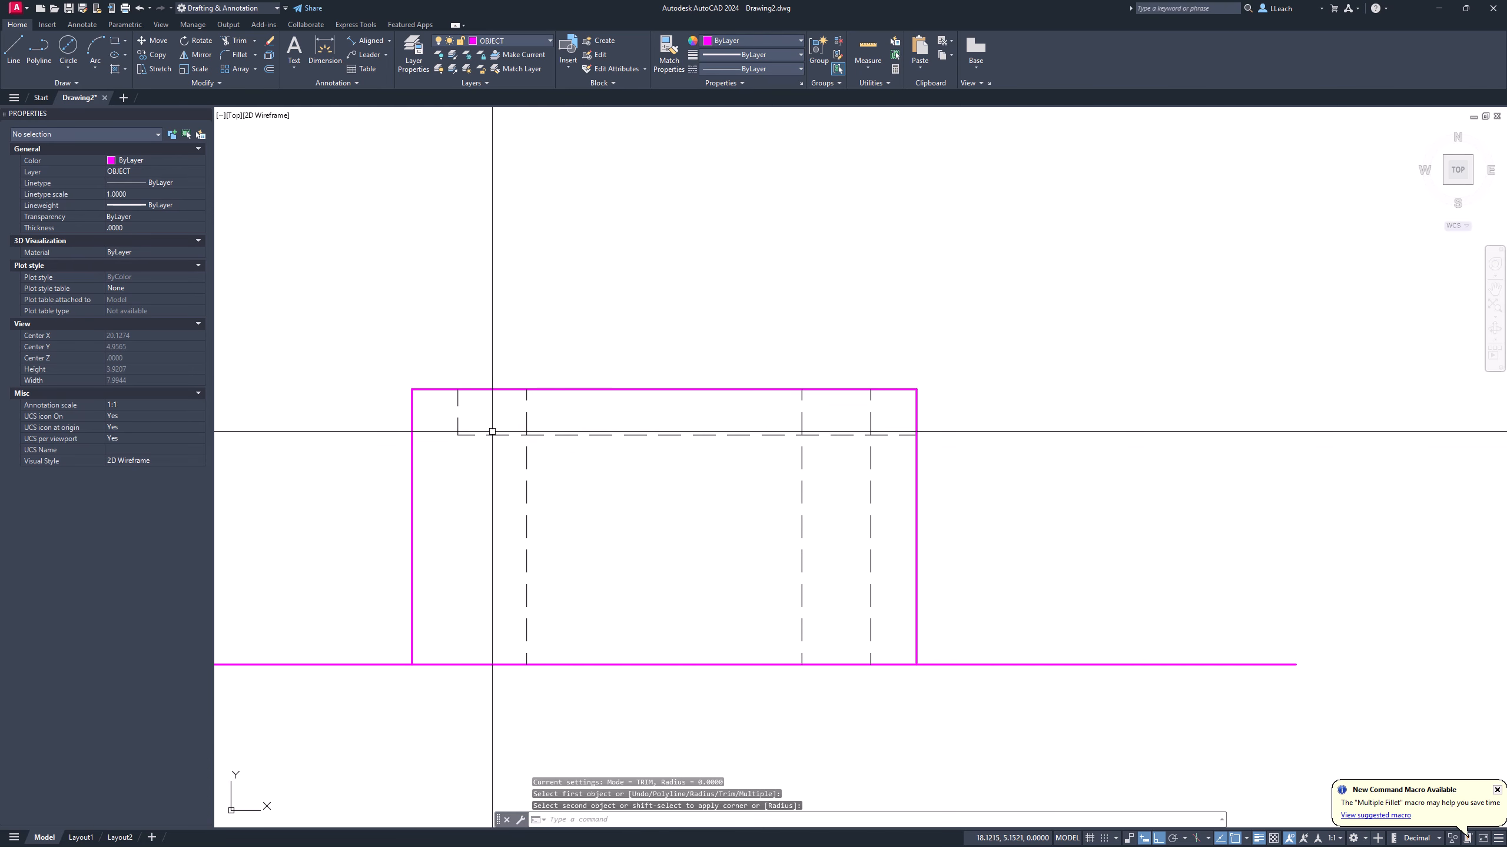
pyautogui.press('Return')
pyautogui.click(871, 417)
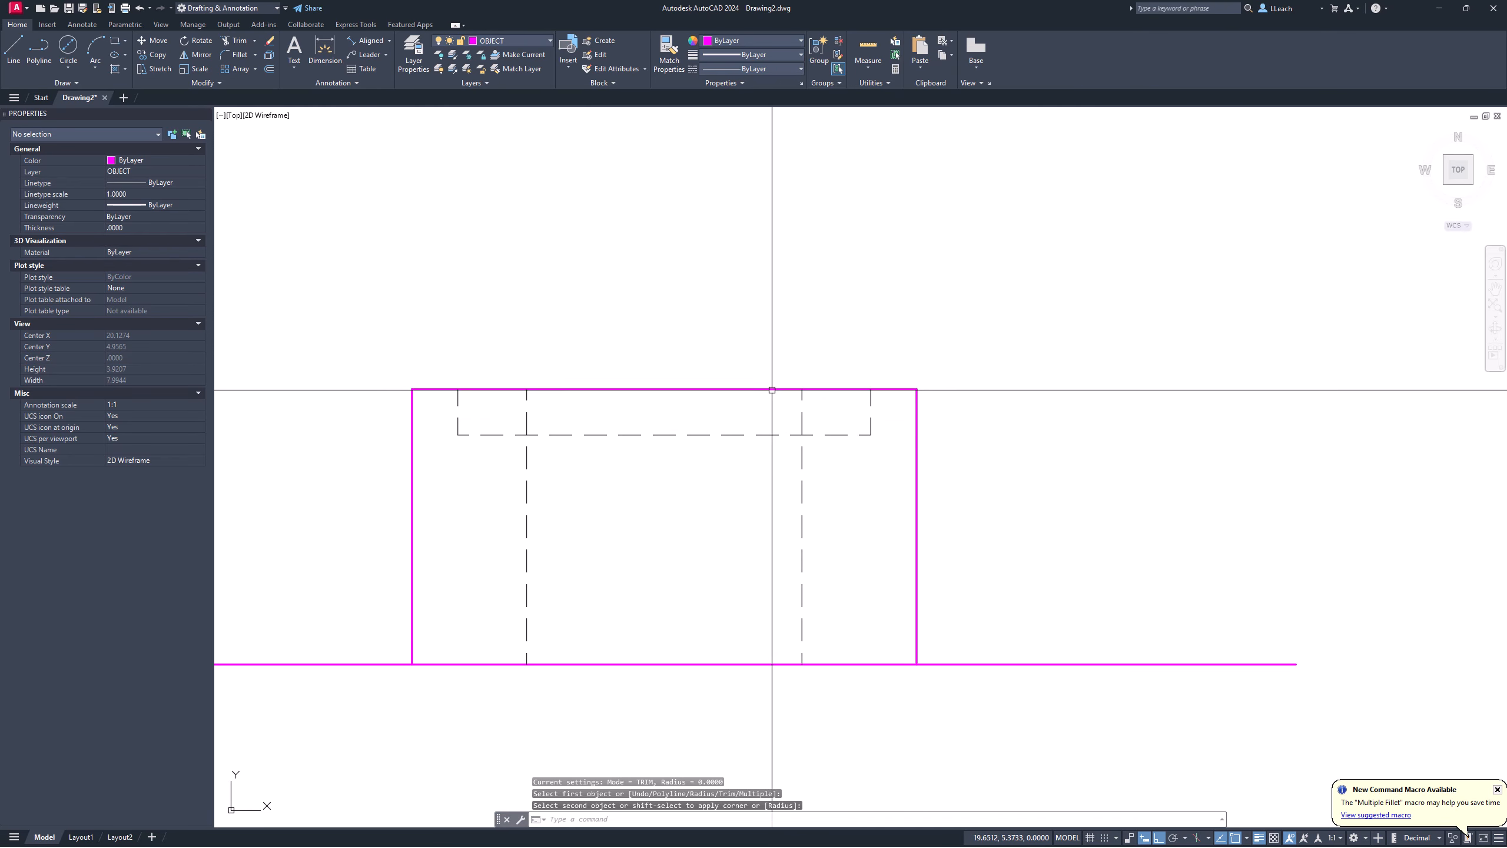
pyautogui.press('Escape')
# Step: Trim the inner hole line above the counterbore floor
pyautogui.write('TR')
pyautogui.press('Return')
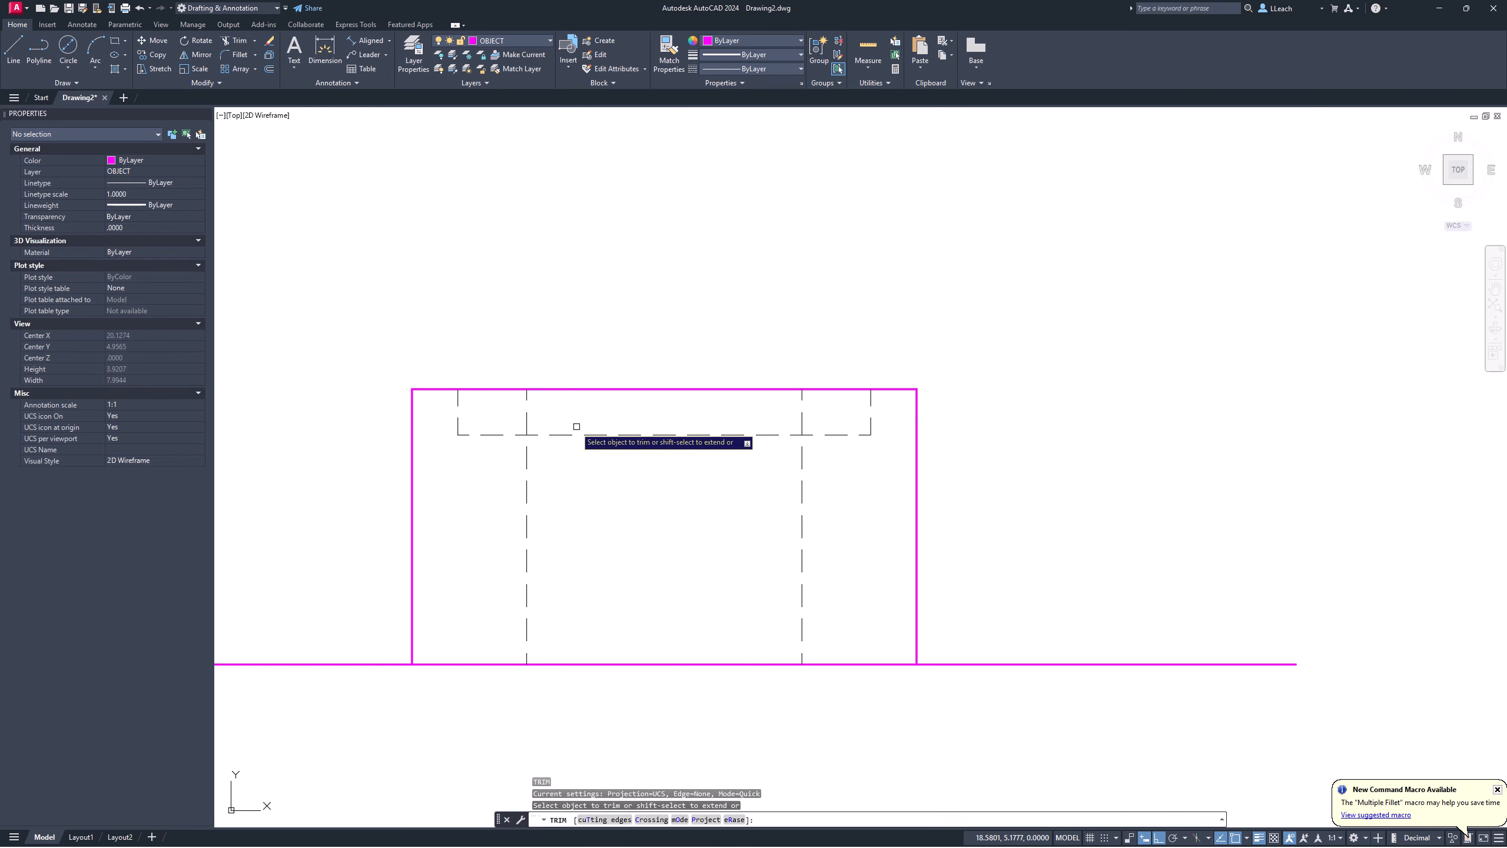
pyautogui.click(528, 419)
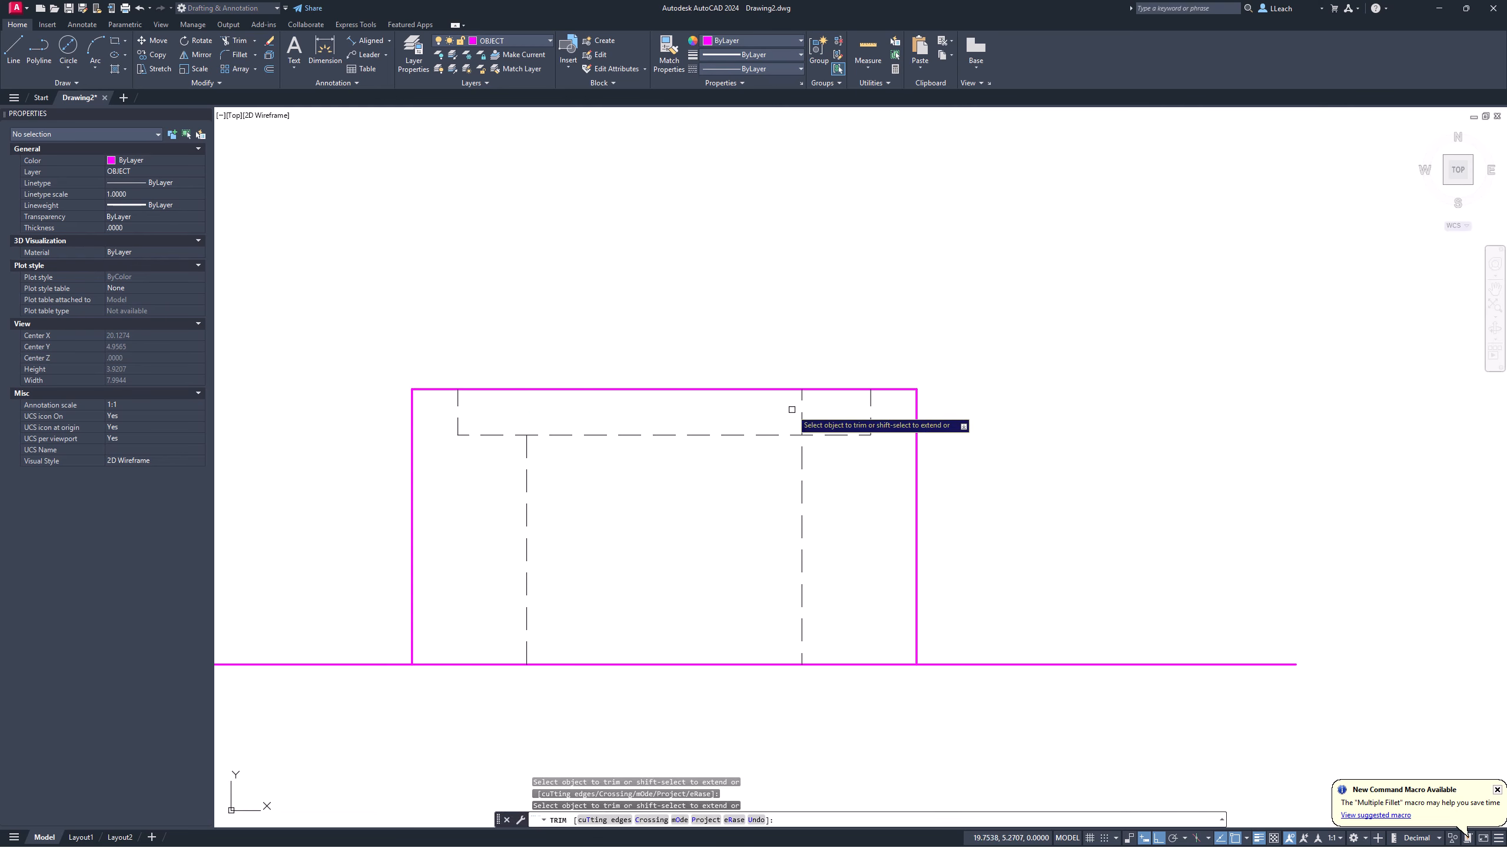
pyautogui.press('Return')
# Step: Frame the dimensioned top view above the front view and open the Layer dropdown
pyautogui.scroll(-4, 734, 363)
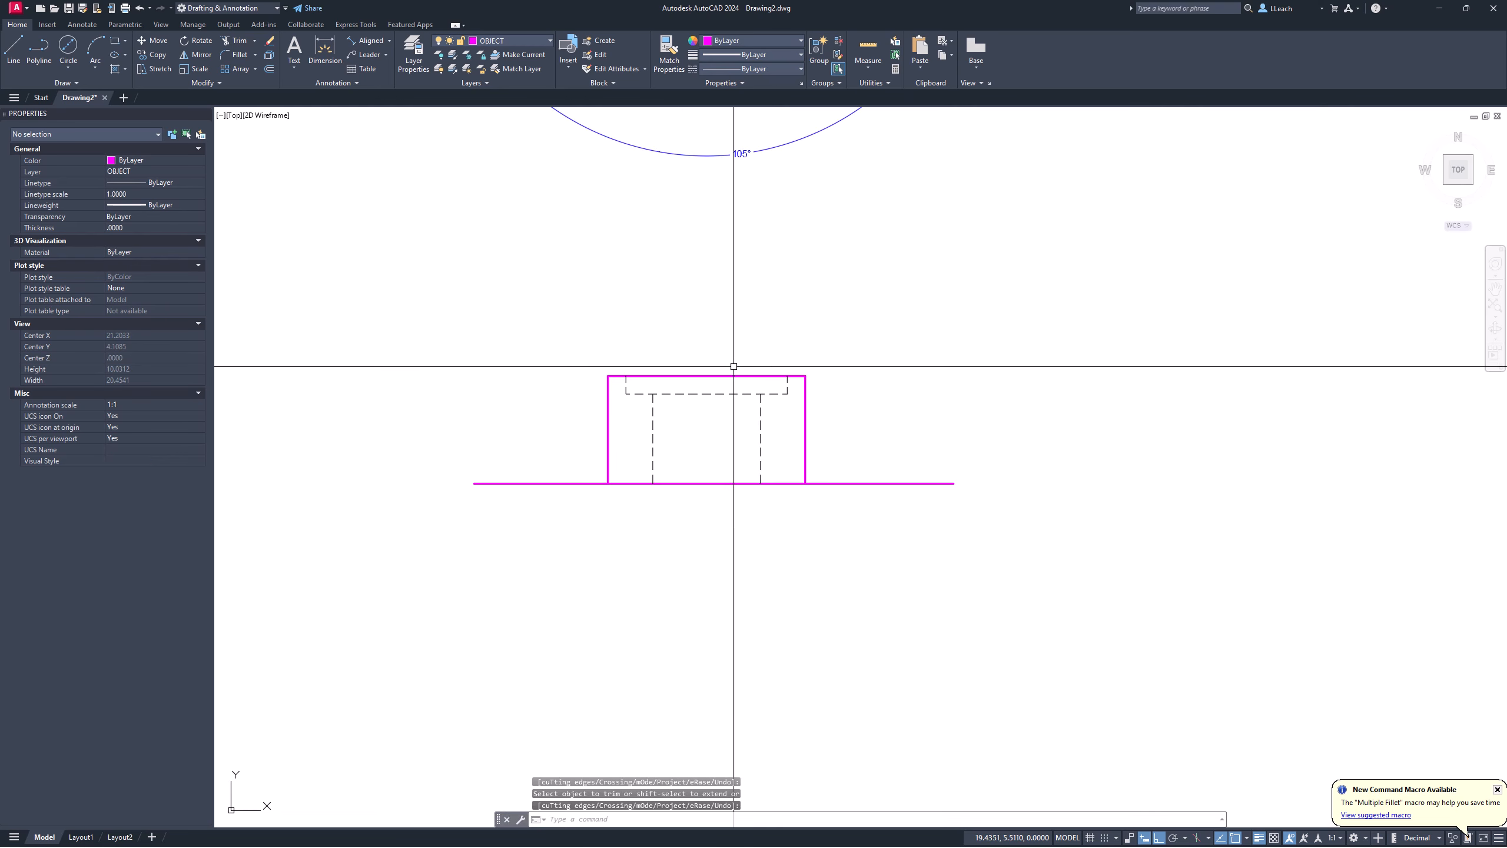
pyautogui.moveTo(733, 363); pyautogui.dragTo(691, 383, button='middle')
pyautogui.scroll(-4, 692, 383)
pyautogui.scroll(2, 647, 380)
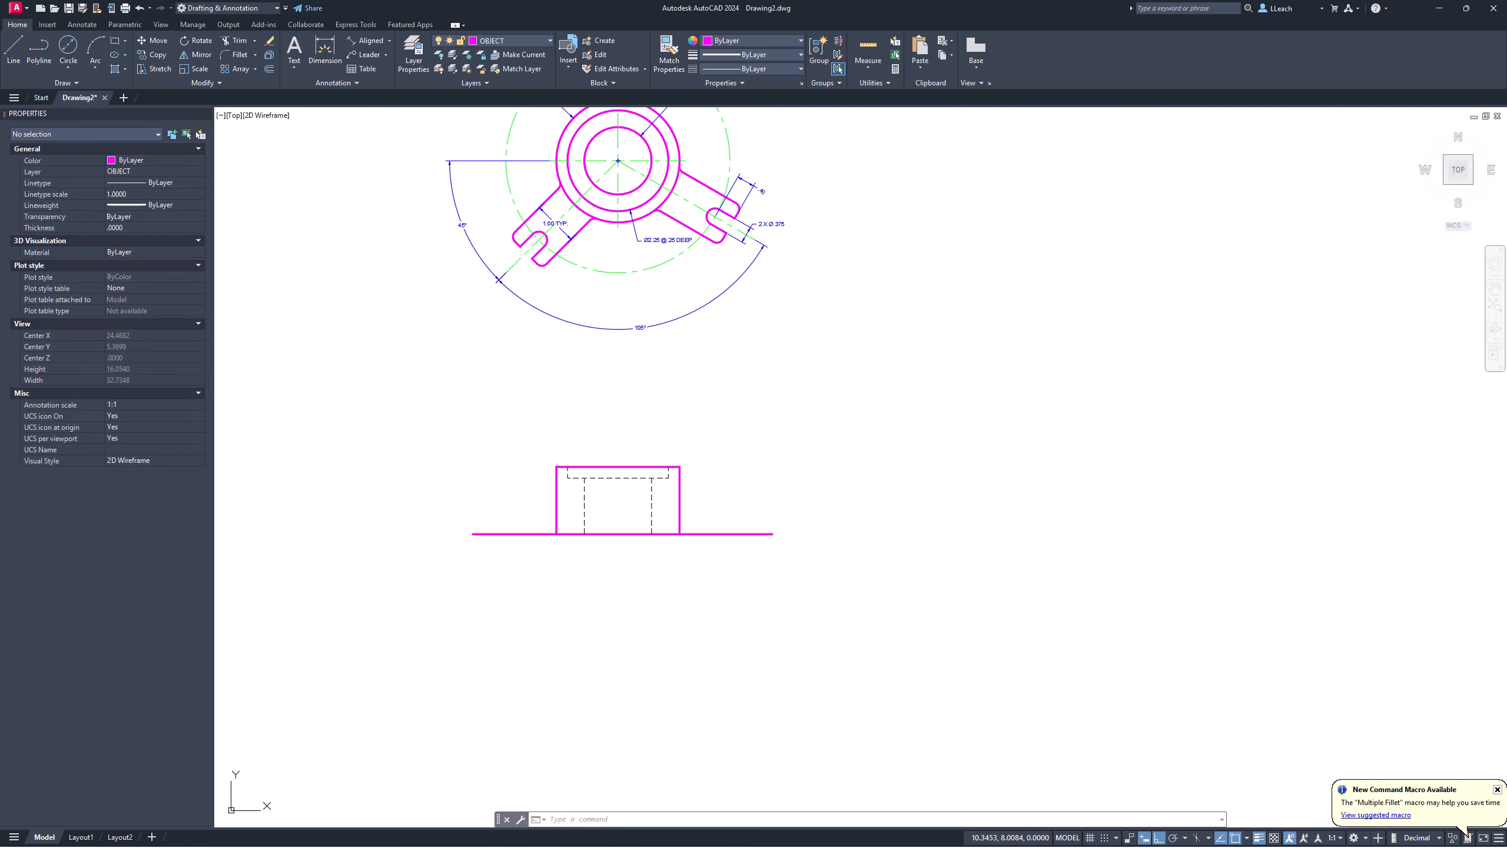
pyautogui.scroll(2, 631, 475)
pyautogui.scroll(-2, 620, 397)
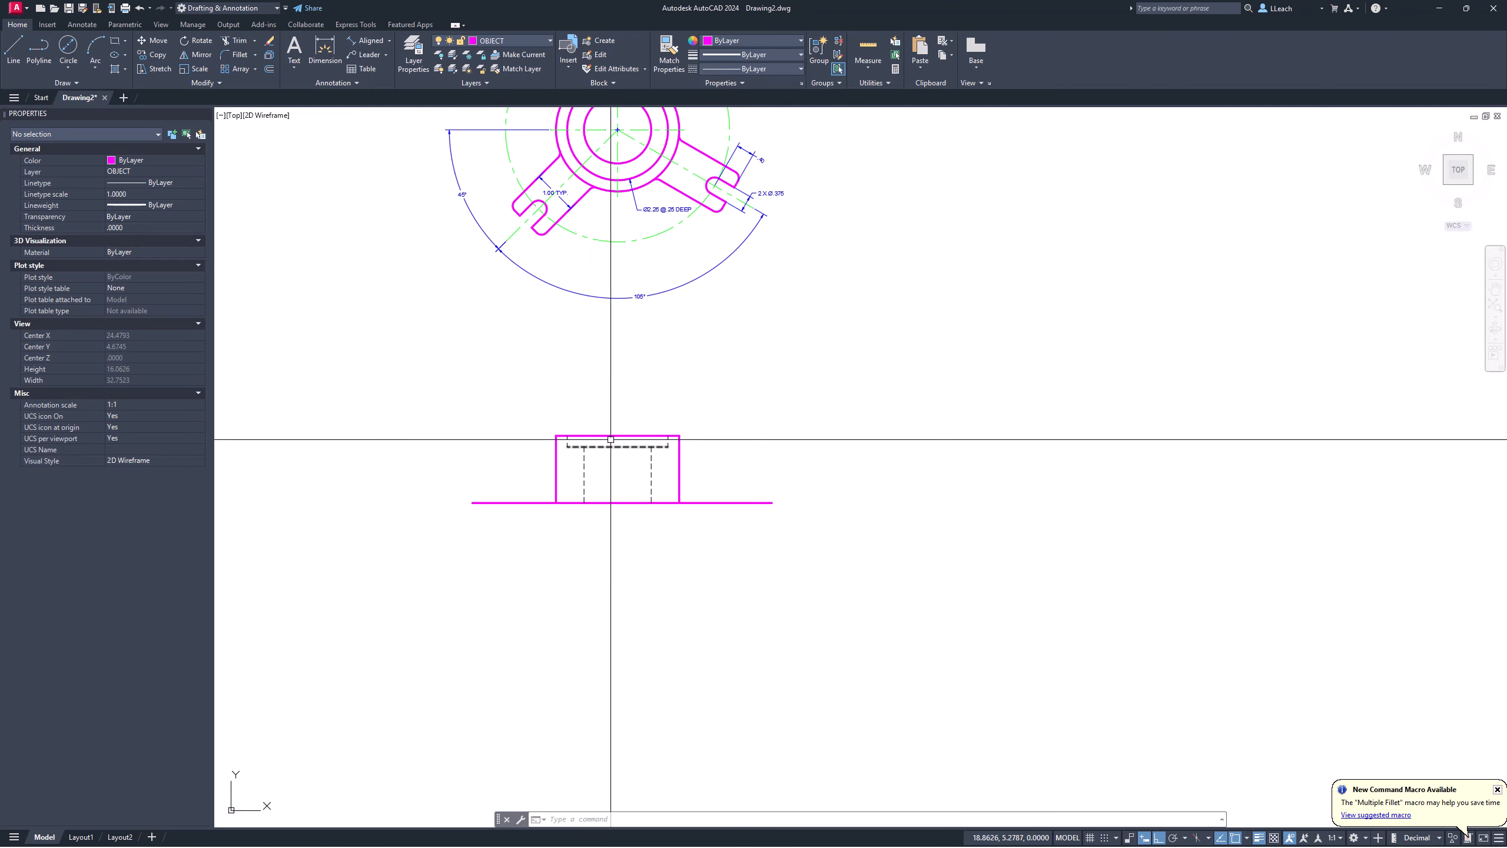
pyautogui.moveTo(611, 439); pyautogui.dragTo(520, 544, button='middle')
pyautogui.scroll(2, 530, 541)
pyautogui.scroll(-2, 538, 520)
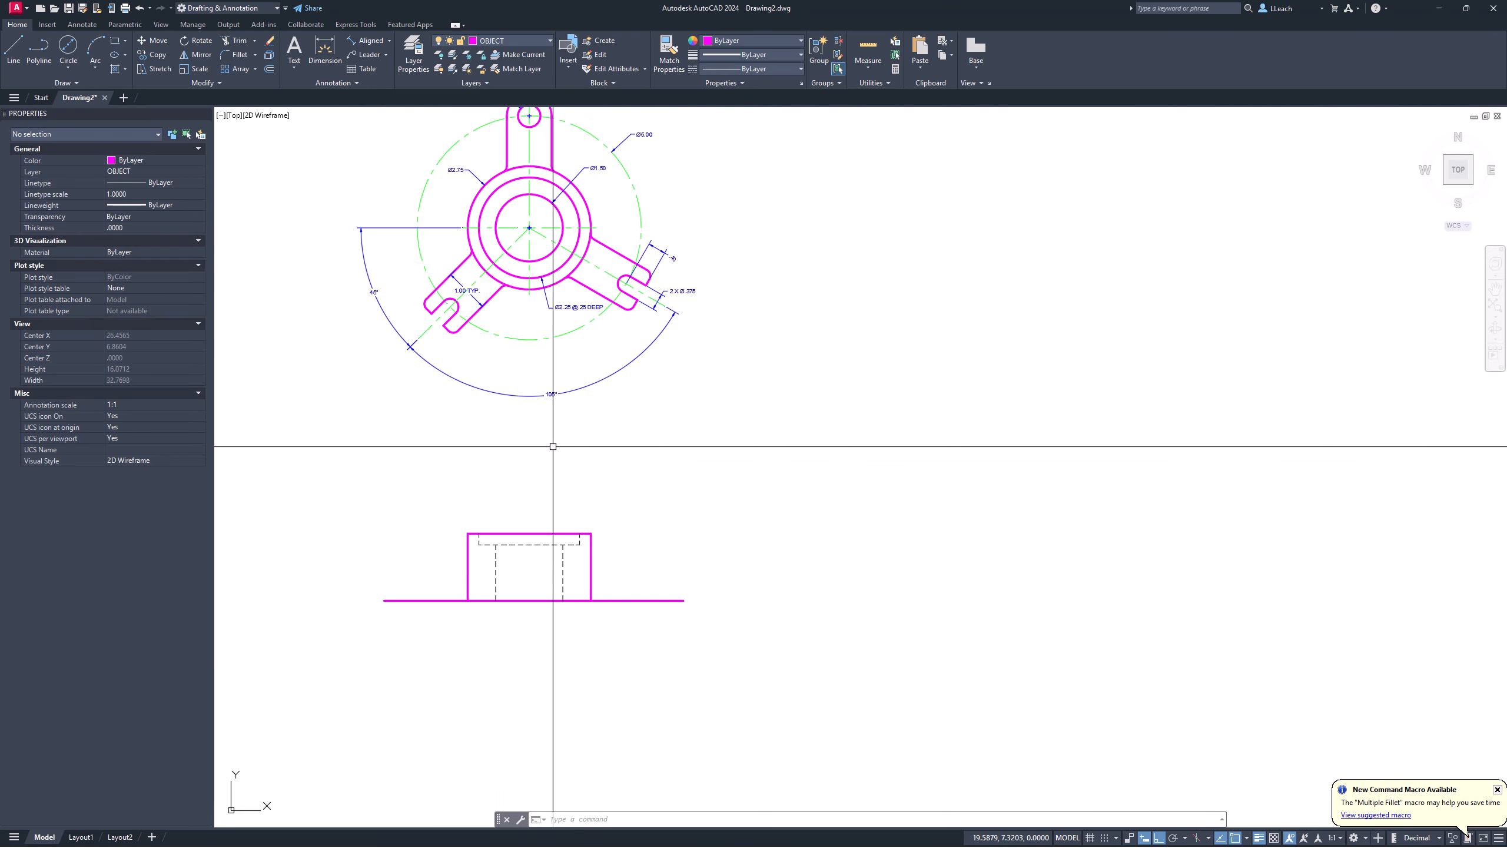
pyautogui.moveTo(599, 155); pyautogui.dragTo(556, 304, button='middle')
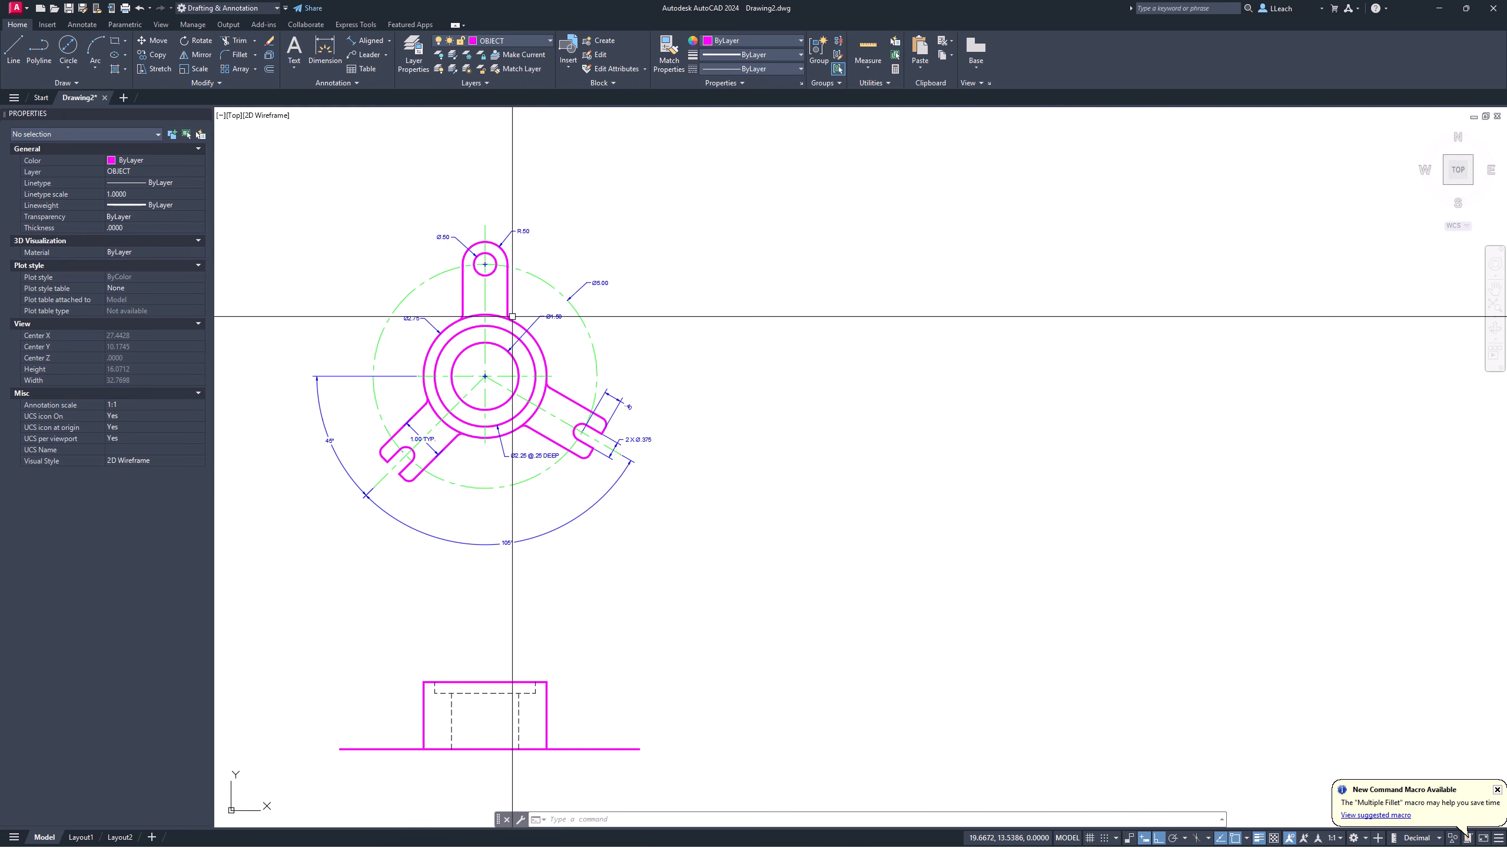
pyautogui.moveTo(497, 517); pyautogui.dragTo(492, 488, button='middle')
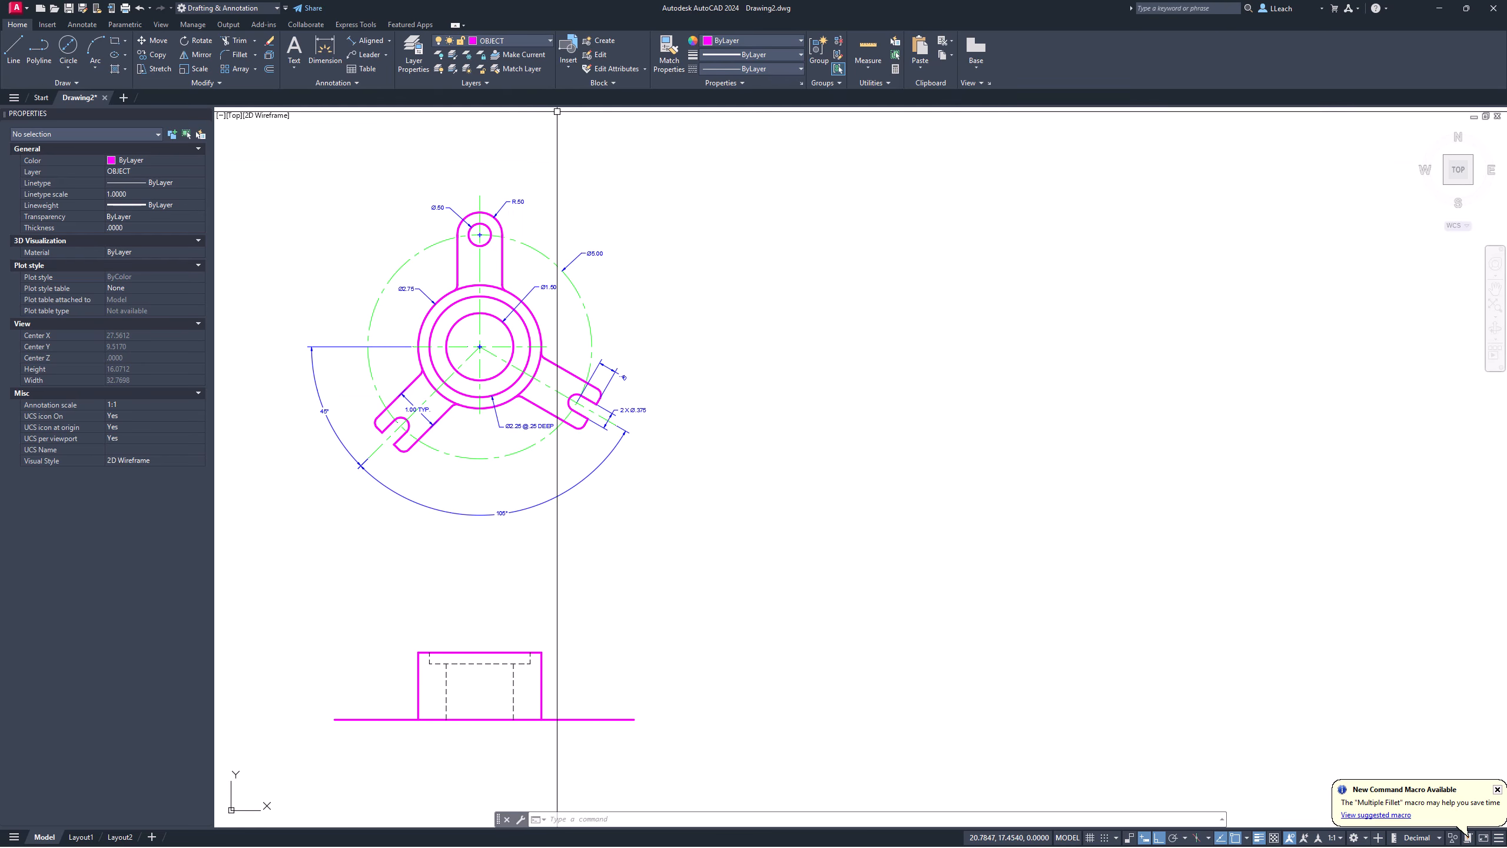
pyautogui.click(506, 40)
# Step: Make HIDDEN current and drop two dashed lines from the arm's edges below the front view
pyautogui.click(488, 113)
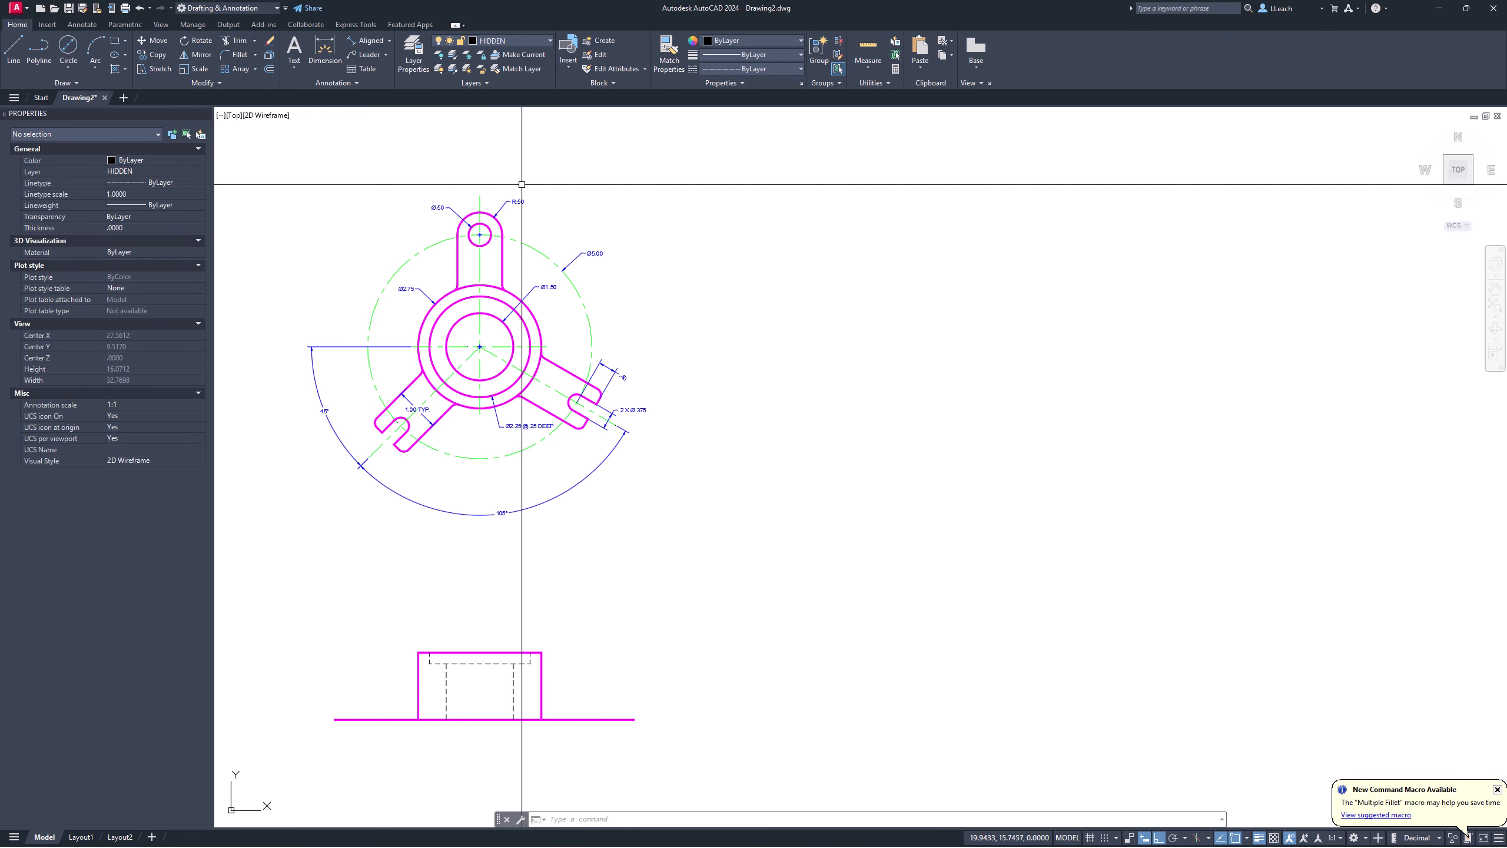
pyautogui.press('Return')
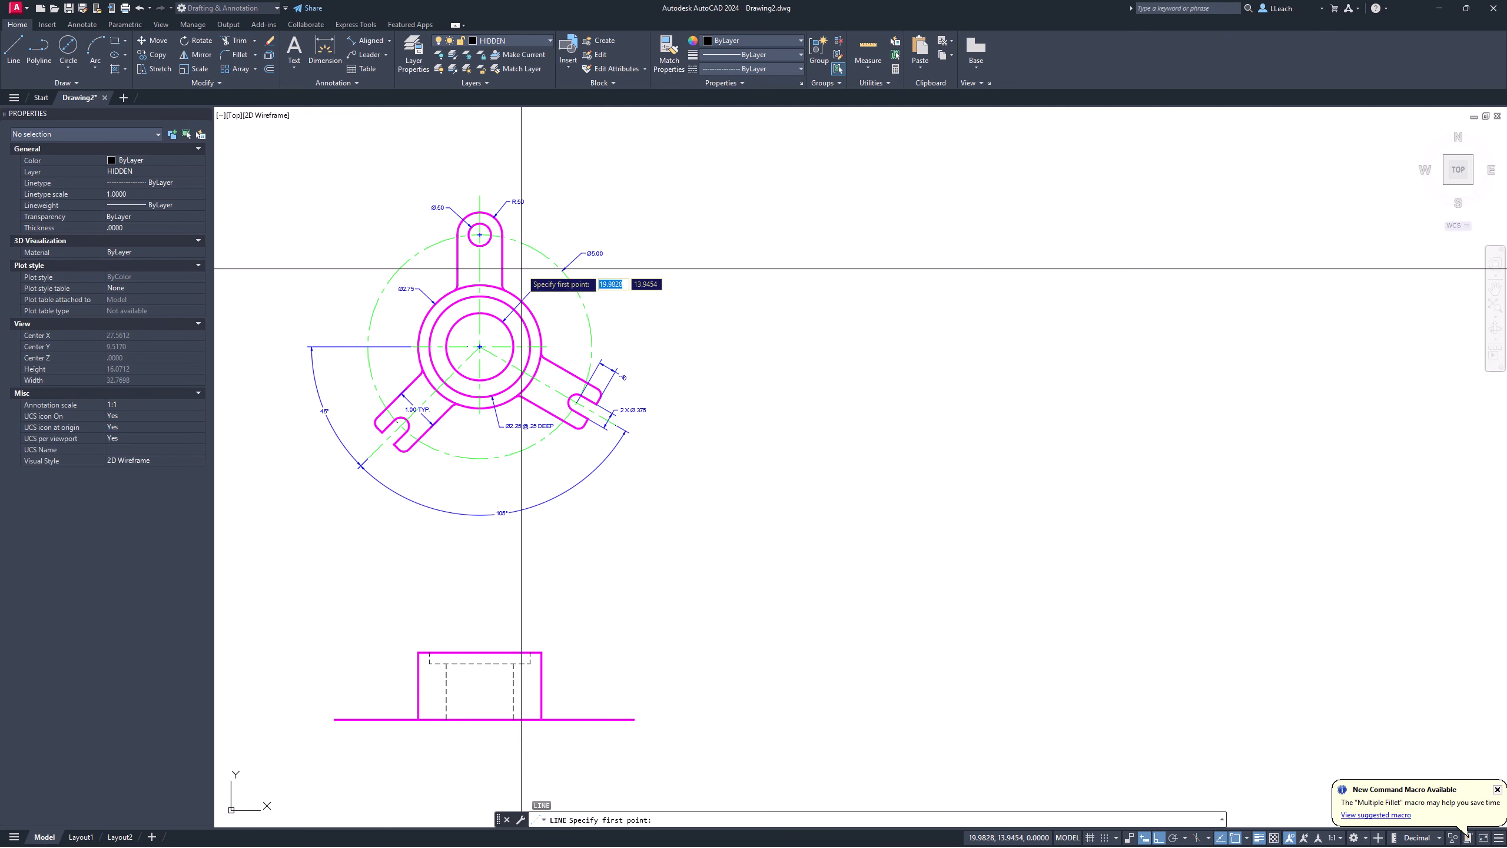
pyautogui.click(501, 270)
pyautogui.moveTo(518, 385); pyautogui.dragTo(515, 337, button='middle')
pyautogui.click(490, 738)
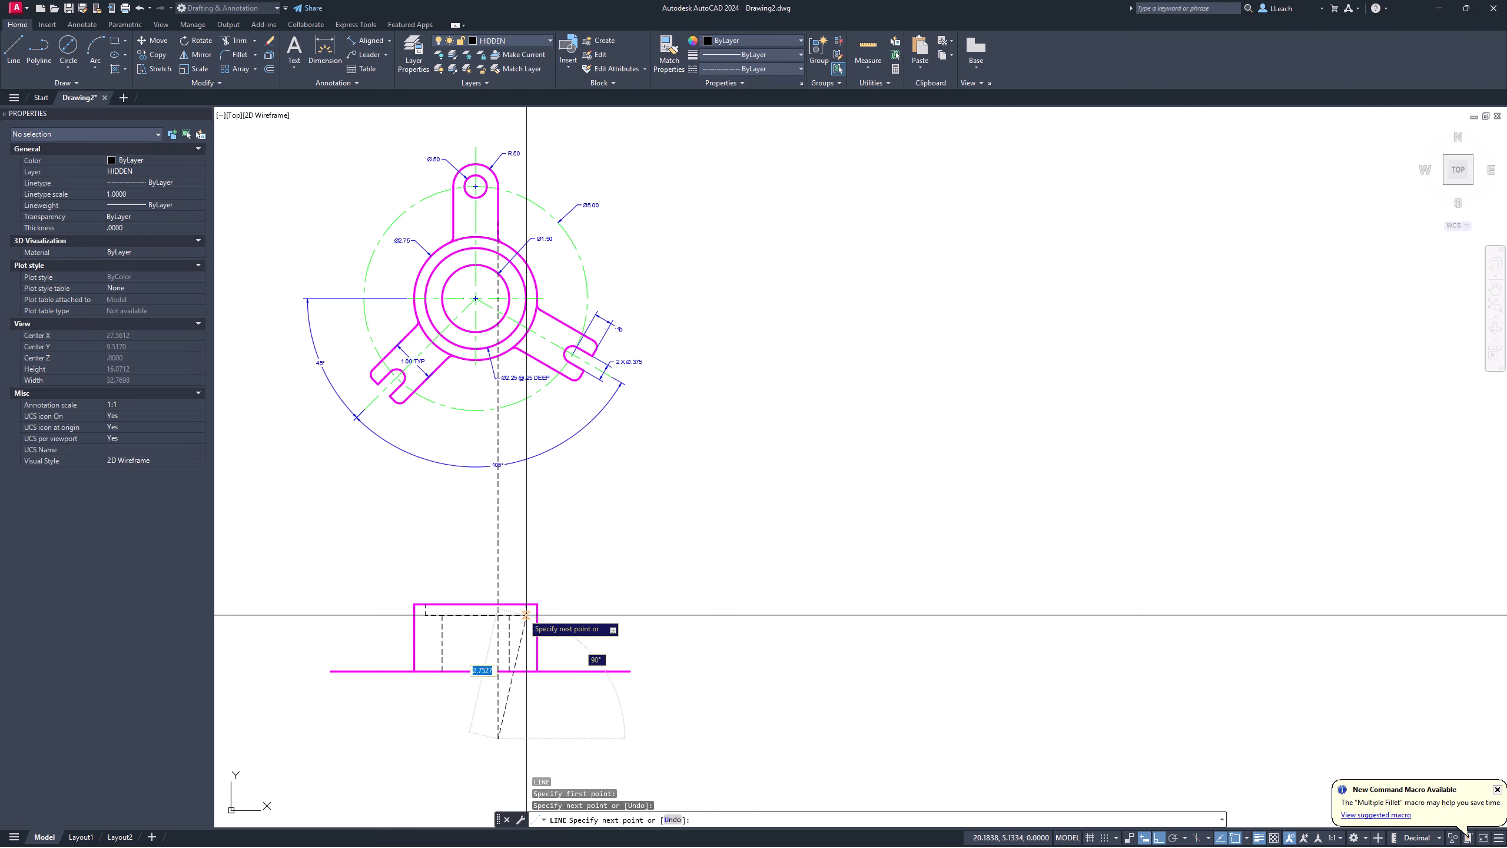
pyautogui.press('Return')
pyautogui.press('Return')
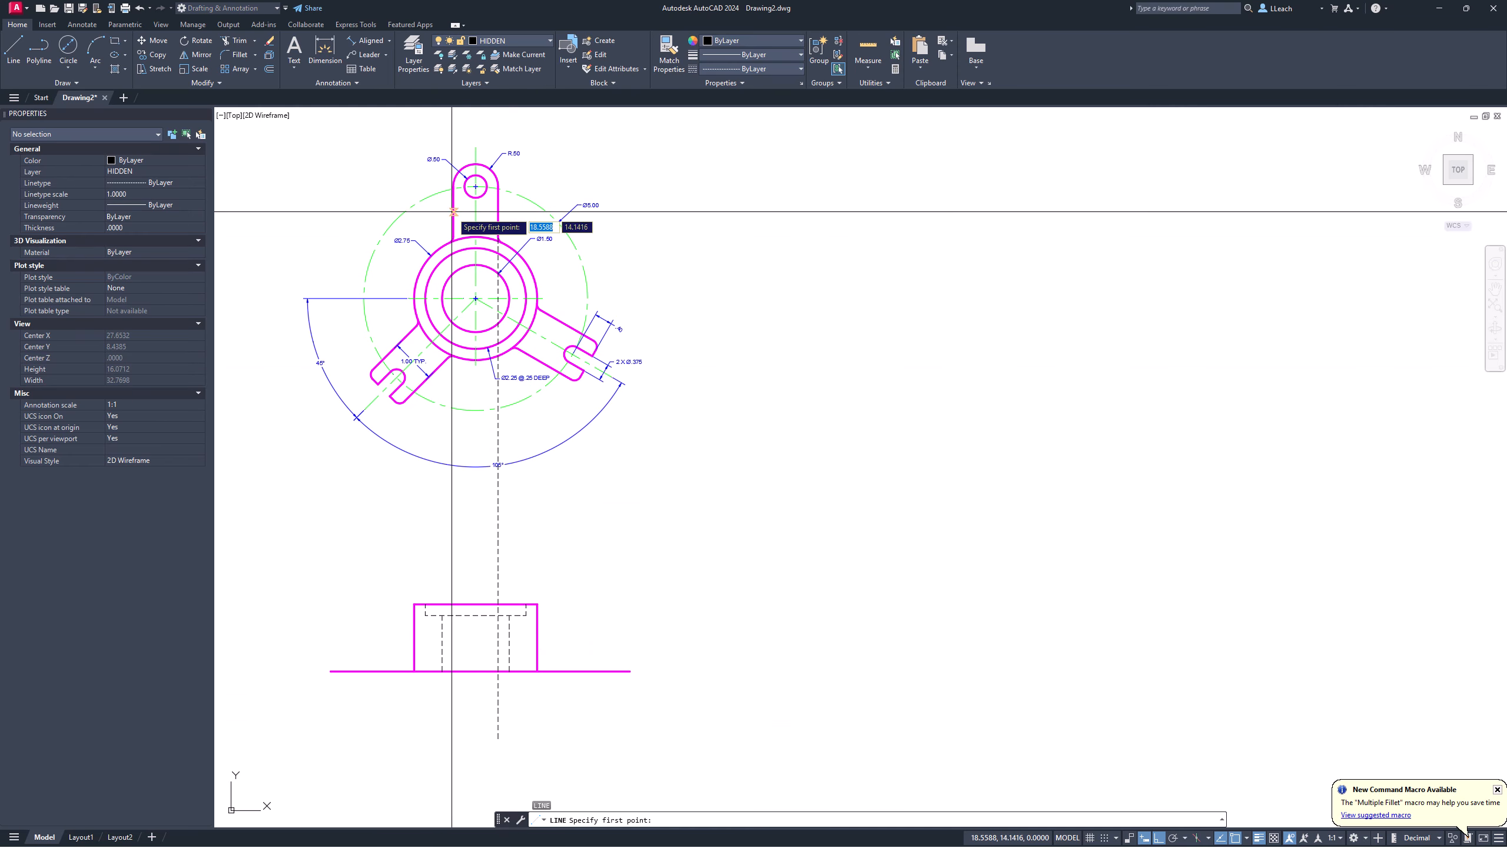
pyautogui.click(455, 239)
pyautogui.click(462, 718)
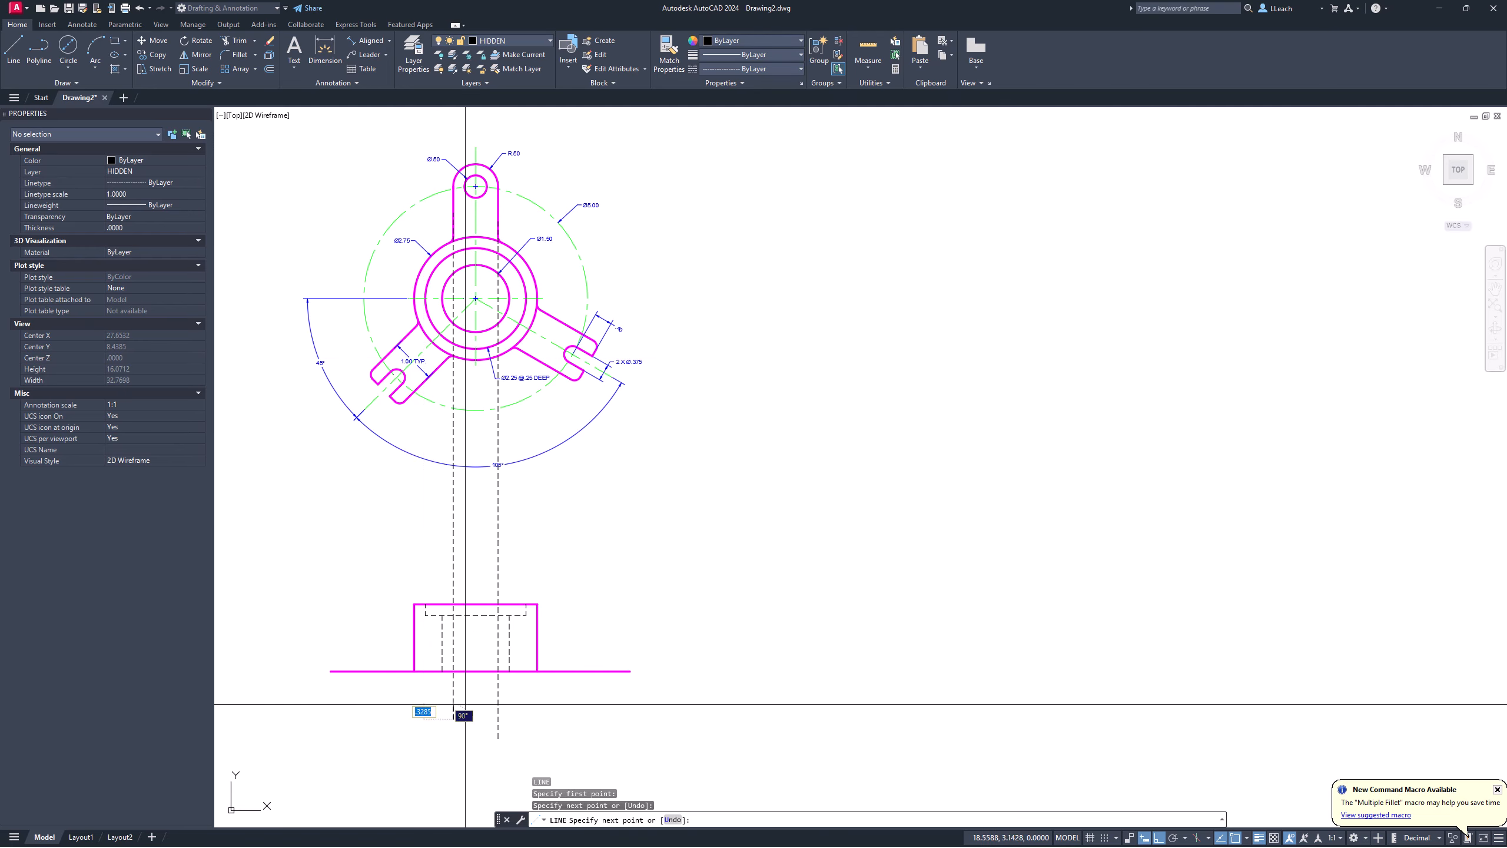
pyautogui.press('Return')
pyautogui.press('Return')
# Step: Start a hidden projection line from the top hole's right edge toward the front view
pyautogui.moveTo(512, 343); pyautogui.dragTo(494, 391, button='middle')
pyautogui.scroll(4, 465, 218)
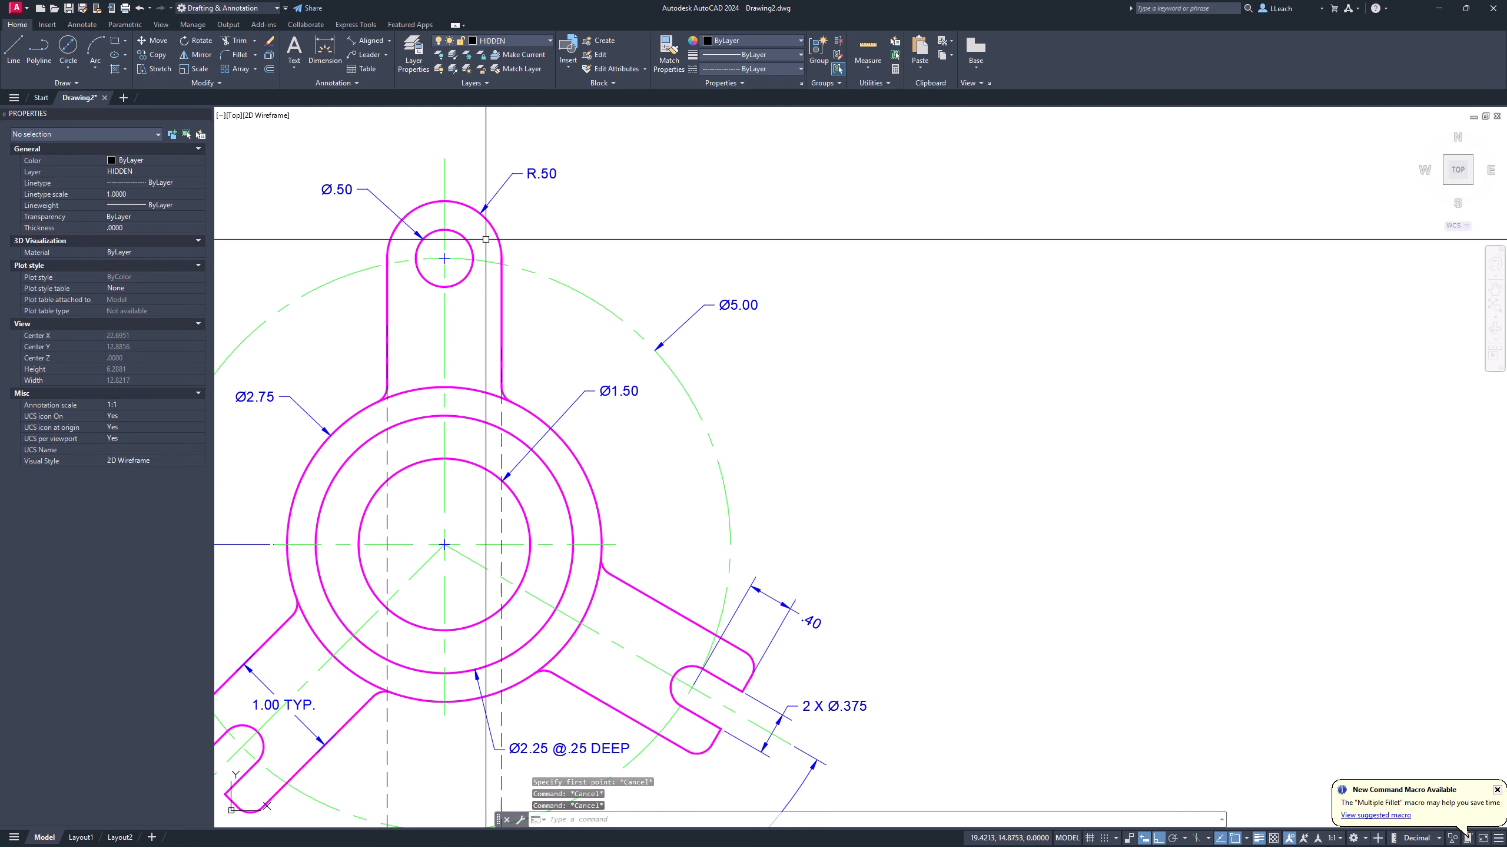
pyautogui.click(476, 253)
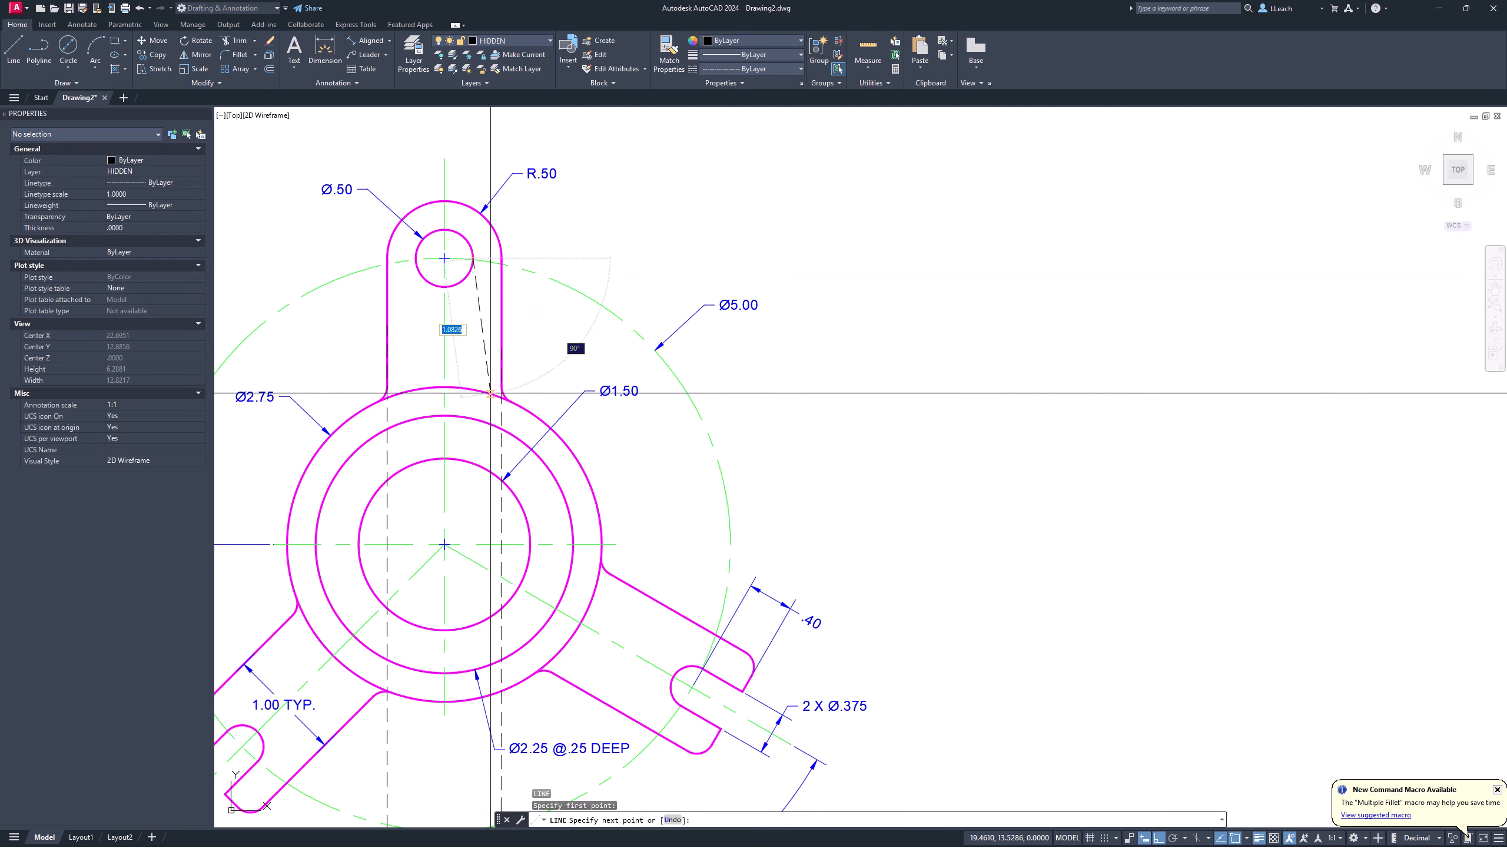
pyautogui.scroll(-4, 494, 408)
pyautogui.moveTo(495, 407); pyautogui.dragTo(484, 207, button='middle')
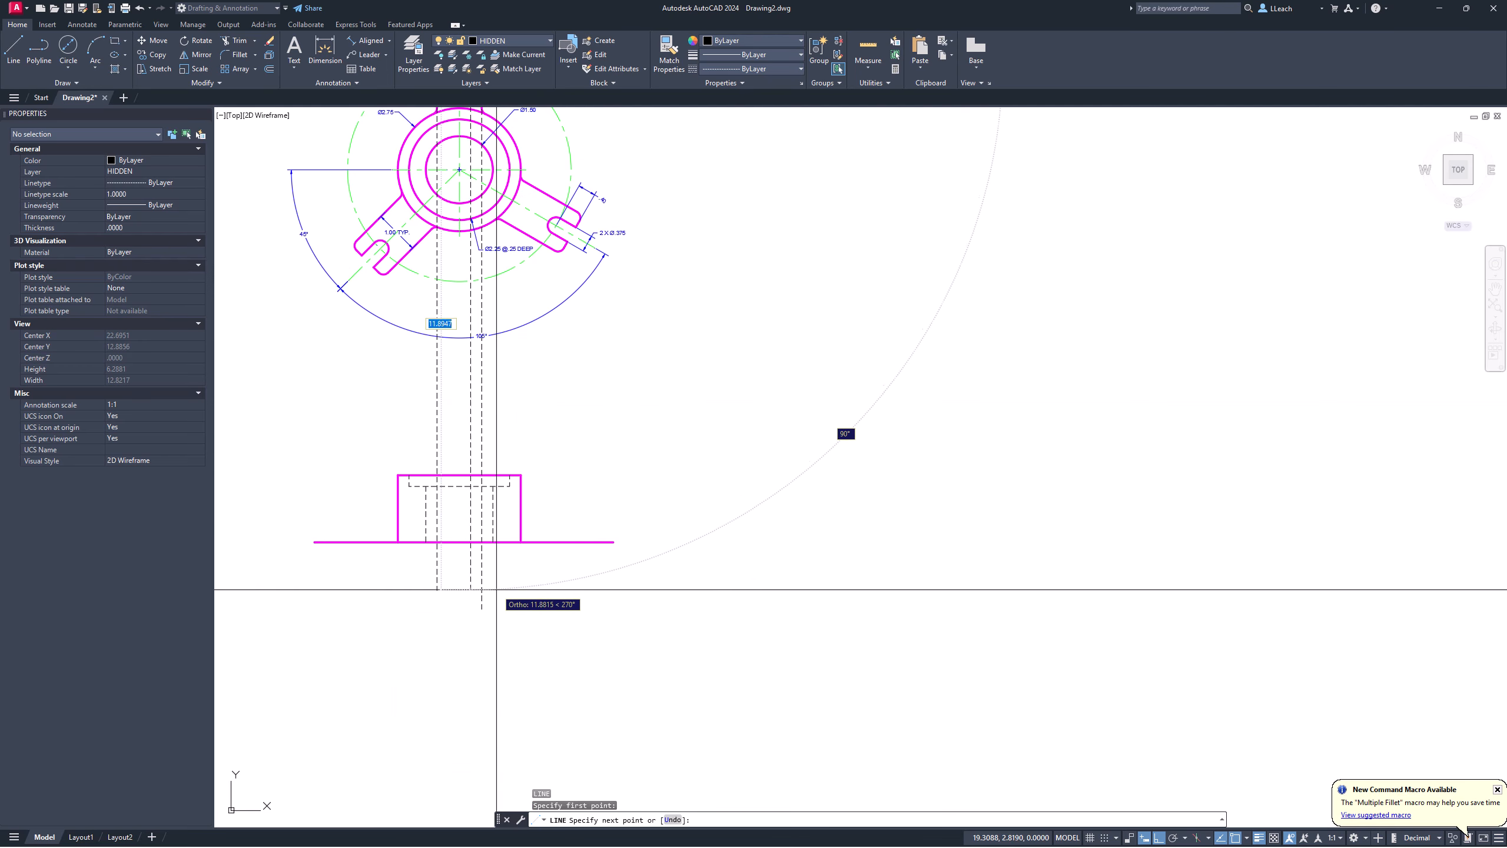
pyautogui.press('Return')
pyautogui.press('Return')
pyautogui.moveTo(481, 344); pyautogui.dragTo(431, 498, button='middle')
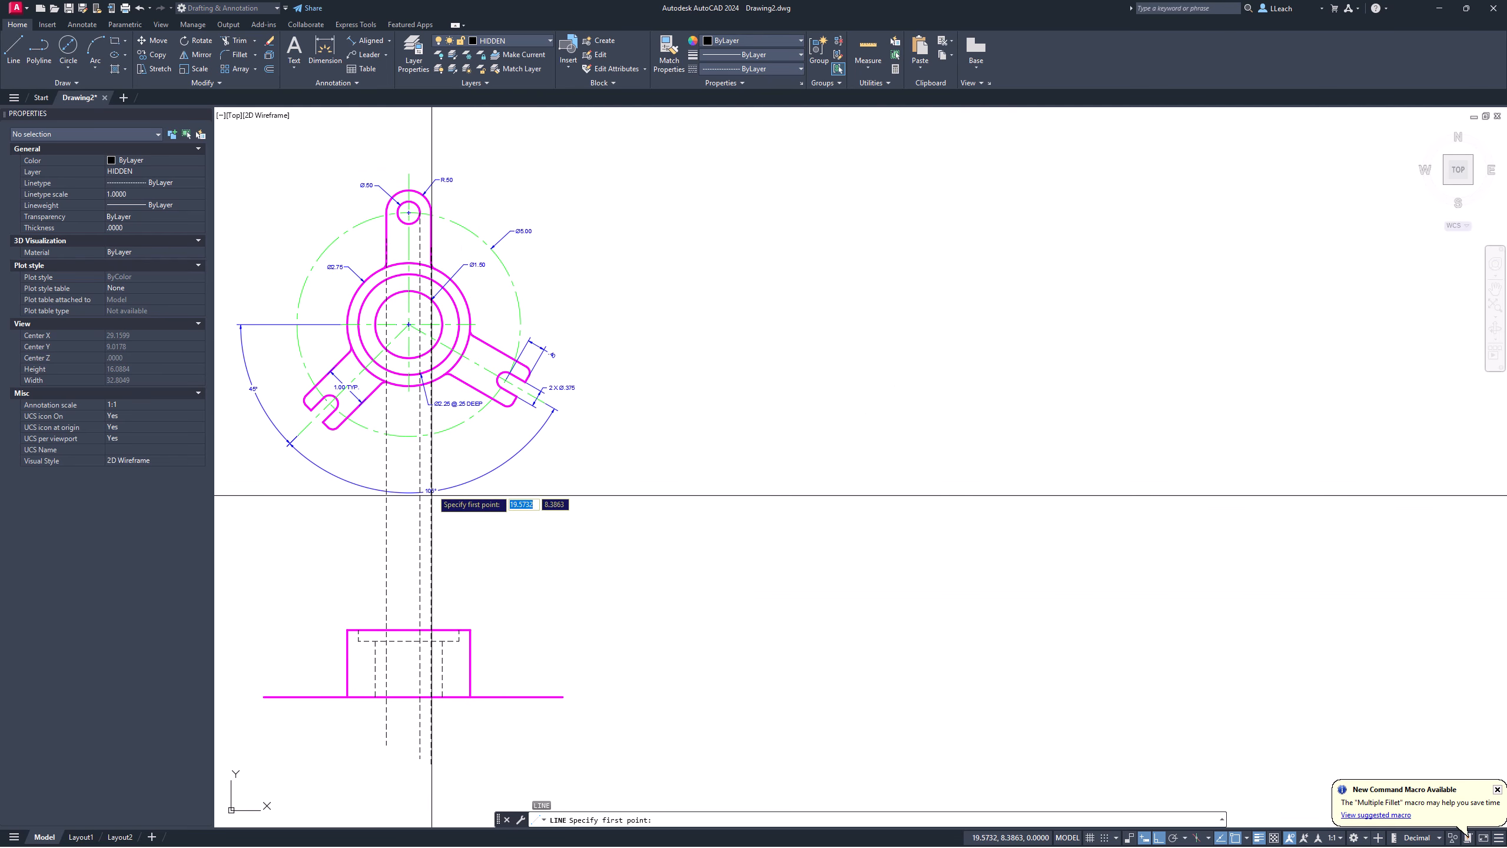
pyautogui.scroll(4, 406, 336)
pyautogui.moveTo(398, 299); pyautogui.dragTo(424, 611, button='middle')
pyautogui.scroll(3, 393, 303)
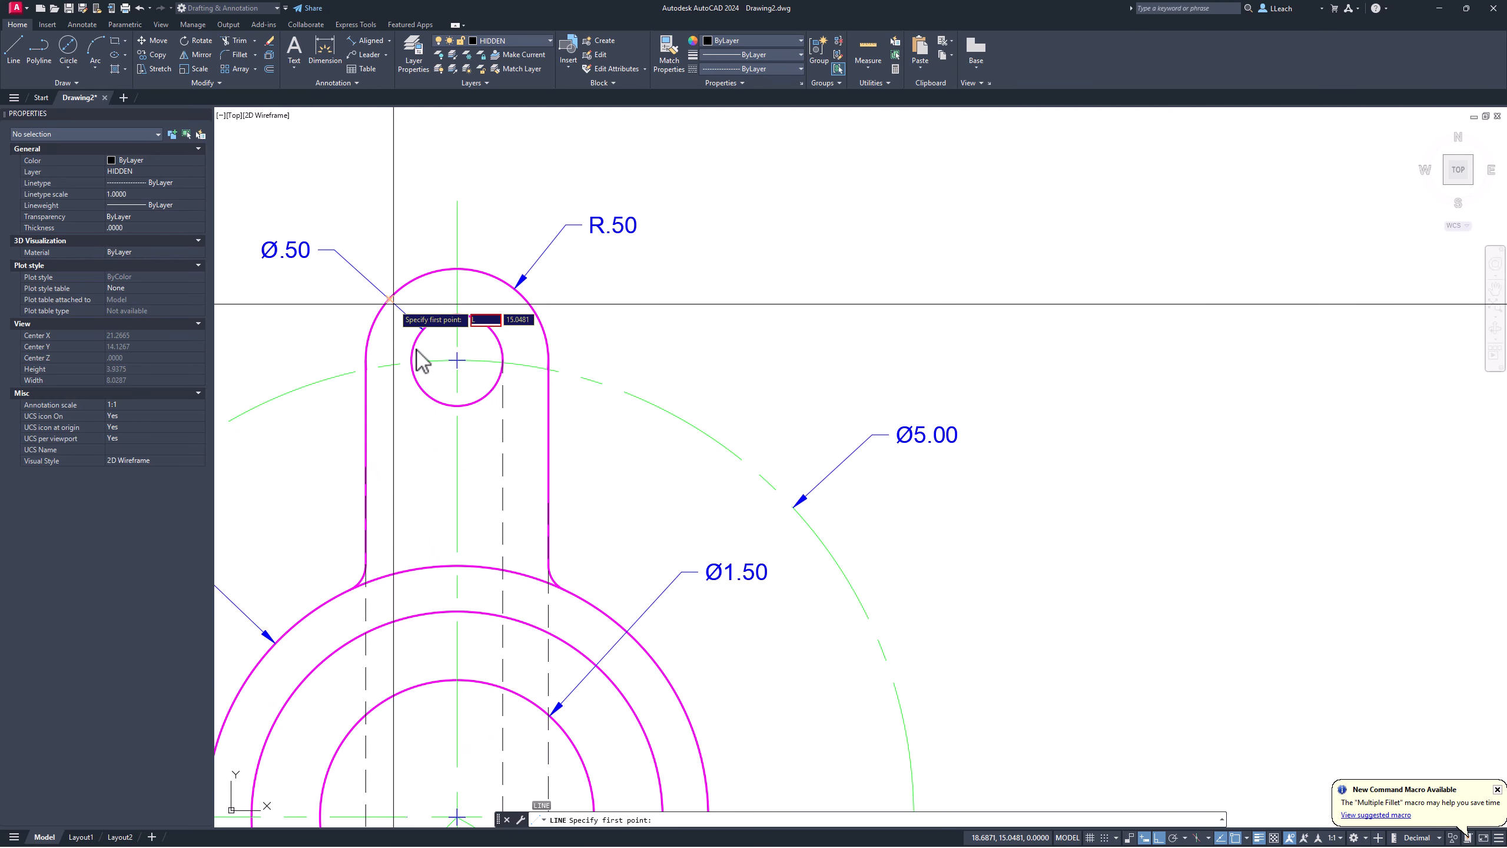
pyautogui.press('Escape')
pyautogui.press('Escape')
# Step: Begin another hidden line at the circle's left quadrant, cancel it, and zoom in
pyautogui.press('Return')
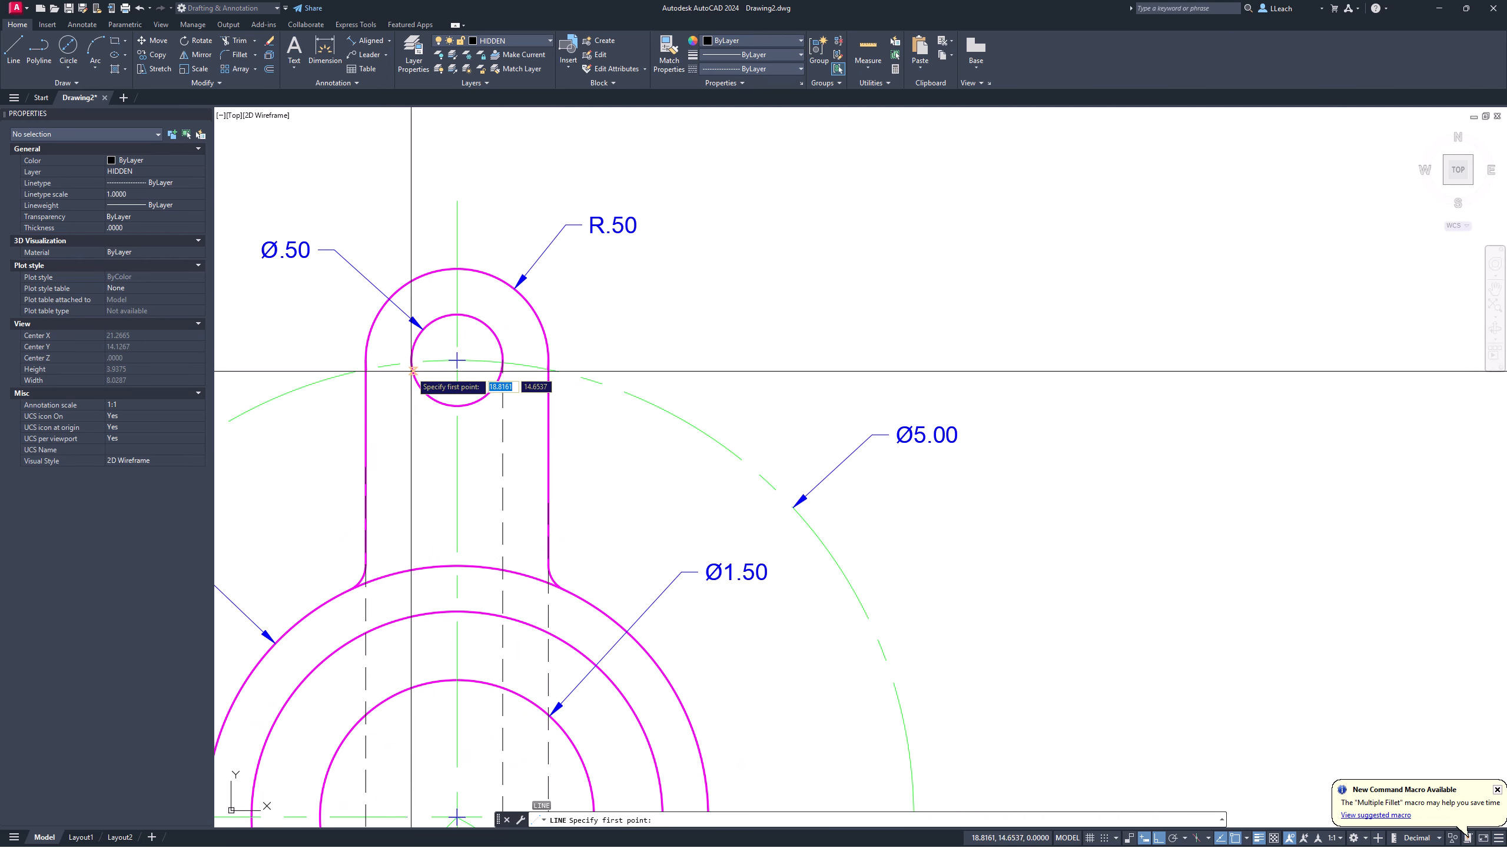
pyautogui.scroll(6, 411, 361)
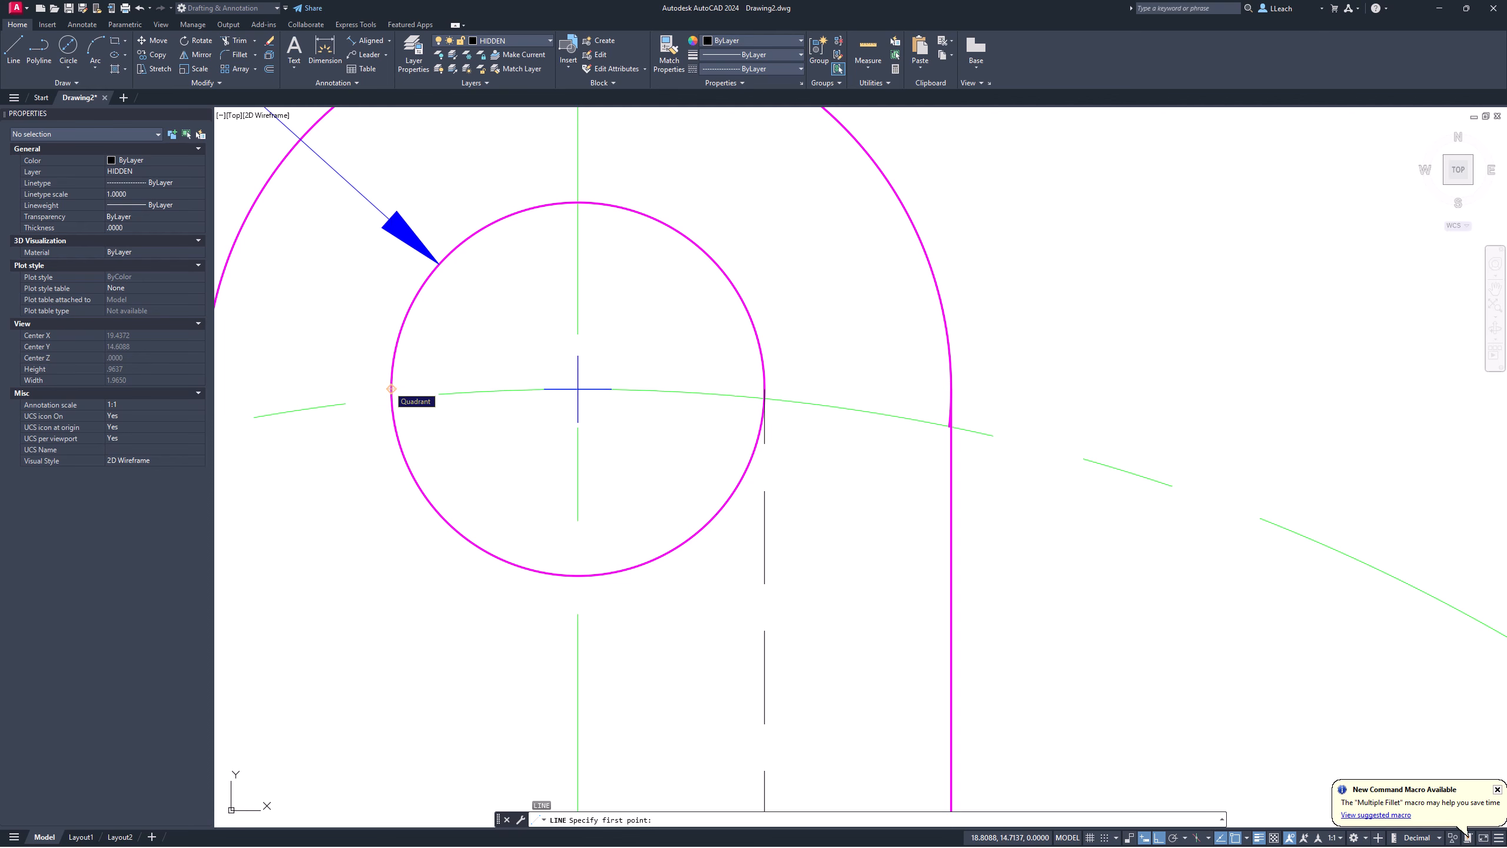
pyautogui.click(391, 389)
pyautogui.scroll(-5, 404, 454)
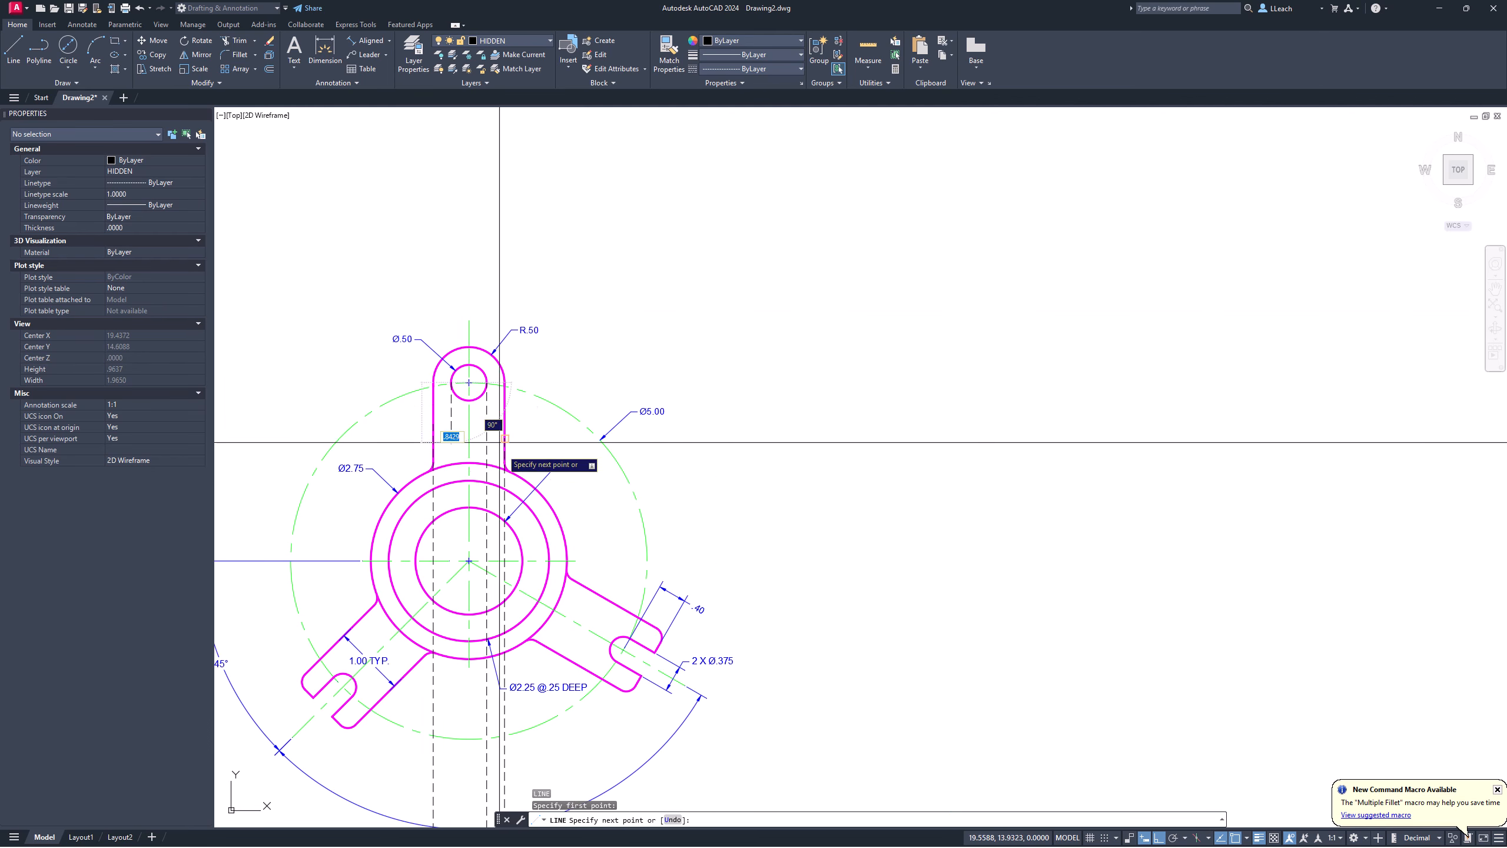
pyautogui.moveTo(520, 531)
pyautogui.mouseDown(button='middle')
pyautogui.moveTo(526, 152)
pyautogui.moveTo(515, 330)
pyautogui.mouseUp(button='middle')
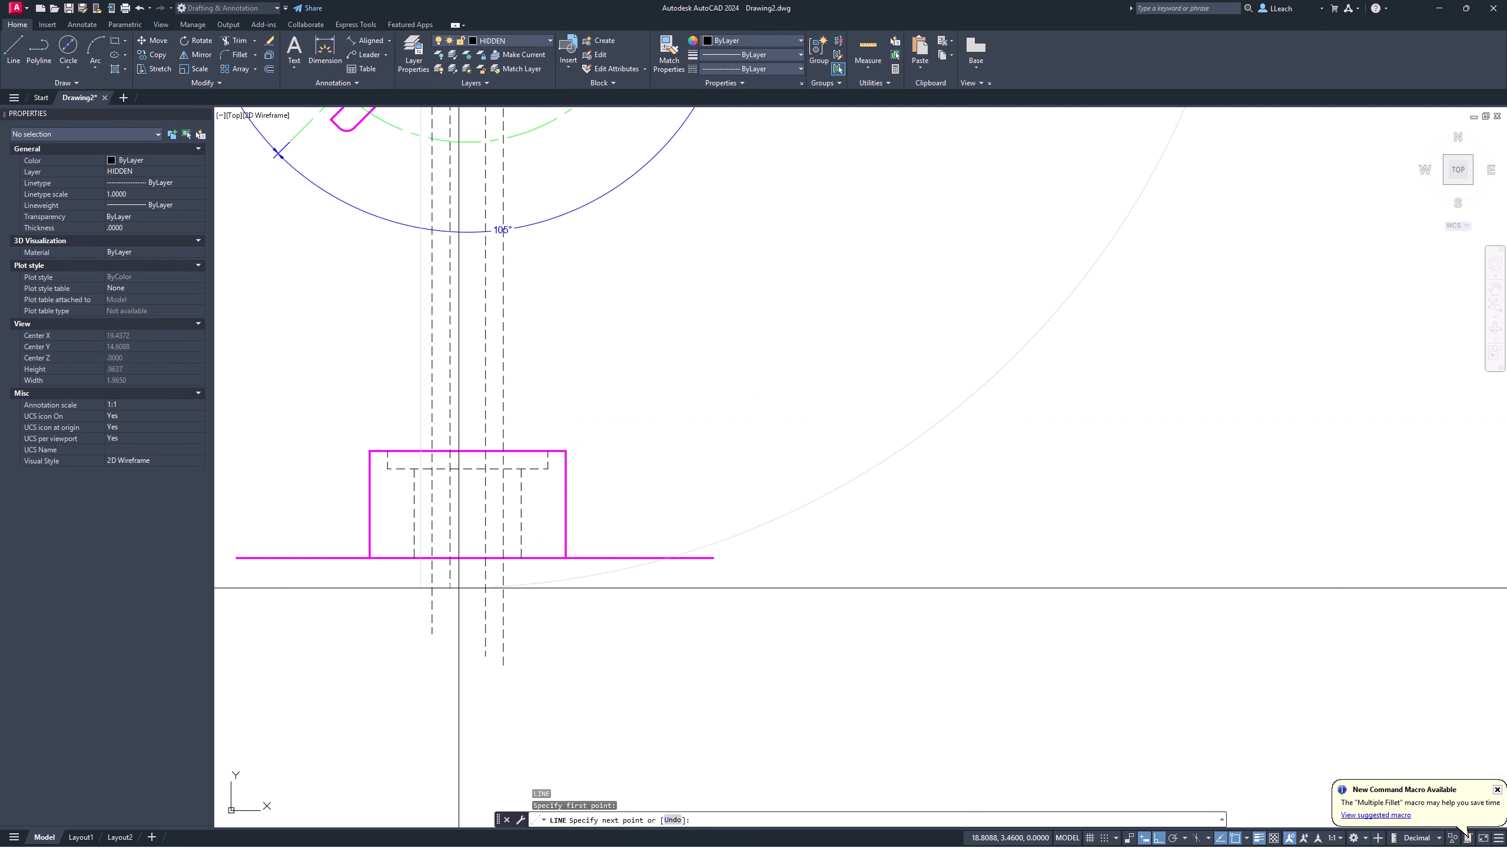
pyautogui.press('Escape')
pyautogui.scroll(2, 472, 541)
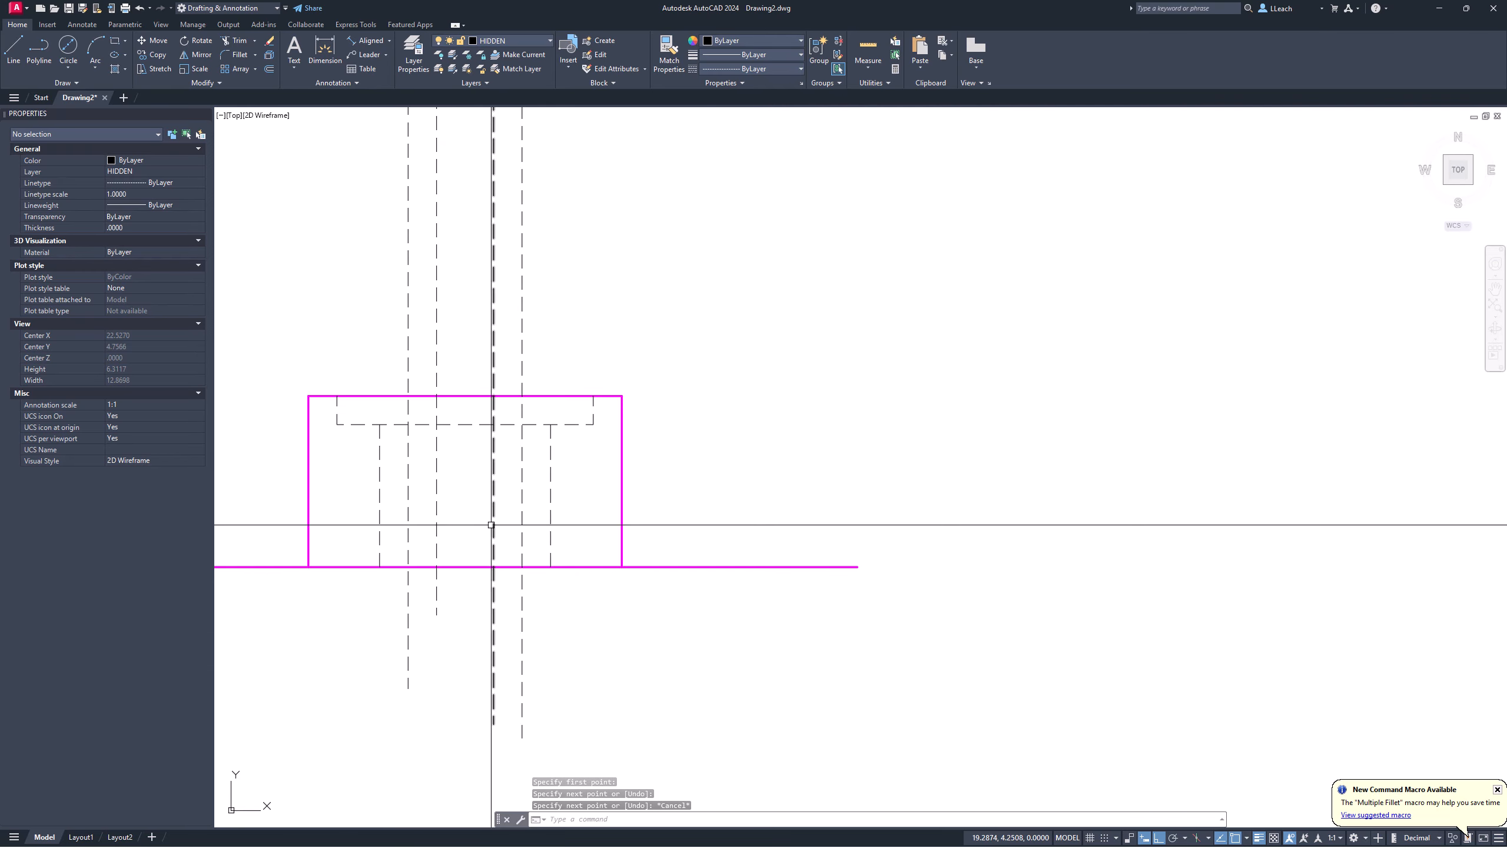
pyautogui.scroll(2, 493, 540)
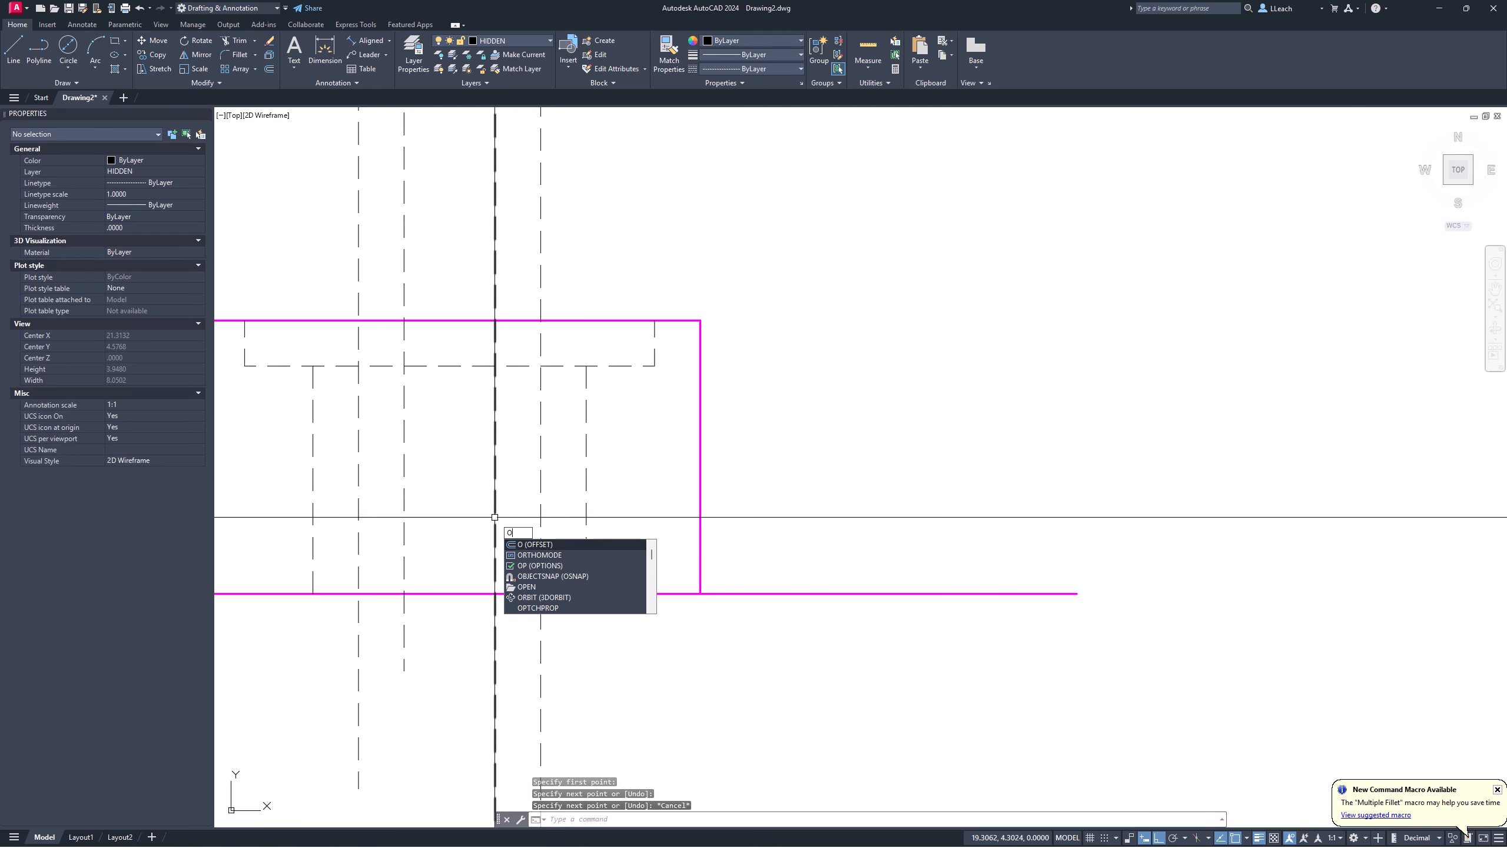
# Step: Offset the front view's base line 0.5 upward
pyautogui.press('Return')
pyautogui.write('.5')
pyautogui.press('Return')
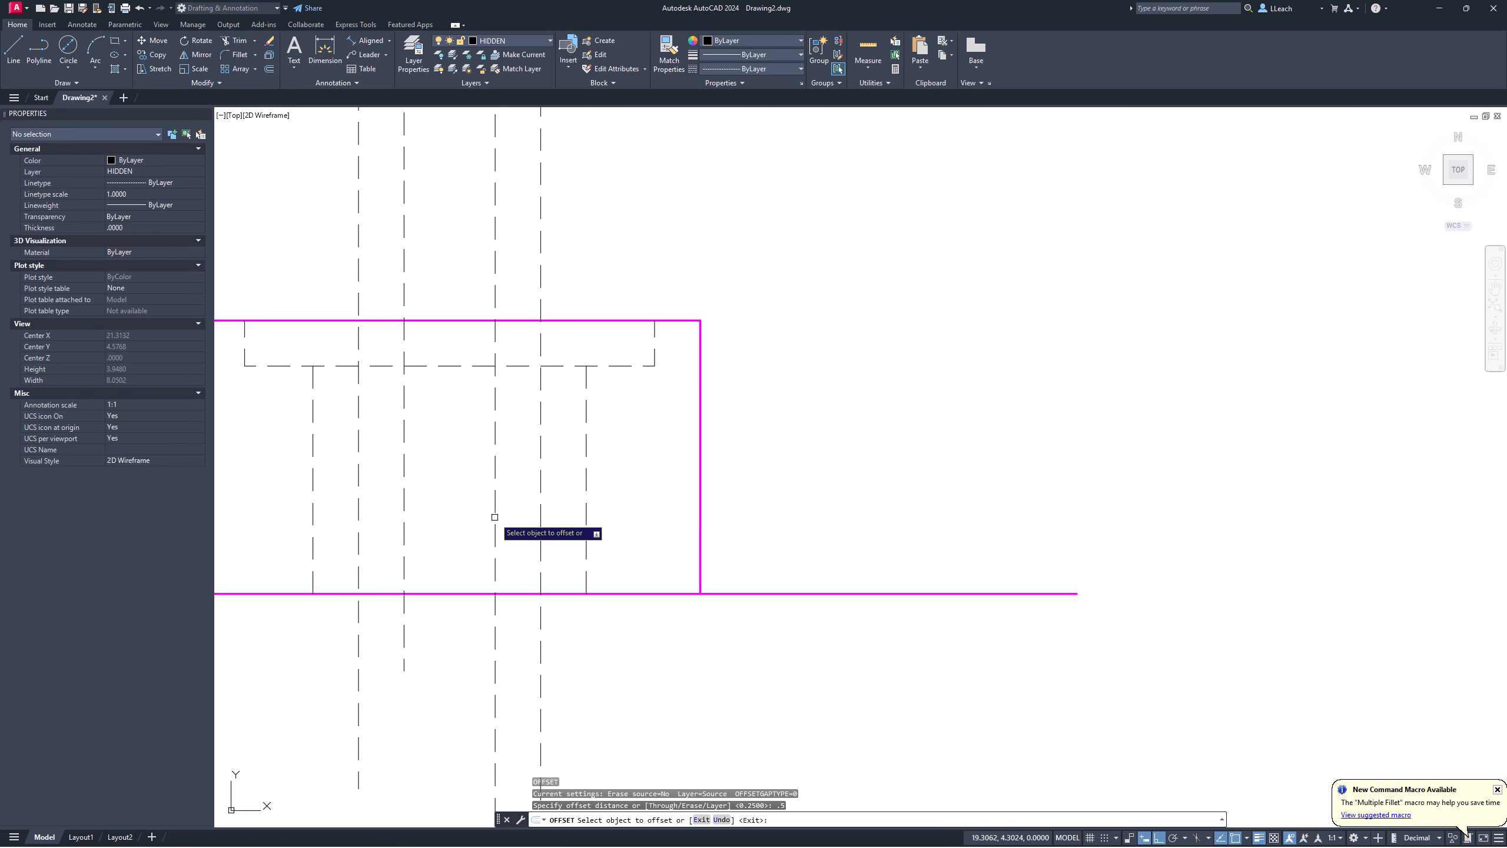
pyautogui.click(609, 592)
pyautogui.click(619, 543)
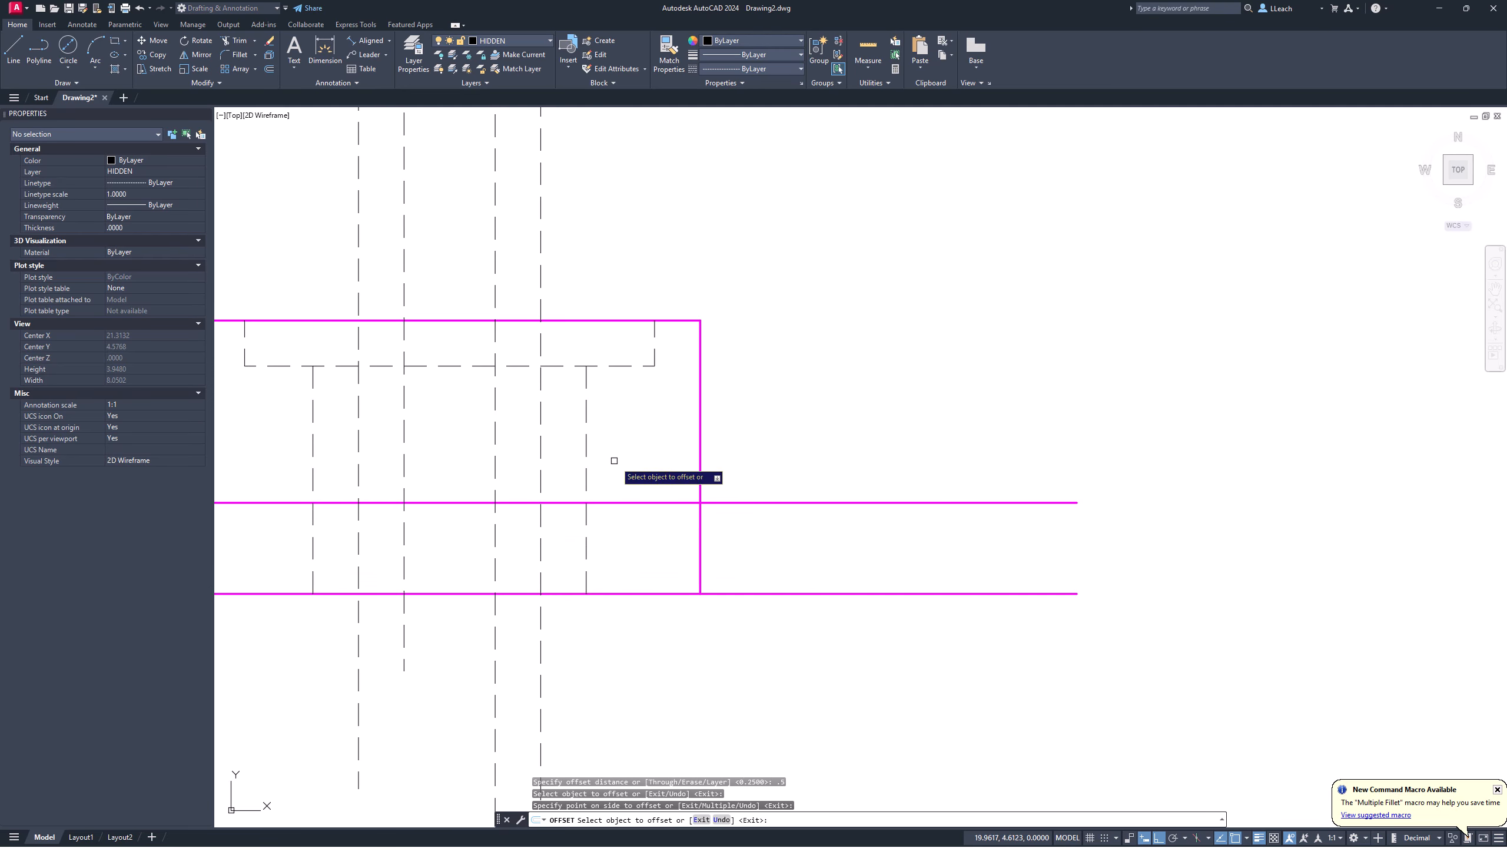
pyautogui.press('Escape')
pyautogui.moveTo(542, 444); pyautogui.dragTo(605, 443, button='middle')
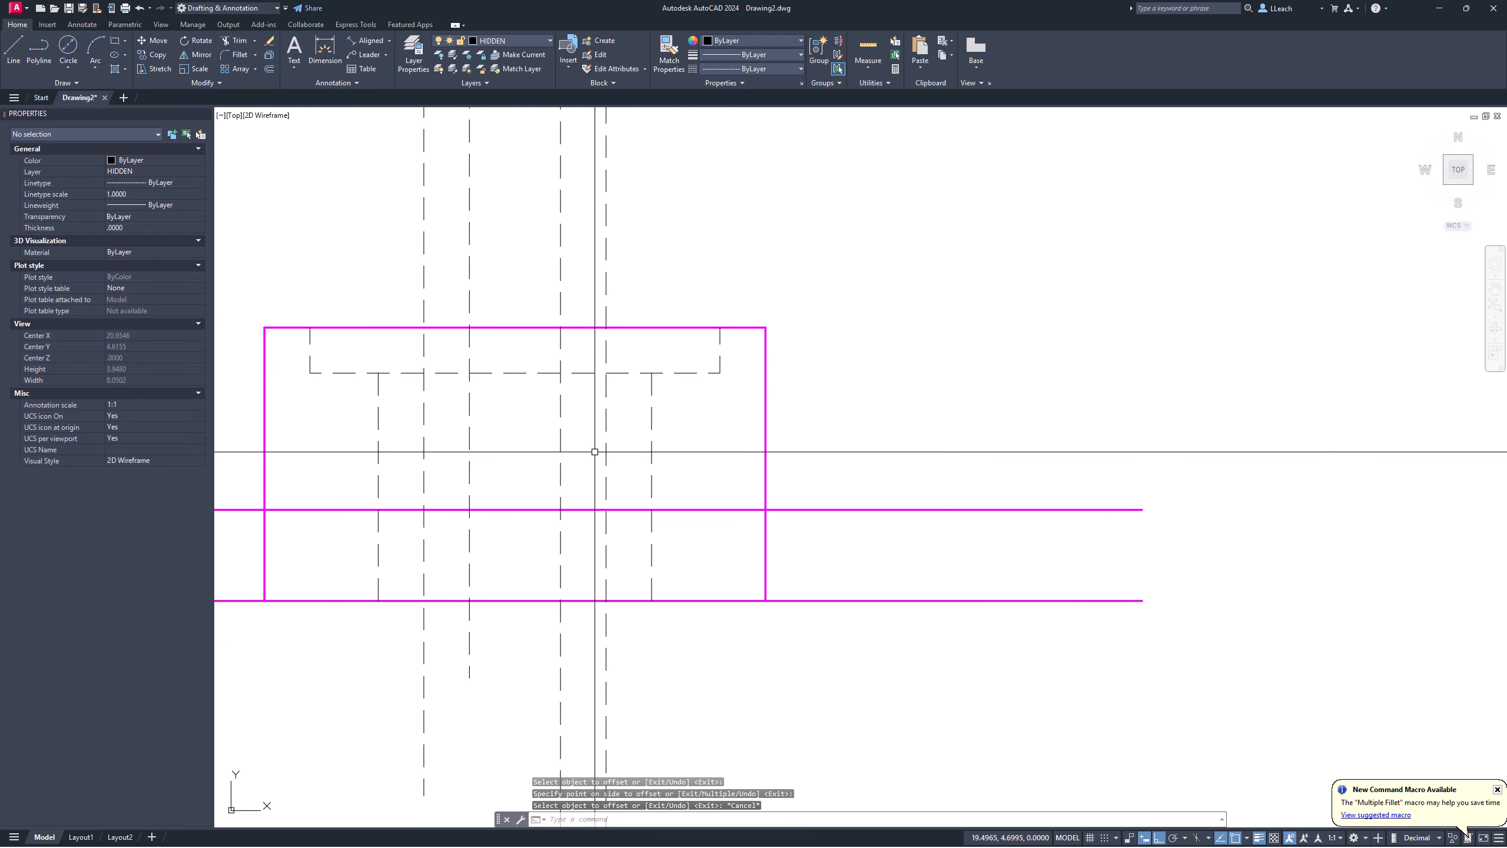
pyautogui.moveTo(465, 480); pyautogui.dragTo(441, 499, button='middle')
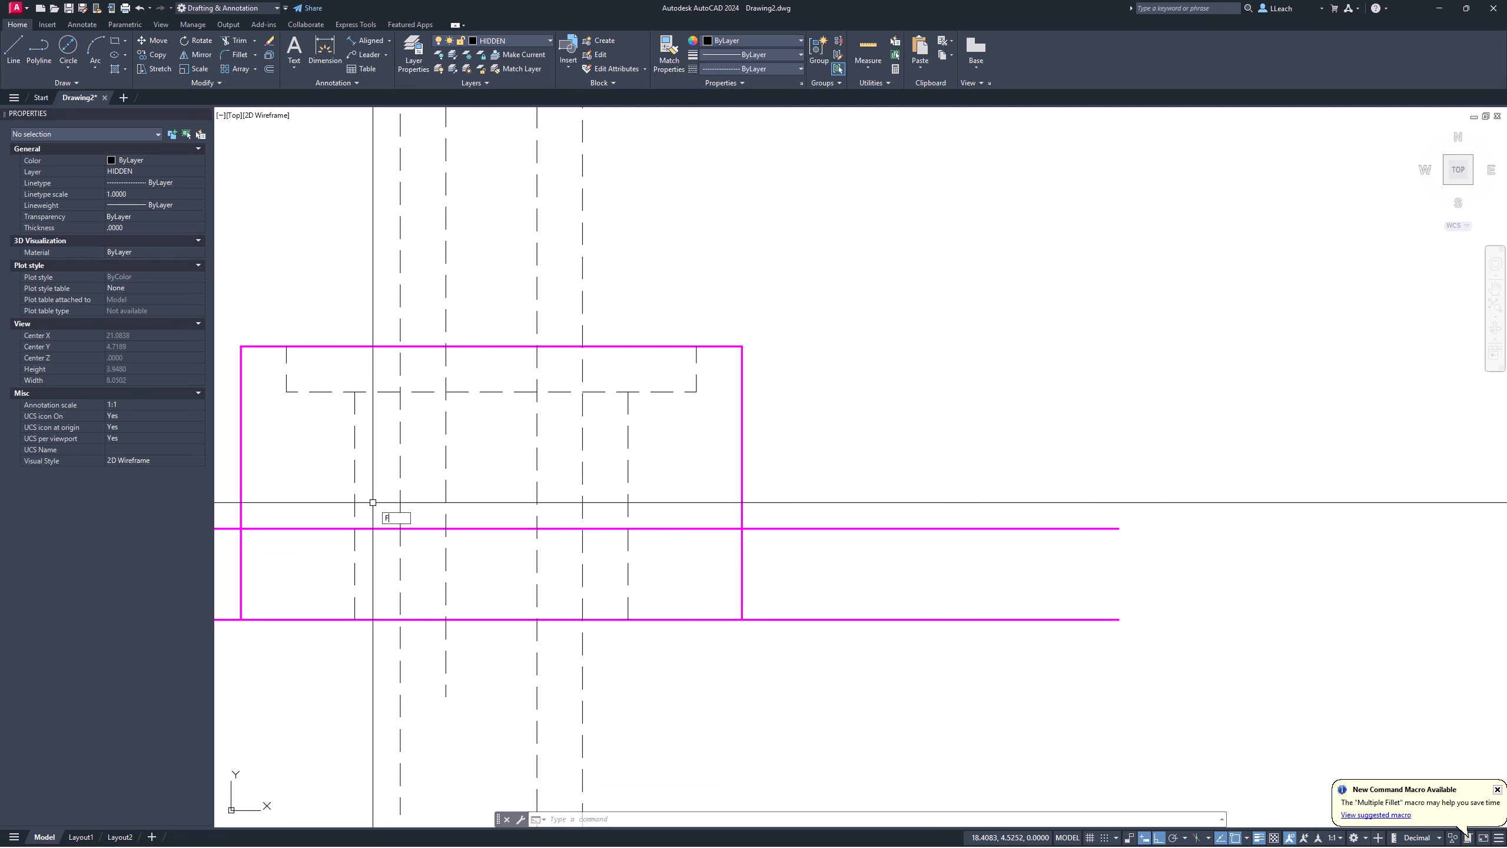
# Step: Fillet the left hidden line to the new offset line to form a corner
pyautogui.press('Return')
pyautogui.click(356, 571)
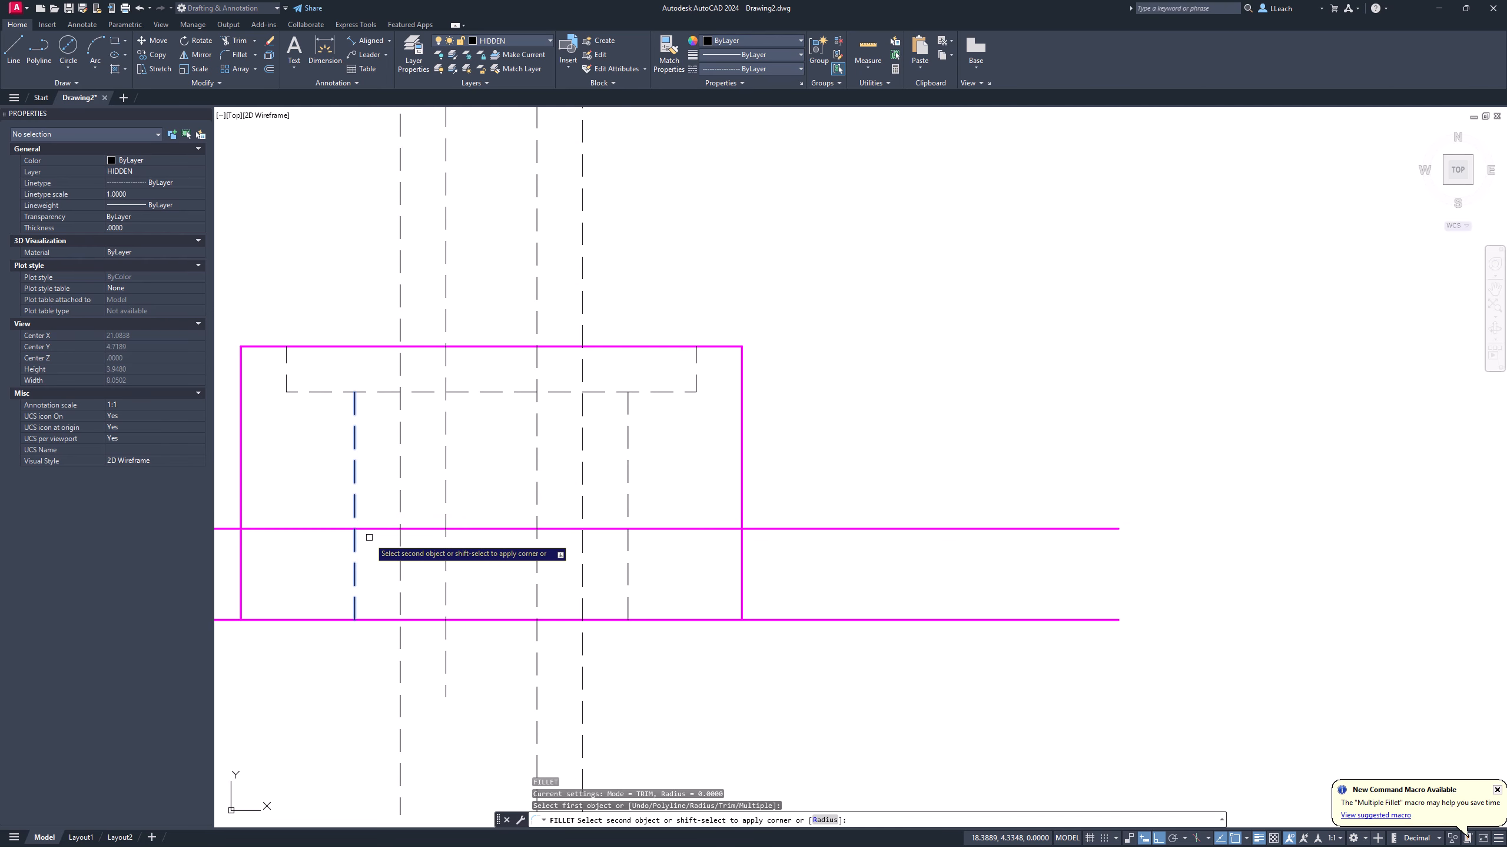
pyautogui.click(370, 528)
pyautogui.press('Return')
pyautogui.click(600, 526)
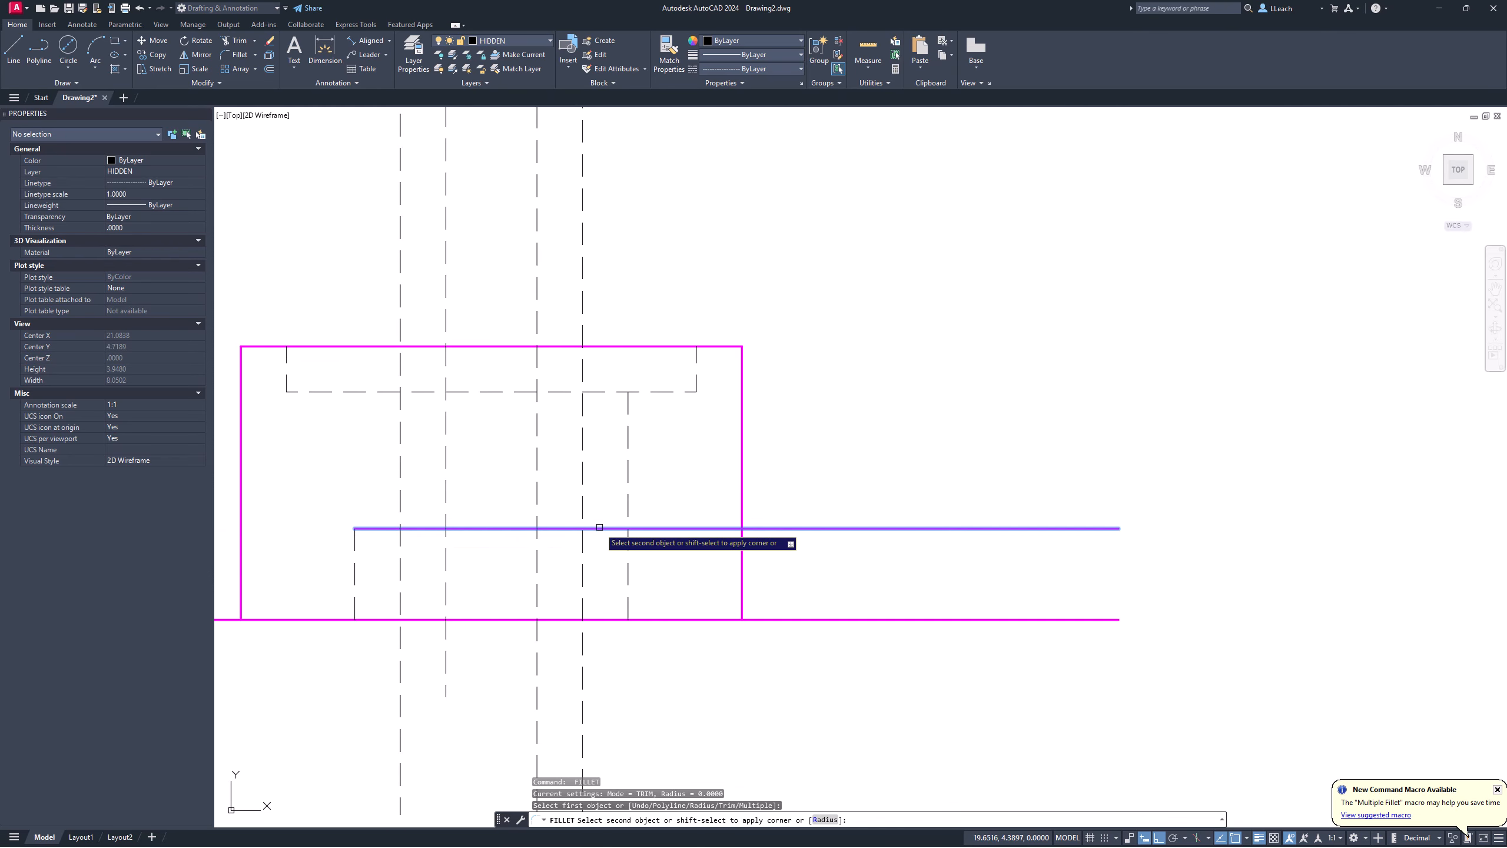
pyautogui.press('Escape')
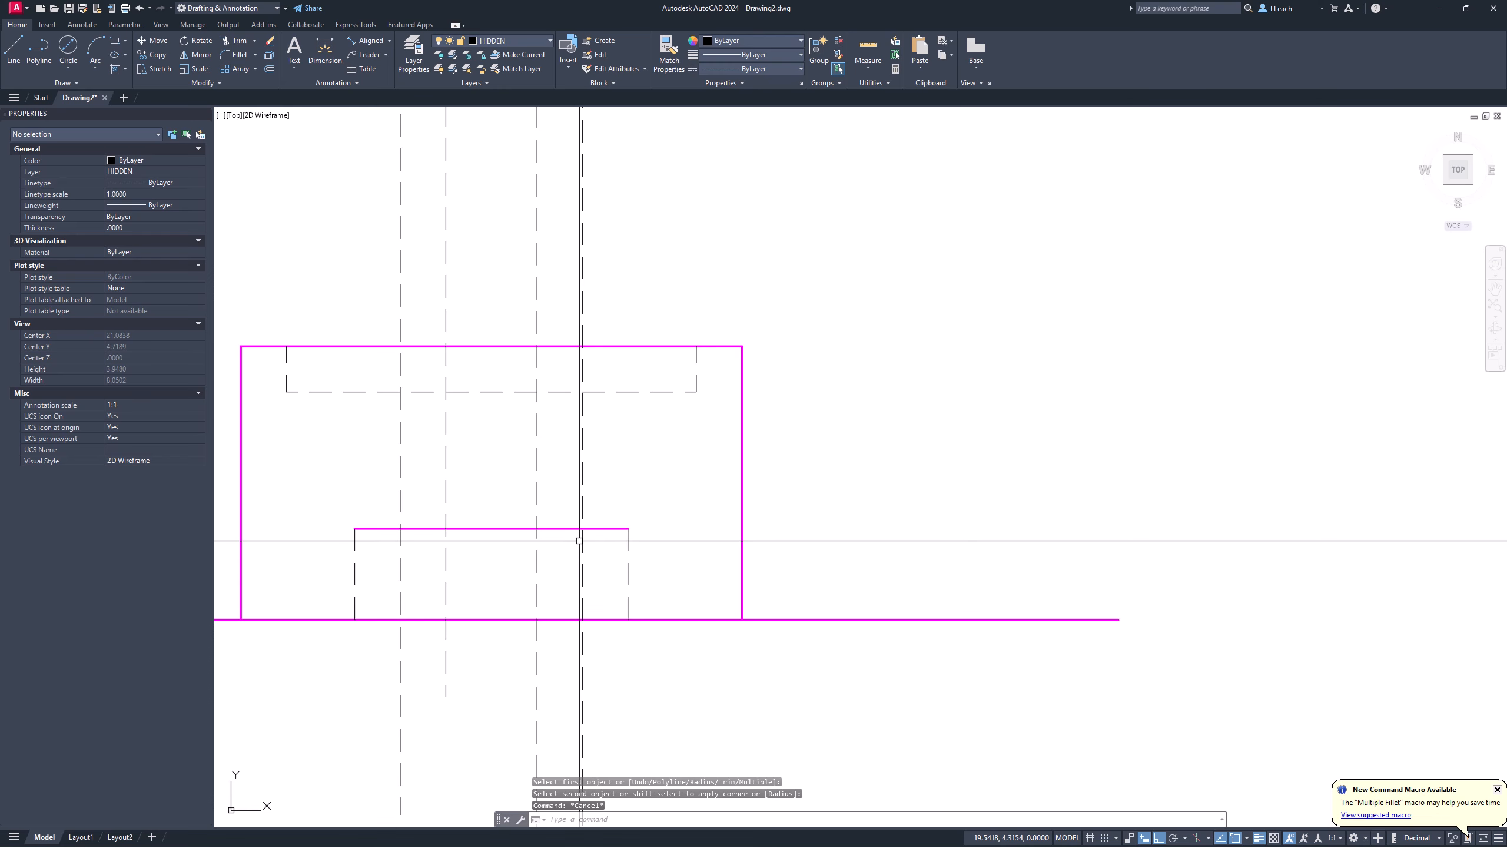
# Step: Trim the hidden lines below the new offset line
pyautogui.write('TR')
pyautogui.press('Return')
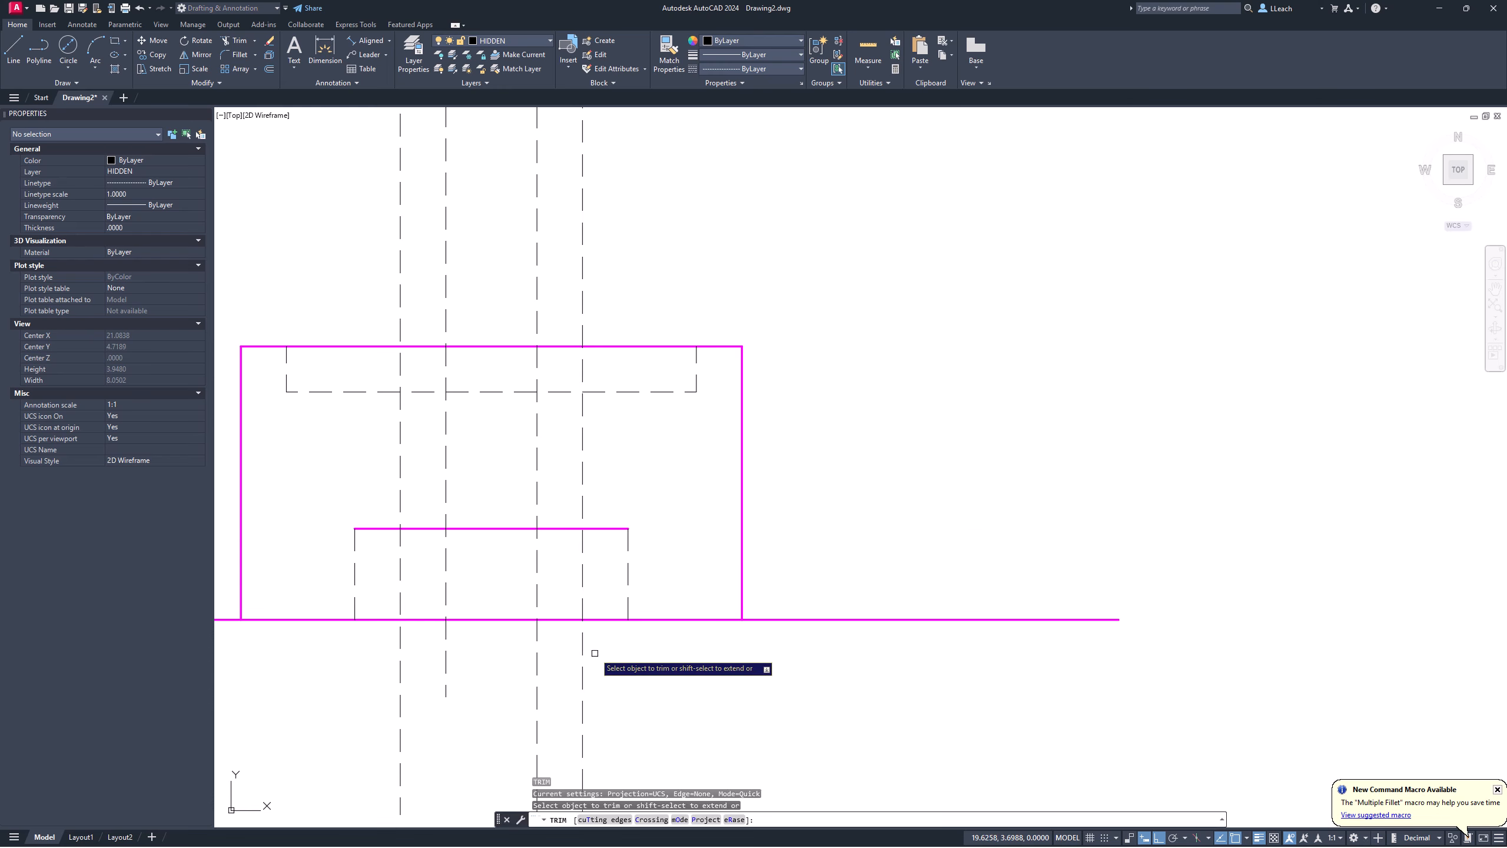
pyautogui.moveTo(626, 652); pyautogui.dragTo(387, 637)
pyautogui.press('Return')
pyautogui.scroll(1, 480, 537)
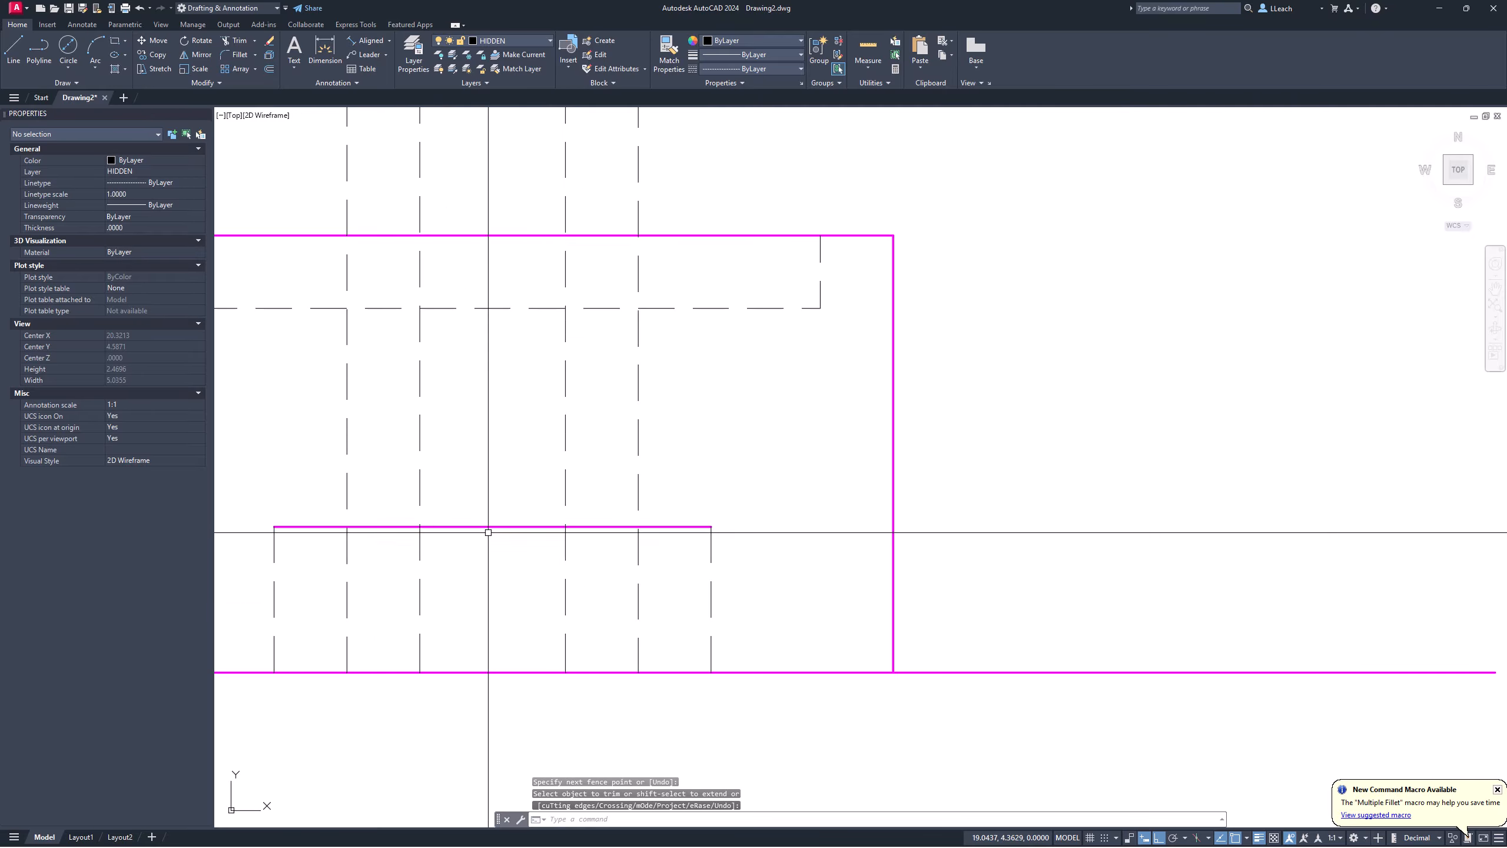
pyautogui.scroll(-1, 488, 527)
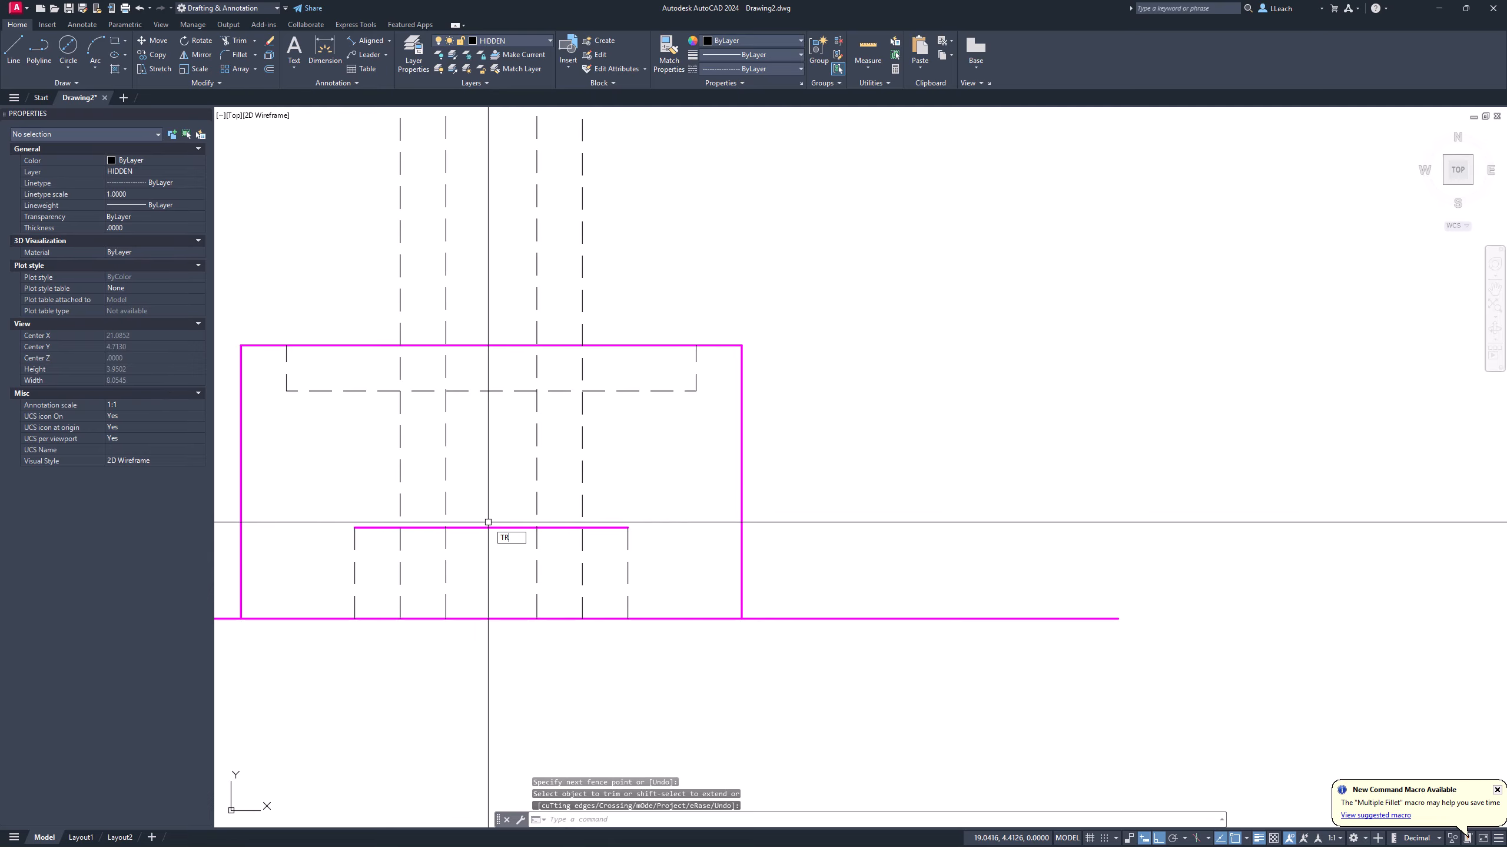
# Step: Trim the hidden lines between the dashed counterbore and the new offset line
pyautogui.write('TR')
pyautogui.press('Return')
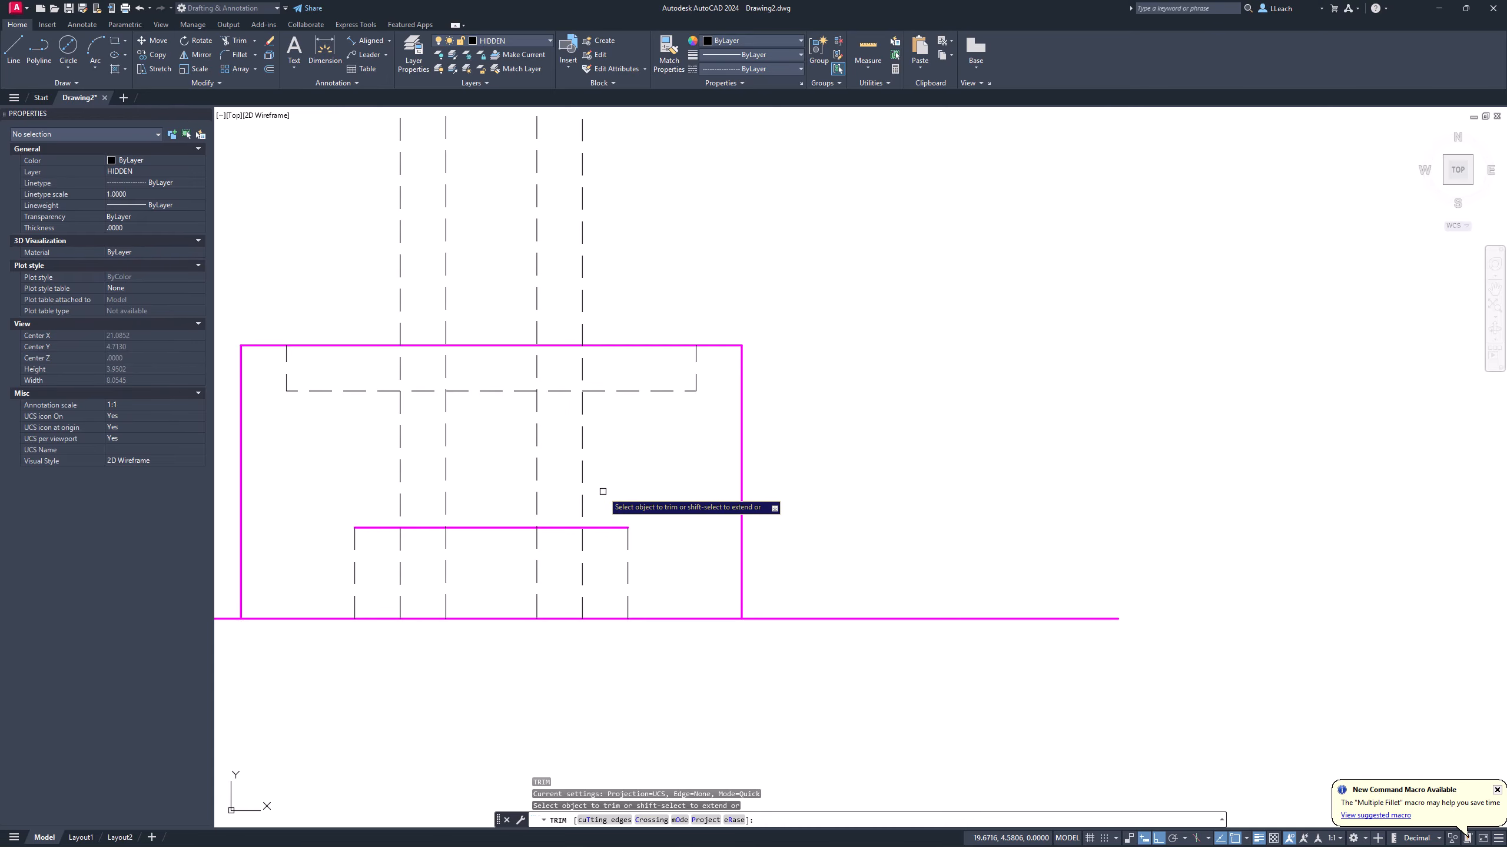
pyautogui.moveTo(605, 490)
pyautogui.mouseDown()
pyautogui.moveTo(404, 498)
pyautogui.moveTo(367, 481)
pyautogui.mouseUp()
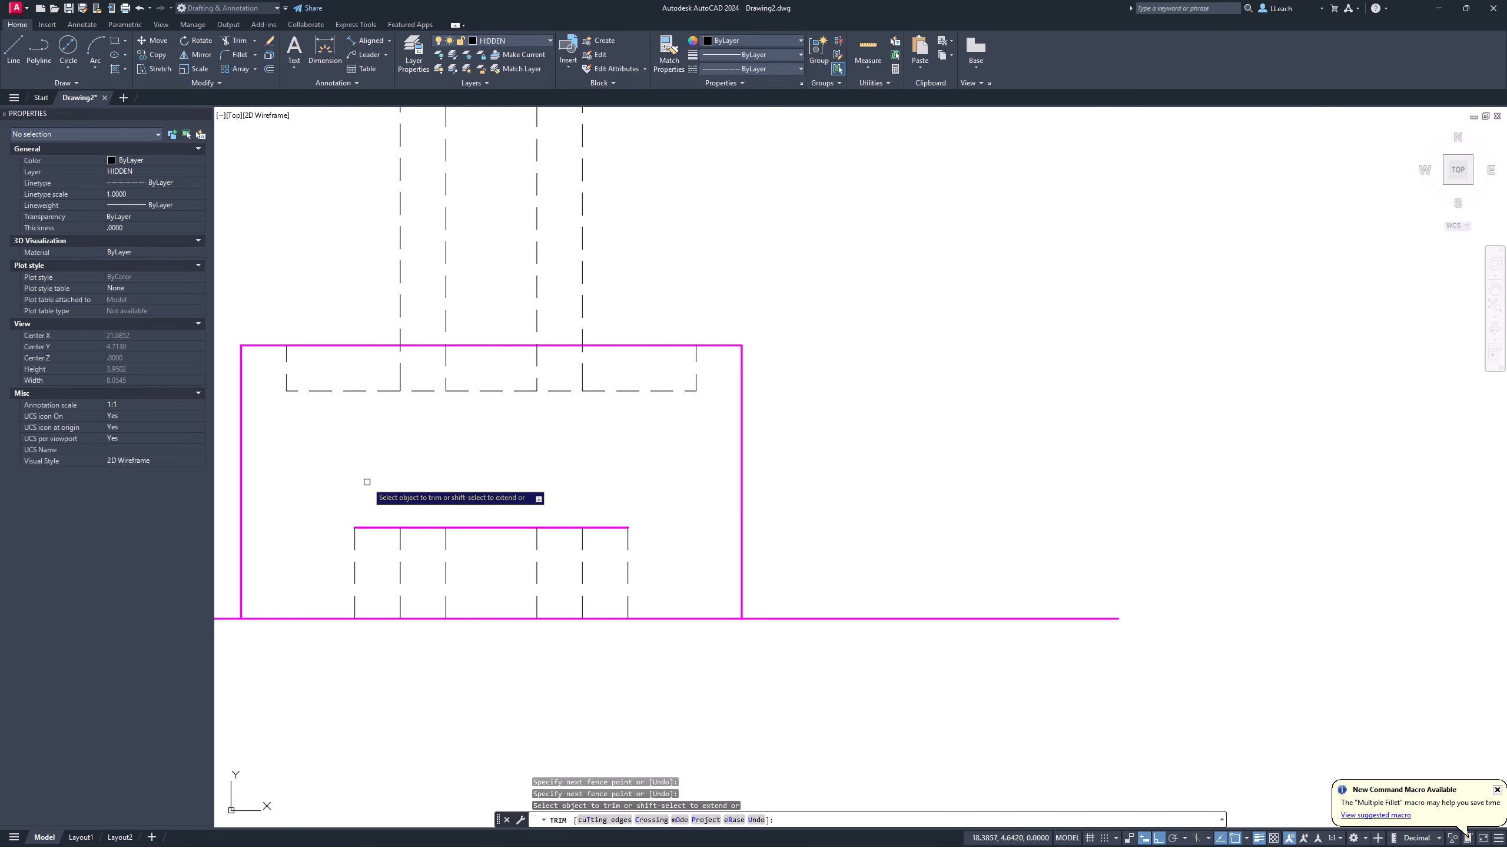
pyautogui.press('Escape')
pyautogui.scroll(-5, 544, 352)
pyautogui.moveTo(543, 352)
pyautogui.mouseDown(button='middle')
pyautogui.moveTo(502, 421)
pyautogui.moveTo(478, 630)
pyautogui.mouseUp(button='middle')
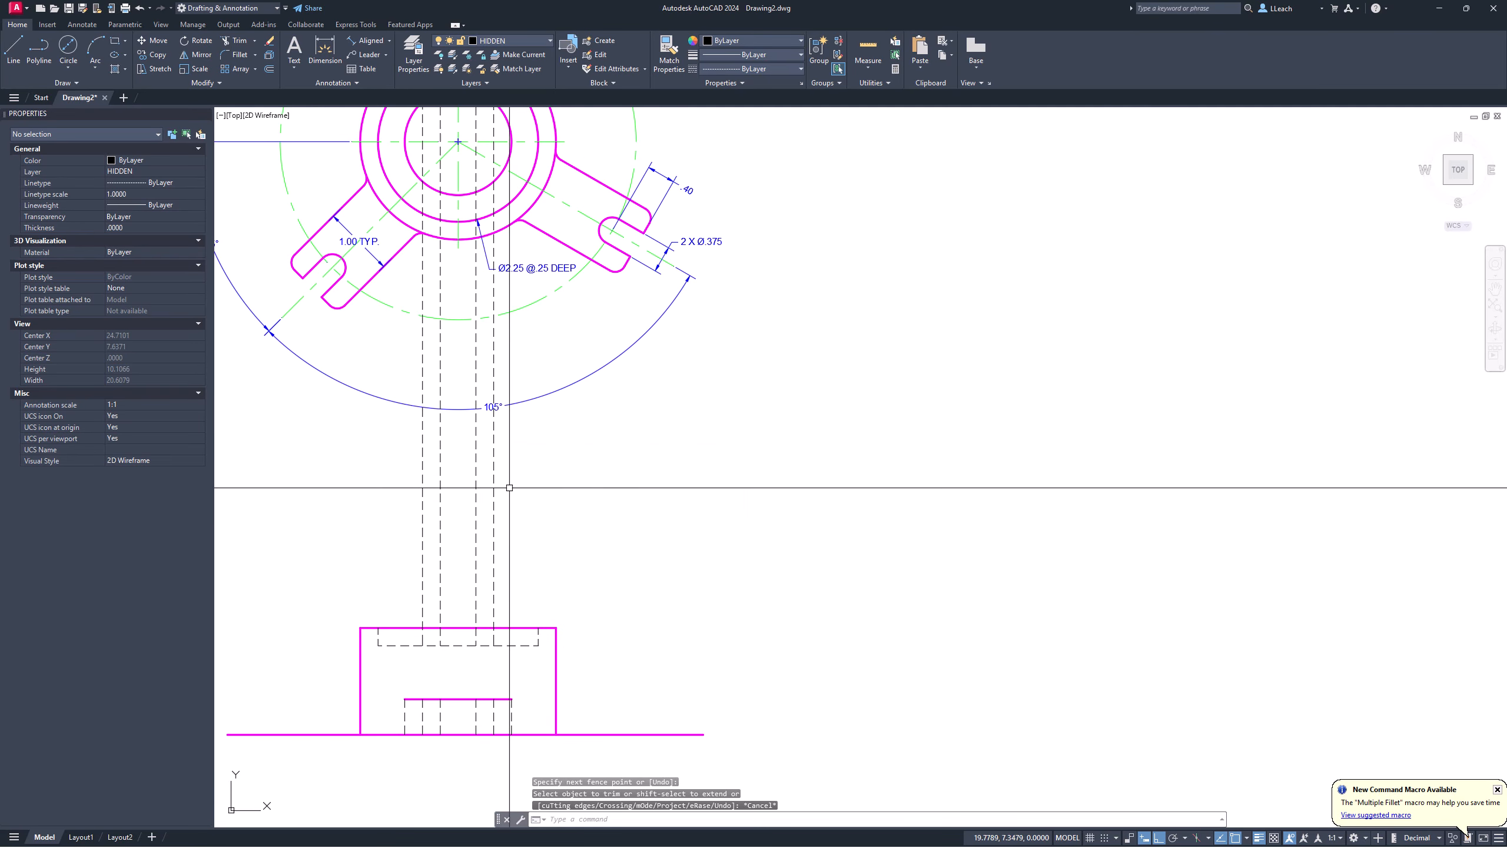
# Step: Erase the four leftover dashed projection lines
pyautogui.write('E')
pyautogui.press('Return')
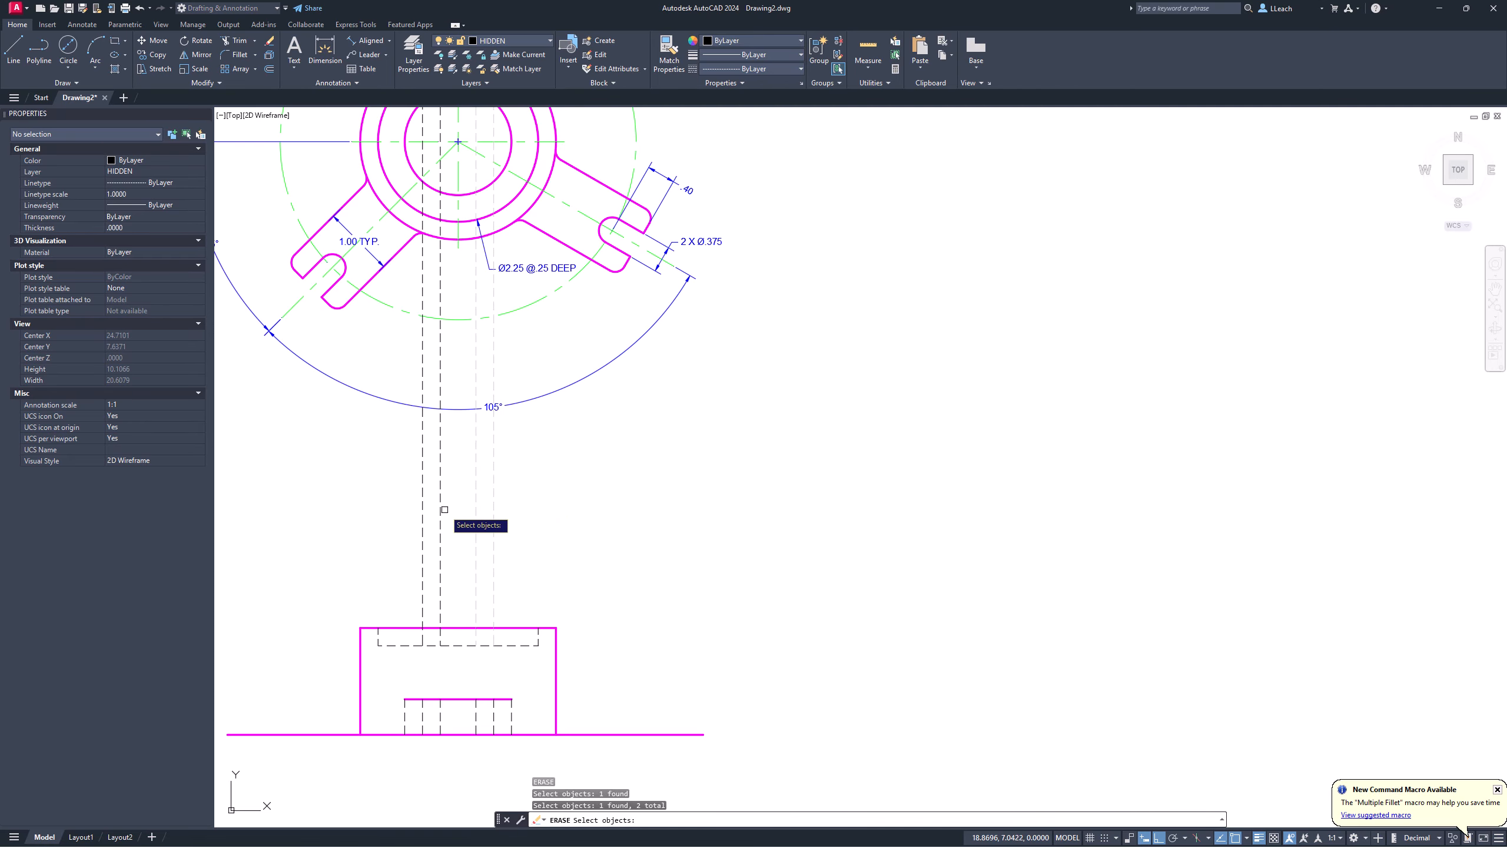
pyautogui.press('Return')
pyautogui.moveTo(542, 420)
pyautogui.mouseDown(button='middle')
pyautogui.moveTo(534, 571)
pyautogui.moveTo(541, 431)
pyautogui.mouseUp(button='middle')
# Step: Put the new offset line above the front view's base on the HIDDEN layer
pyautogui.moveTo(535, 636); pyautogui.dragTo(535, 436, button='middle')
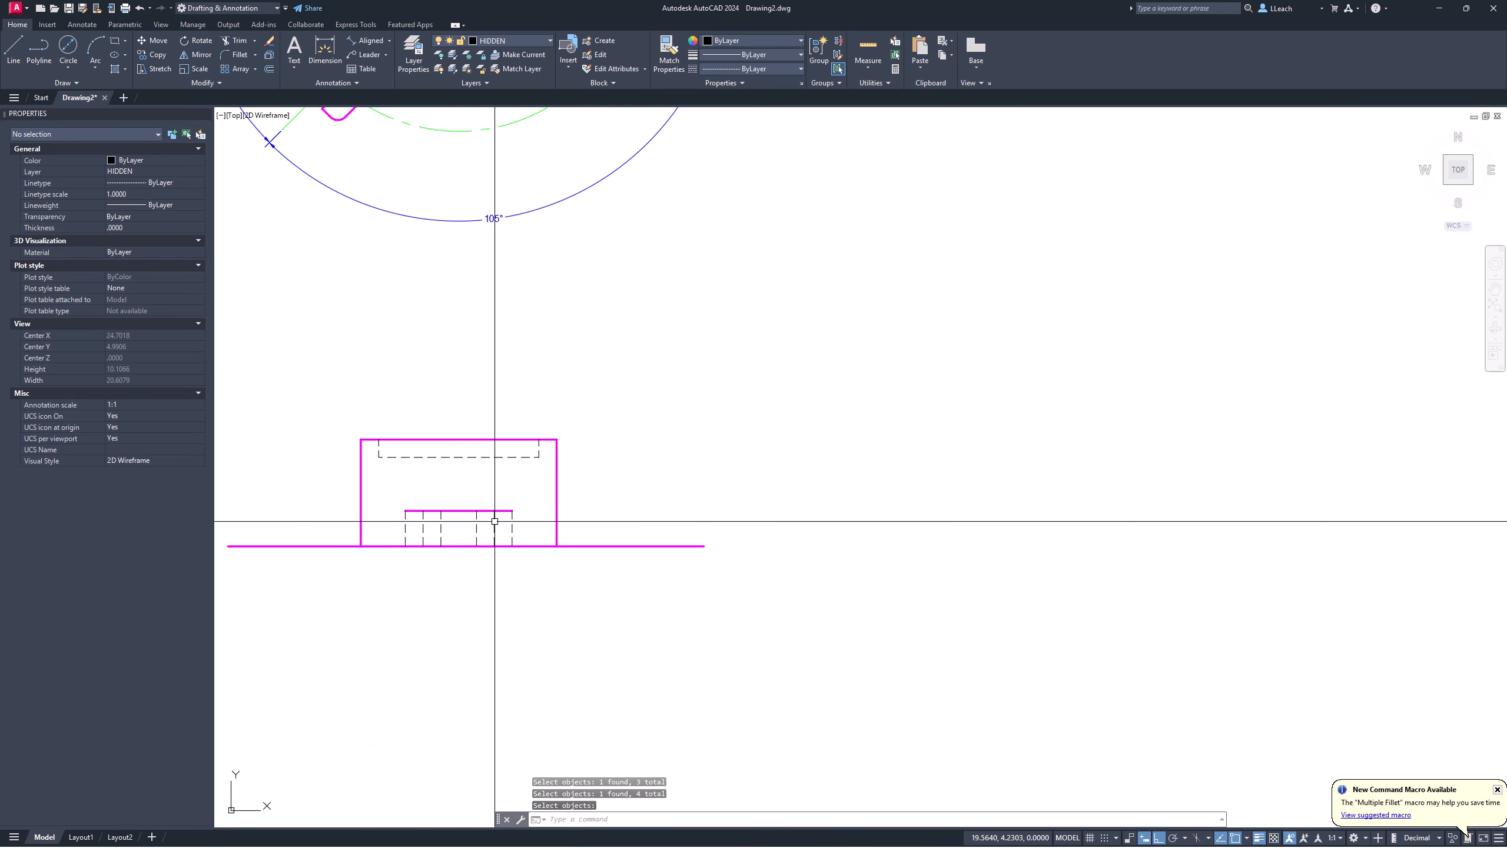
pyautogui.scroll(4, 461, 532)
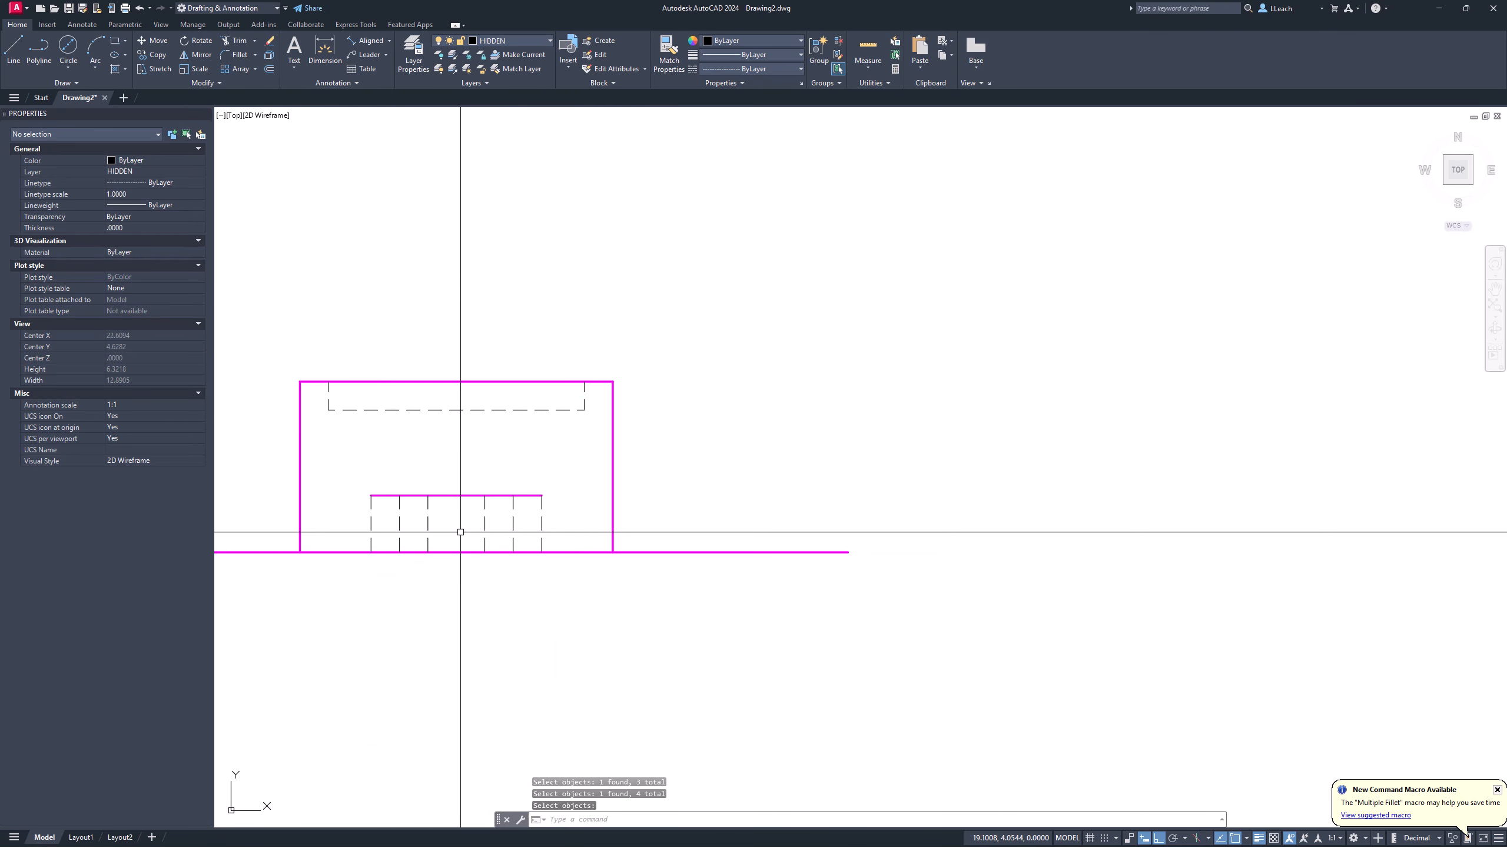
pyautogui.click(461, 492)
pyautogui.click(512, 40)
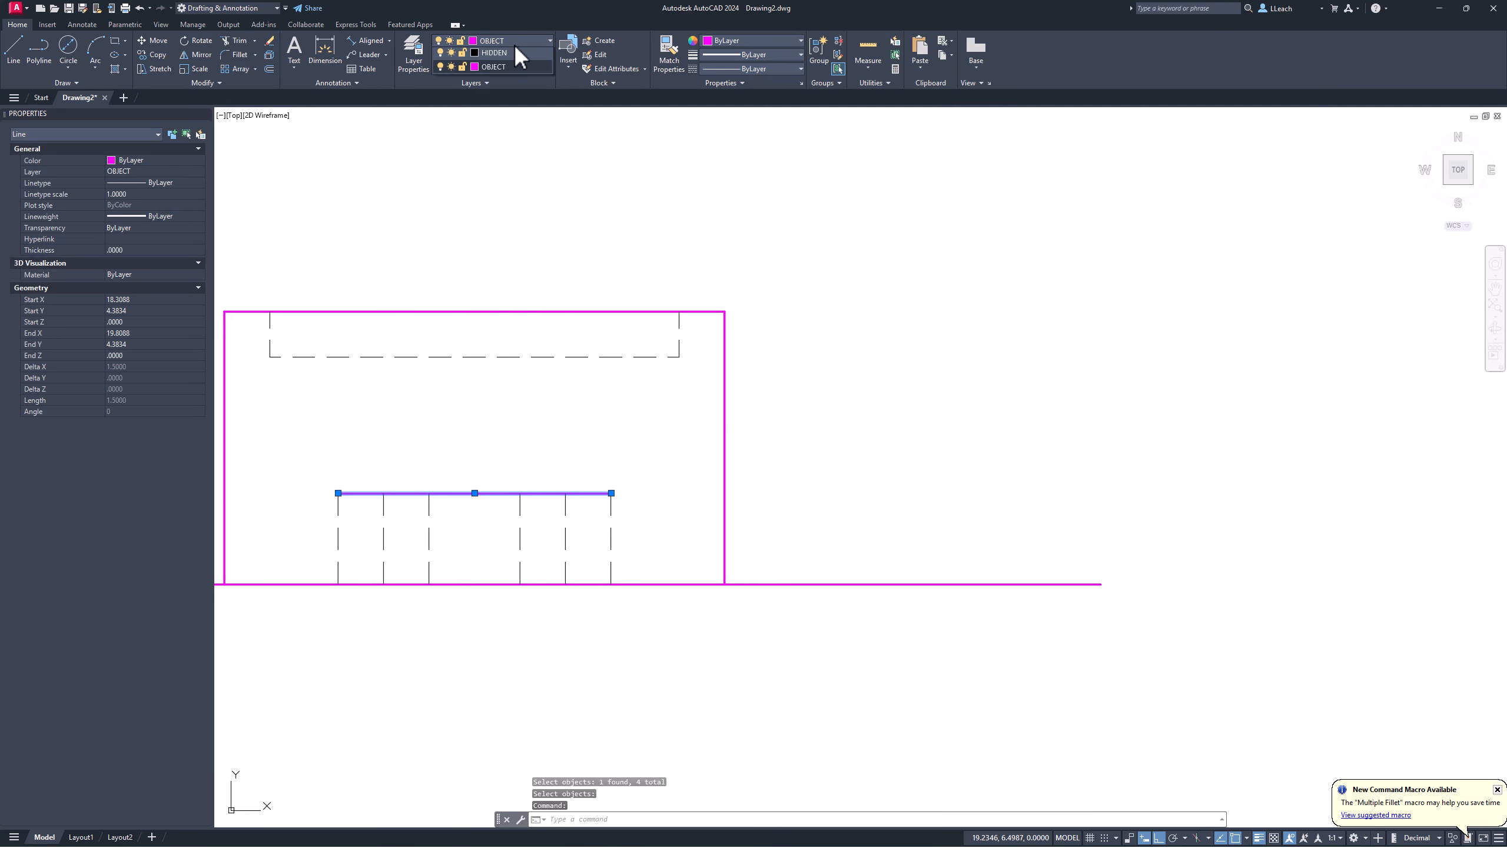
pyautogui.click(497, 111)
pyautogui.press('Escape')
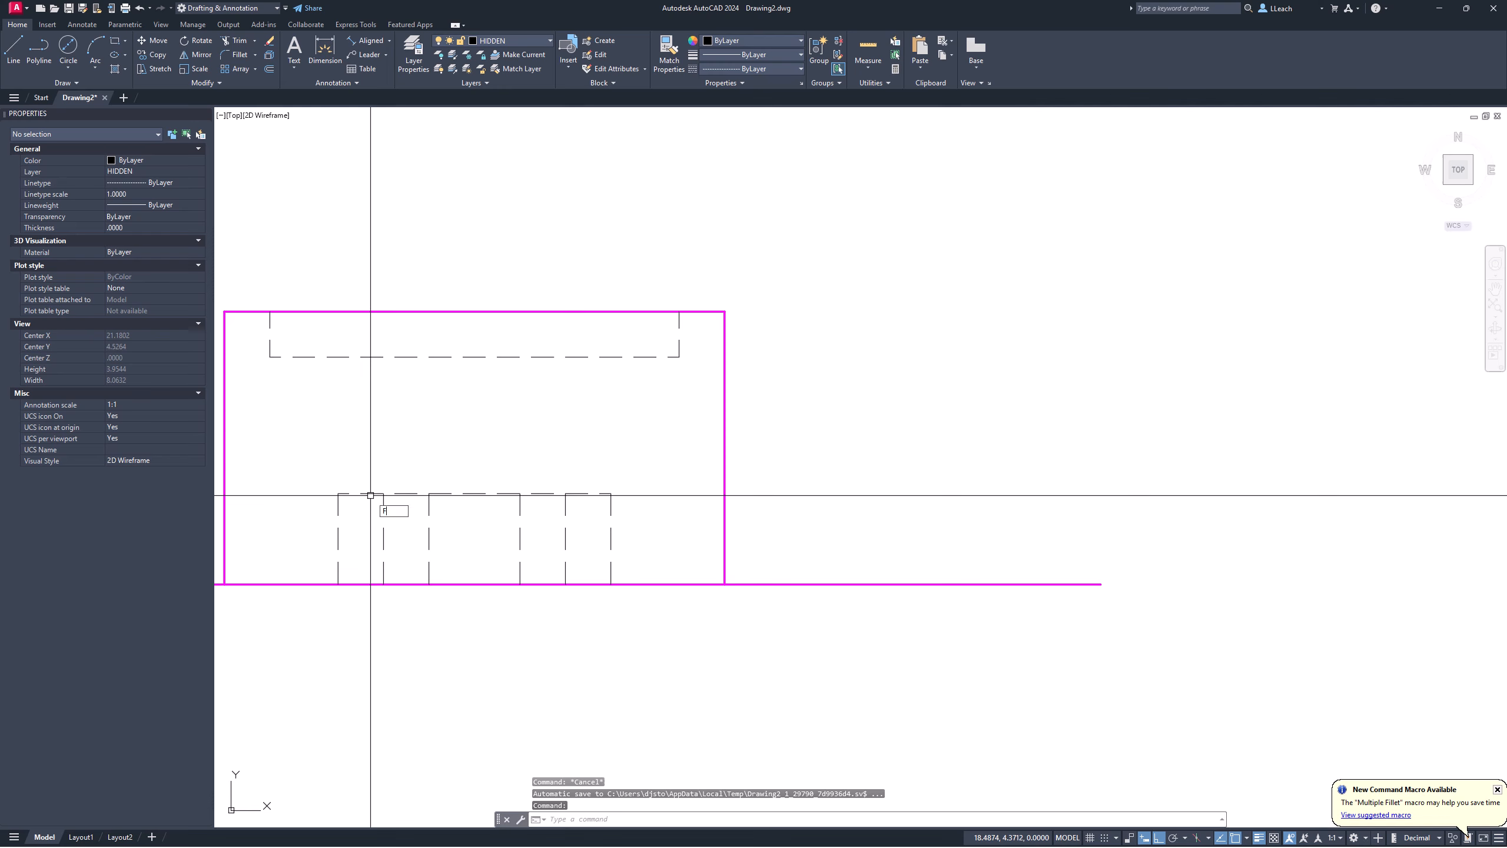
# Step: Fillet both top corners of the slot with a 0.15 radius
pyautogui.write('F')
pyautogui.press('Return')
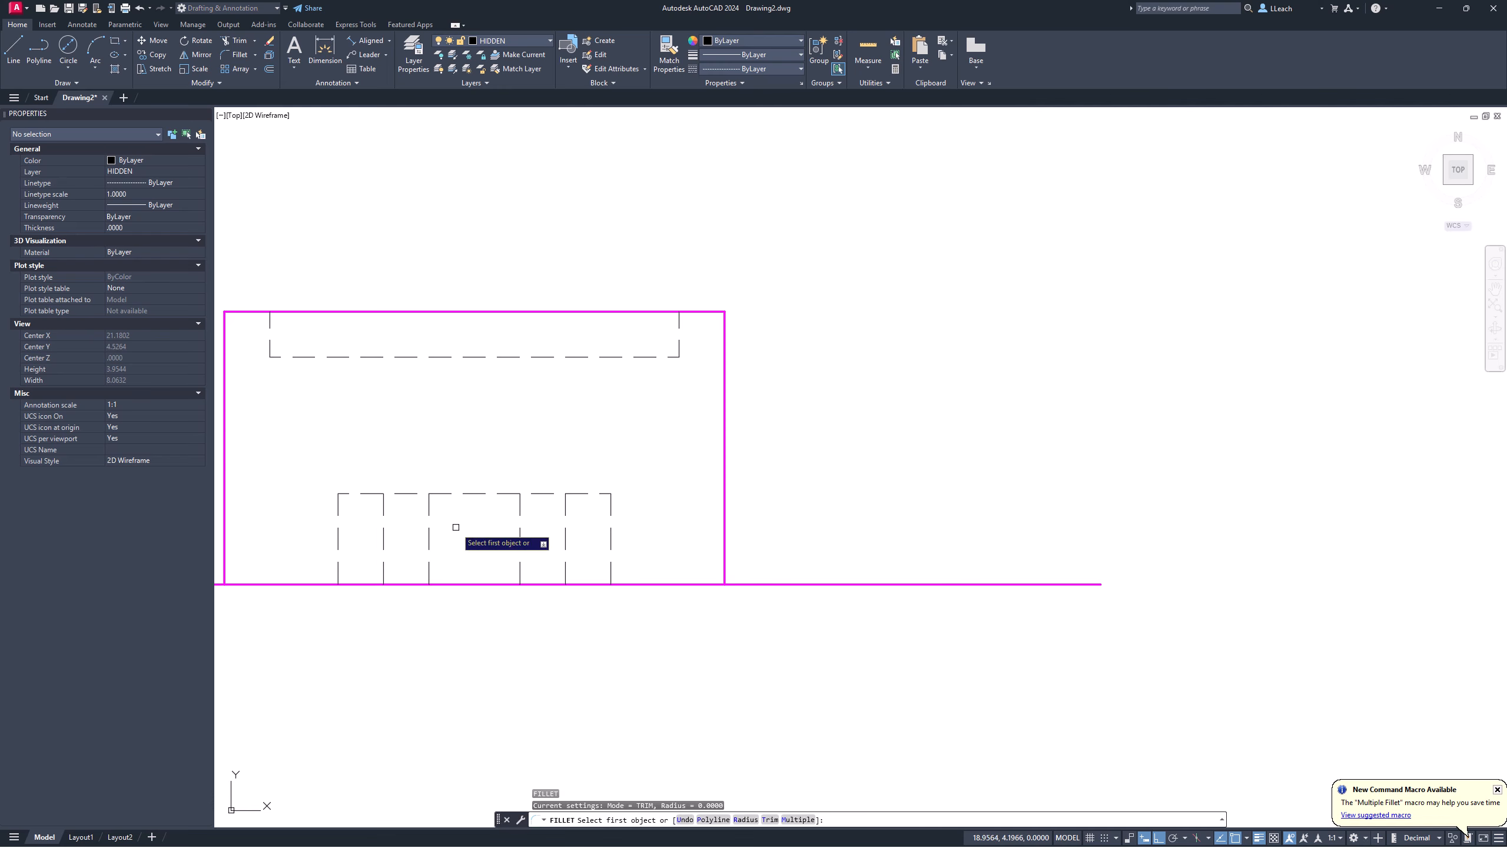
pyautogui.click(746, 820)
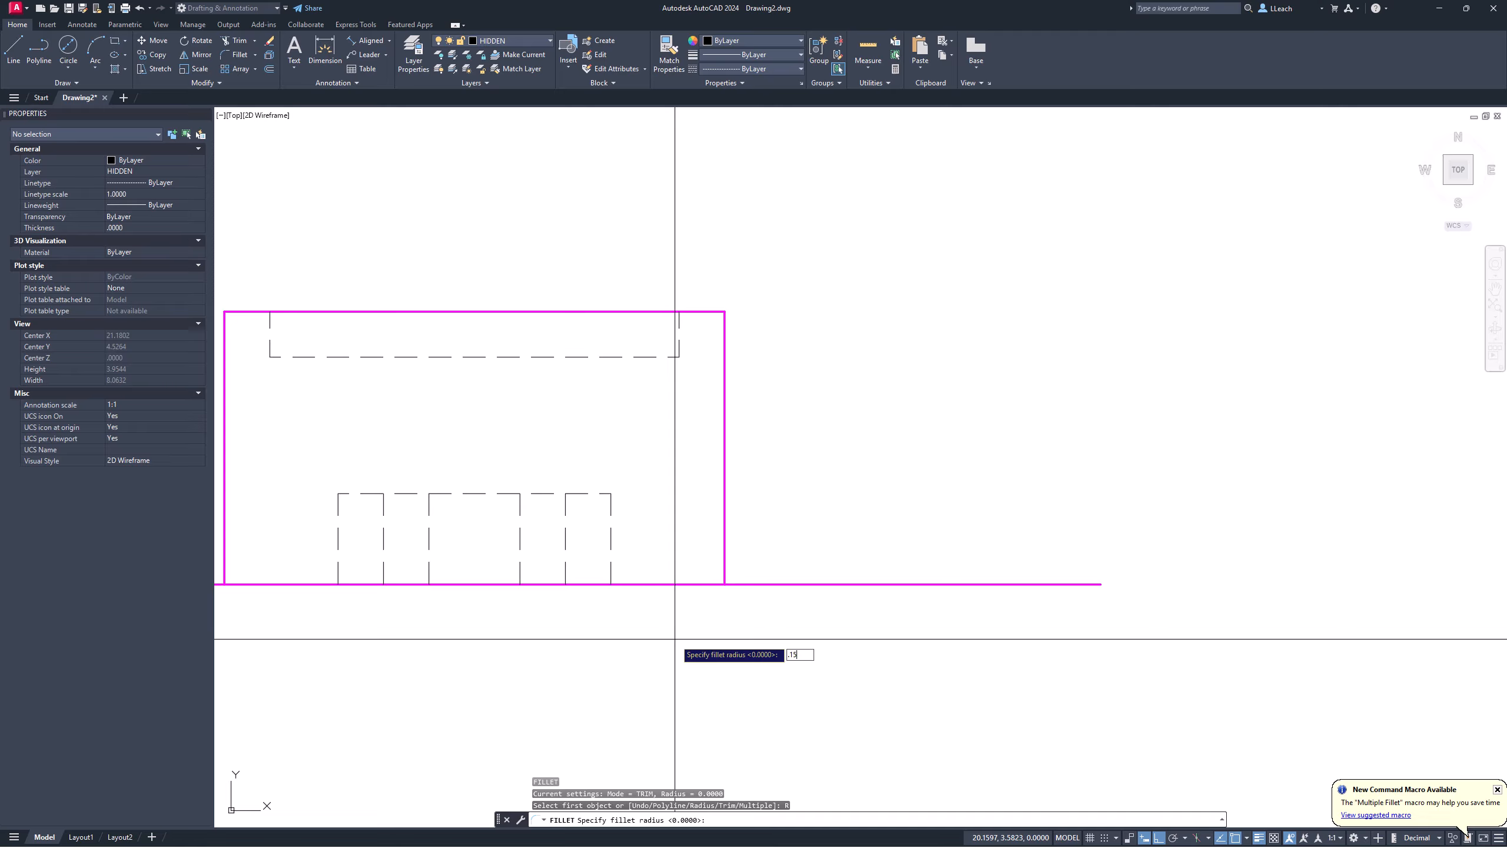
pyautogui.press('Return')
pyautogui.click(336, 539)
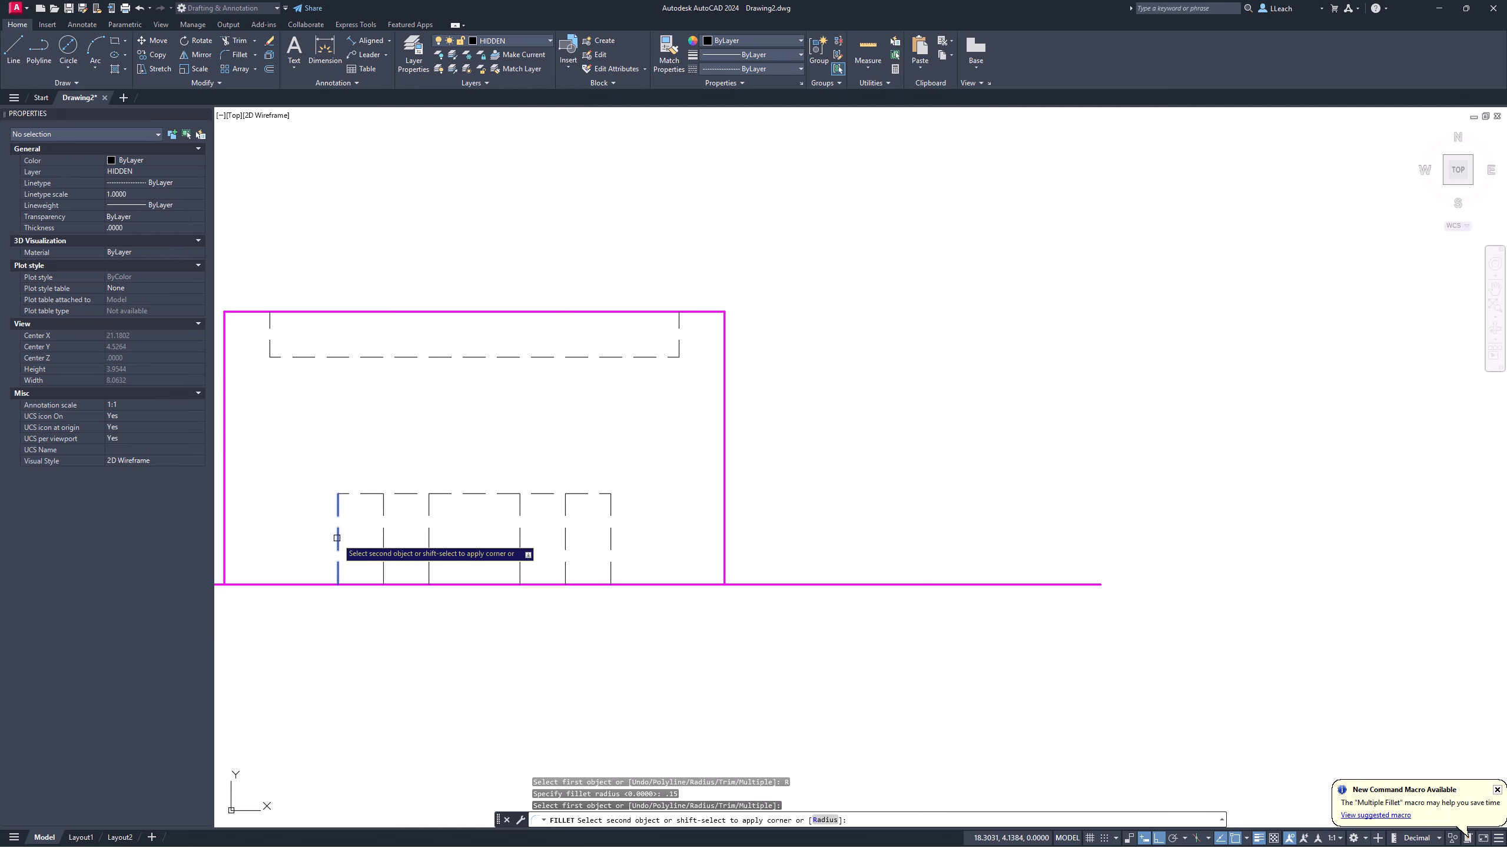
pyautogui.click(368, 495)
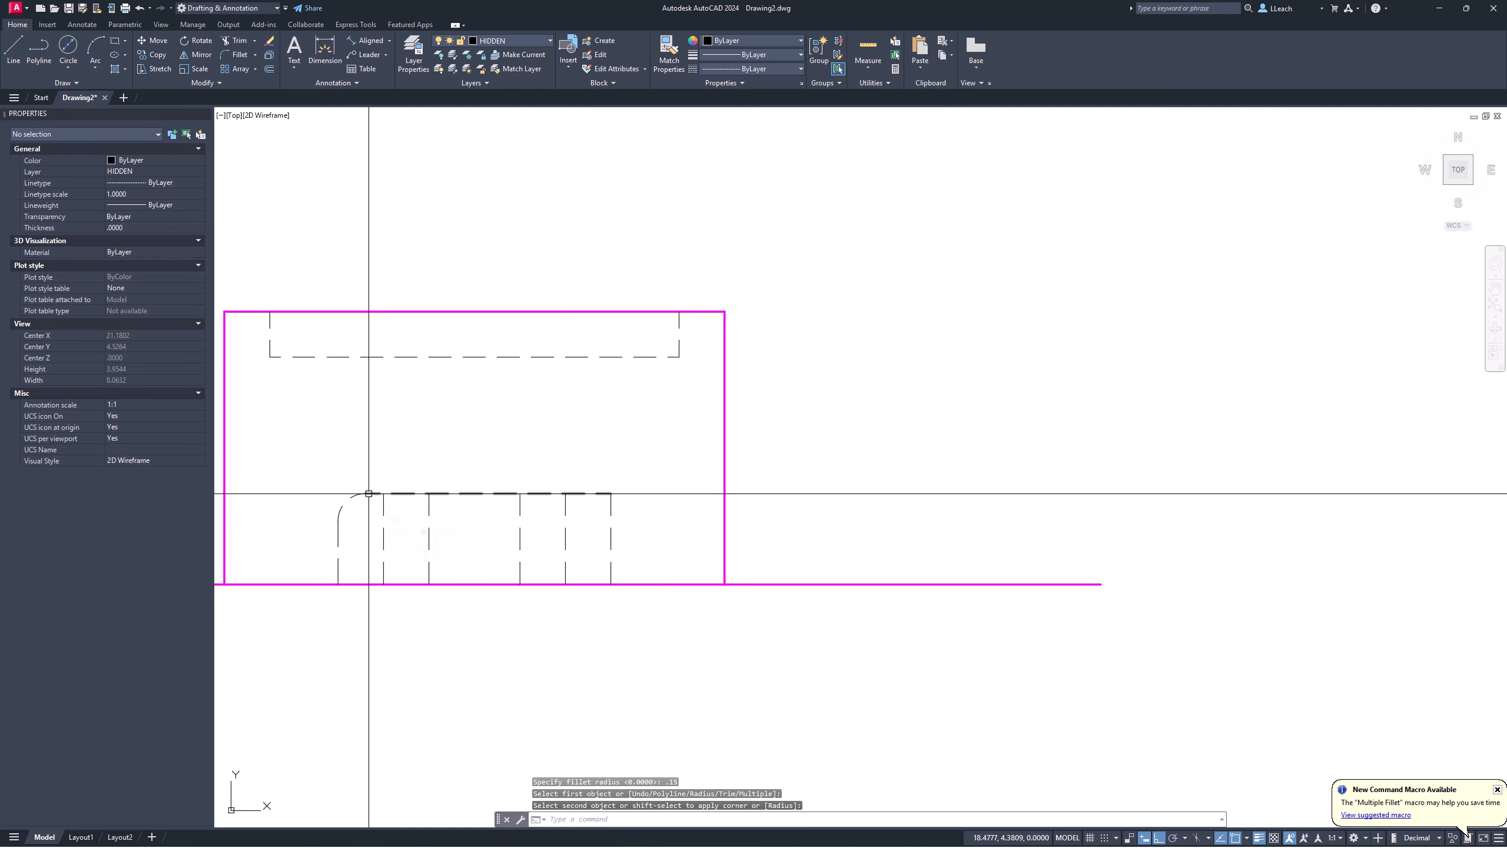
pyautogui.press('Return')
pyautogui.click(610, 529)
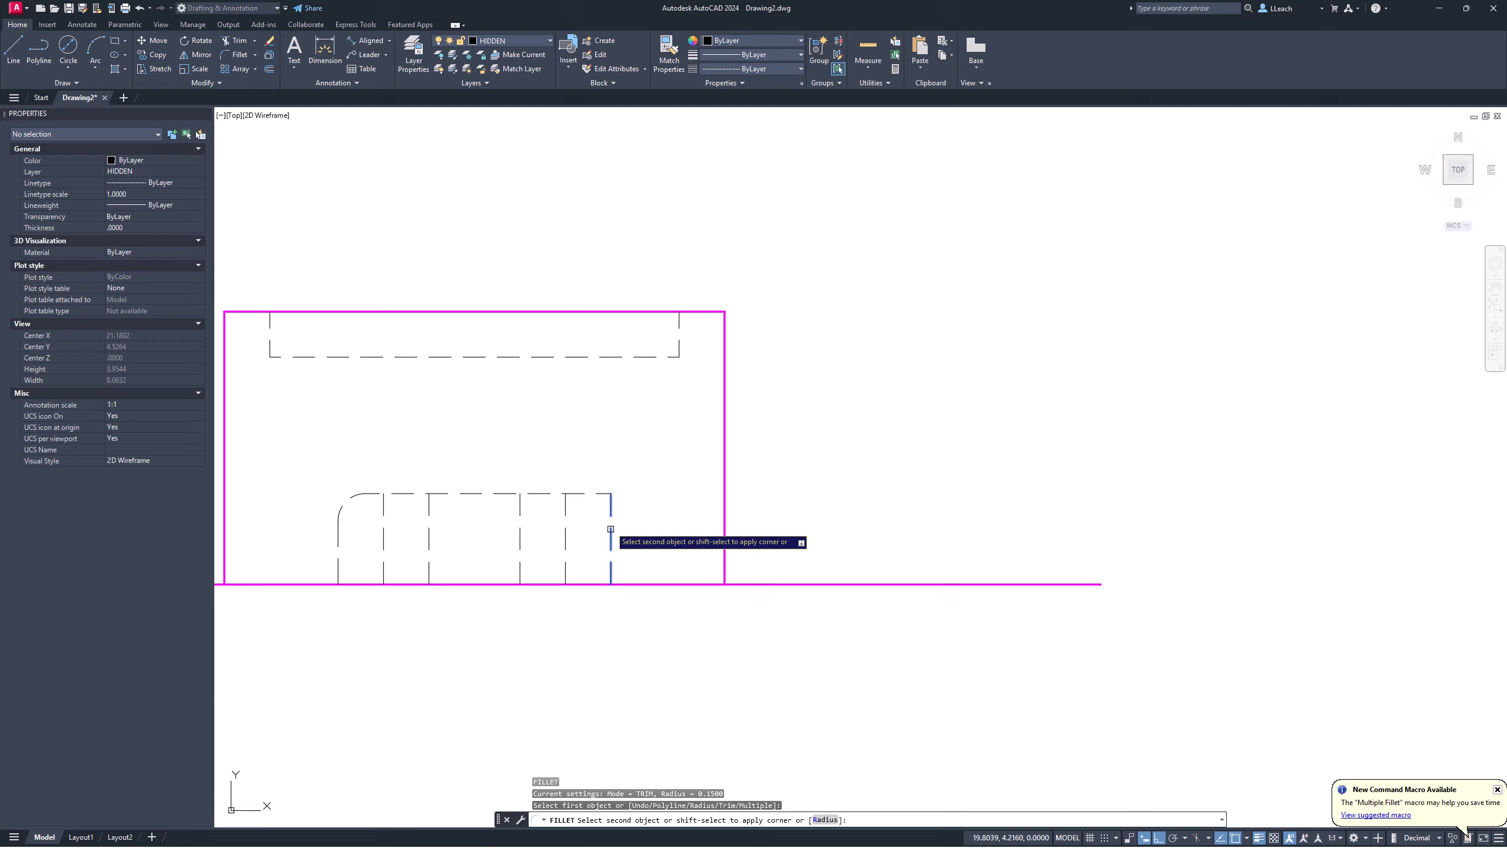
pyautogui.click(596, 495)
pyautogui.press('Escape')
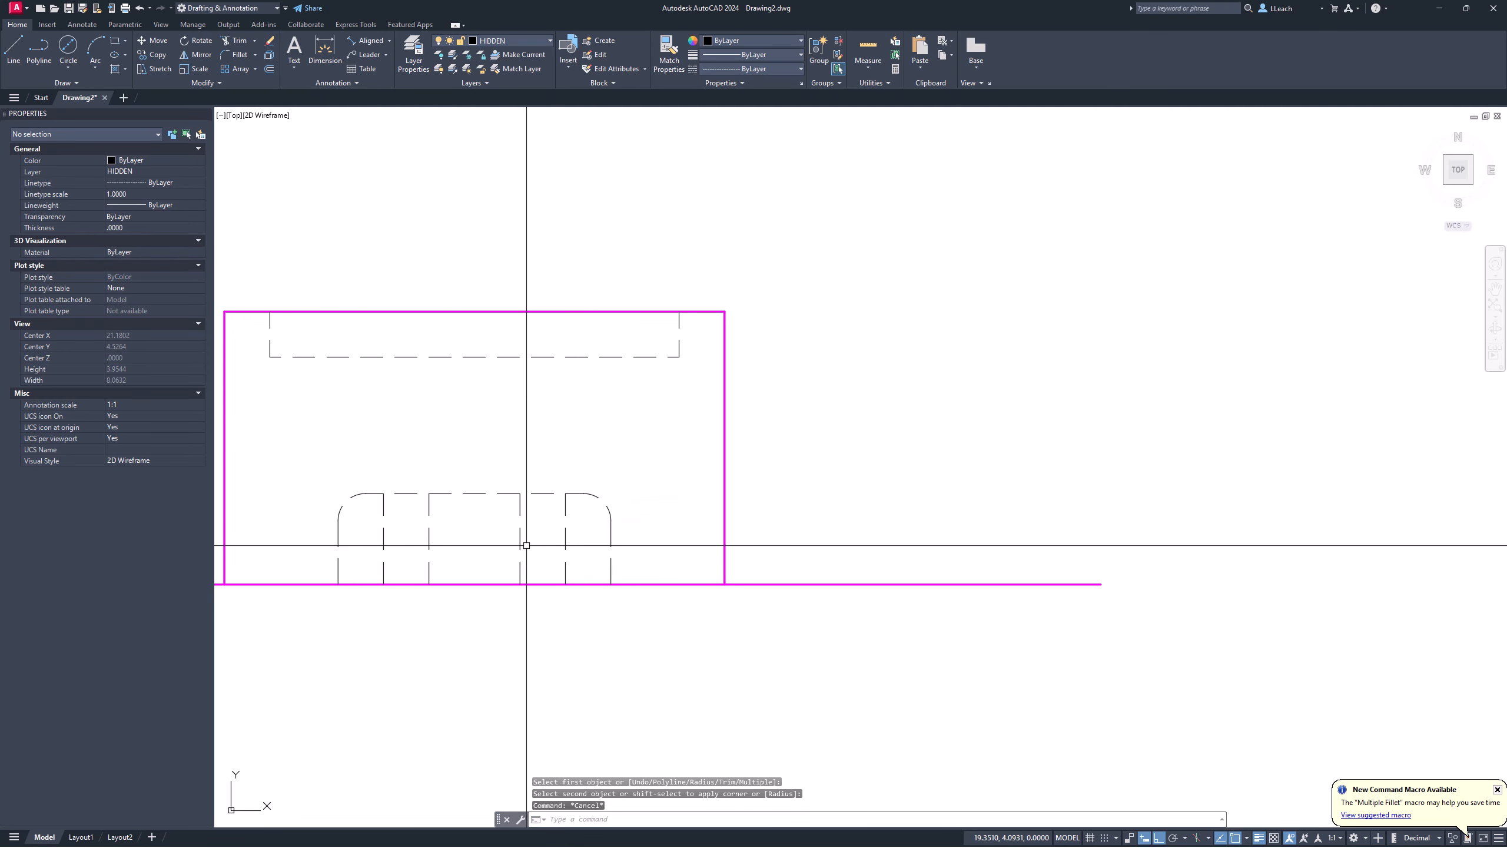
pyautogui.scroll(-4, 522, 543)
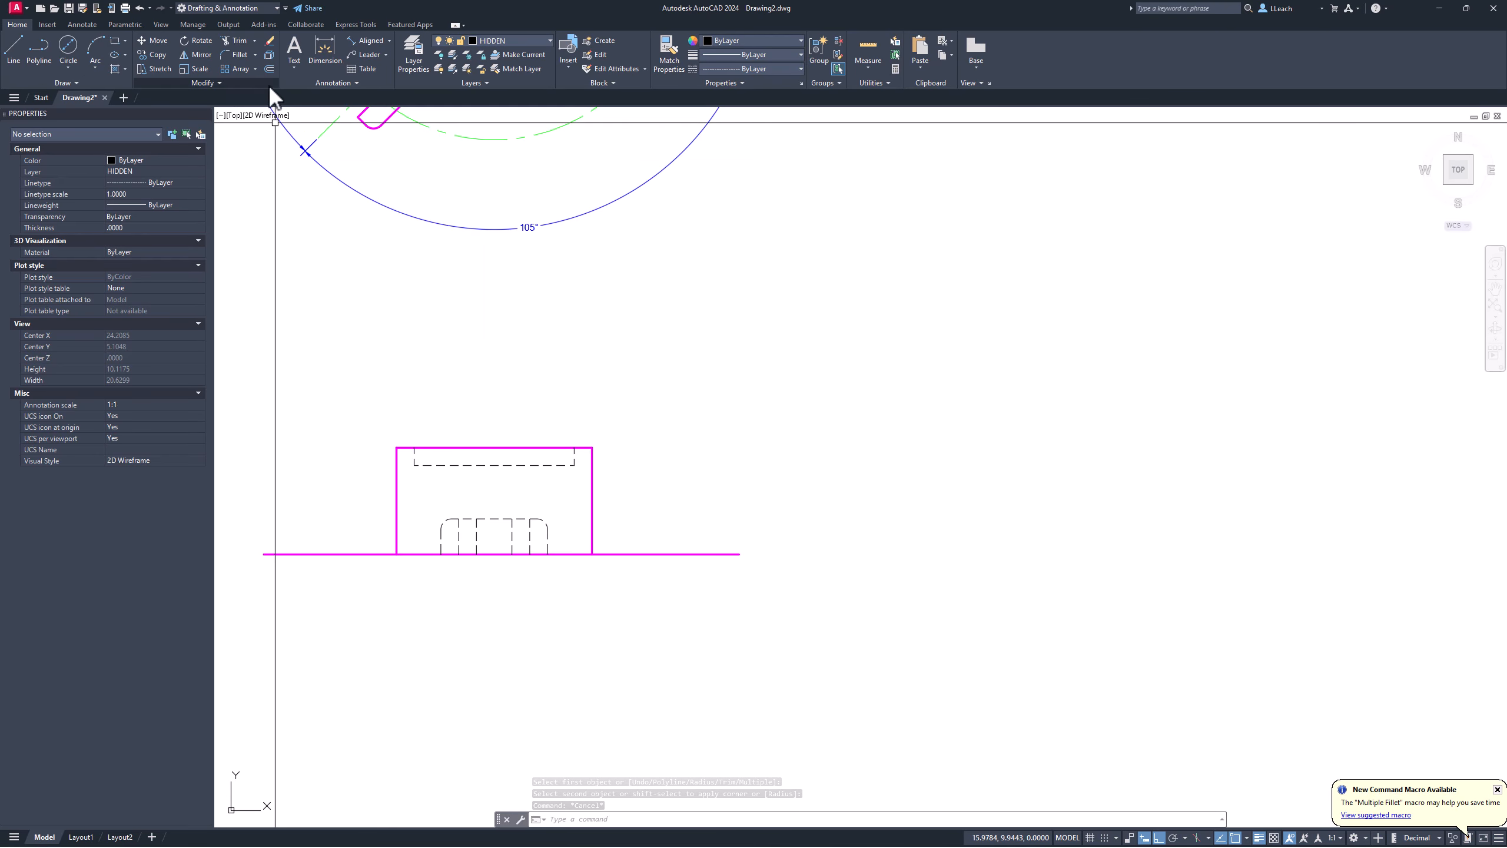
# Step: Add a vertical centerline between the front view's two outer vertical edges
pyautogui.click(83, 24)
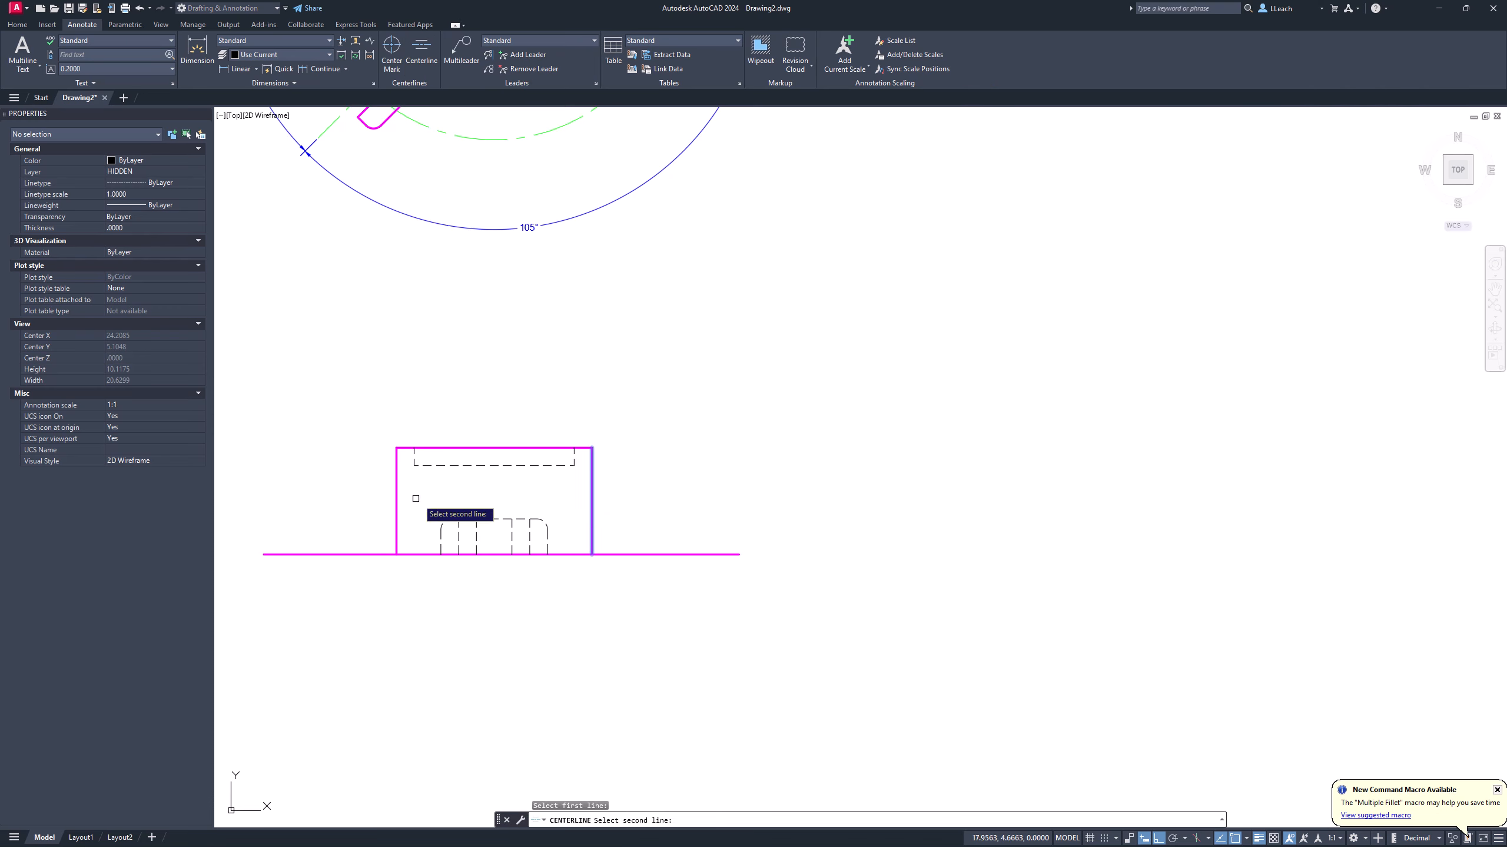
pyautogui.click(394, 500)
pyautogui.press('Escape')
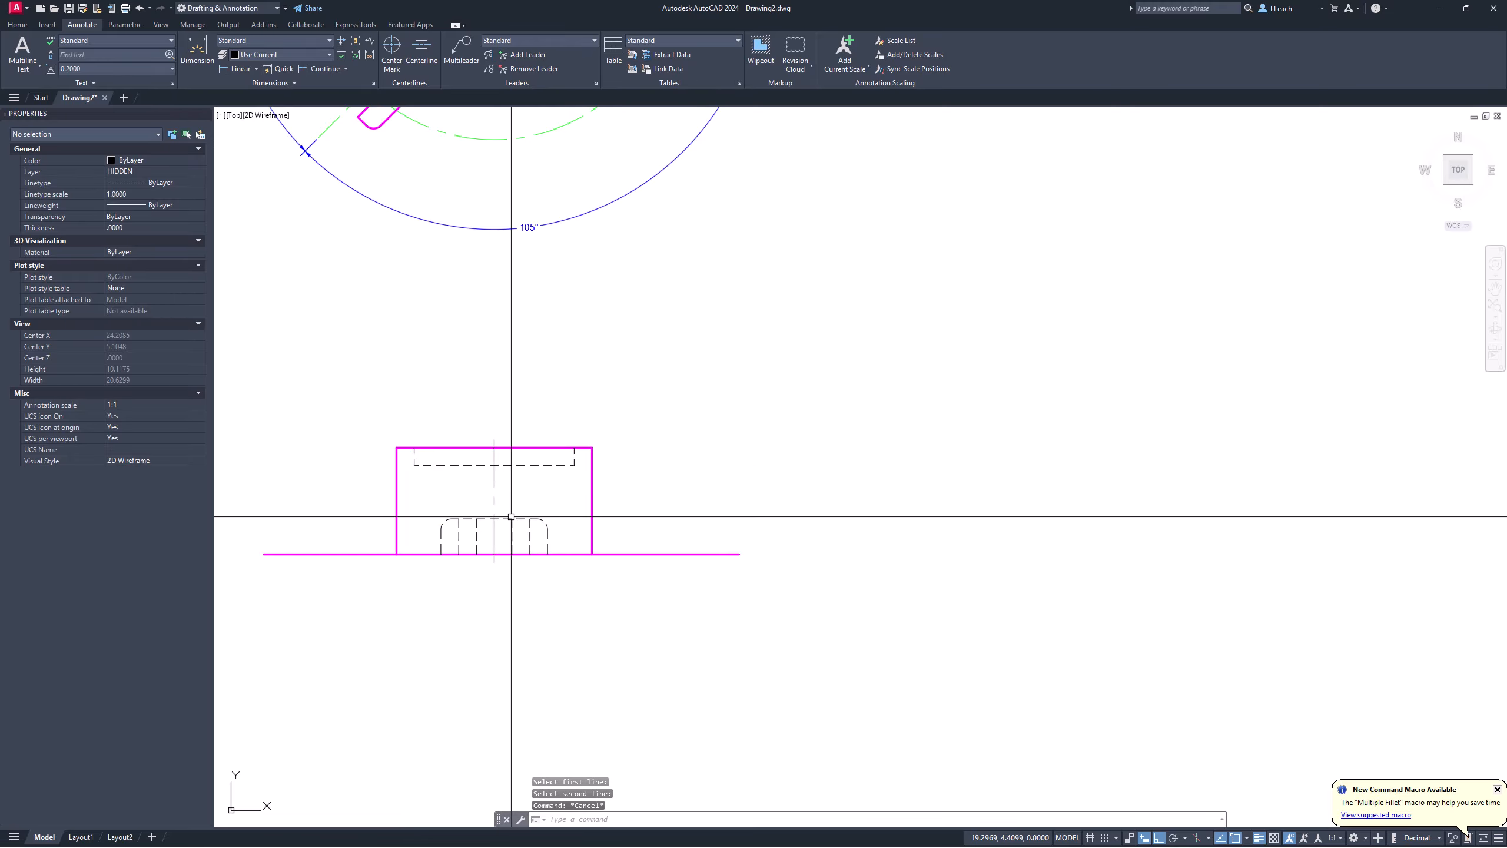
pyautogui.scroll(2, 512, 499)
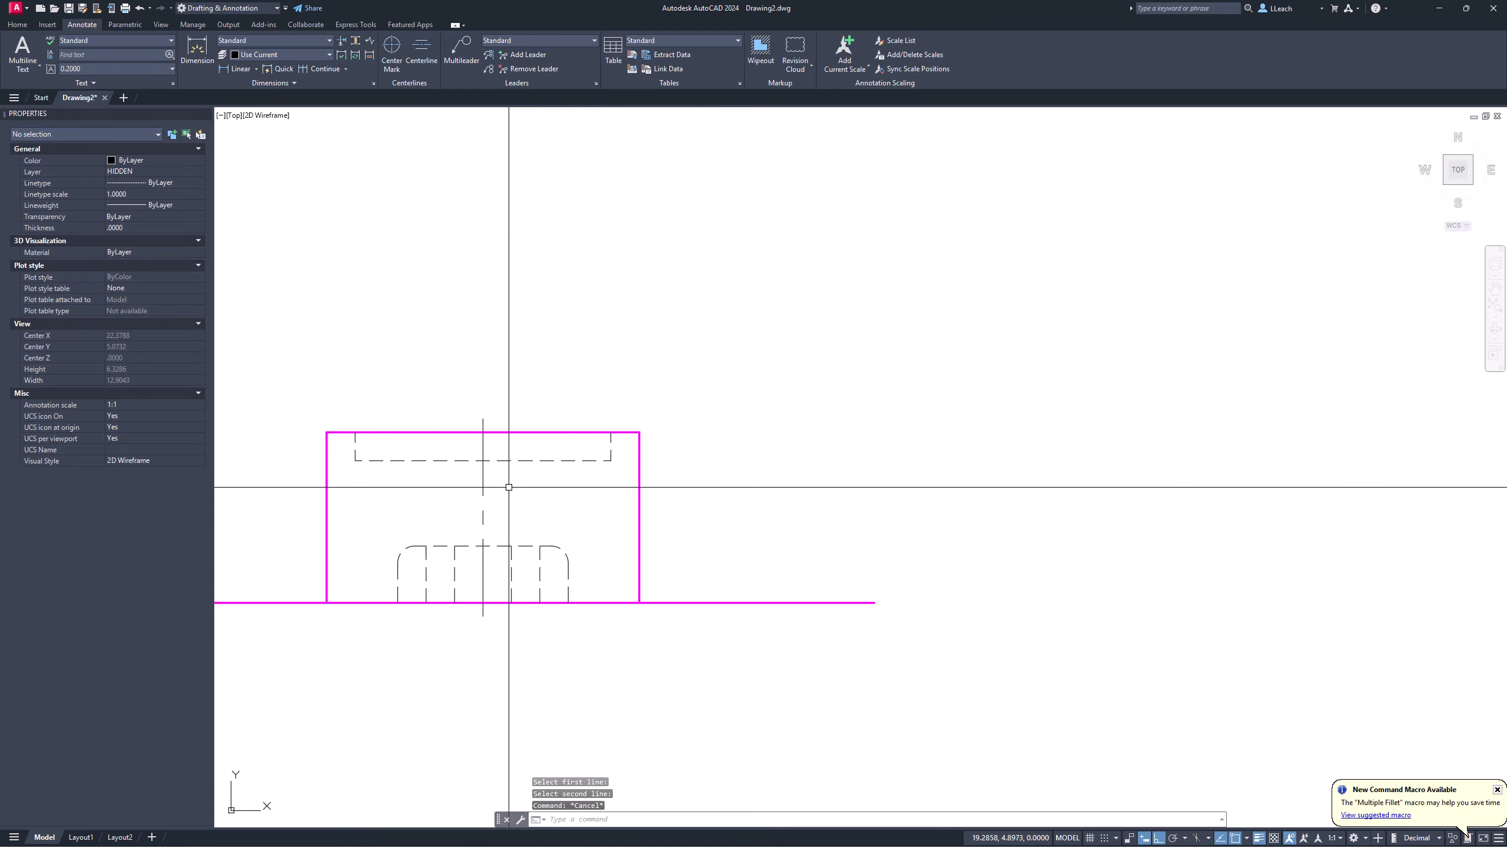
pyautogui.scroll(-2, 514, 462)
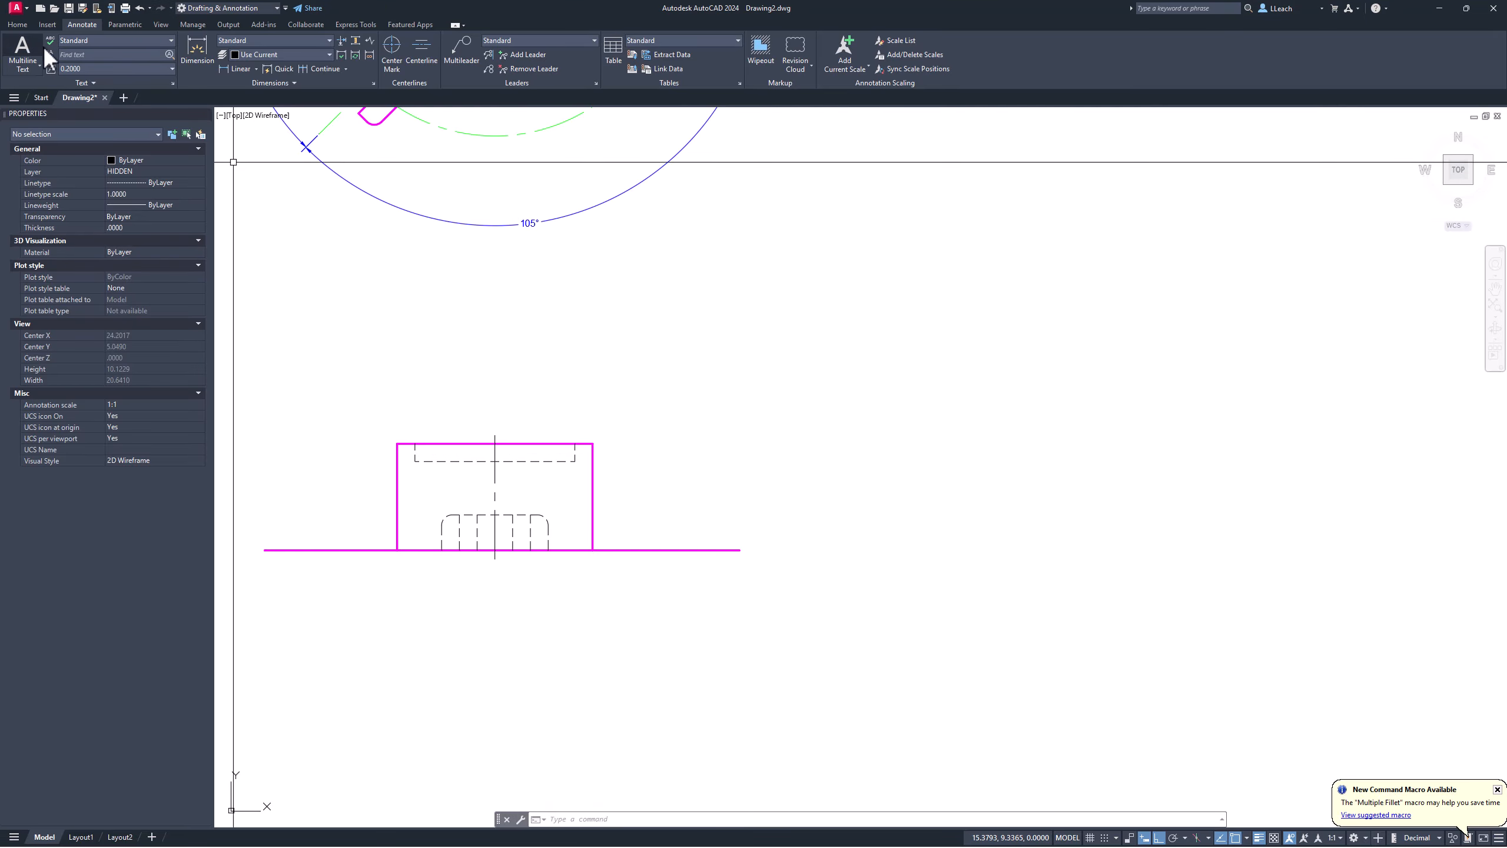
pyautogui.click(18, 25)
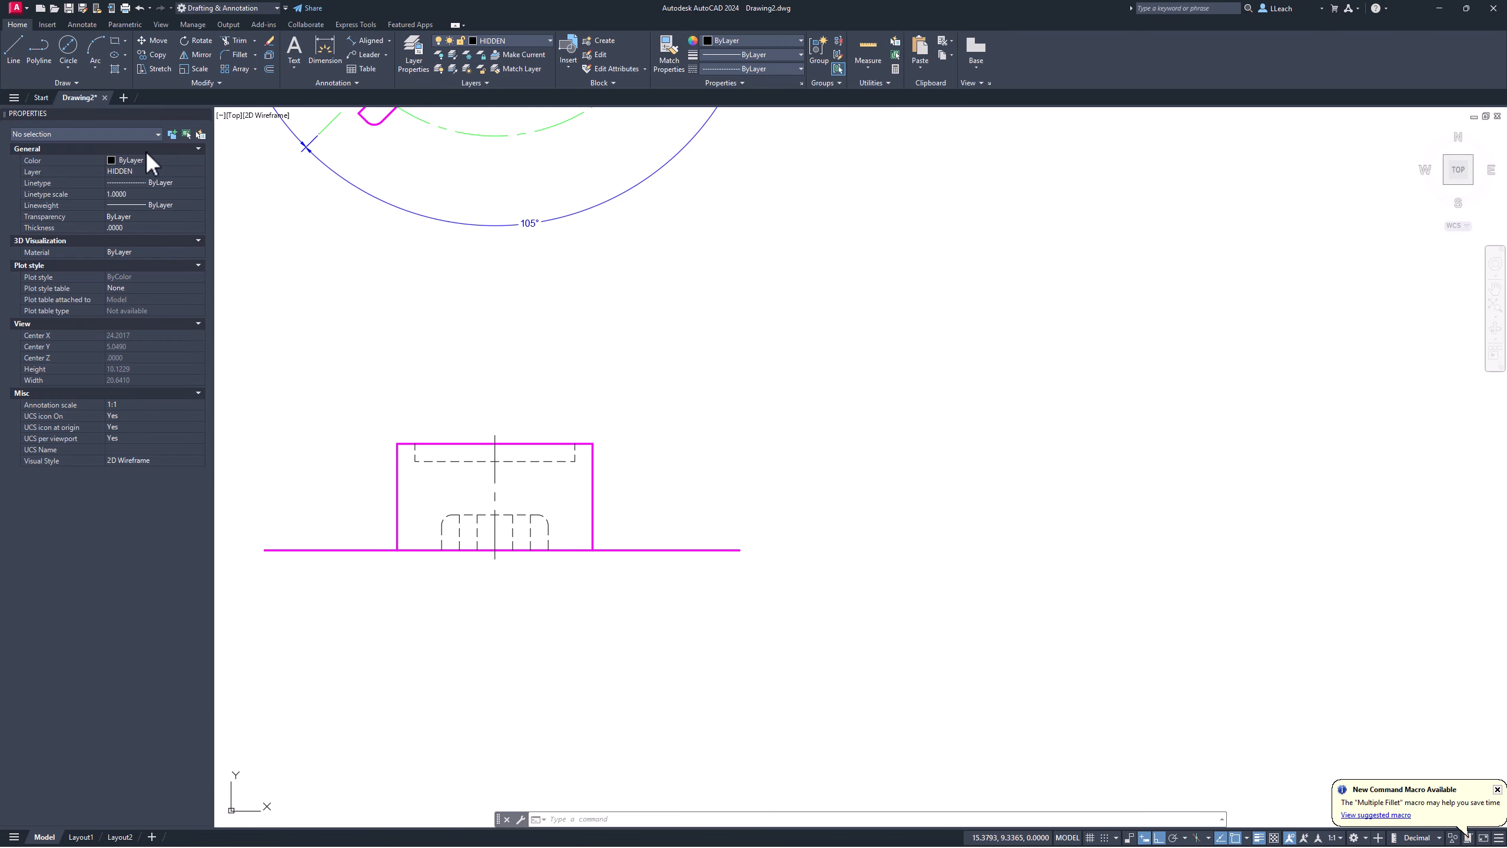
# Step: Make OBJECT the current layer
pyautogui.click(513, 41)
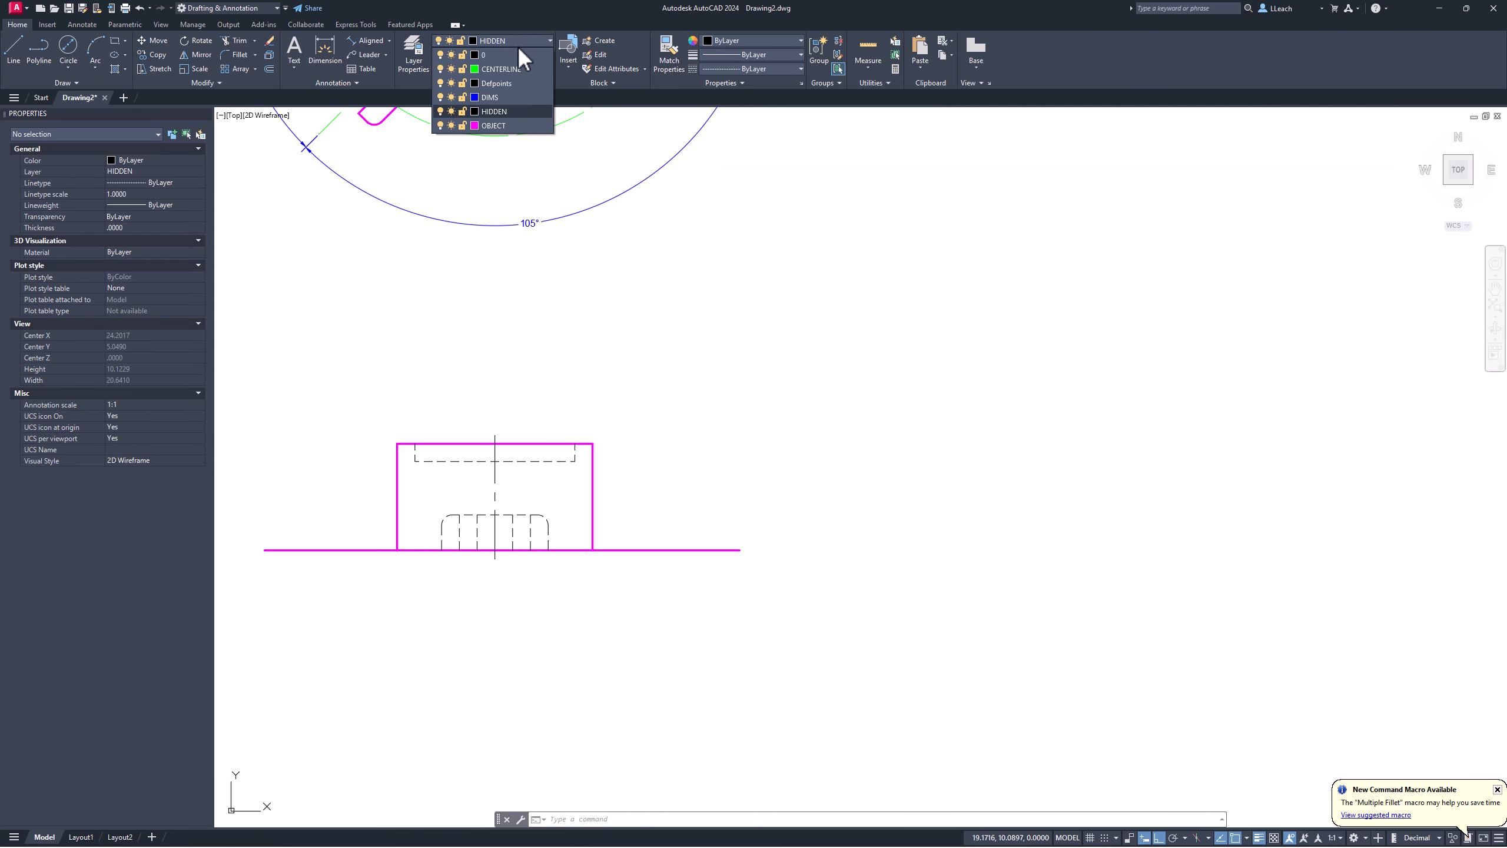
pyautogui.click(498, 126)
pyautogui.moveTo(474, 307)
pyautogui.mouseDown(button='middle')
pyautogui.moveTo(646, 357)
pyautogui.moveTo(615, 327)
pyautogui.moveTo(404, 310)
pyautogui.mouseUp(button='middle')
pyautogui.scroll(-2, 644, 355)
pyautogui.scroll(2, 399, 270)
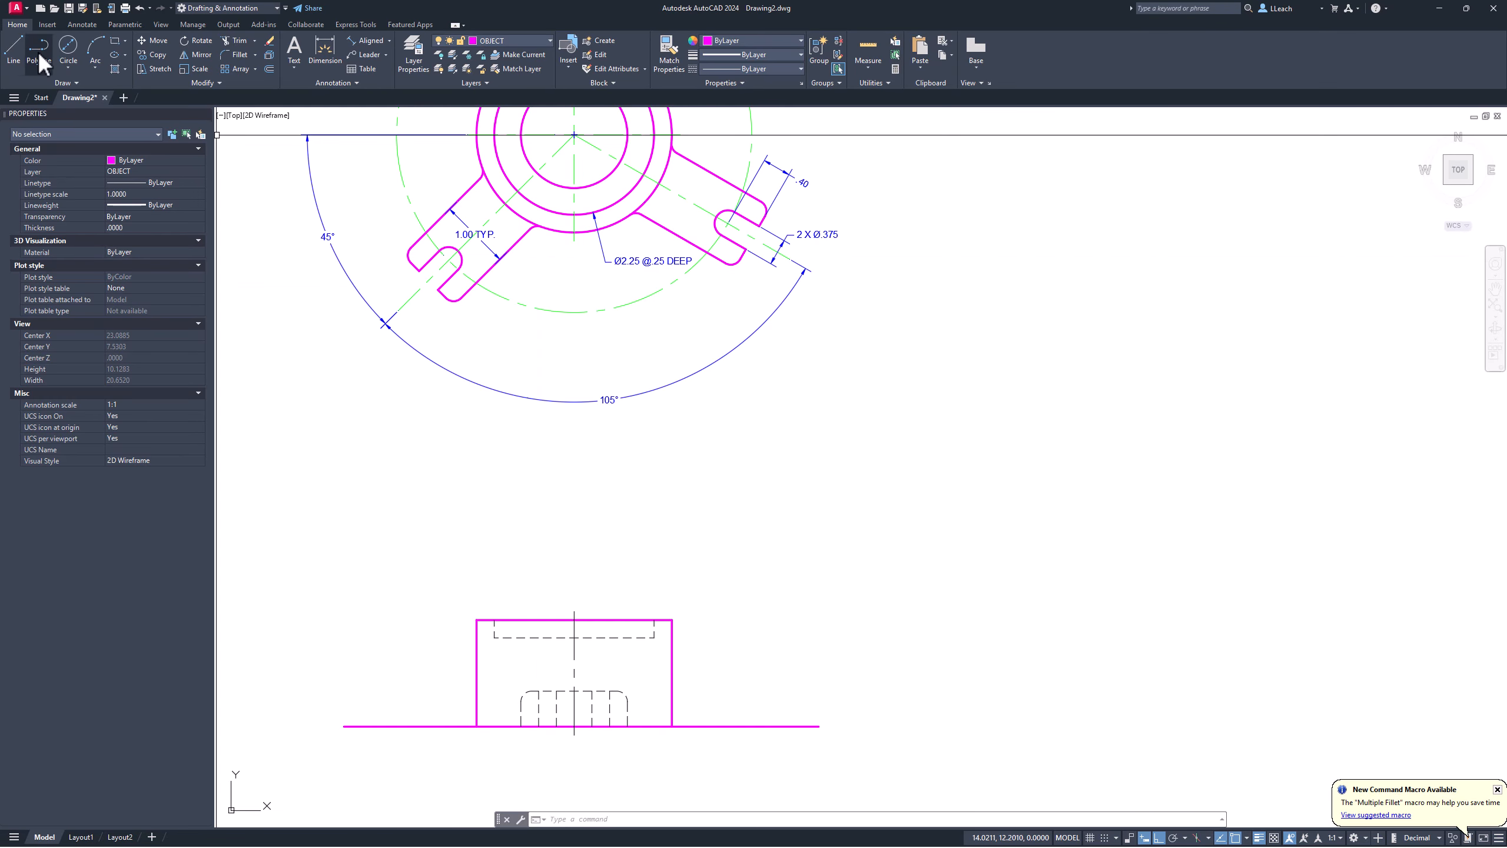
# Step: Draw a vertical projection line from the lower-left arm's edge down past the front view's base line
pyautogui.click(18, 58)
pyautogui.scroll(2, 381, 248)
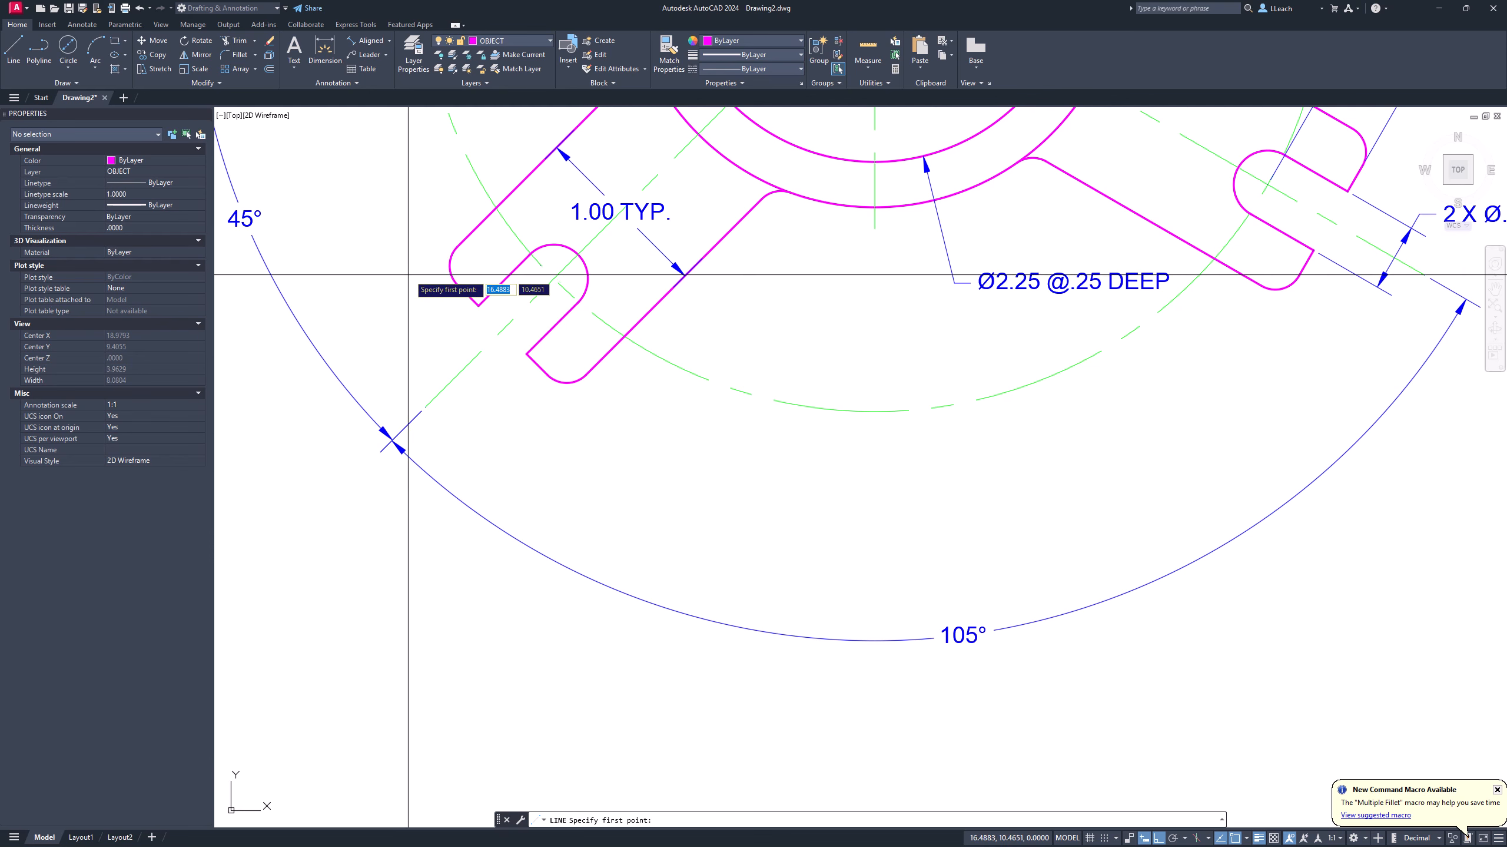
pyautogui.click(449, 266)
pyautogui.scroll(-4, 448, 273)
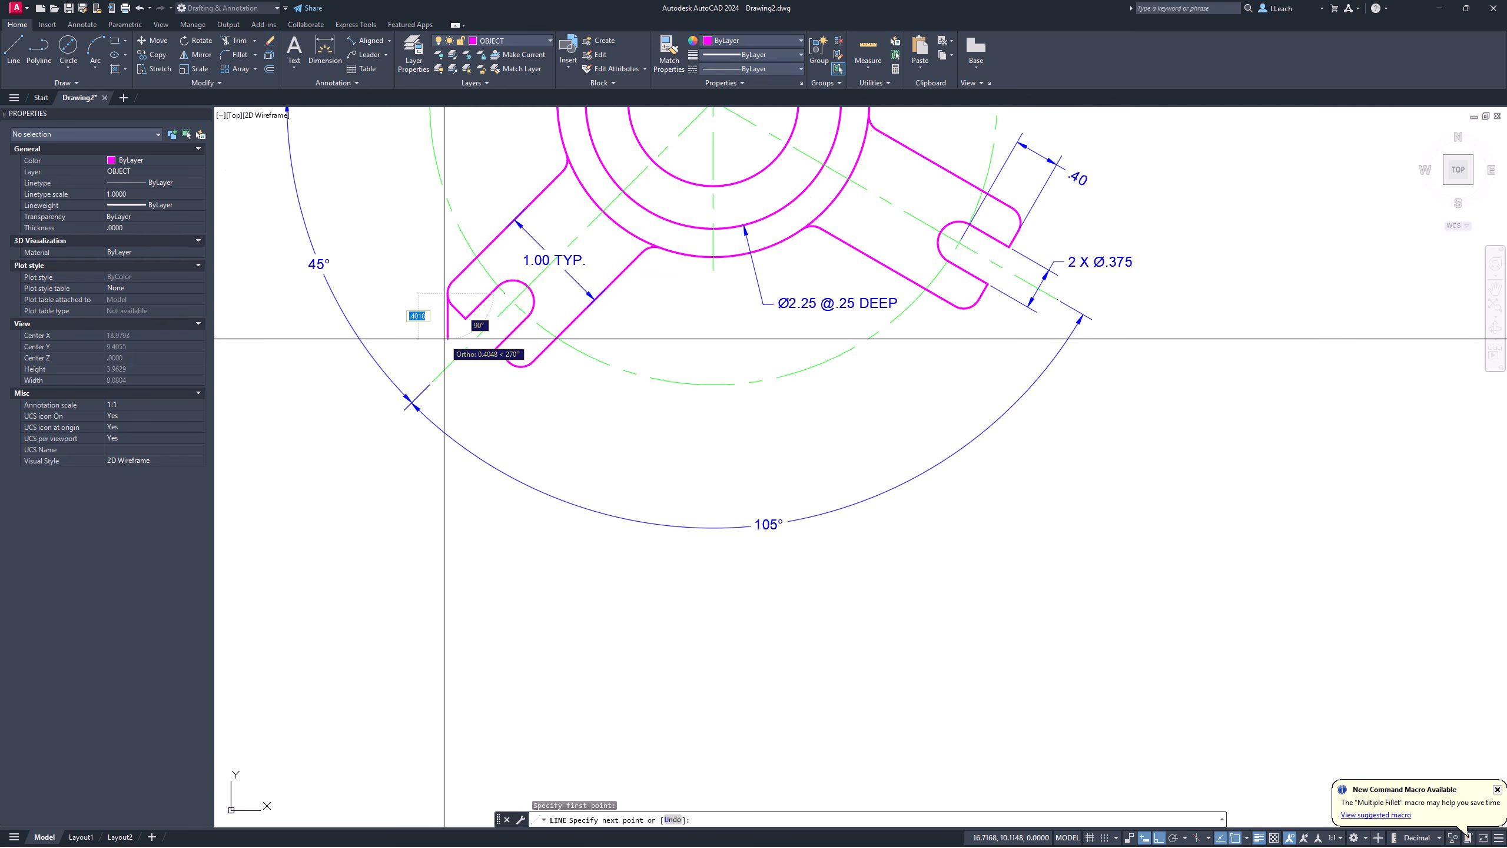
pyautogui.moveTo(437, 446); pyautogui.dragTo(427, 172, button='middle')
pyautogui.click(425, 568)
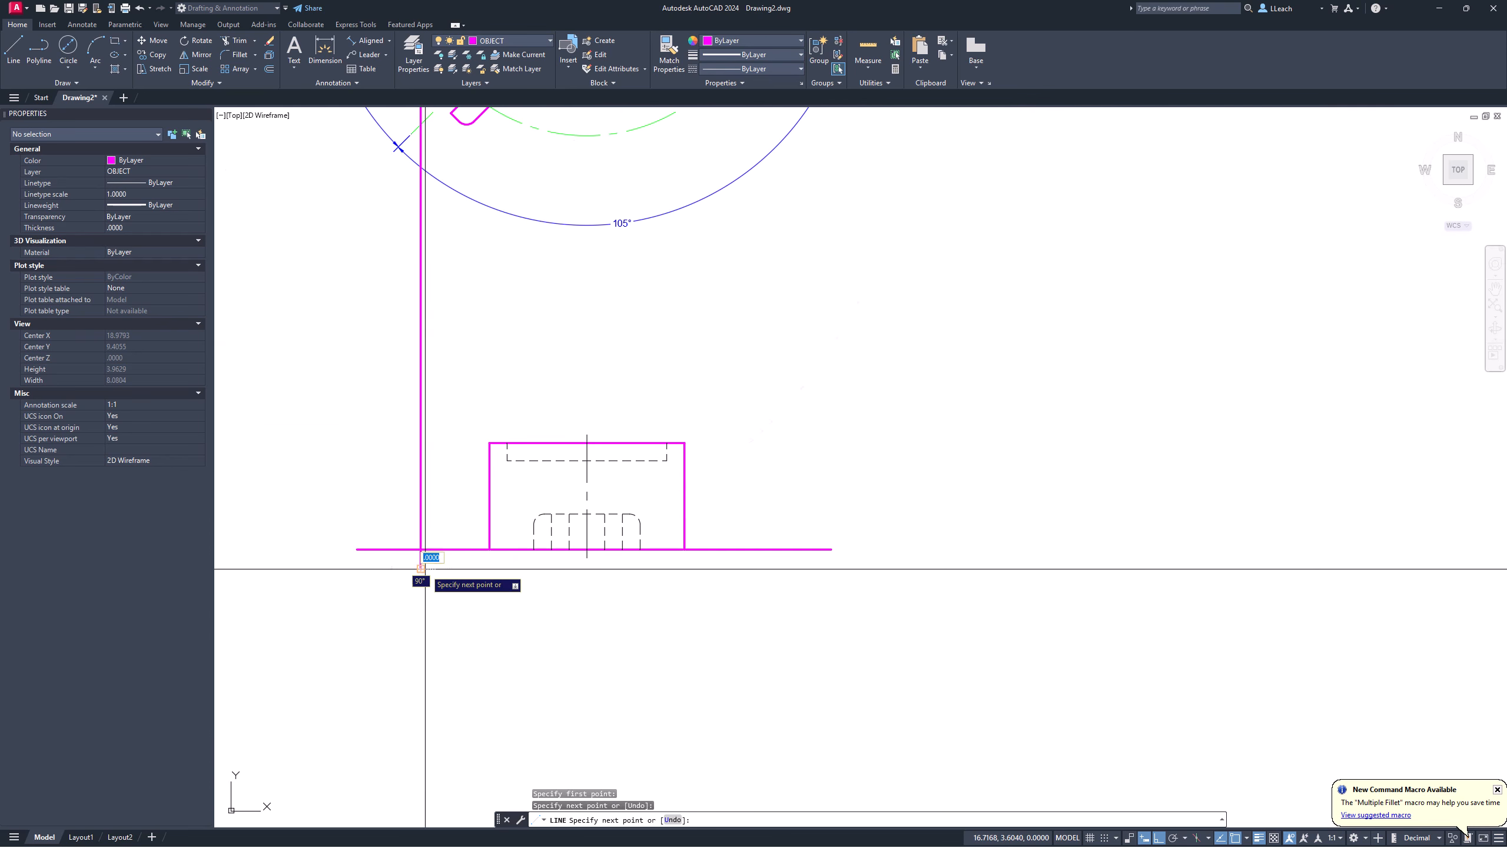
pyautogui.press('Return')
pyautogui.press('Return')
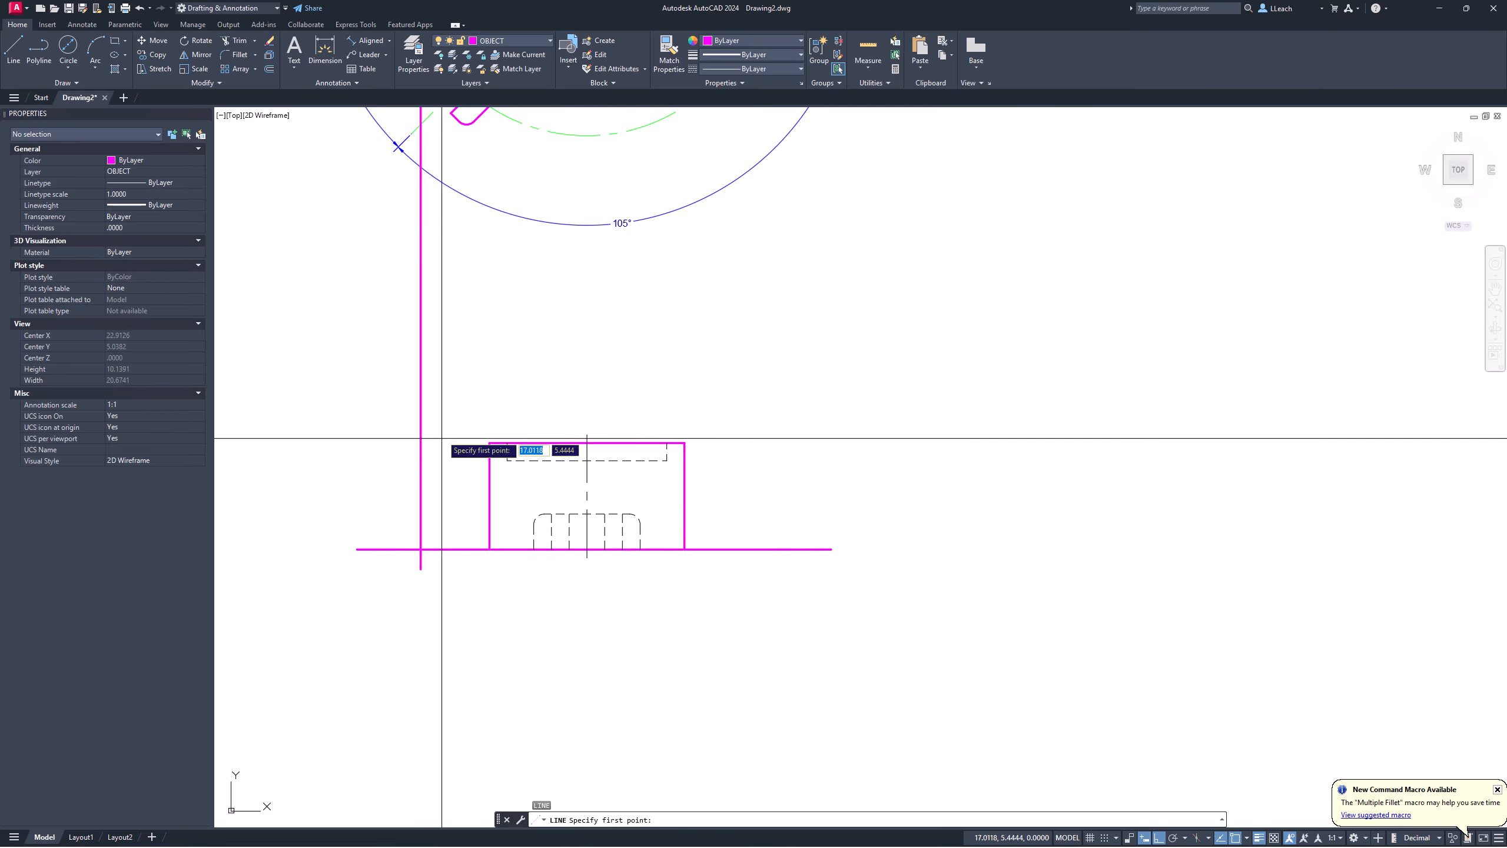
# Step: Draw a second projection line from the slot edge down below the base line
pyautogui.moveTo(428, 277); pyautogui.dragTo(407, 468, button='middle')
pyautogui.scroll(2, 483, 319)
pyautogui.scroll(6, 484, 317)
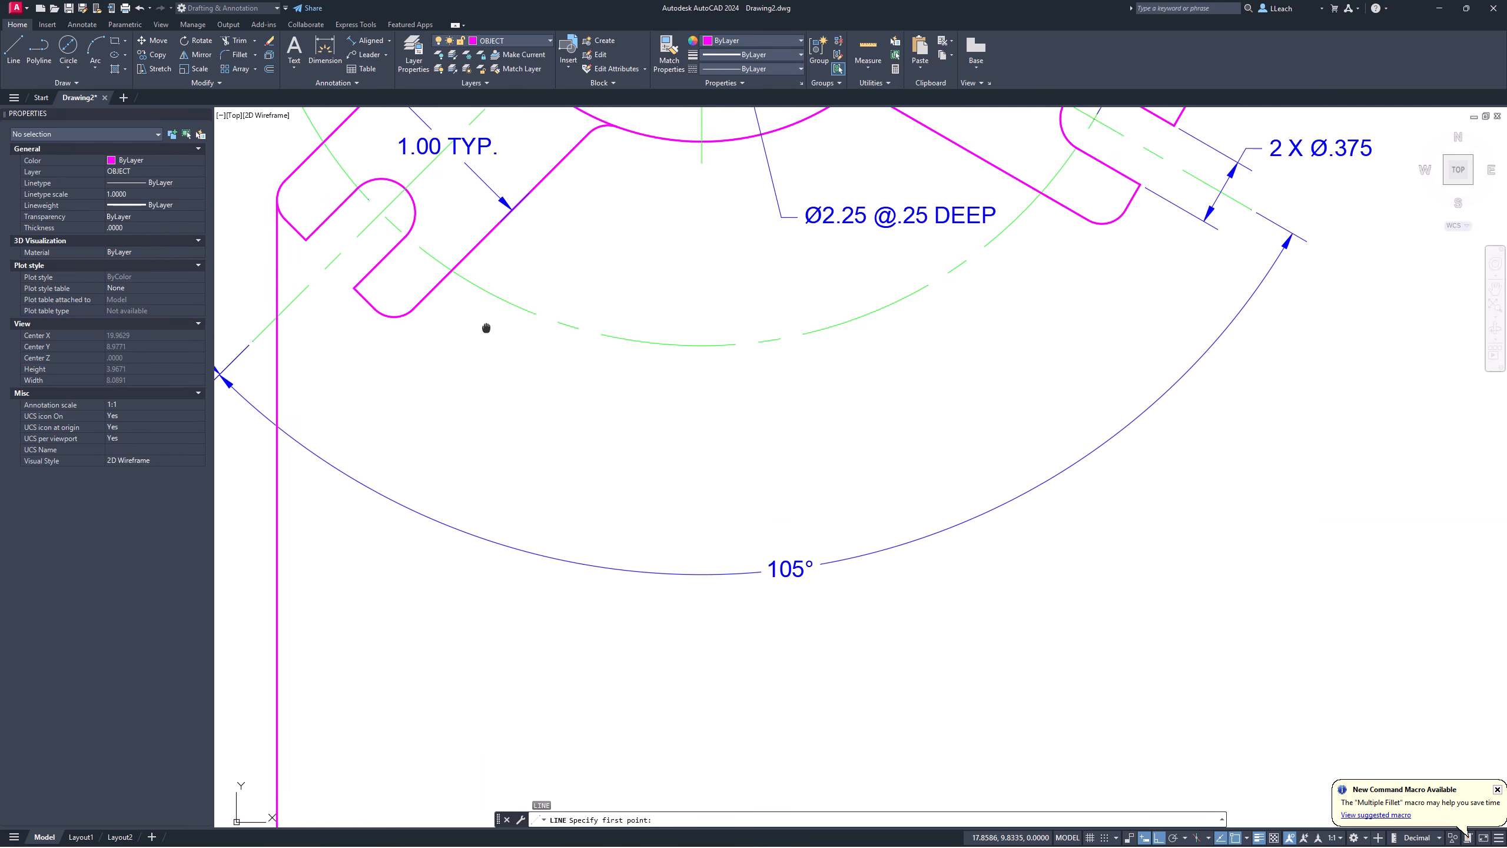
pyautogui.moveTo(435, 420); pyautogui.dragTo(512, 397, button='middle')
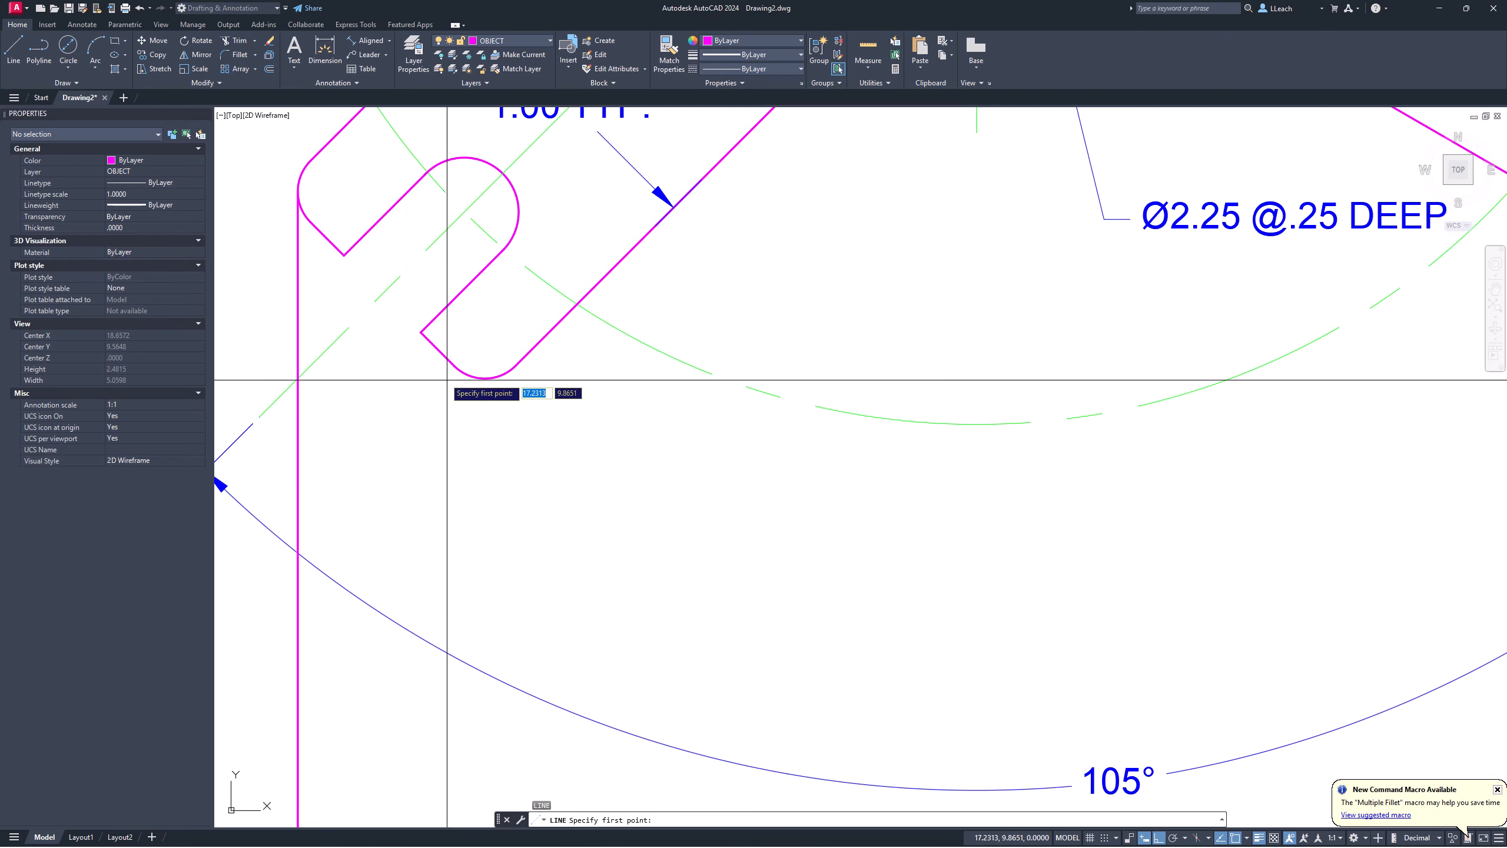
pyautogui.click(351, 257)
pyautogui.scroll(-8, 343, 263)
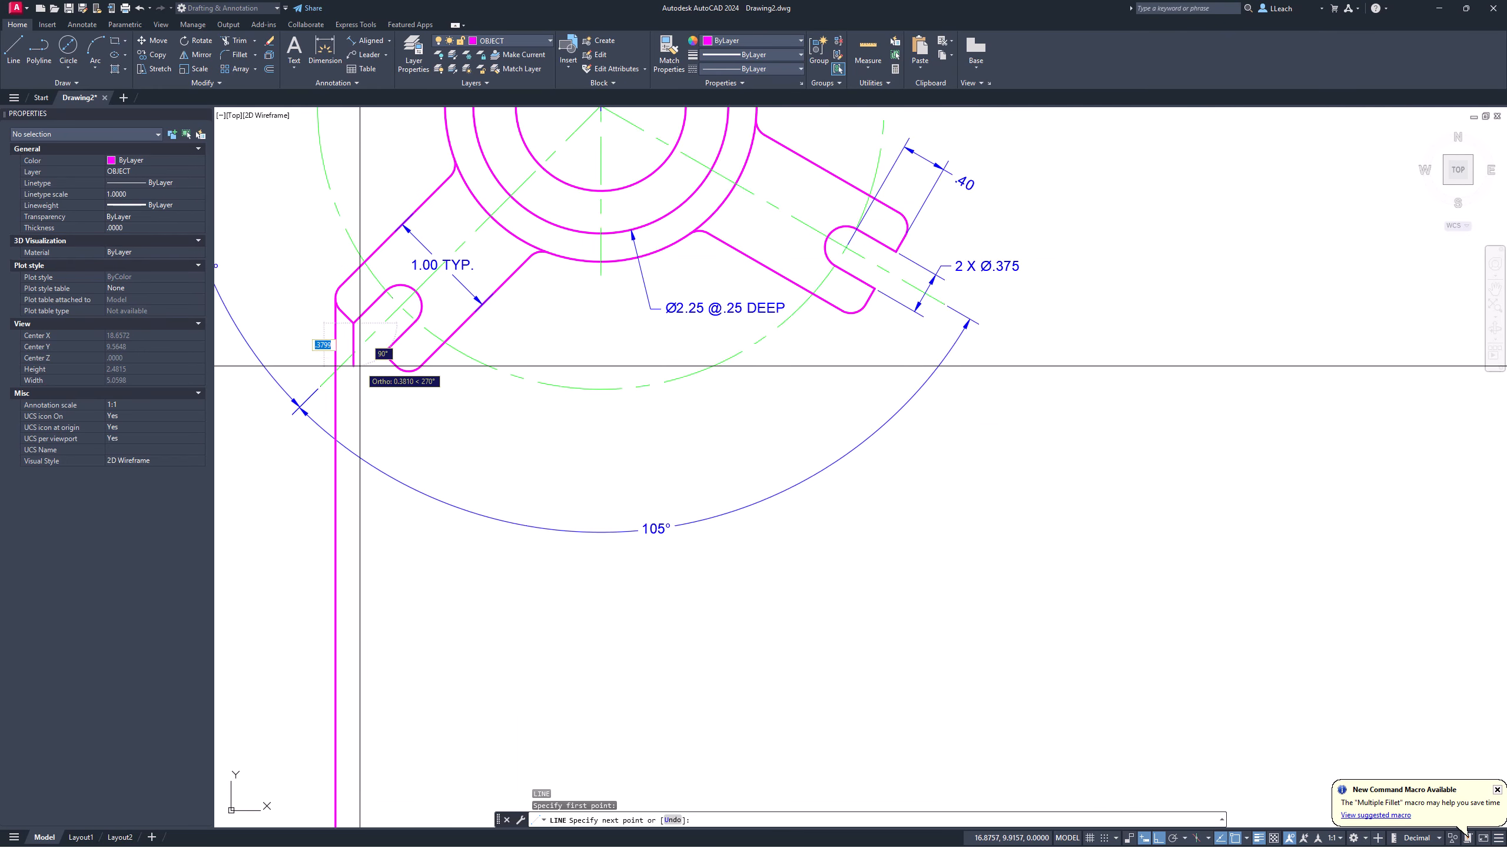
pyautogui.click(378, 651)
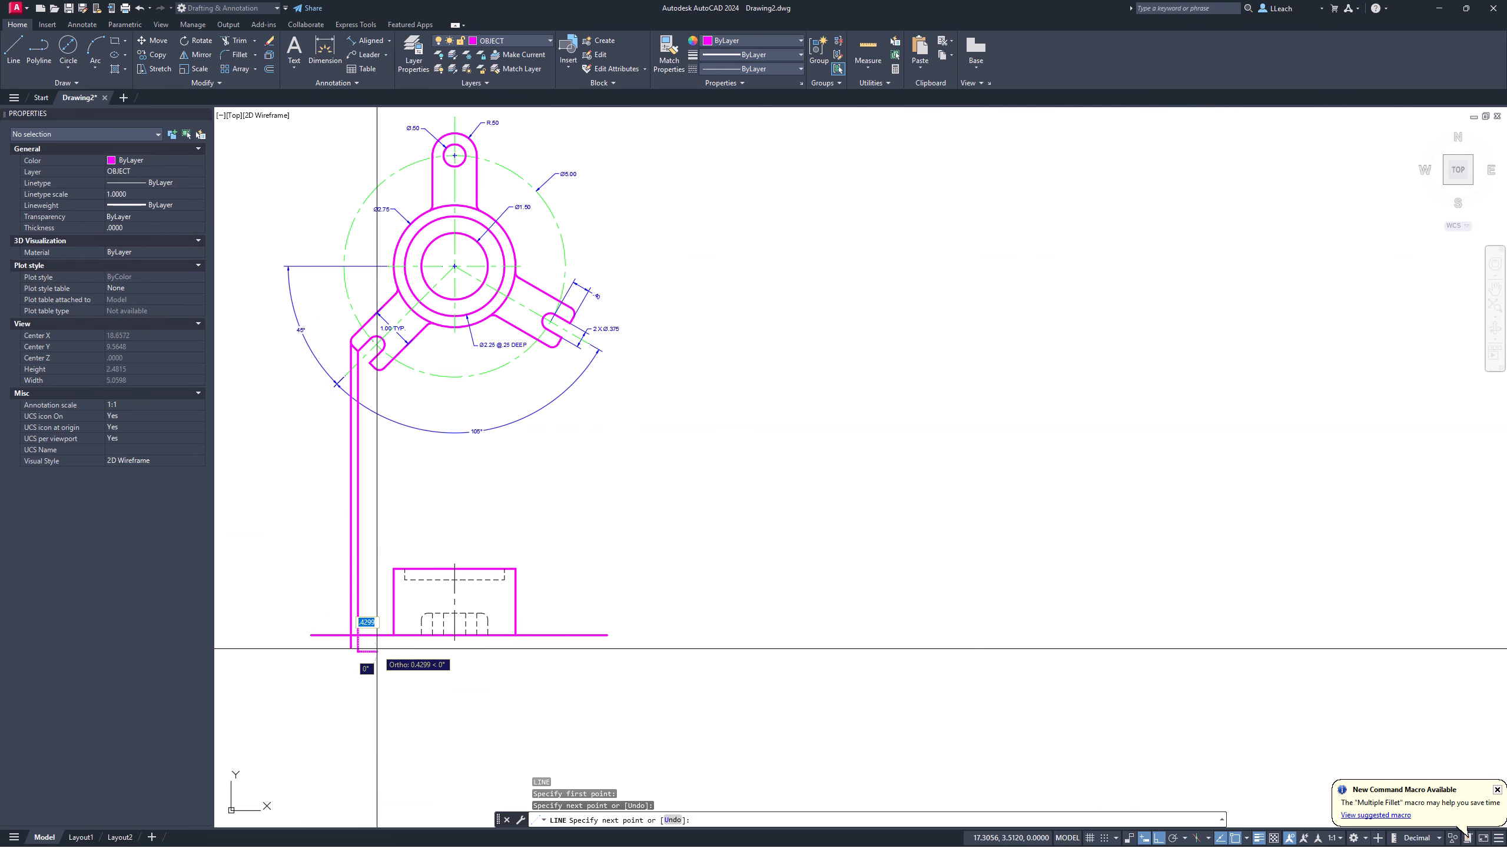
pyautogui.press('Return')
pyautogui.press('Return')
# Step: Draw a third projection line from the slot corner down below the front view
pyautogui.scroll(2, 373, 409)
pyautogui.scroll(6, 372, 408)
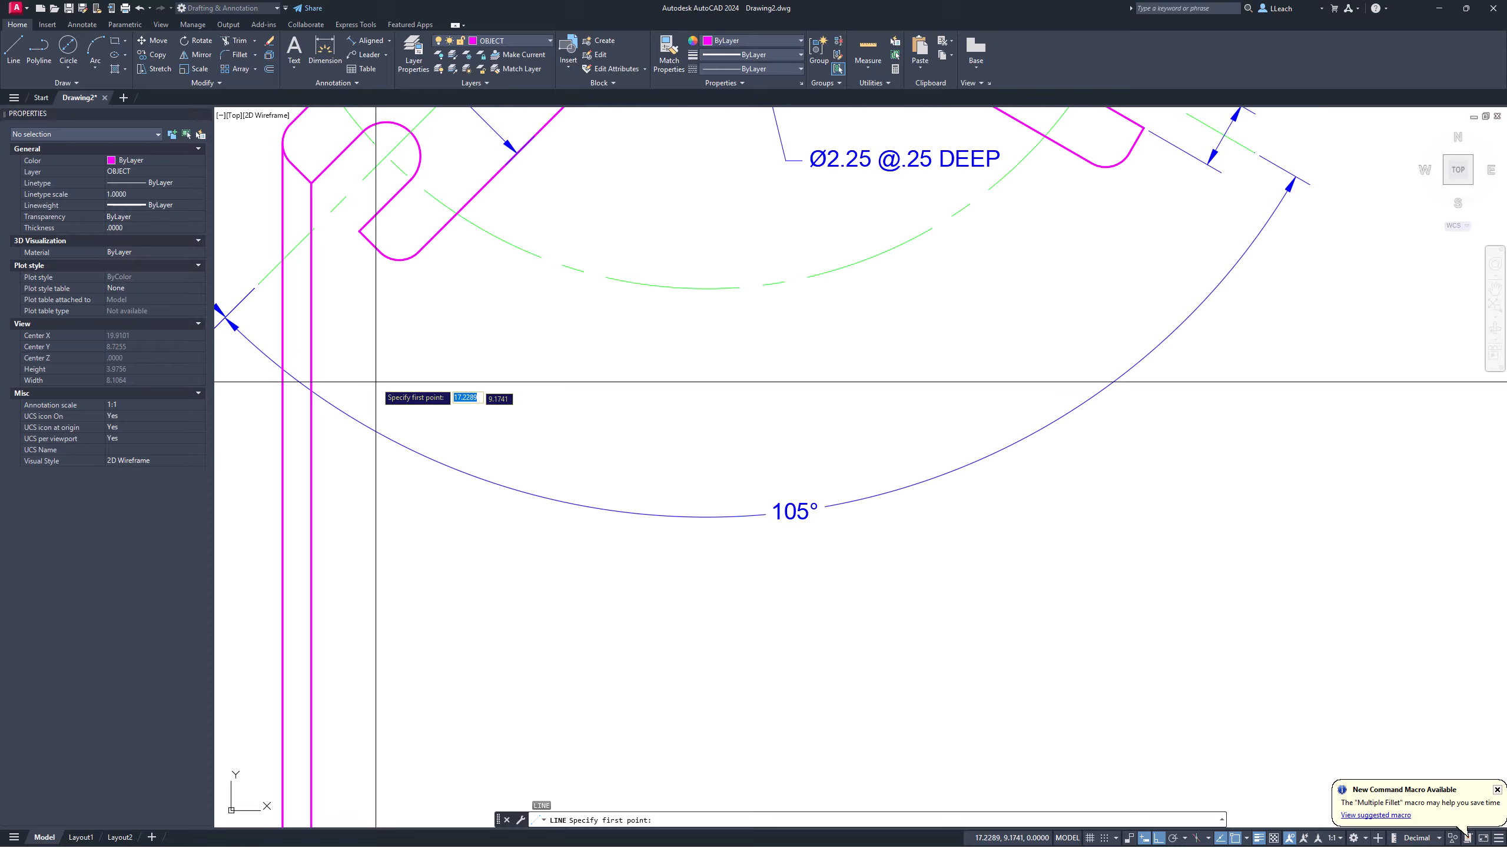
pyautogui.click(360, 232)
pyautogui.scroll(-4, 360, 266)
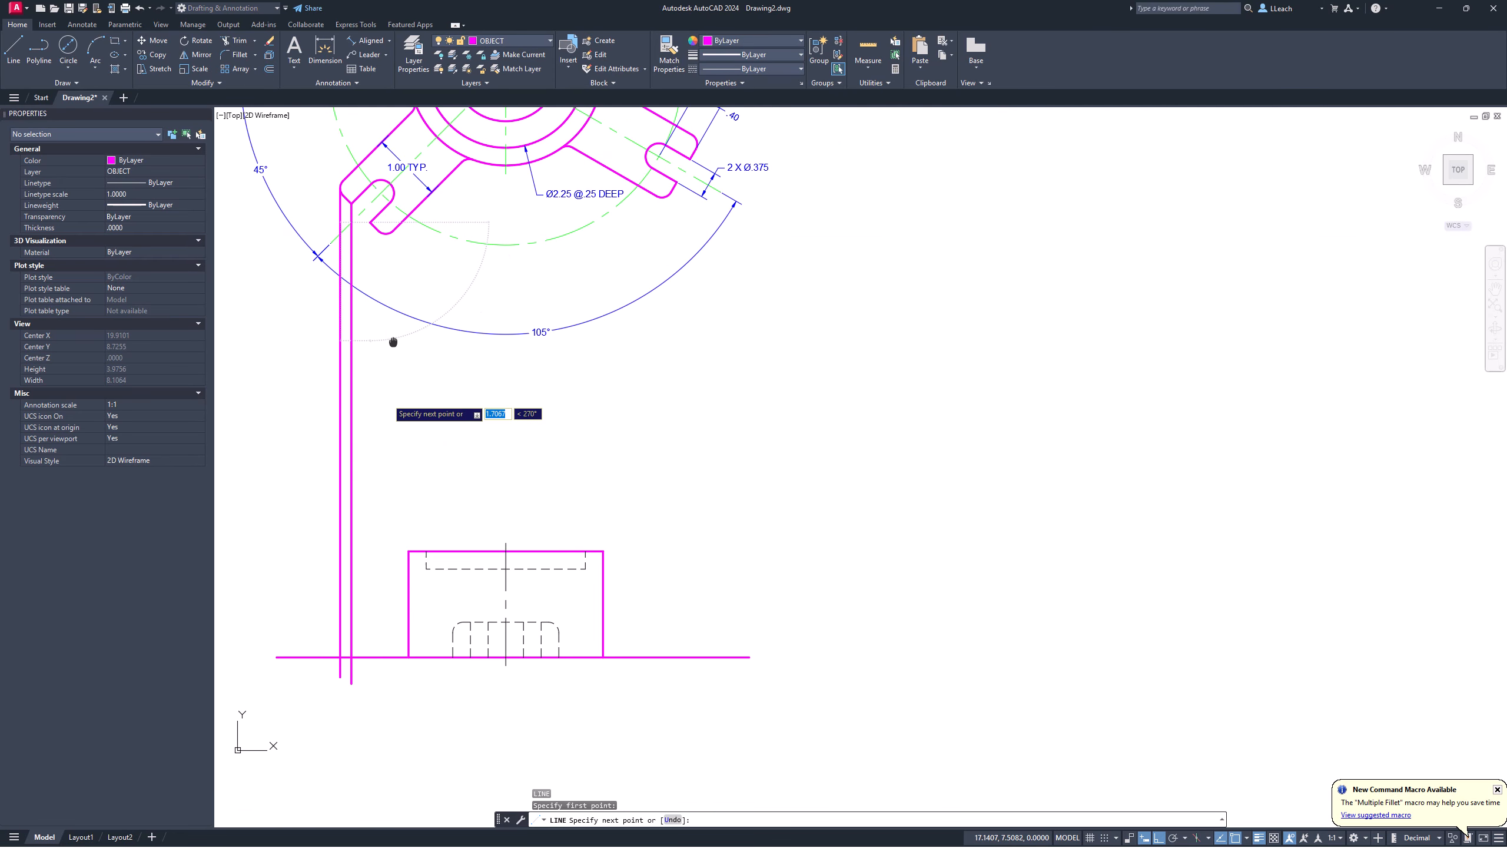
pyautogui.click(393, 676)
pyautogui.press('Return')
pyautogui.press('Return')
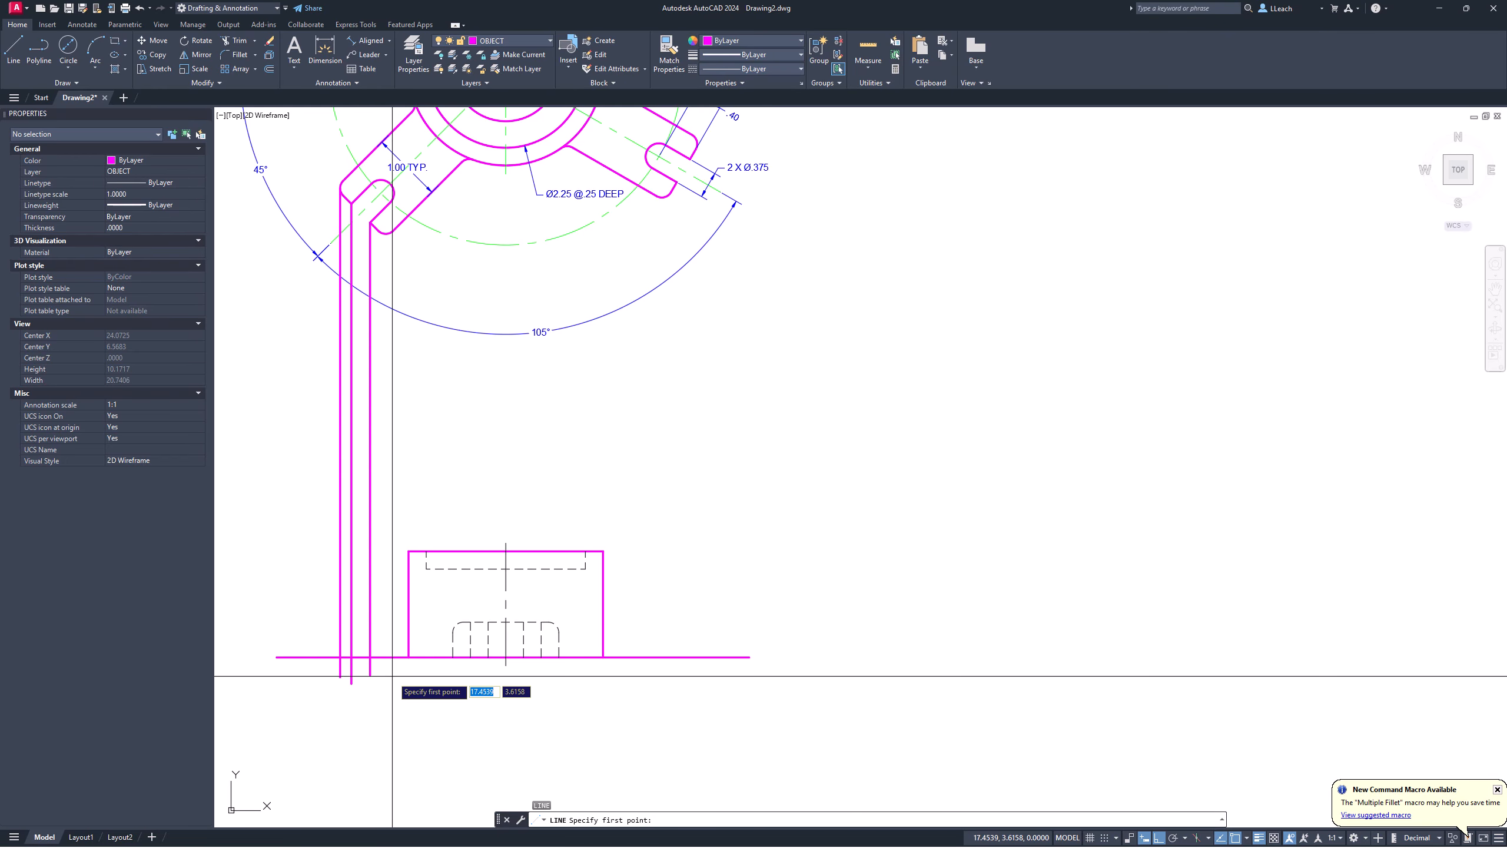
pyautogui.scroll(5, 384, 532)
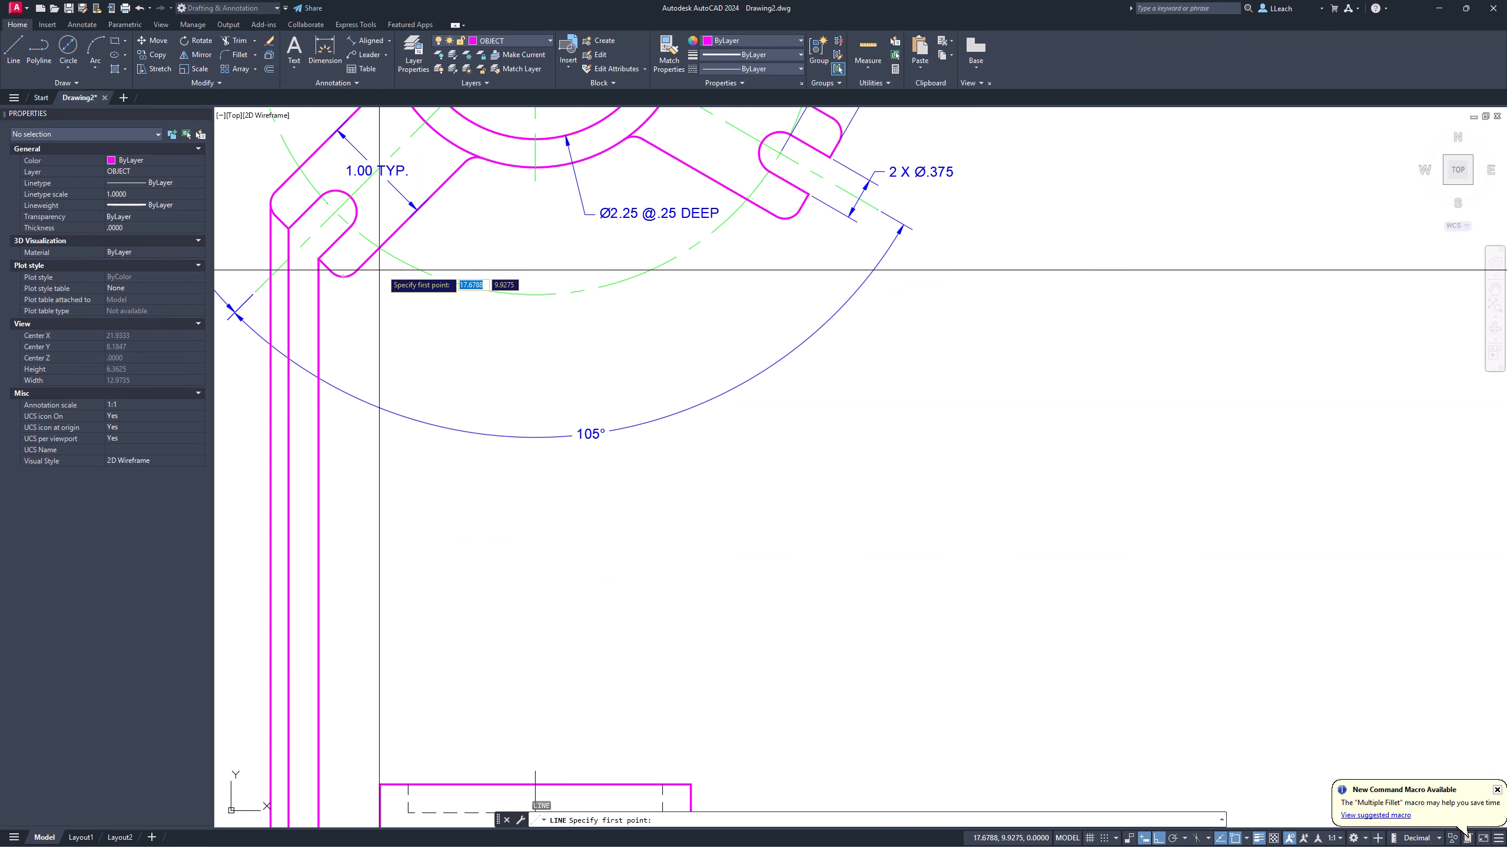
pyautogui.scroll(-5, 371, 276)
pyautogui.scroll(4, 374, 317)
pyautogui.scroll(2, 375, 317)
pyautogui.press('Escape')
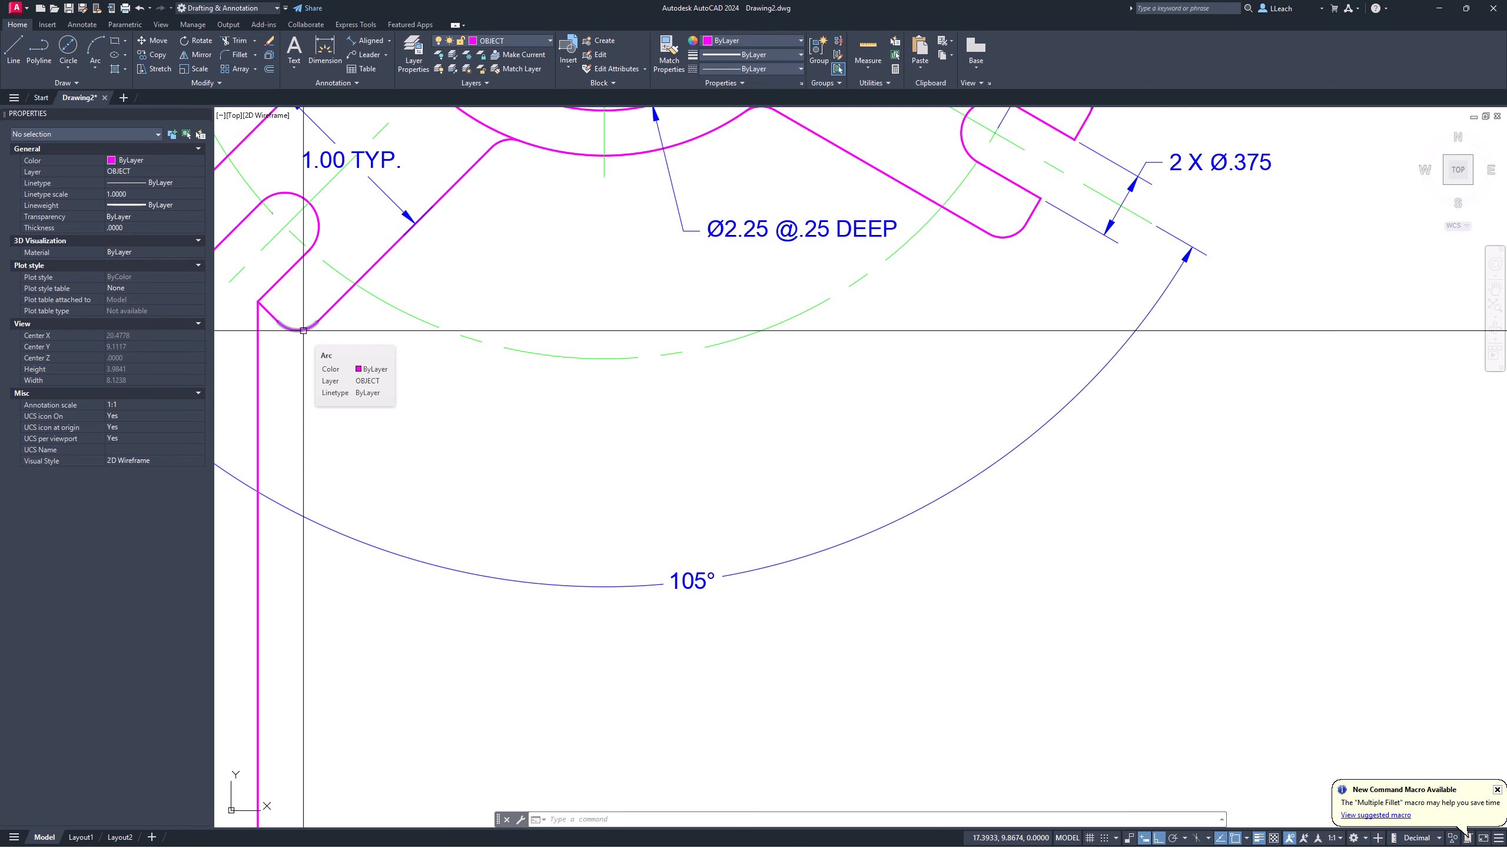
# Step: Abandon a line started at the hidden hole outline's corner, then recenter the view on the hub's right arm
pyautogui.moveTo(298, 328); pyautogui.dragTo(360, 297, button='middle')
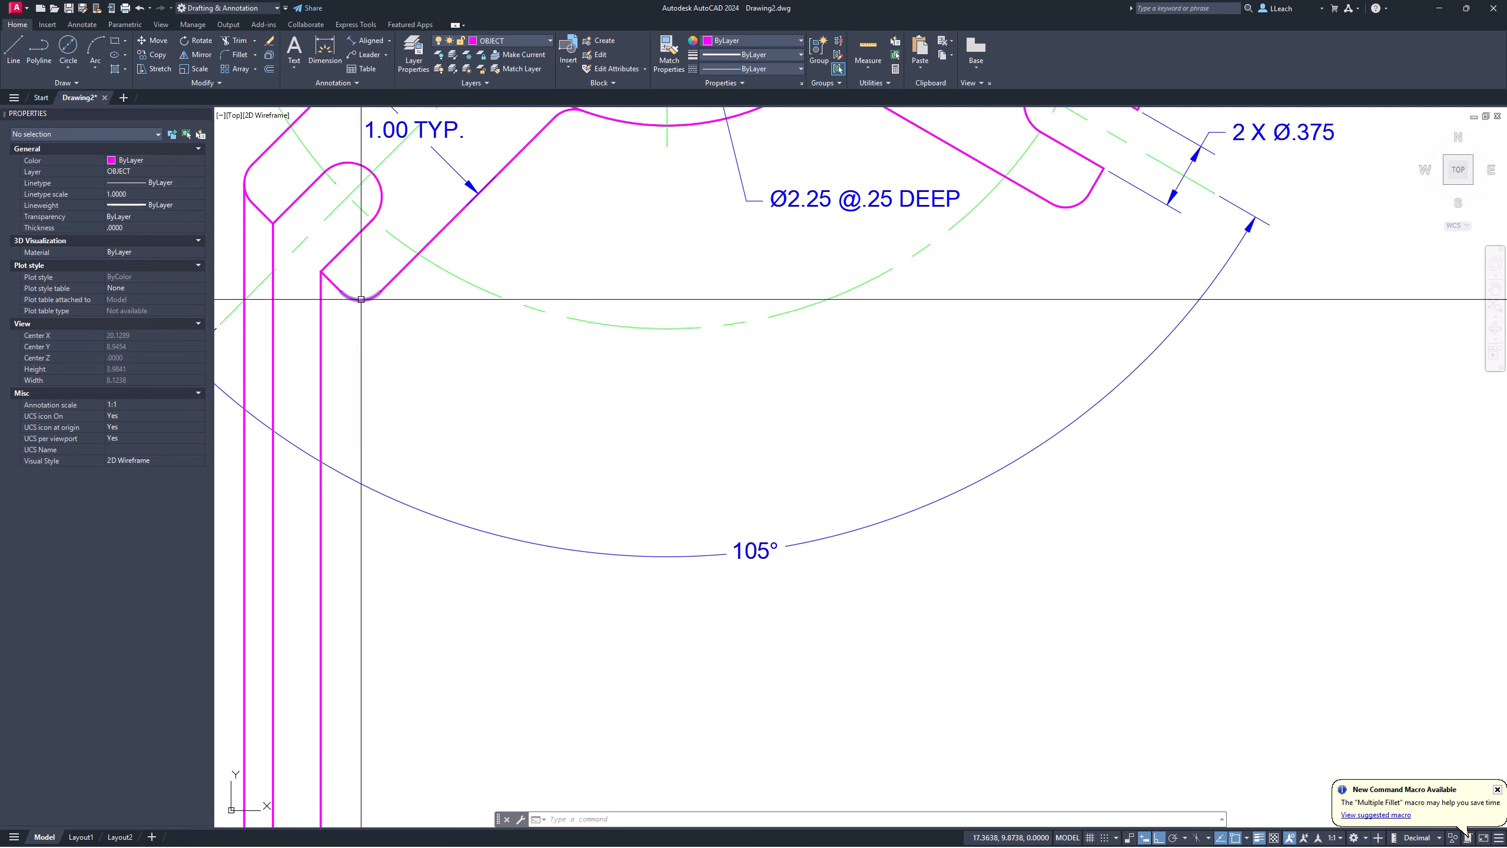
pyautogui.scroll(-4, 361, 299)
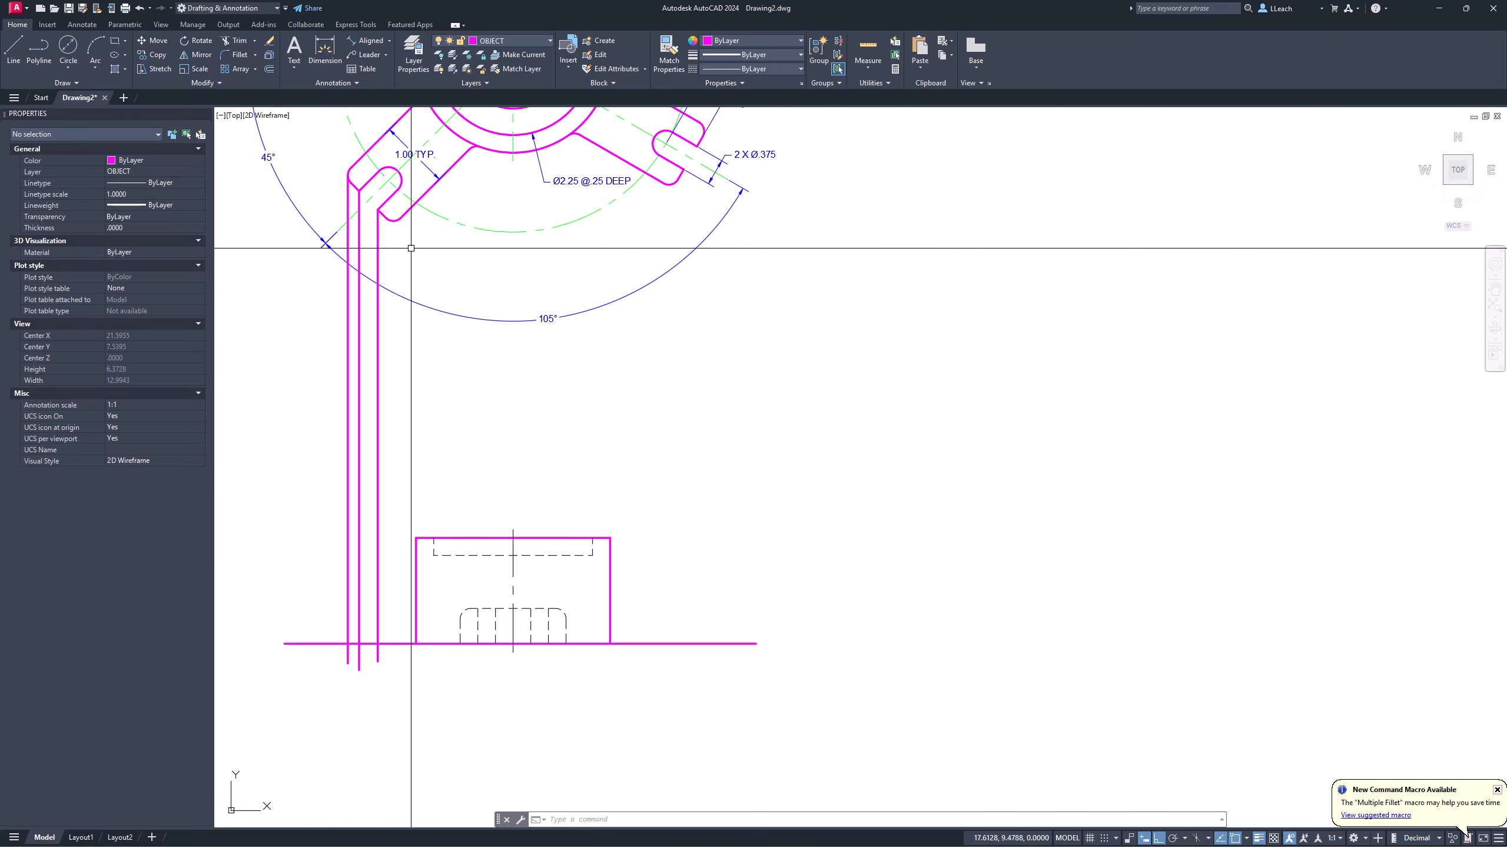
pyautogui.moveTo(421, 277)
pyautogui.mouseDown(button='middle')
pyautogui.moveTo(445, 336)
pyautogui.moveTo(407, 373)
pyautogui.moveTo(411, 431)
pyautogui.mouseUp(button='middle')
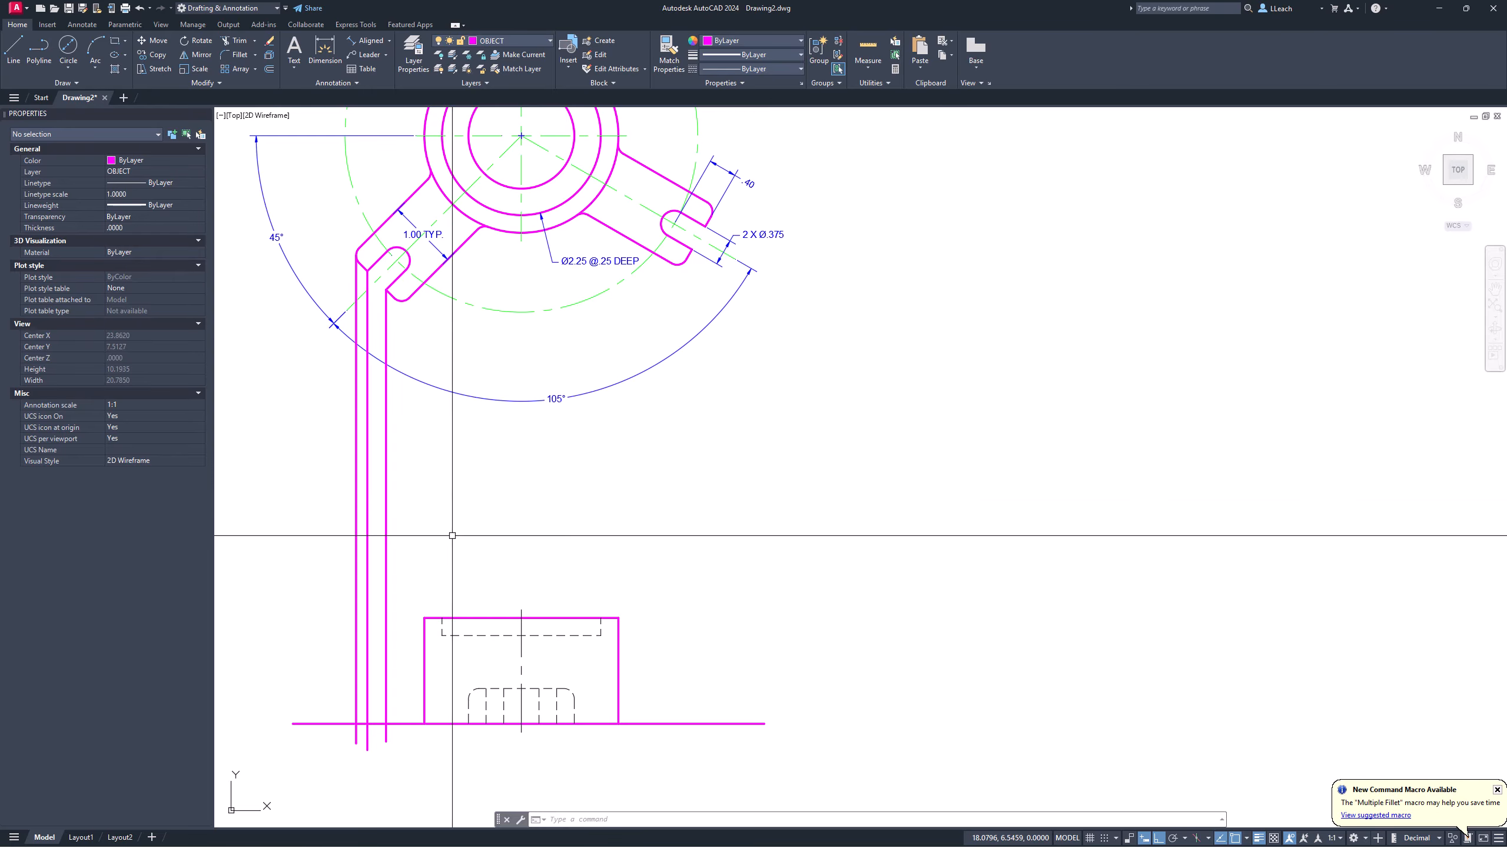
pyautogui.moveTo(452, 536); pyautogui.dragTo(469, 443, button='middle')
pyautogui.scroll(4, 482, 532)
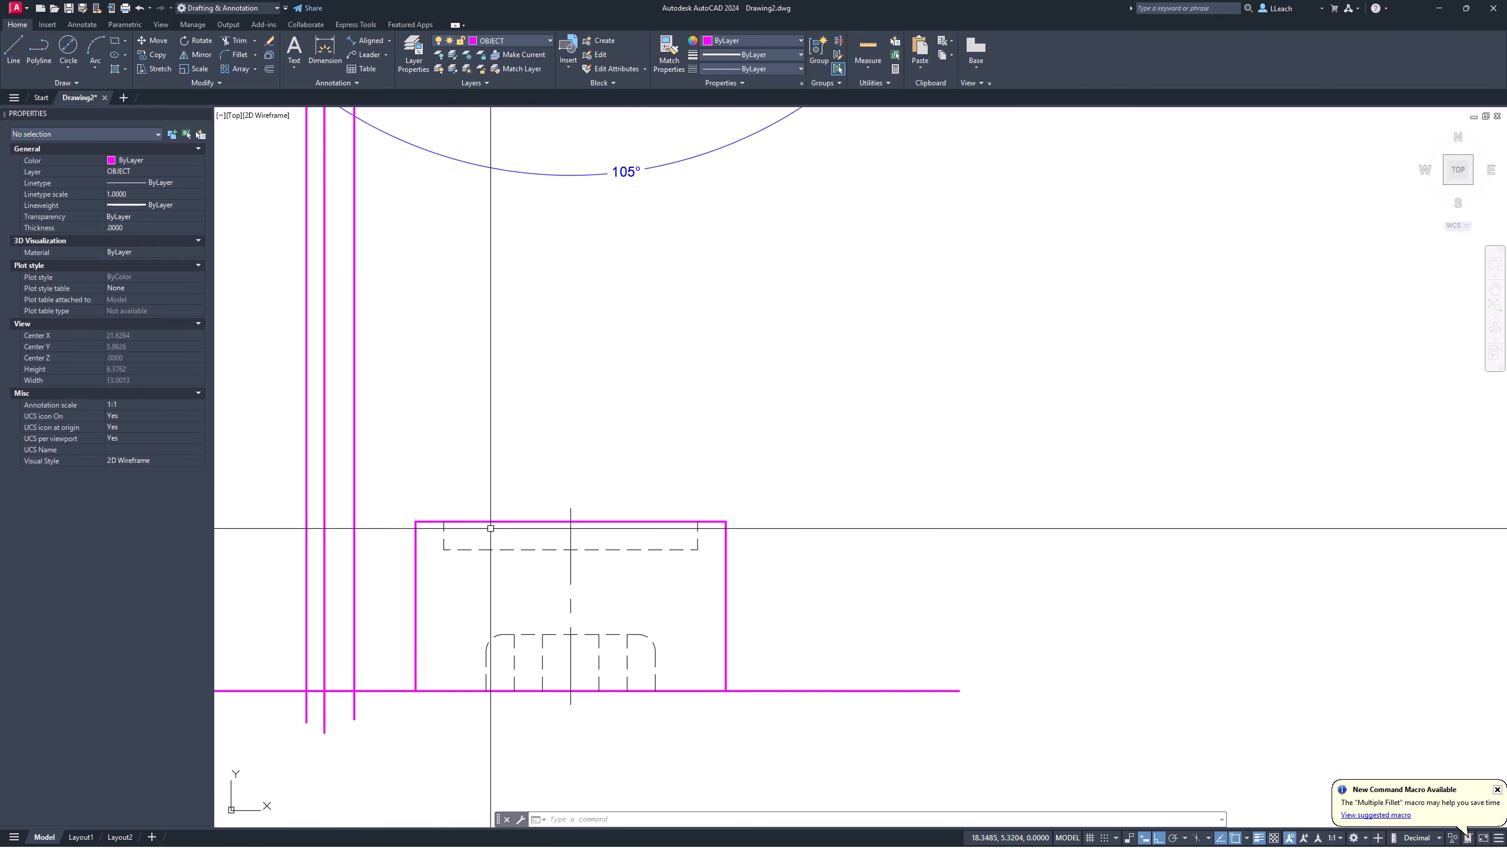
pyautogui.press('Return')
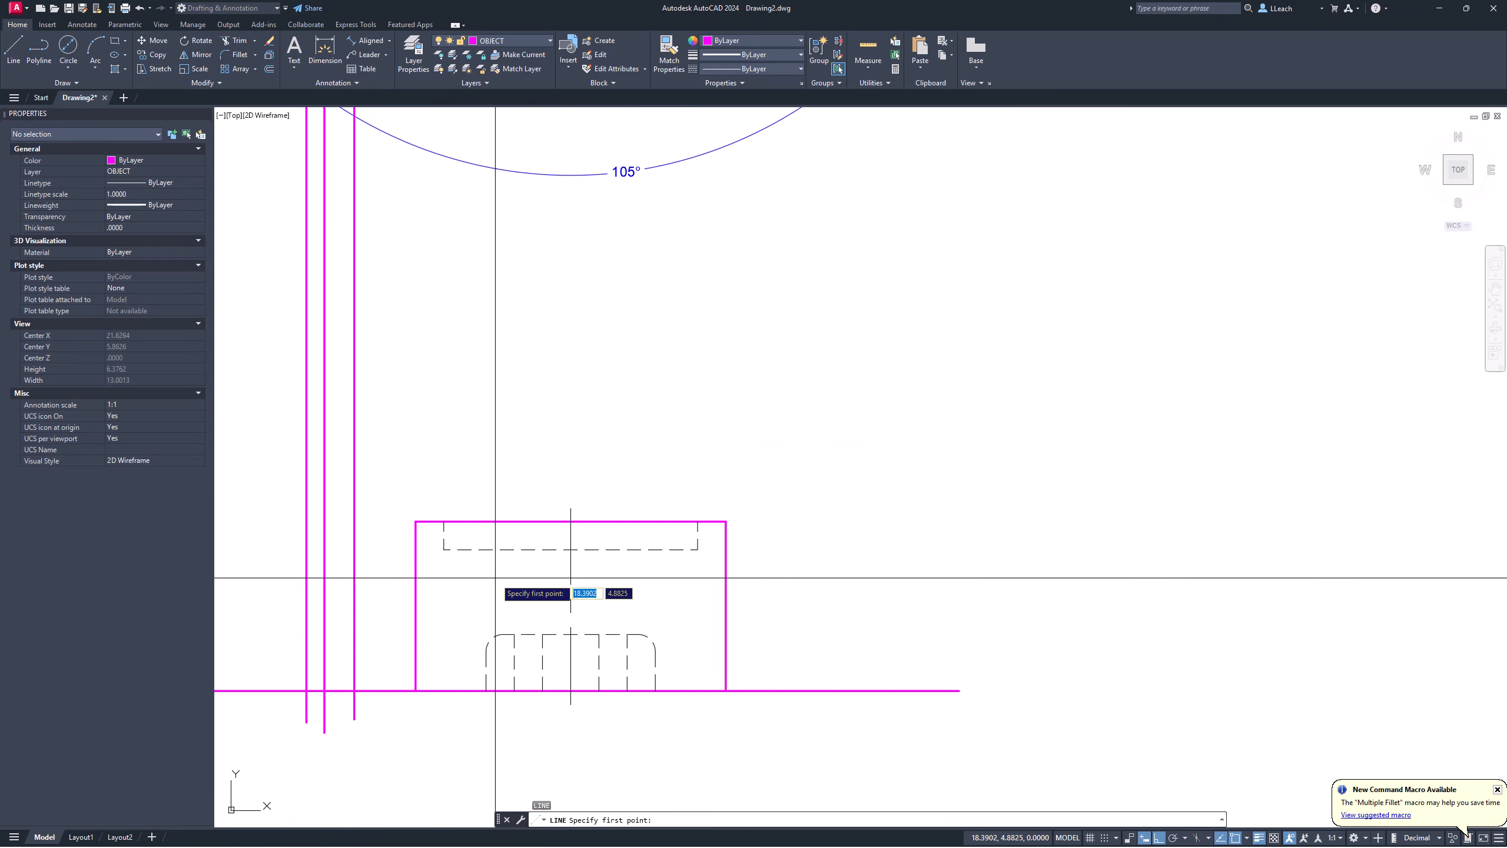
pyautogui.click(505, 632)
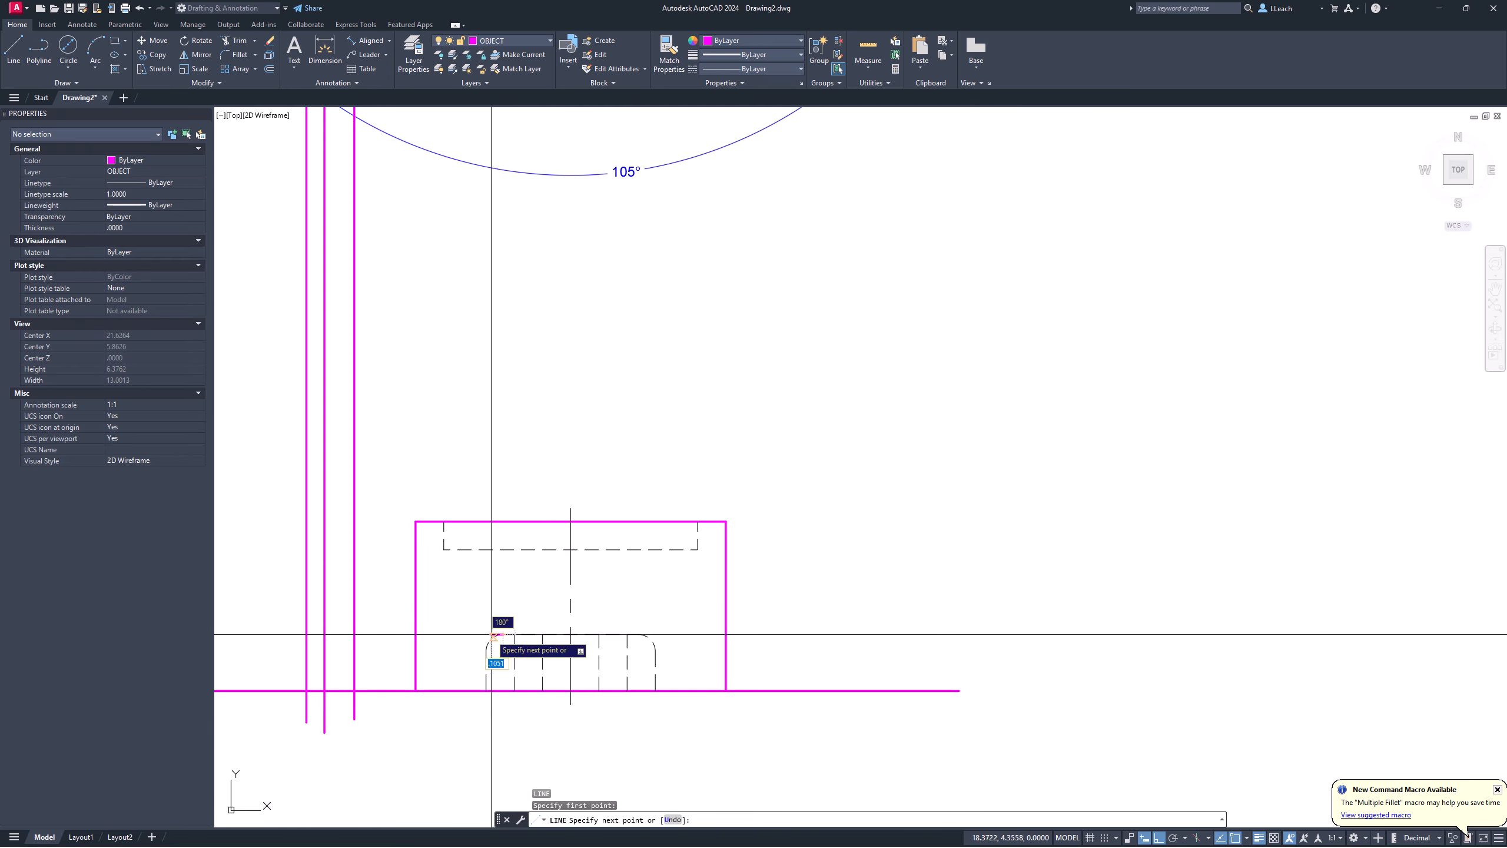
pyautogui.press('Escape')
pyautogui.scroll(-2, 385, 455)
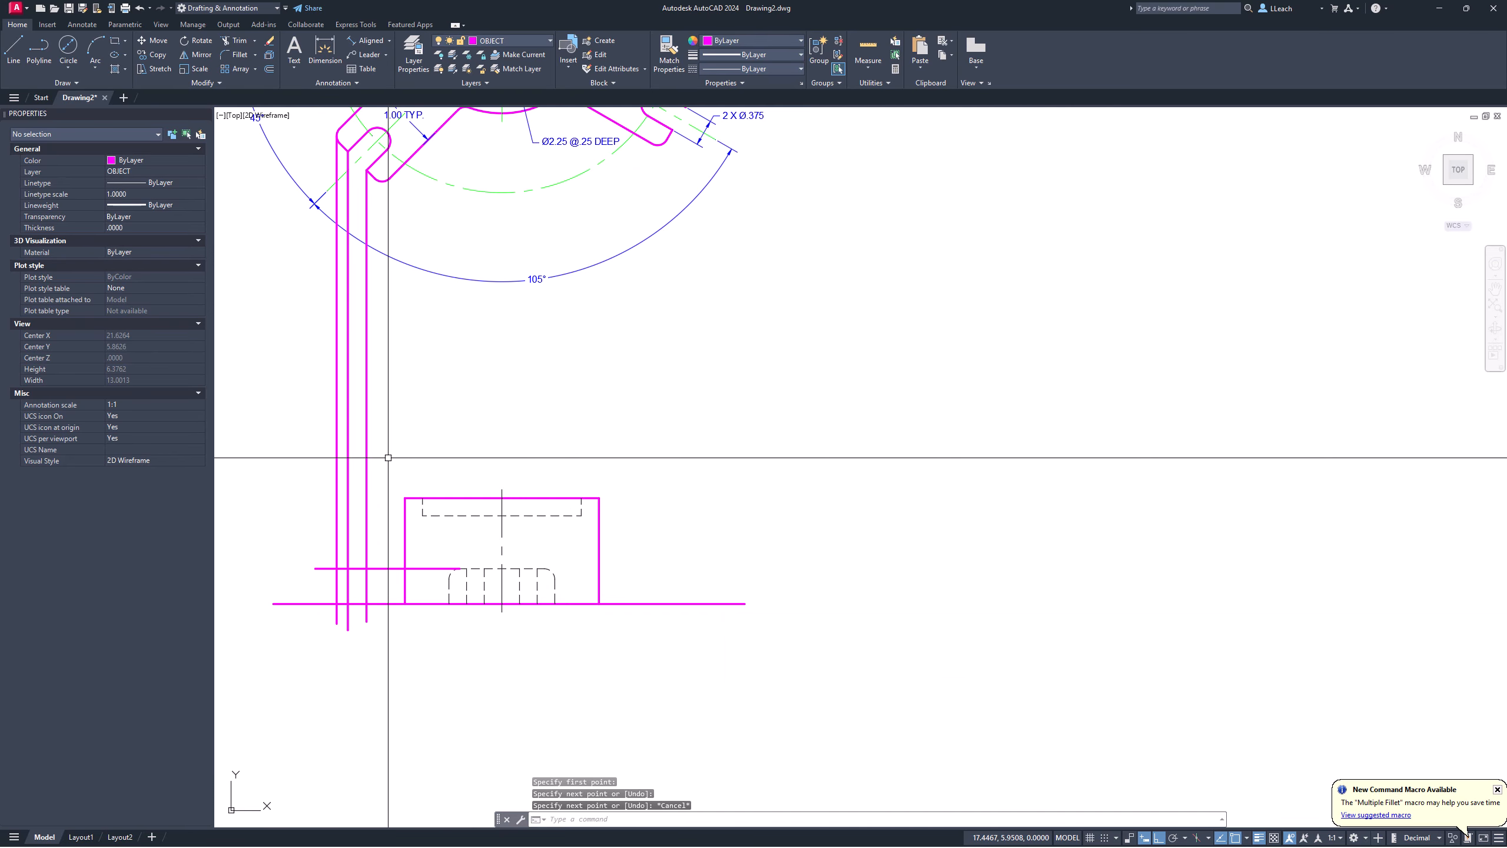
pyautogui.moveTo(386, 454); pyautogui.dragTo(374, 579, button='middle')
pyautogui.moveTo(430, 378); pyautogui.dragTo(406, 507, button='middle')
pyautogui.scroll(4, 438, 407)
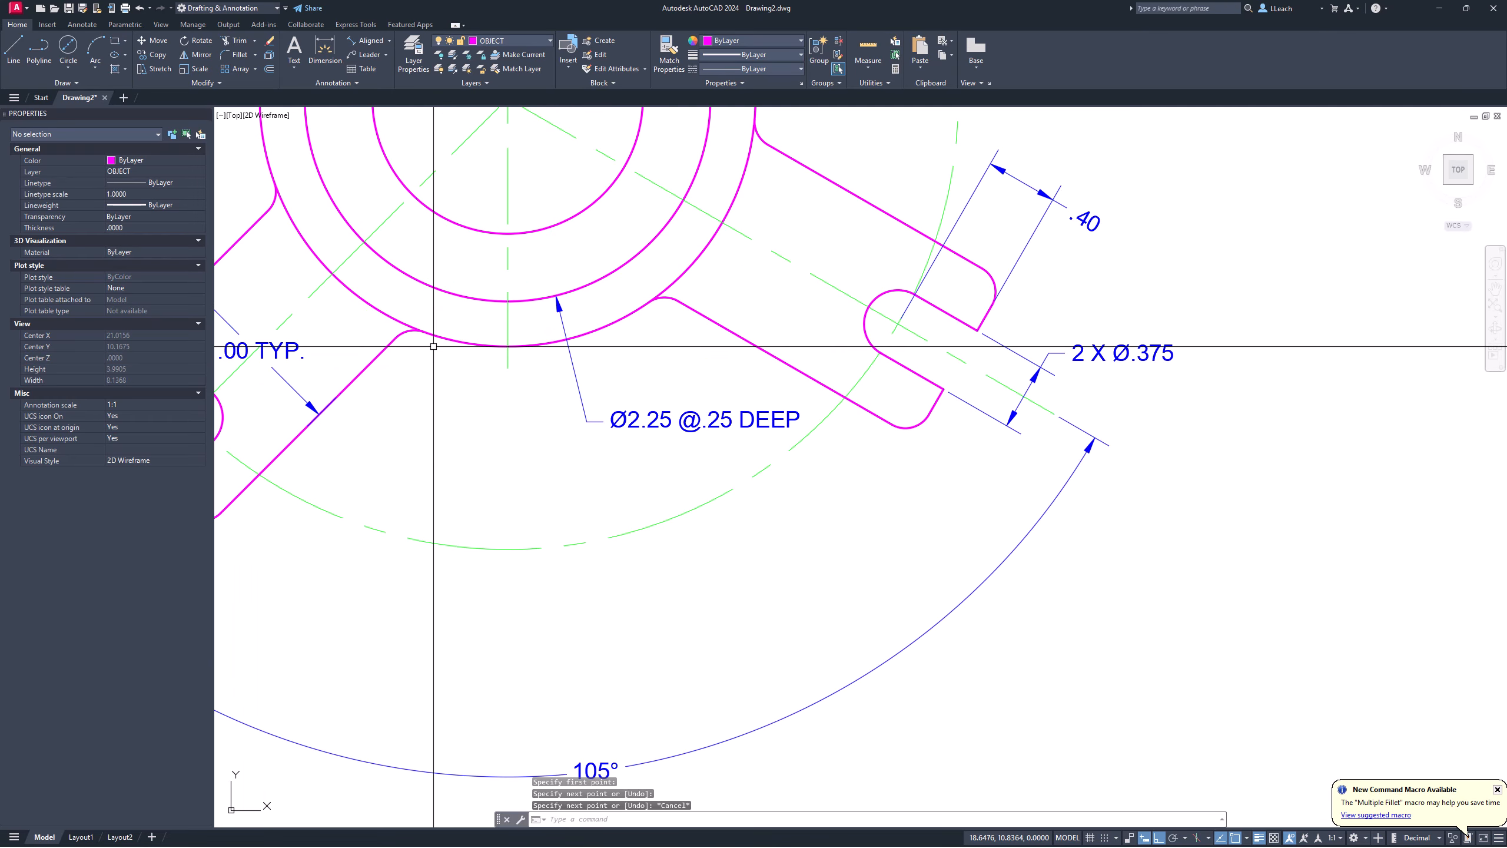
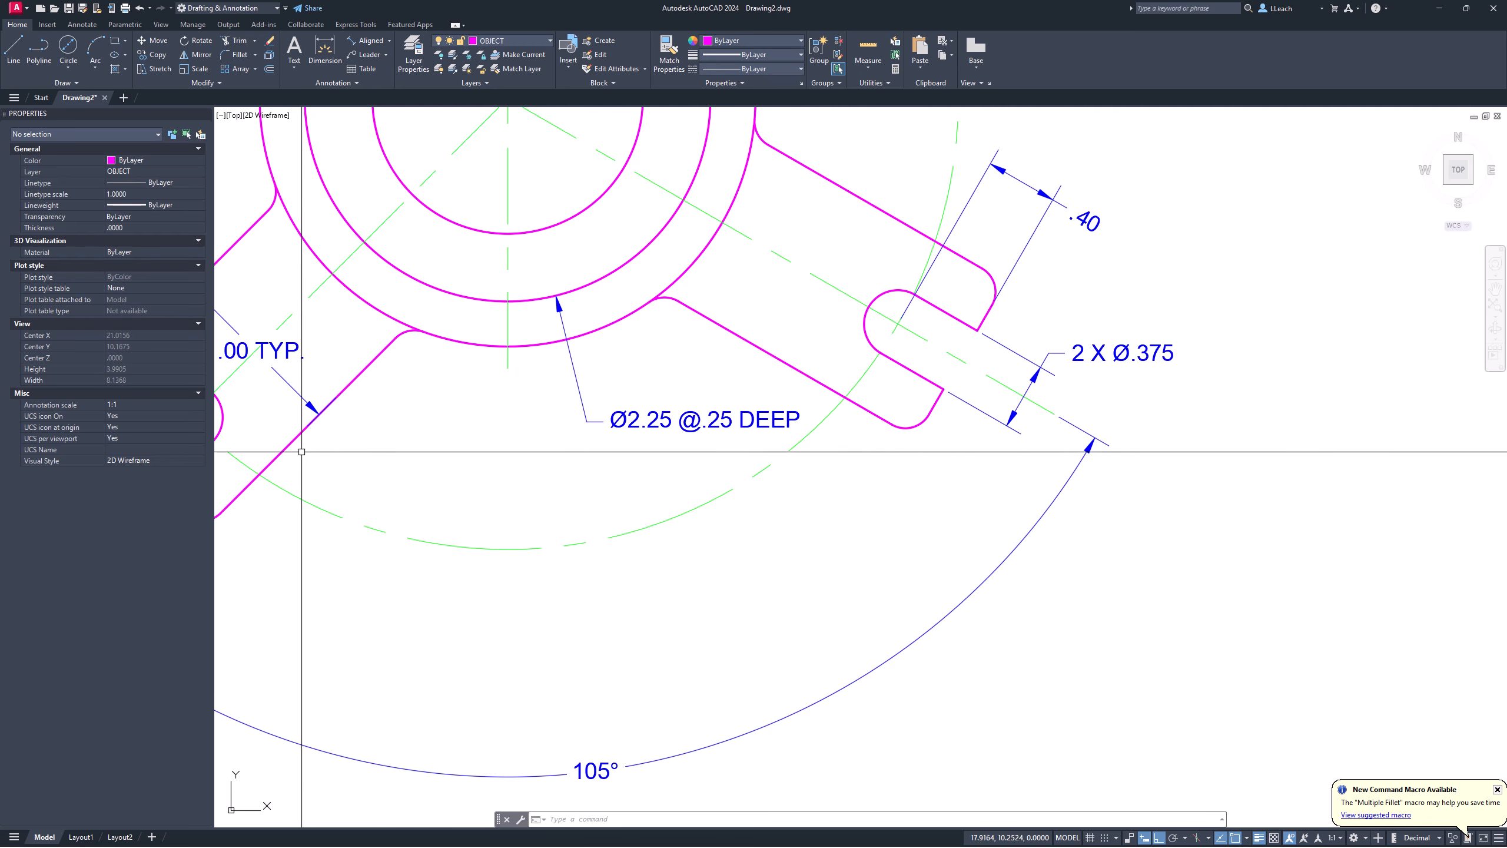
# Step: With Ortho on, draw a vertical line from the lower-left arm's edge down below the front view base
pyautogui.scroll(4, 410, 344)
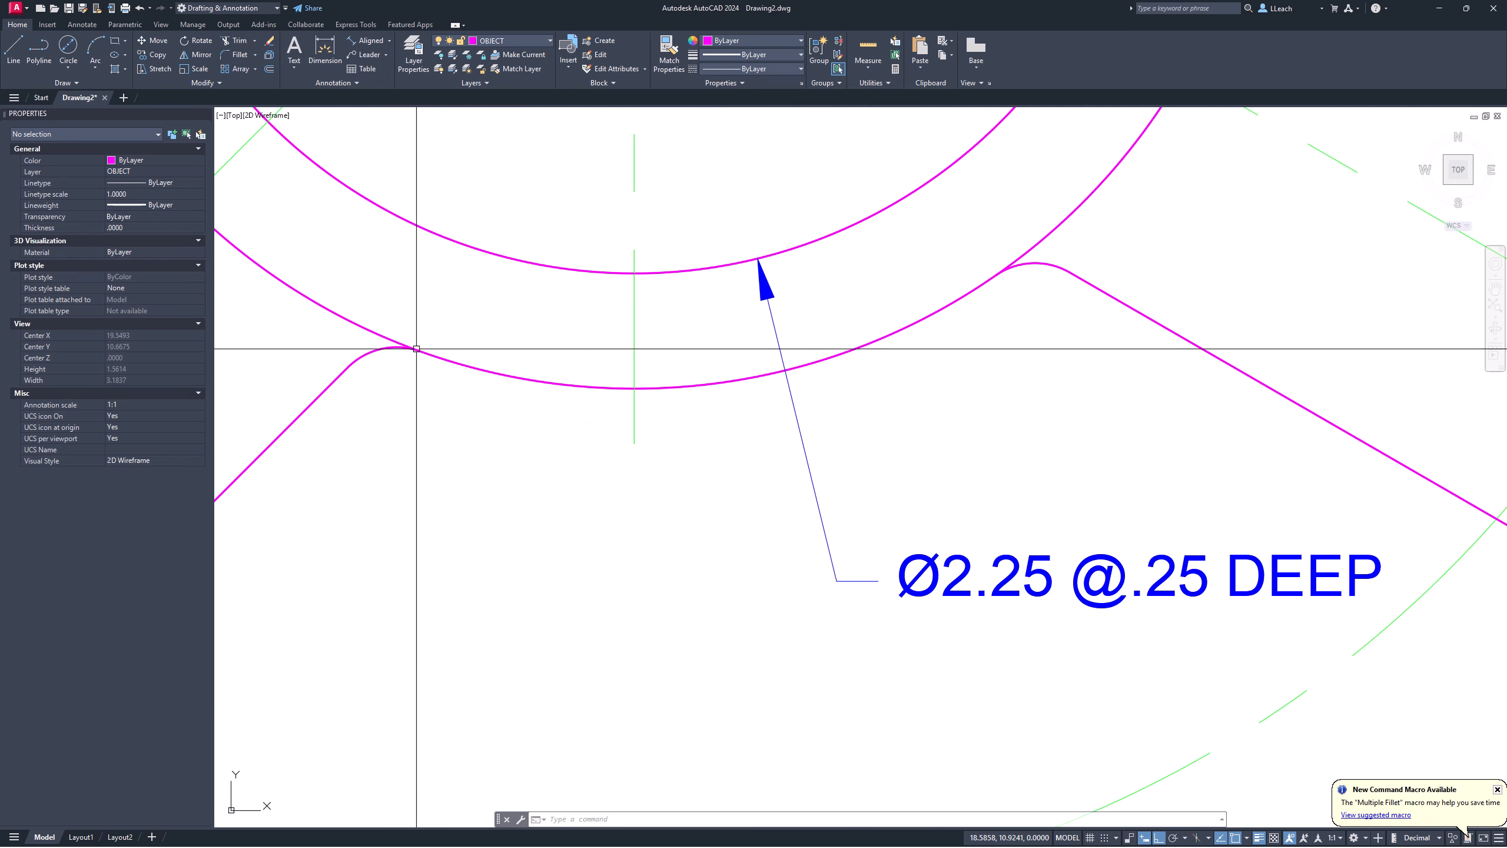
pyautogui.press('Return')
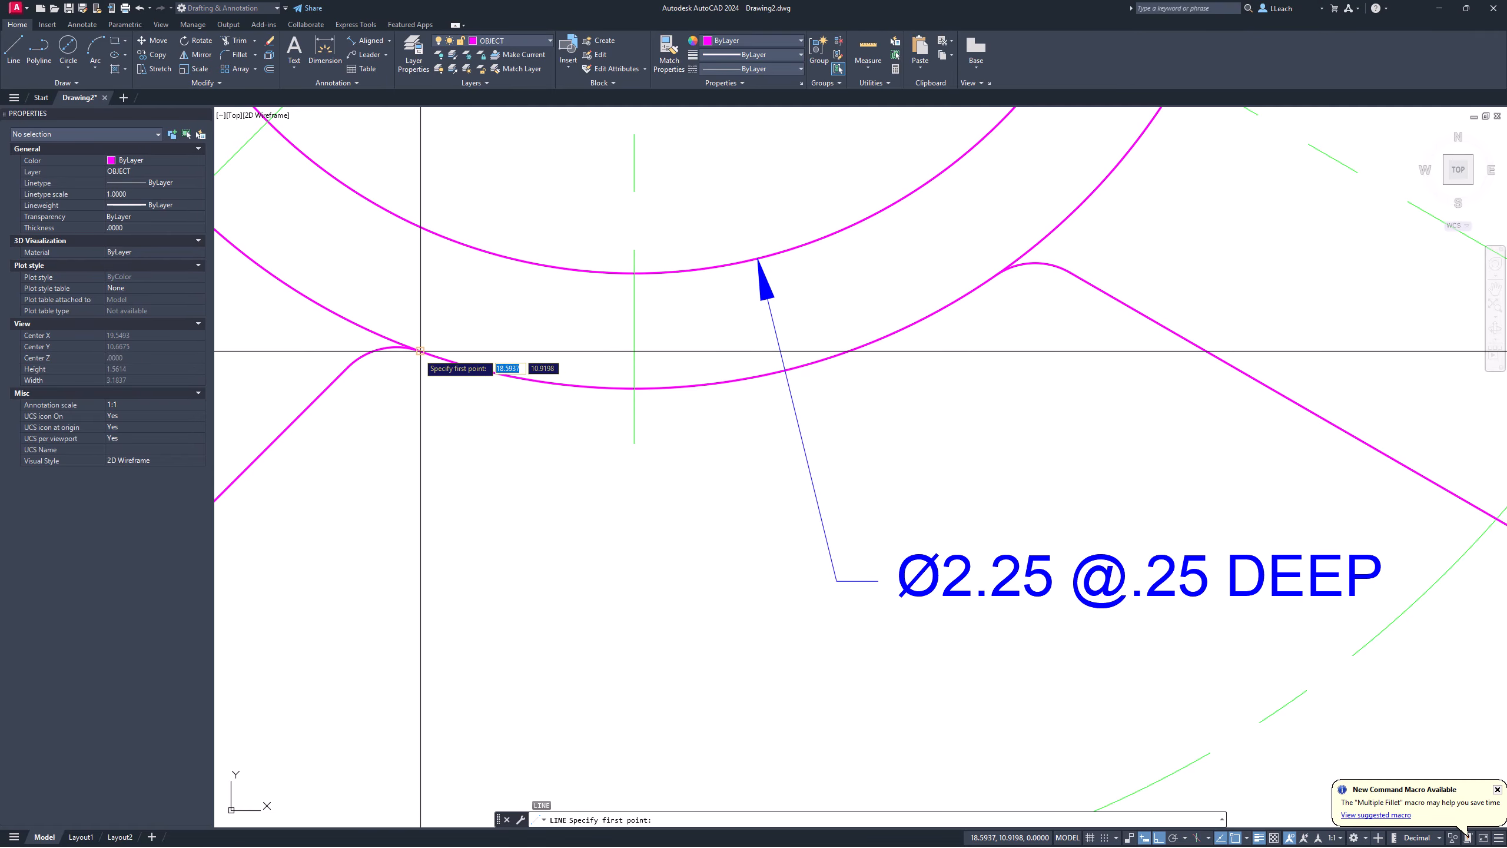
pyautogui.scroll(-4, 420, 376)
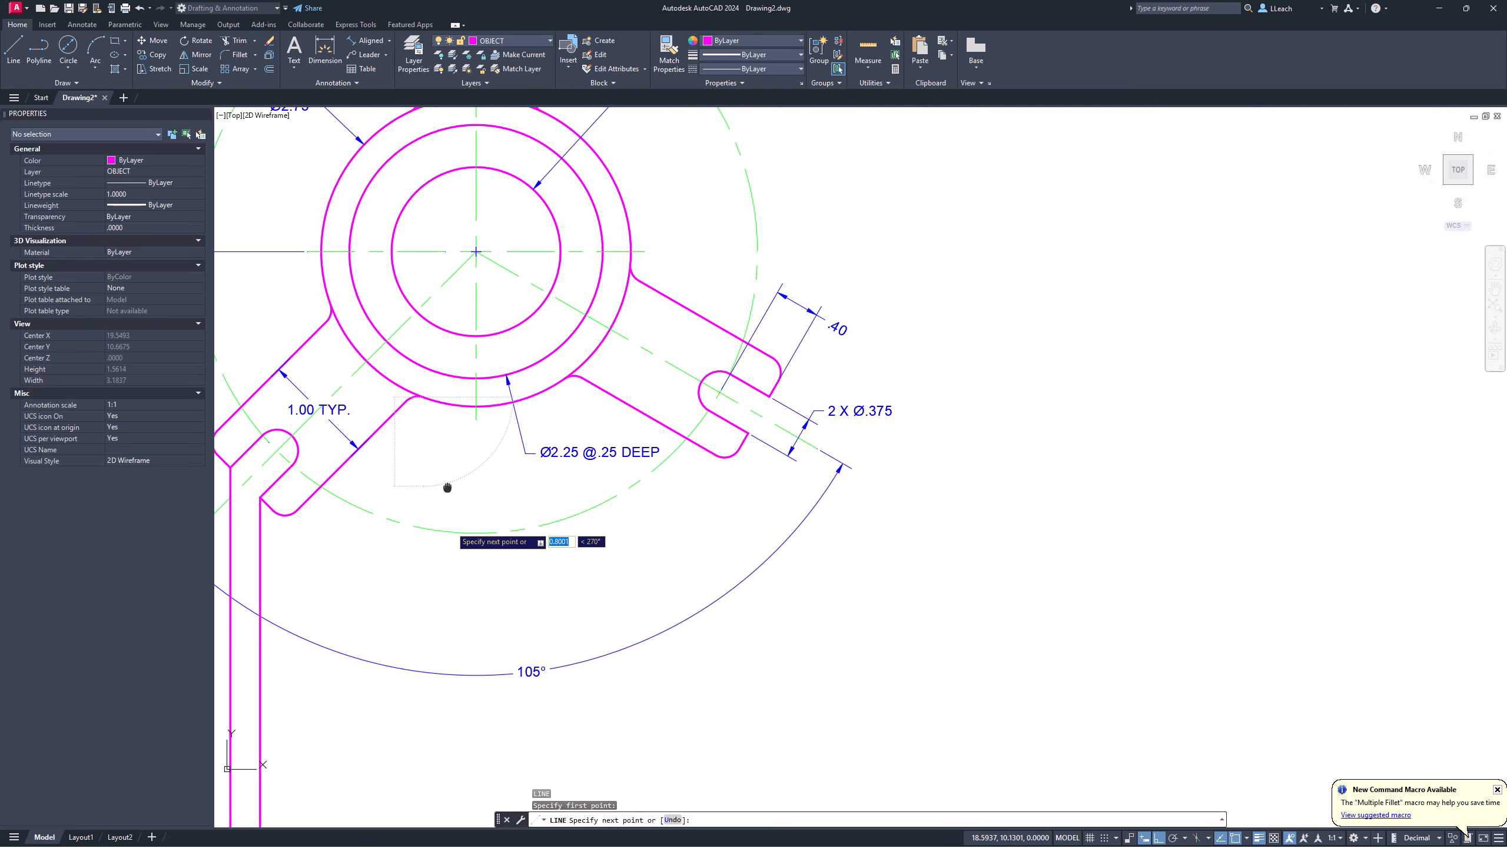
pyautogui.scroll(-5, 456, 323)
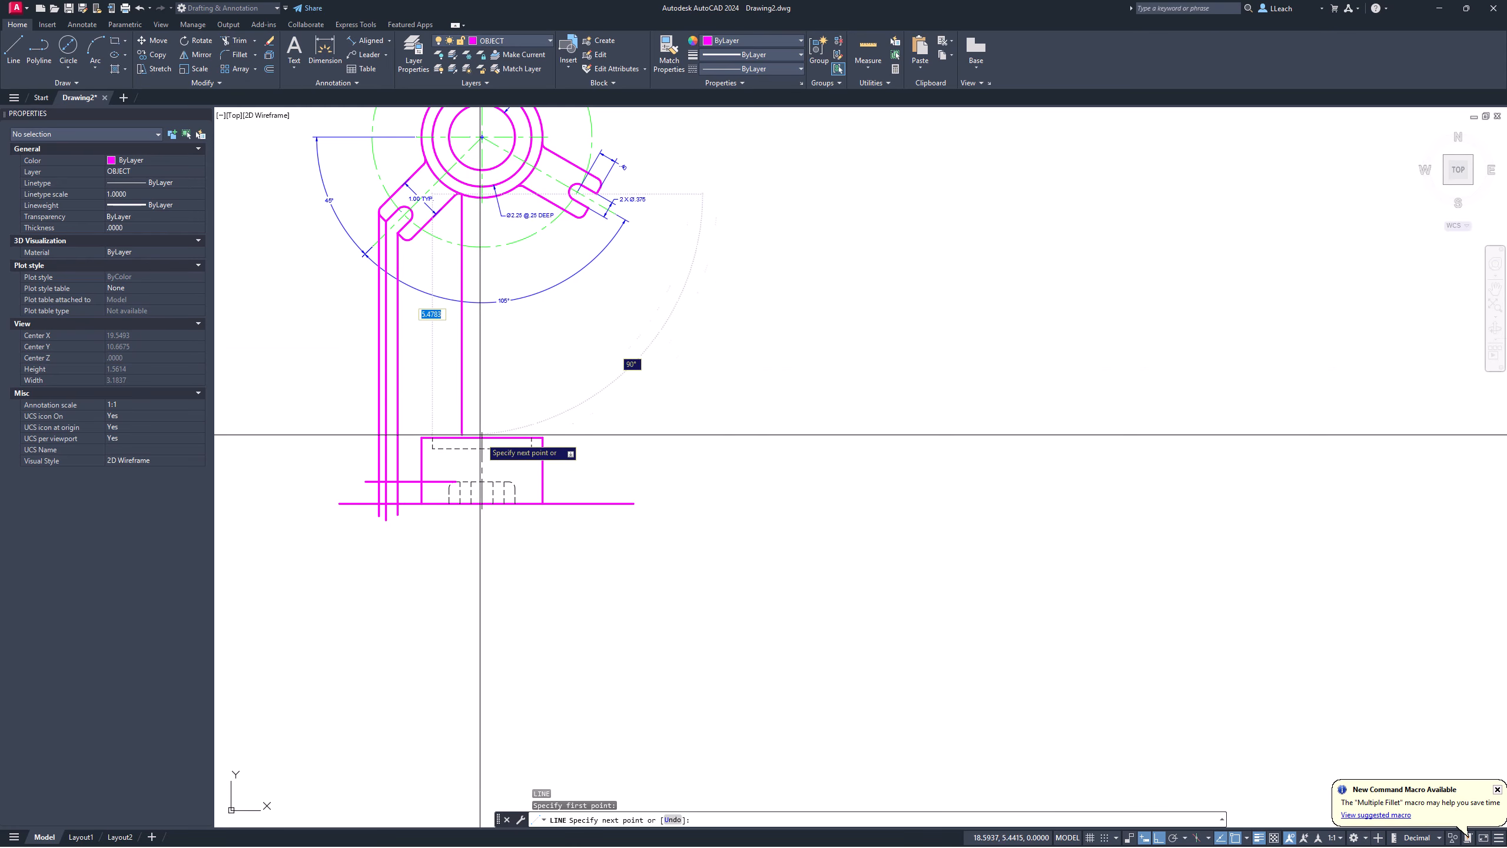
pyautogui.press('F8')
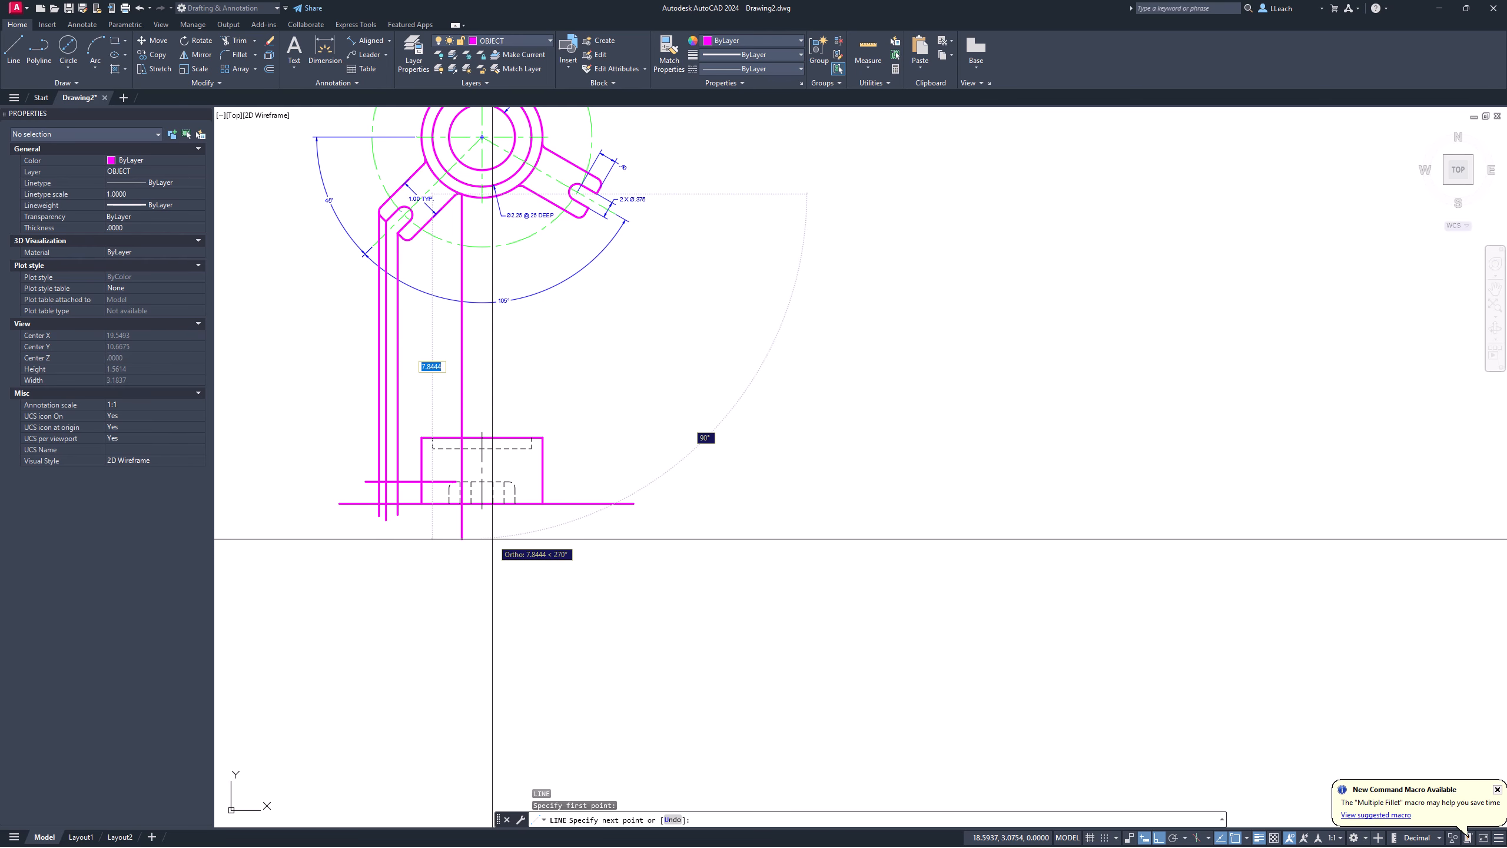
pyautogui.click(492, 538)
pyautogui.scroll(5, 463, 460)
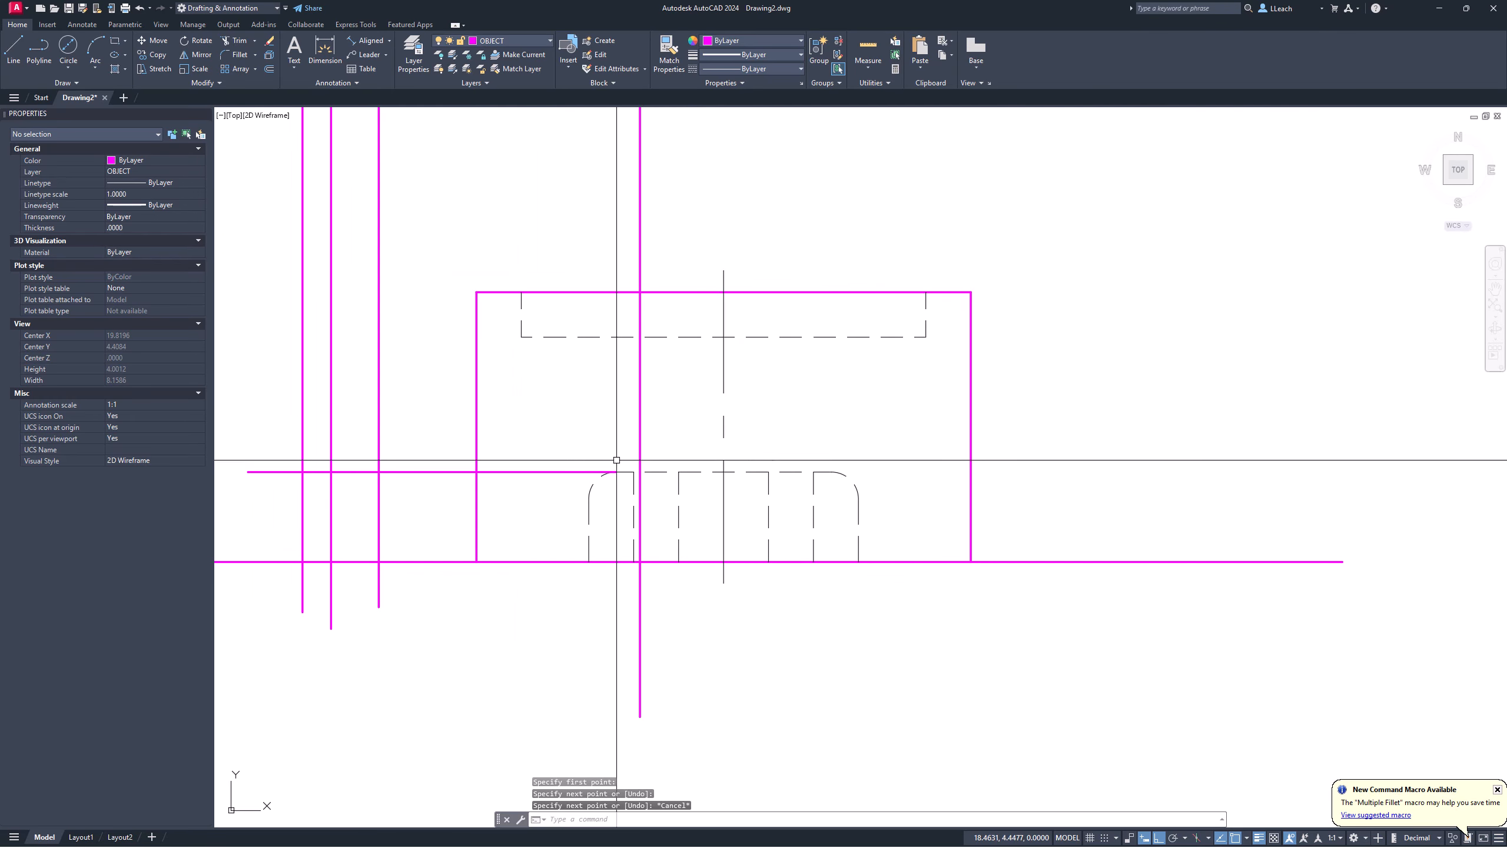
# Step: Run EXTEND and exit it without changing any lines
pyautogui.write('ex')
pyautogui.press('Return')
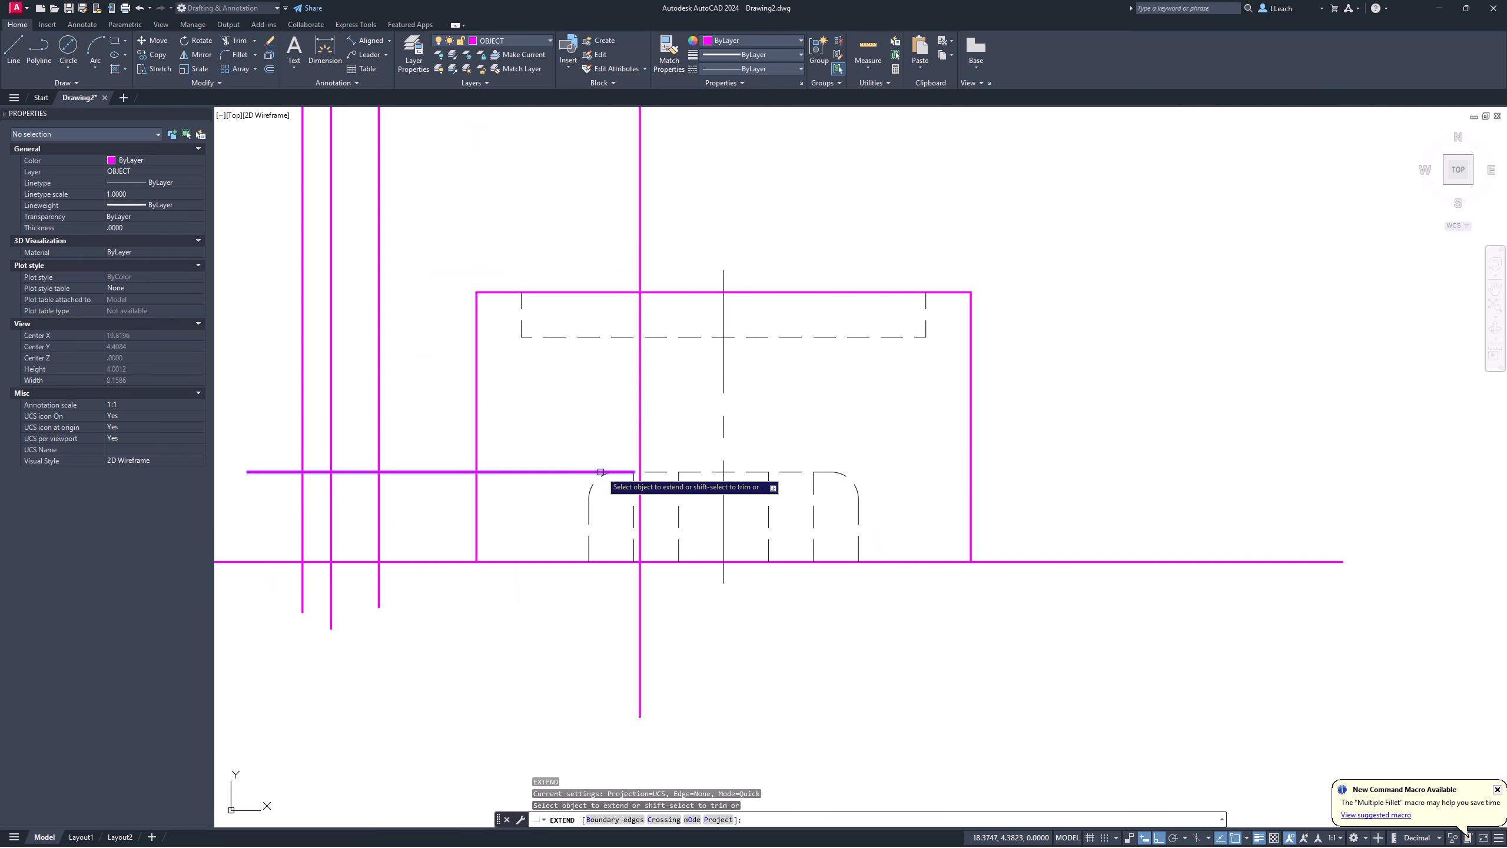
pyautogui.press('Return')
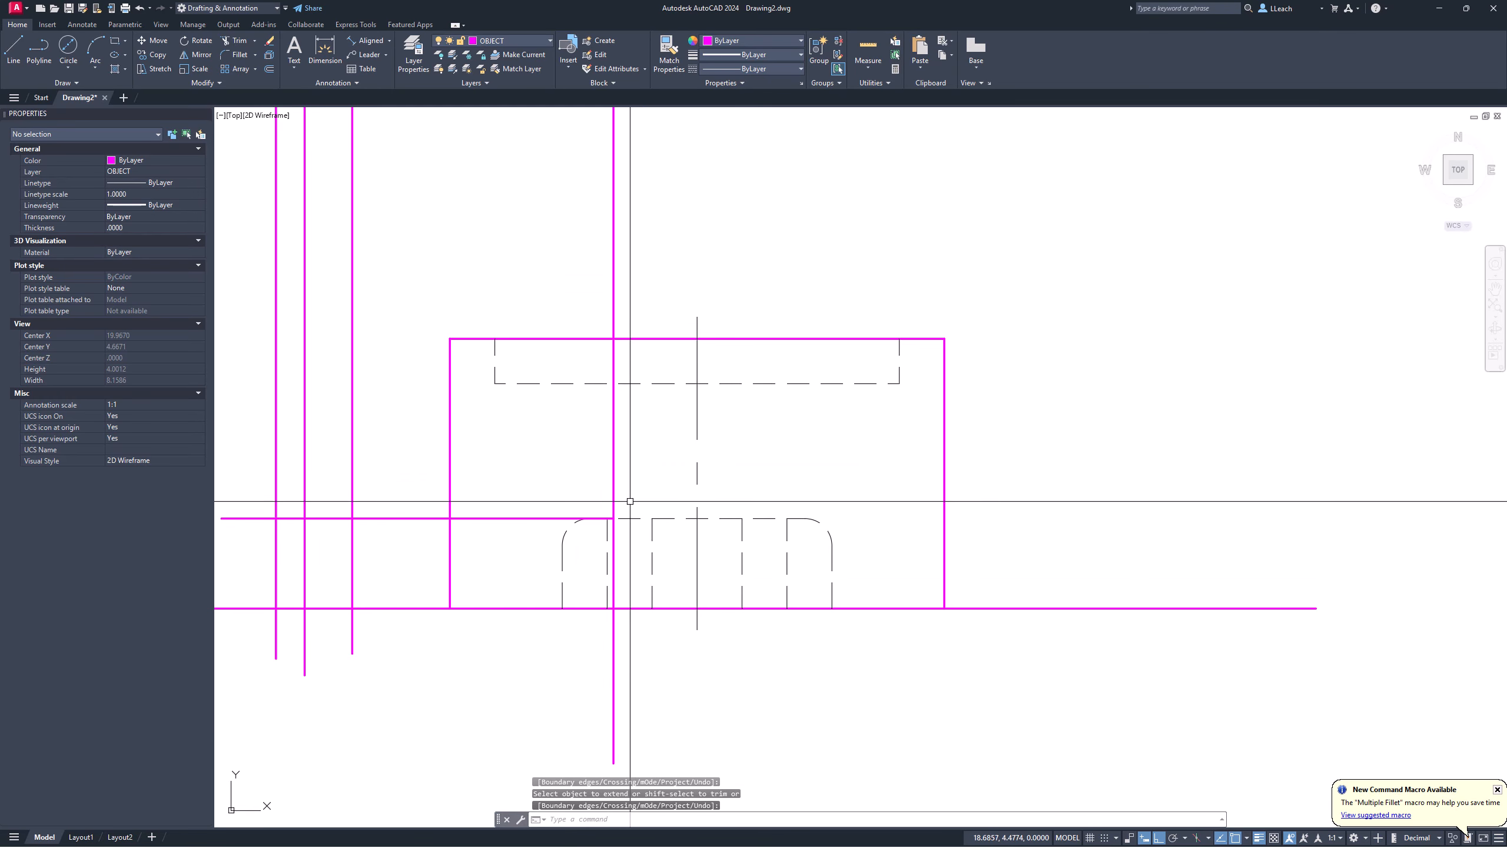
pyautogui.scroll(4, 674, 423)
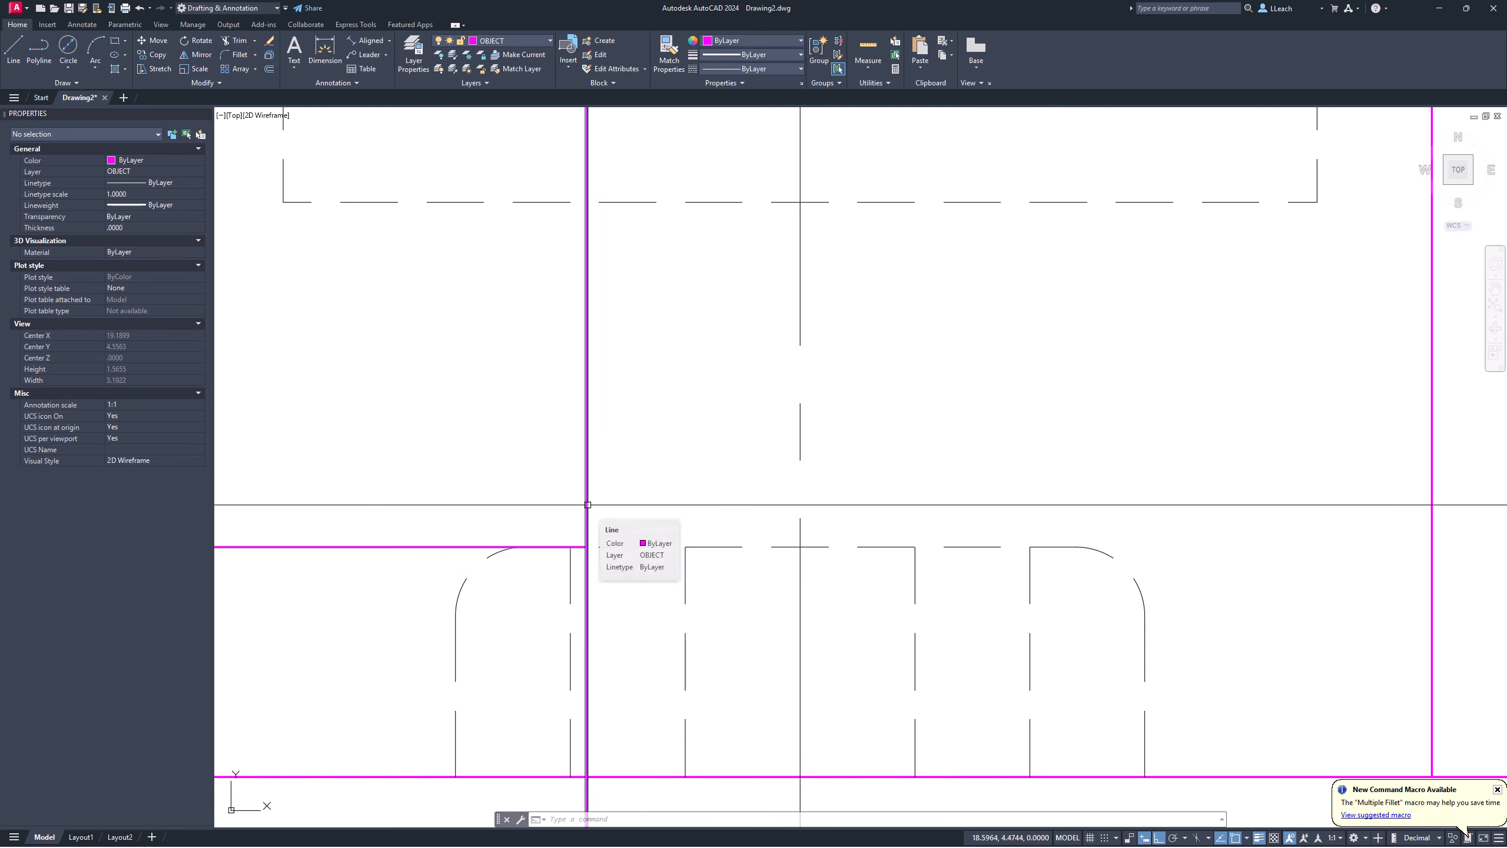
# Step: Join the projected vertical line to the arm's horizontal top line with a zero-radius fillet
pyautogui.write('f')
pyautogui.press('Return')
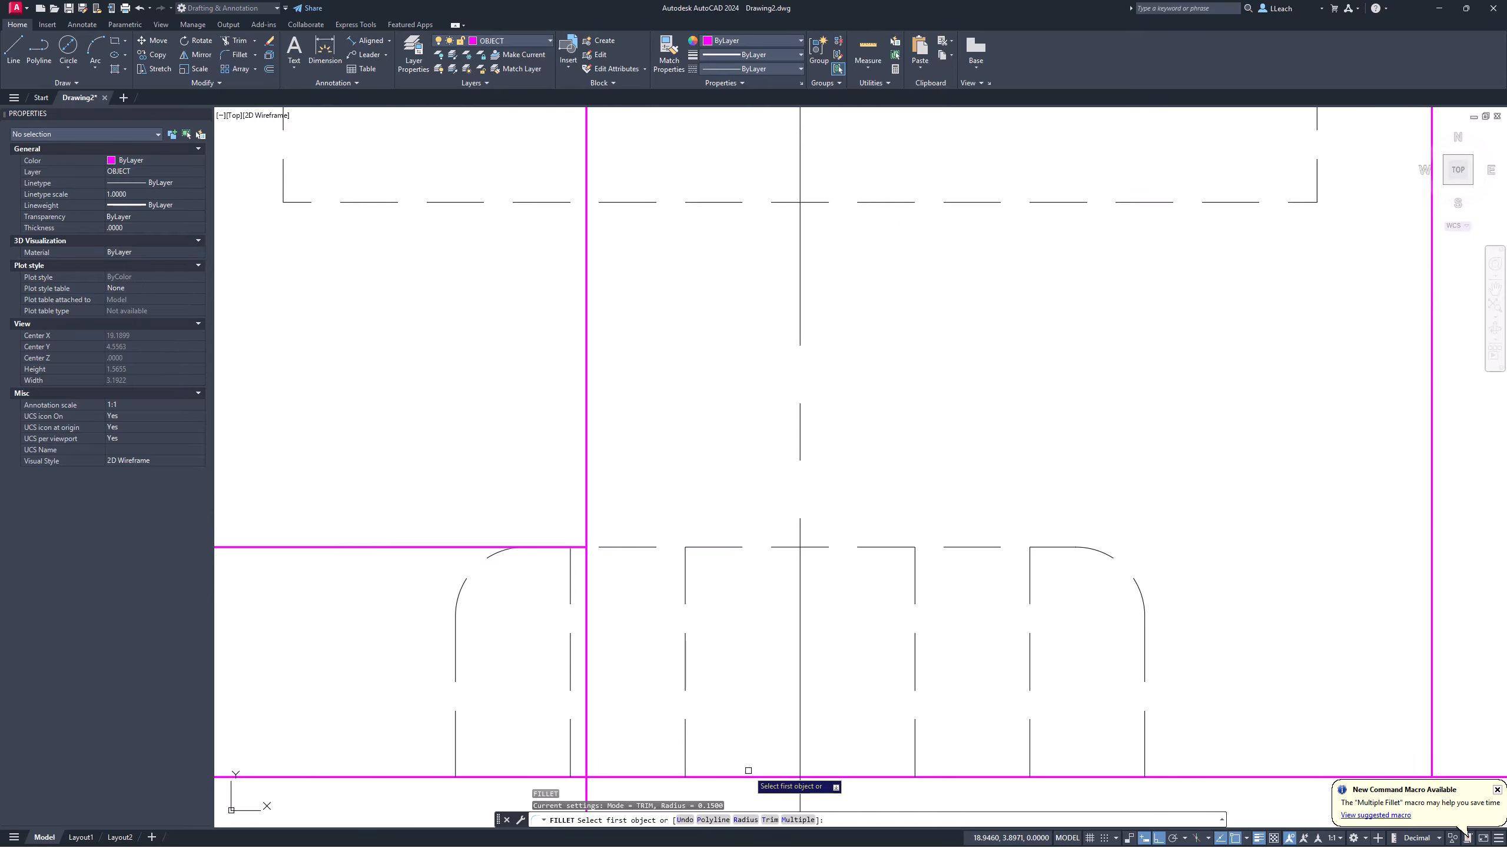
pyautogui.click(745, 820)
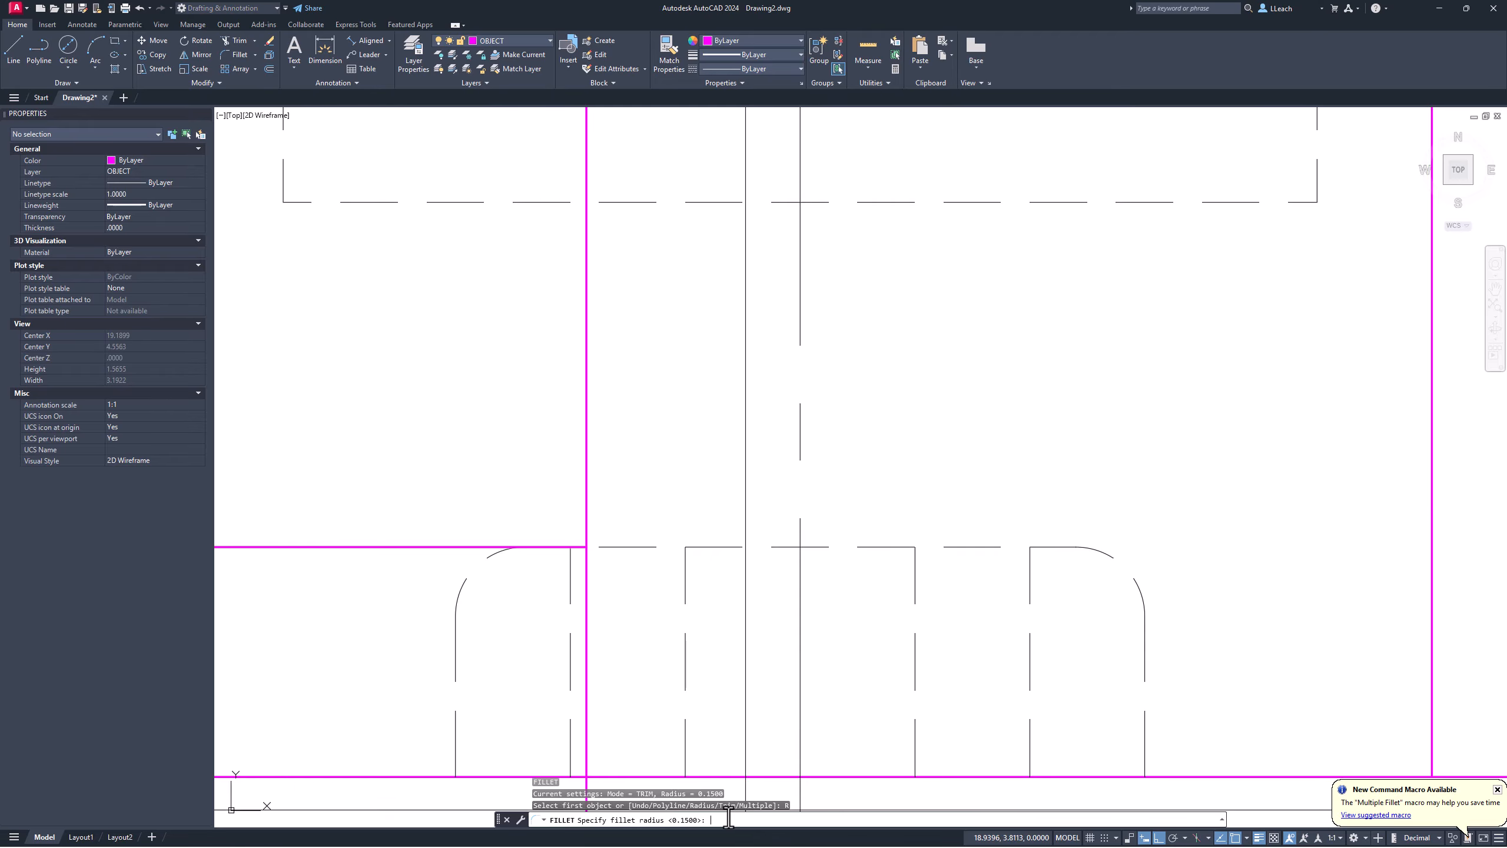
pyautogui.click(587, 571)
pyautogui.click(419, 549)
pyautogui.press('Escape')
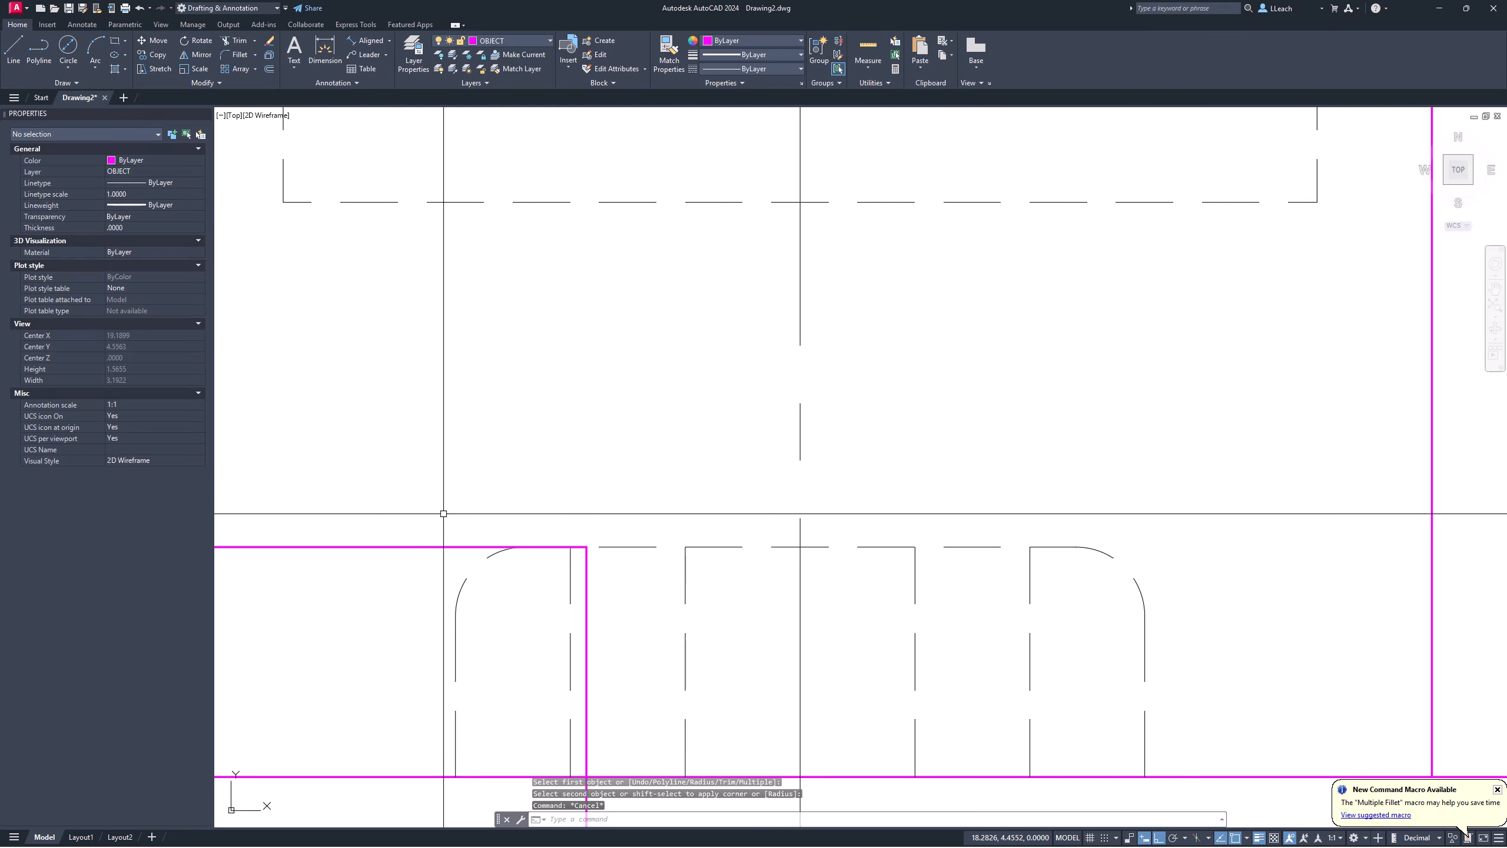
pyautogui.write('TR')
pyautogui.press('Return')
pyautogui.scroll(-2, 463, 504)
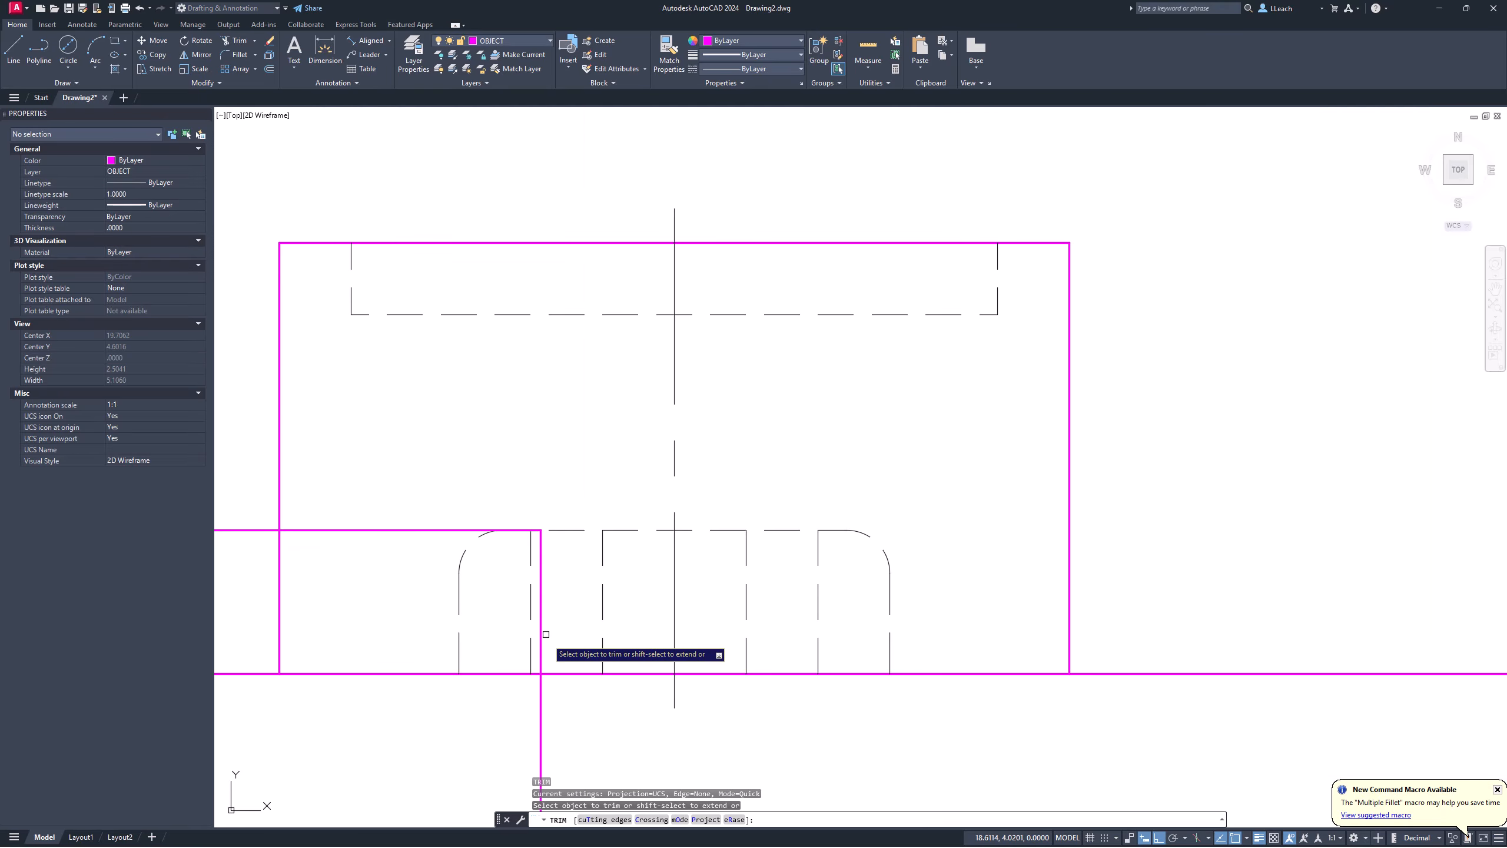
# Step: Trim the new vertical line where it runs below the arm's horizontal line
pyautogui.click(542, 706)
pyautogui.press('Return')
pyautogui.scroll(-5, 532, 496)
pyautogui.moveTo(529, 480); pyautogui.dragTo(522, 697, button='middle')
pyautogui.moveTo(532, 575); pyautogui.dragTo(518, 720, button='middle')
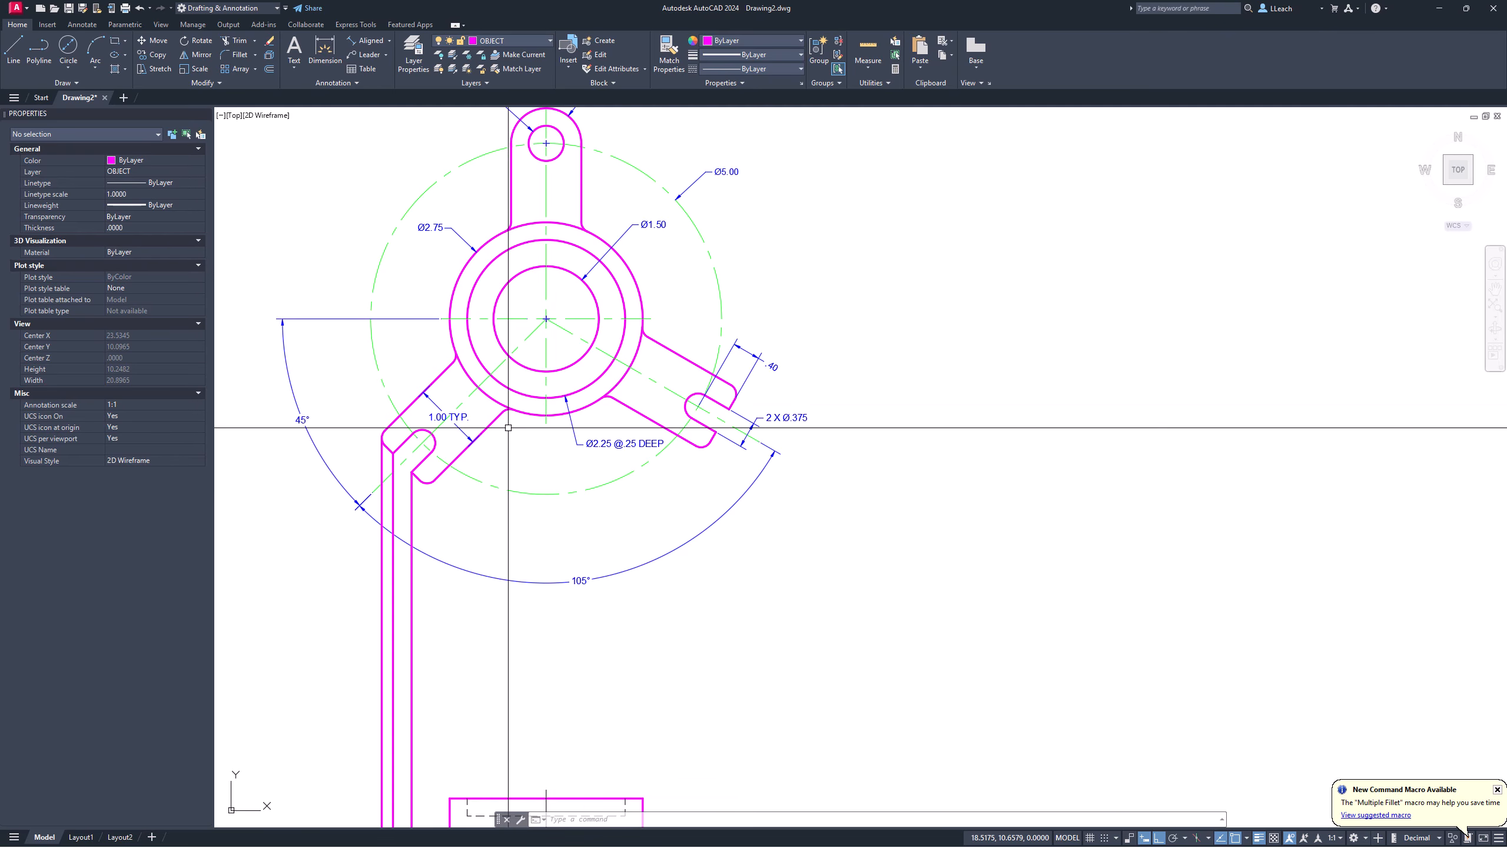
pyautogui.scroll(-4, 509, 418)
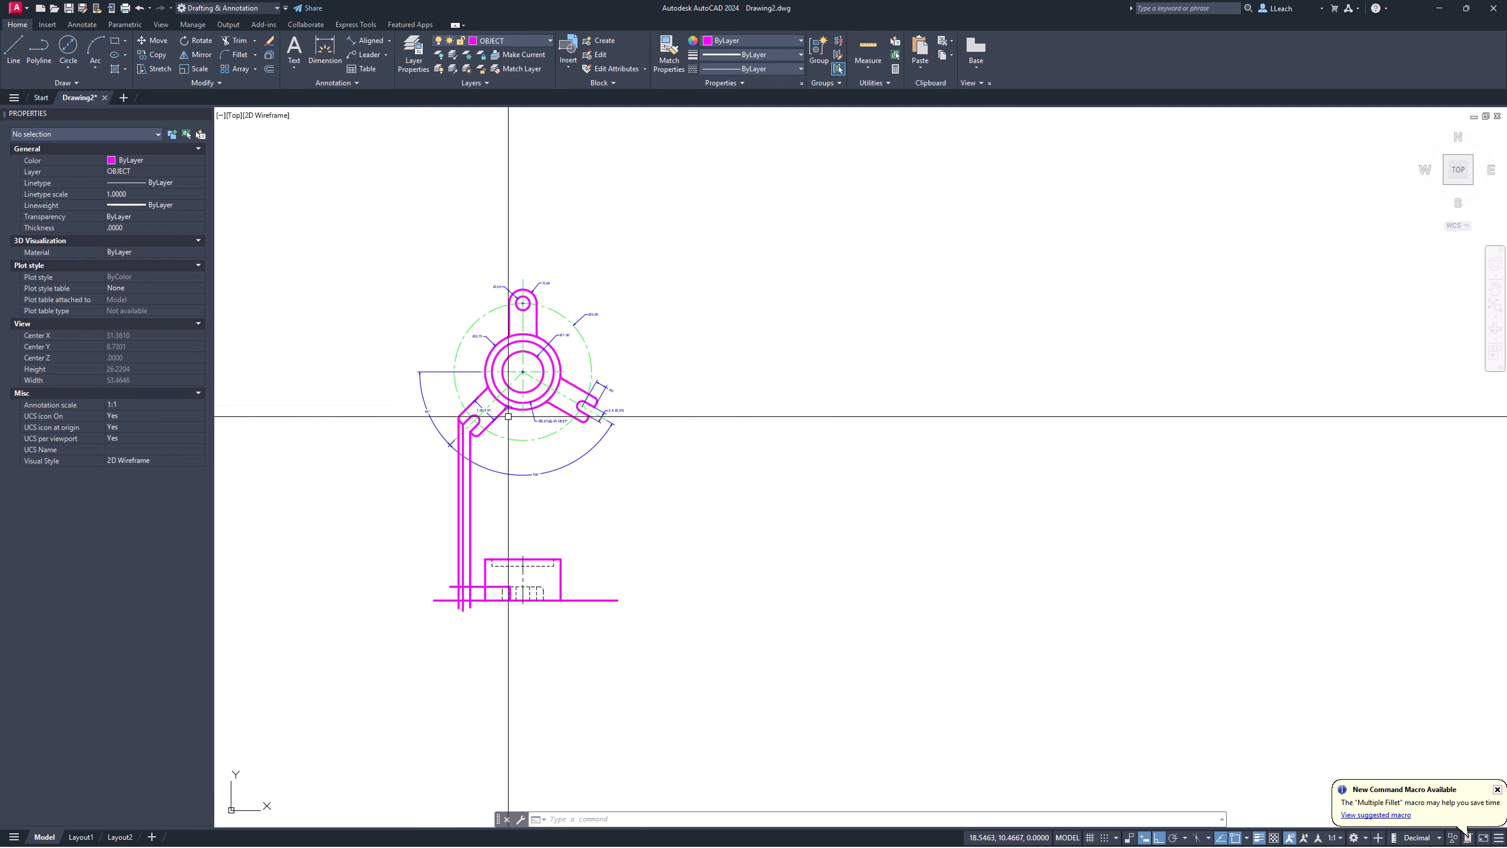
pyautogui.moveTo(508, 416); pyautogui.dragTo(489, 392, button='middle')
pyautogui.scroll(4, 454, 539)
pyautogui.moveTo(449, 503); pyautogui.dragTo(414, 583, button='middle')
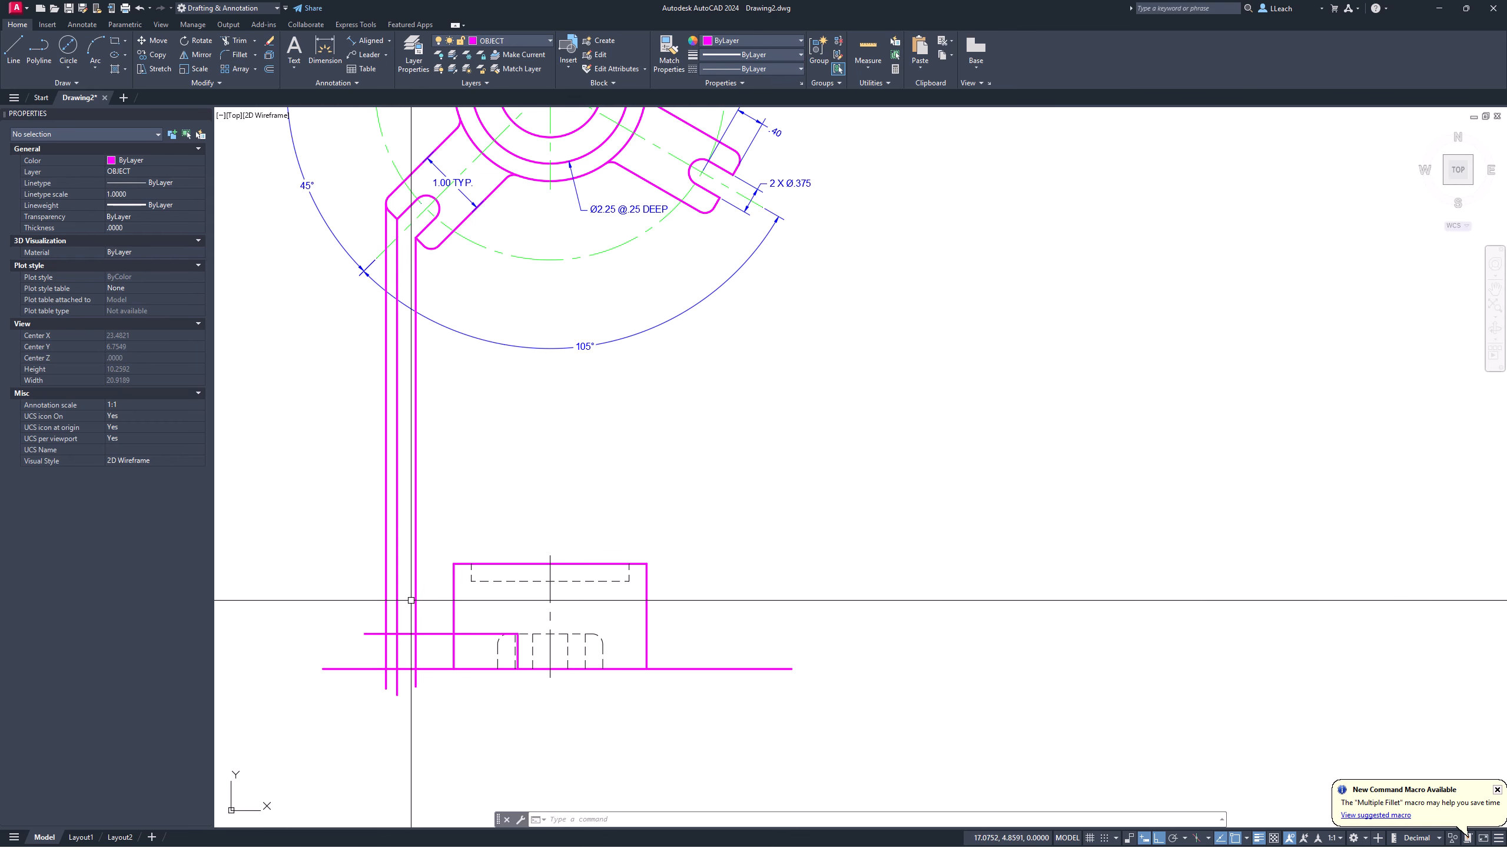
pyautogui.scroll(2, 411, 596)
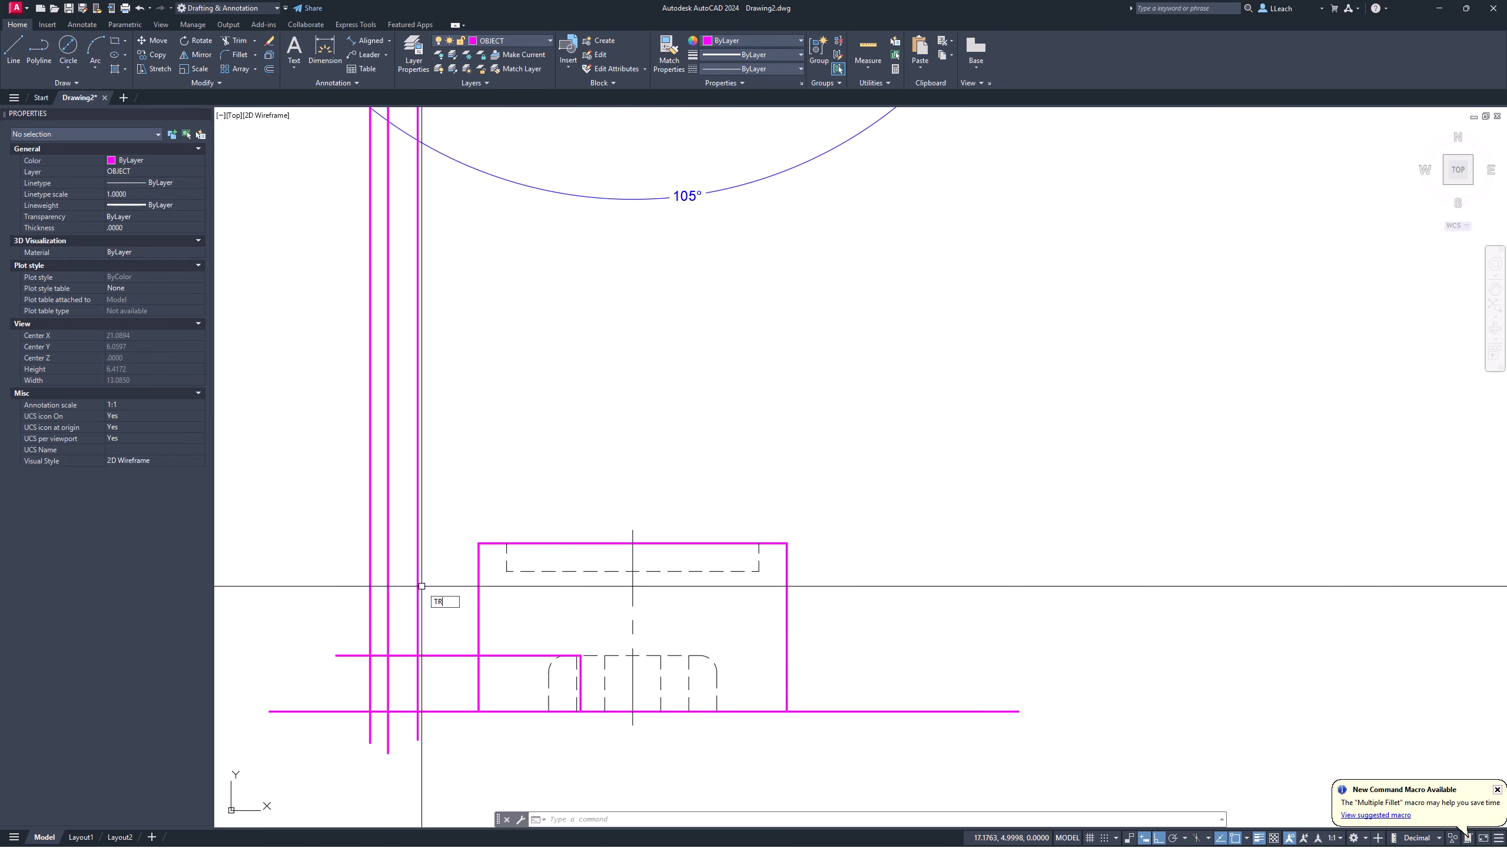
# Step: Fence-trim the leftover projection lines above the top edge and below the bottom edge of the front view
pyautogui.press('Return')
pyautogui.moveTo(430, 620); pyautogui.dragTo(335, 610)
pyautogui.moveTo(347, 680); pyautogui.dragTo(340, 746)
pyautogui.press('Return')
pyautogui.scroll(-2, 416, 577)
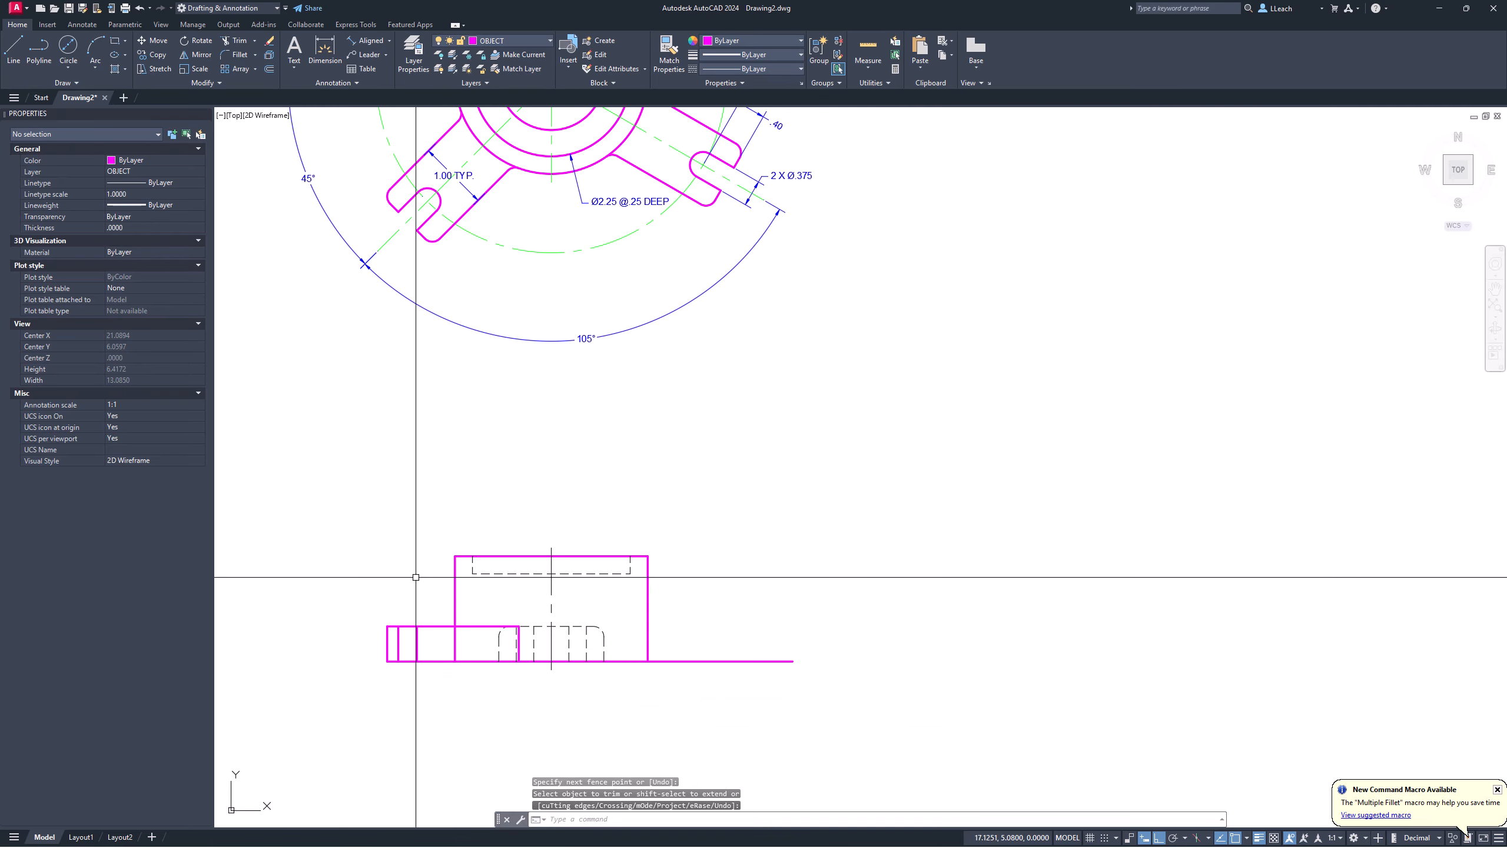
pyautogui.moveTo(468, 590); pyautogui.dragTo(452, 622, button='middle')
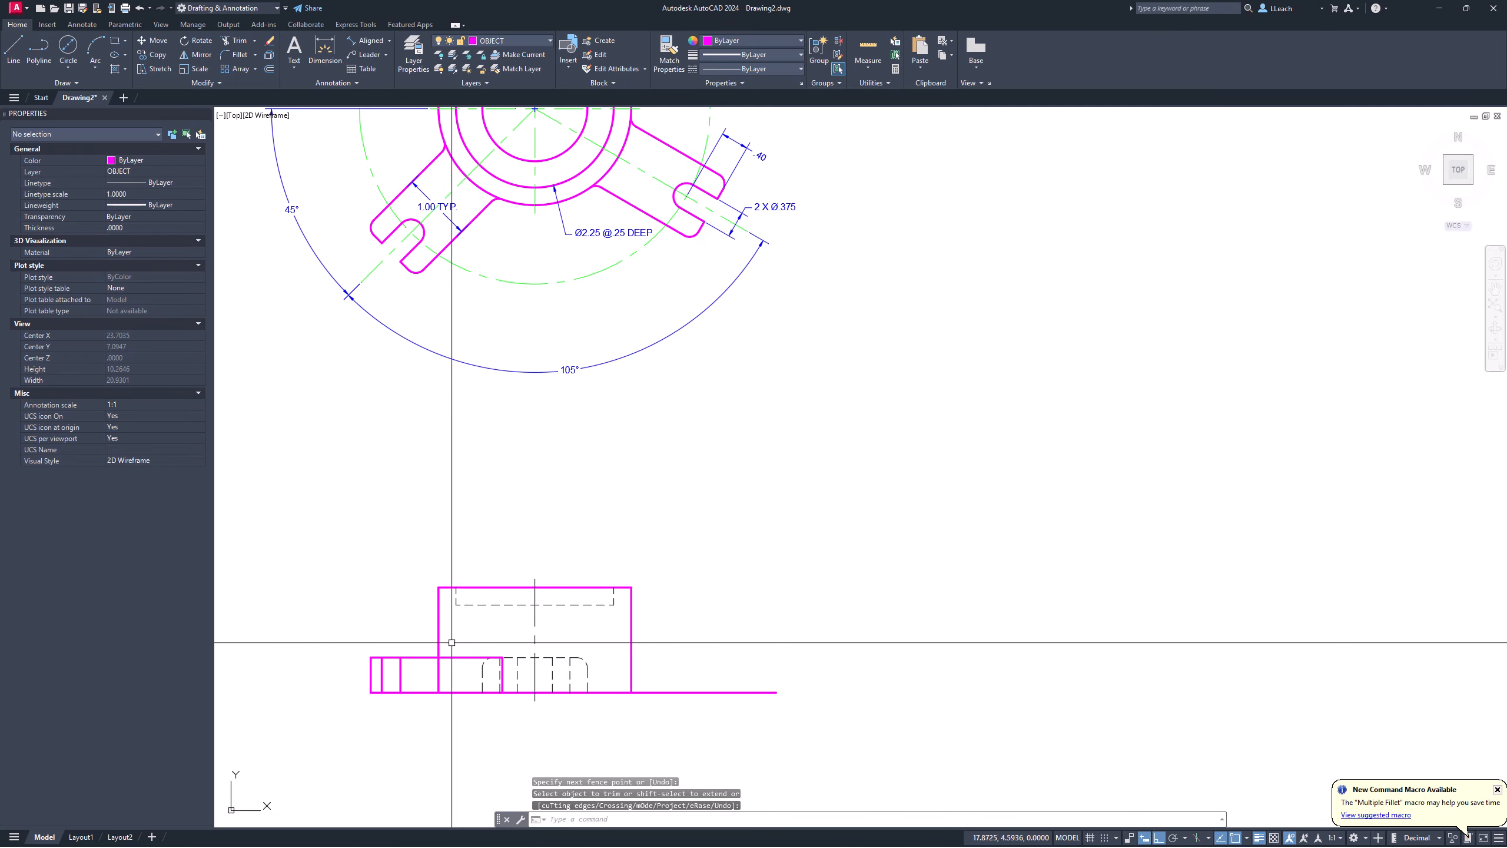
pyautogui.moveTo(458, 621); pyautogui.dragTo(457, 632, button='middle')
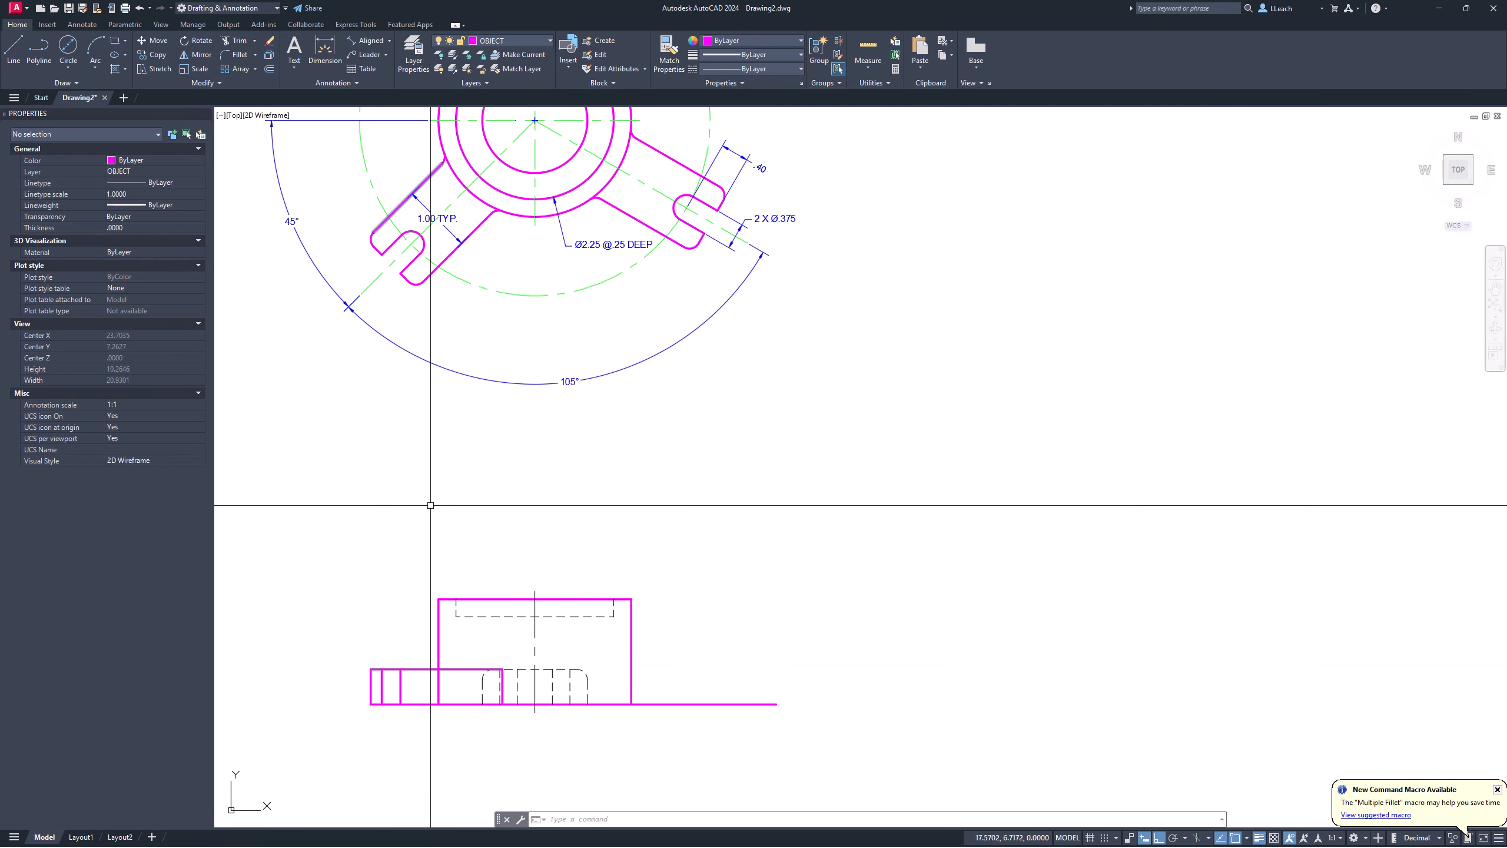
pyautogui.scroll(4, 439, 647)
pyautogui.scroll(2, 446, 570)
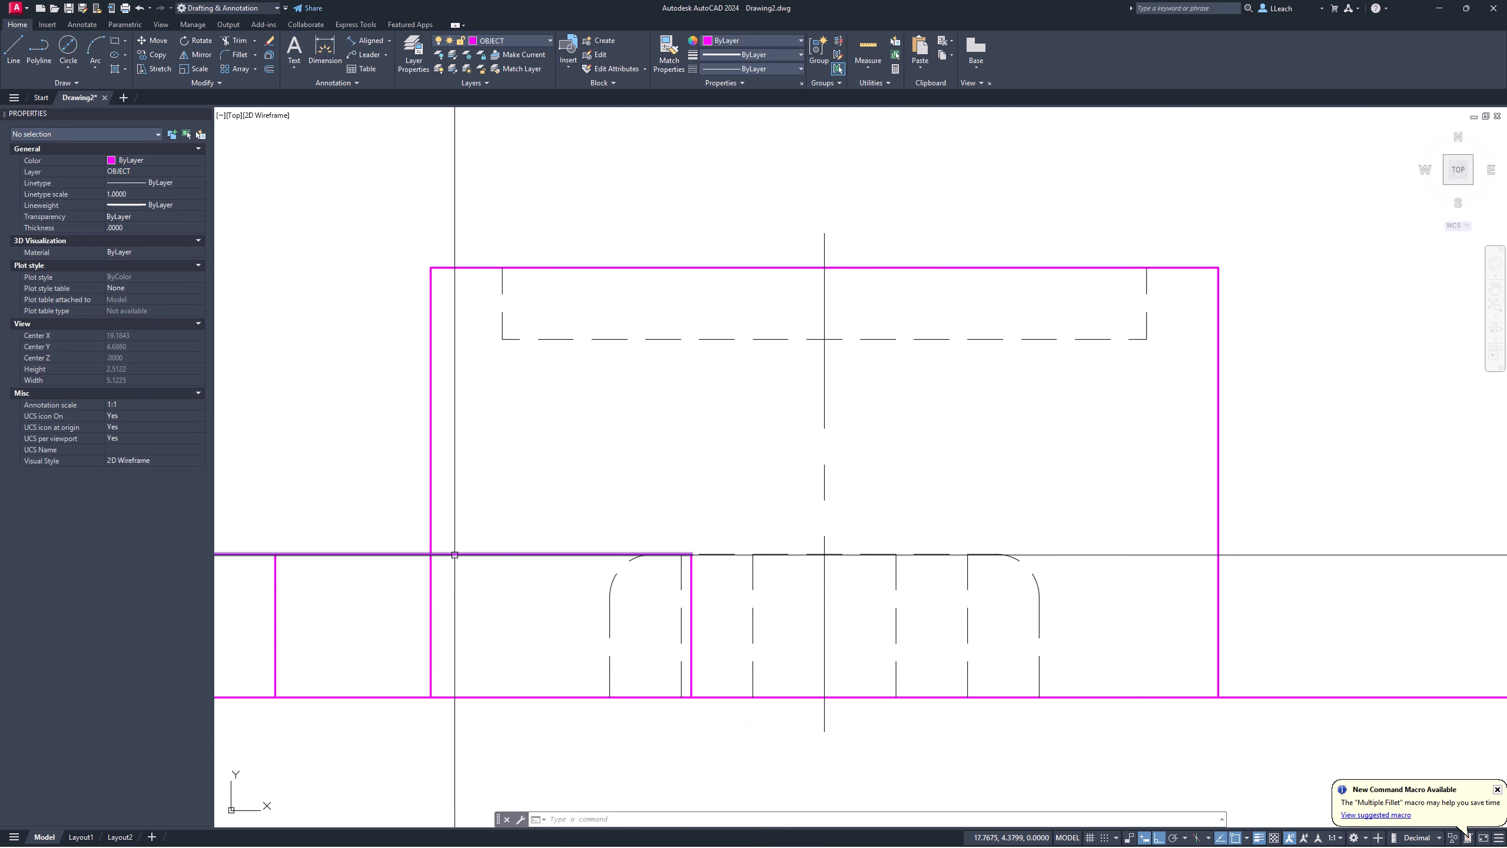
# Step: Split the block's left edge at the arm's top line and move the lower piece to the HIDDEN layer
pyautogui.press('Return')
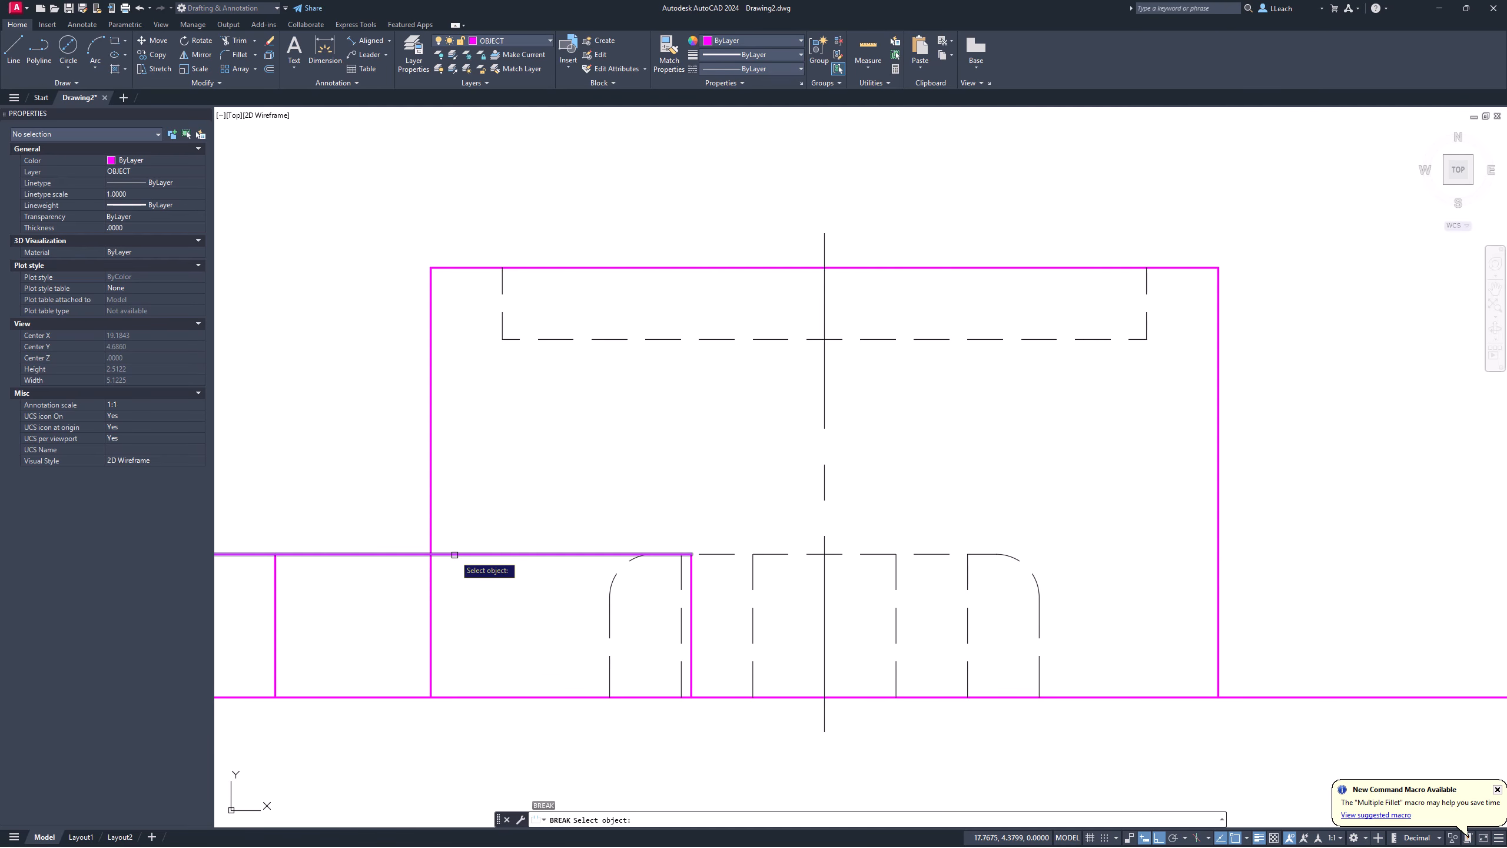
pyautogui.click(432, 536)
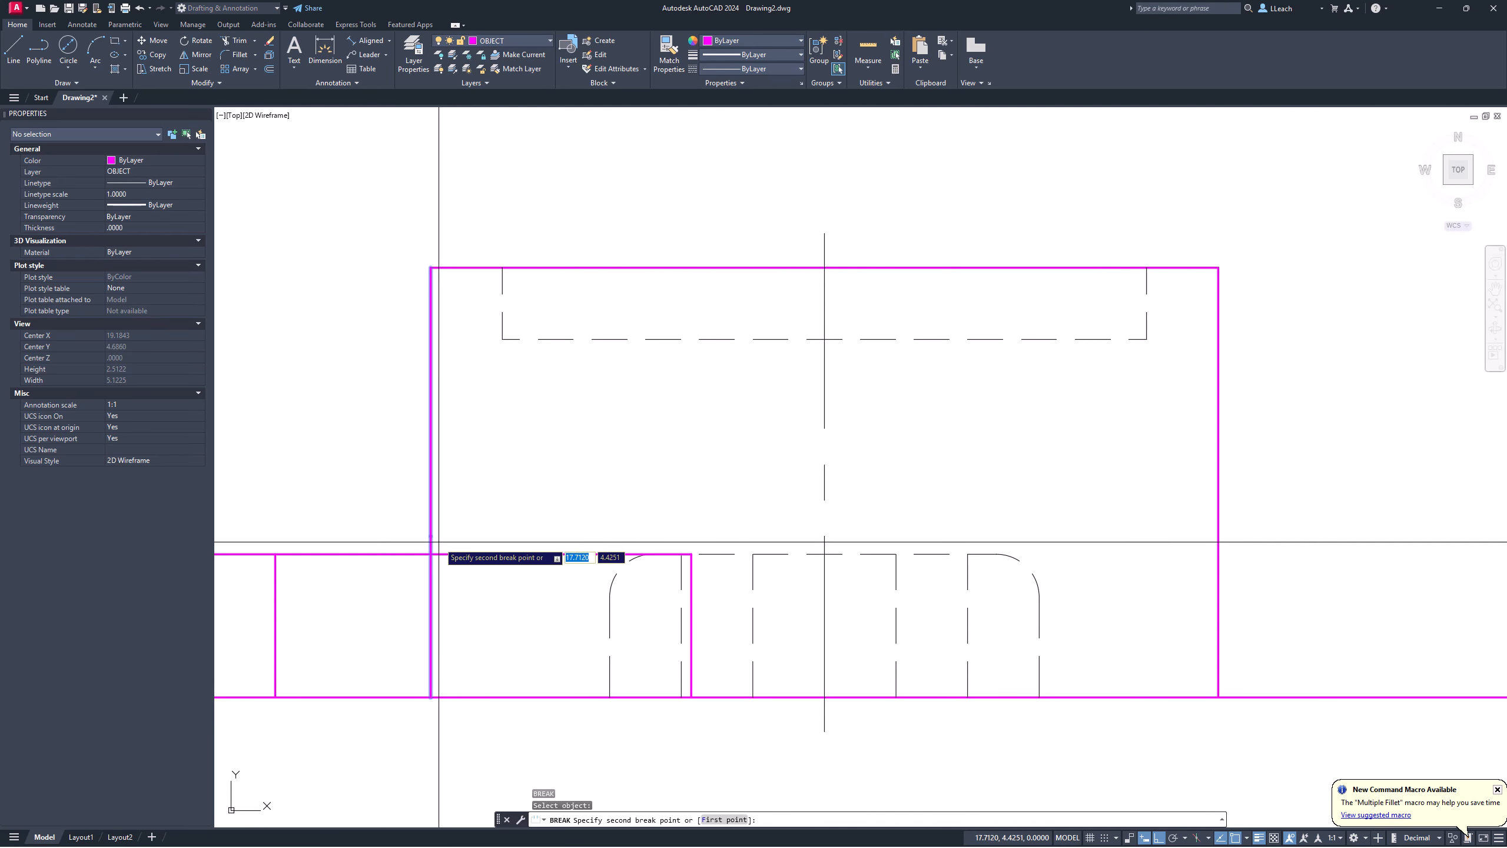
pyautogui.click(439, 562)
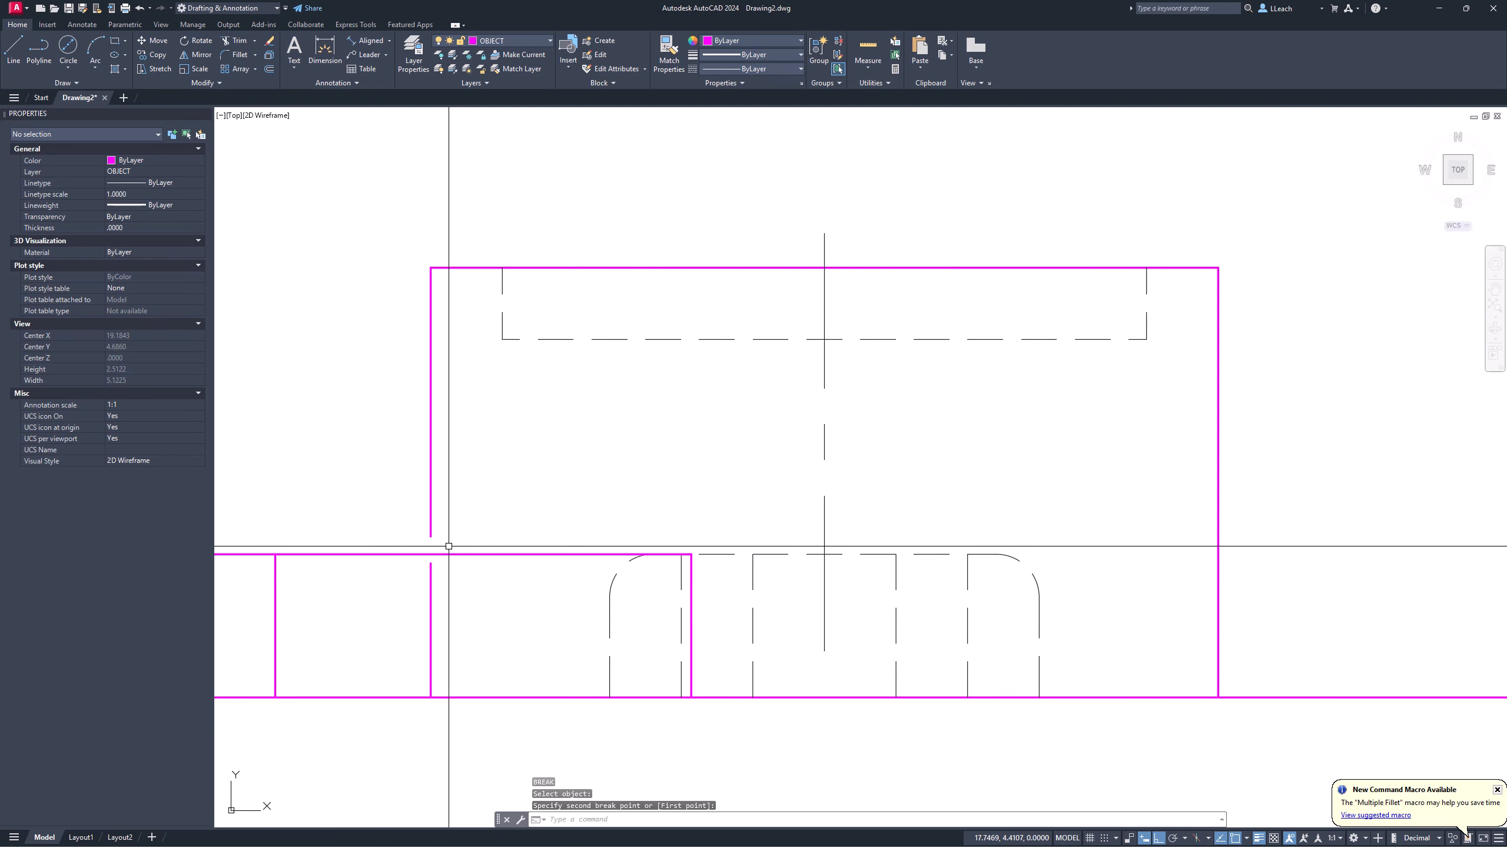
pyautogui.click(432, 587)
pyautogui.click(515, 40)
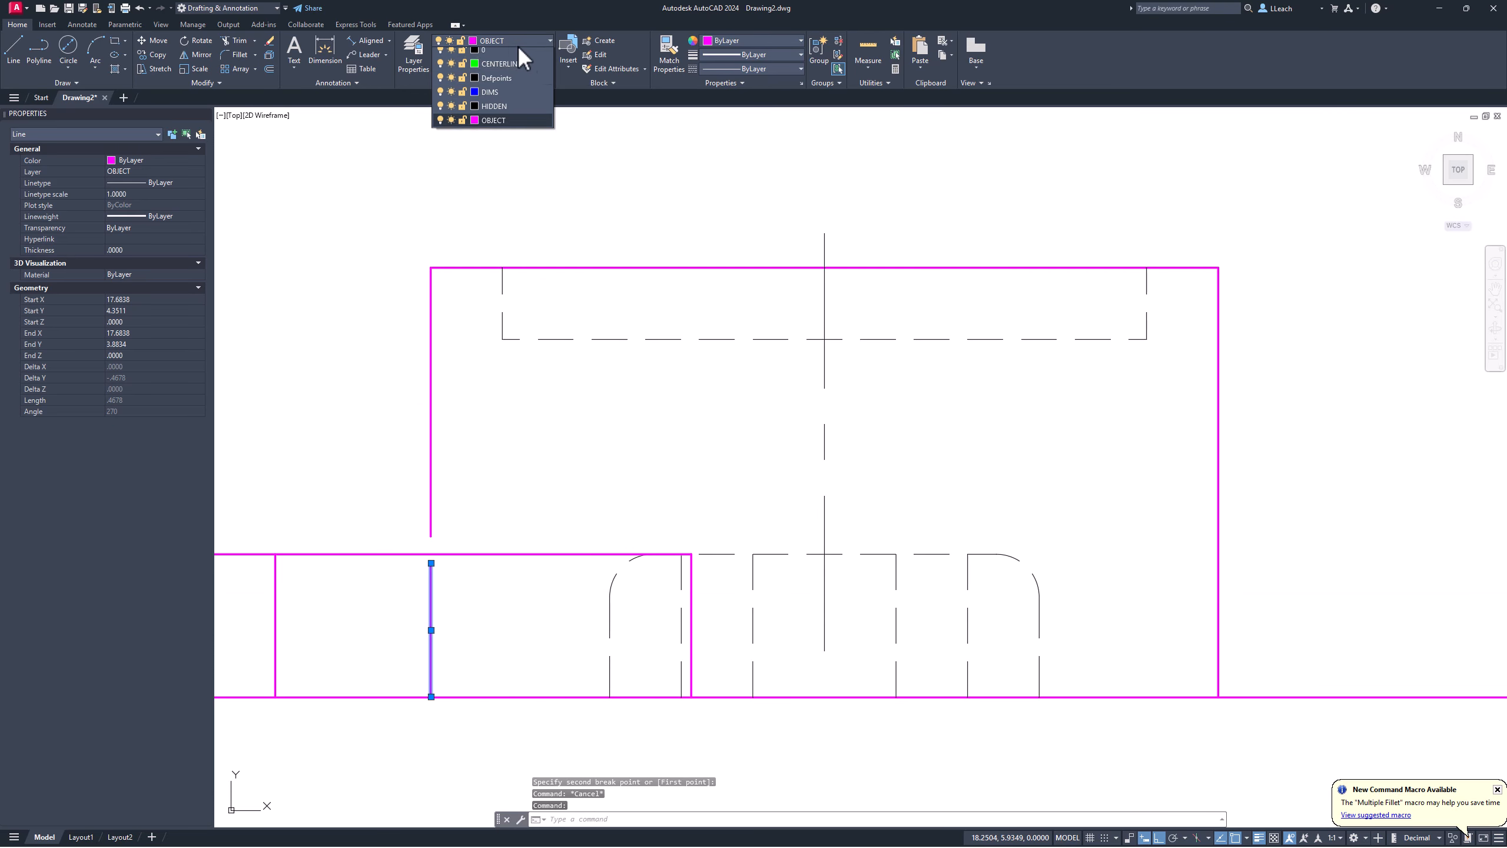
pyautogui.click(505, 107)
pyautogui.press('Escape')
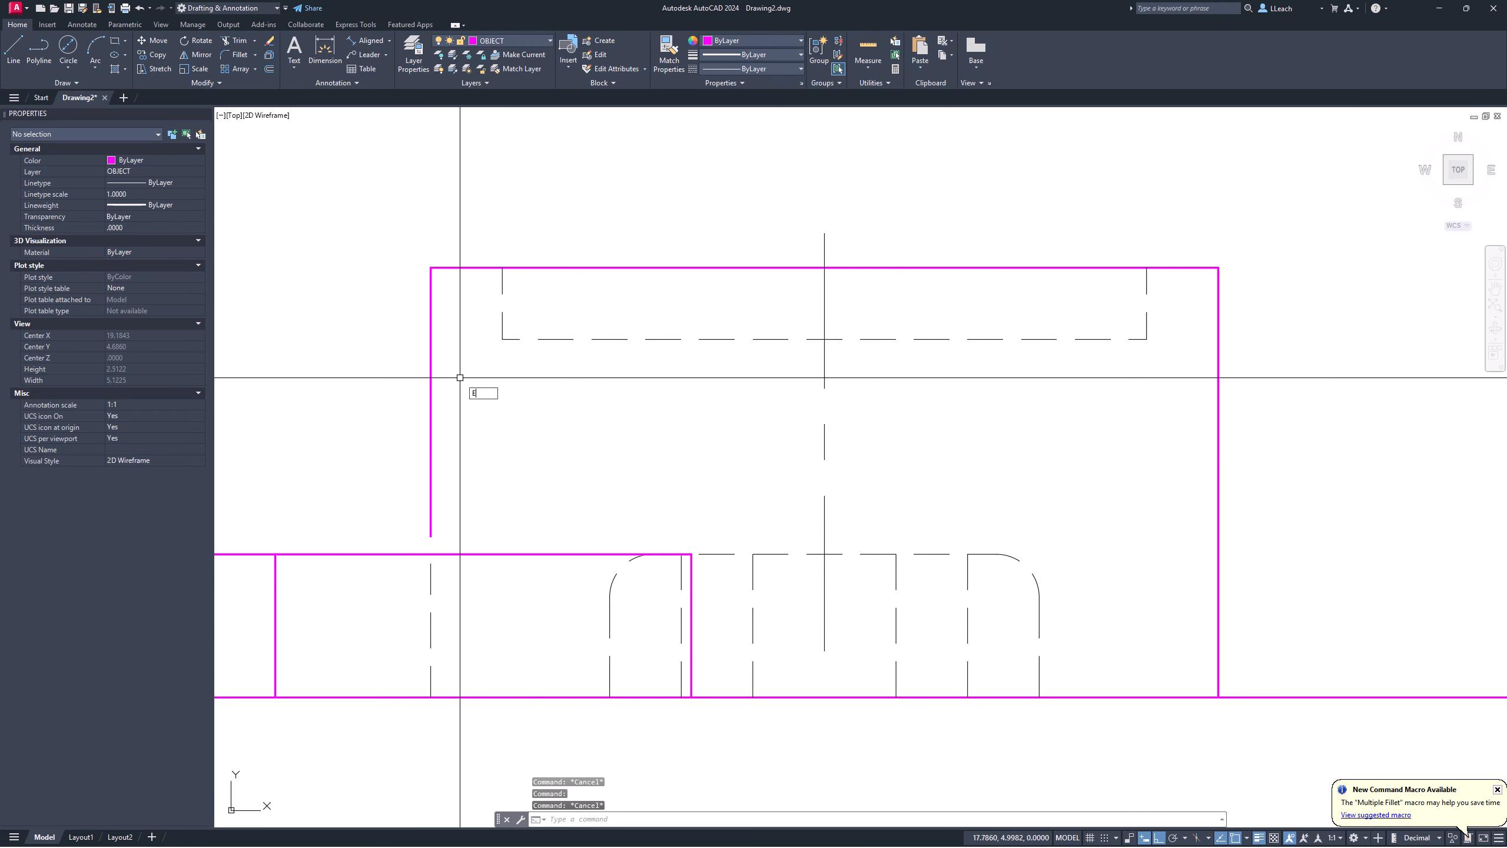
# Step: Exit EXTEND, center the front view, and start FILLET
pyautogui.press('Return')
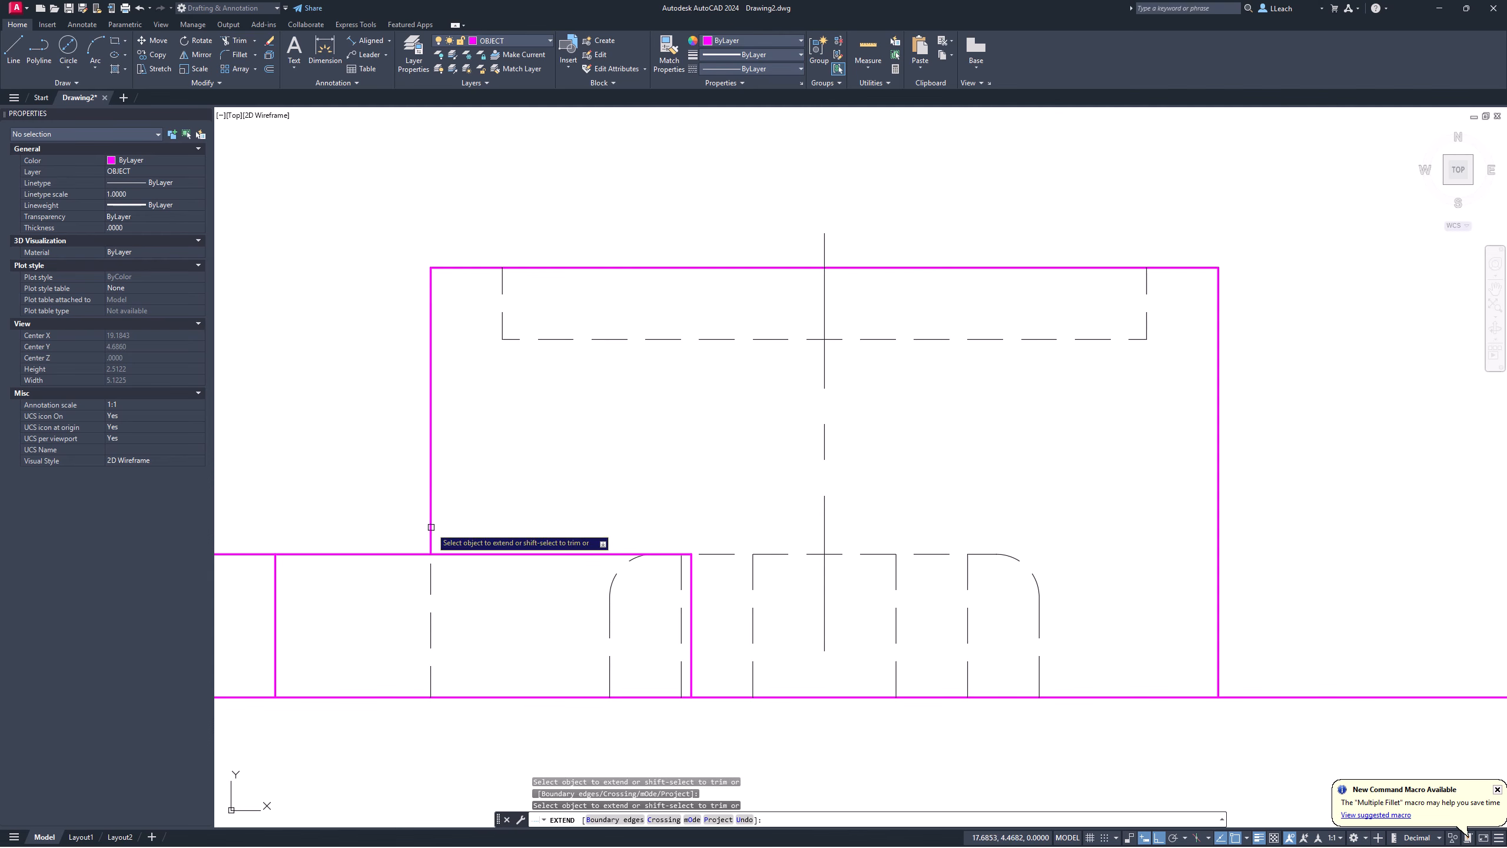
pyautogui.press('Return')
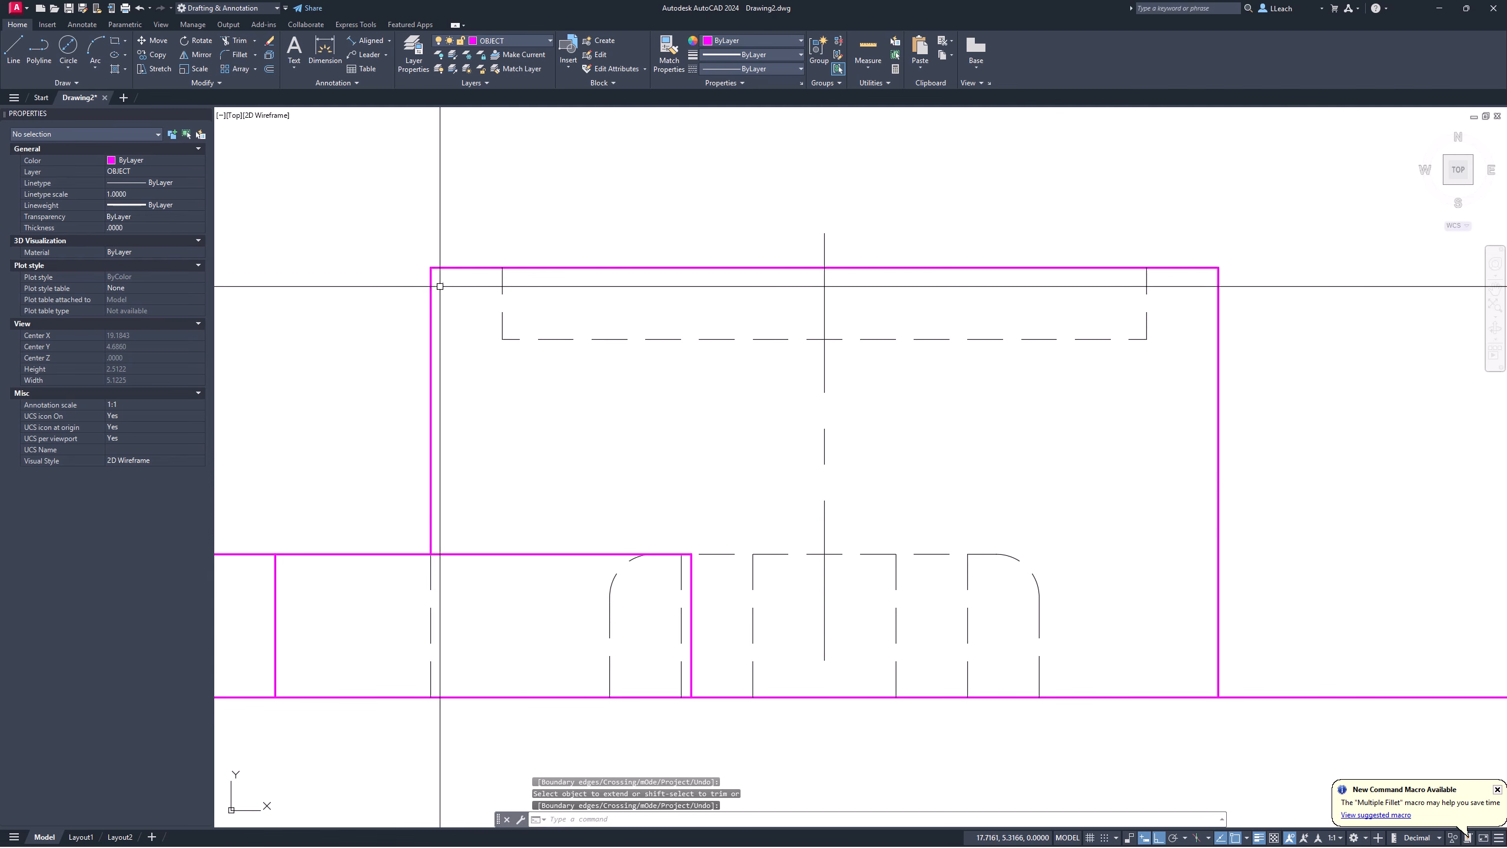
pyautogui.scroll(-4, 426, 556)
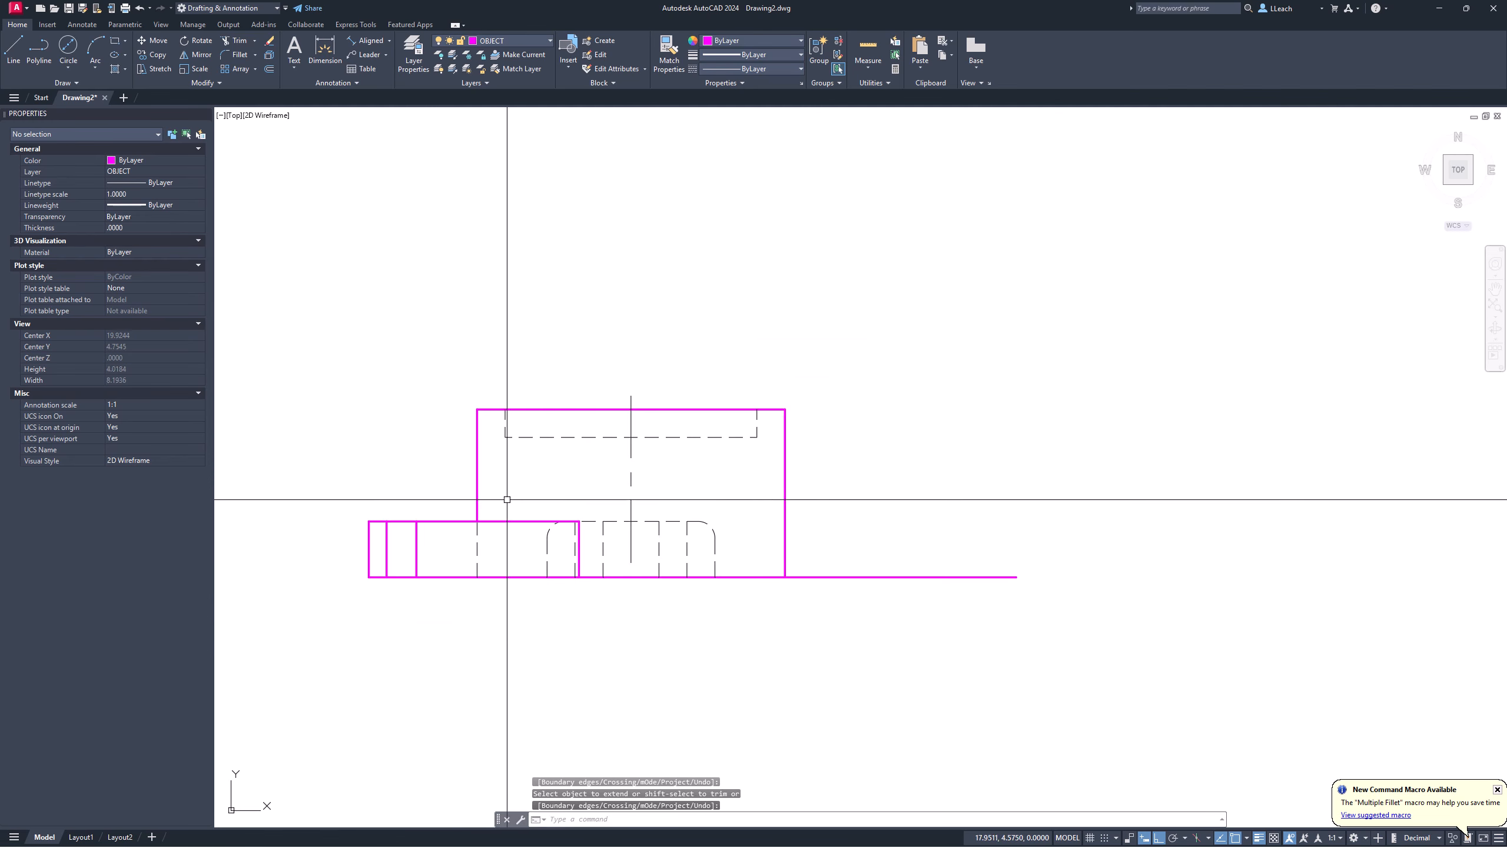
pyautogui.moveTo(535, 482); pyautogui.dragTo(516, 507, button='middle')
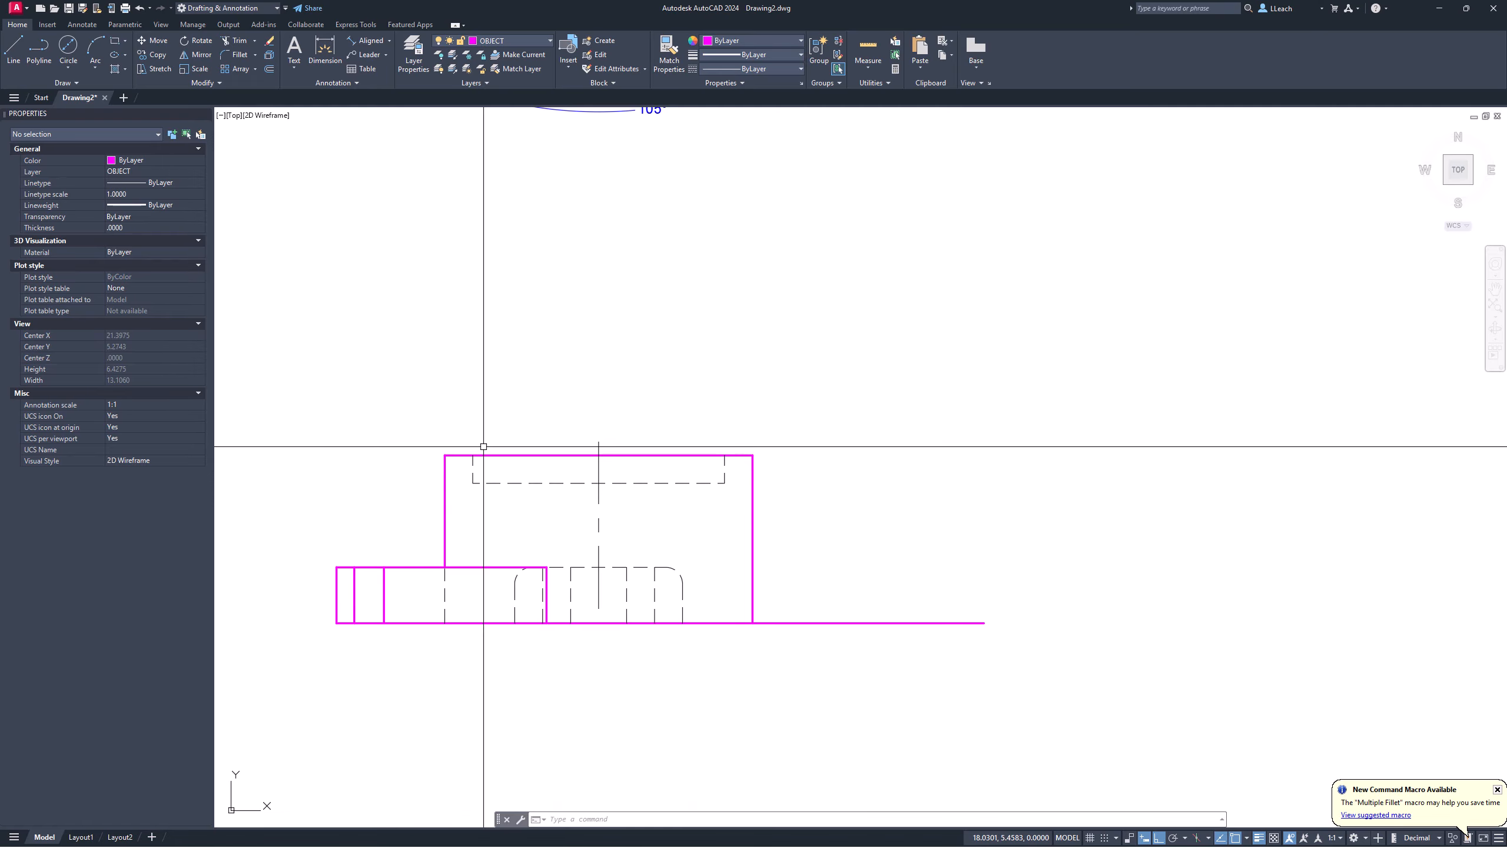
pyautogui.scroll(2, 391, 511)
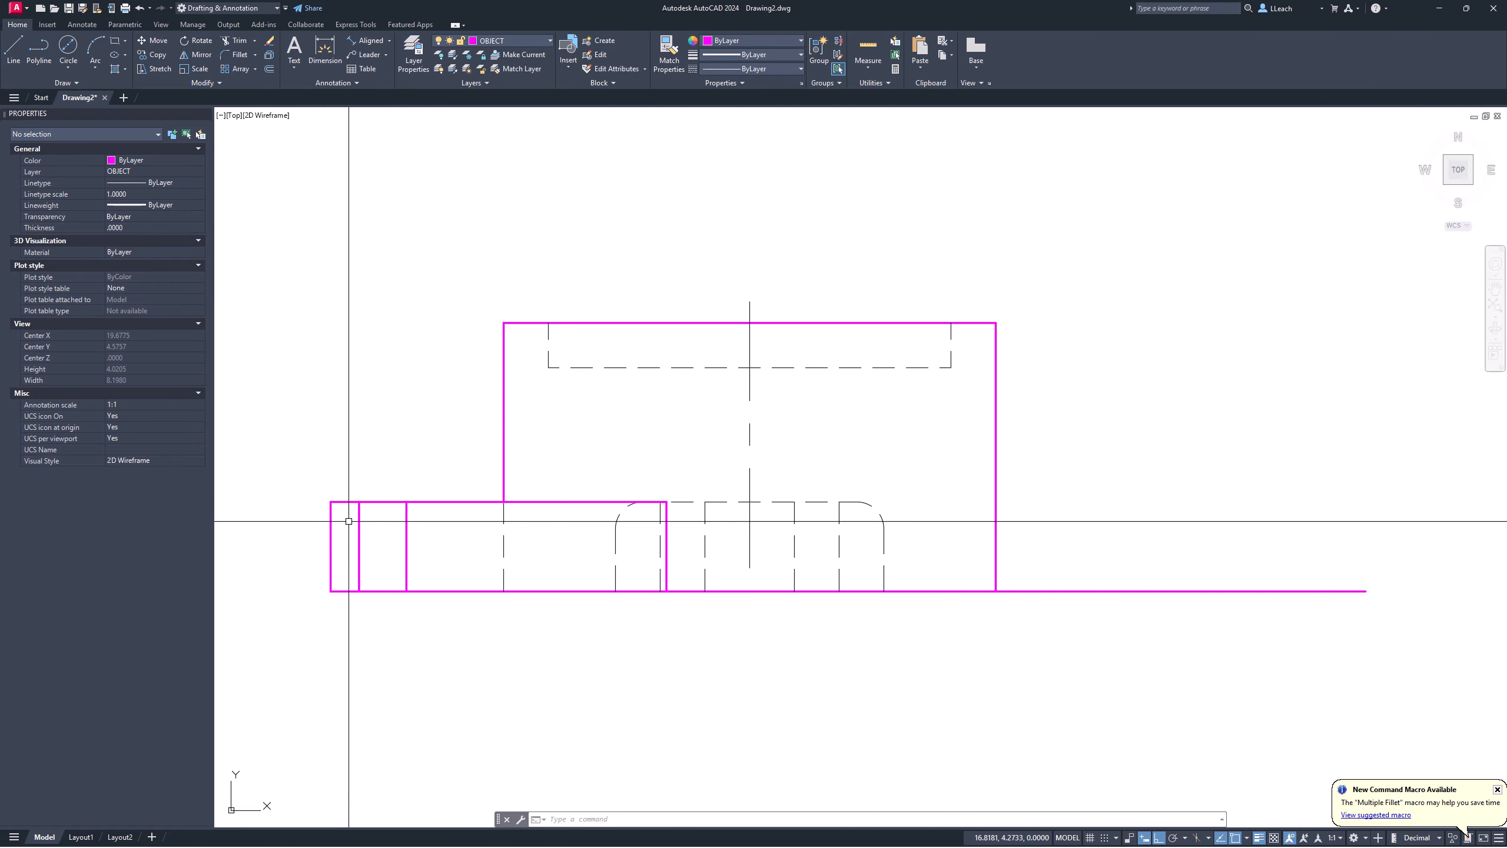
pyautogui.write('F')
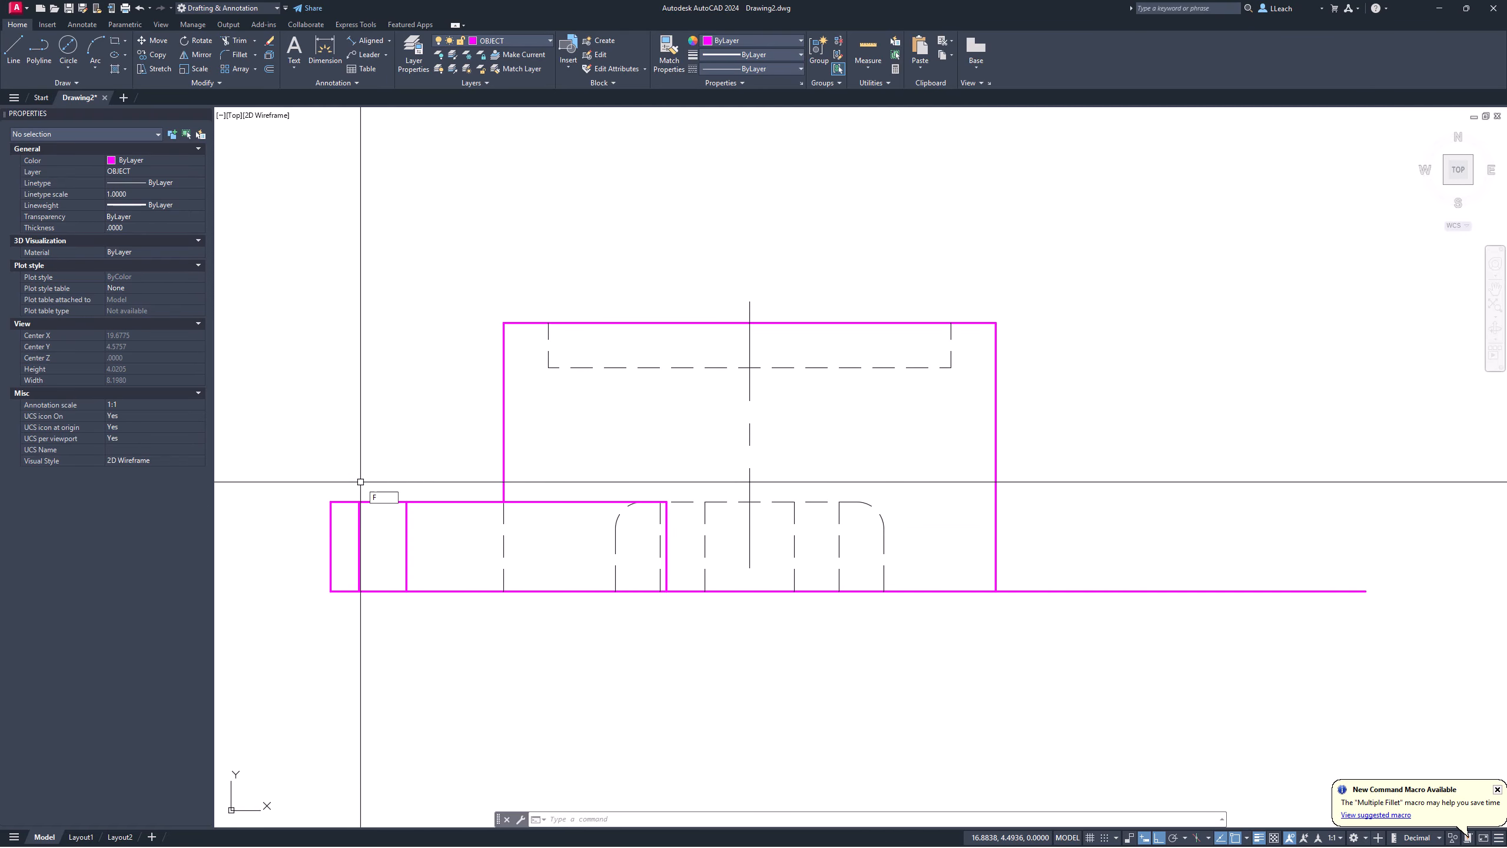
pyautogui.press('Return')
# Step: Round the three upper-left arm corners into the arm's top edge with .15 radius fillets
pyautogui.click(742, 820)
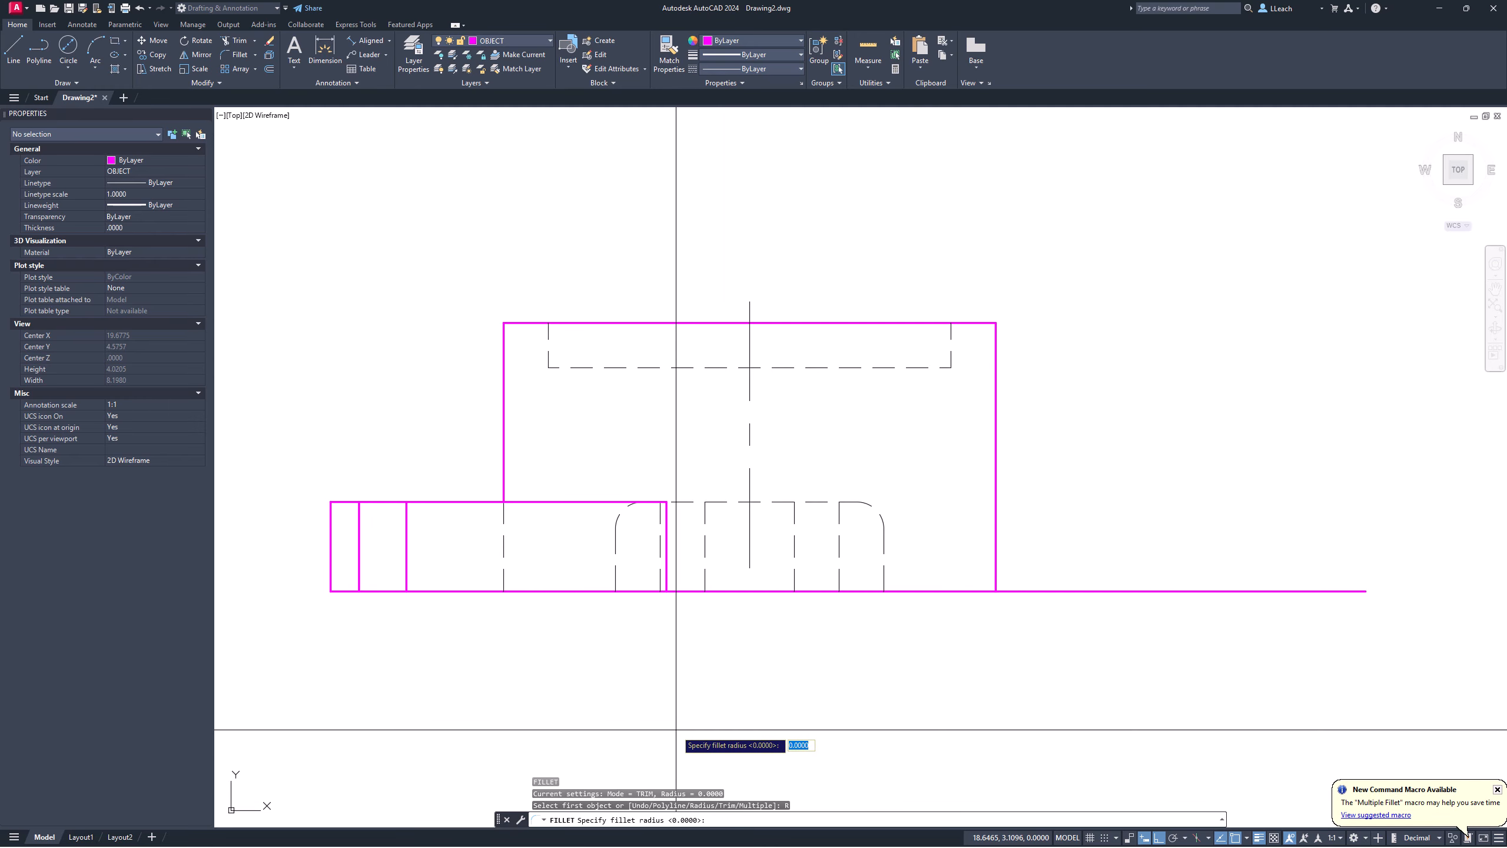
pyautogui.press('Return')
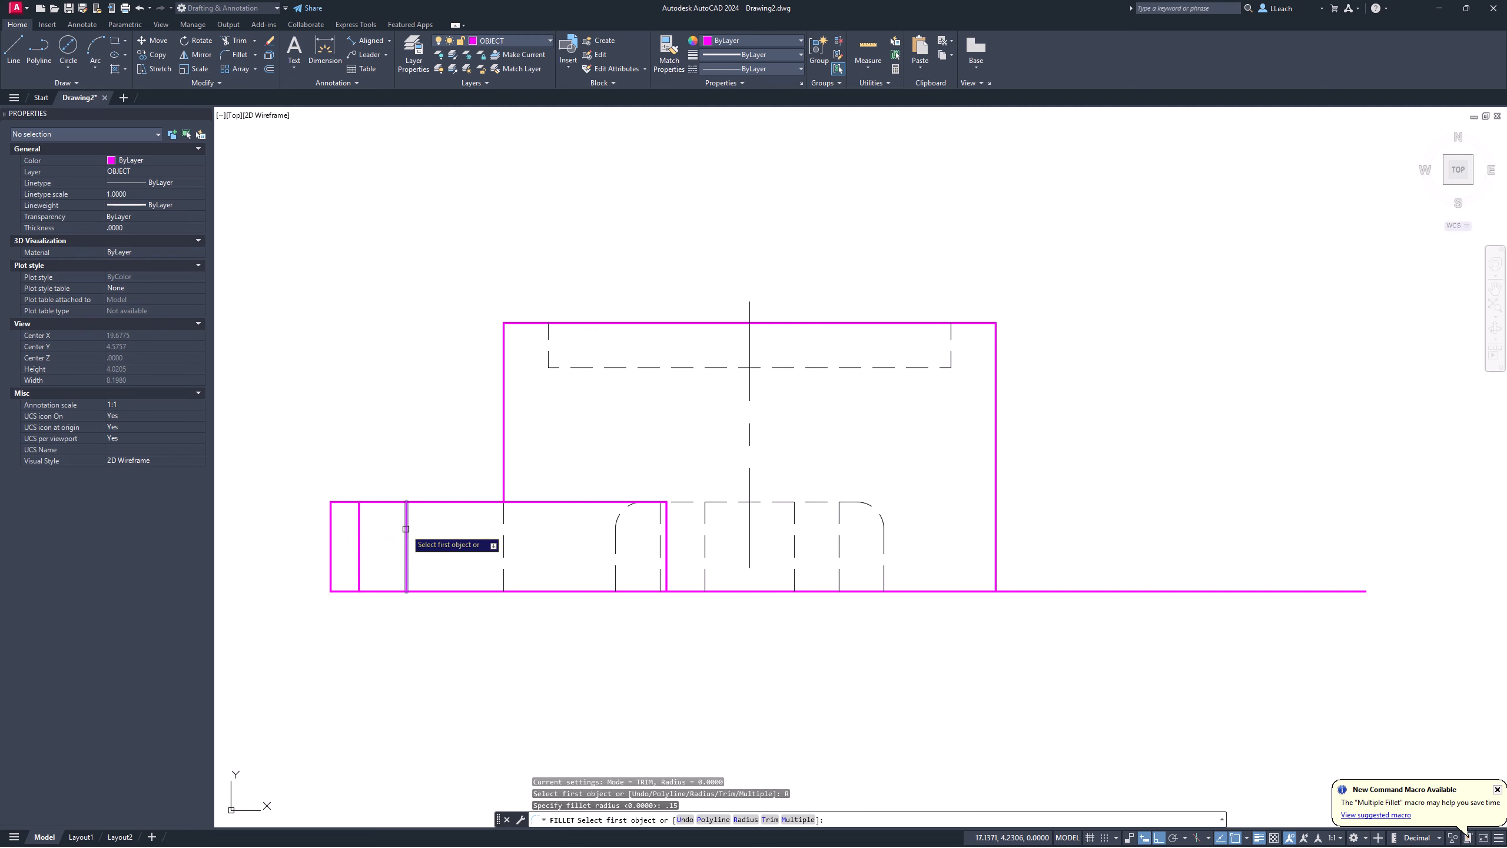
pyautogui.click(407, 528)
pyautogui.click(433, 502)
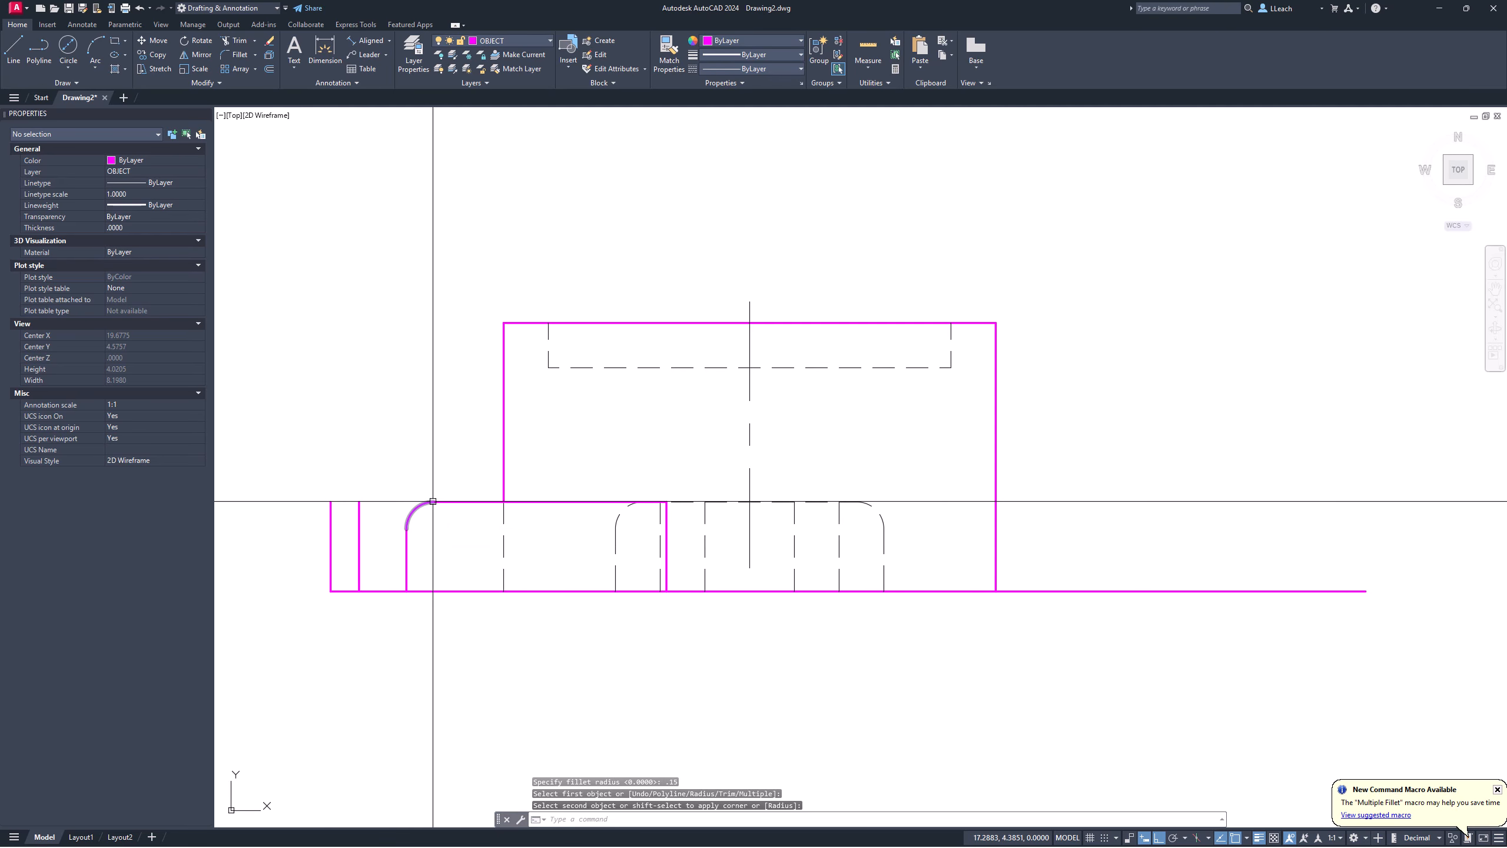
pyautogui.press('Return')
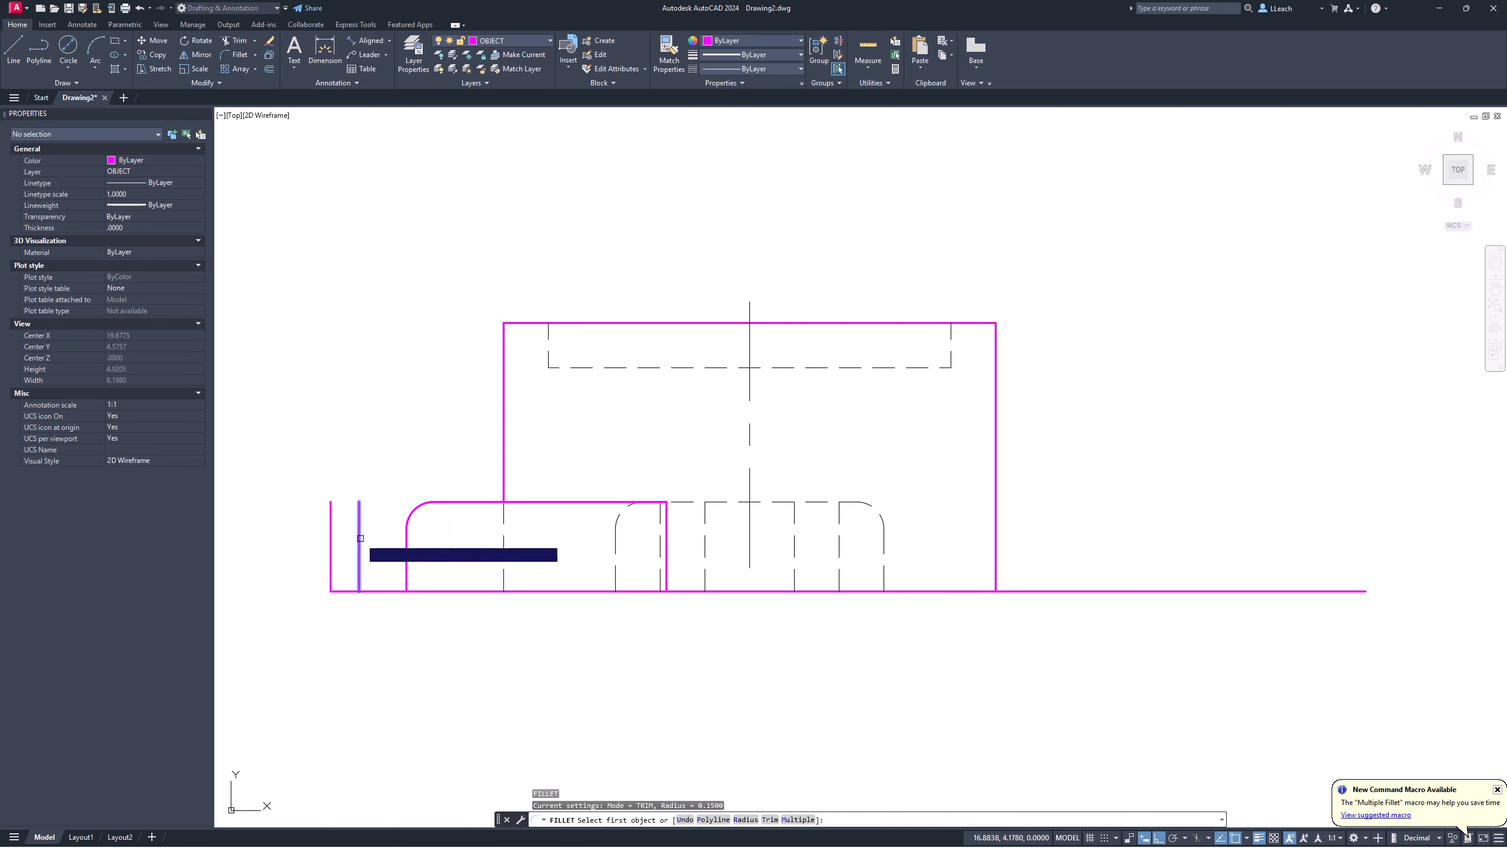
pyautogui.click(360, 538)
pyautogui.click(445, 501)
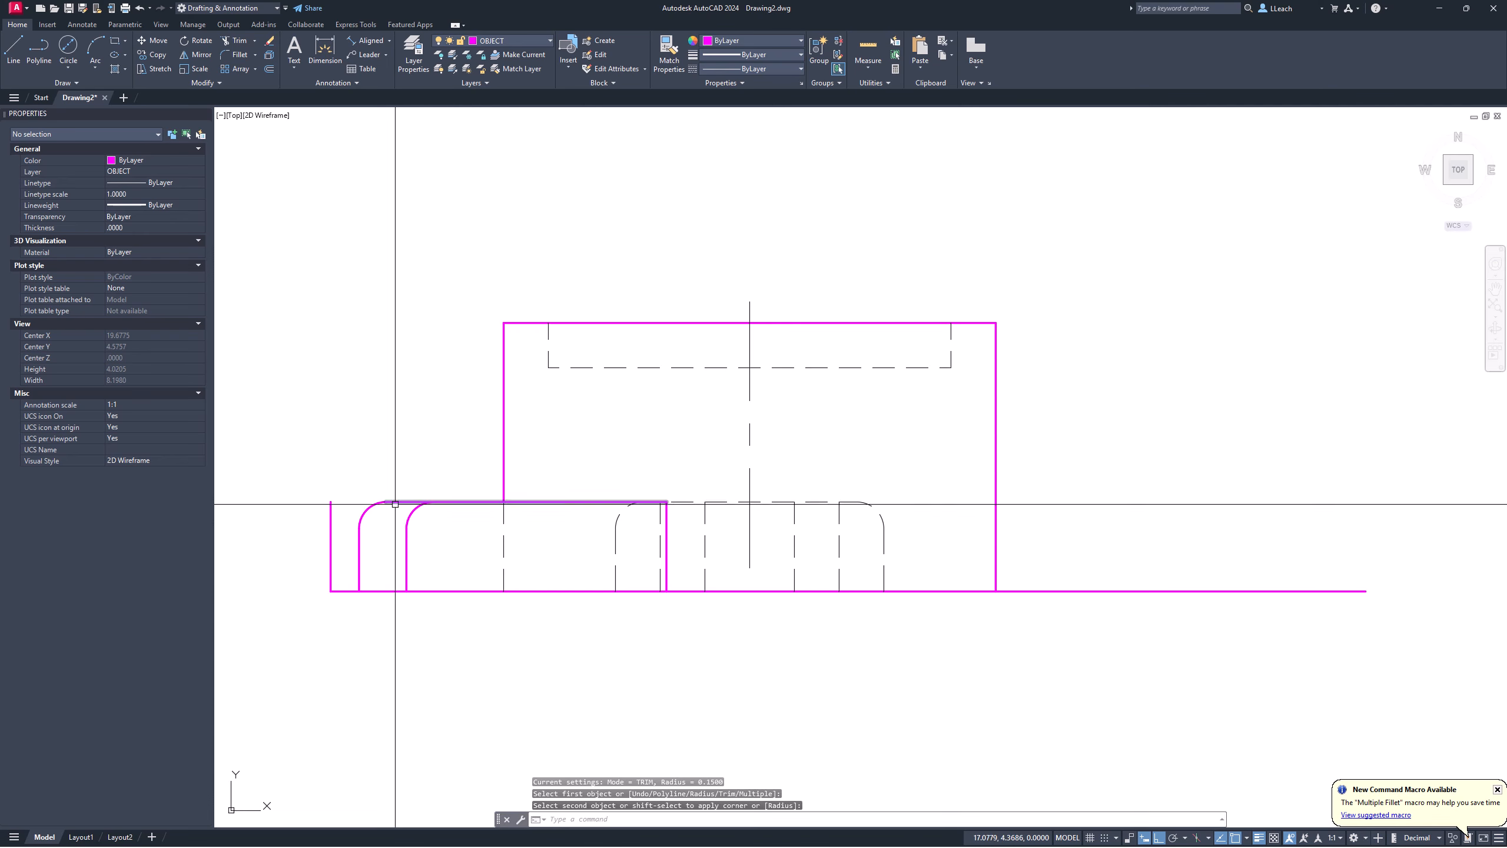
pyautogui.press('Return')
pyautogui.click(332, 549)
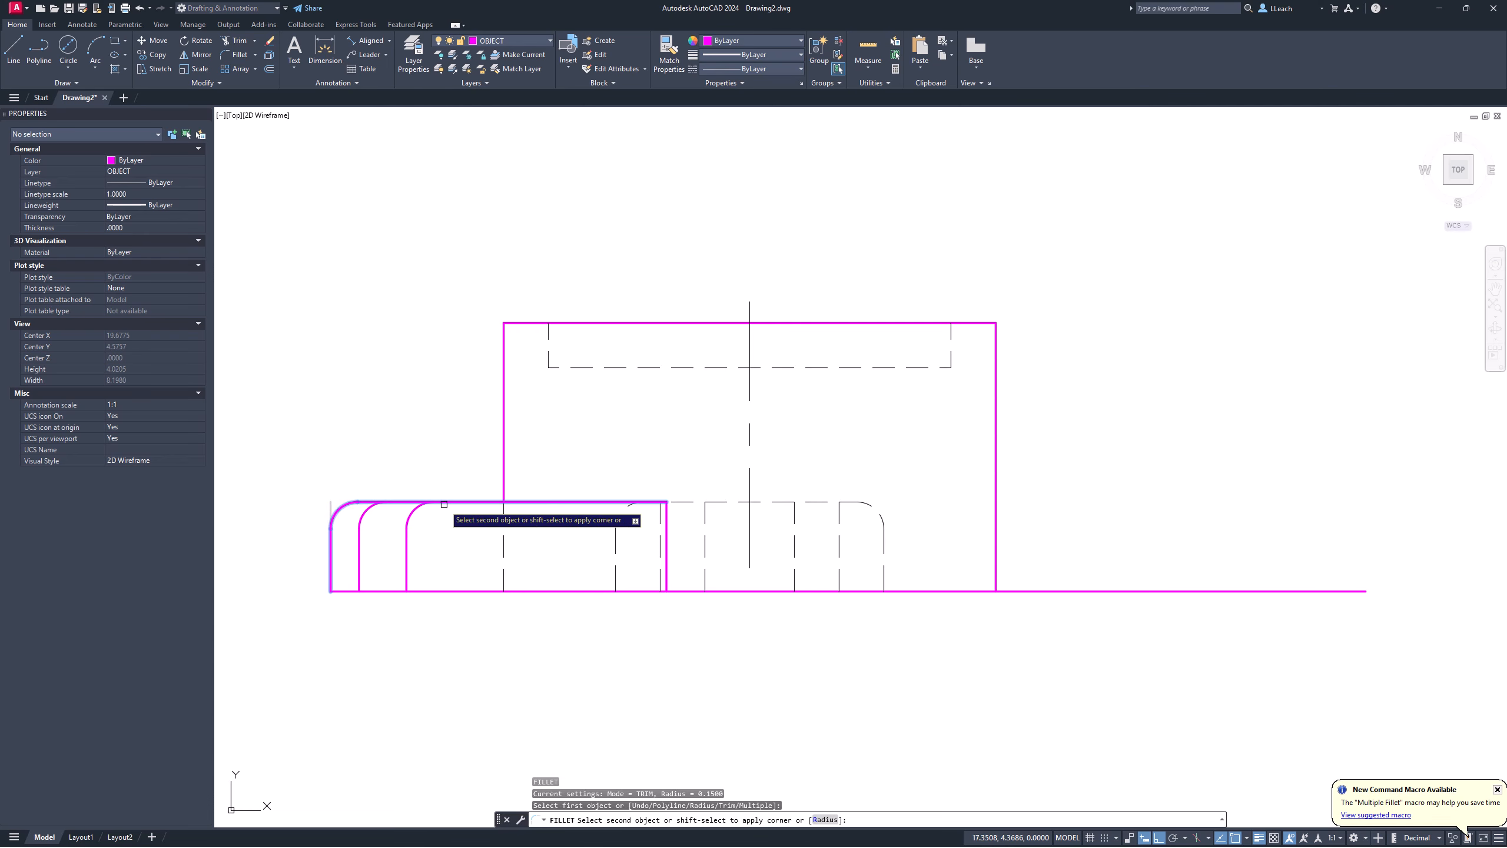
pyautogui.press('Escape')
pyautogui.scroll(-2, 383, 454)
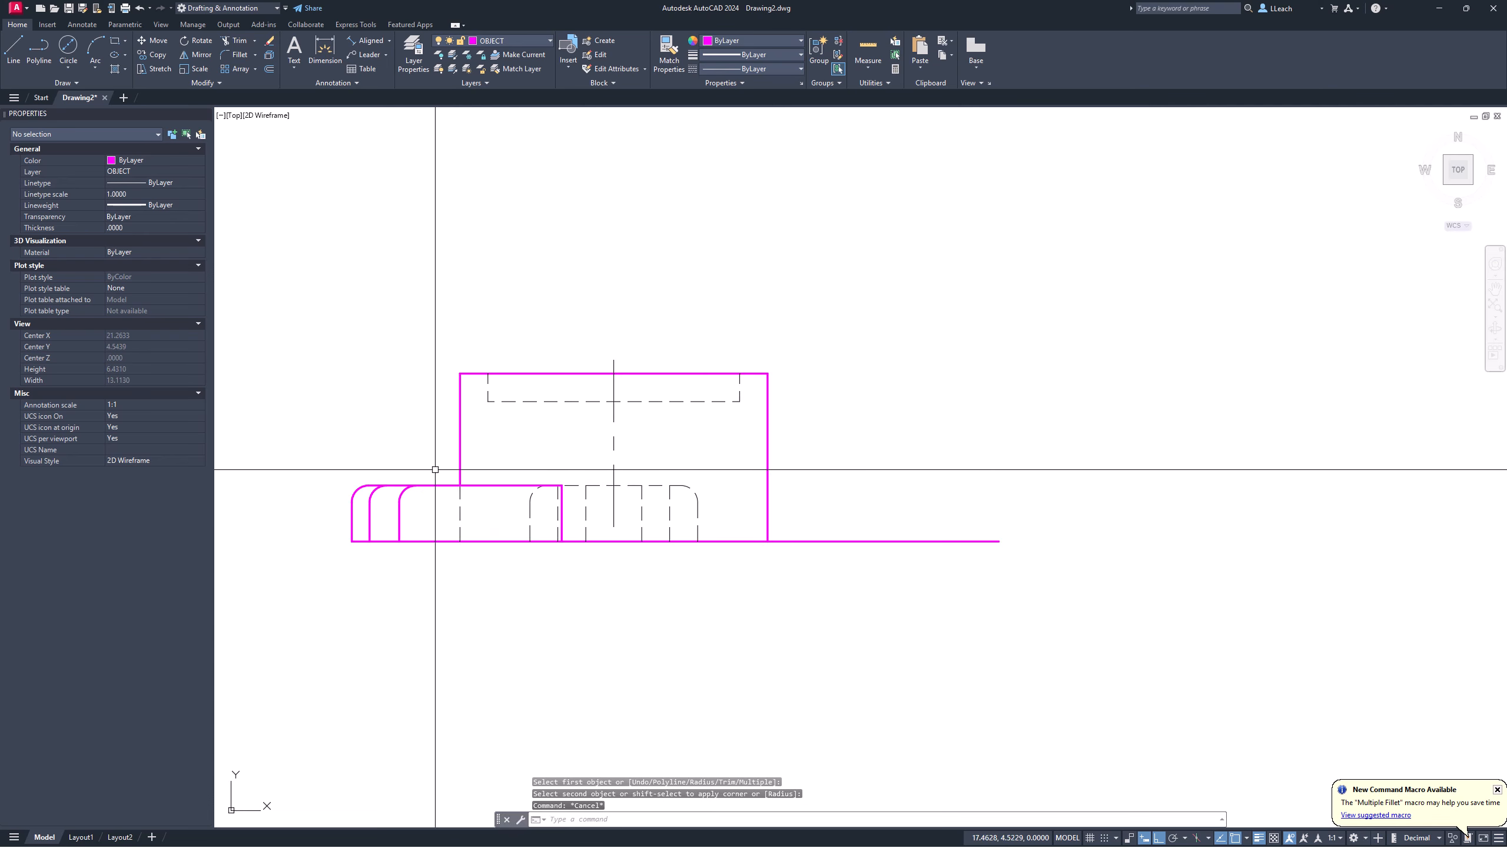
pyautogui.scroll(2, 436, 469)
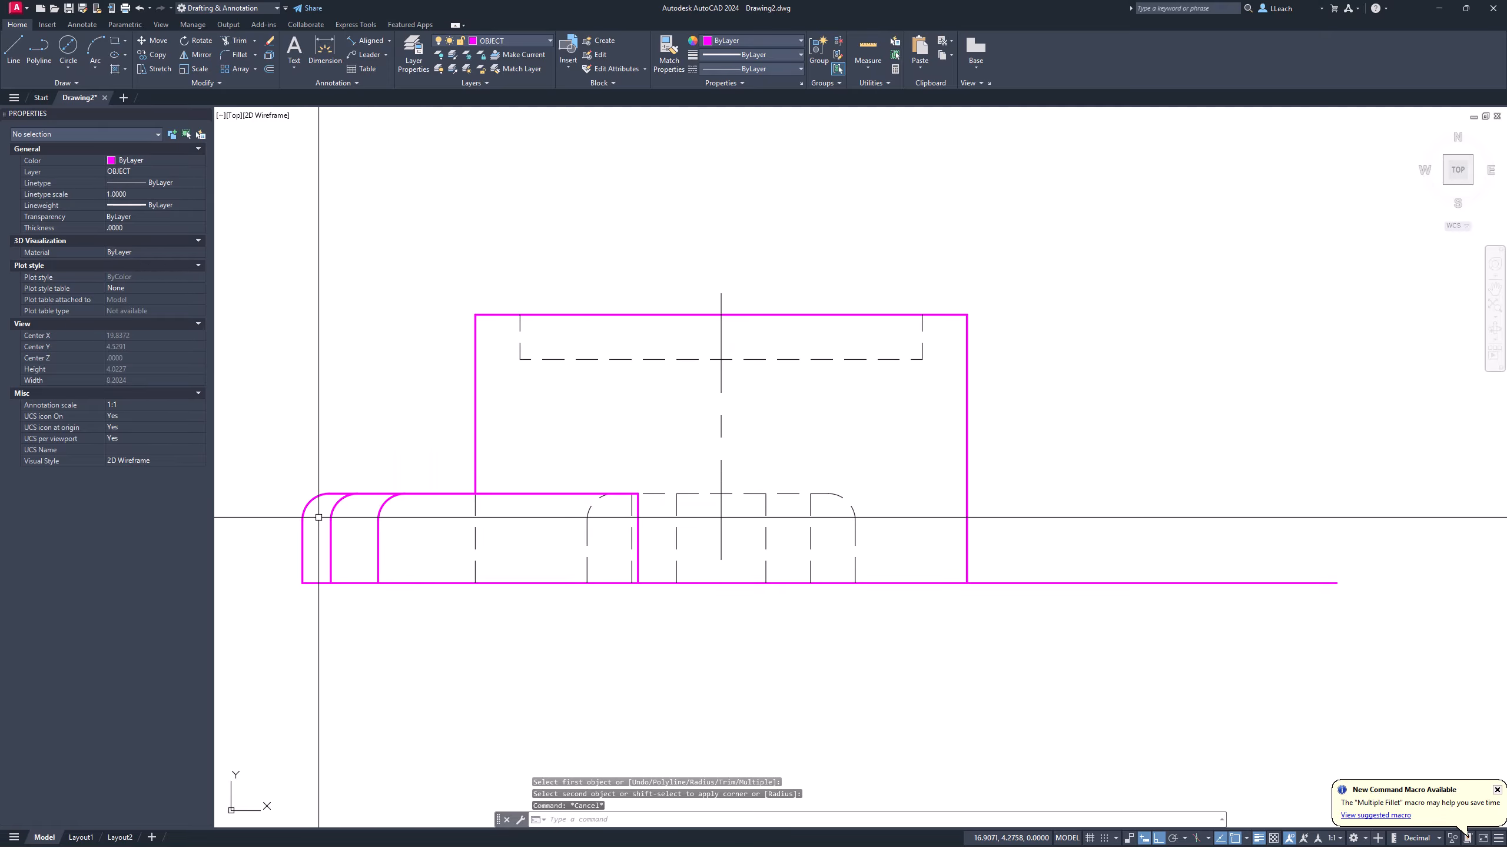
# Step: Draw a projection line from the top view's arm slot down into the front view
pyautogui.scroll(-2, 437, 485)
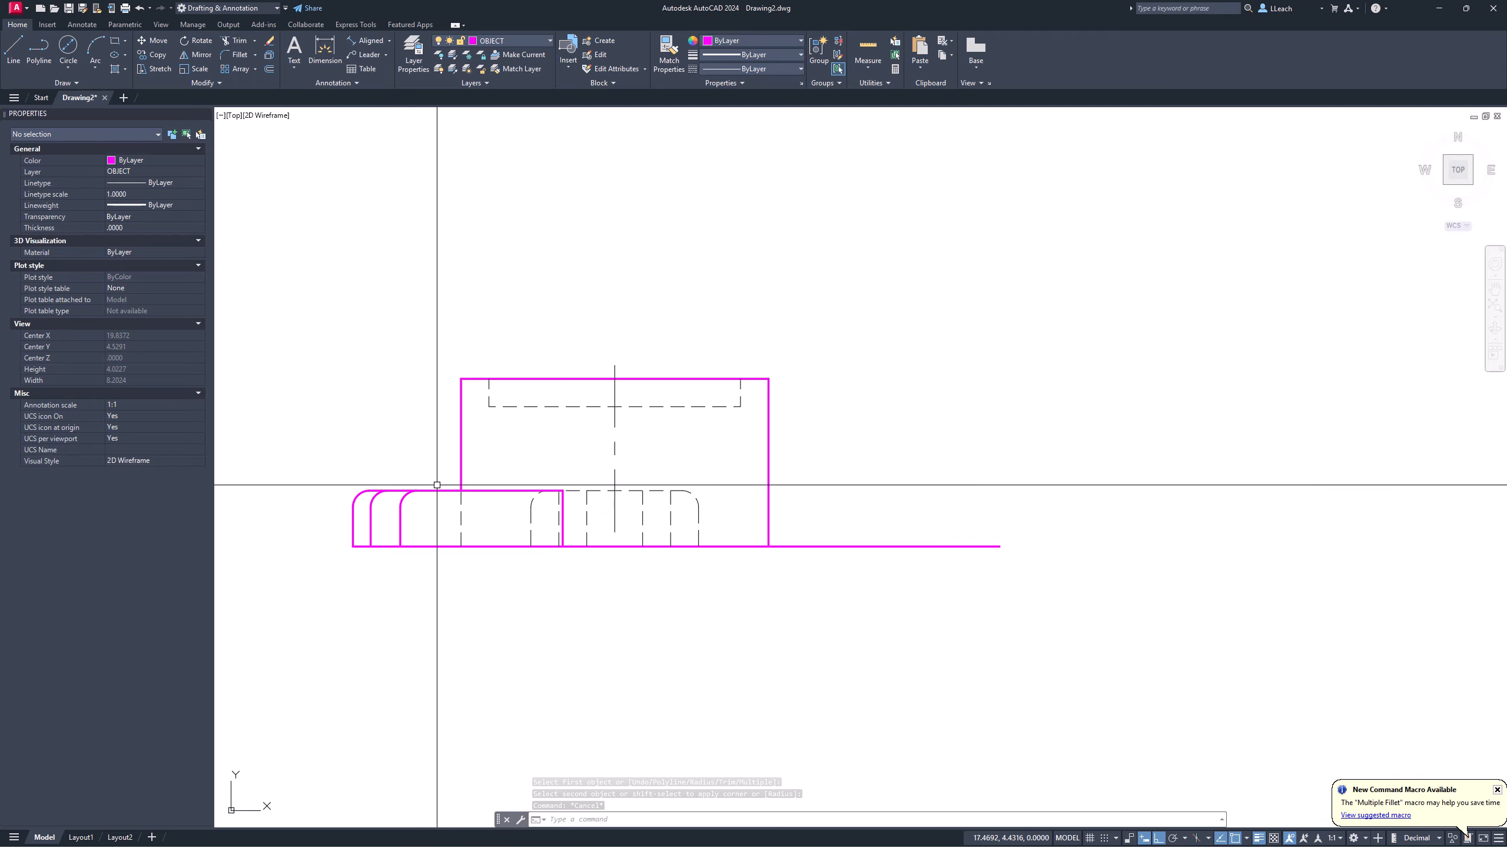
pyautogui.scroll(-6, 458, 501)
pyautogui.moveTo(458, 491); pyautogui.dragTo(435, 567, button='middle')
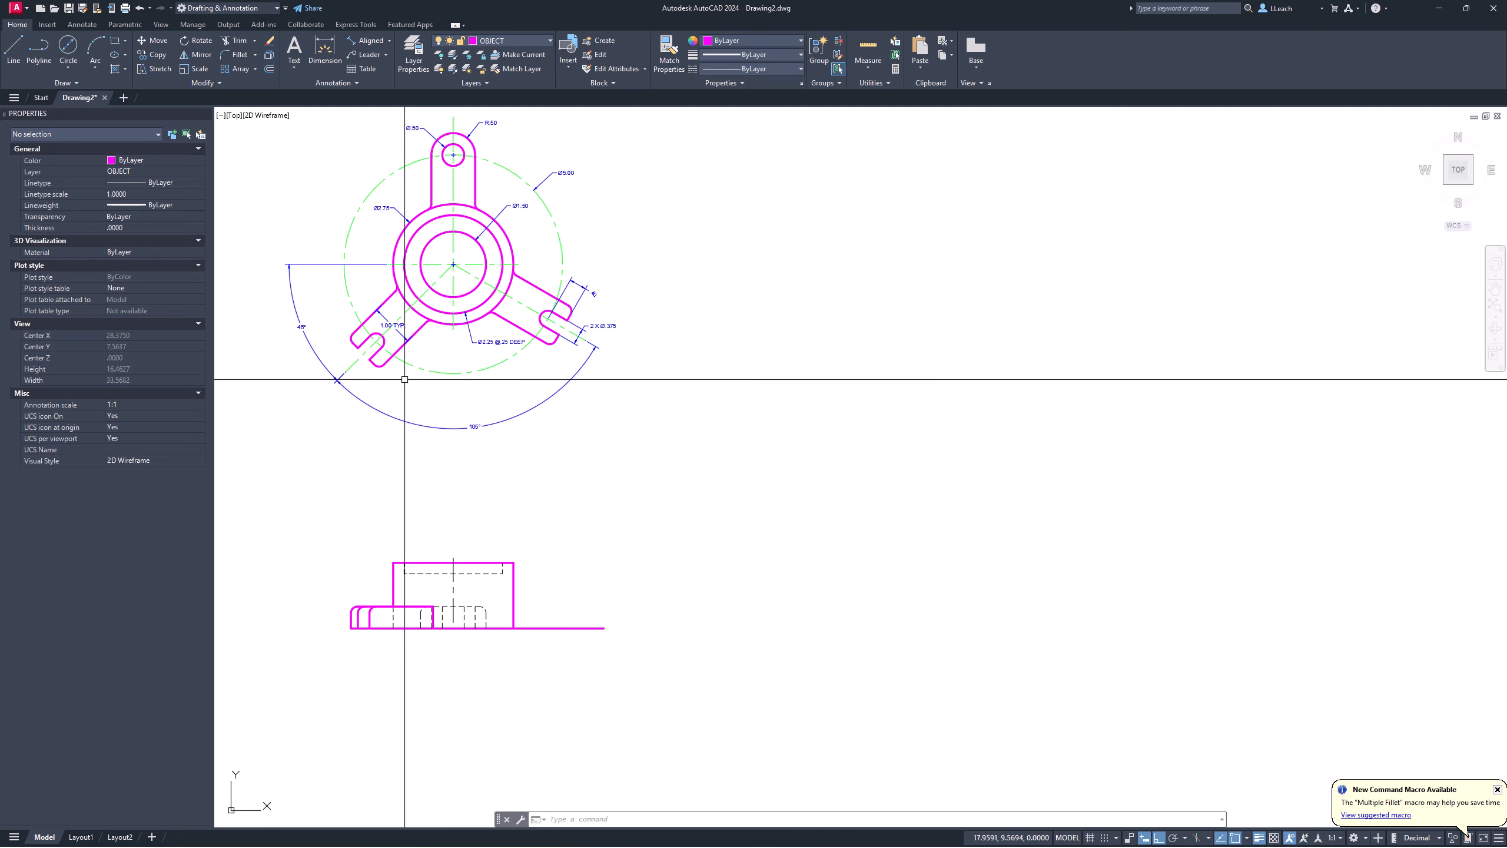
pyautogui.scroll(6, 384, 341)
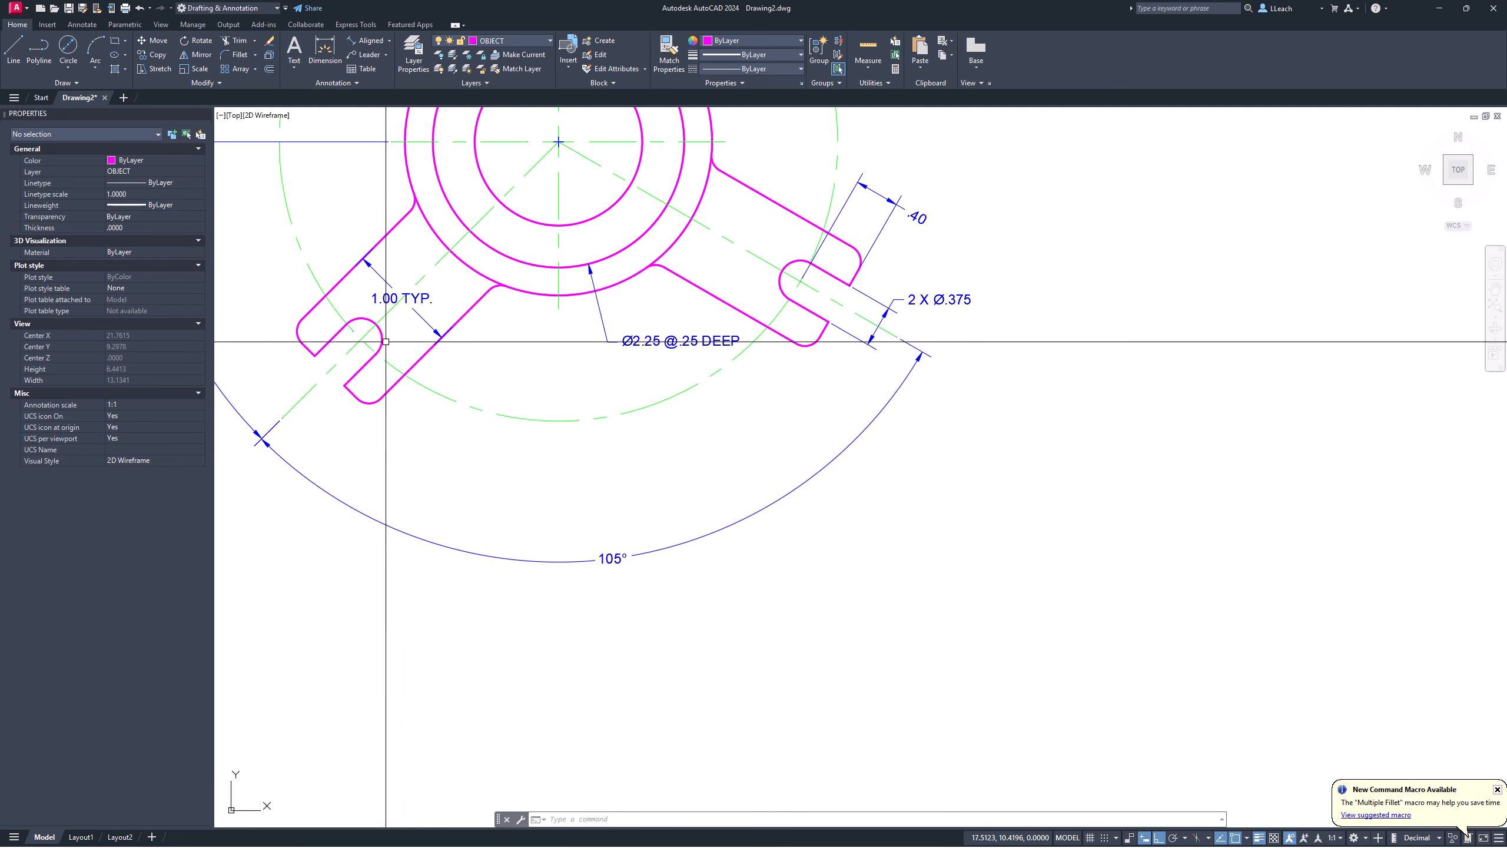
pyautogui.write('l')
pyautogui.press('Return')
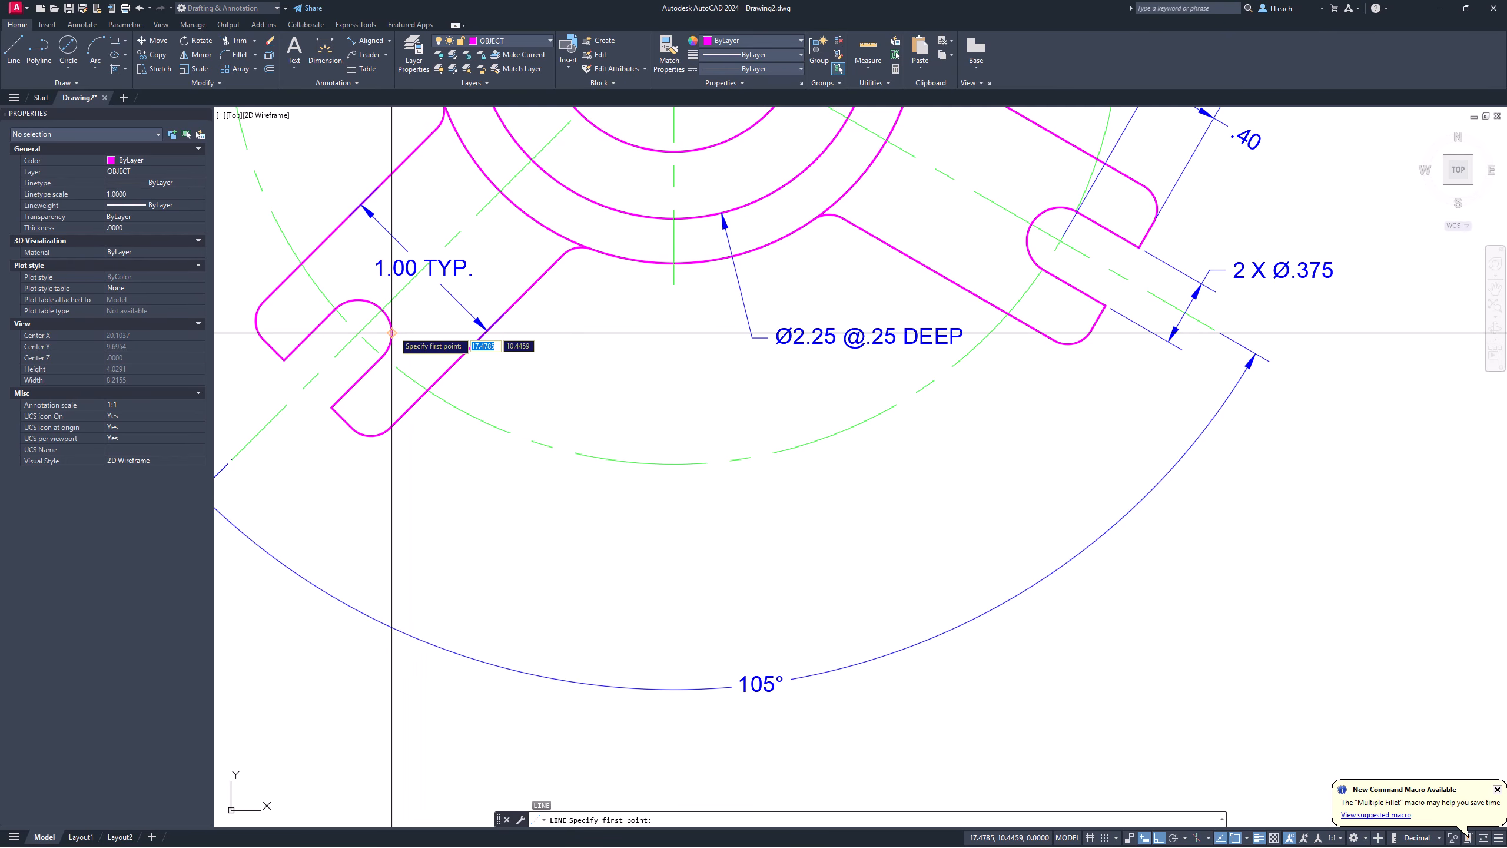
pyautogui.scroll(-2, 410, 417)
pyautogui.moveTo(461, 495); pyautogui.dragTo(455, 239, button='middle')
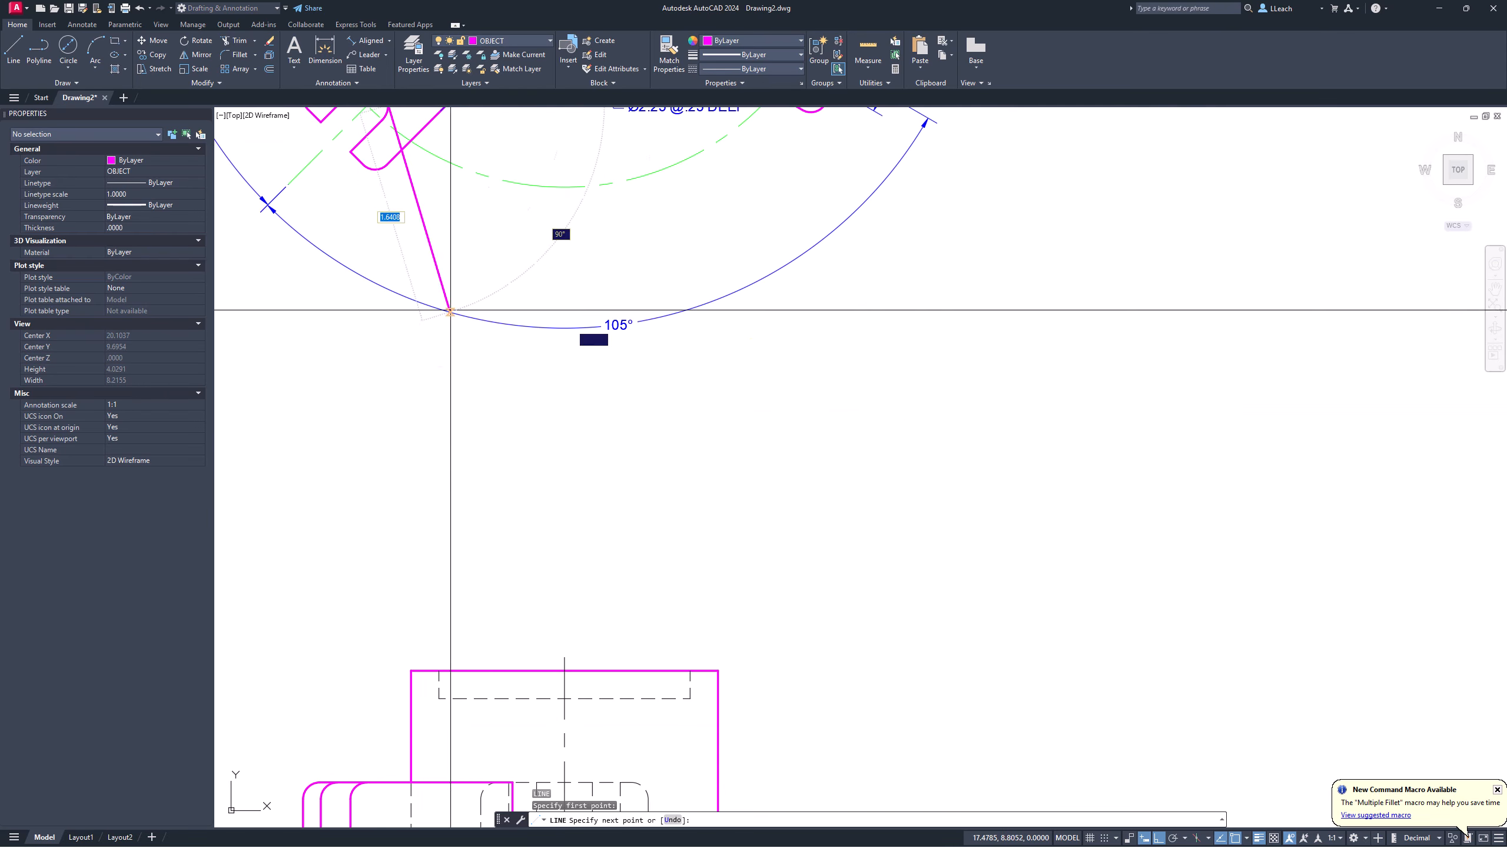
pyautogui.moveTo(483, 642); pyautogui.dragTo(489, 398, button='middle')
pyautogui.click(397, 623)
pyautogui.press('Escape')
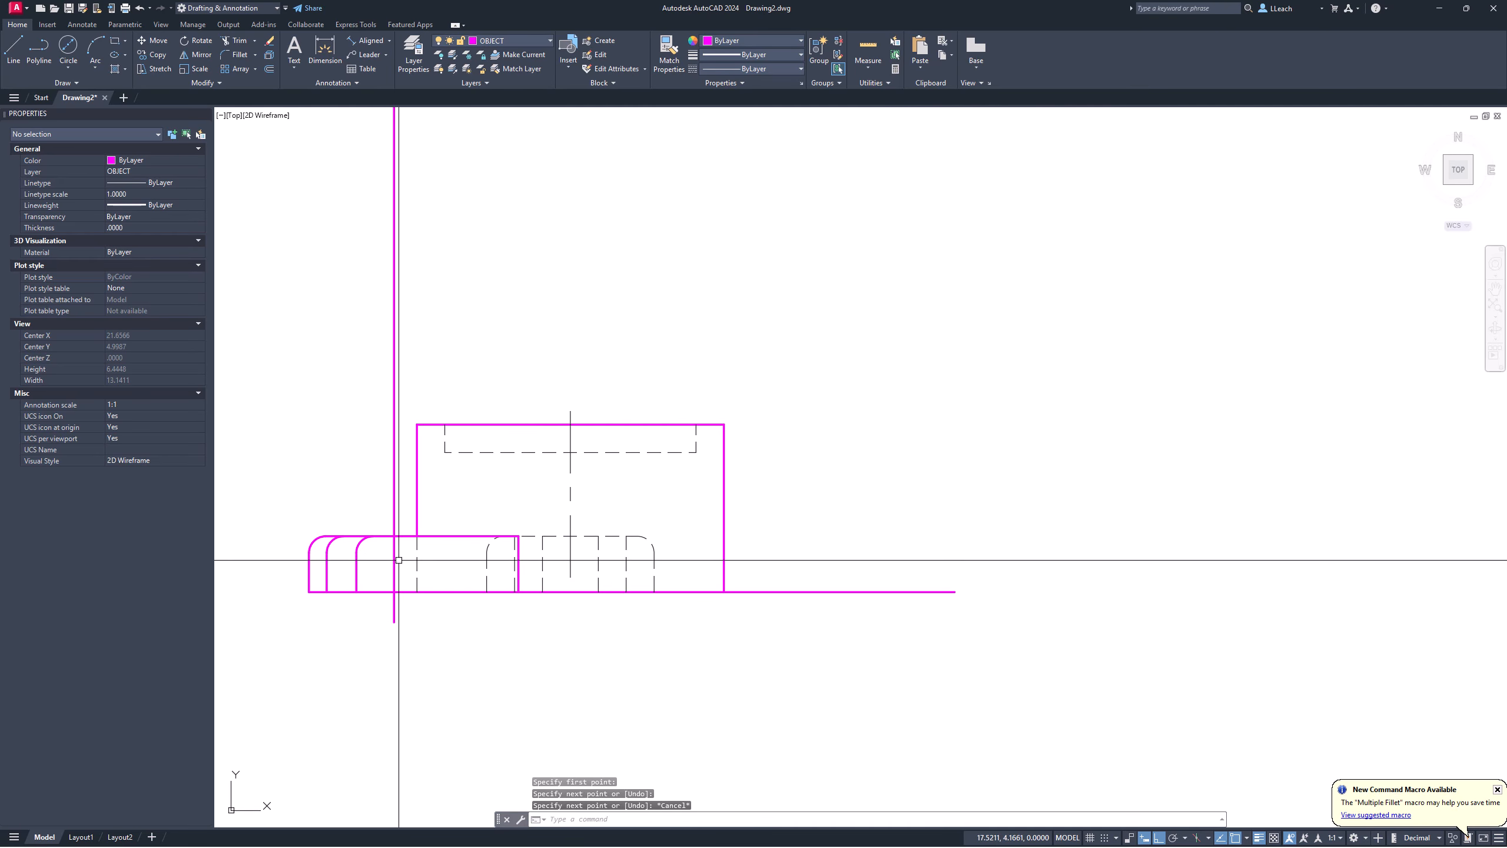
pyautogui.scroll(4, 397, 555)
# Step: Trim the projection line's ends outside the front view and put it on the HIDDEN layer
pyautogui.press('Return')
pyautogui.moveTo(408, 482); pyautogui.dragTo(358, 478)
pyautogui.moveTo(409, 694); pyautogui.dragTo(348, 698)
pyautogui.press('Escape')
pyautogui.click(385, 588)
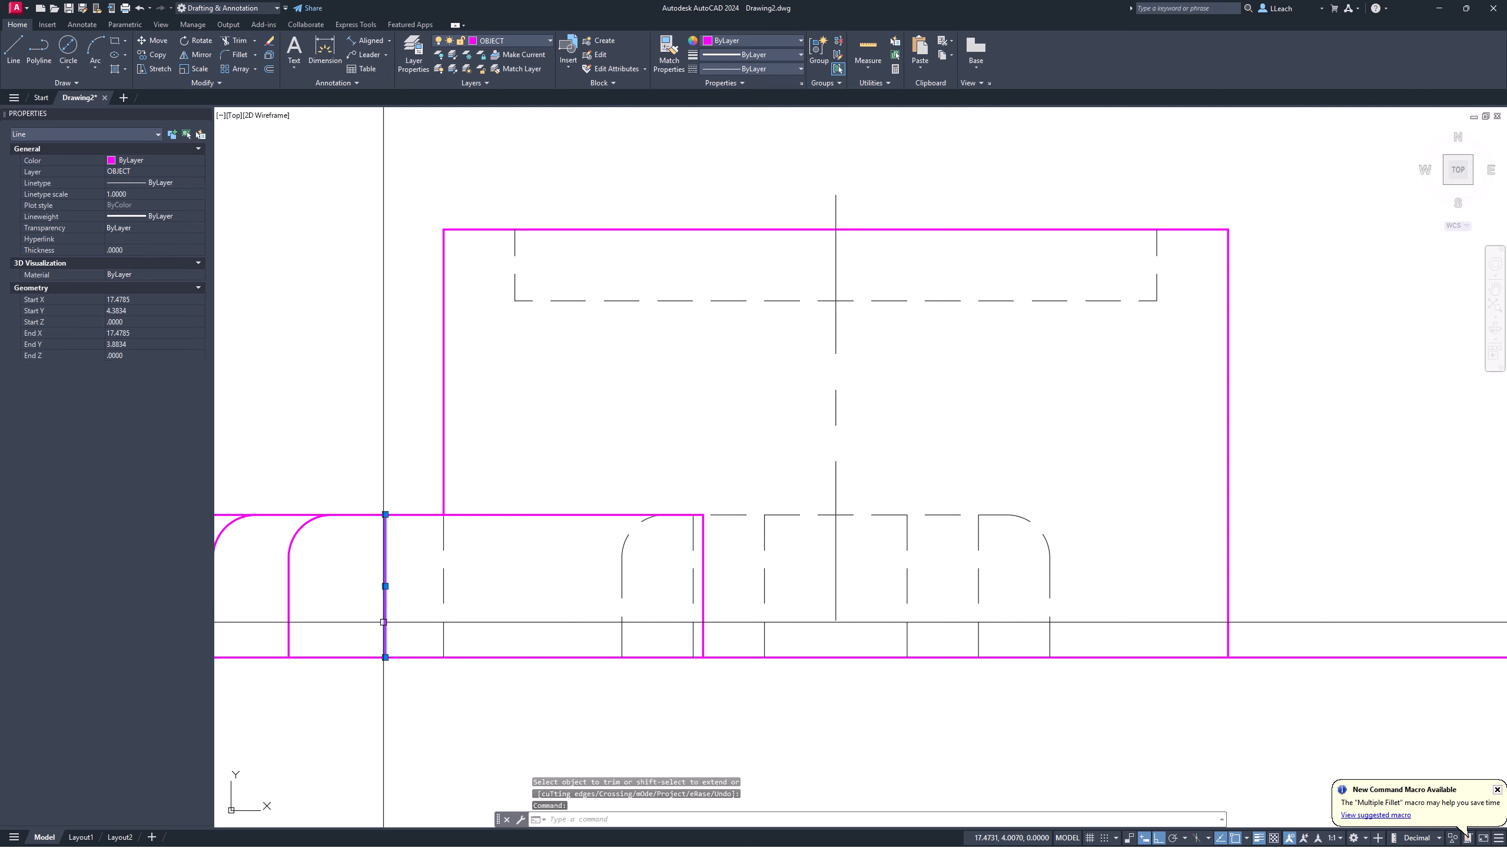
pyautogui.click(503, 39)
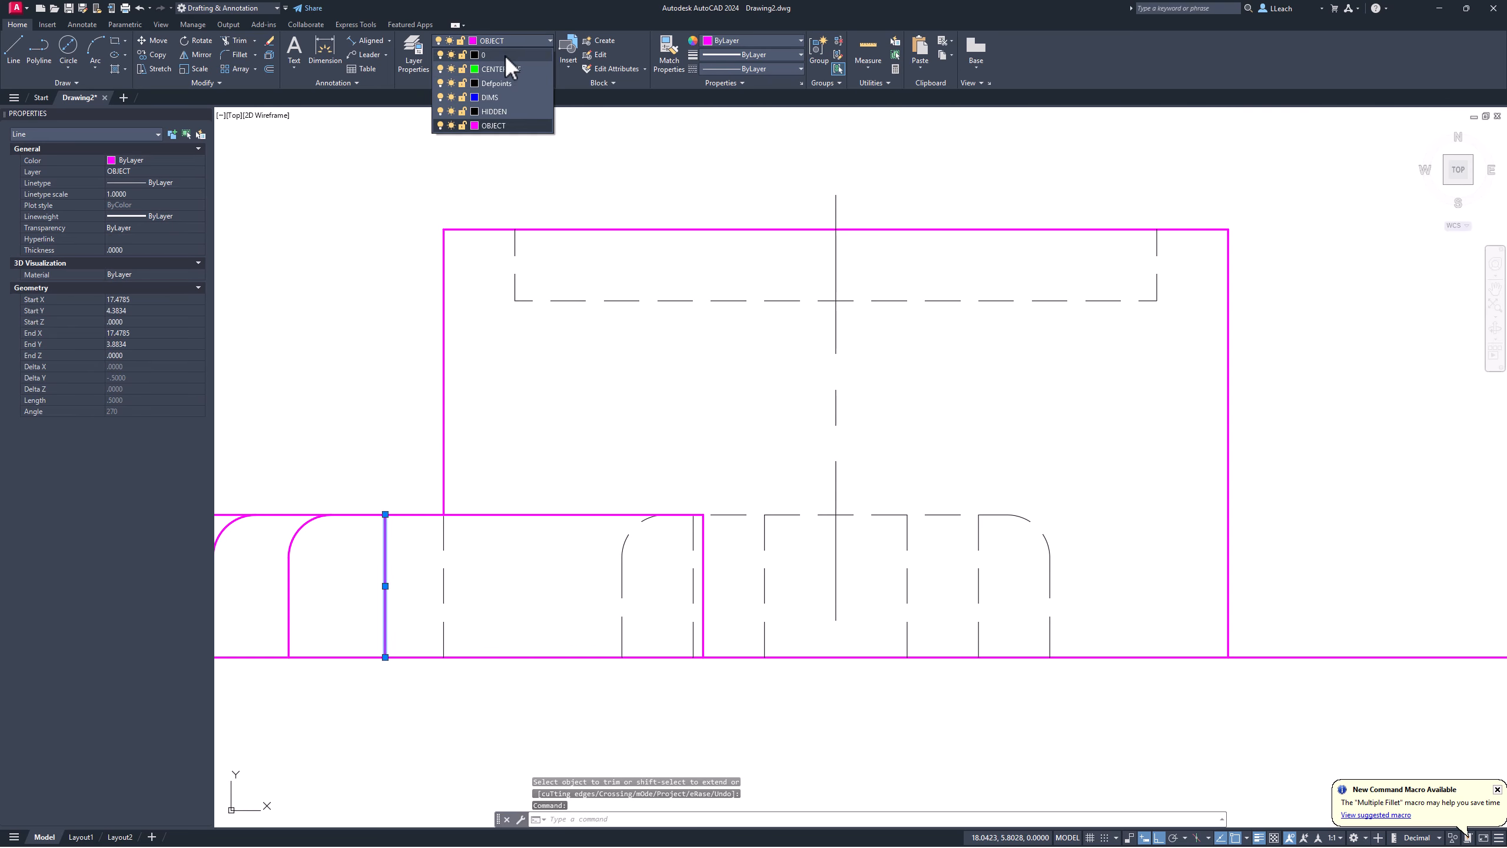
pyautogui.click(495, 101)
pyautogui.press('Escape')
# Step: Check alignment against the top view, select the front view's vertical centerline, and recenter the front view
pyautogui.scroll(-2, 397, 312)
pyautogui.scroll(-4, 397, 312)
pyautogui.moveTo(427, 347); pyautogui.dragTo(457, 431, button='middle')
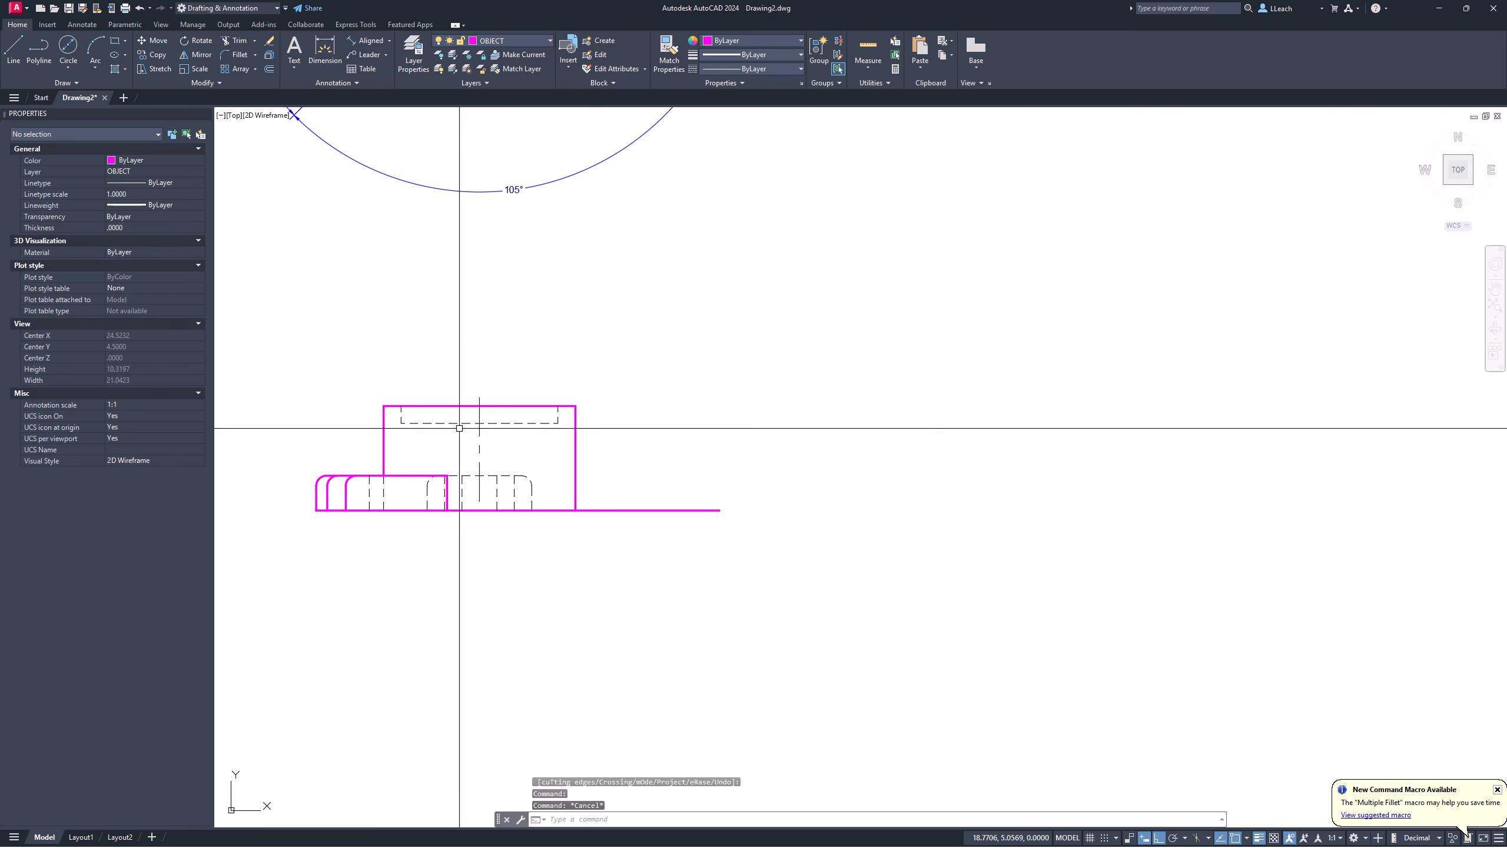
pyautogui.press('Escape')
pyautogui.scroll(2, 515, 455)
pyautogui.click(457, 475)
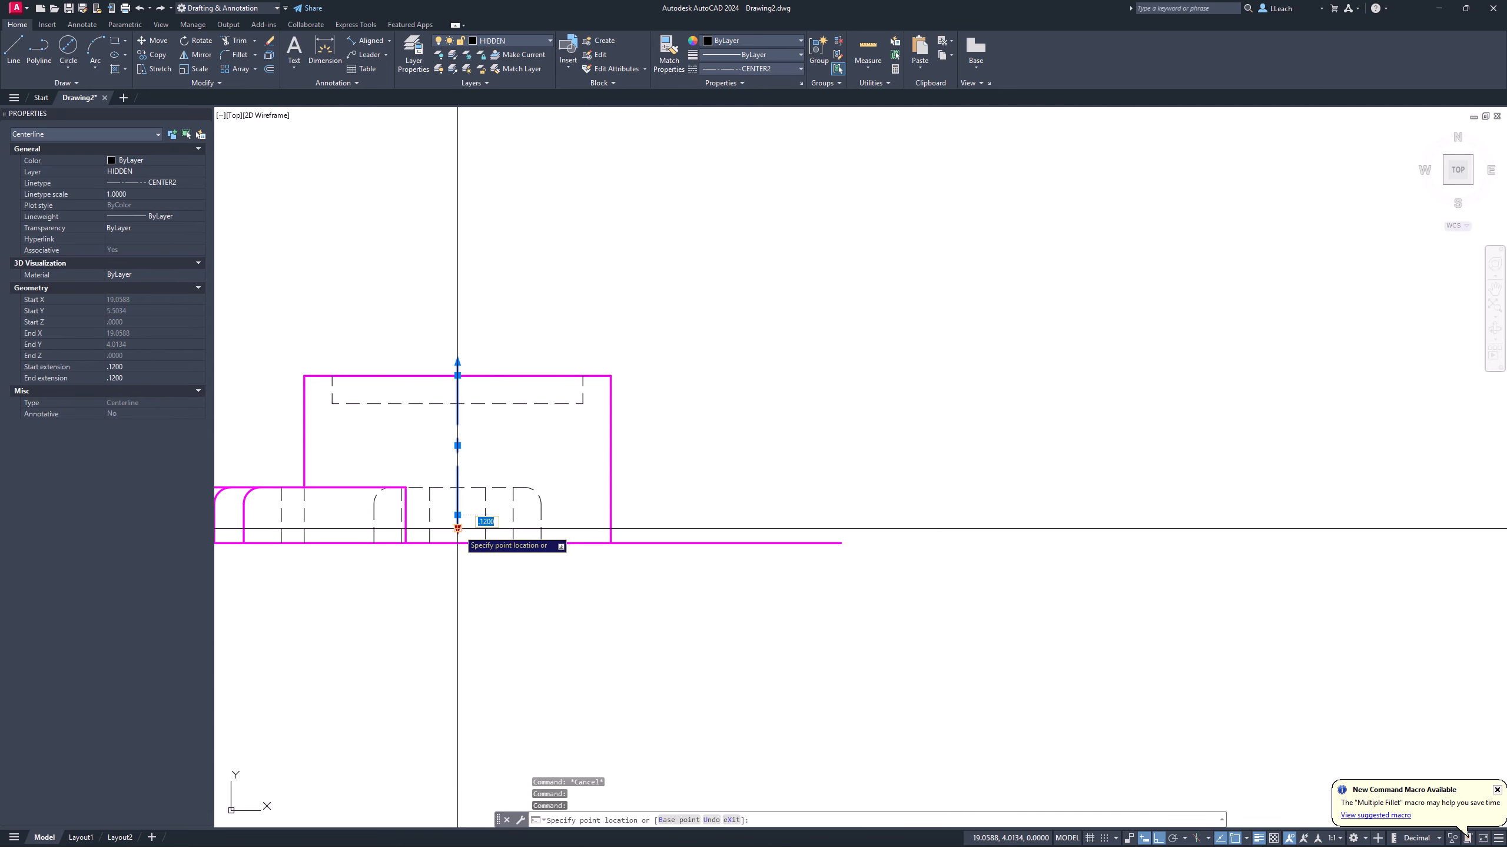
pyautogui.press('Escape')
pyautogui.press('Escape')
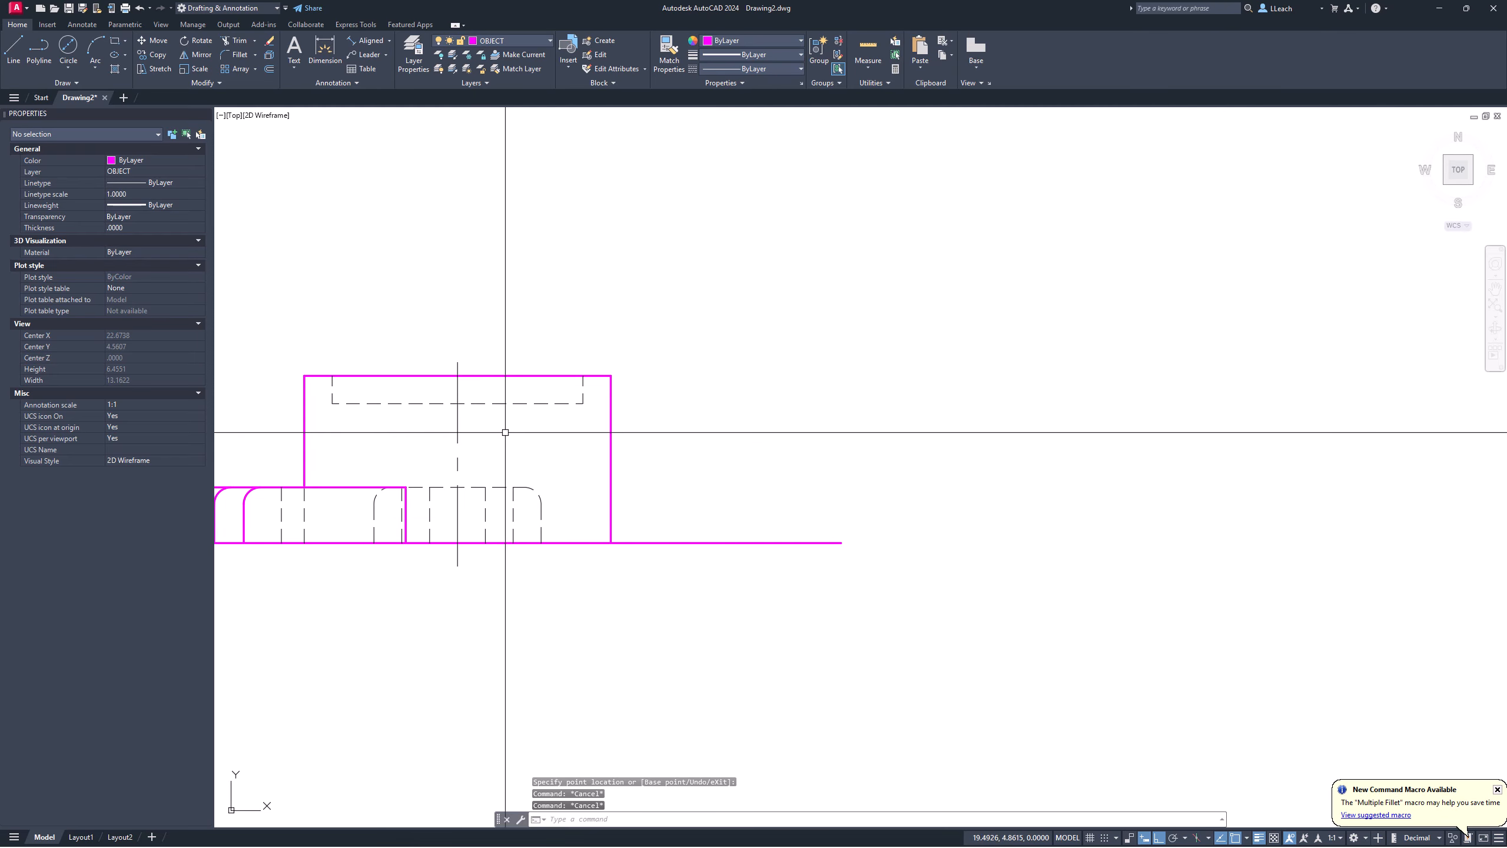
pyautogui.moveTo(505, 431); pyautogui.dragTo(629, 450, button='middle')
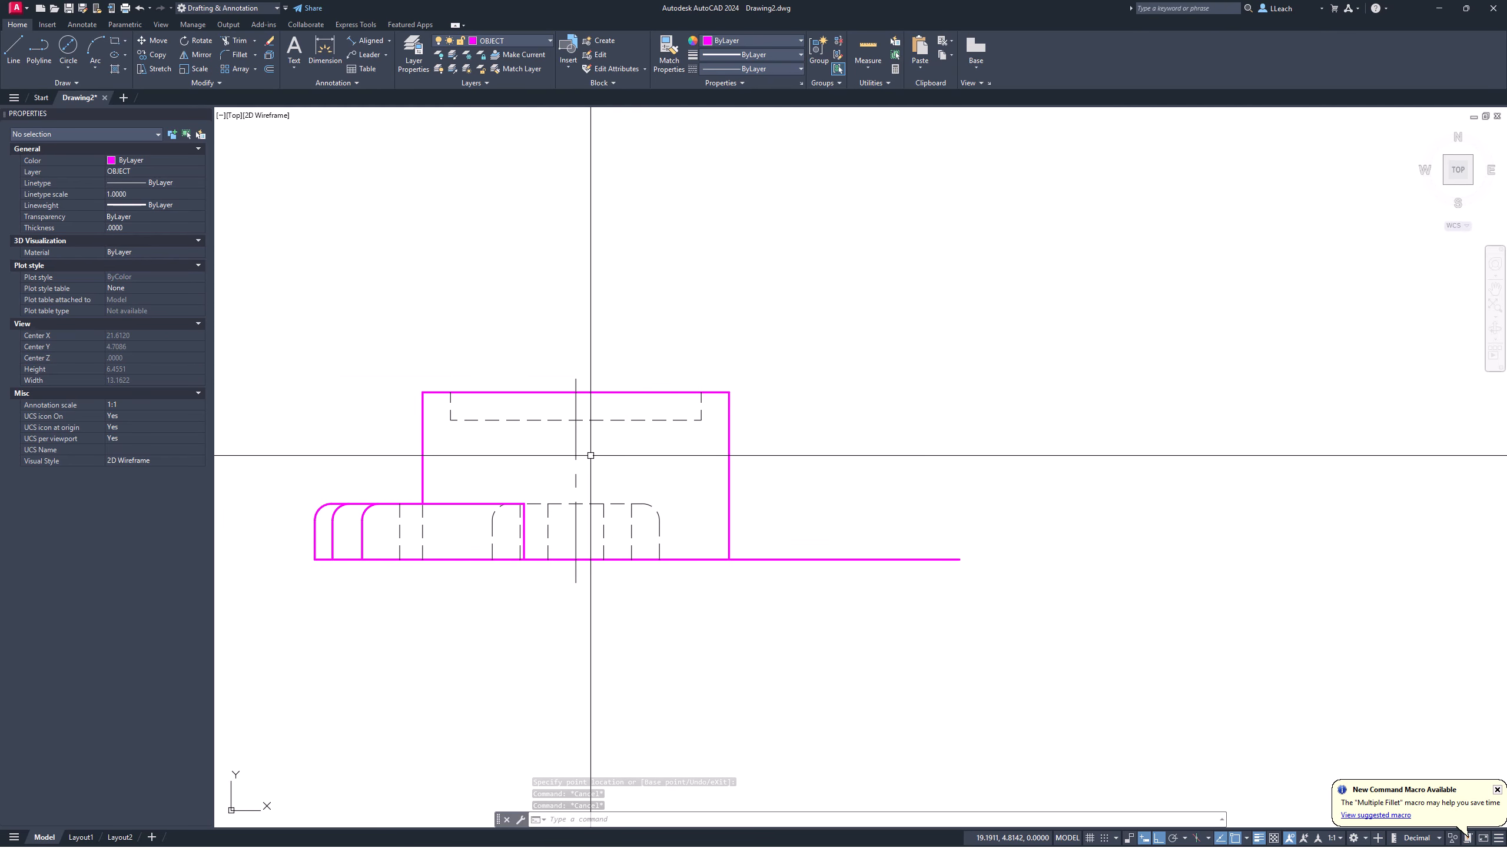
pyautogui.scroll(-2, 592, 442)
# Step: Frame the top view's right arm, then abandon a first projection line started there
pyautogui.moveTo(591, 391); pyautogui.dragTo(481, 511, button='middle')
pyautogui.moveTo(529, 401); pyautogui.dragTo(515, 491, button='middle')
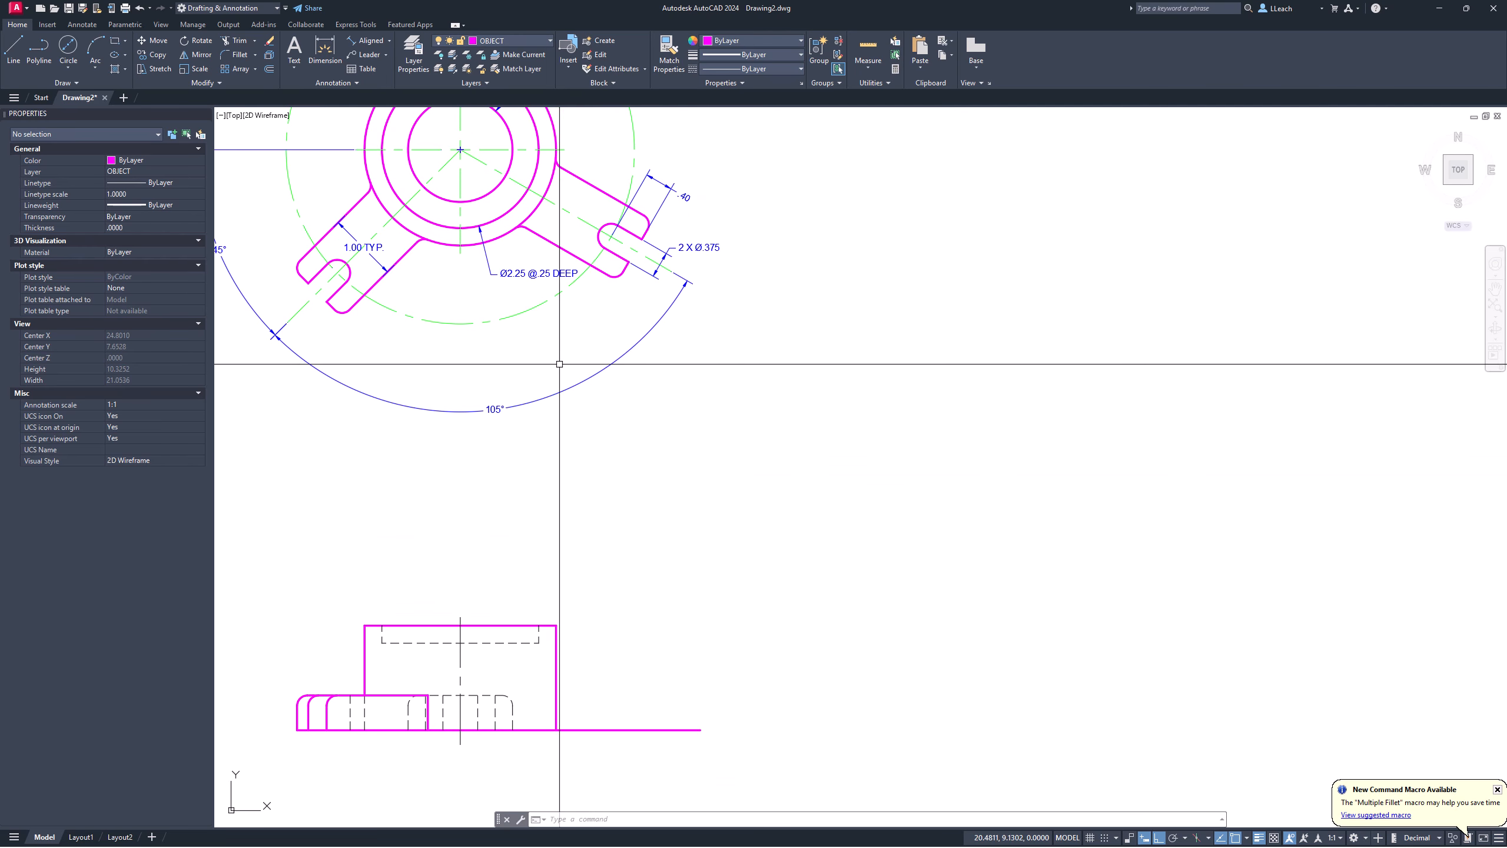
pyautogui.moveTo(639, 204); pyautogui.dragTo(624, 252, button='middle')
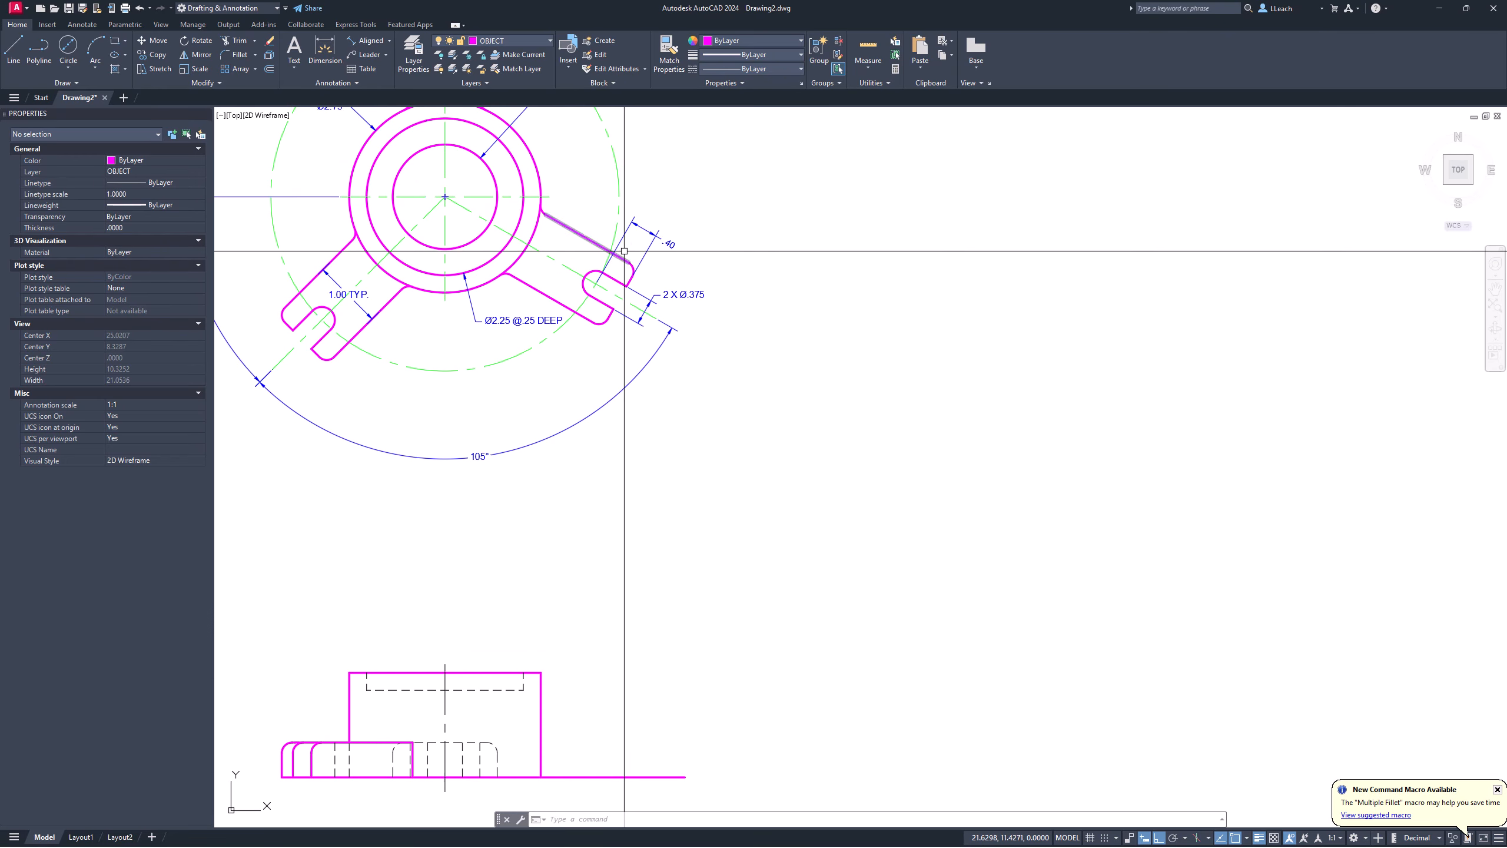
pyautogui.scroll(2, 624, 251)
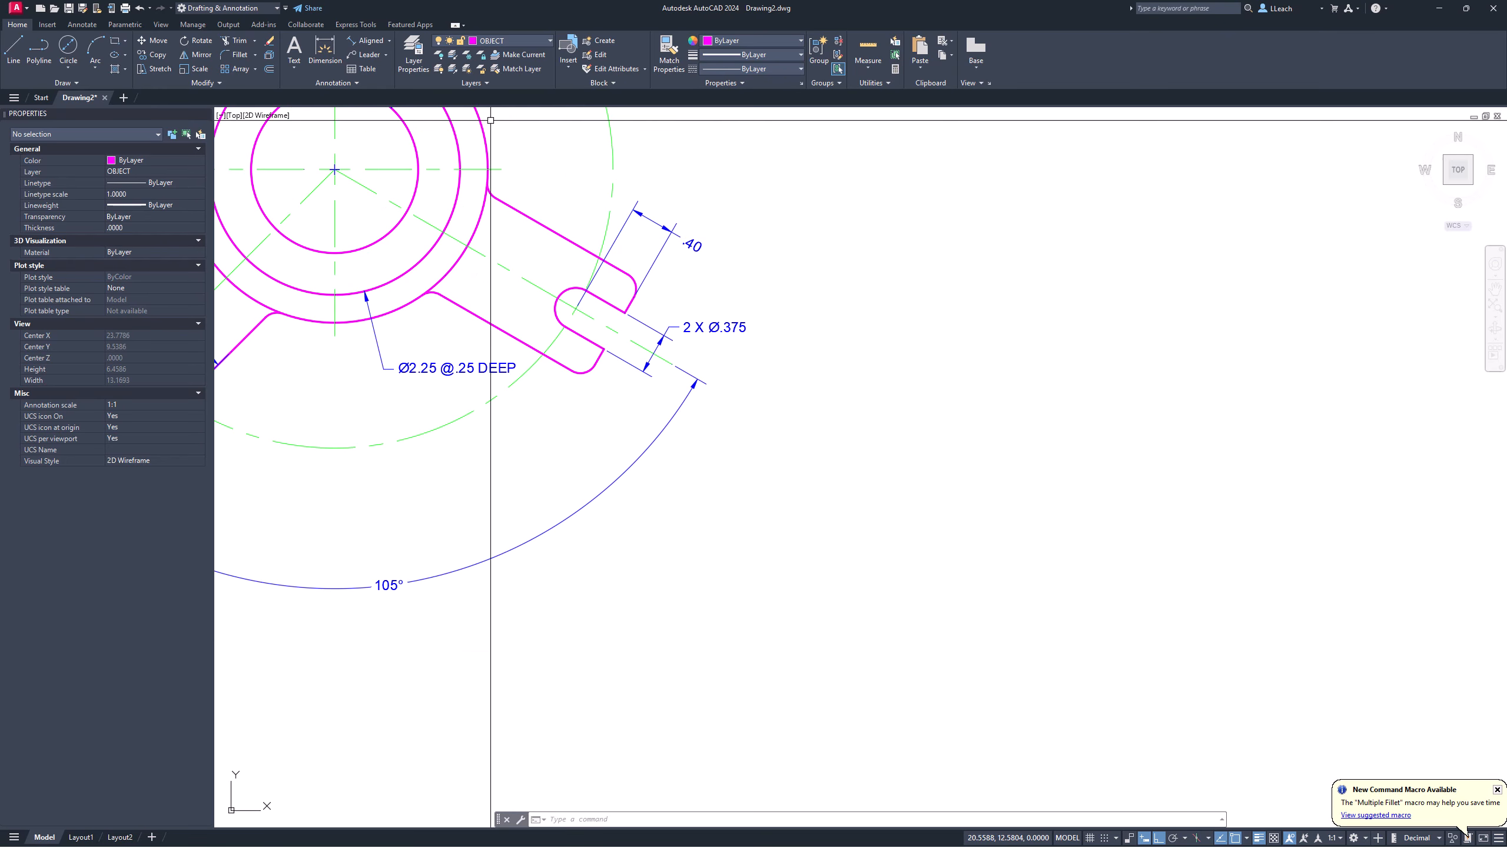
pyautogui.click(14, 48)
pyautogui.scroll(4, 640, 295)
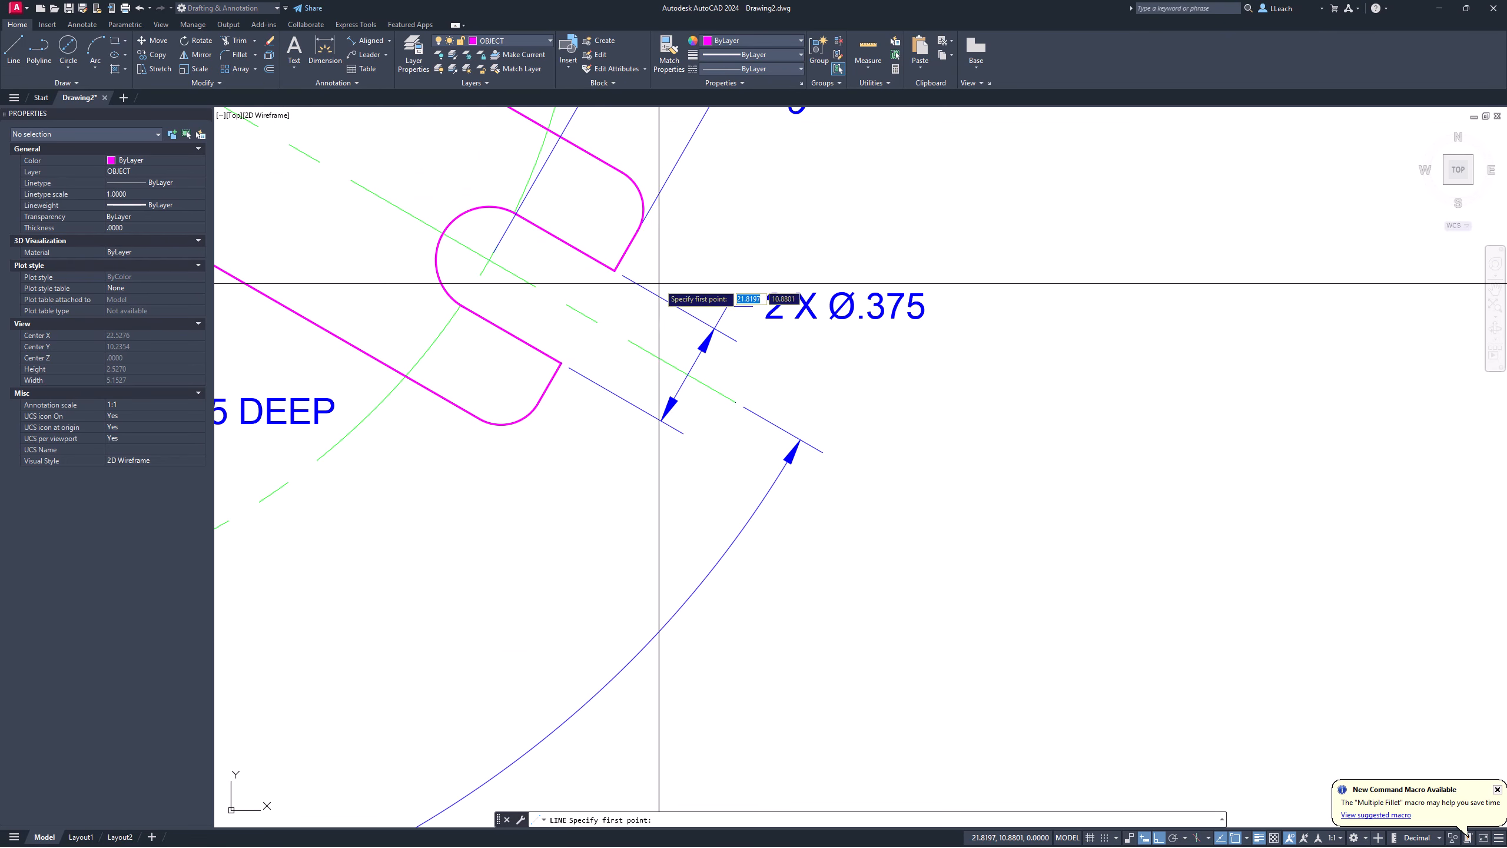
pyautogui.click(643, 209)
pyautogui.scroll(-4, 649, 312)
pyautogui.moveTo(686, 443); pyautogui.dragTo(688, 224, button='middle')
pyautogui.moveTo(670, 409); pyautogui.dragTo(686, 145, button='middle')
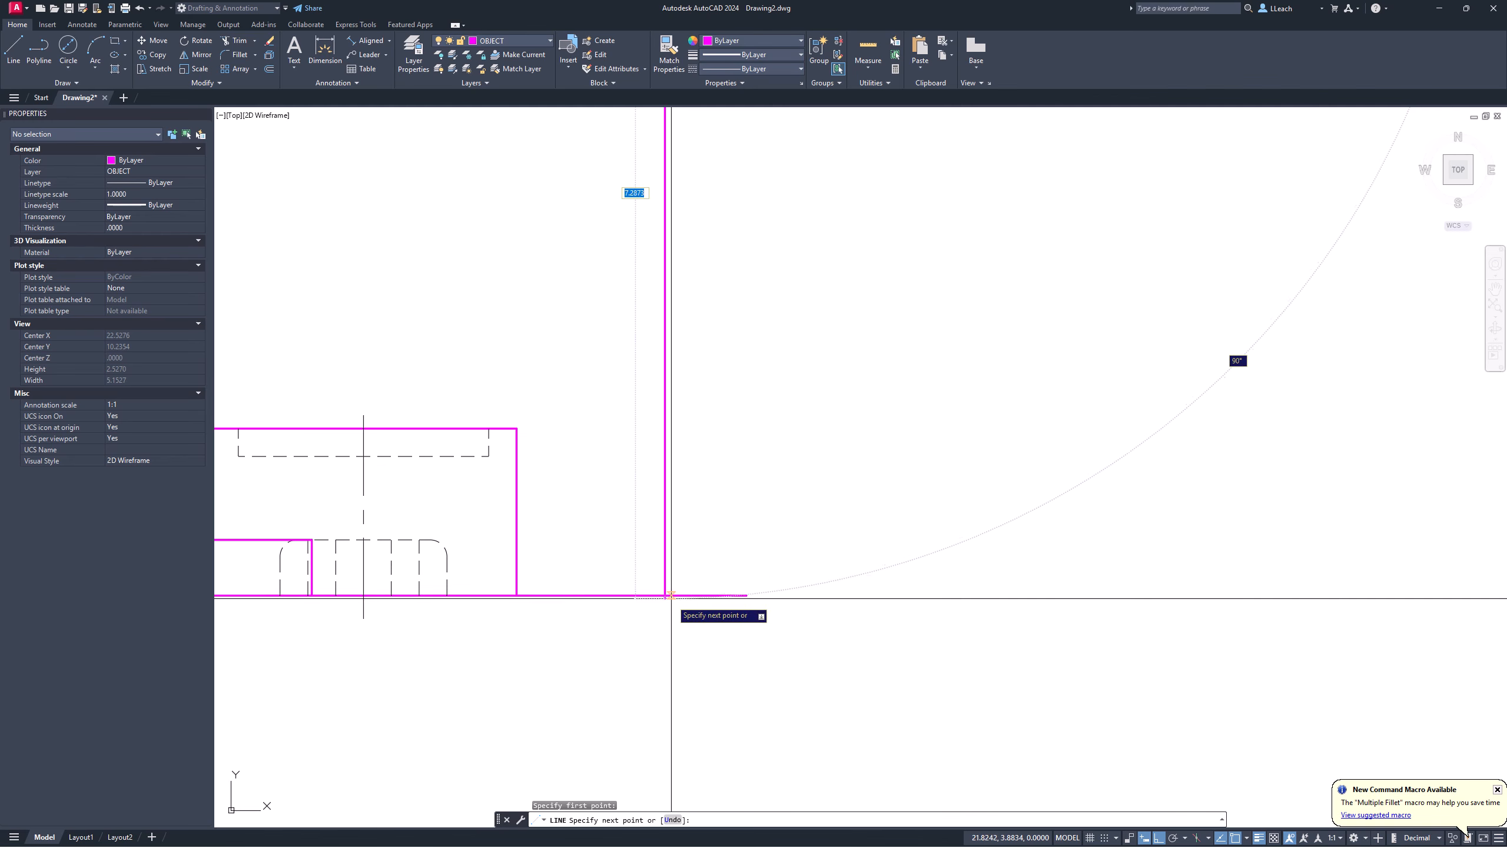
pyautogui.press('Escape')
pyautogui.moveTo(645, 293); pyautogui.dragTo(648, 494, button='middle')
pyautogui.scroll(-5, 632, 516)
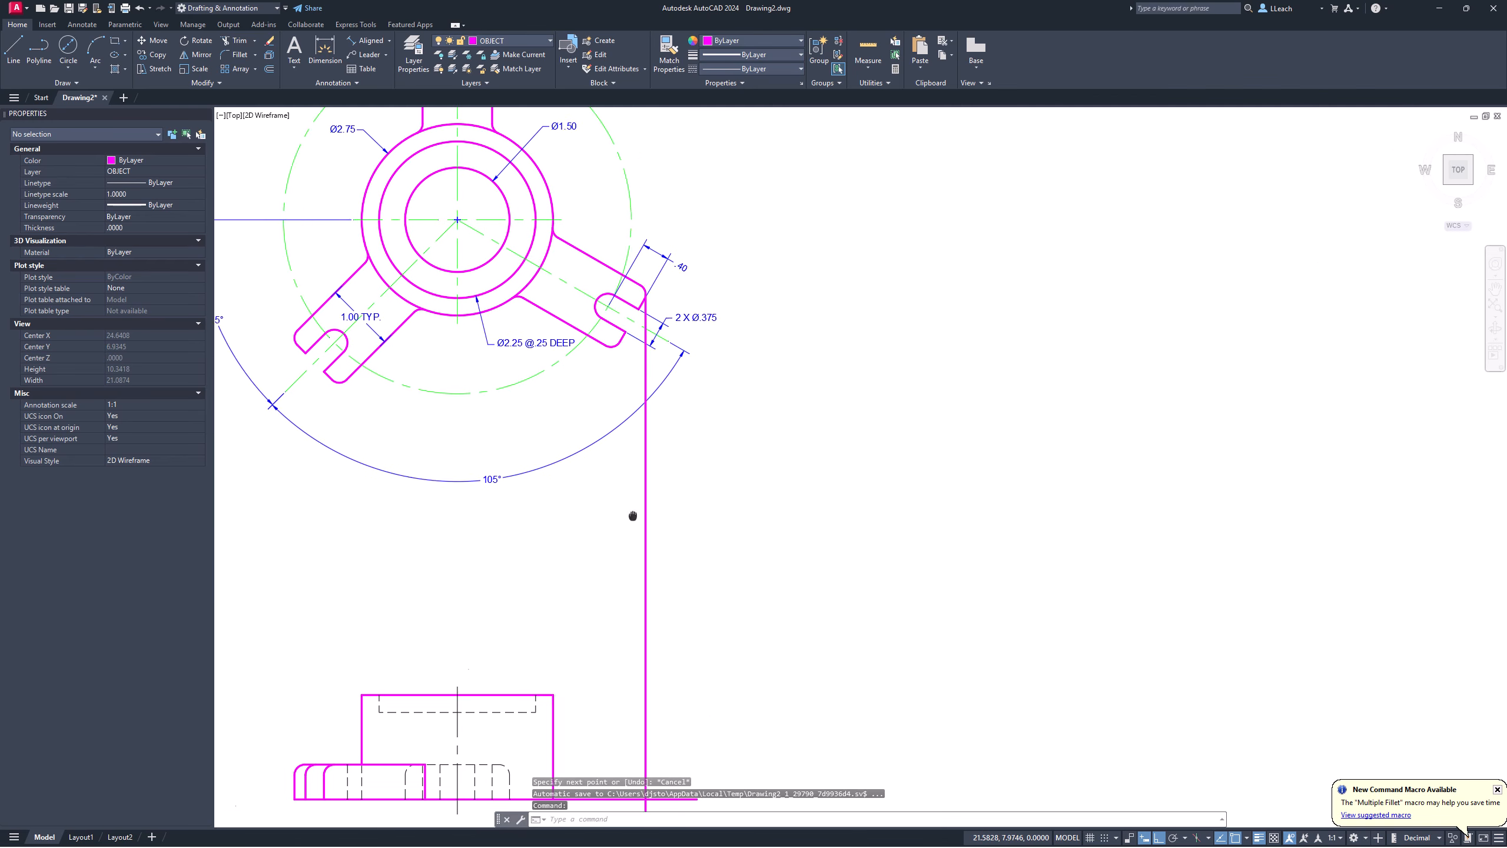
pyautogui.scroll(3, 620, 276)
# Step: Draw vertical projection lines from the slot arm corner and the slot end down below the front view
pyautogui.press('Return')
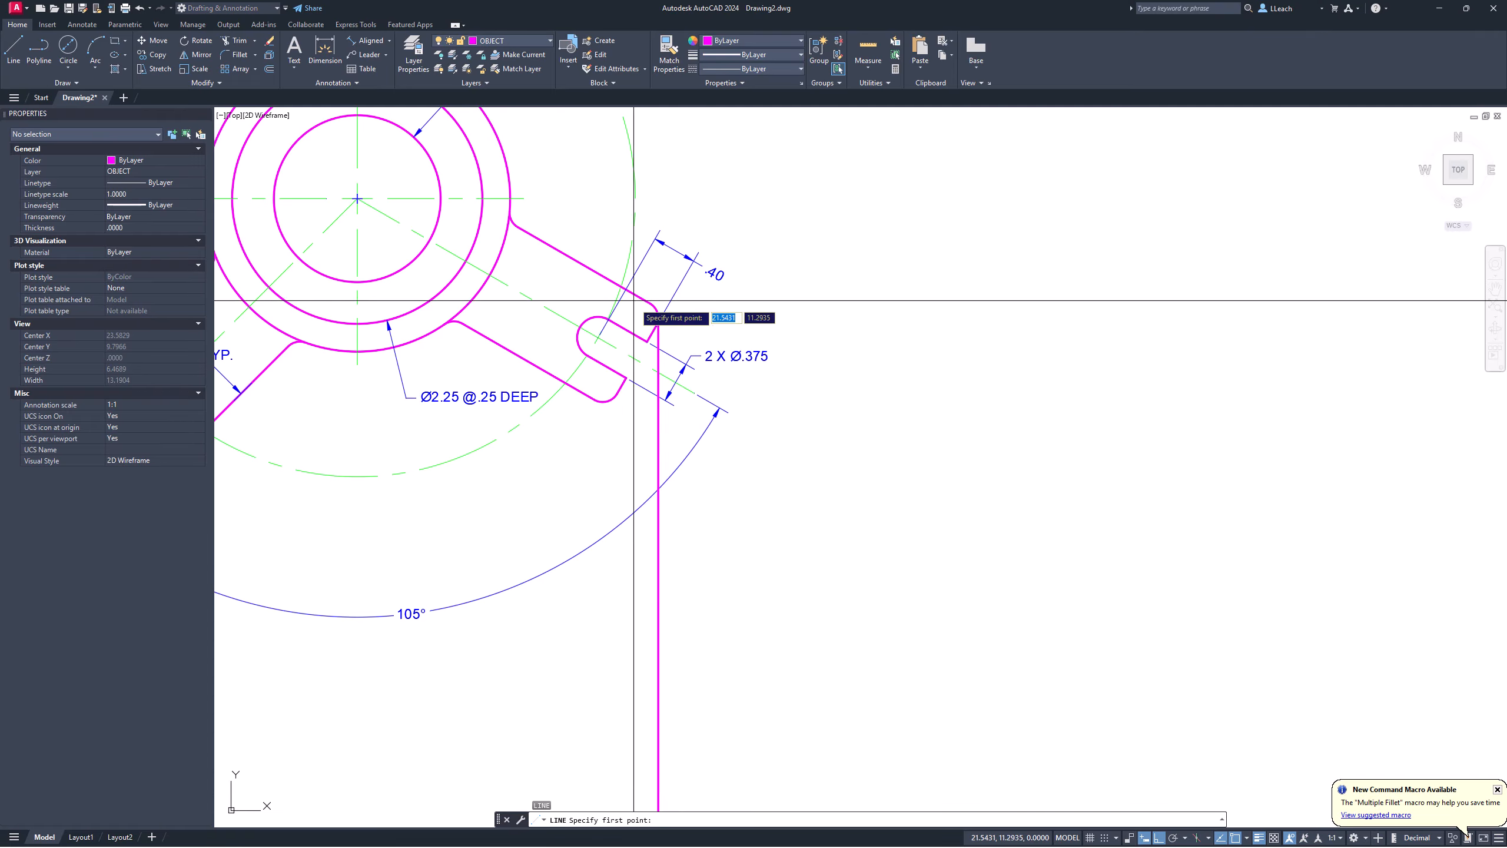
pyautogui.click(647, 342)
pyautogui.scroll(-5, 652, 427)
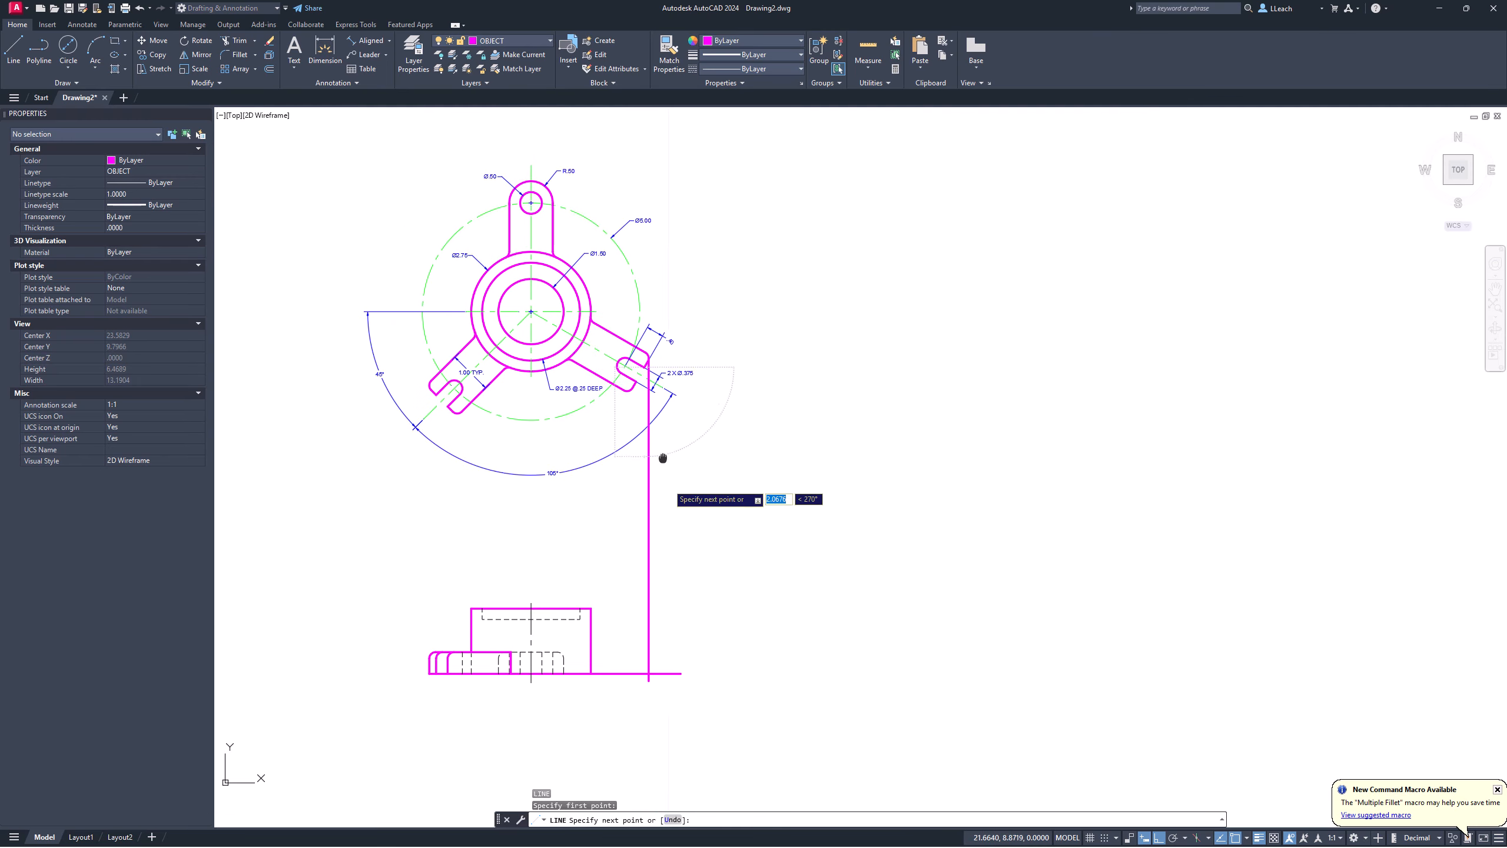
pyautogui.scroll(3, 663, 649)
pyautogui.click(689, 602)
pyautogui.press('Escape')
pyautogui.scroll(4, 652, 376)
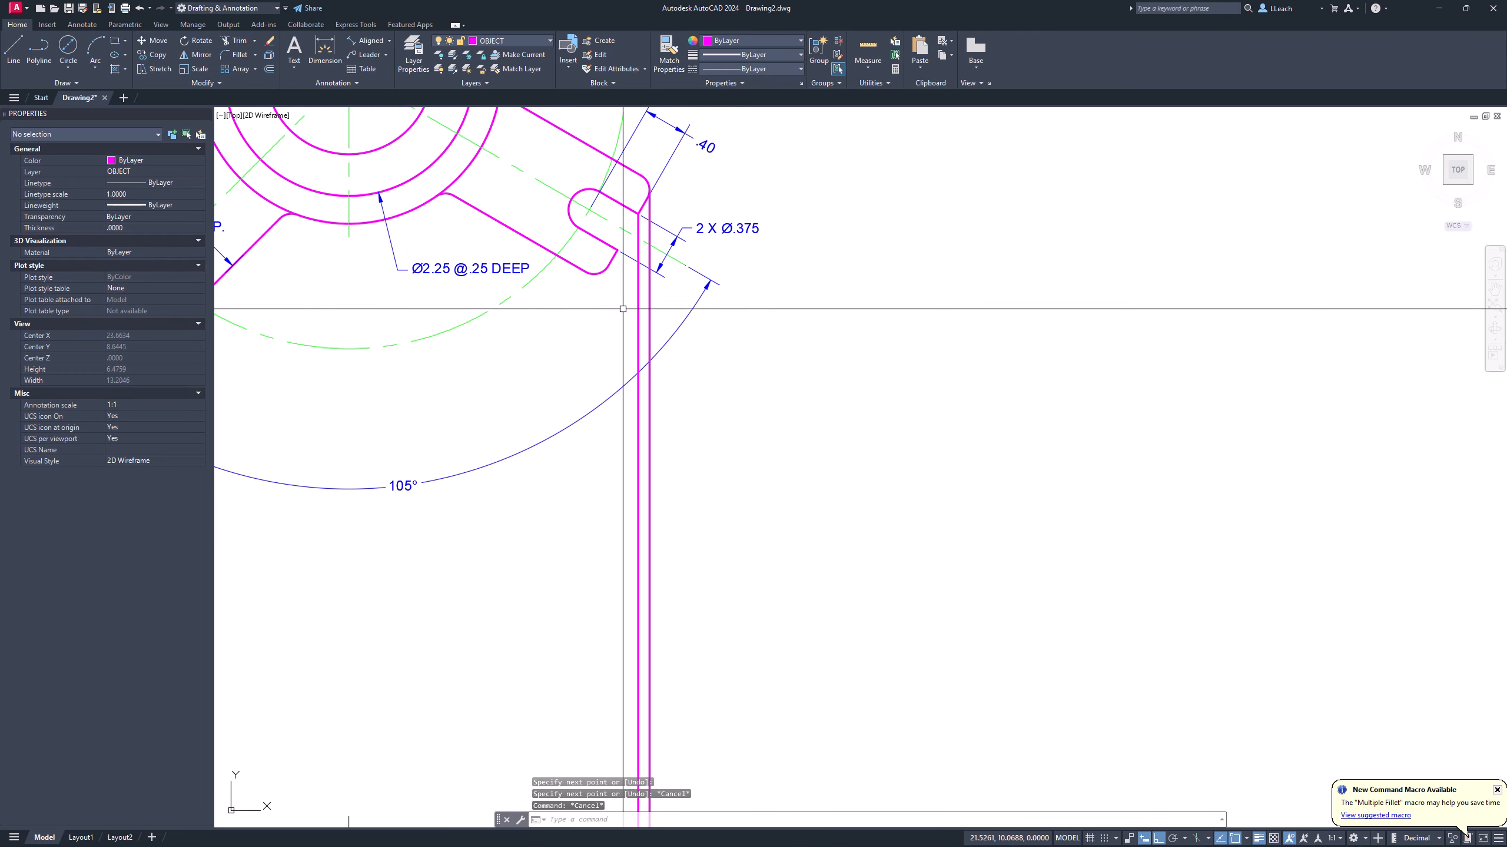
pyautogui.press('Return')
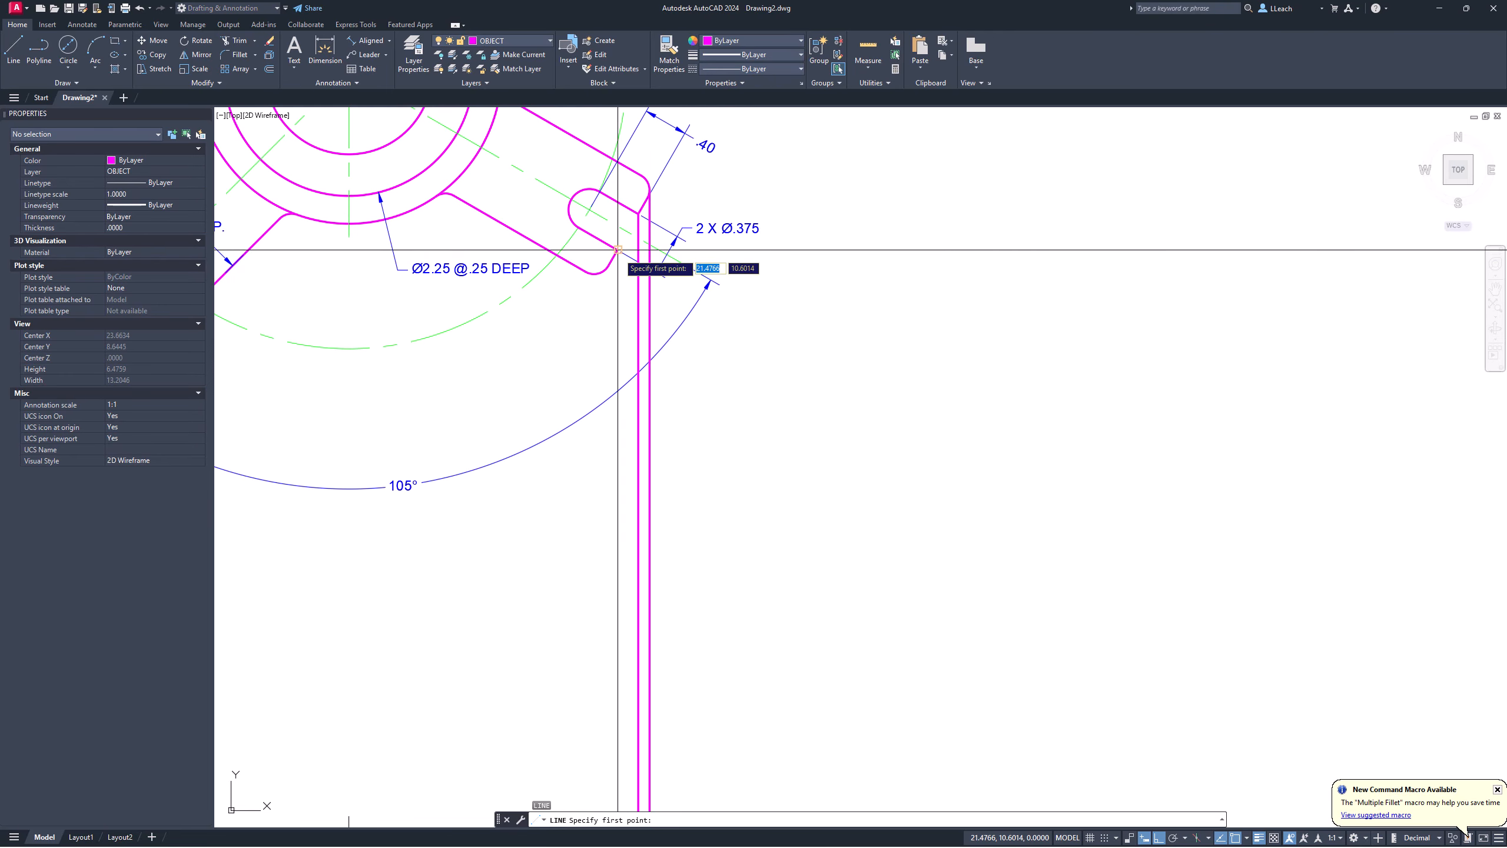
pyautogui.click(618, 251)
pyautogui.scroll(-4, 636, 451)
pyautogui.click(626, 627)
pyautogui.press('Escape')
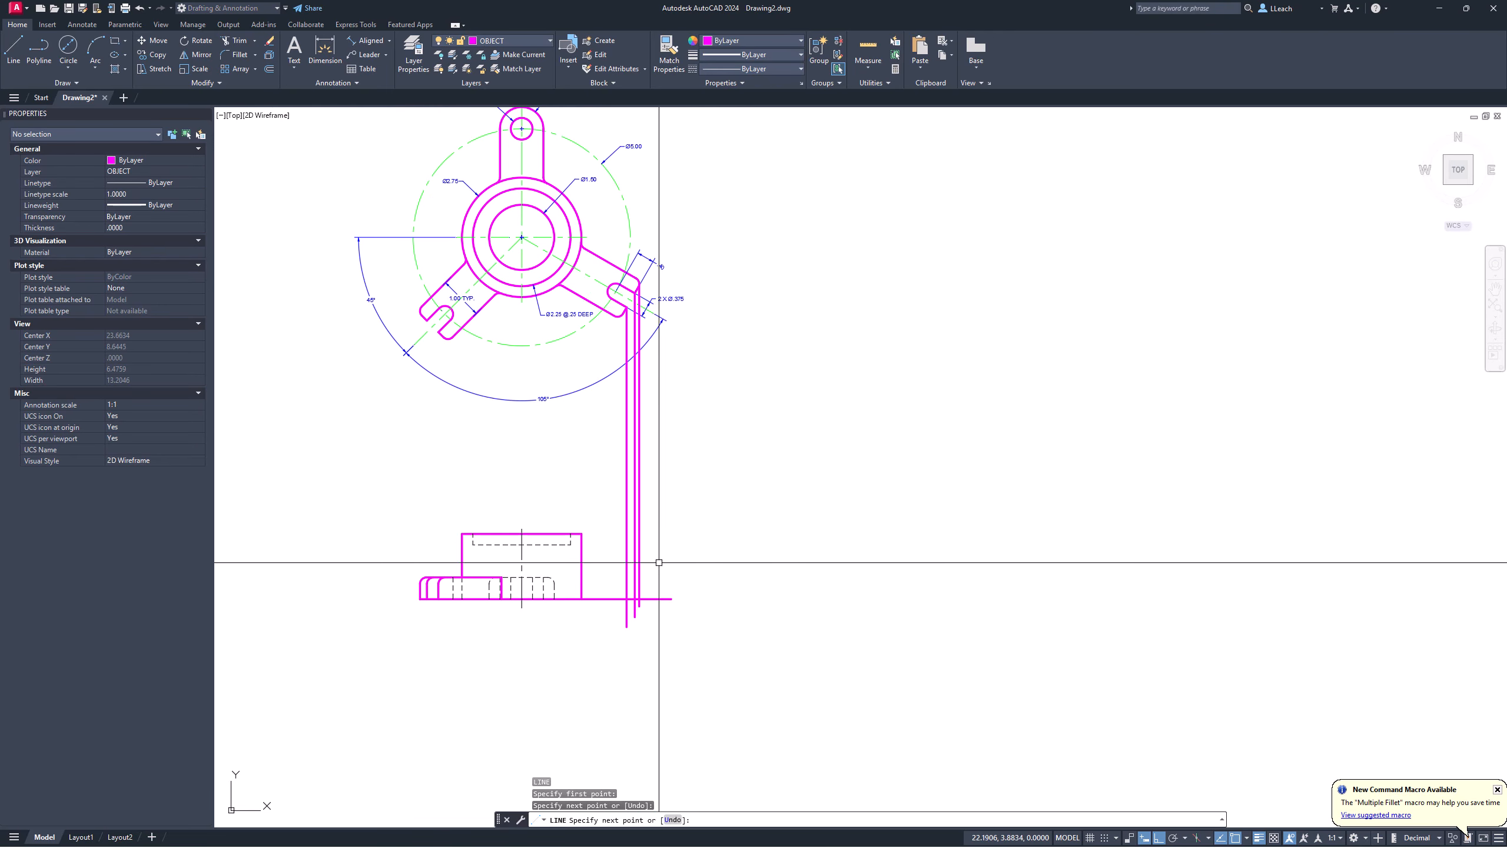
pyautogui.moveTo(613, 498); pyautogui.dragTo(613, 514, button='middle')
pyautogui.scroll(2, 613, 514)
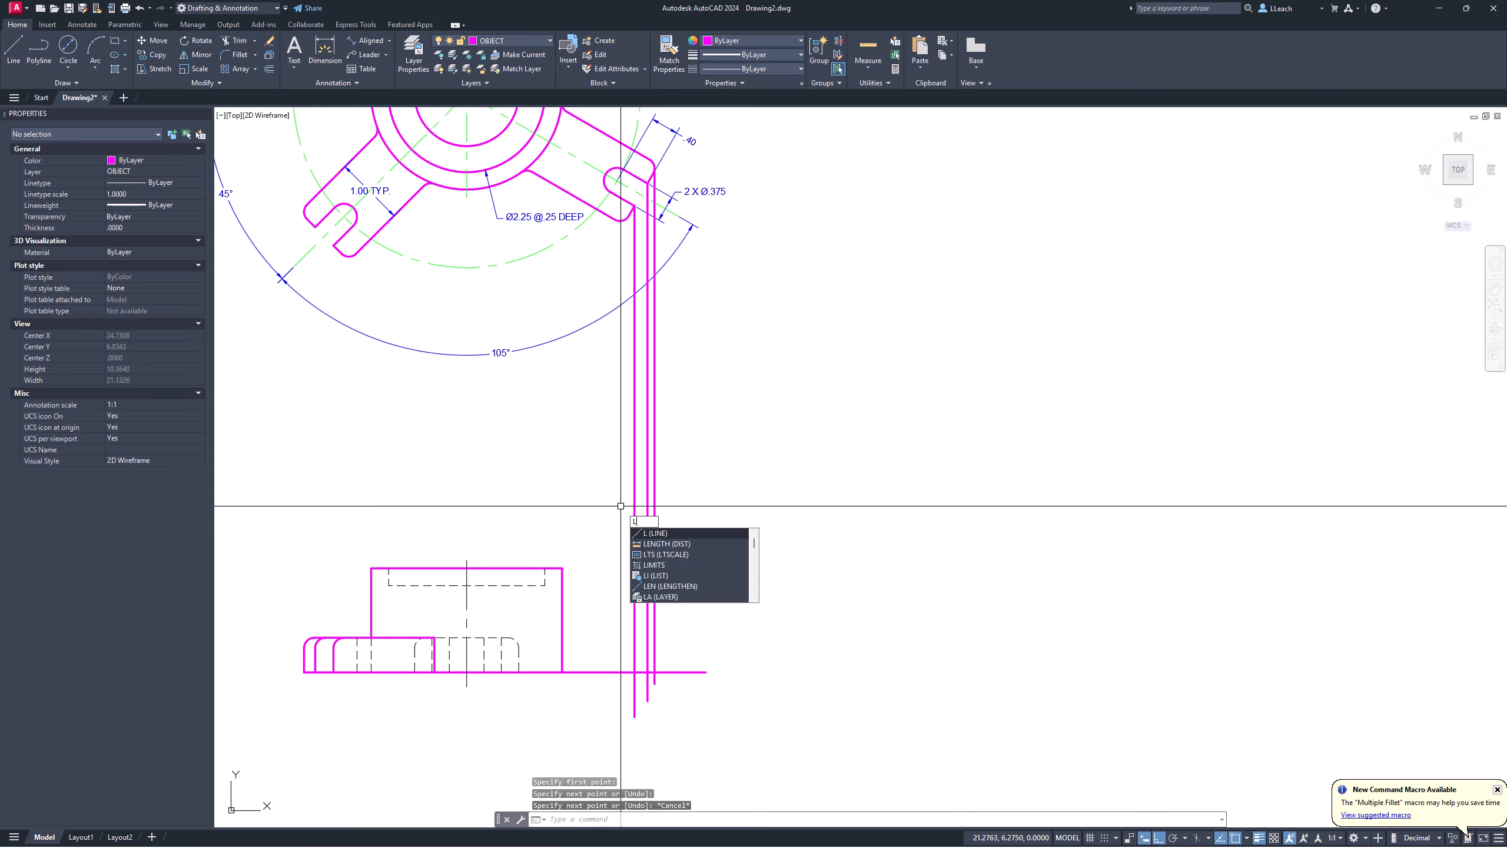
# Step: Project a vertical line from where the arm meets the hub circle down below the front view
pyautogui.press('Return')
pyautogui.press('Escape')
pyautogui.moveTo(591, 378); pyautogui.dragTo(592, 458, button='middle')
pyautogui.scroll(4, 512, 208)
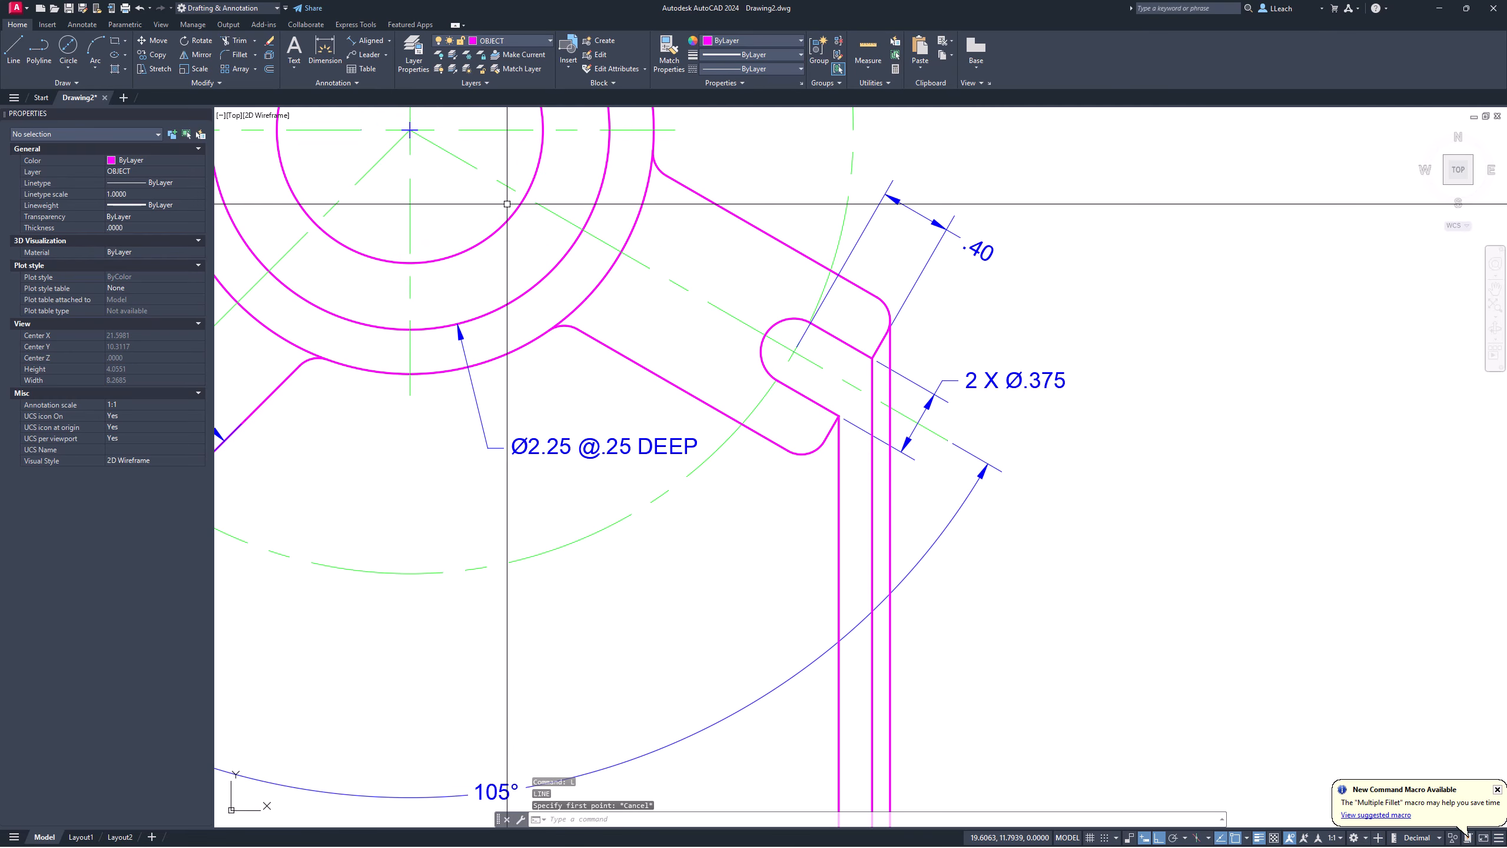
pyautogui.write('l')
pyautogui.press('Return')
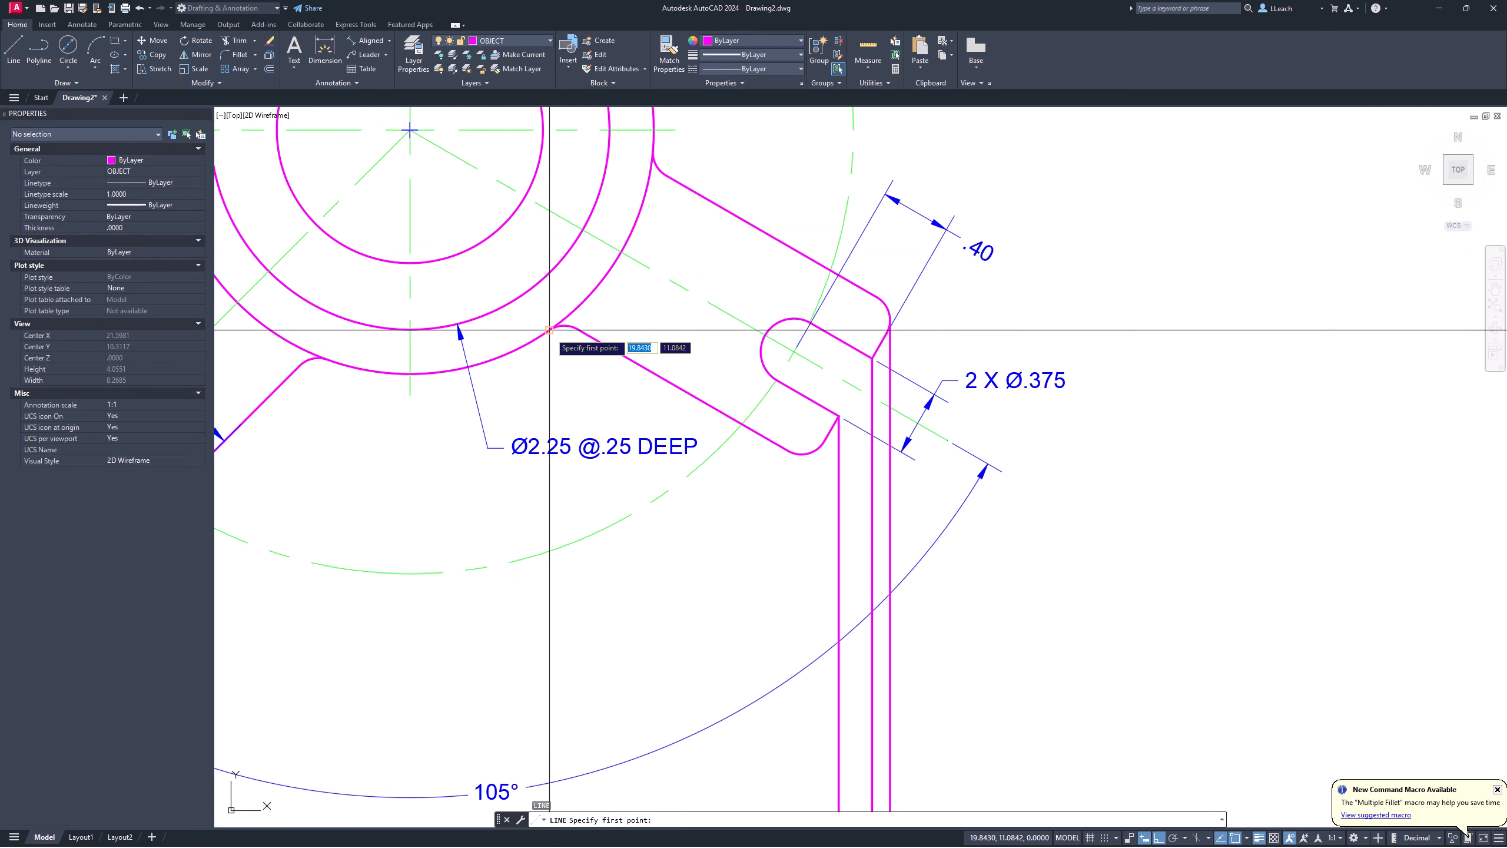
pyautogui.click(549, 329)
pyautogui.scroll(-4, 573, 412)
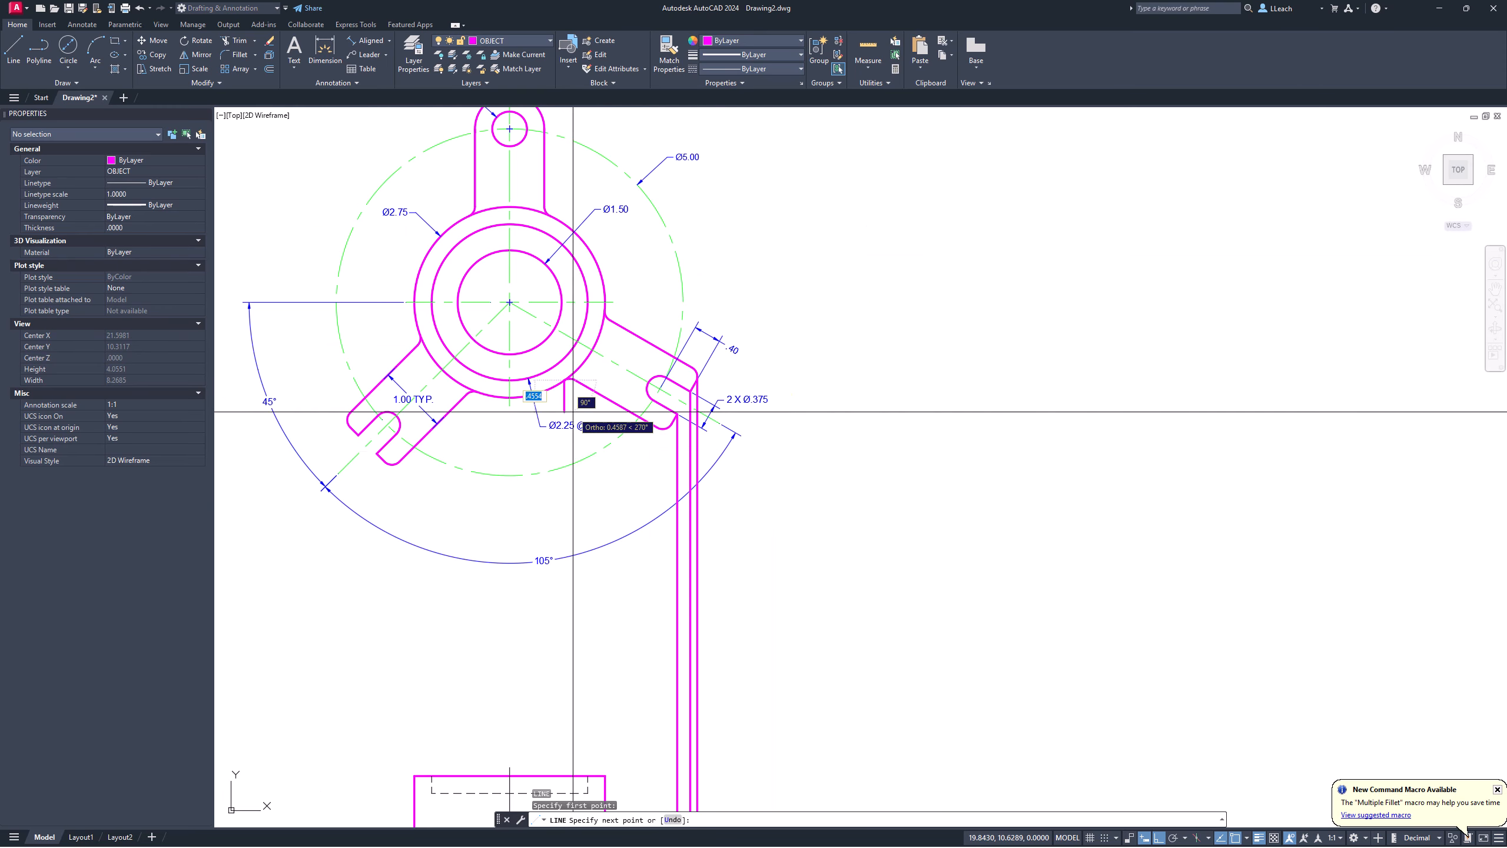
pyautogui.moveTo(587, 488); pyautogui.dragTo(580, 227, button='middle')
pyautogui.click(595, 666)
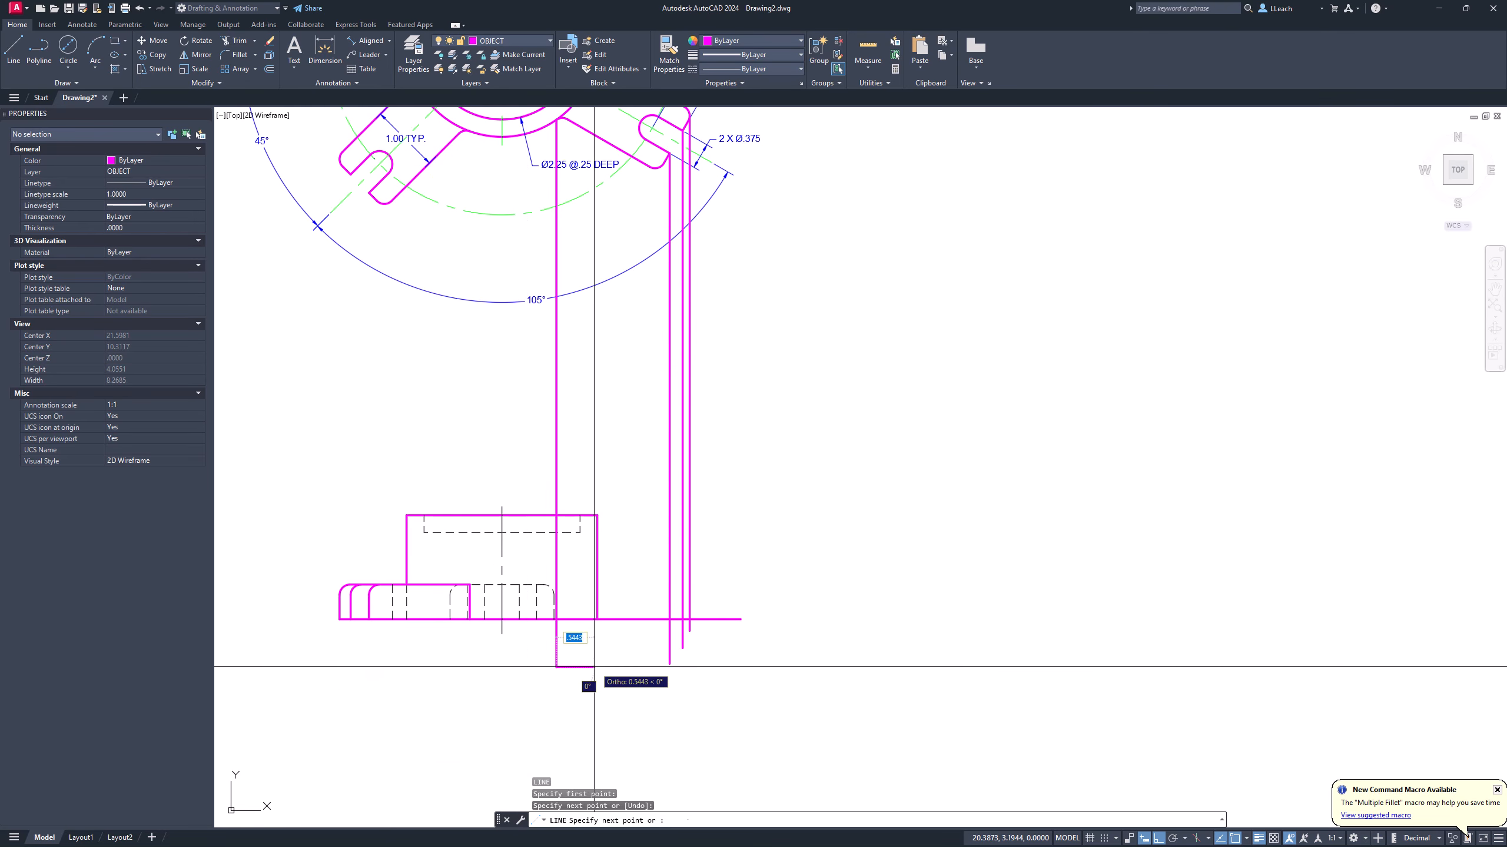
pyautogui.press('Escape')
pyautogui.scroll(2, 594, 575)
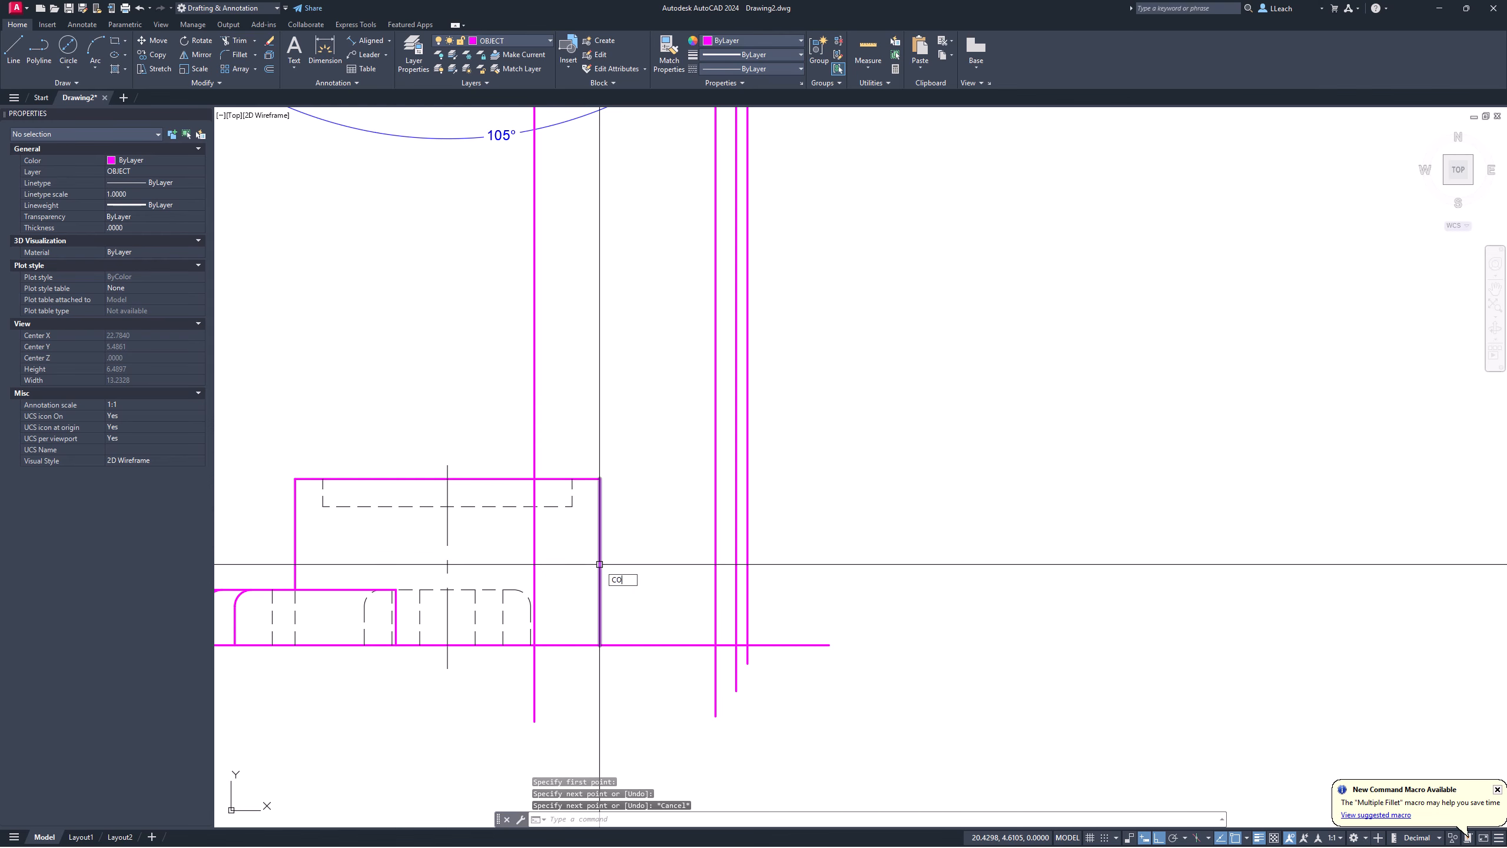
# Step: Round the arm's inner and outer corners where the projection lines meet its top edge
pyautogui.press('Return')
pyautogui.press('Return')
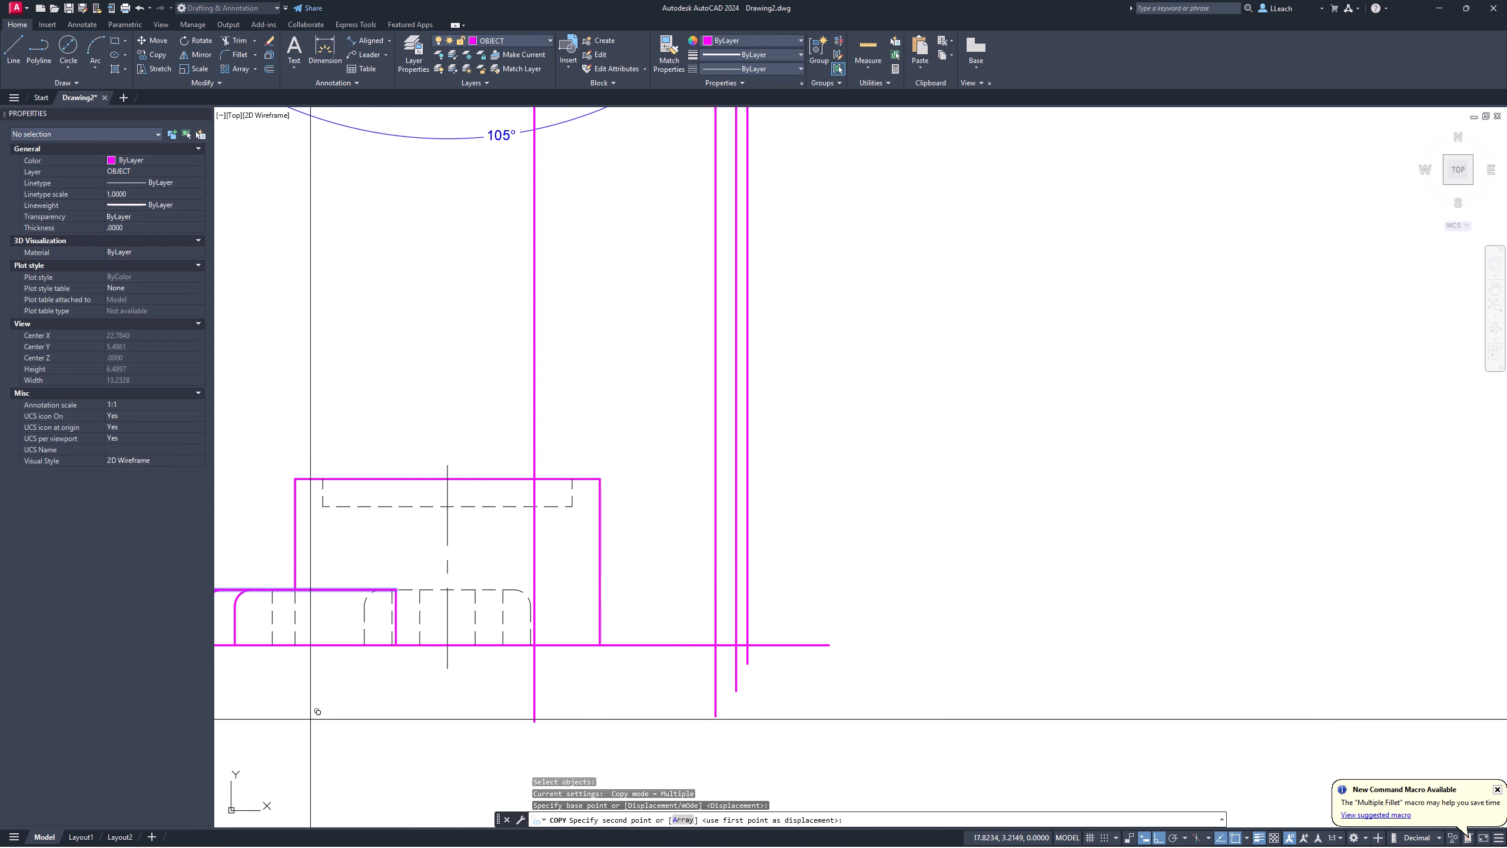
pyautogui.click(310, 719)
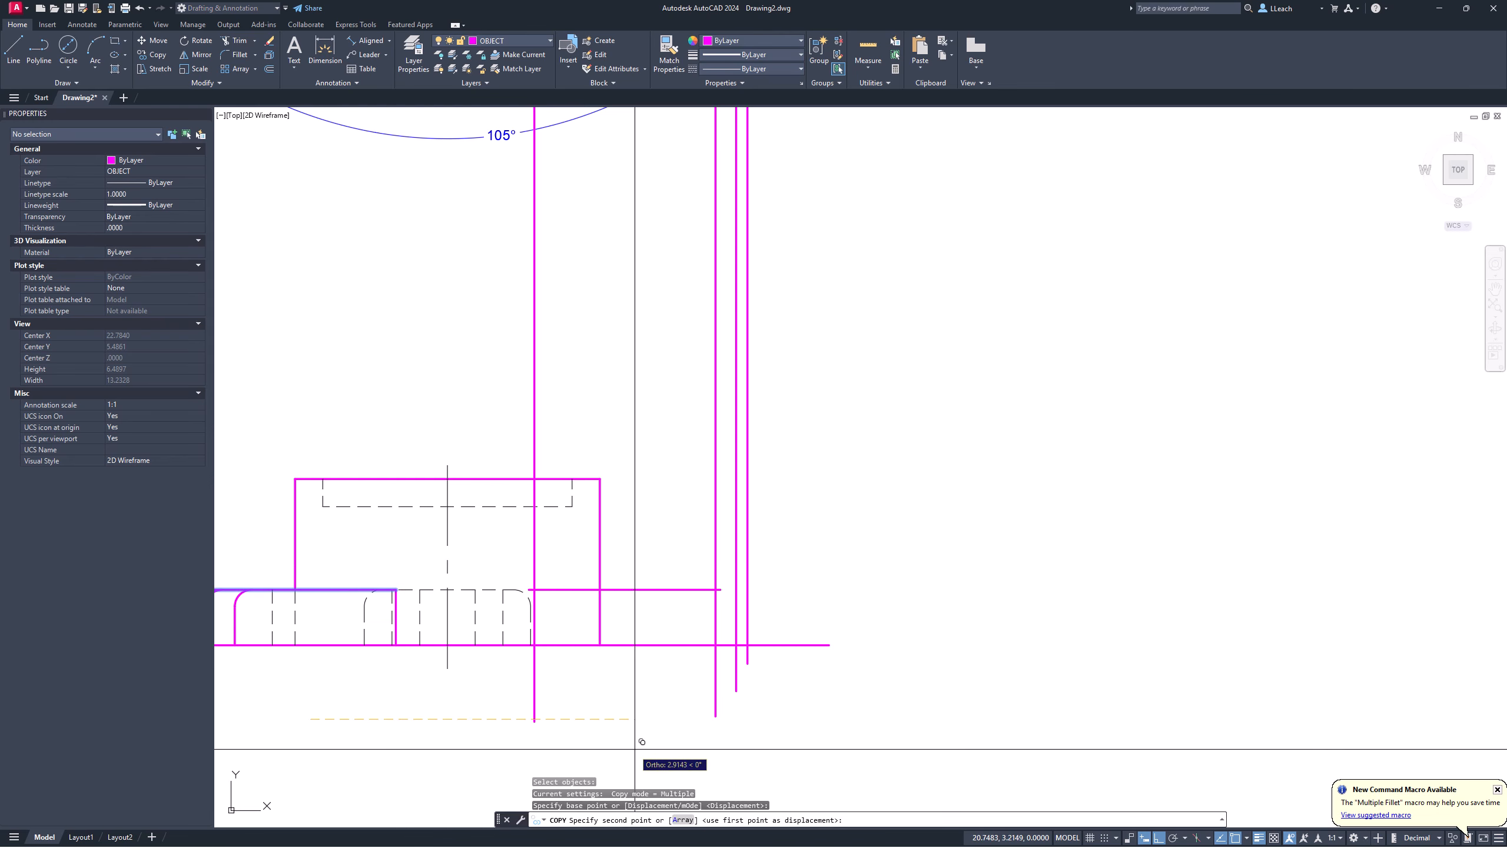
pyautogui.press('Escape')
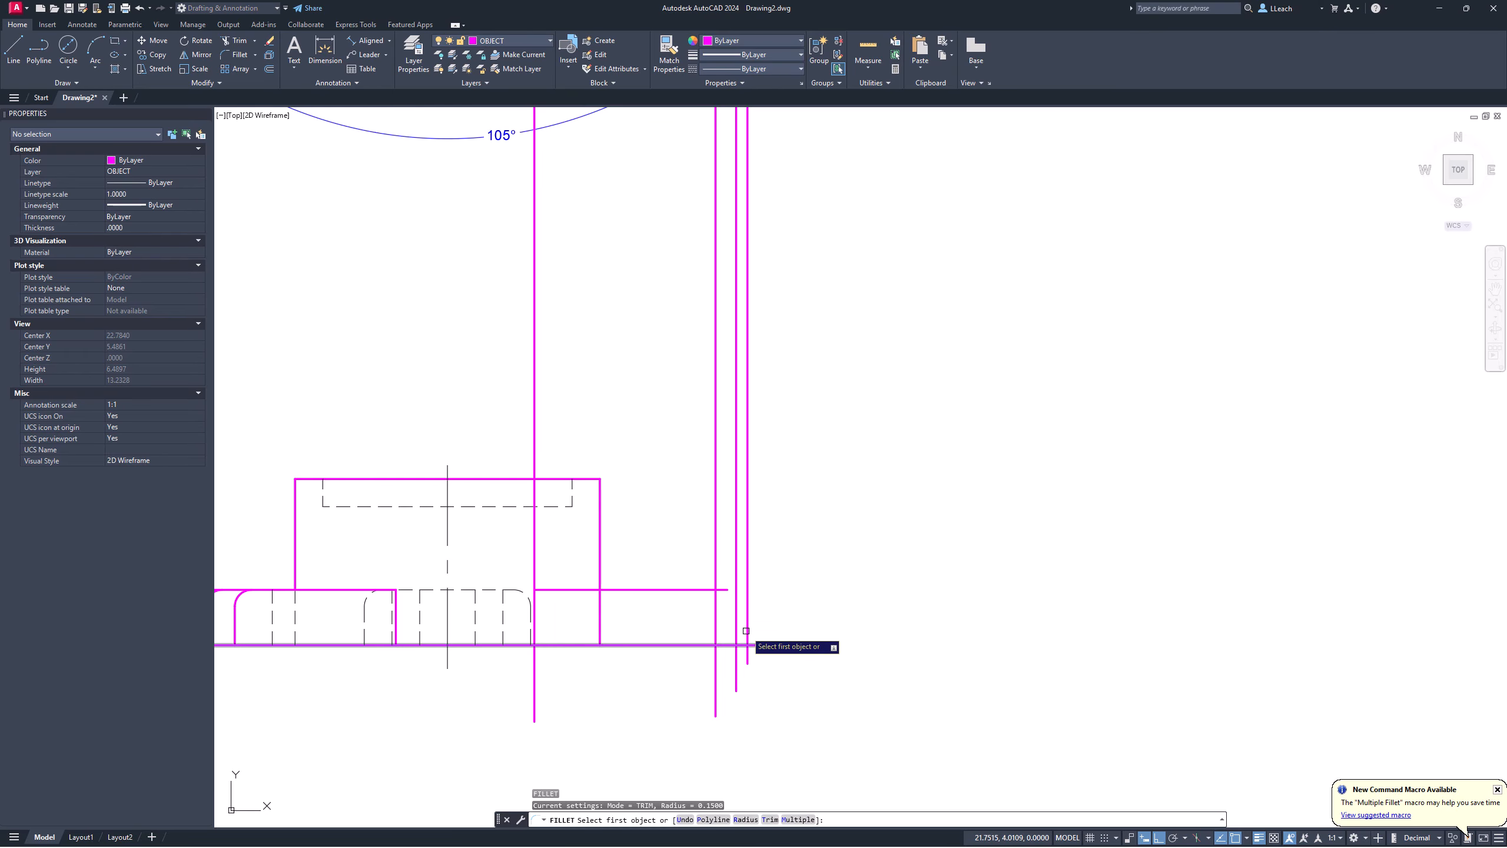
pyautogui.click(717, 615)
pyautogui.click(665, 590)
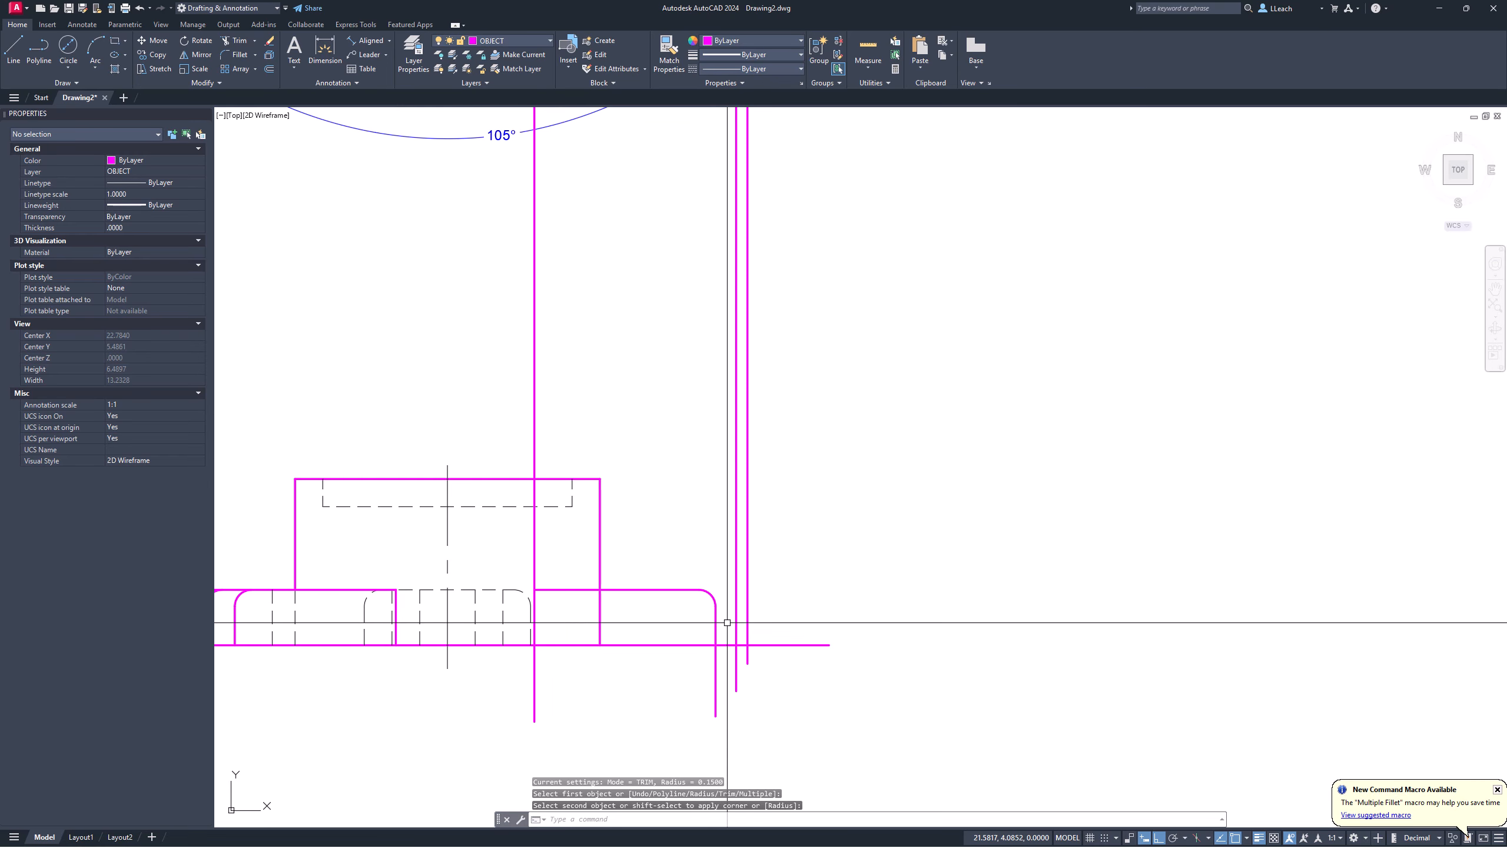
pyautogui.press('Return')
pyautogui.click(737, 639)
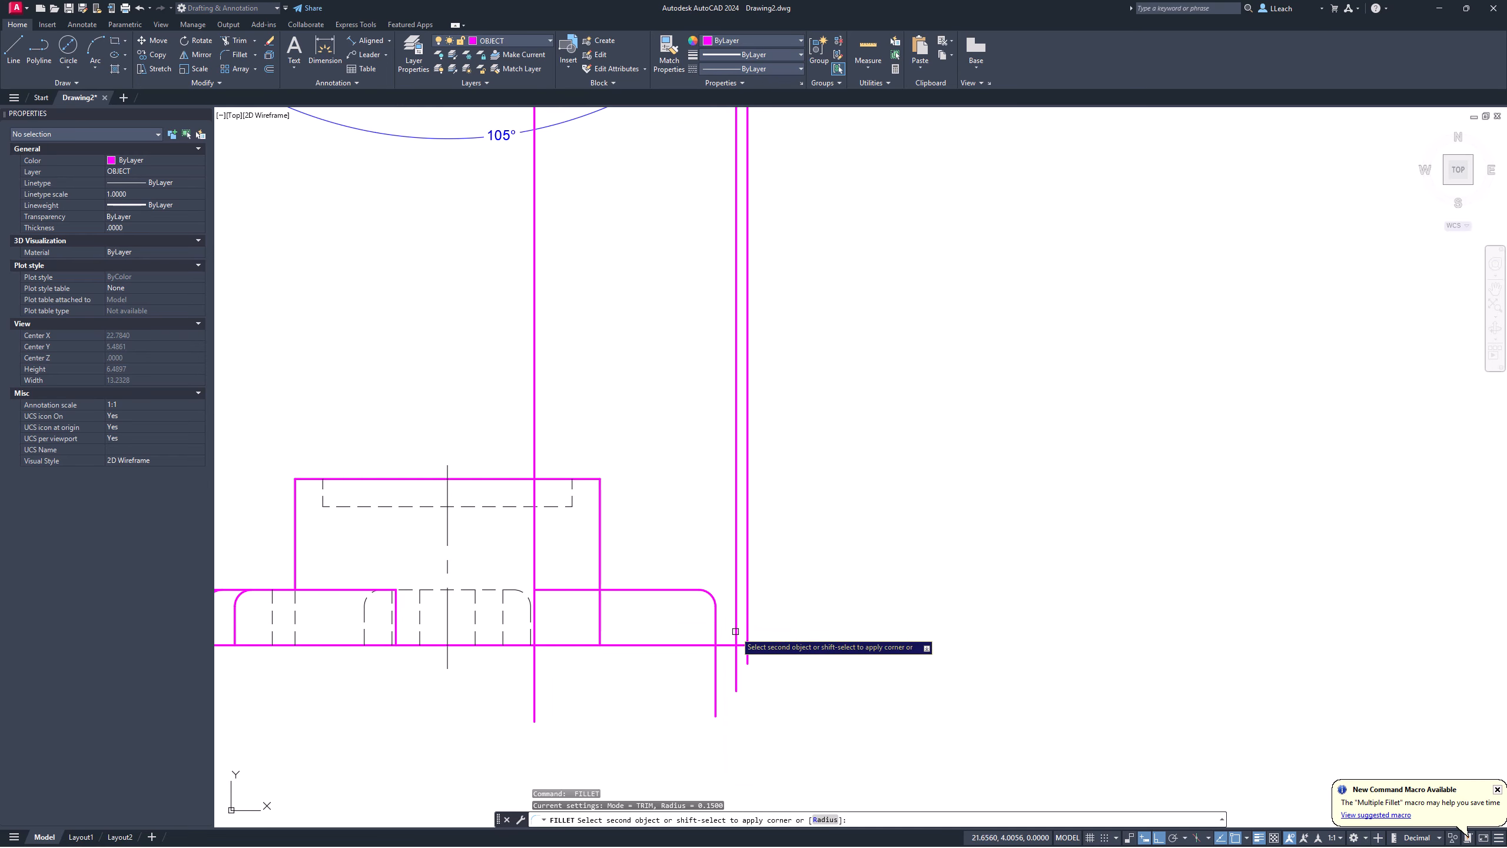
pyautogui.click(685, 595)
pyautogui.scroll(-3, 683, 558)
pyautogui.moveTo(689, 528); pyautogui.dragTo(681, 551, button='middle')
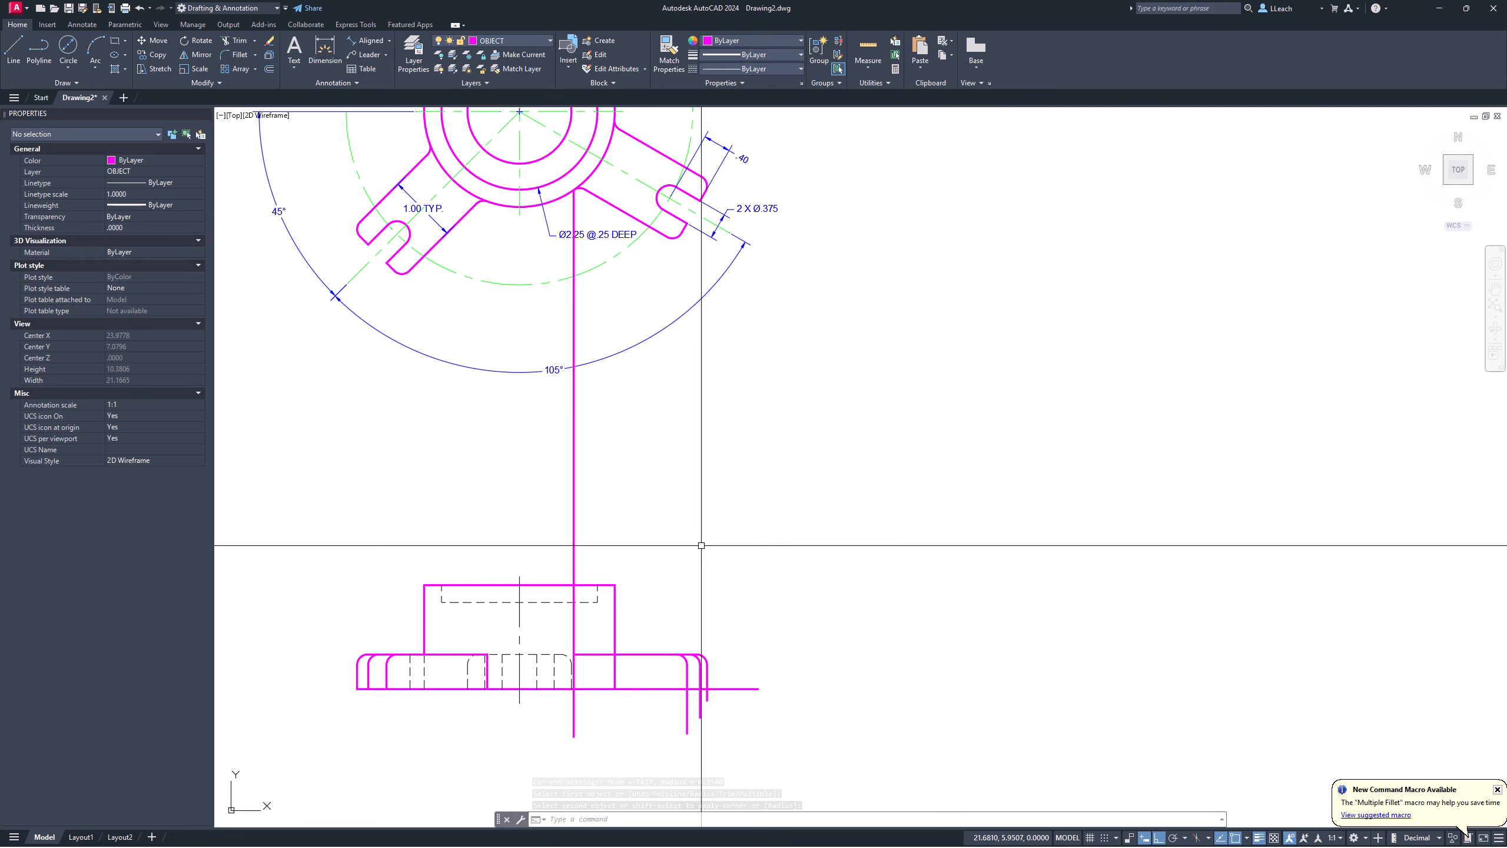
pyautogui.press('Escape')
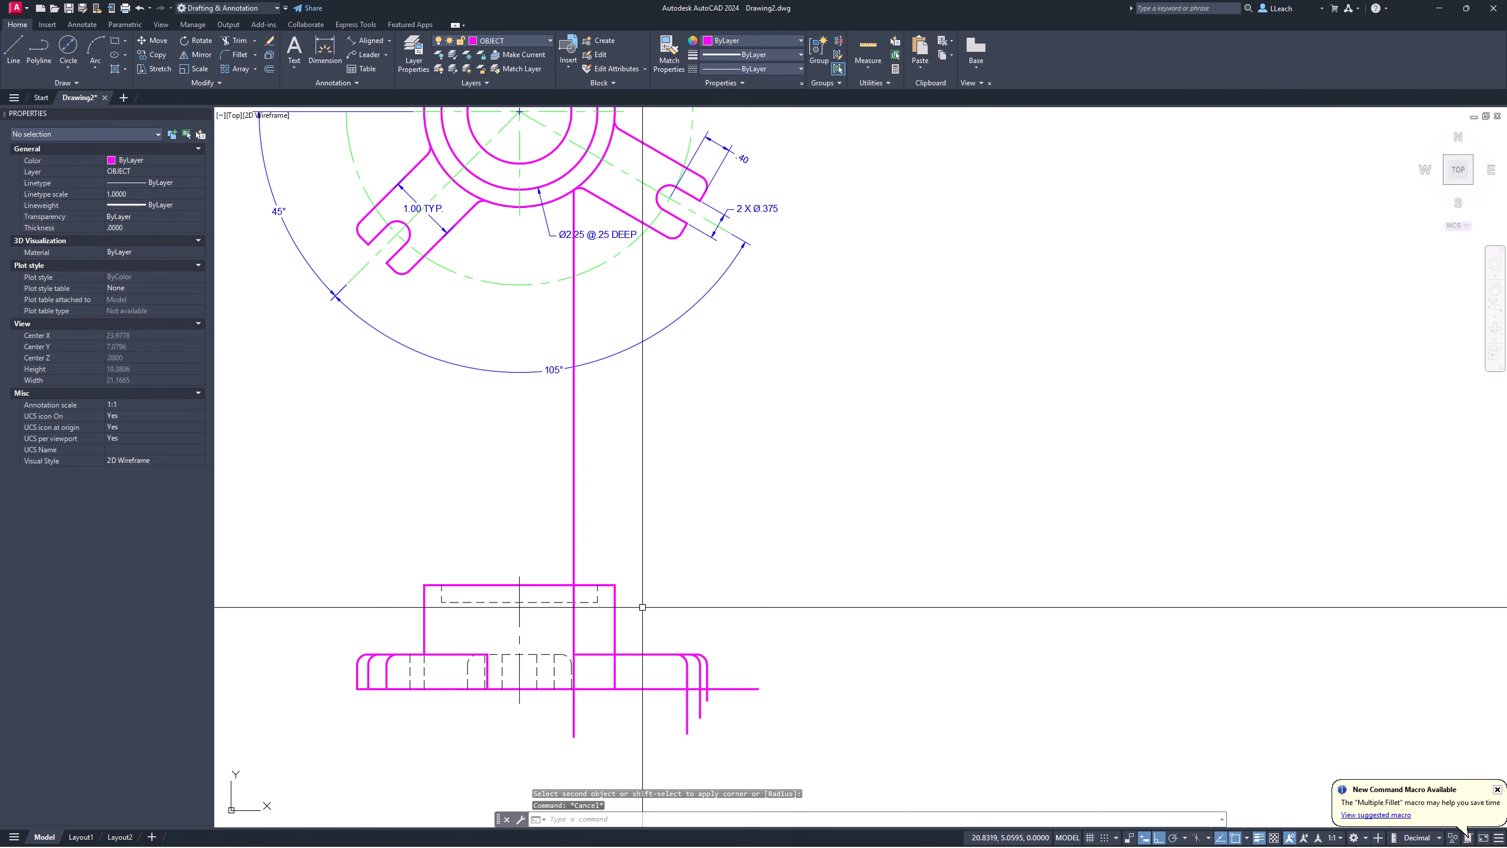
# Step: Trim the line stubs hanging below the front view's base
pyautogui.write('tr')
pyautogui.press('Return')
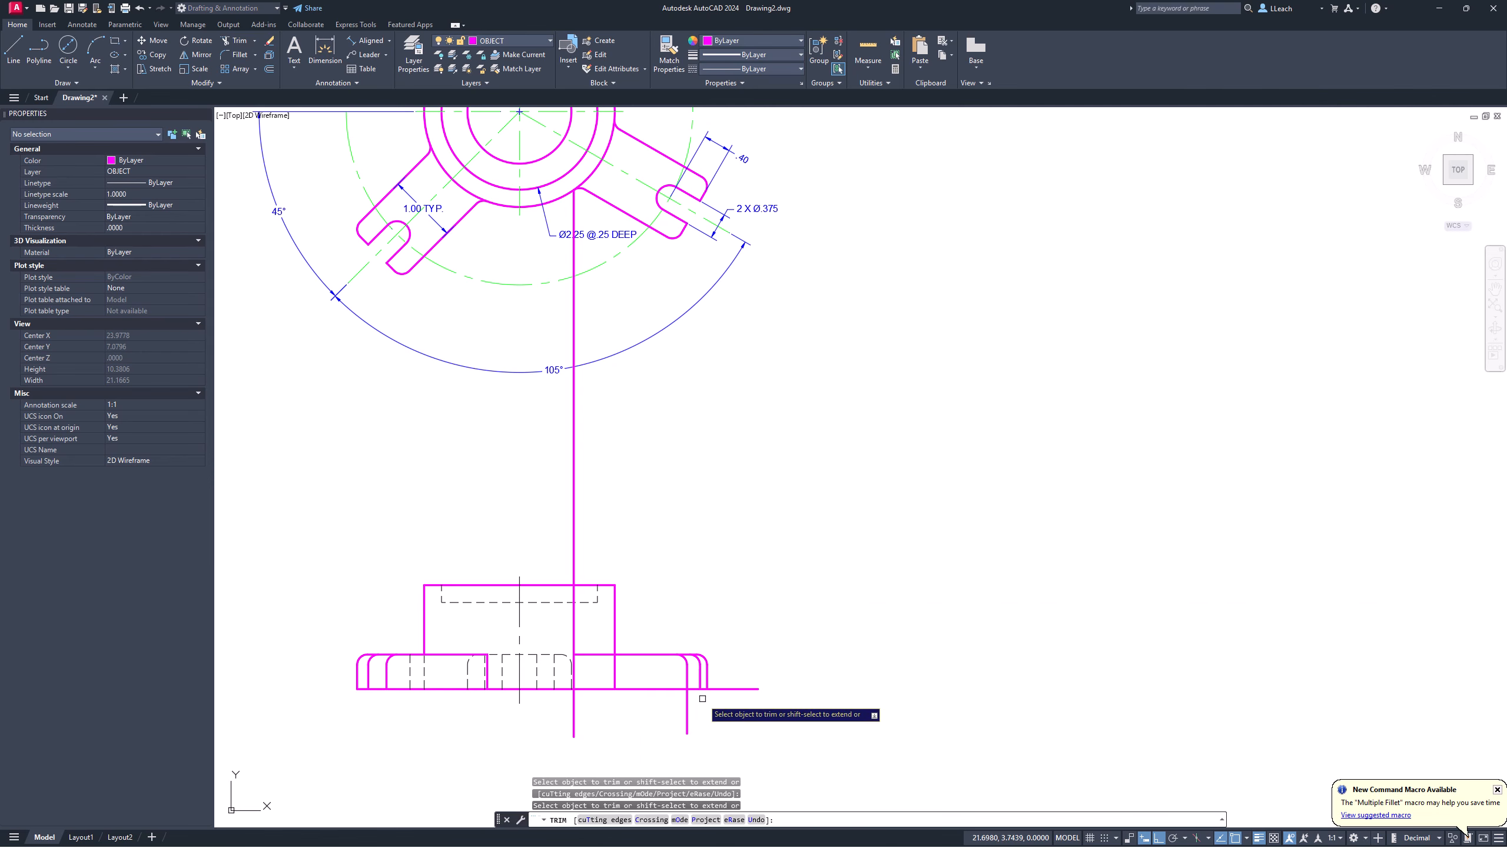
pyautogui.moveTo(692, 706); pyautogui.dragTo(607, 717)
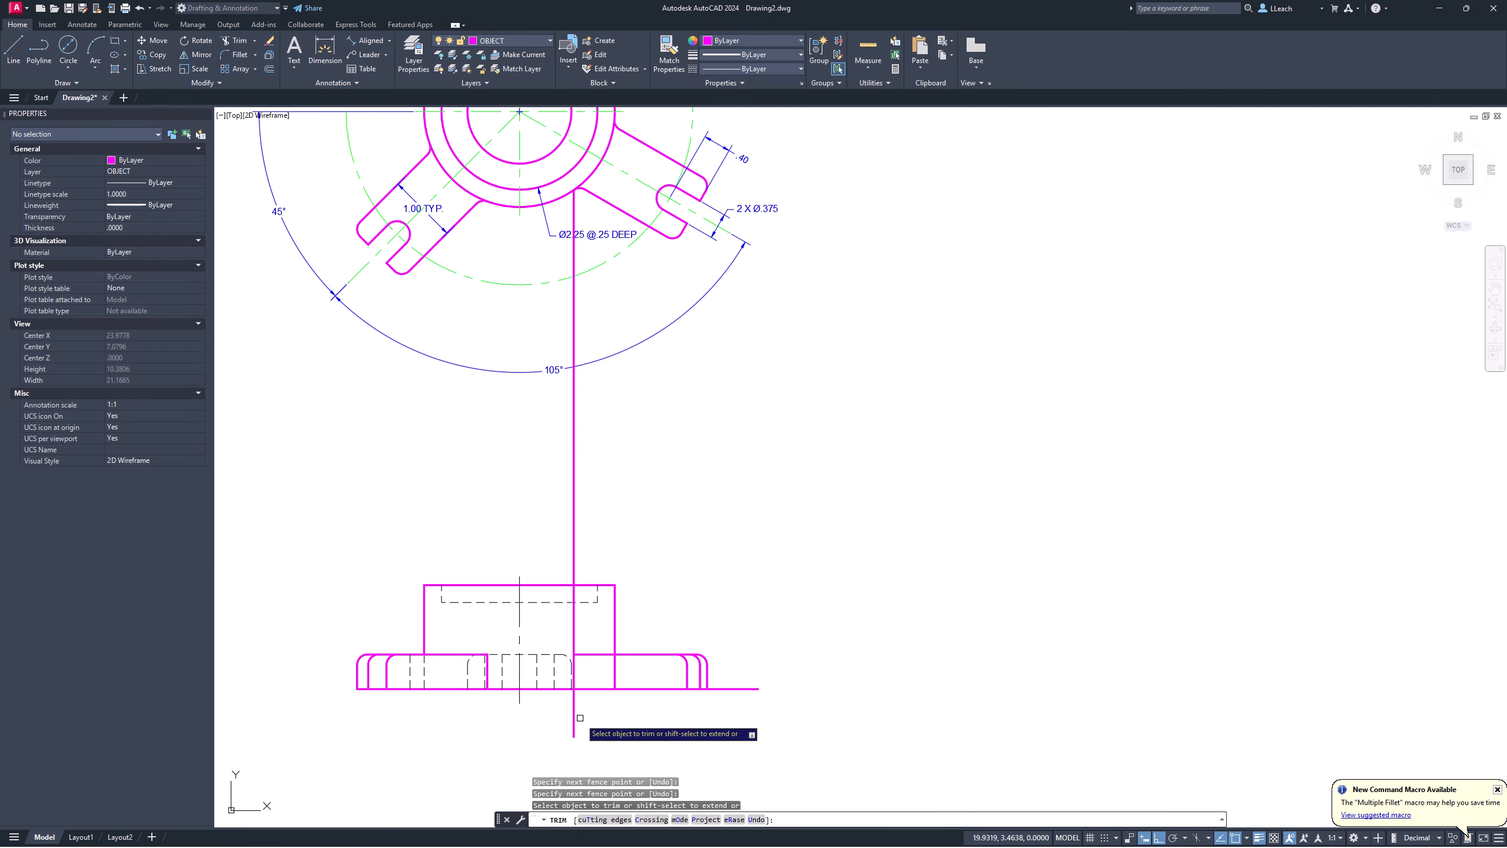
pyautogui.press('Return')
pyautogui.scroll(3, 580, 629)
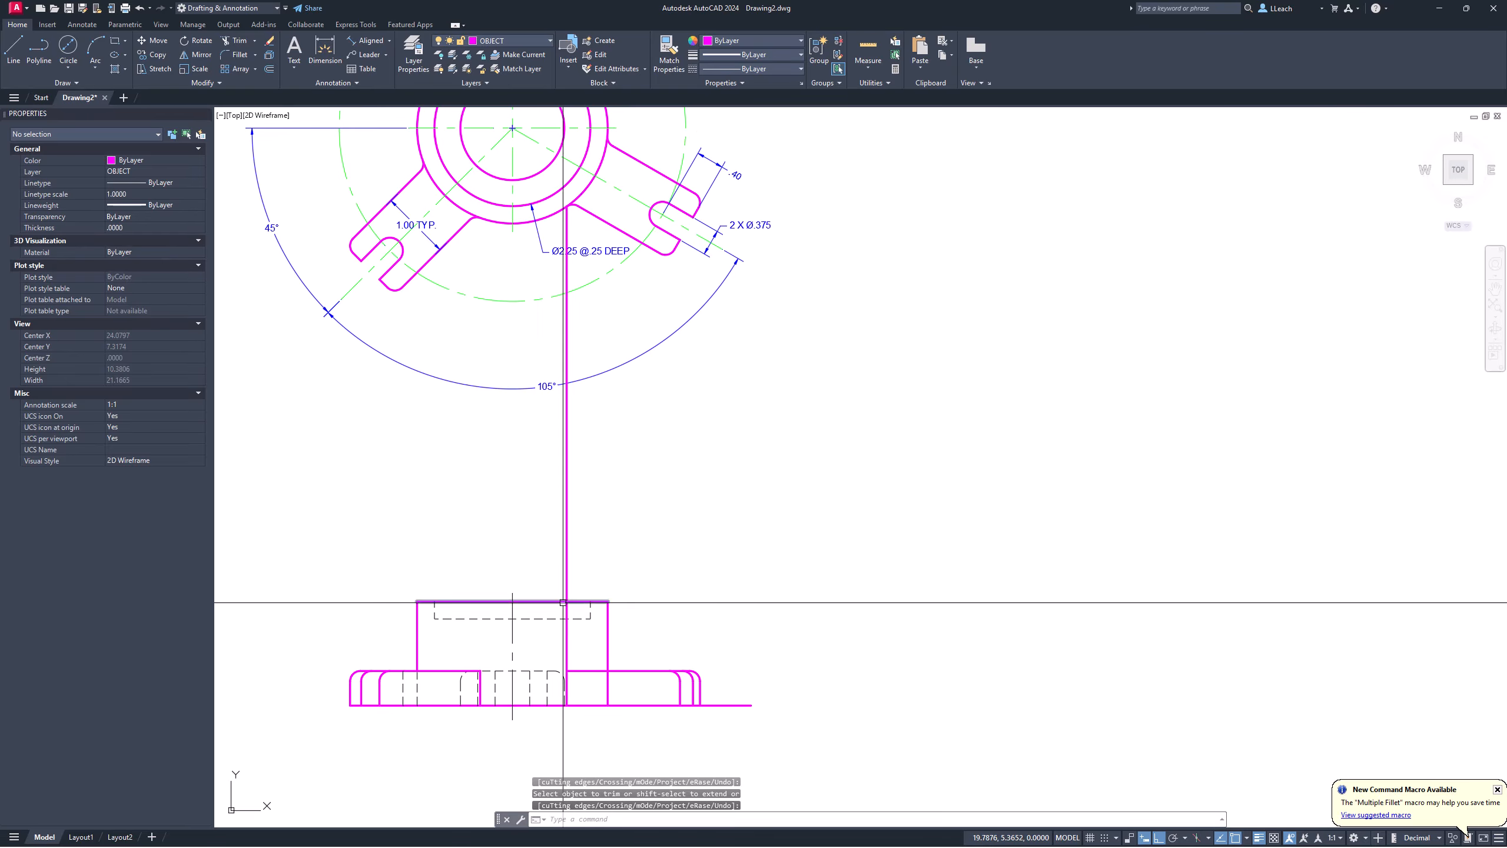
pyautogui.write('TR')
pyautogui.press('Return')
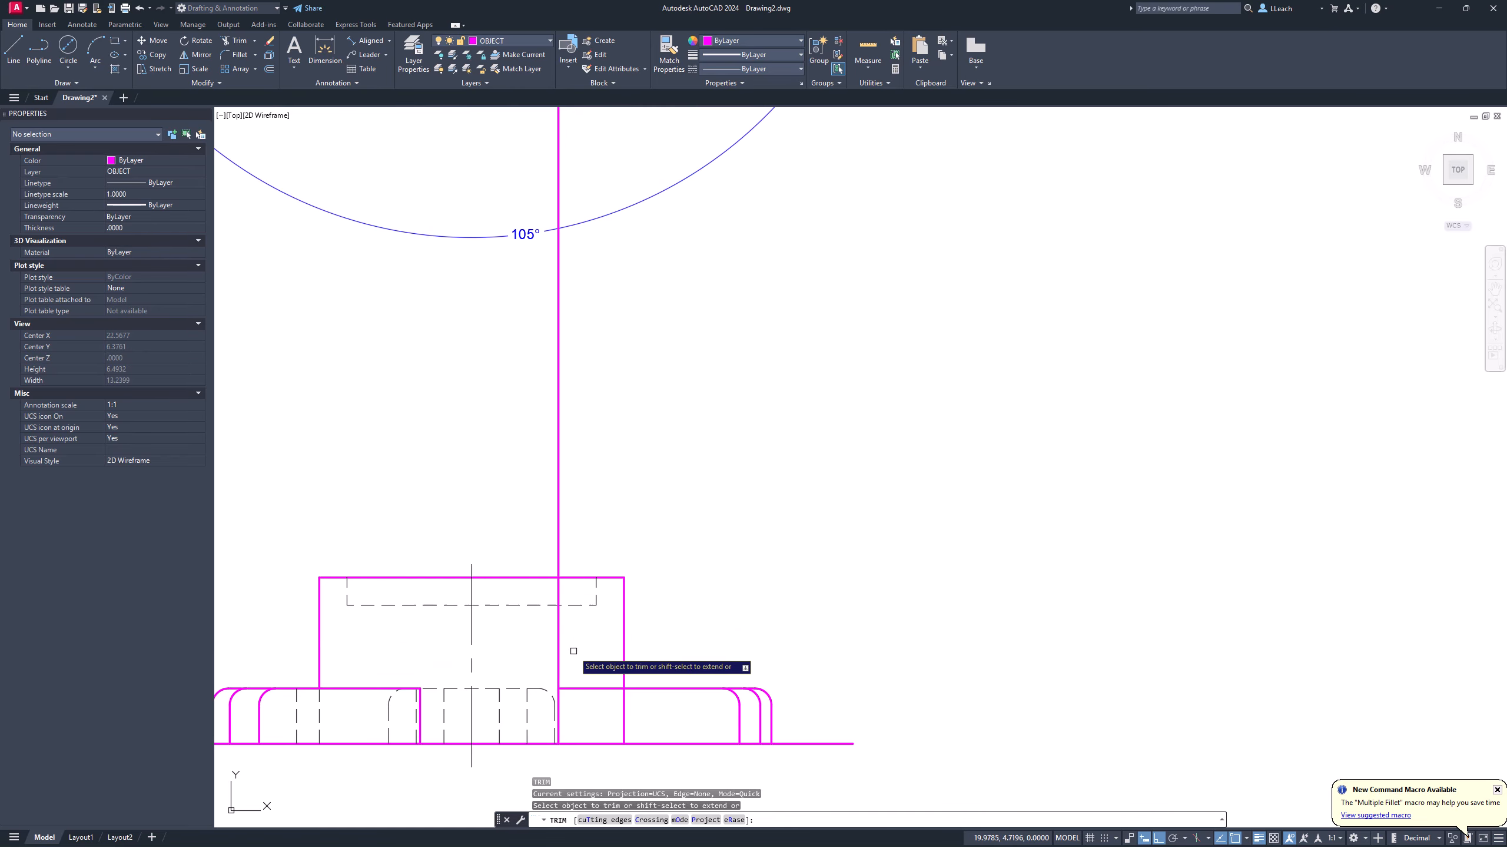
pyautogui.press('Return')
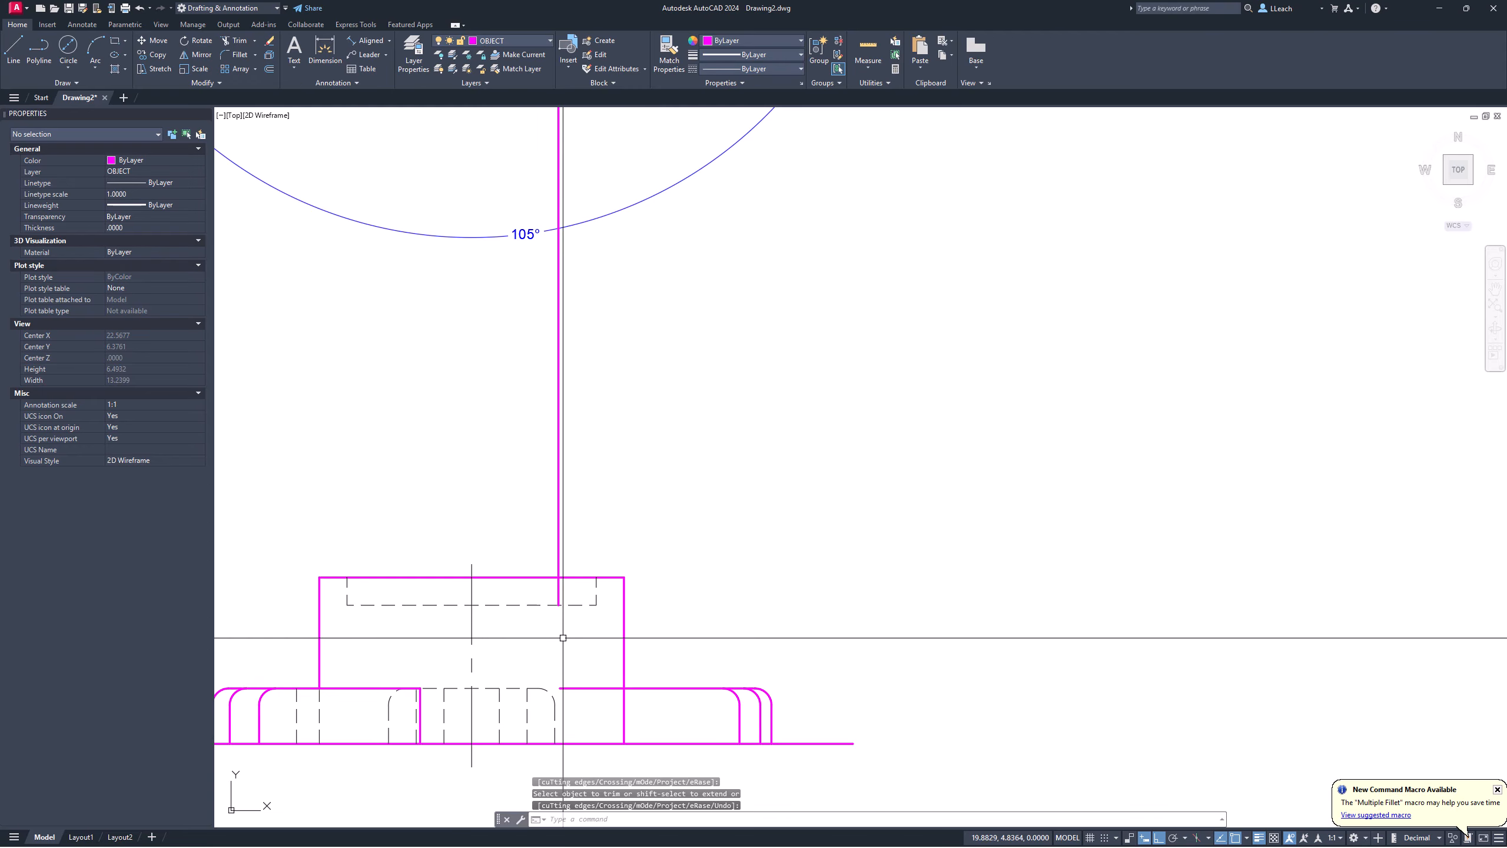
pyautogui.write('u')
pyautogui.press('Return')
pyautogui.press('Escape')
pyautogui.scroll(5, 566, 676)
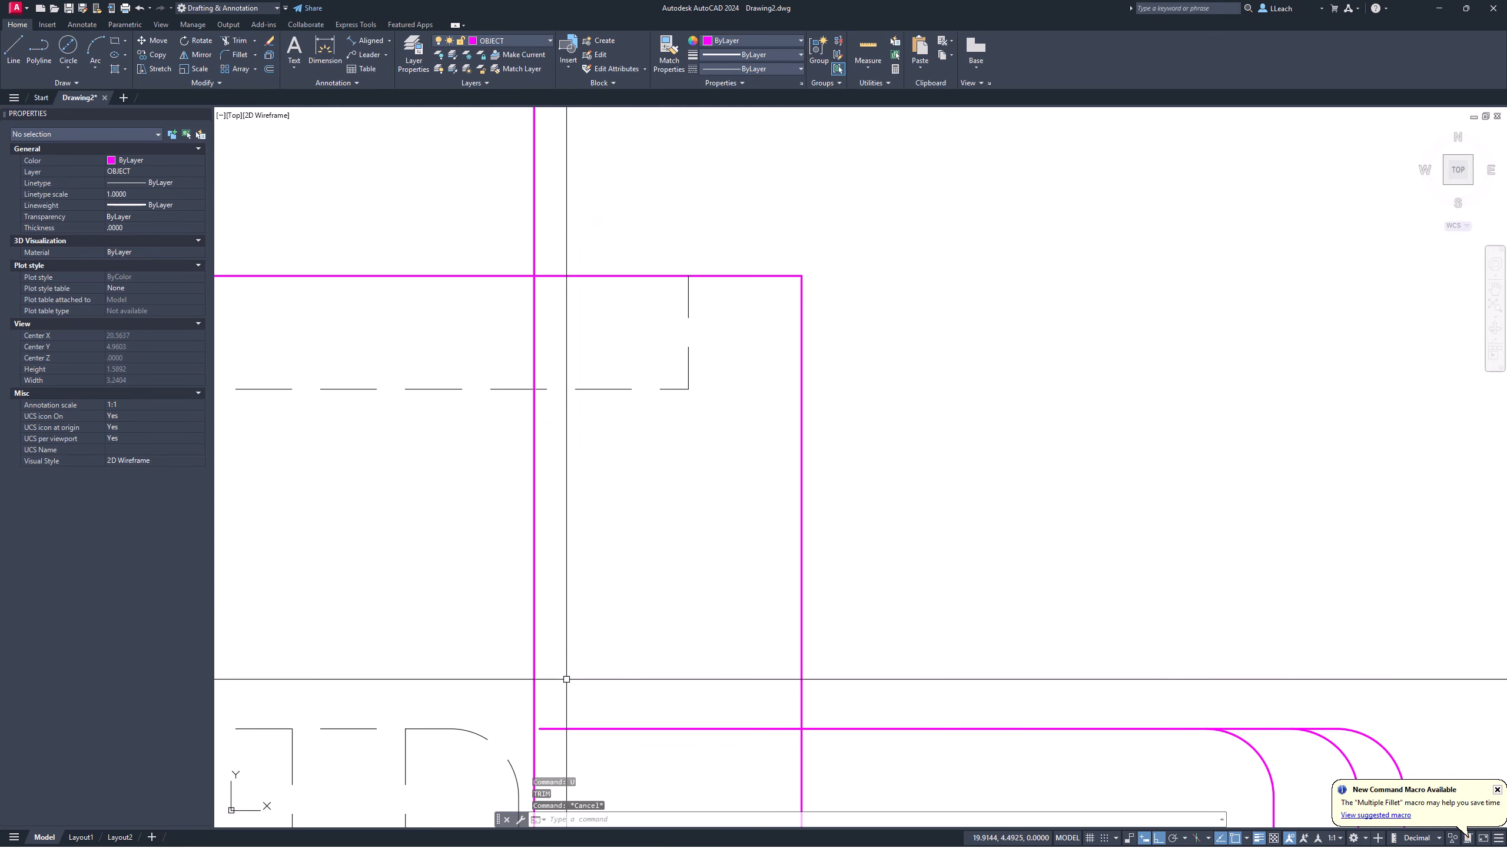
pyautogui.moveTo(567, 678); pyautogui.dragTo(557, 546, button='middle')
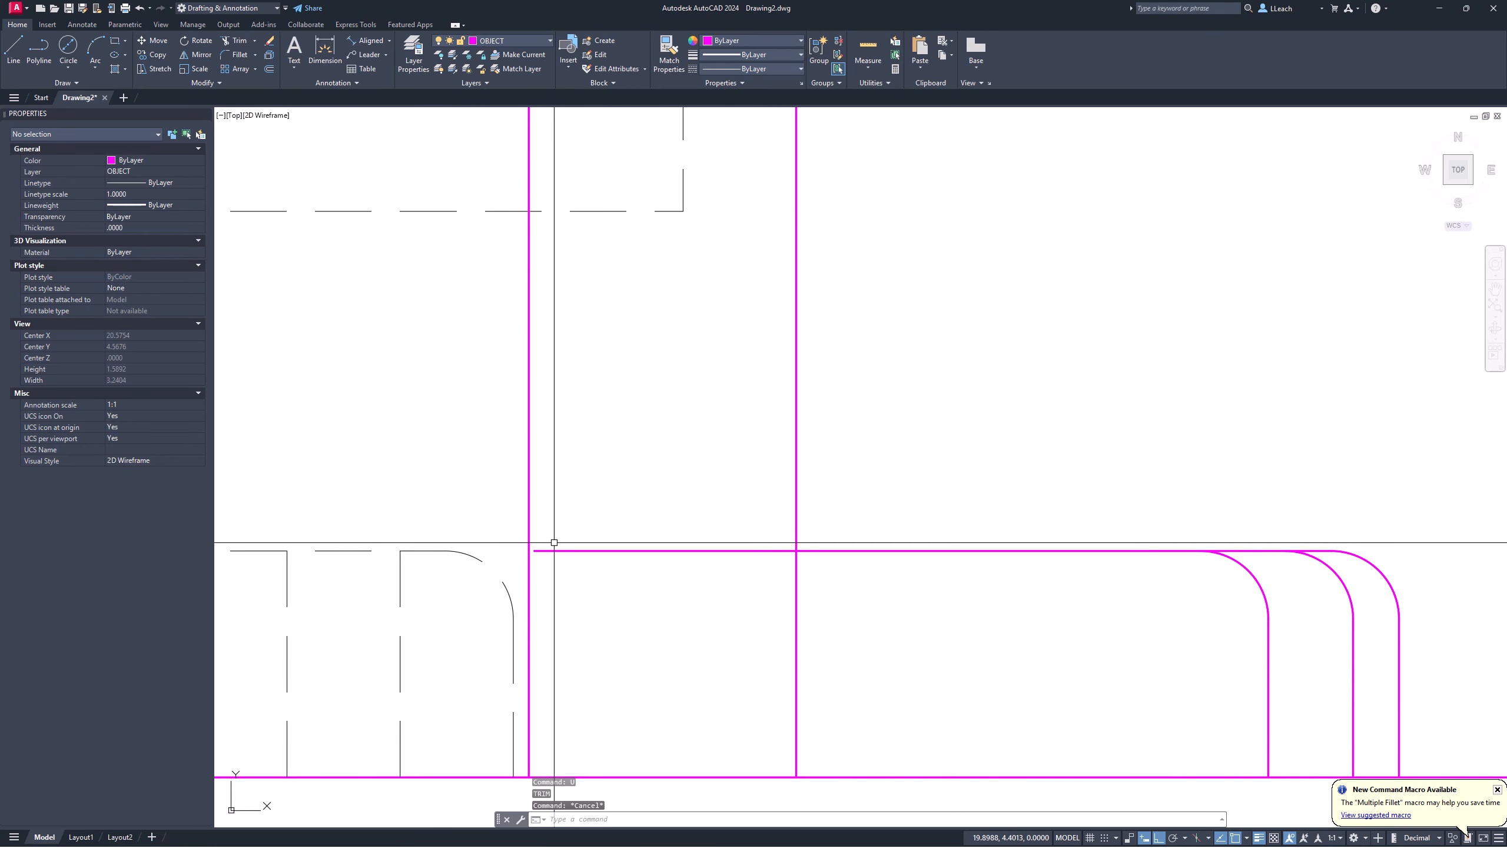
# Step: Extend the line and trim its excess segment at the front view's upper step
pyautogui.write('EX')
pyautogui.press('Return')
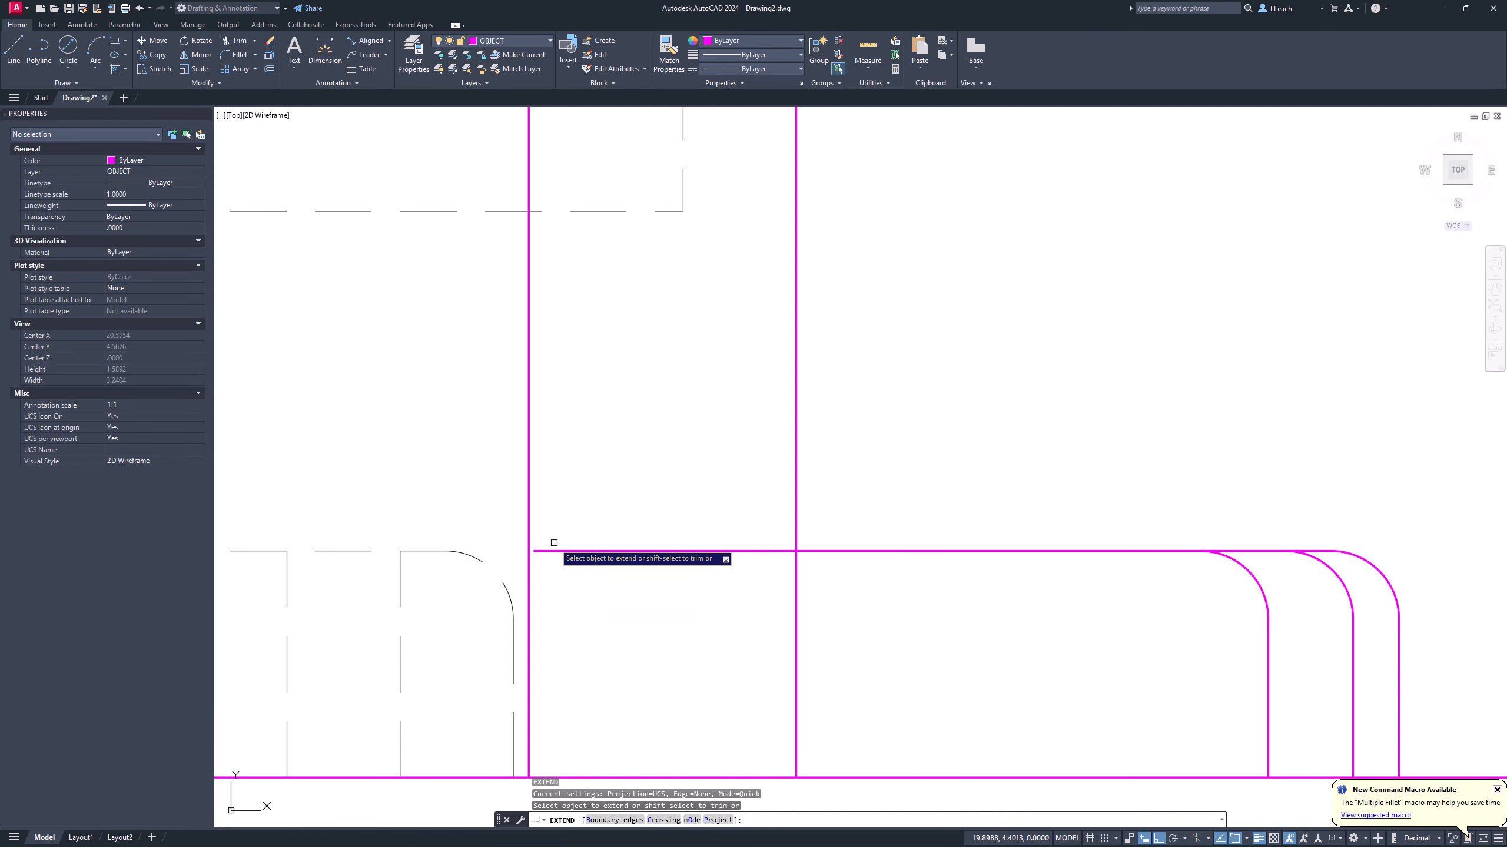
pyautogui.press('Return')
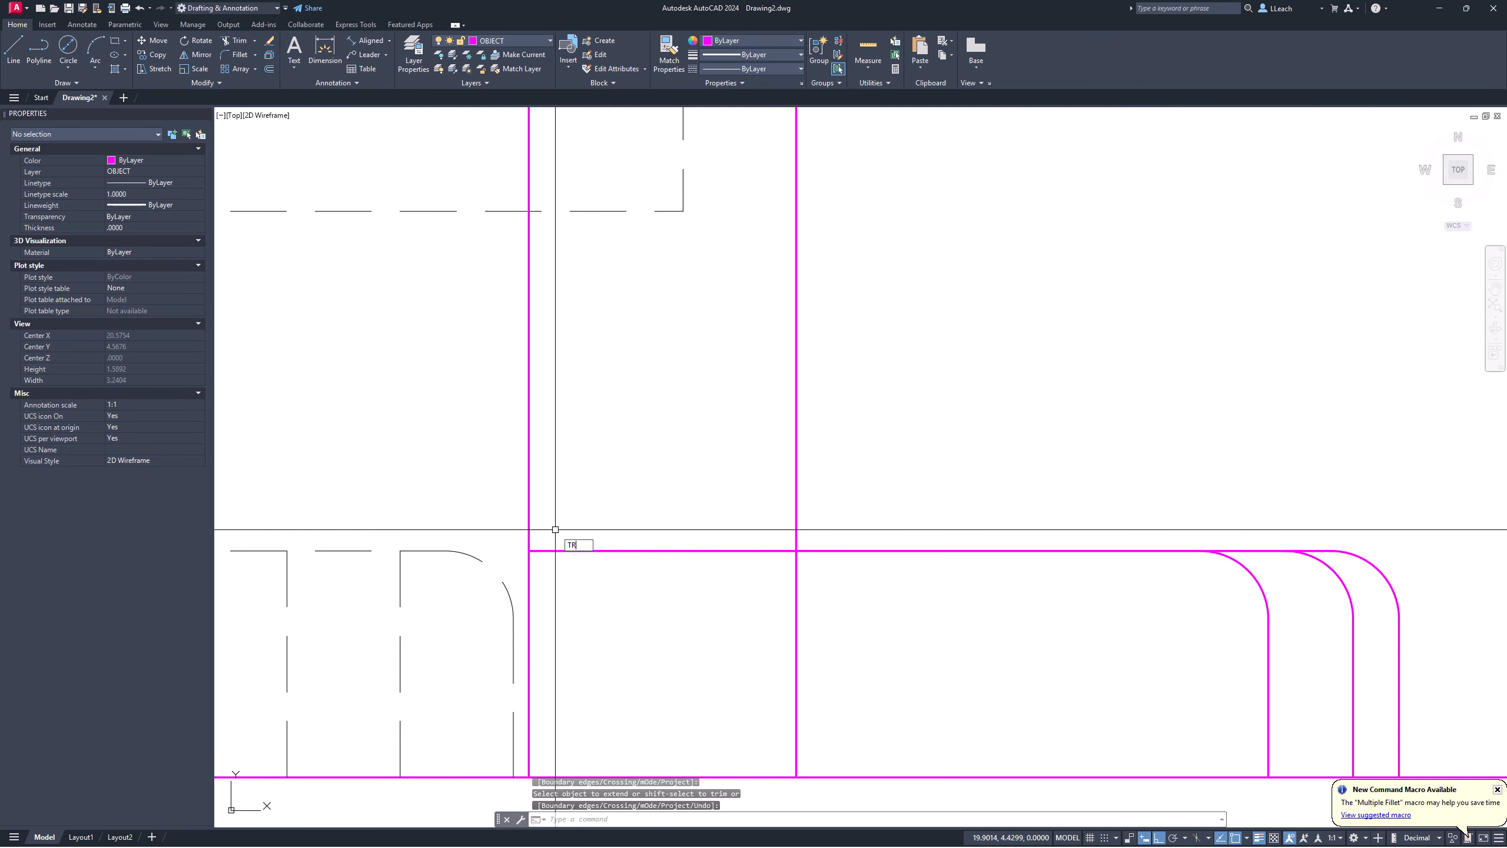
pyautogui.press('Return')
pyautogui.click(530, 522)
pyautogui.press('Return')
pyautogui.scroll(-2, 544, 461)
pyautogui.moveTo(560, 449); pyautogui.dragTo(555, 511, button='middle')
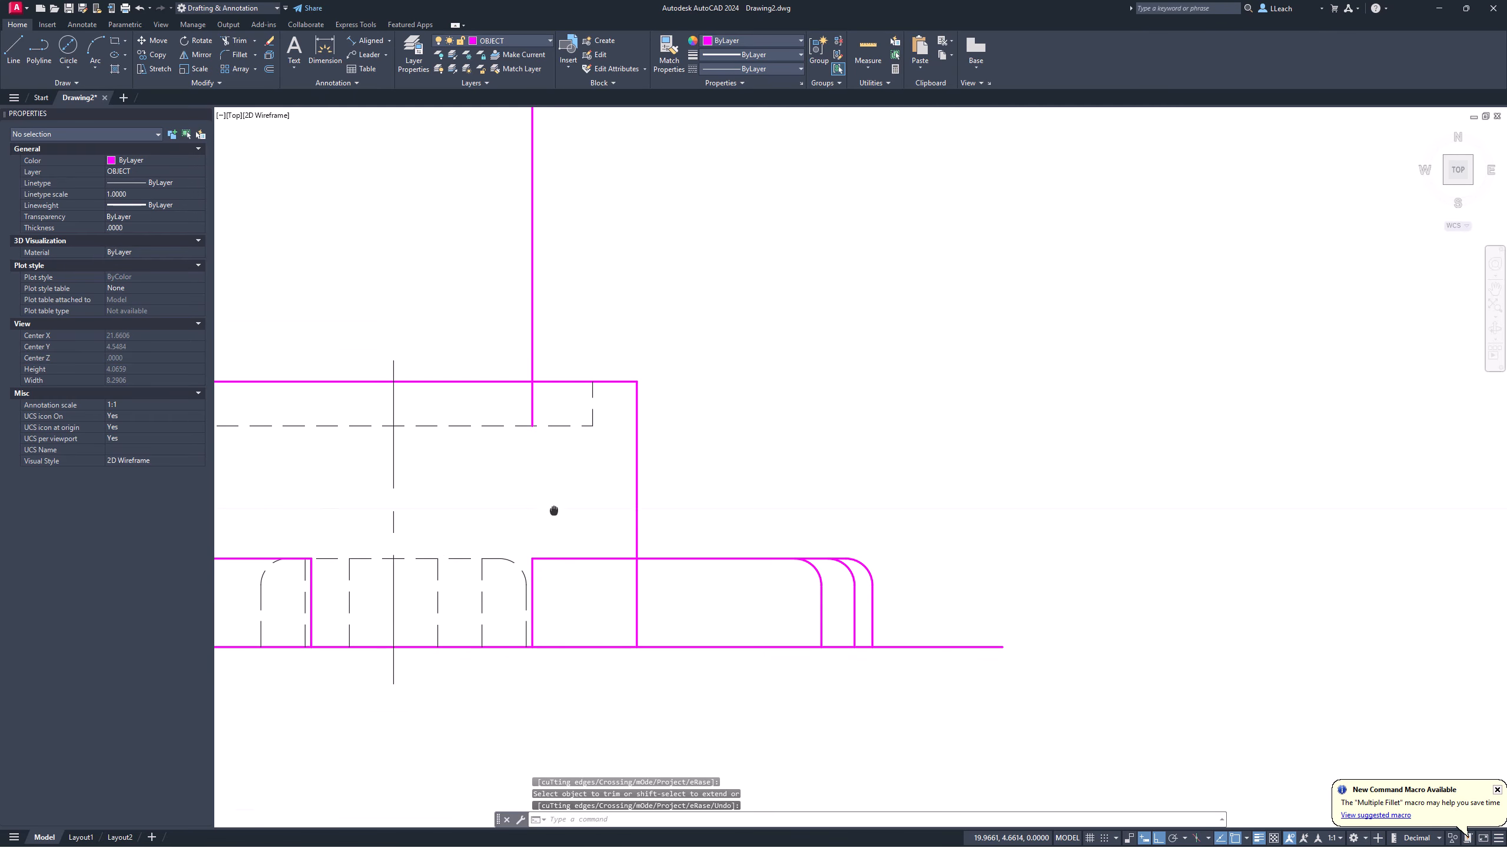
pyautogui.scroll(1, 636, 541)
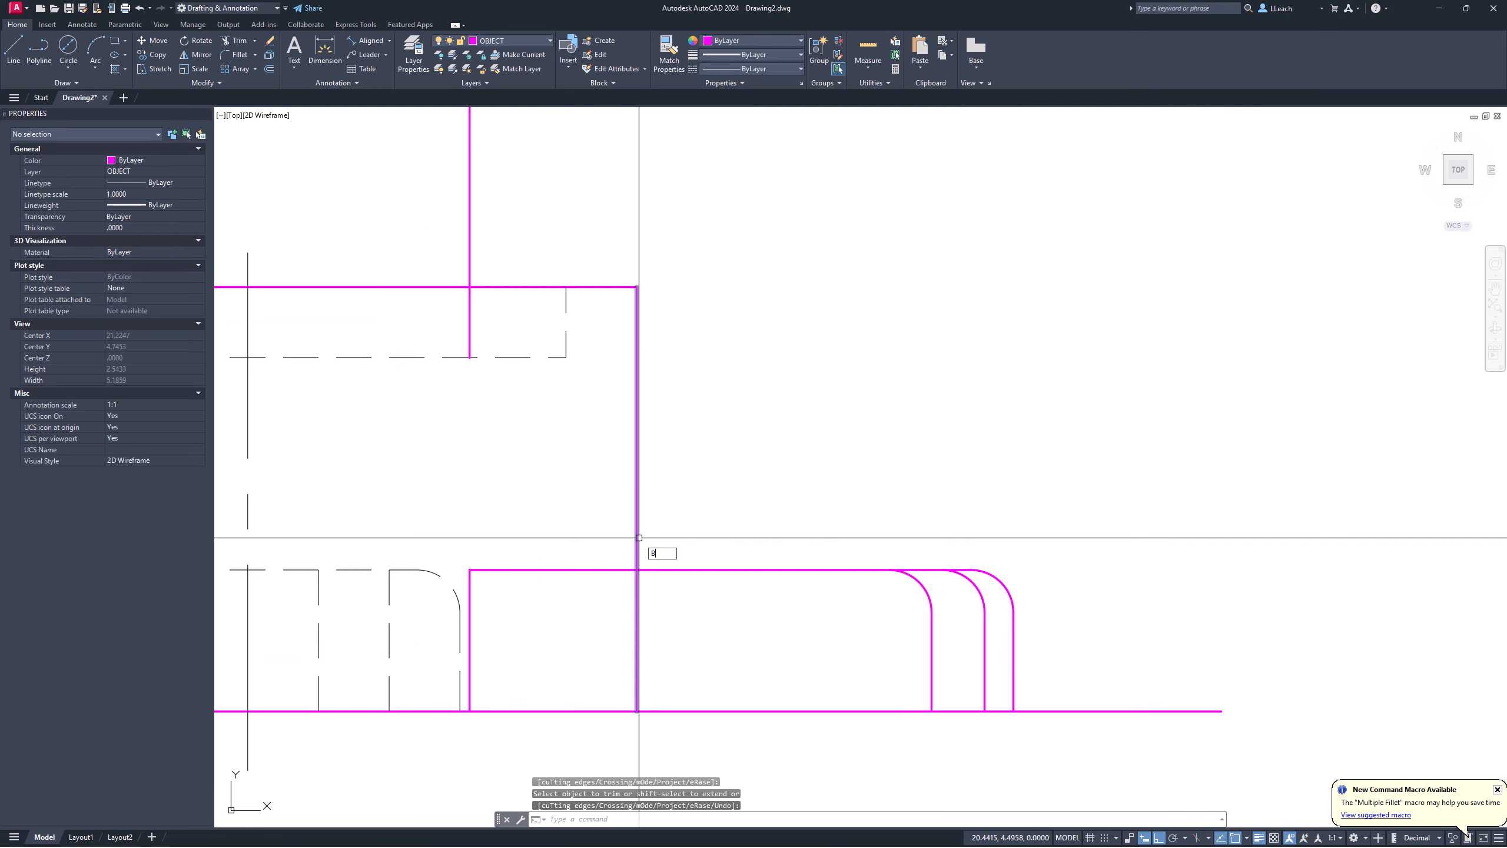
# Step: Break the vertical edge, then extend its upper piece down to close the gap
pyautogui.press('Return')
pyautogui.click(638, 545)
pyautogui.click(648, 579)
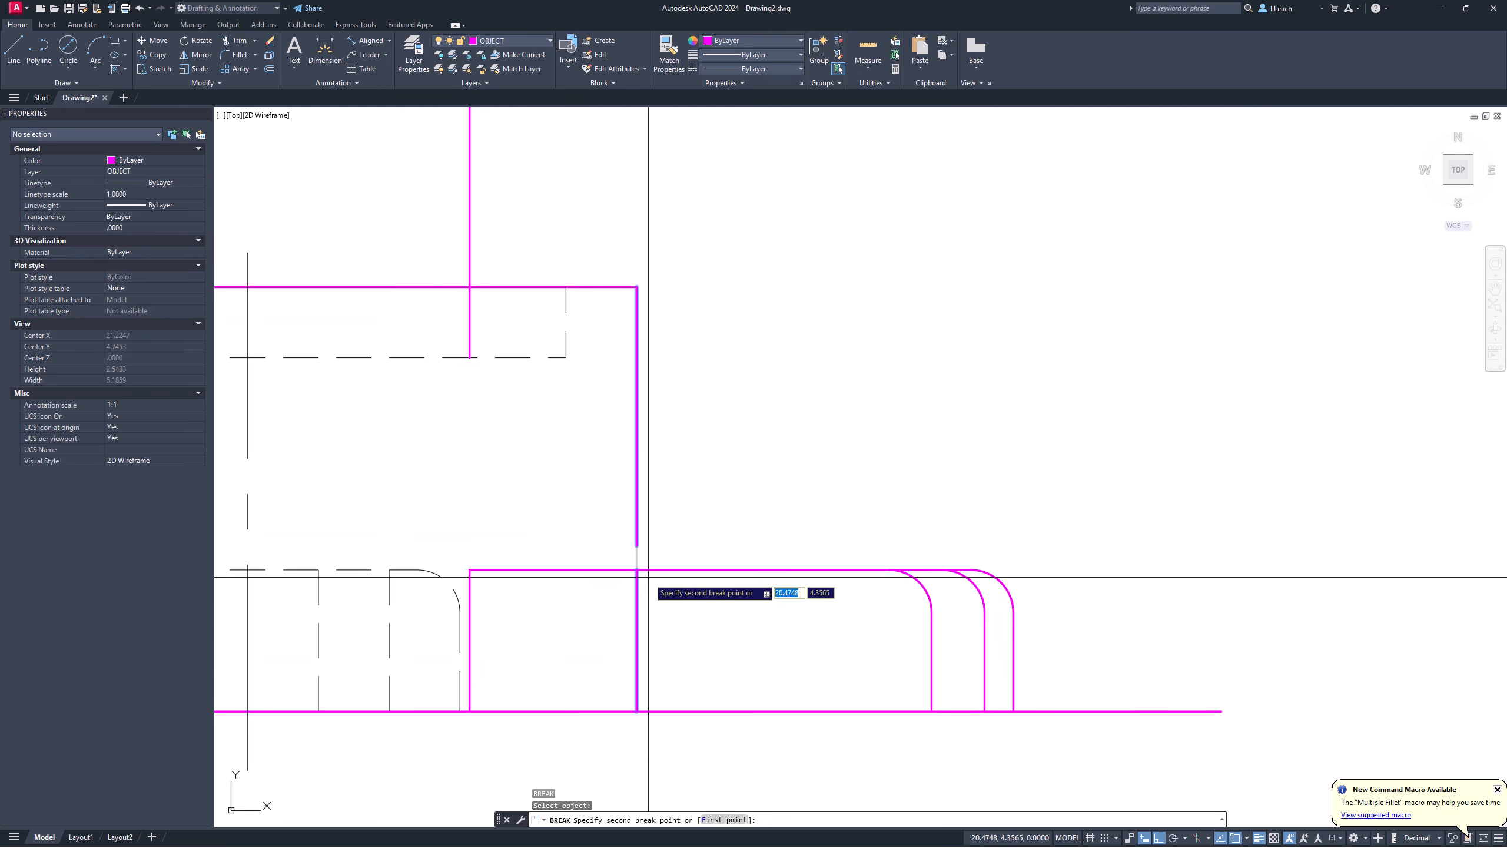
pyautogui.press('Escape')
pyautogui.write('EX')
pyautogui.press('Return')
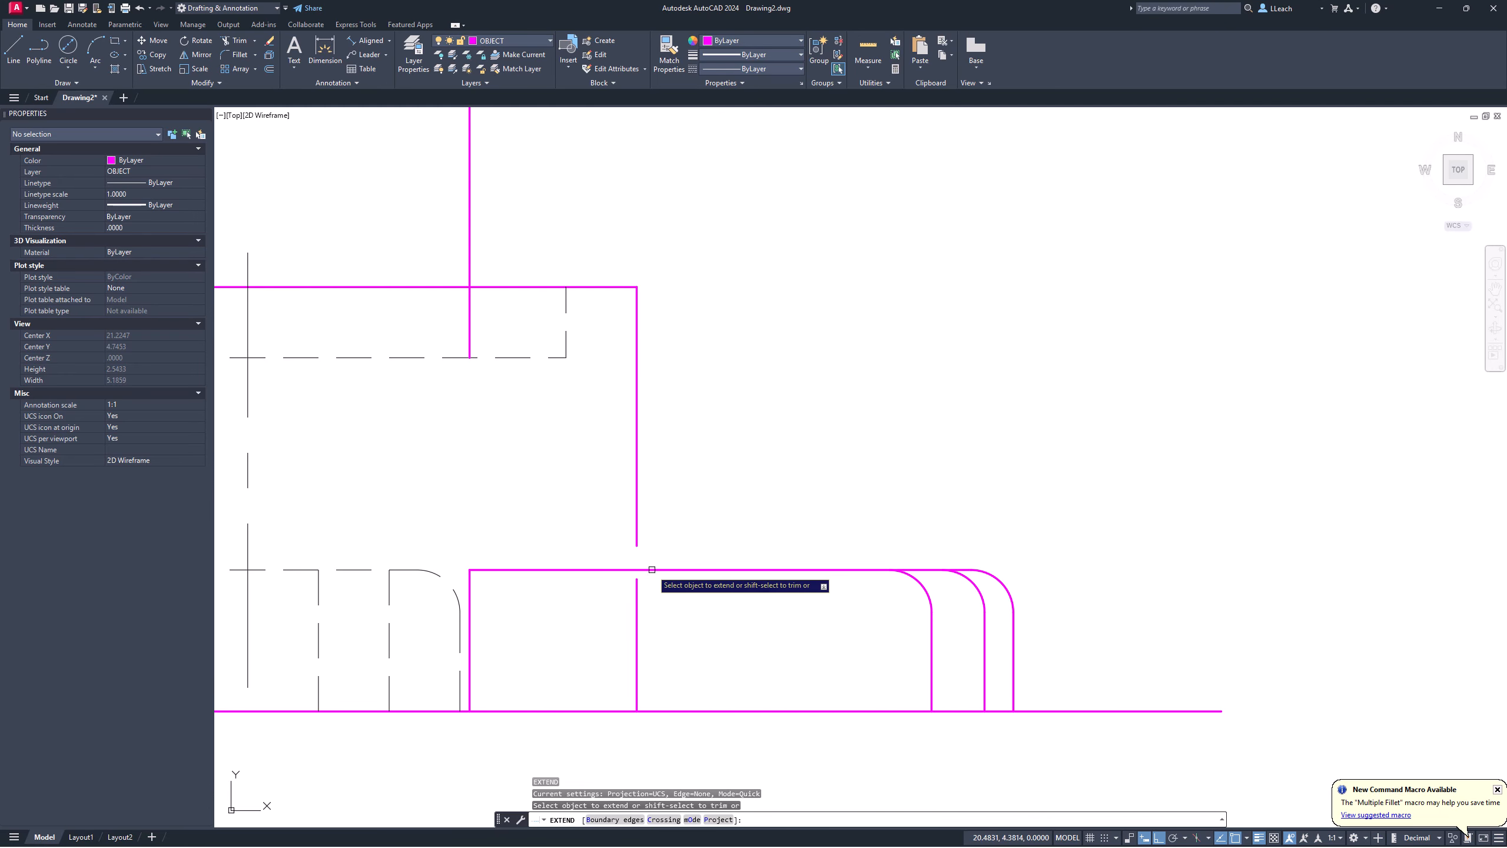
pyautogui.click(637, 539)
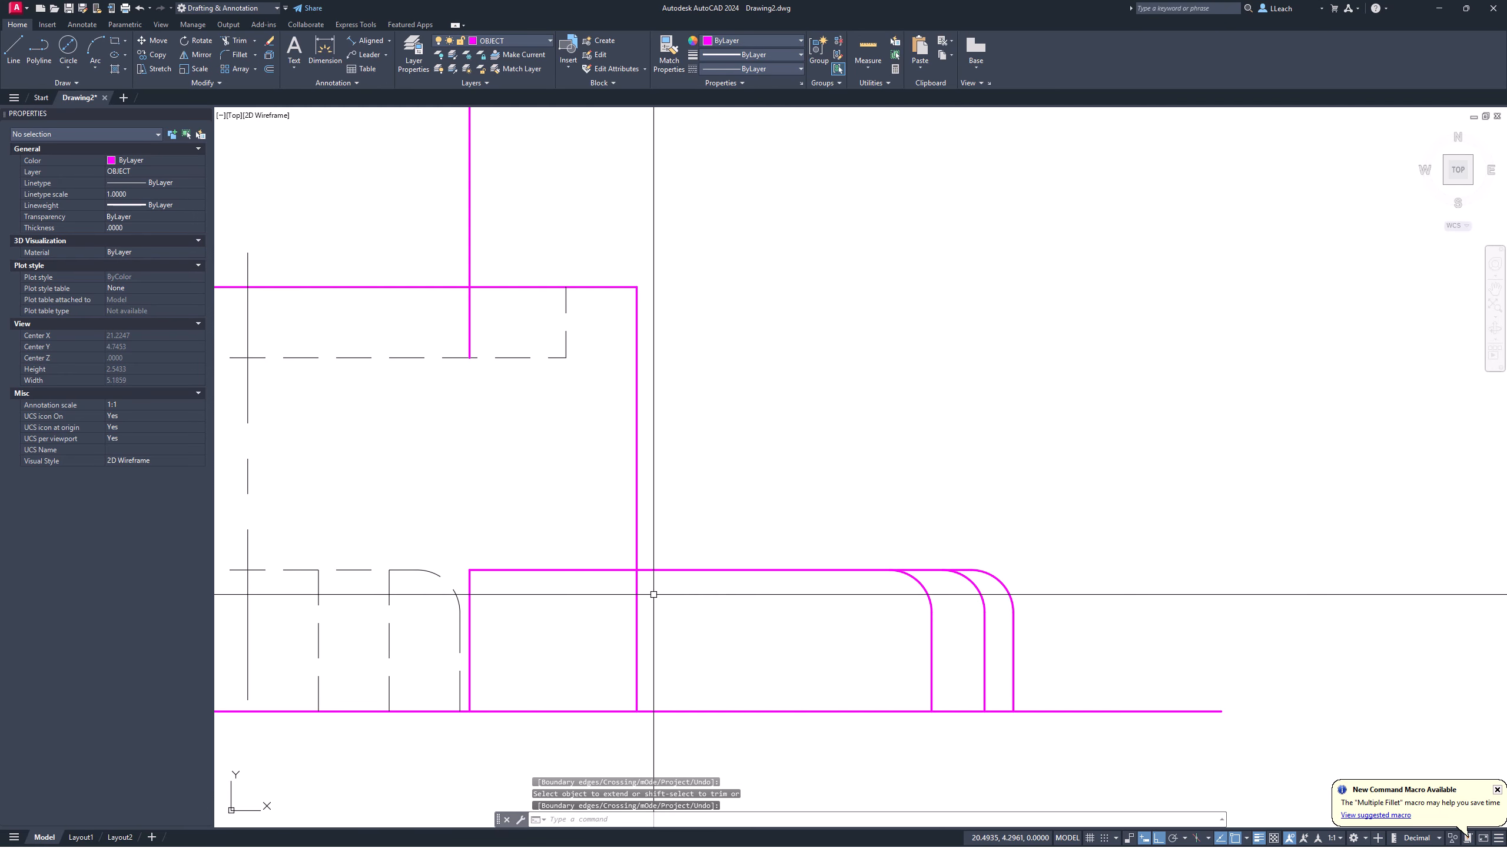
pyautogui.press('Return')
# Step: Move the short vertical edge inside the base onto the HIDDEN layer
pyautogui.click(637, 616)
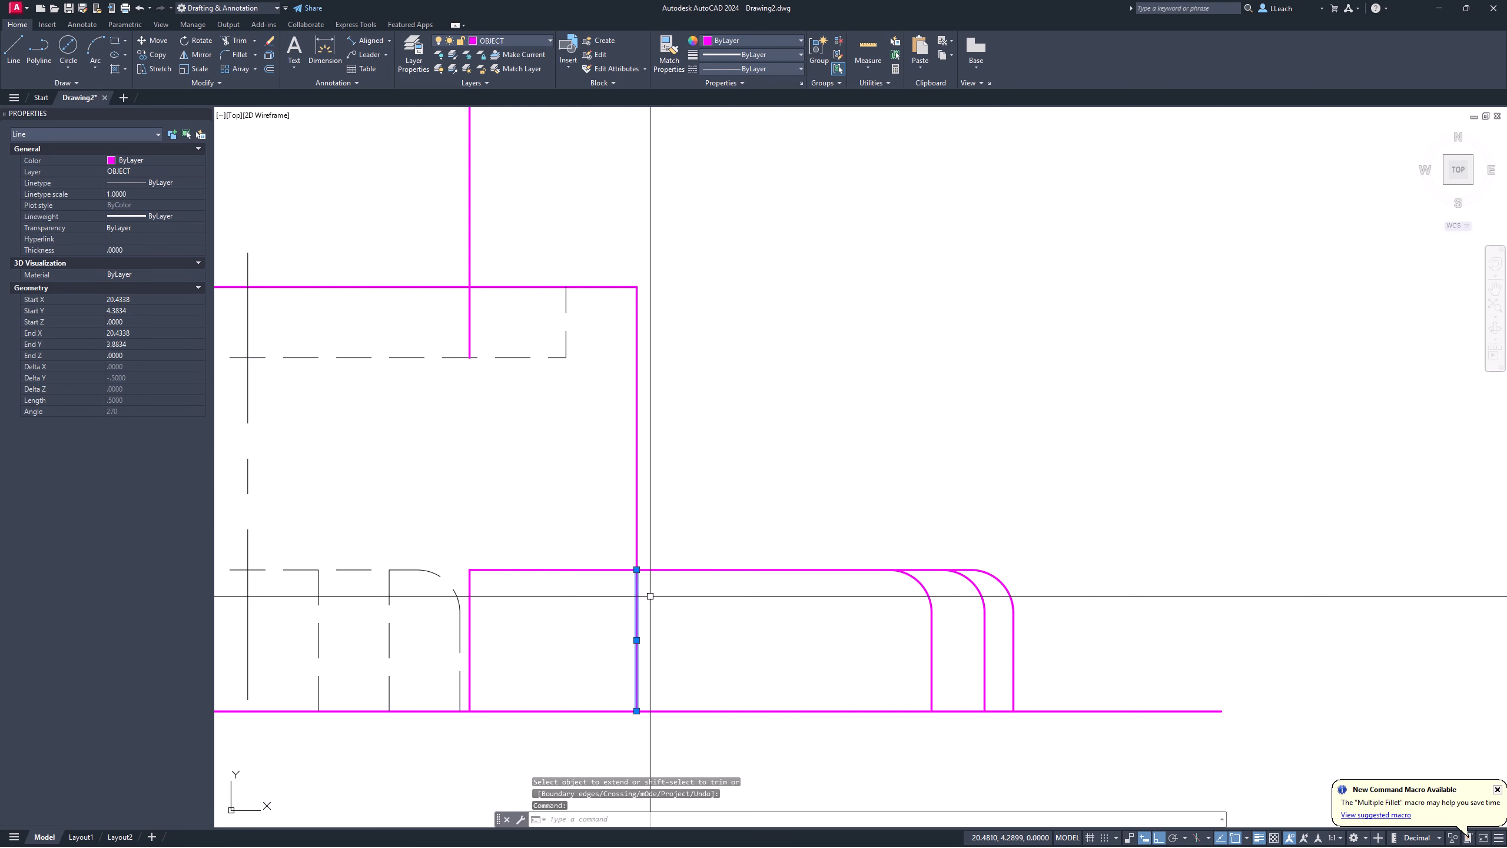
pyautogui.click(515, 40)
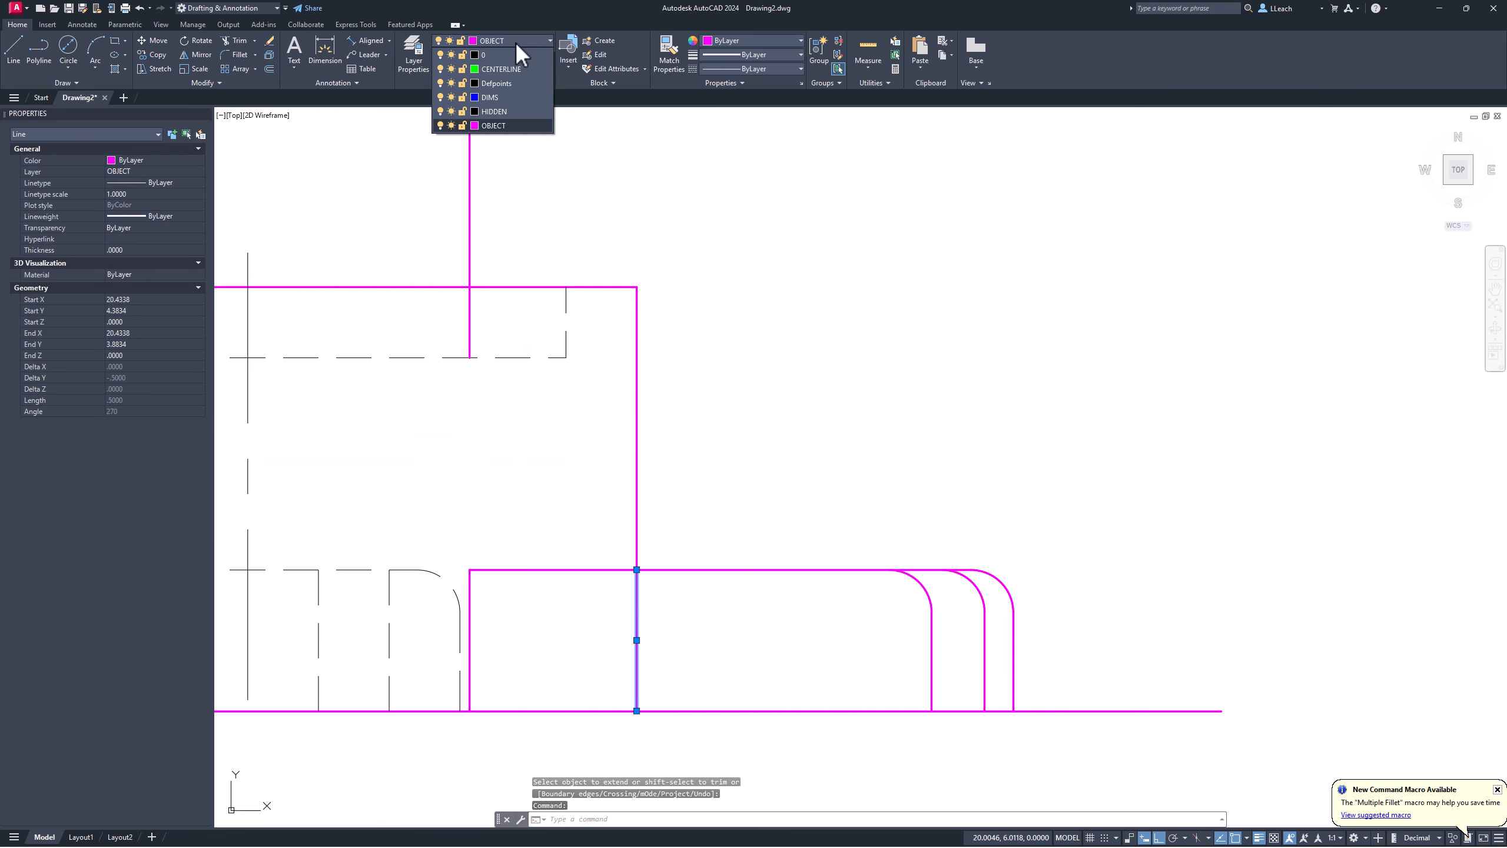
pyautogui.click(492, 125)
pyautogui.press('Escape')
pyautogui.press('Escape')
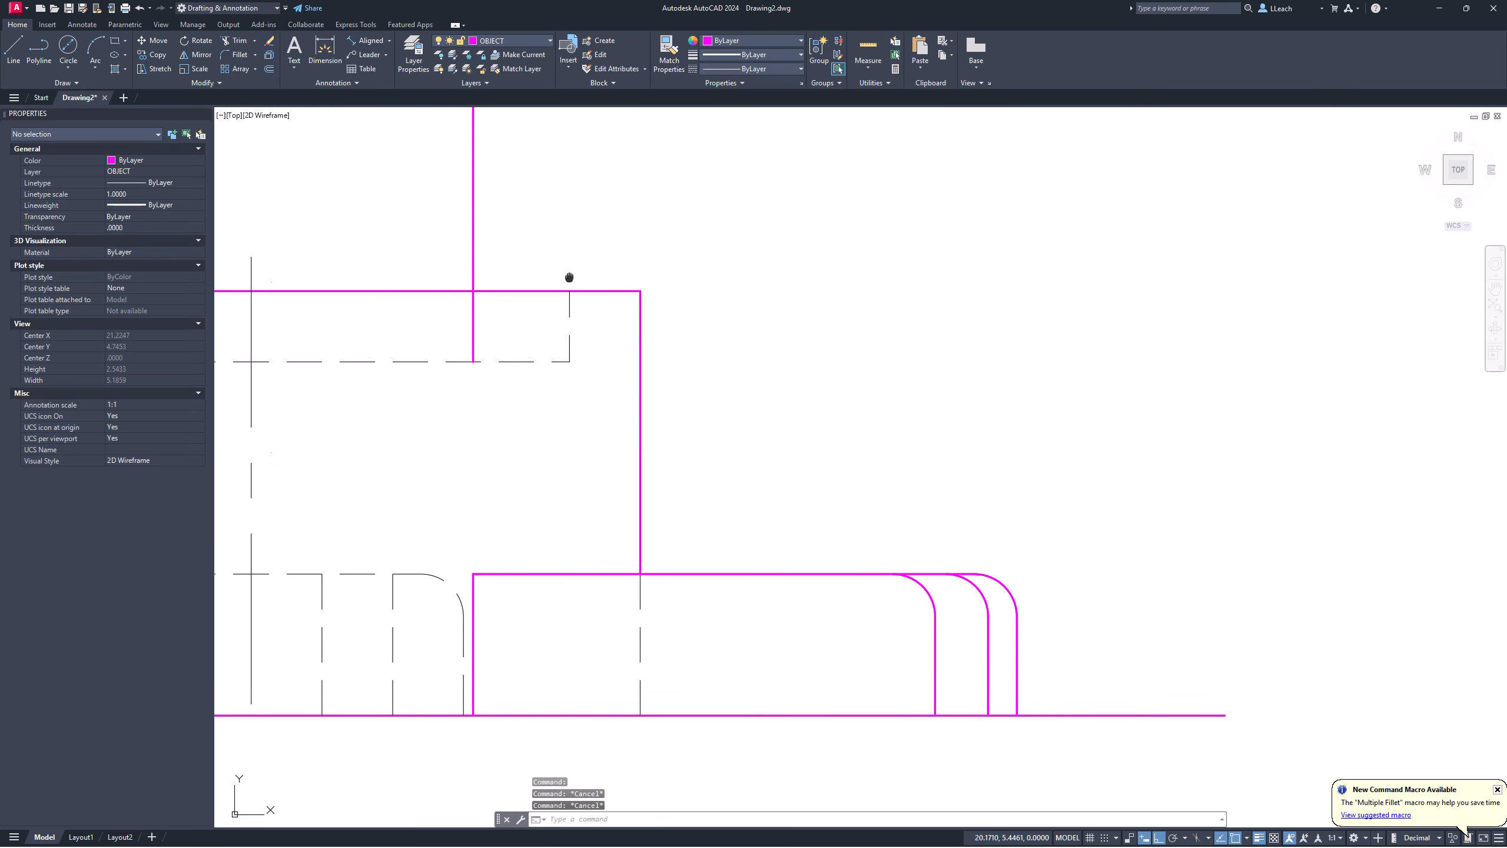
# Step: Erase the leftover upper projection line
pyautogui.moveTo(572, 255); pyautogui.dragTo(672, 409, button='middle')
pyautogui.write('e')
pyautogui.press('Return')
pyautogui.click(570, 371)
pyautogui.press('Return')
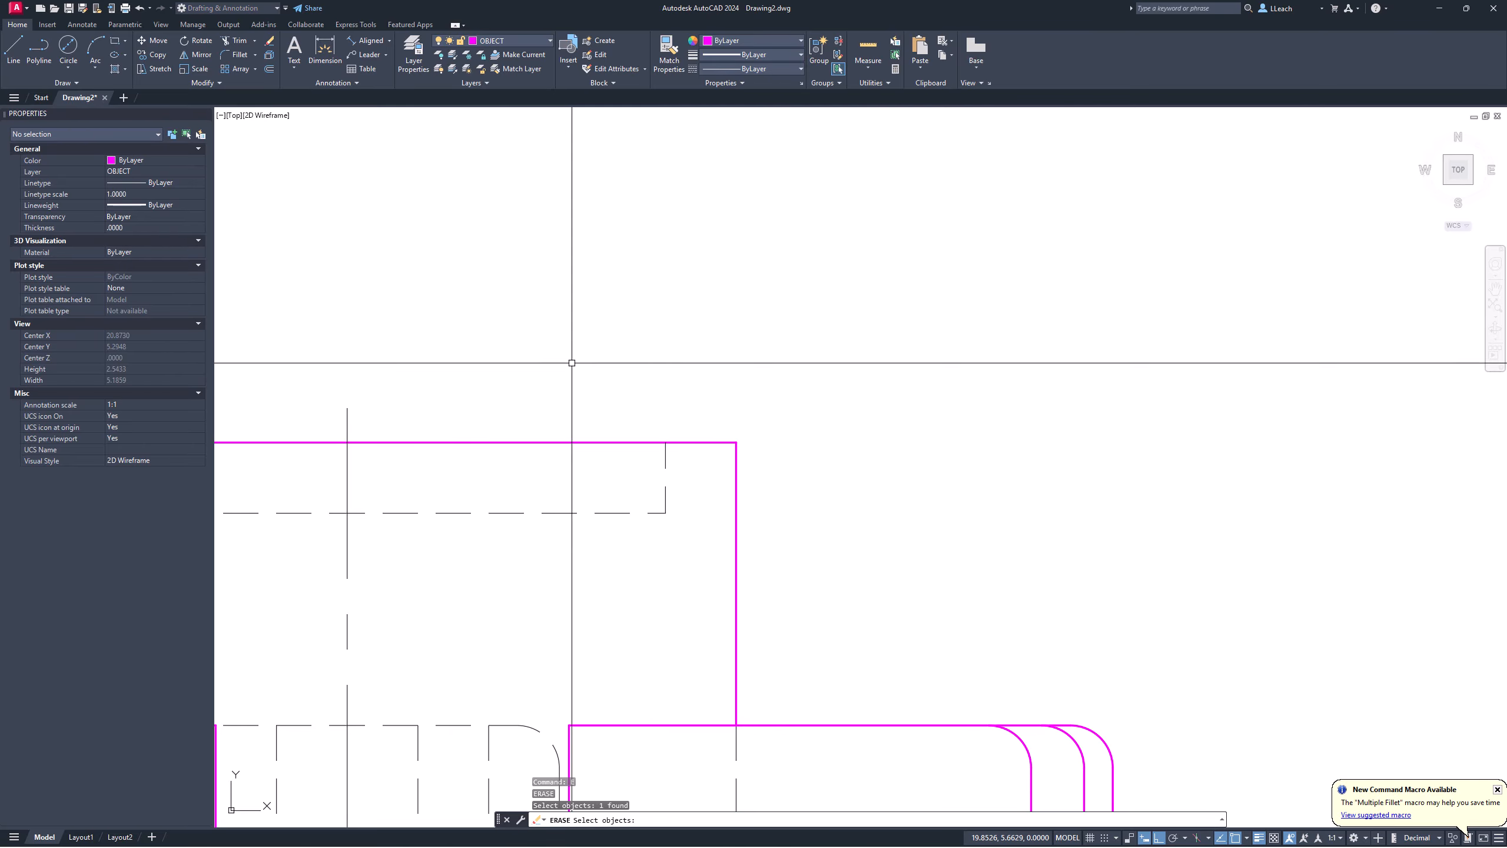
pyautogui.scroll(-4, 588, 350)
# Step: Draw a projection line from the slot's arc end down past the front view
pyautogui.moveTo(605, 336)
pyautogui.mouseDown(button='middle')
pyautogui.moveTo(690, 408)
pyautogui.moveTo(693, 394)
pyautogui.moveTo(706, 505)
pyautogui.mouseUp(button='middle')
pyautogui.scroll(-2, 713, 414)
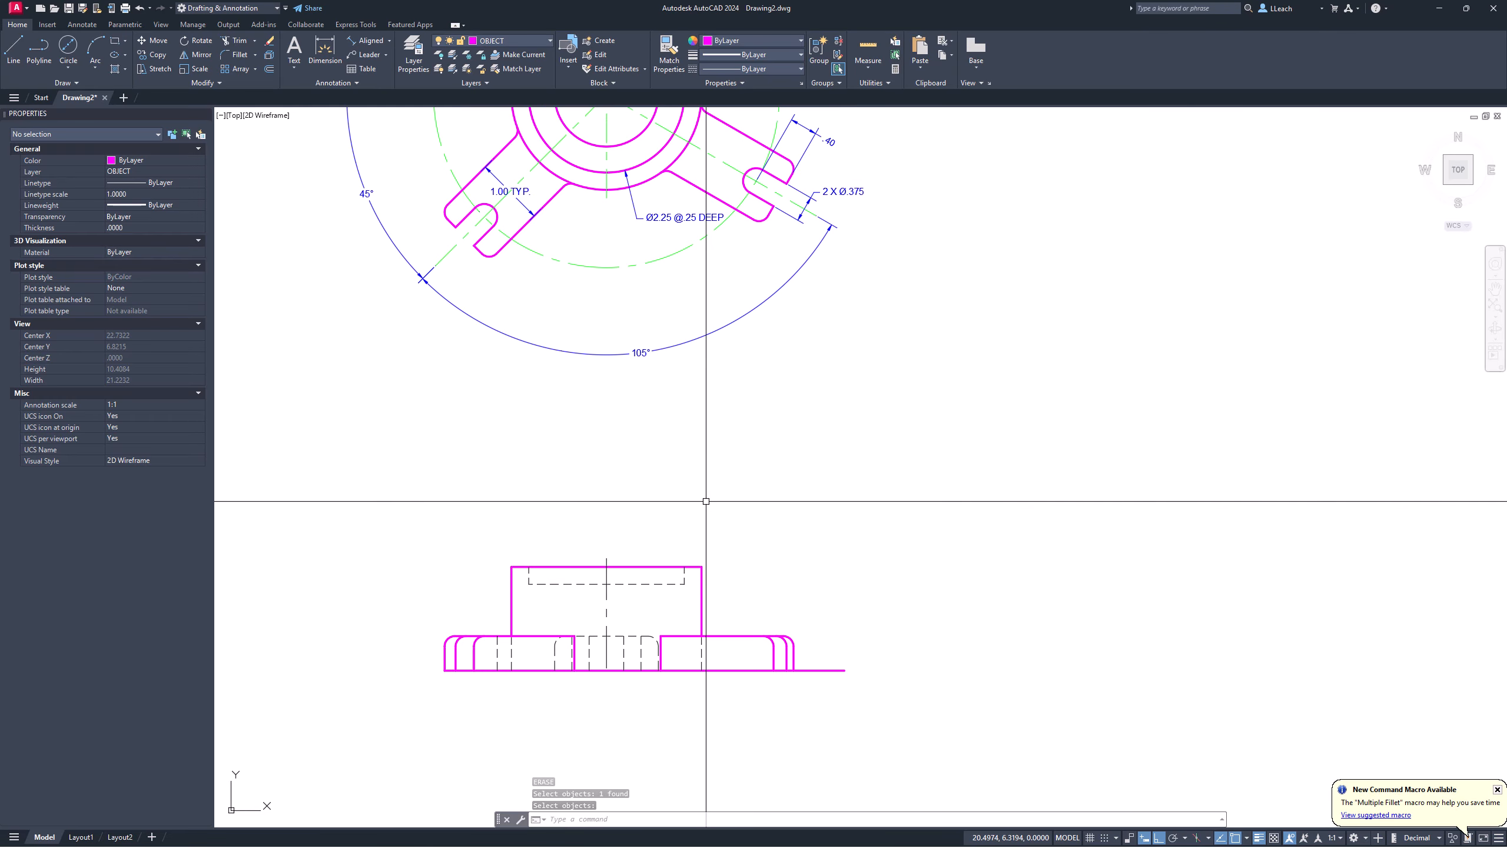
pyautogui.scroll(-4, 706, 448)
pyautogui.moveTo(734, 439); pyautogui.dragTo(689, 389, button='middle')
pyautogui.scroll(4, 688, 389)
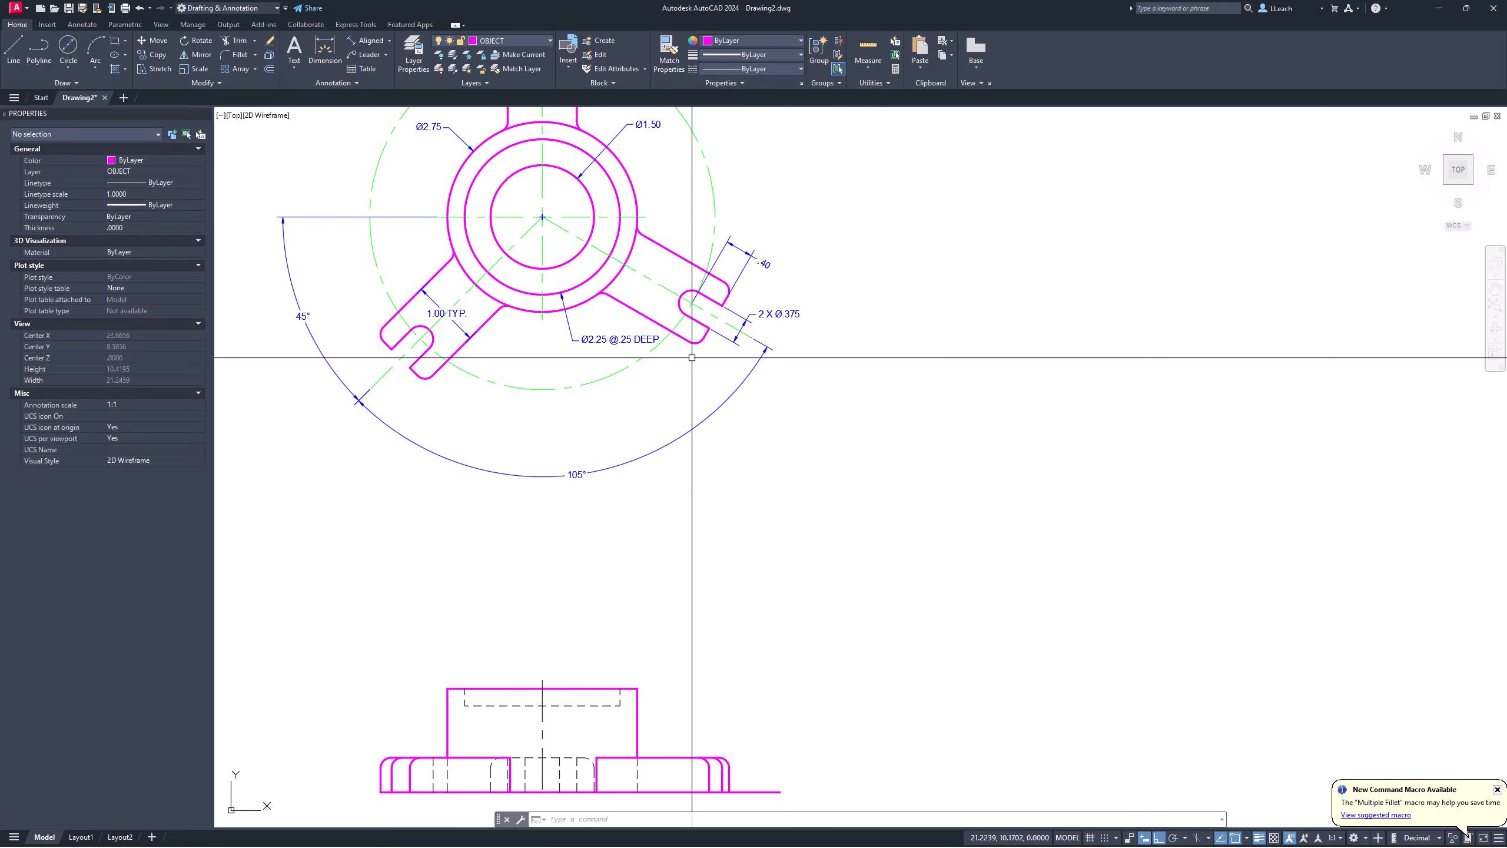
pyautogui.scroll(4, 690, 358)
pyautogui.press('Return')
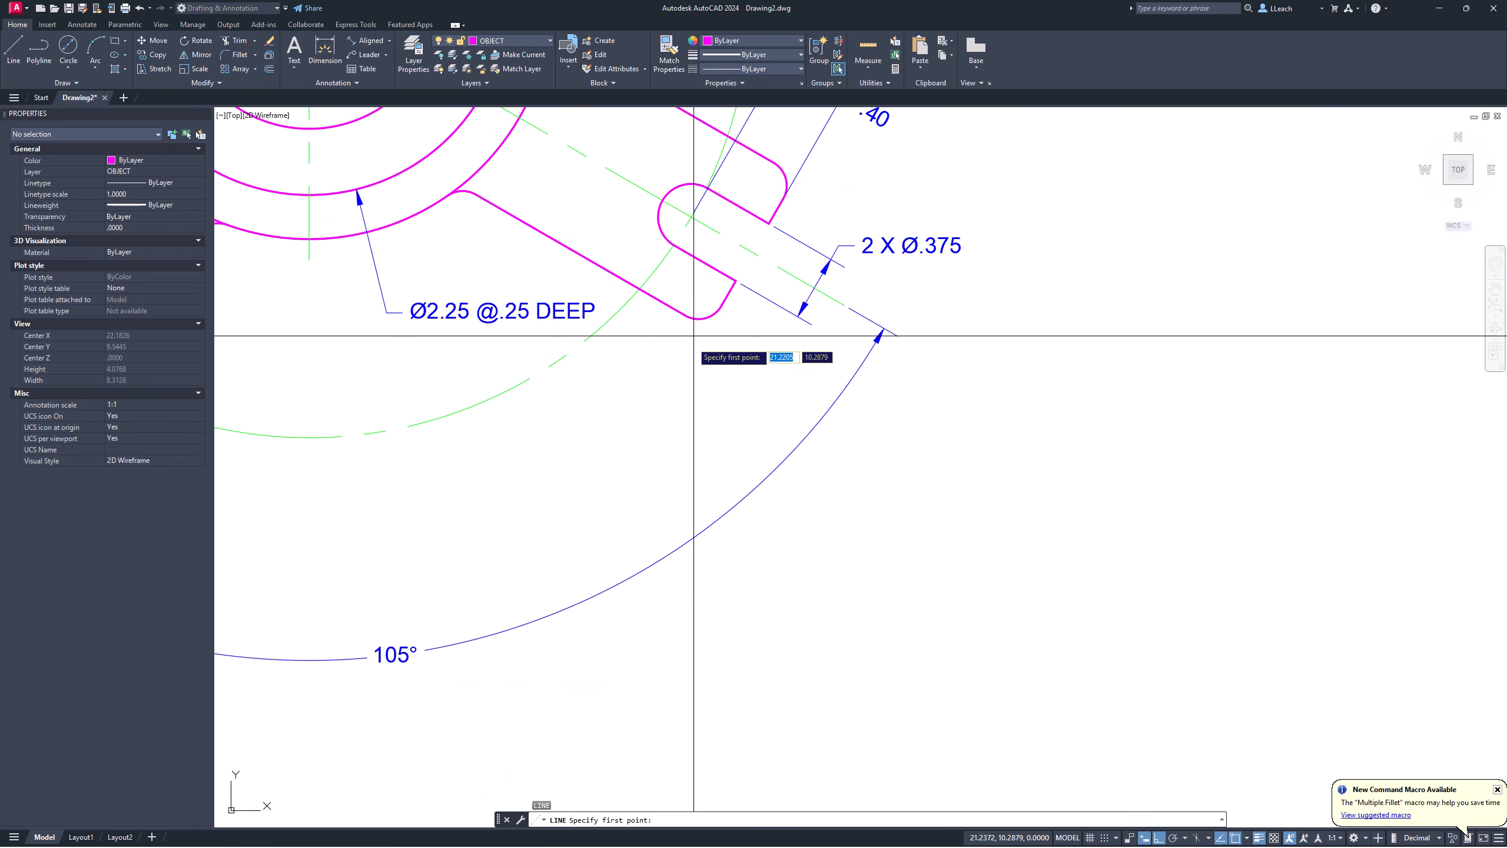
pyautogui.click(659, 216)
pyautogui.scroll(-4, 673, 345)
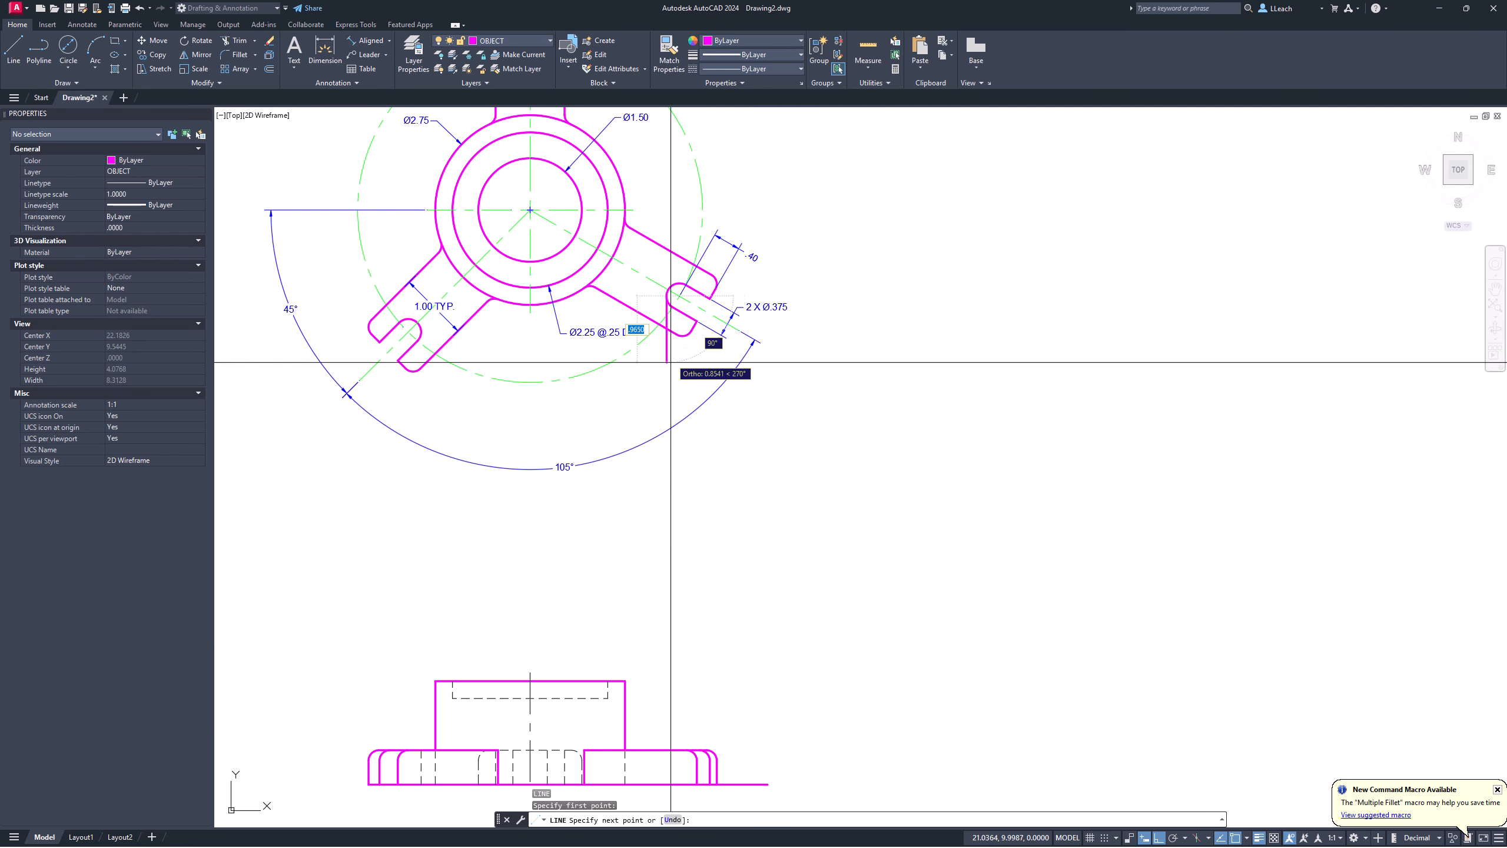
pyautogui.moveTo(673, 360); pyautogui.dragTo(662, 297, button='middle')
pyautogui.click(662, 687)
pyautogui.press('Escape')
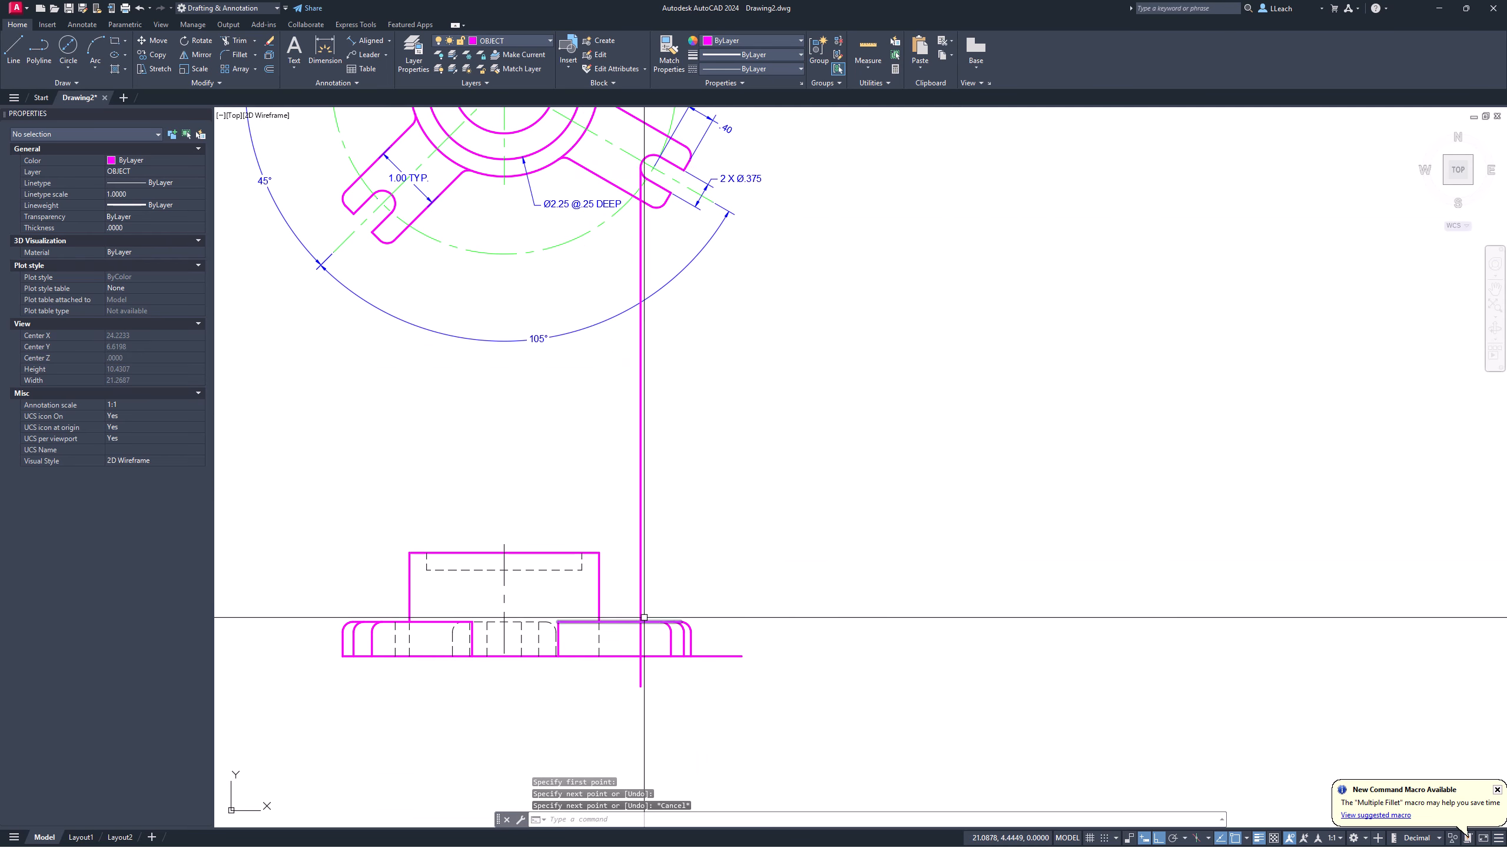
# Step: Trim the new projection line off above the base
pyautogui.write('tr')
pyautogui.press('Return')
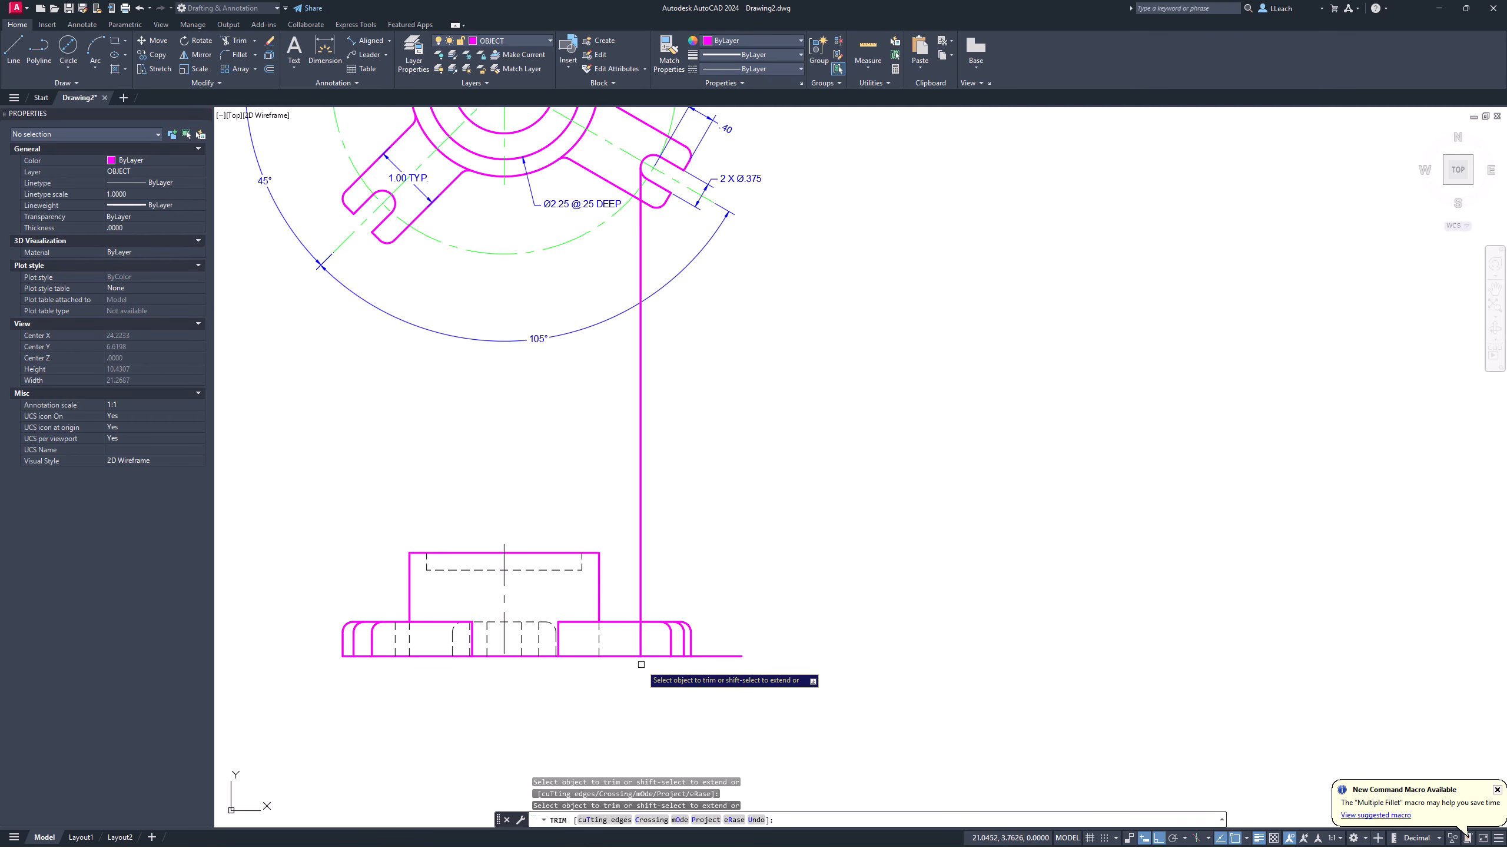
pyautogui.click(641, 609)
pyautogui.press('Return')
# Step: Erase the leftover line near the top view's slot
pyautogui.moveTo(640, 305); pyautogui.dragTo(638, 362, button='middle')
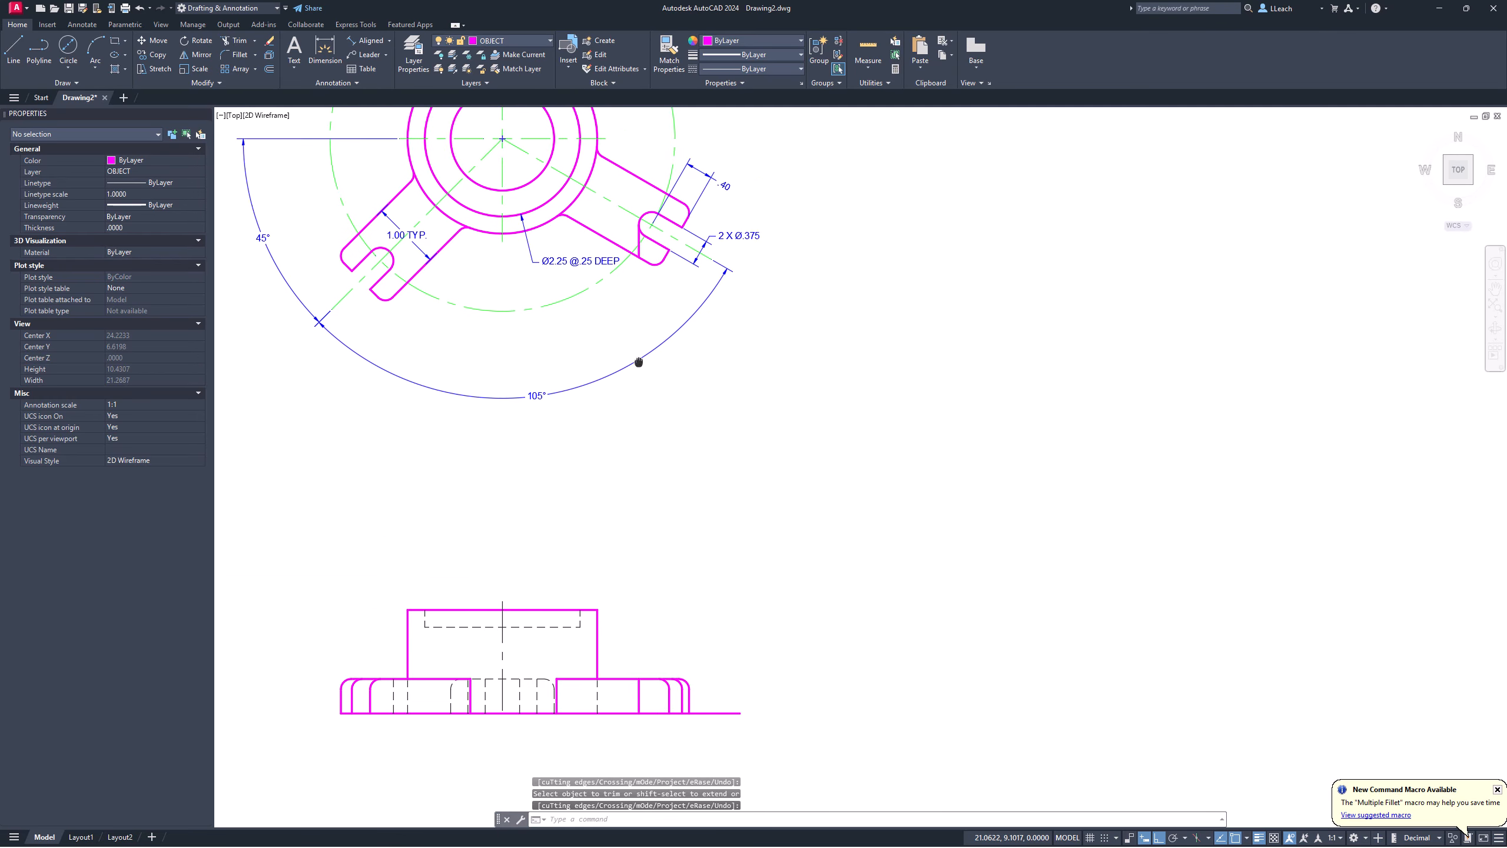
pyautogui.scroll(2, 638, 269)
pyautogui.write('e')
pyautogui.press('Return')
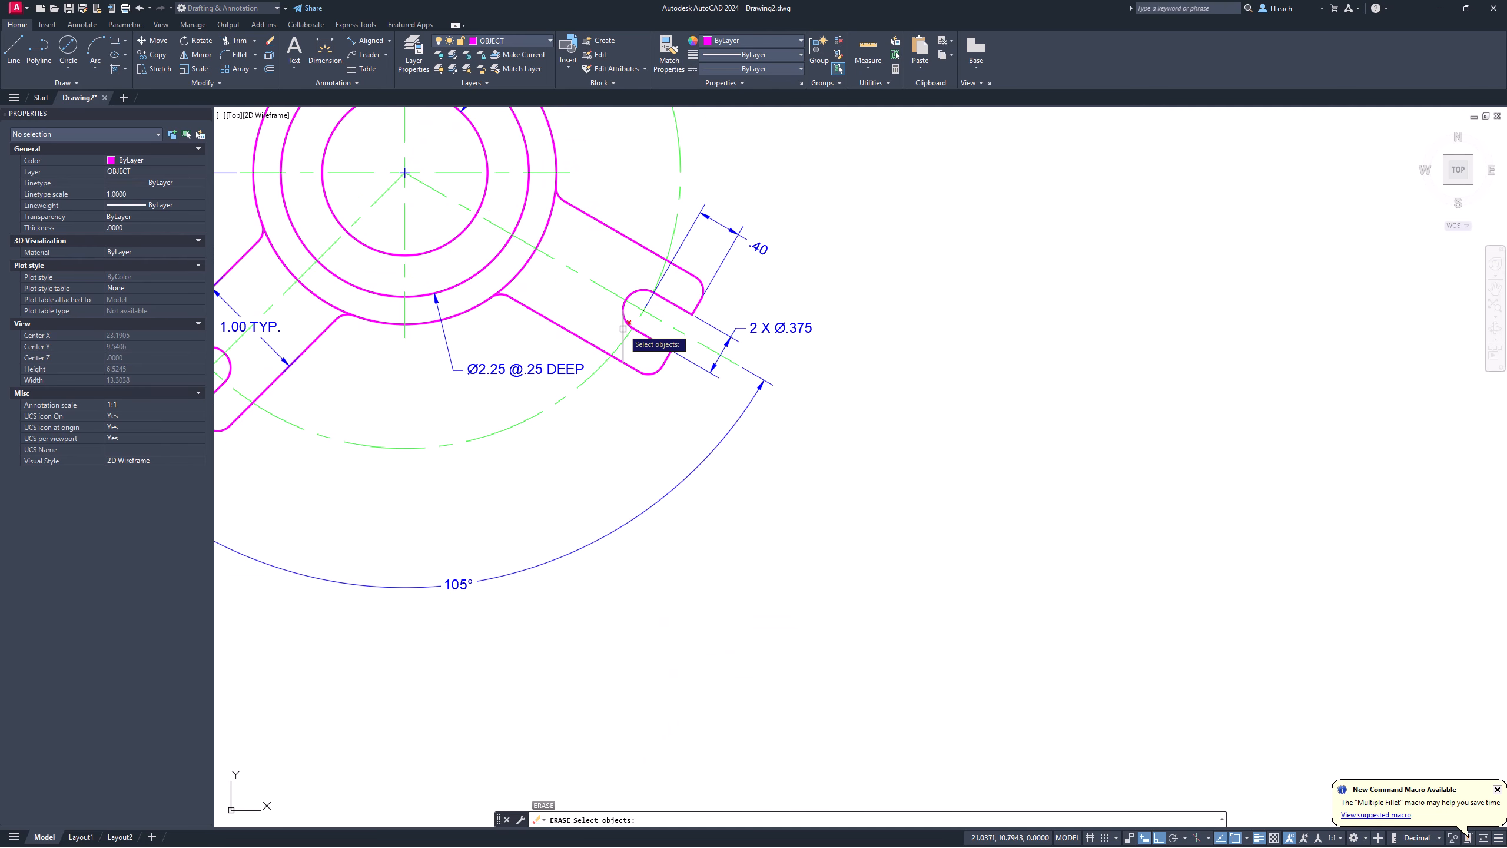
pyautogui.click(623, 328)
pyautogui.press('Return')
pyautogui.scroll(-4, 666, 320)
pyautogui.scroll(1, 663, 570)
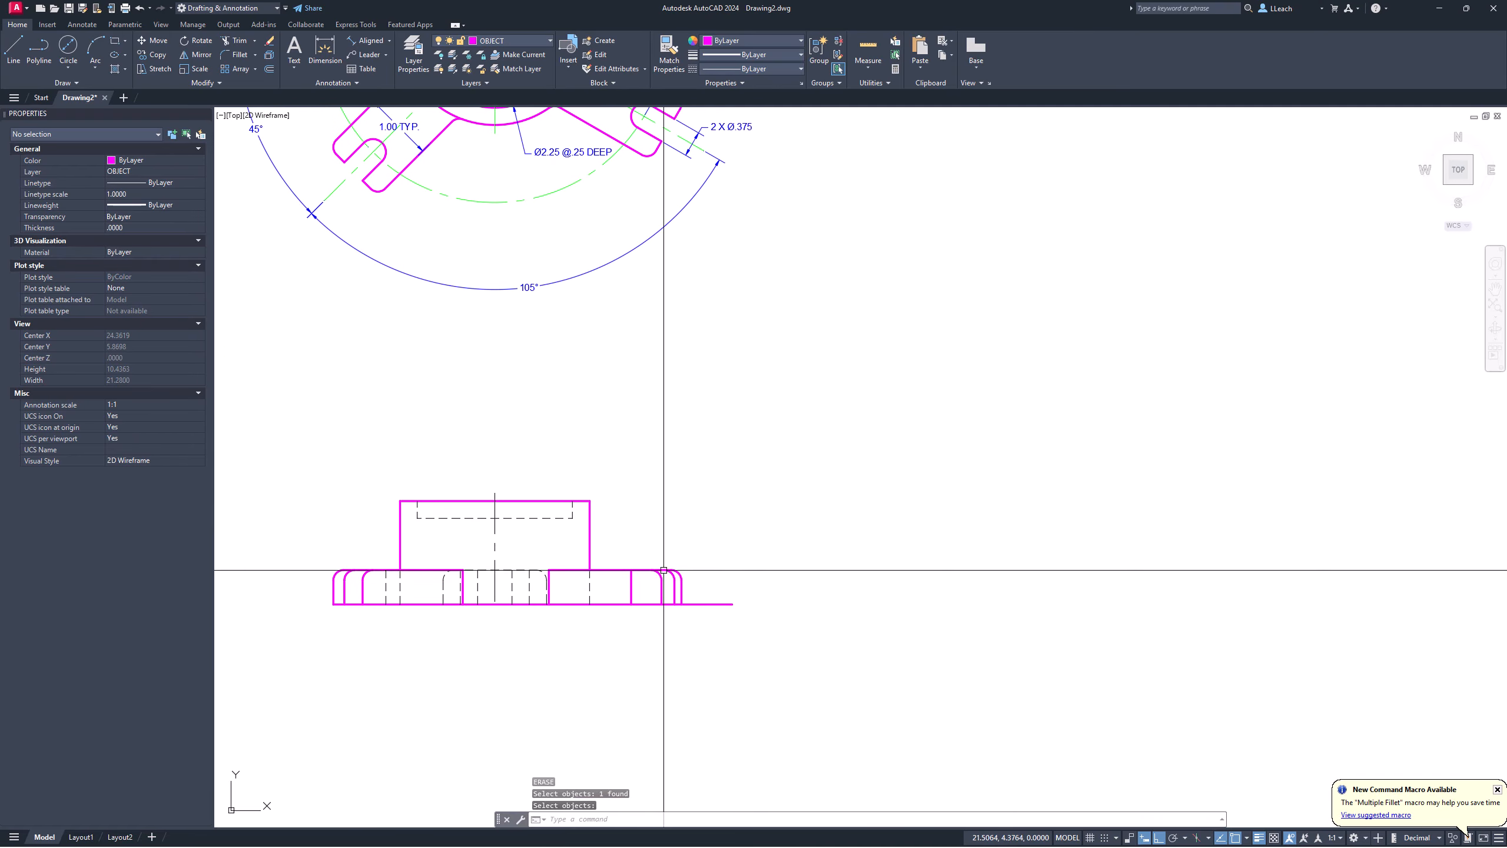
pyautogui.scroll(4, 664, 570)
# Step: Put the new vertical edge in the base on the HIDDEN layer
pyautogui.click(579, 623)
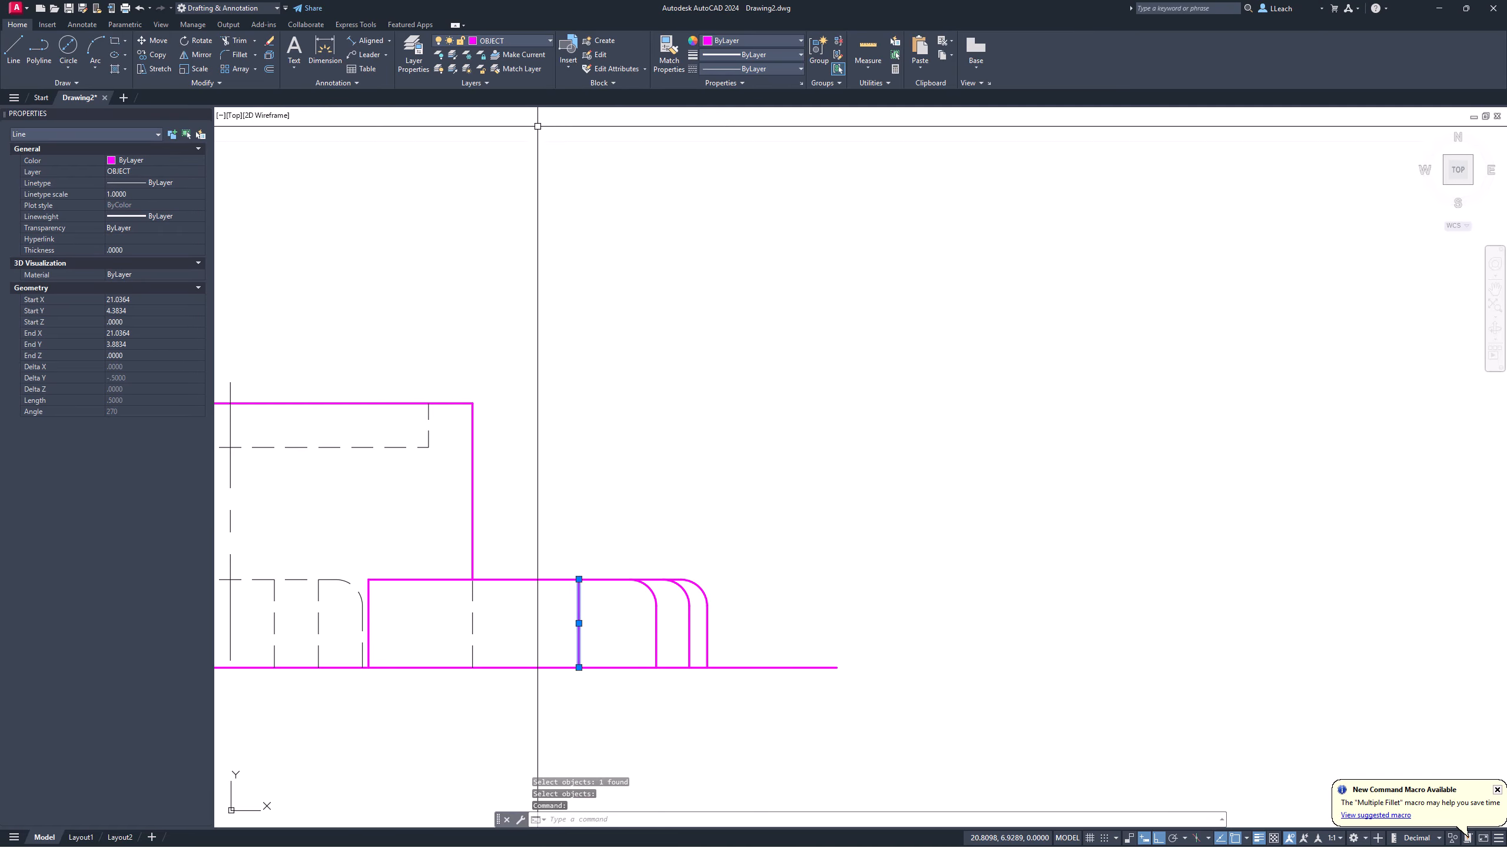
pyautogui.click(520, 40)
pyautogui.click(498, 117)
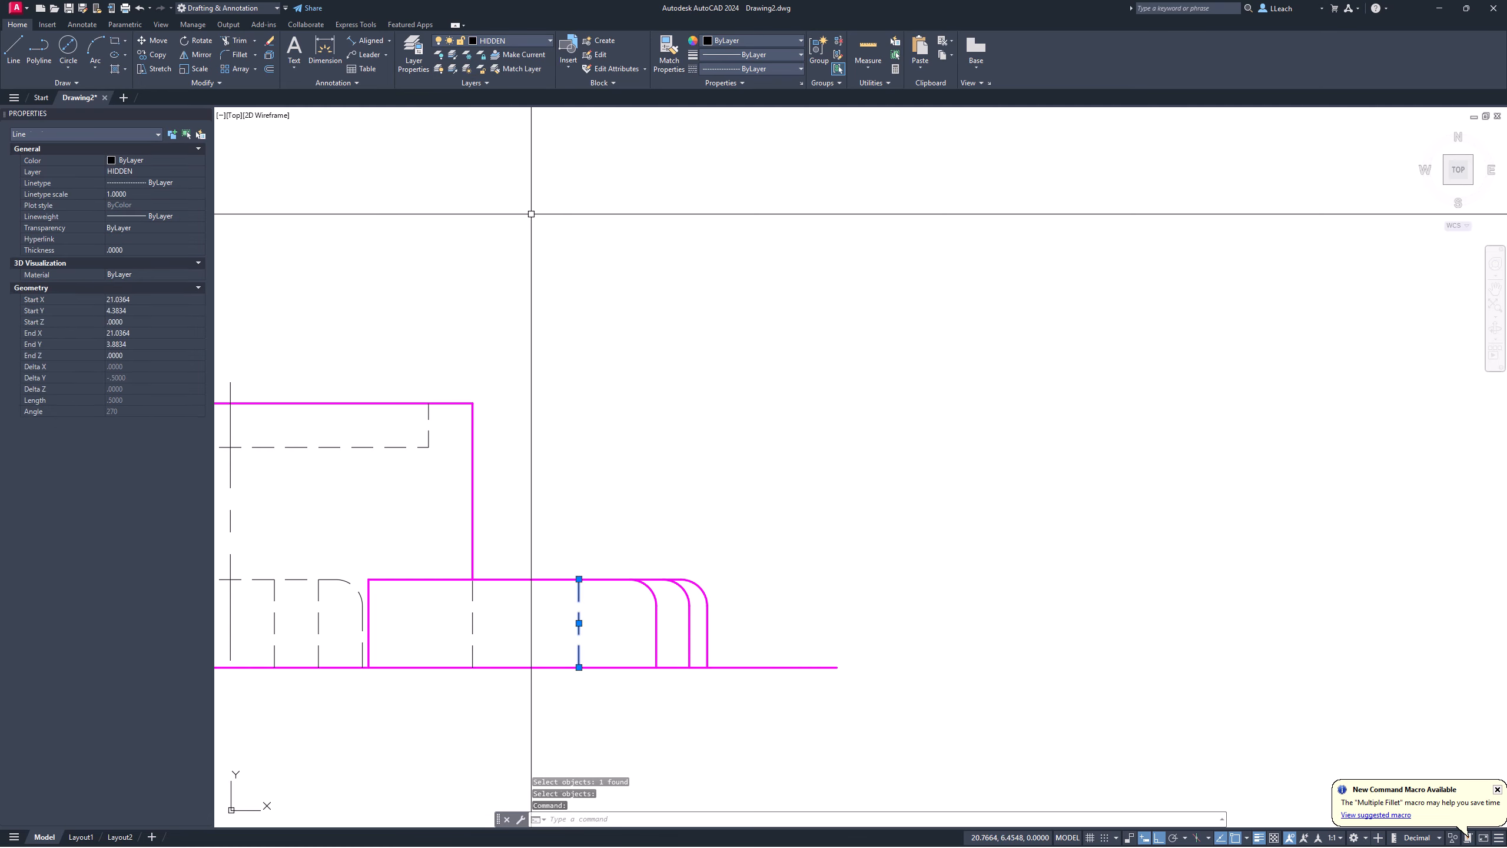
pyautogui.press('Escape')
# Step: Trim away the stray line past the right end of the front view's base
pyautogui.scroll(-4, 548, 320)
pyautogui.moveTo(548, 320)
pyautogui.mouseDown(button='middle')
pyautogui.moveTo(645, 461)
pyautogui.moveTo(734, 451)
pyautogui.mouseUp(button='middle')
pyautogui.scroll(2, 652, 440)
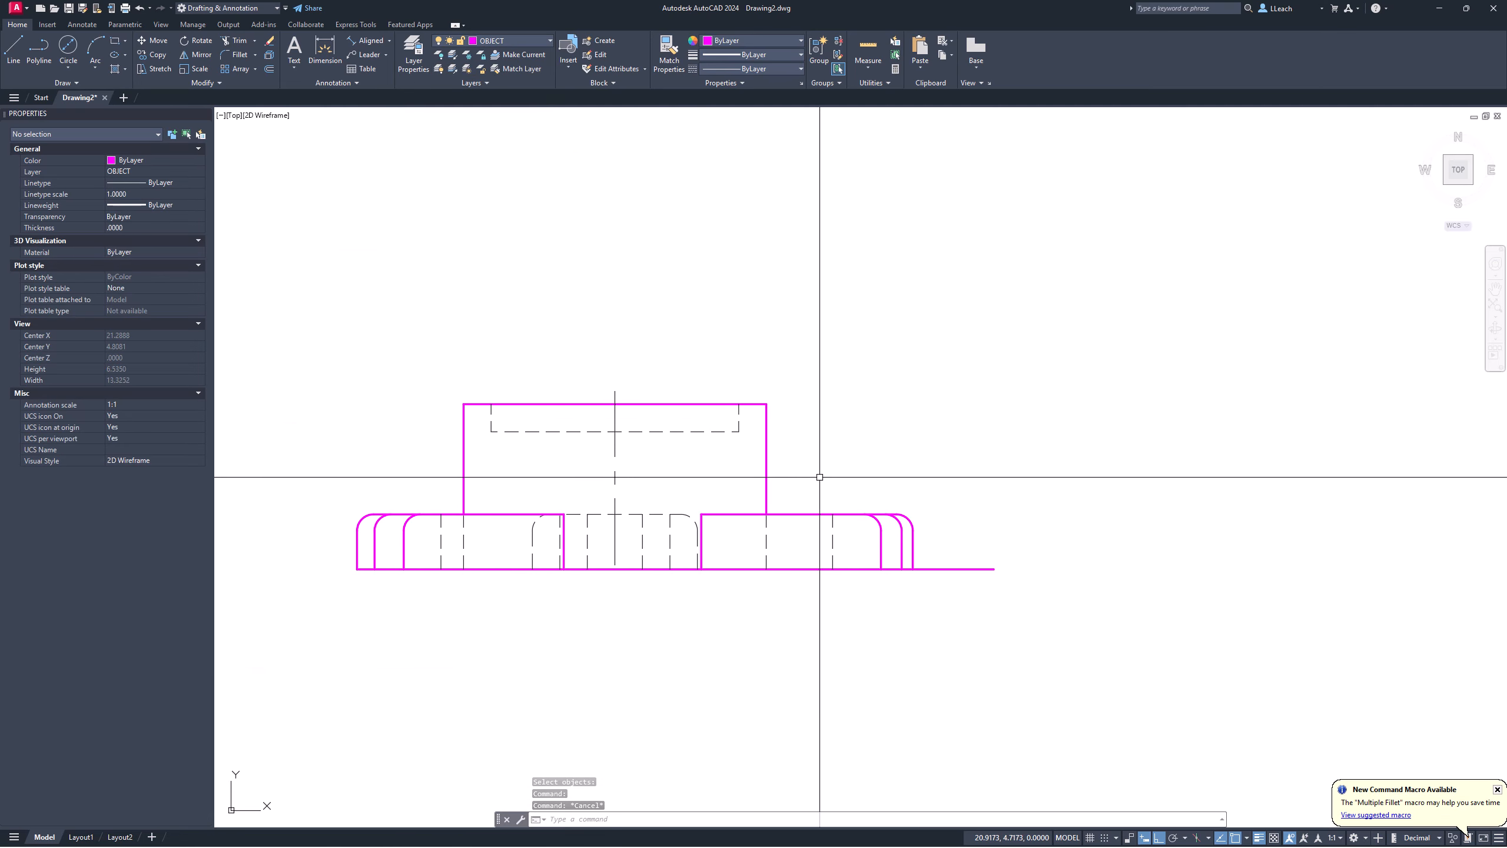
pyautogui.write('TR')
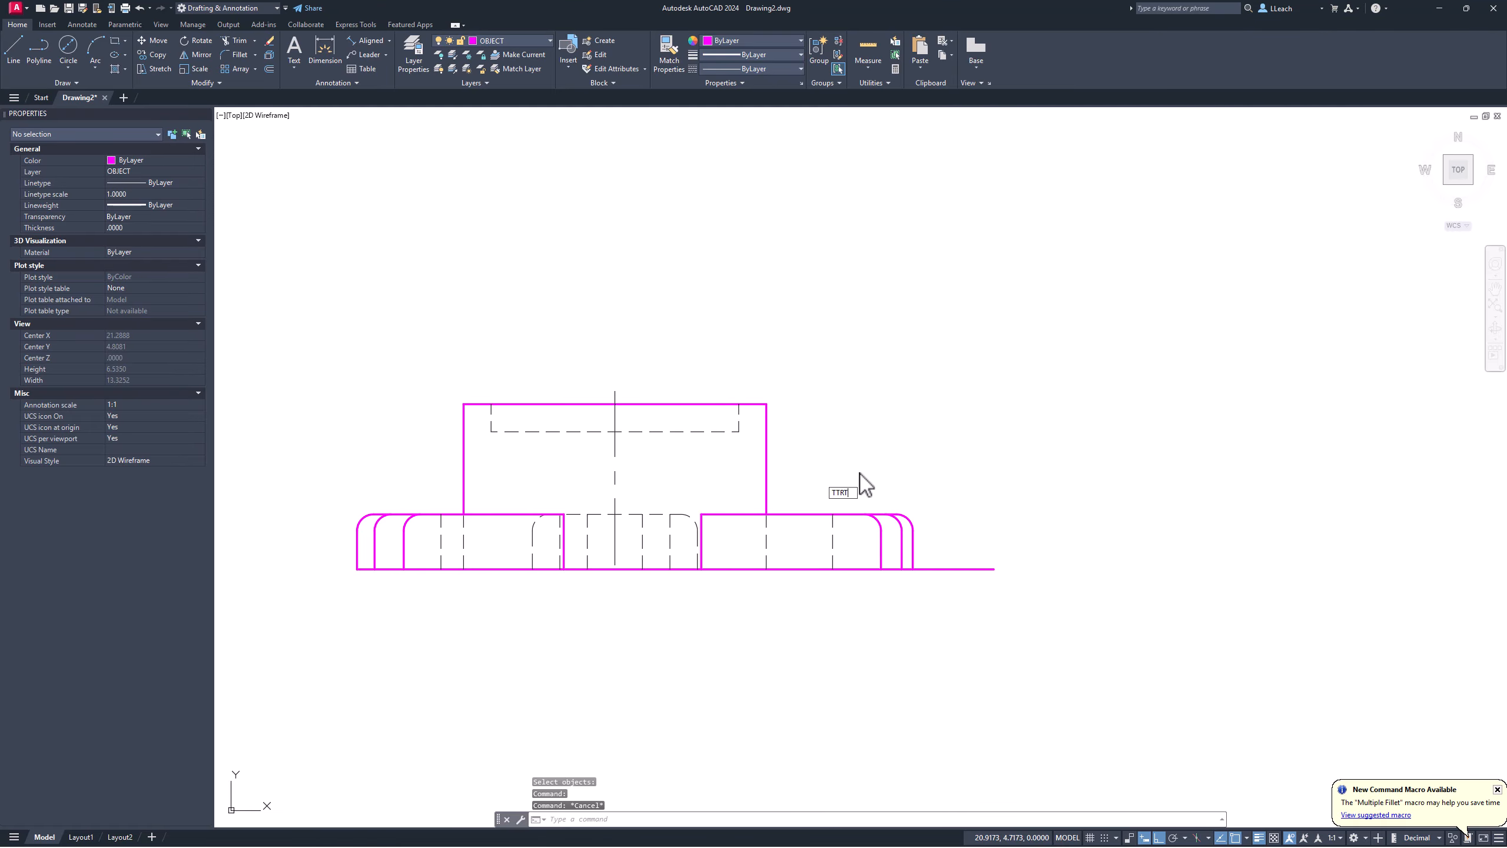
pyautogui.press('Return')
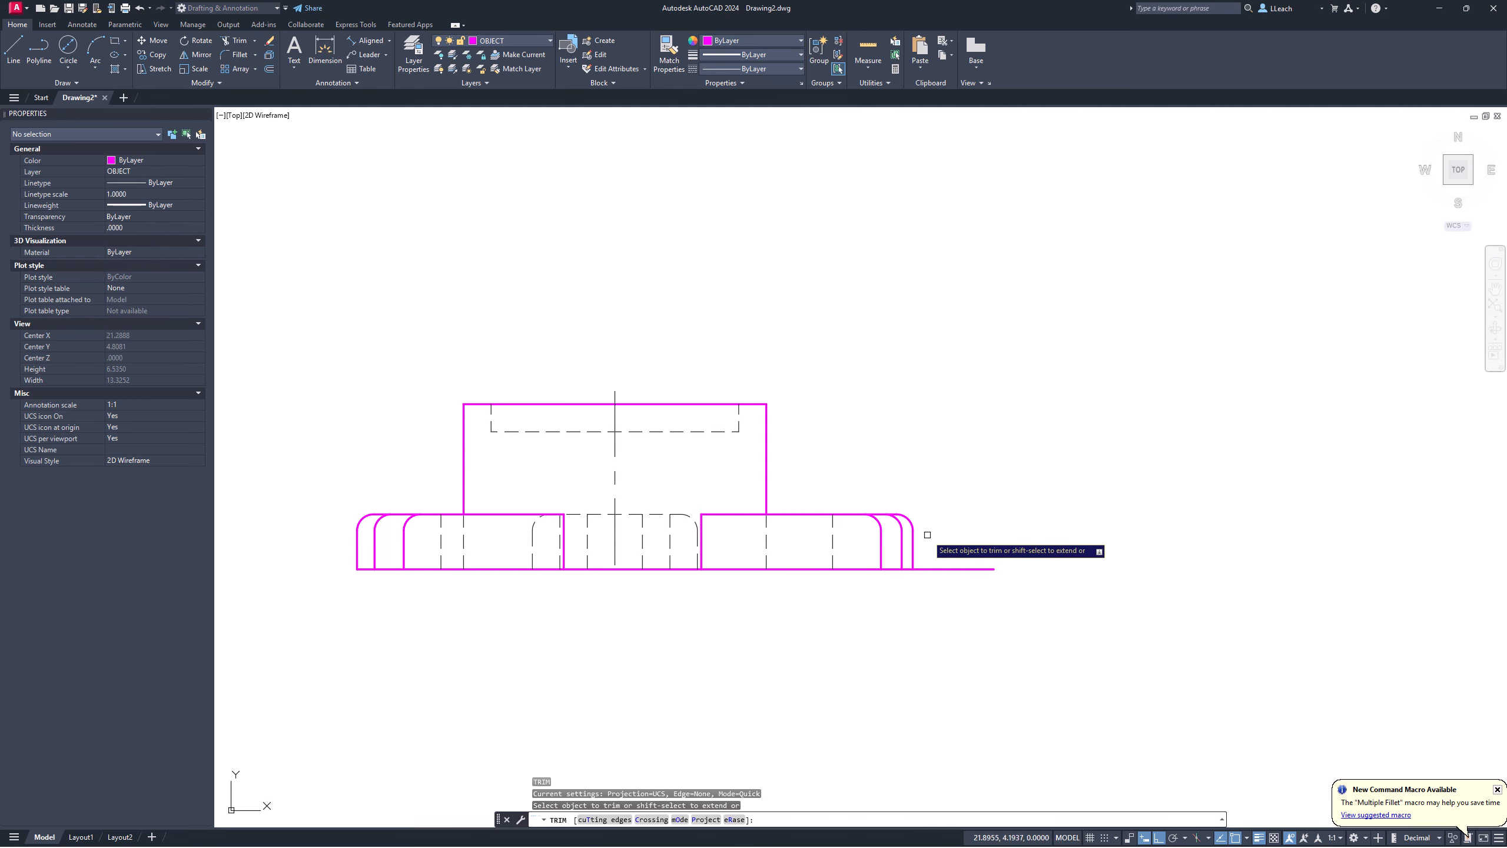
pyautogui.press('Return')
pyautogui.moveTo(813, 454); pyautogui.dragTo(821, 448, button='middle')
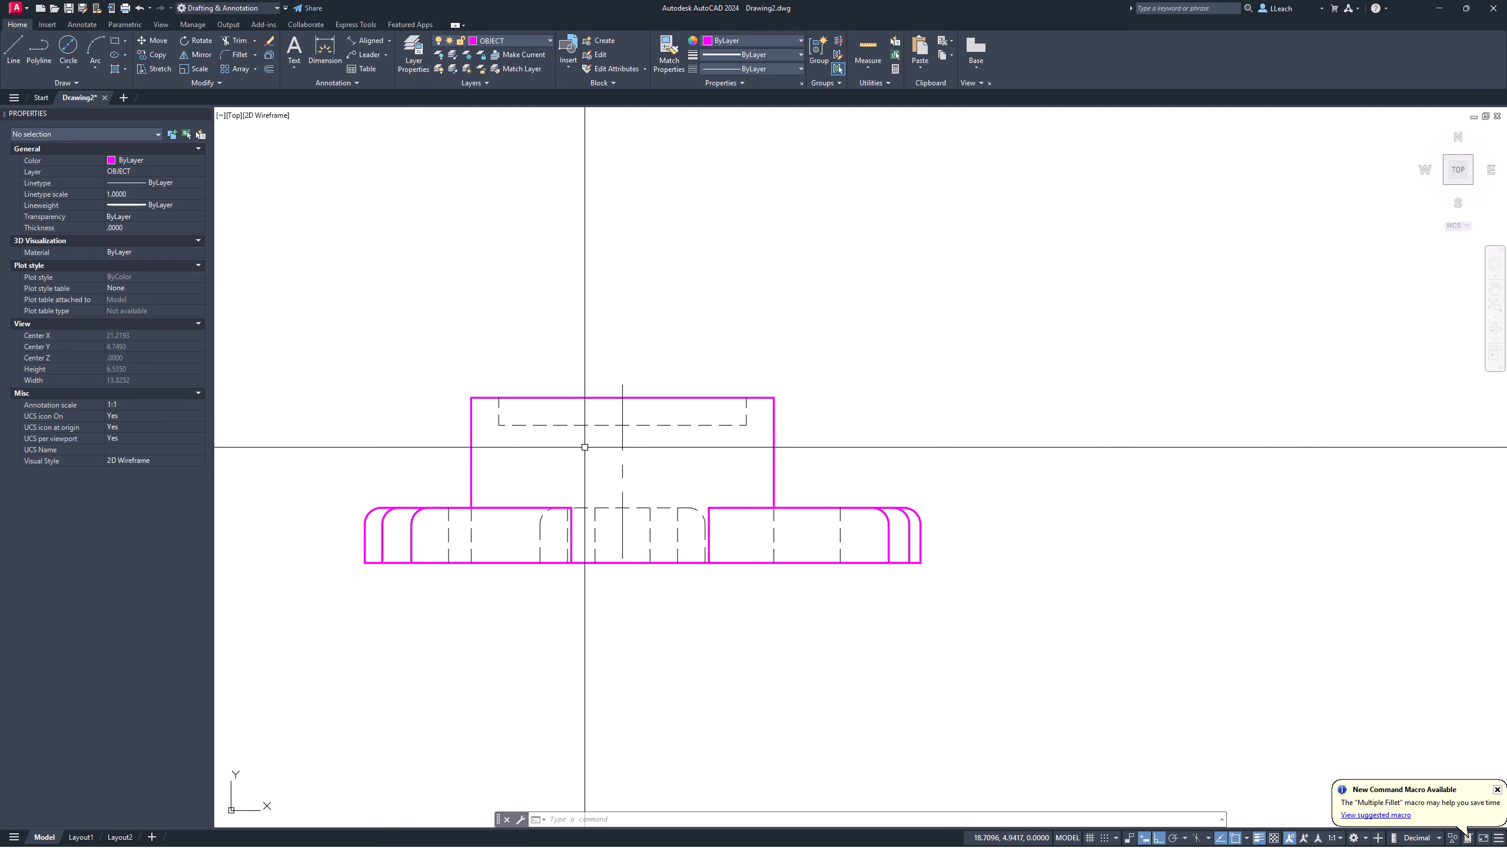
pyautogui.scroll(2, 573, 488)
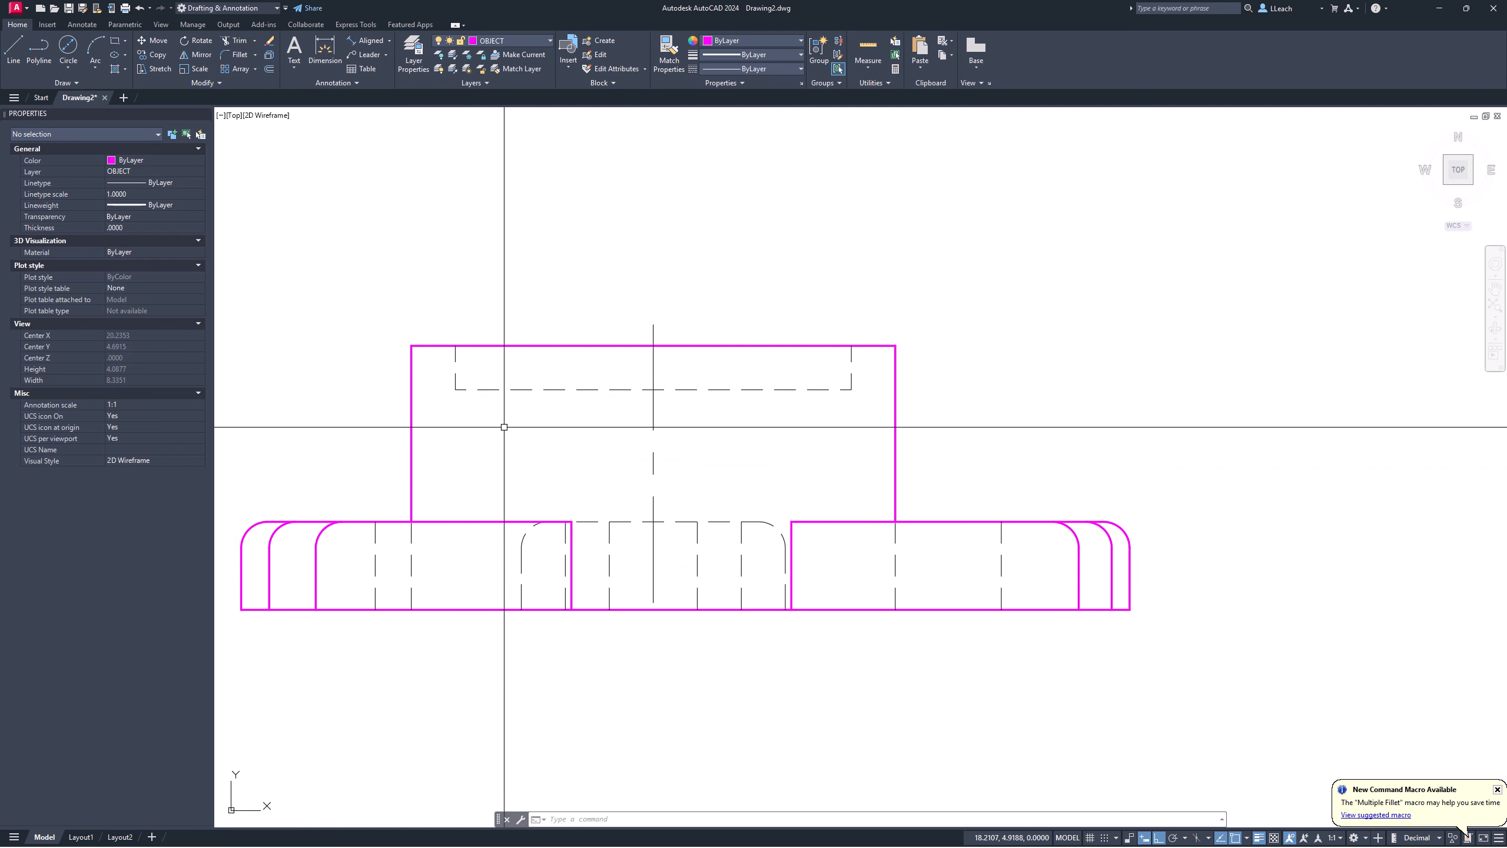
pyautogui.scroll(-4, 505, 427)
pyautogui.scroll(-3, 541, 433)
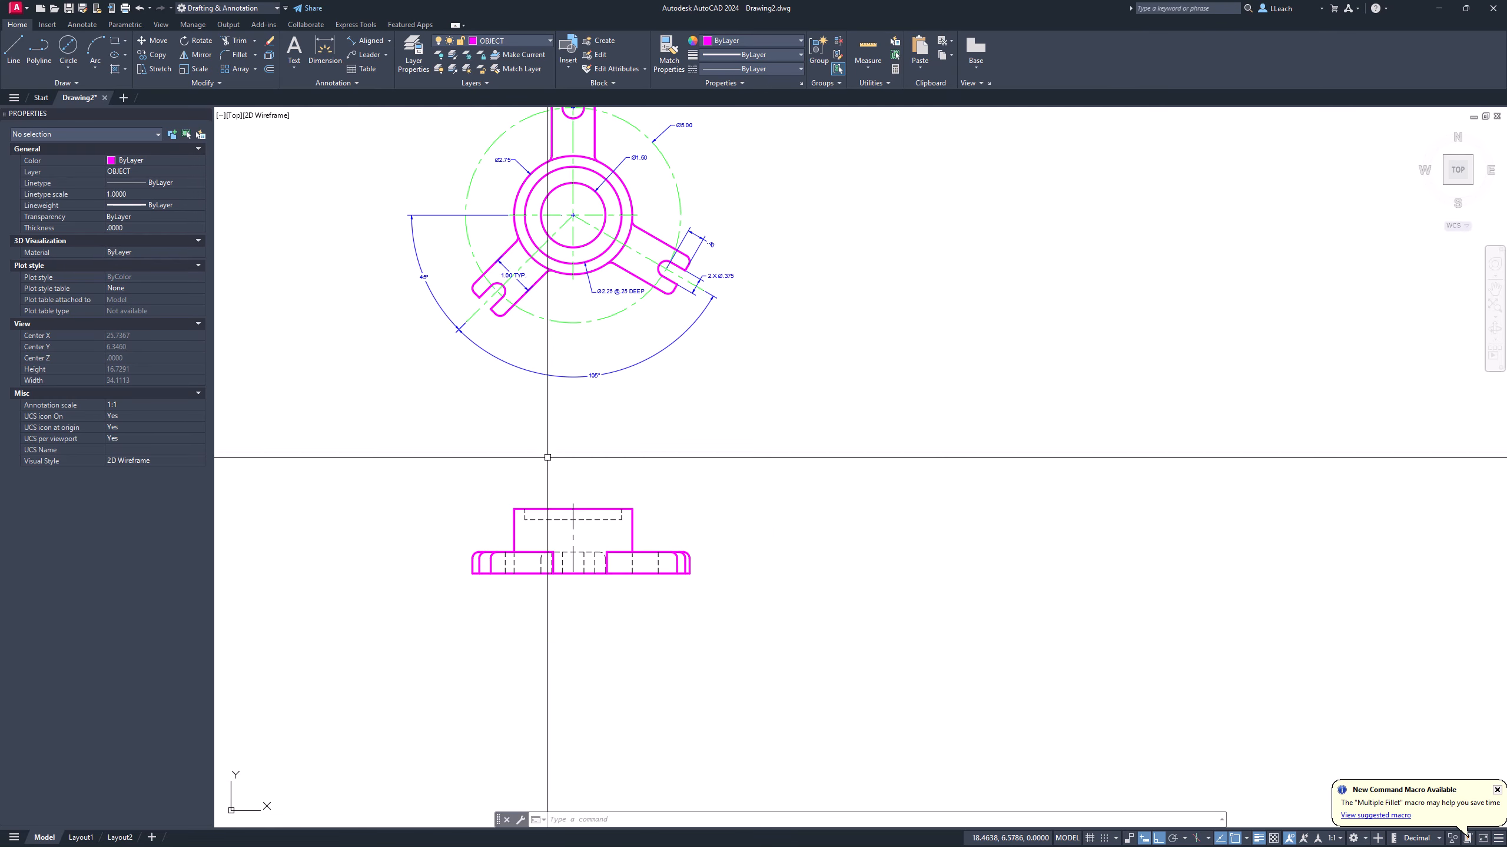
pyautogui.scroll(4, 528, 404)
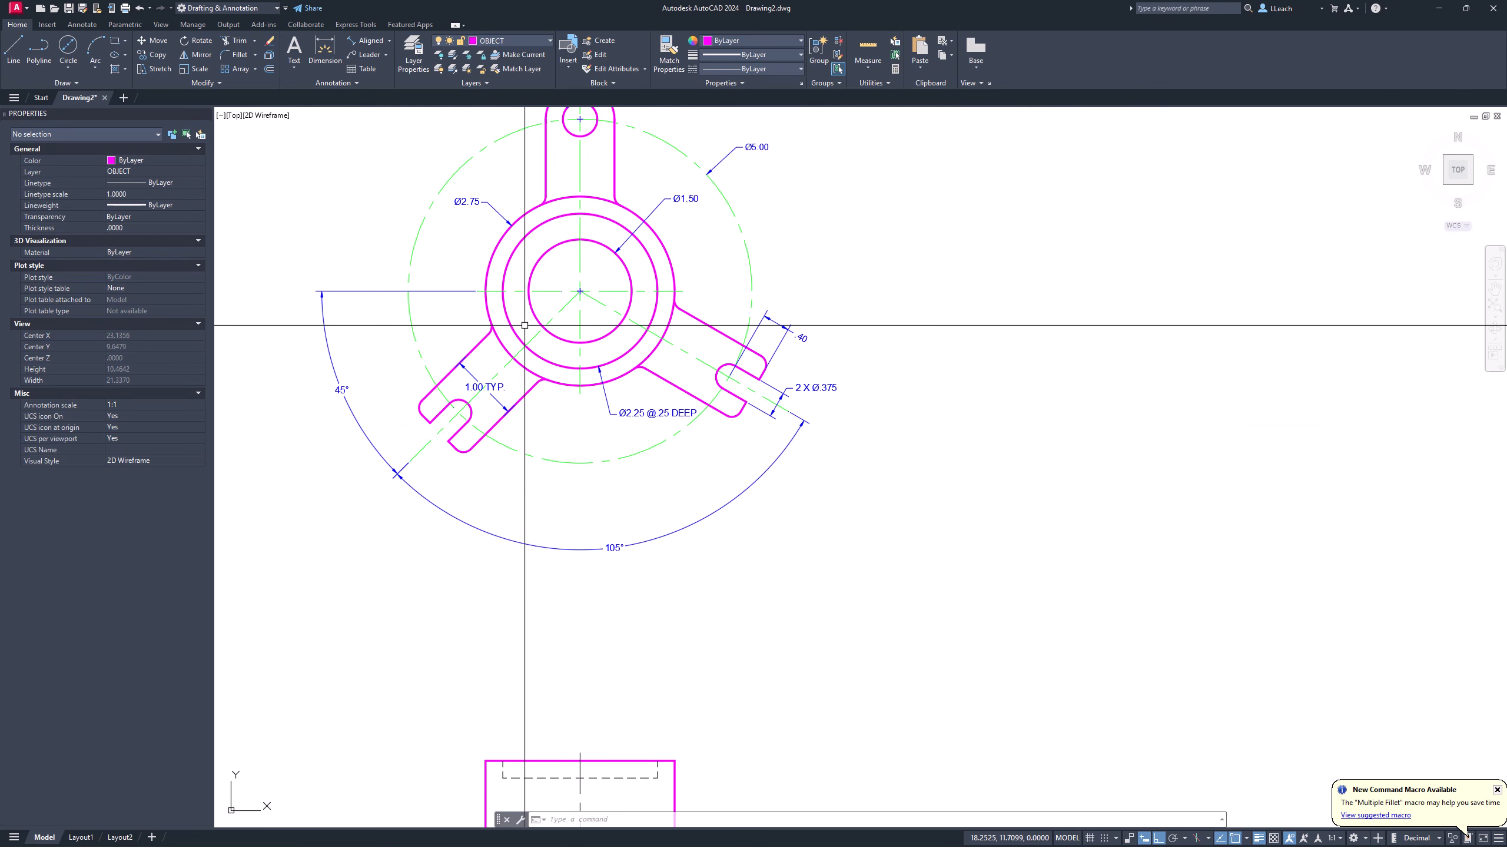
# Step: Draw two lines from the Ø1.50 circle's left and right edges down to the front view
pyautogui.press('Return')
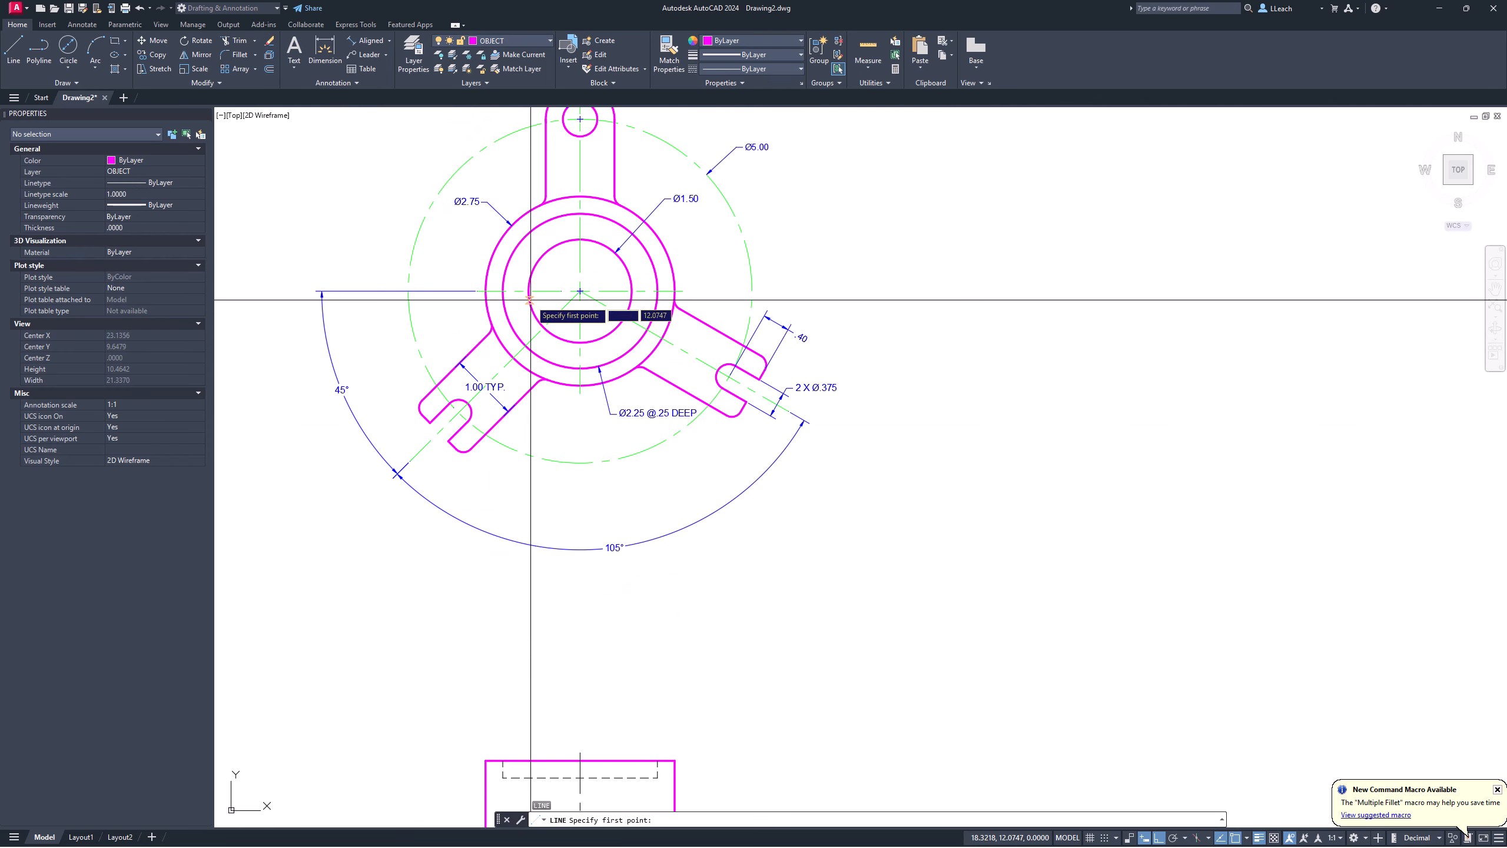
pyautogui.click(528, 291)
pyautogui.scroll(-2, 518, 429)
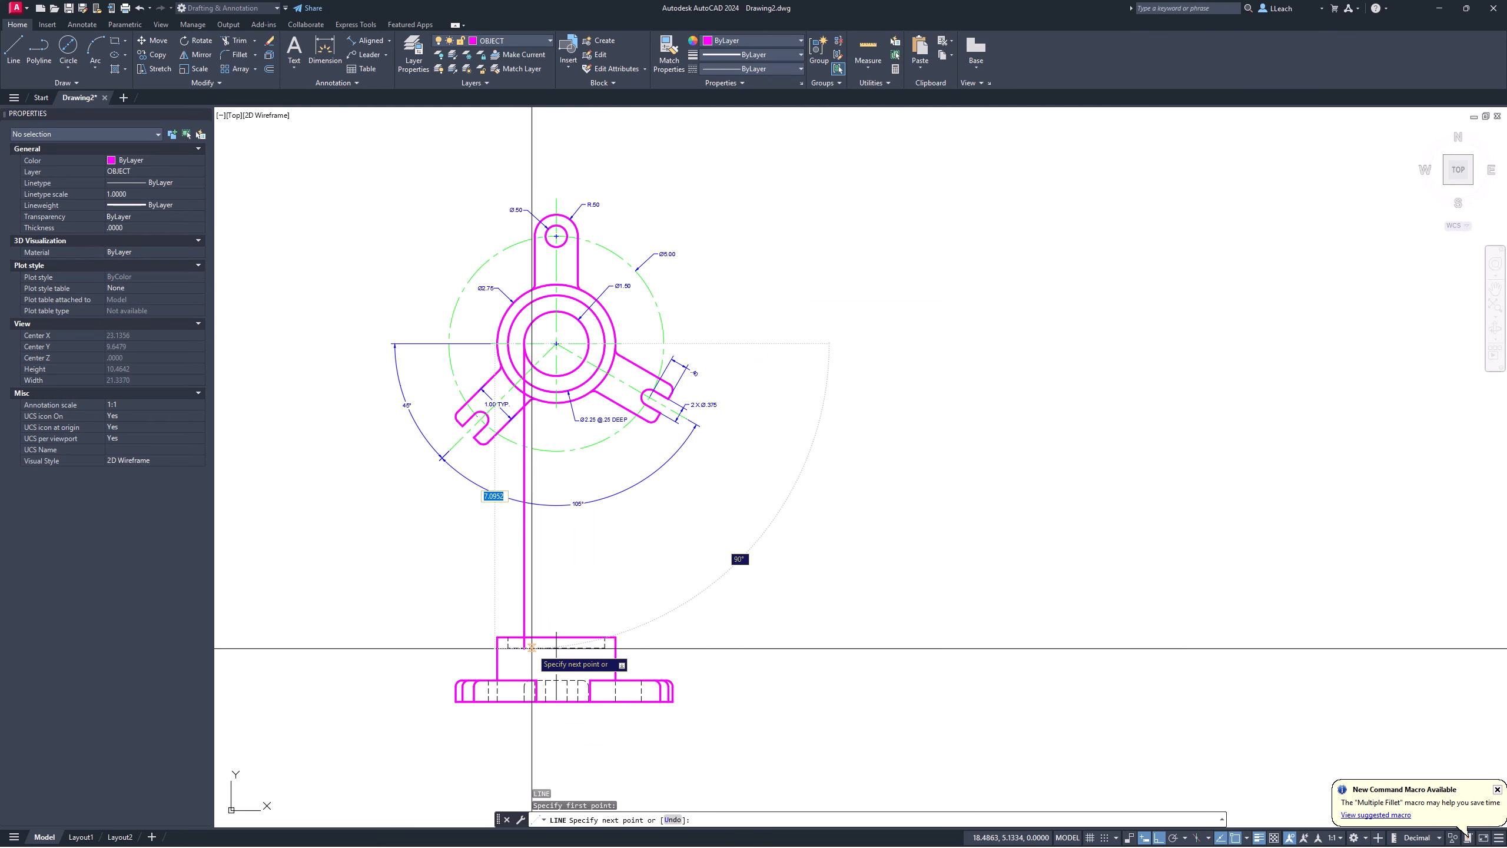
pyautogui.click(528, 664)
pyautogui.press('Escape')
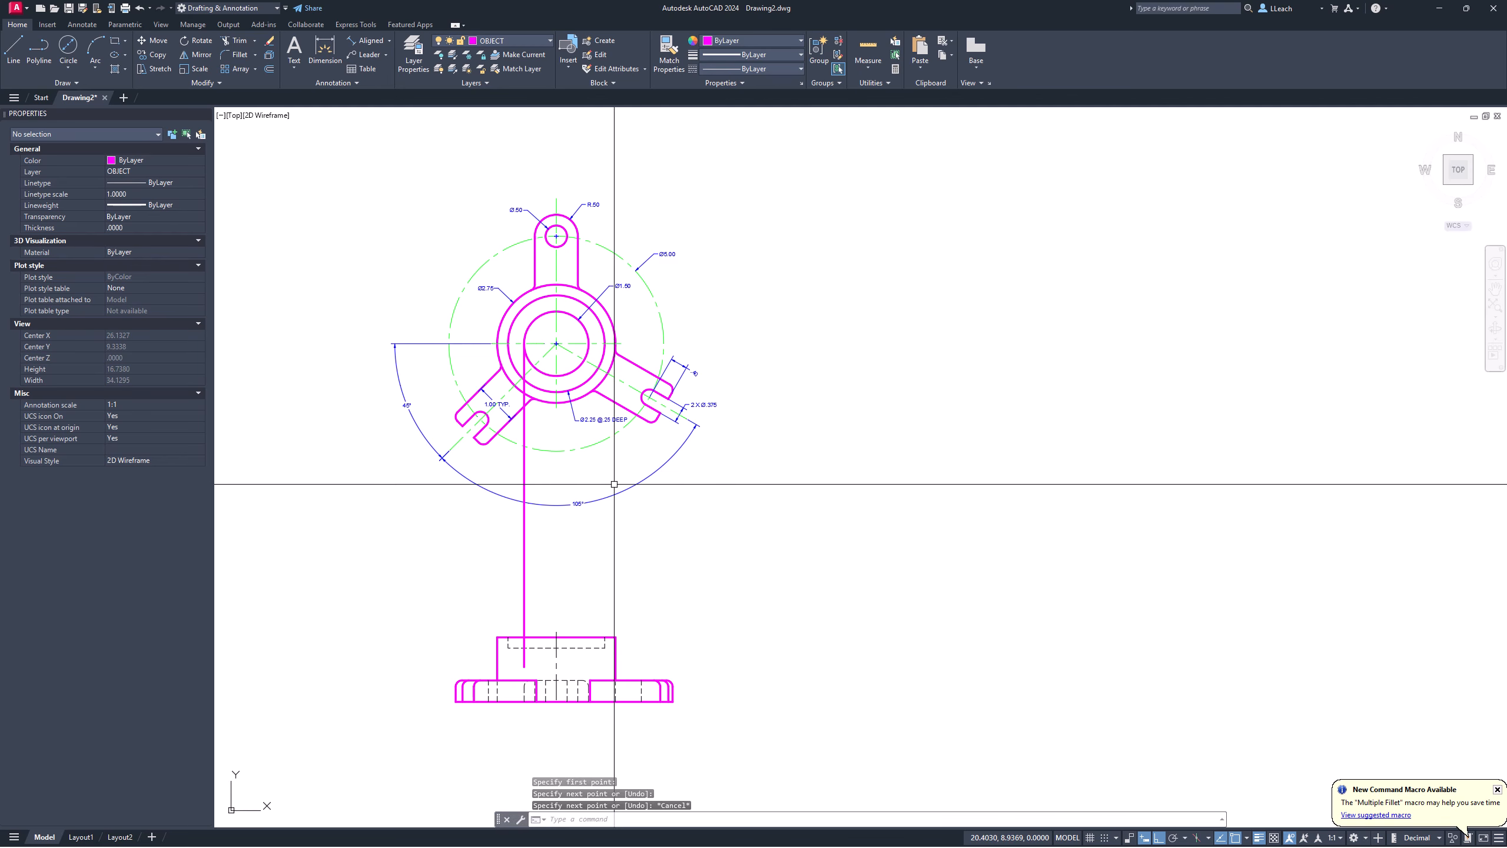
pyautogui.press('Return')
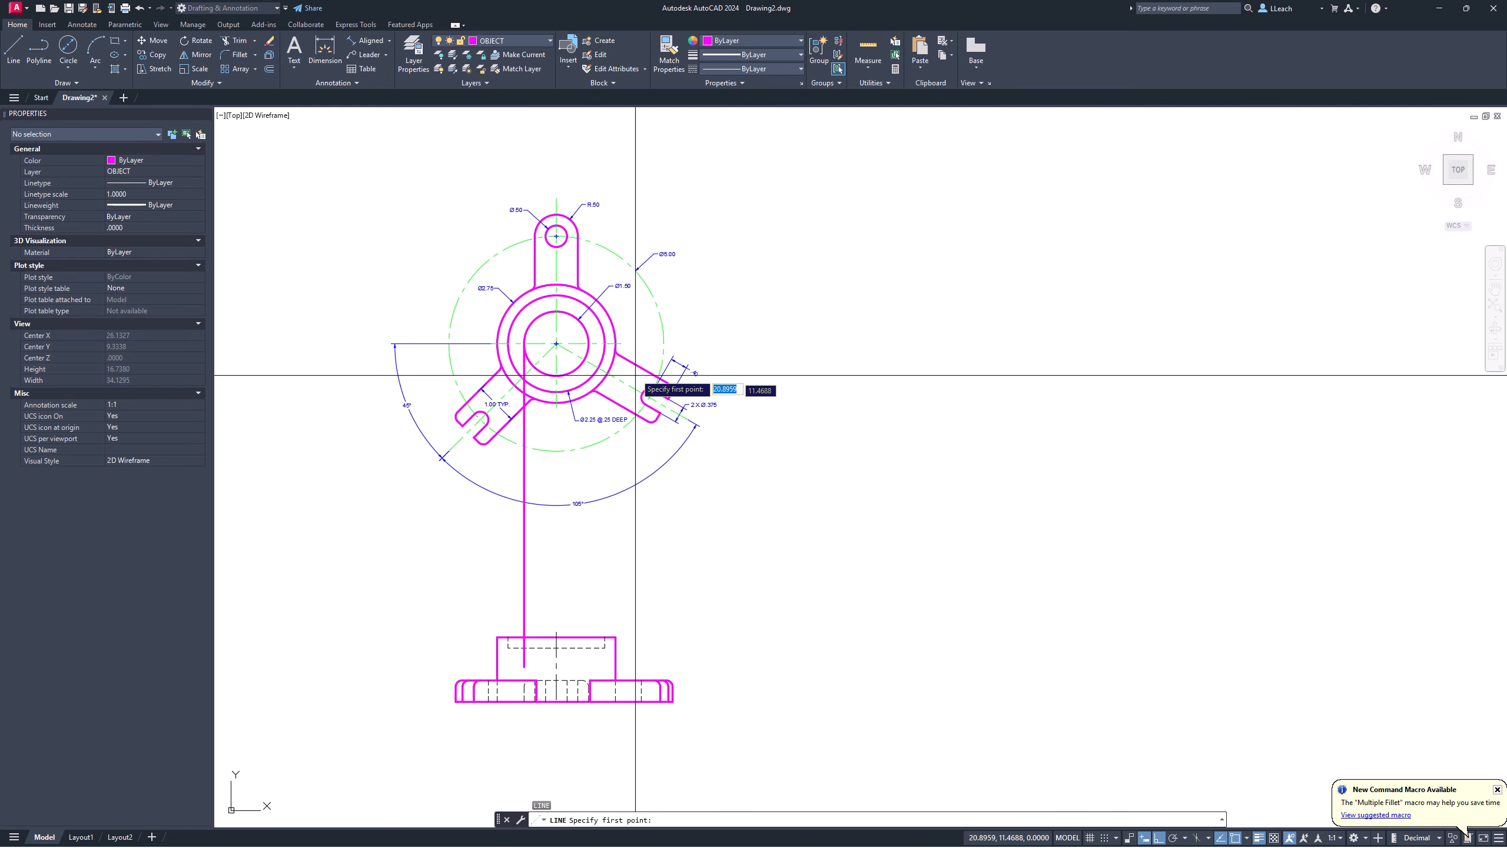
pyautogui.click(599, 355)
pyautogui.click(589, 701)
pyautogui.press('Escape')
# Step: Trim both bore lines between the hub top and the hidden line
pyautogui.scroll(4, 570, 653)
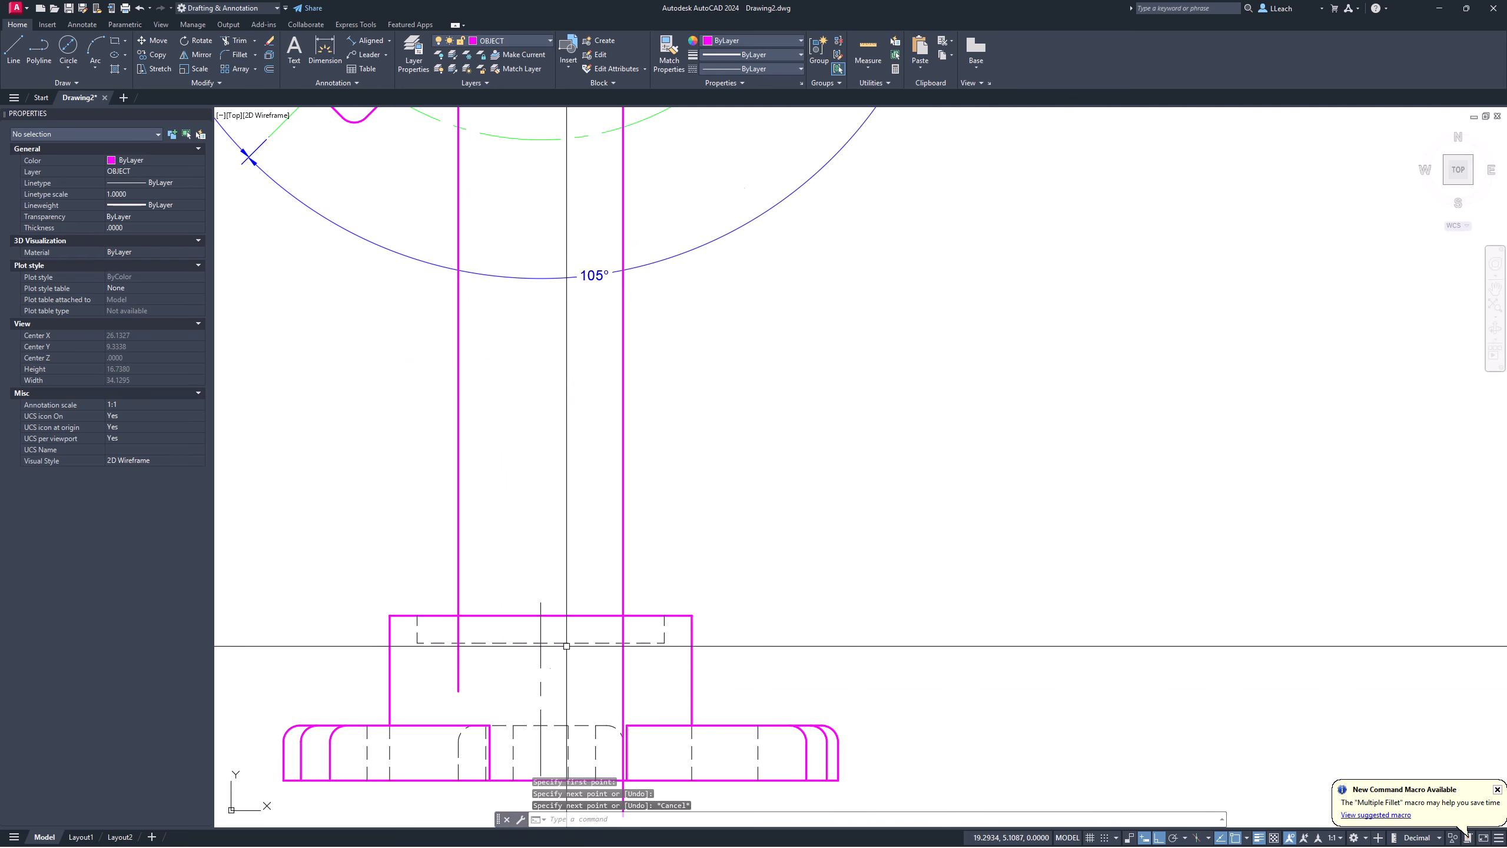
pyautogui.write('tr')
pyautogui.press('Return')
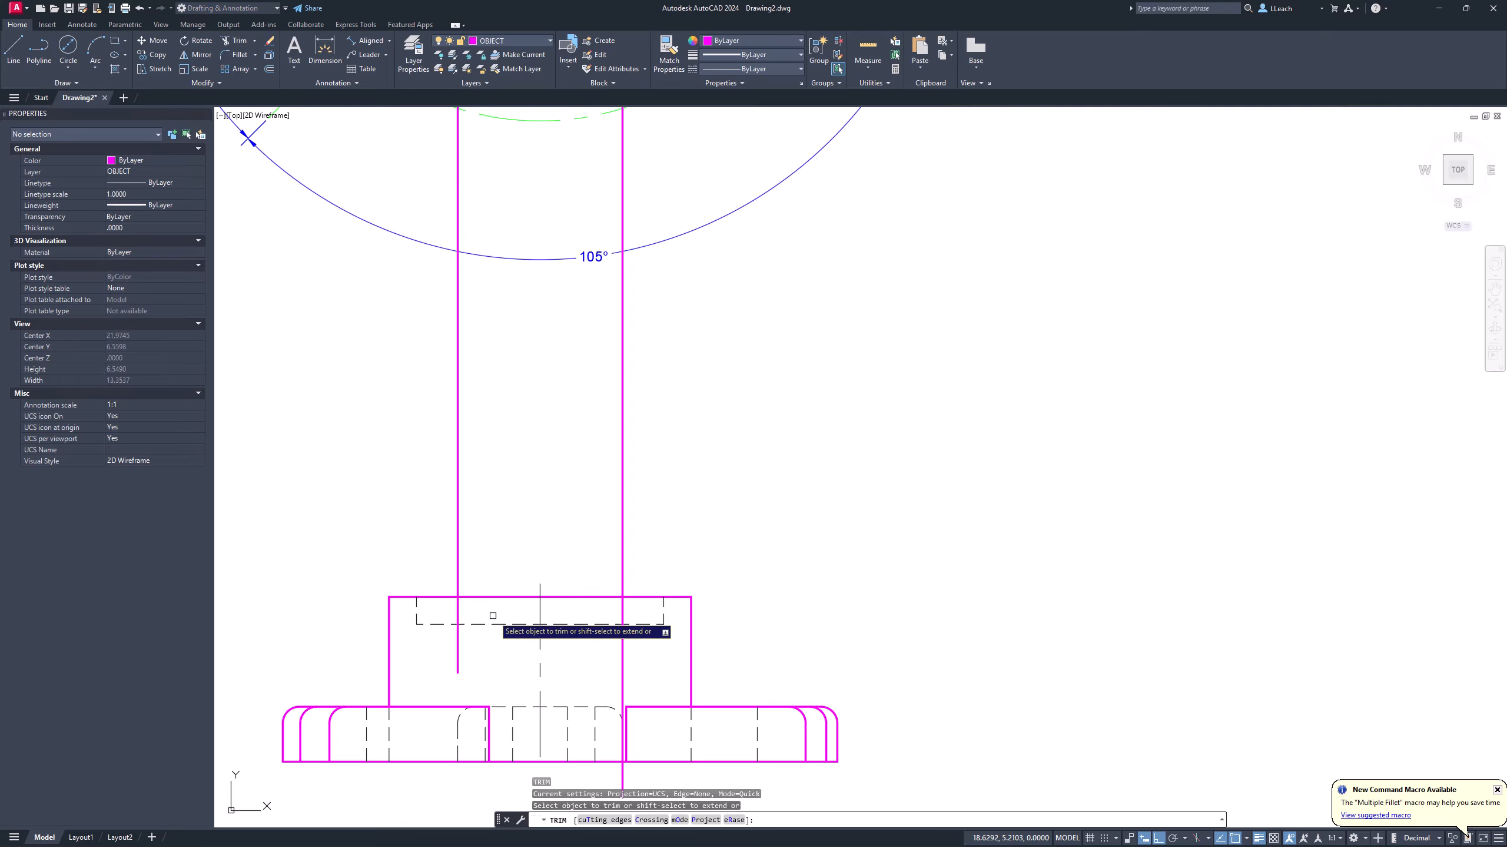
pyautogui.click(459, 611)
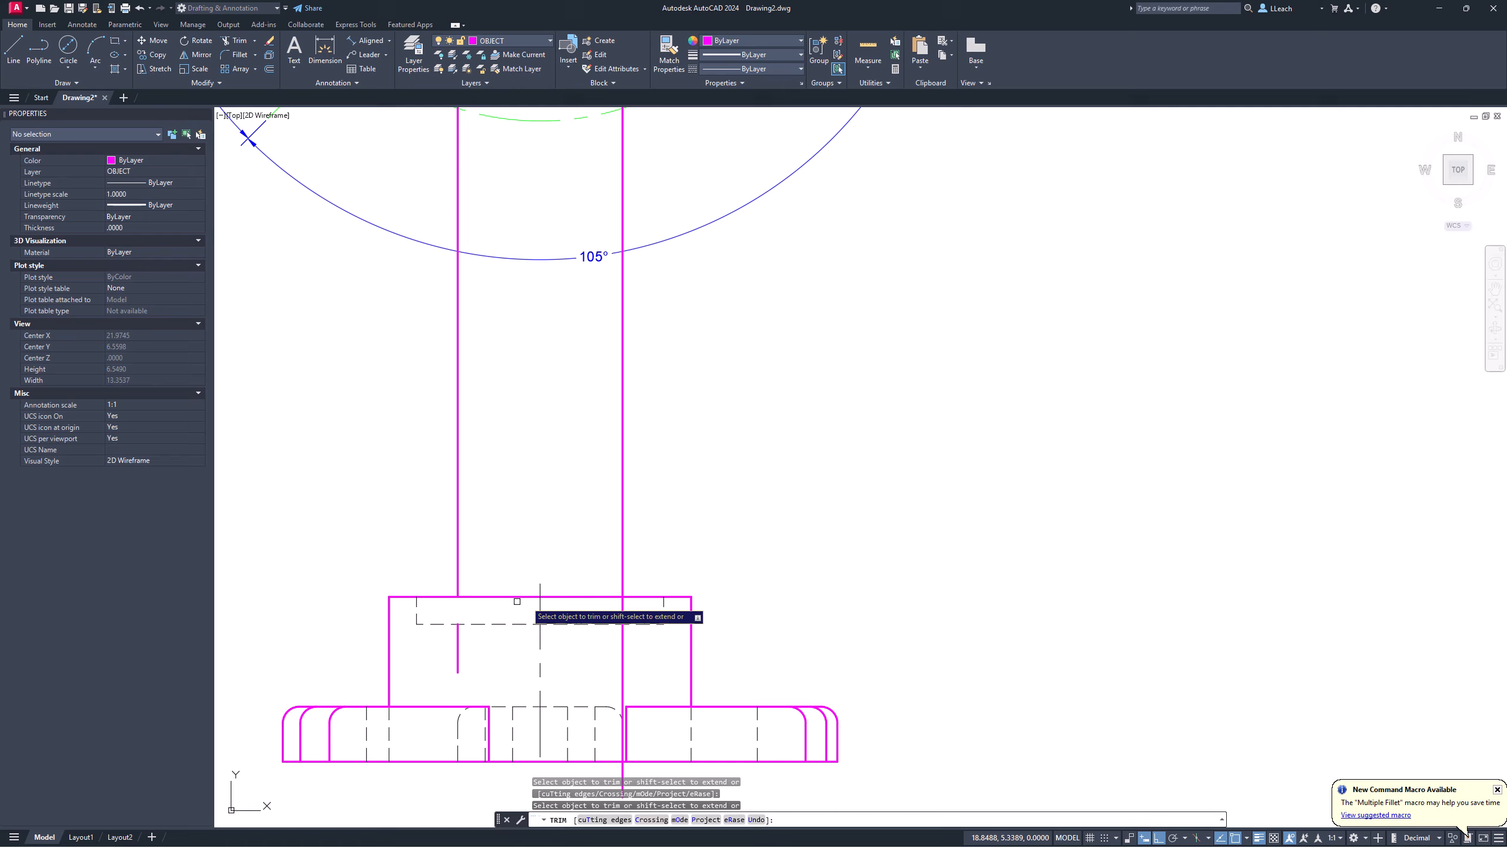
pyautogui.click(622, 606)
pyautogui.press('Return')
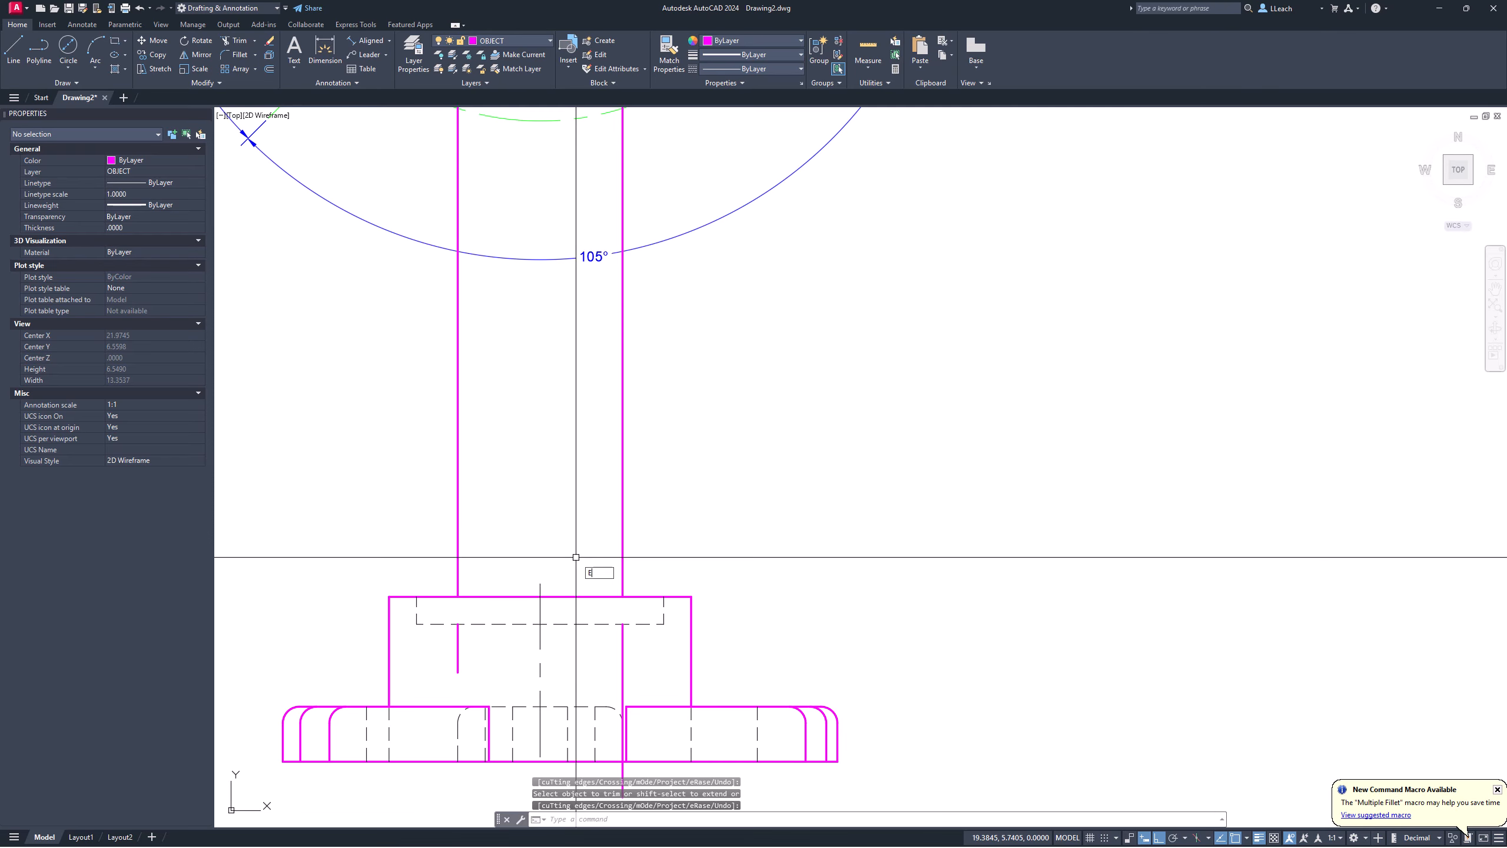
# Step: Erase the leftover projection line and reframe the front view's hub
pyautogui.write('E')
pyautogui.press('Return')
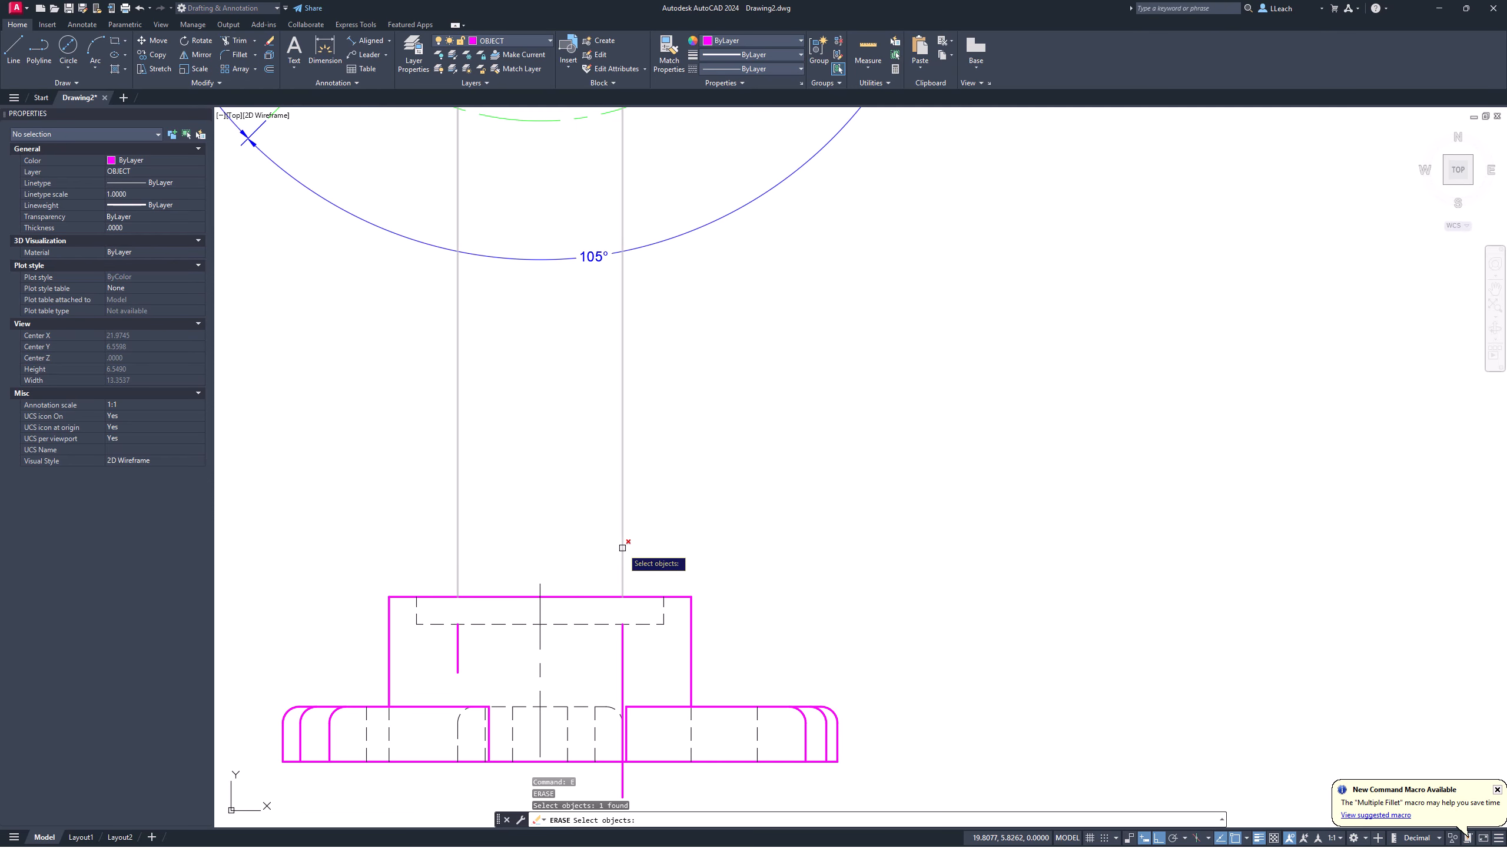
pyautogui.click(622, 547)
pyautogui.press('Return')
pyautogui.scroll(3, 625, 549)
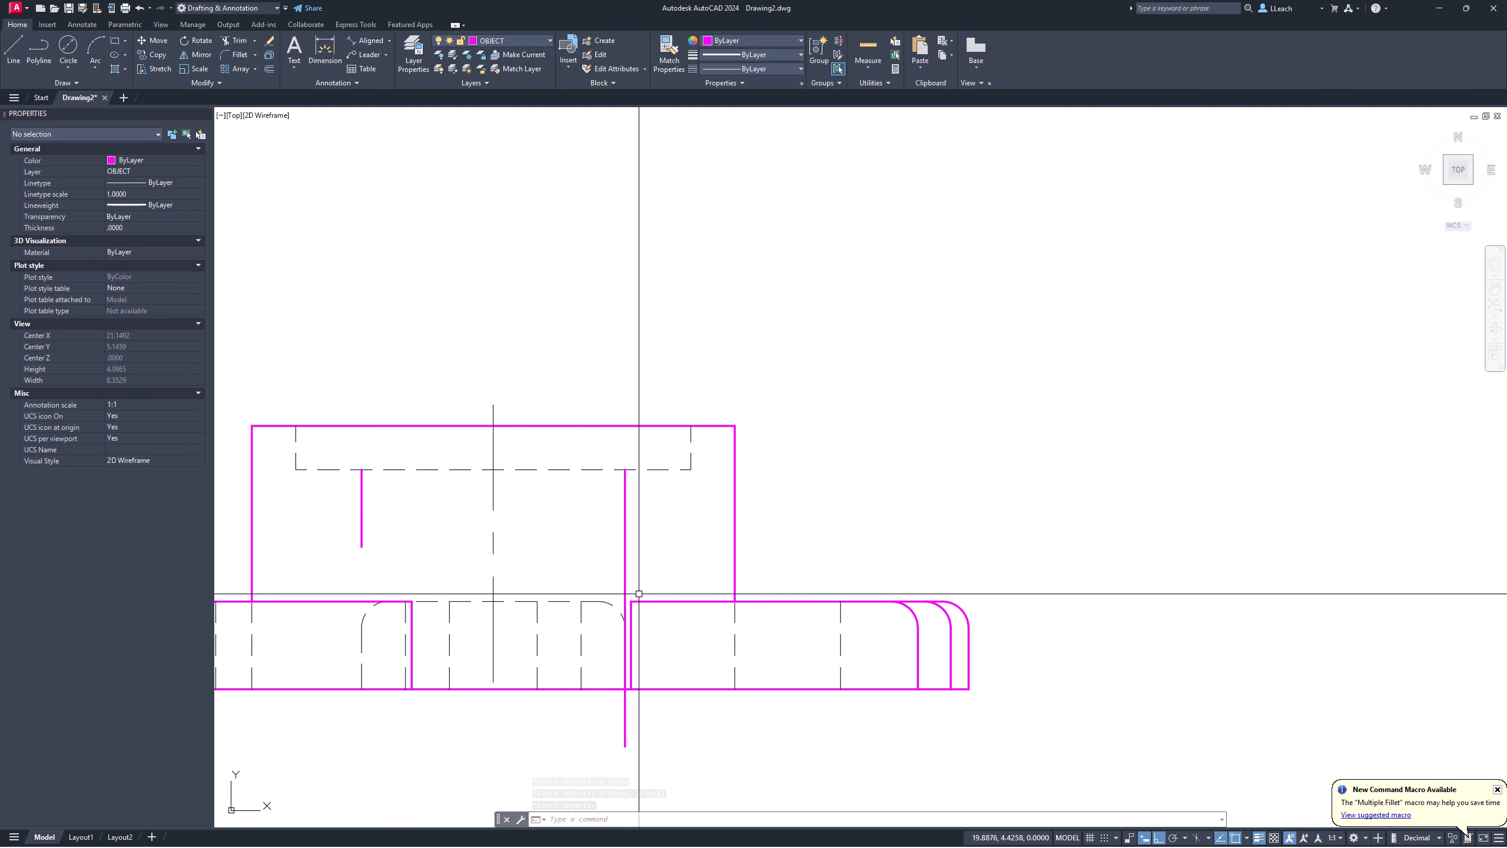
pyautogui.scroll(3, 638, 593)
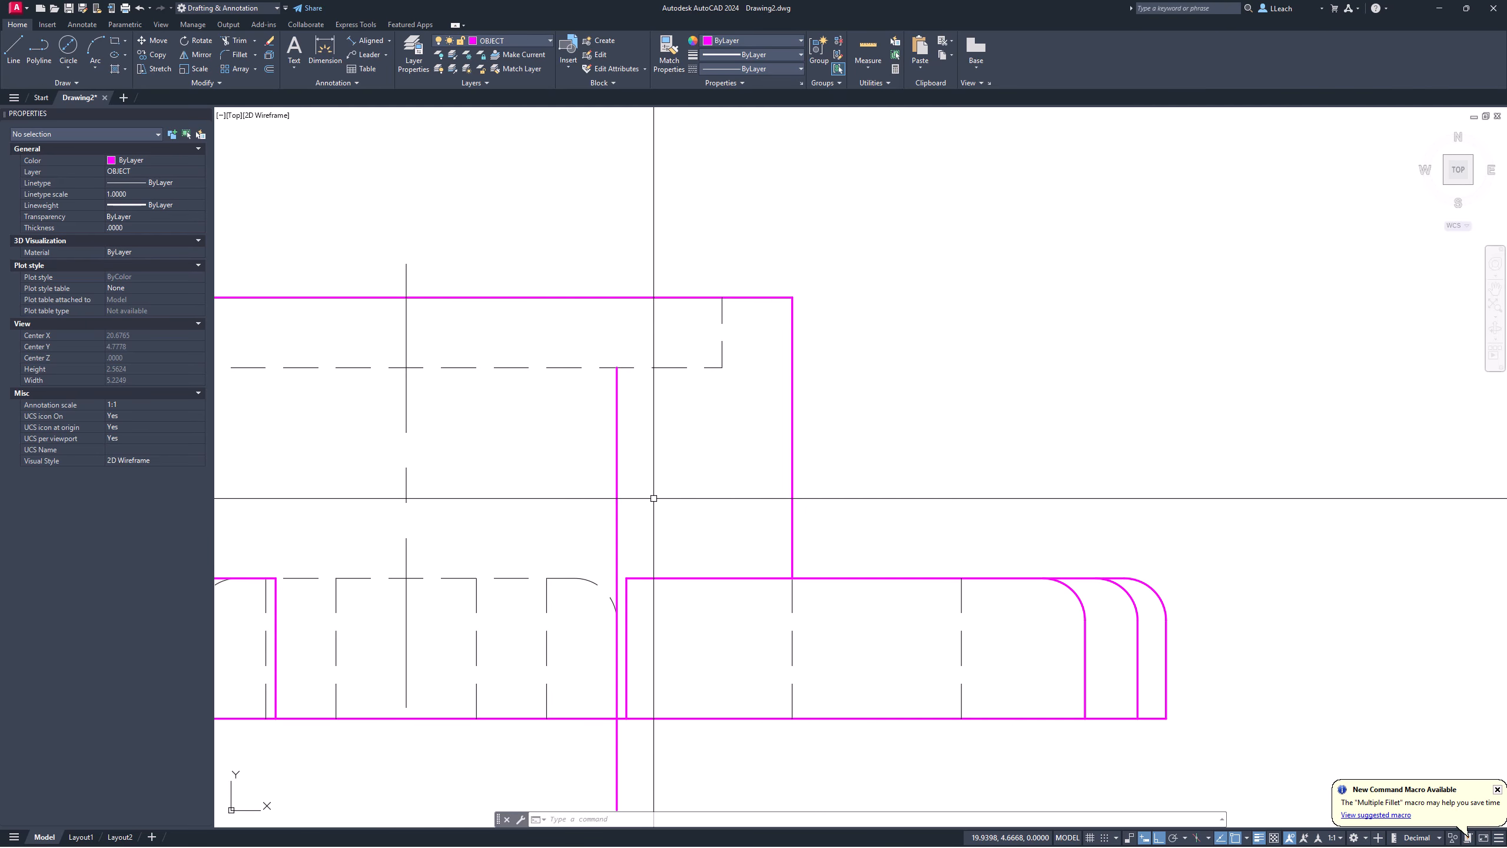
pyautogui.scroll(-3, 650, 499)
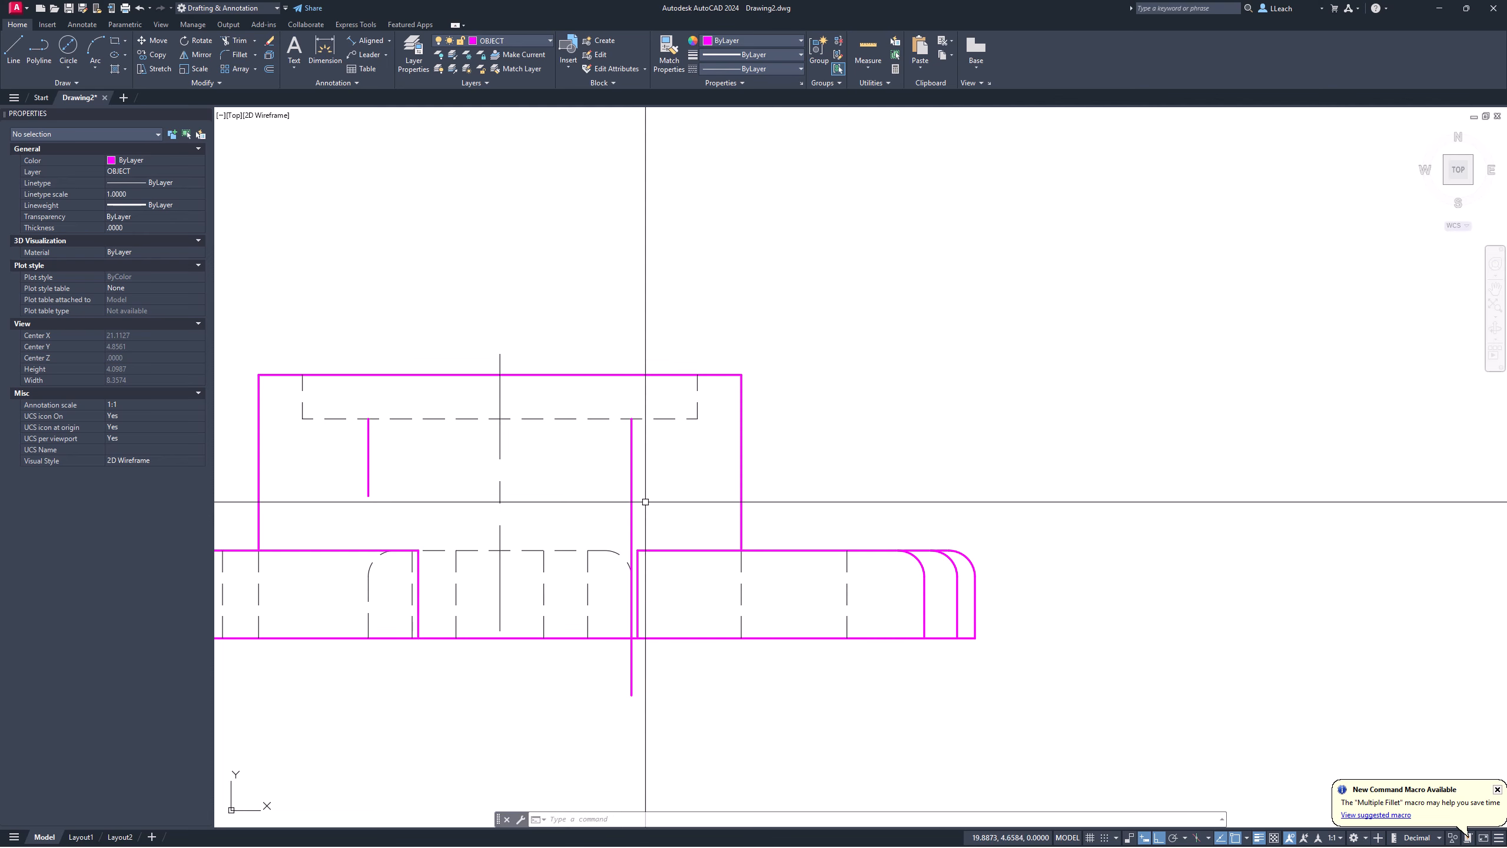
pyautogui.moveTo(645, 500); pyautogui.dragTo(647, 510, button='middle')
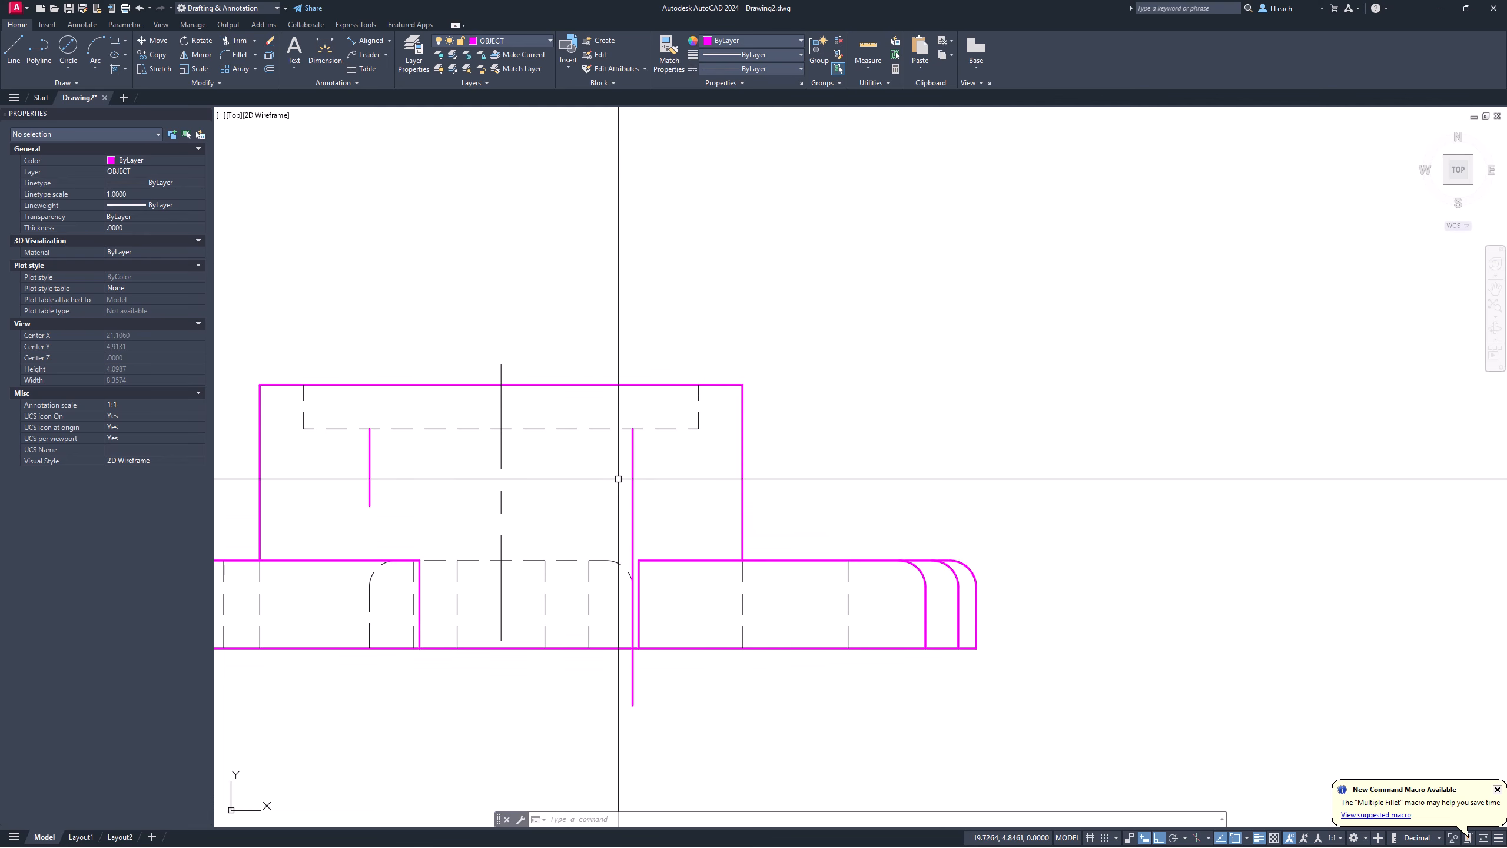
pyautogui.scroll(-4, 598, 477)
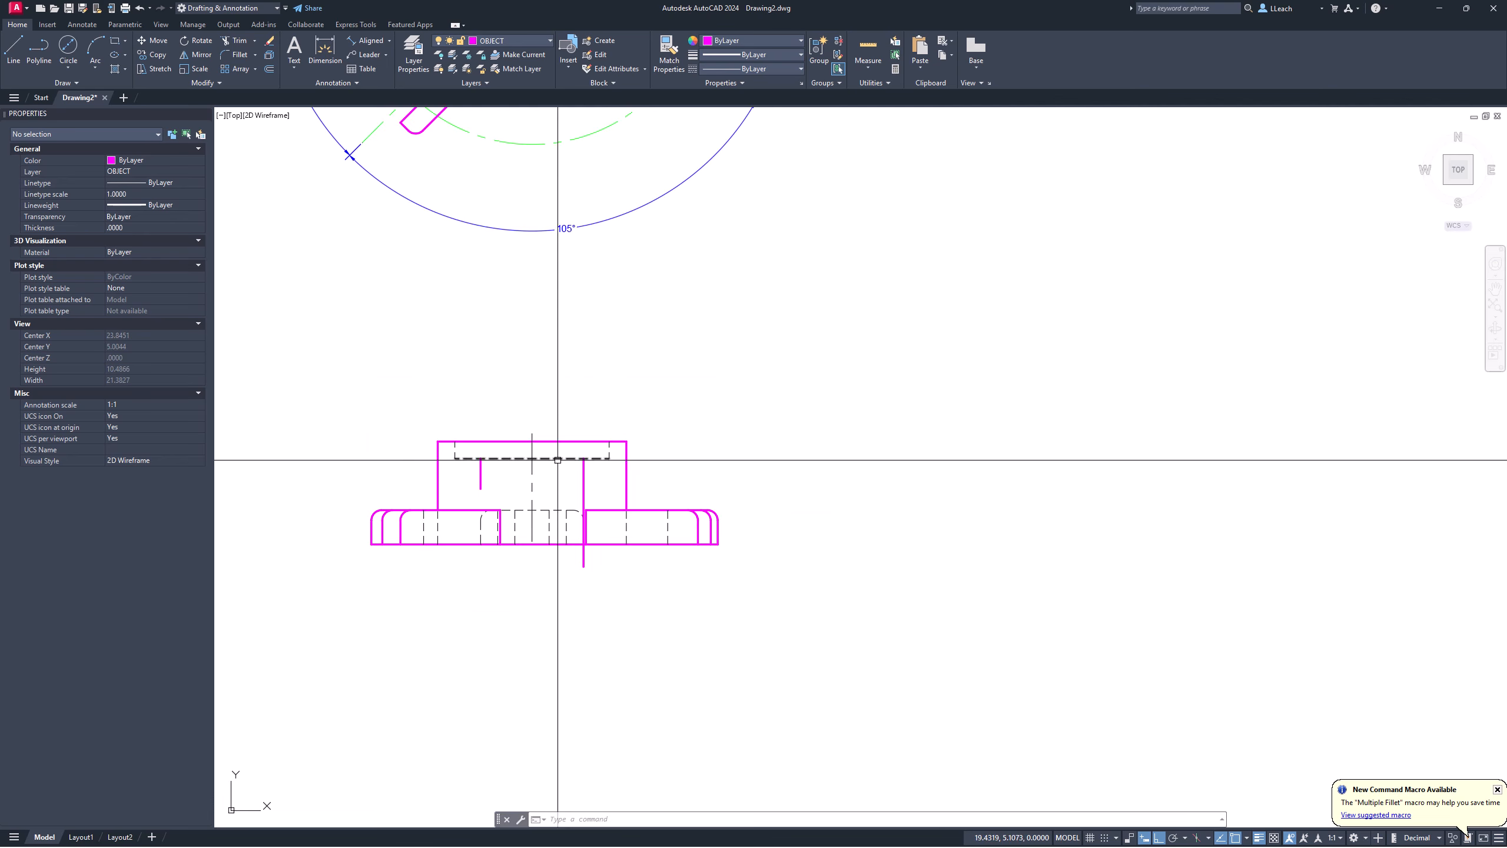
pyautogui.moveTo(554, 457); pyautogui.dragTo(439, 606, button='middle')
pyautogui.scroll(-2, 451, 597)
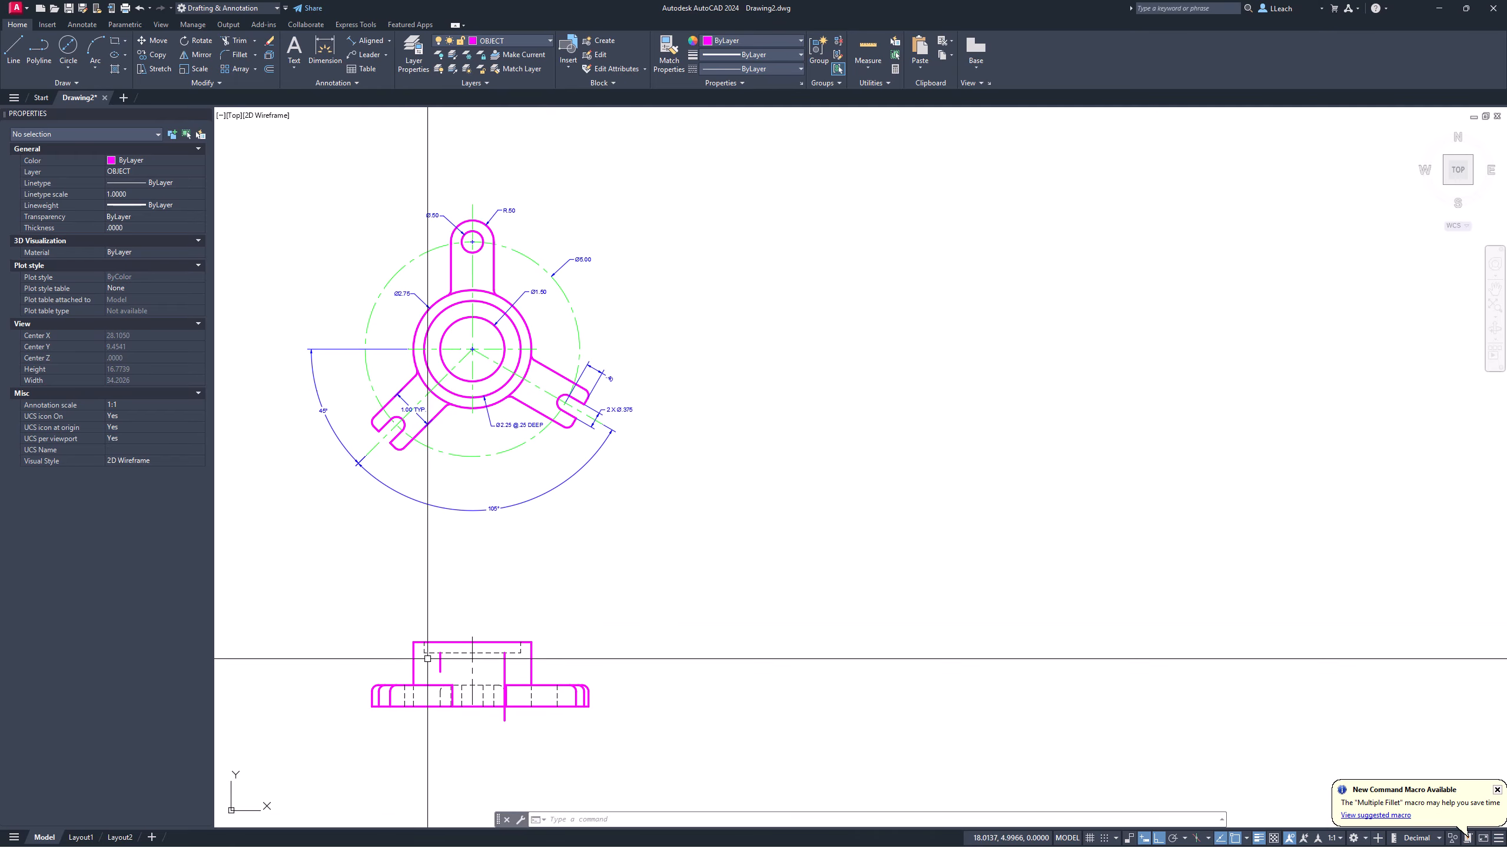
pyautogui.scroll(6, 443, 683)
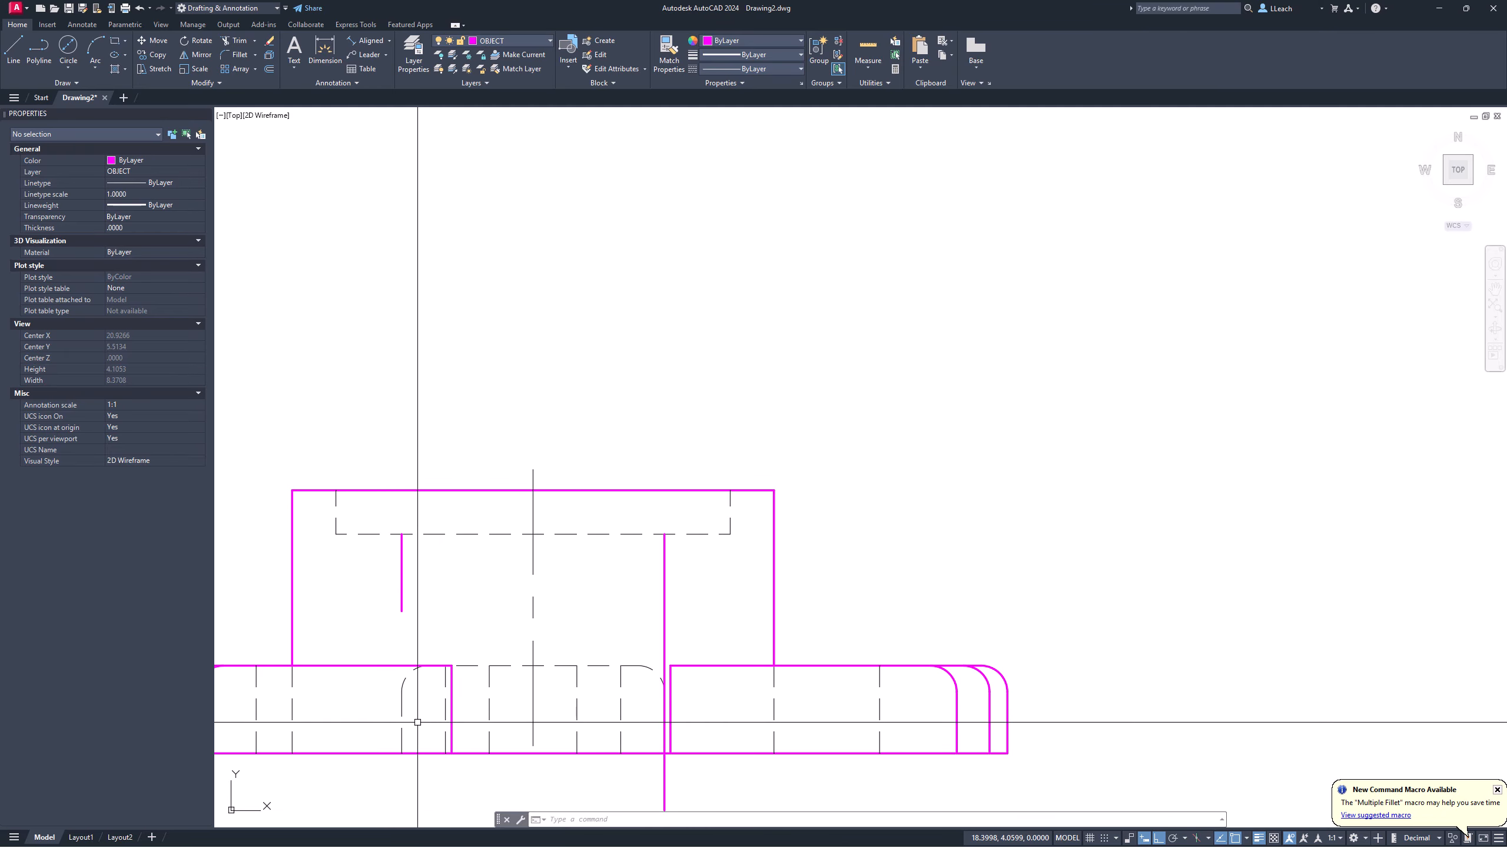
pyautogui.moveTo(443, 659); pyautogui.dragTo(473, 607, button='middle')
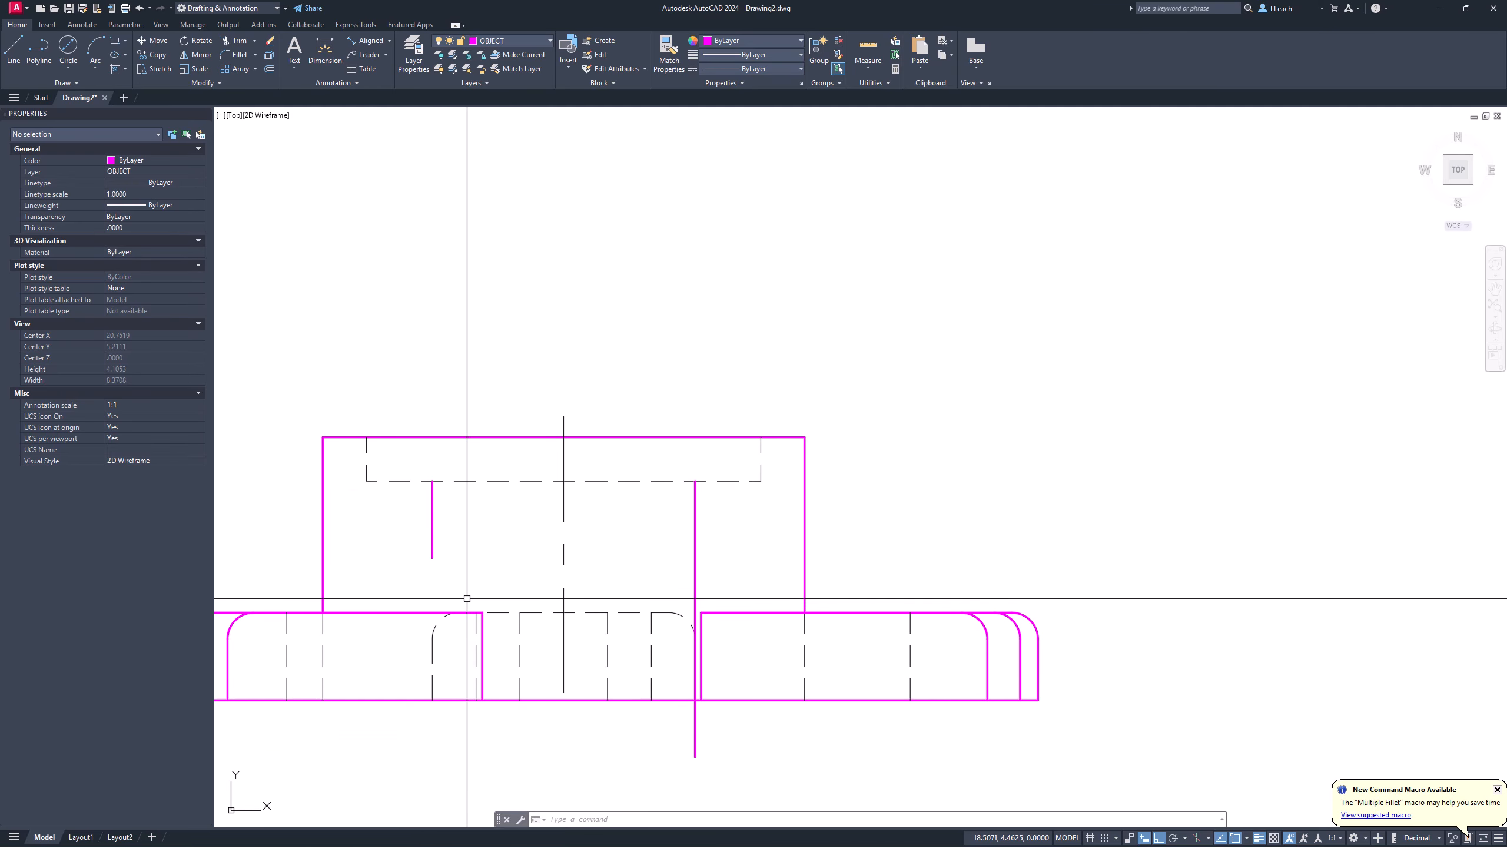
pyautogui.scroll(-2, 466, 598)
# Step: Erase the short left bore line in the front view
pyautogui.write('e')
pyautogui.press('Return')
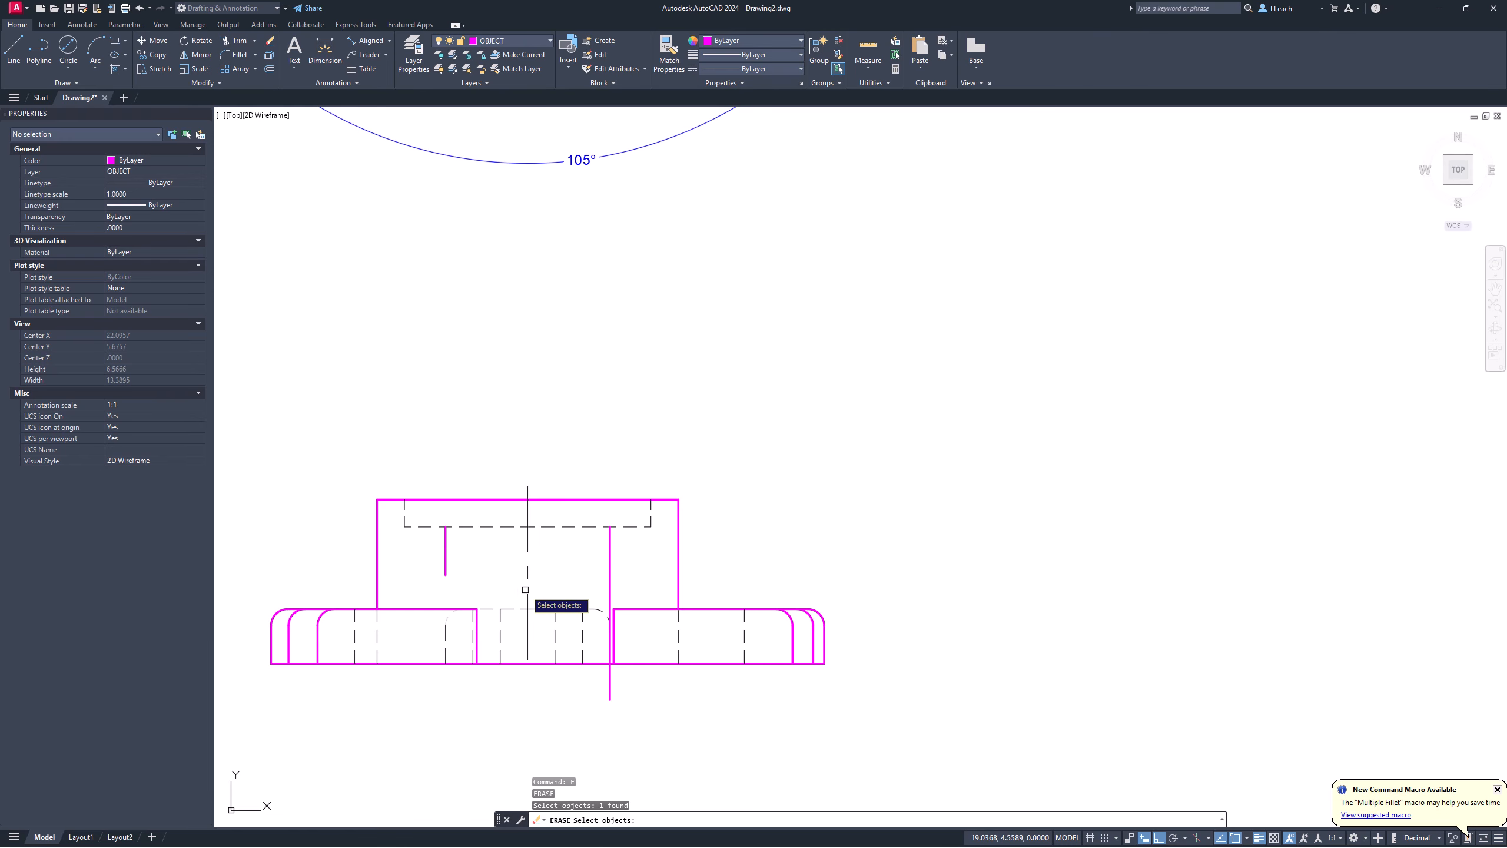
pyautogui.press('Return')
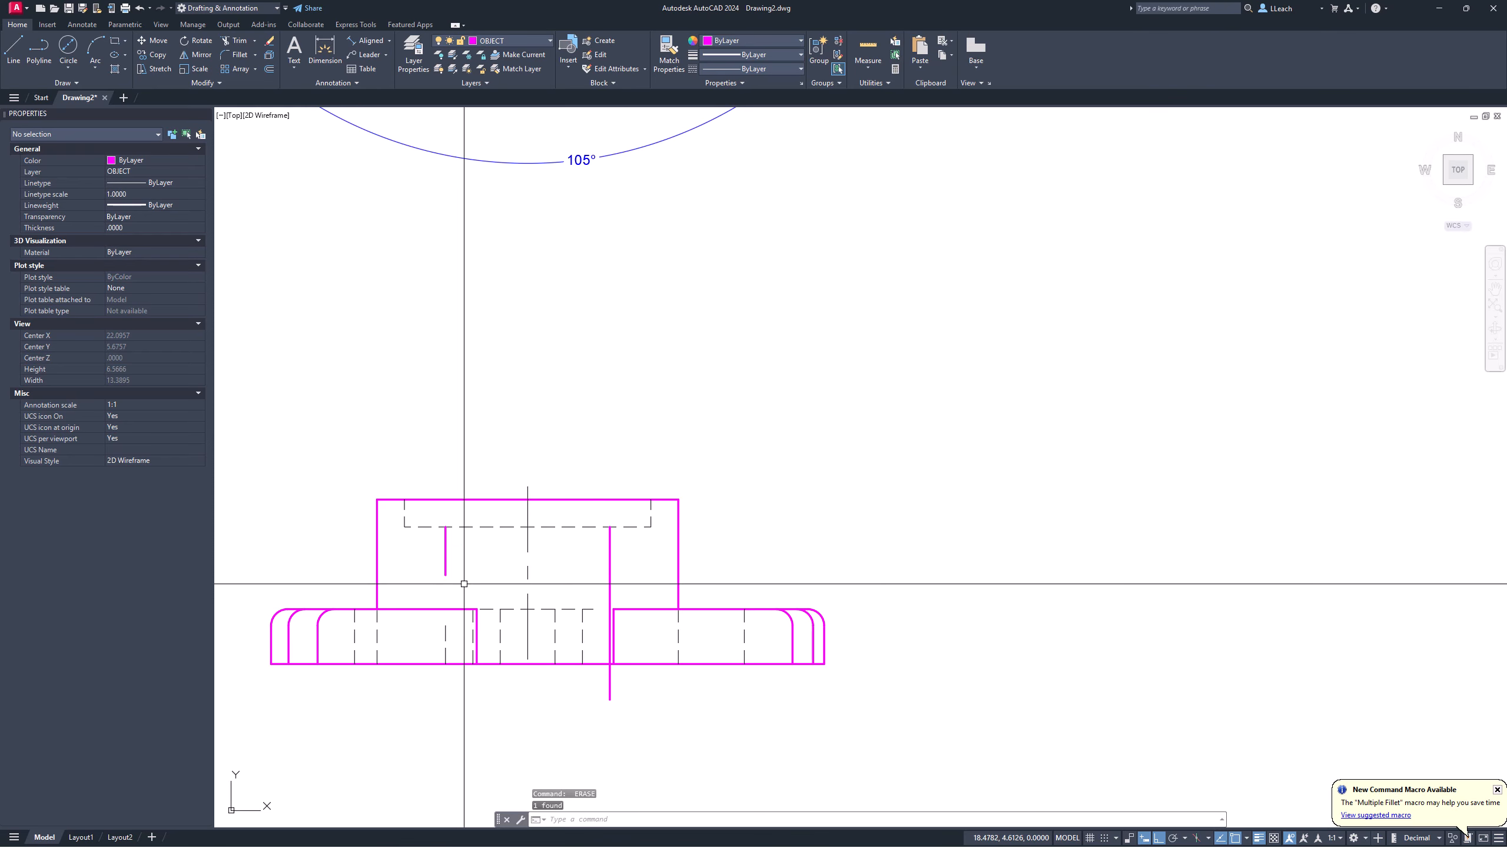
pyautogui.scroll(2, 464, 583)
pyautogui.press('Return')
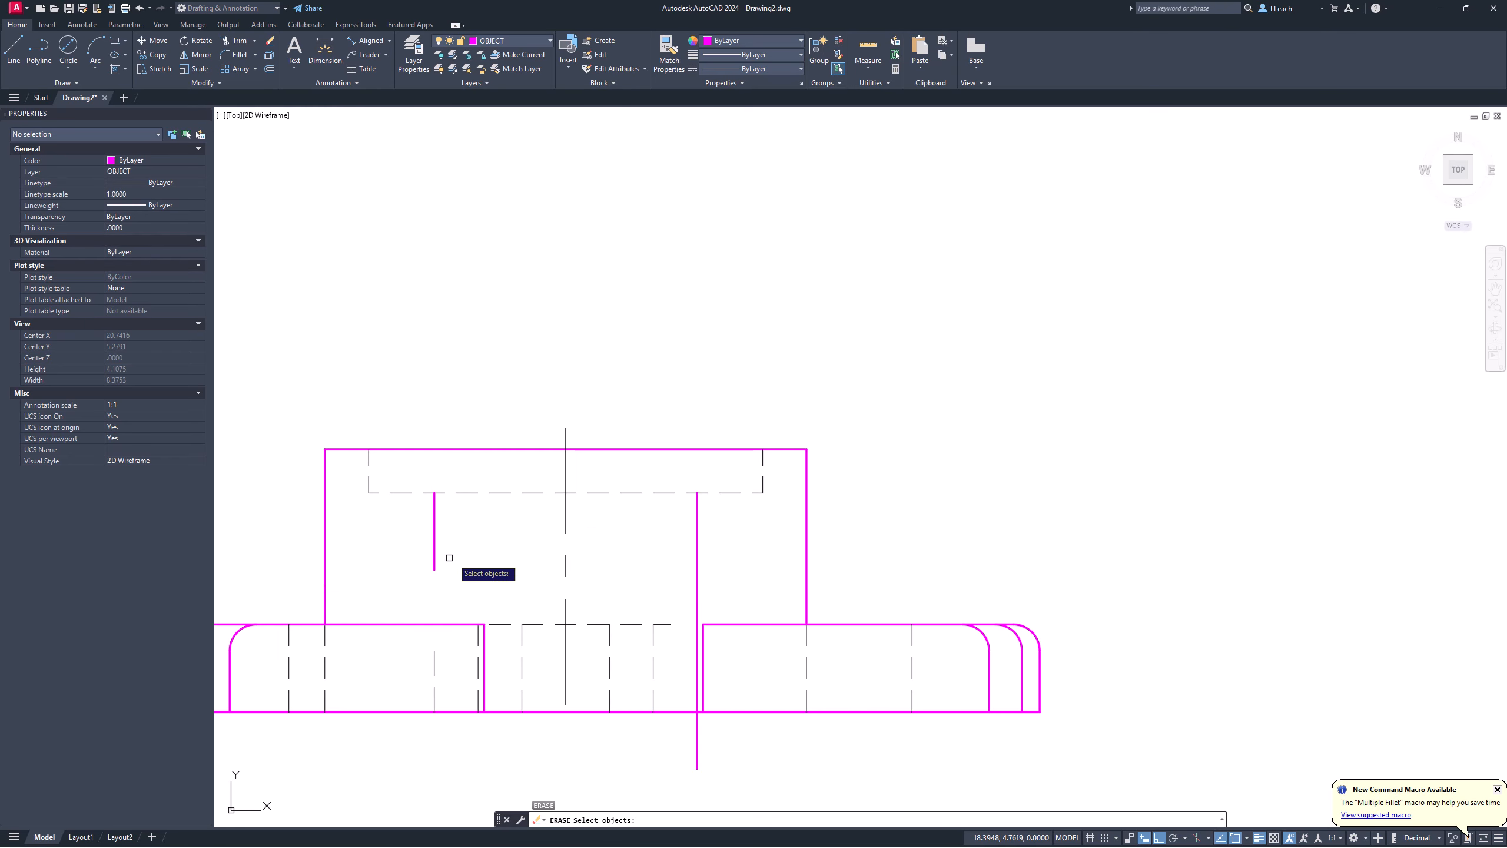
pyautogui.press('Return')
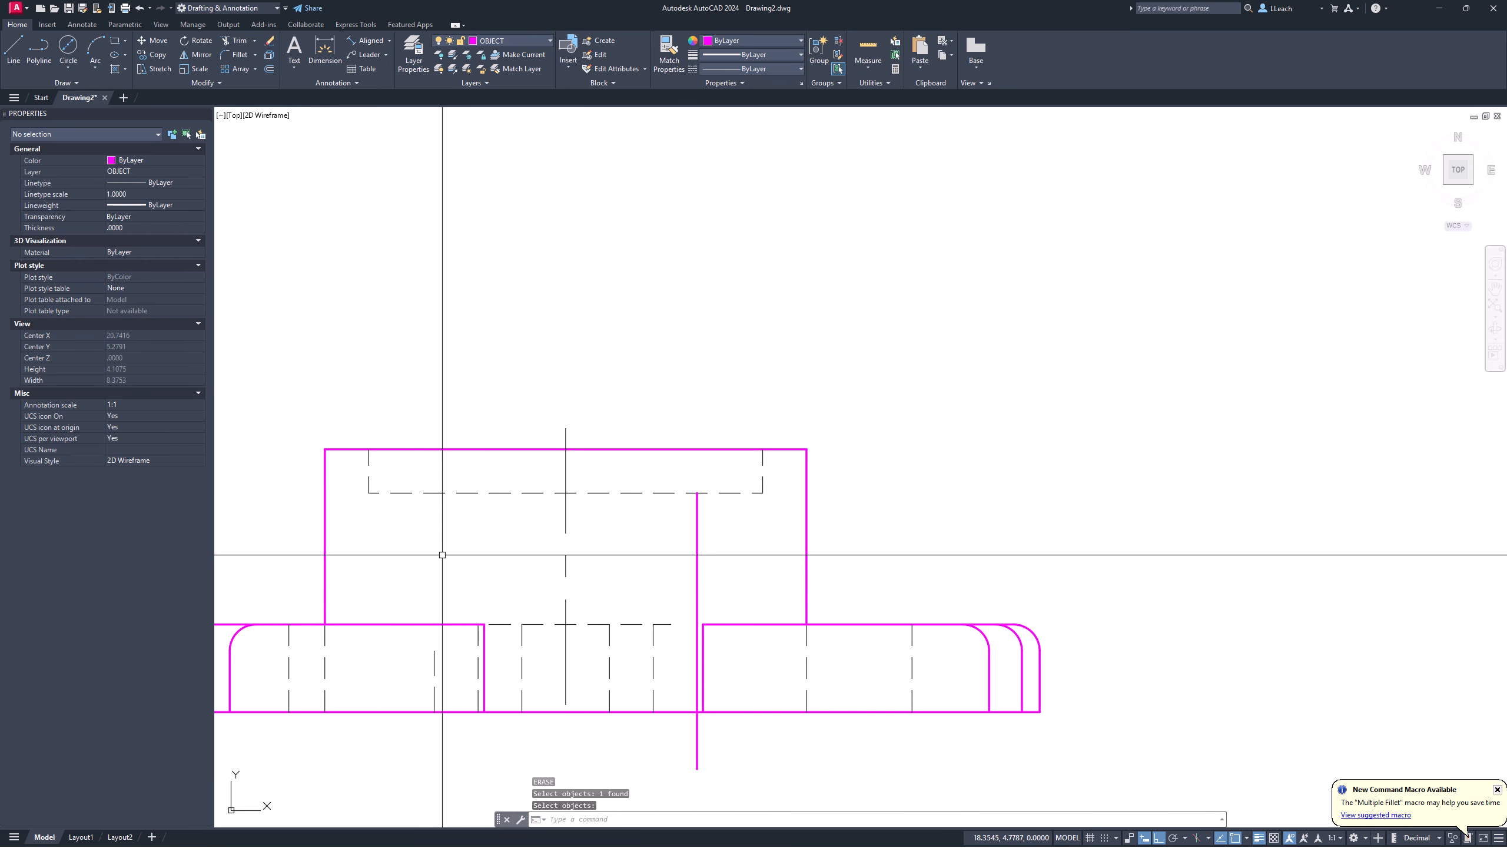
# Step: Extend the left dashed bore line up to the hidden line
pyautogui.write('ex')
pyautogui.press('Return')
pyautogui.click(434, 655)
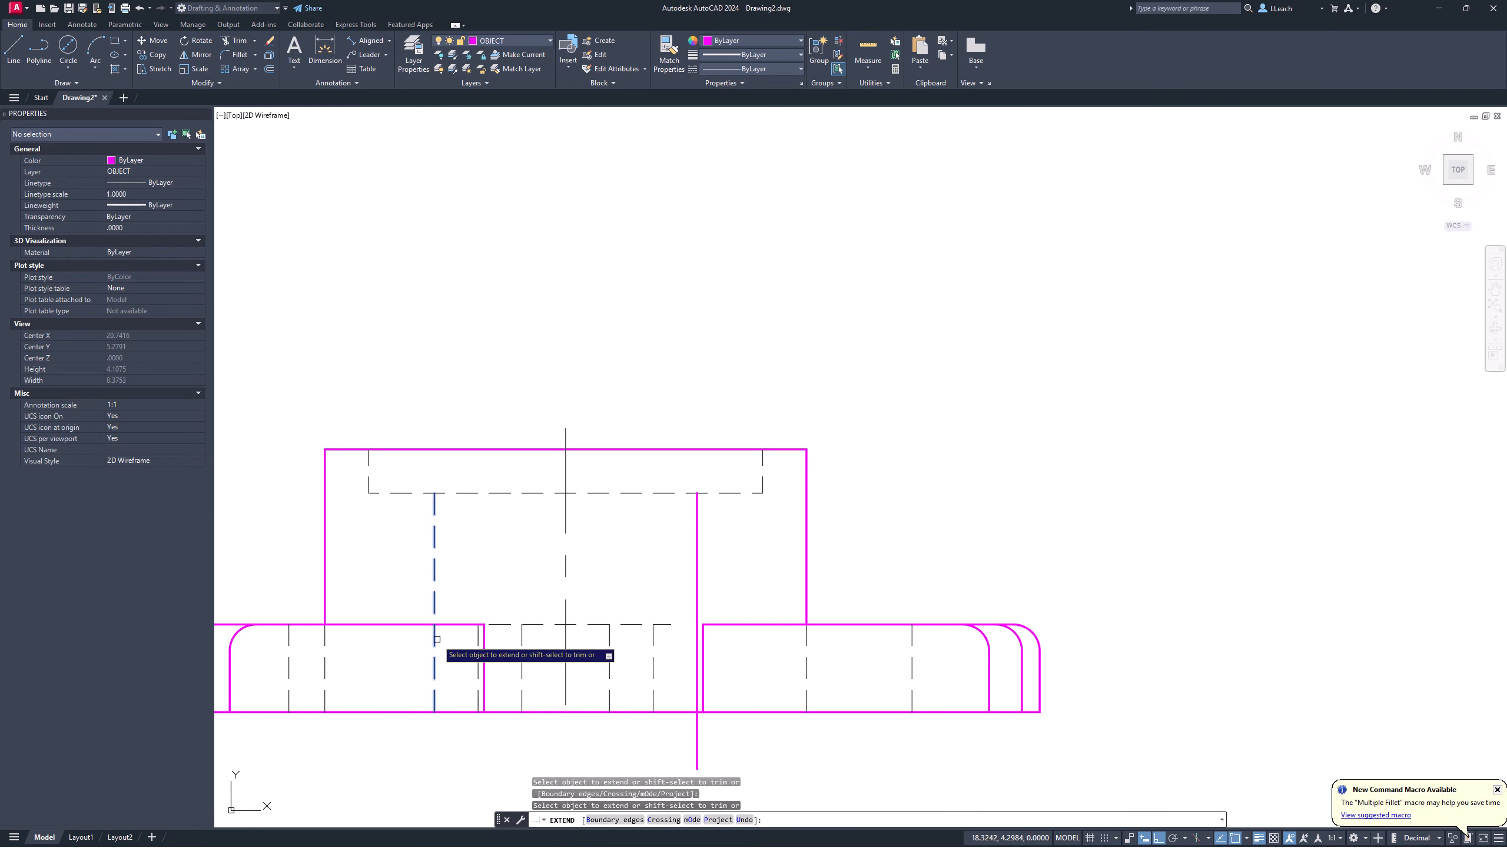
pyautogui.press('Return')
pyautogui.moveTo(717, 547); pyautogui.dragTo(713, 546, button='middle')
pyautogui.press('Escape')
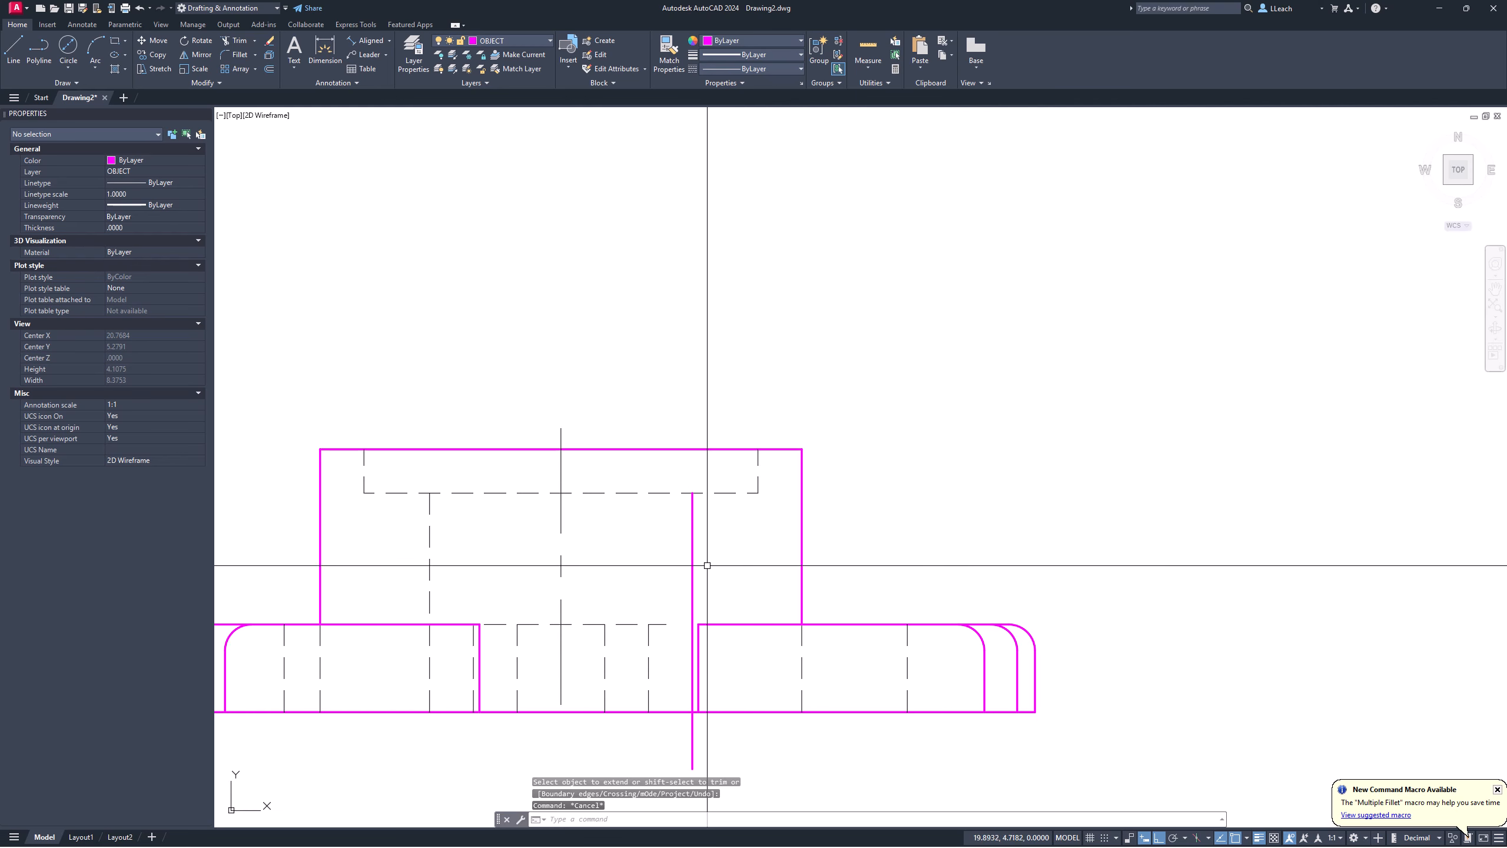
# Step: Trim the right bore line's stub below the base and move it to the HIDDEN layer
pyautogui.write('tr')
pyautogui.press('Return')
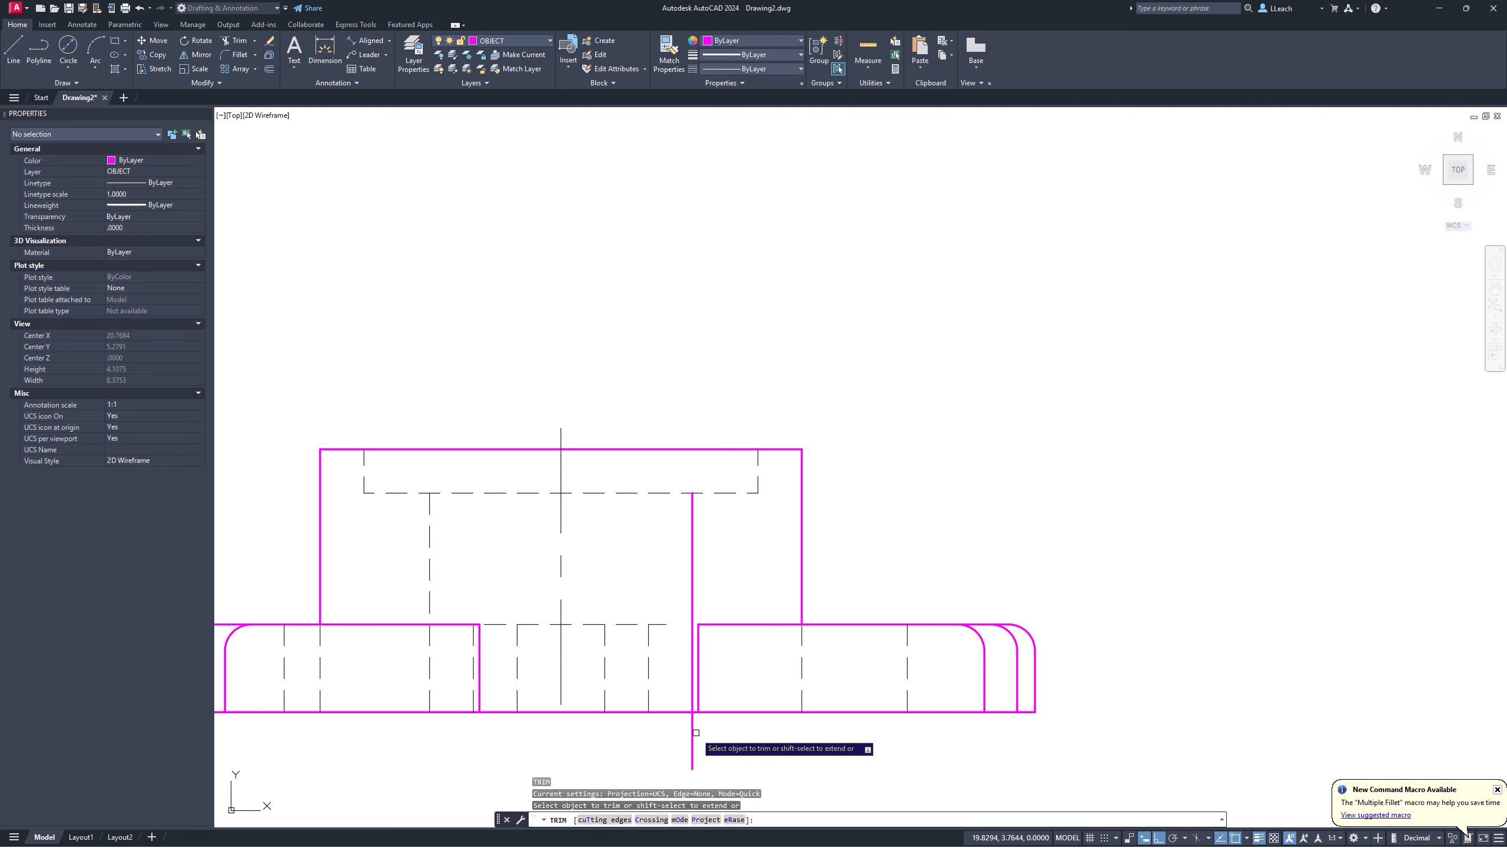
pyautogui.press('Return')
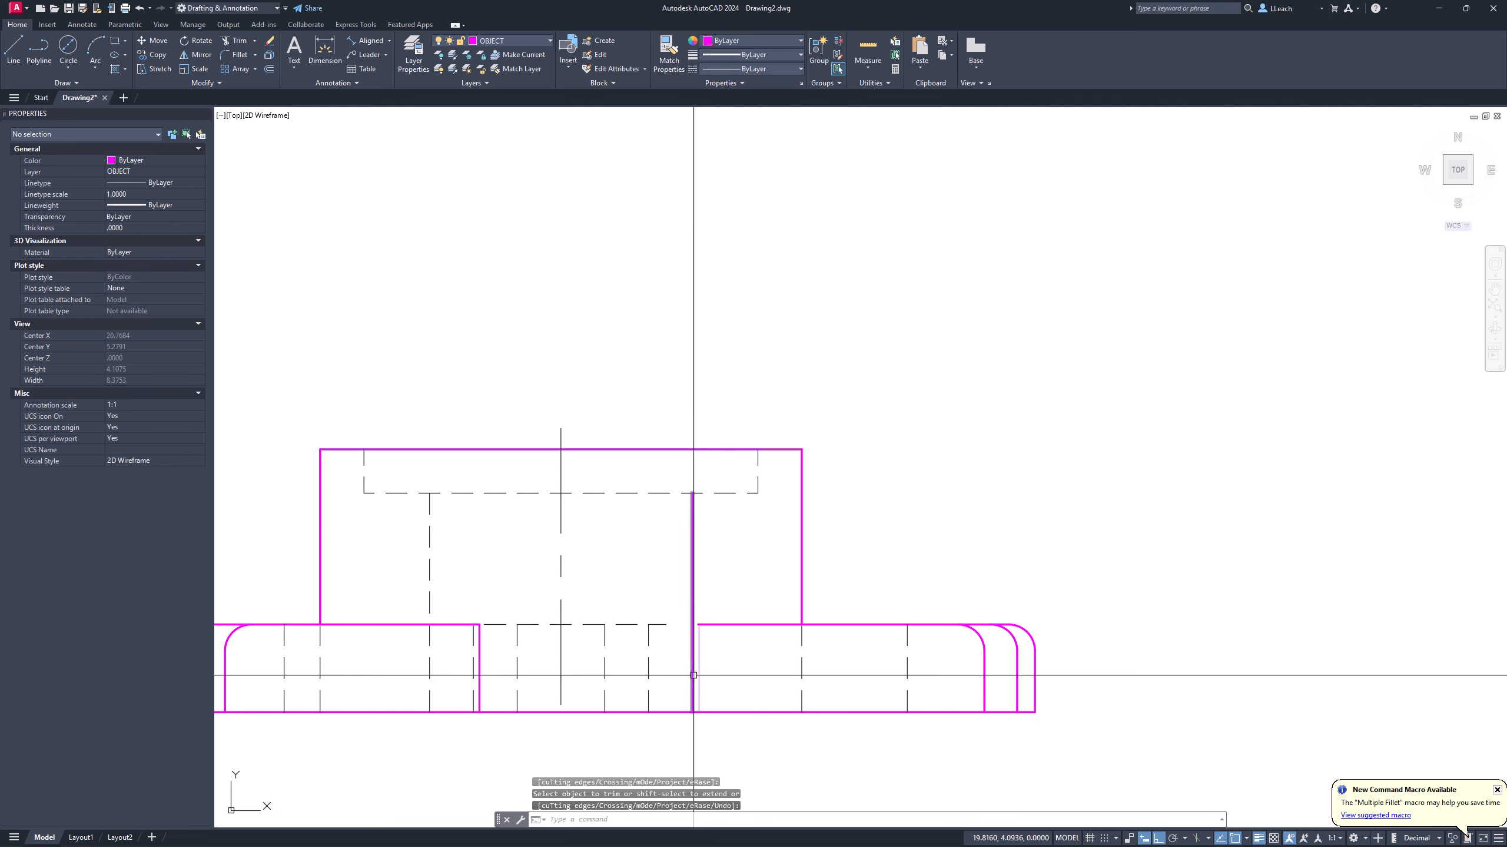
pyautogui.click(692, 538)
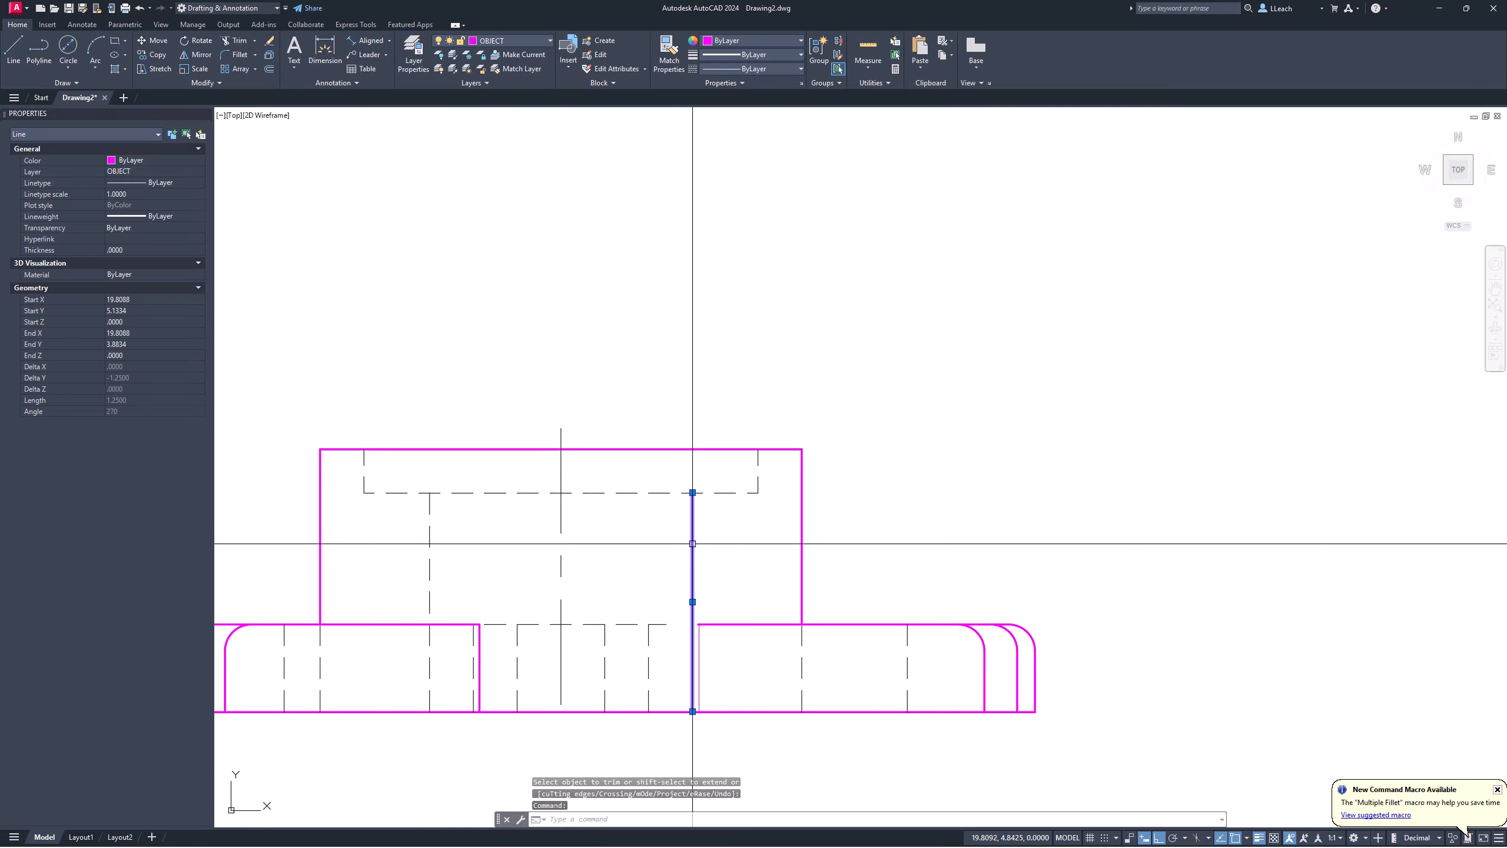
pyautogui.click(518, 39)
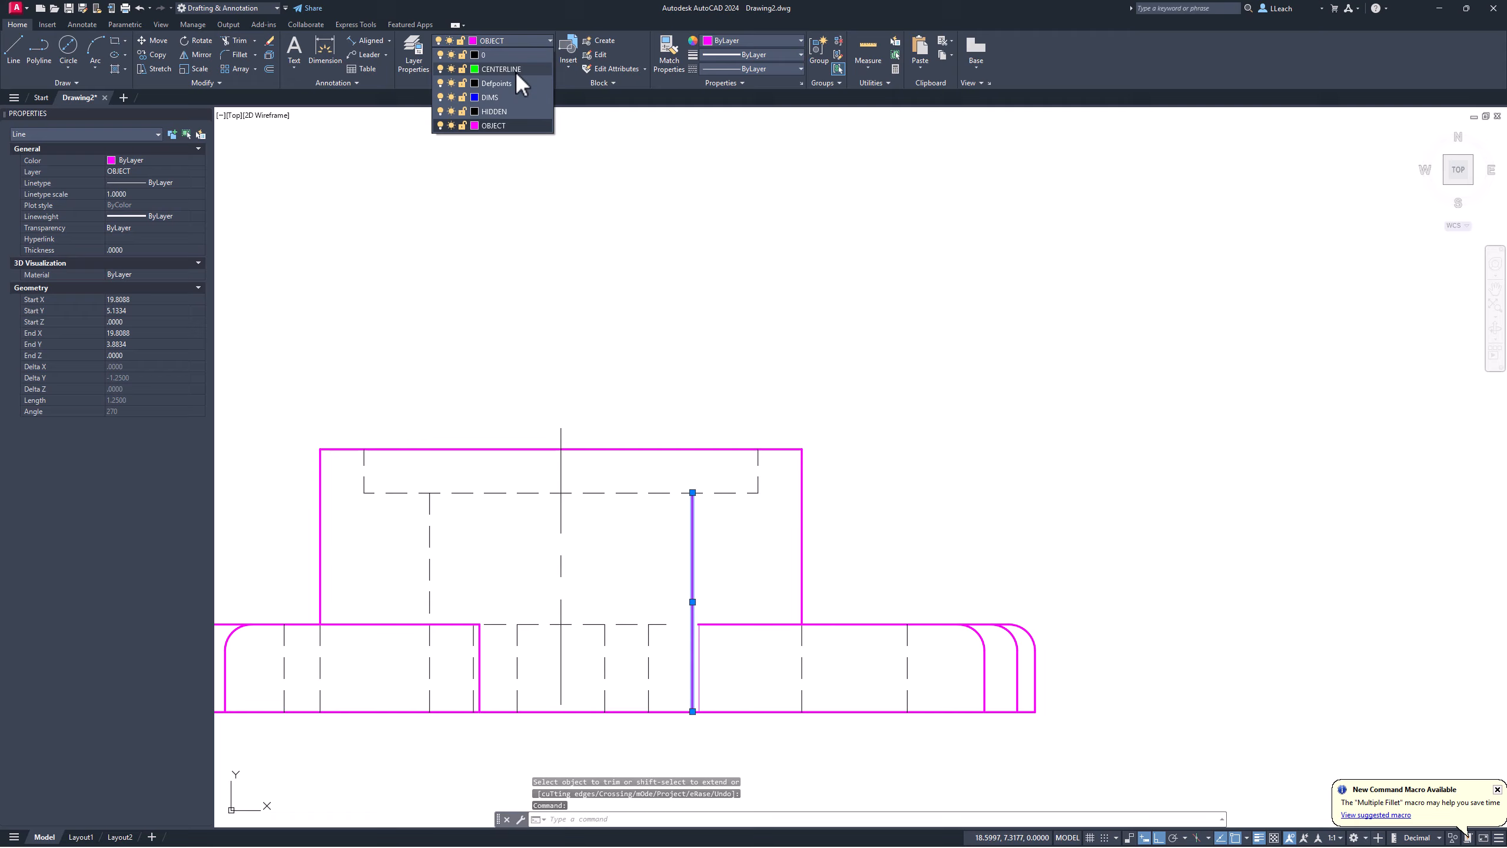
pyautogui.click(493, 112)
pyautogui.press('Escape')
pyautogui.scroll(-2, 568, 324)
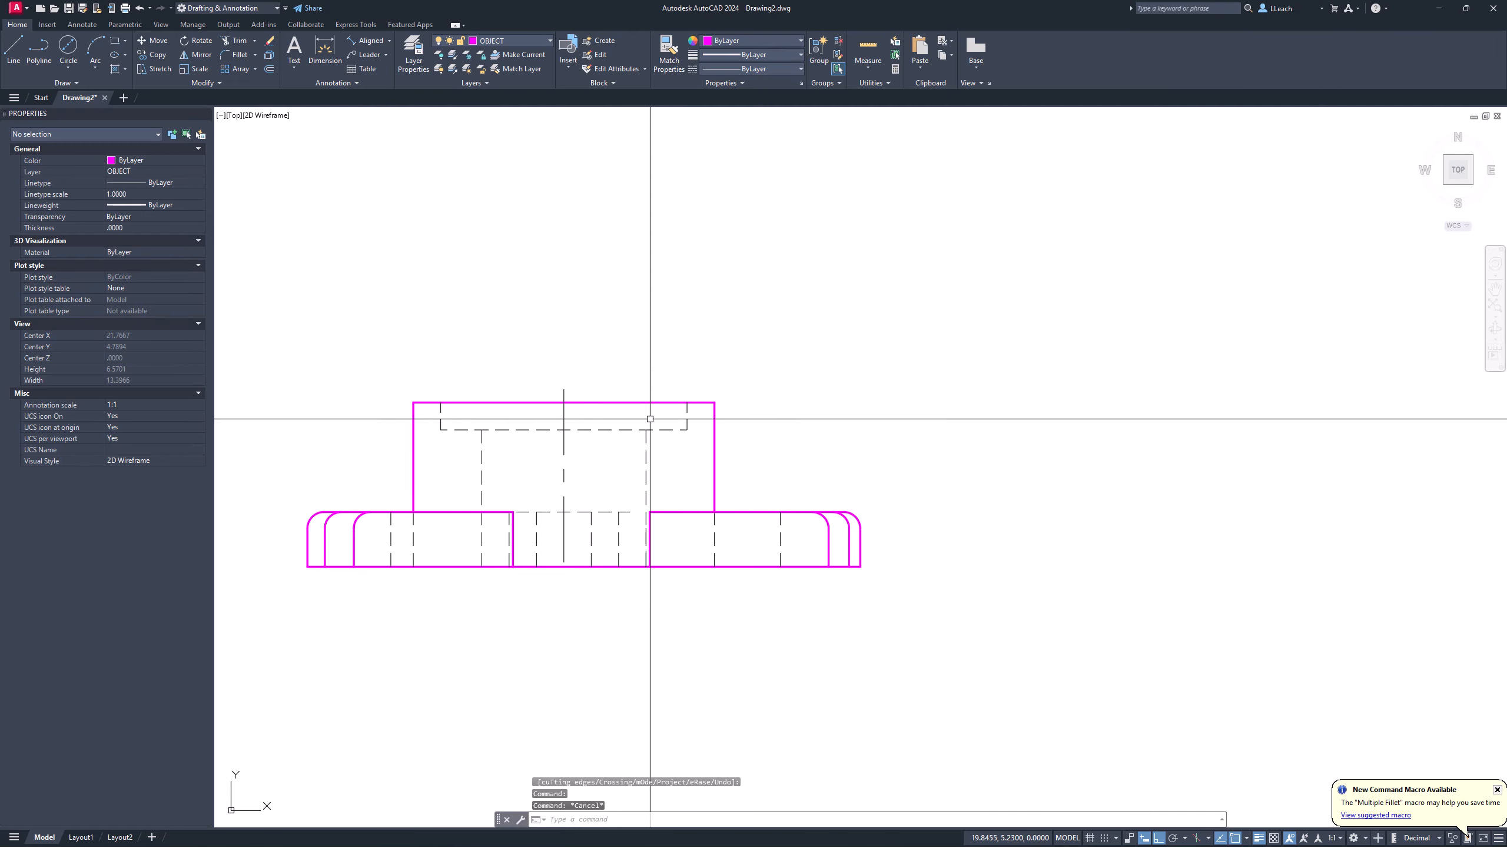
# Step: Fillet the corner between two dashed bore lines in the front view at radius 0.1500
pyautogui.scroll(-2, 640, 428)
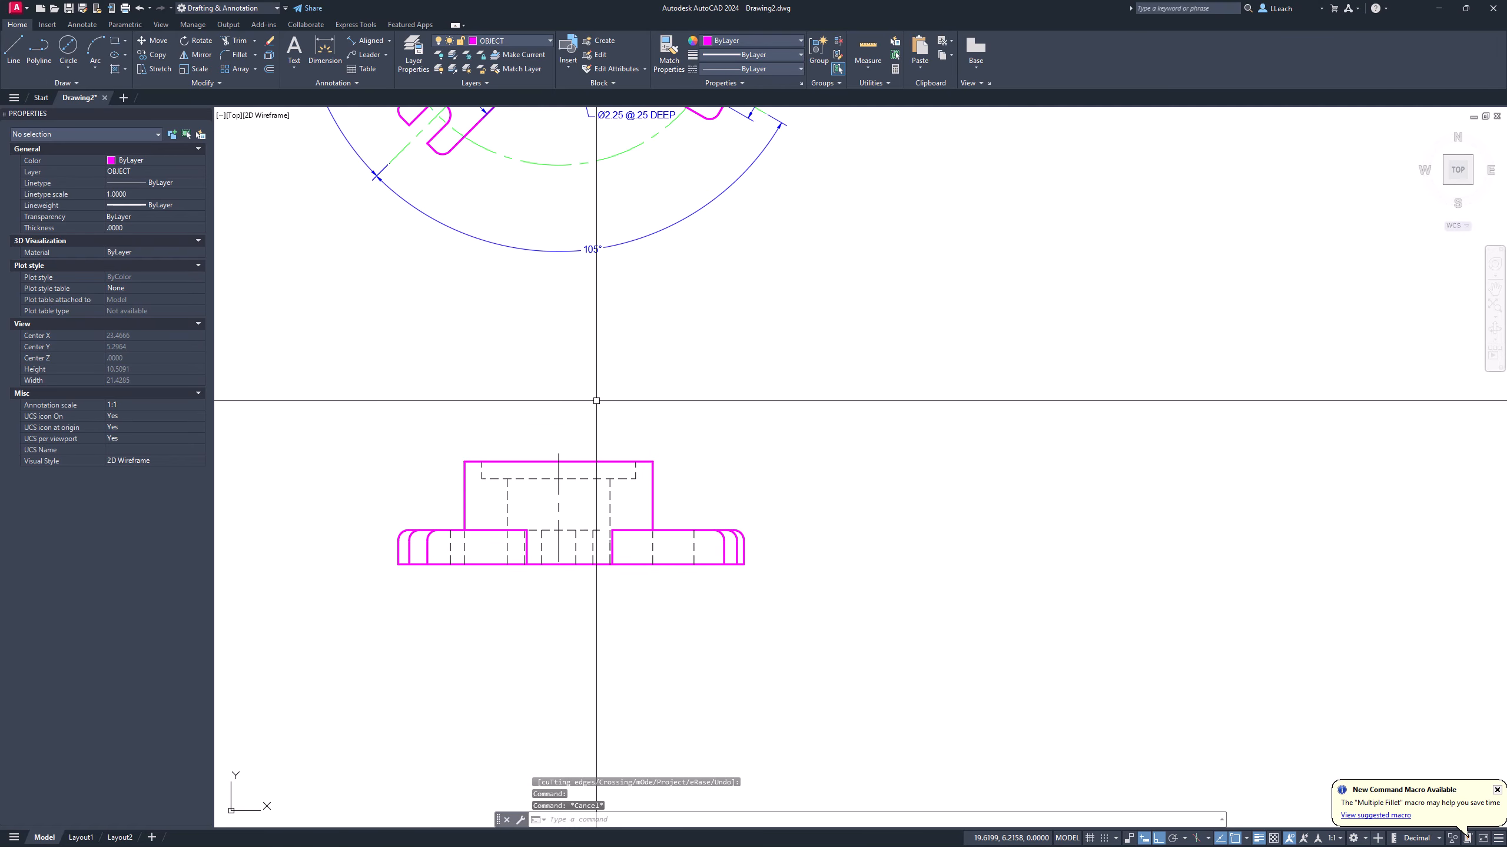
pyautogui.moveTo(589, 382); pyautogui.dragTo(506, 500, button='middle')
pyautogui.scroll(-2, 531, 457)
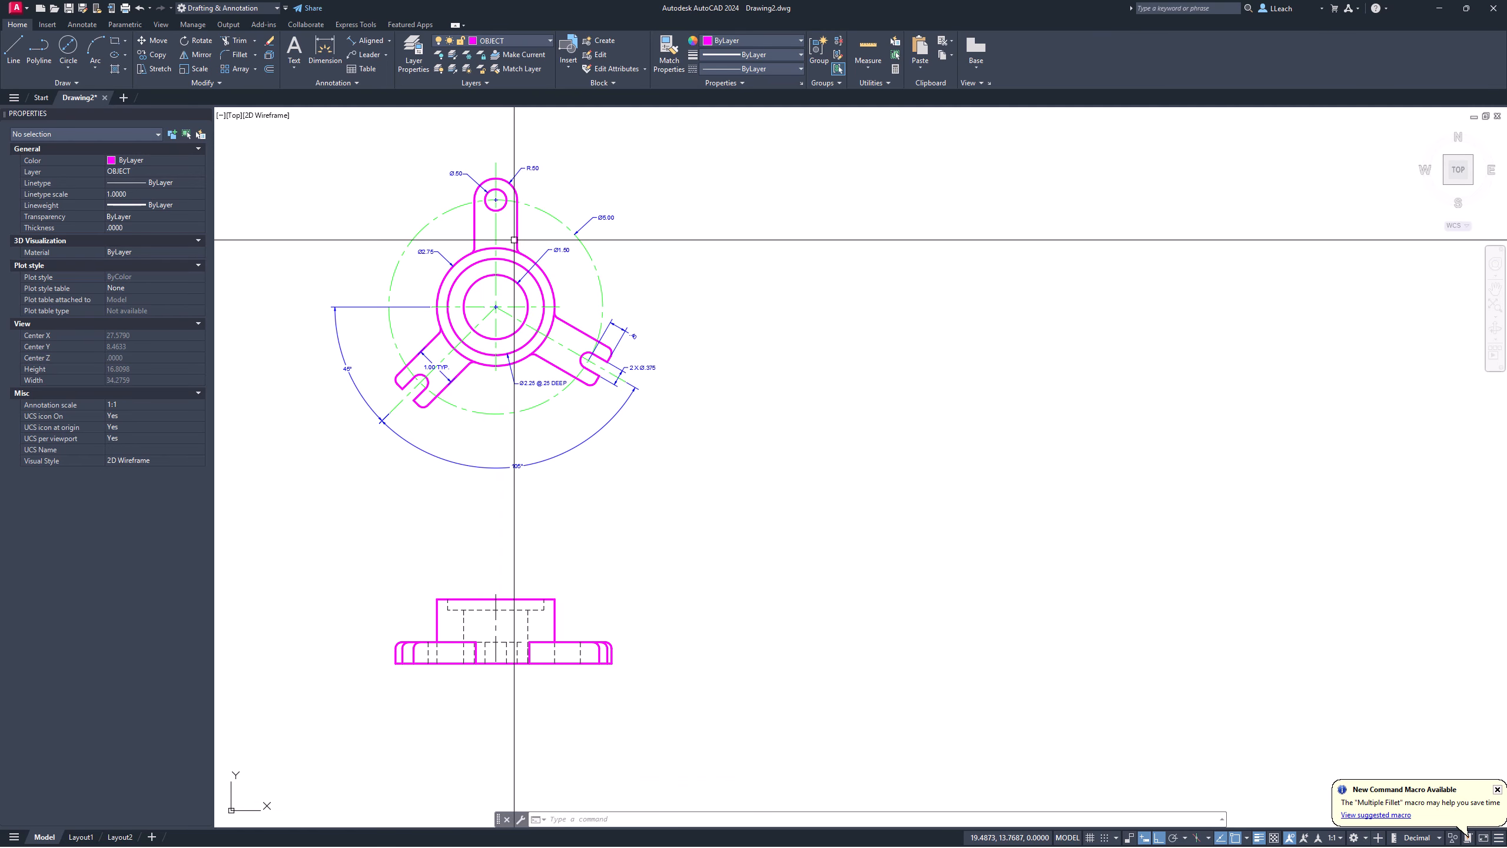
pyautogui.scroll(6, 514, 558)
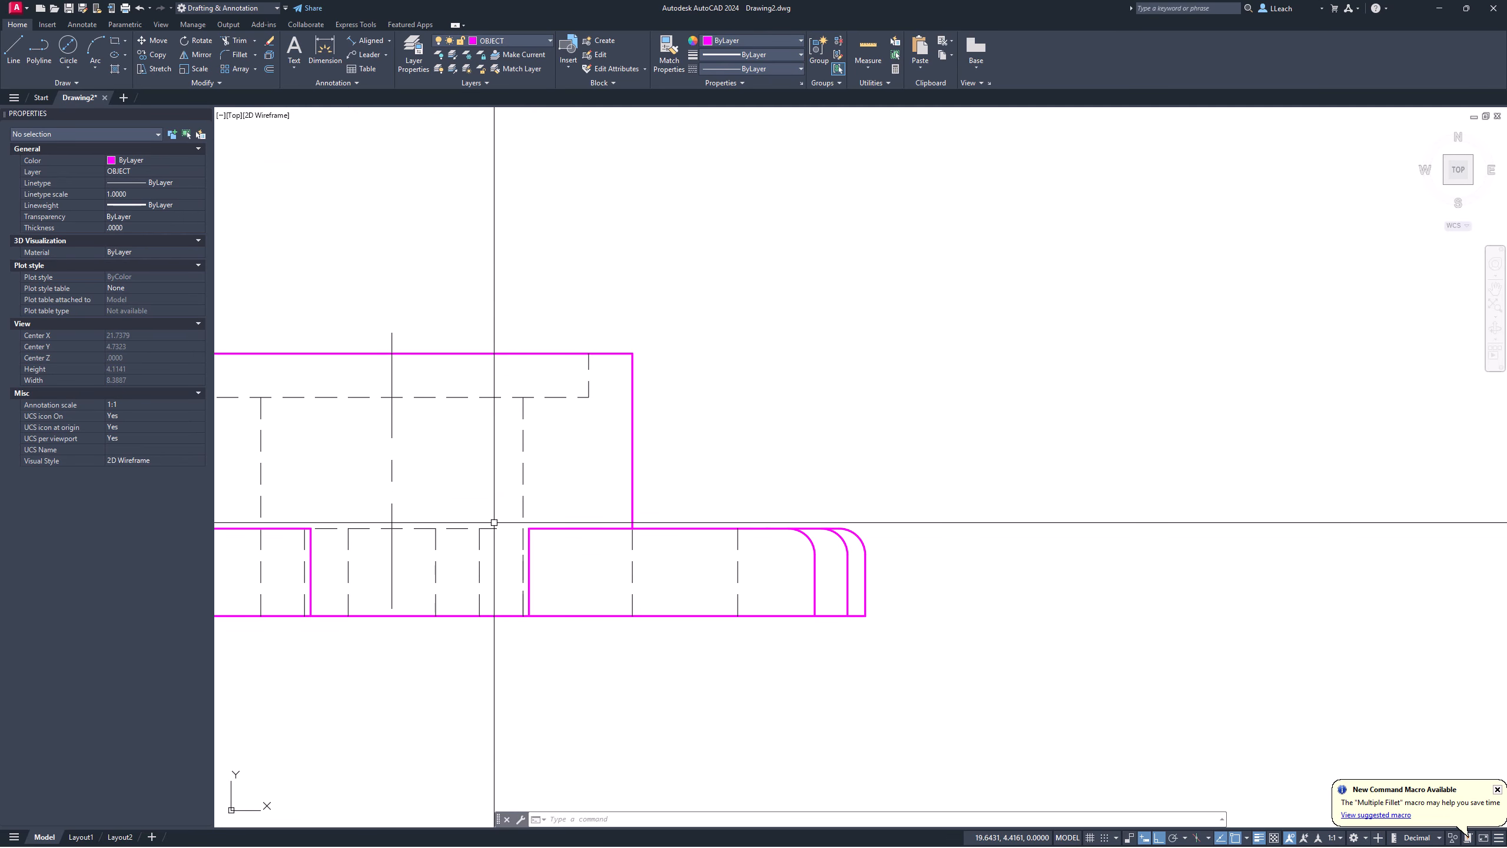
pyautogui.moveTo(500, 516); pyautogui.dragTo(591, 505, button='middle')
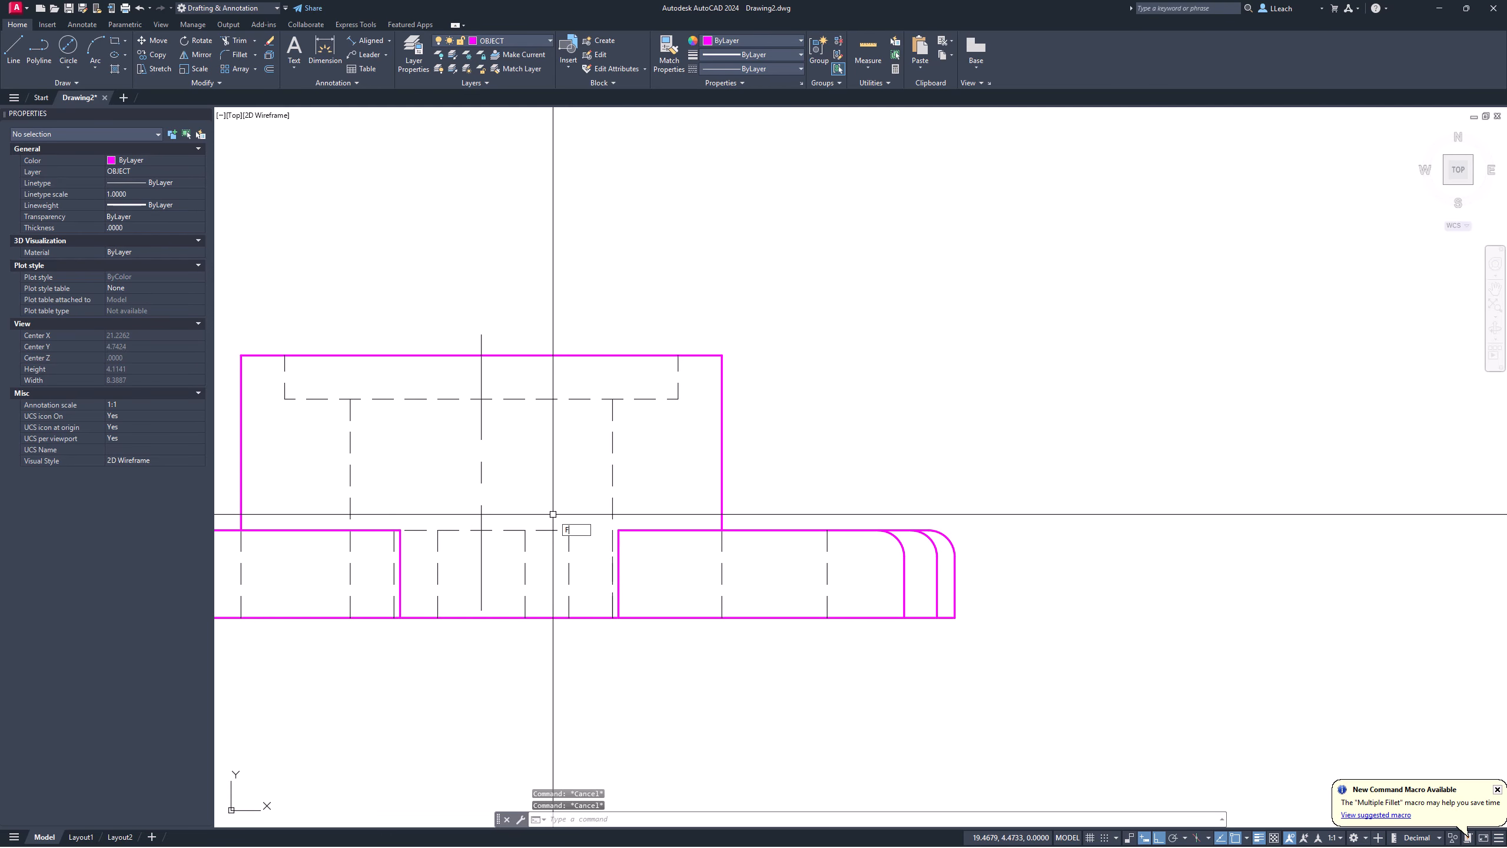
pyautogui.press('Return')
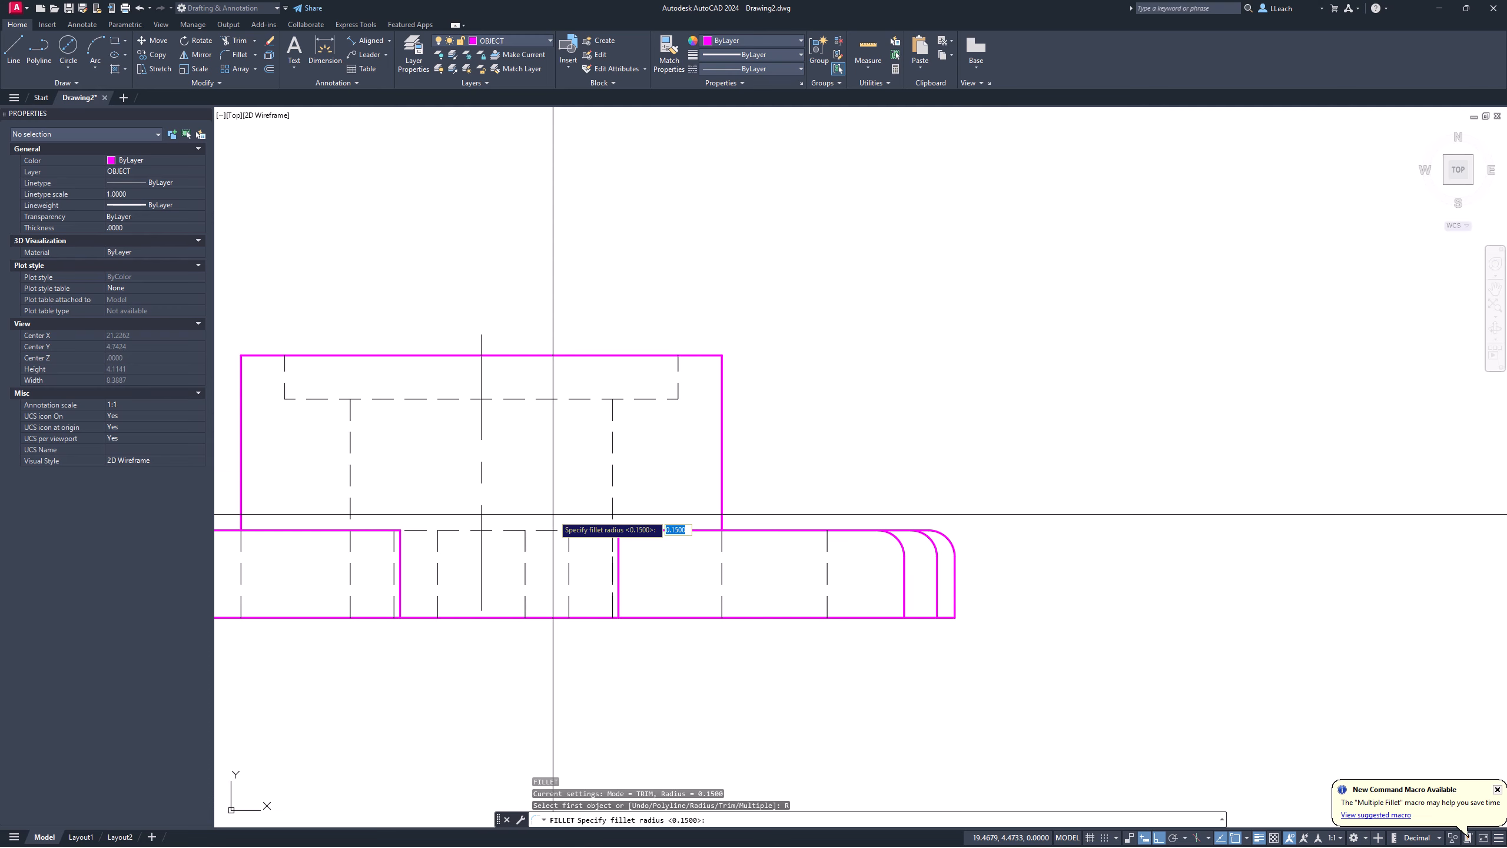
pyautogui.press('Return')
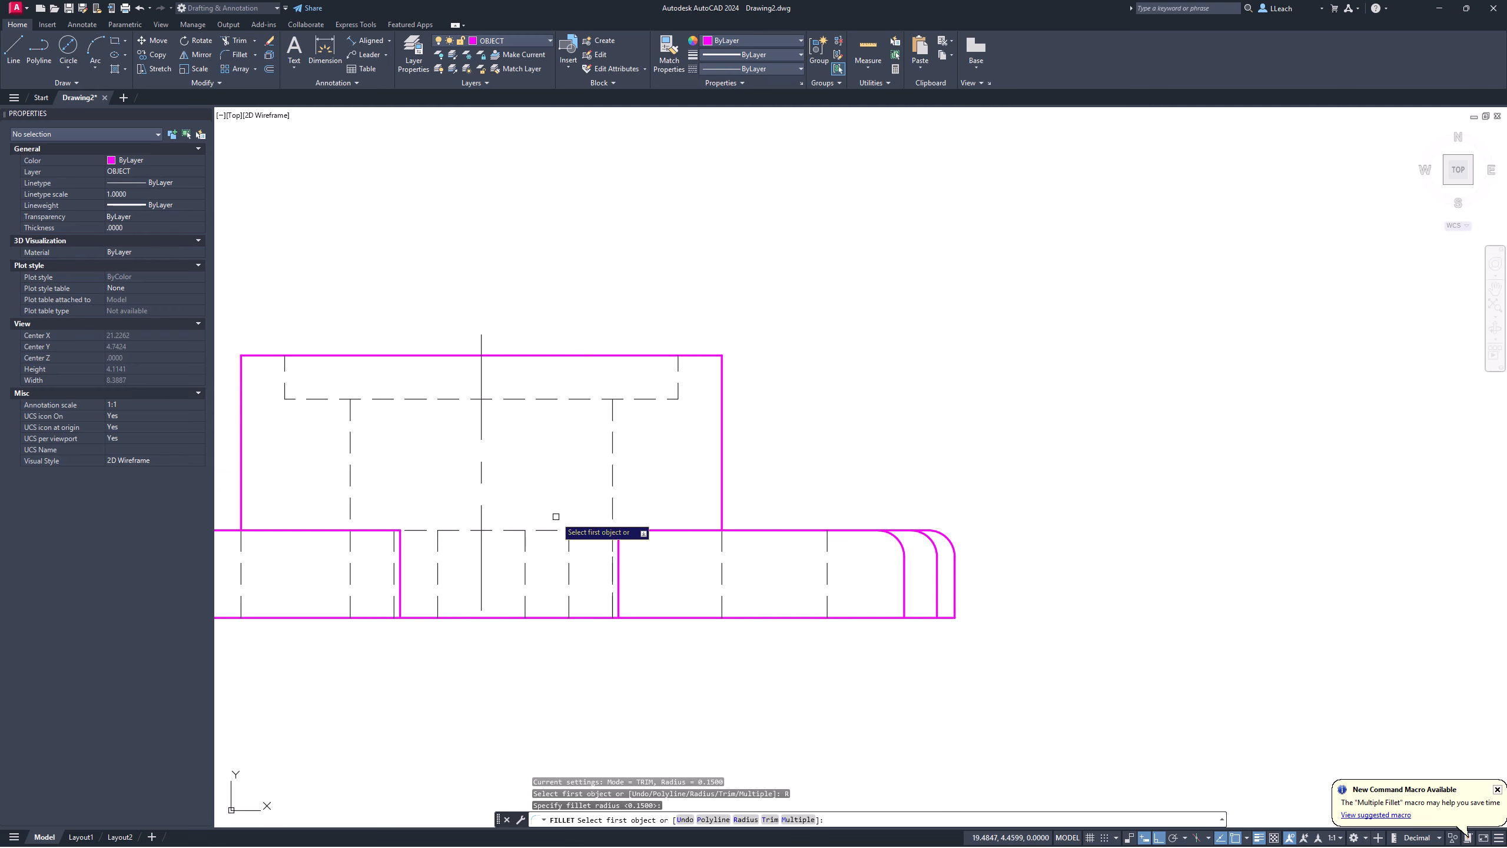
pyautogui.click(570, 566)
pyautogui.click(553, 532)
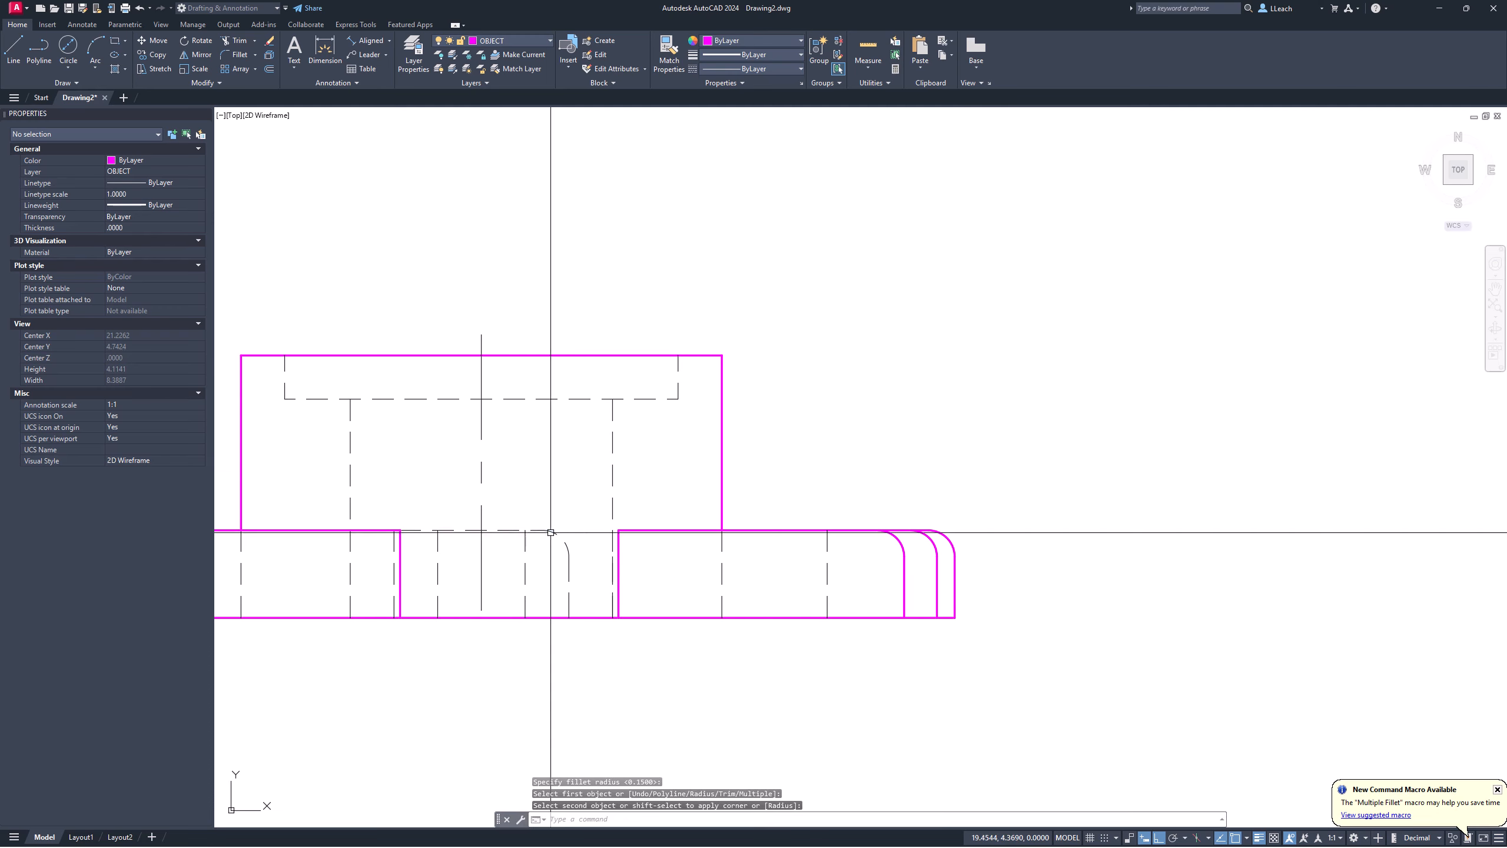
# Step: Start a second fillet on another dashed line, then cancel it
pyautogui.moveTo(499, 505); pyautogui.dragTo(513, 516, button='middle')
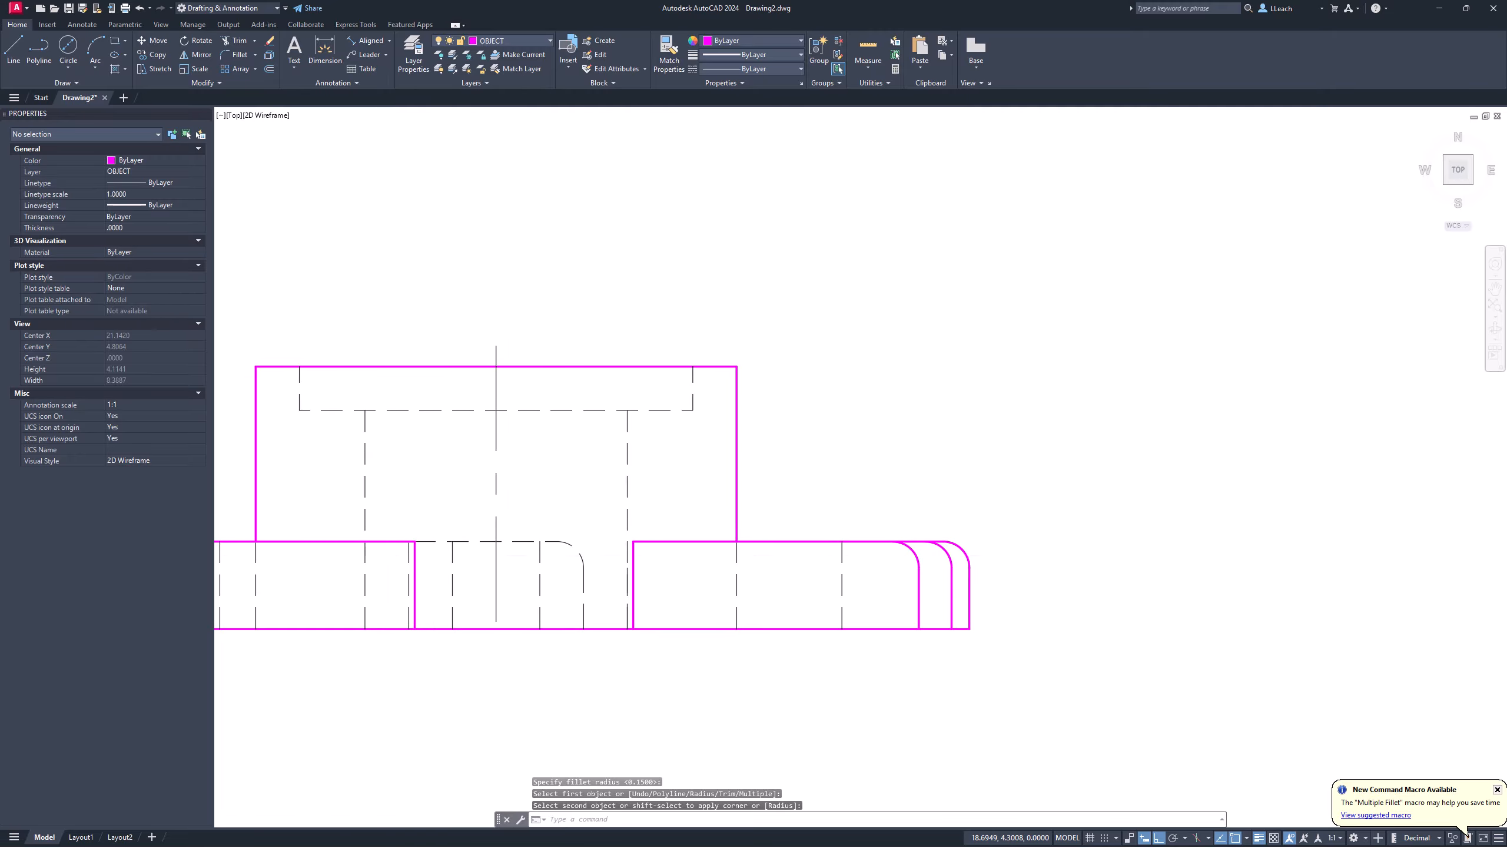
pyautogui.scroll(2, 433, 554)
pyautogui.press('Return')
pyautogui.click(392, 601)
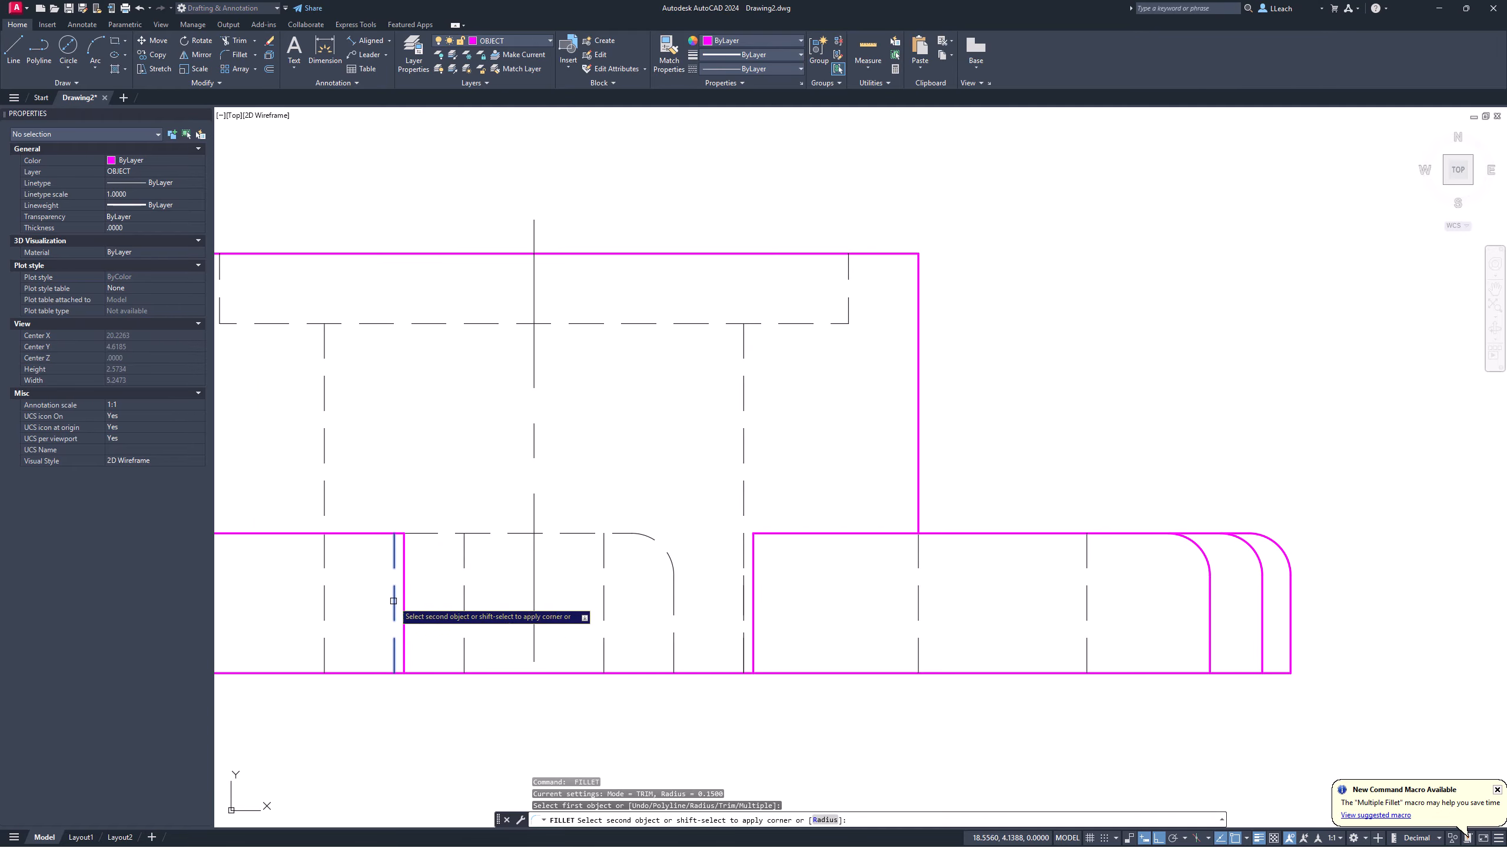
pyautogui.press('Escape')
pyautogui.scroll(-5, 440, 525)
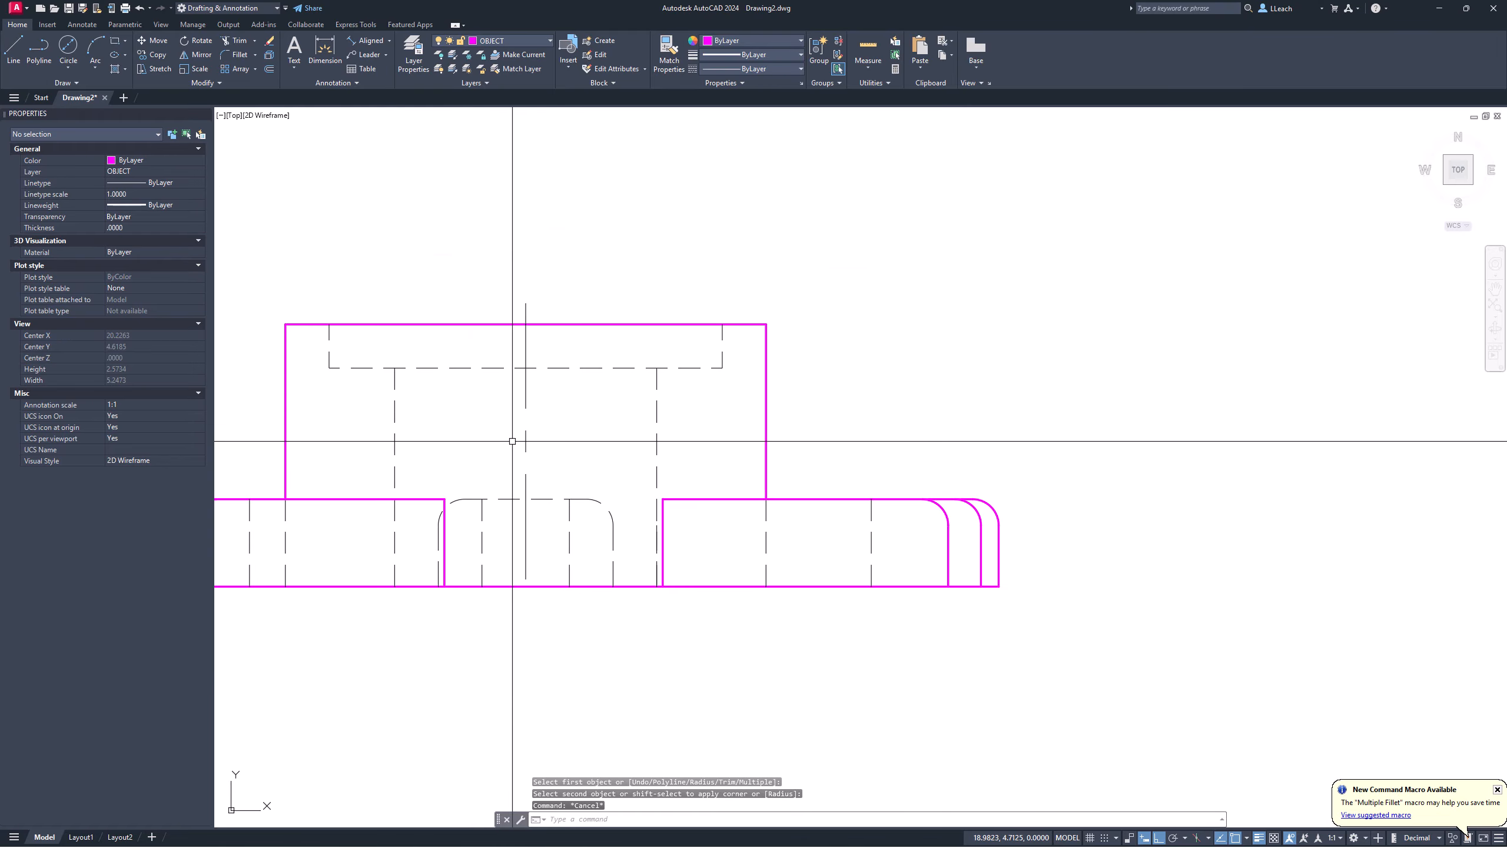
pyautogui.moveTo(584, 387); pyautogui.dragTo(579, 505, button='middle')
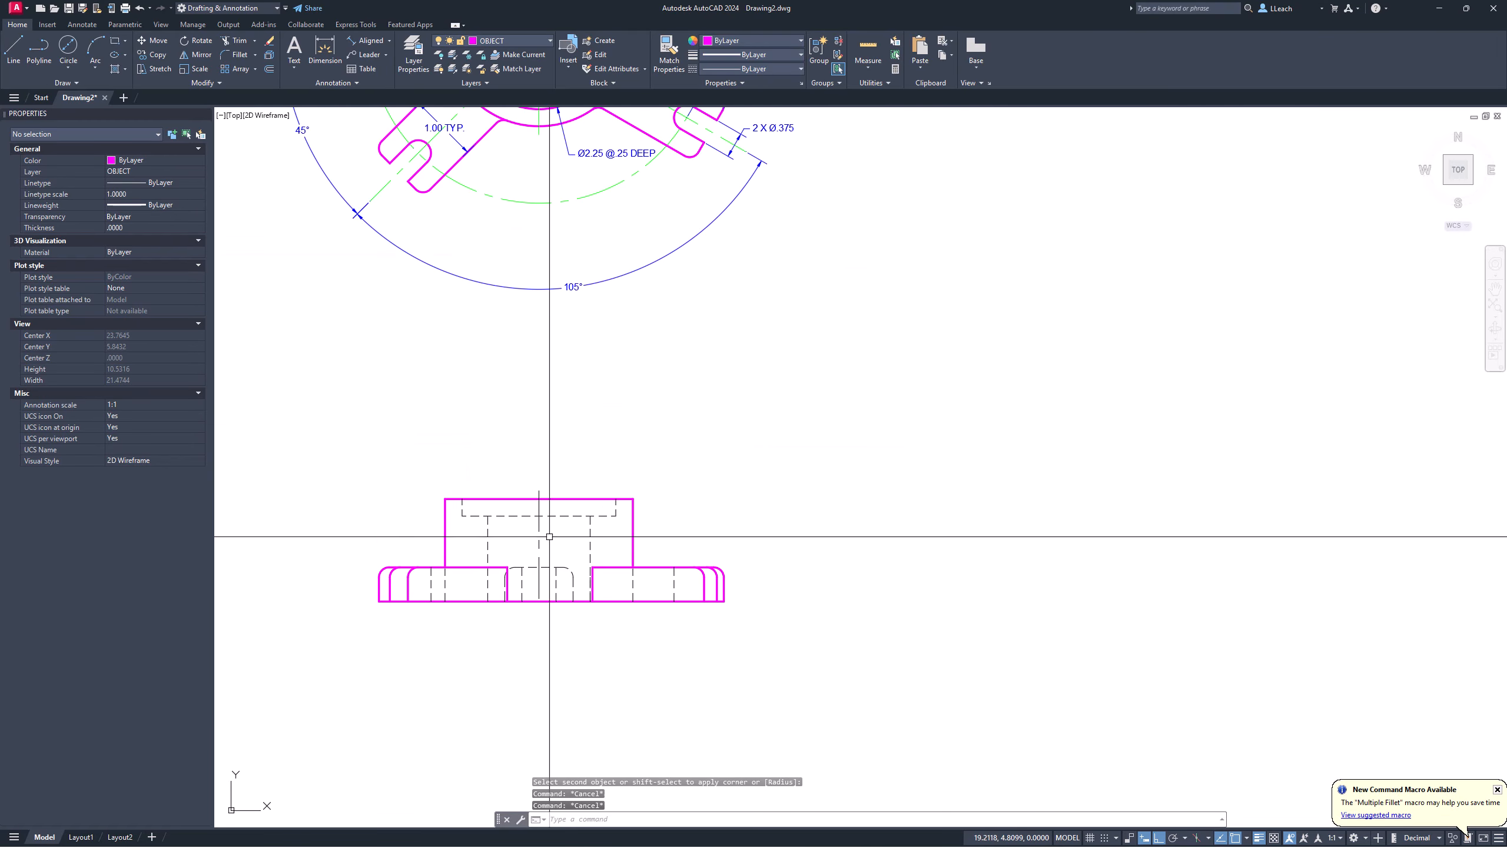
pyautogui.scroll(4, 537, 590)
pyautogui.click(535, 590)
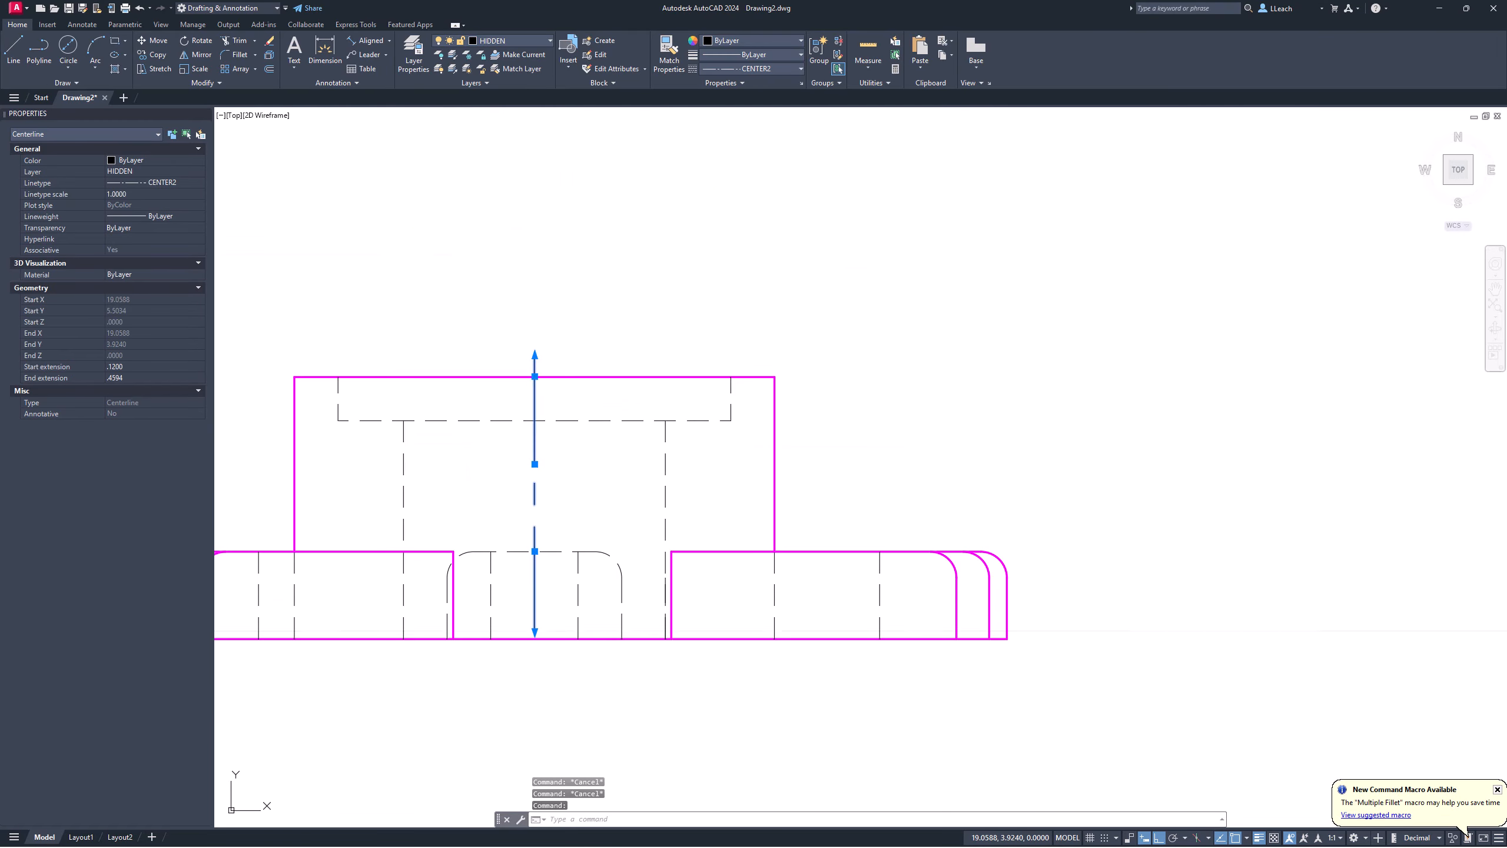
pyautogui.click(536, 630)
pyautogui.press('Escape')
pyautogui.scroll(-2, 502, 471)
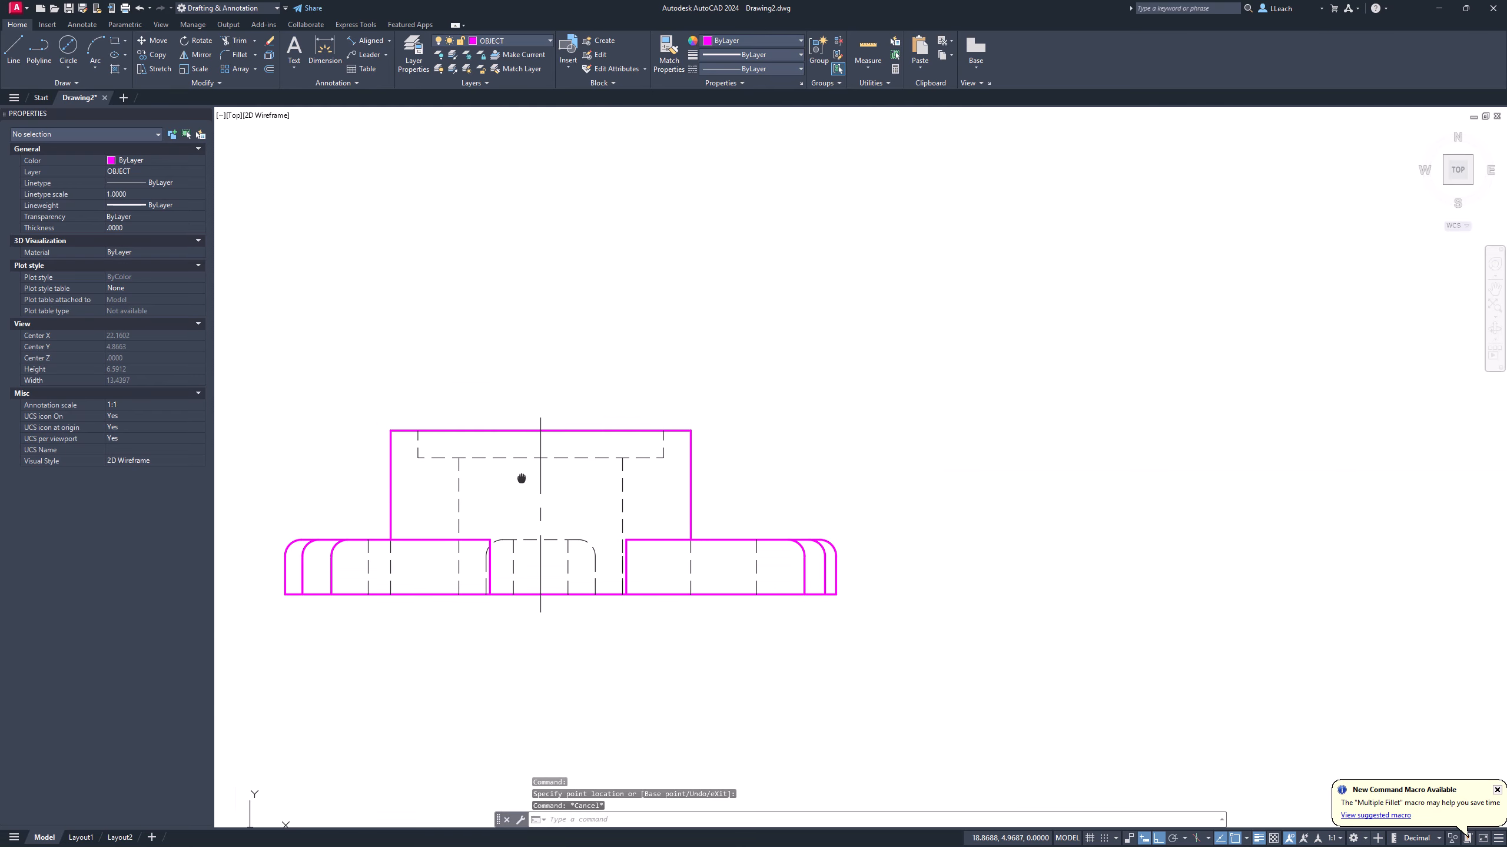
pyautogui.moveTo(534, 428)
pyautogui.mouseDown(button='middle')
pyautogui.moveTo(589, 494)
pyautogui.moveTo(594, 483)
pyautogui.mouseUp(button='middle')
pyautogui.scroll(-4, 587, 505)
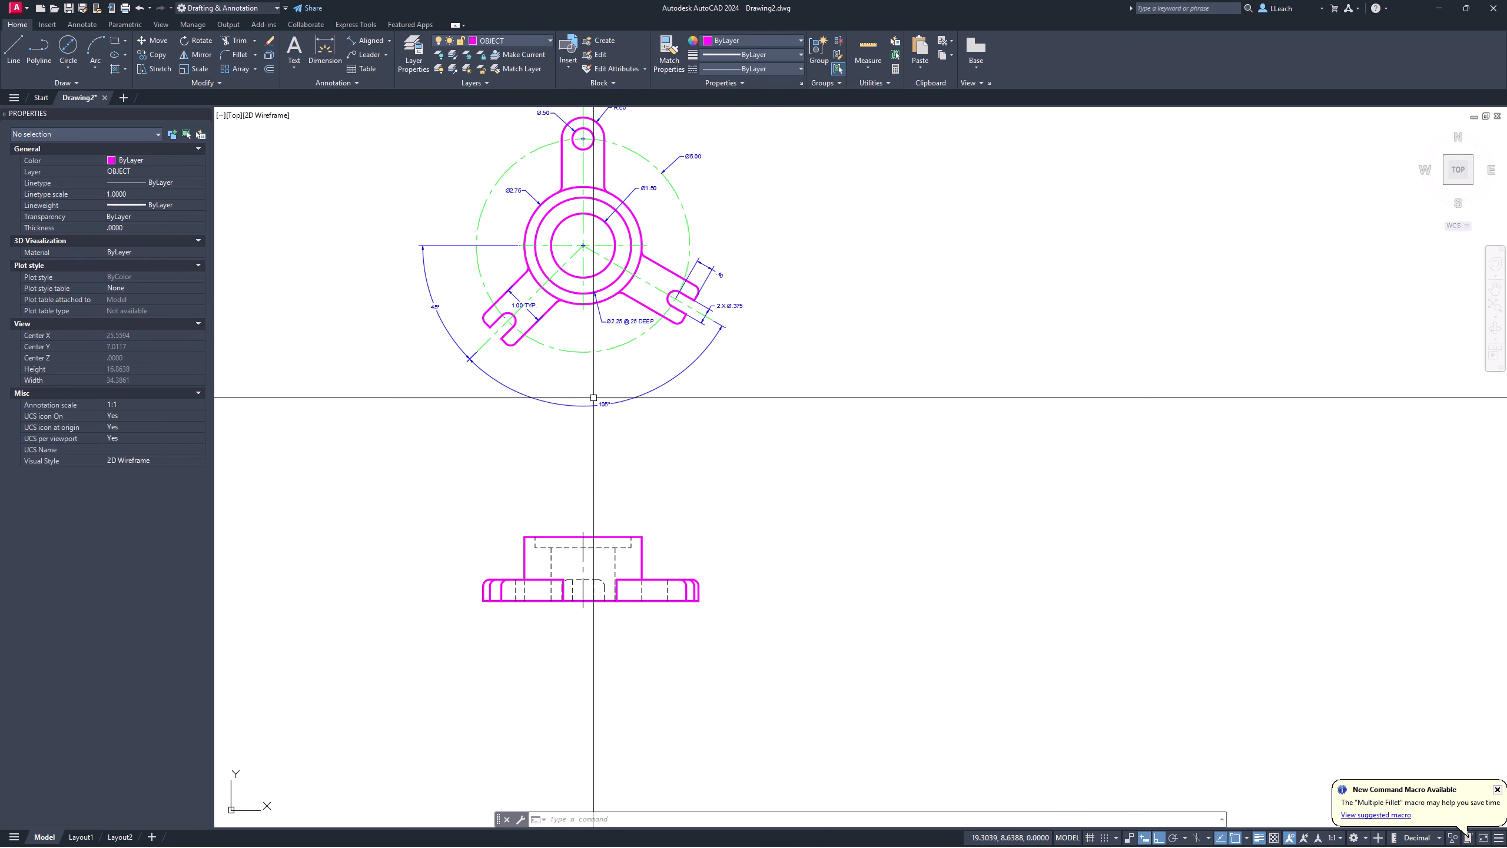
pyautogui.scroll(4, 597, 550)
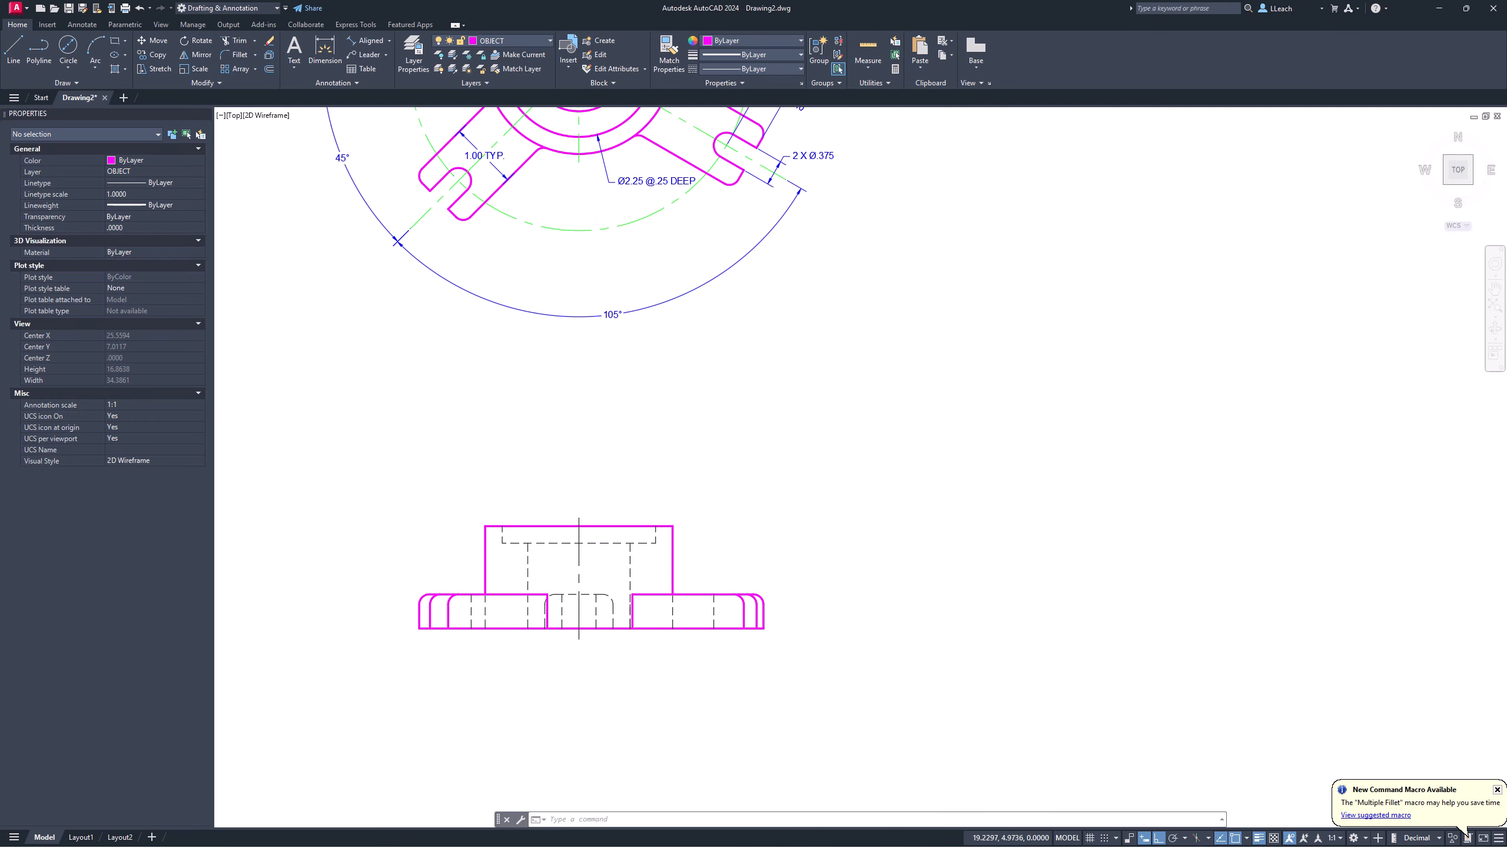
pyautogui.scroll(-2, 608, 519)
pyautogui.moveTo(610, 496); pyautogui.dragTo(598, 566, button='middle')
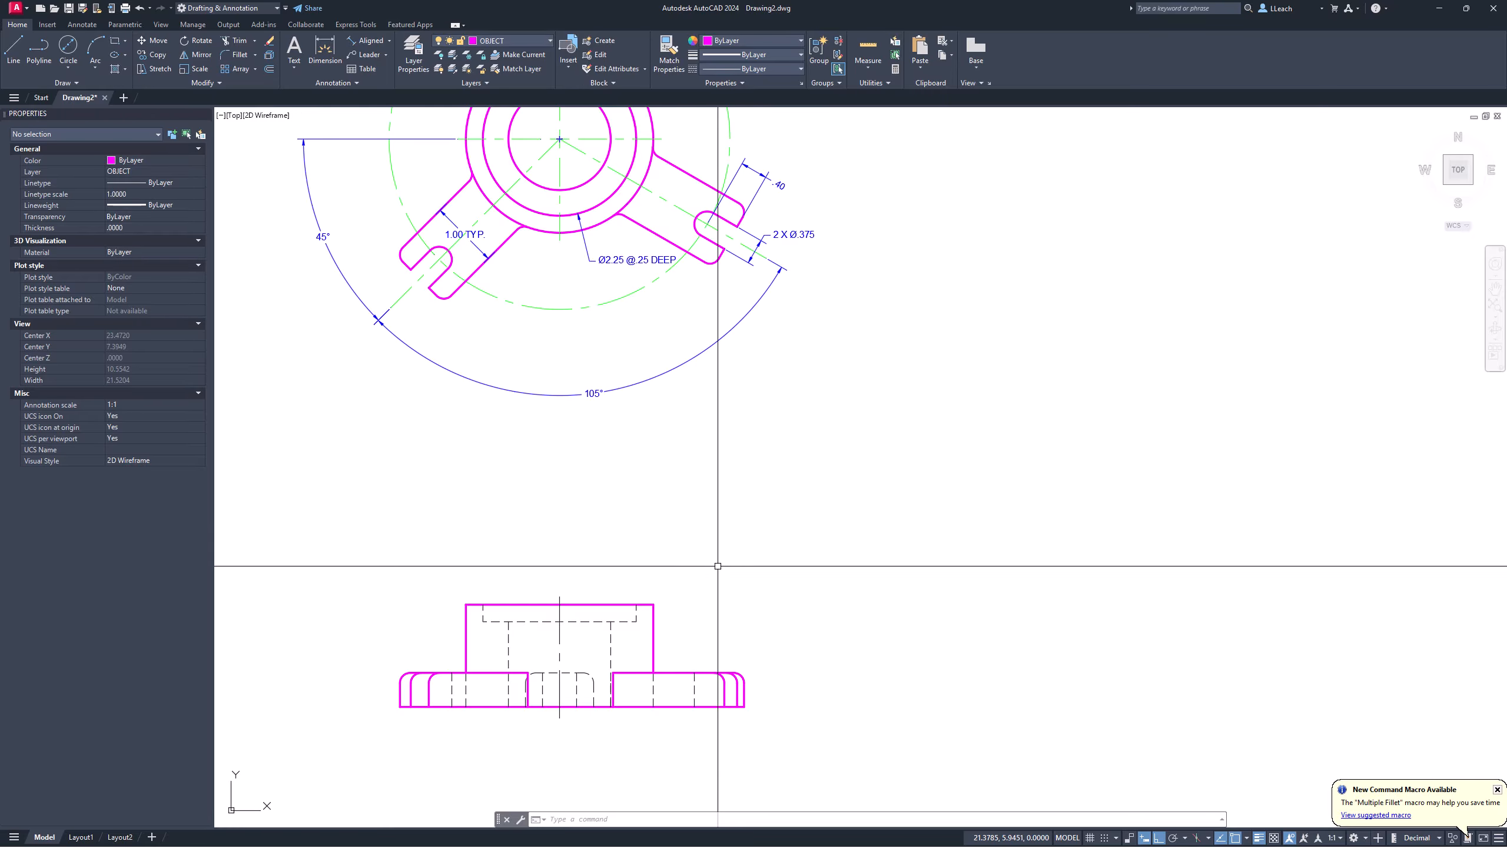
pyautogui.scroll(3, 718, 566)
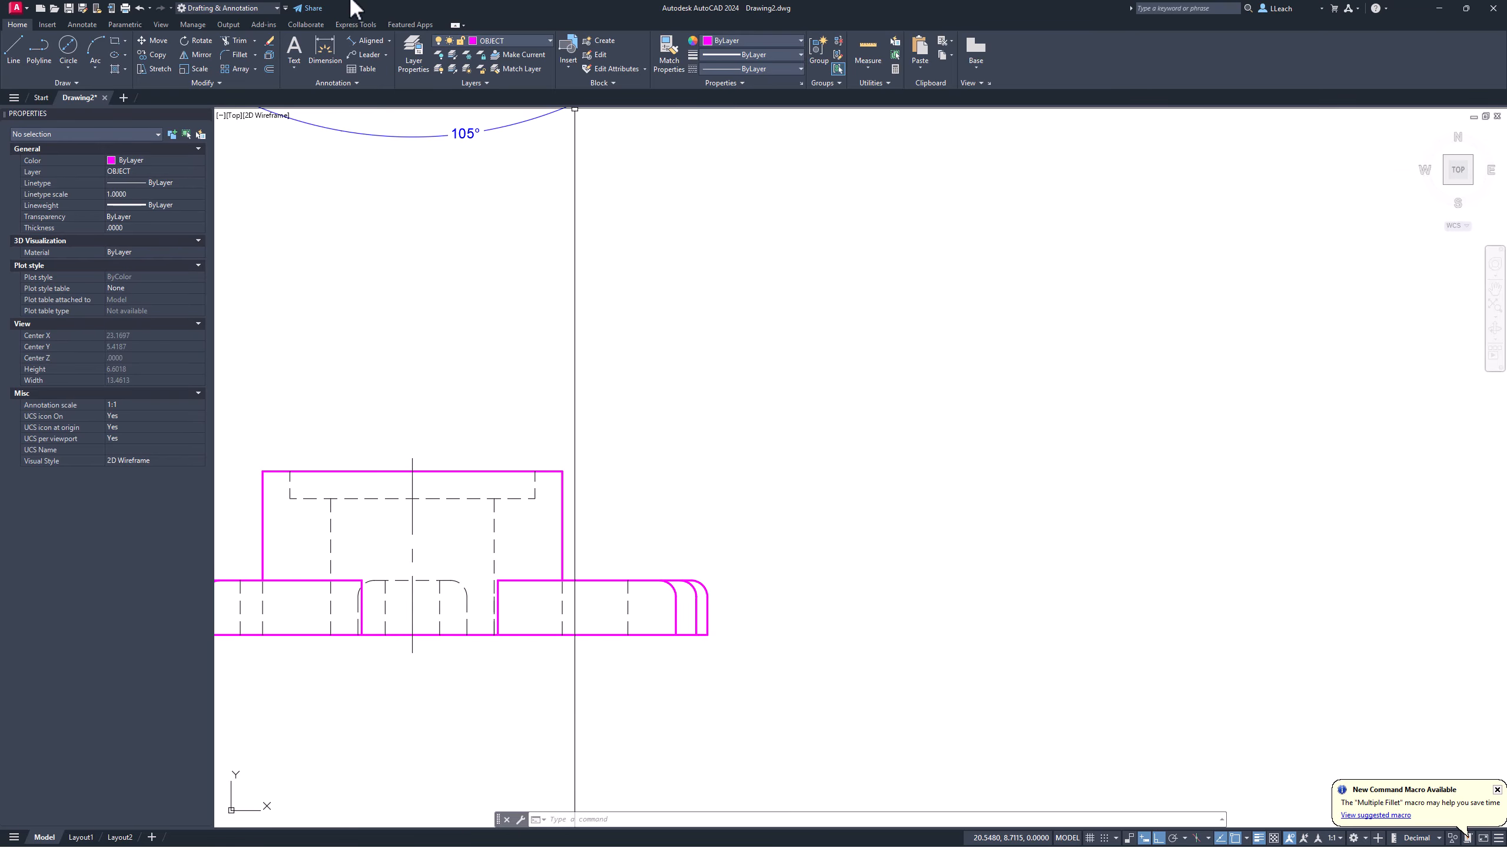
# Step: Make DIMS the current layer and add a .50 vertical dimension for the base flange
pyautogui.click(506, 40)
pyautogui.click(492, 95)
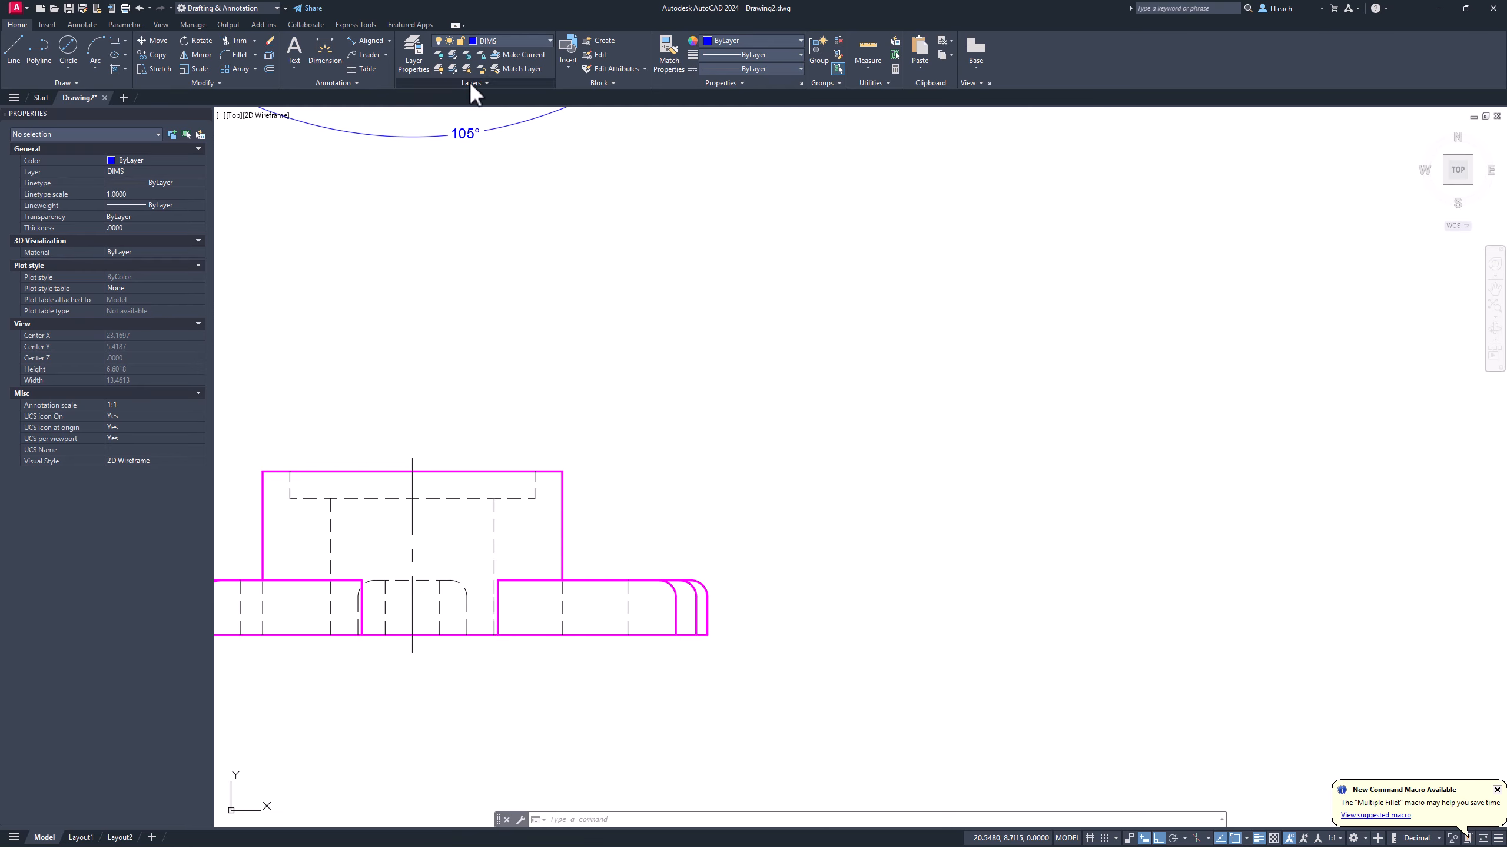
pyautogui.click(389, 40)
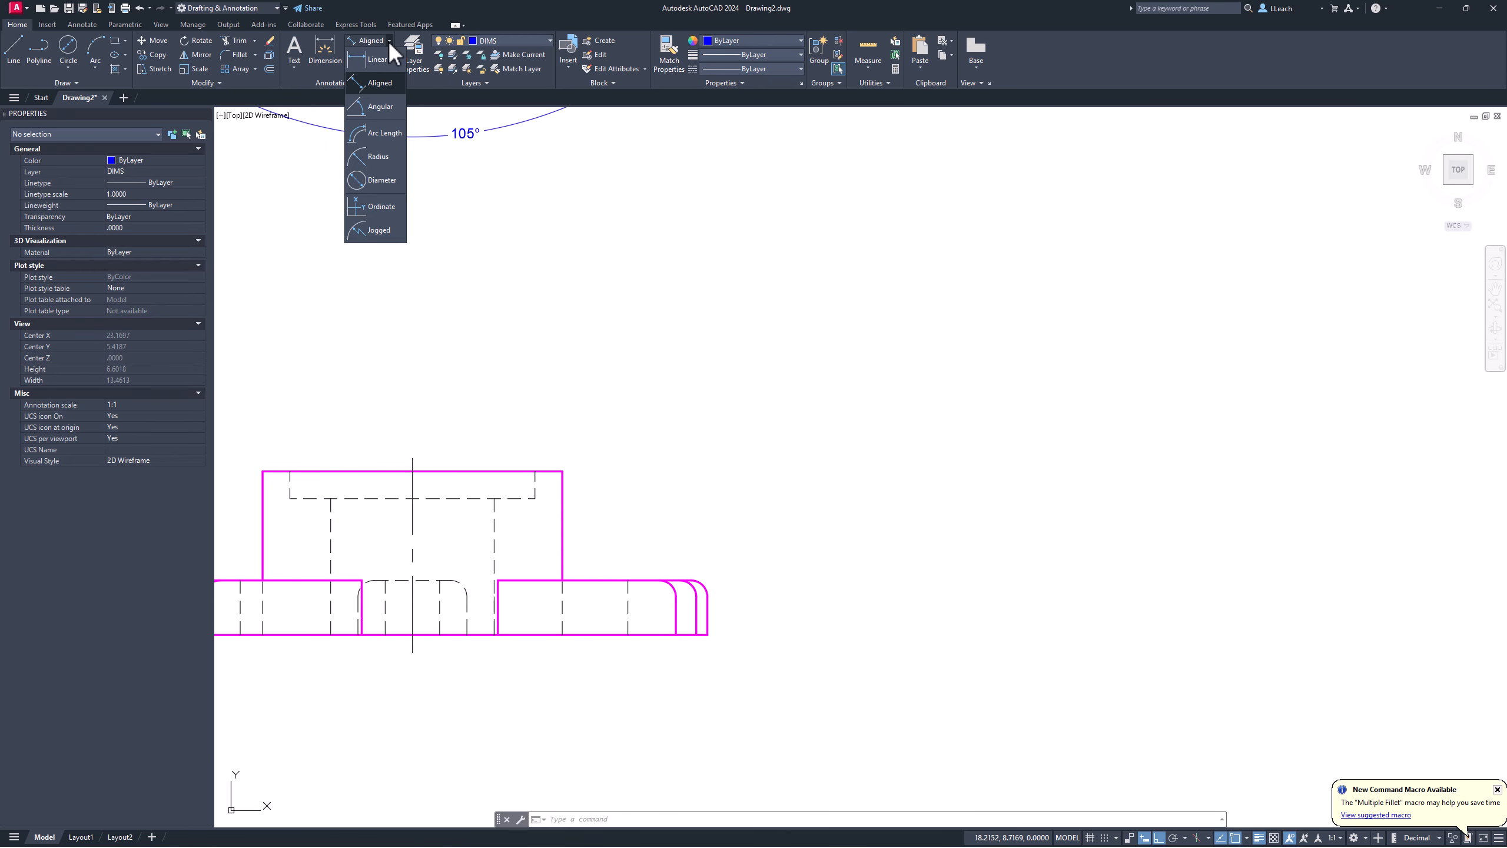
pyautogui.click(379, 60)
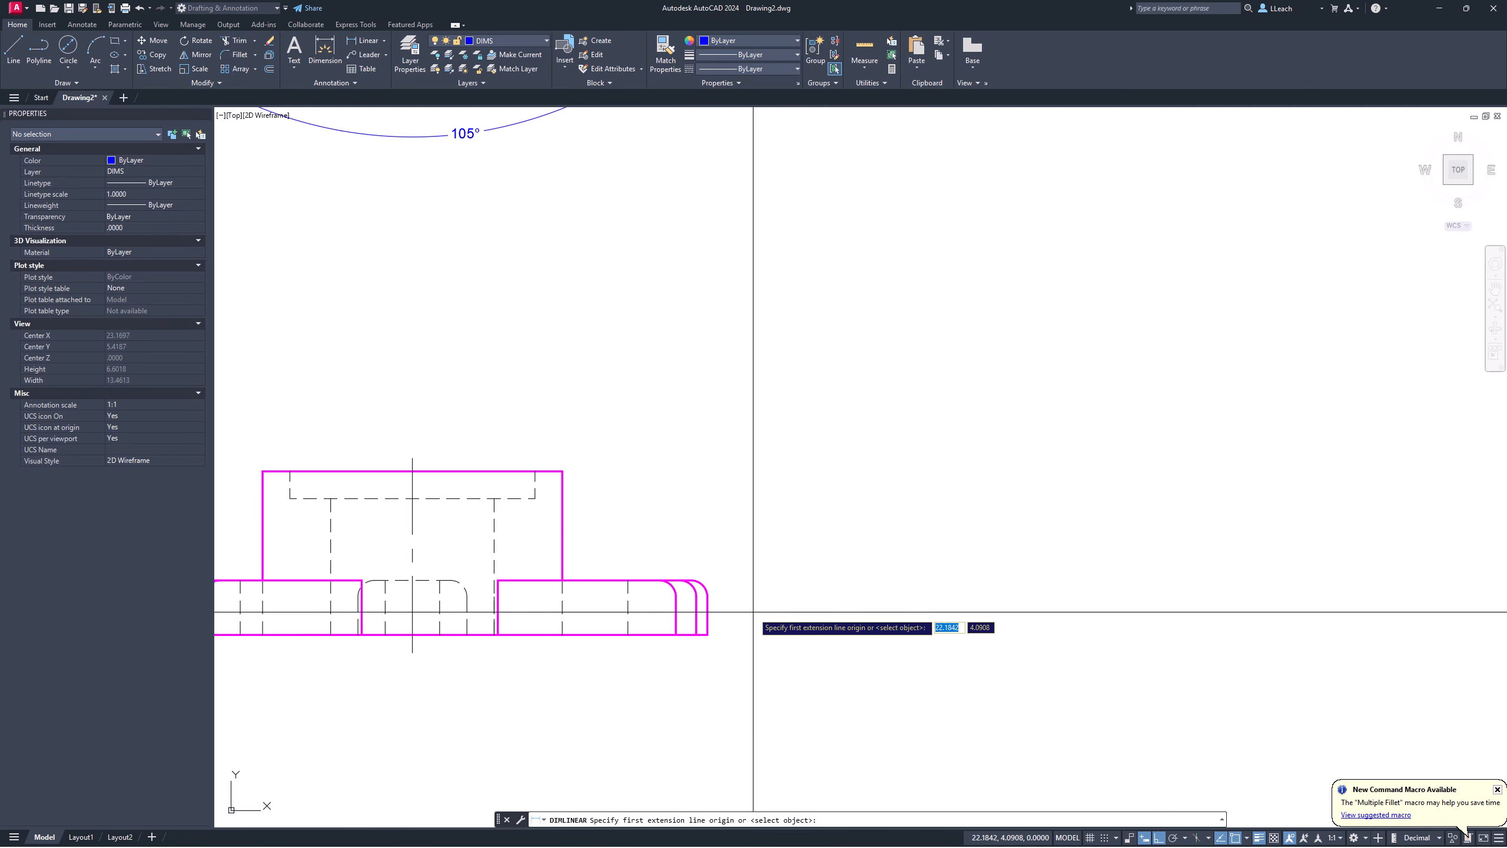
pyautogui.click(706, 635)
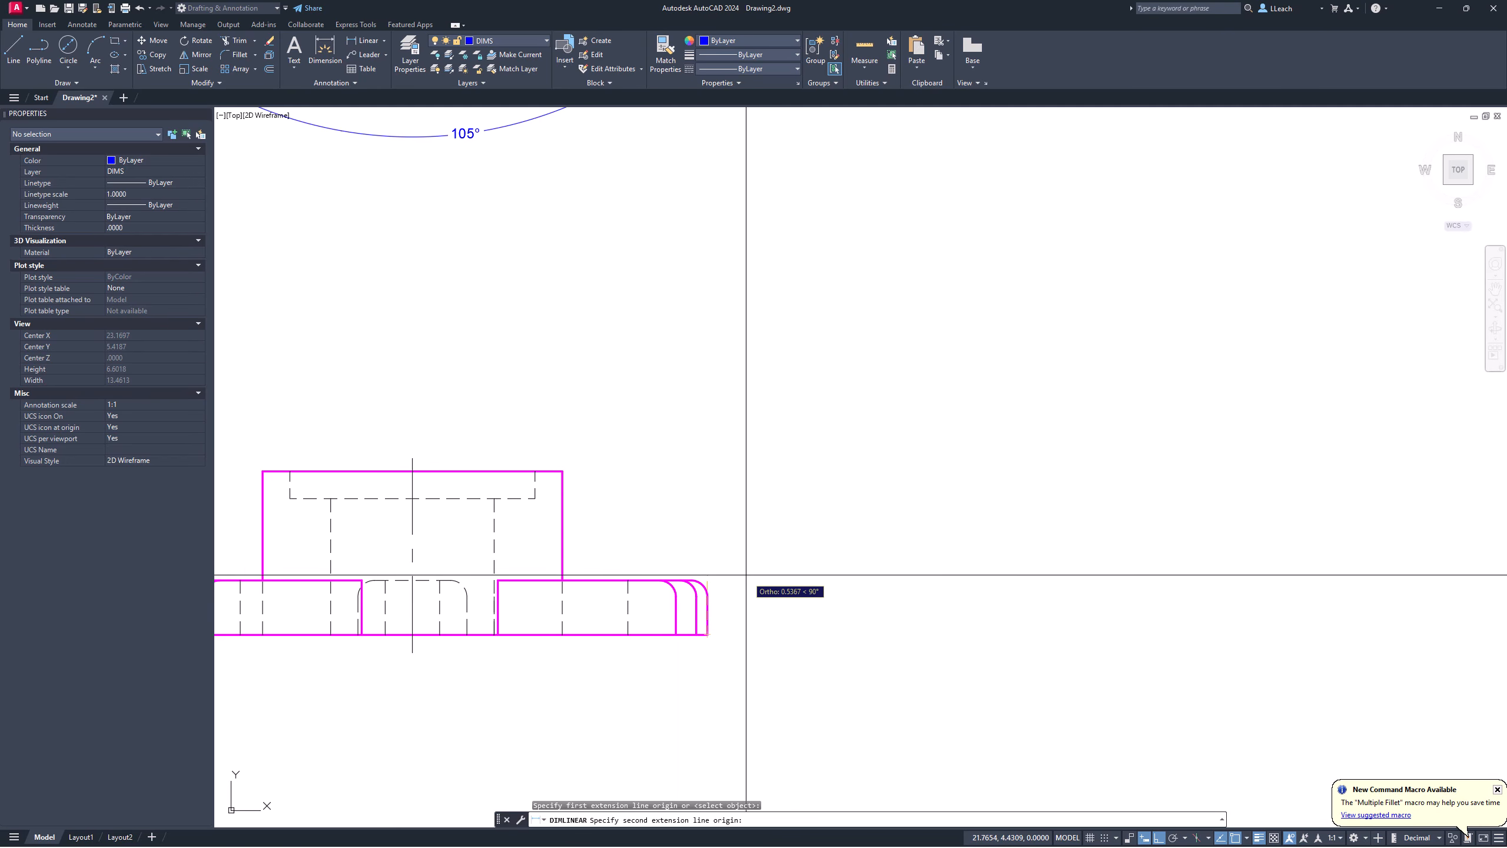
pyautogui.click(695, 580)
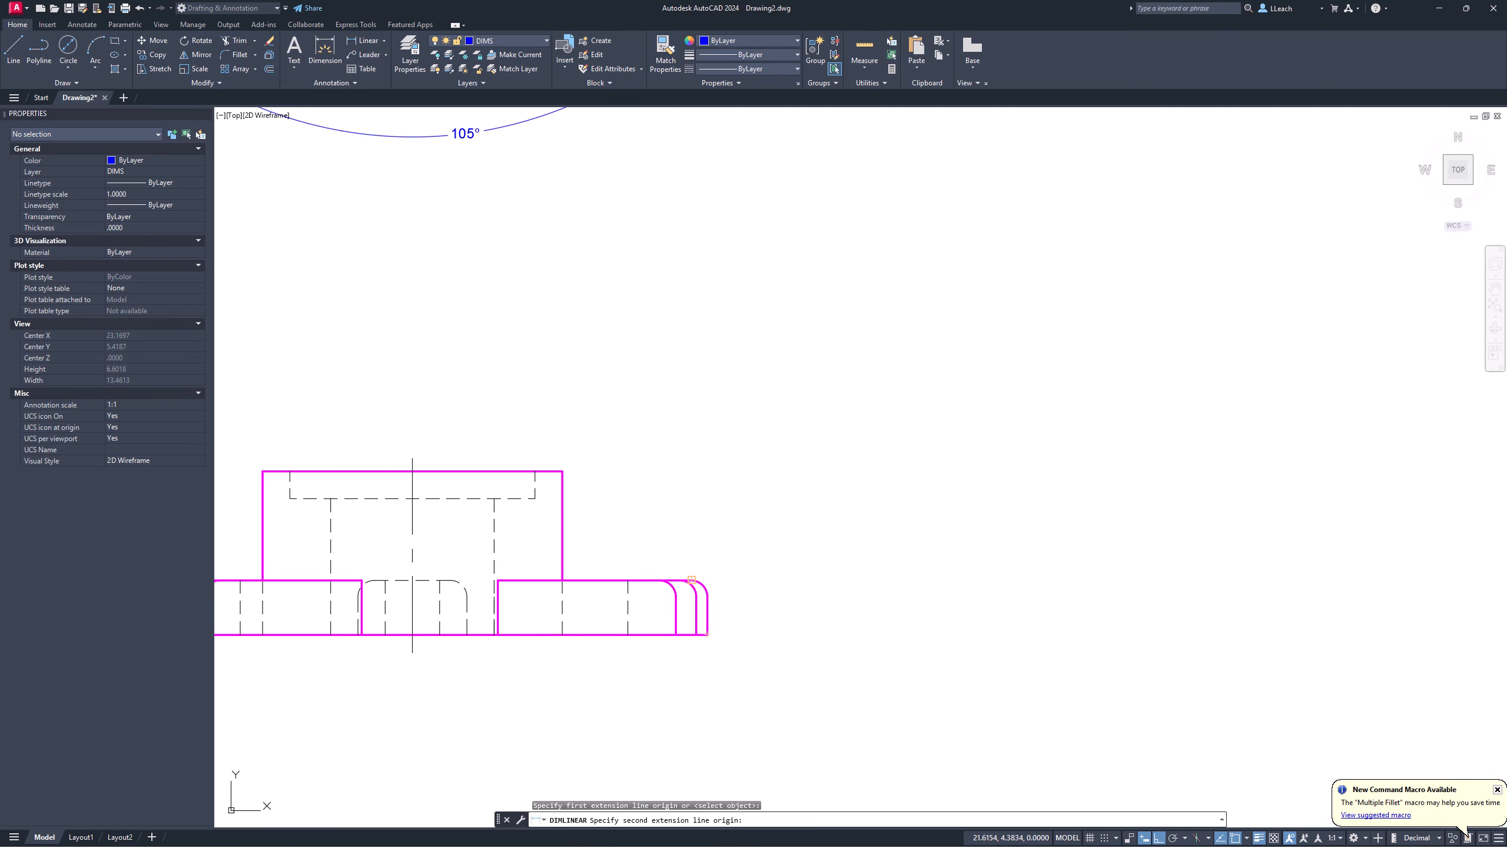
pyautogui.click(750, 594)
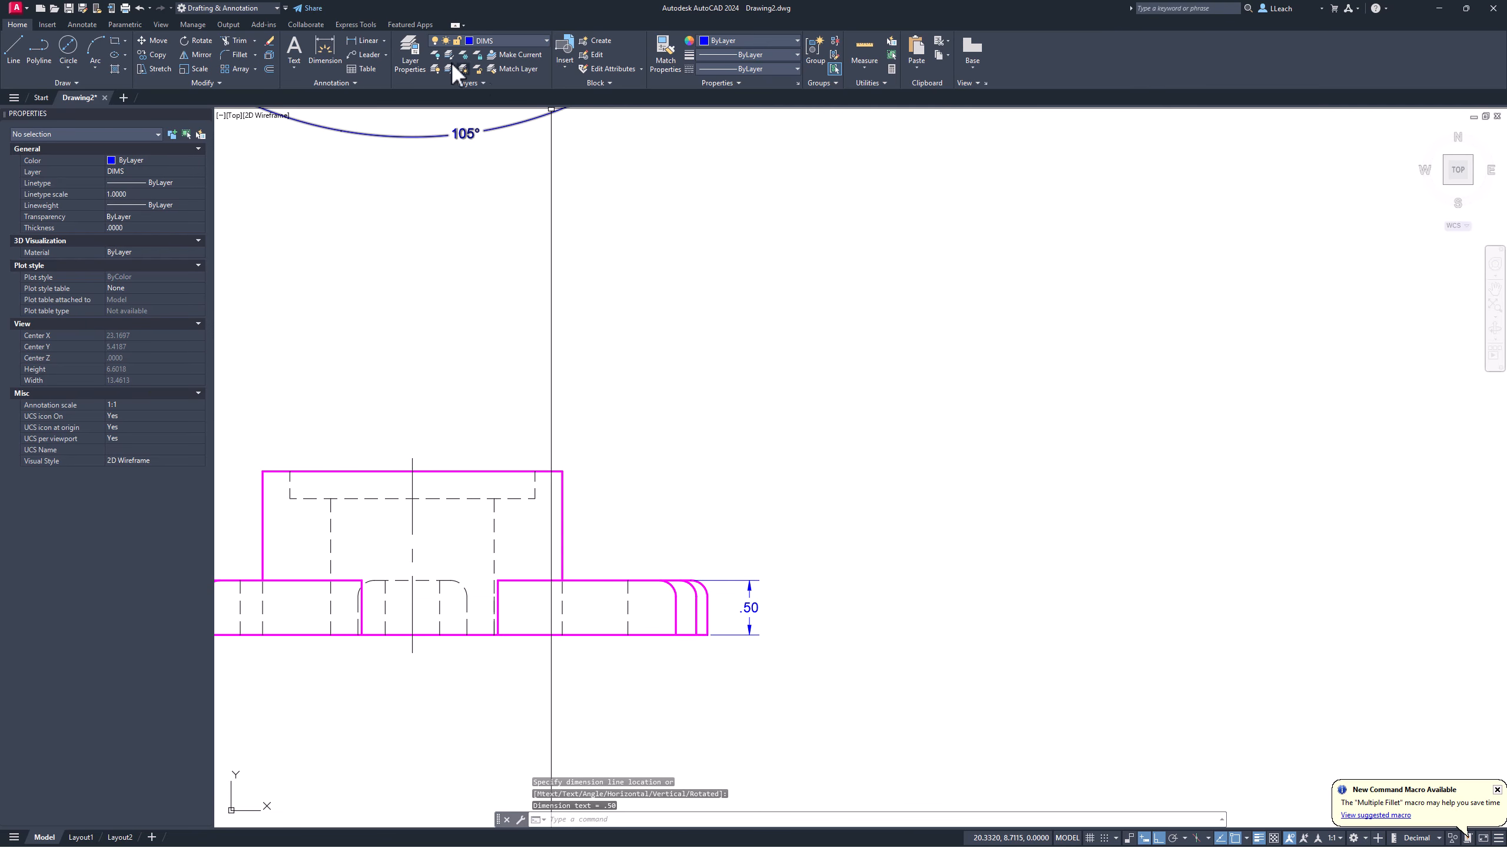
# Step: Add the 1.50 overall-height vertical dimension beside the .50 one
pyautogui.click(374, 43)
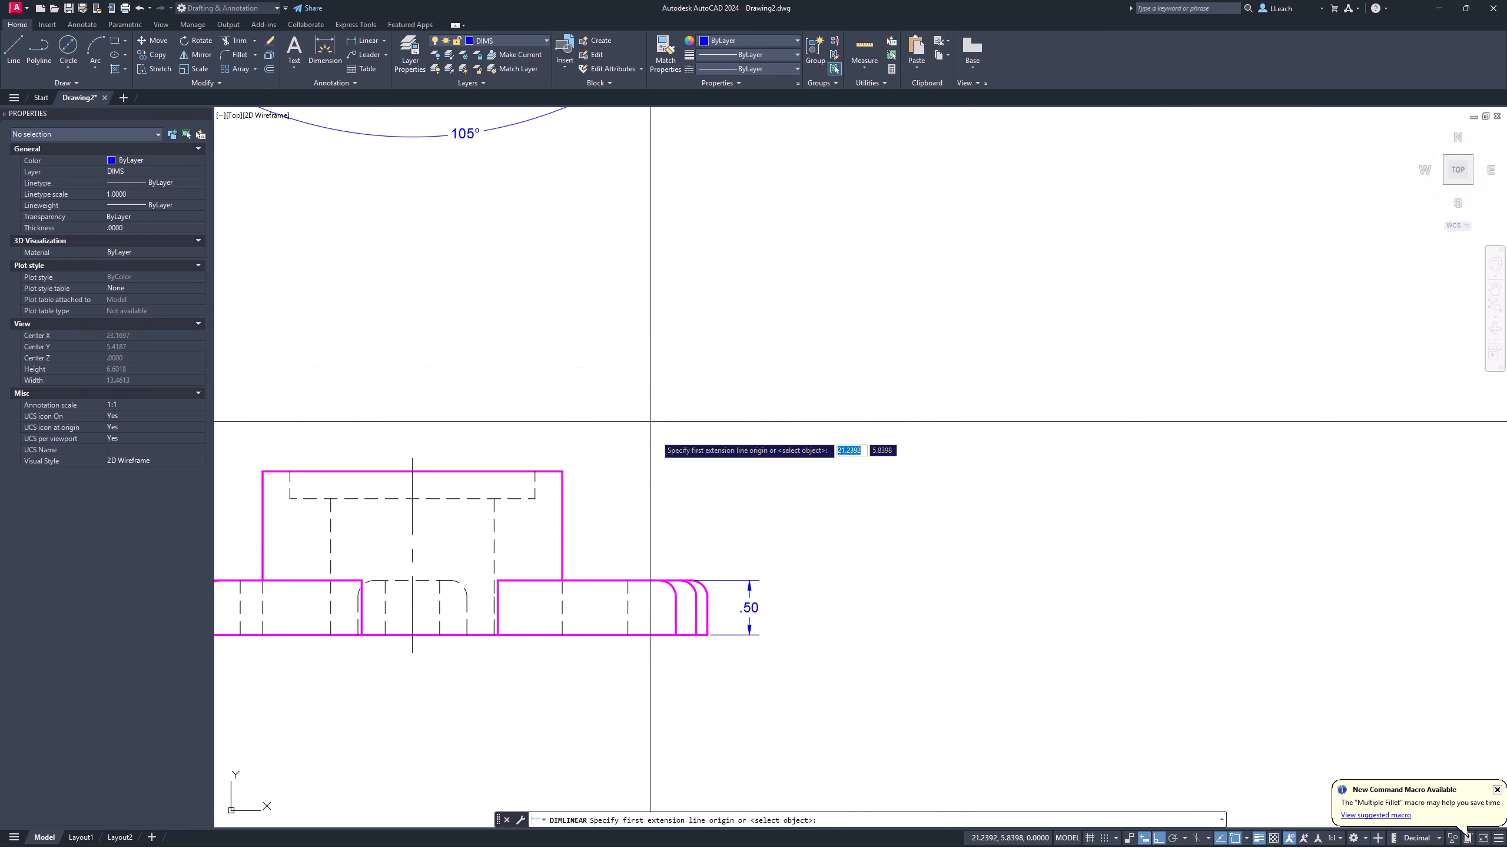
pyautogui.click(708, 634)
pyautogui.click(561, 473)
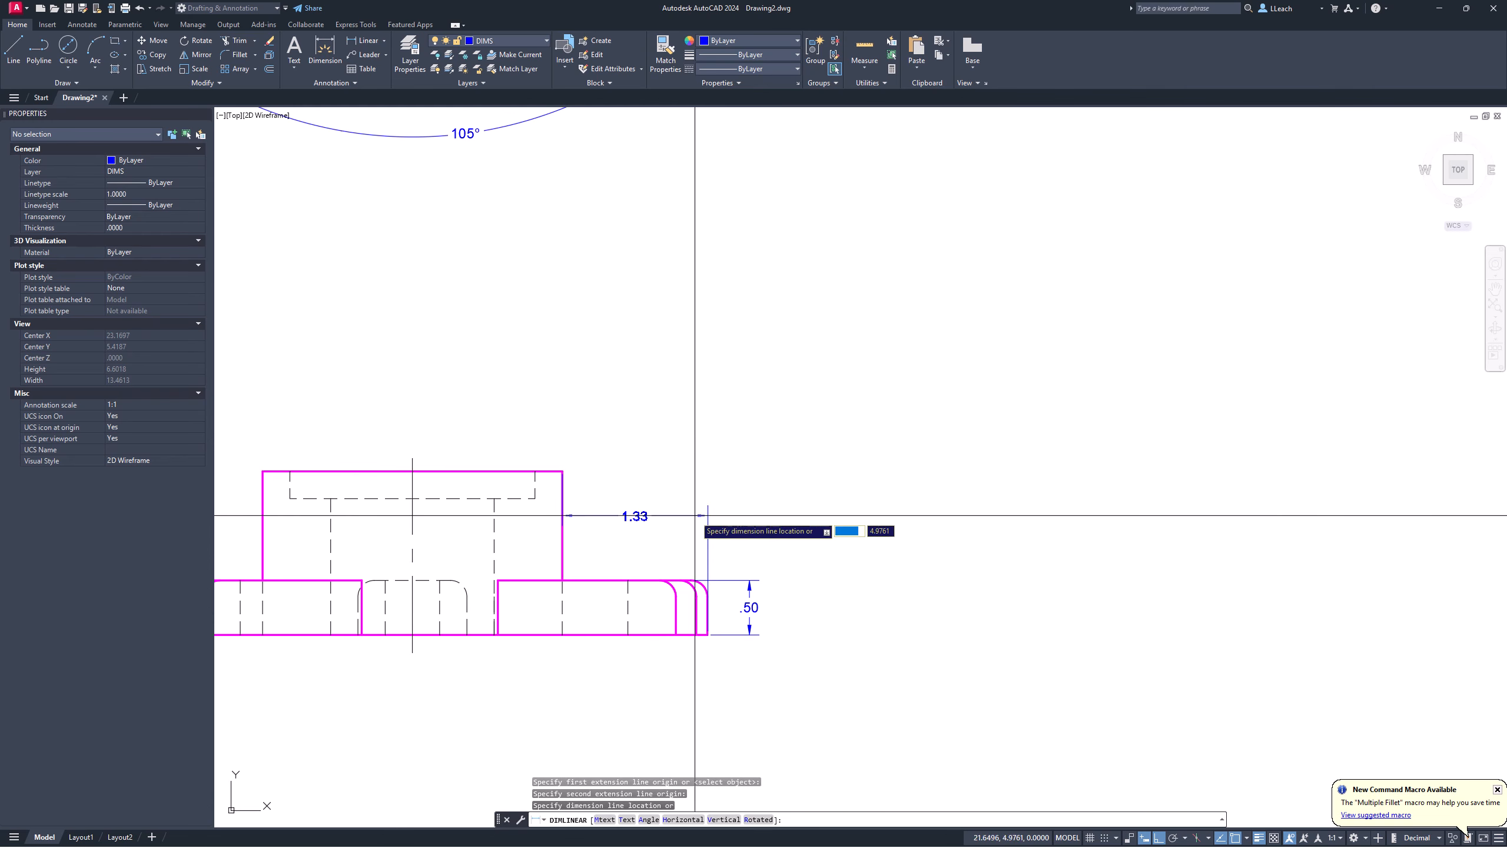
pyautogui.click(788, 552)
pyautogui.scroll(-2, 695, 433)
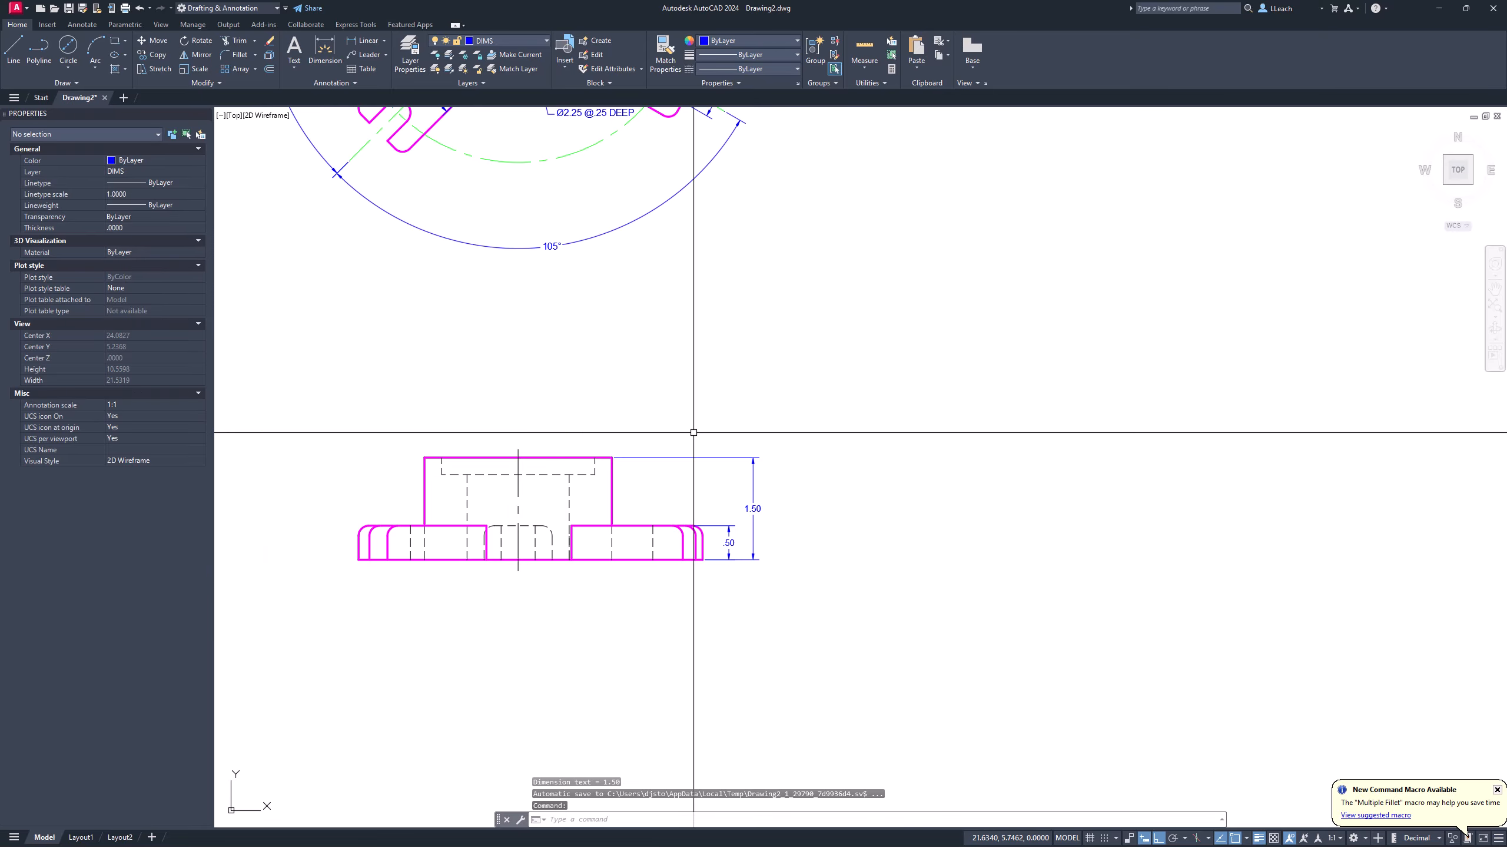
pyautogui.moveTo(695, 432)
pyautogui.mouseDown(button='middle')
pyautogui.moveTo(700, 524)
pyautogui.moveTo(706, 504)
pyautogui.mouseUp(button='middle')
# Step: Turn off the Nearest, Perpendicular and Quadrant object snaps
pyautogui.press('Escape')
pyautogui.scroll(2, 540, 587)
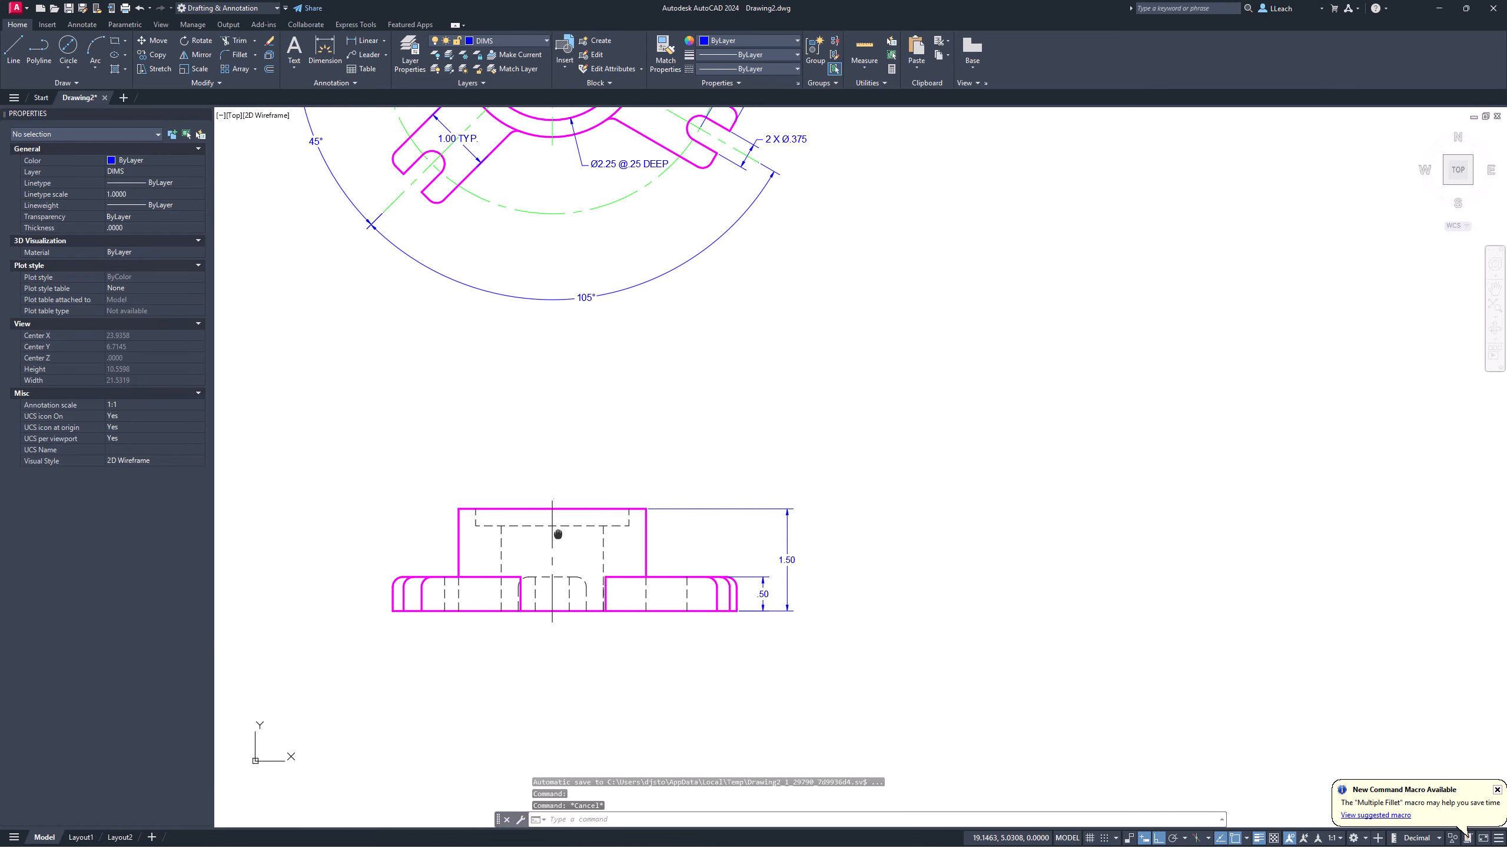
pyautogui.moveTo(554, 522); pyautogui.dragTo(596, 487, button='middle')
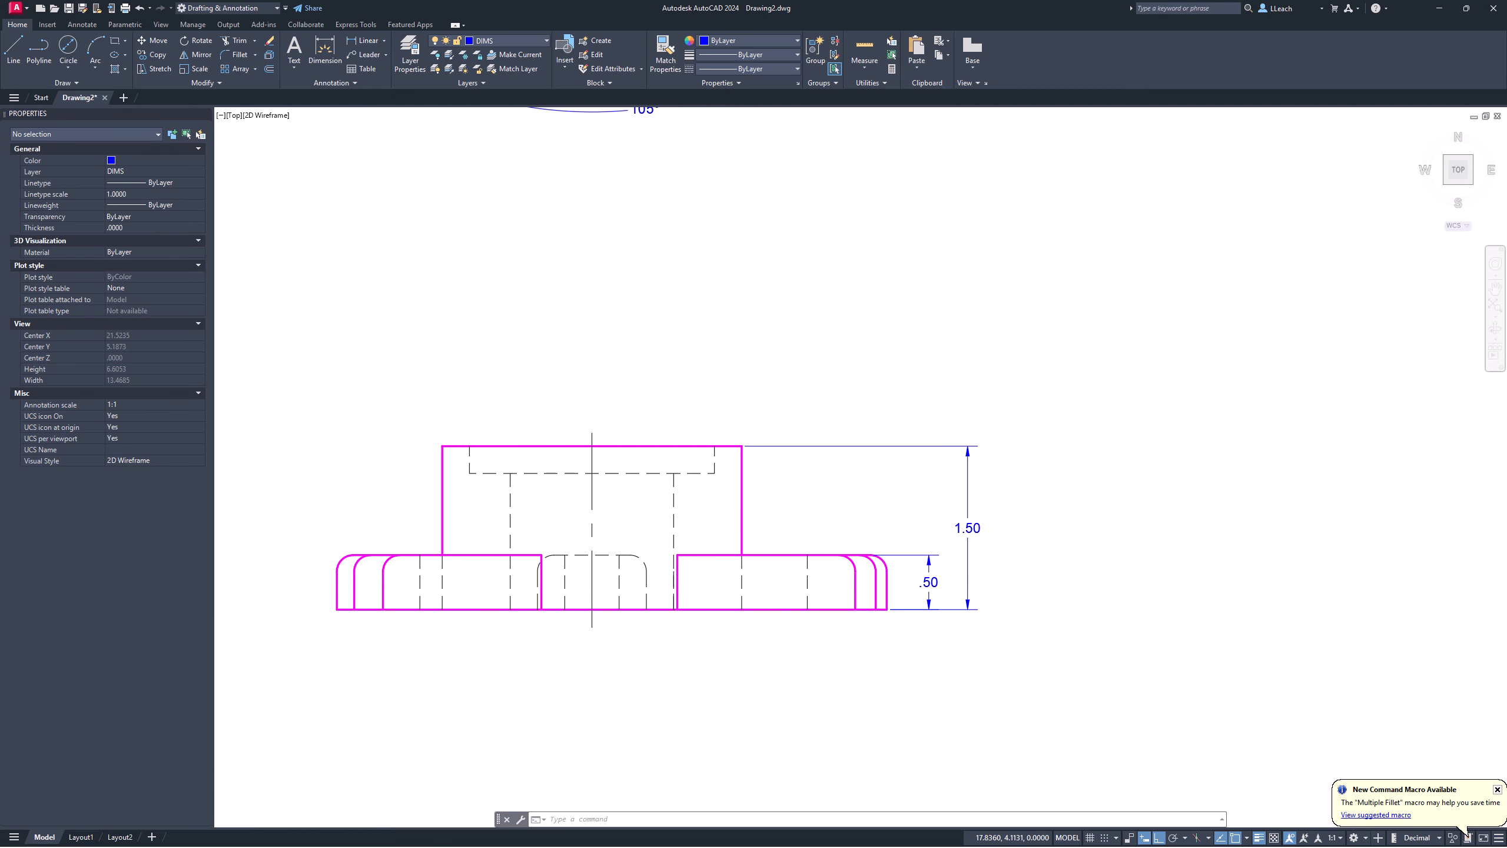
pyautogui.scroll(-2, 461, 578)
pyautogui.moveTo(459, 577); pyautogui.dragTo(459, 577, button='middle')
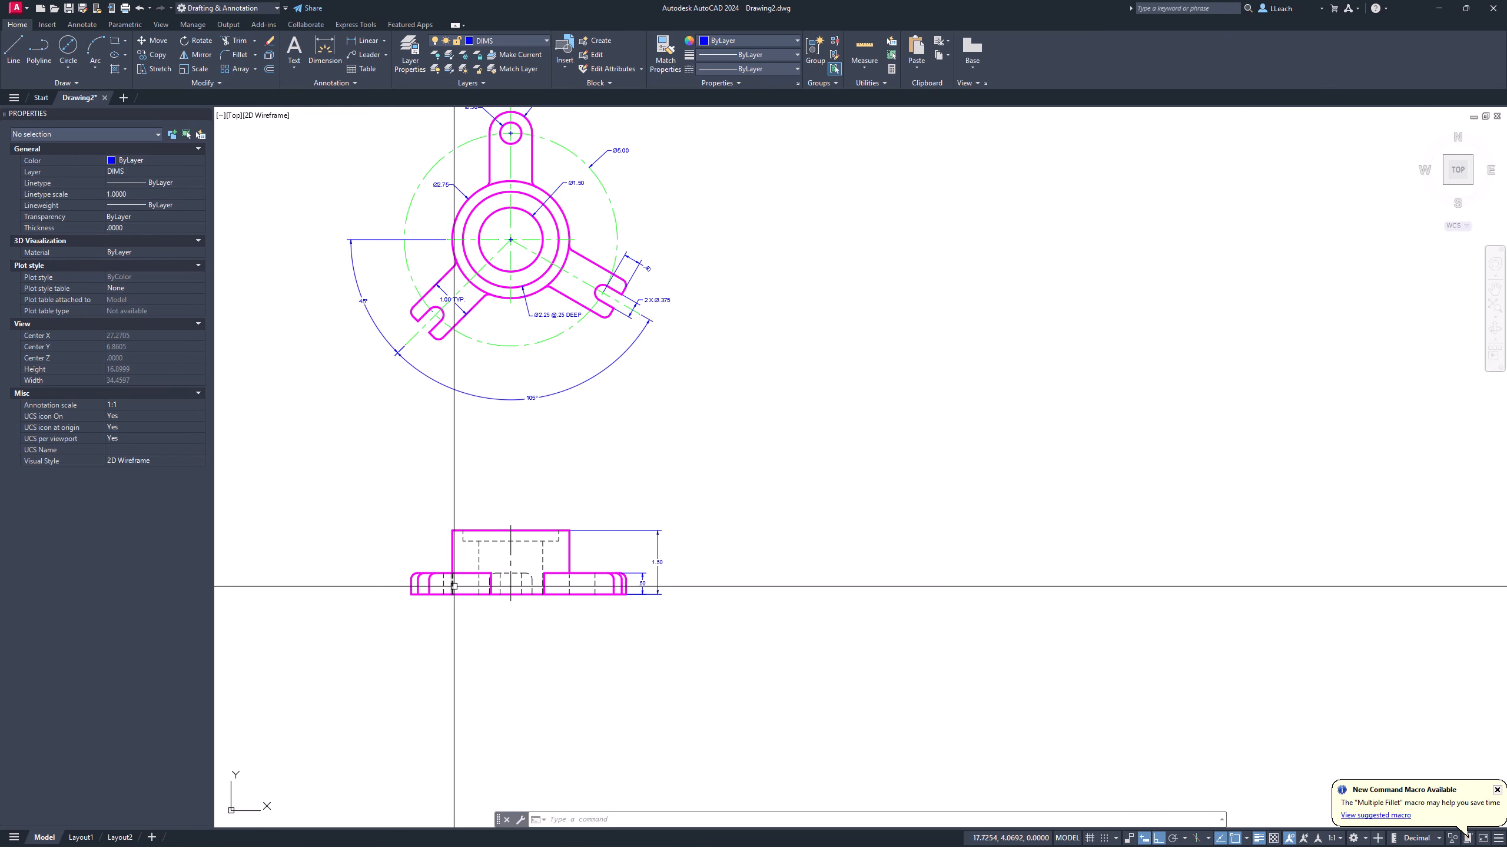
pyautogui.scroll(6, 451, 310)
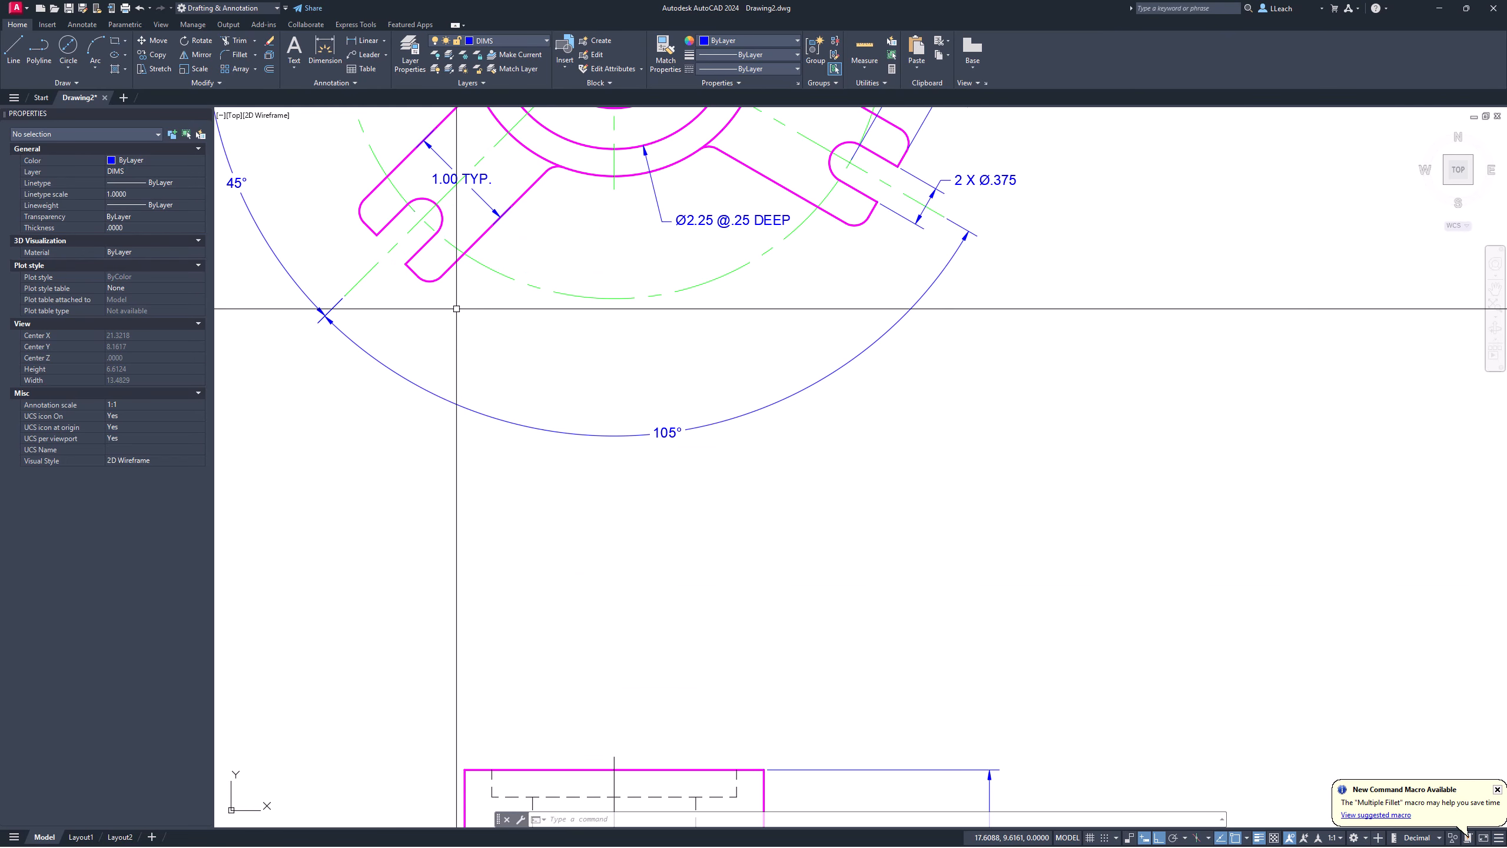
pyautogui.scroll(8, 505, 306)
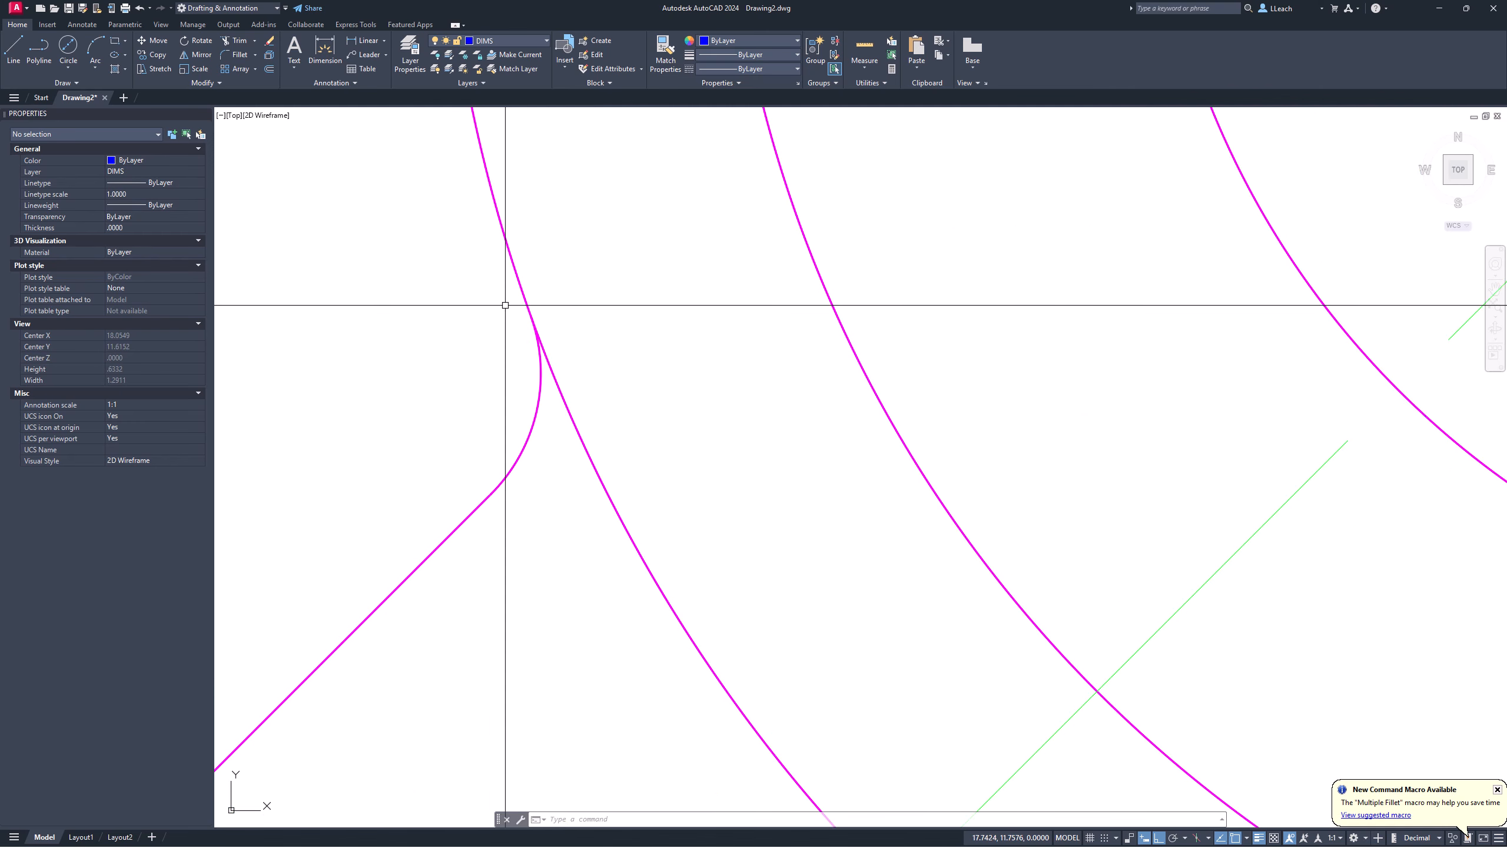
pyautogui.write('l')
pyautogui.press('Return')
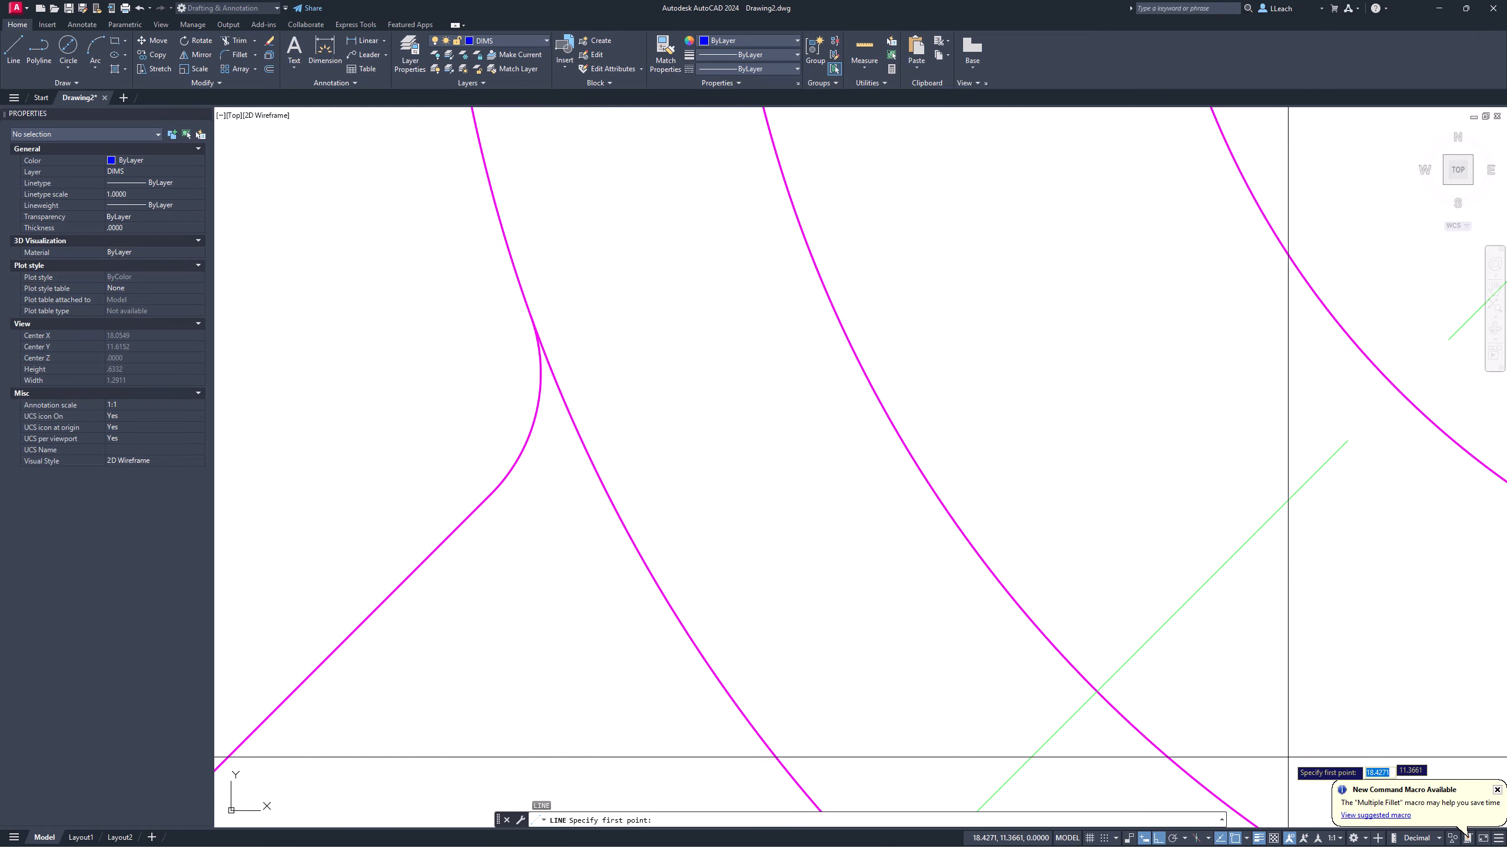
pyautogui.click(1248, 842)
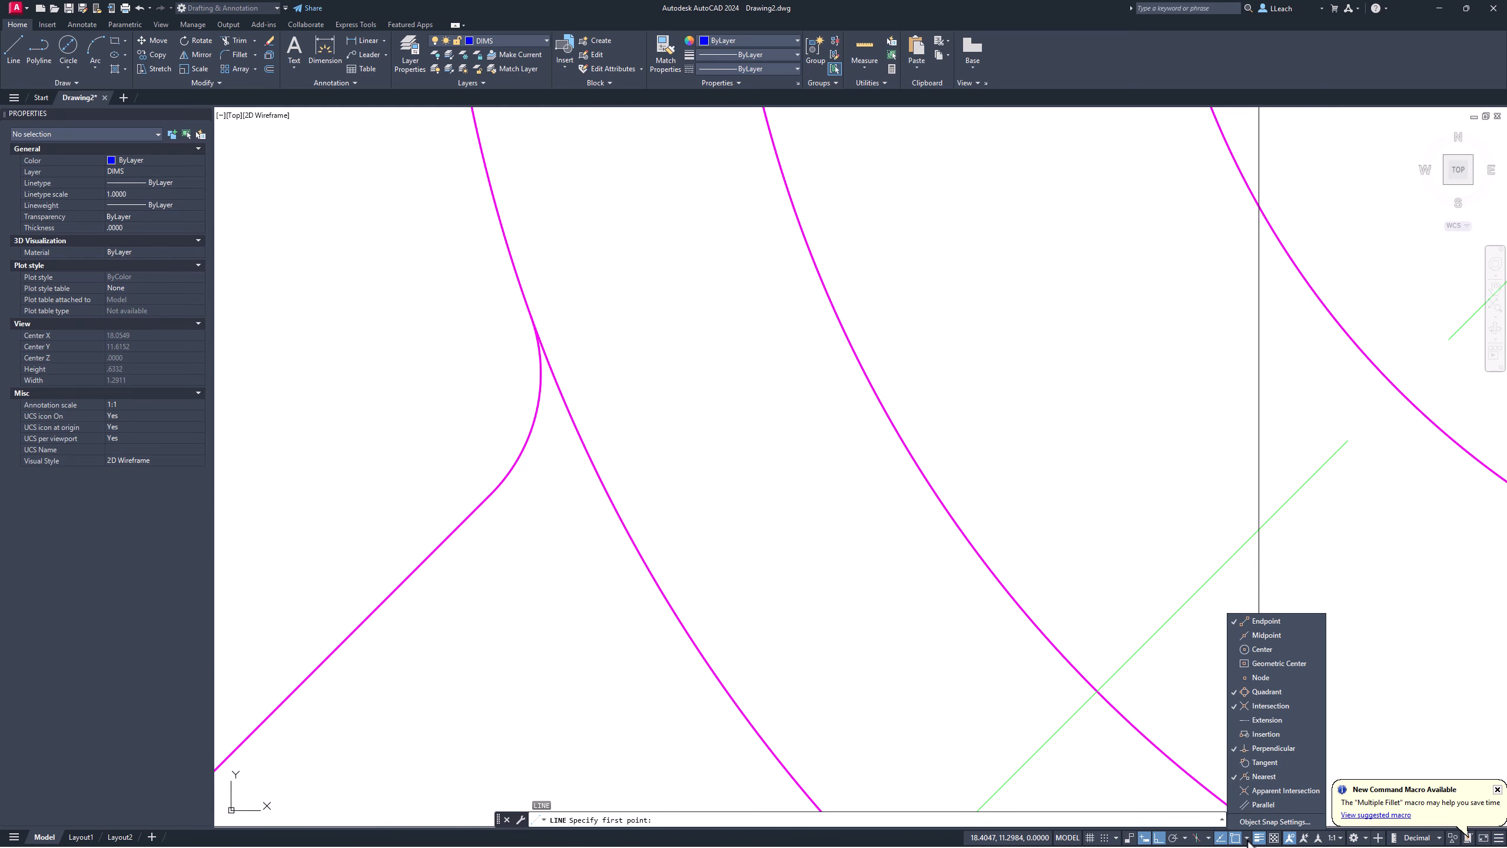
pyautogui.click(1272, 776)
pyautogui.click(1266, 746)
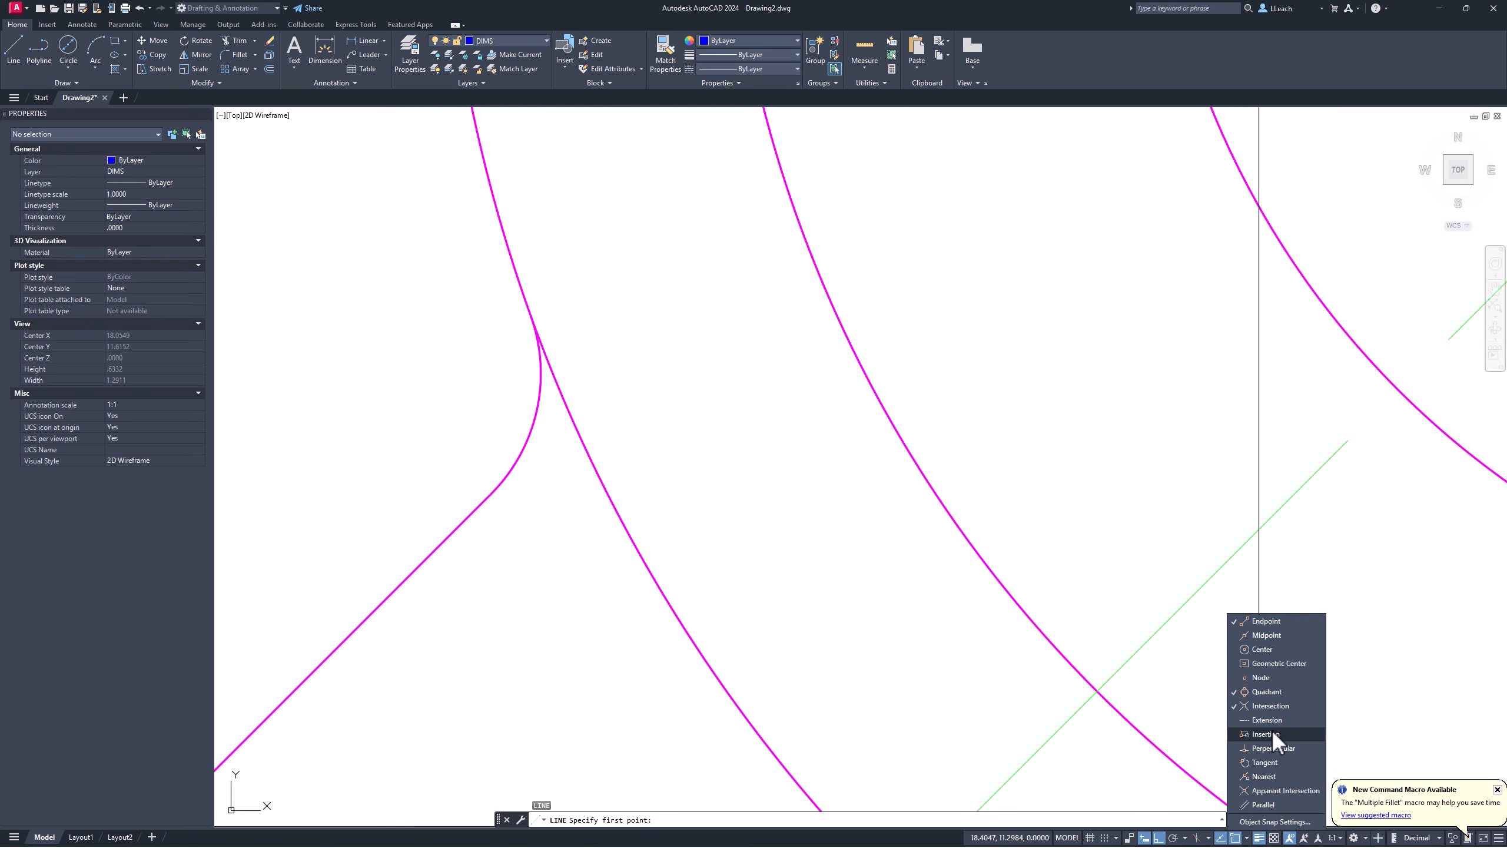
pyautogui.click(1272, 691)
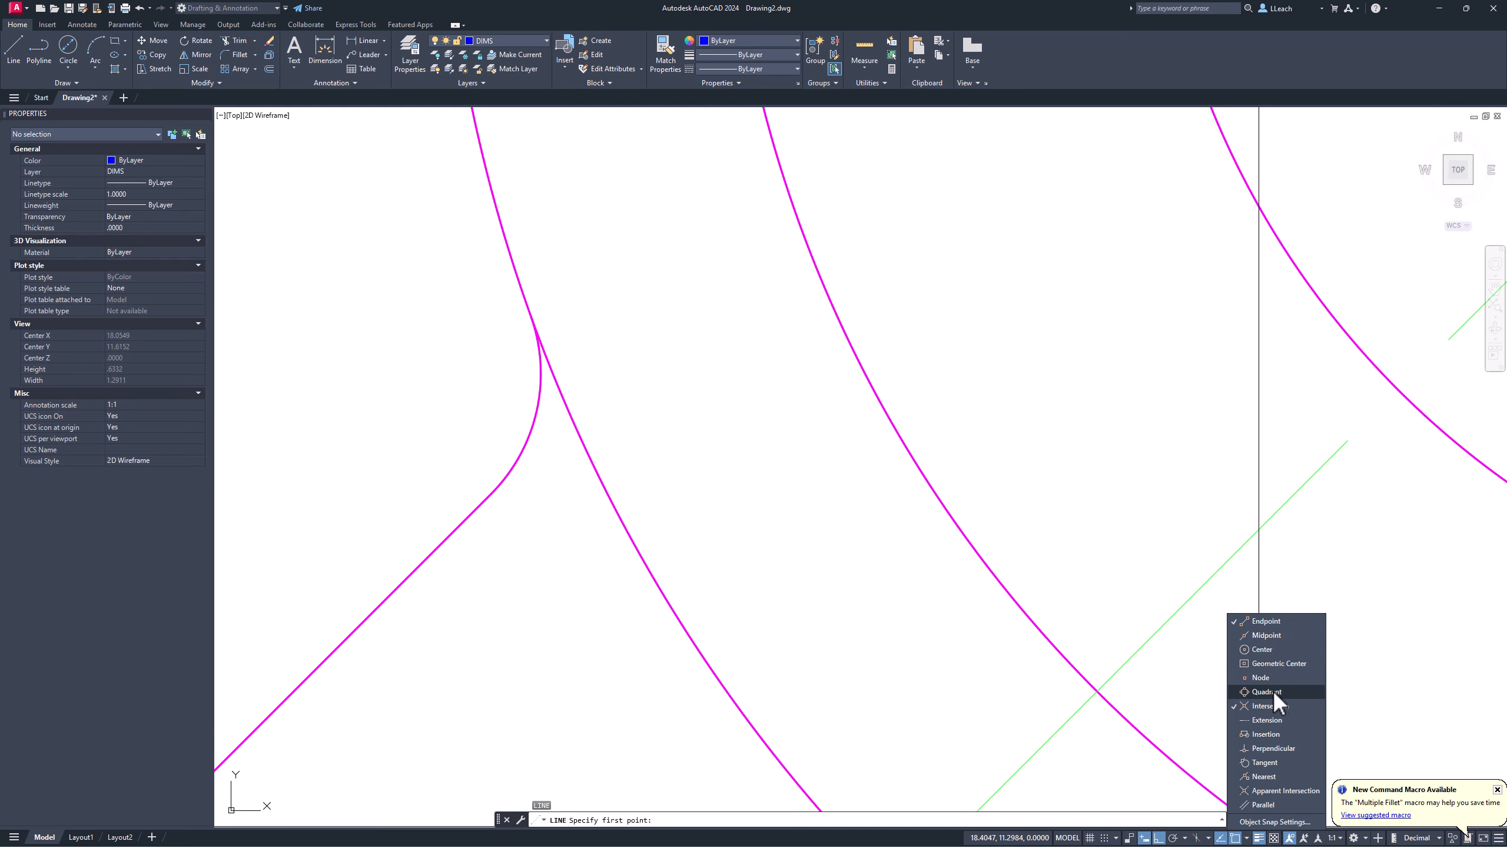
# Step: Draw a vertical line from the fillet's arc intersection down past the front view's base
pyautogui.scroll(-2, 1185, 592)
pyautogui.press('Escape')
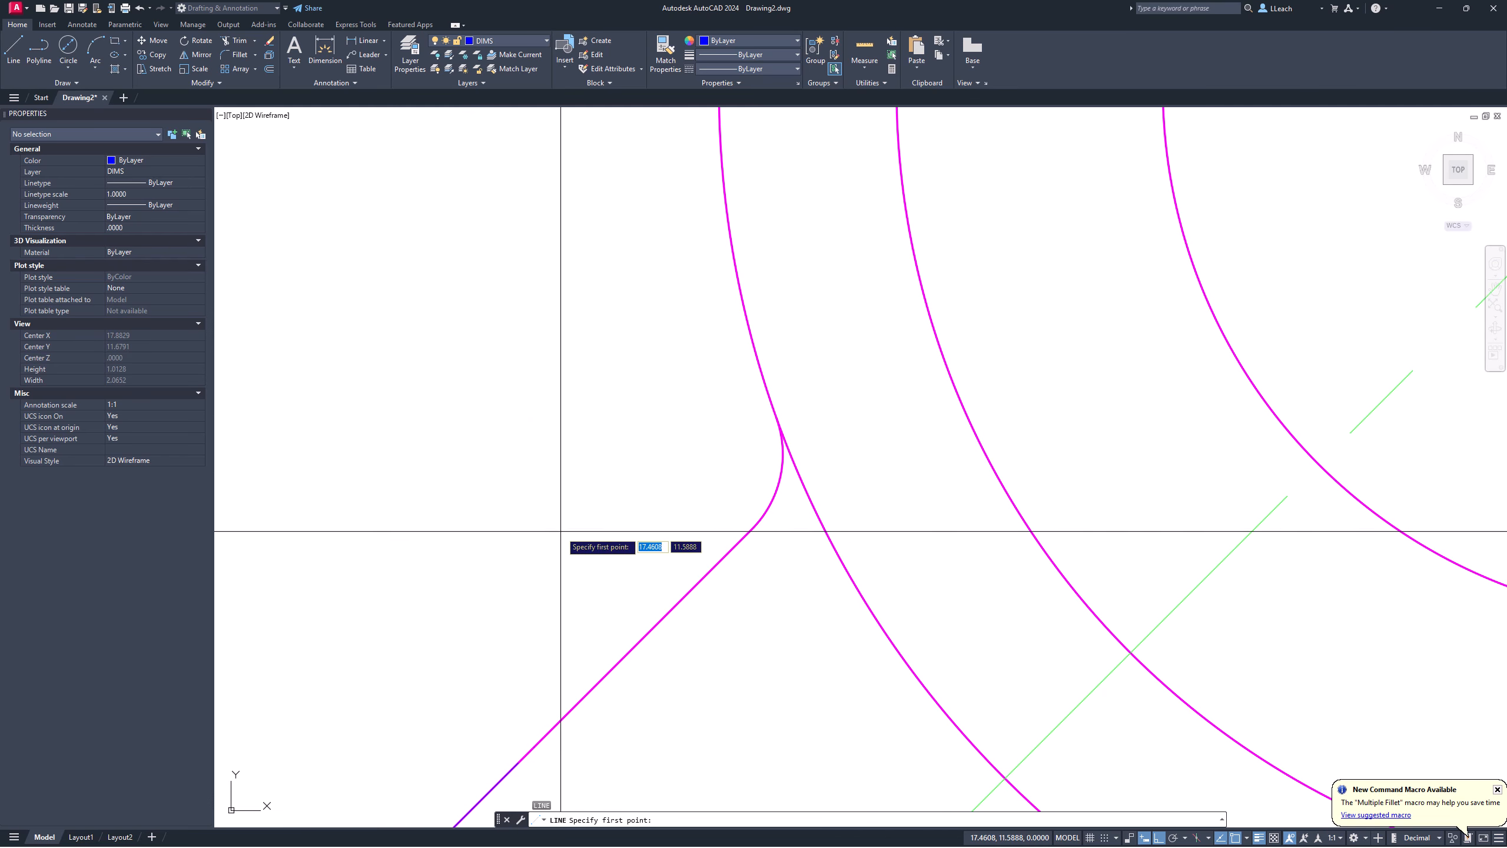
pyautogui.write('l')
pyautogui.press('Return')
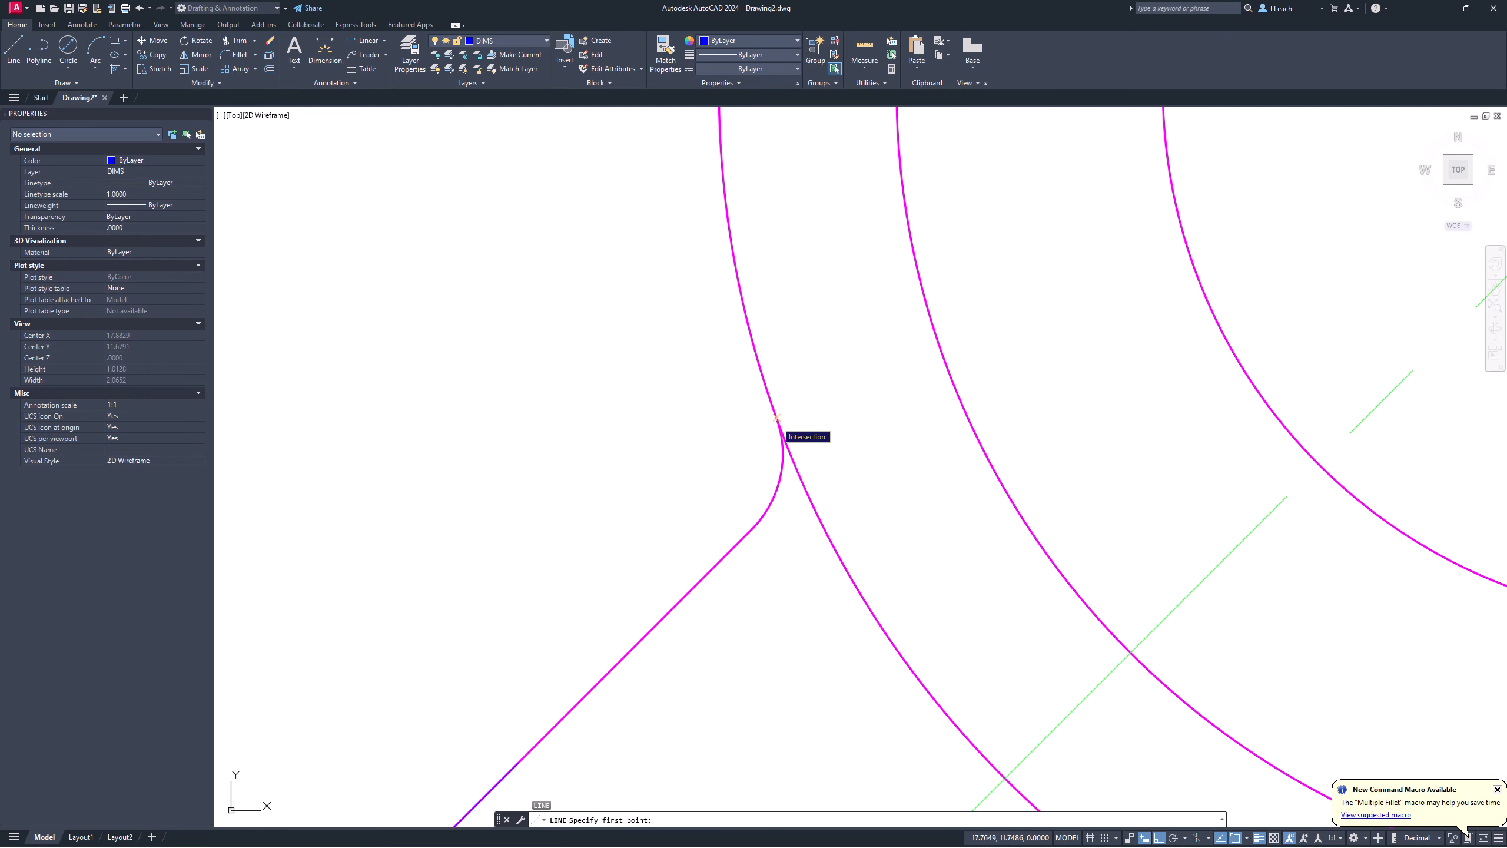
pyautogui.click(777, 418)
pyautogui.scroll(-3, 780, 549)
pyautogui.moveTo(780, 549); pyautogui.dragTo(777, 276, button='middle')
pyautogui.scroll(-6, 775, 285)
pyautogui.scroll(8, 767, 571)
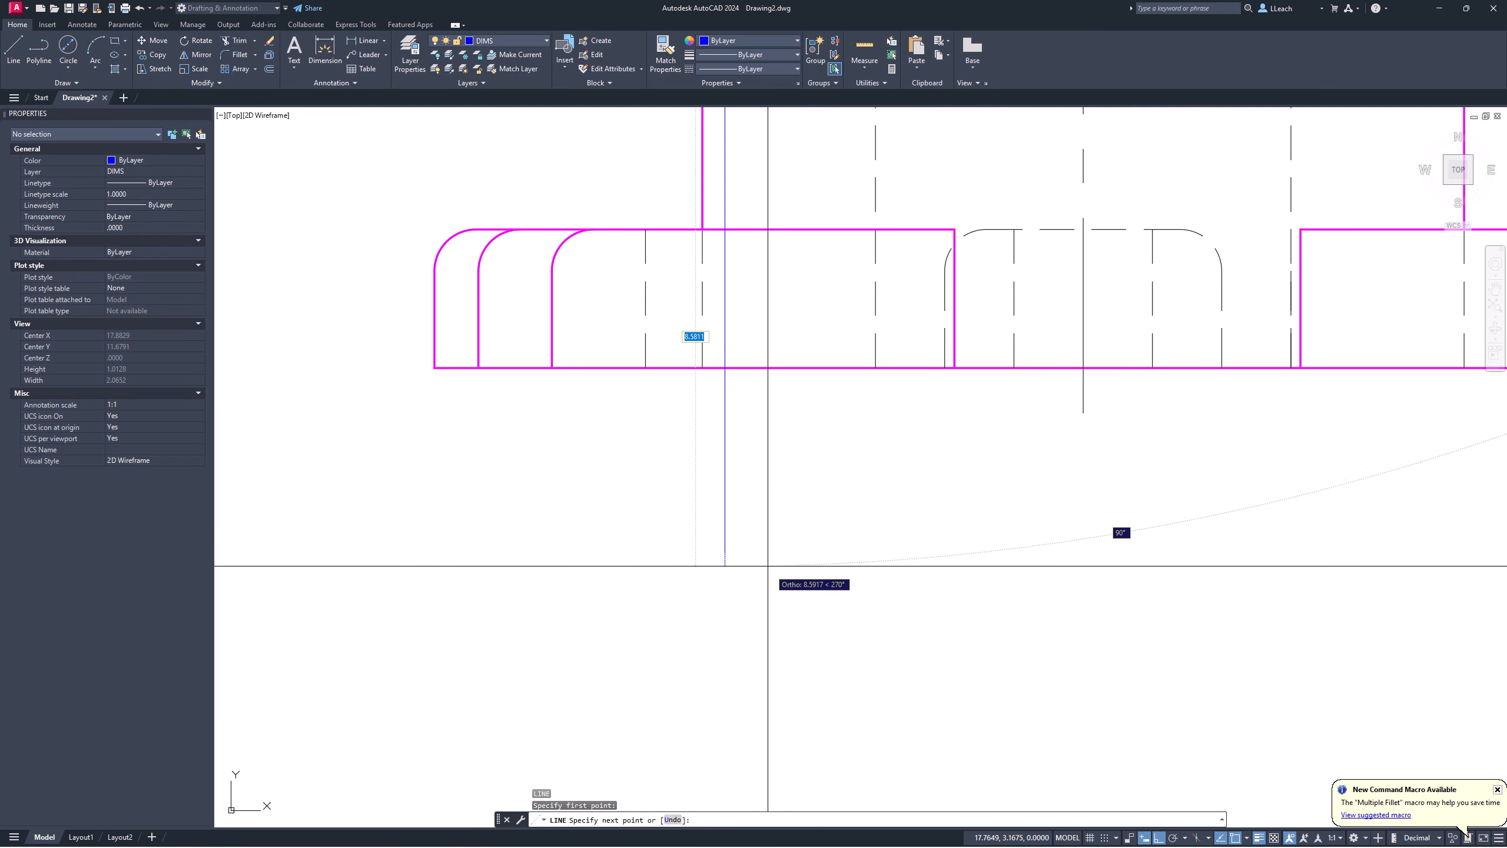
pyautogui.click(747, 489)
pyautogui.press('Escape')
pyautogui.moveTo(772, 333); pyautogui.dragTo(686, 653, button='middle')
pyautogui.press('Escape')
pyautogui.press('Escape')
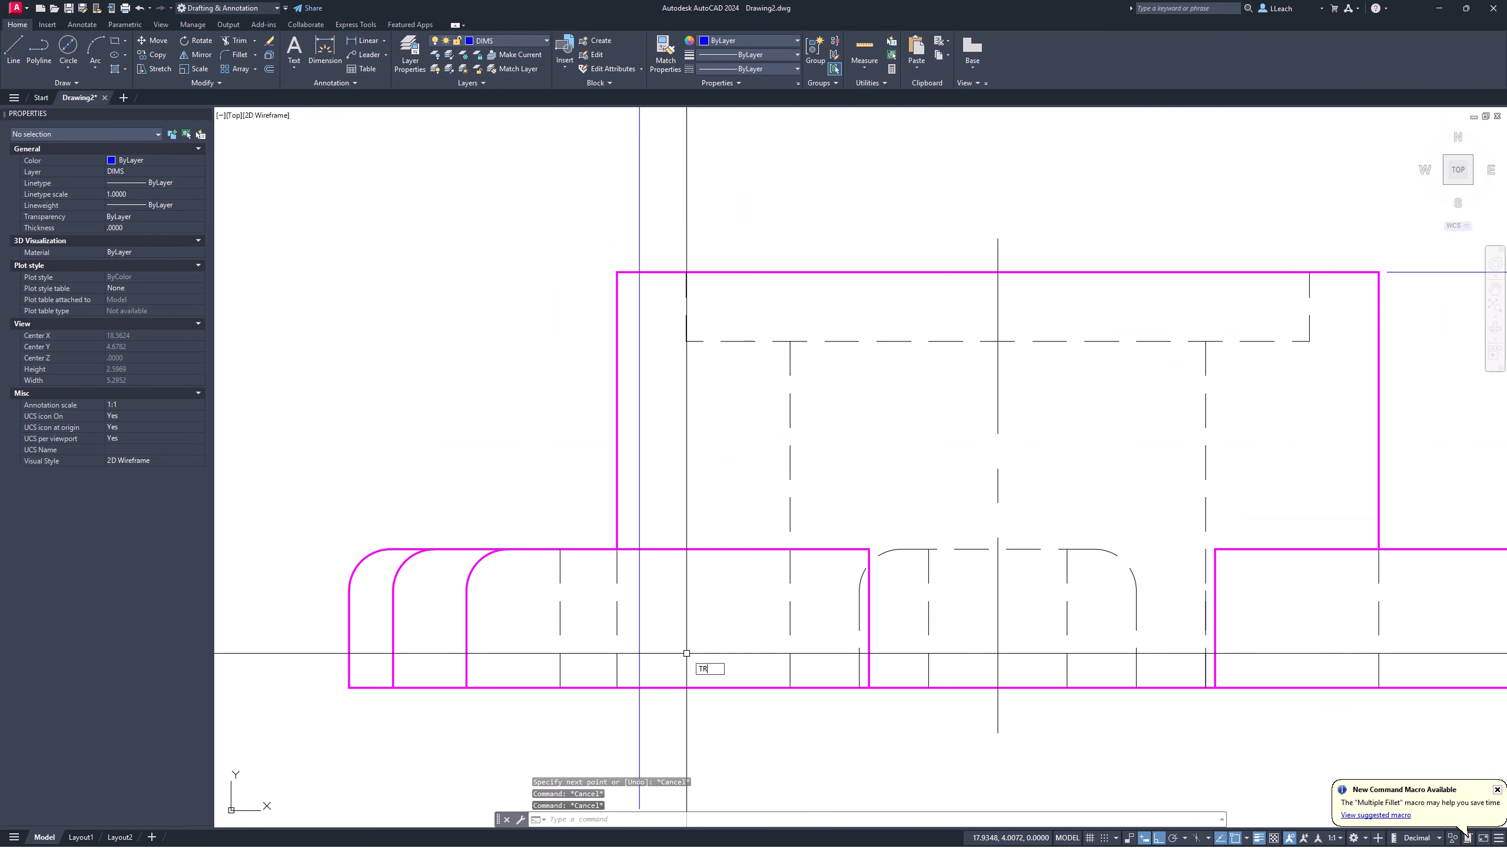
# Step: Trim the line's excess below the base and put it on the HIDDEN layer
pyautogui.write('TR')
pyautogui.press('Return')
pyautogui.click(644, 535)
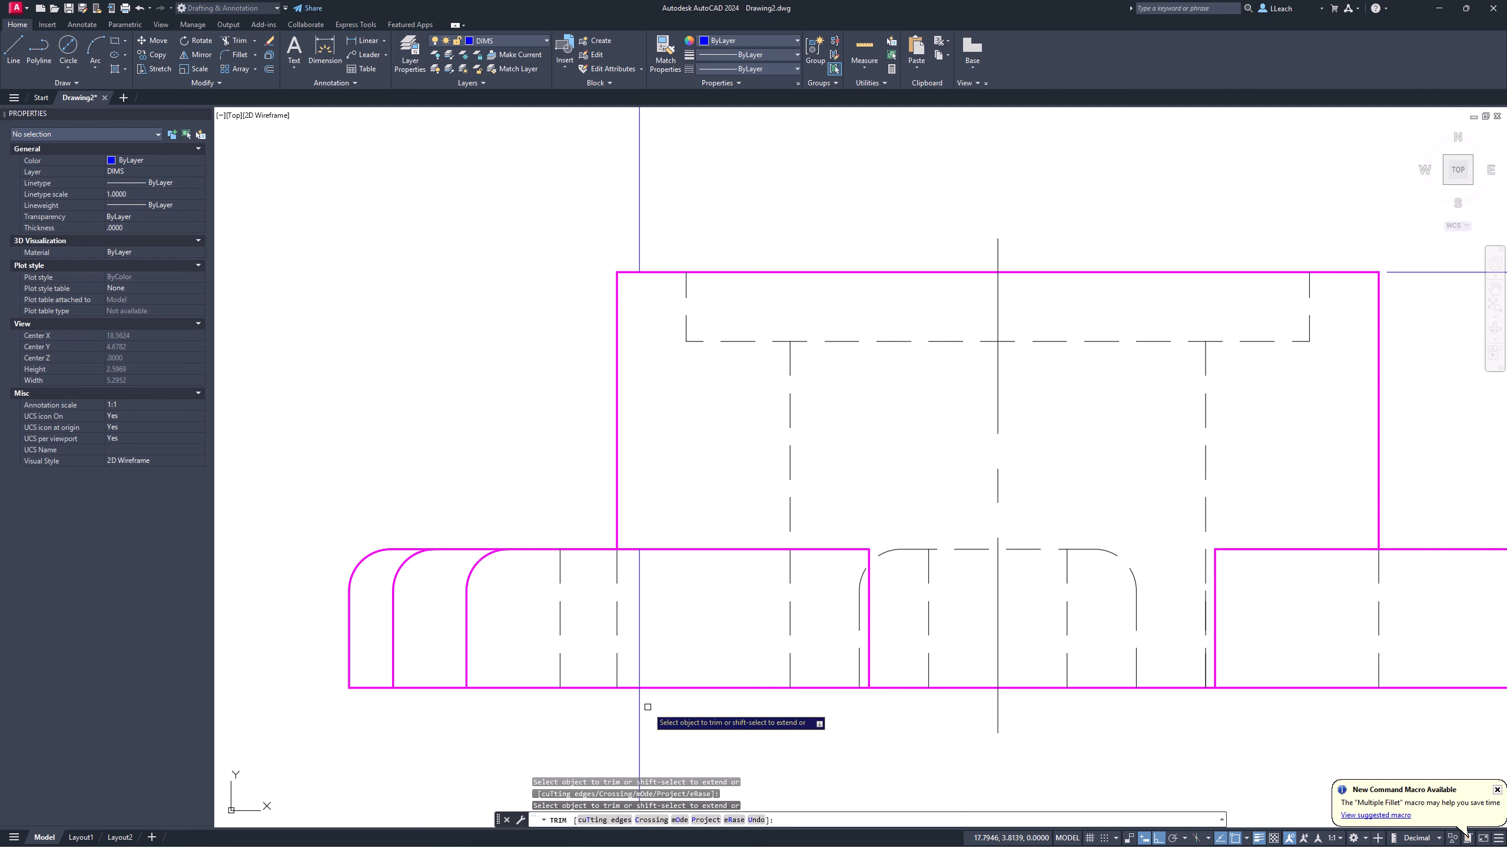
pyautogui.press('Return')
pyautogui.click(640, 646)
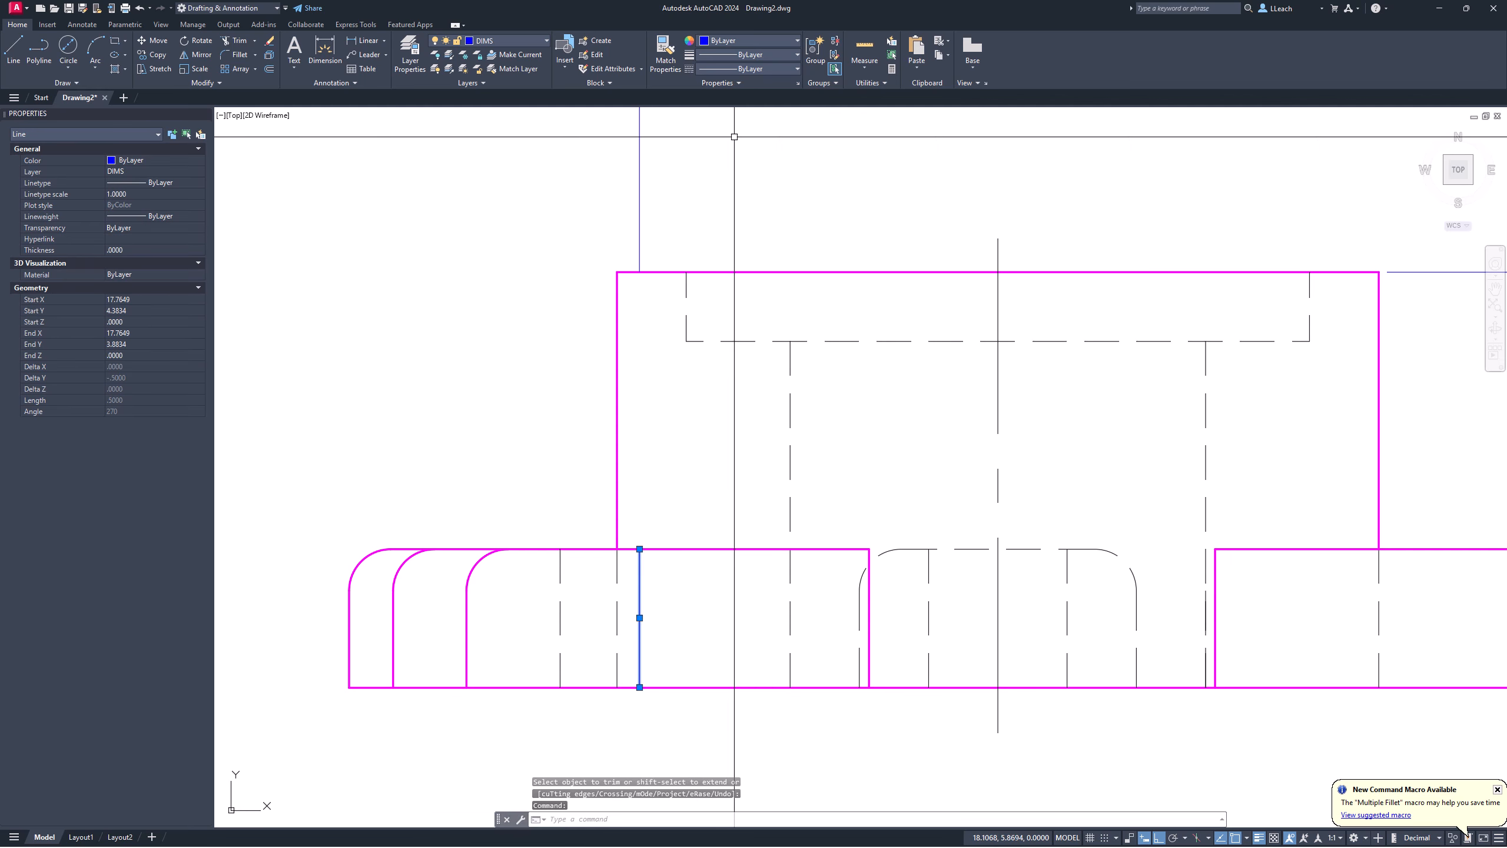
pyautogui.click(523, 41)
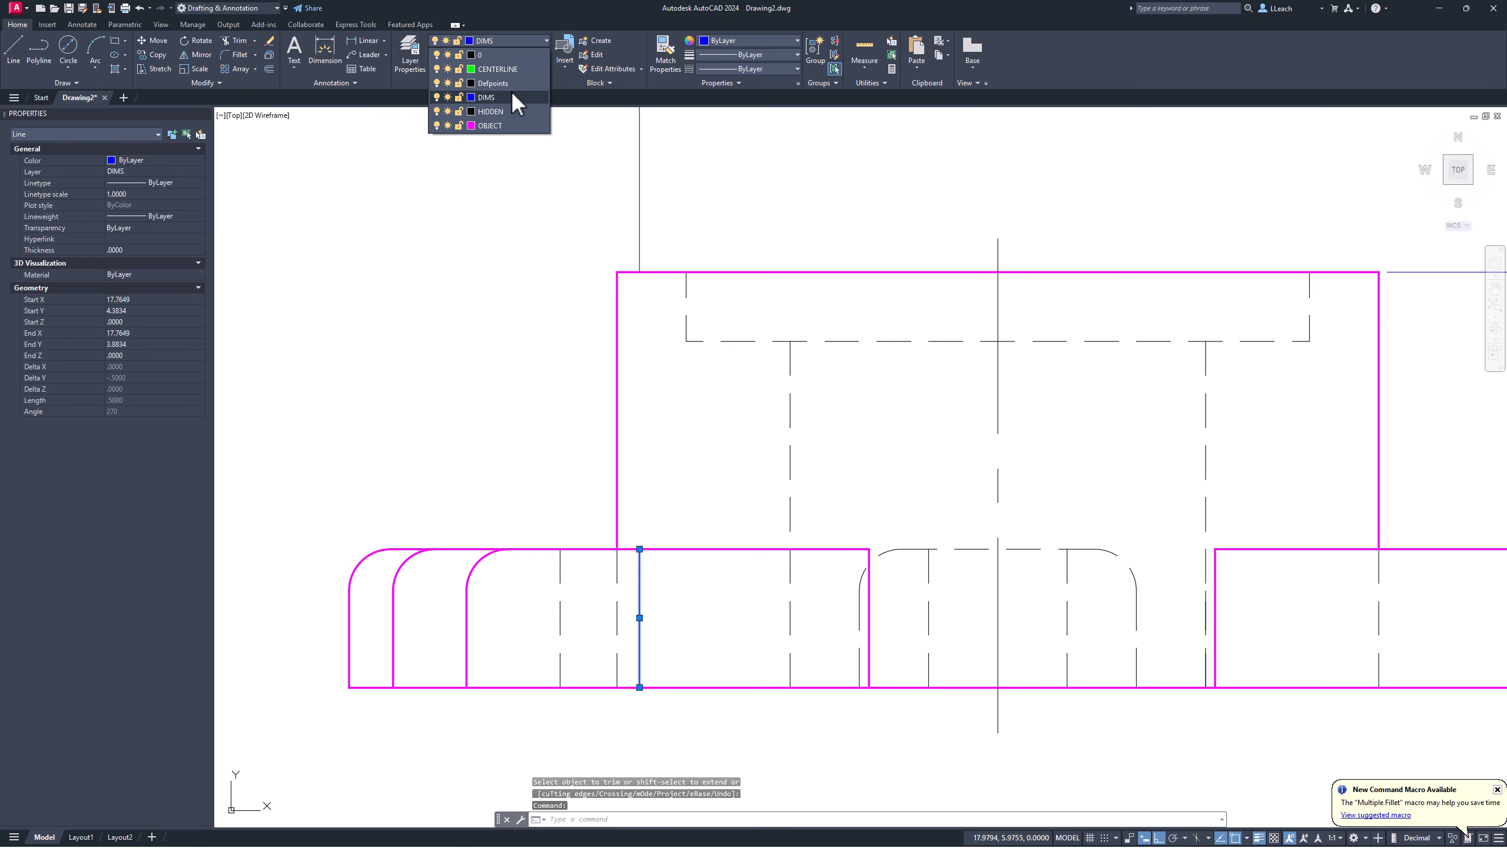
pyautogui.click(500, 124)
pyautogui.press('Escape')
# Step: Erase the leftover projection line
pyautogui.write('e')
pyautogui.press('Return')
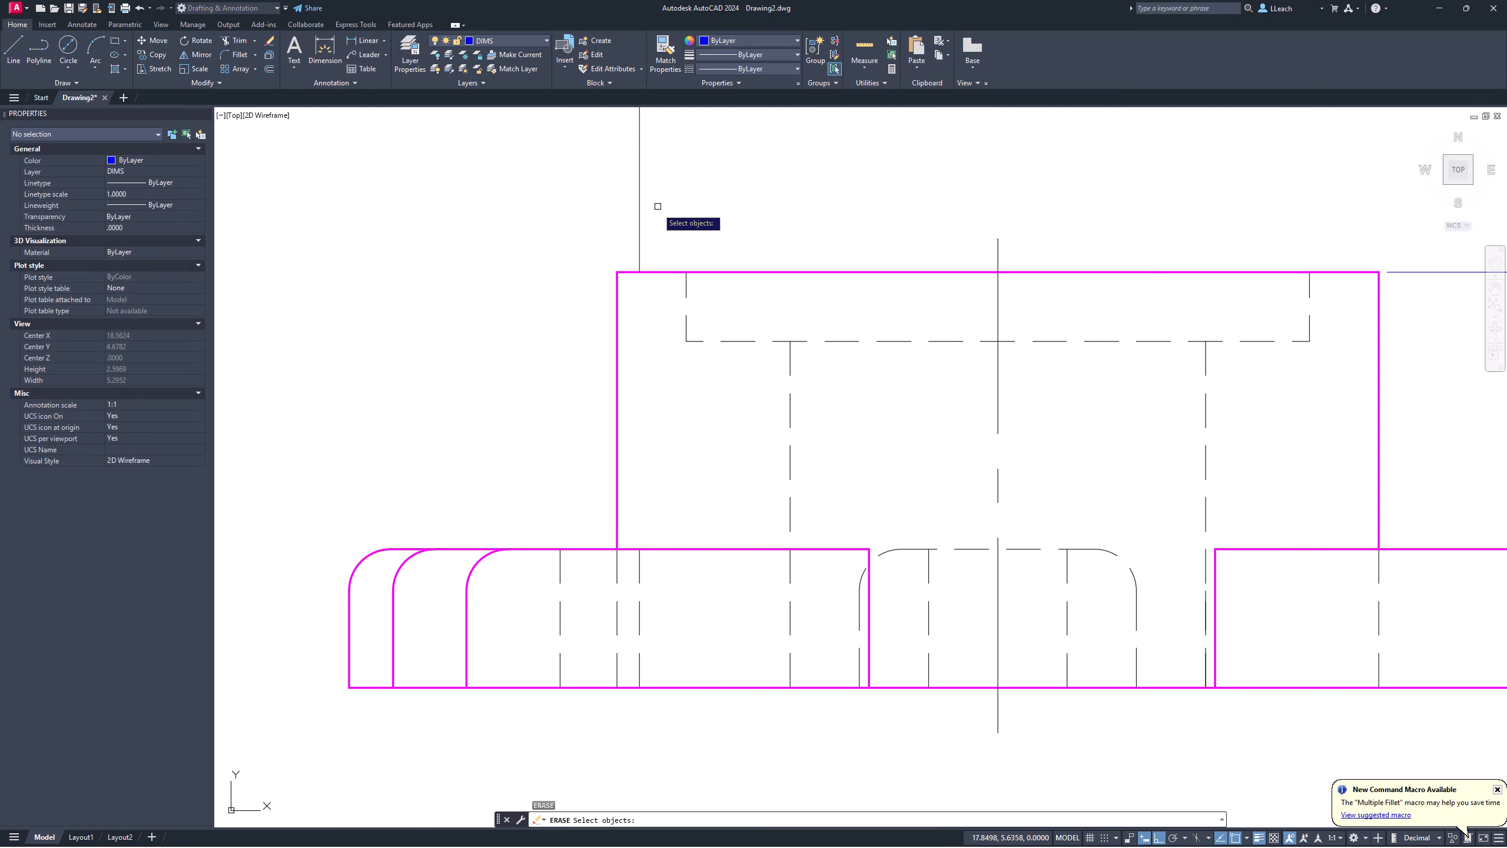
pyautogui.press('Return')
pyautogui.scroll(-4, 772, 285)
pyautogui.moveTo(788, 296)
pyautogui.mouseDown(button='middle')
pyautogui.moveTo(660, 401)
pyautogui.moveTo(444, 640)
pyautogui.mouseUp(button='middle')
pyautogui.moveTo(670, 411); pyautogui.dragTo(639, 576, button='middle')
pyautogui.moveTo(675, 345); pyautogui.dragTo(677, 690, button='middle')
pyautogui.scroll(4, 636, 398)
pyautogui.write('l')
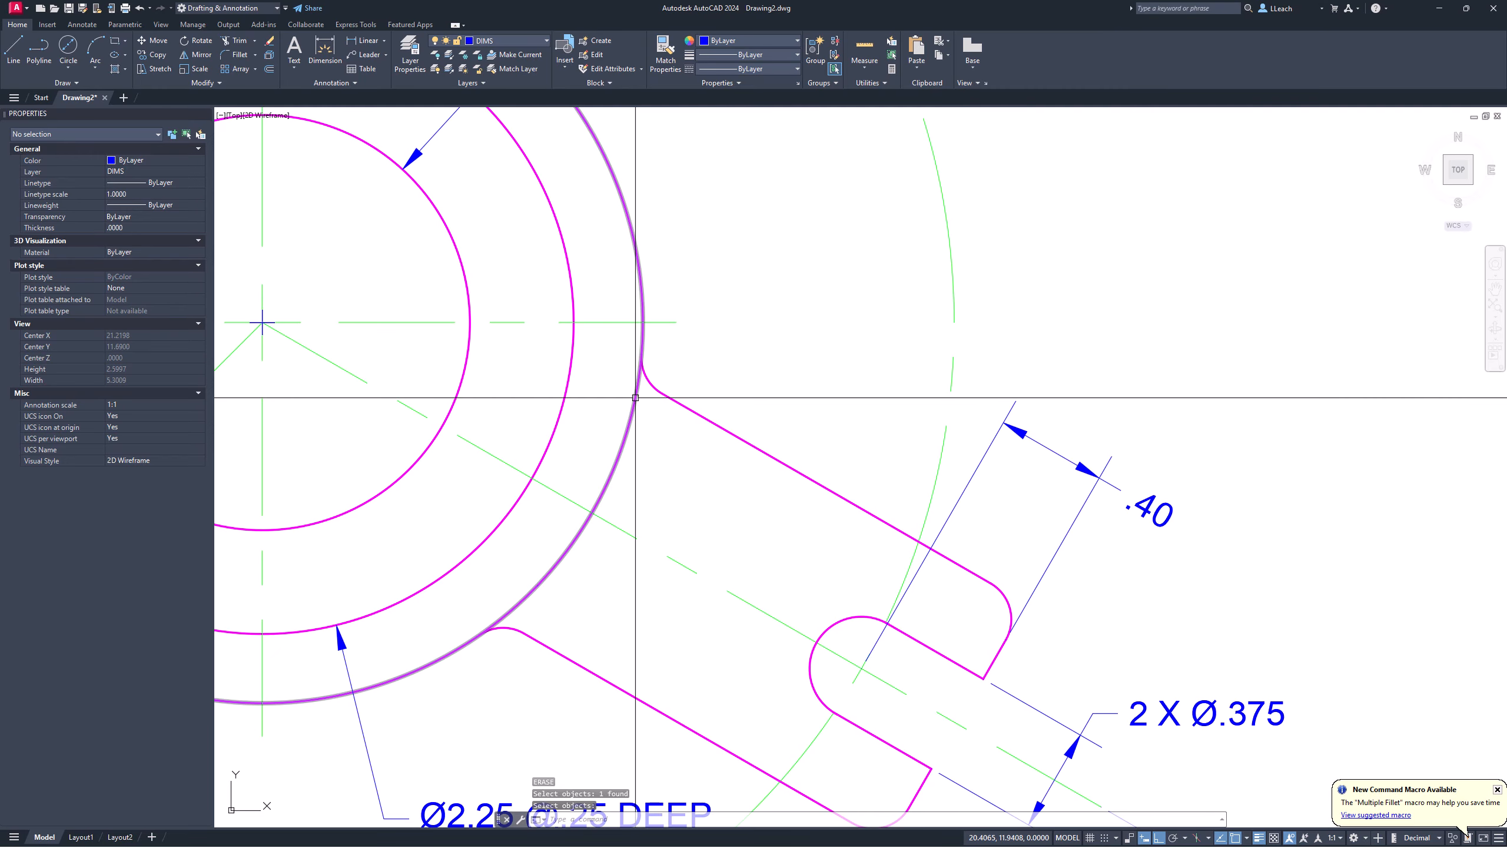
pyautogui.press('Return')
pyautogui.click(642, 353)
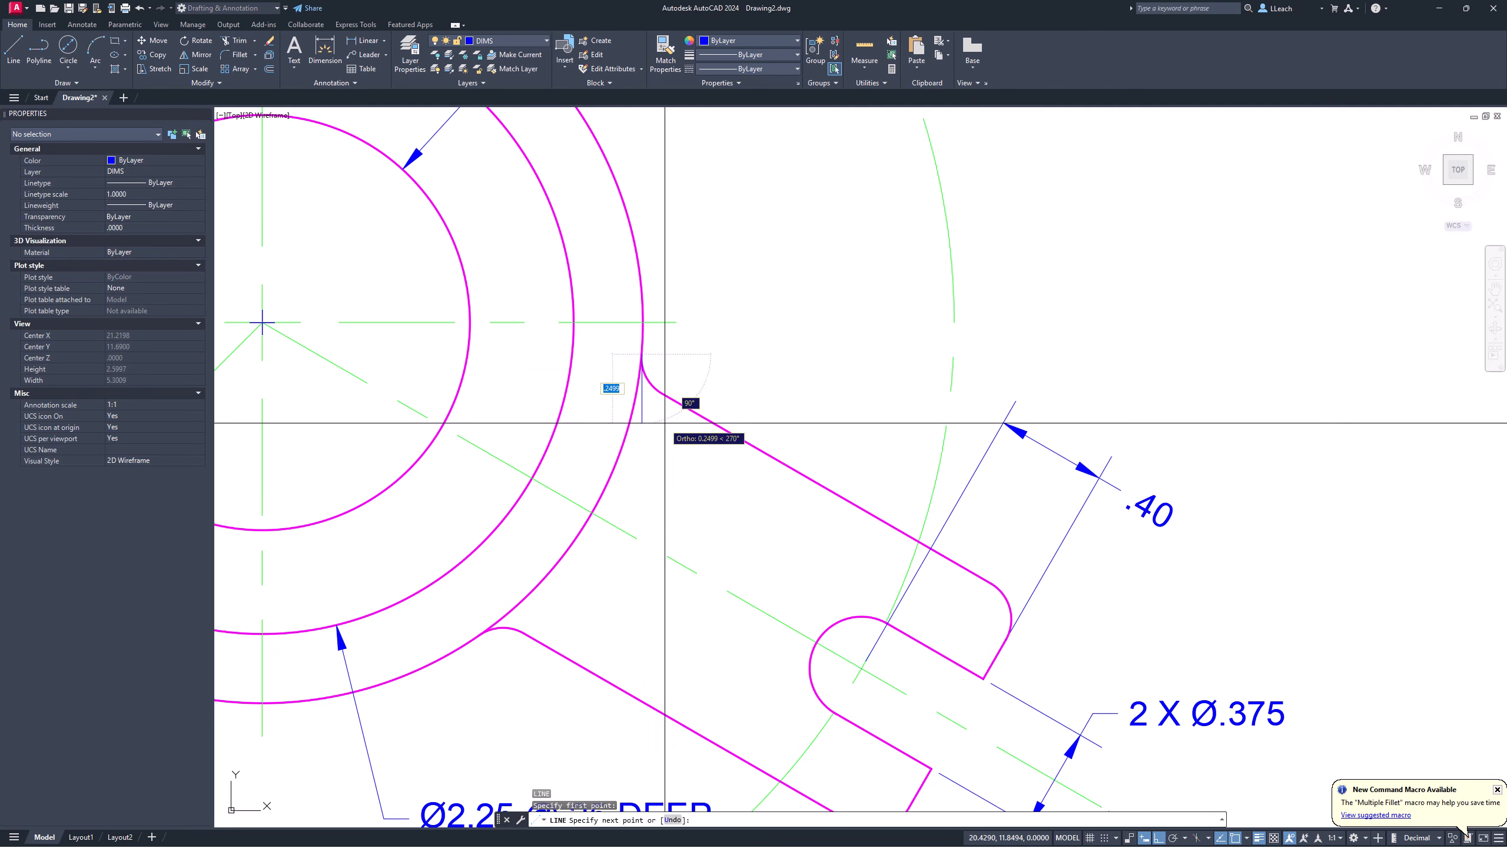
pyautogui.scroll(-6, 667, 422)
pyautogui.moveTo(696, 529); pyautogui.dragTo(708, 271, button='middle')
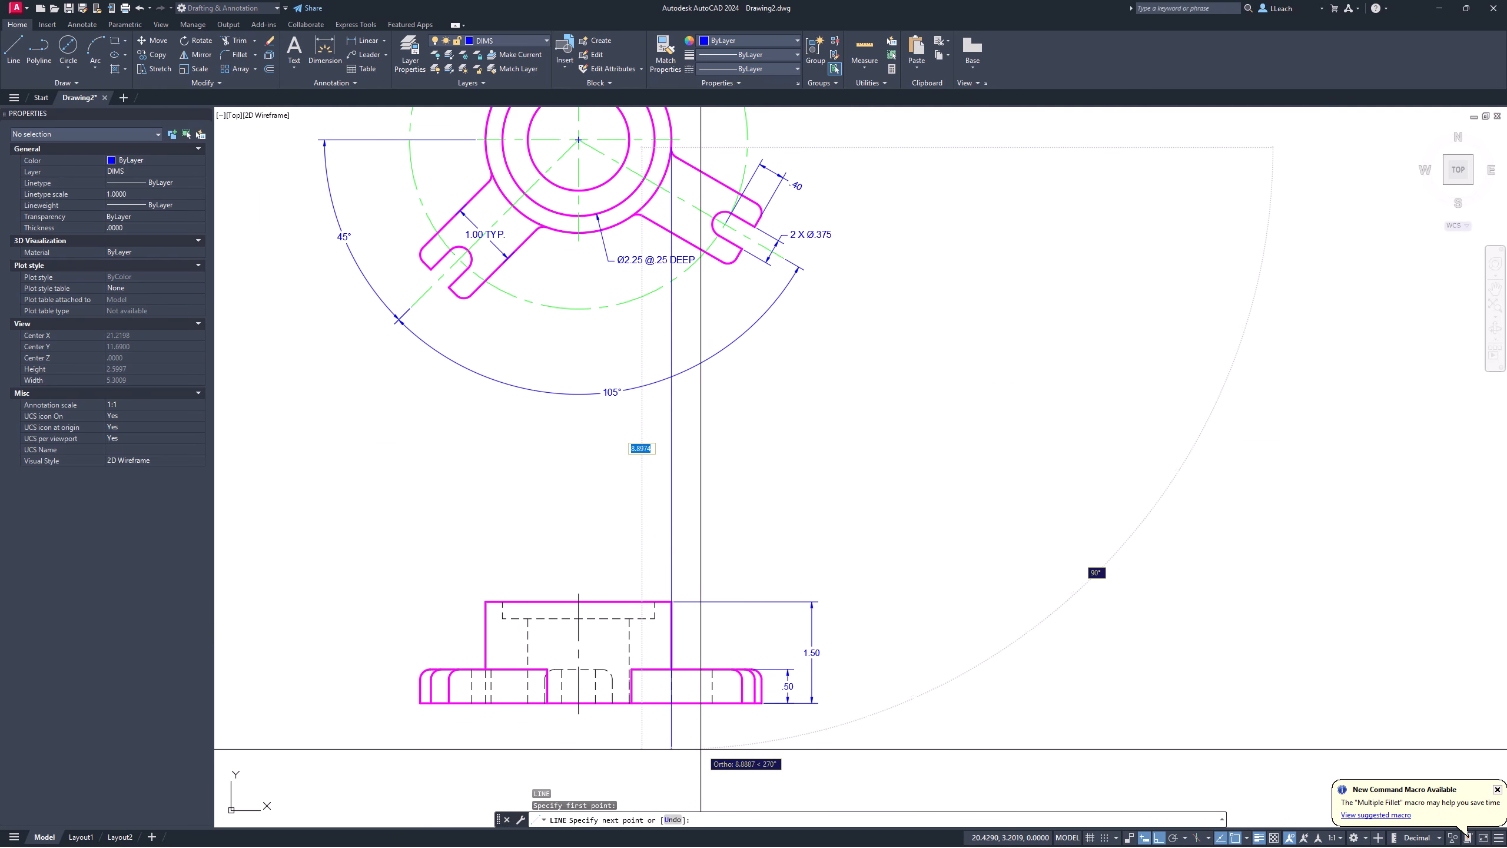
pyautogui.moveTo(683, 475)
pyautogui.mouseDown(button='middle')
pyautogui.moveTo(686, 622)
pyautogui.moveTo(683, 476)
pyautogui.moveTo(665, 669)
pyautogui.mouseUp(button='middle')
pyautogui.scroll(-2, 683, 468)
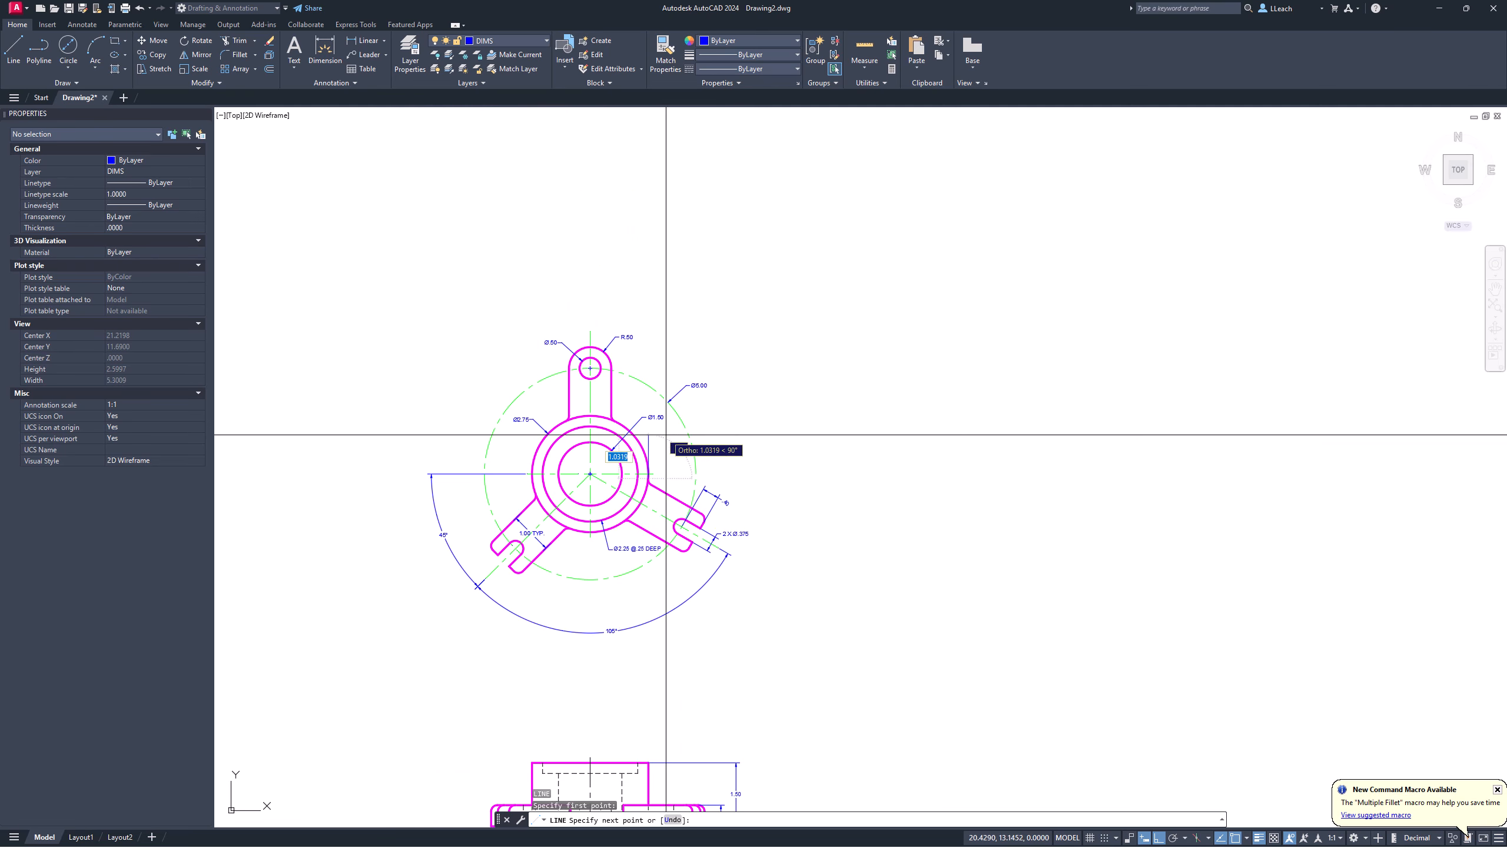
pyautogui.scroll(6, 664, 444)
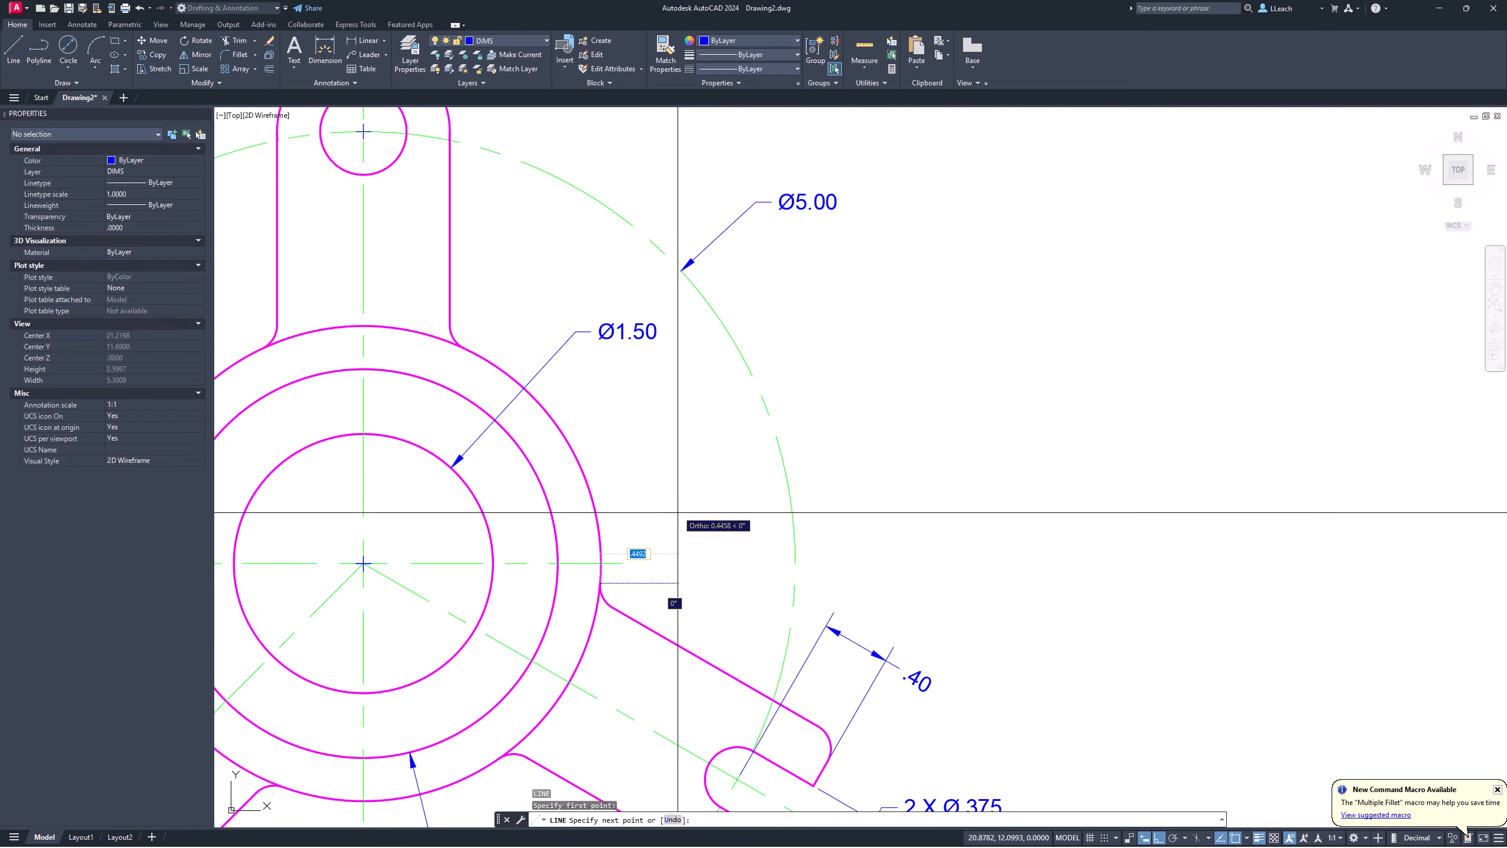
pyautogui.scroll(-8, 681, 523)
pyautogui.press('Escape')
pyautogui.moveTo(672, 737); pyautogui.dragTo(635, 520, button='middle')
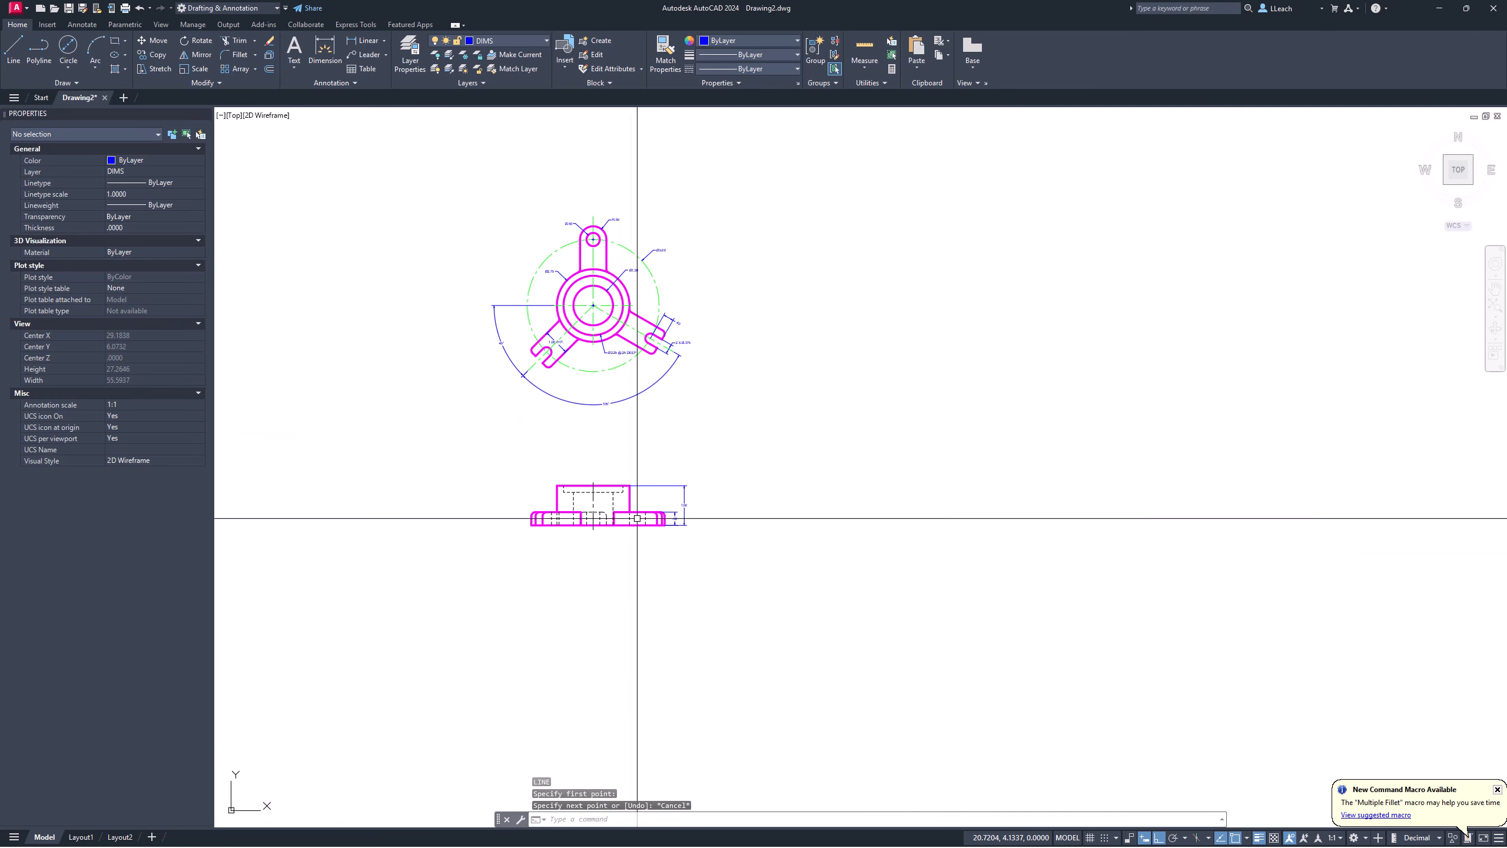
pyautogui.scroll(2, 622, 524)
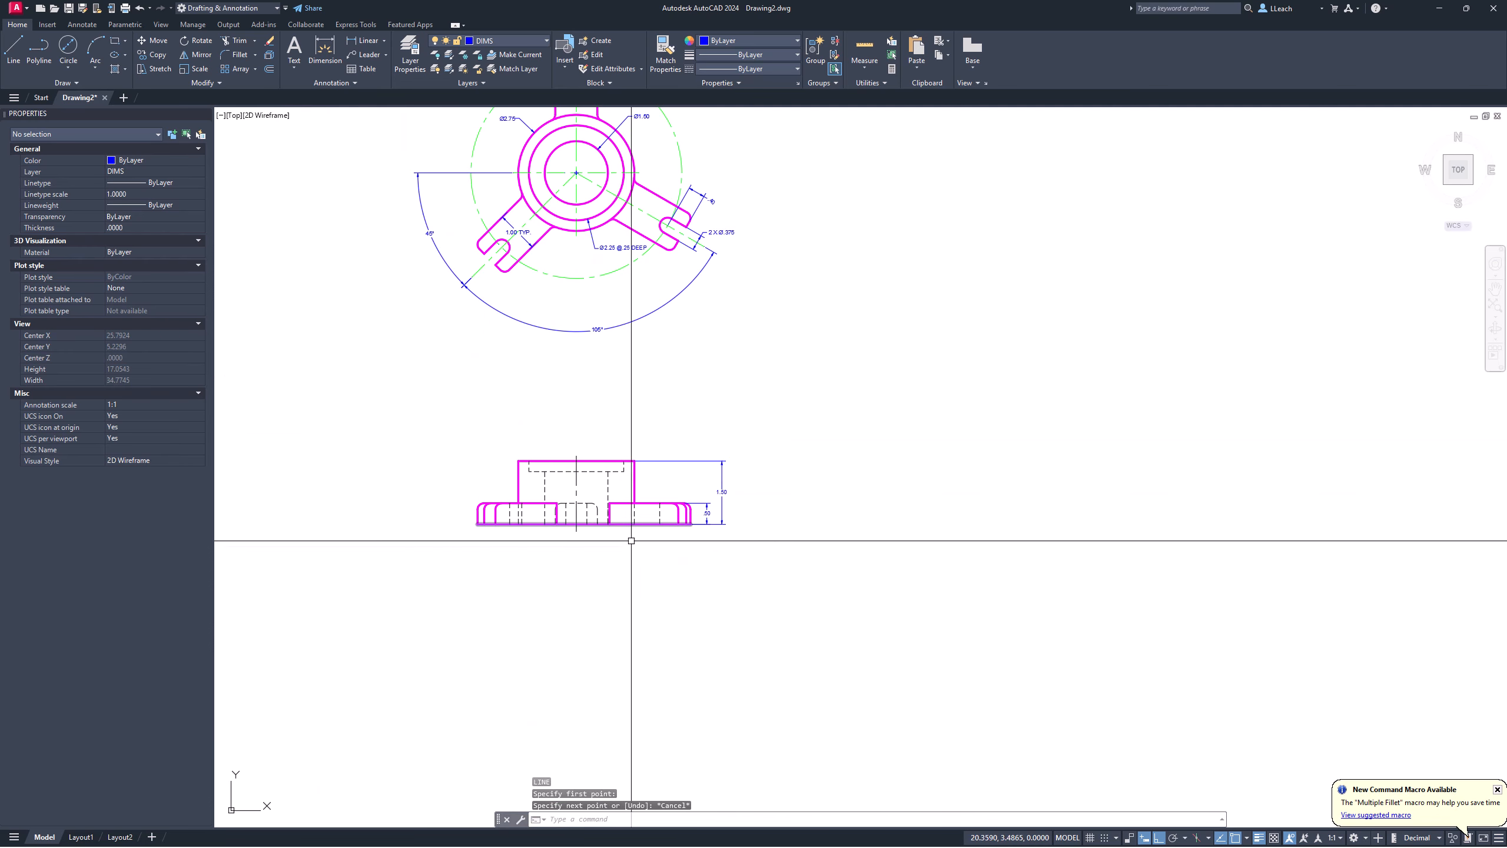
pyautogui.scroll(2, 595, 576)
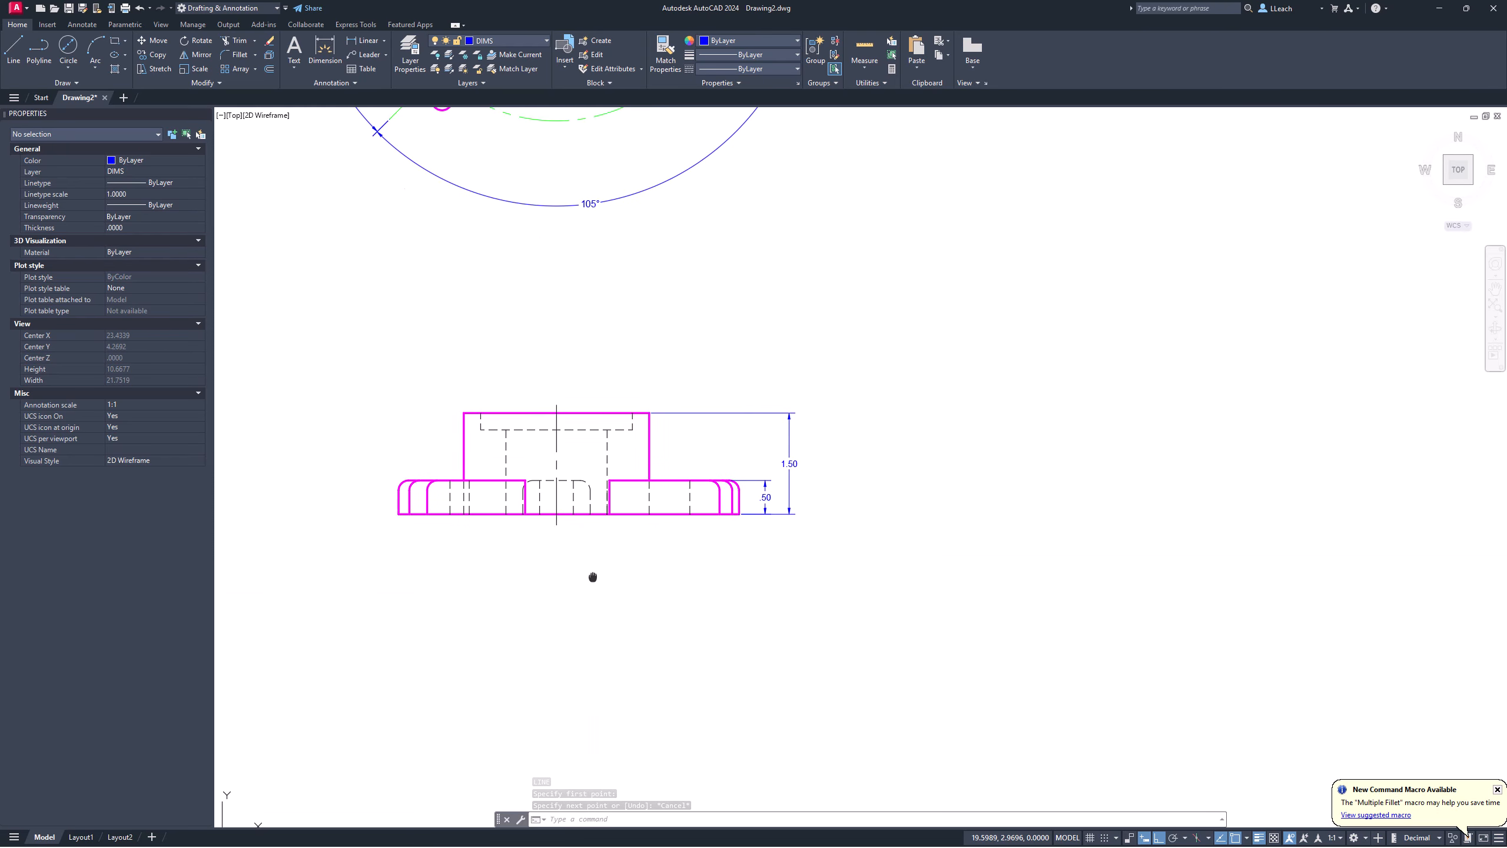
pyautogui.moveTo(594, 576); pyautogui.dragTo(582, 596, button='middle')
pyautogui.scroll(2, 583, 596)
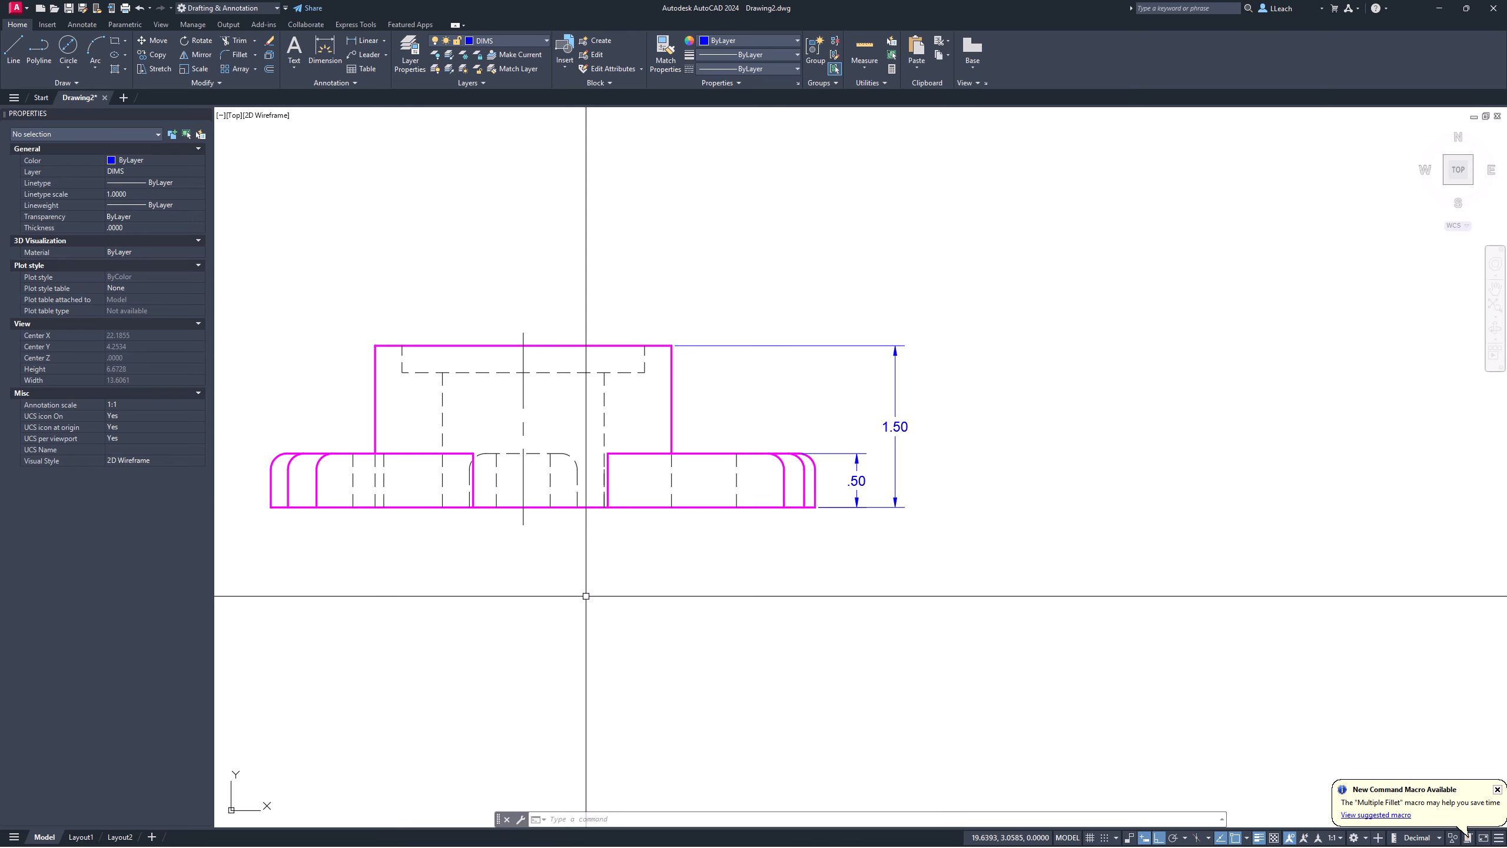
pyautogui.moveTo(586, 595); pyautogui.dragTo(593, 615, button='middle')
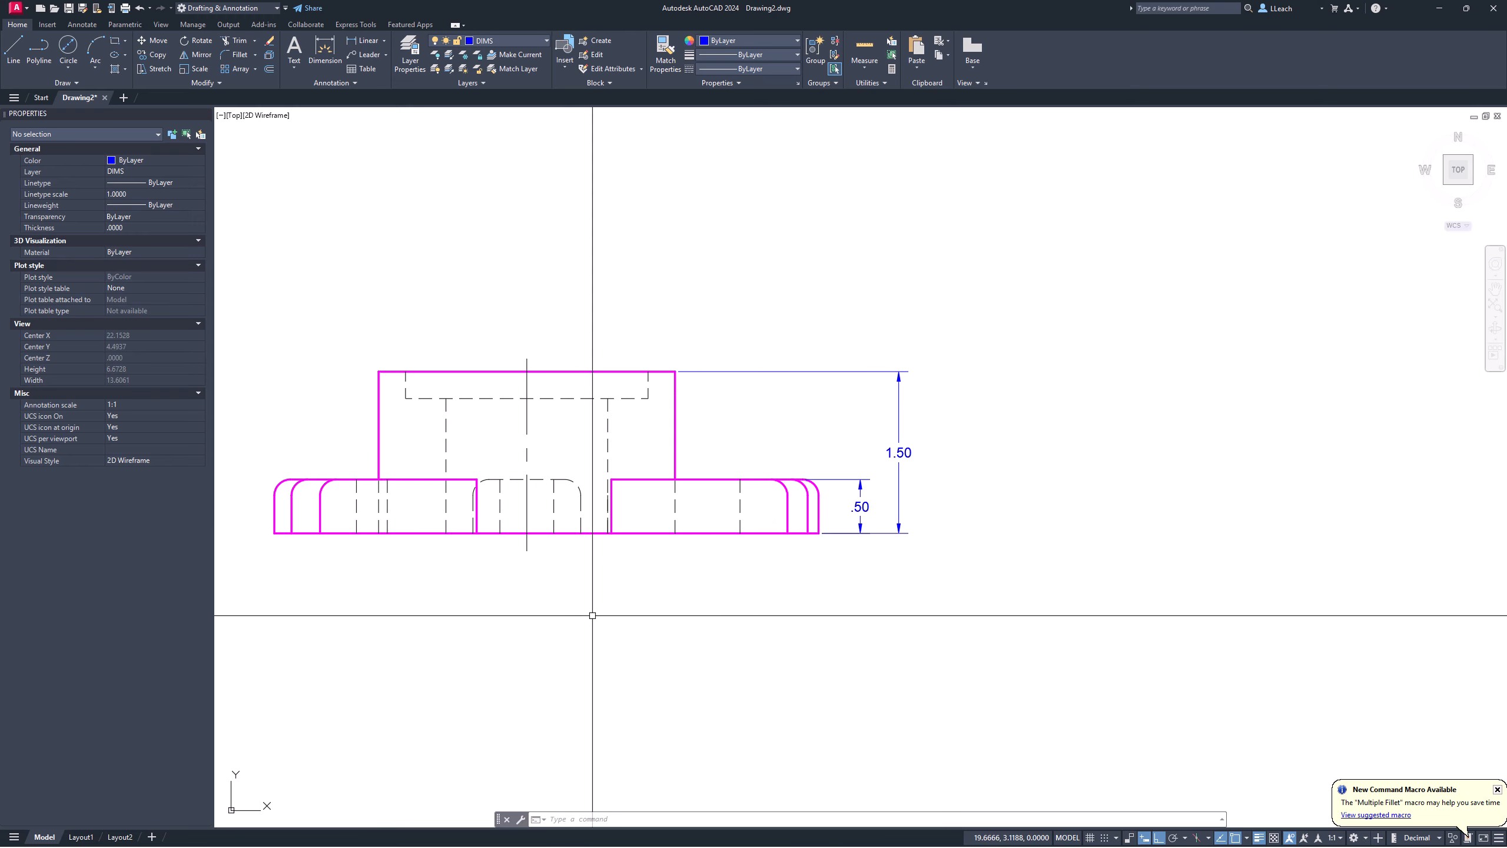
pyautogui.scroll(-1, 592, 606)
pyautogui.scroll(-2, 594, 475)
pyautogui.moveTo(593, 472); pyautogui.dragTo(572, 565, button='middle')
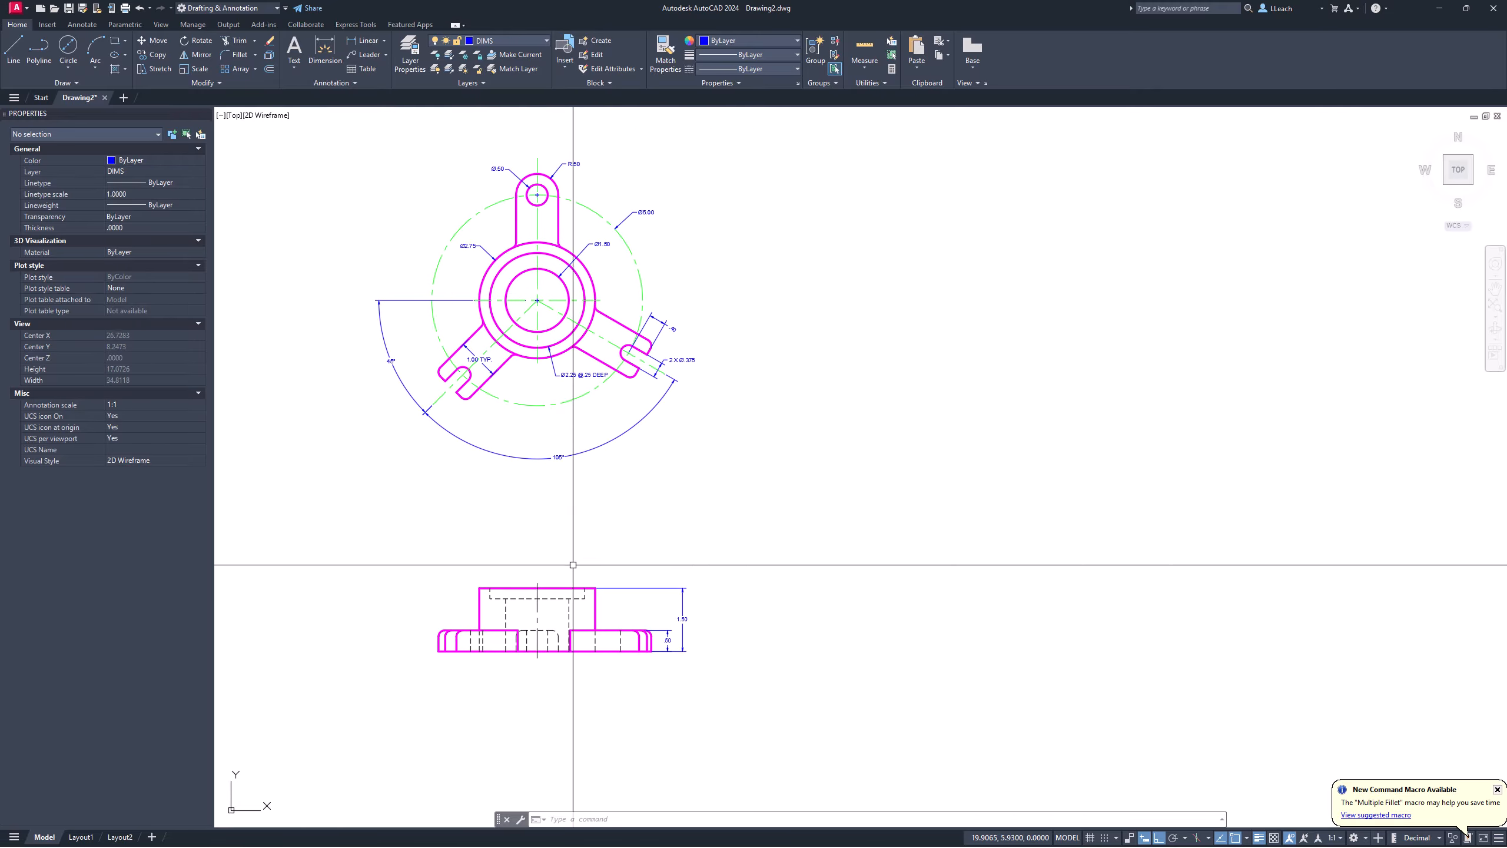
# Step: Window-select the whole front view and move it straight up, closer beneath the top view
pyautogui.write('m')
pyautogui.press('Return')
pyautogui.write('w')
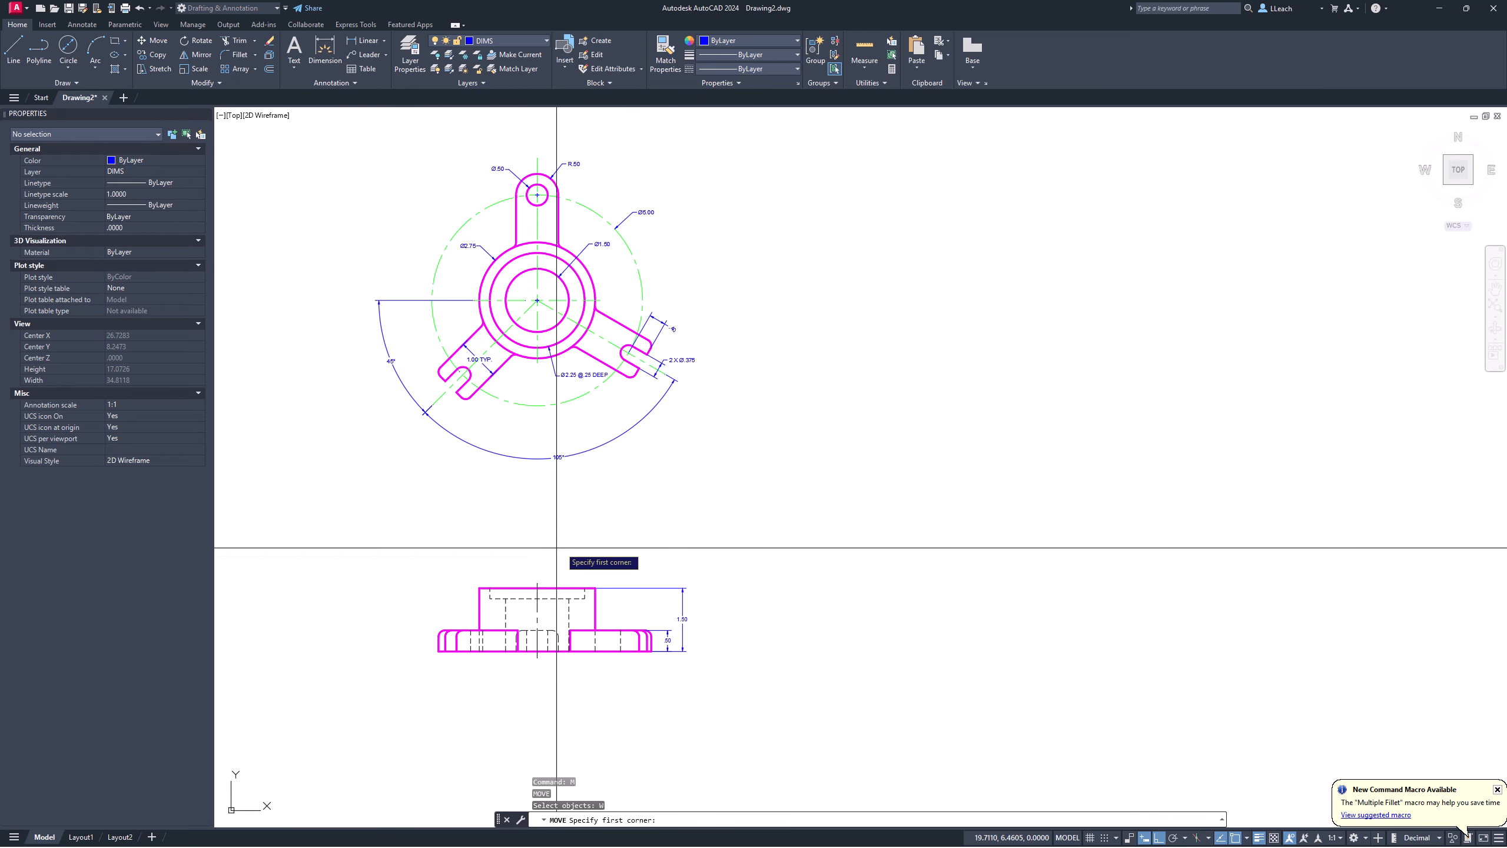
pyautogui.press('Return')
pyautogui.click(409, 542)
pyautogui.click(698, 644)
pyautogui.press('Return')
pyautogui.click(796, 698)
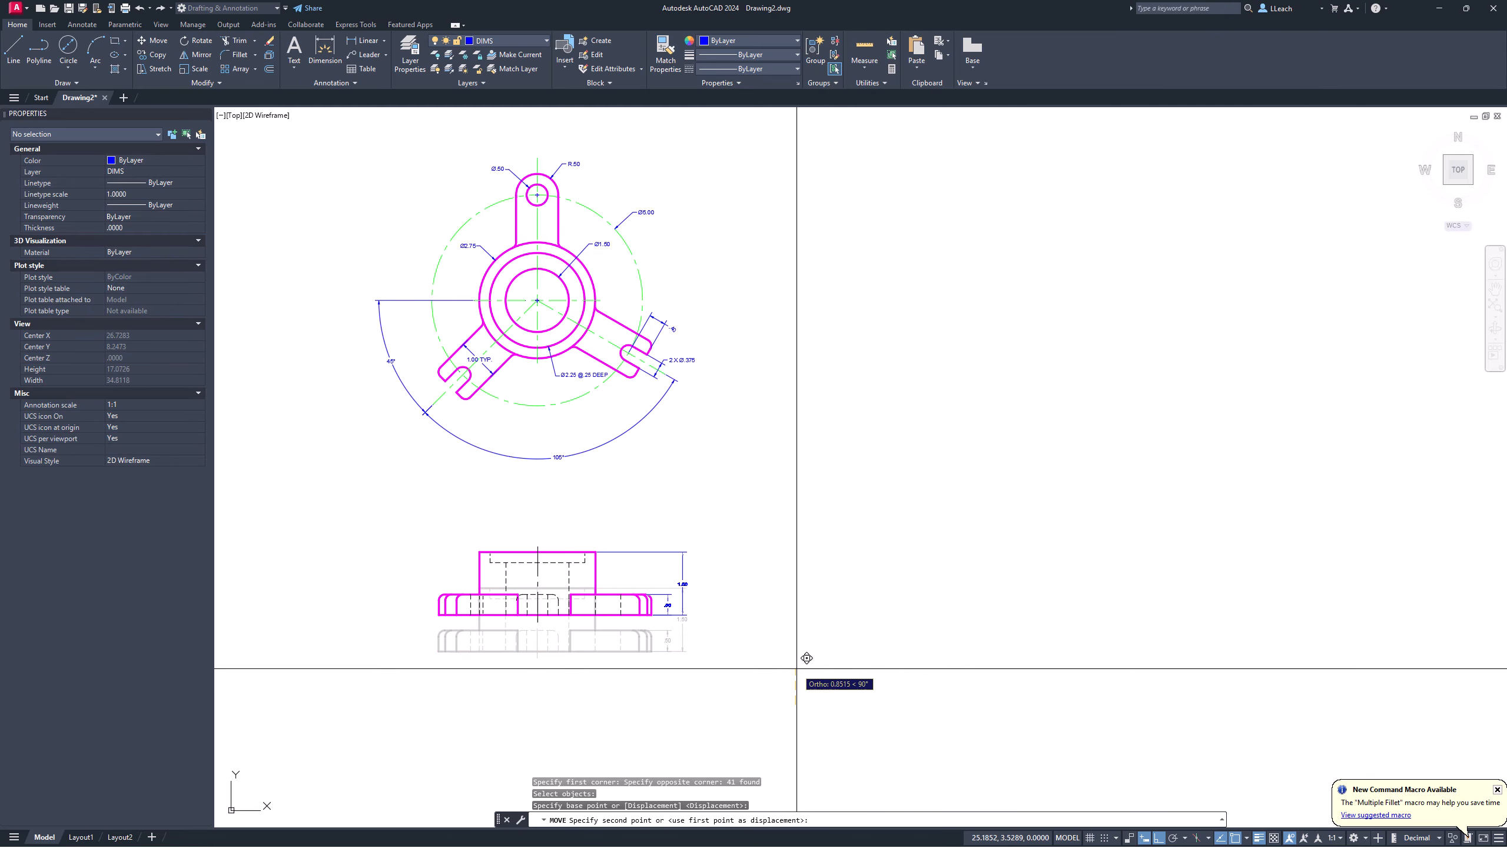
pyautogui.click(793, 616)
pyautogui.press('Escape')
pyautogui.moveTo(699, 455); pyautogui.dragTo(744, 504, button='middle')
pyautogui.scroll(3, 639, 441)
pyautogui.moveTo(646, 446); pyautogui.dragTo(729, 500, button='middle')
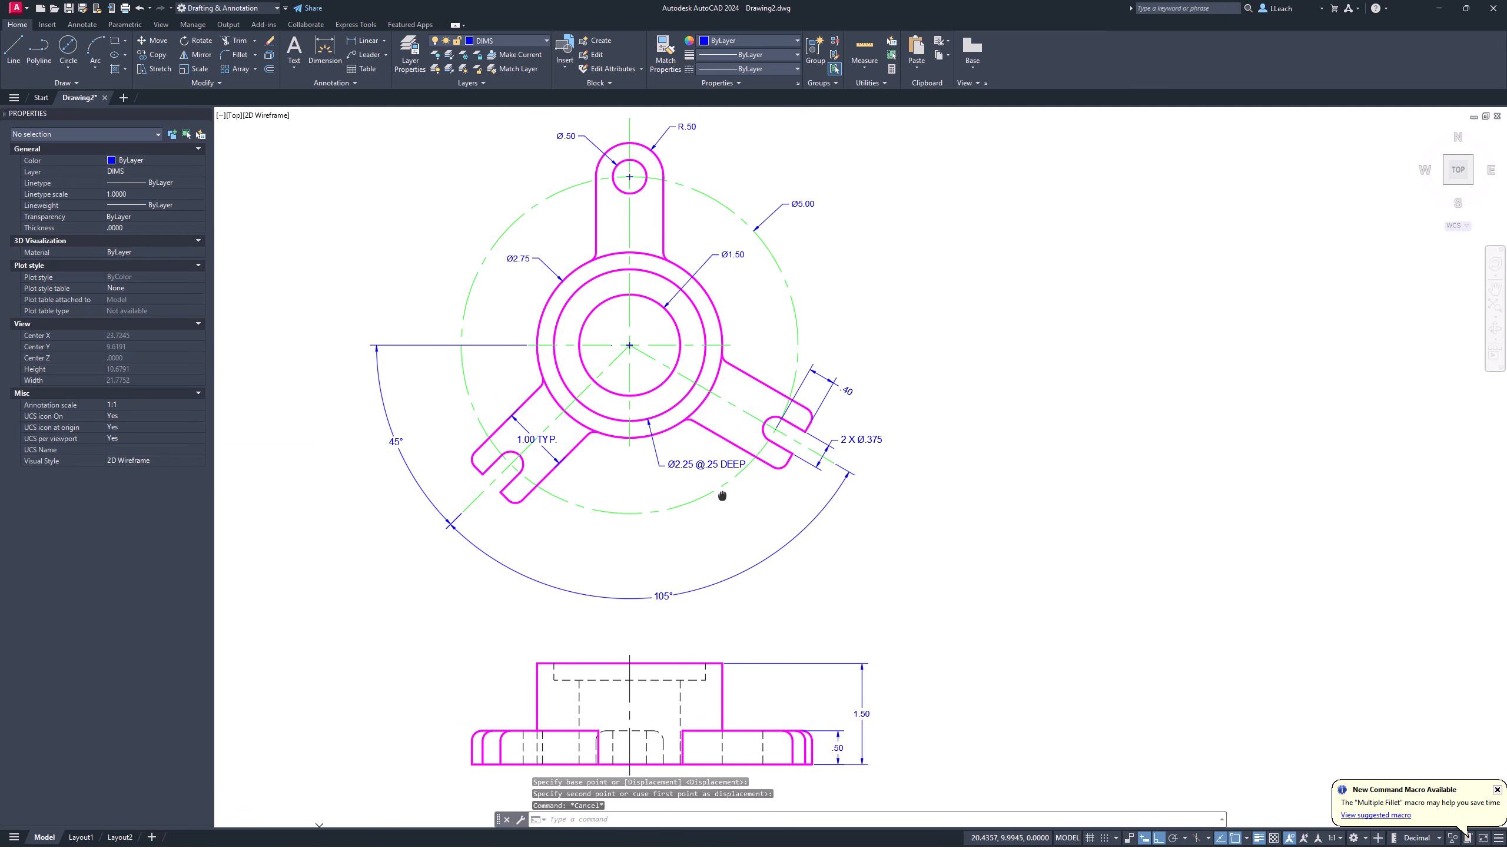